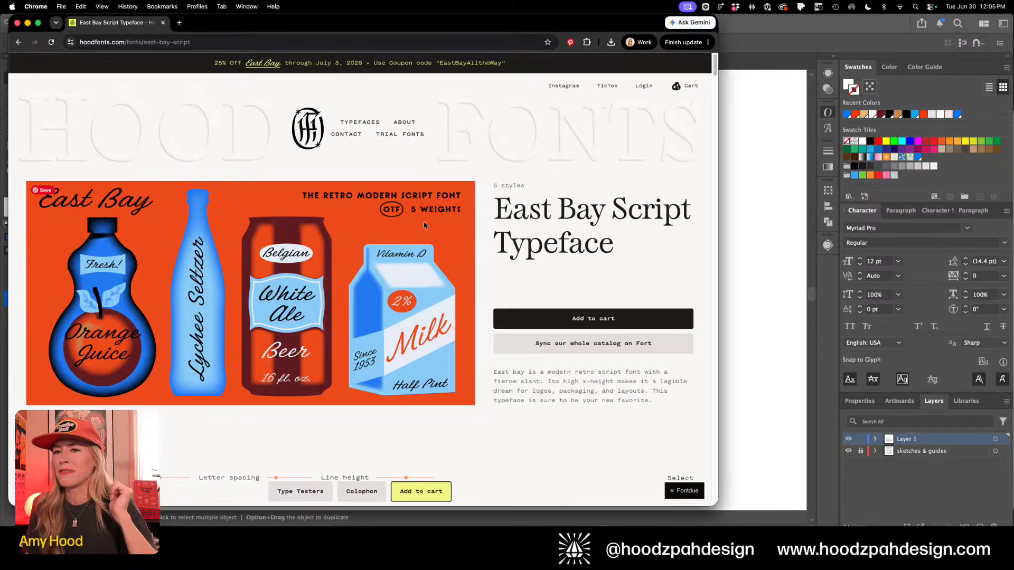
Open the HoodFonts home page and examine the showcased typefaces down to the East Bay entry
left_click(308, 135)
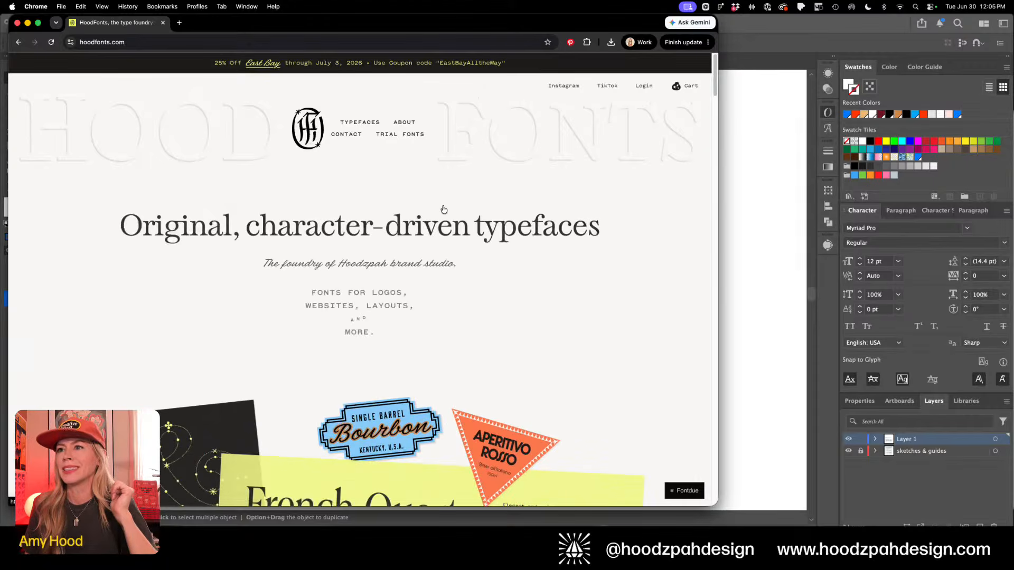
scroll(606, 254, "down", 3)
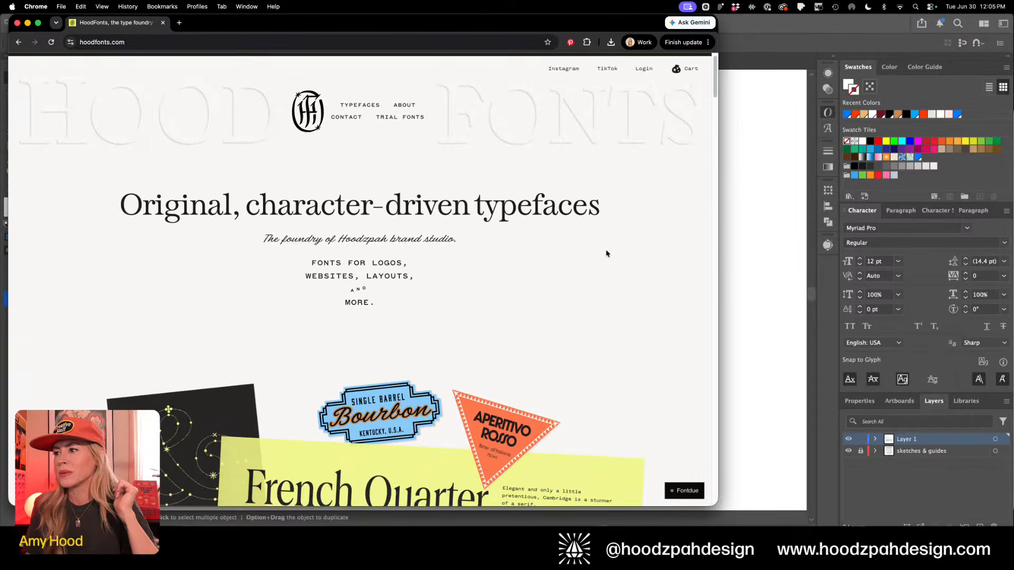
scroll(606, 252, "down", 2)
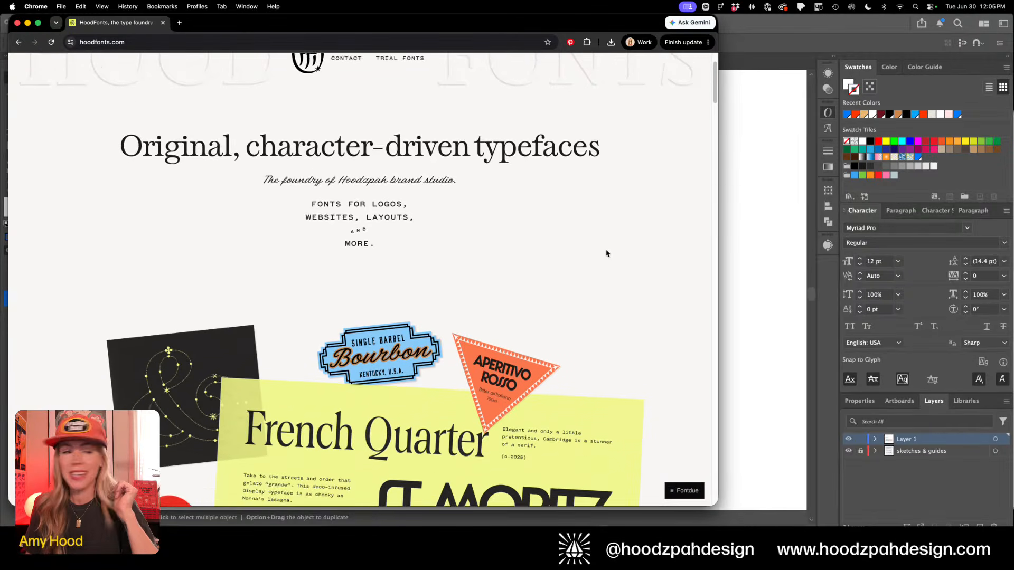
scroll(605, 252, "down", 3)
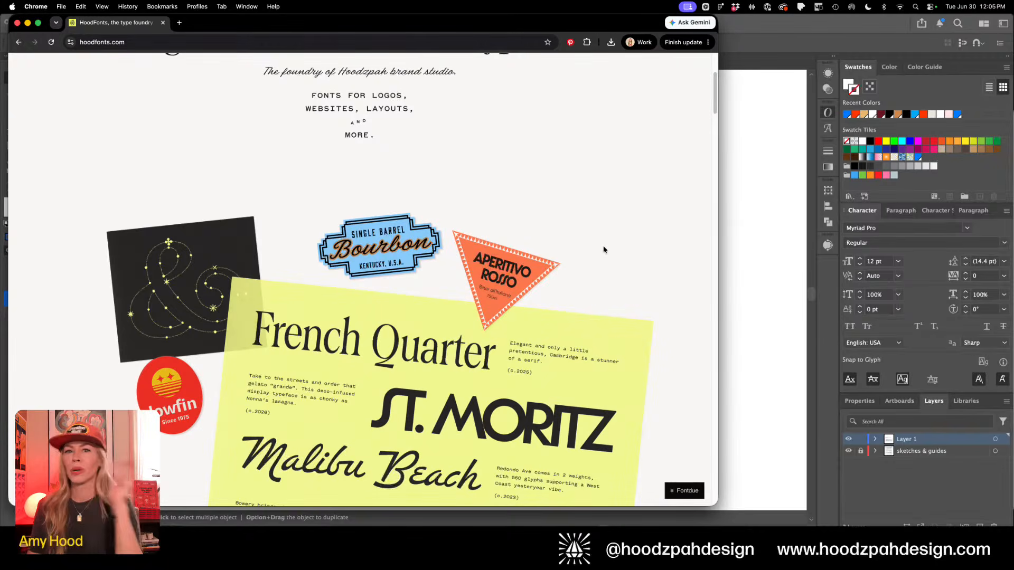
scroll(603, 244, "down", 1)
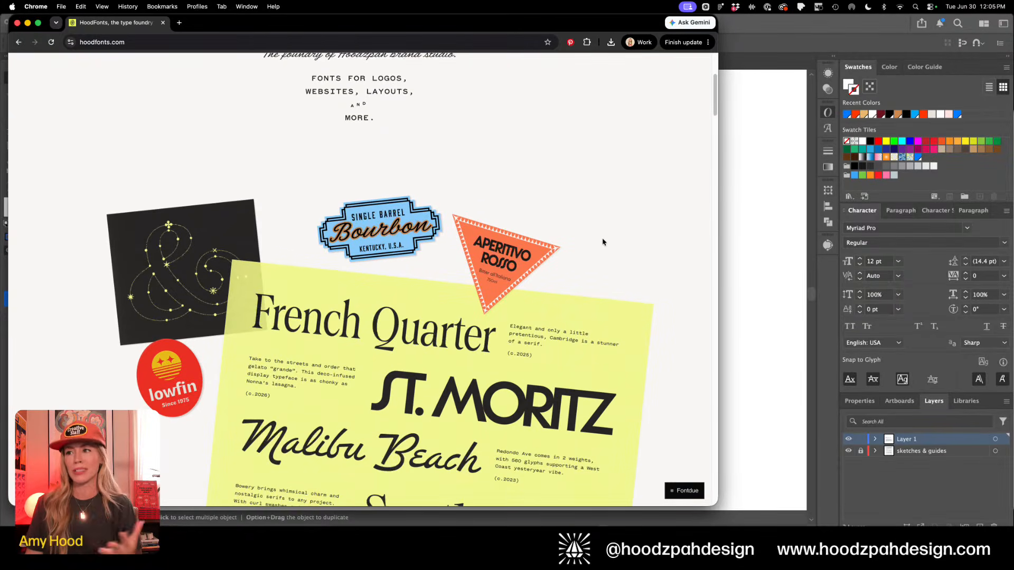
scroll(608, 204, "down", 8)
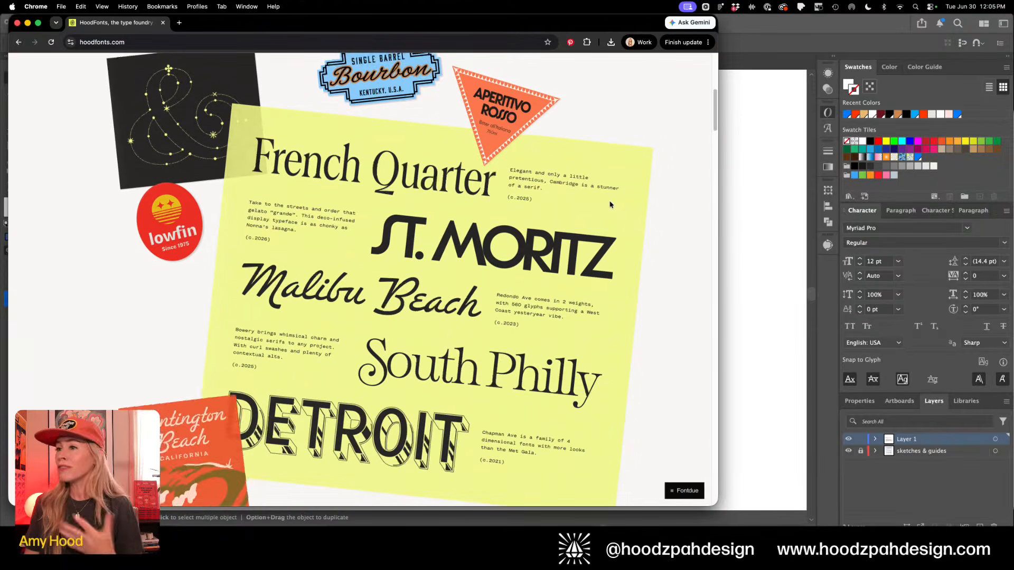
scroll(610, 205, "down", 3)
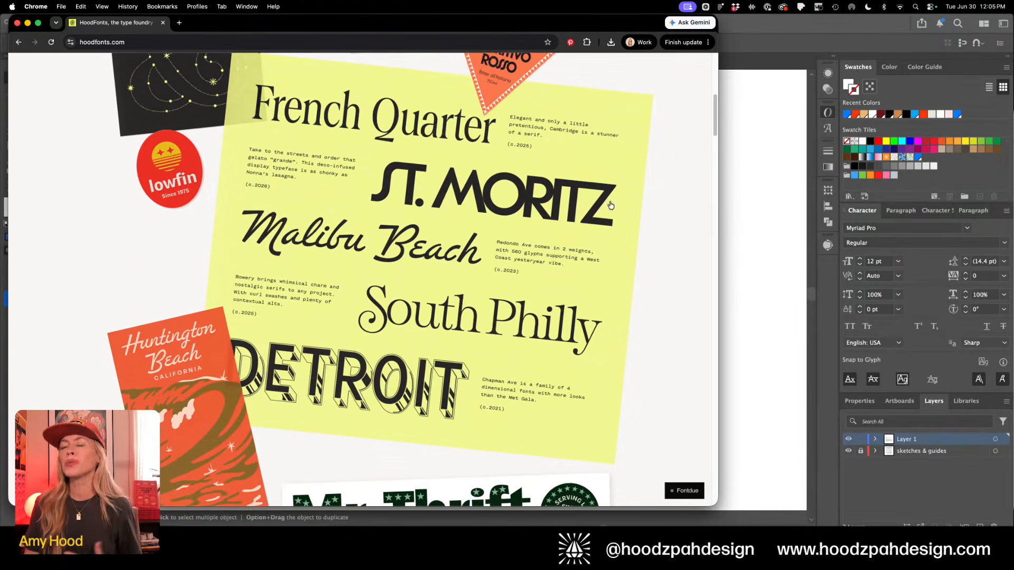
scroll(611, 204, "down", 3)
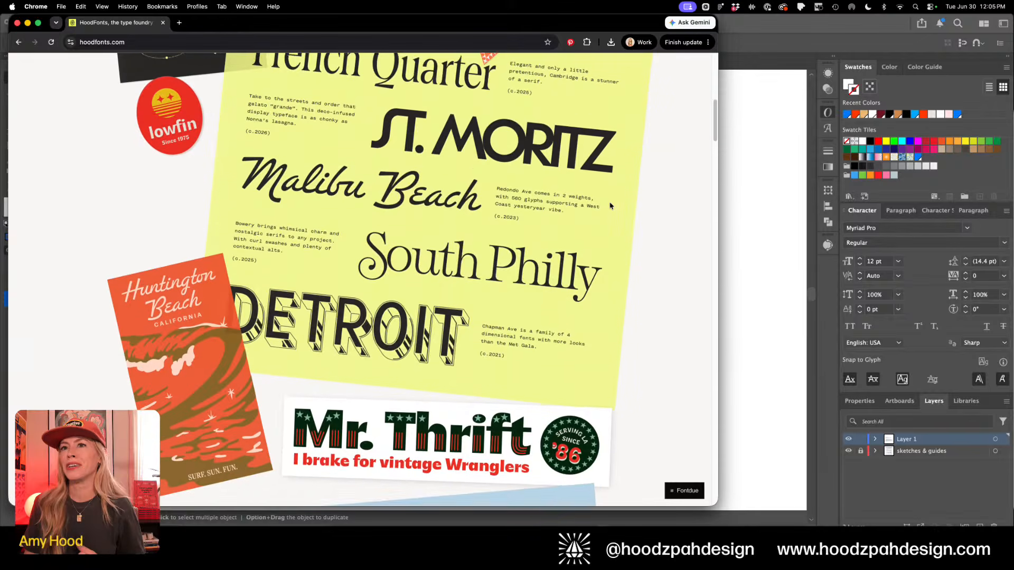
scroll(610, 206, "down", 7)
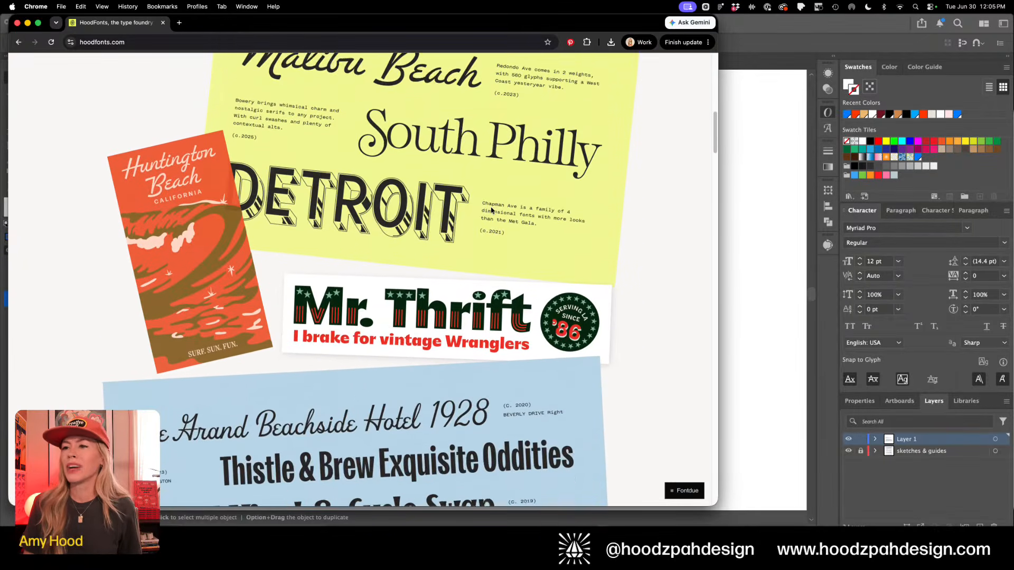
scroll(491, 211, "down", 8)
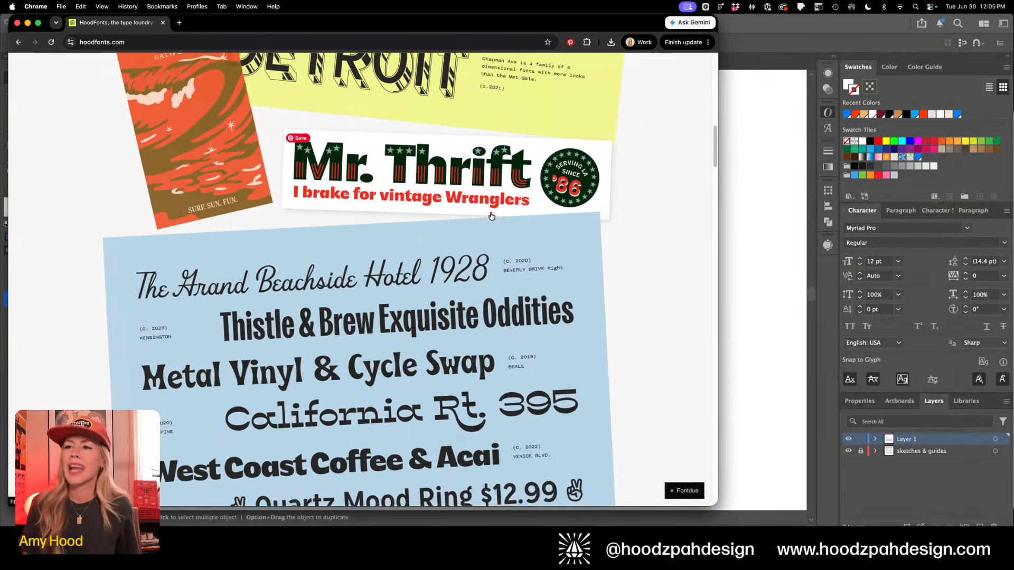
scroll(491, 216, "down", 2)
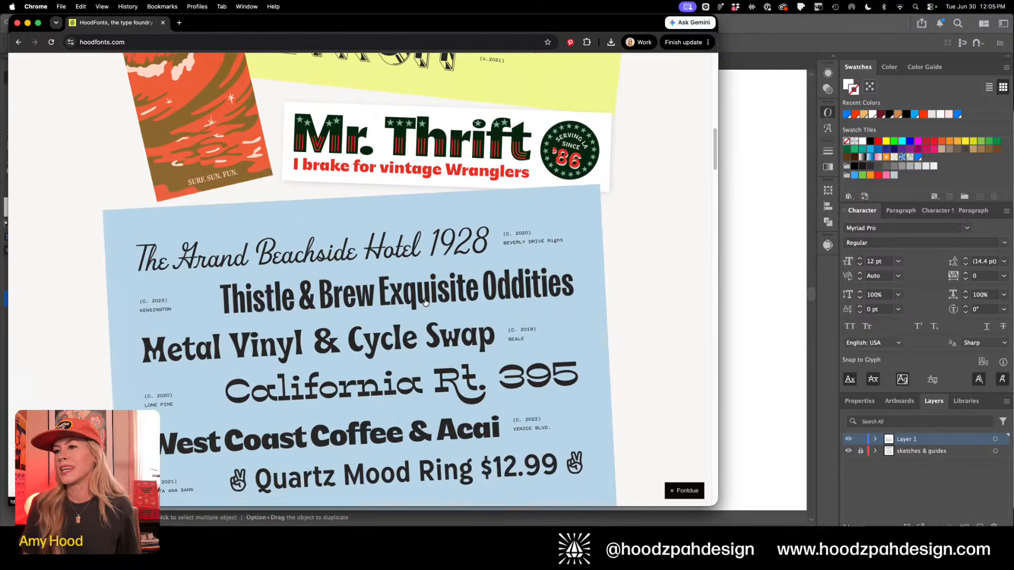
scroll(426, 302, "down", 12)
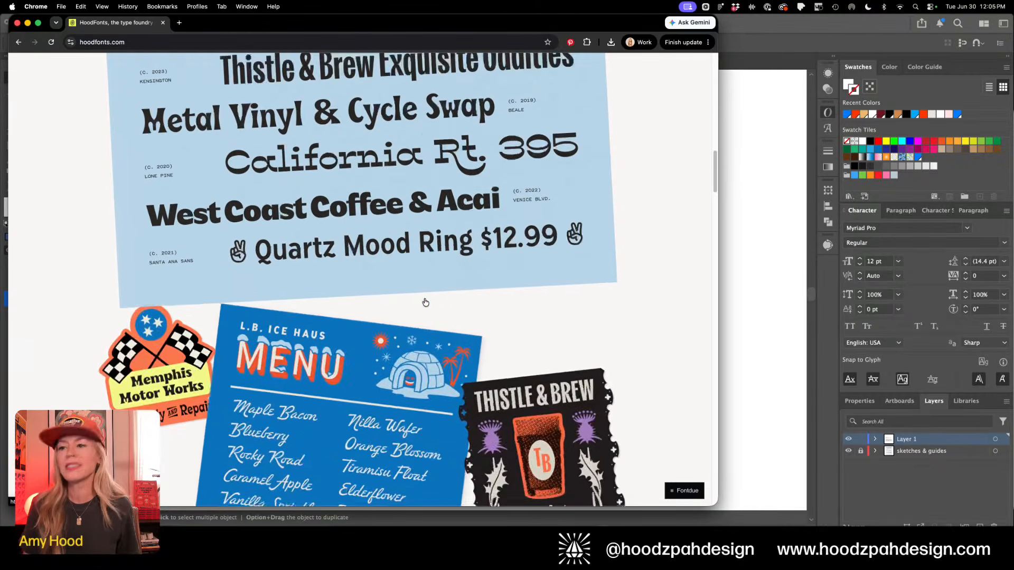
scroll(425, 302, "down", 8)
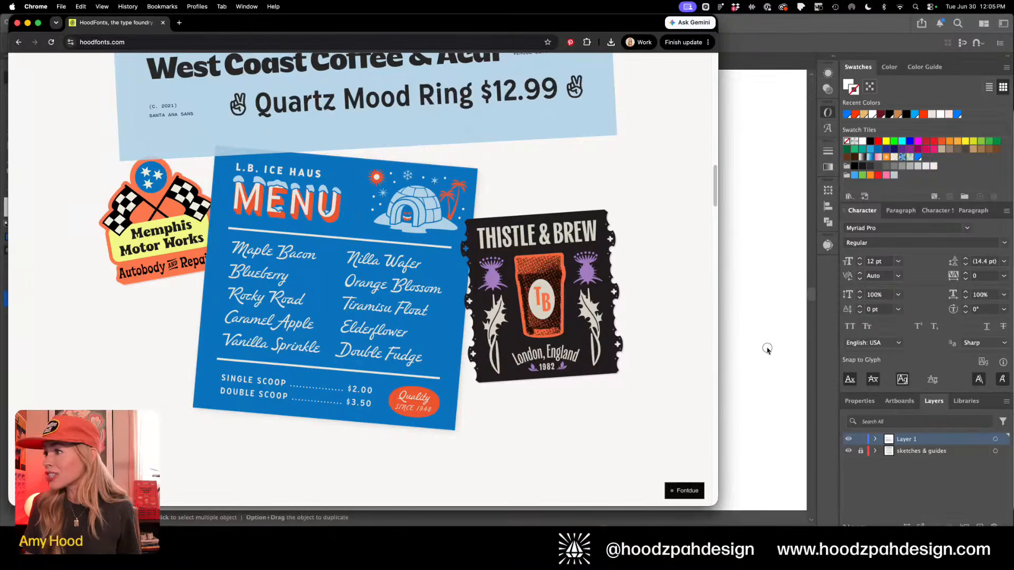
scroll(513, 274, "down", 11)
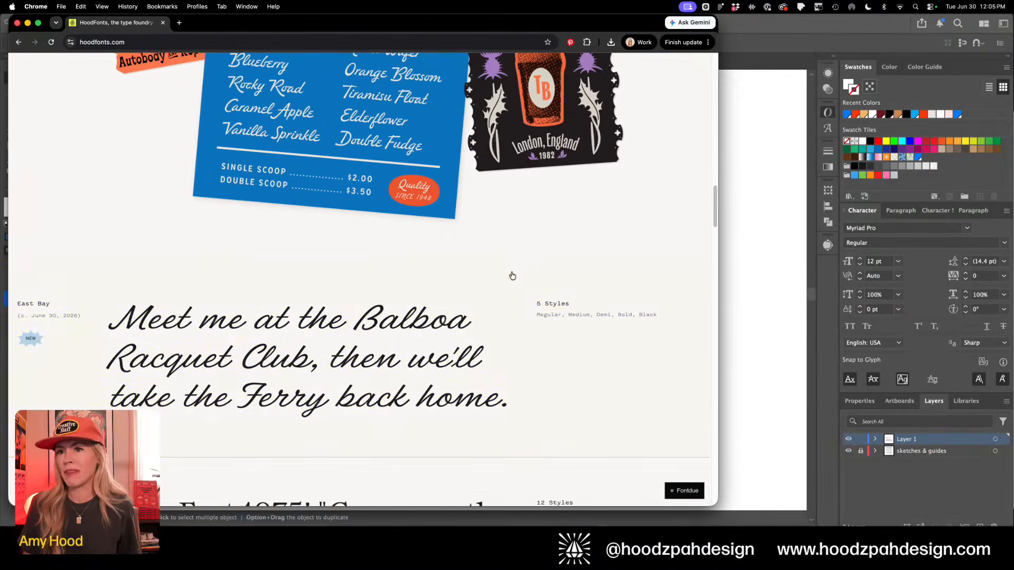
Open the East Bay Script typeface page and look over its first type tester samples
left_click(368, 378)
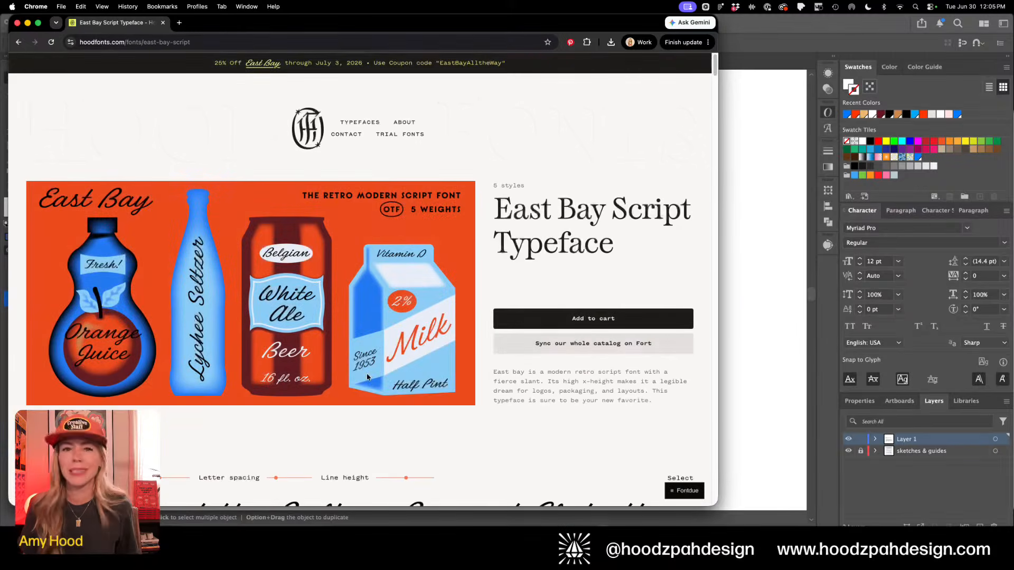
scroll(370, 369, "down", 5)
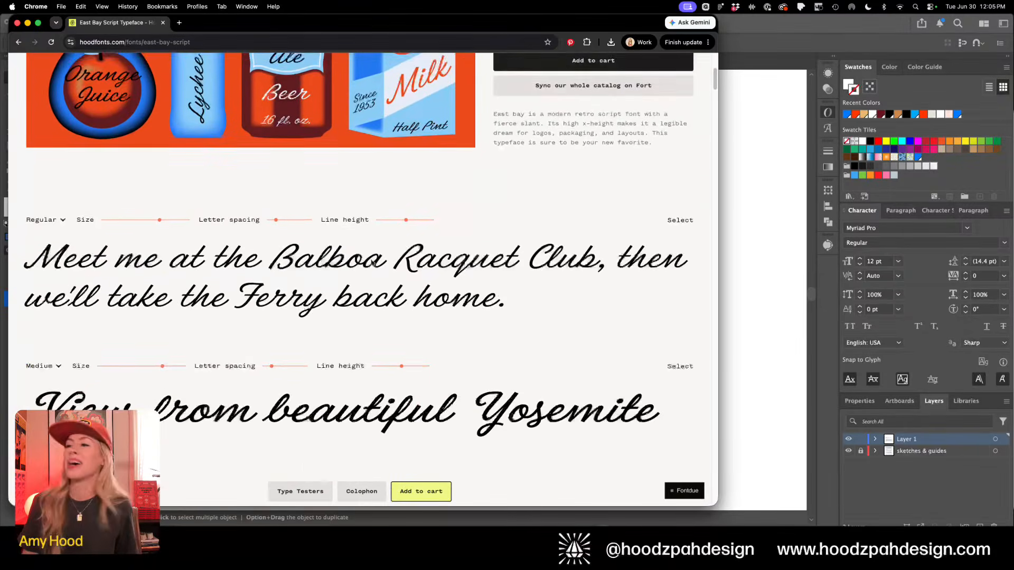
scroll(370, 269, "down", 3)
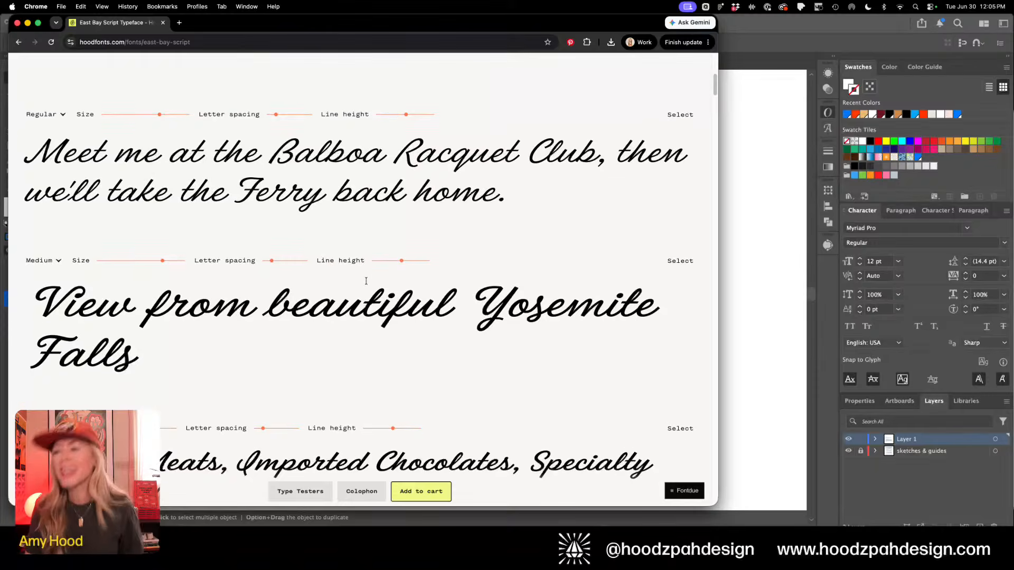
Add the word "Lakers" to the end of the Regular weight sample text
scroll(314, 219, "up", 2)
triple_click(231, 239)
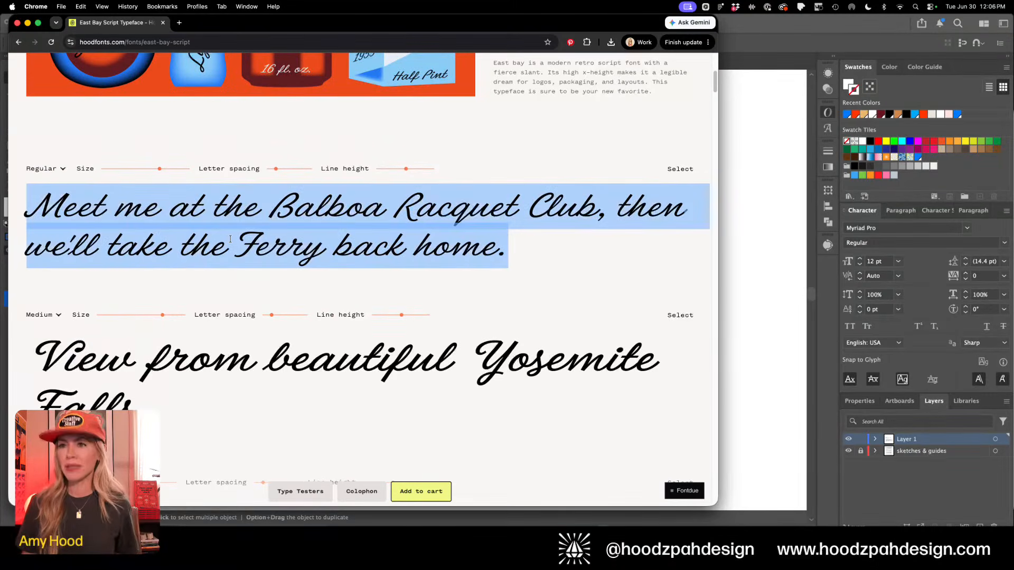
key("Right")
type("Lakers")
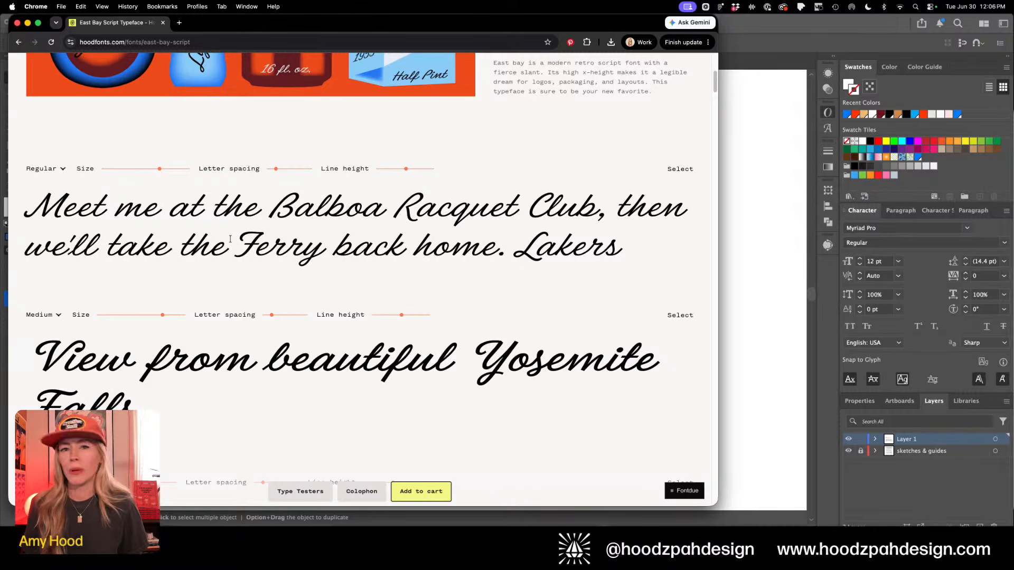
Add "Ornate gorgeous" to the end of the Medium weight sample text
double_click(201, 356)
left_click(190, 346)
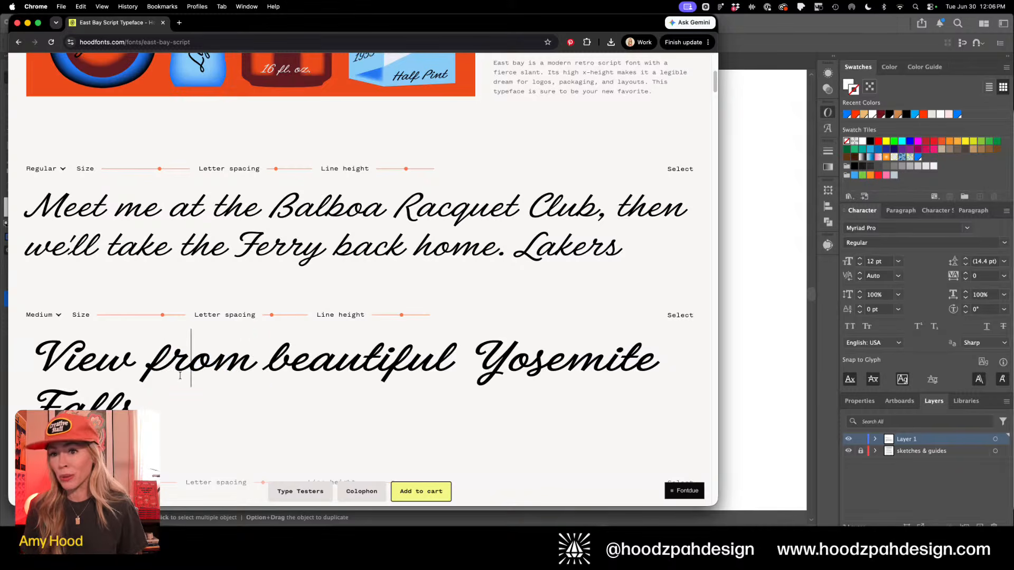
left_click(179, 390)
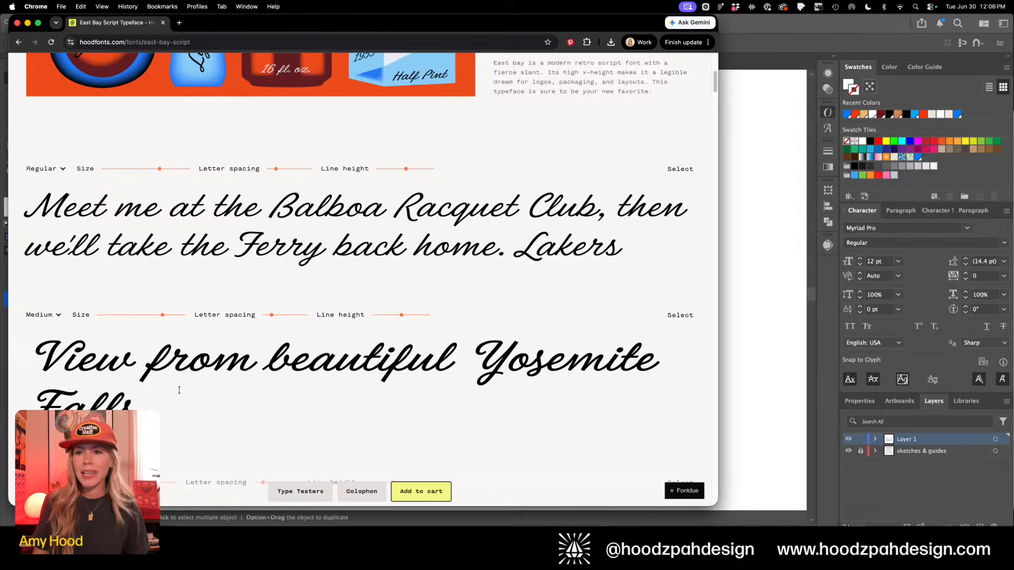
type("Ornate")
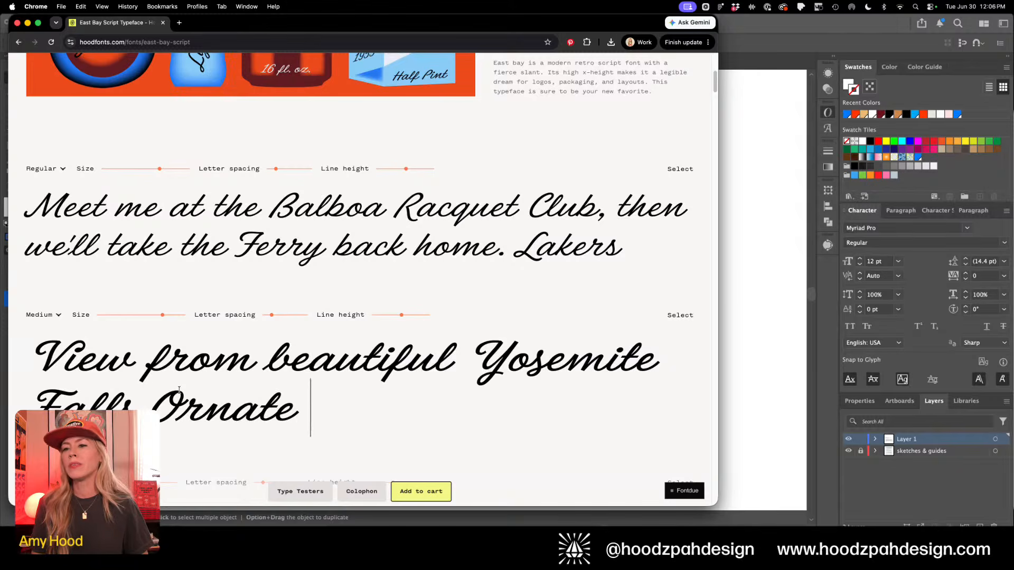
type(" gorgeous")
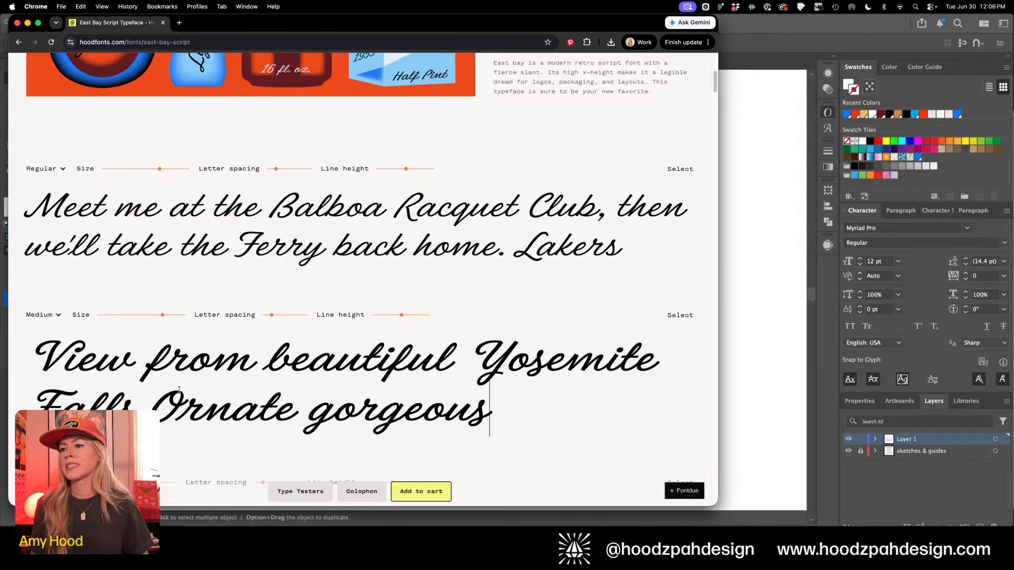
Widen the browser window and examine the East Bay Script weight samples and packaging artwork
scroll(326, 309, "down", 7)
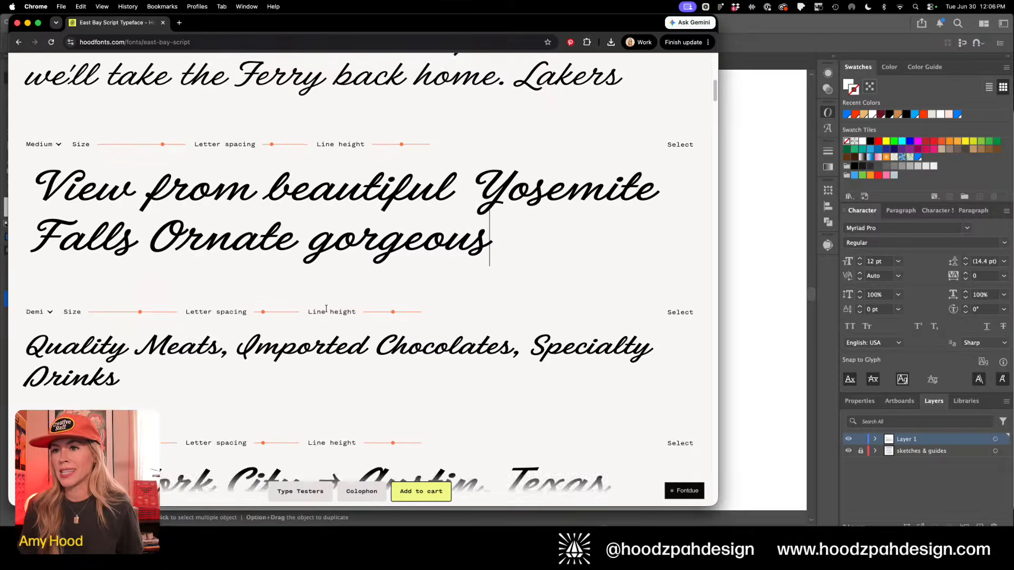
scroll(326, 309, "down", 5)
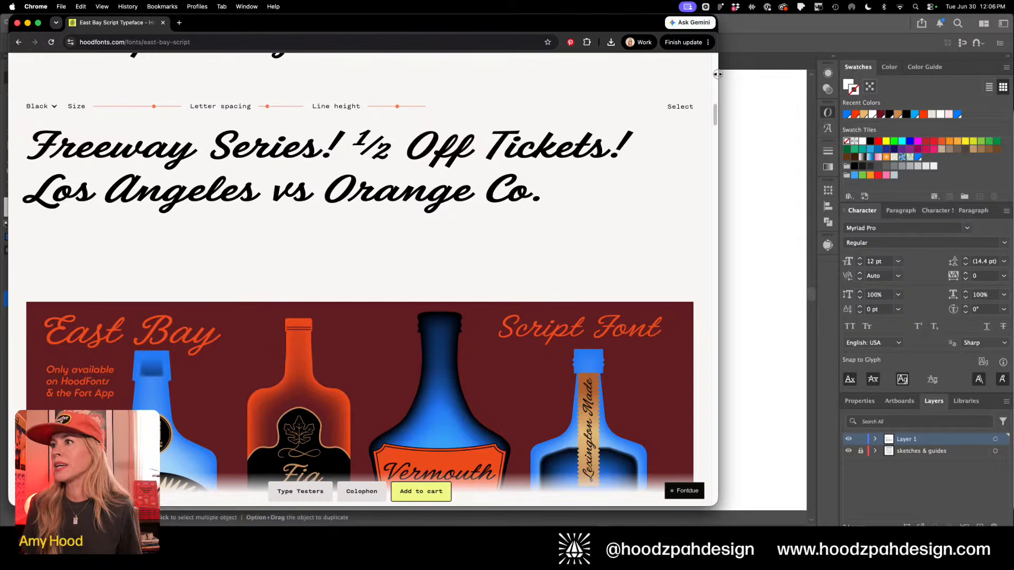
left_click_drag(718, 75, 972, 101)
scroll(560, 208, "up", 7)
scroll(560, 208, "up", 10)
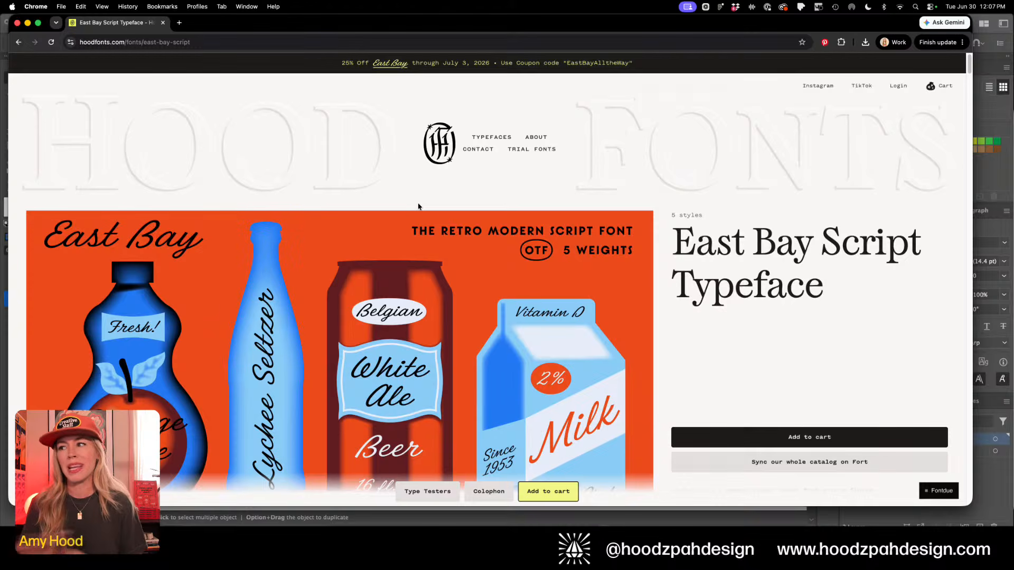
scroll(417, 206, "down", 15)
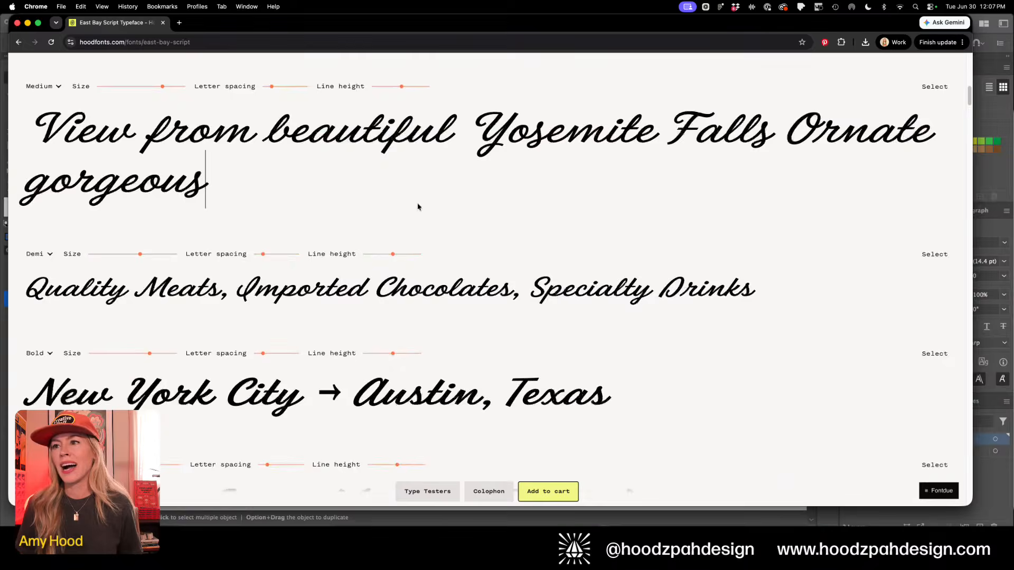
scroll(419, 205, "up", 12)
scroll(417, 206, "up", 3)
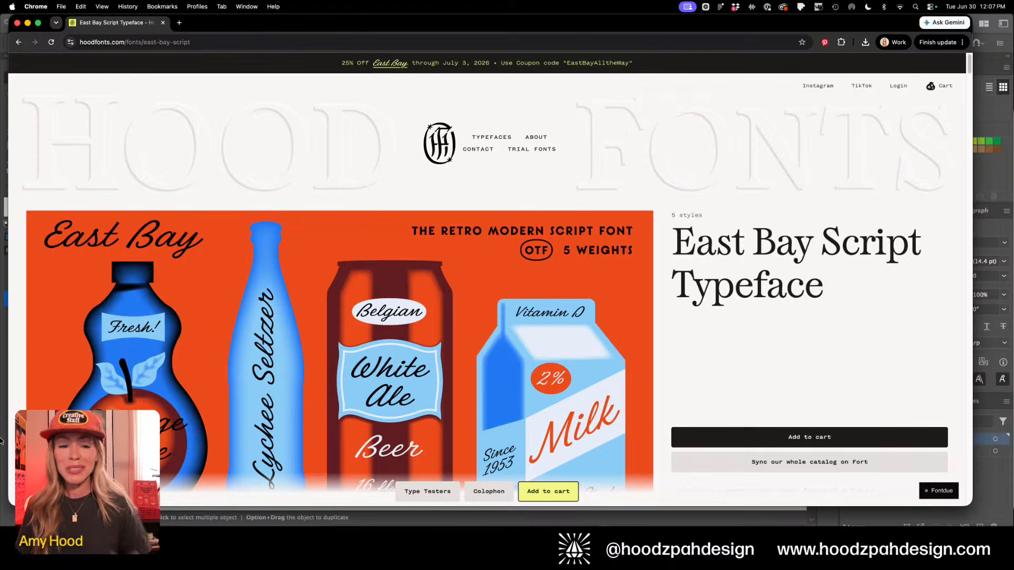
scroll(739, 222, "down", 3)
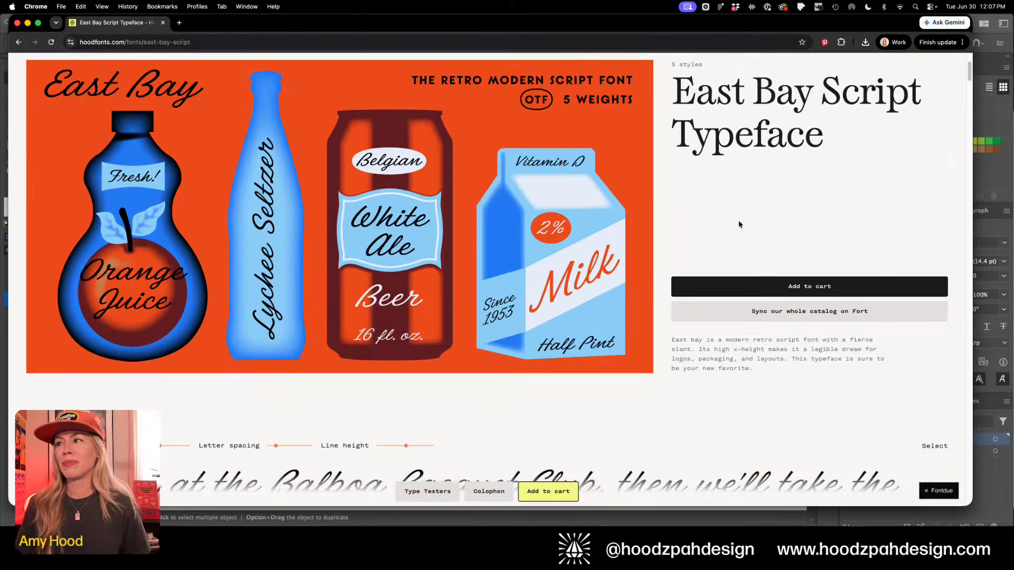
scroll(739, 224, "up", 3)
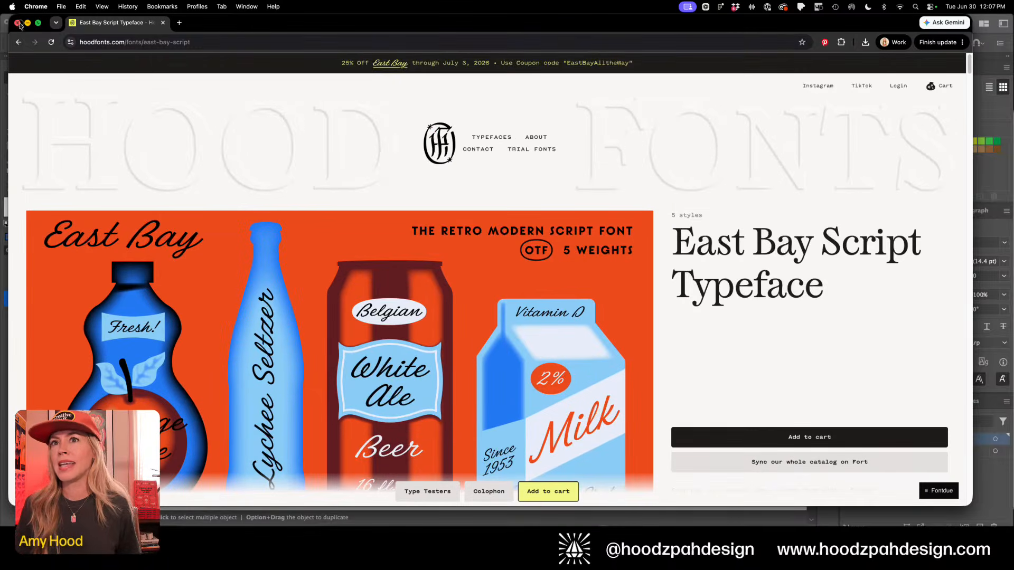
Close the typeface page and switch to Illustrator for a close look at the upper pencil sketches of the kingman wordmark
key("super+w")
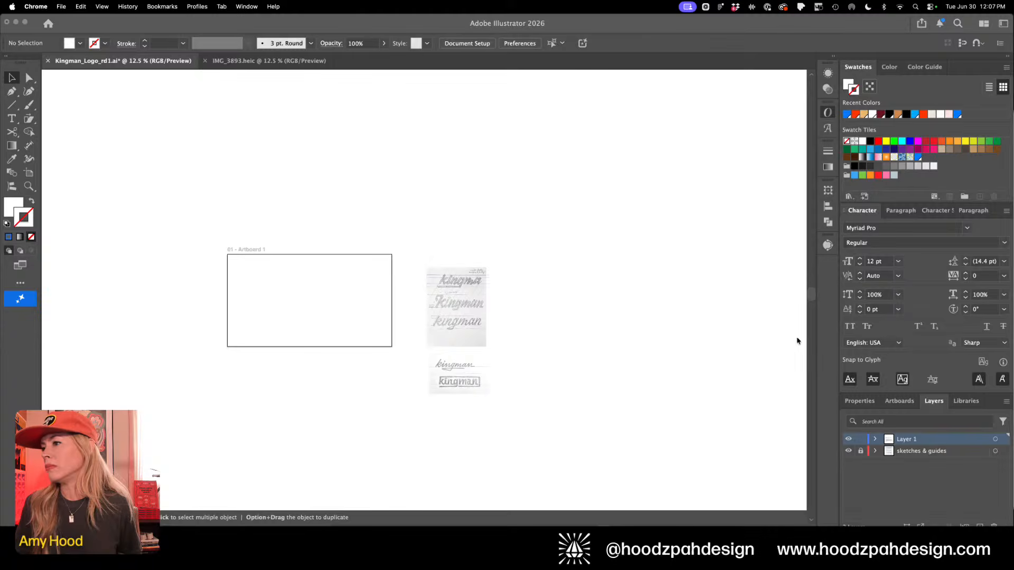
left_click(569, 464)
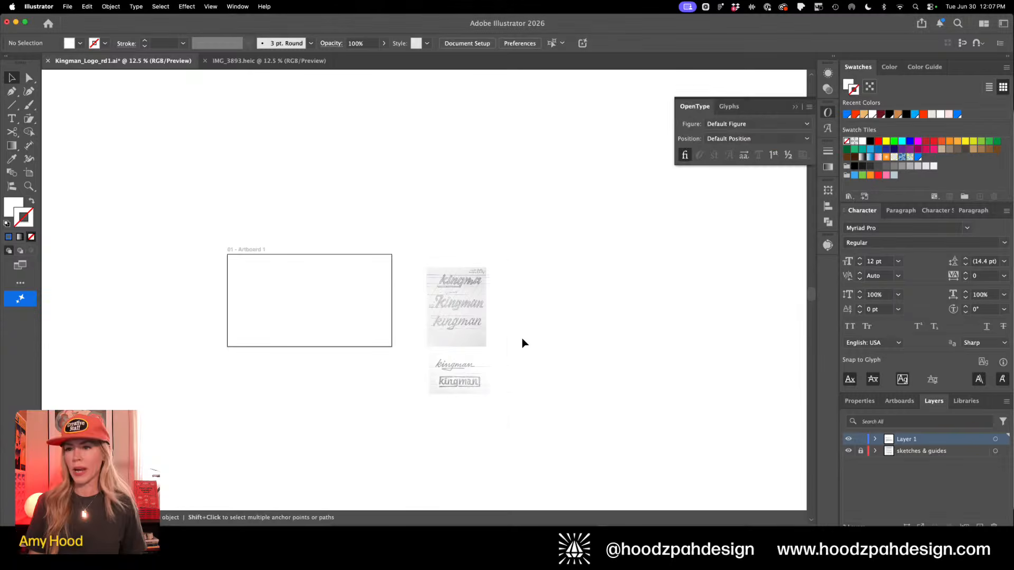
key("super+equal")
key("super+equal")
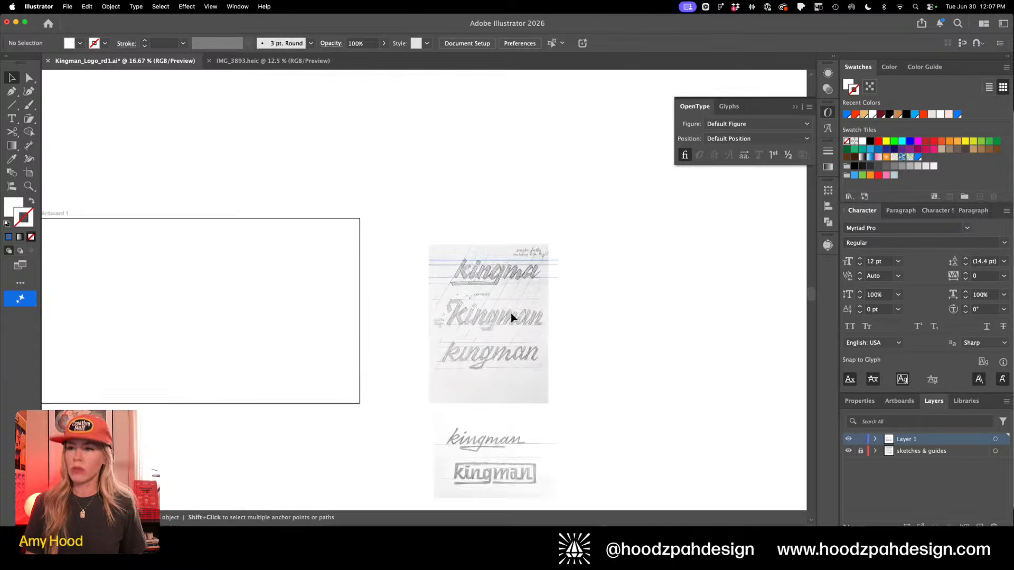
left_click_drag(615, 317, 425, 315)
key("super+equal")
key("super+equal")
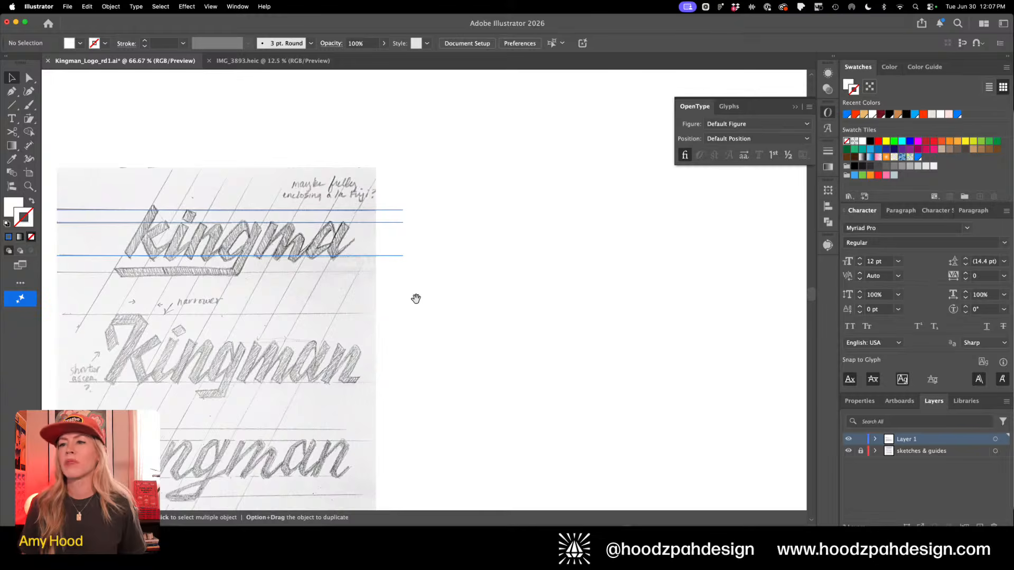
left_click_drag(486, 299, 551, 328)
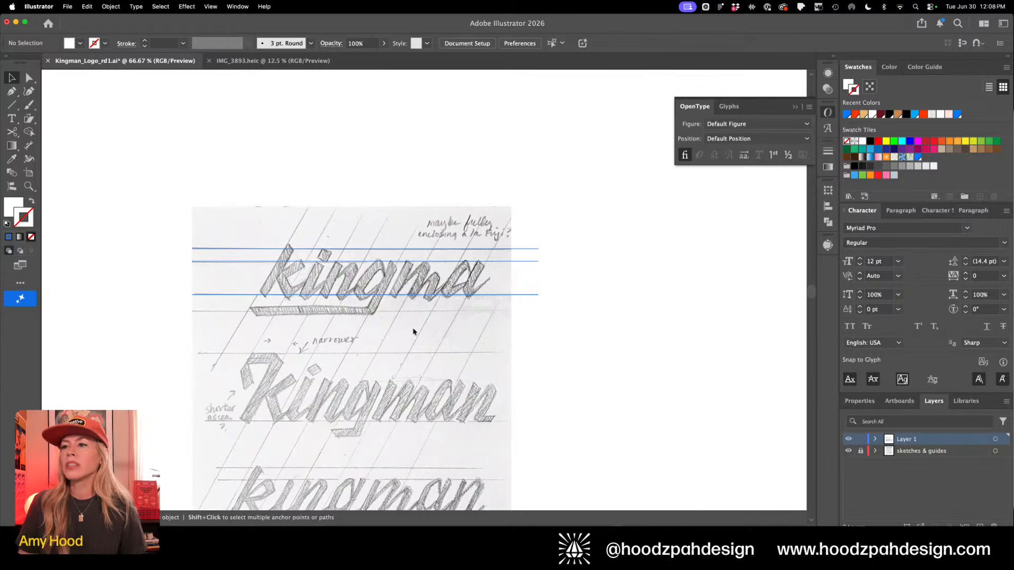
Switch to the Figma Discovery file, clear the image selection and examine the Project Scope slide up close
key("super+minus")
key("super+minus")
left_click_drag(345, 433, 400, 369)
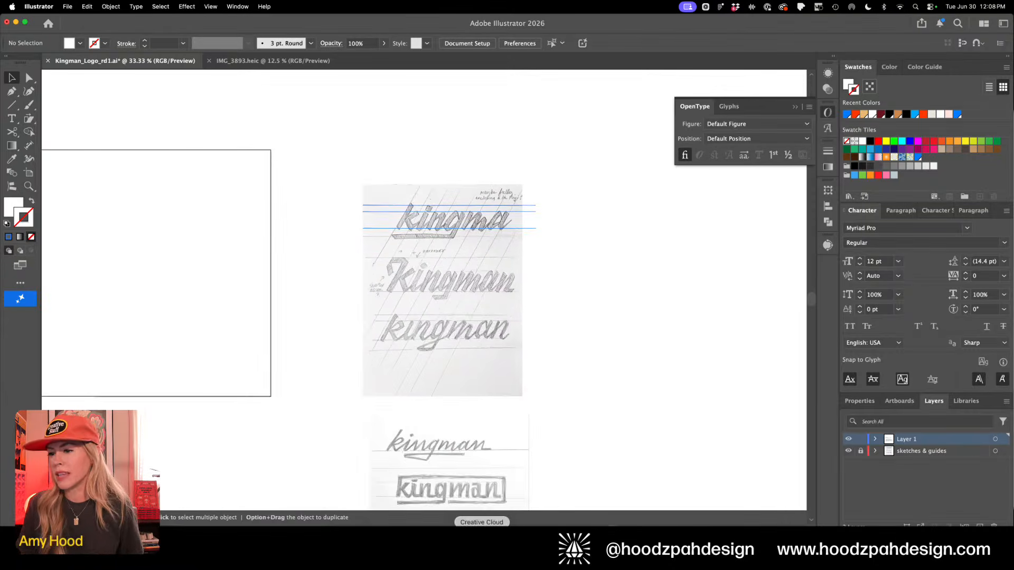
left_click(430, 554)
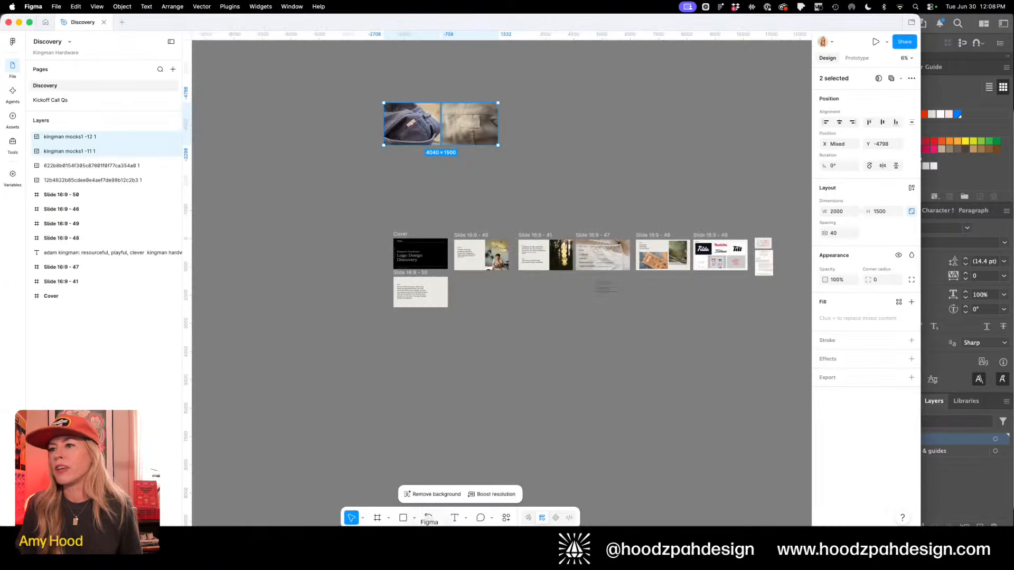
left_click(469, 174)
key("z")
left_click_drag(399, 222, 478, 287)
left_click_drag(526, 256, 370, 257)
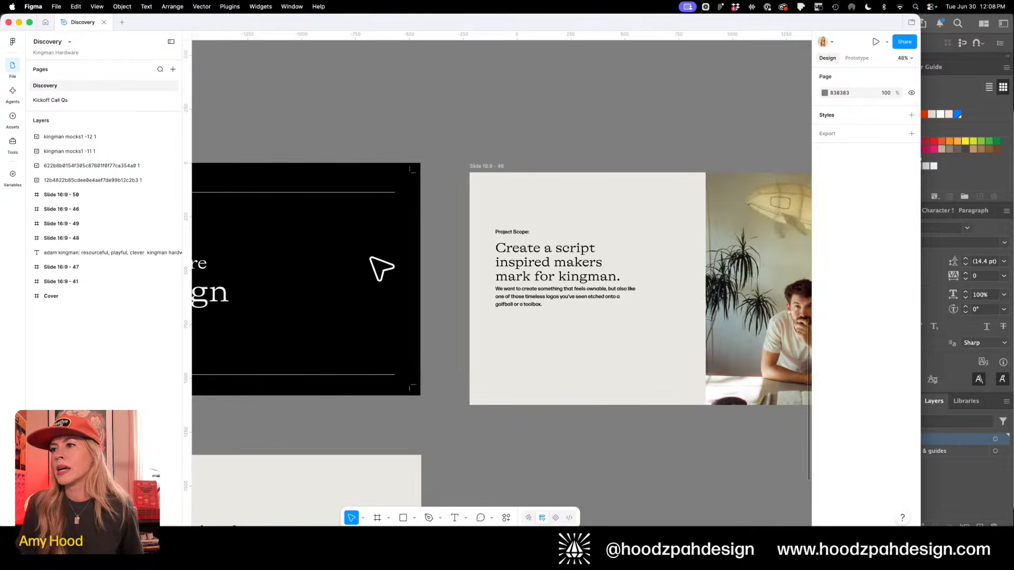
scroll(466, 258, "right", 5)
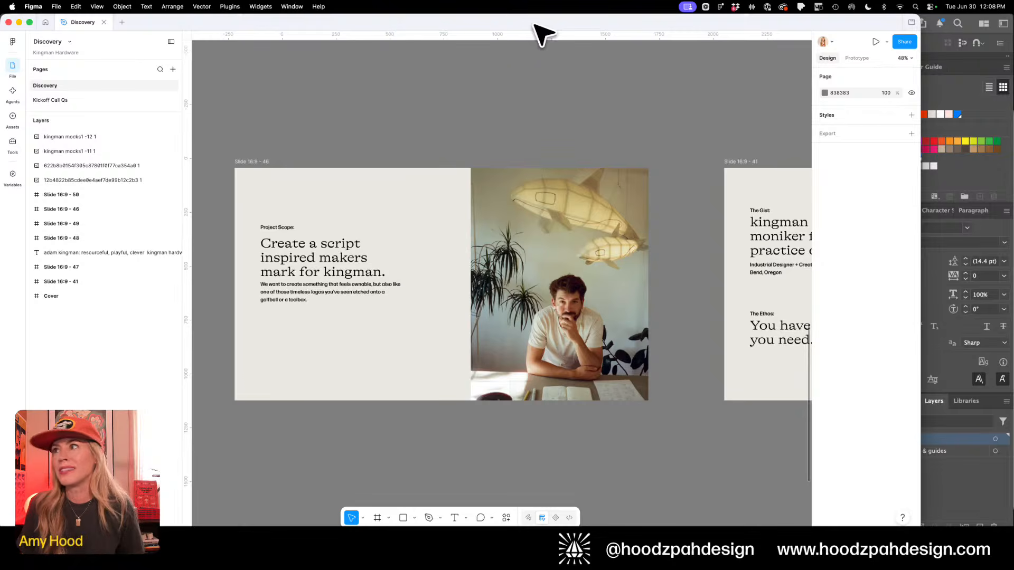
Widen the Figma window, minimize the interface and present the deck starting from the Project Scope slide
left_click_drag(919, 164, 1011, 154)
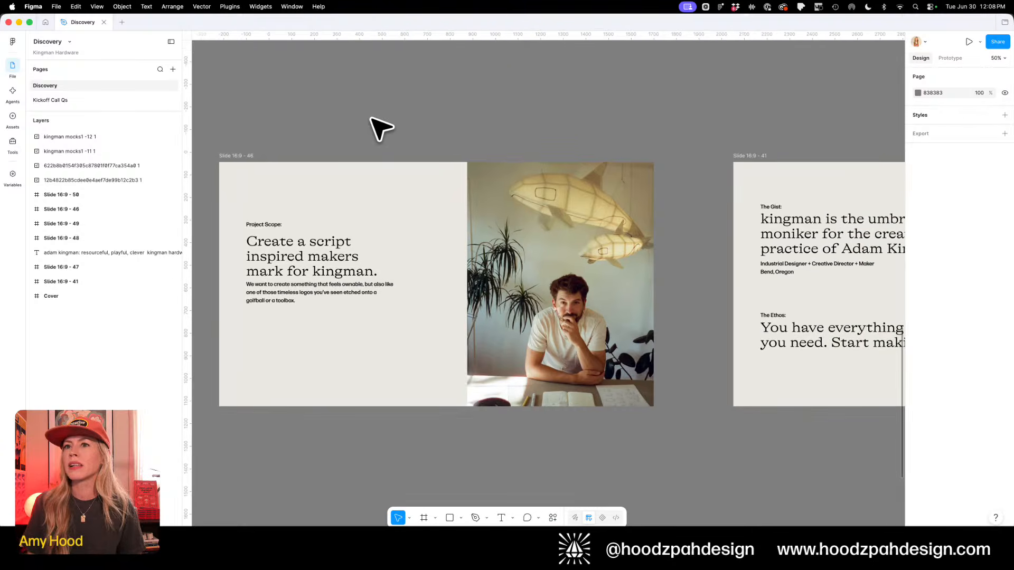
left_click(170, 42)
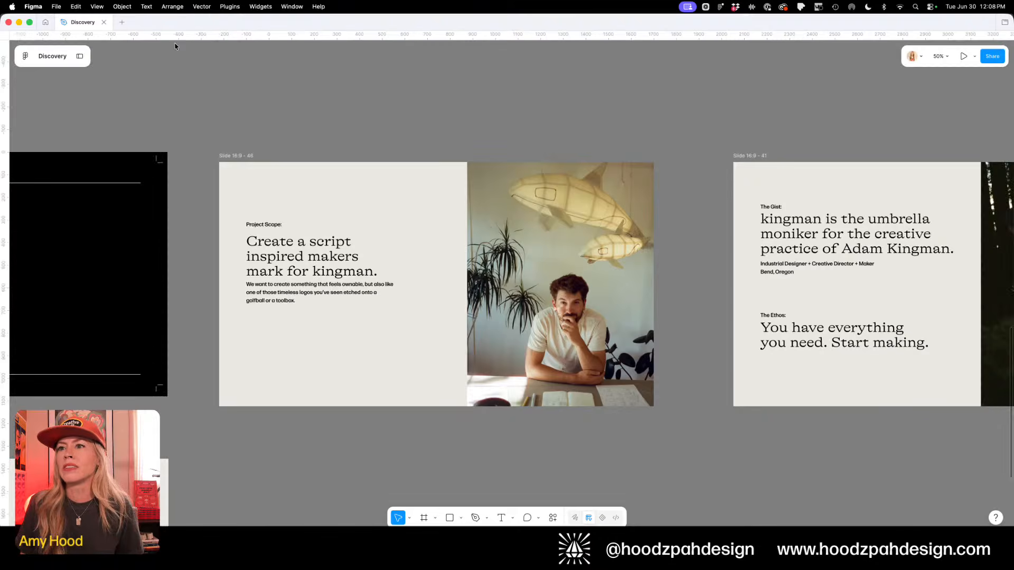
key("shift+0")
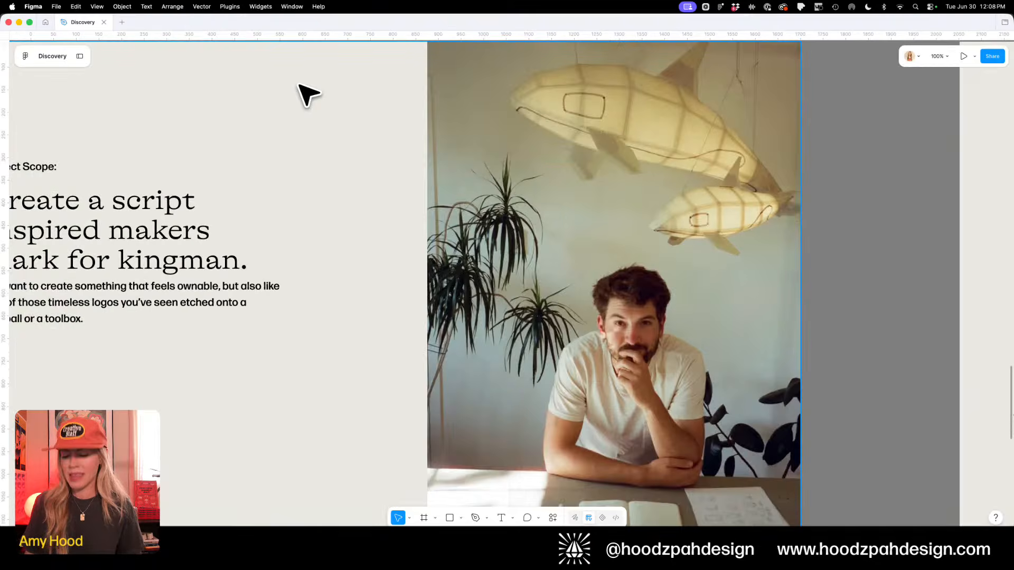
key("super+minus")
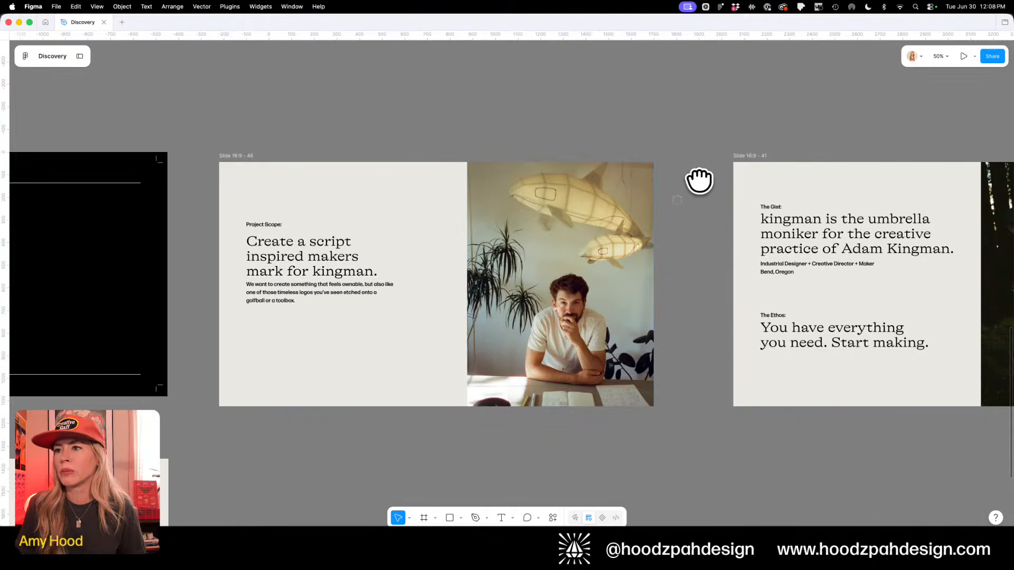
left_click_drag(699, 181, 632, 168)
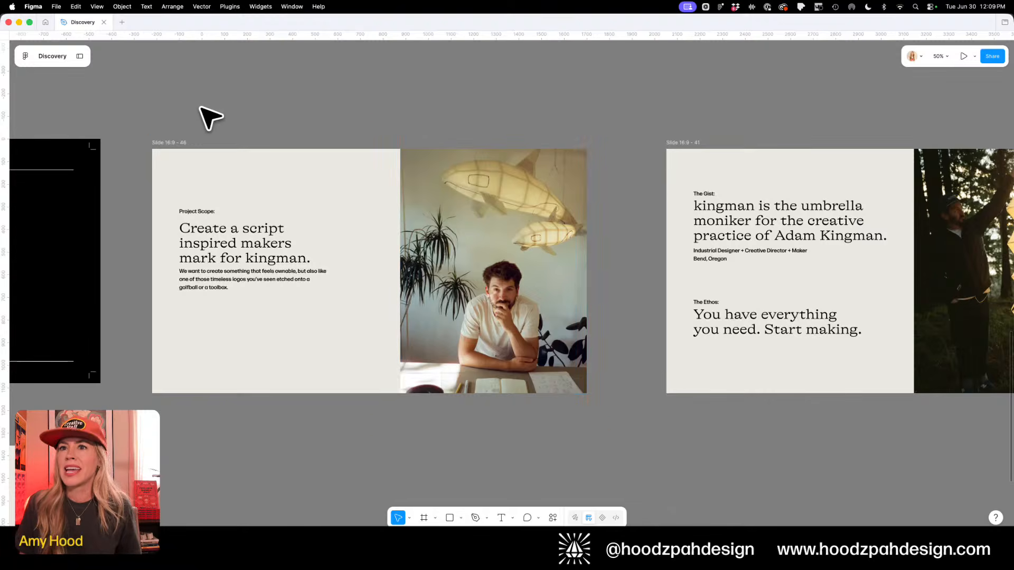
left_click(177, 143)
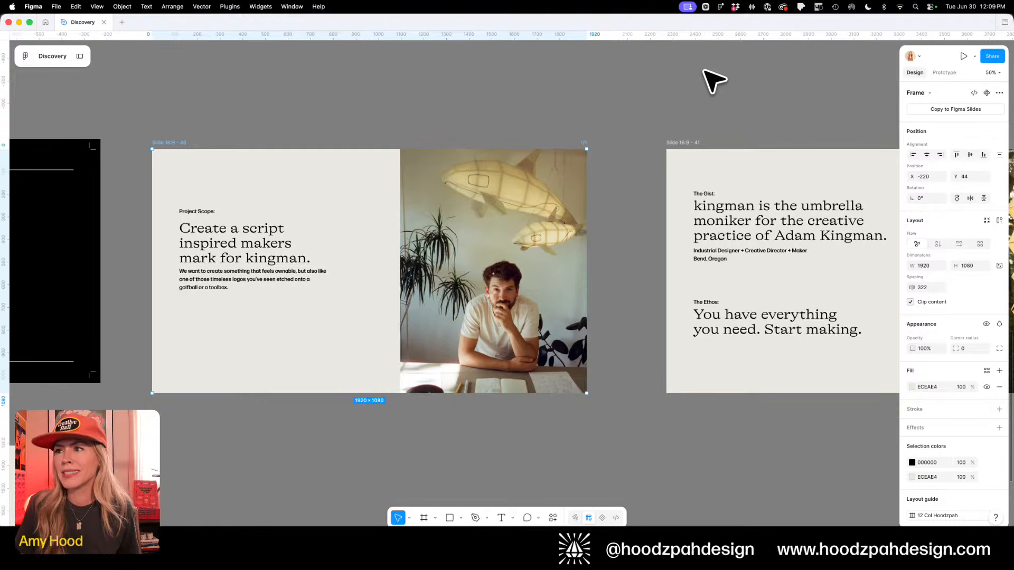
left_click(964, 56)
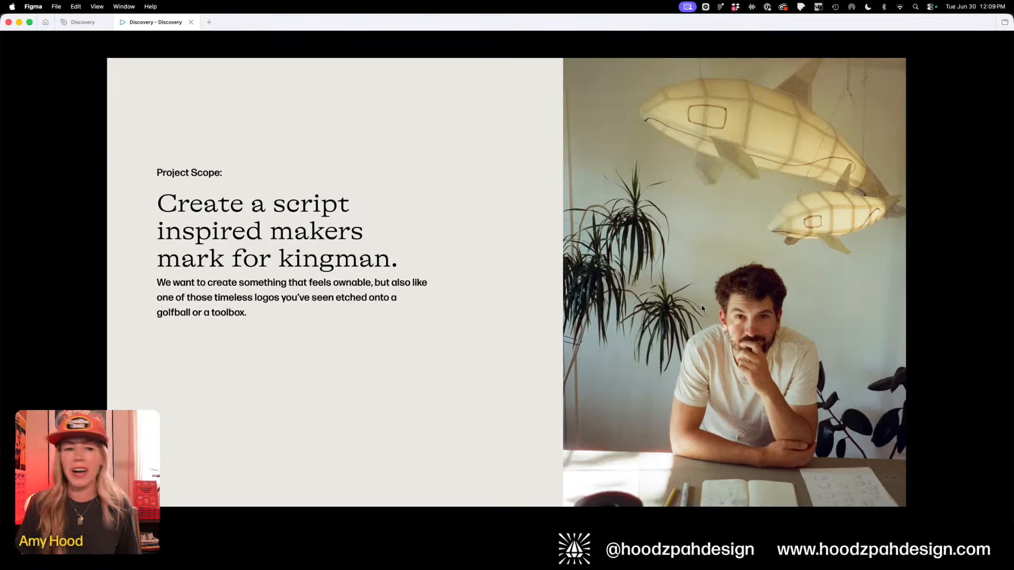
Go through the Gist and Ethos, Brand Traits and Audience slides of the presentation, revisiting the Gist slide once
left_click(561, 346)
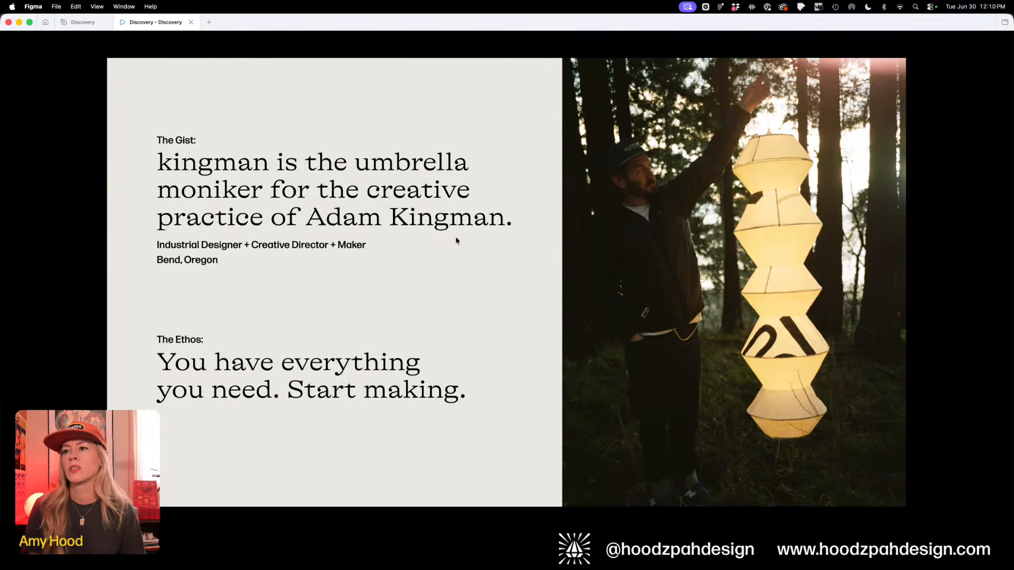
key("Right")
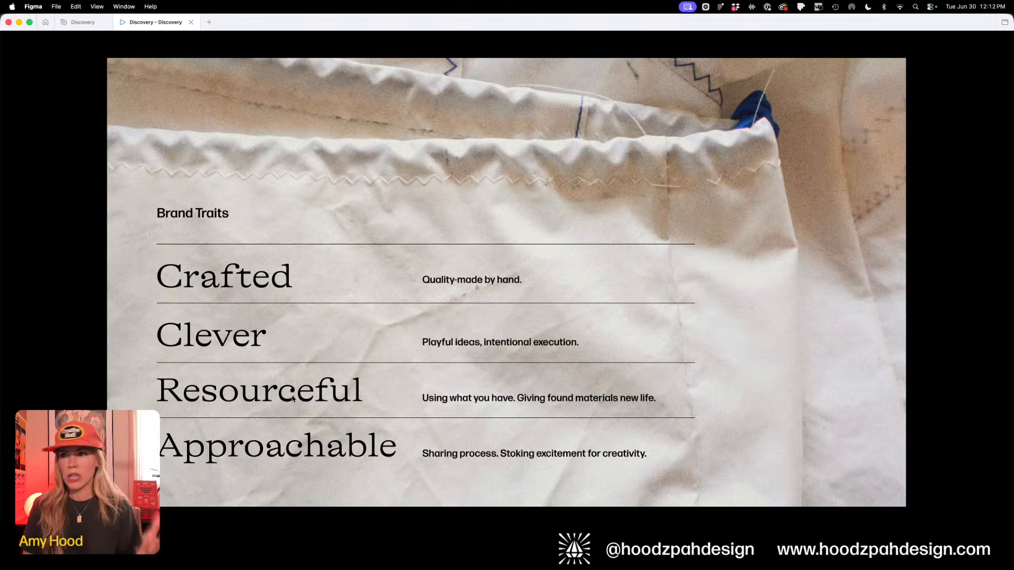
key("Right")
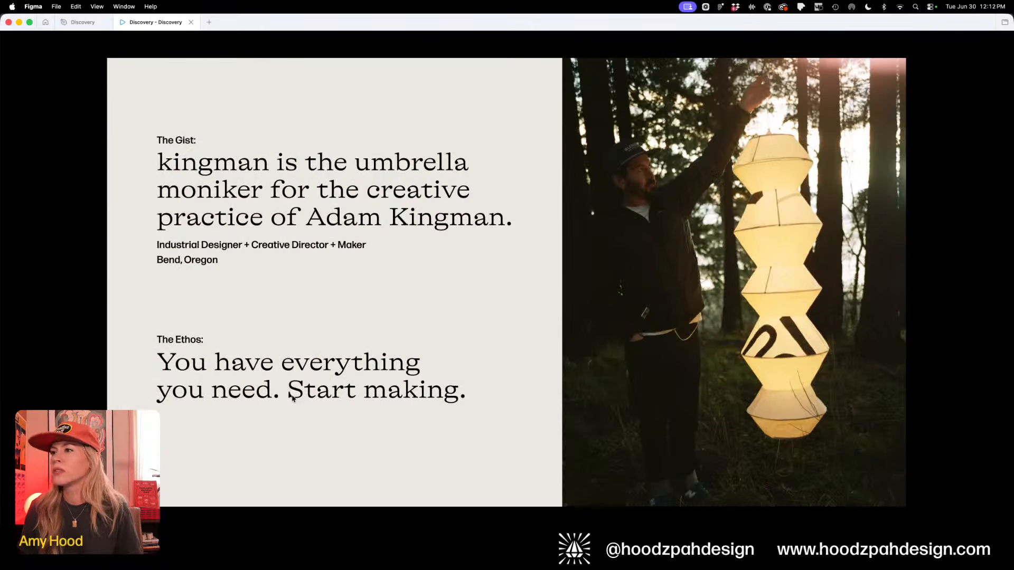
key("Left")
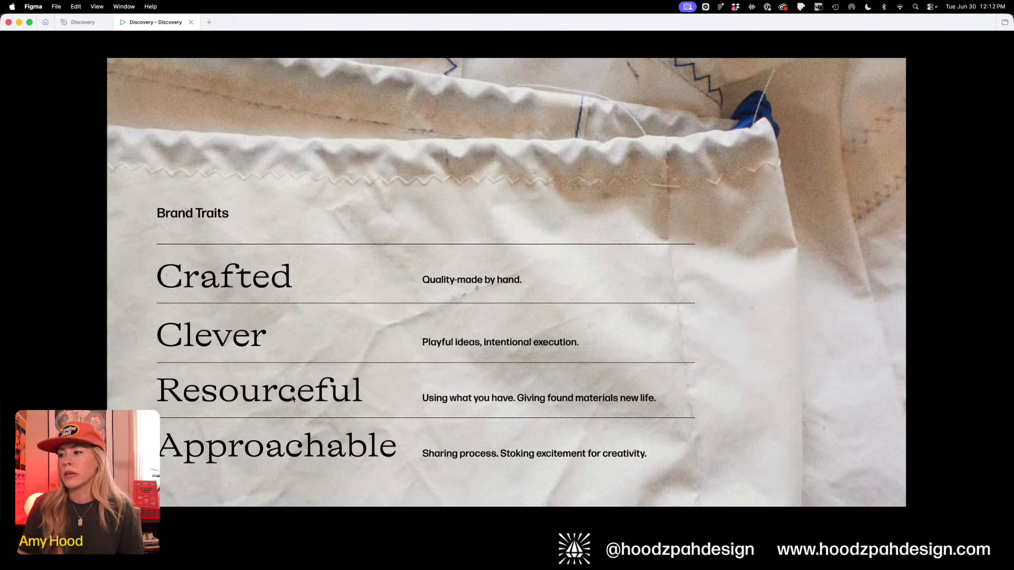
left_click(756, 544)
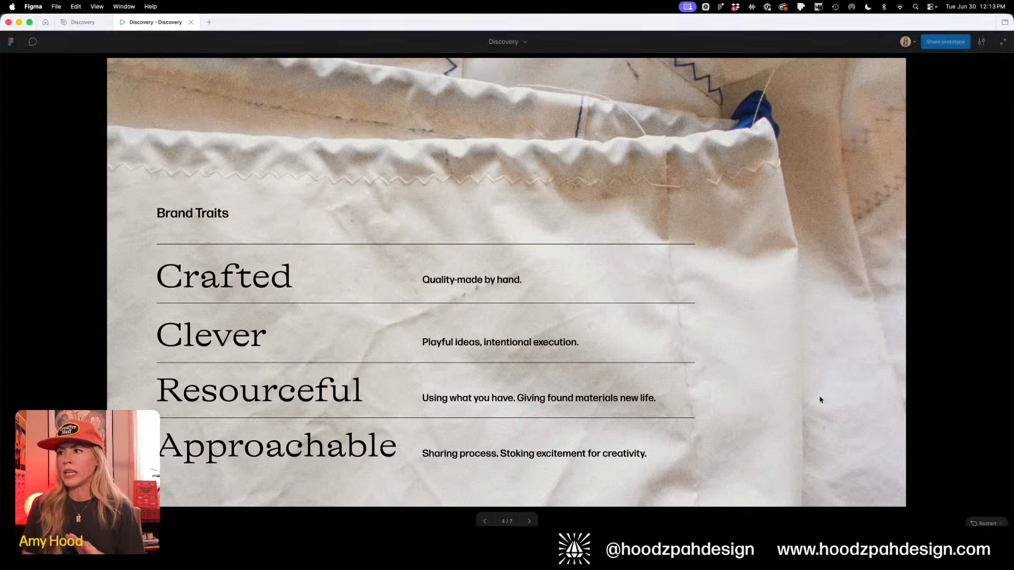
key("Right")
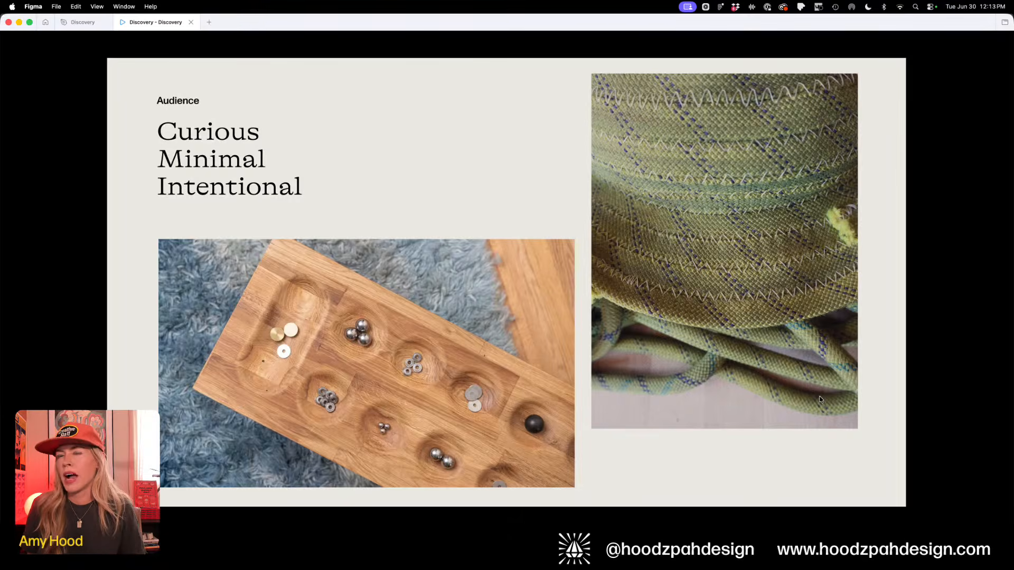
Examine the Moodboard slide, revisit Brand Traits for comparison, and finish on the Next Steps slide
key("Right")
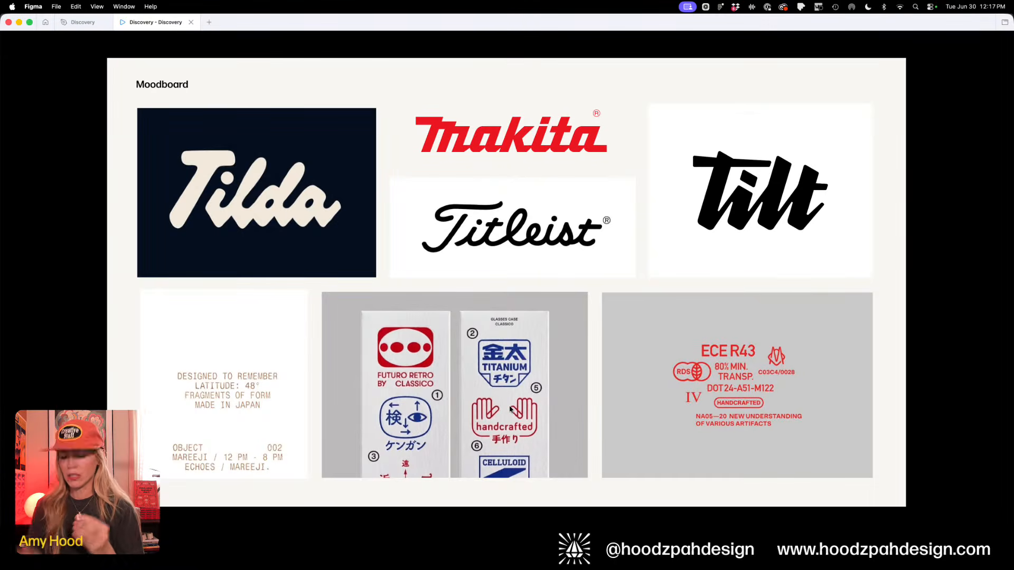
key("Right")
key("Right")
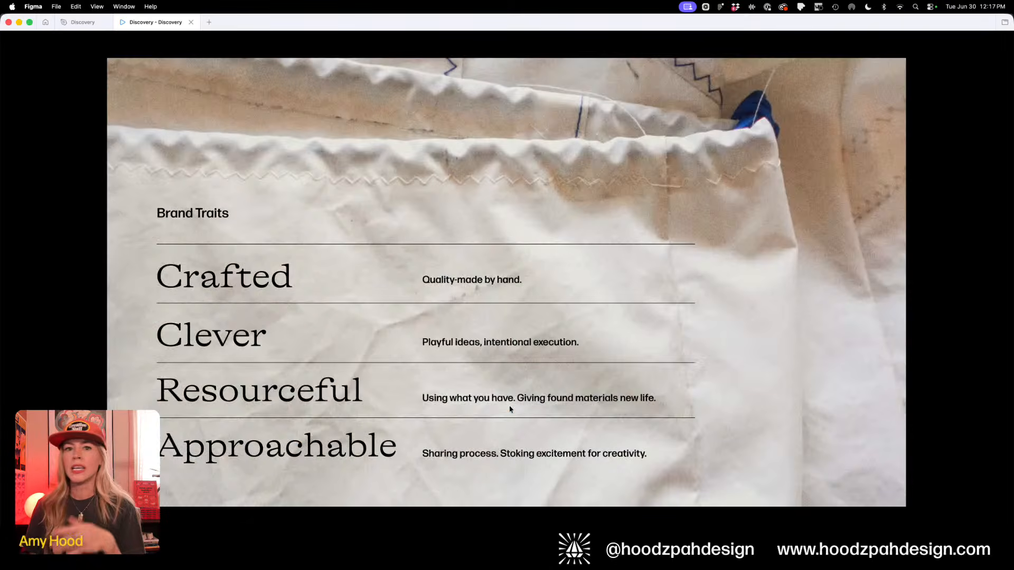
key("Left")
key("Left")
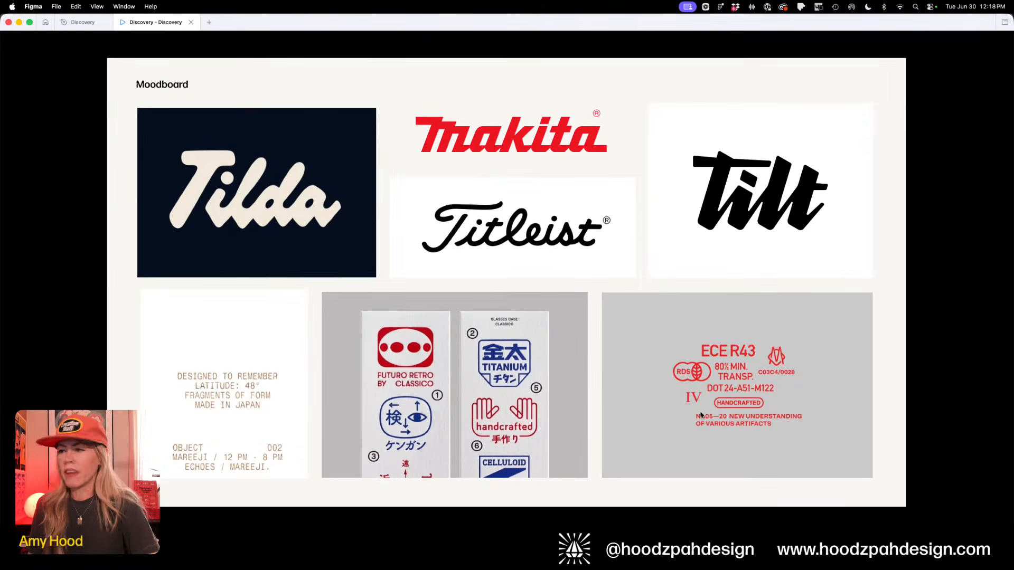
key("Right")
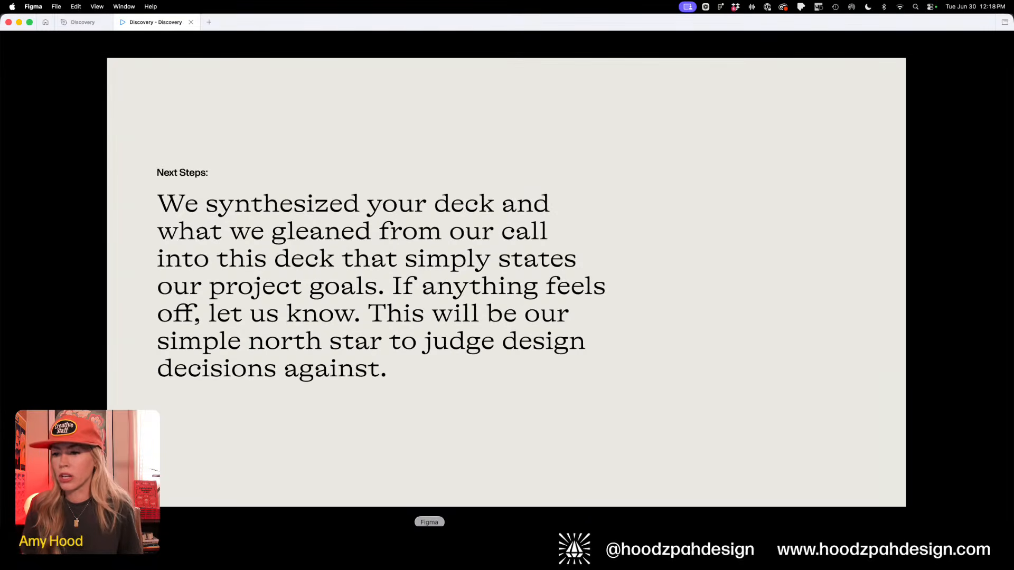
Switch back to the Kingman logo document in Illustrator and view the empty artboard together with all the sketches
left_click(508, 544)
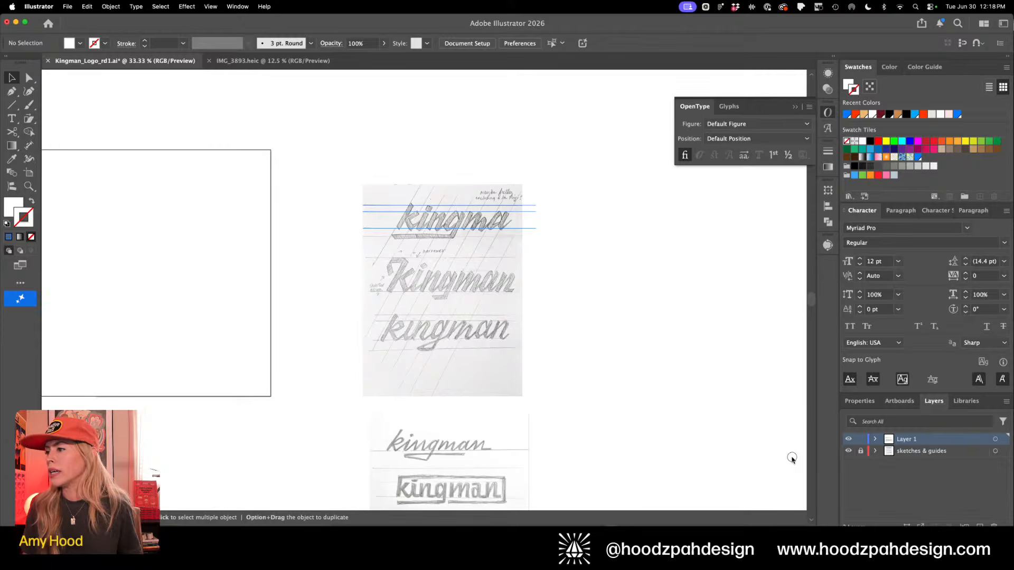
left_click_drag(319, 314, 309, 427)
key("super+minus")
key("super+minus")
left_click_drag(323, 289, 381, 293)
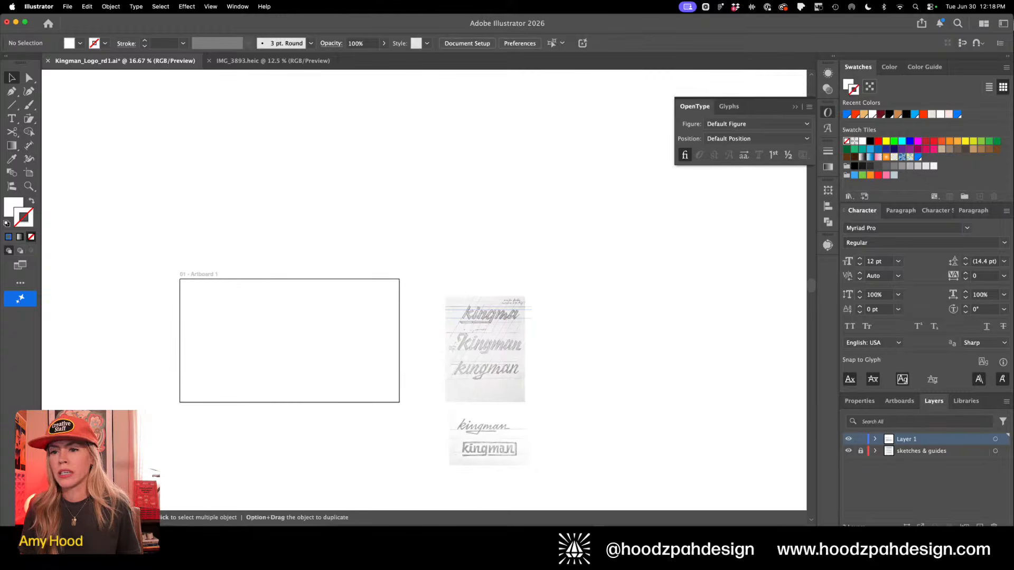
In Finder, open the working folder inside 1_logo and select Screenshot 2026-06-19 at 07.45.58.png
key("super+Tab")
key("Left")
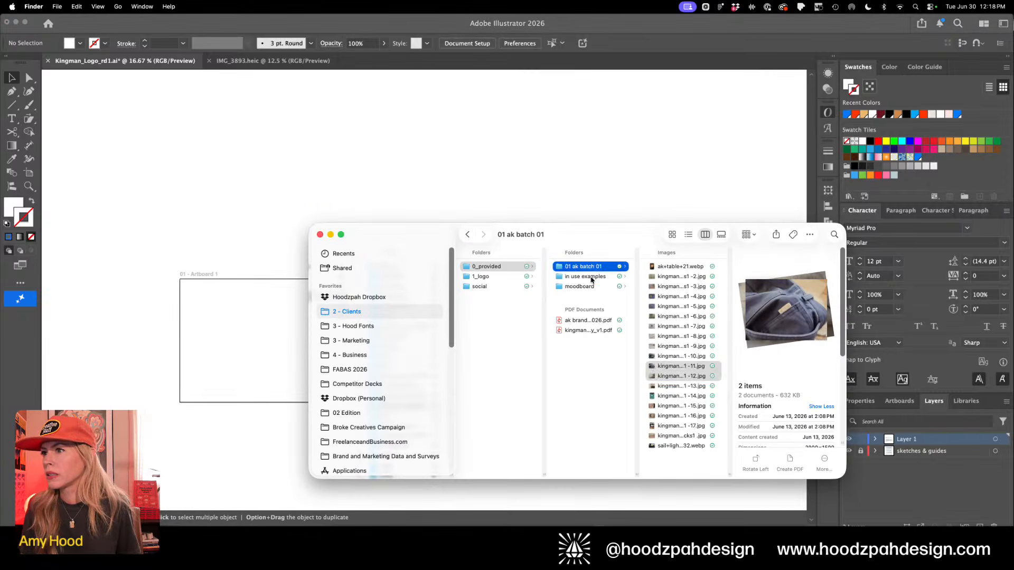
key("Down")
key("Left")
key("Down")
key("Right")
key("Right")
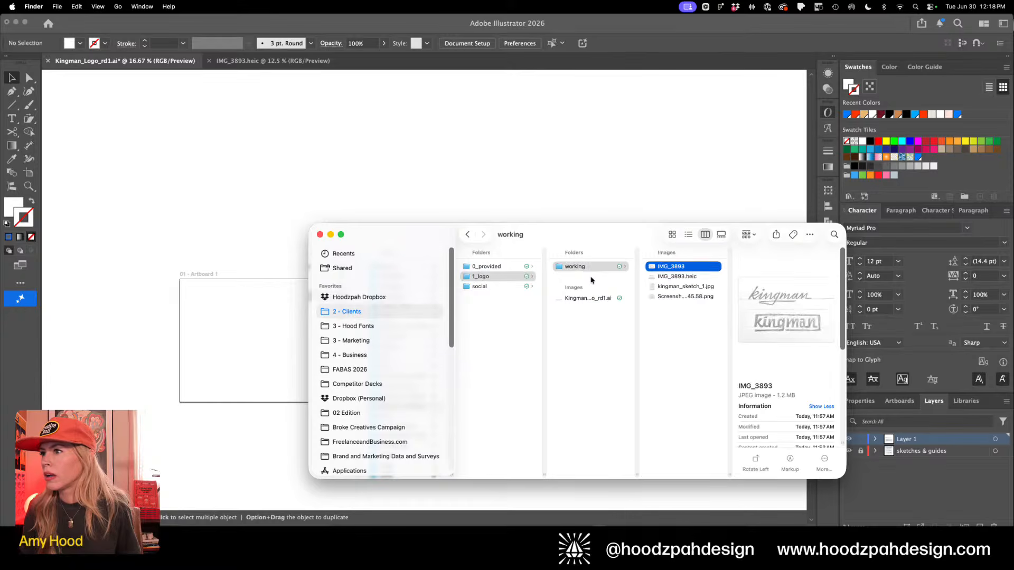
key("Down")
key("Down")
key("Down")
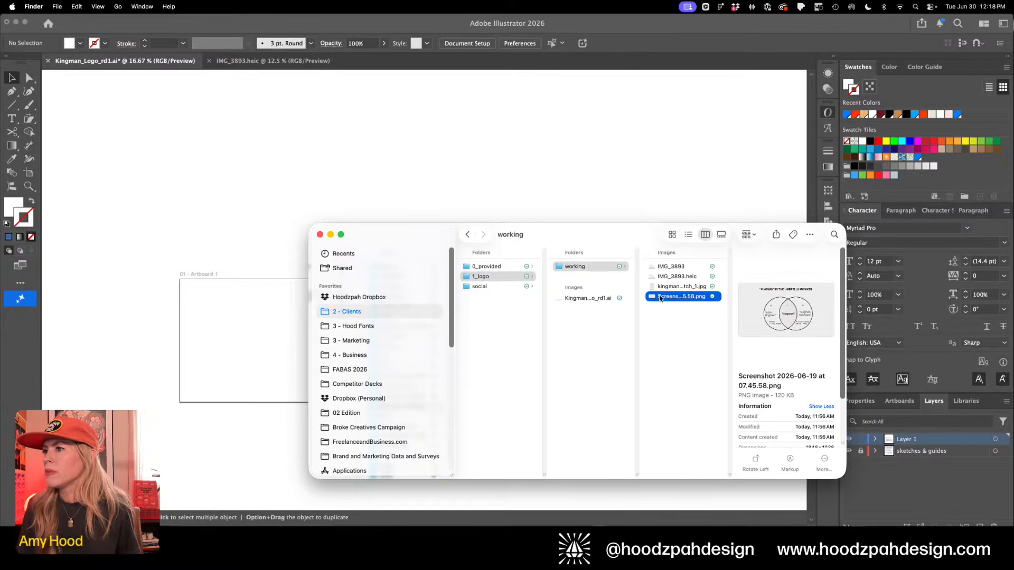
Place the selected umbrella moniker screenshot above the kingman sketches in Illustrator, deselect it and review it beside the artboard
left_click_drag(561, 185, 484, 262)
key("super+equal")
key("super+equal")
key("super+equal")
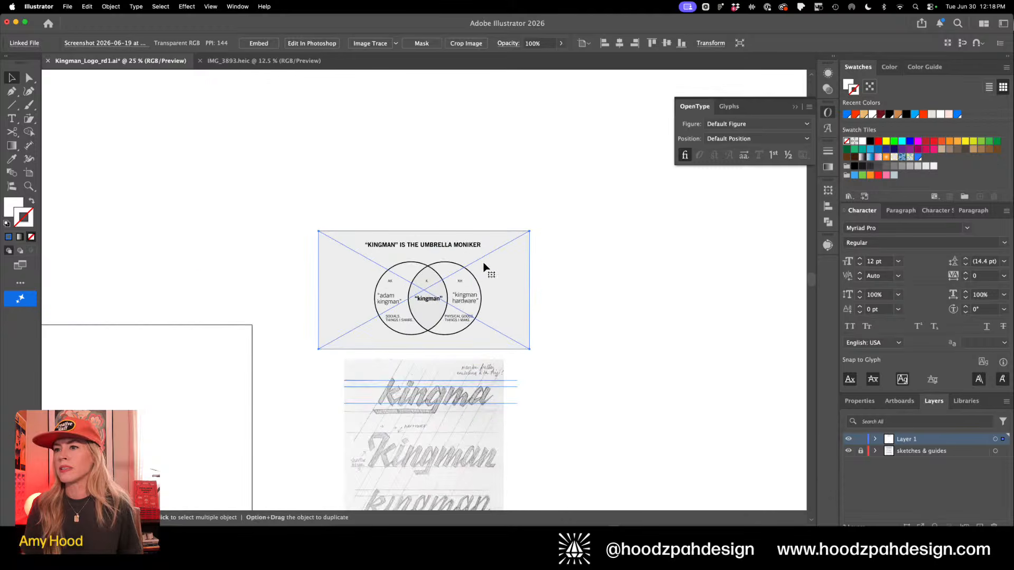
left_click(670, 305)
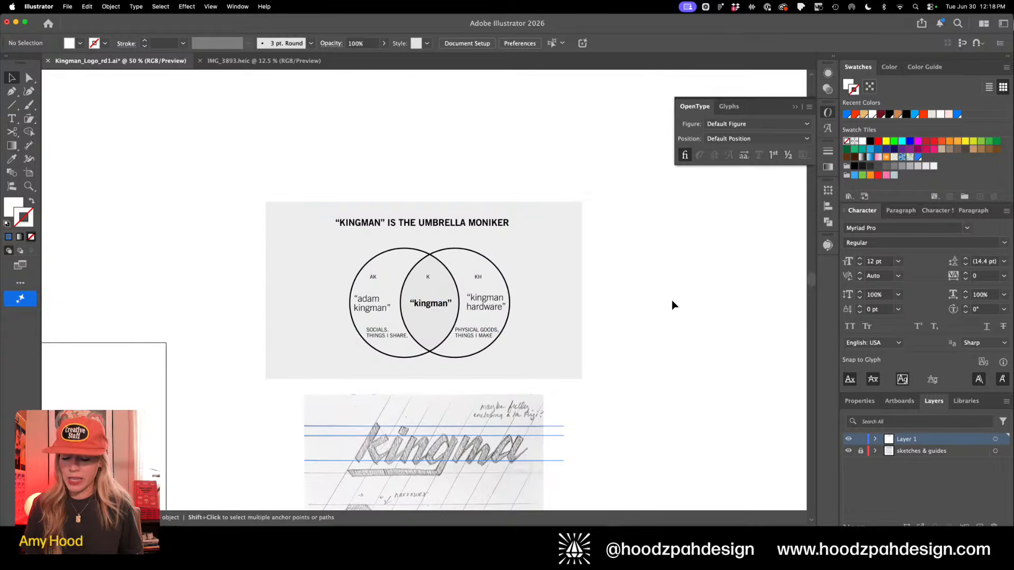
key("super+minus")
key("super+minus")
left_click_drag(551, 353, 590, 238)
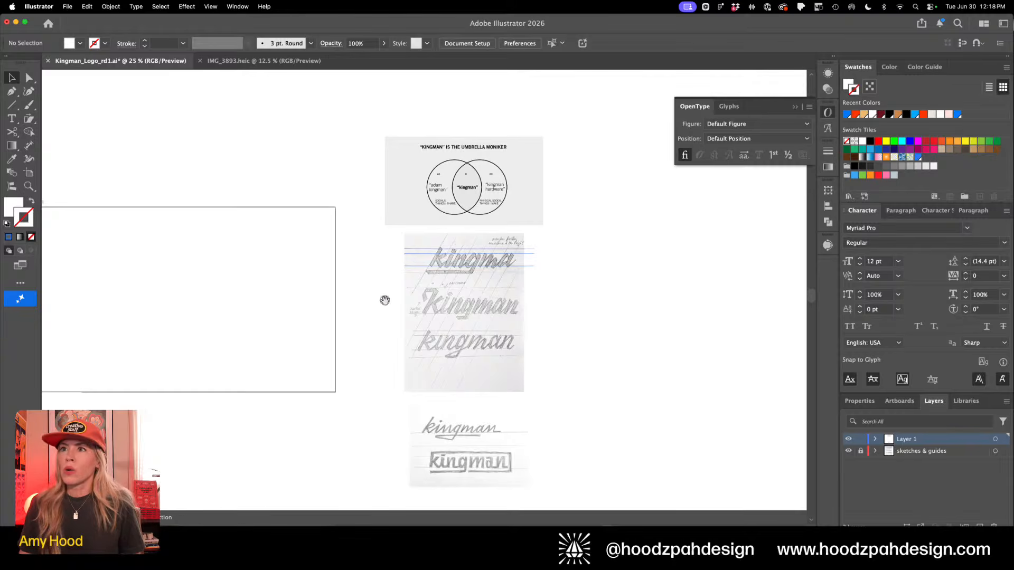
mouse_move(385, 299)
left_mouse_down()
mouse_move(473, 296)
mouse_move(498, 312)
mouse_move(509, 302)
left_mouse_up()
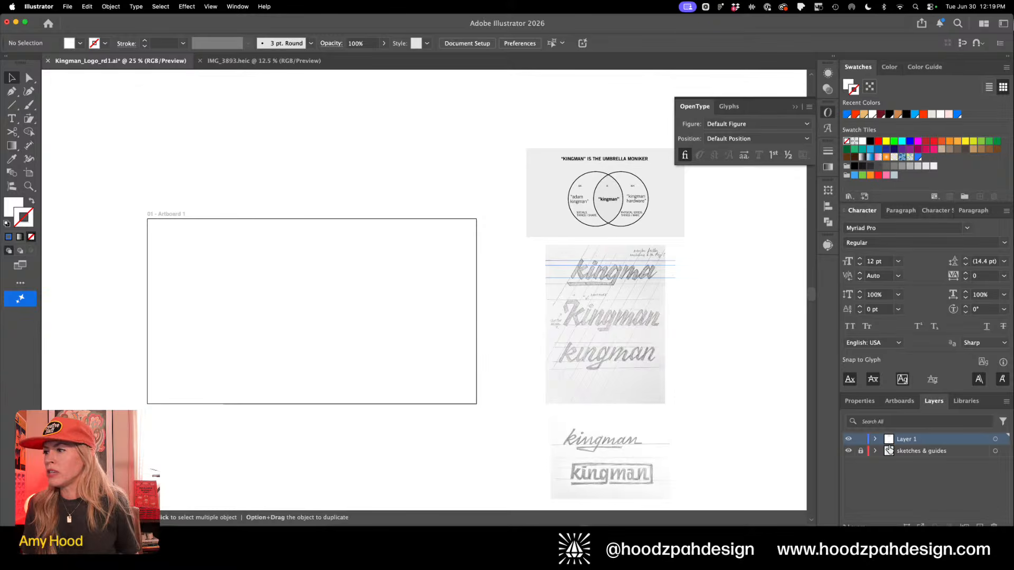
Unlock the sketches & guides layer, move the lower IMG_3893 sketch image onto it from Layer 1, and lock it again
left_click(911, 455)
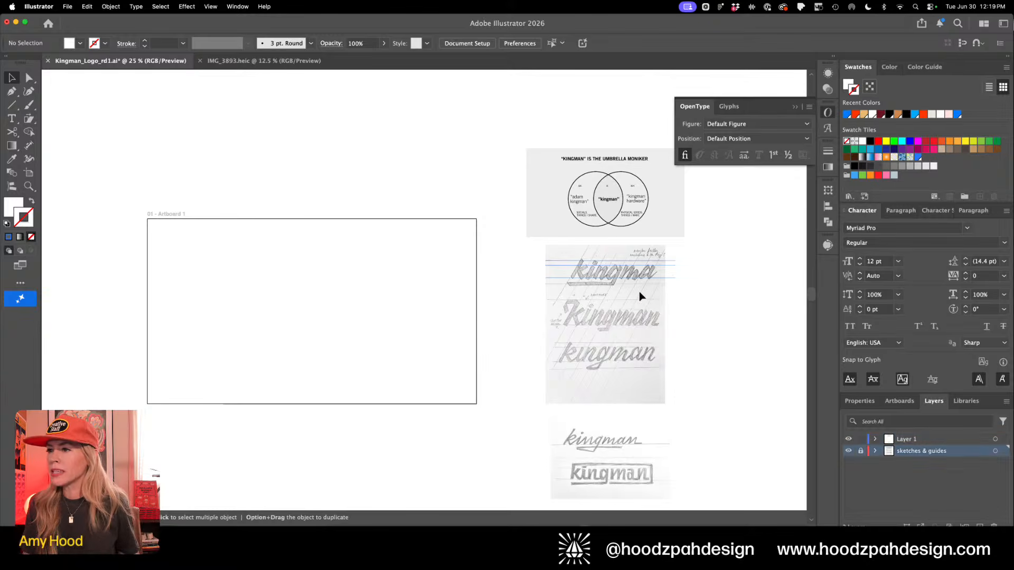
left_click_drag(672, 359, 430, 333)
key("super+equal")
key("super+equal")
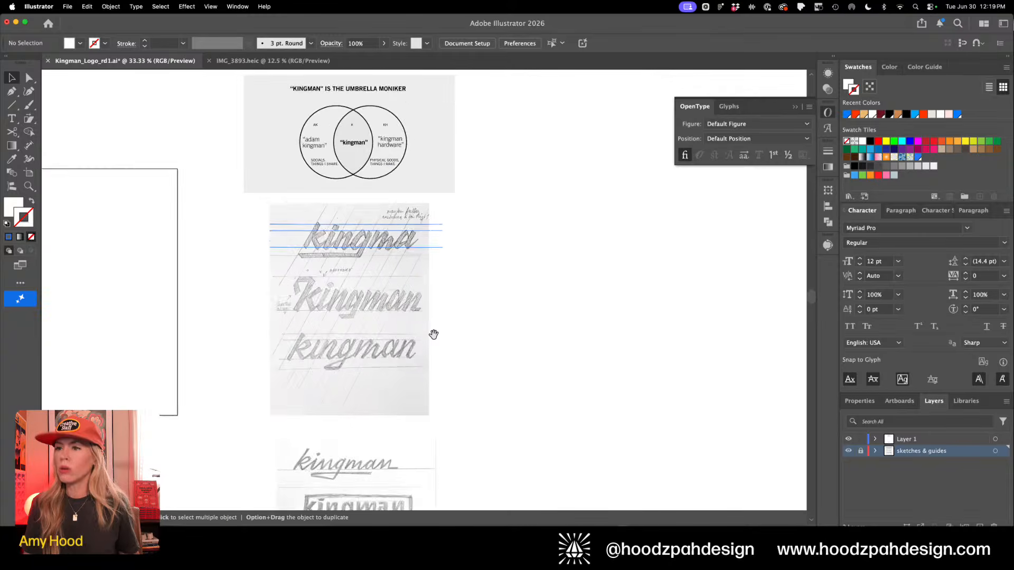
left_click_drag(485, 454, 449, 283)
left_click_drag(435, 375, 421, 307)
left_click(376, 317)
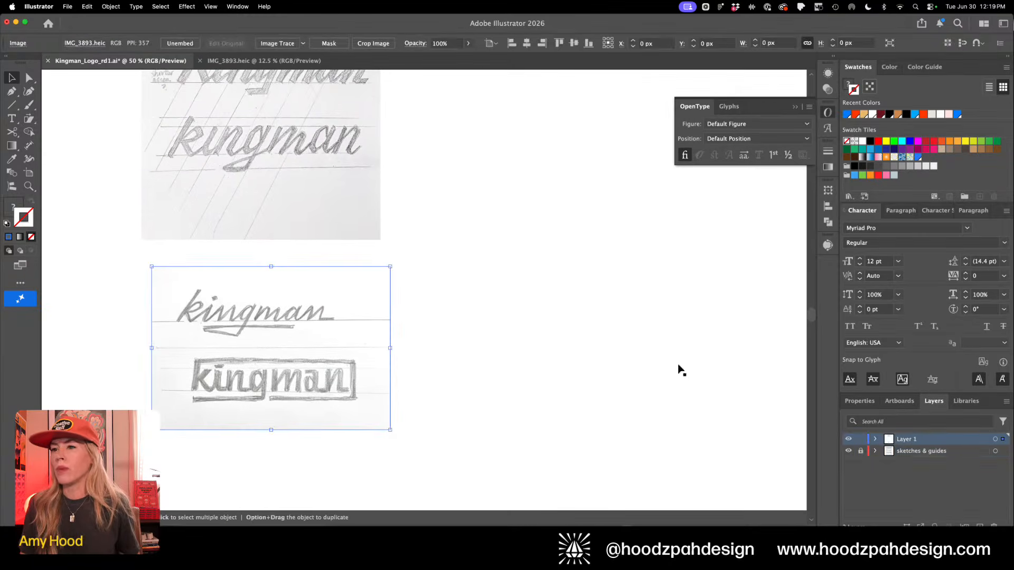
left_click(860, 451)
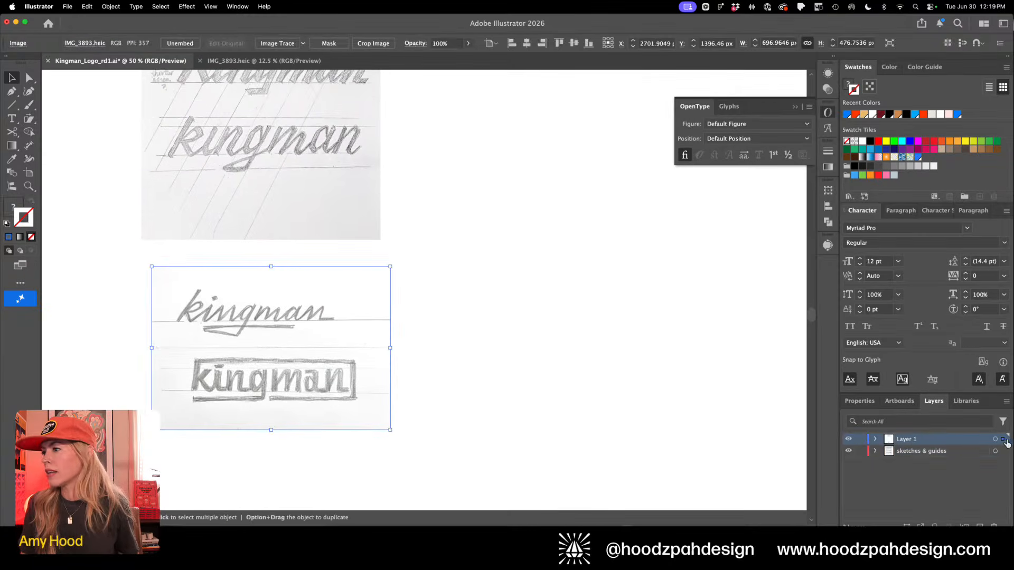
left_click_drag(1003, 438, 1003, 451)
left_click(860, 451)
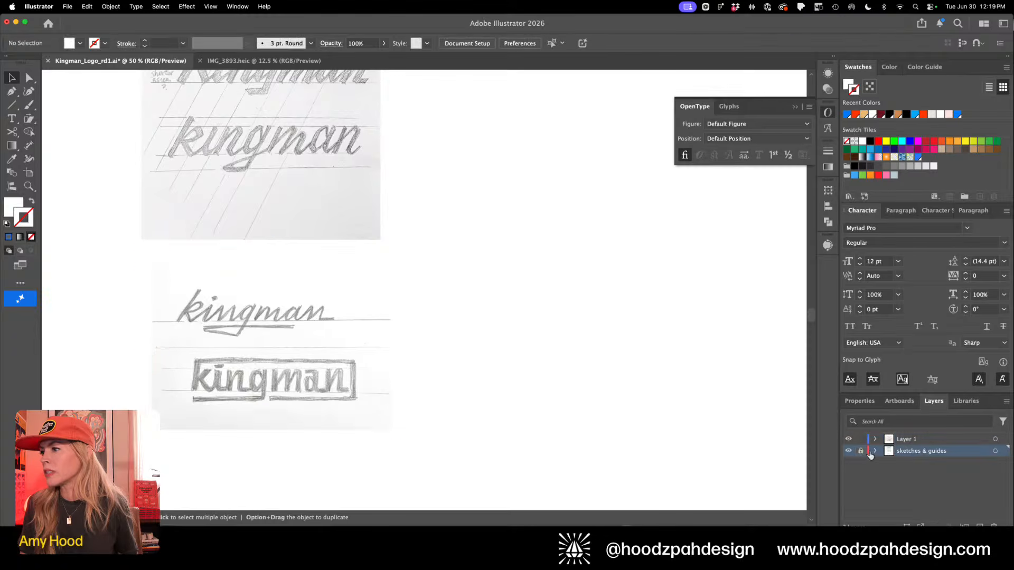
Set the opacity of both kingman sketch images to 50% and lock the sketches & guides layer
left_click_drag(313, 291, 525, 224)
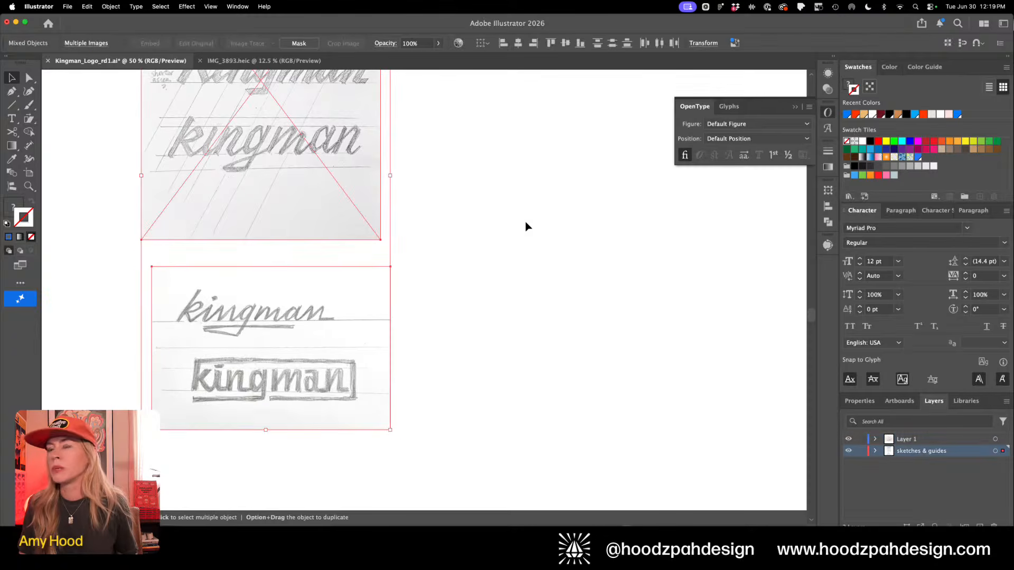
left_click(828, 73)
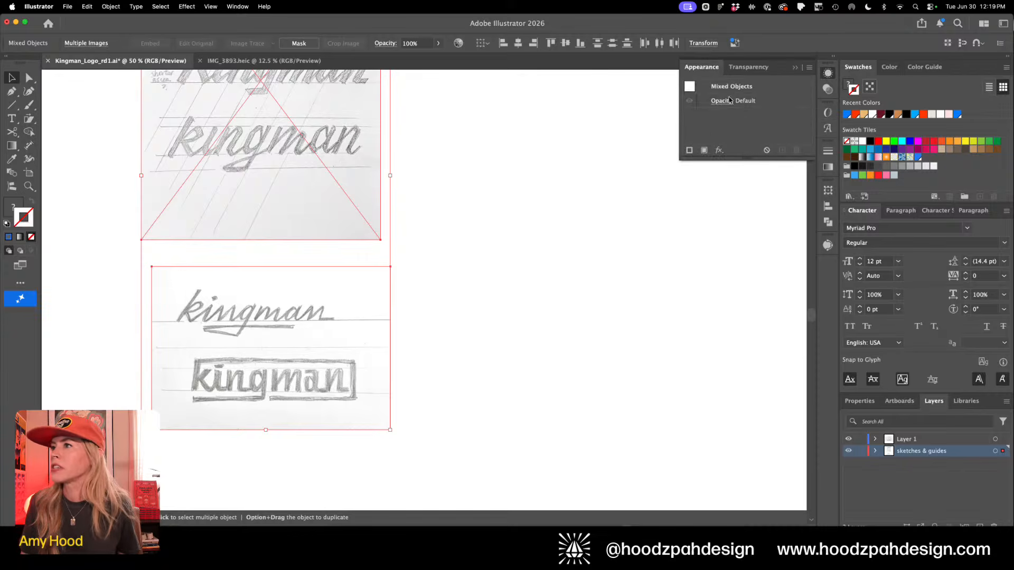
left_click(751, 67)
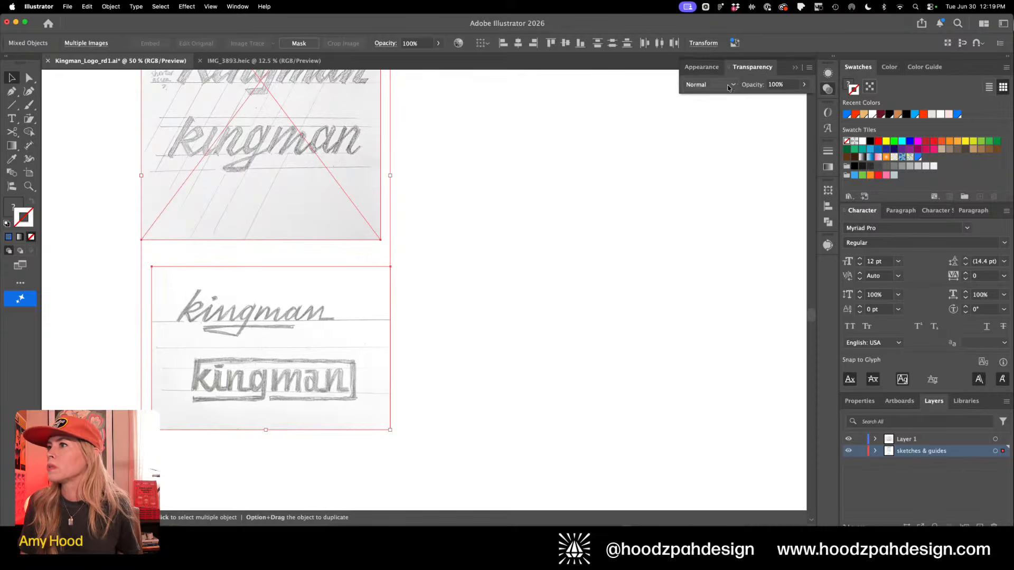
left_click(775, 85)
type("50")
key("Return")
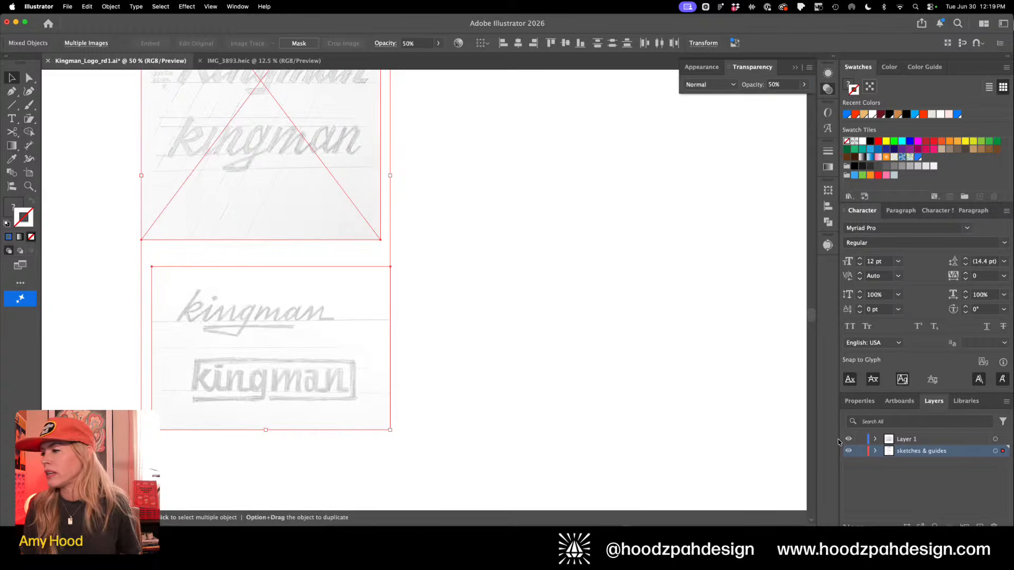
left_click(863, 453)
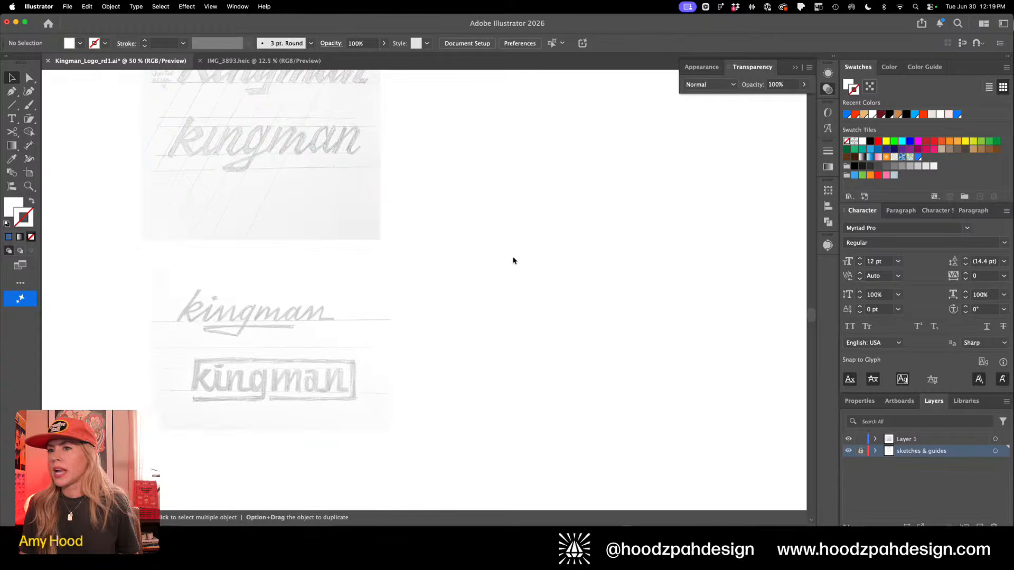
Unlock the sketches & guides layer and check which horizontal guide lines over the top kingma sketch can be selected
key("super+minus")
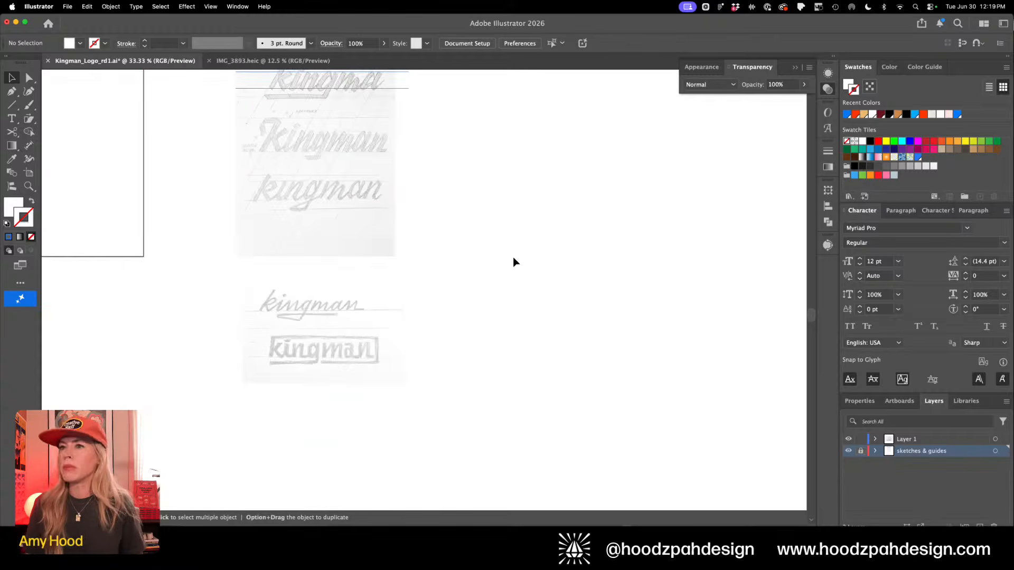
left_click(860, 451)
left_click_drag(415, 217, 474, 293)
key("z")
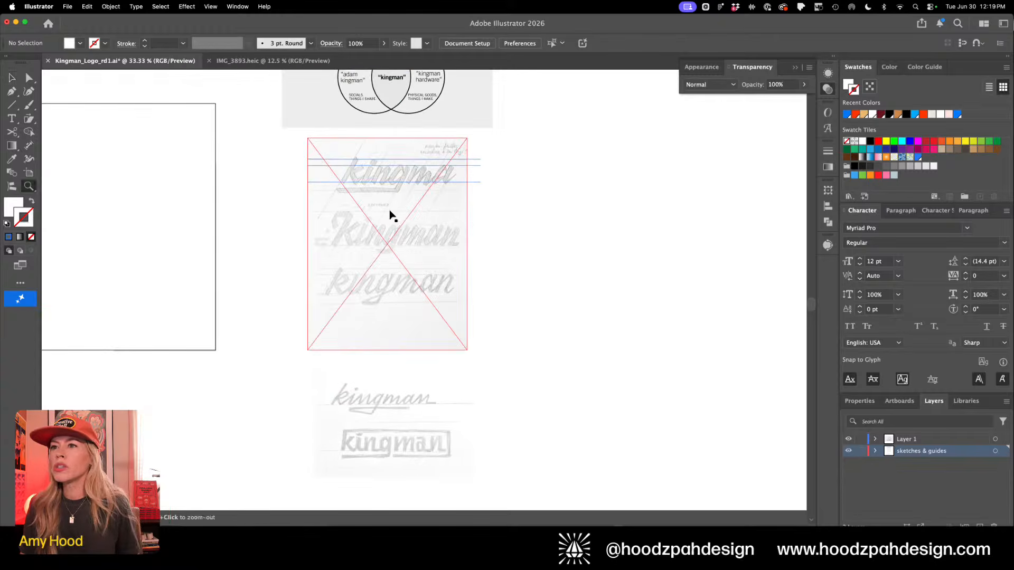
mouse_move(390, 215)
left_mouse_down()
mouse_move(484, 287)
mouse_move(565, 330)
left_mouse_up()
scroll(565, 330, "up", 3)
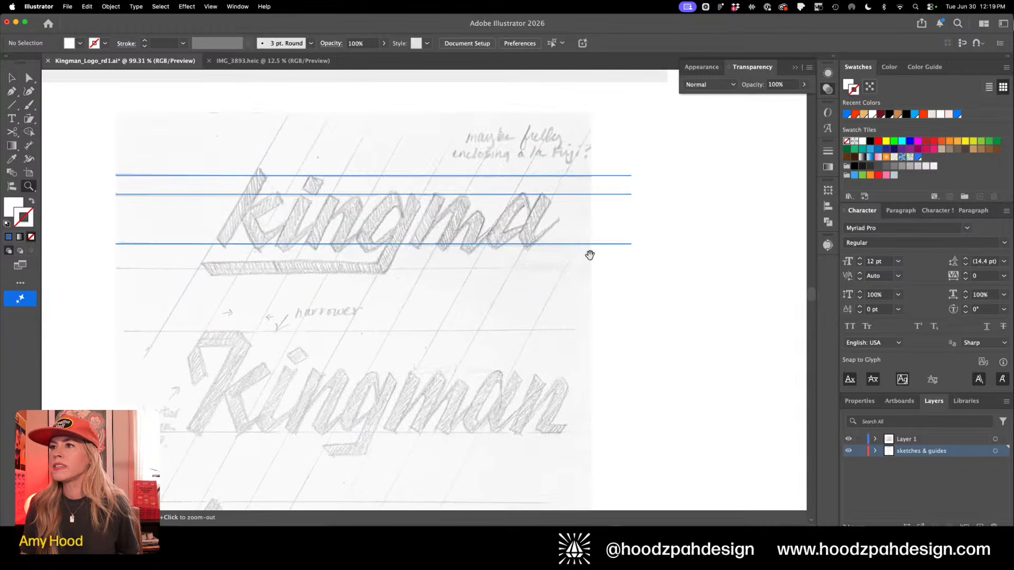
mouse_move(681, 153)
left_mouse_down()
mouse_move(617, 270)
mouse_move(640, 236)
left_mouse_up()
key("v")
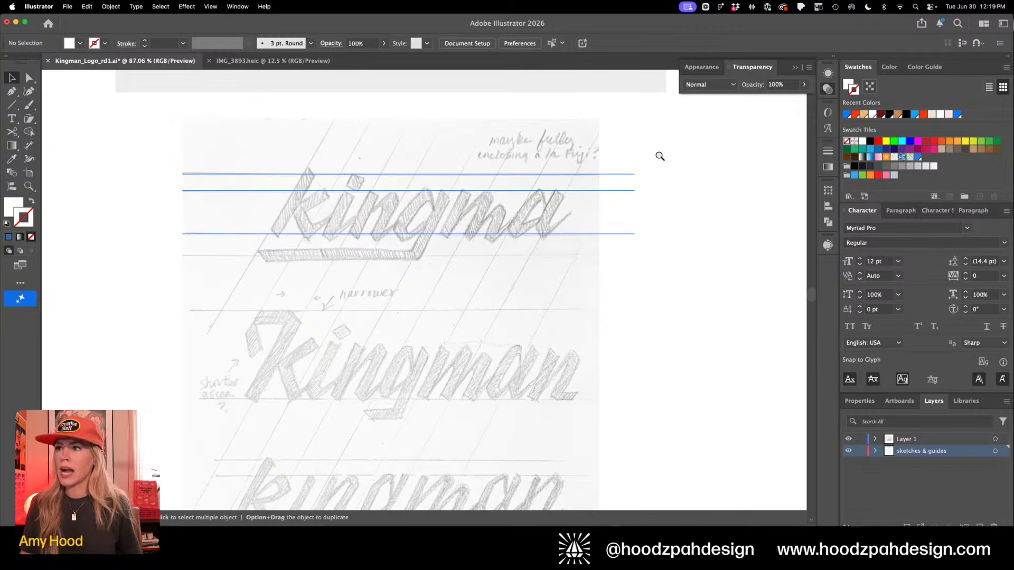
left_click(614, 234)
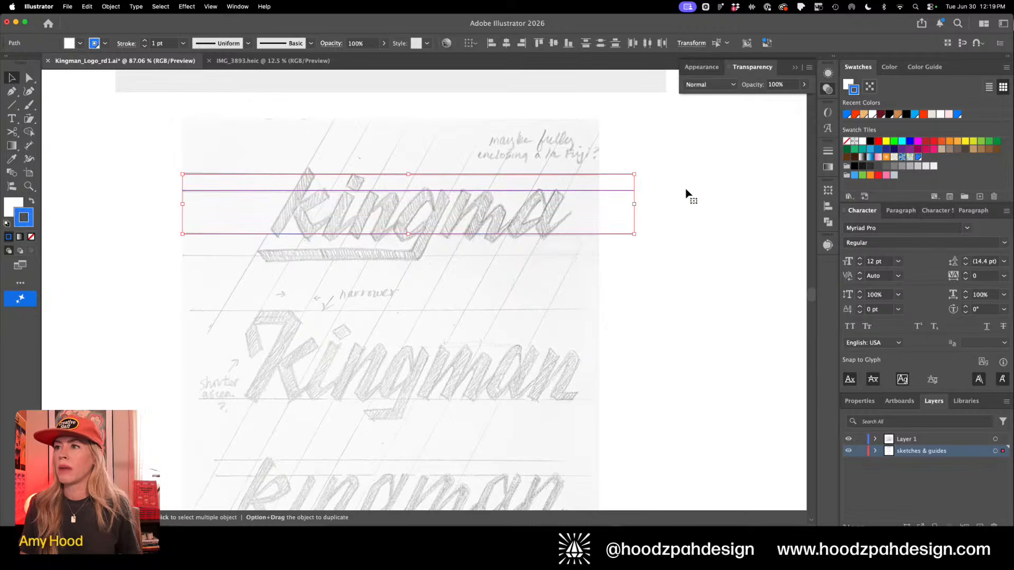
left_click(641, 176)
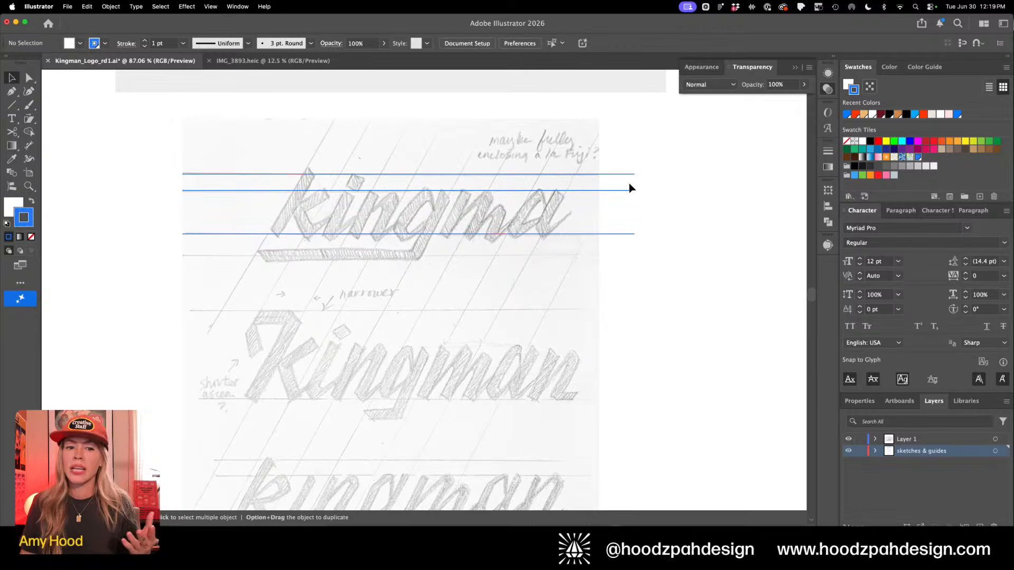
Copy the x-height guide line of the top kingma sketch to just below the baseline guide as an overshoot line
left_click(625, 191)
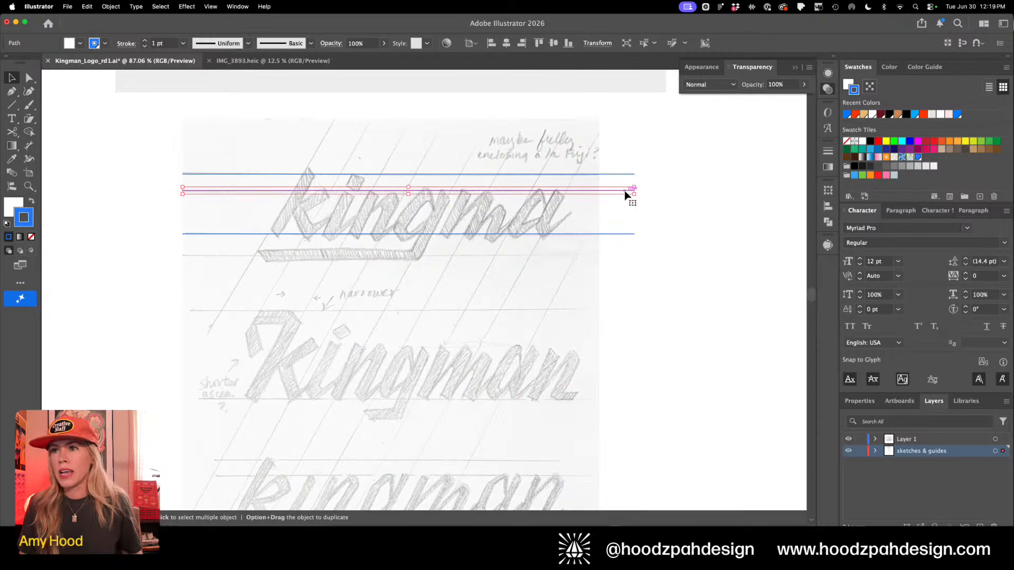
left_click_drag(625, 194, 624, 241)
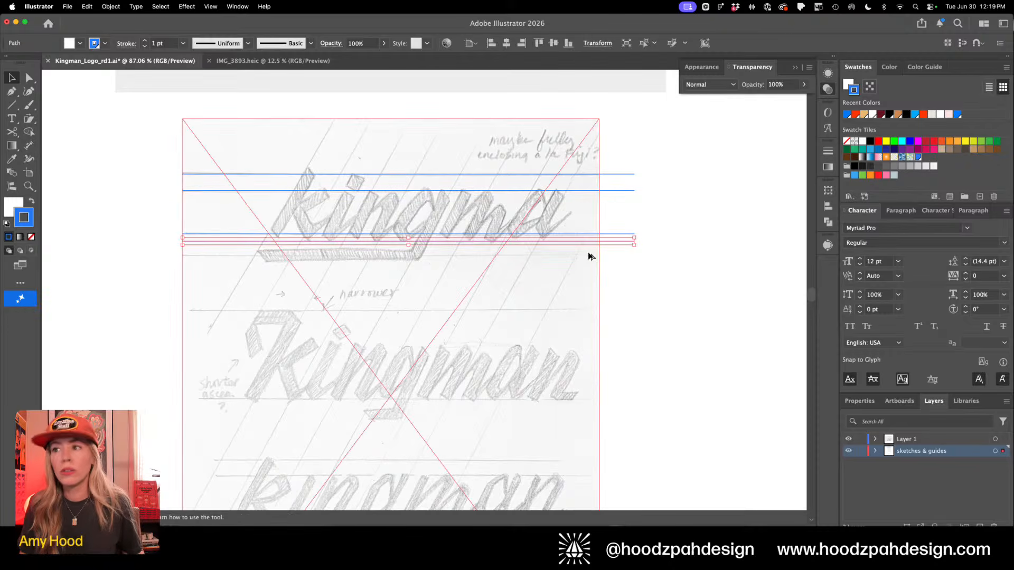
key("Up")
key("Up")
key("Up")
key("Up")
key("Up")
key("Up")
key("Up")
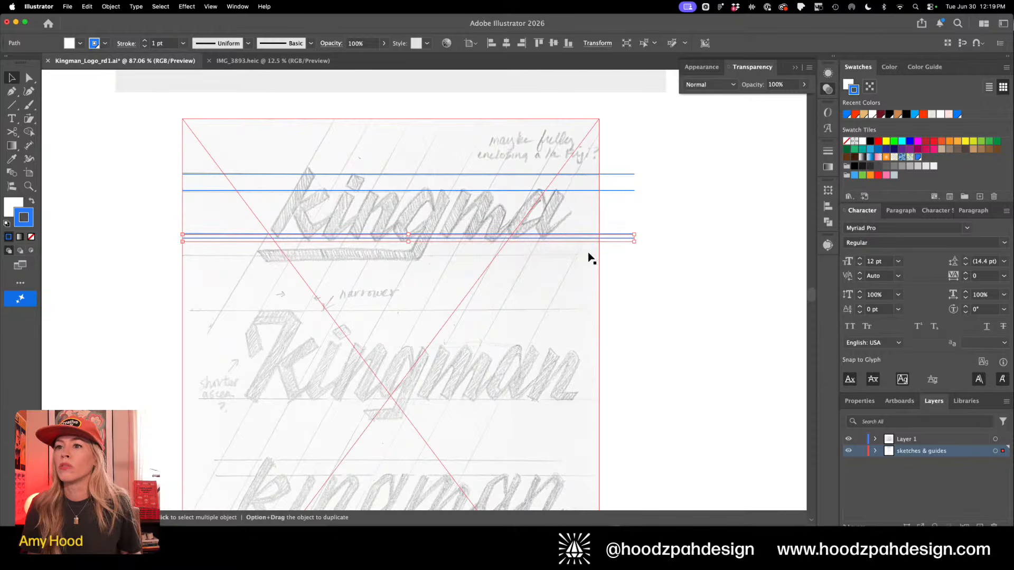
left_click(655, 273)
Copy the overshoot guide line to just above the x-height line and just above the ascender line of the kingma sketch
key("super+1")
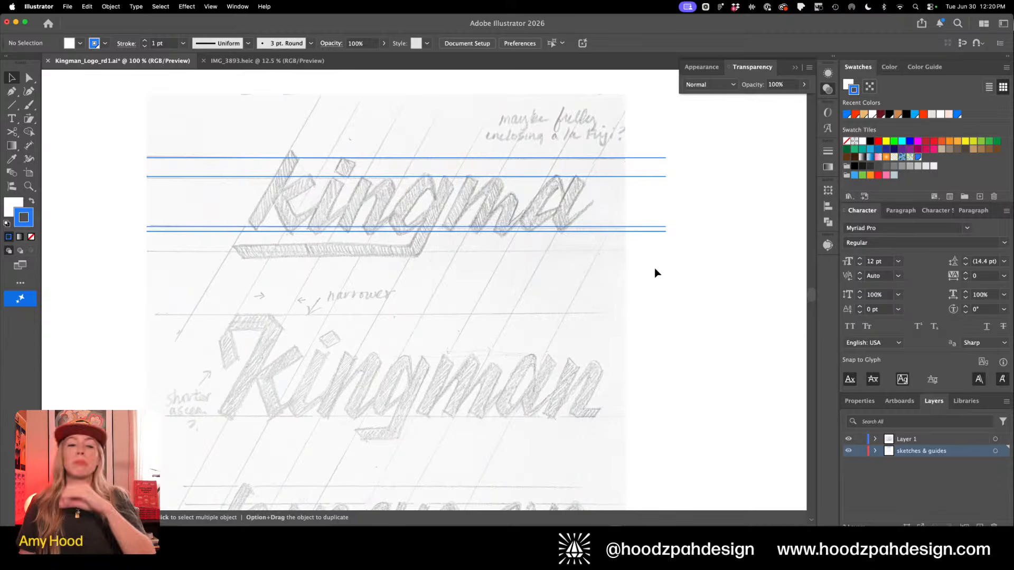
left_click_drag(653, 232, 656, 172)
key("super+equal")
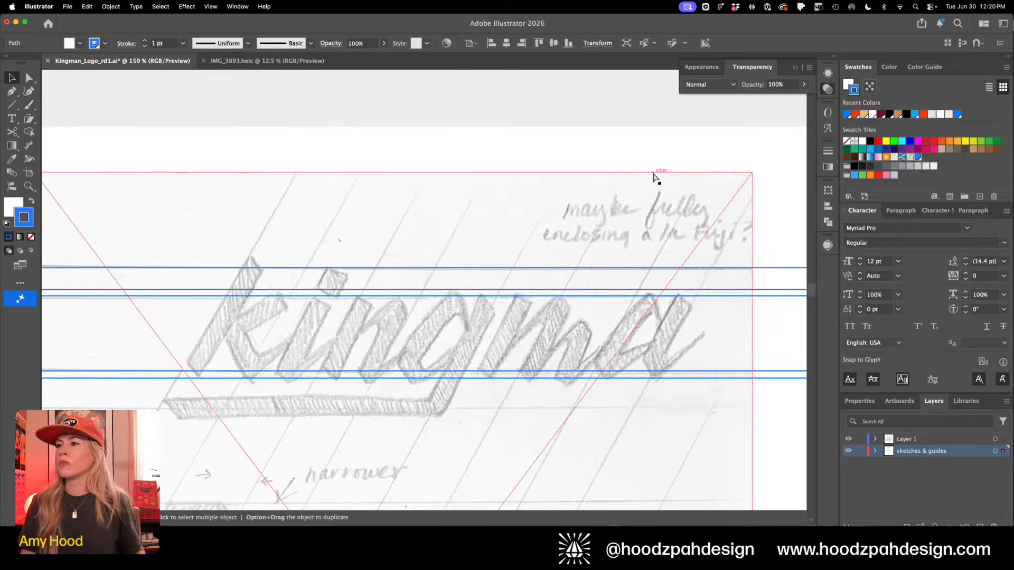
scroll(648, 245, "right", 5)
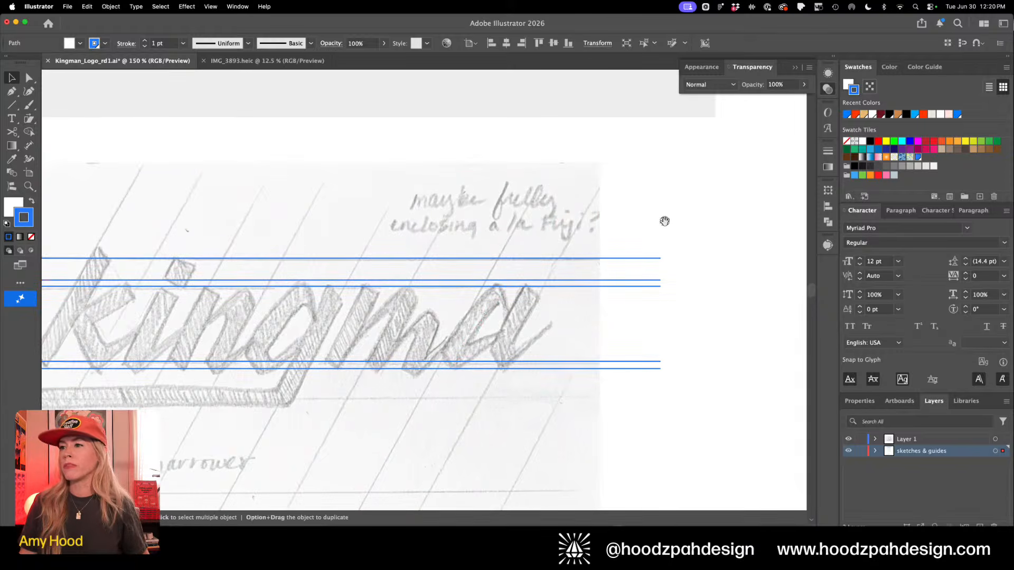
left_click(678, 267)
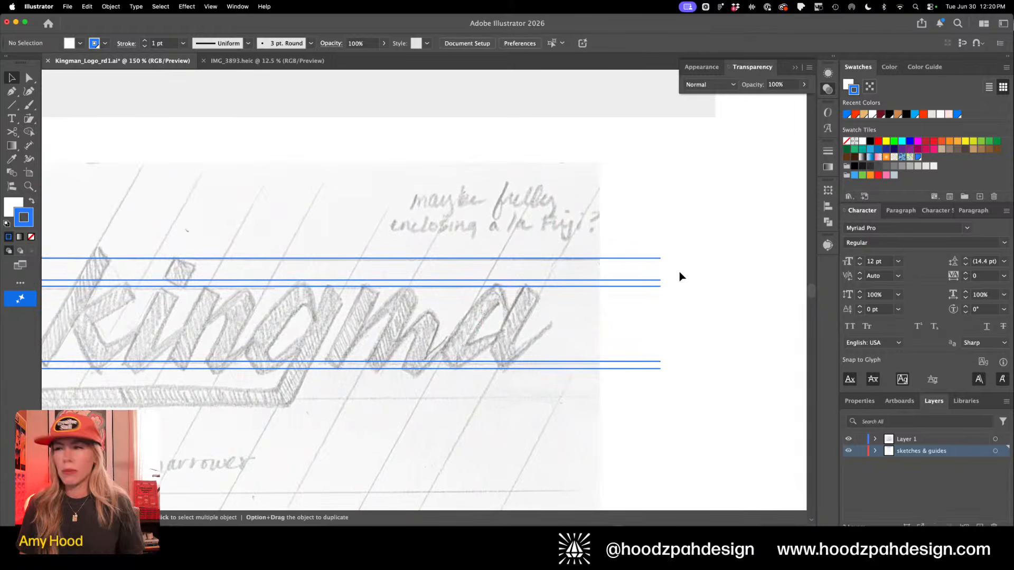
left_click_drag(657, 279, 658, 253)
left_click(683, 299)
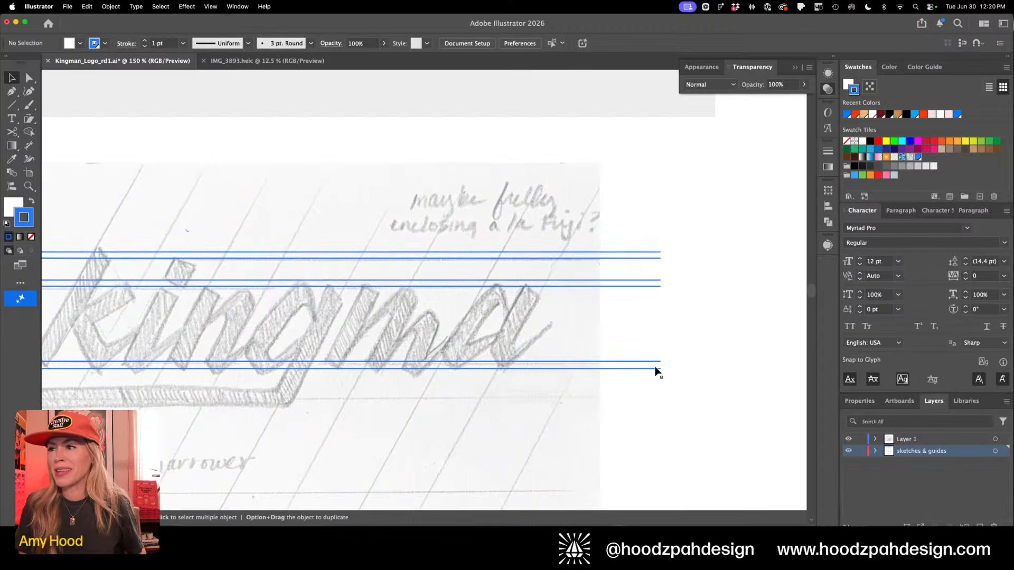
Nudge the guide line below the baseline up slightly, select all the horizontal guides together and lock the sketches & guides layer
left_click(654, 368)
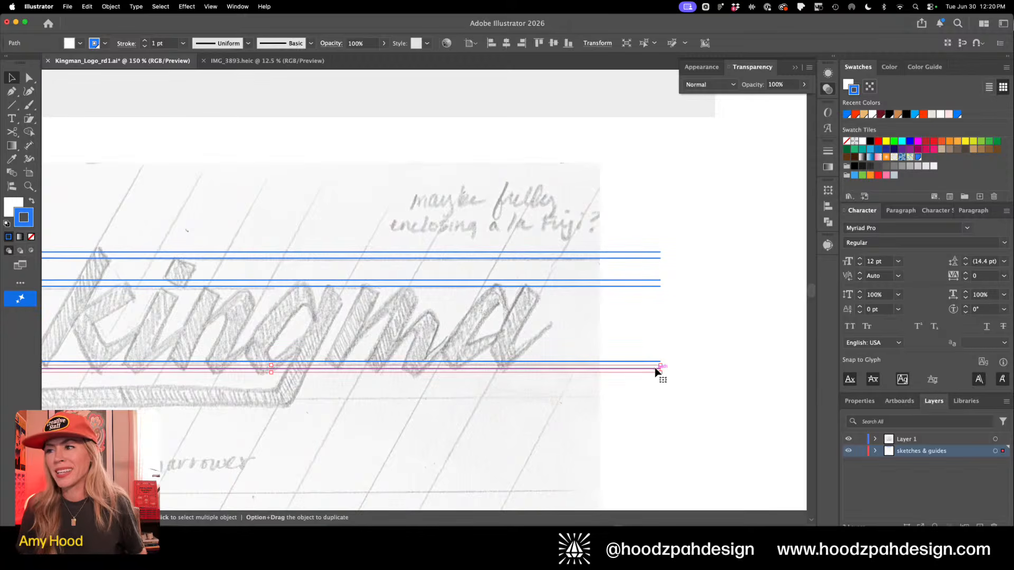
key("Up")
left_click(663, 332)
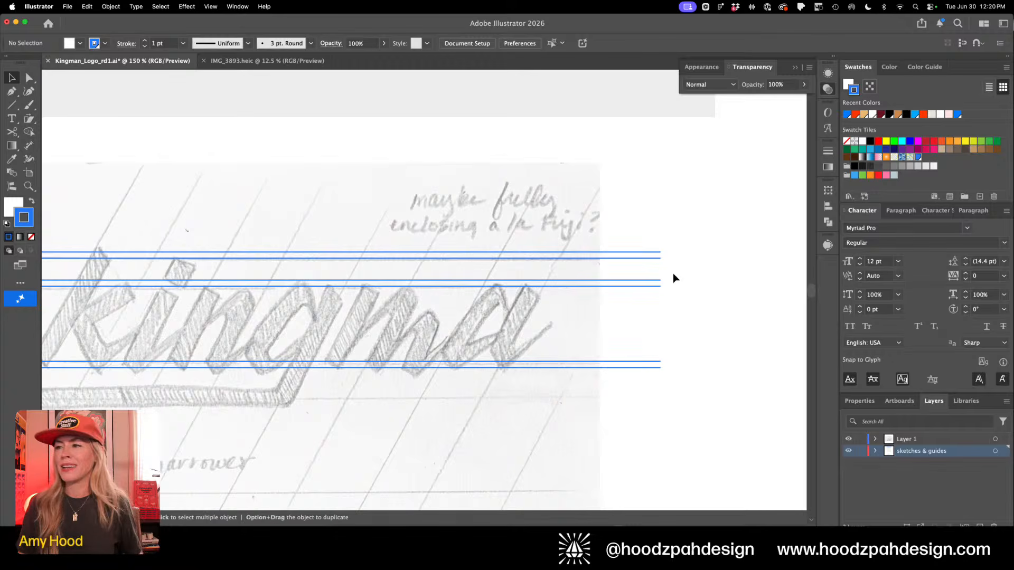
left_click_drag(681, 219, 627, 422)
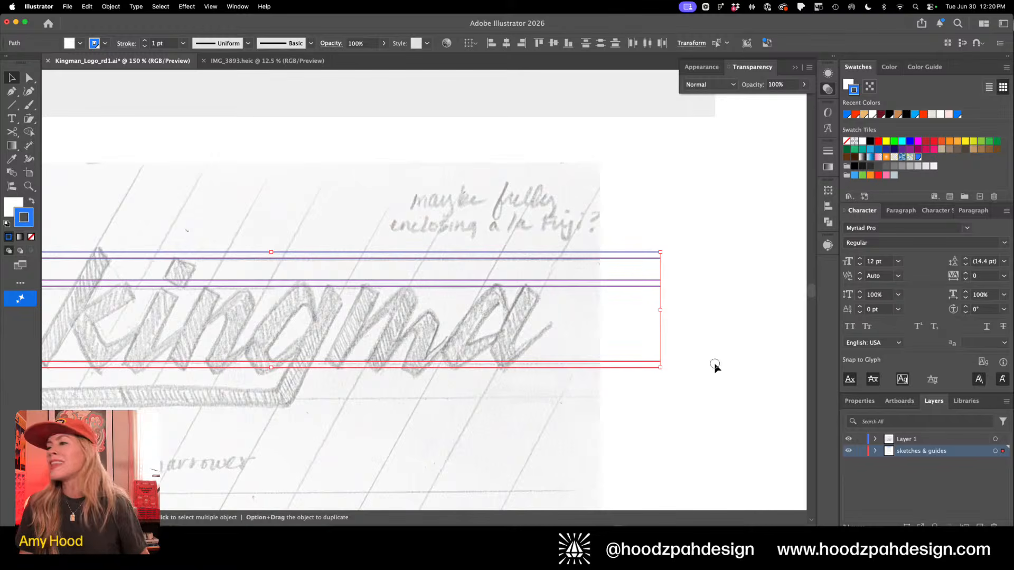
left_click_drag(684, 220, 640, 374)
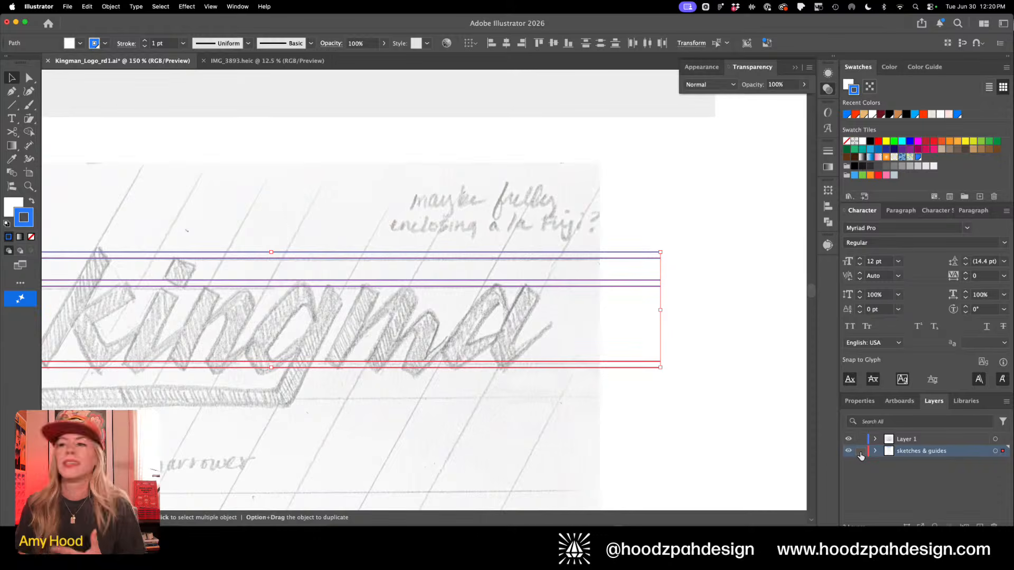
left_click(860, 452)
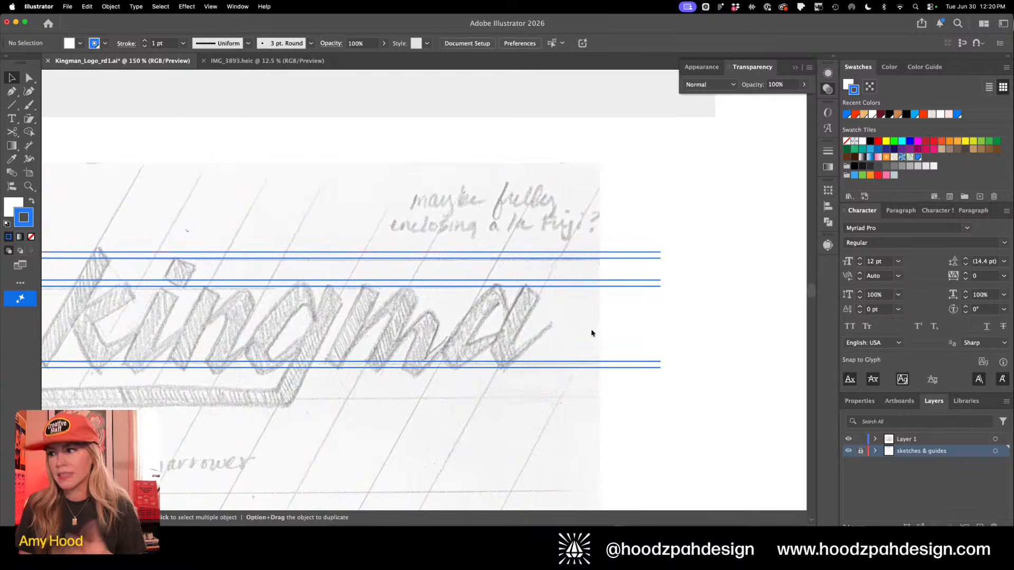
Unlock the sketches & guides layer and draw a straight slanted guide along the outer edge of the k's stem with the Pen tool
key("super+minus")
key("super+minus")
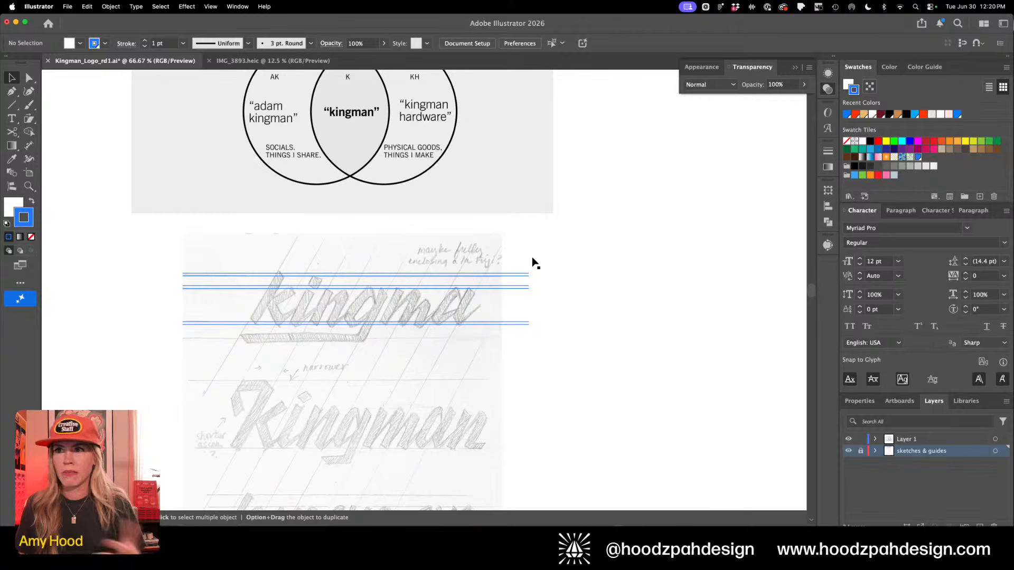
key("super+plus")
key("super+plus")
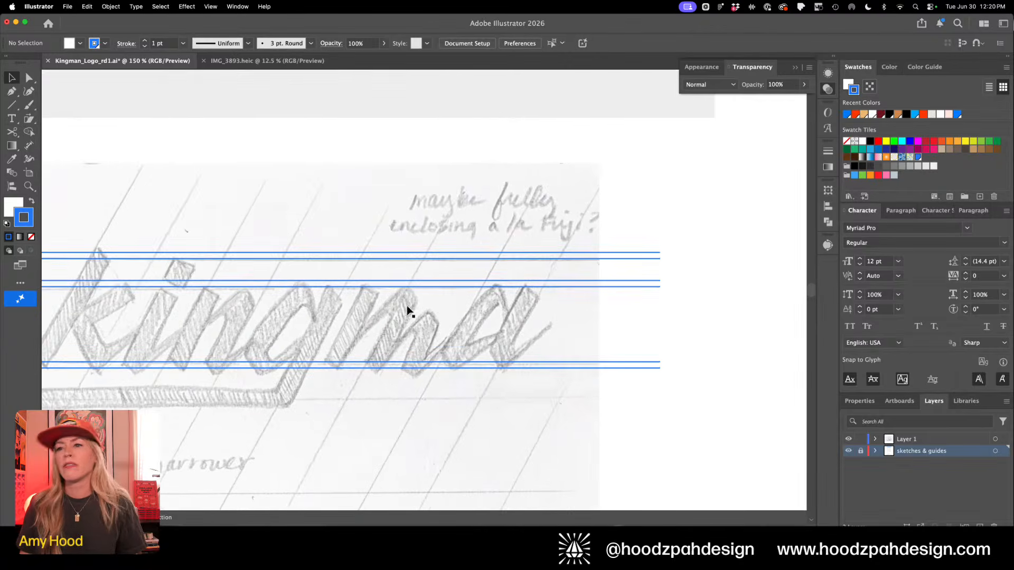
left_click_drag(409, 312, 534, 300)
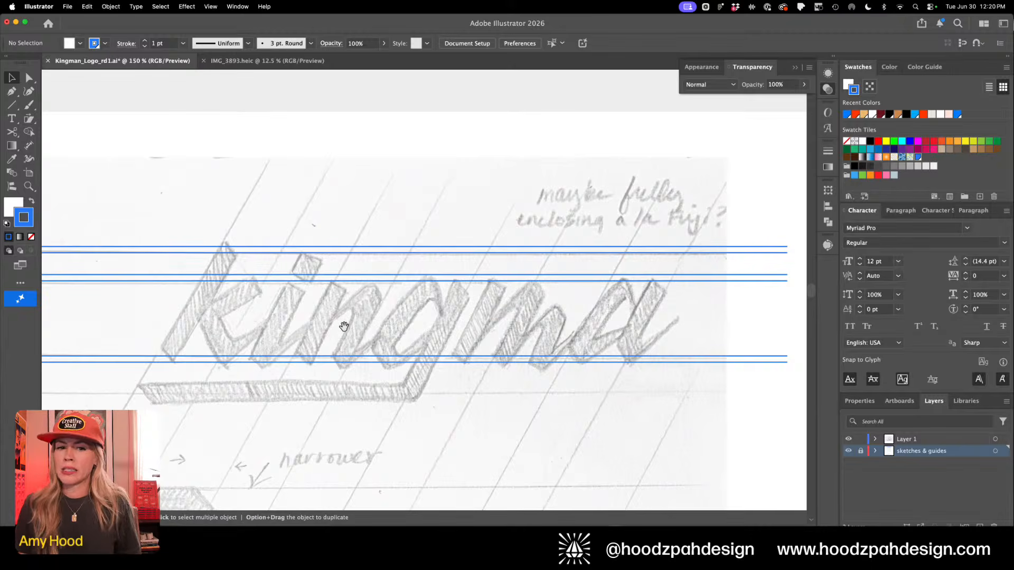
mouse_move(338, 291)
left_mouse_down()
mouse_move(355, 288)
mouse_move(364, 257)
left_mouse_up()
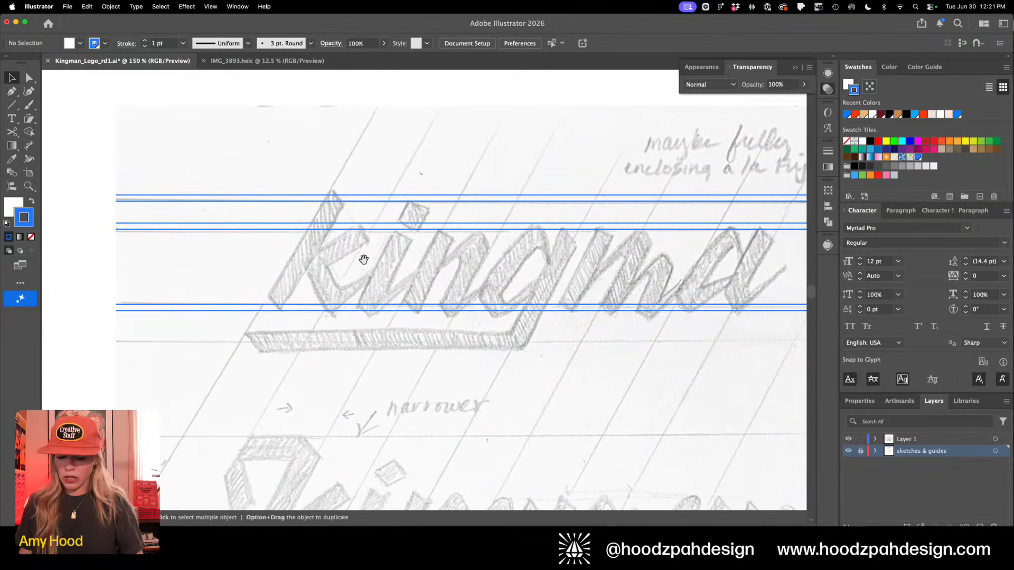
key("p")
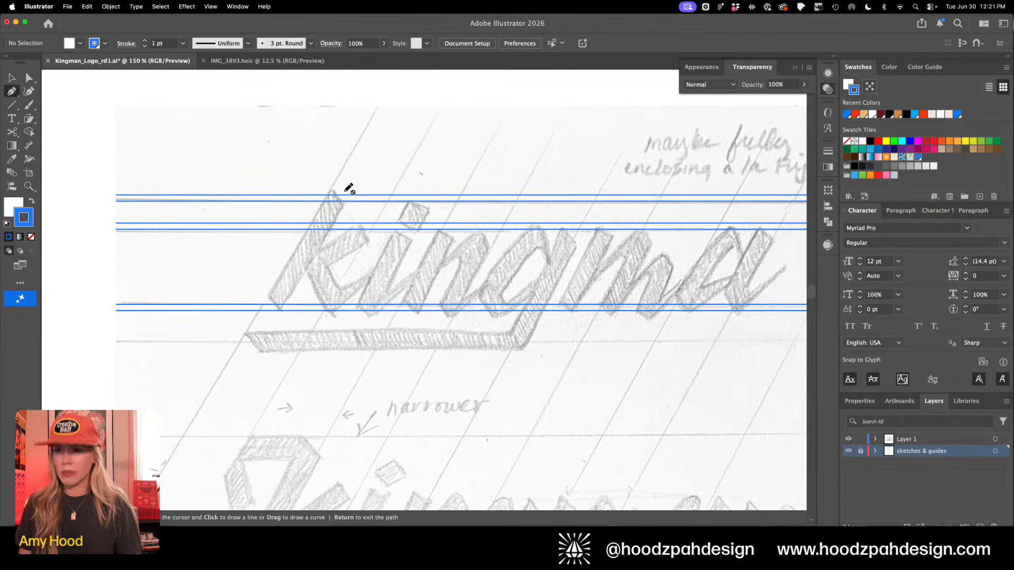
left_click(859, 451)
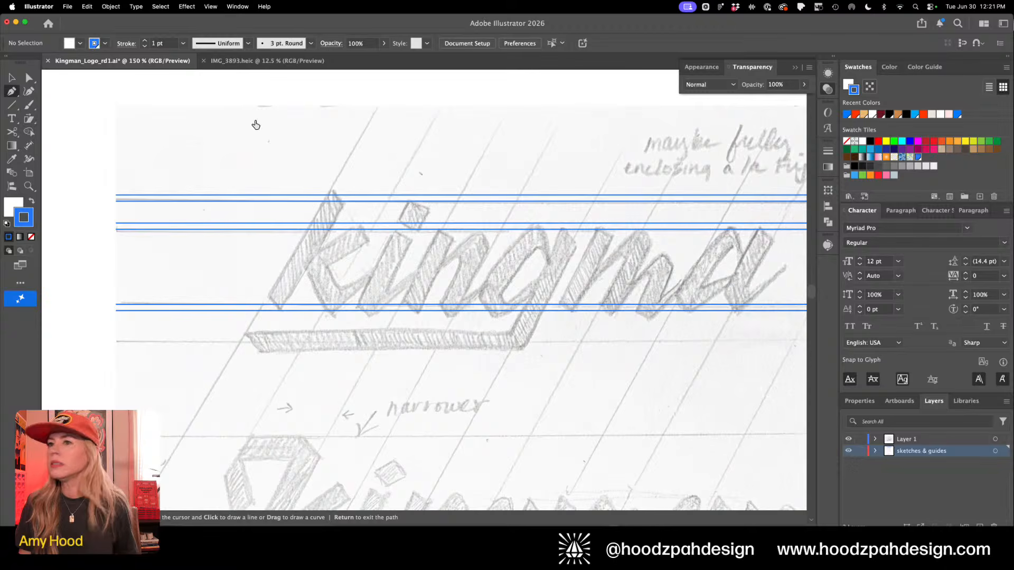
left_click(337, 173)
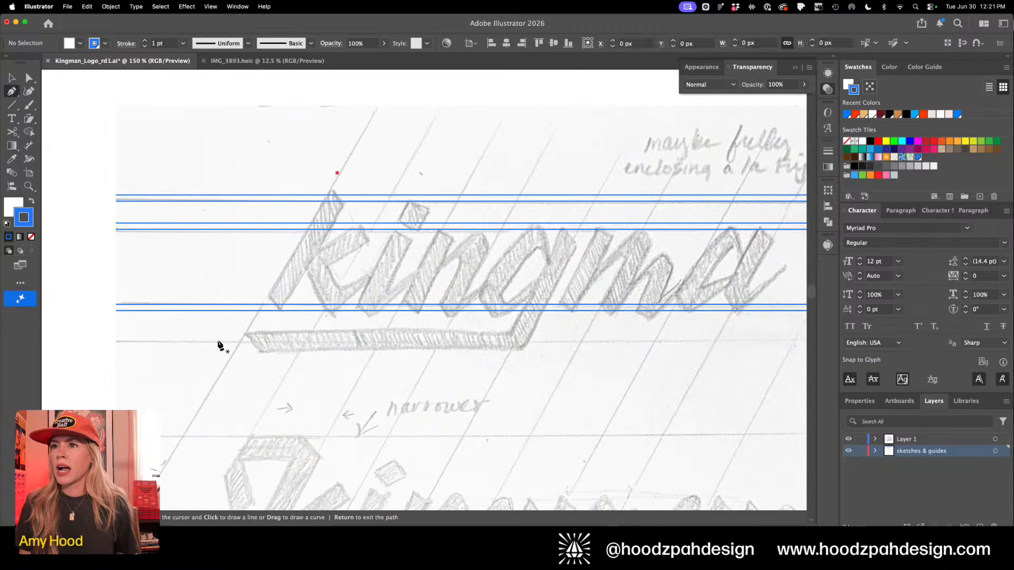
left_click(214, 381)
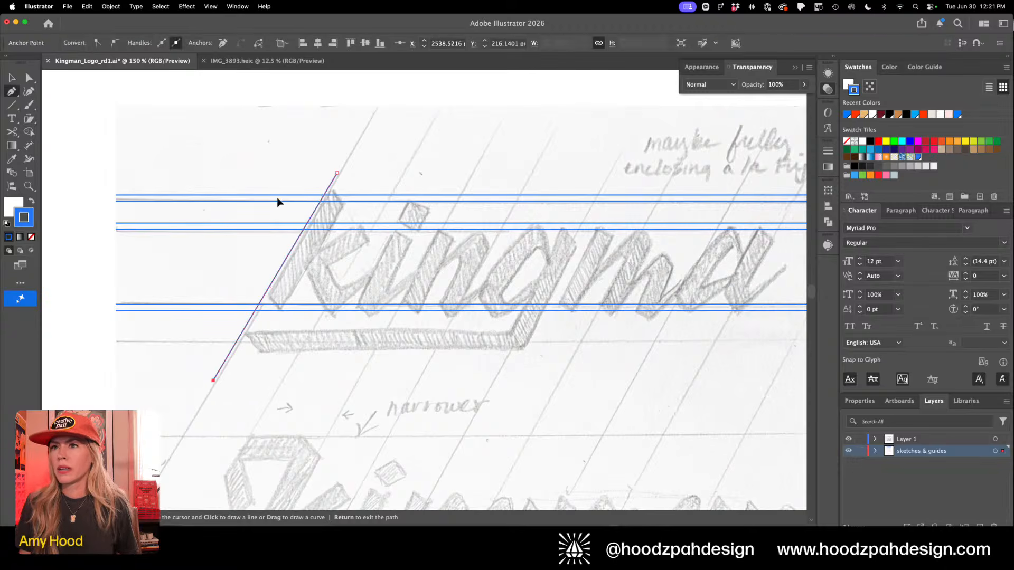
Select the slanted guide line along the k and change its stroke colour to magenta
key("v")
mouse_move(301, 157)
left_mouse_down()
mouse_move(339, 190)
mouse_move(364, 191)
mouse_move(348, 180)
left_mouse_up()
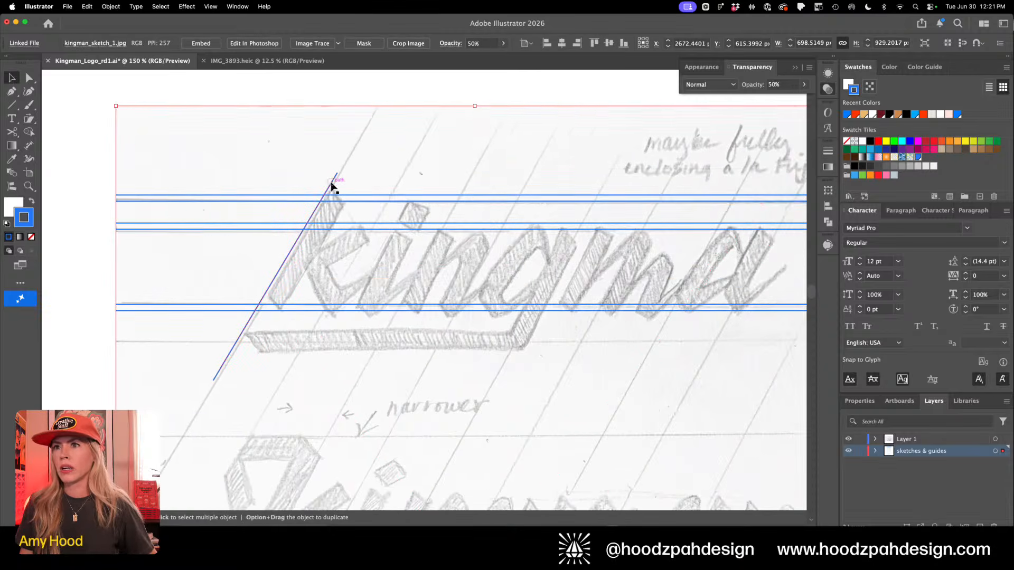
left_click(332, 184)
left_click(866, 114)
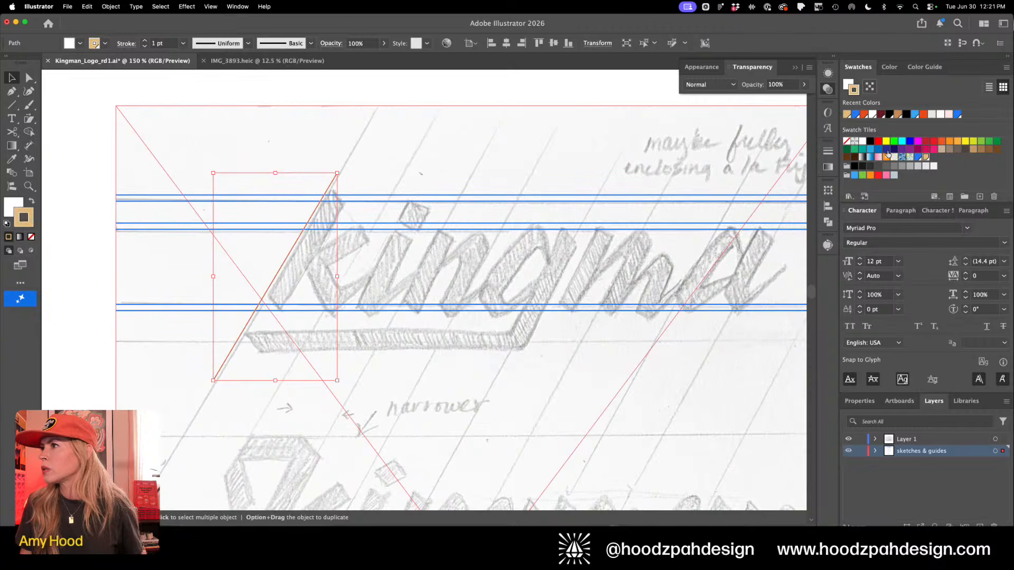
left_click(919, 141)
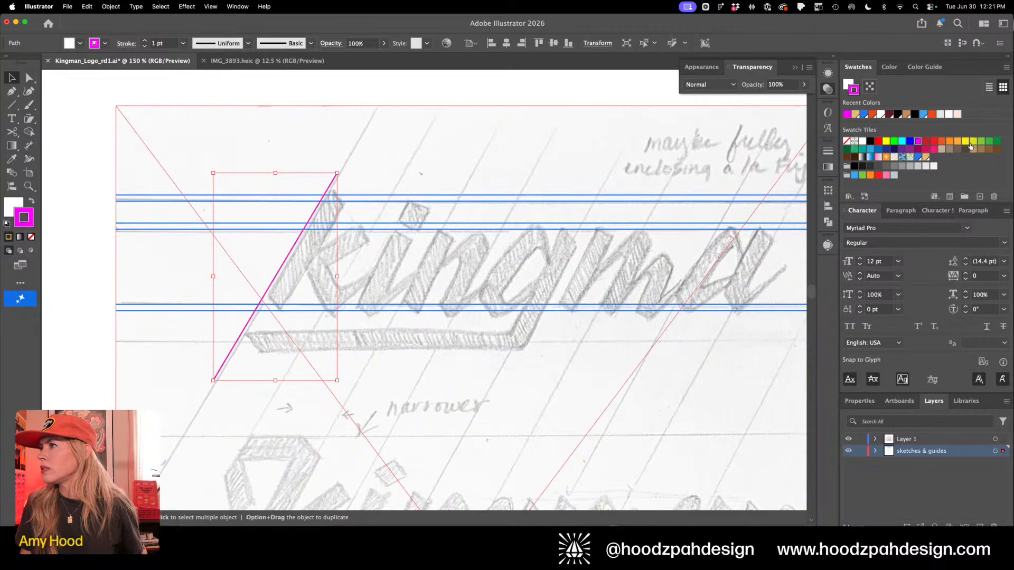
Change the slanted guide's stroke to cyan and place a copy of it along the inner edge of the k's stem
left_click(901, 142)
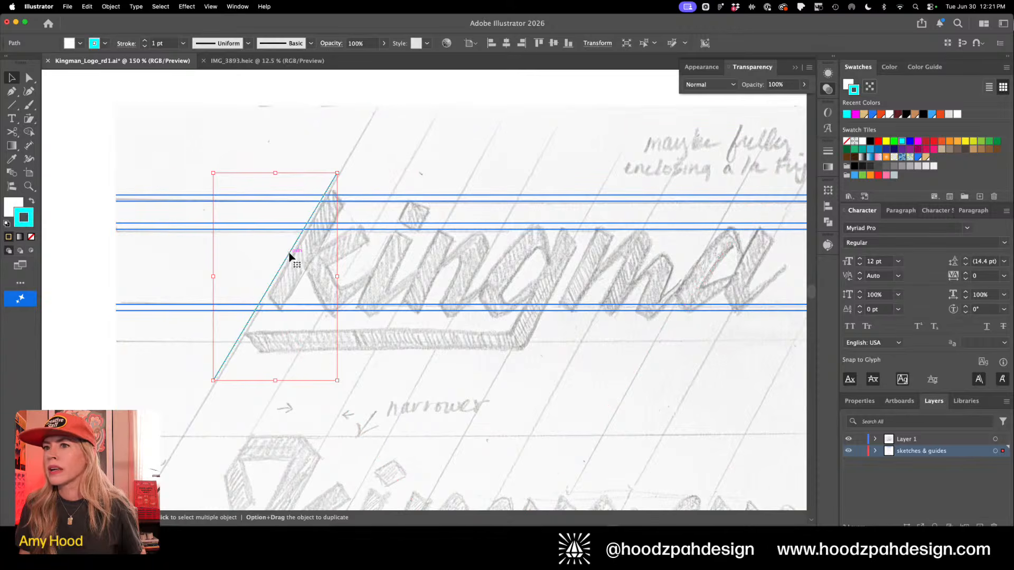
left_click_drag(290, 256, 316, 256)
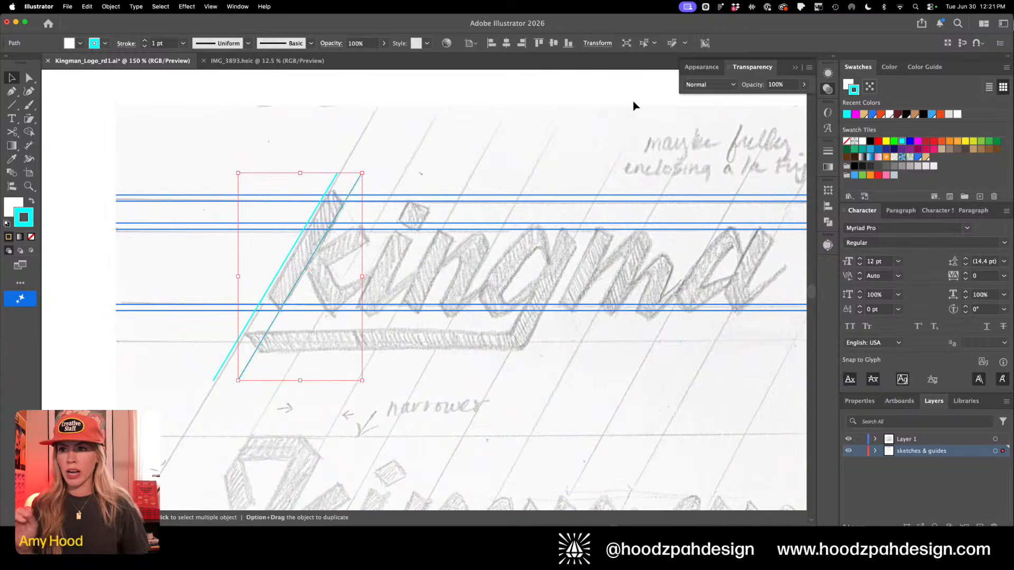
Repeat the guide copy at the same spacing until slanted guides span the whole kingma sketch
key("super+d")
key("super+d")
key("super+d")
key("super+d")
key("super+d")
key("super+d")
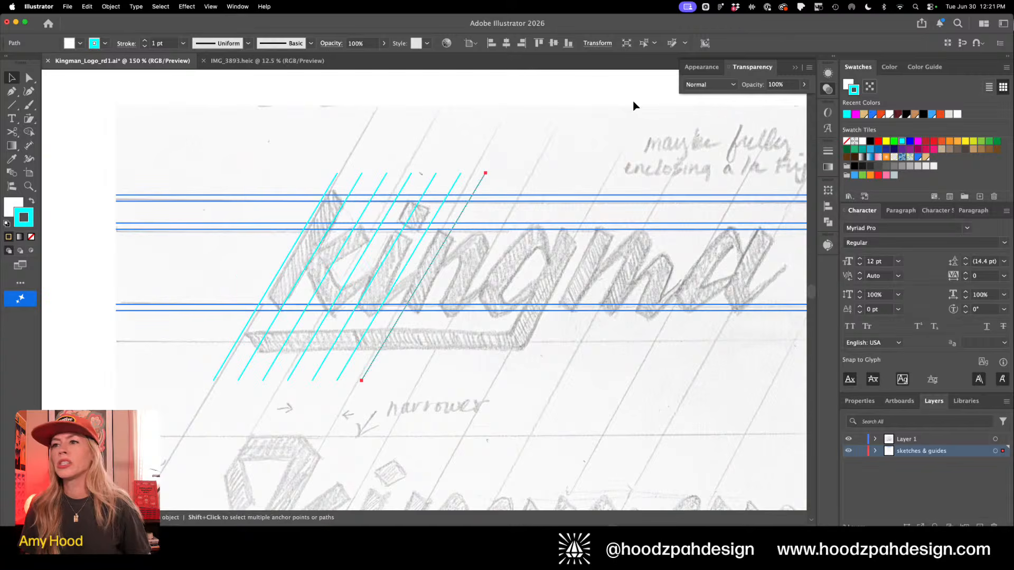
key("super+d")
key("super+d")
key("super+d")
key("super+d")
key("super+d")
key("super+d")
key("super+d")
key("super+d")
key("super+d")
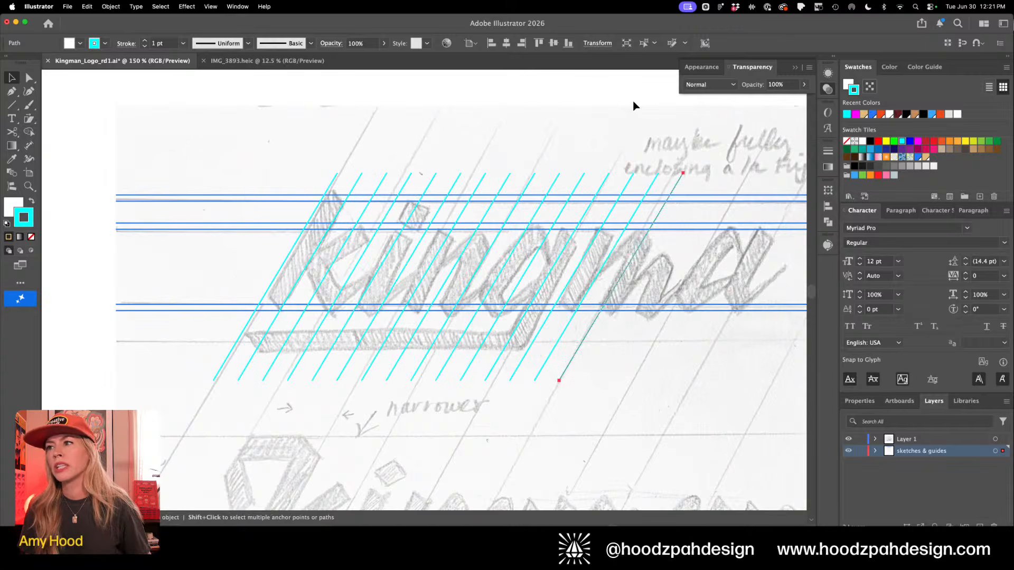
key("super+d")
key("super+d")
key("super+d")
key("super+d")
key("super+d")
key("super+d")
key("super+d")
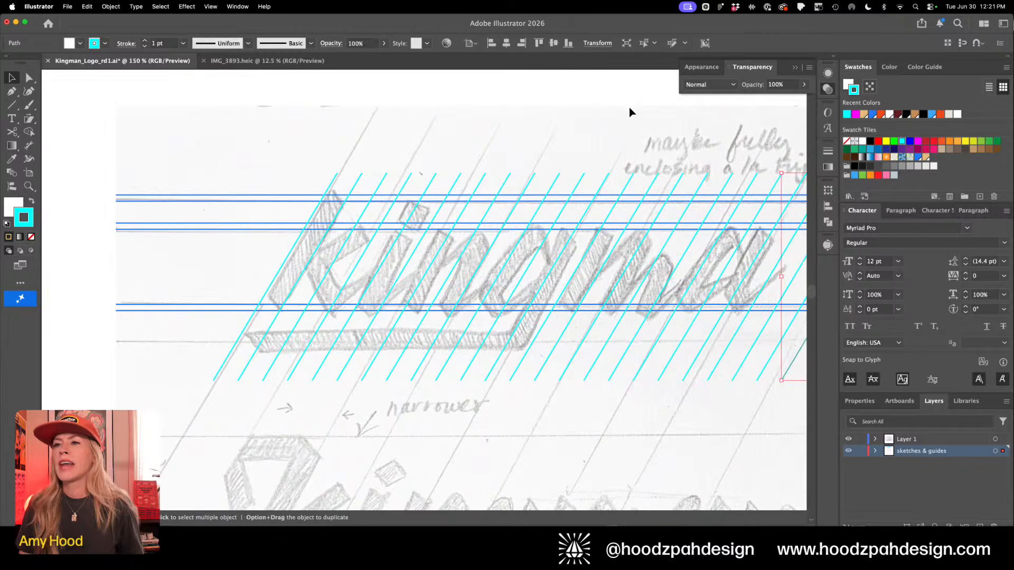
Recolour all the slanted guides light blue and lock the sketches & guides layer
key("super+a")
left_click_drag(616, 87, 466, 102)
left_click(477, 95)
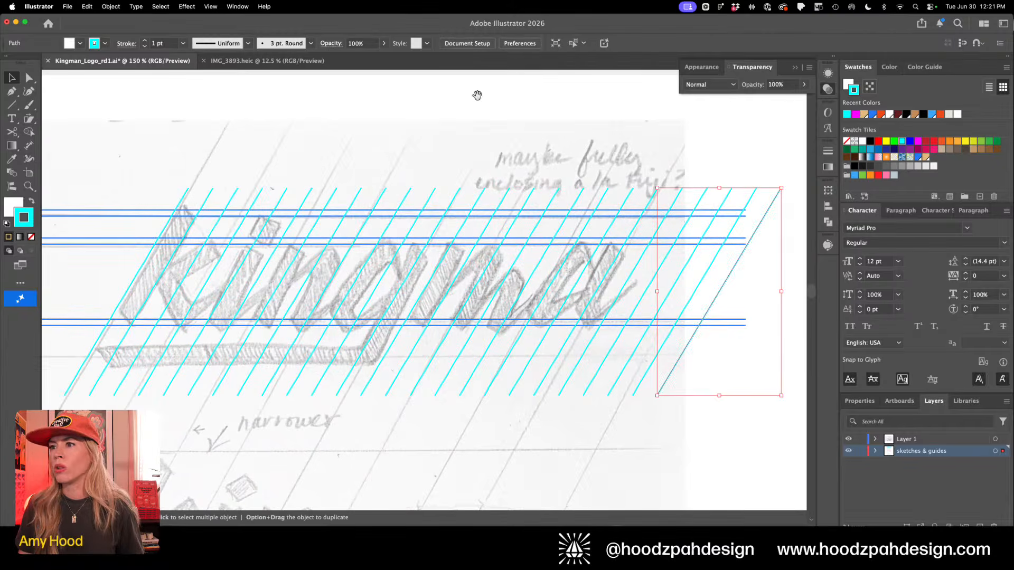
left_click_drag(789, 165, 106, 196)
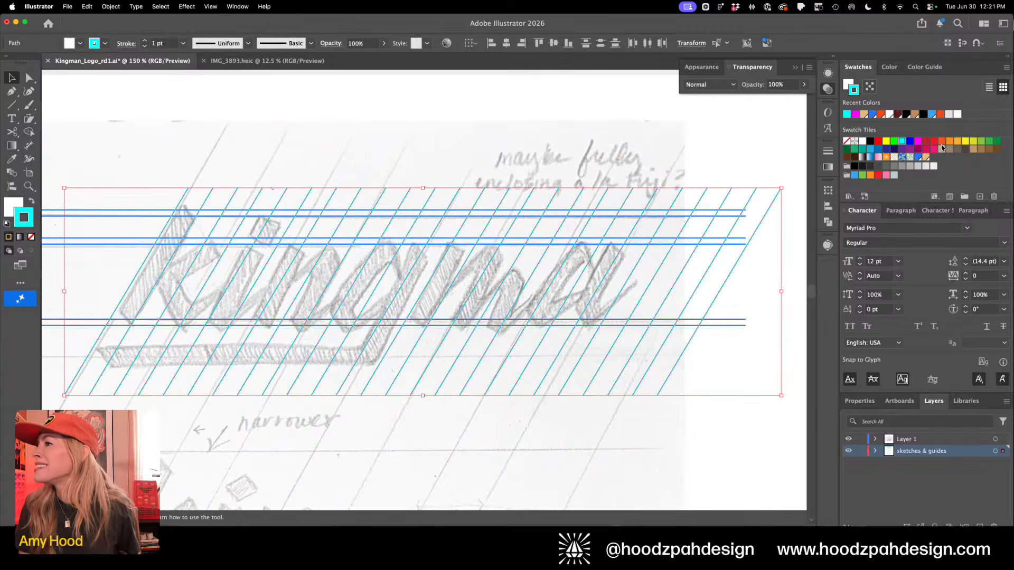
left_click(932, 114)
left_click(861, 451)
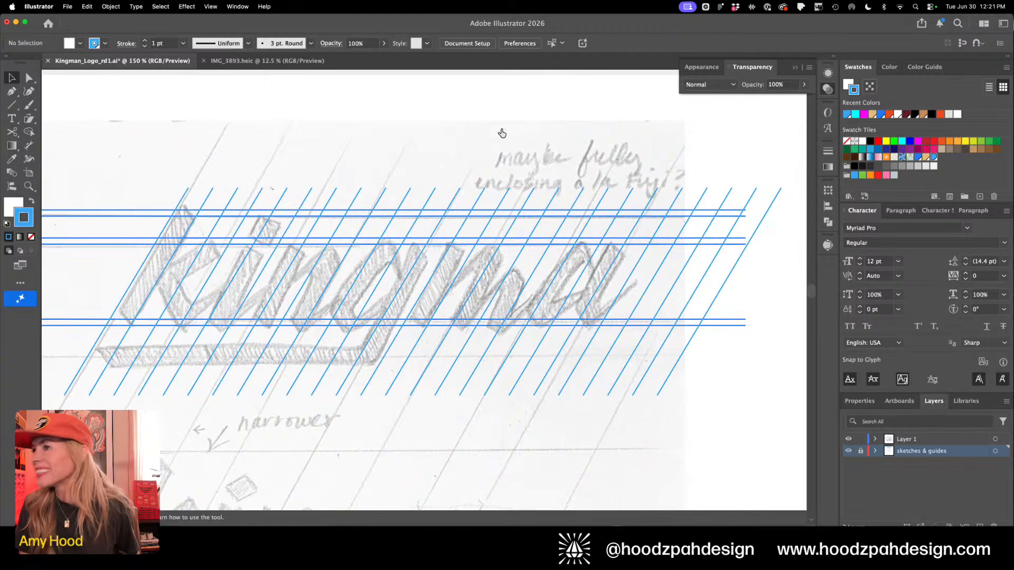
On Layer 1, draw the k stem's angled top edge with the Pen tool, from the first slanted guide to the second at the uppermost horizontal guide
left_click_drag(263, 252, 355, 246)
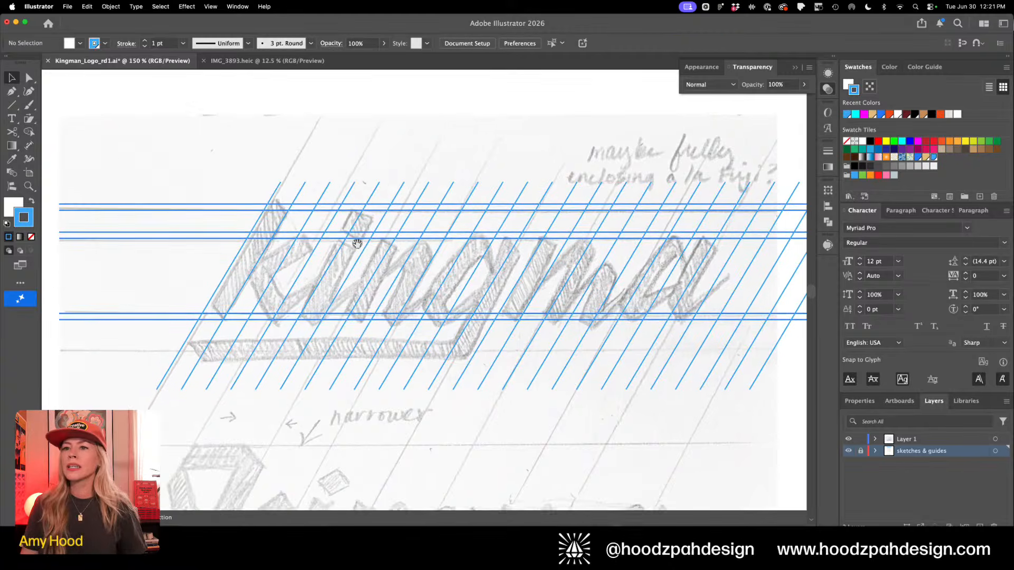
key("super+=")
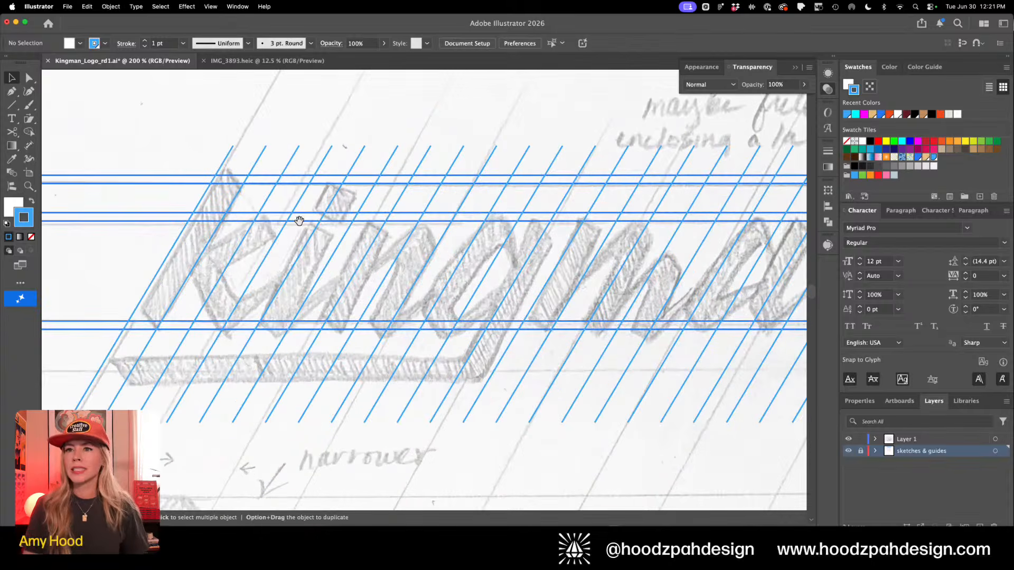
key("p")
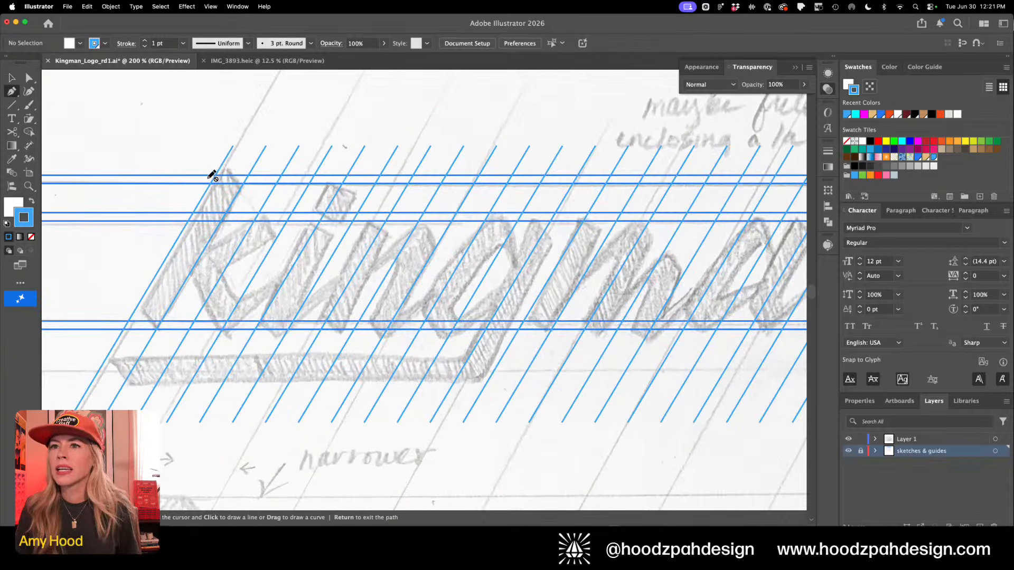
left_click(911, 439)
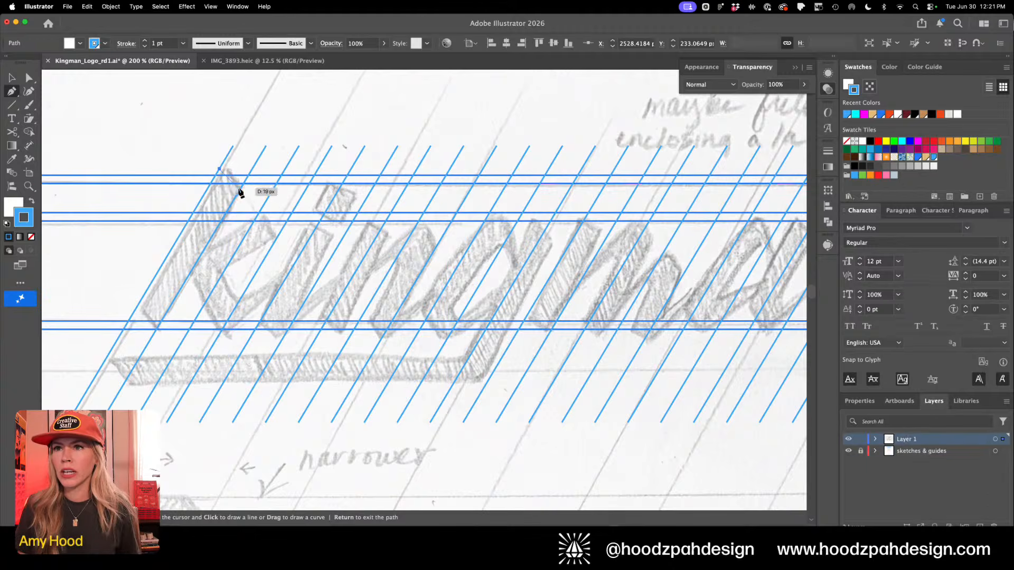
key("super+z")
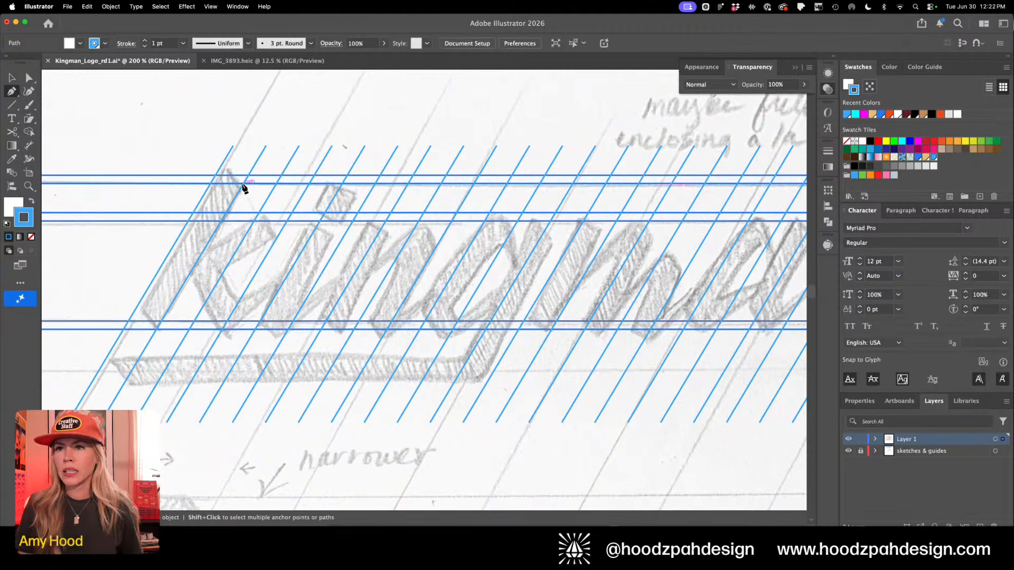
key("super+plus")
key("super+plus")
left_click_drag(243, 188, 503, 358)
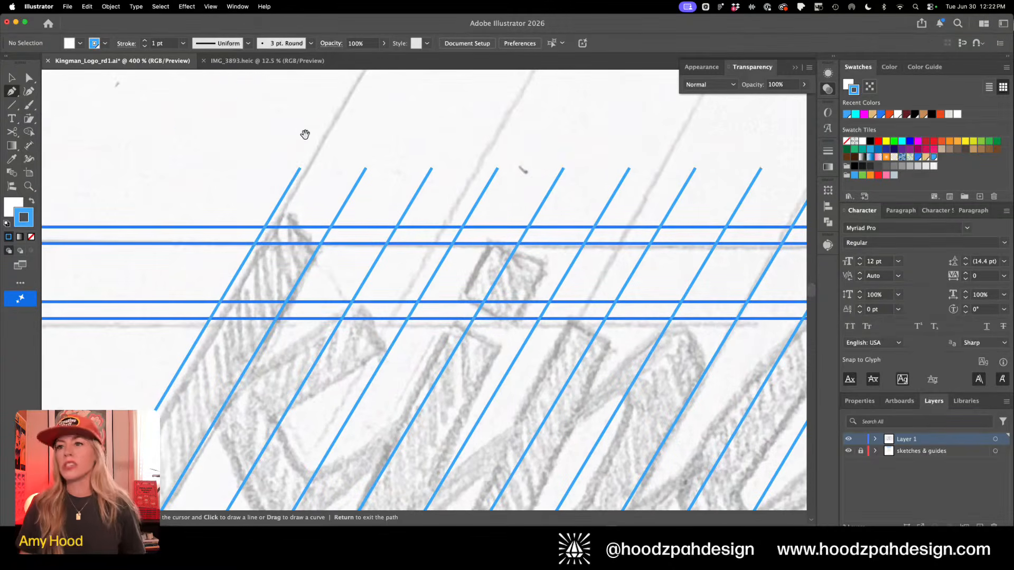
left_click(286, 192)
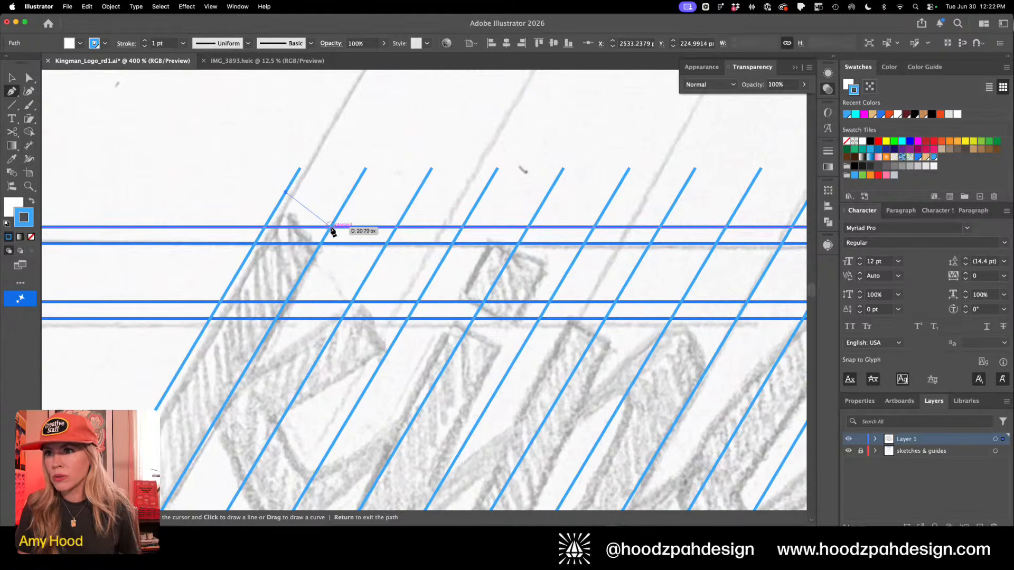
left_click(331, 228)
scroll(324, 274, "down", 5)
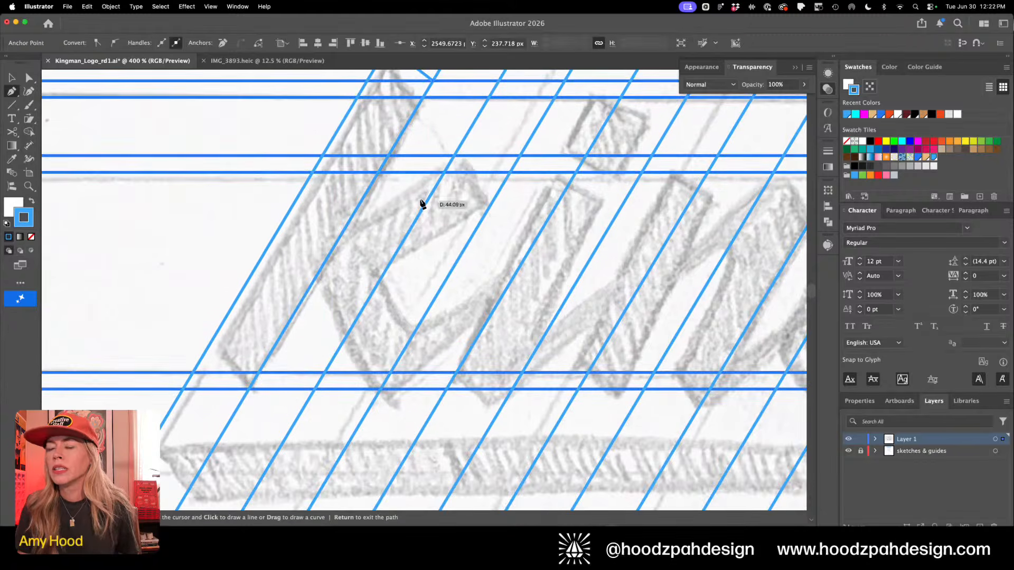
left_click_drag(400, 218, 332, 317)
key("v")
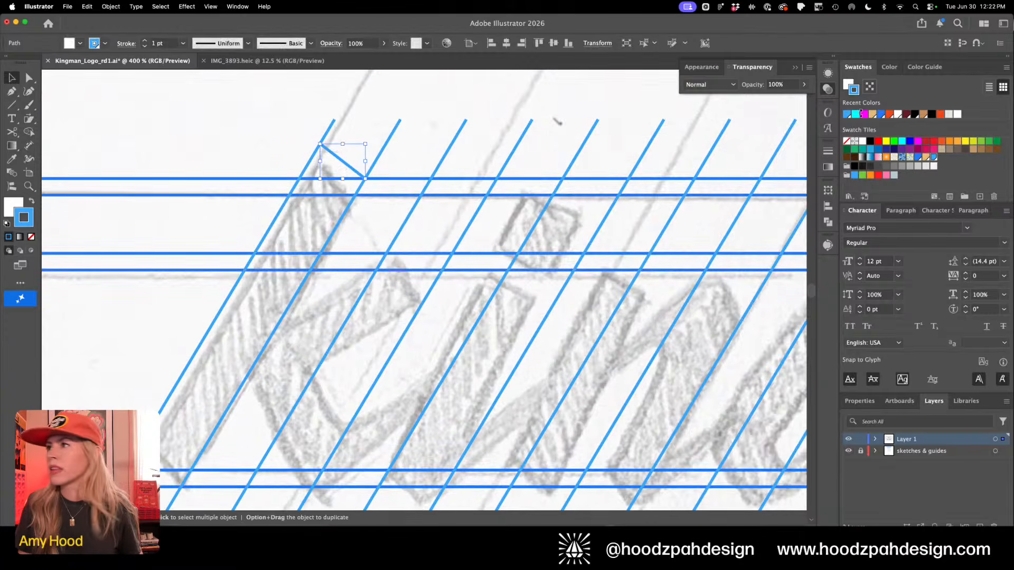
Give the new angled line a black fill and no stroke
left_click(870, 141)
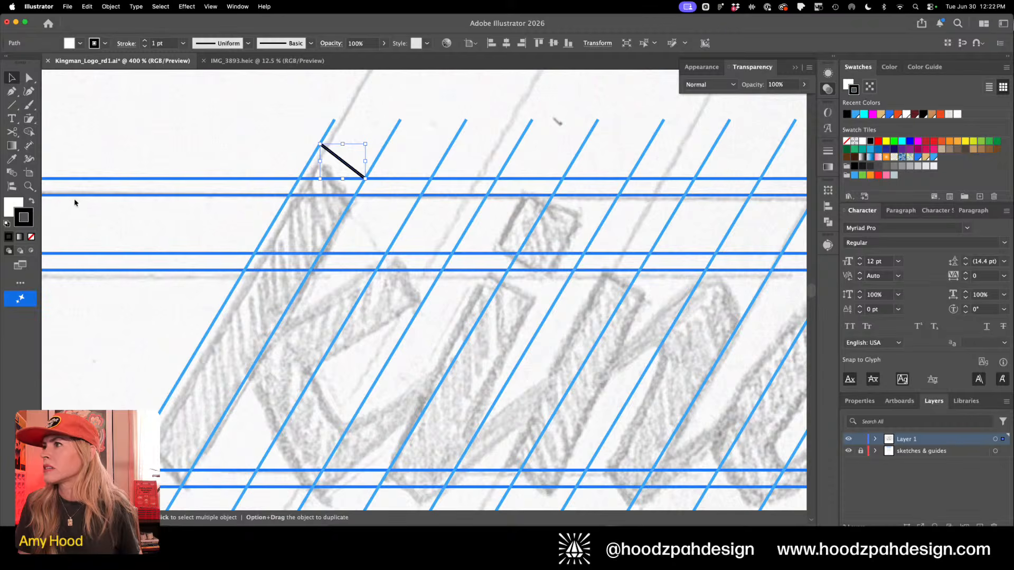
left_click(32, 201)
left_click(31, 237)
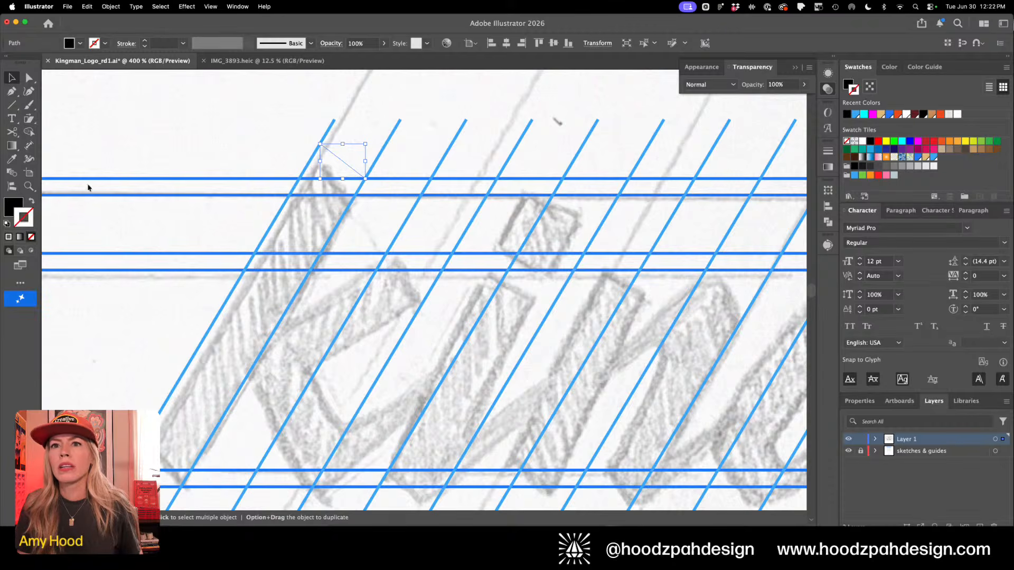
Copy the angled edge down to the baseline guides and connect both edges with the Pen tool into a closed black k stem
left_click(426, 168)
left_click_drag(347, 165, 164, 476)
key("p")
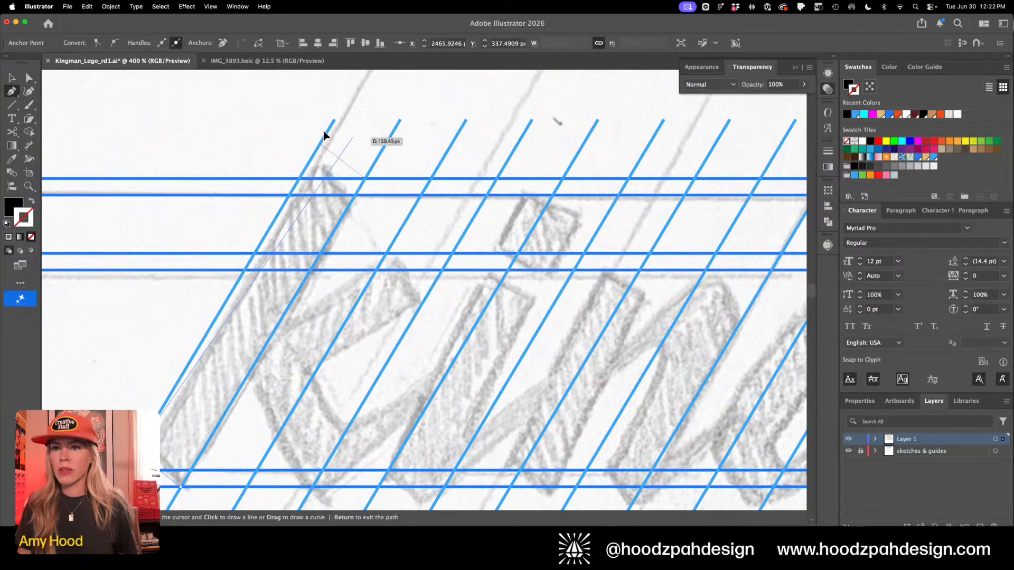
left_click(320, 145)
left_click(364, 178)
left_click(365, 178)
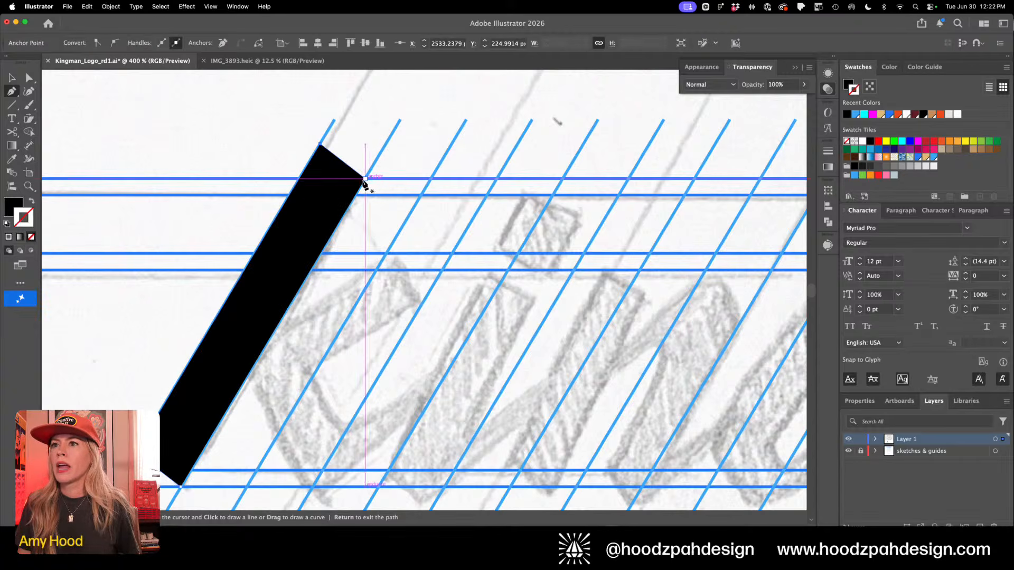
left_click(181, 487)
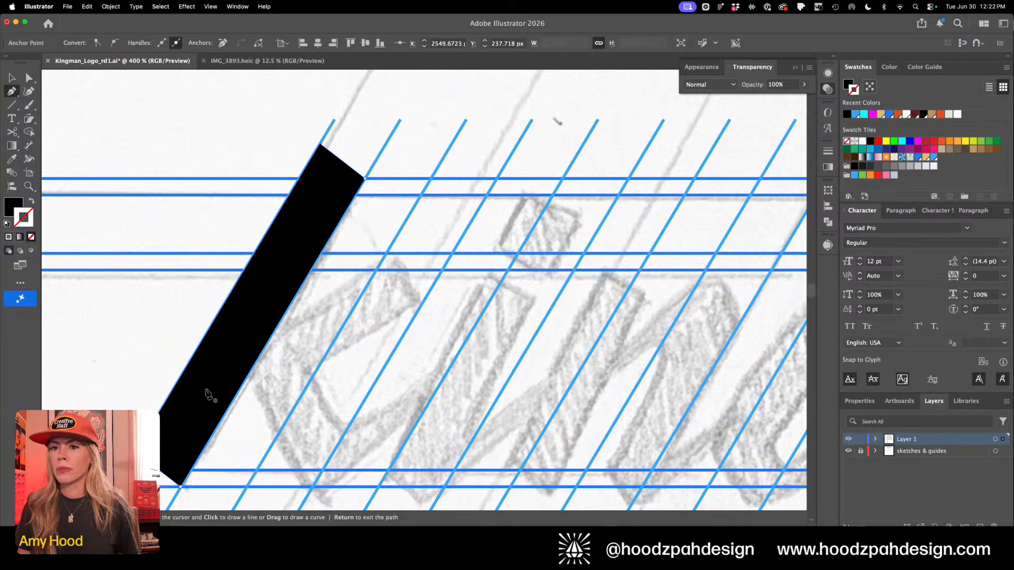
key("v")
left_click(175, 334)
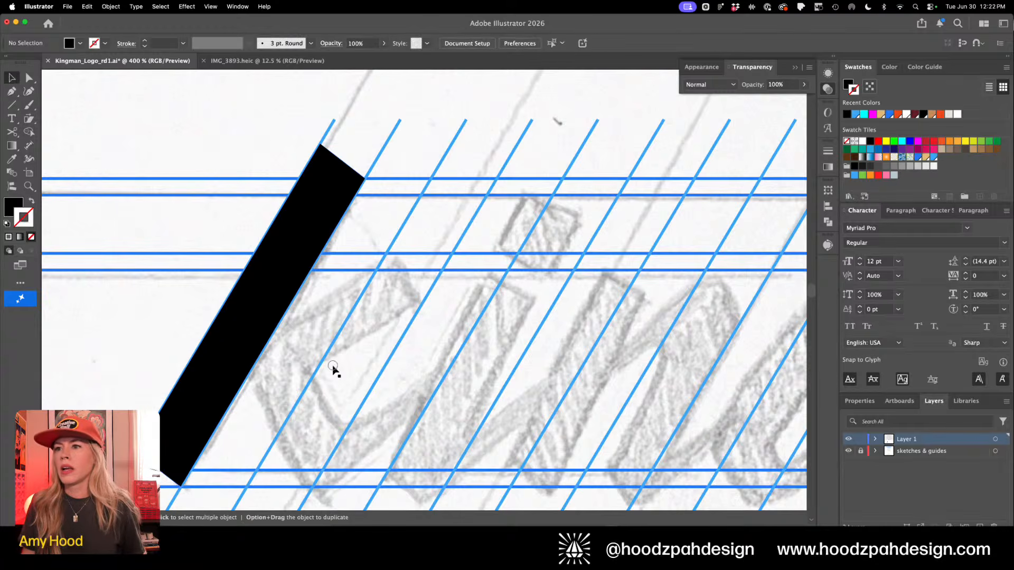
Place a copy of the black k stem over the sketched i, aligned to the slanted guides
left_click_drag(333, 369, 469, 377)
key("super+minus")
key("super+minus")
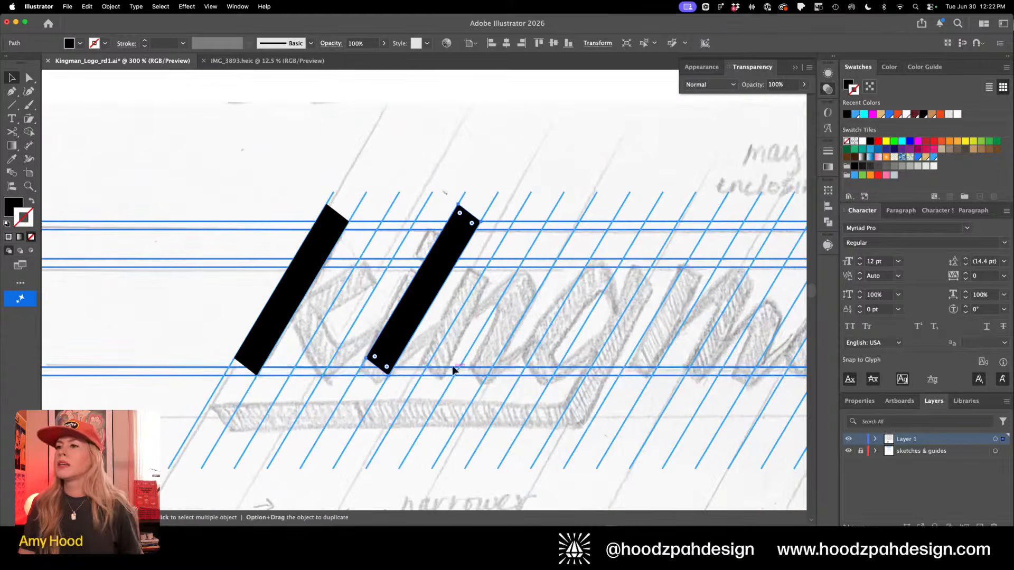
Shorten the copied stem by moving its two top anchor points down along the slanted guides to the x-height guides
key("a")
left_click_drag(452, 191, 452, 273)
key("z")
left_click_drag(413, 230, 472, 306)
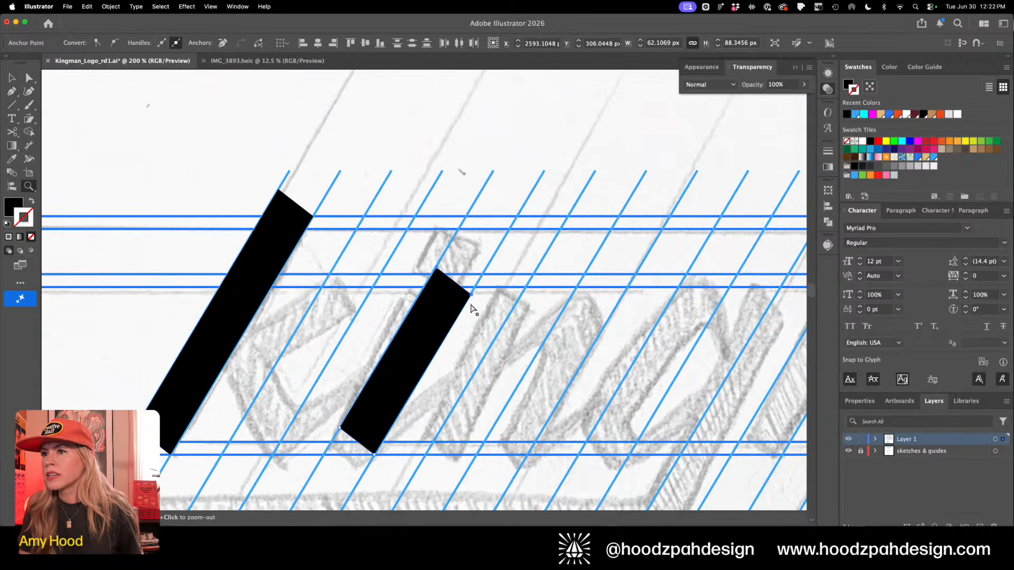
left_click_drag(424, 253, 588, 379)
key("a")
left_click(471, 318)
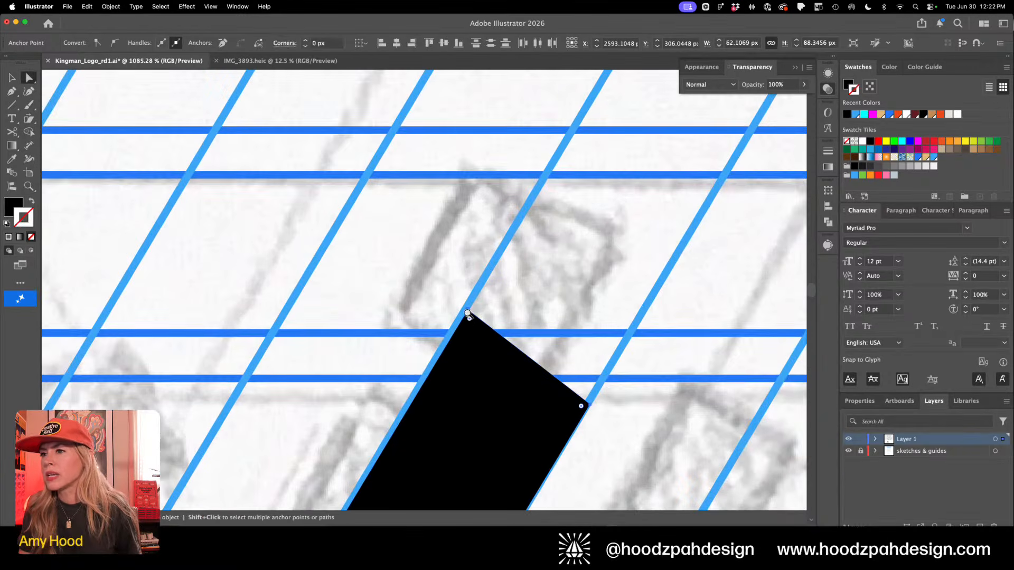
left_click_drag(467, 314, 438, 355)
left_click(432, 294)
scroll(432, 294, "down", 3)
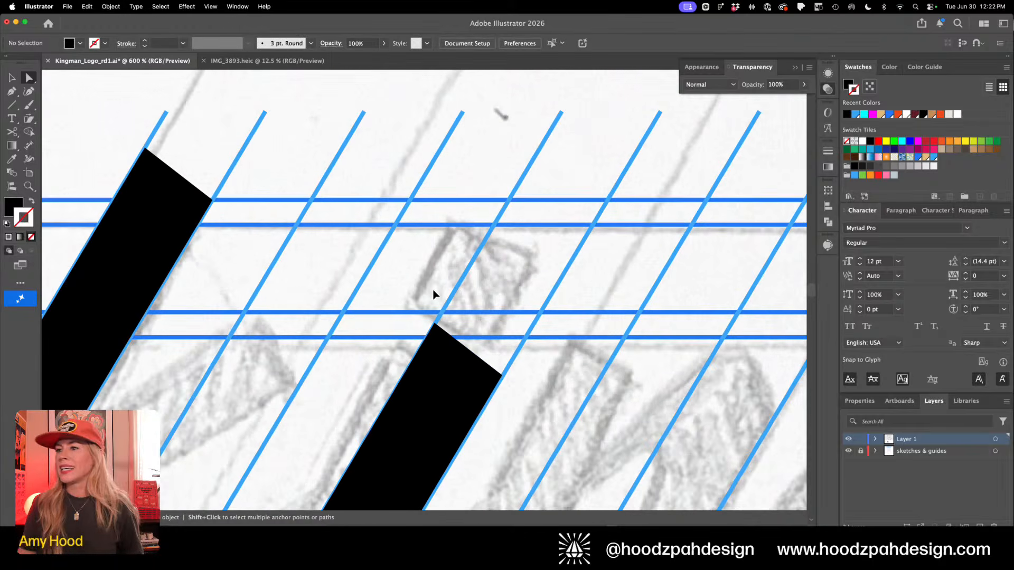
Place a copy of the short i stem over the first stroke of the sketched n
scroll(432, 294, "down", 3)
left_click_drag(516, 317, 459, 320)
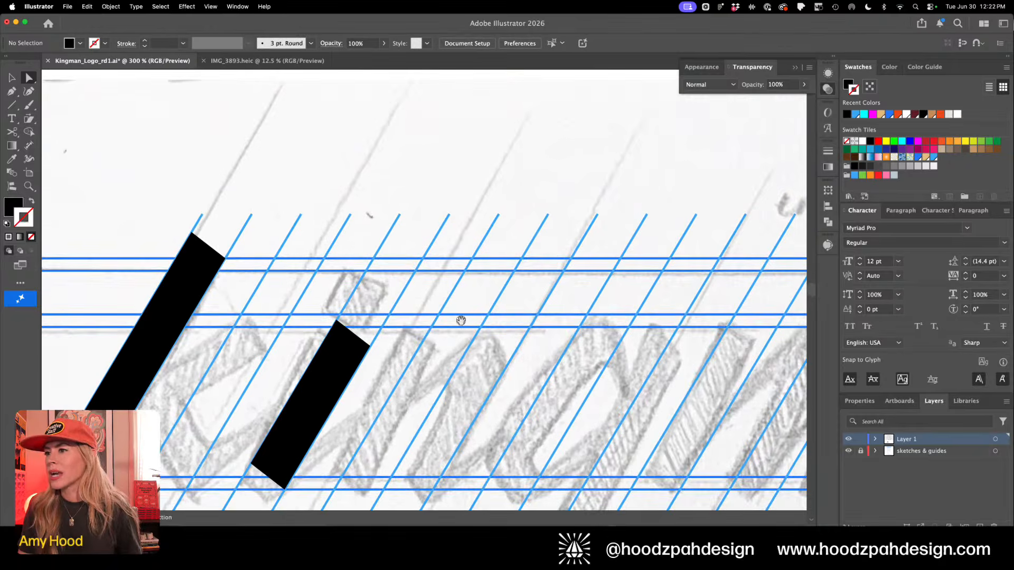
left_click_drag(359, 368, 410, 375)
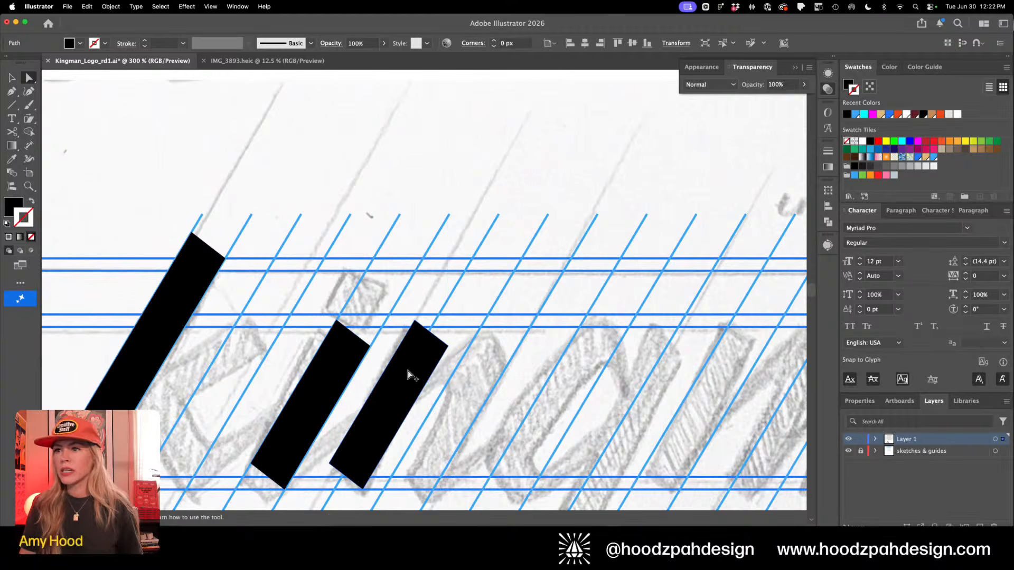
Repeat the short stem copy at the same spacing across the remaining letters up to the final a, then deselect
key("super+d")
scroll(408, 374, "down", 2)
scroll(407, 373, "down", 2)
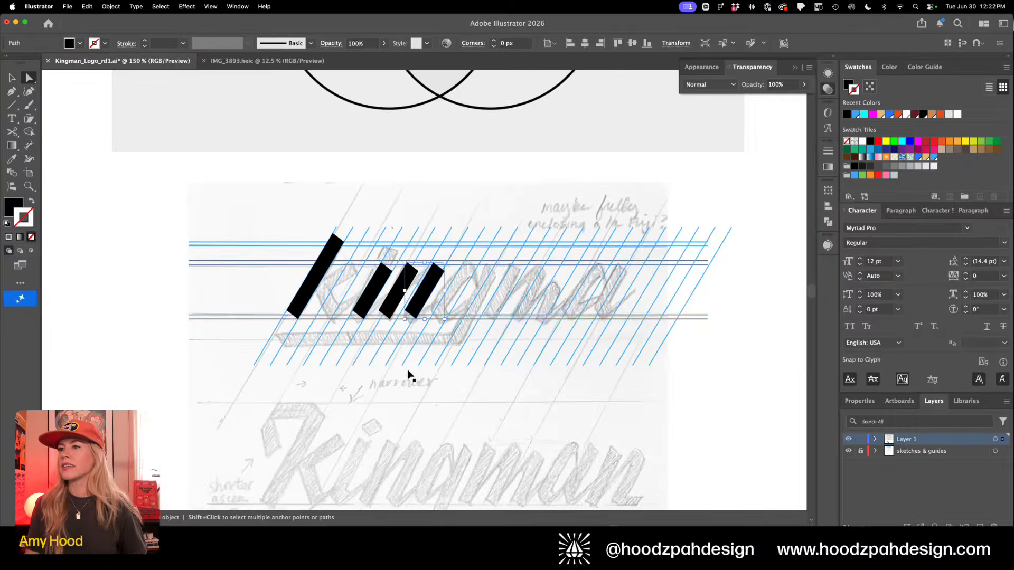
key("super+d")
key("super+d")
key("super+d")
key("super+d")
key("super+d")
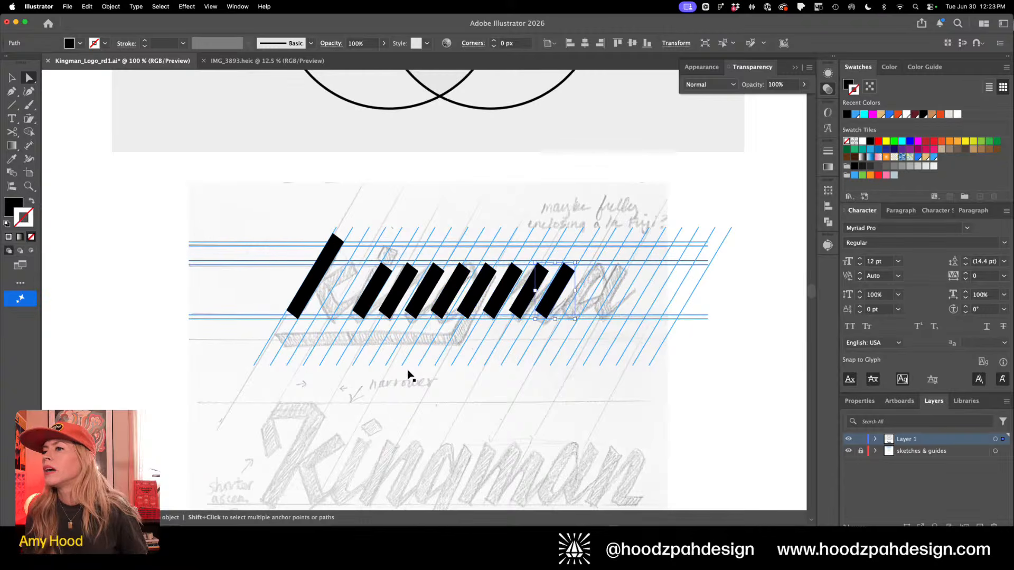
key("super+d")
key("super+d")
key("super+d")
key("super+d")
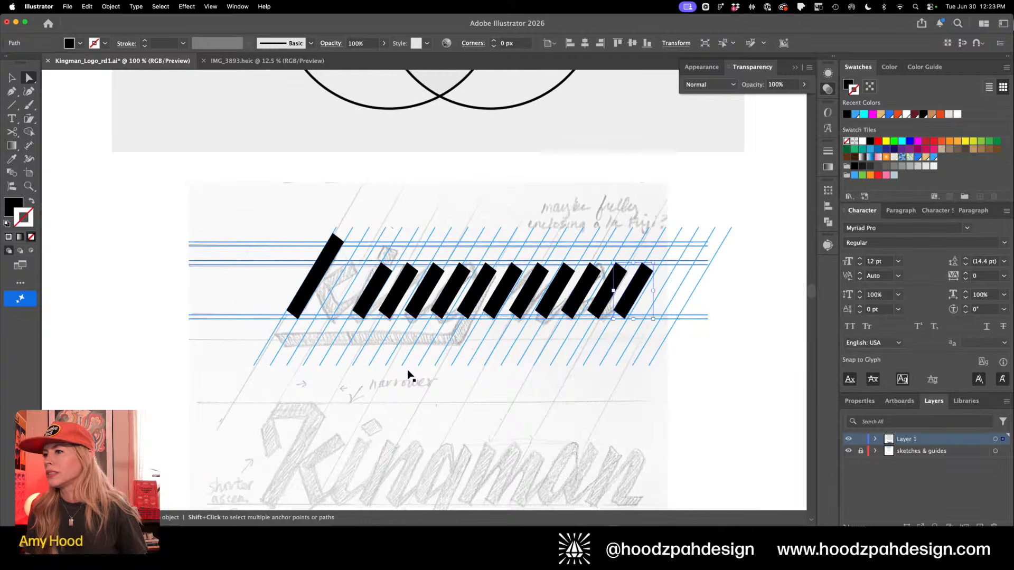
left_click(460, 178)
Start a black Pen path for the k's arm and leg, tracing the outer edge from arm tip through stem and baseline to the i
key("z")
left_click_drag(330, 250, 496, 350)
key("a")
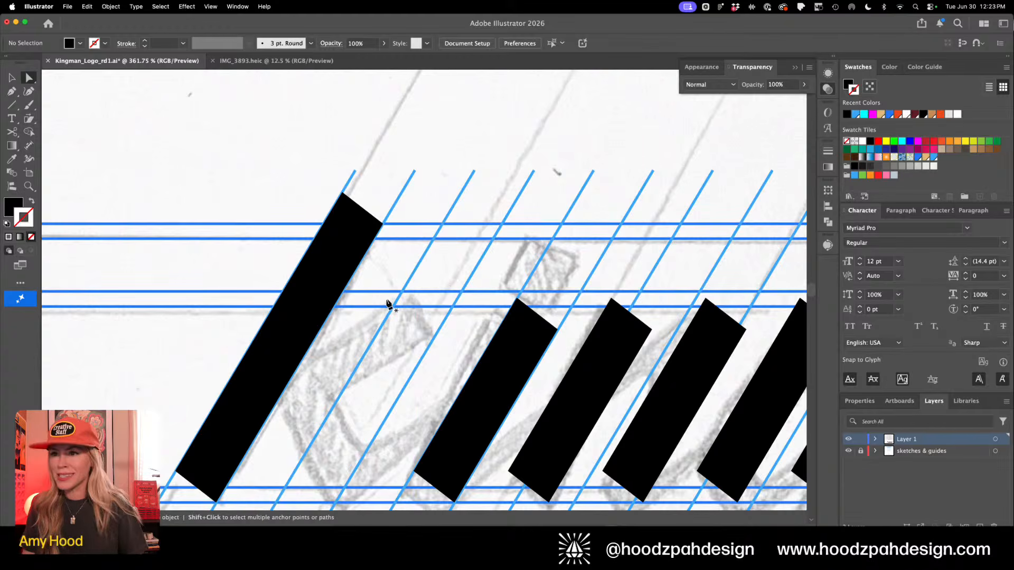
key("p")
left_click(407, 295)
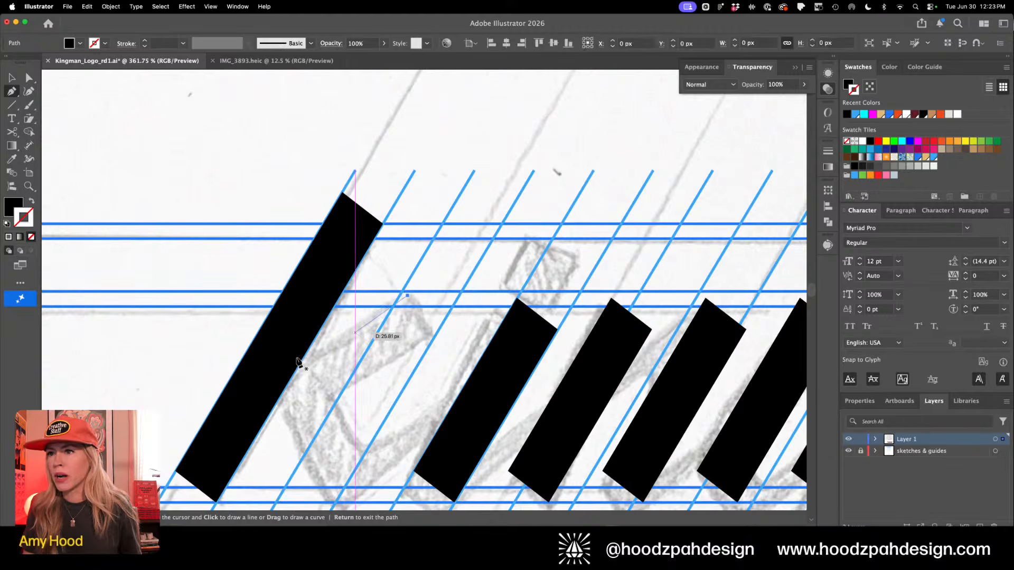
left_click(279, 376)
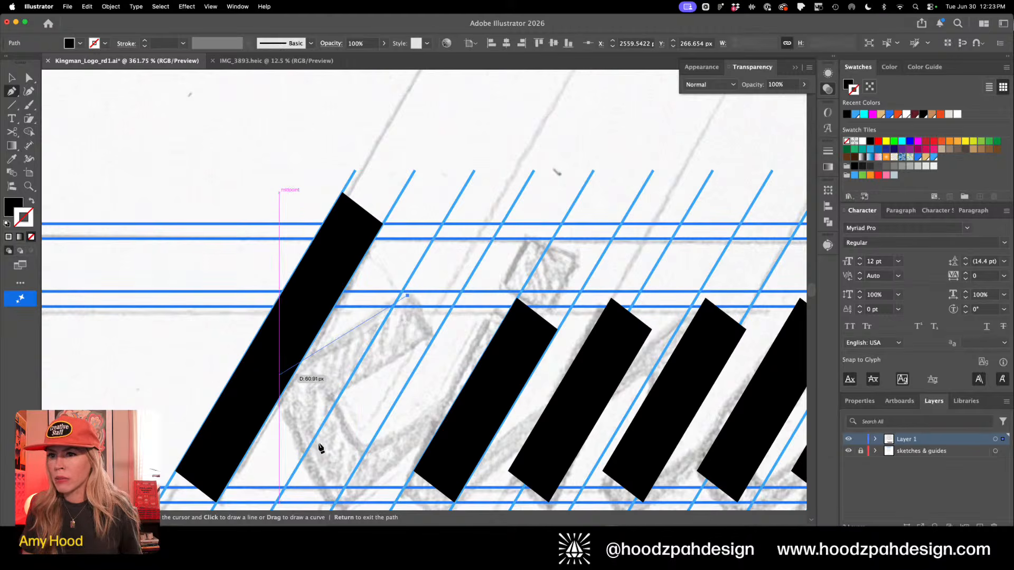
left_click(335, 502)
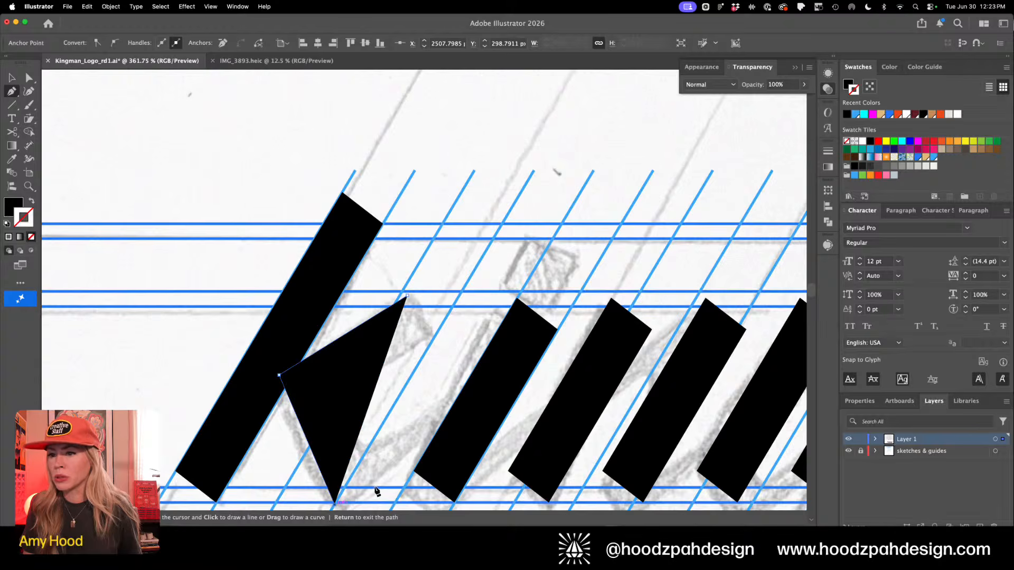
left_click(464, 405)
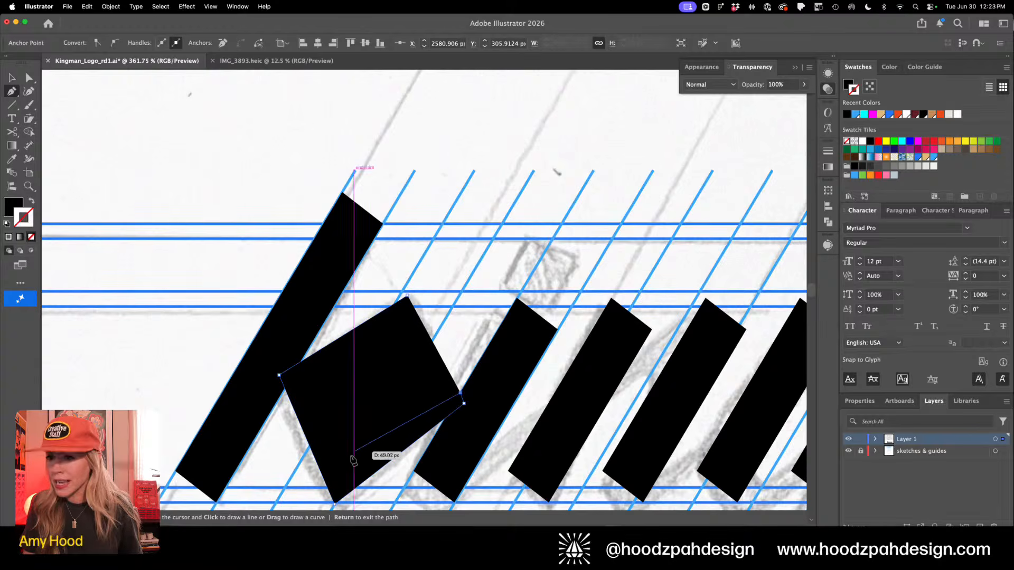
Trace the inner edges of the k's leg and arm with overlapping corners, then close the path at the arm tip
left_click(336, 461)
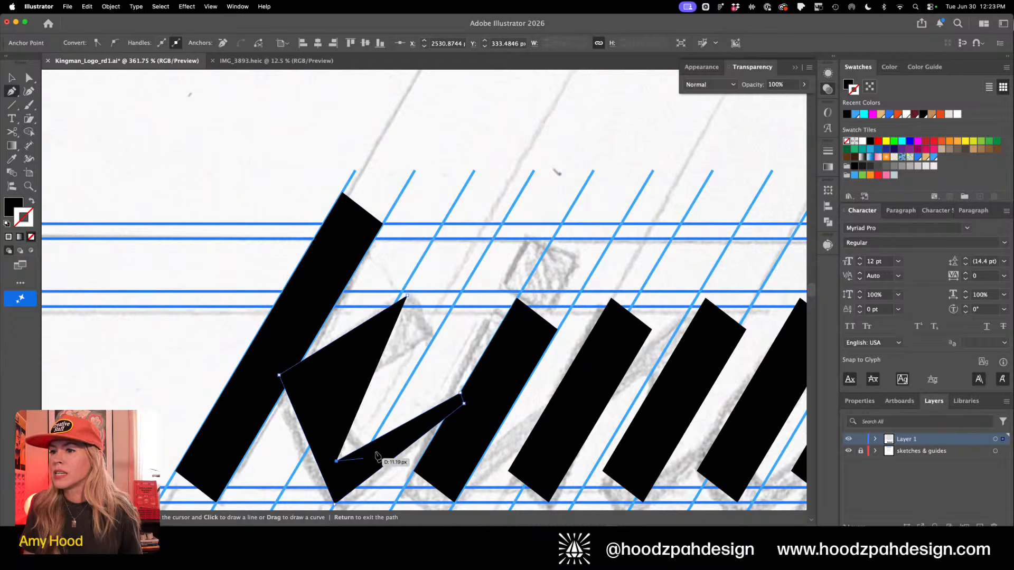
left_click(368, 457)
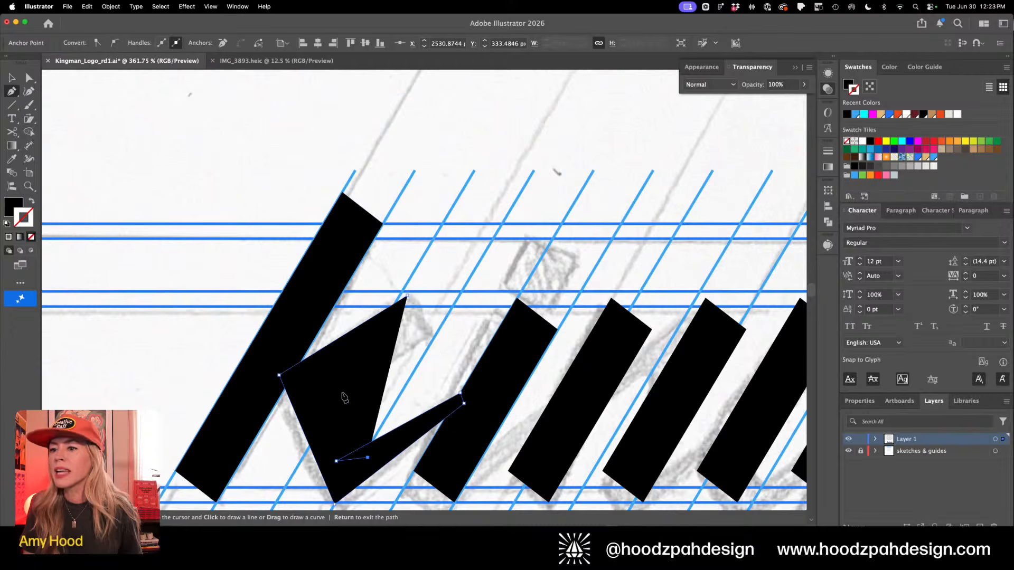
left_click(328, 366)
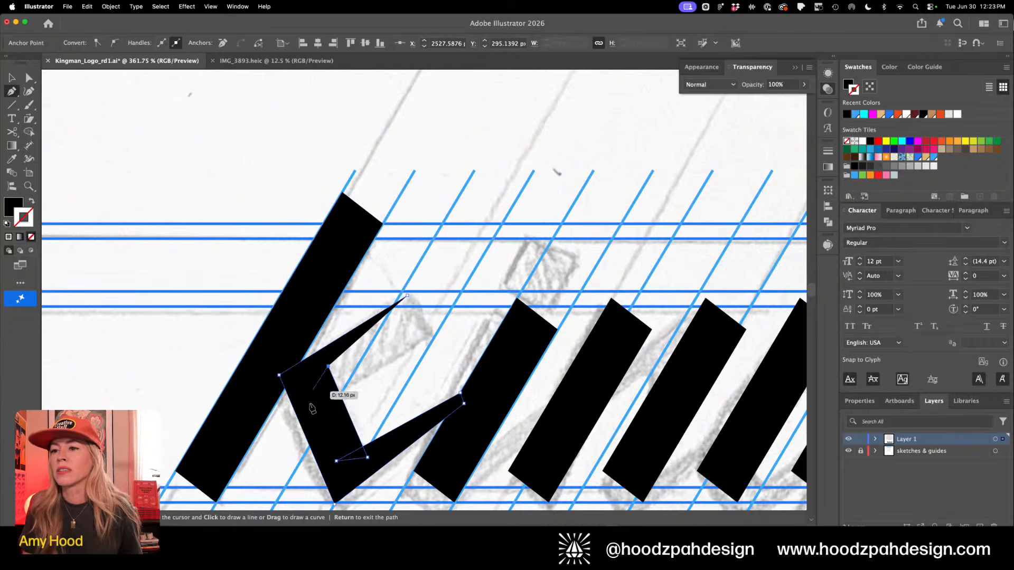
left_click(310, 404)
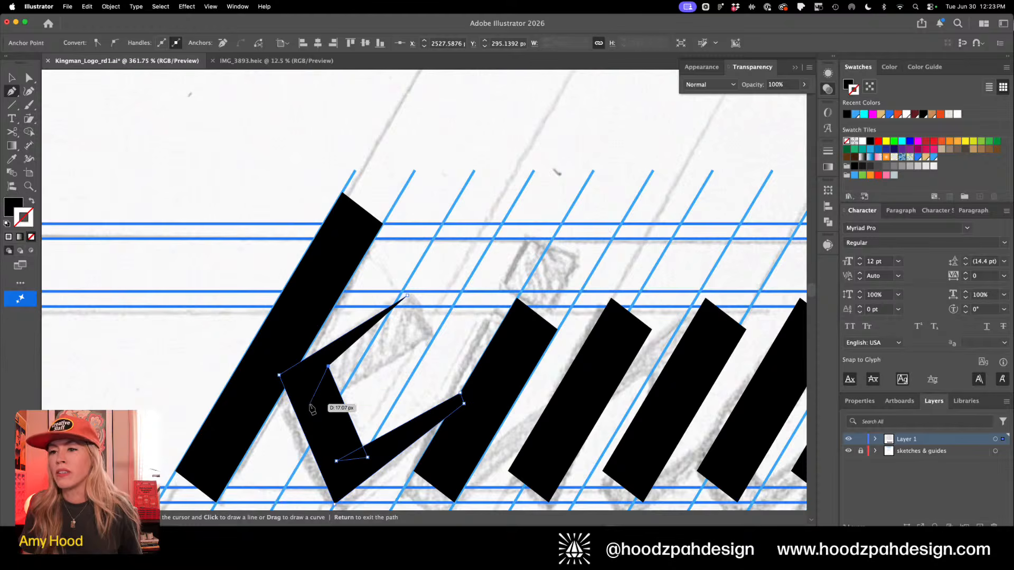
left_click(433, 336)
left_click(407, 295)
key("a")
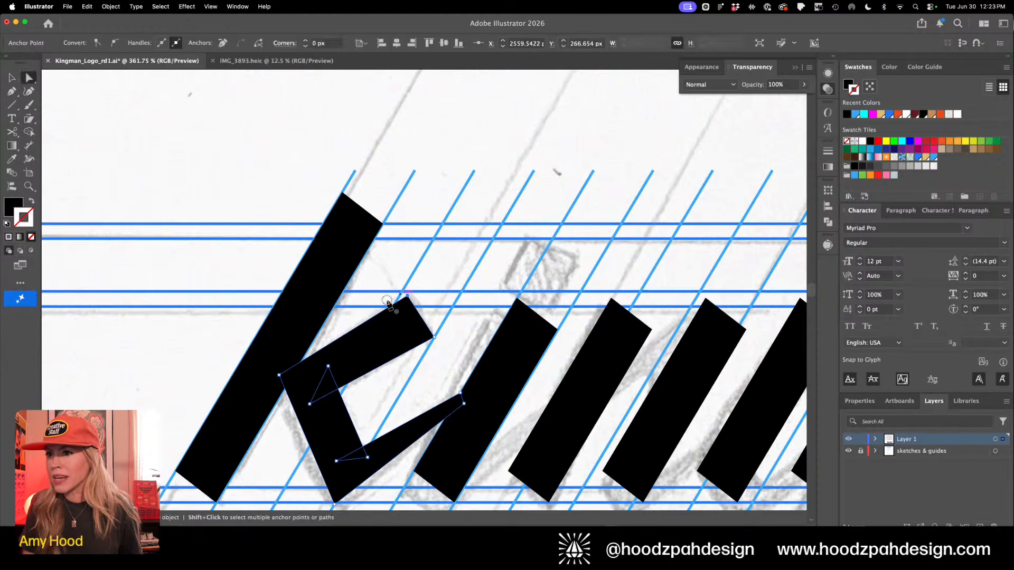
Fine-tune the k arm's two end anchors against the guides and shift its inner overlap anchor to even out the arm
scroll(388, 303, "up", 3)
left_click_drag(433, 337, 432, 337)
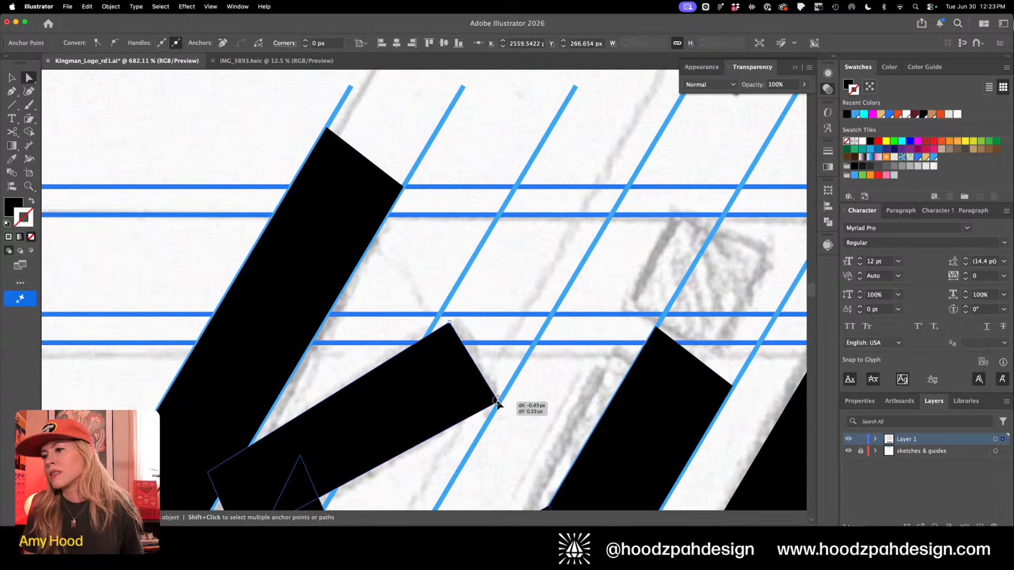
left_click_drag(498, 404, 497, 403)
left_click_drag(449, 325, 448, 326)
scroll(398, 296, "down", 4)
left_click_drag(257, 432, 263, 439)
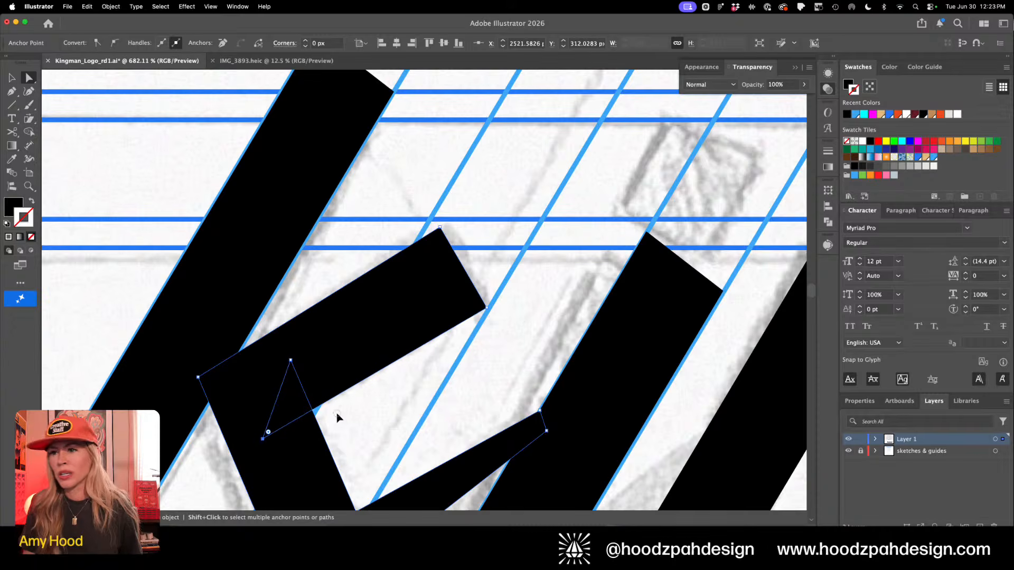
left_click(337, 413)
Extend the k leg's lower inner anchor along the line of its inner edge
key("super+minus")
key("super+minus")
key("super+minus")
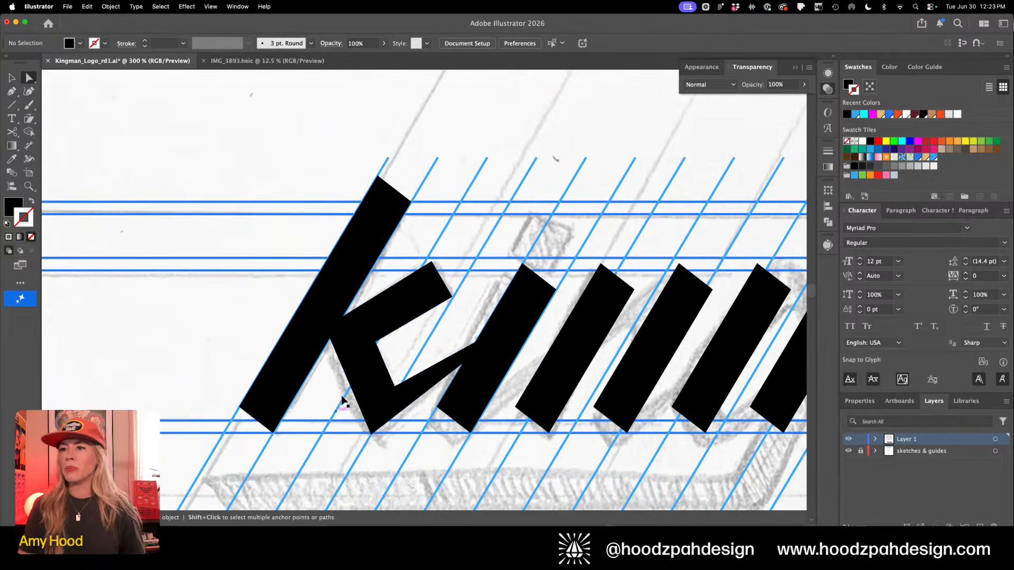
key("super+minus")
left_click_drag(372, 389, 482, 442)
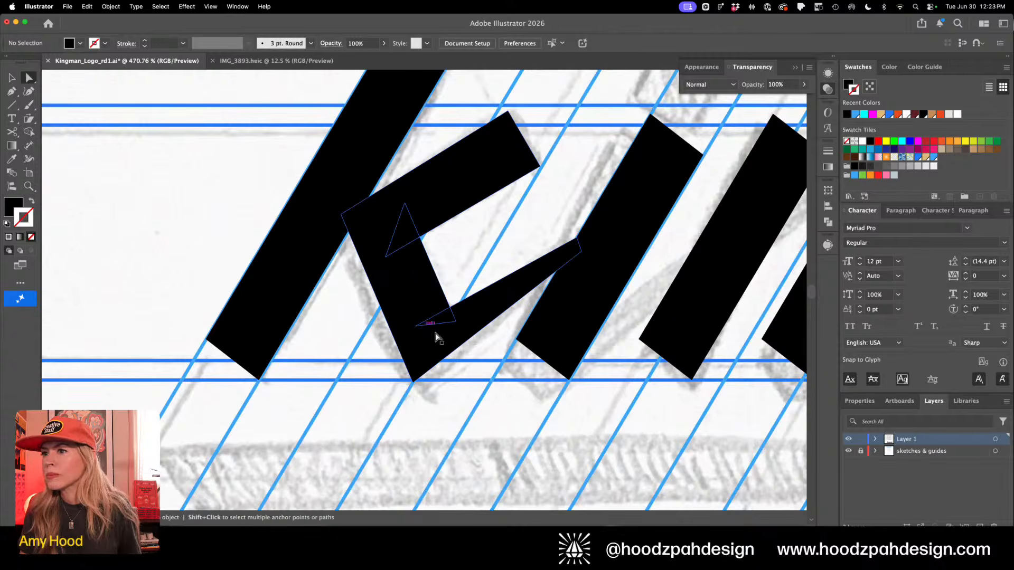
left_click(455, 327)
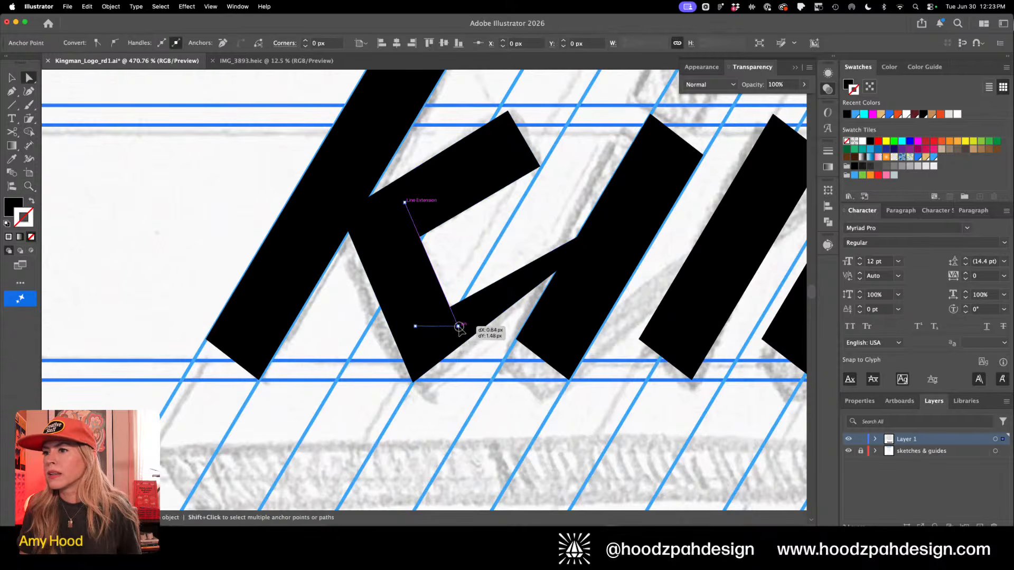
left_click(581, 252)
left_click_drag(582, 255, 568, 288)
key("super+z")
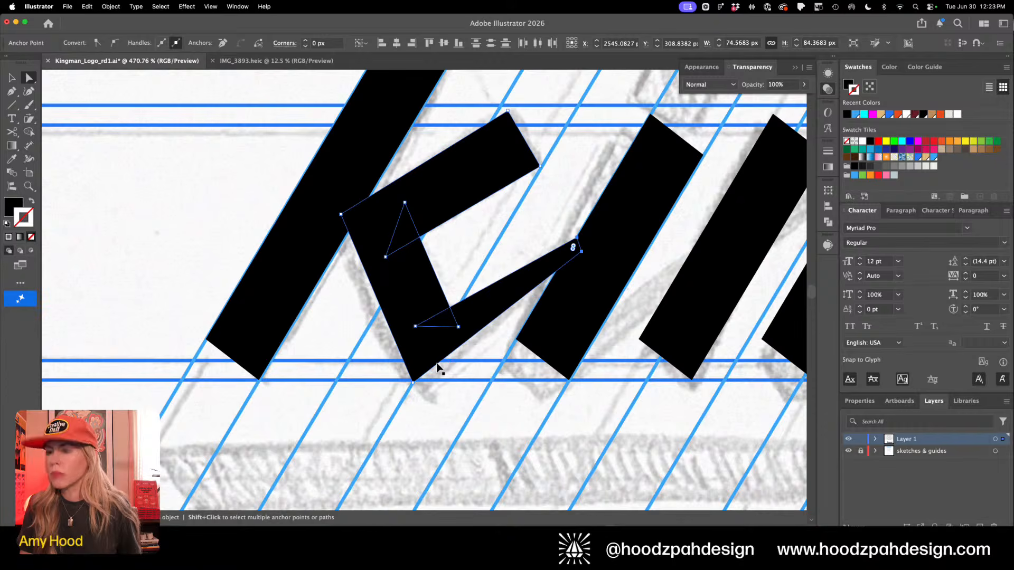
Blunt the k leg's bottom point with a second anchor, making a short flat edge on the baseline guide, and deselect
left_click_drag(434, 367, 417, 382)
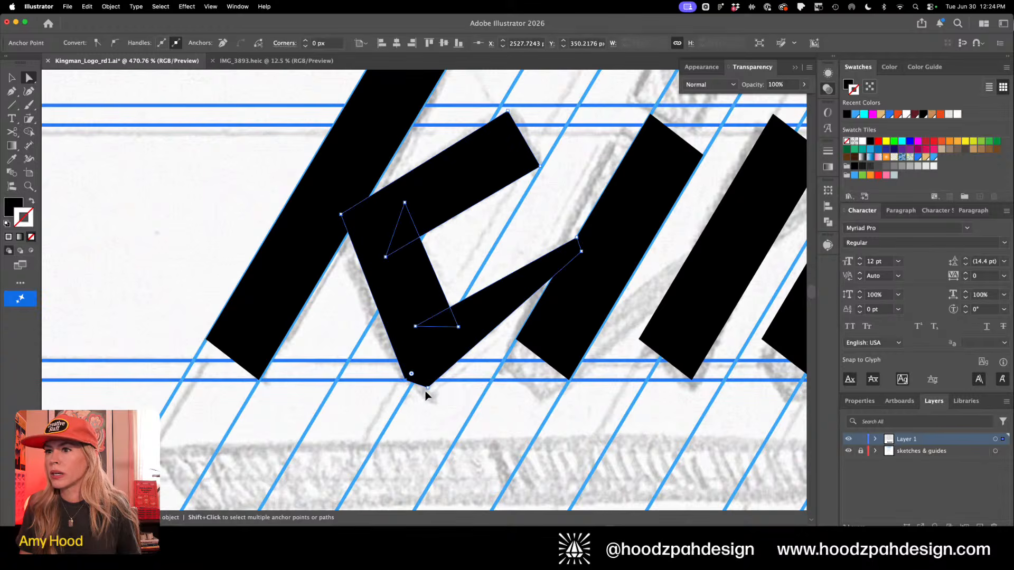
left_click_drag(428, 387, 429, 390)
left_click(428, 397)
key("super+minus")
key("super+minus")
key("super+minus")
key("super+minus")
key("super+minus")
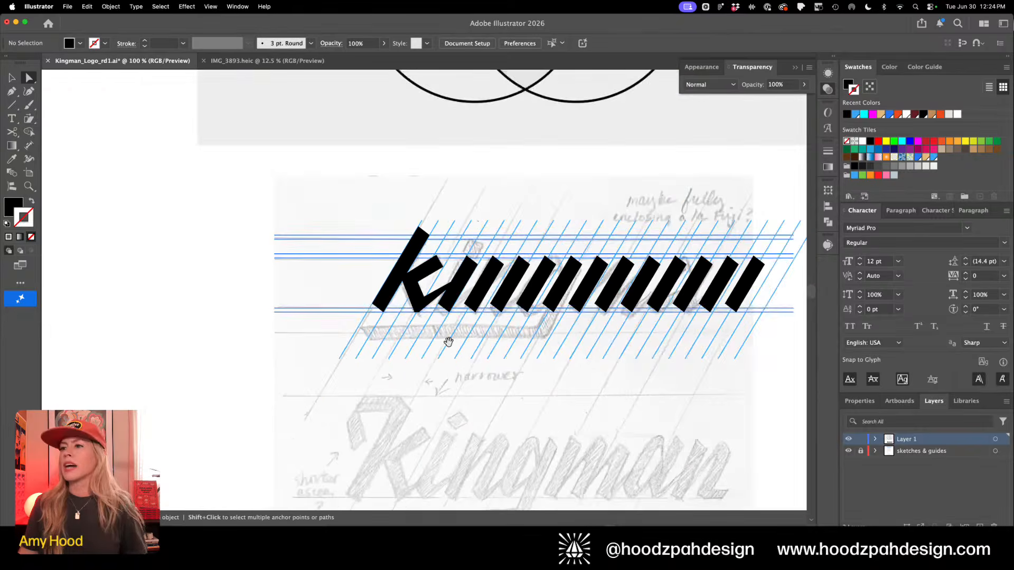
key("v")
left_click_drag(460, 353, 285, 378)
left_click(346, 369)
key("z")
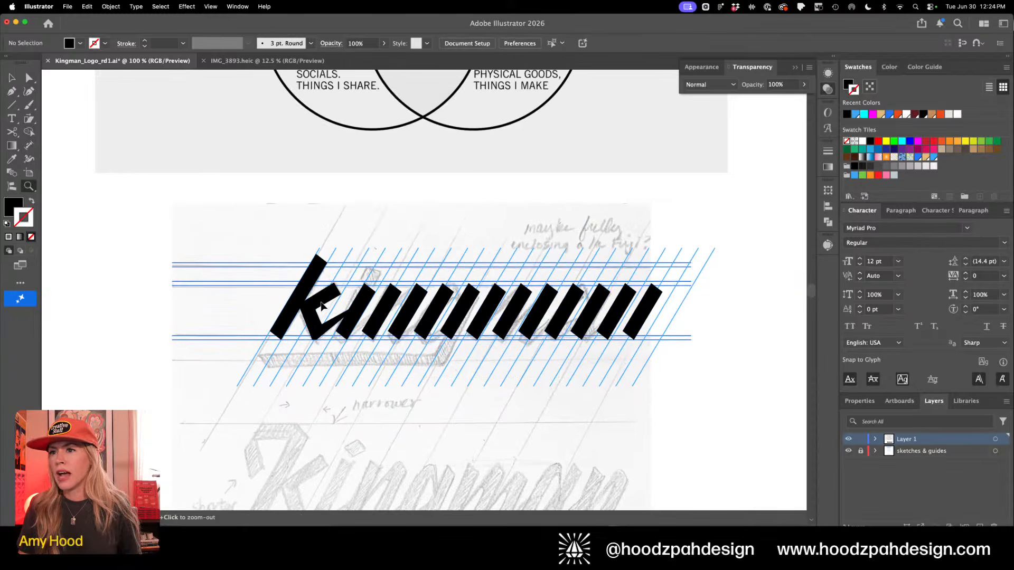
left_click_drag(321, 305, 411, 312)
key("a")
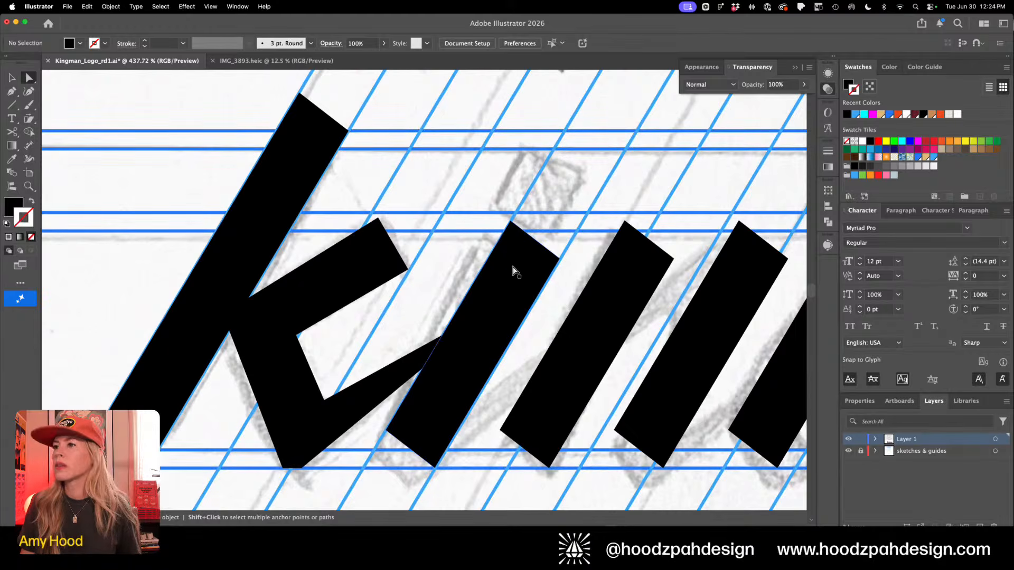
scroll(422, 332, "right", 2)
scroll(422, 333, "down", 1)
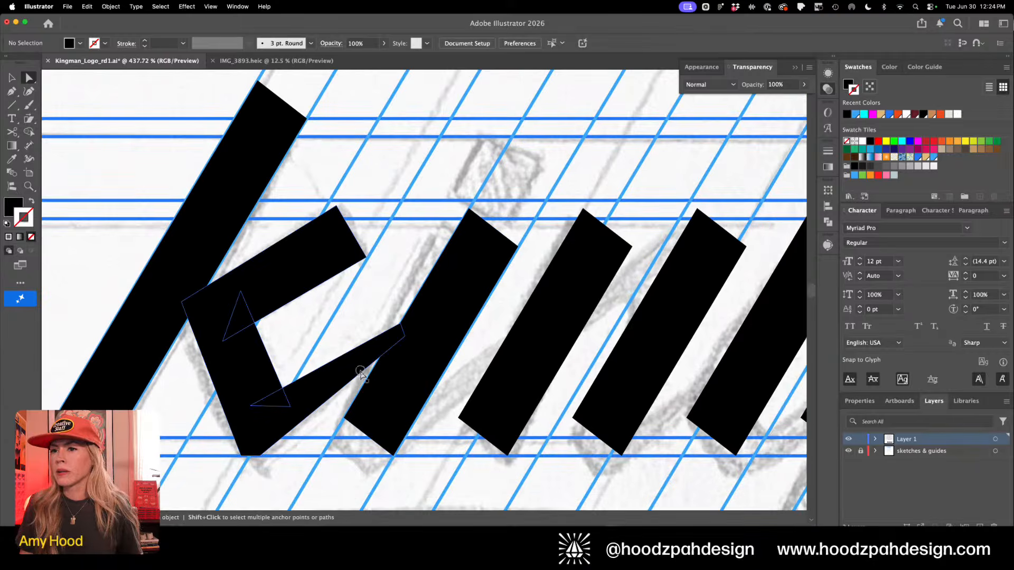
left_click_drag(360, 373, 460, 372)
key("c")
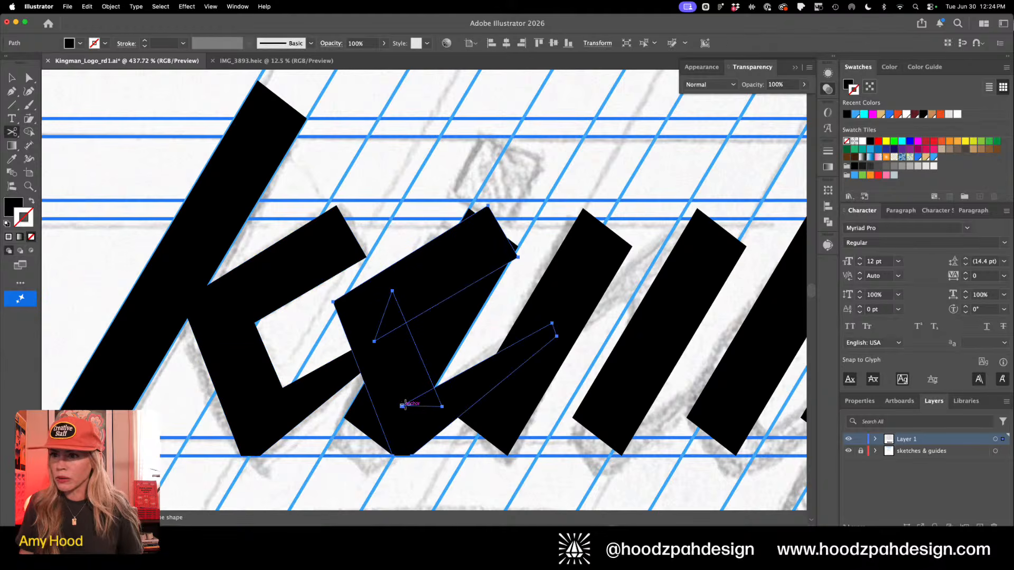
left_click(402, 406)
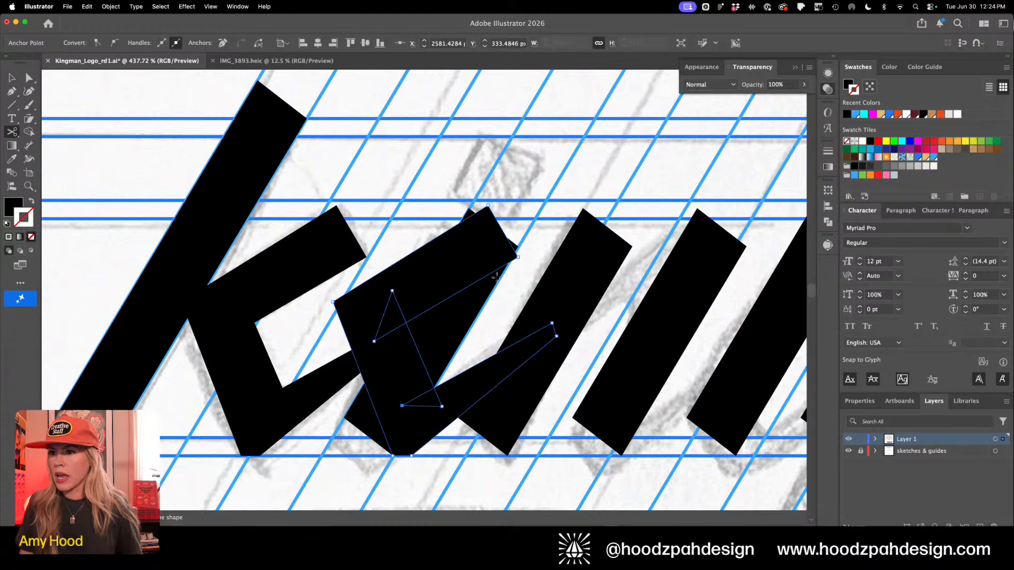
key("Delete")
key("v")
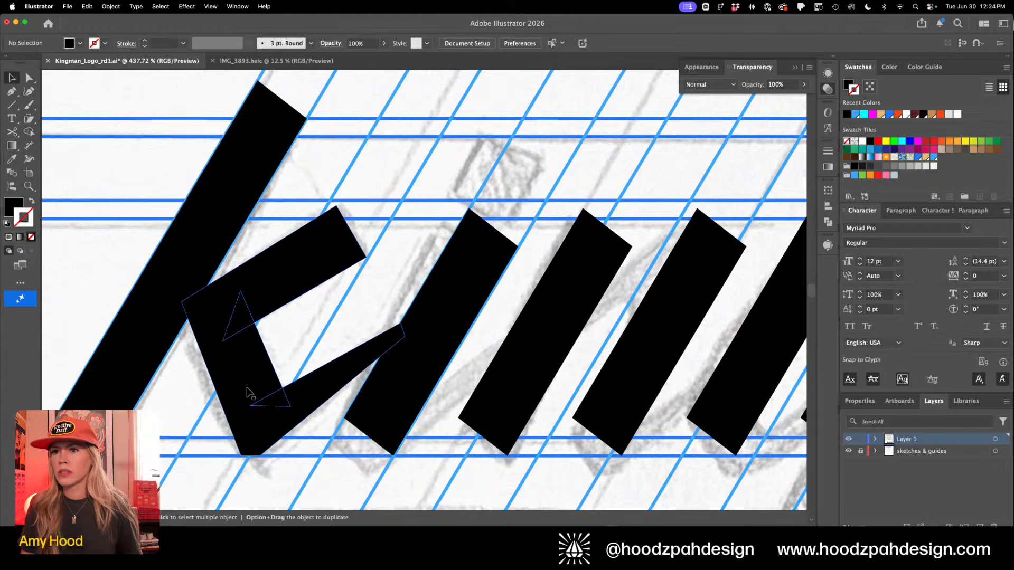
Duplicate the k's arm-and-leg shape onto the i, cut its path at the base and inner corner, and delete the upper part
left_click_drag(403, 406, 471, 407)
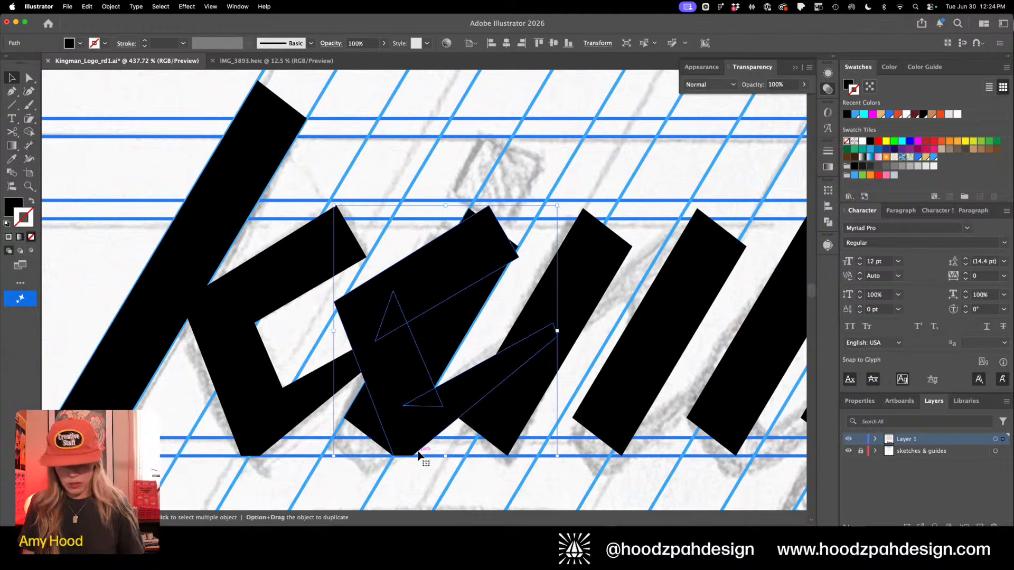
key("c")
left_click(435, 405)
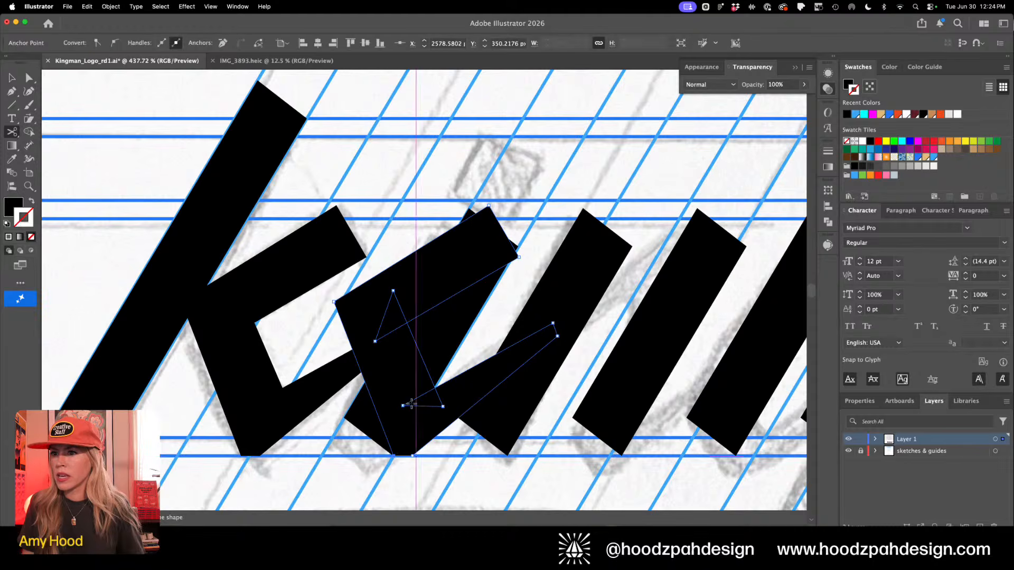
left_click(402, 406)
key("a")
left_click(434, 269)
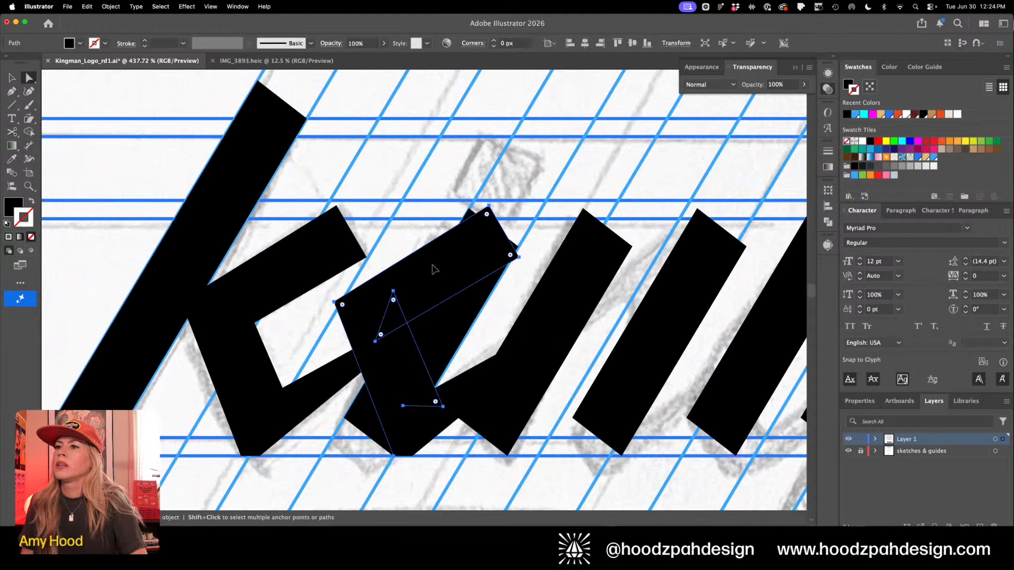
key("Delete")
left_click(465, 394)
left_click_drag(481, 440, 310, 451)
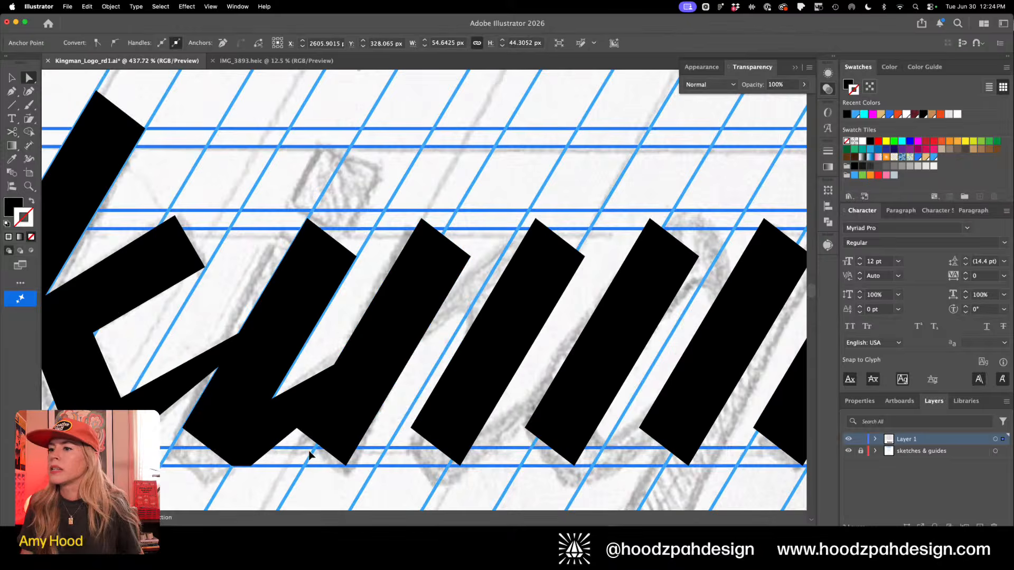
Shift all the stems after the i together to the right to meet the i's connecting stroke, then deselect
key("super+minus")
key("super+minus")
key("super+minus")
key("v")
left_click_drag(509, 336, 354, 341)
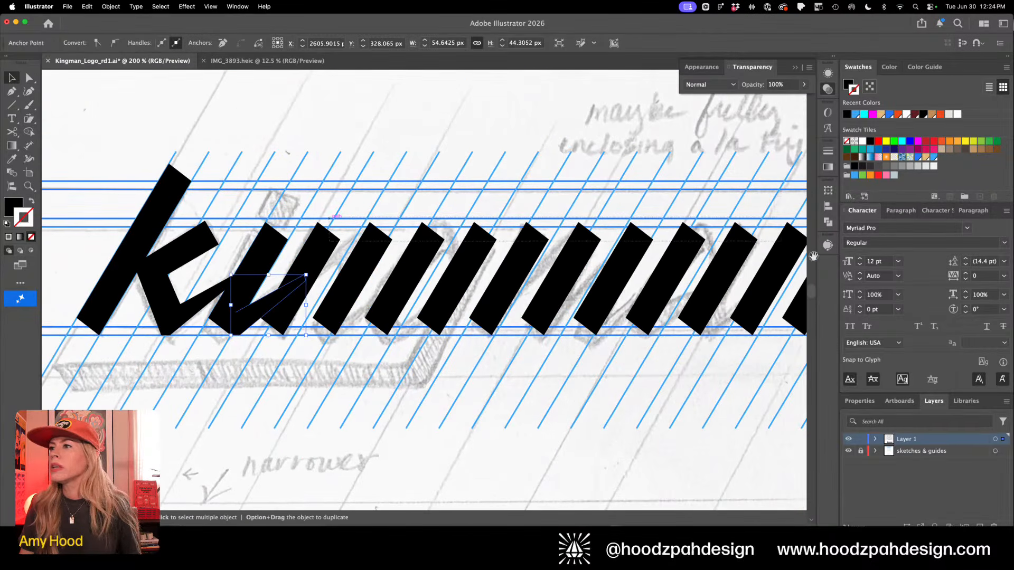
left_click_drag(814, 256, 797, 248)
key("super+minus")
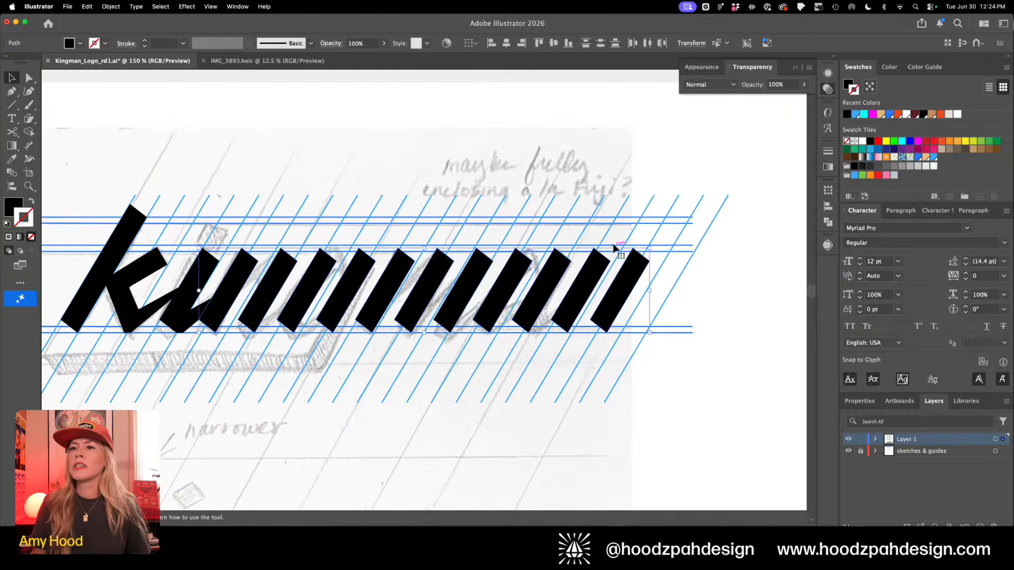
key("shift+Right")
key("Right")
key("Right")
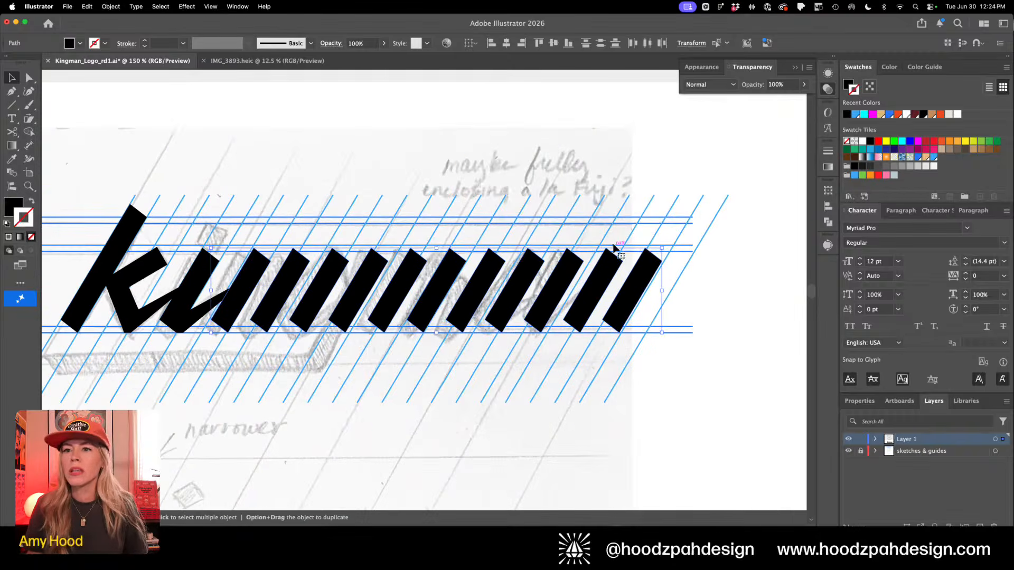
left_click(373, 378)
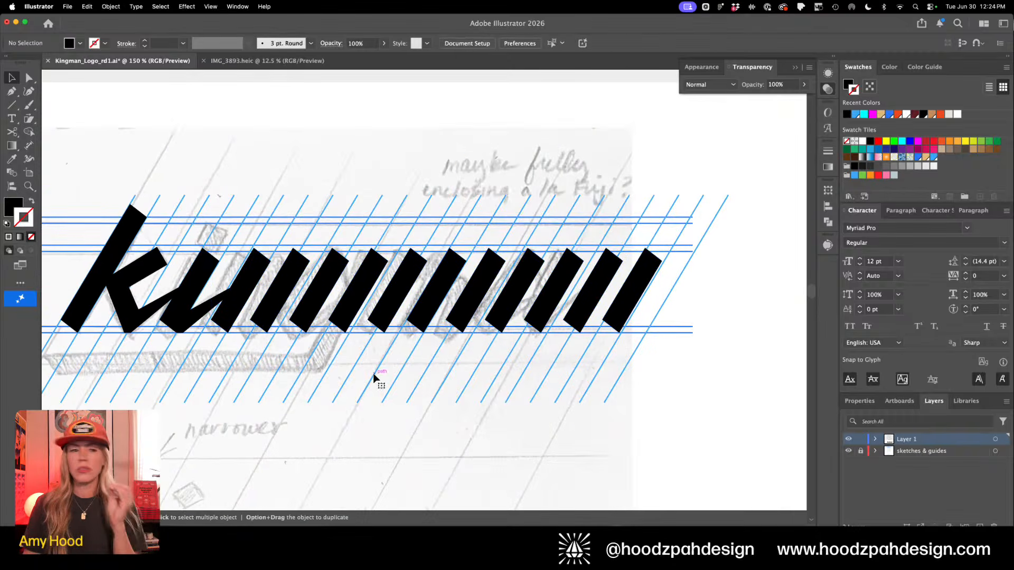
Duplicate the i's stem upward along the slant until the copy's top meets the second horizontal guide from the top
key("z")
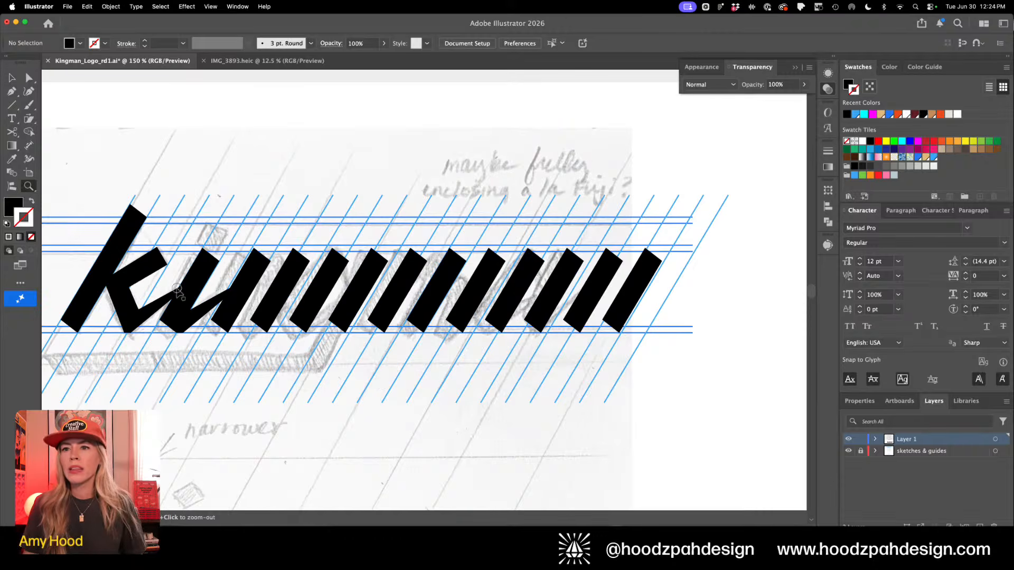
left_click_drag(207, 283, 348, 285)
key("v")
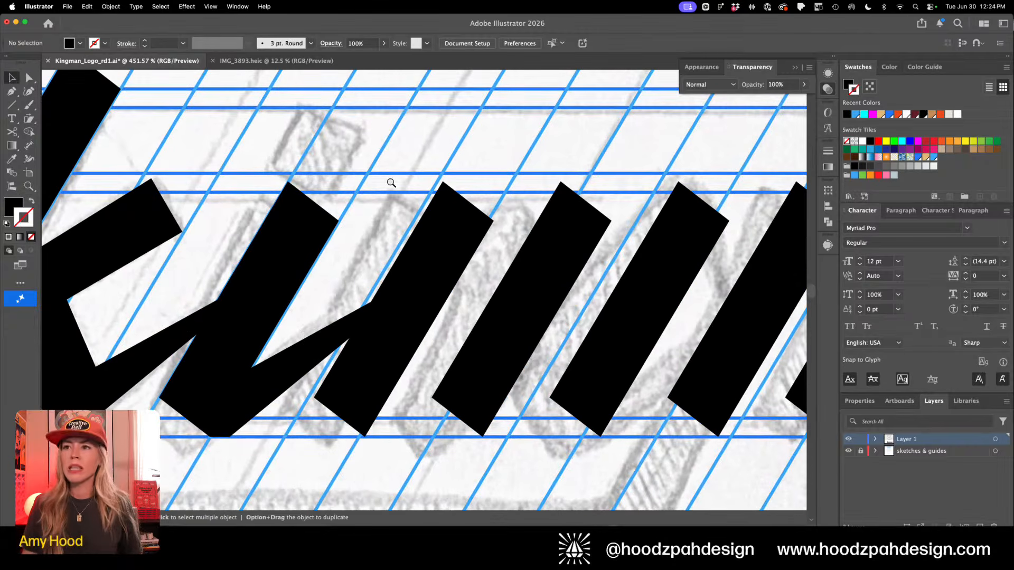
key("a")
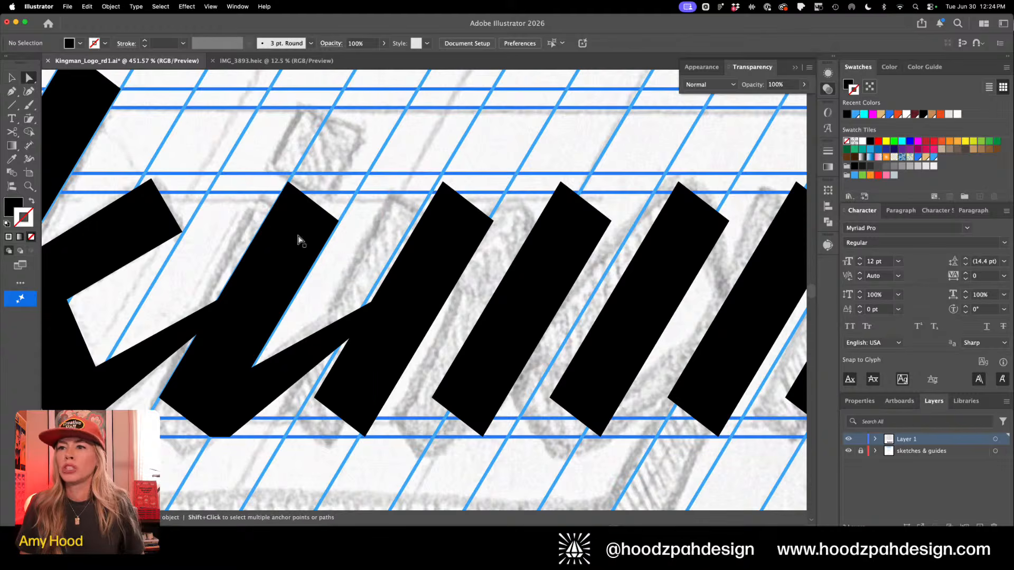
left_click_drag(307, 224, 343, 161)
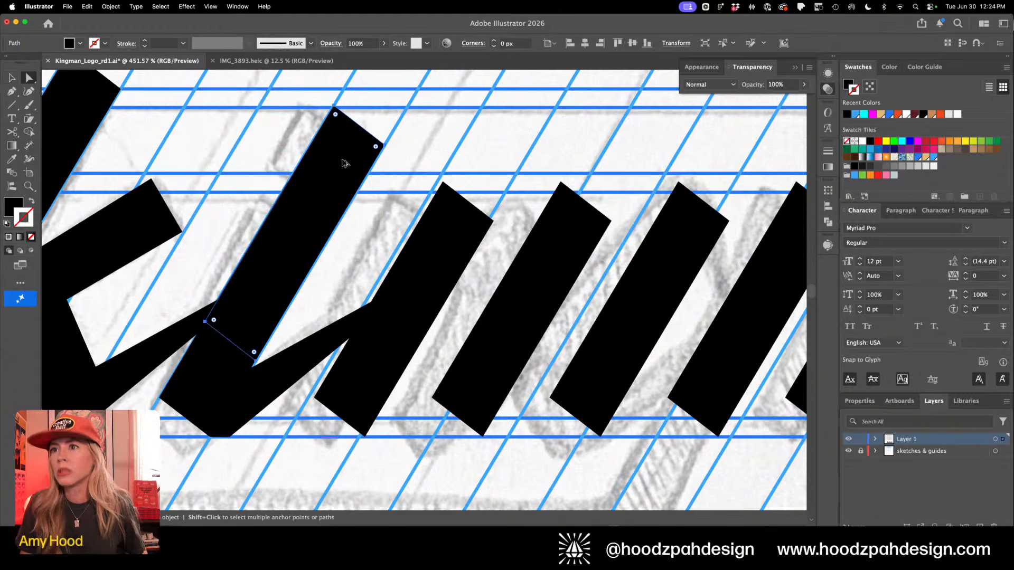
Shorten the duplicated stem into the i's dot by moving its two bottom anchors up along the slant, then deselect
left_click(206, 321)
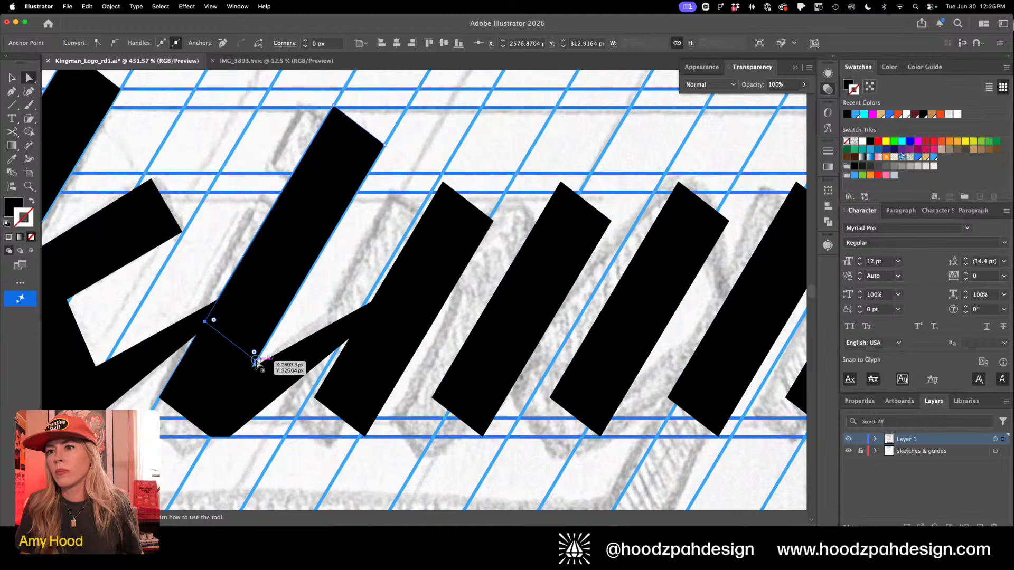
left_click_drag(256, 363, 357, 198)
left_click(396, 158)
Select the i's stem together with its connecting stroke and unite them into one shape with Pathfinder
key("super+minus")
key("super+minus")
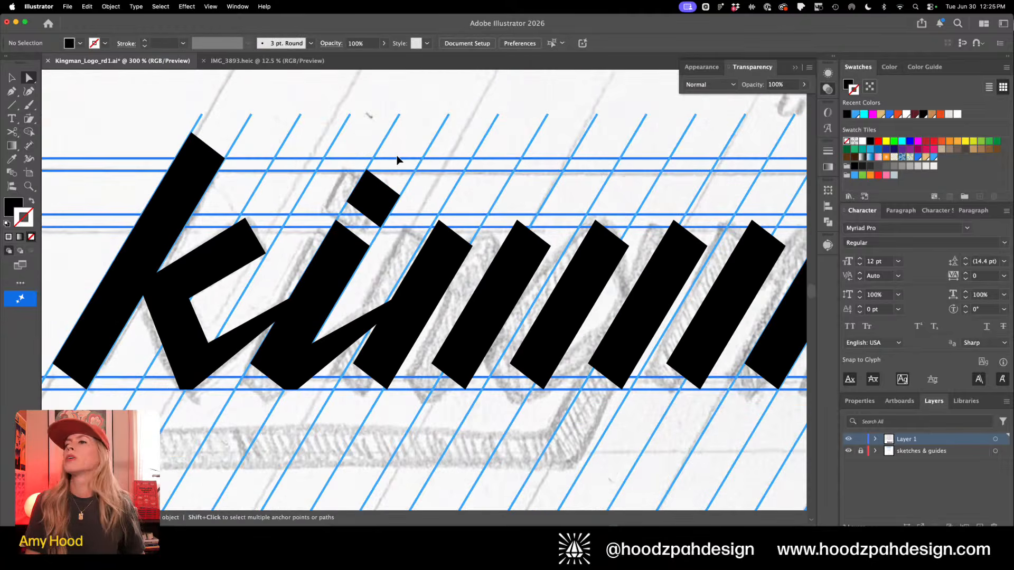
key("super+minus")
key("super+space")
left_click_drag(420, 216, 488, 249)
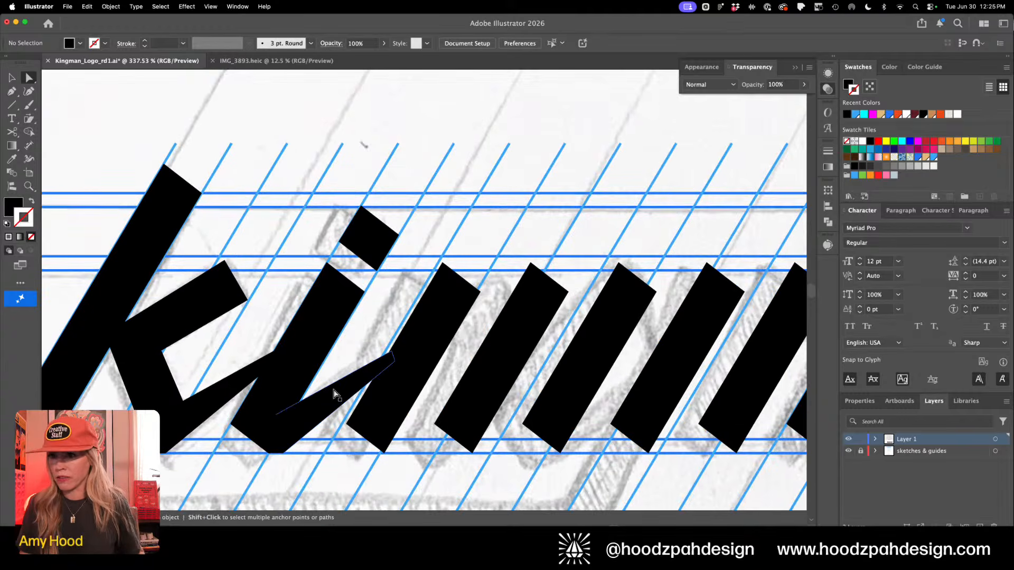
left_click(318, 357)
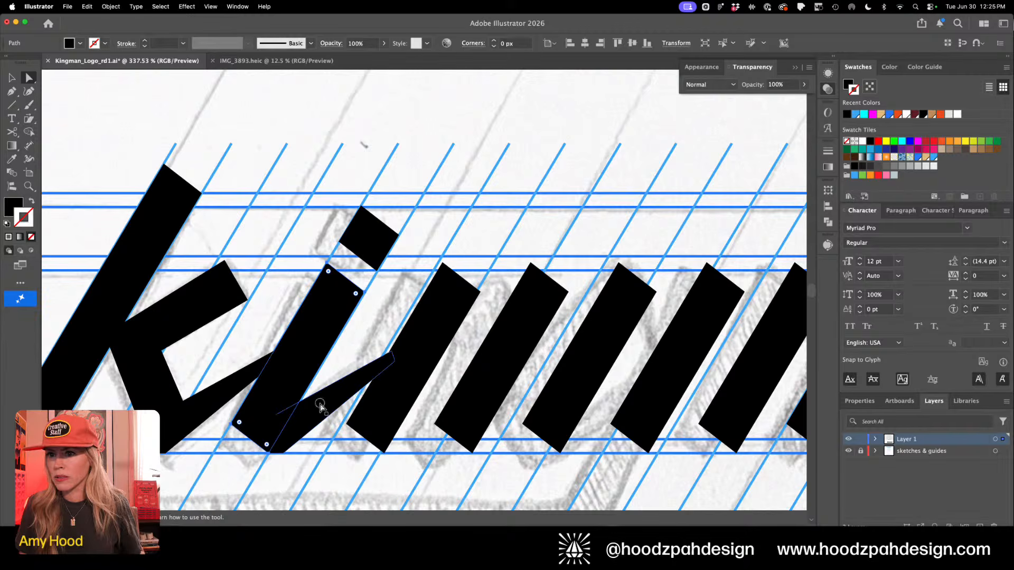
left_click(270, 462)
left_click(280, 447)
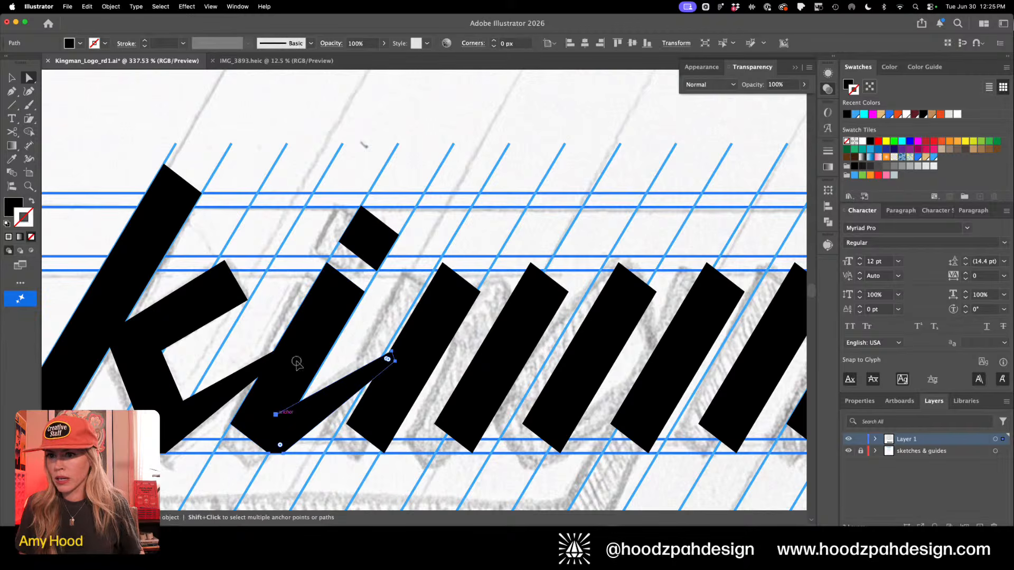
left_click(270, 454)
left_click(293, 427, "shift")
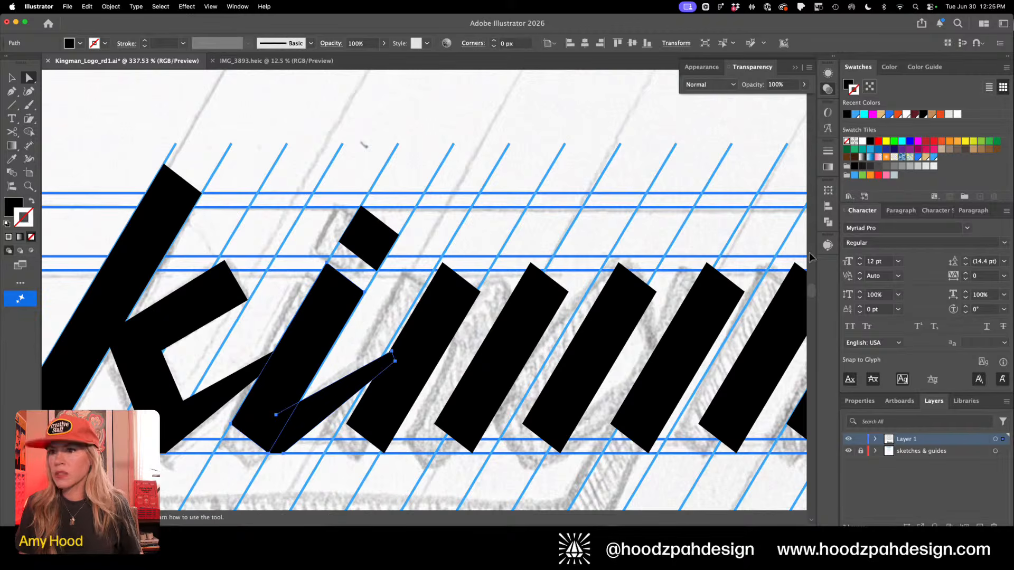
left_click(829, 222)
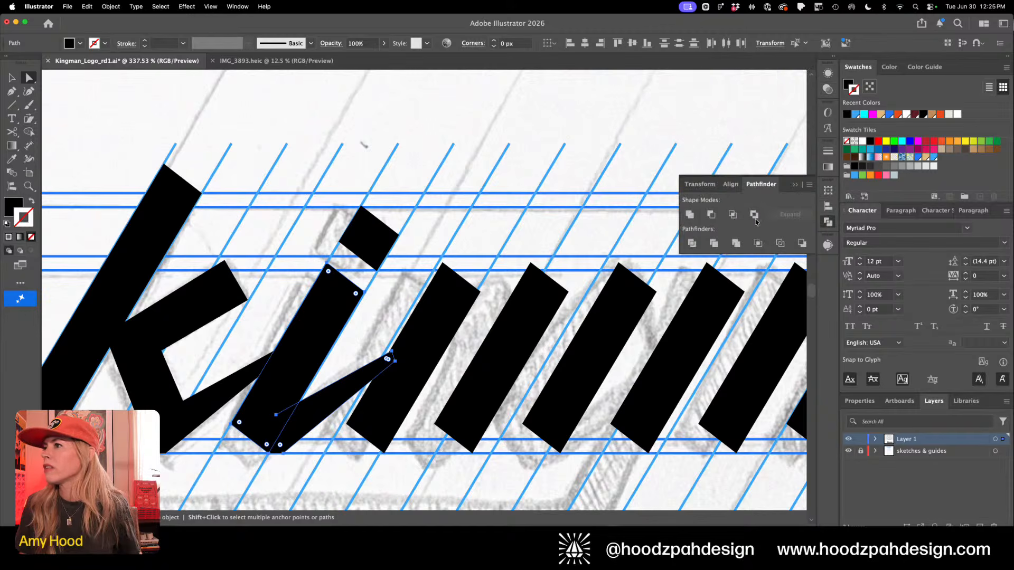
left_click(690, 214)
Extend the i's two inner-corner anchors inward along the stem edge and the connecting stroke's edge, and join them with the Pen tool
left_click(299, 402)
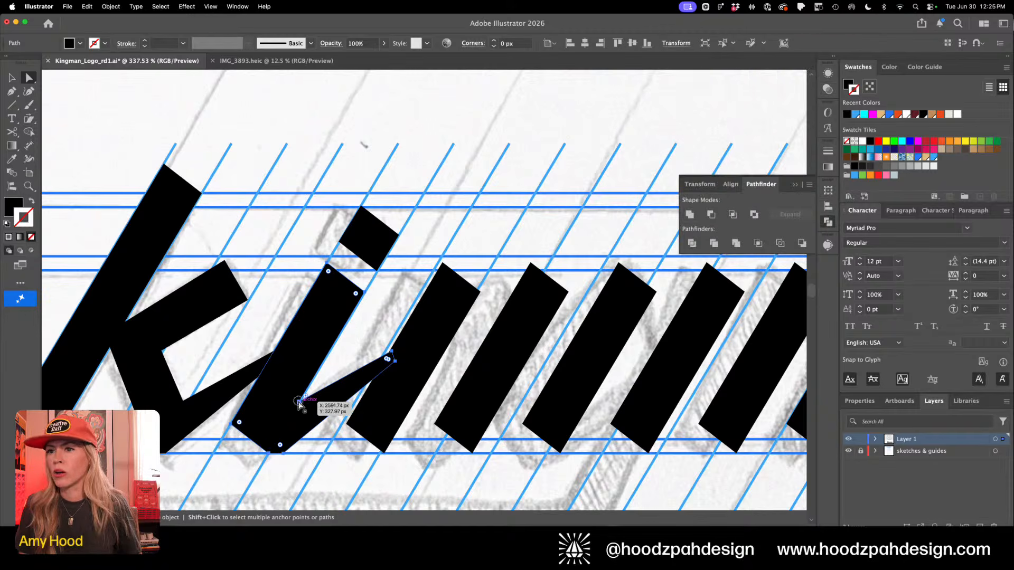
key("super+space")
left_click_drag(260, 418, 457, 431)
left_click_drag(438, 345, 407, 402)
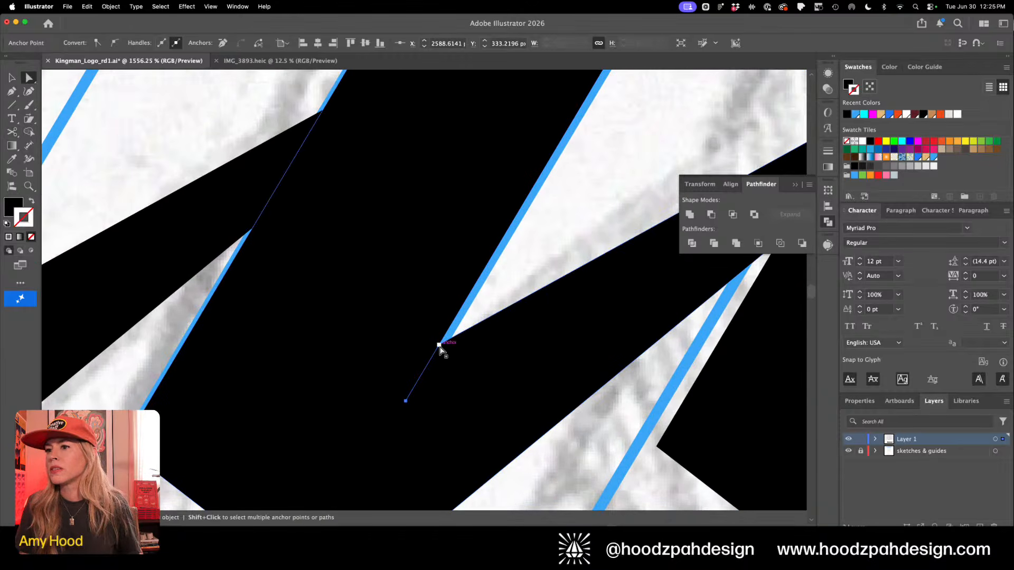
left_click_drag(440, 346, 360, 387)
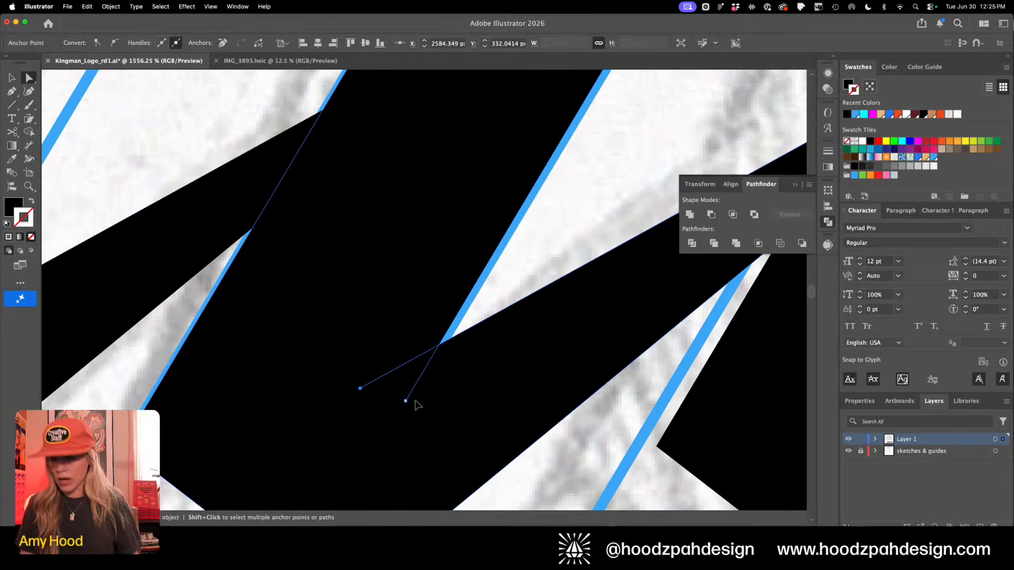
key("p")
left_click(360, 389)
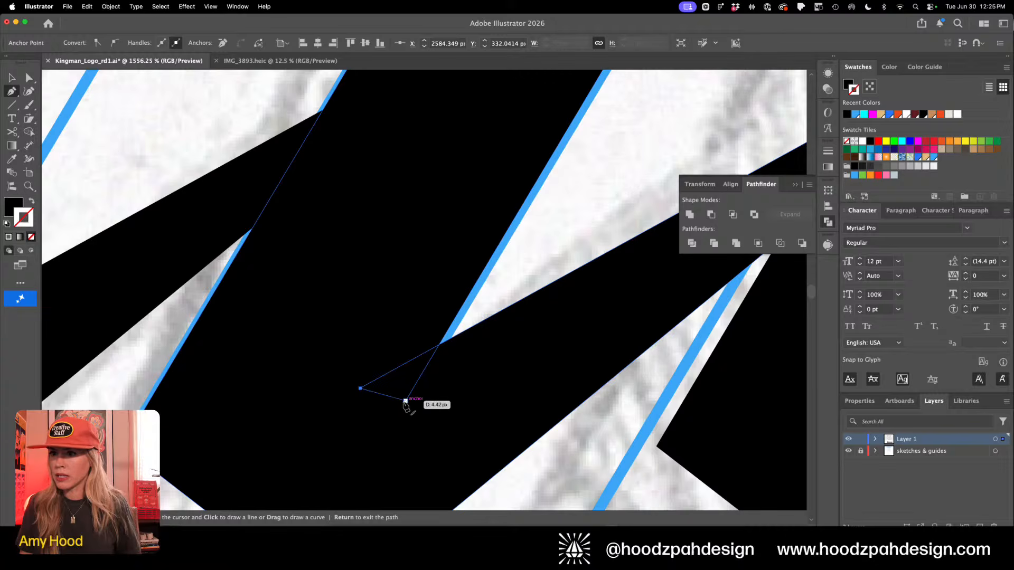
left_click(405, 401)
key("a")
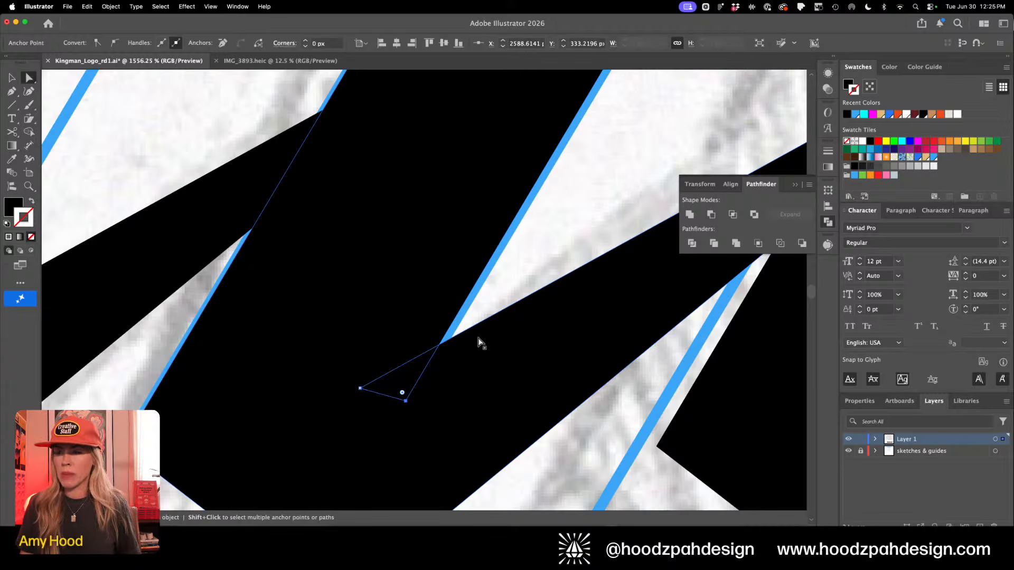
Widen the i by nudging its right-side stem and connecting-stroke anchors 1 px to the right, then deselect
key("super+minus")
key("super+minus")
key("super+minus")
key("super+minus")
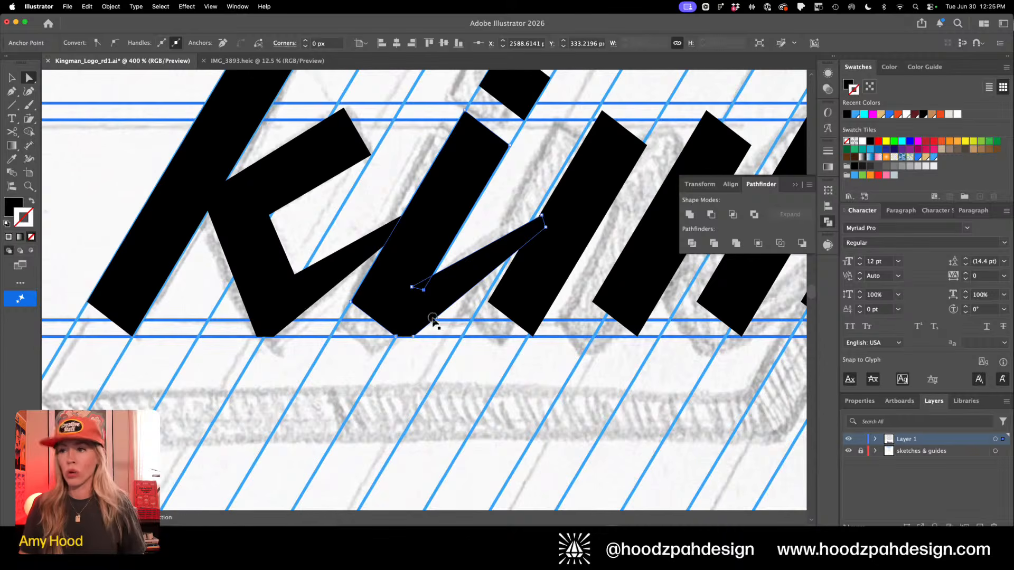
left_click_drag(444, 272, 414, 296)
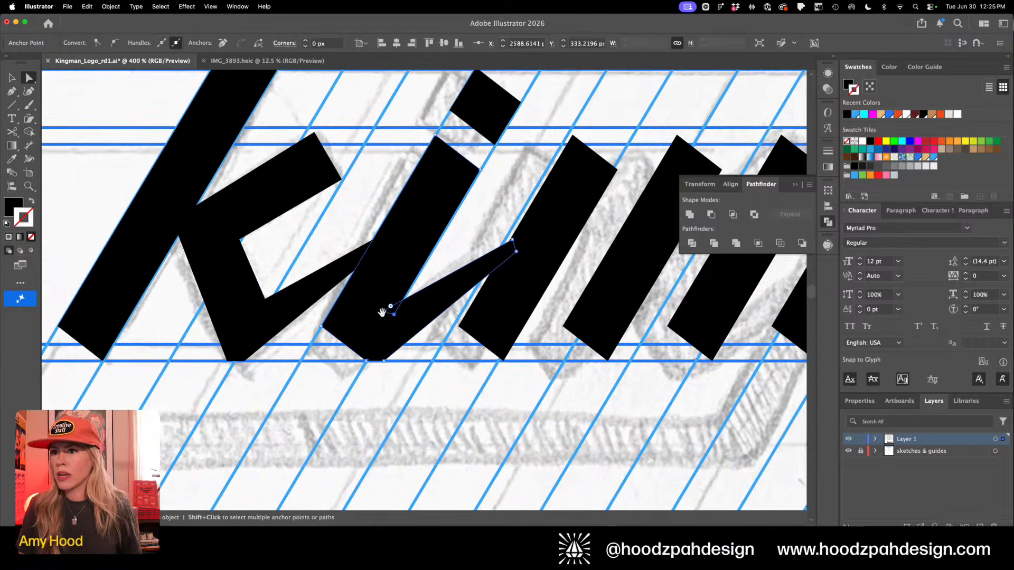
left_click(514, 252, "shift")
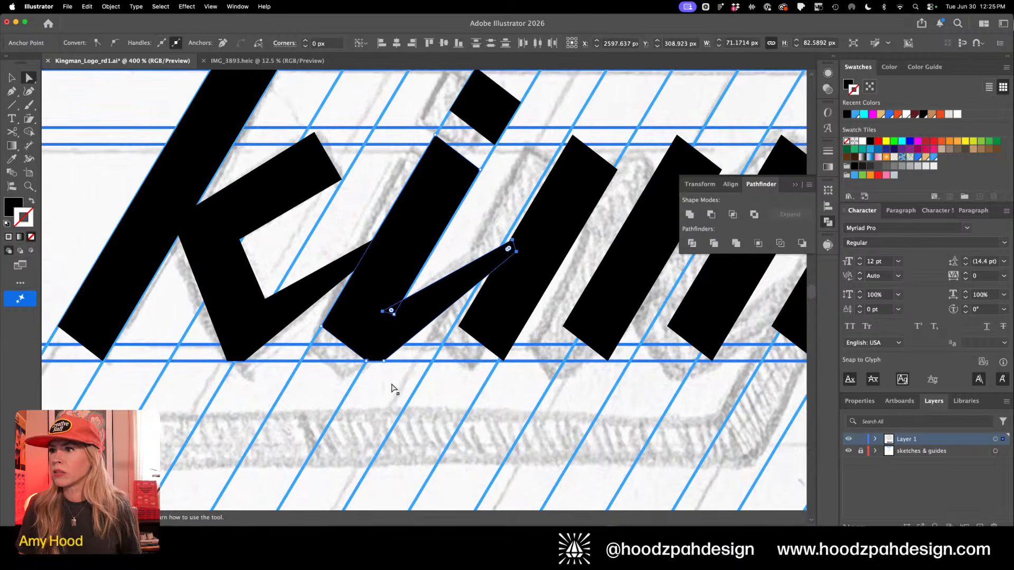
left_click_drag(361, 361, 362, 362)
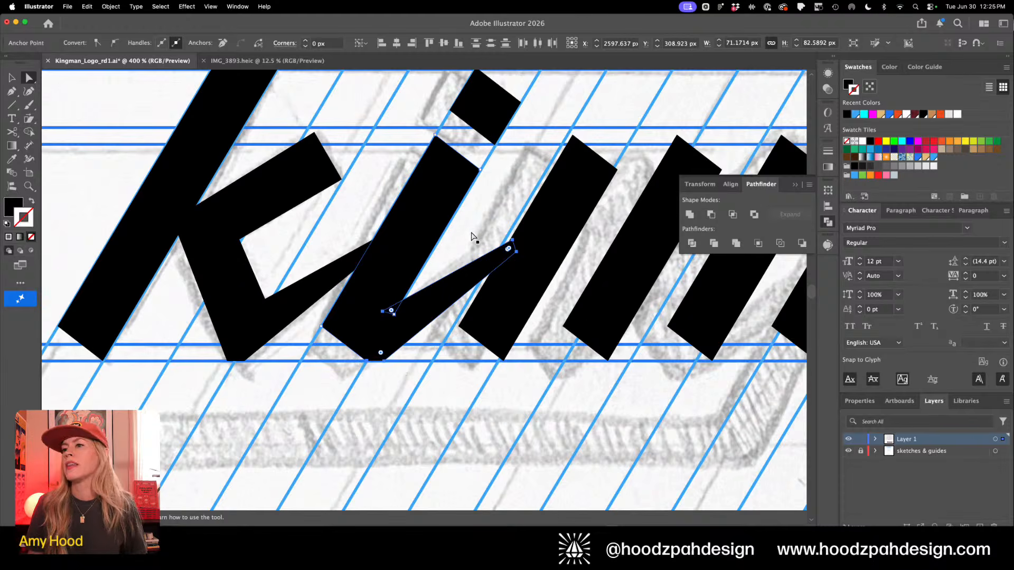
key("shift+Right")
key("shift+Left")
key("Right")
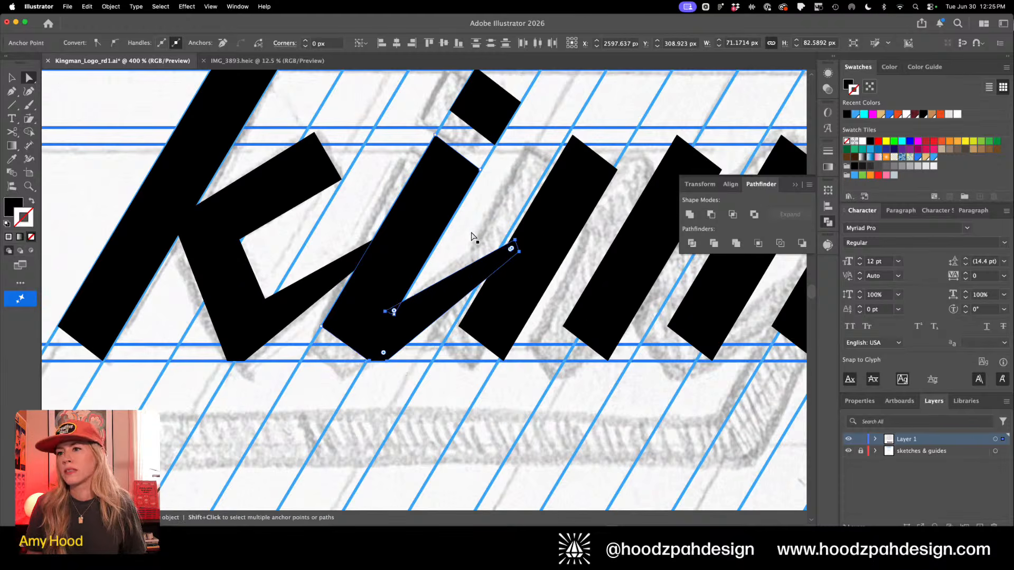
key("Right")
key("Left")
key("Left")
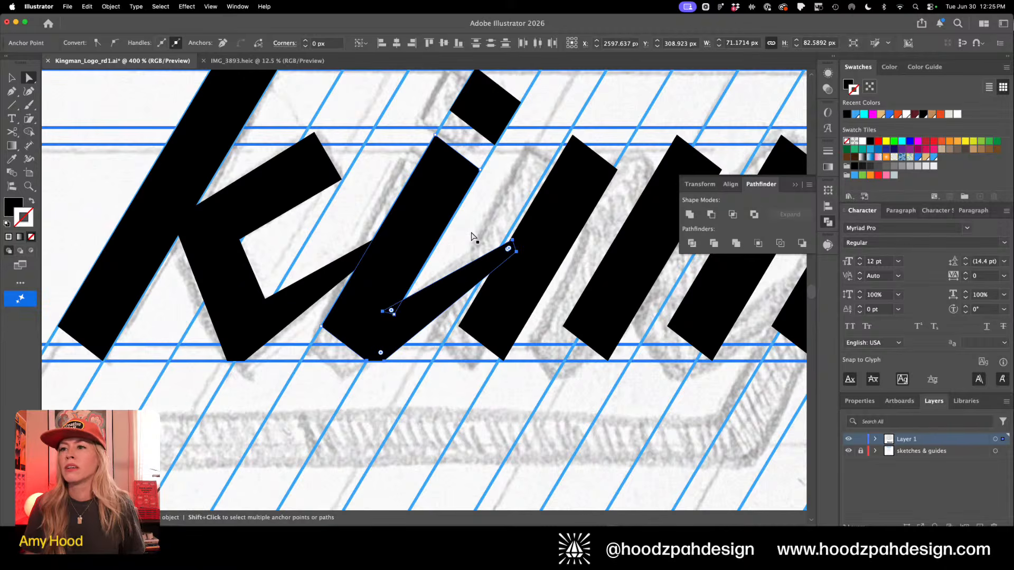
key("super+z")
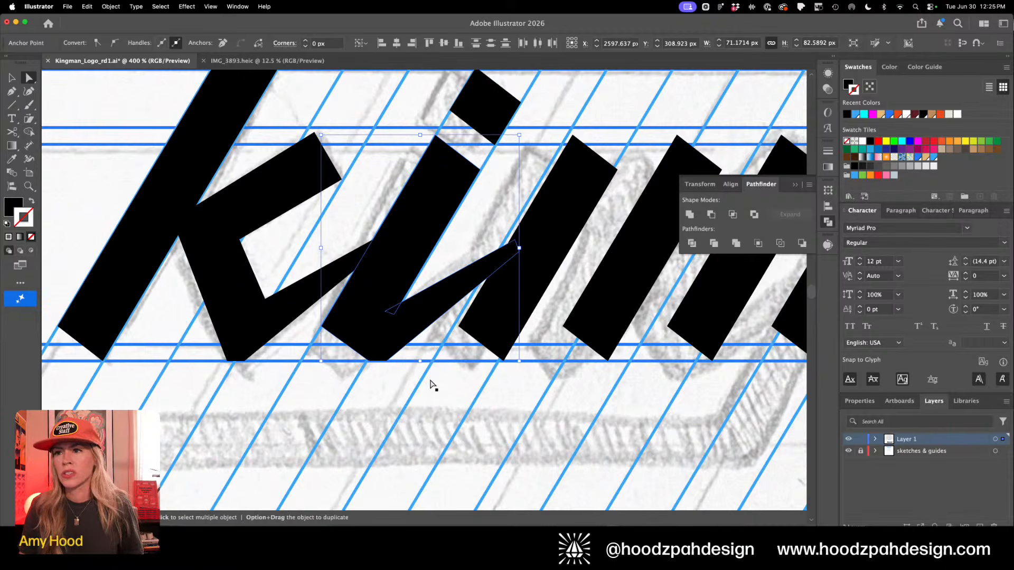
key("super+z")
key("super+shift+z")
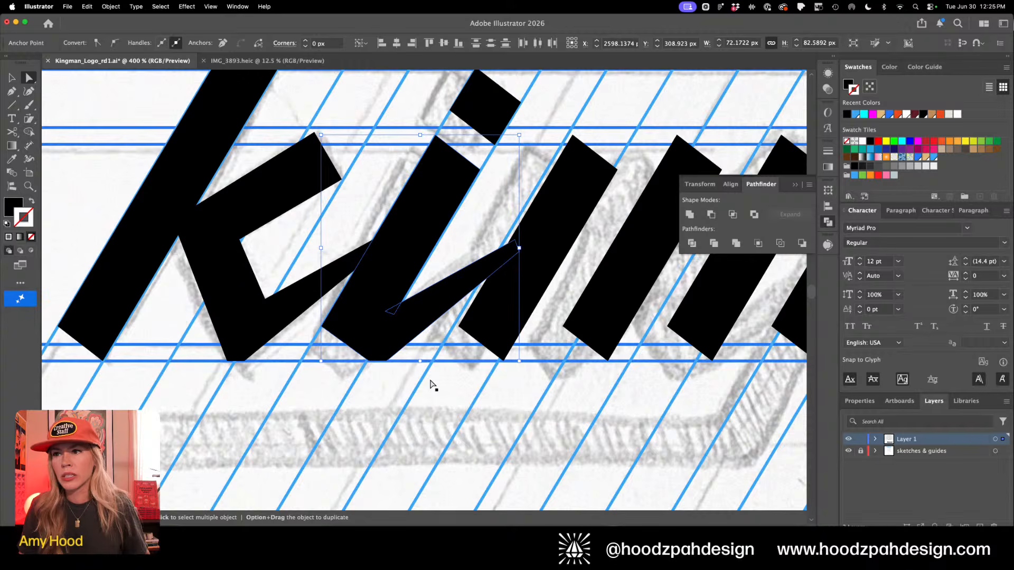
left_click(421, 394)
left_click_drag(415, 385, 319, 432)
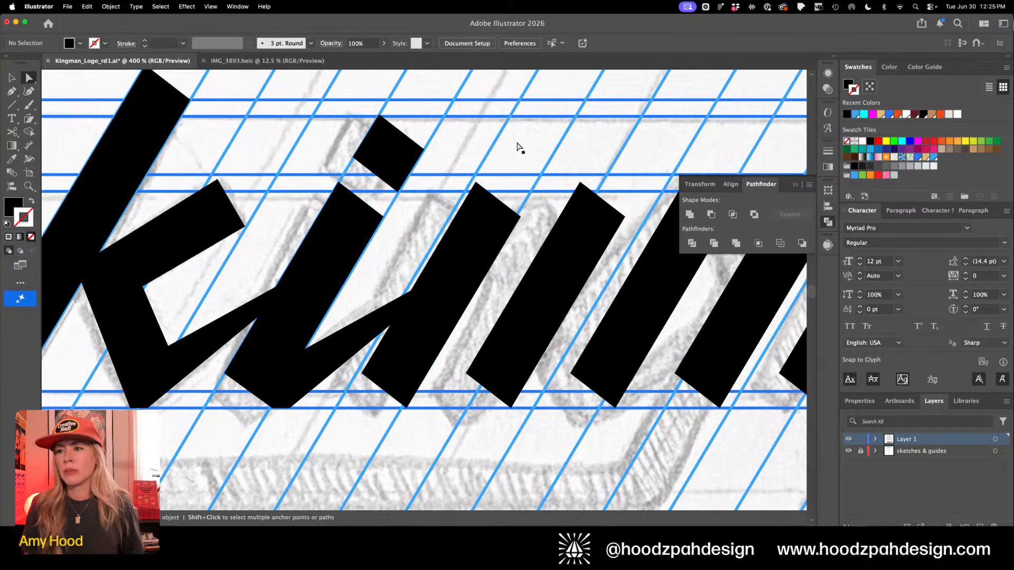
Move the k, the i with its dot and the n's first stem left together, widening the gap before the remaining stems, then deselect
key("super+minus")
key("v")
left_click_drag(520, 147, 427, 284)
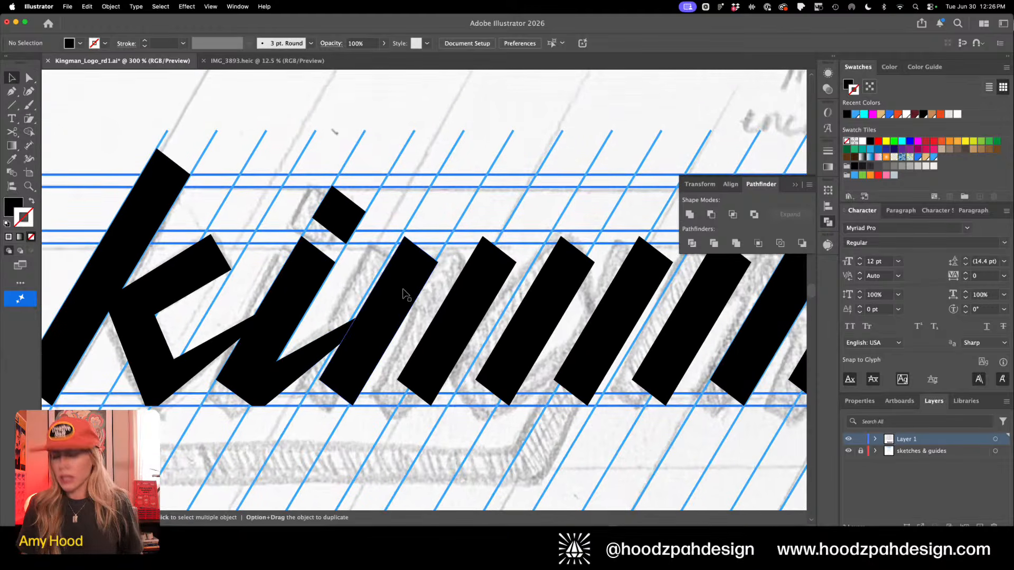
key("p")
key("super+minus")
key("super+minus")
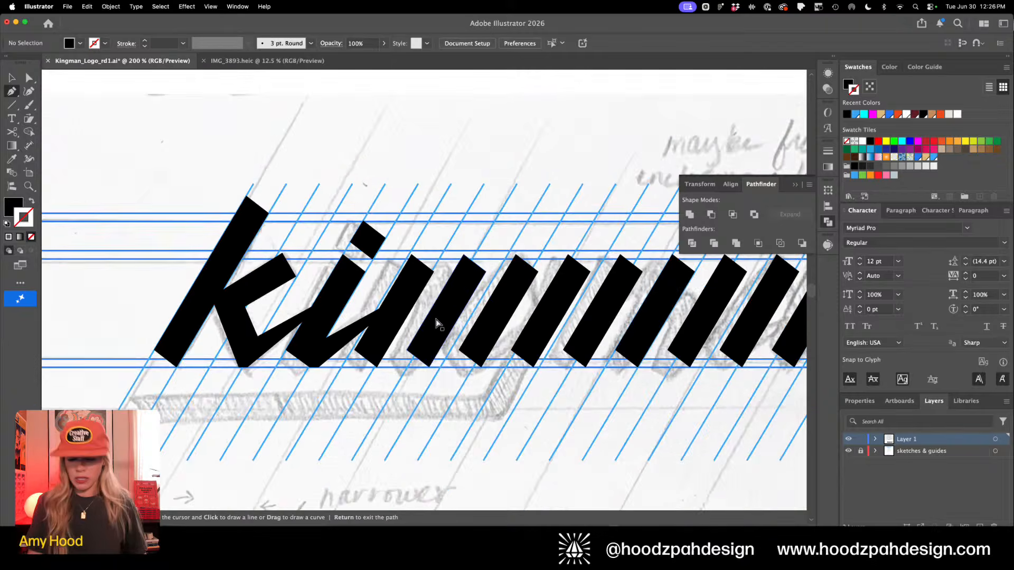
key("v")
left_click_drag(309, 258, 394, 357)
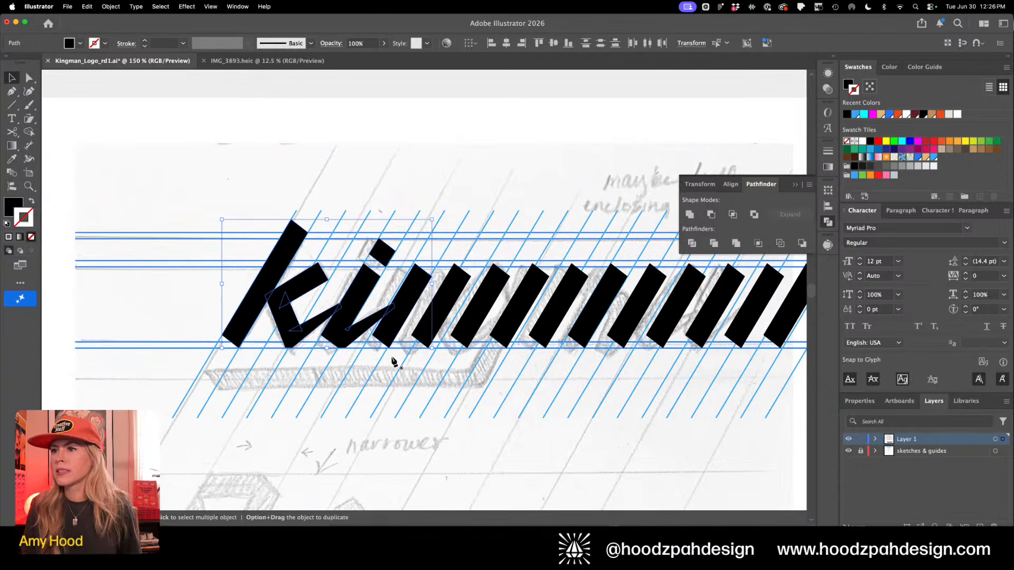
key("shift+Left")
key("shift+Left")
key("Right")
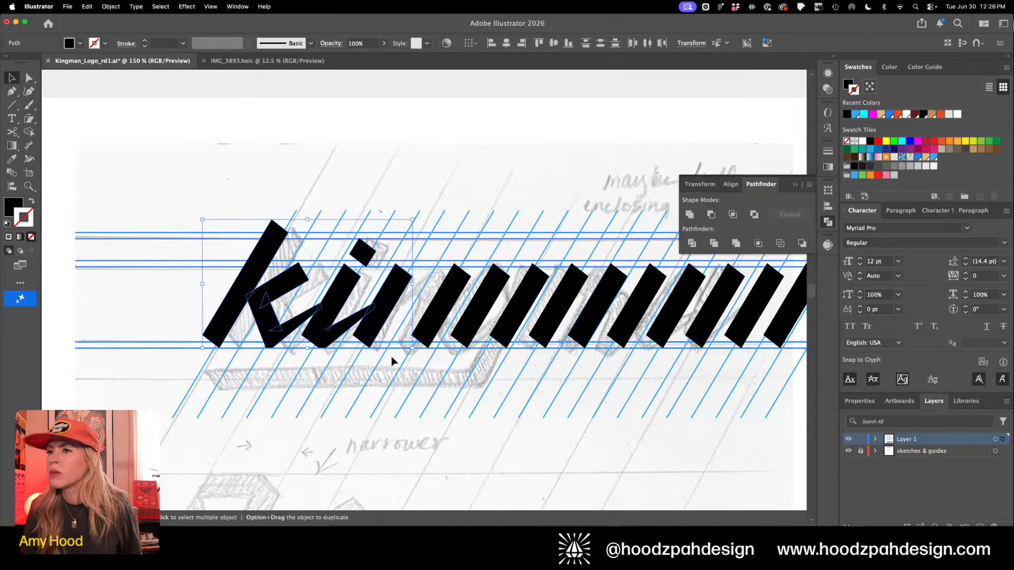
key("super+equal")
key("super+equal")
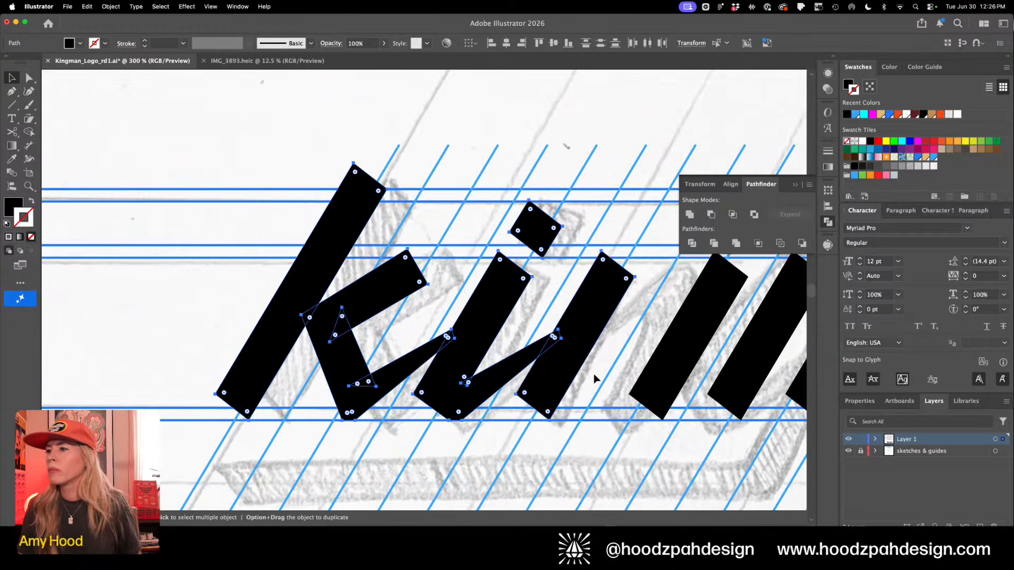
key("a")
left_click_drag(652, 326, 508, 364)
key("super+shift+a")
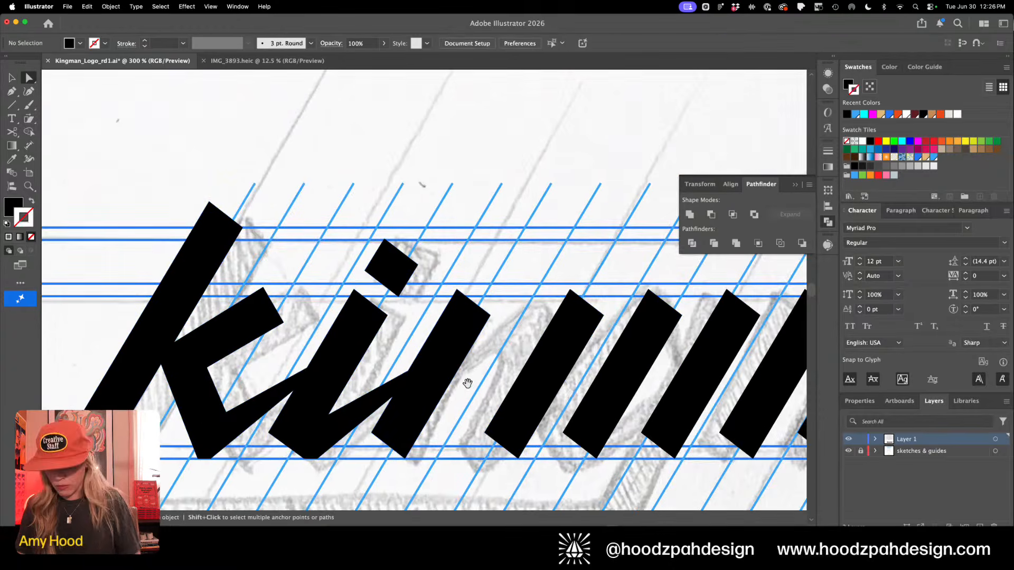
Draw the n's diagonal connecting stroke with the Pen tool from the base of its first stem to the top of its second, then deselect
key("p")
left_click(410, 423)
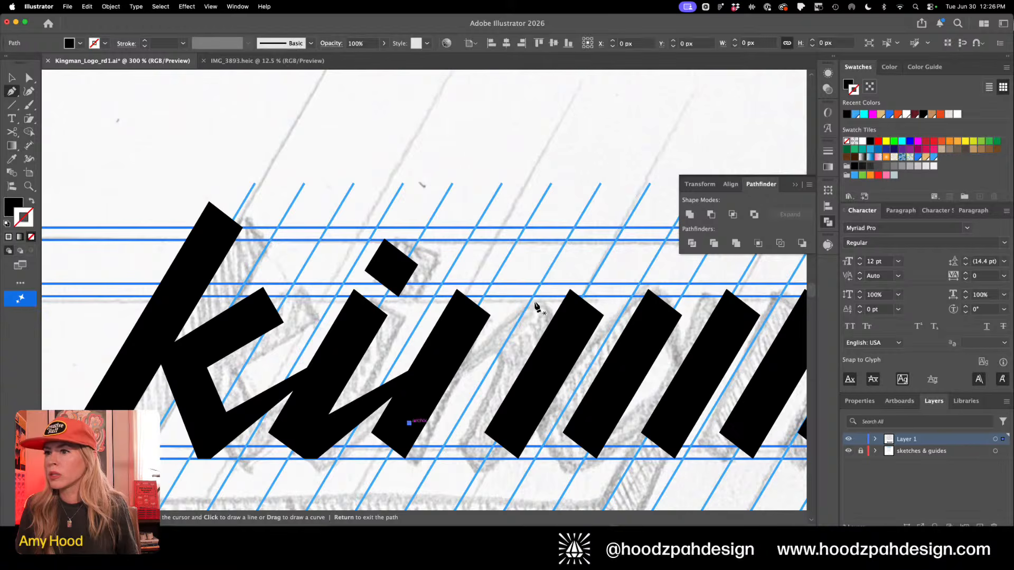
left_click(570, 289)
left_click(569, 328)
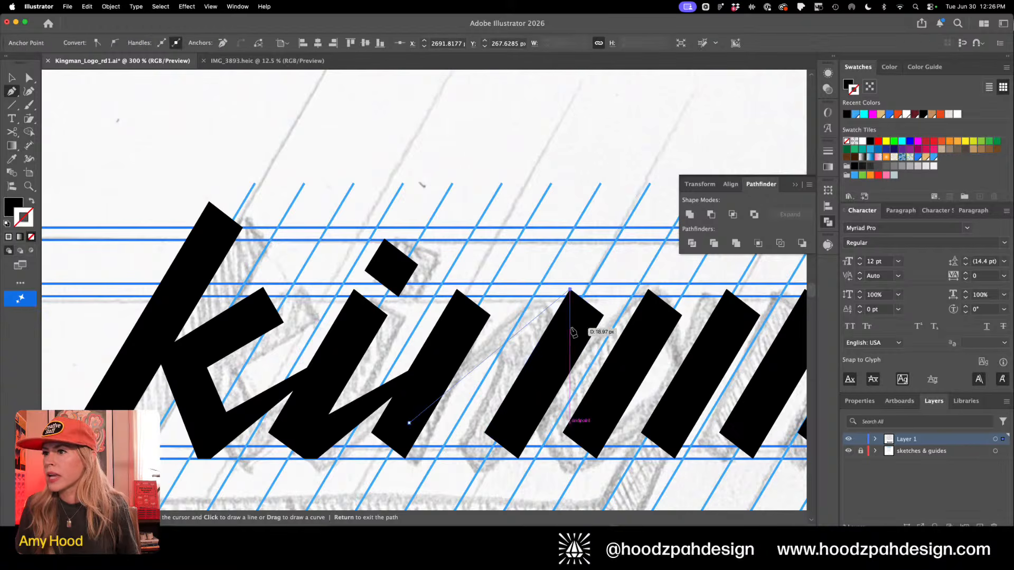
left_click(406, 462)
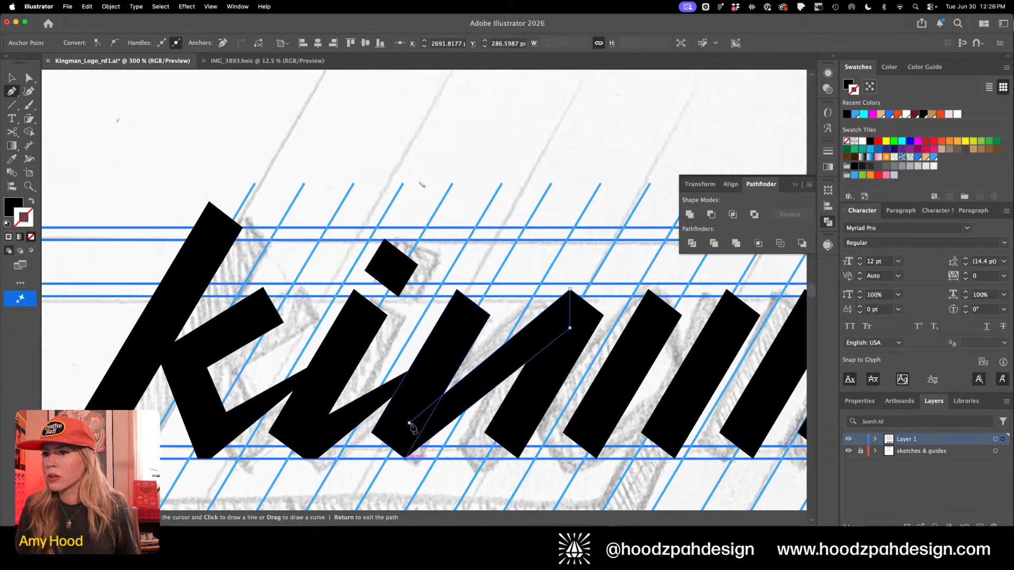
left_click(409, 422)
key("a")
key("super+shift+a")
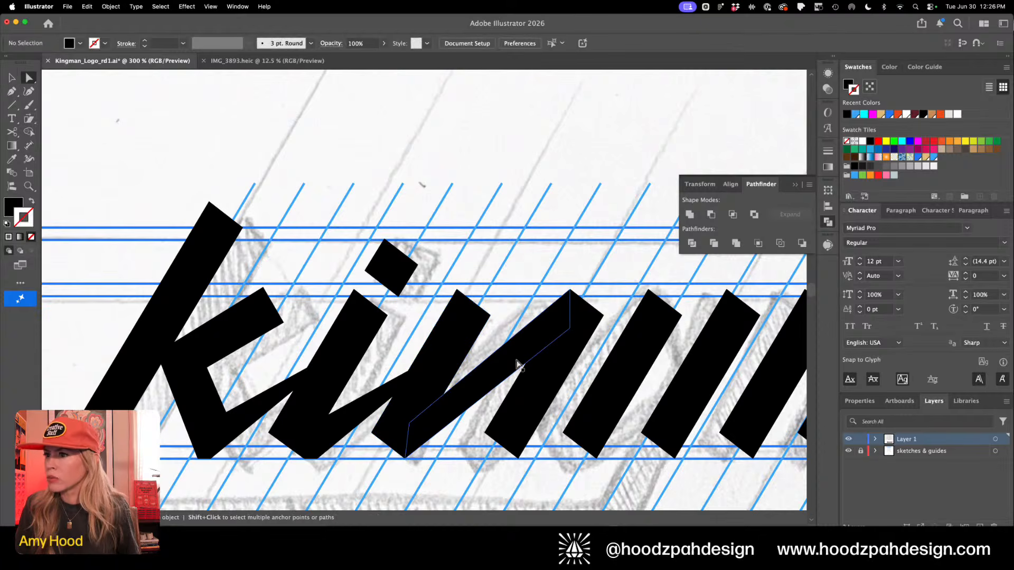
Thin the n's diagonal connecting stroke by moving its lower-edge end anchor up and its inner anchor at the first stem's base down
left_click(563, 338)
left_click_drag(569, 331, 569, 315)
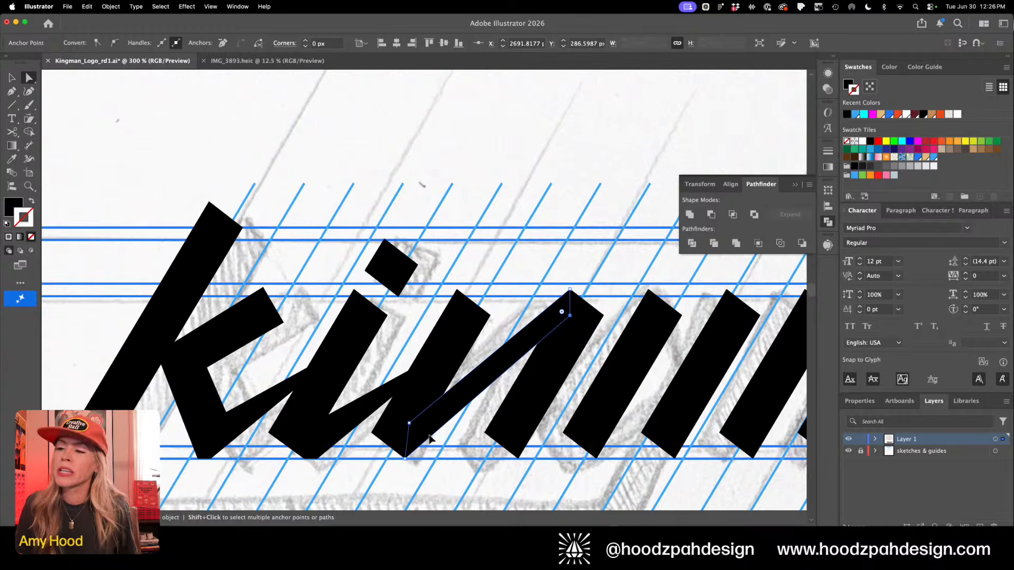
left_click_drag(409, 424, 407, 433)
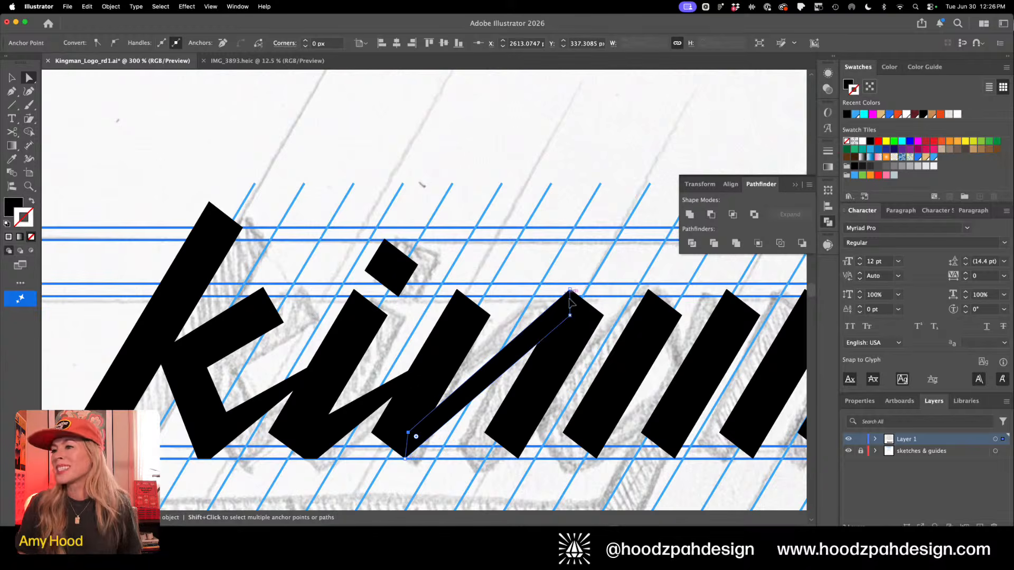
Flatten the n's shoulder by shifting the diagonal's top anchor left and joining its end edge to the second stem's top corner, then deselect
left_click_drag(569, 287, 557, 289)
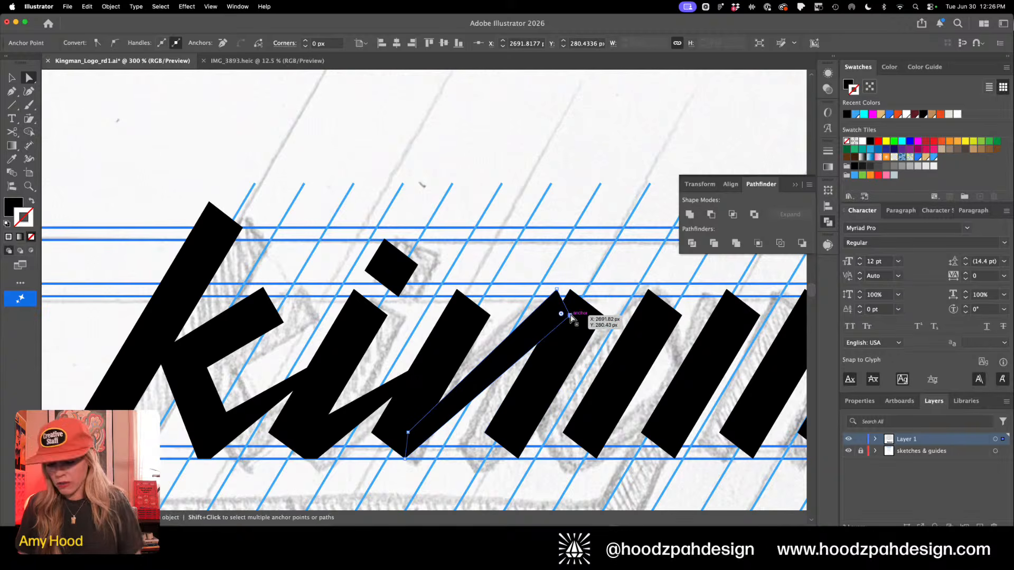
left_click(569, 313)
key("a")
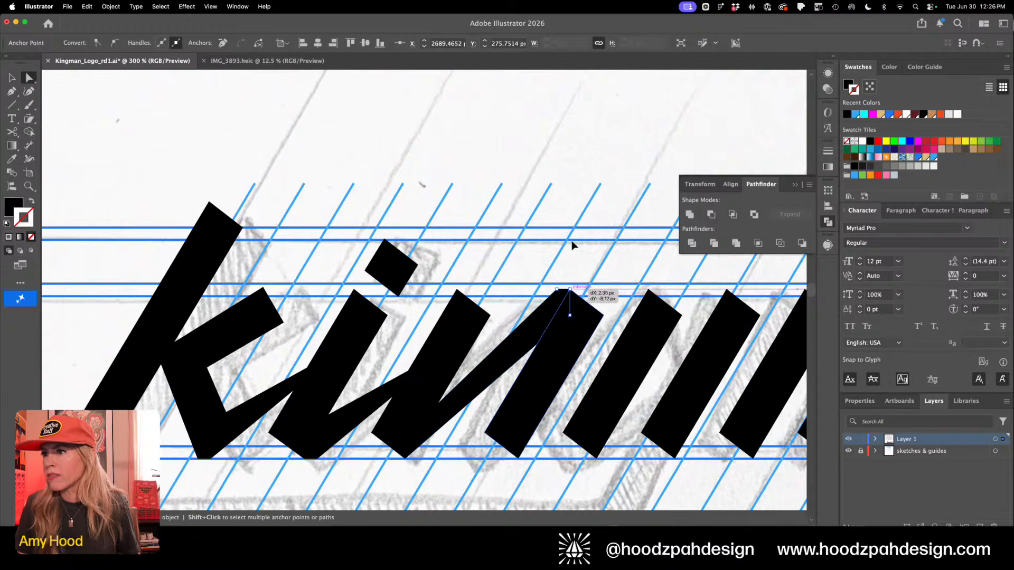
left_click(571, 237)
Examine the n's shoulder up close and against the rest of the lettering
key("super+minus")
key("super+minus")
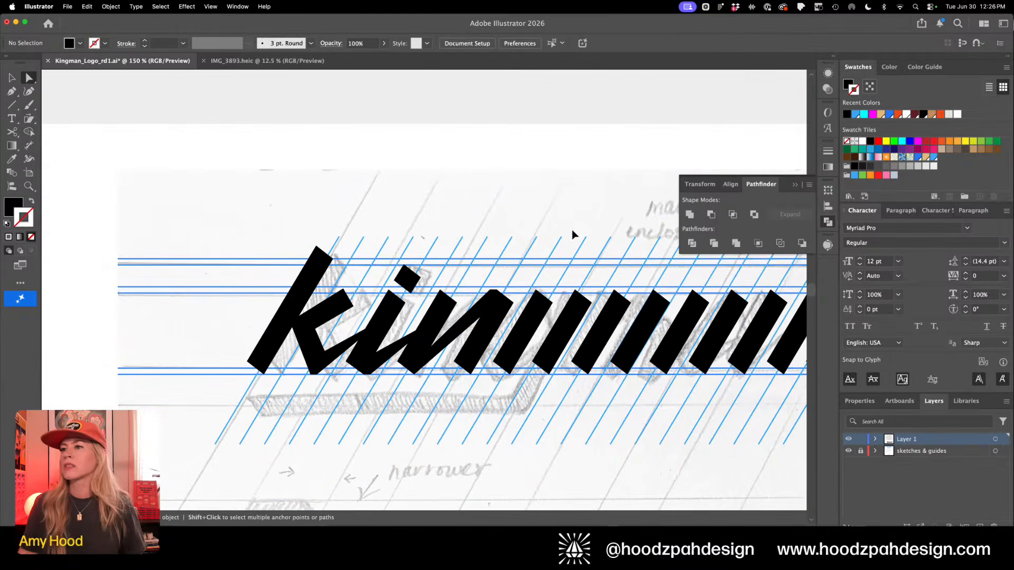
key("z")
left_click_drag(478, 316, 599, 357)
key("a")
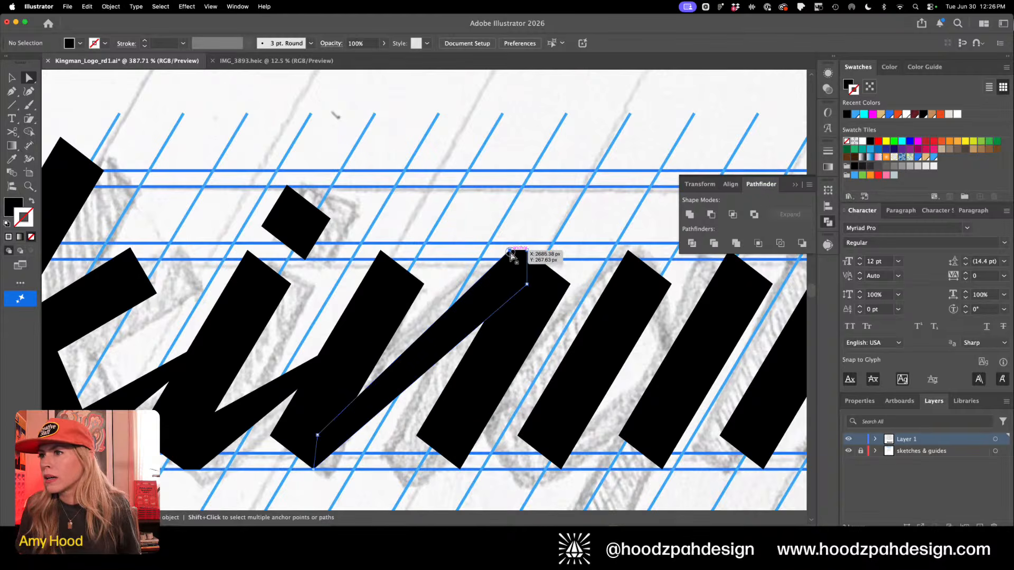
key("super+minus")
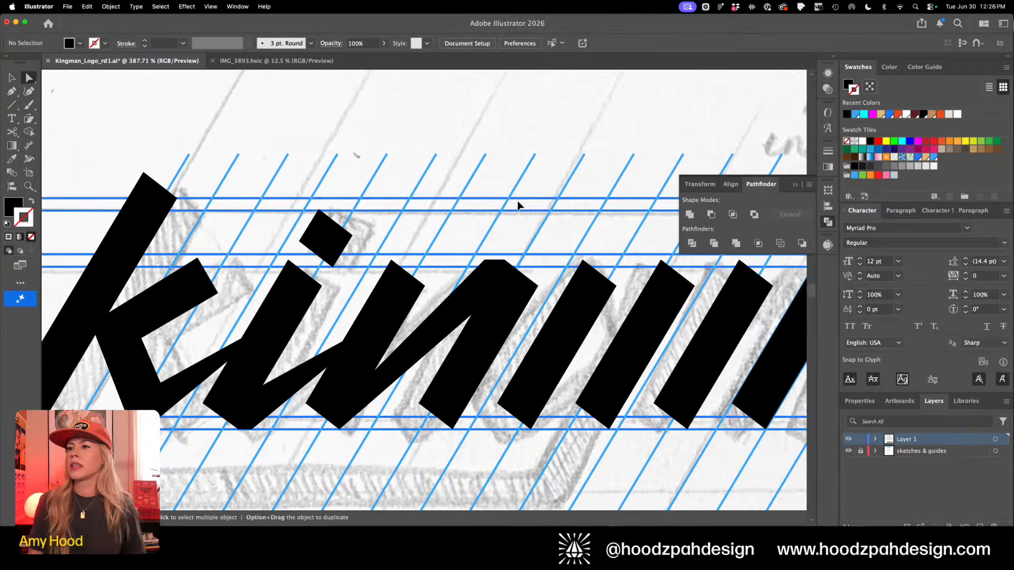
key("super+minus")
key("super+minus")
key("super+equal")
key("super+equal")
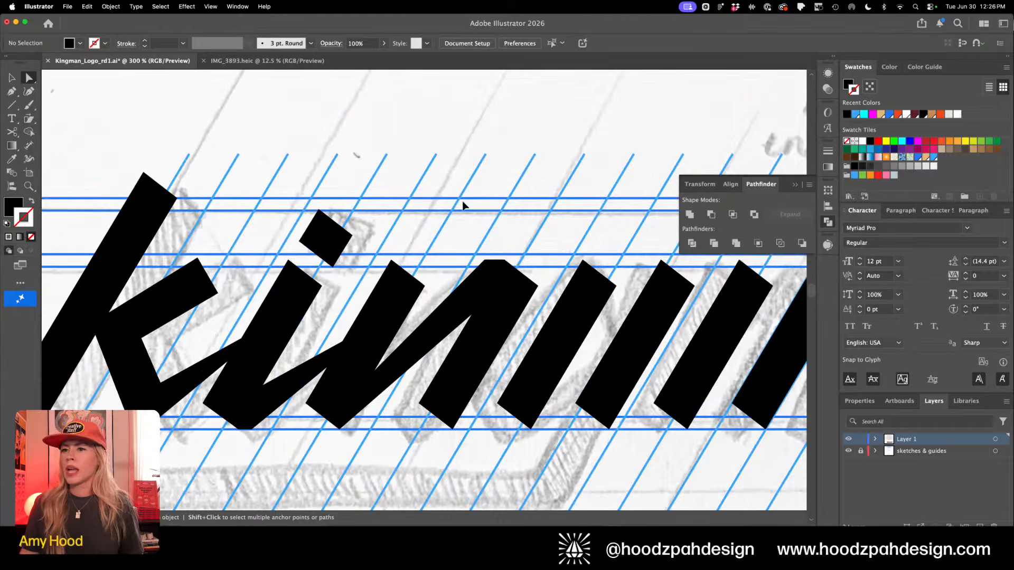
Nudge the upper end anchors of the k's and i's connecting strokes up and to the right into the neighbouring stems, then deselect
left_click(231, 353)
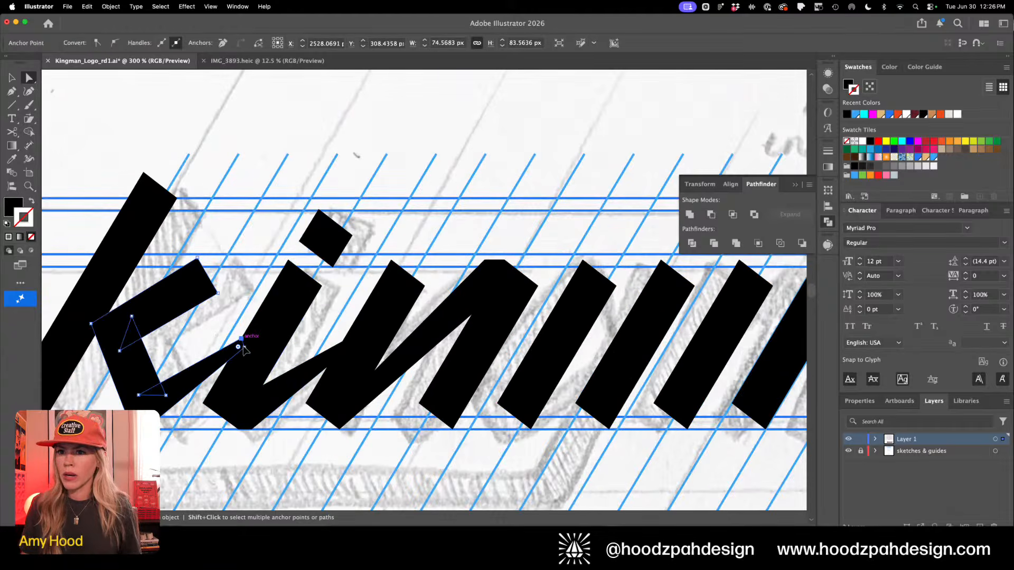
left_click(342, 346, "shift")
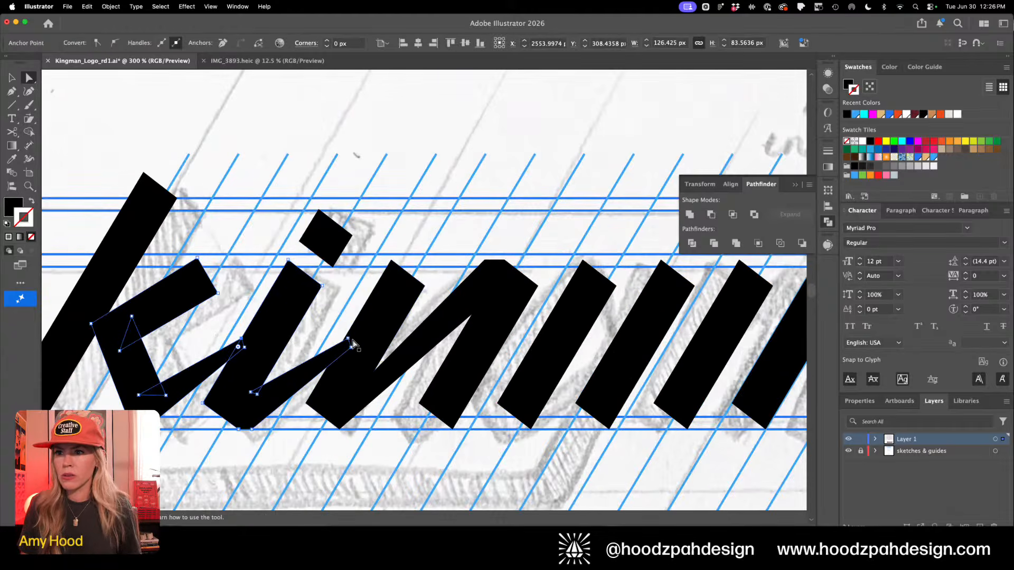
left_click(356, 325, "shift")
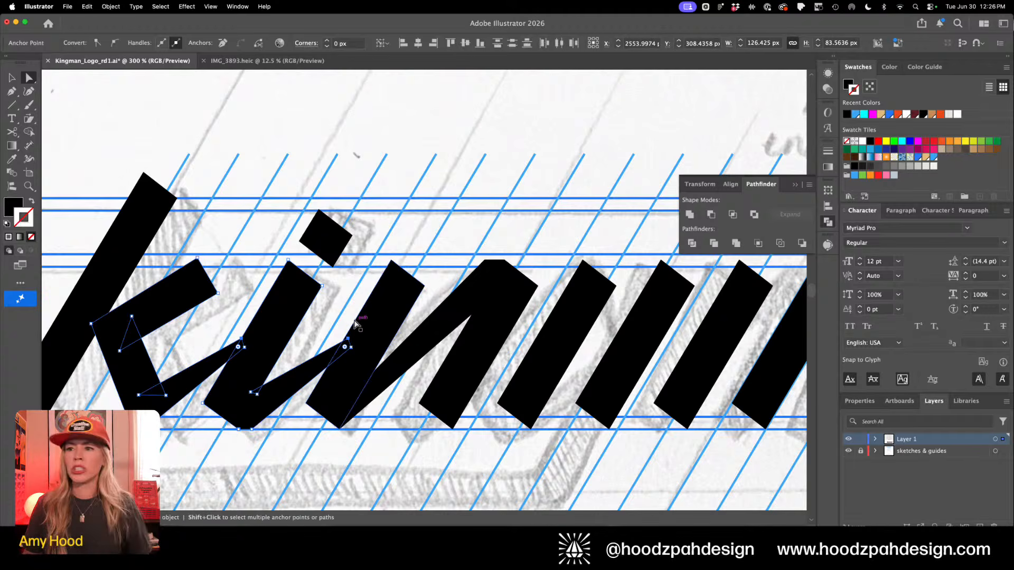
key("Up")
key("Right")
key("Up")
key("Up")
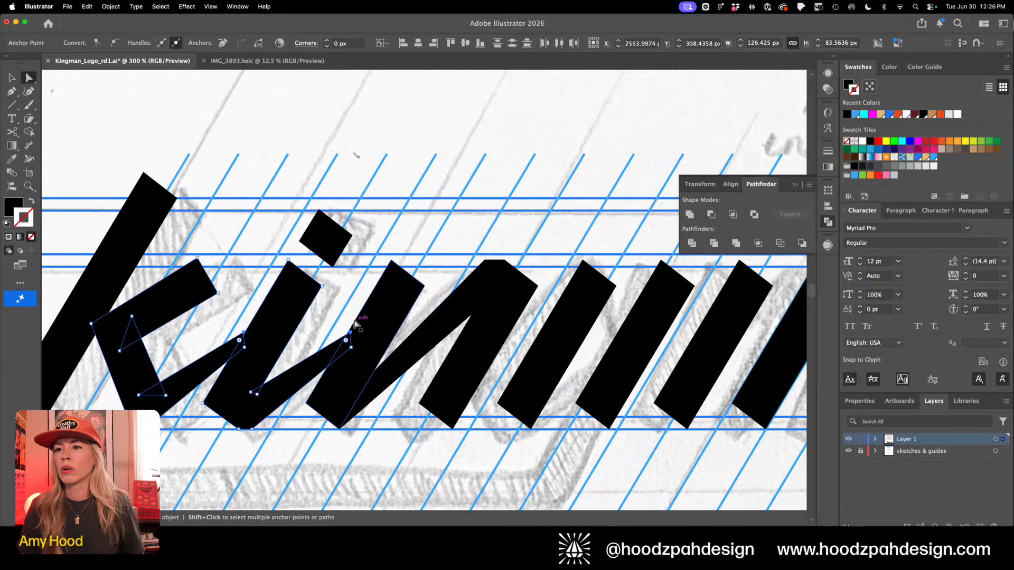
key("Right")
left_click(449, 222)
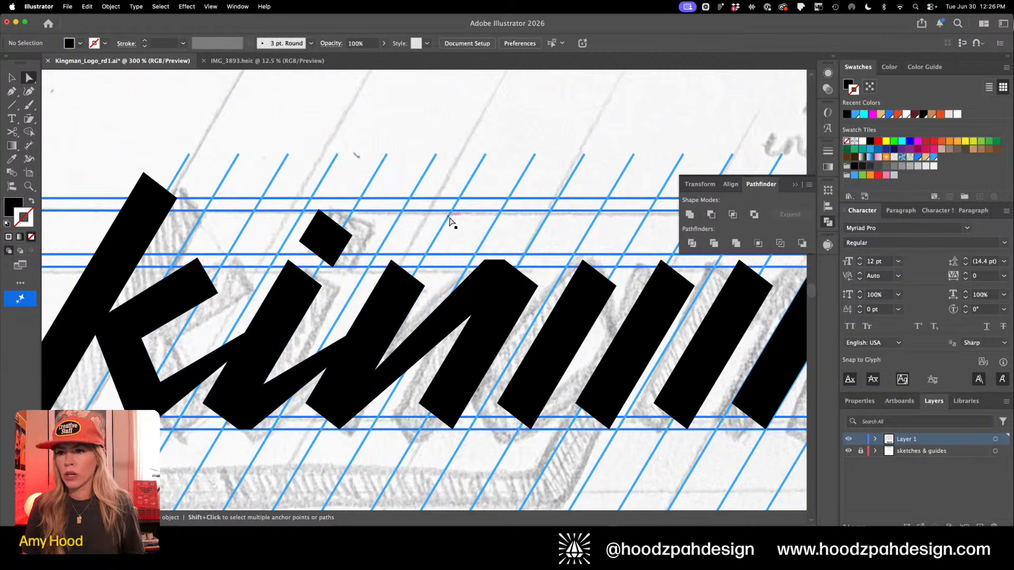
Examine the whole word's spacing and the joins between the k, i and n at several zoom levels
key("super+minus")
key("super+minus")
key("super+minus")
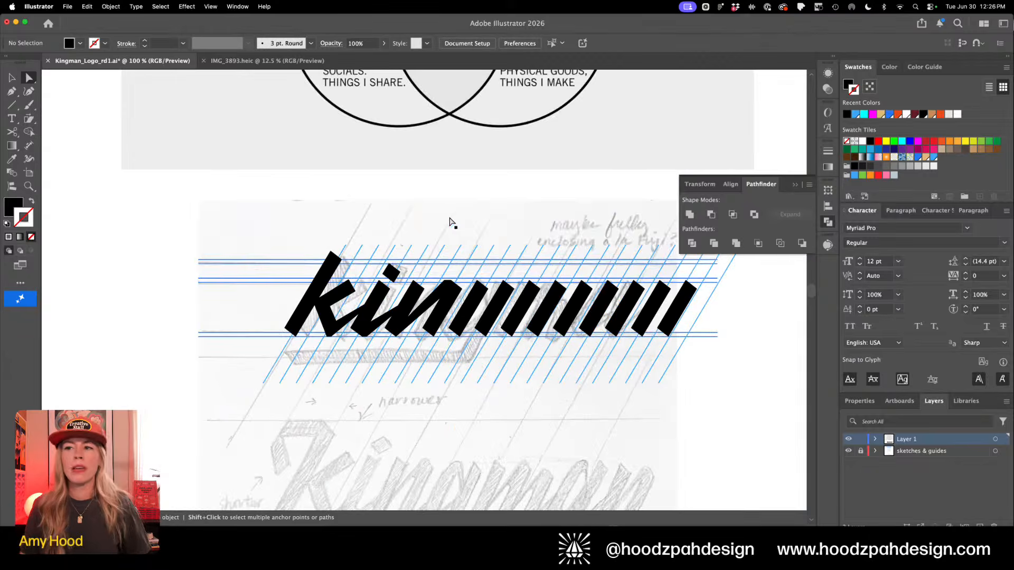
key("v")
scroll(367, 255, "right", 3)
key("z")
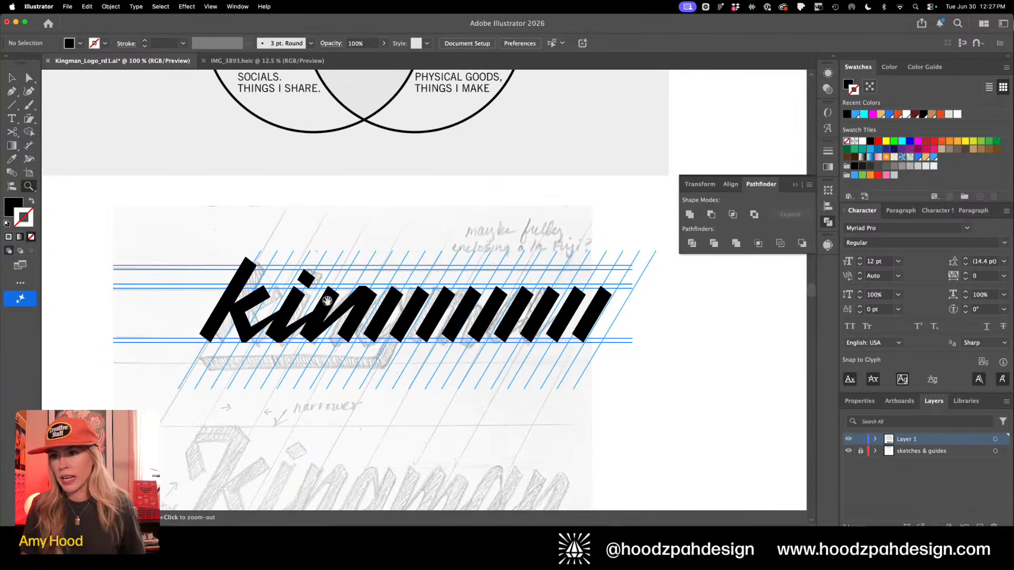
left_click_drag(319, 298, 425, 345)
key("a")
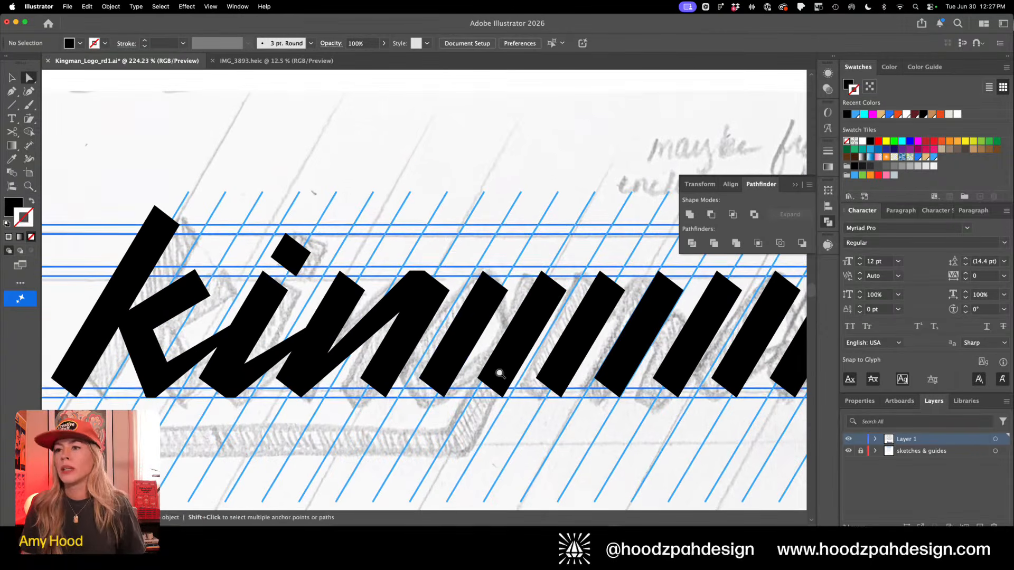
left_click_drag(487, 391, 368, 372)
key("super+minus")
key("super+minus")
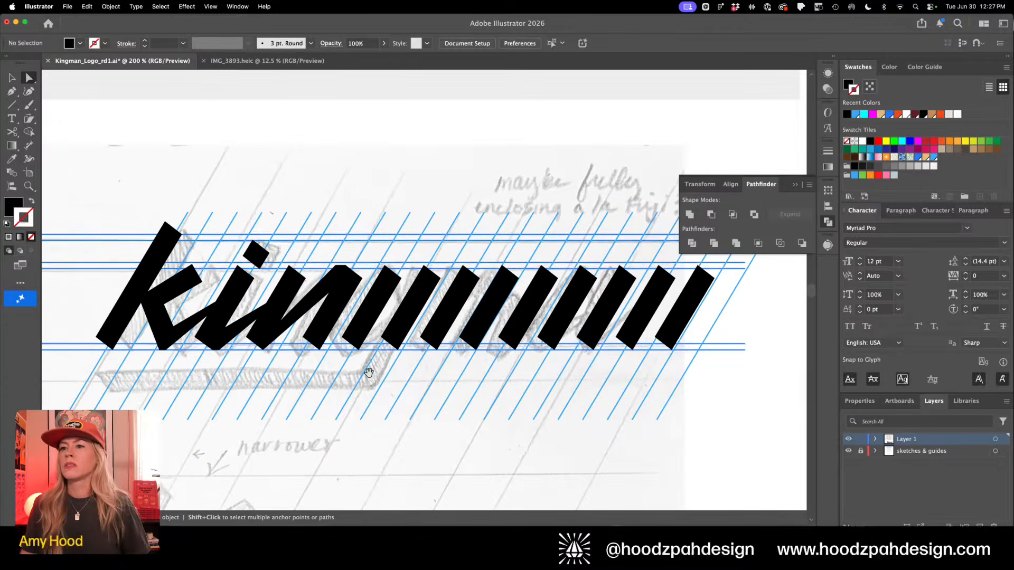
key("v")
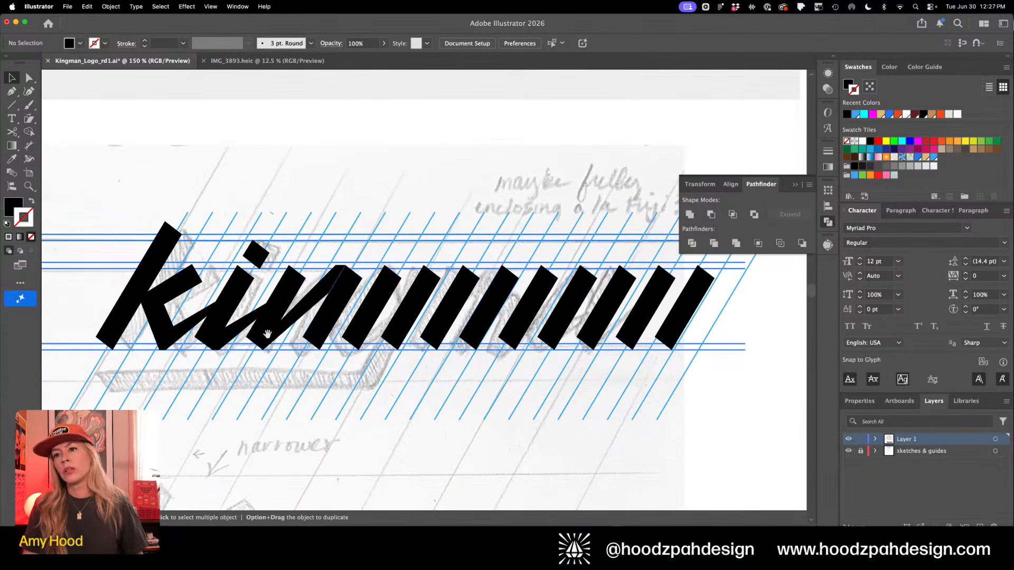
left_click_drag(268, 334, 328, 369)
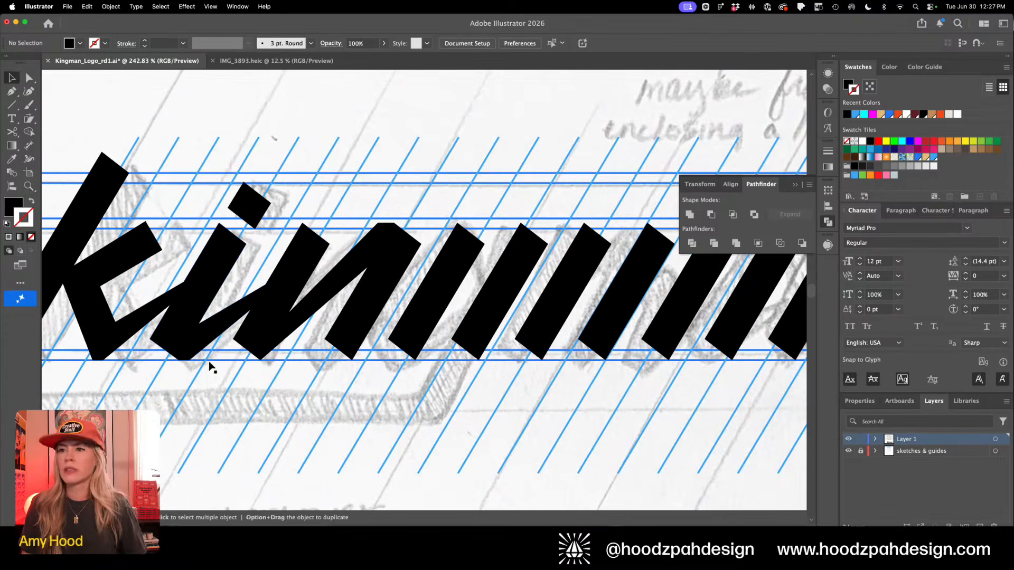
Replace the n's second stem with a duplicate of the i's stem and connecting stroke in the same position, then deselect
mouse_move(334, 331)
left_mouse_down()
mouse_move(374, 333)
mouse_move(350, 331)
left_mouse_up()
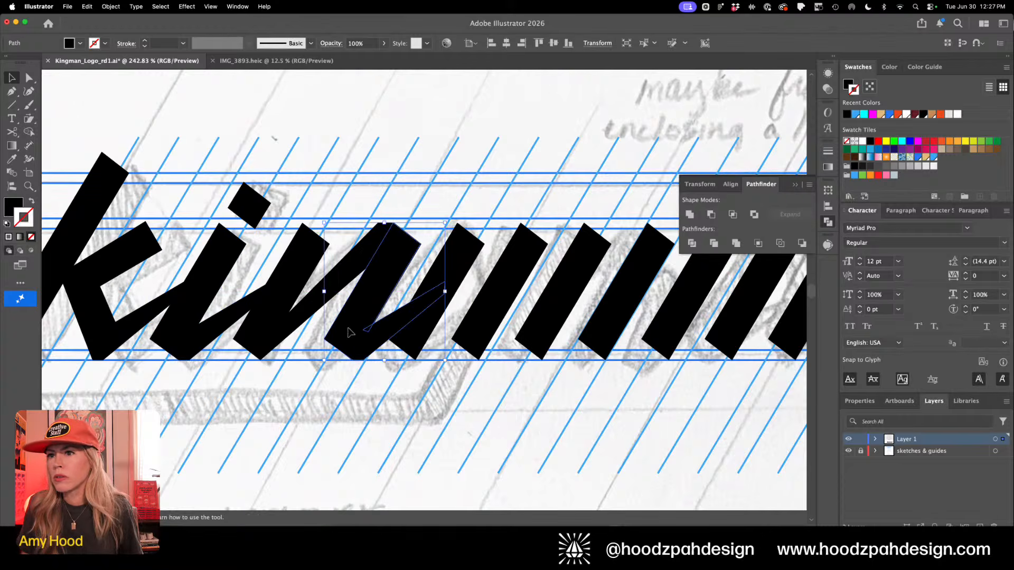
key("super+z")
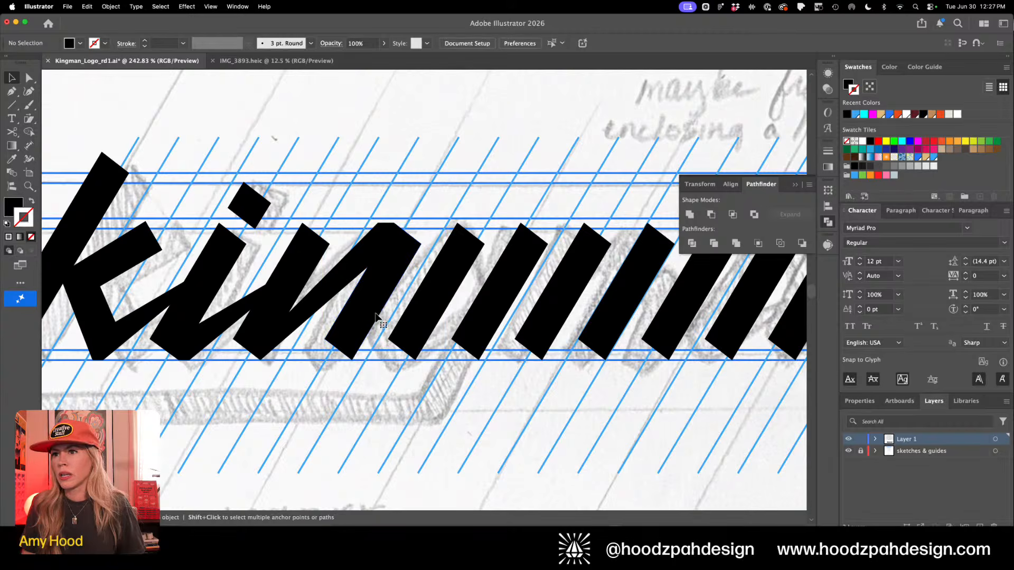
left_click(375, 316)
key("Delete")
key("super+f")
left_click(389, 432)
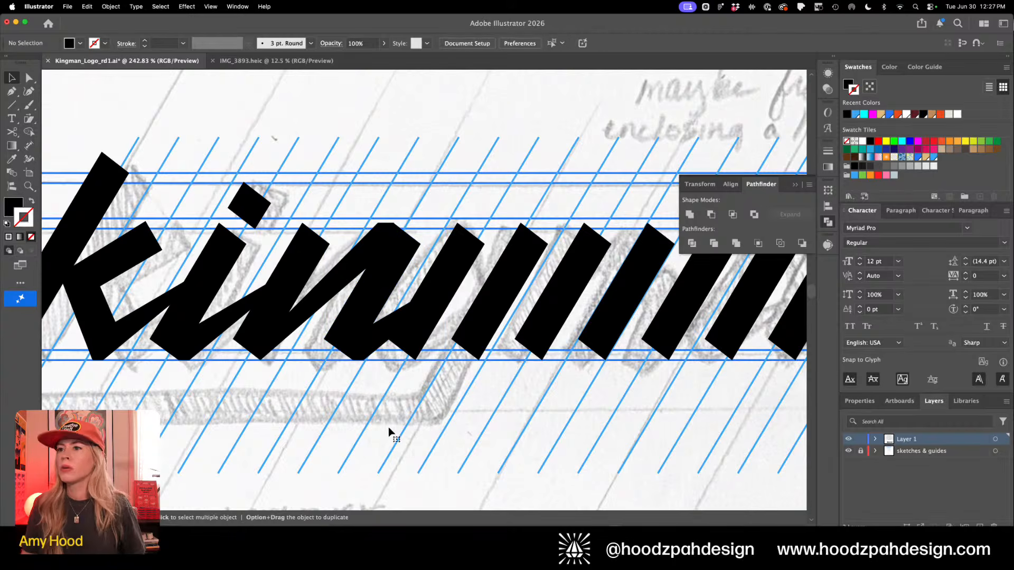
Move the k, the i with its dot and the n left together to widen the gap before the next stem, then deselect
key("super+minus")
key("super+minus")
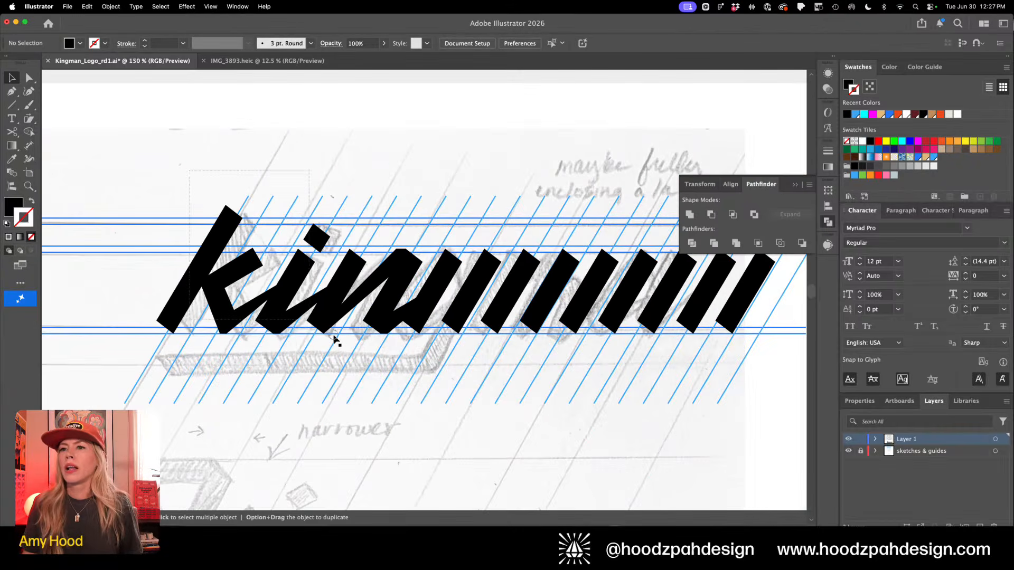
left_click_drag(392, 369, 391, 369)
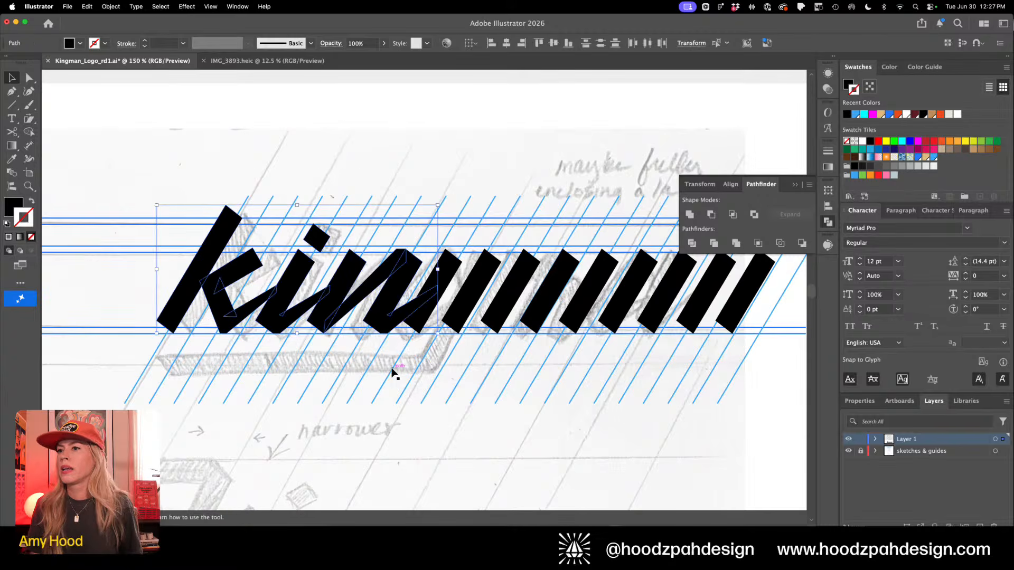
key("shift+Left")
key("Left")
key("Left")
key("Right")
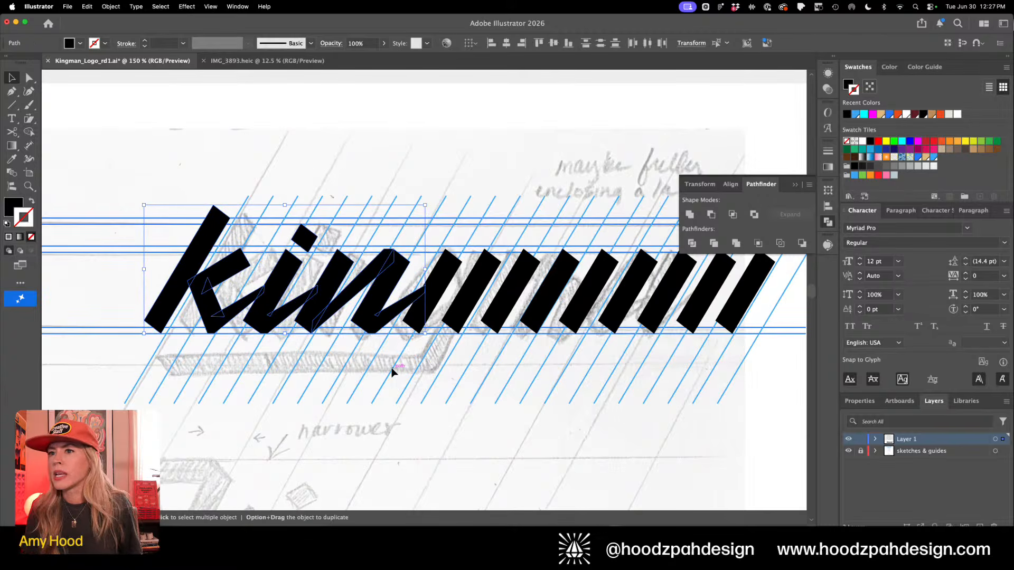
left_click(518, 389)
Add an anchor point near the top of each long edge of the first stem after the n
key("super+plus")
key("super+plus")
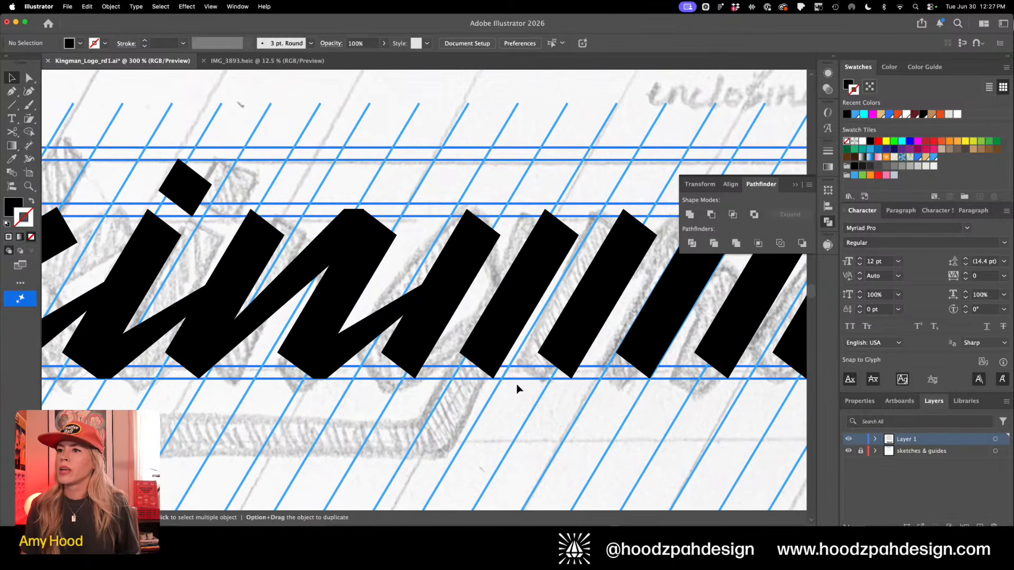
key("a")
left_click(471, 225)
key("z")
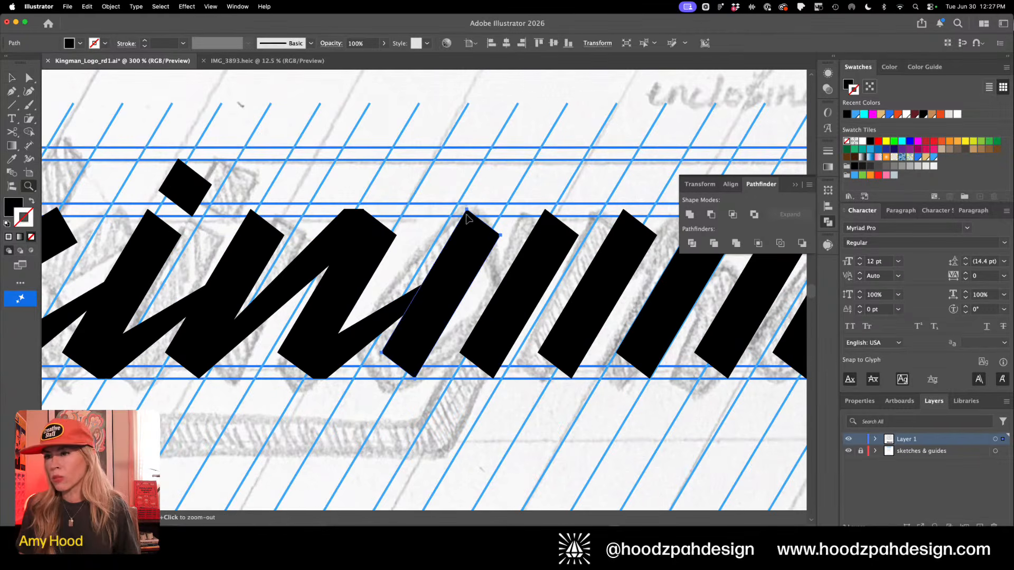
left_click_drag(470, 217, 532, 256)
key("a")
left_click(455, 244)
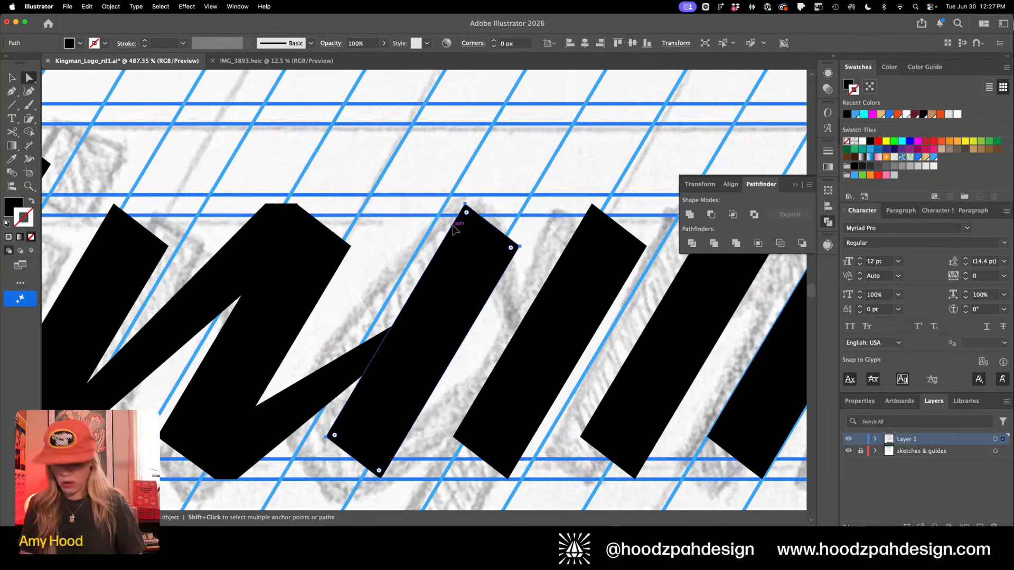
left_click(518, 246)
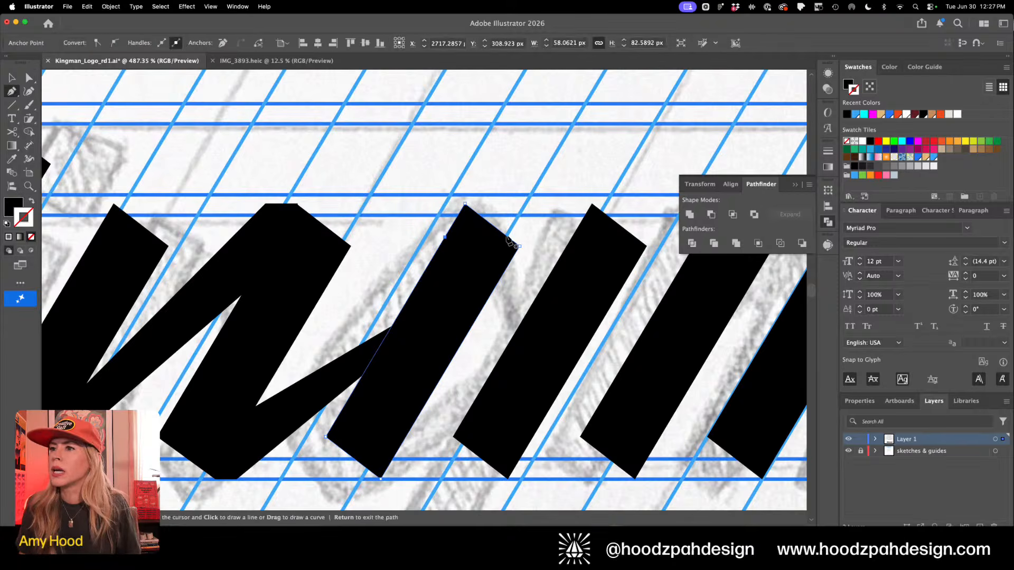
key("plus")
left_click(503, 274)
key("a")
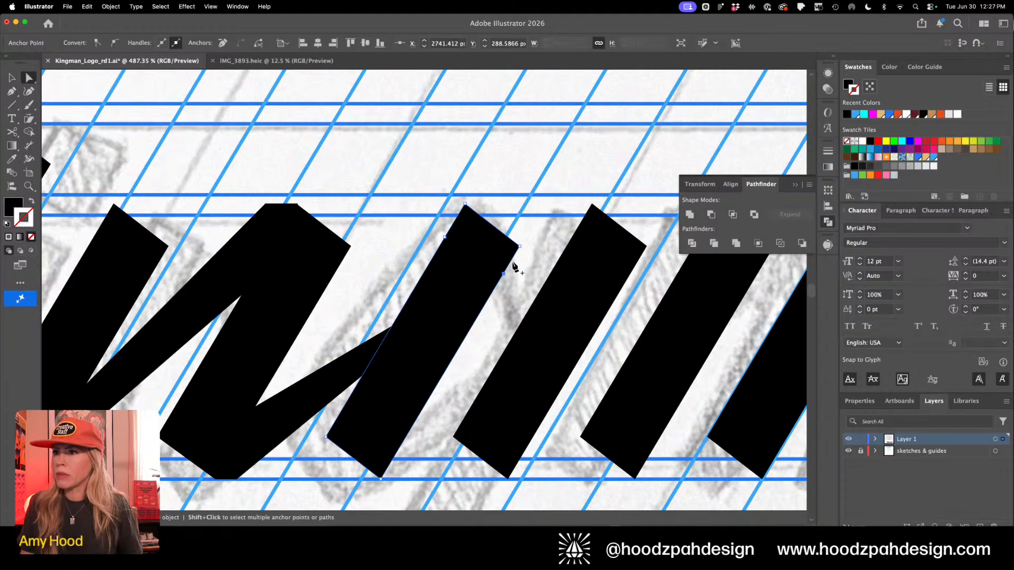
Pull the stem's upper-right corner and the edge beneath it down into the next stem to form a tapered connecting arm, then deselect
left_click_drag(518, 247, 564, 284)
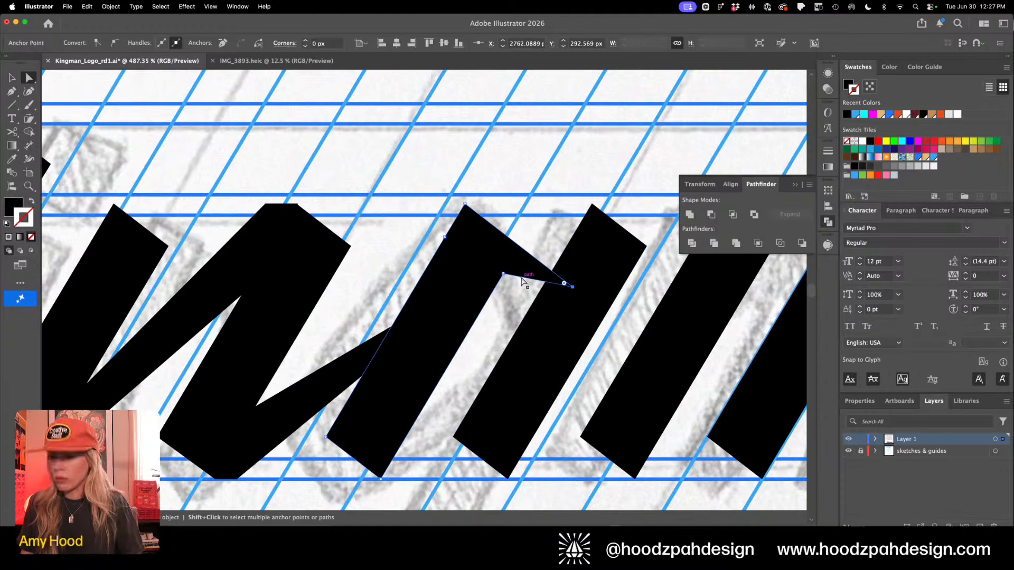
left_click_drag(531, 282, 563, 302)
left_click(536, 172)
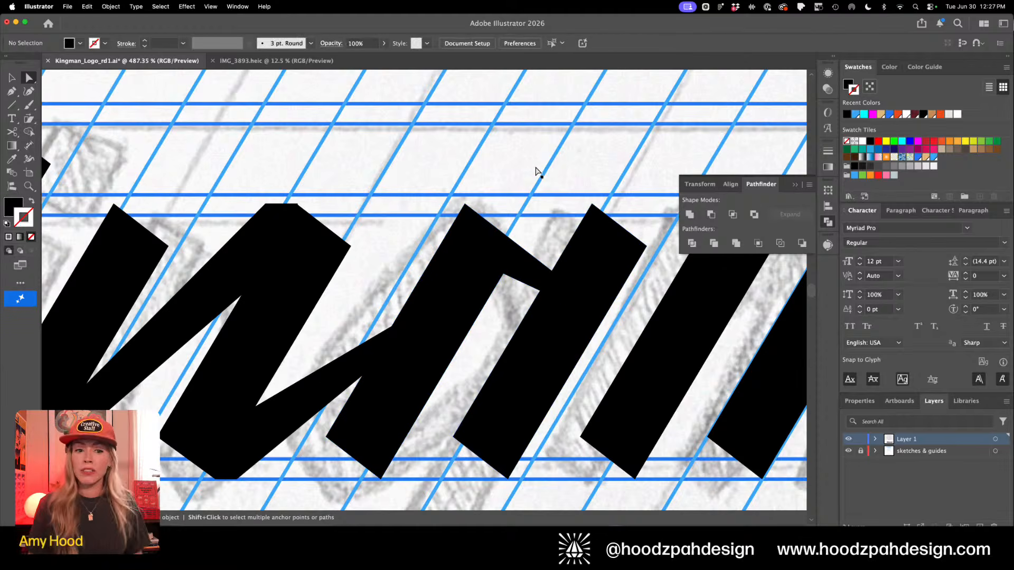
Add two anchor points close together near the bottom of the g bowl stem's inner long edge
left_click(536, 171, "alt")
left_click(536, 171, "alt")
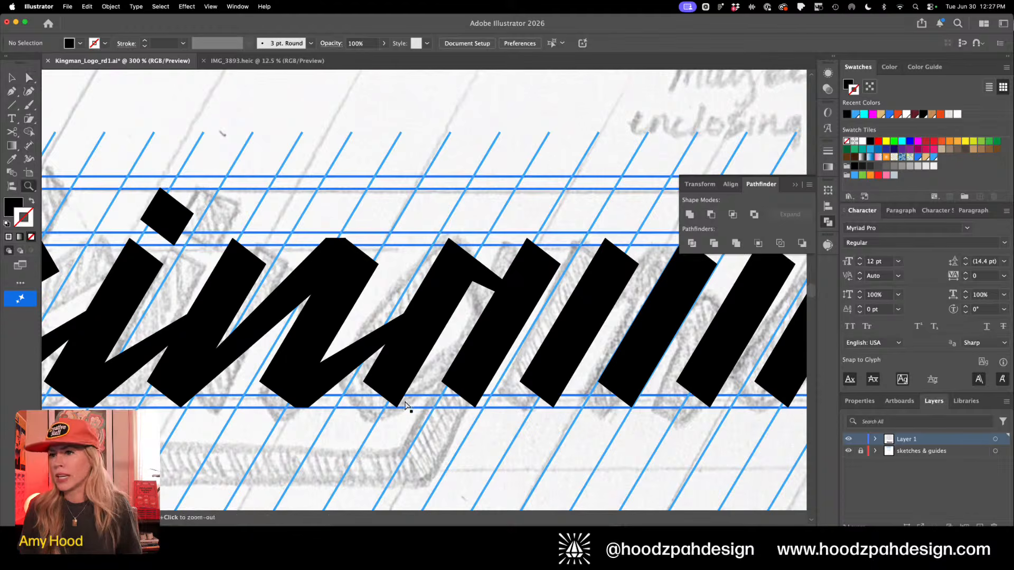
left_click_drag(405, 405, 420, 408)
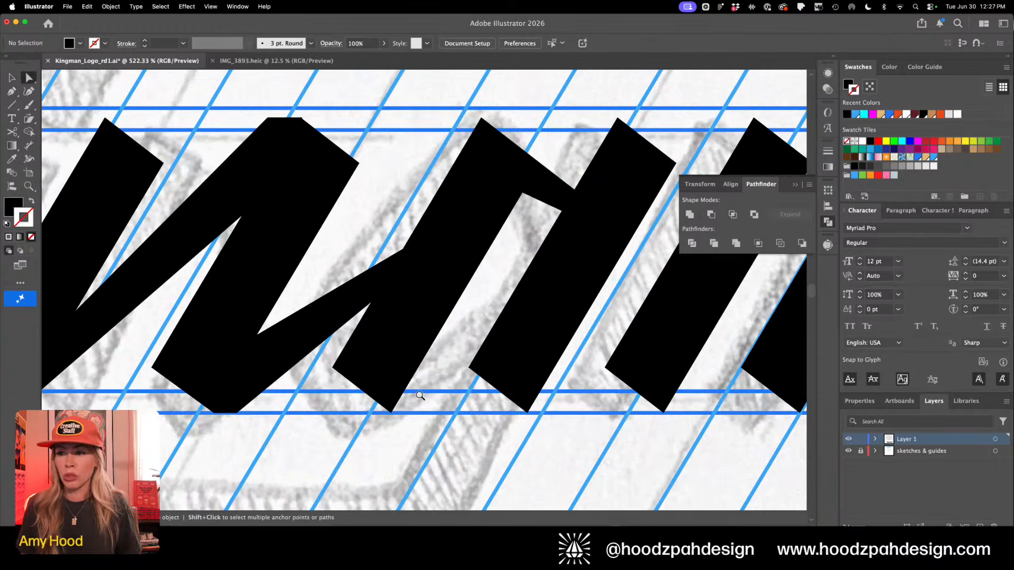
key("plus")
left_click(418, 368)
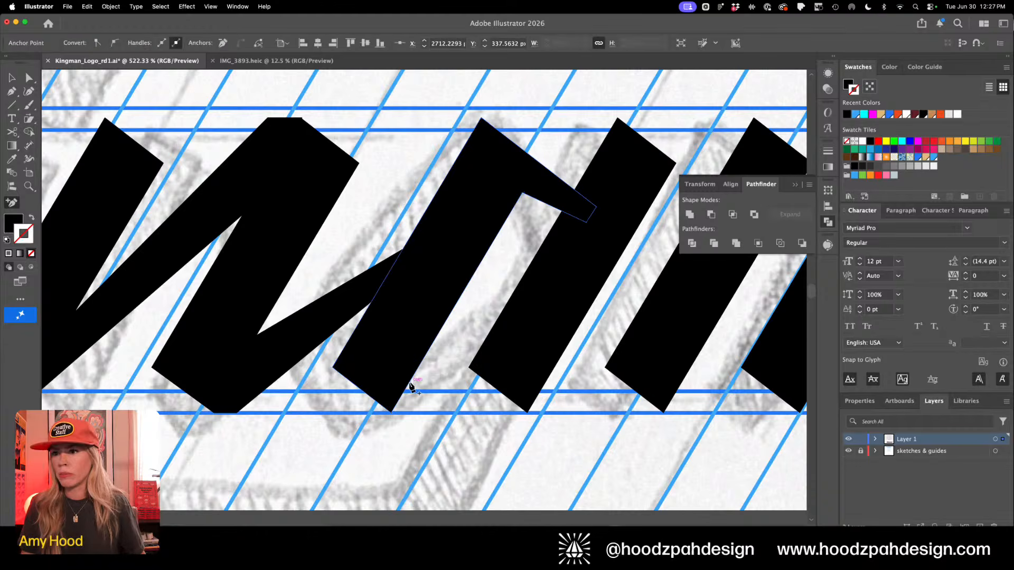
key("a")
key("plus")
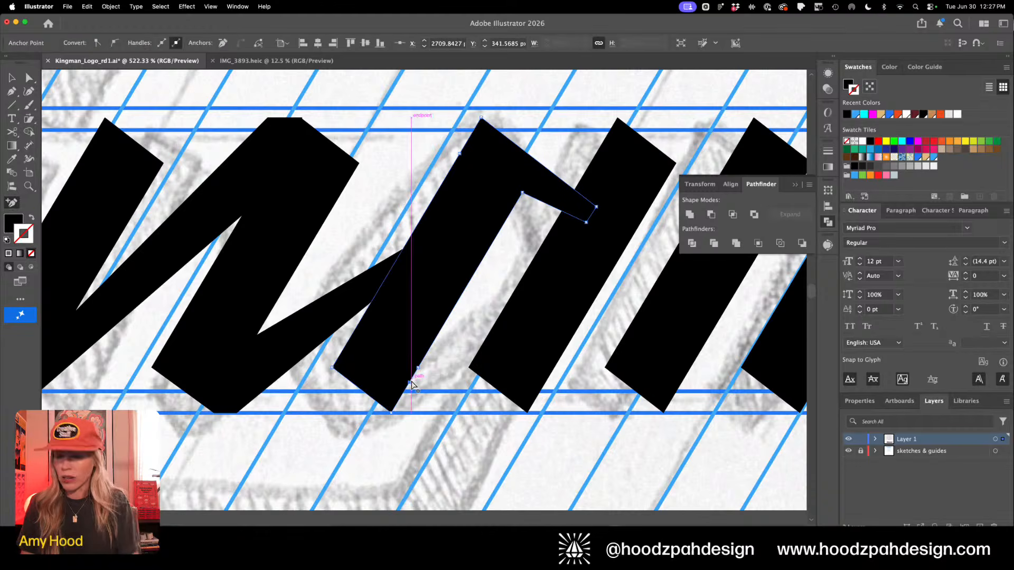
Pull the lower added anchor and its edge up into the next stem to form the g bowl's lower connecting arm, then deselect
key("a")
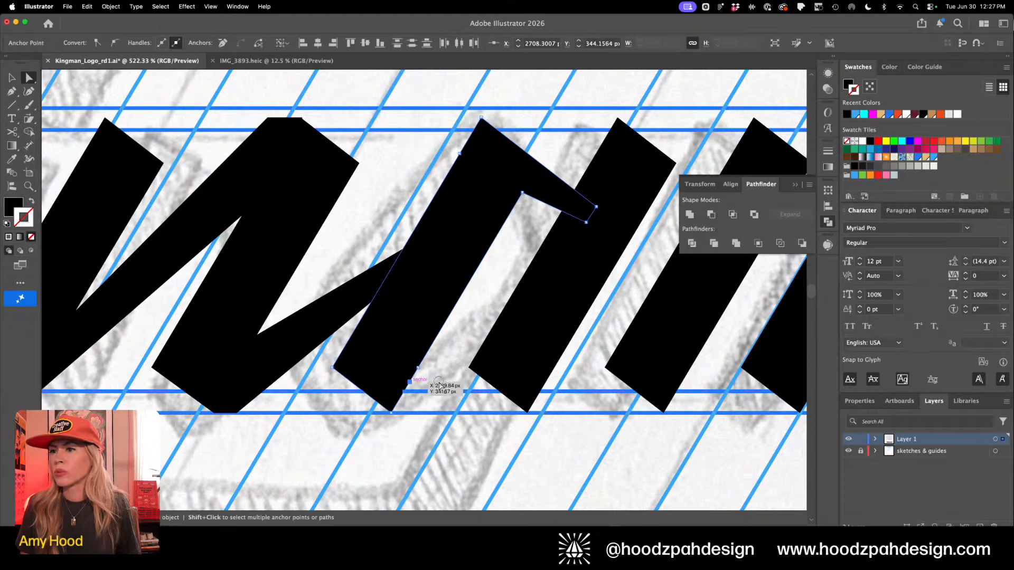
left_click_drag(415, 383, 547, 310)
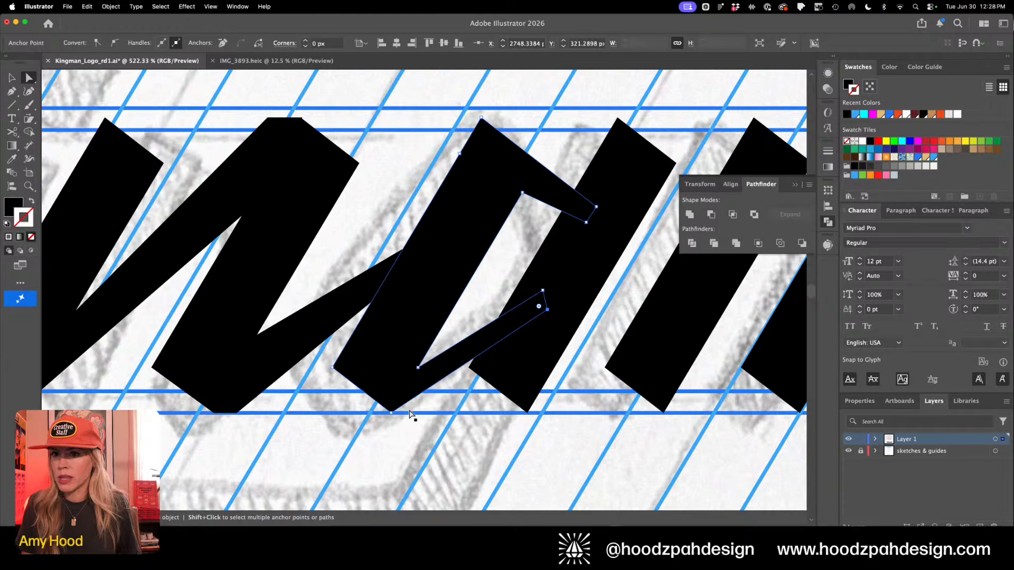
key("super+shift+a")
Extend the lower end of the stem after the bowl down along its slant below the baseline to form the g's descender, then deselect
key("super+minus")
key("super+minus")
key("super+minus")
key("super+minus")
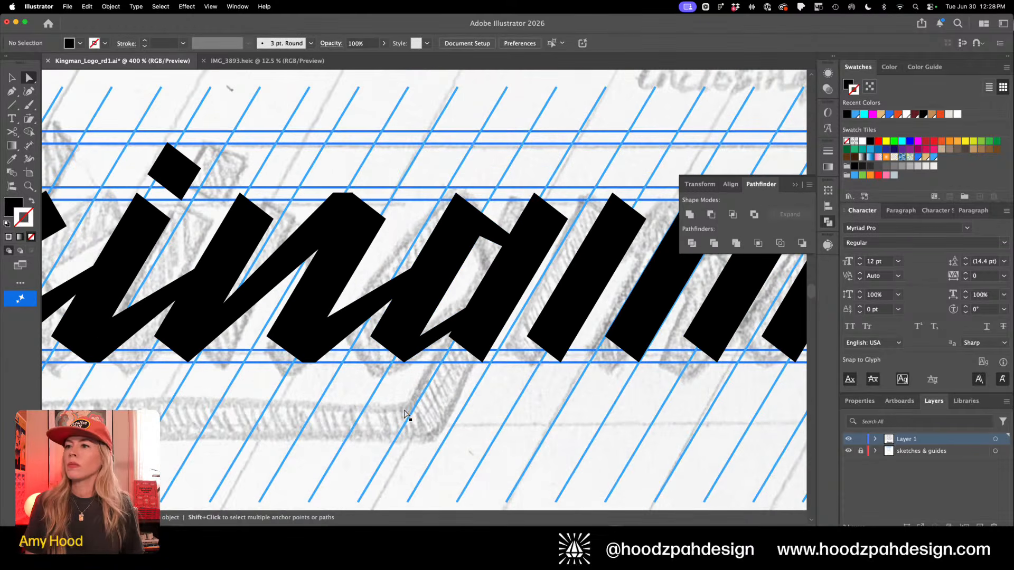
scroll(427, 352, "up", 5)
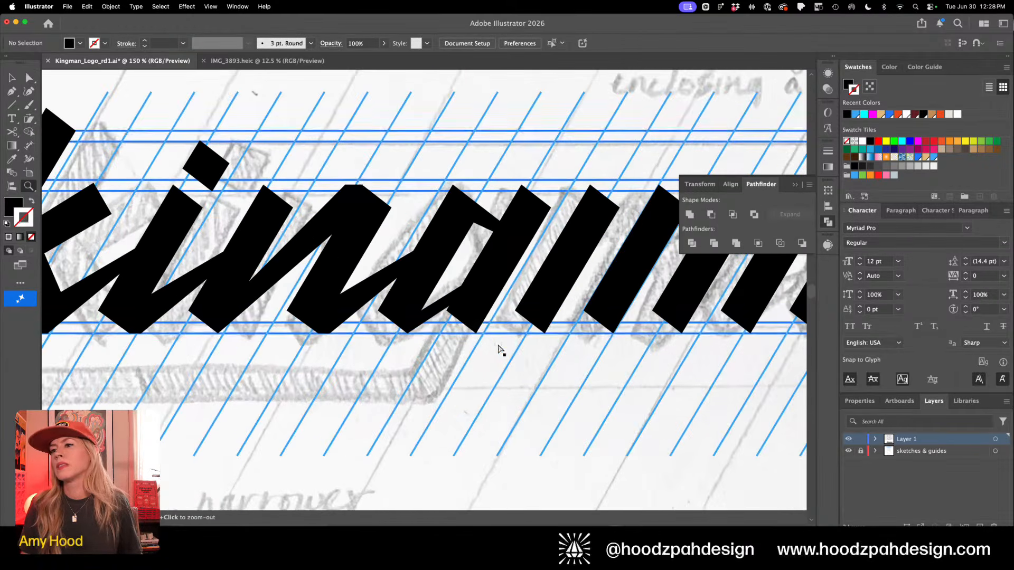
left_click(448, 310)
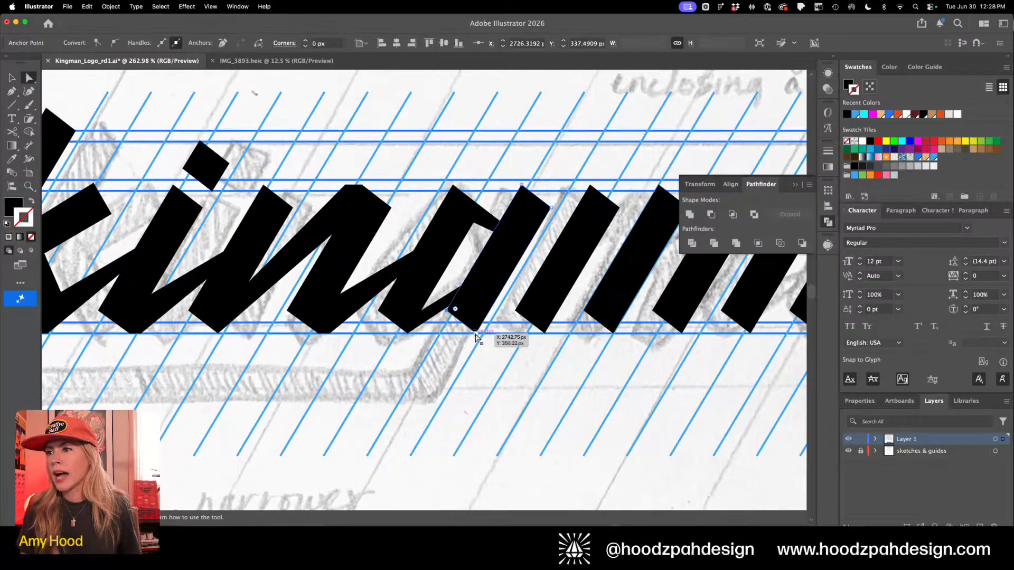
left_click(476, 332, "shift")
left_click_drag(476, 333, 417, 428)
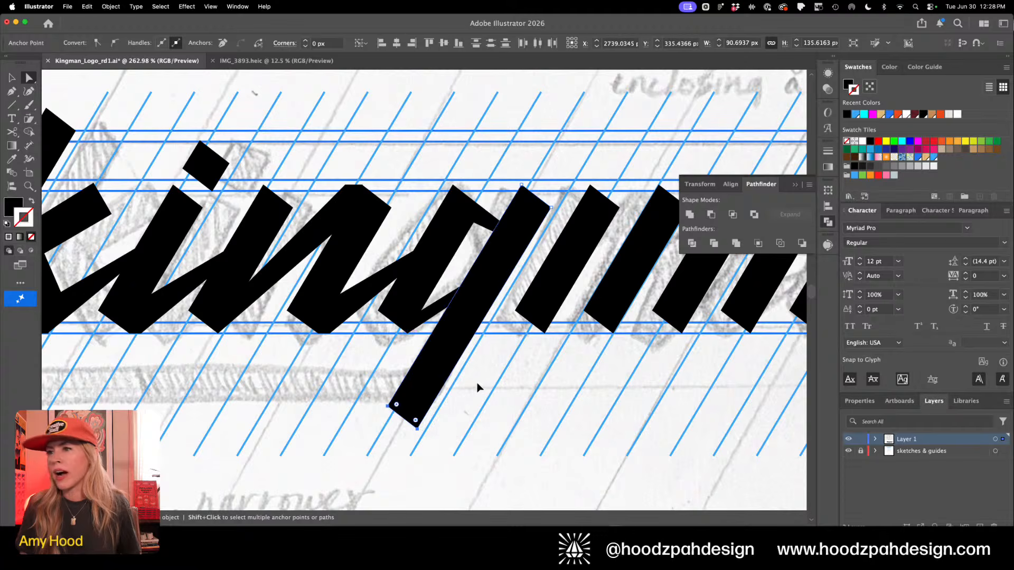
left_click(477, 387)
Cut the g bowl's path with the Scissors tool at the inner corner where the lower arm meets the stem
key("super+minus")
key("super+minus")
key("super+minus")
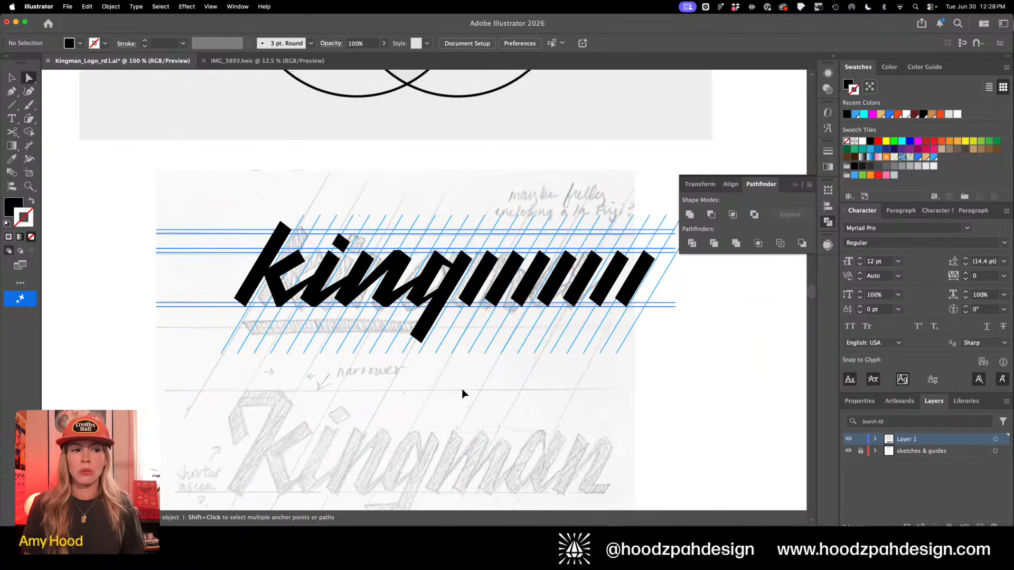
key("super+plus")
key("super+plus")
key("super+plus")
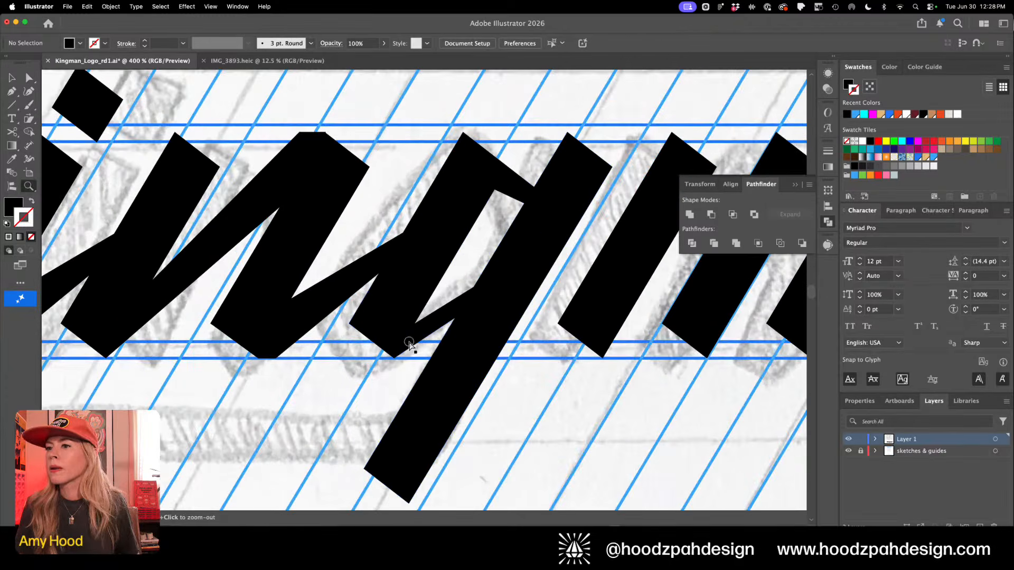
scroll(412, 344, "up", 5)
left_click(410, 325)
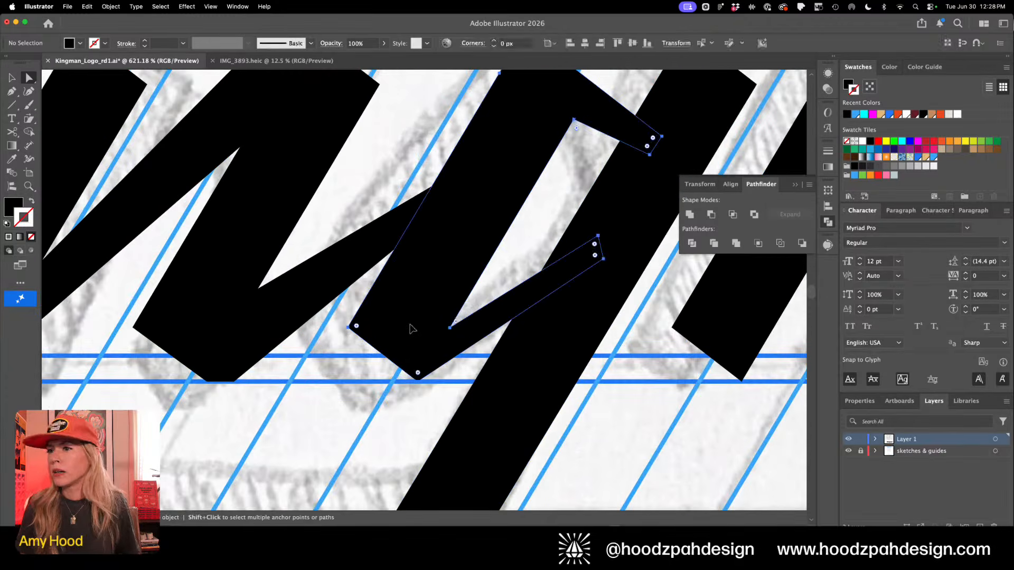
left_click(449, 328)
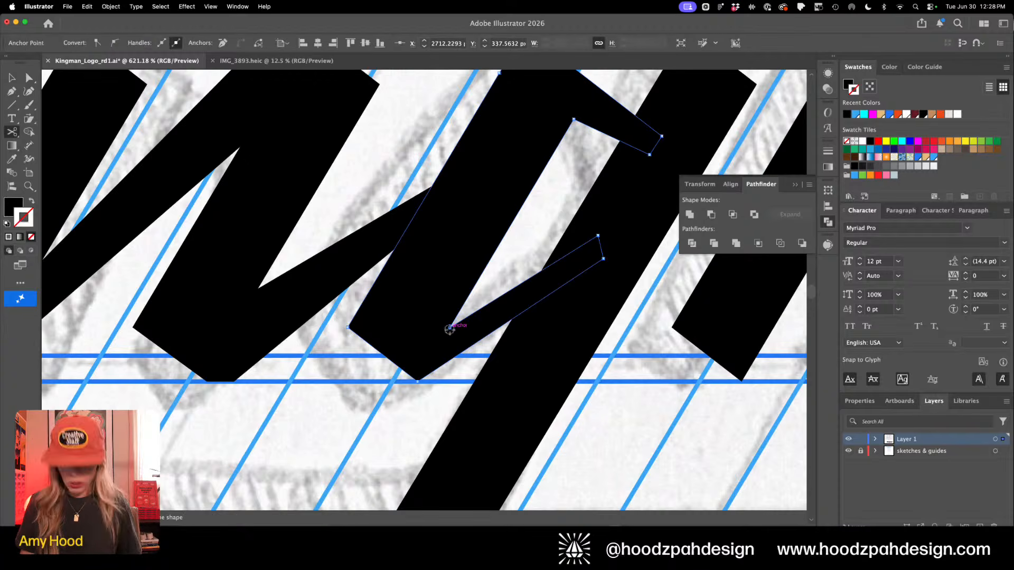
Extend the two cut ends into the black stem along the stem and arm edges and join them with the Pen tool
mouse_move(450, 328)
left_mouse_down()
mouse_move(443, 342)
mouse_move(420, 347)
mouse_move(441, 345)
left_mouse_up()
left_click(450, 327, "shift")
key("p")
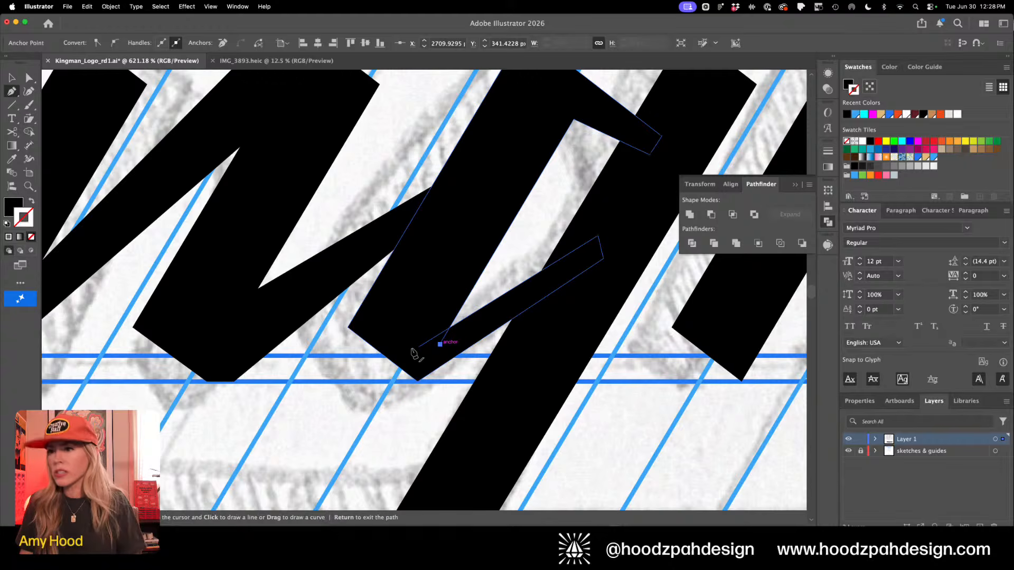
left_click(418, 348)
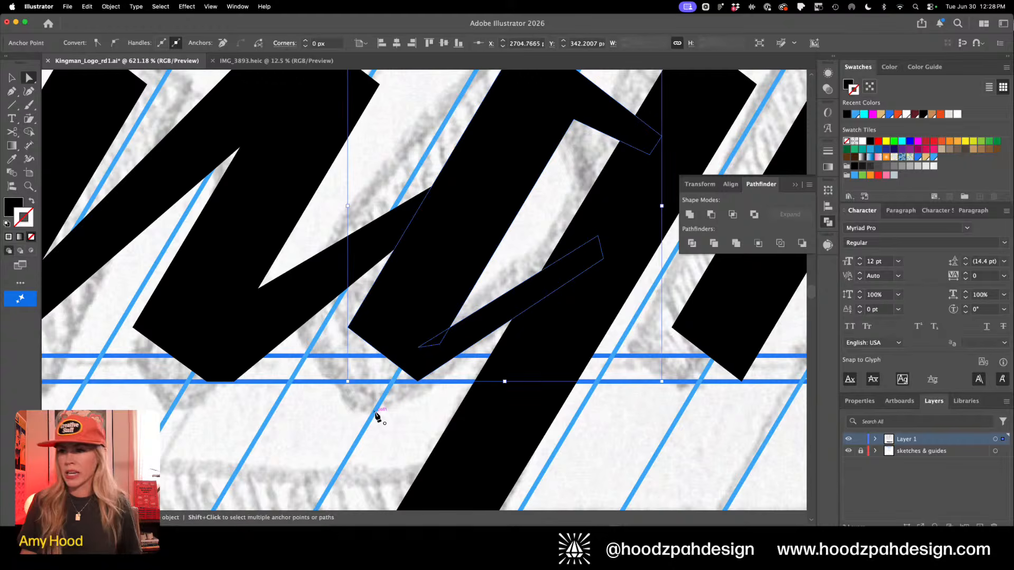
Add an anchor point on the lower arm's underside, just beside the bowl's bottom corner
key("super+minus")
key("super+minus")
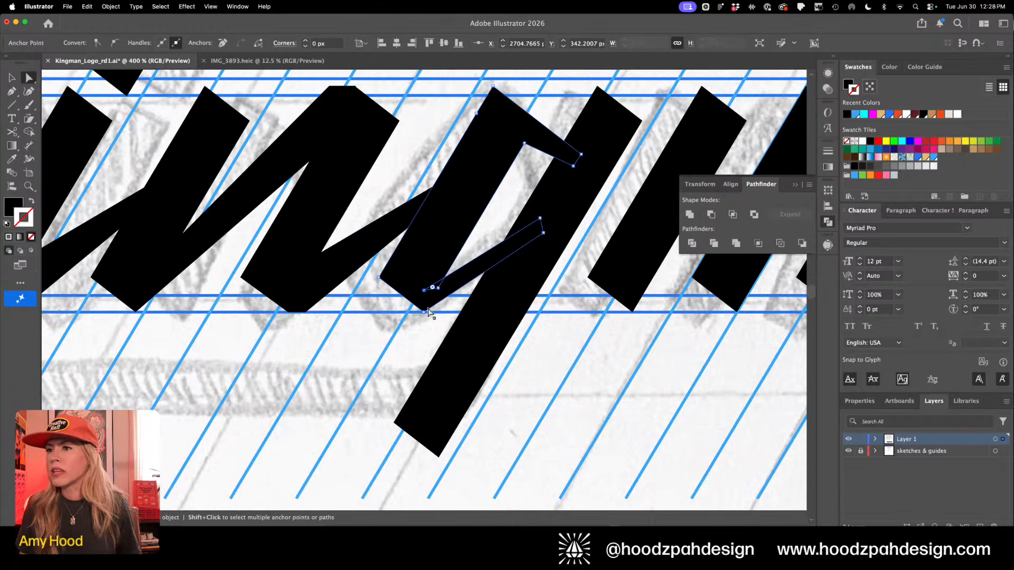
key("plus")
left_click(431, 308)
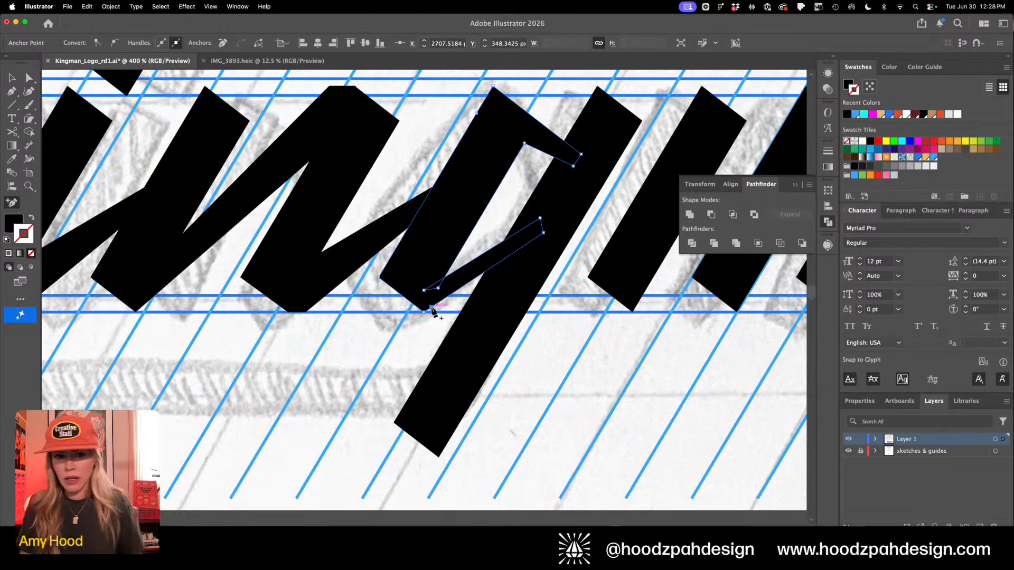
key("super+plus")
key("a")
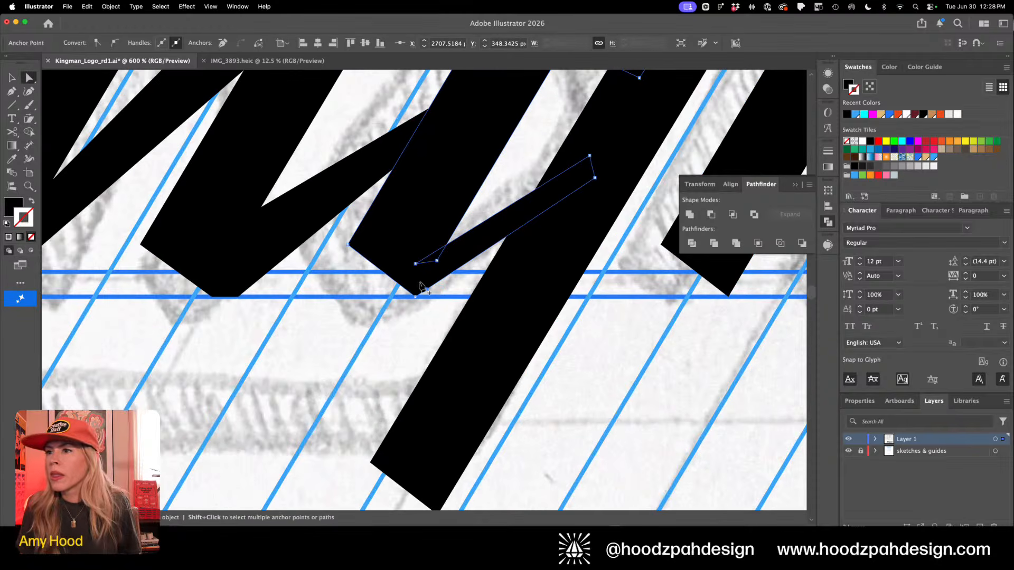
Select the g bowl stem's two bottom corner anchors together with its top anchors and upper inner corner
left_click(418, 297)
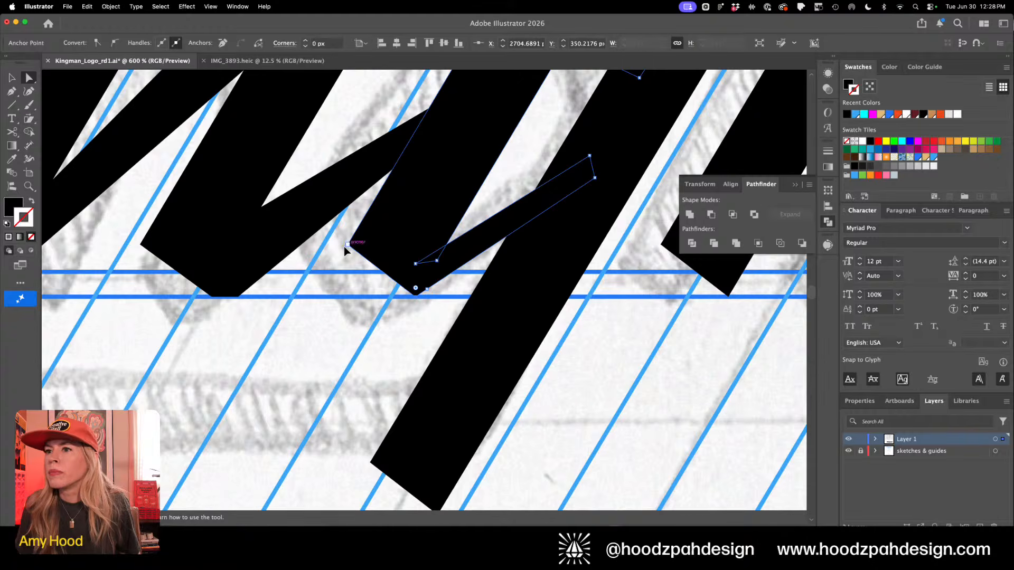
left_click(348, 245, "shift")
left_click_drag(484, 205, 459, 322)
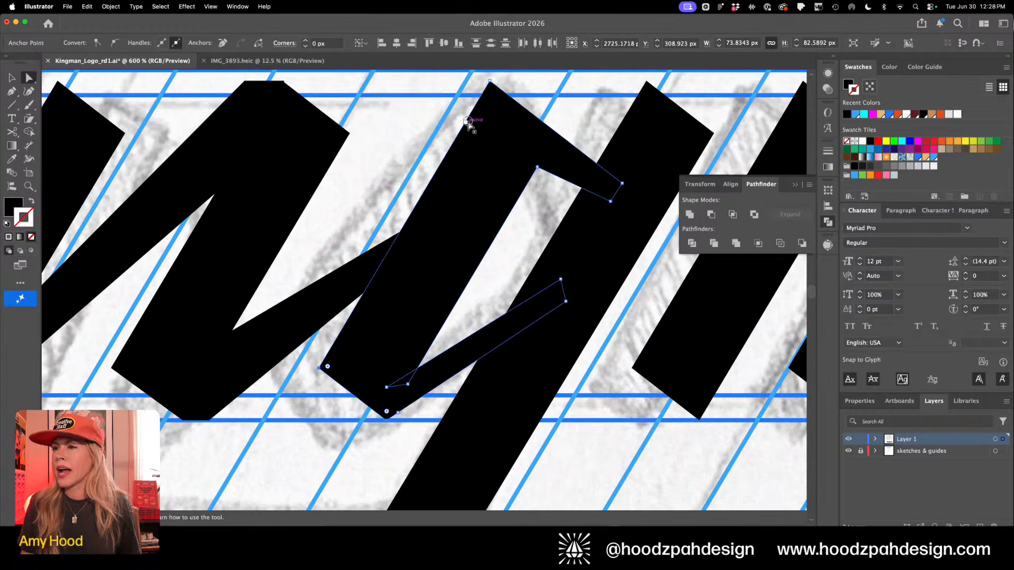
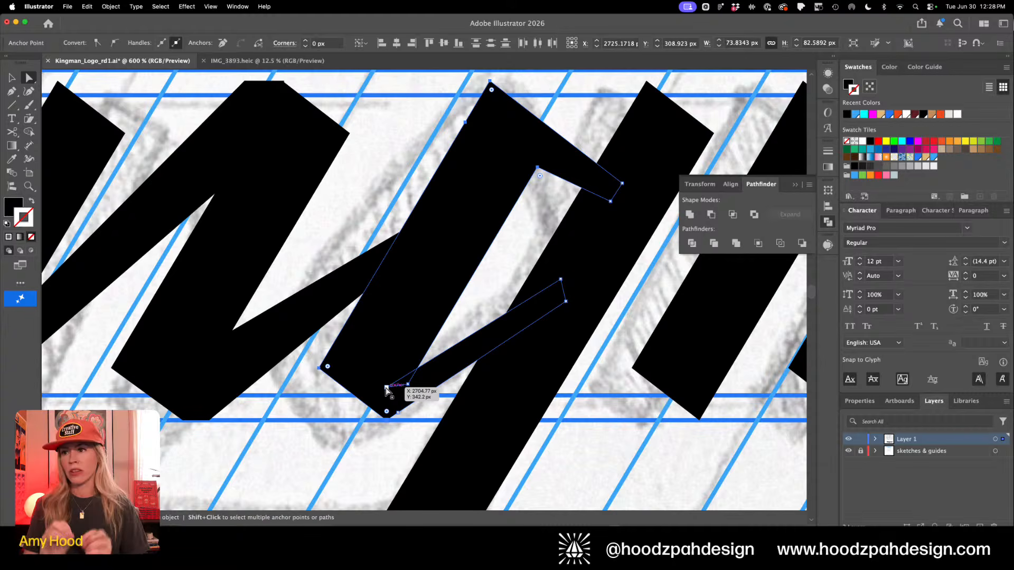
Try nudging the selected g bowl stem anchors left without the lower inner anchor, then undo the nudges
key("Left")
key("Left")
key("Left")
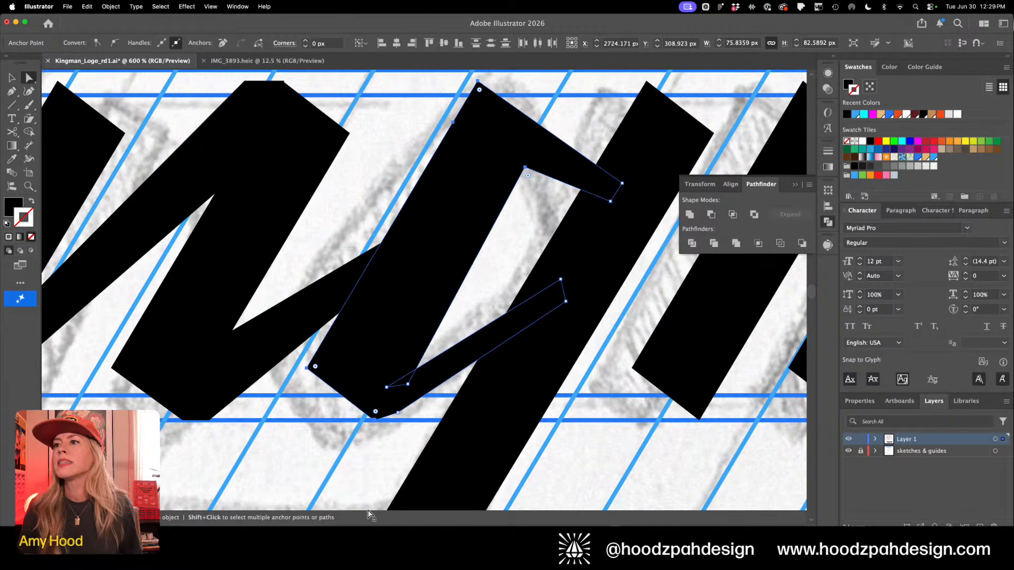
key("super+z")
key("super+z")
key("super+z")
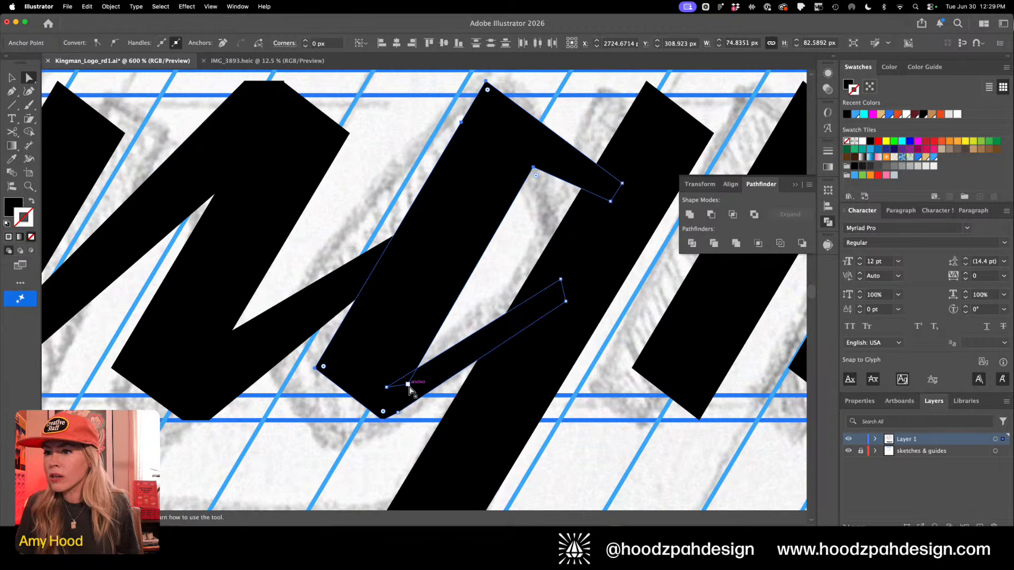
Nudge the g bowl's stem left with its lower inner anchor included to widen the counter, then deselect
key("Left")
key("Left")
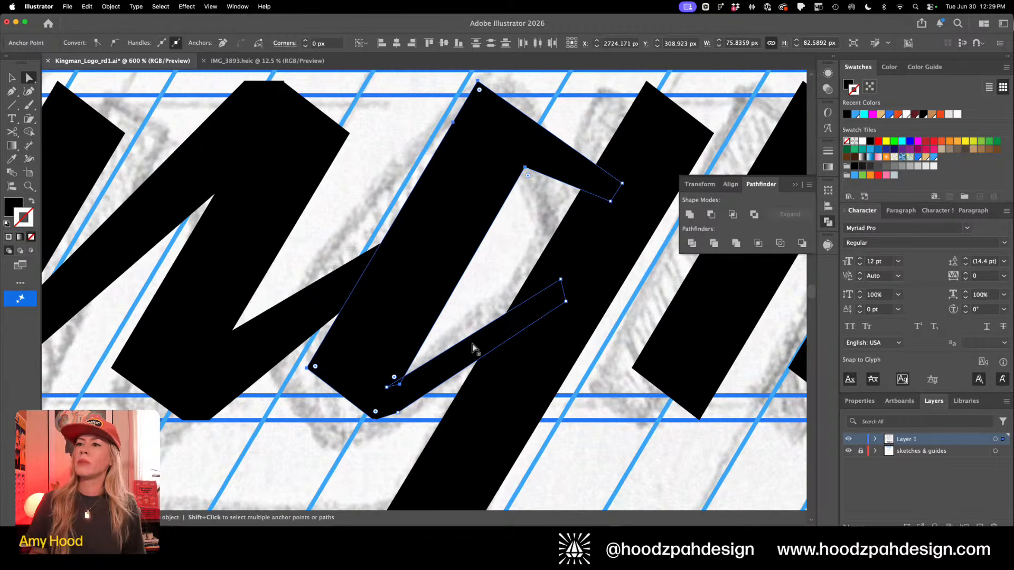
key("super+minus")
key("super+minus")
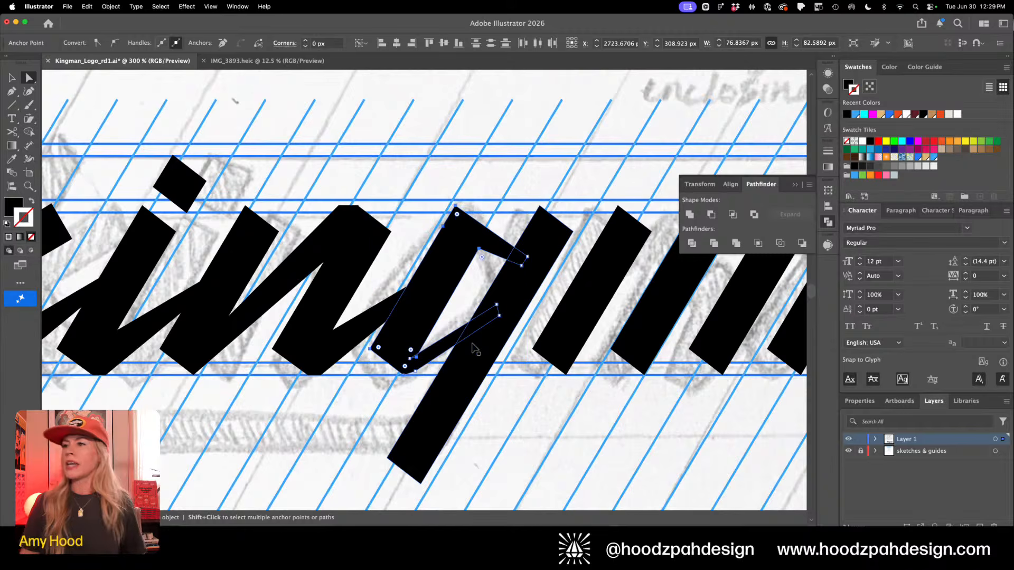
left_click(505, 170)
Pull the added anchor on the lower arm's underside down to the lowest baseline guide to flatten the bowl's base, then deselect
key("super+equal")
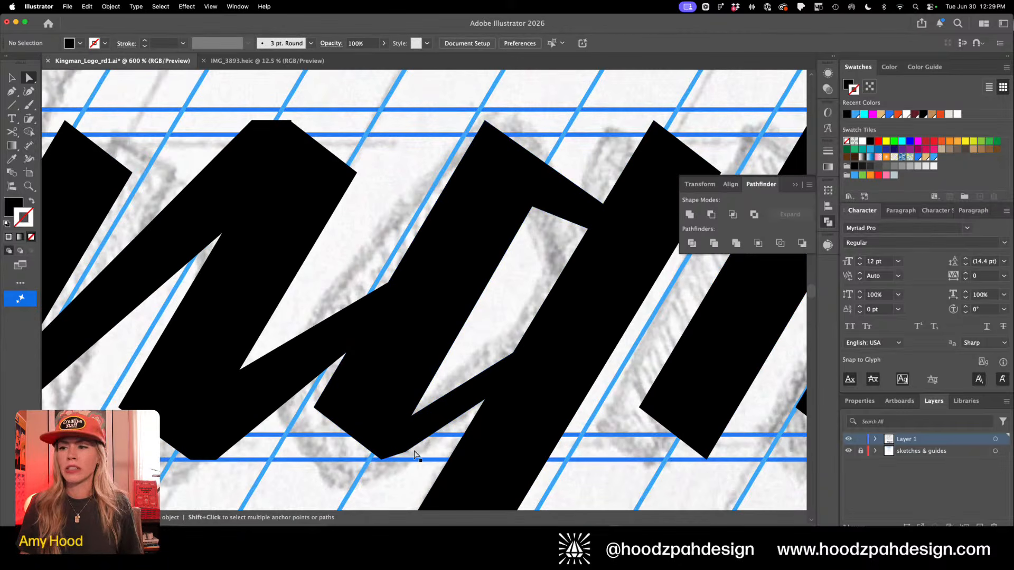
left_click_drag(406, 454, 406, 460)
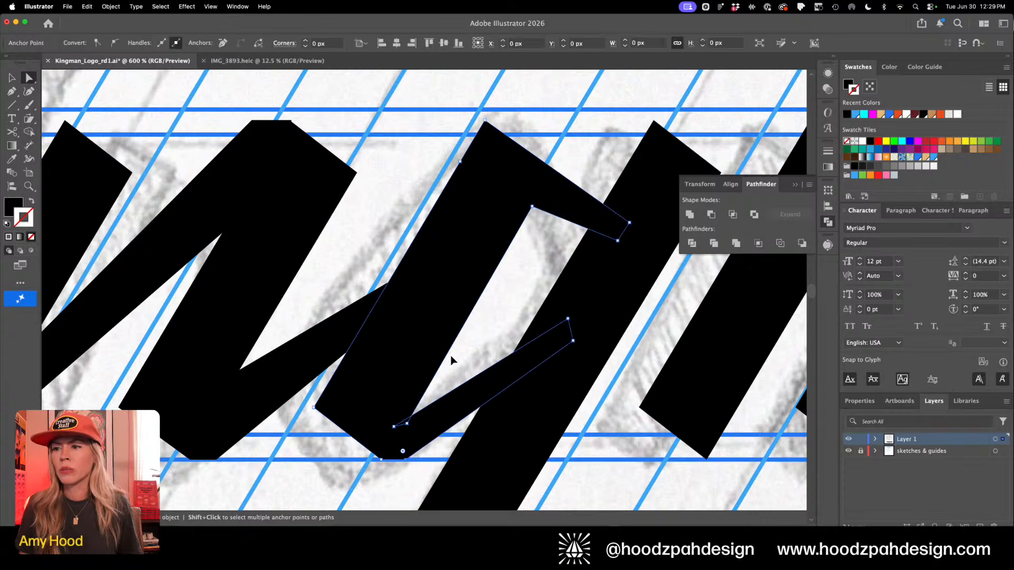
key("super+shift+a")
Move both end anchors of the g bowl's upper arm down along the descender stem to steepen the arm
key("super+minus")
key("super+minus")
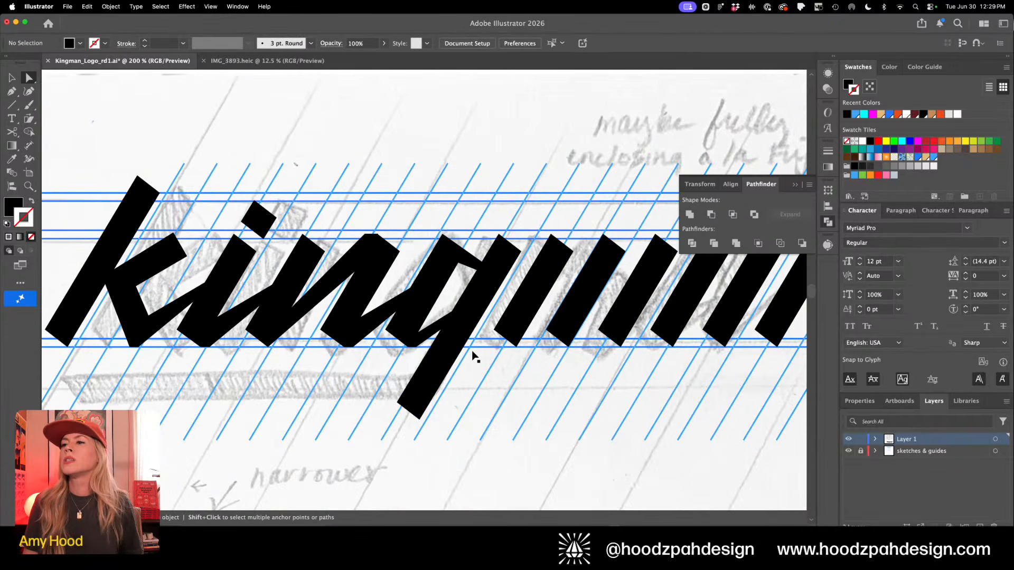
key("super+minus")
key("super+equal")
key("super+equal")
key("super+equal")
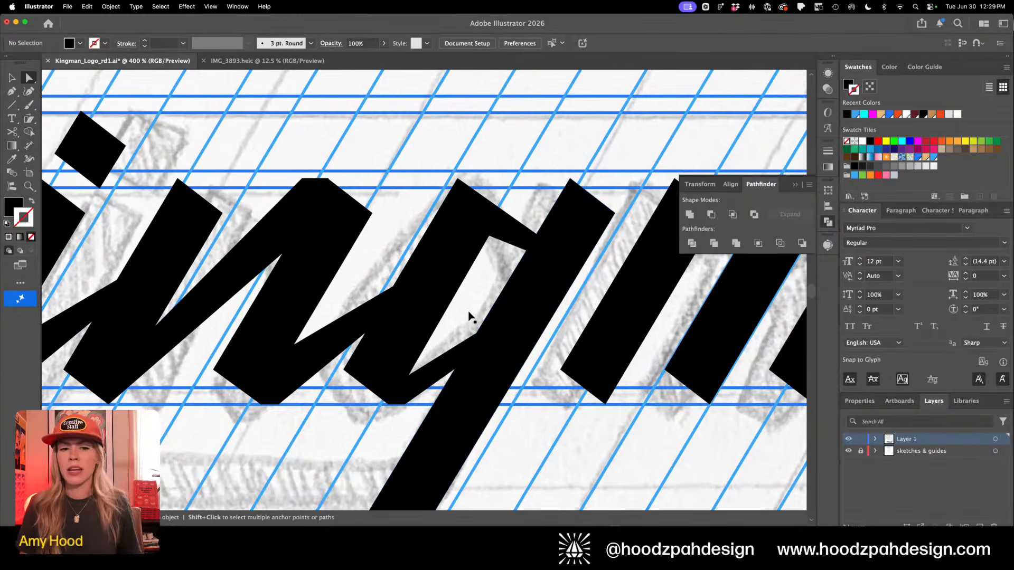
left_click(552, 256)
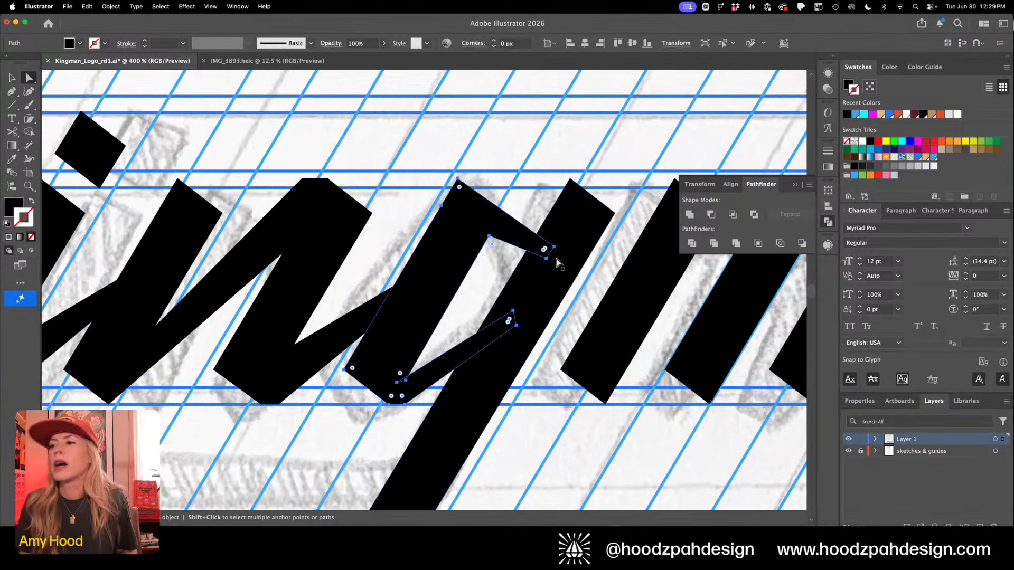
left_click(547, 259)
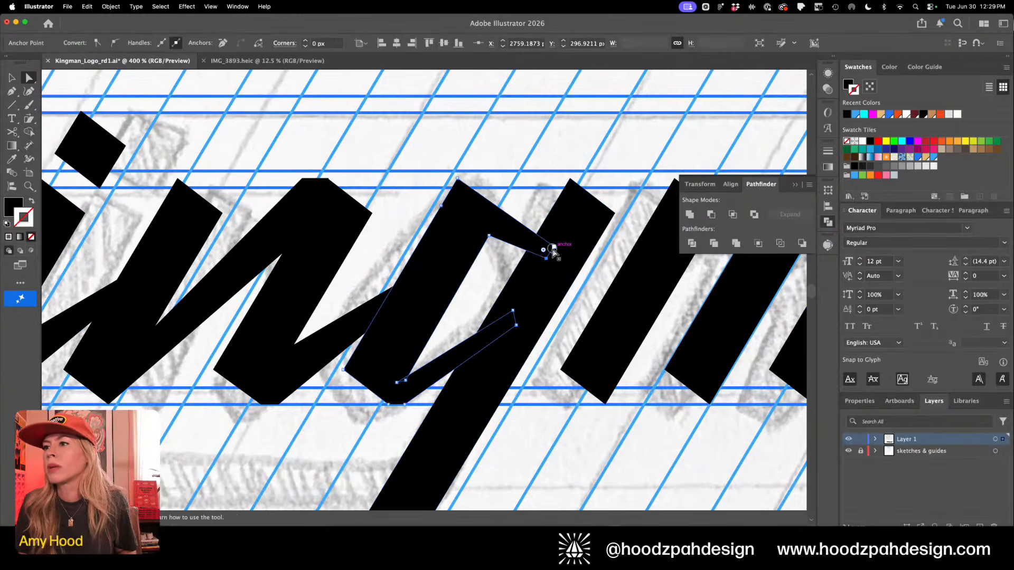
left_click_drag(551, 252, 542, 270)
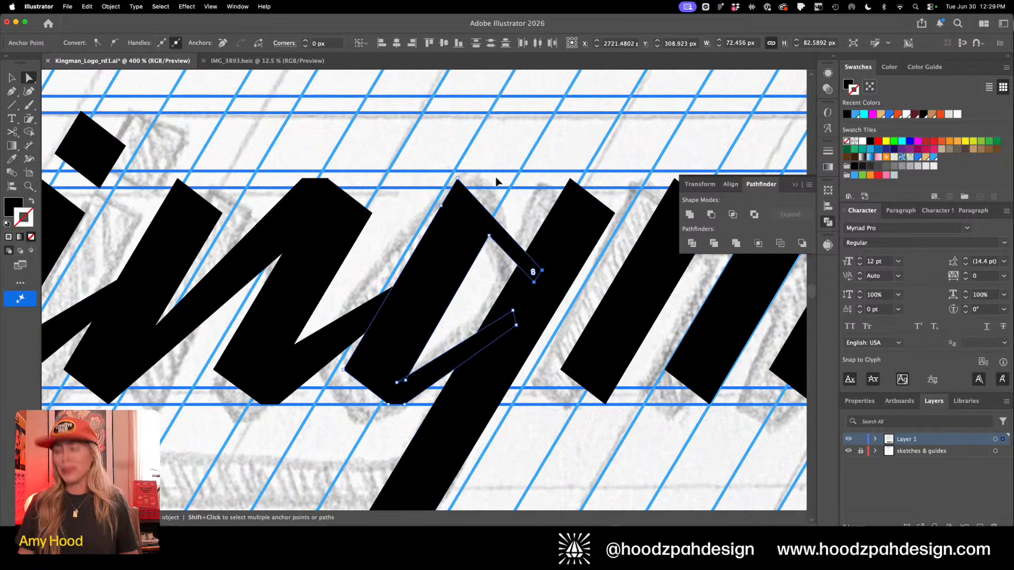
Add an anchor point beside the g bowl's top corner and pull it outward level with that corner to form a flat top, then deselect
left_click(472, 186)
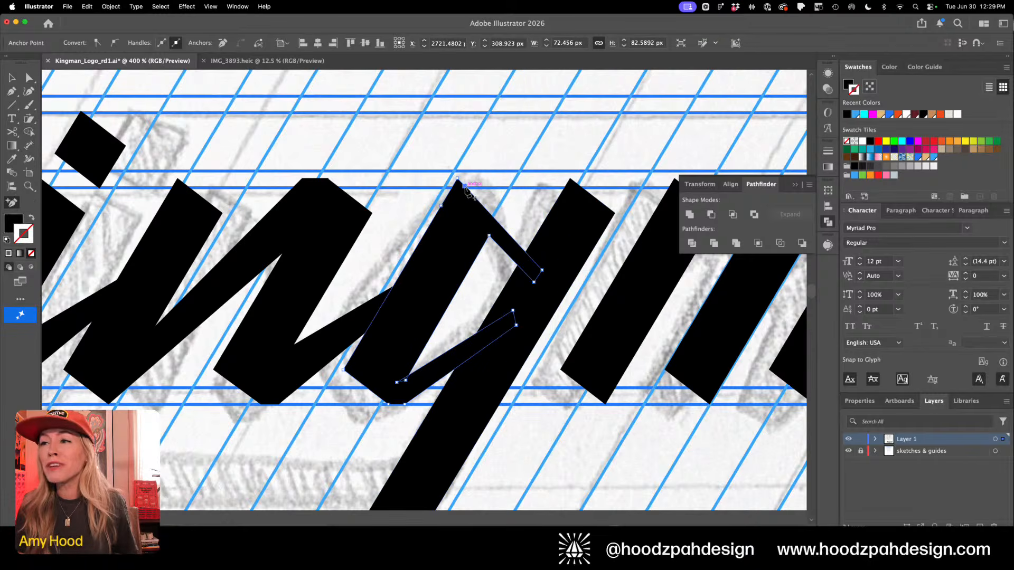
left_click_drag(472, 187, 487, 178)
left_click(509, 157)
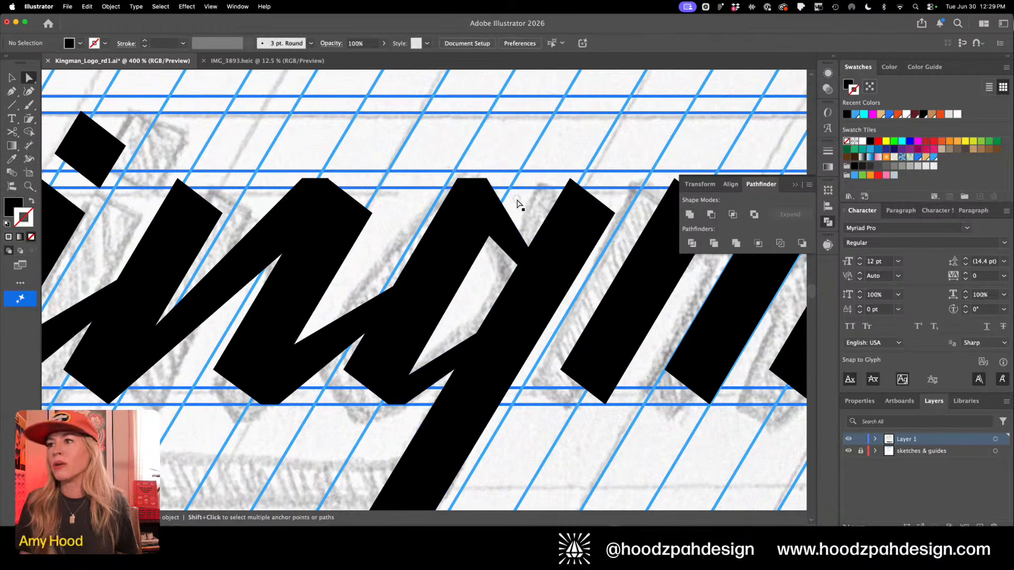
Pull the end anchors of the g bowl's upper arm further into the descender stem to adjust the arm's angle, and deselect
key("super+minus")
key("super+minus")
key("super+minus")
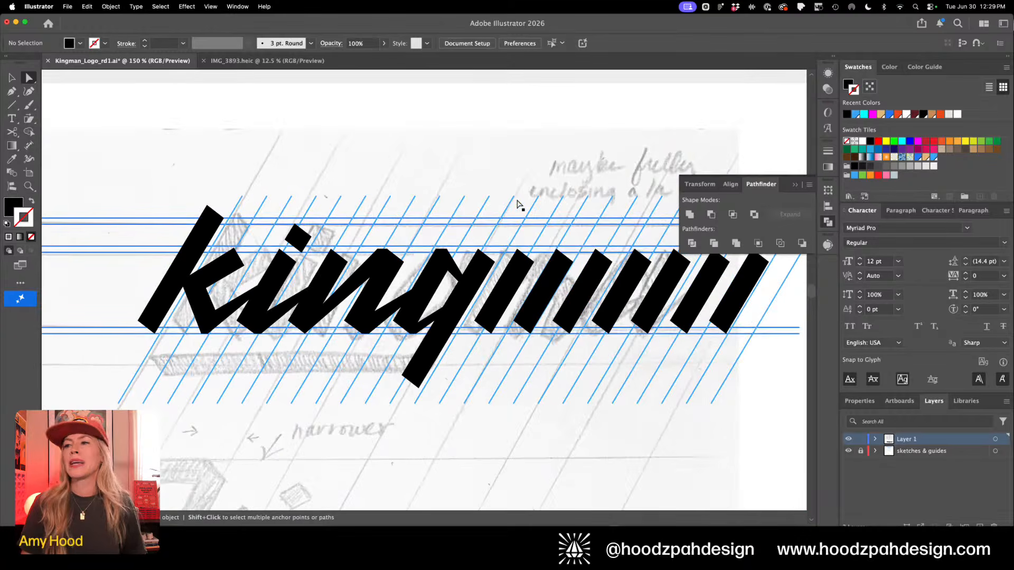
key("super+plus")
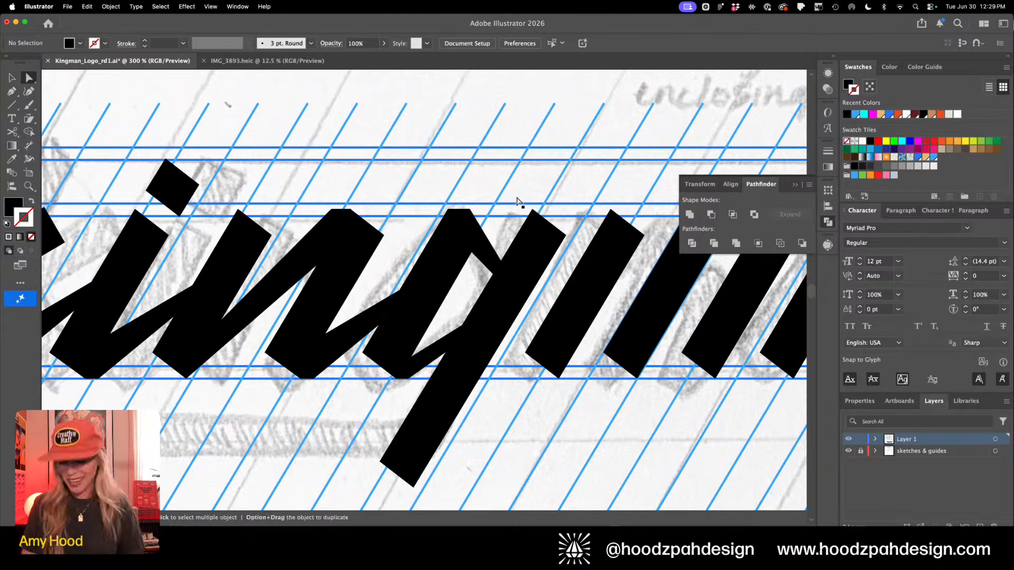
key("super+minus")
key("super+equal")
key("super+equal")
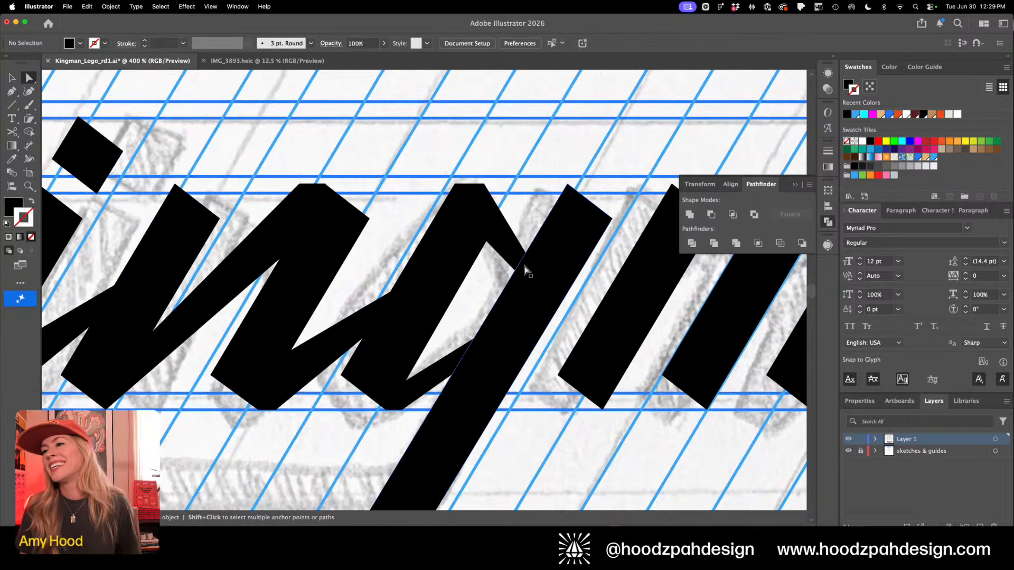
left_click(532, 288)
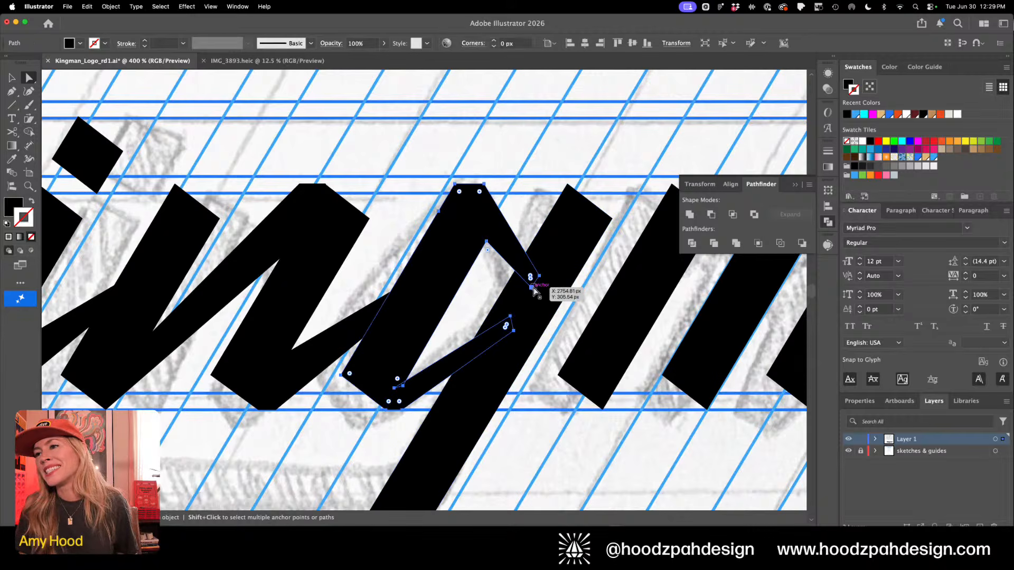
left_click_drag(531, 288, 537, 273)
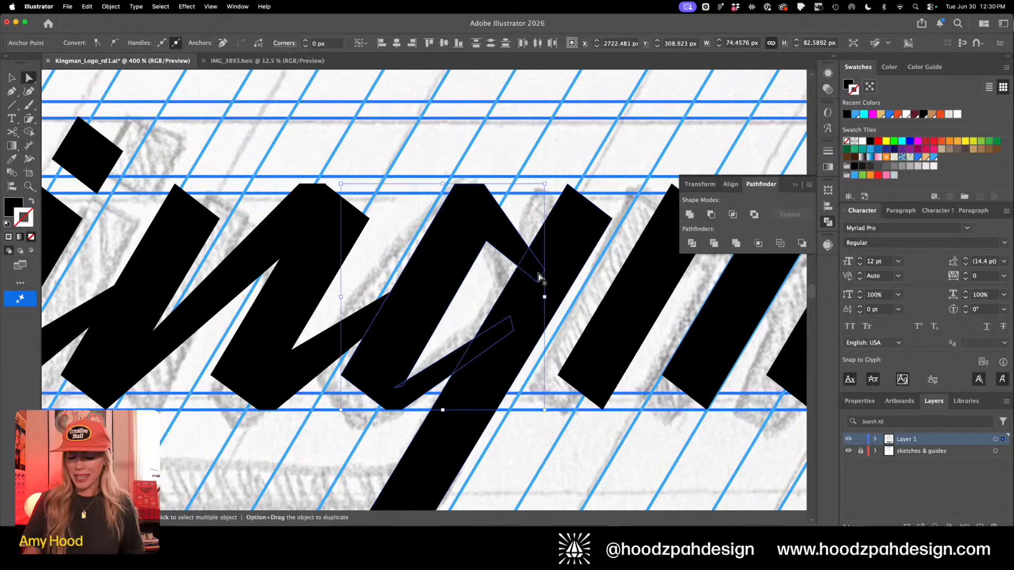
key("super+minus")
key("super+minus")
left_click(496, 172)
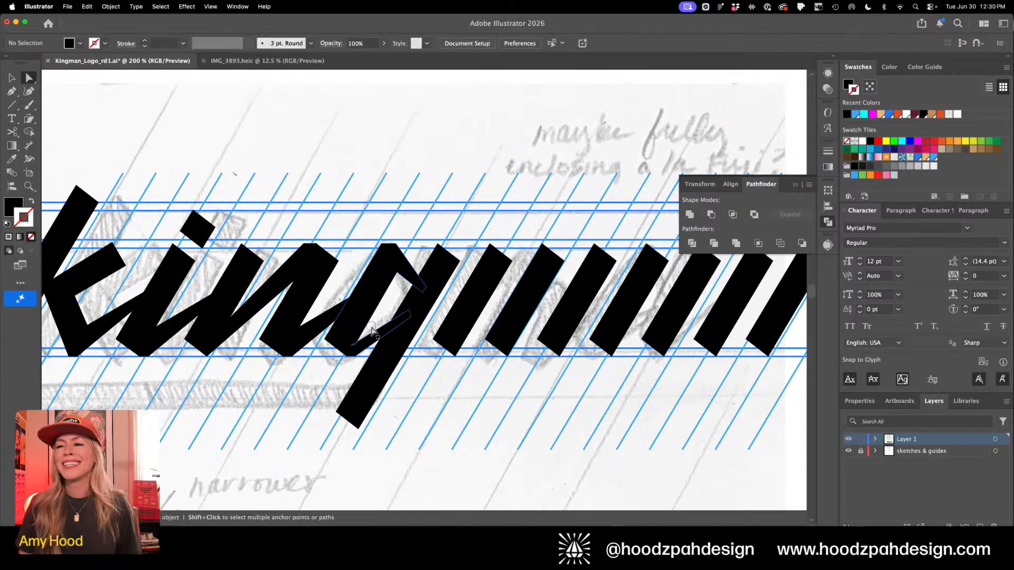
Add two anchor points on the left edge of the g's descender just above its bottom end
left_click_drag(371, 326, 418, 335)
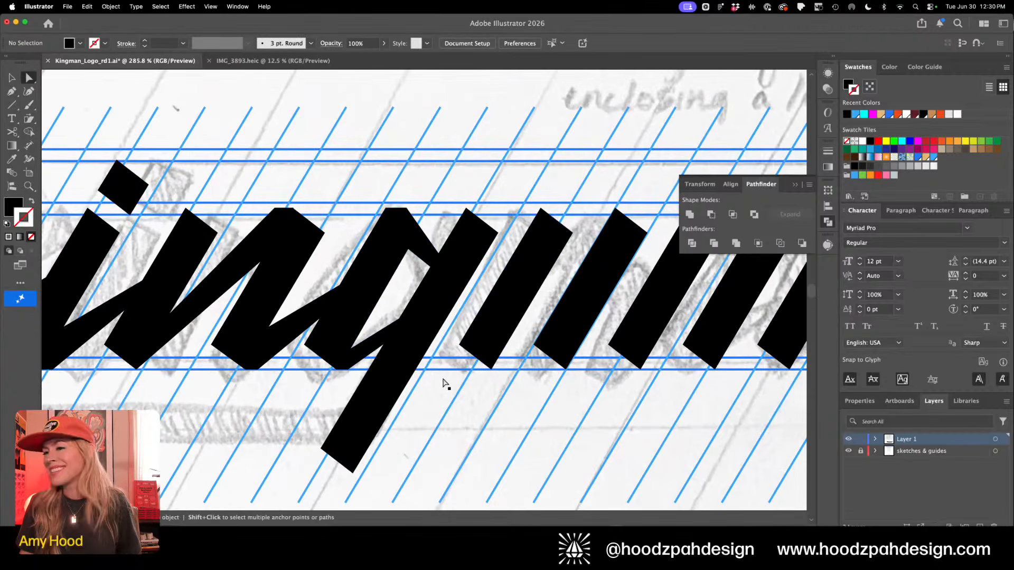
key("super+minus")
key("super+minus")
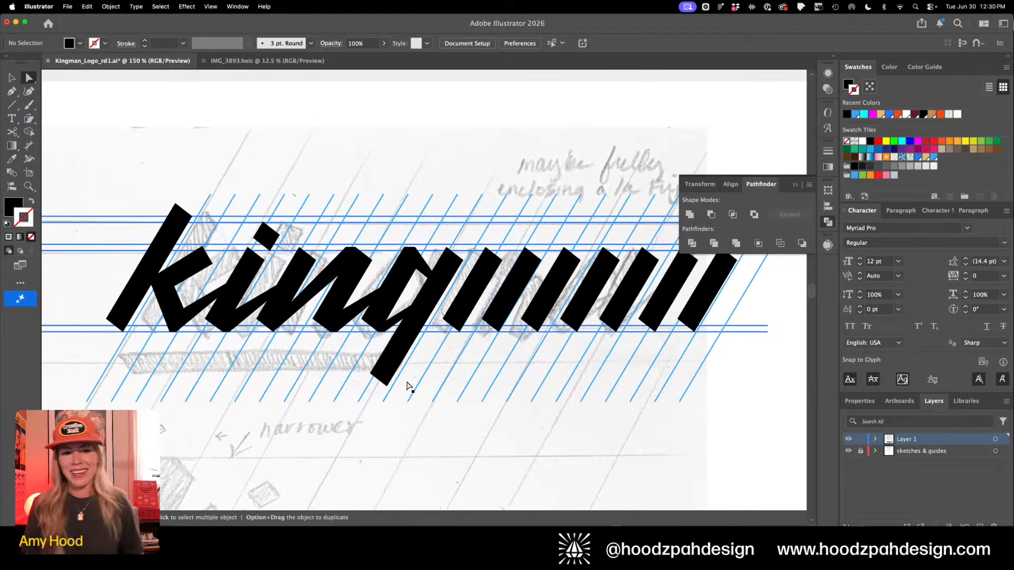
key("super+minus")
key("super+equal")
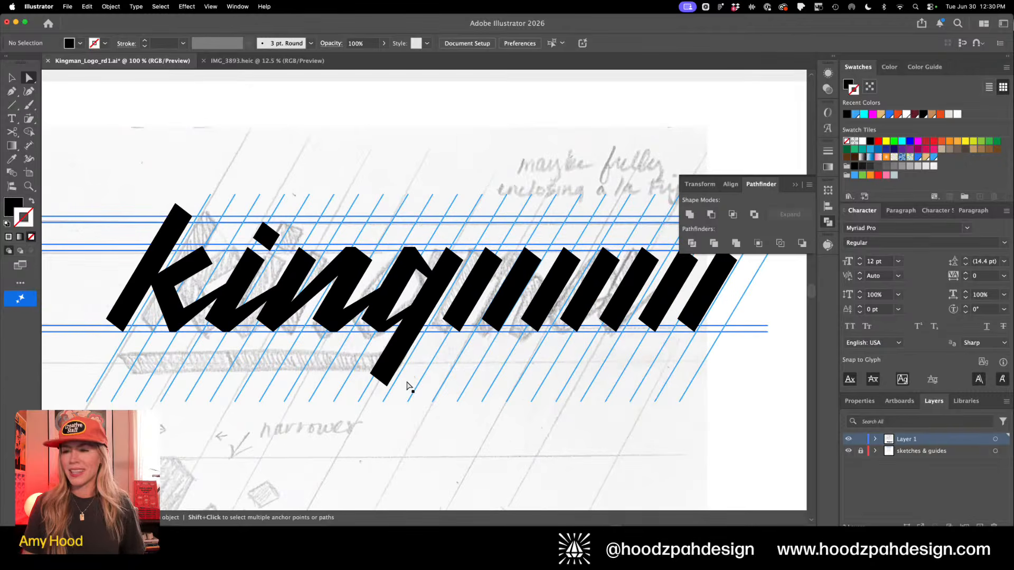
key("super+equal")
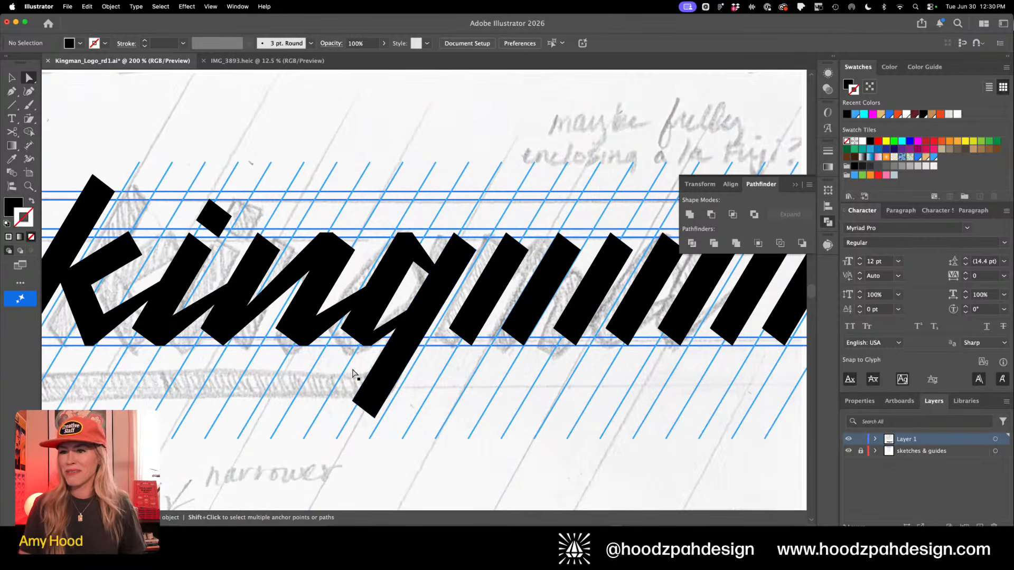
left_click(355, 403)
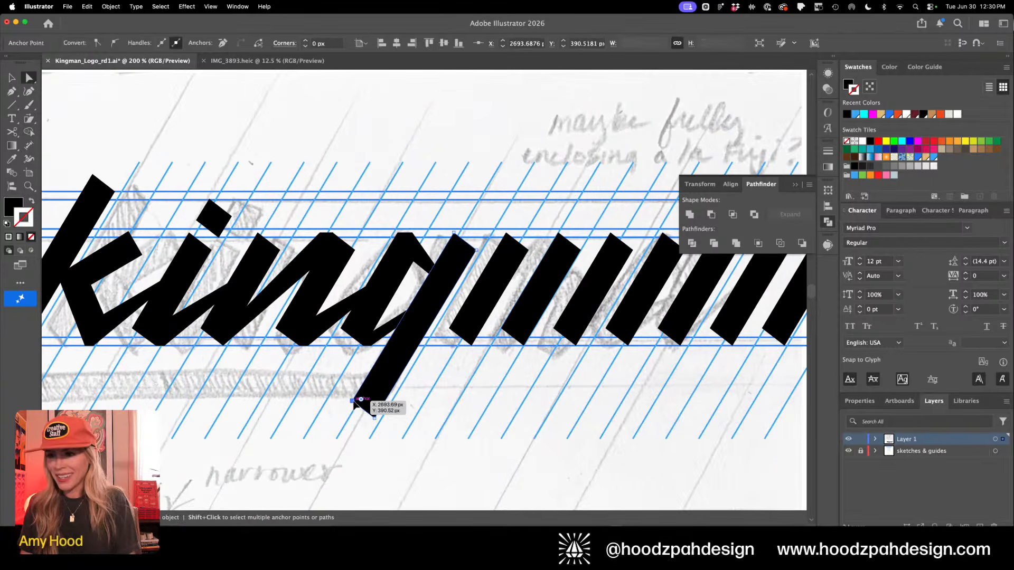
key("shift+c")
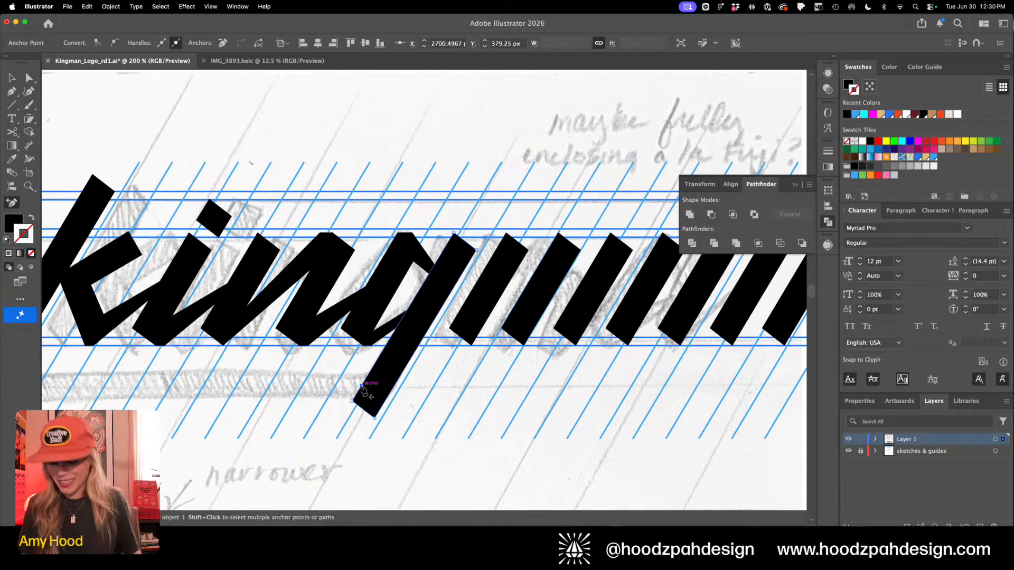
key("super+equal")
key("a")
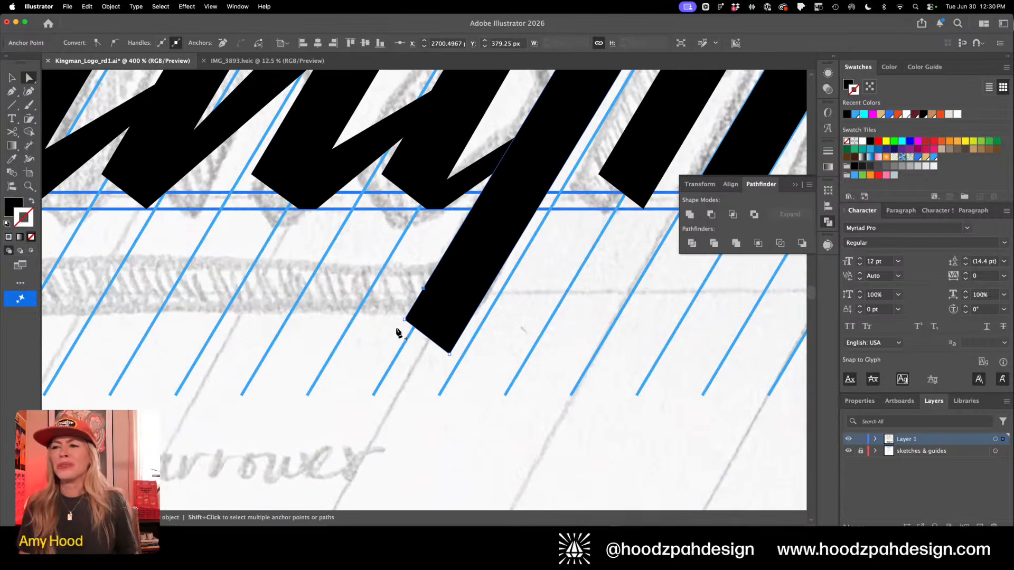
key("plus")
left_click(412, 307)
key("a")
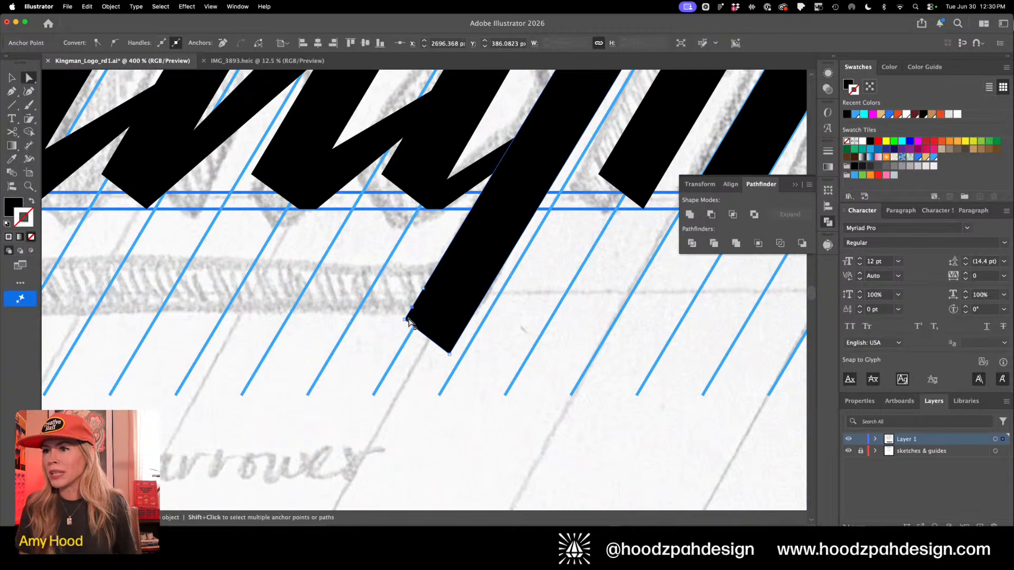
Pull the descender's lower-left corner outward and align it level with the lower-right corner to form a flat base, and deselect
left_click_drag(407, 321, 378, 353)
left_click(450, 355, "shift")
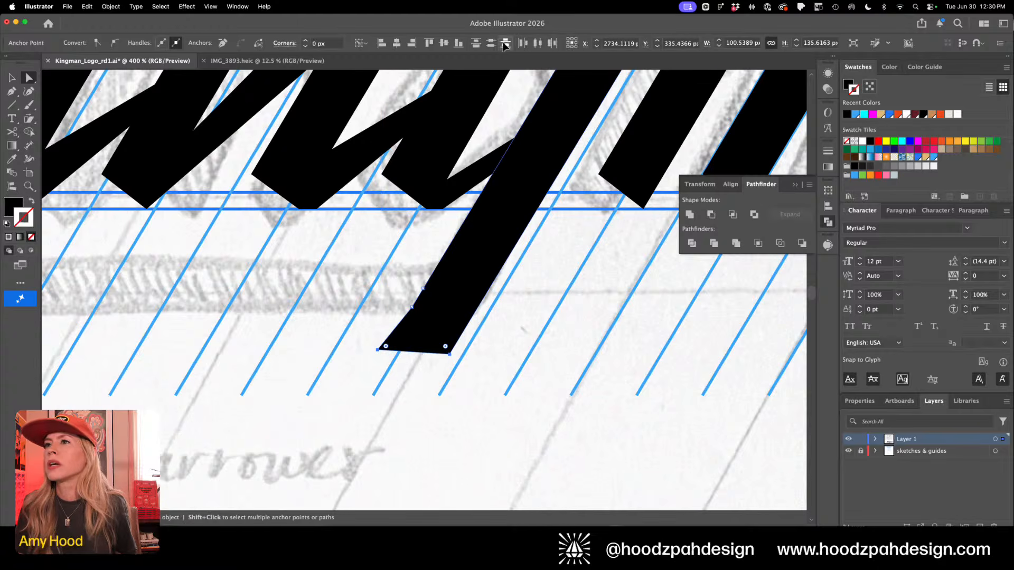
left_click(457, 43)
left_click(499, 279)
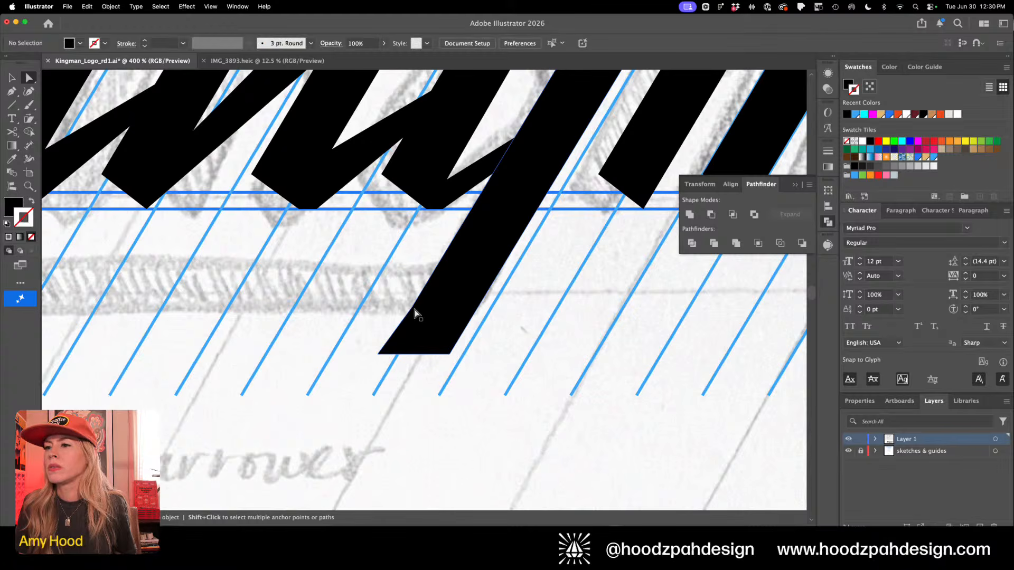
Extend the descender's foot leftward by its outer anchors, with its end on the slanted guide and its upper edge roughly horizontal
left_click_drag(412, 308, 400, 307)
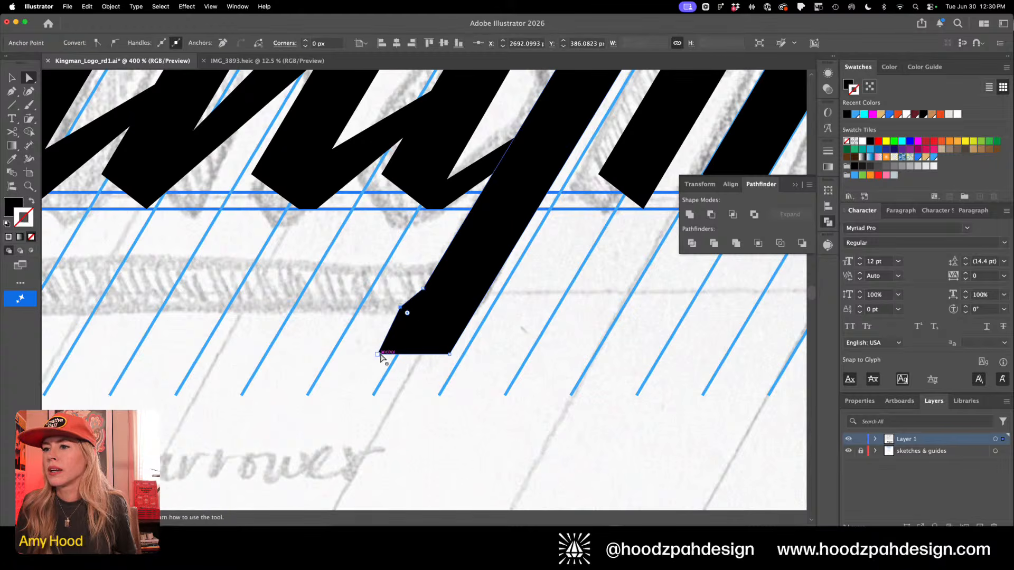
left_click(378, 354, "shift")
left_click_drag(377, 355, 334, 355)
left_click(356, 305)
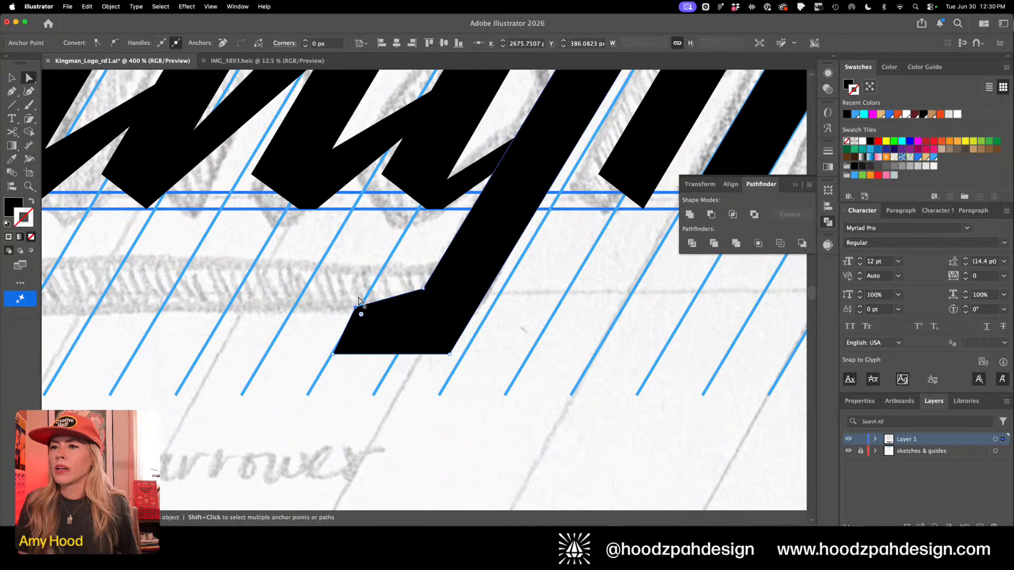
left_click_drag(355, 307, 418, 297)
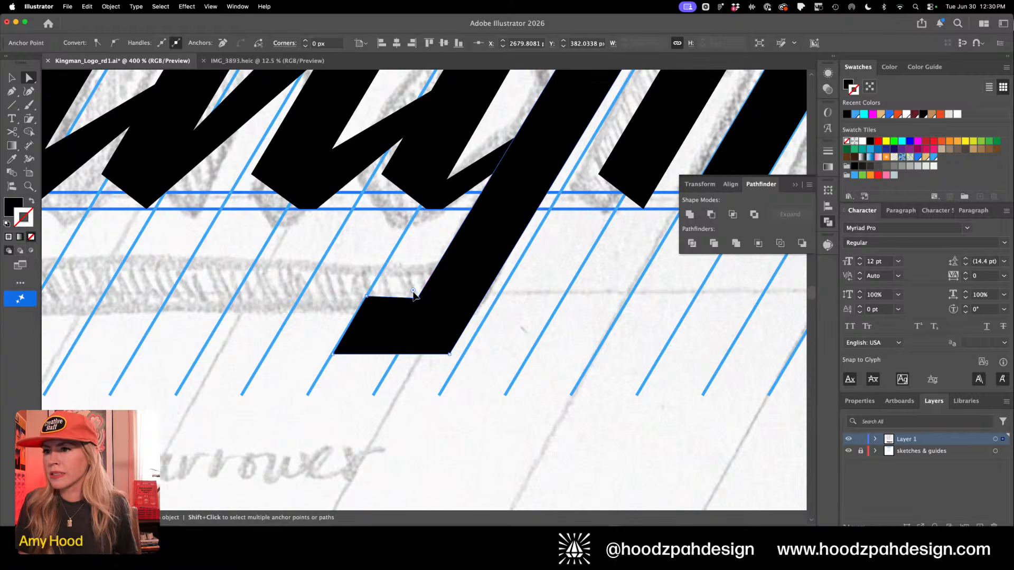
Try to align the two anchors of the tail's upper edge to one height, and undo it
left_click(367, 296, "shift")
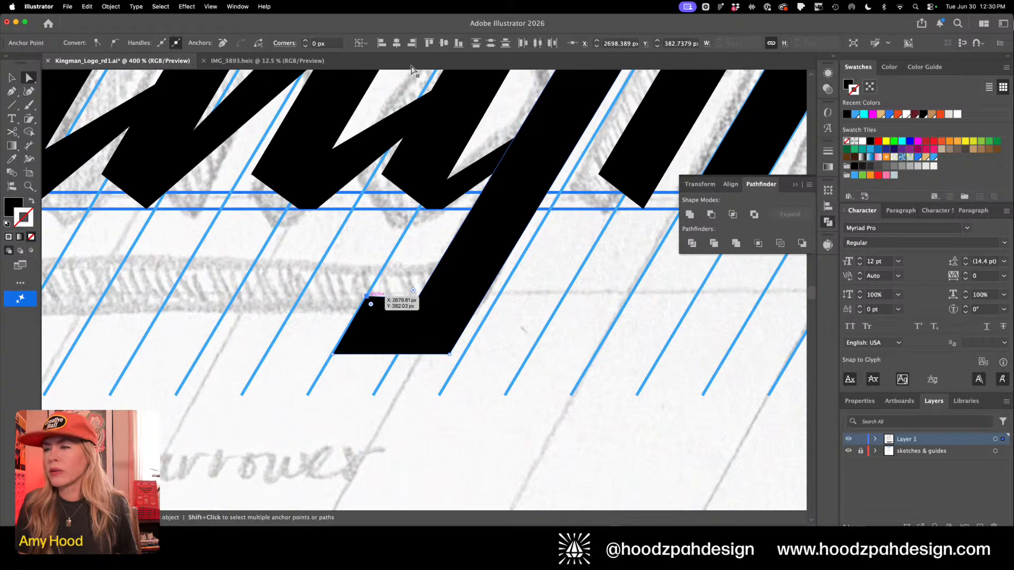
left_click(459, 44)
left_click_drag(422, 261, 516, 316)
key("super+z")
left_click(407, 301)
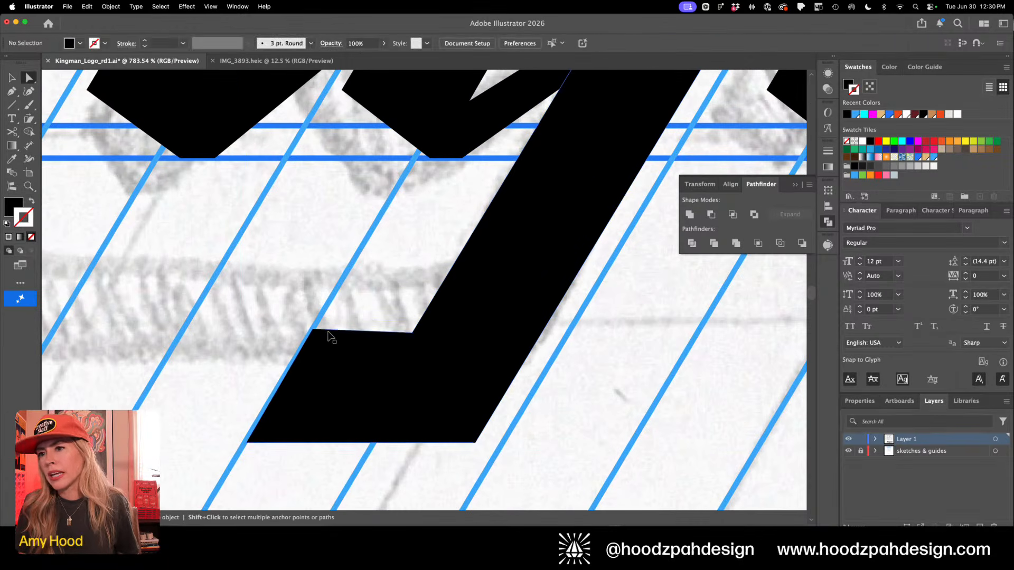
Add a horizontal ruler guide at the tail's inner corner and slide the outer upper corner down the slanted guide to meet it
left_click_drag(319, 319, 406, 320)
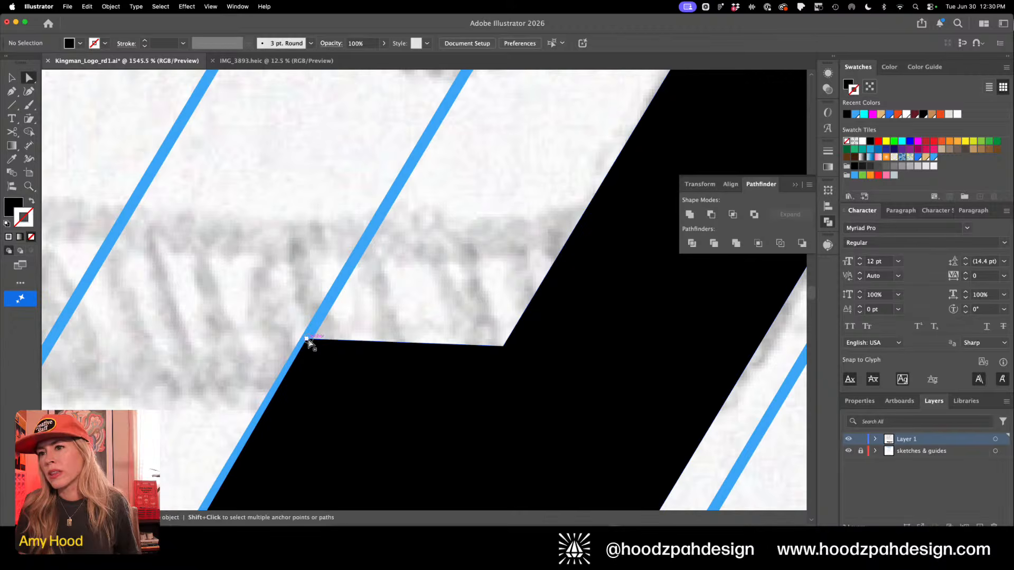
key("a")
left_click_drag(309, 343, 305, 342)
left_click(430, 300)
left_click(430, 299)
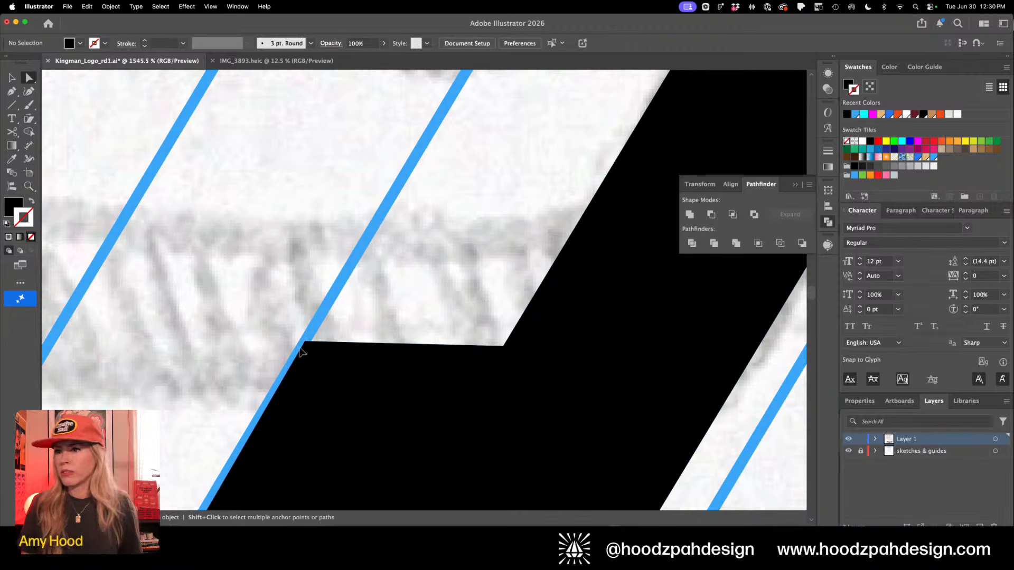
key("super+r")
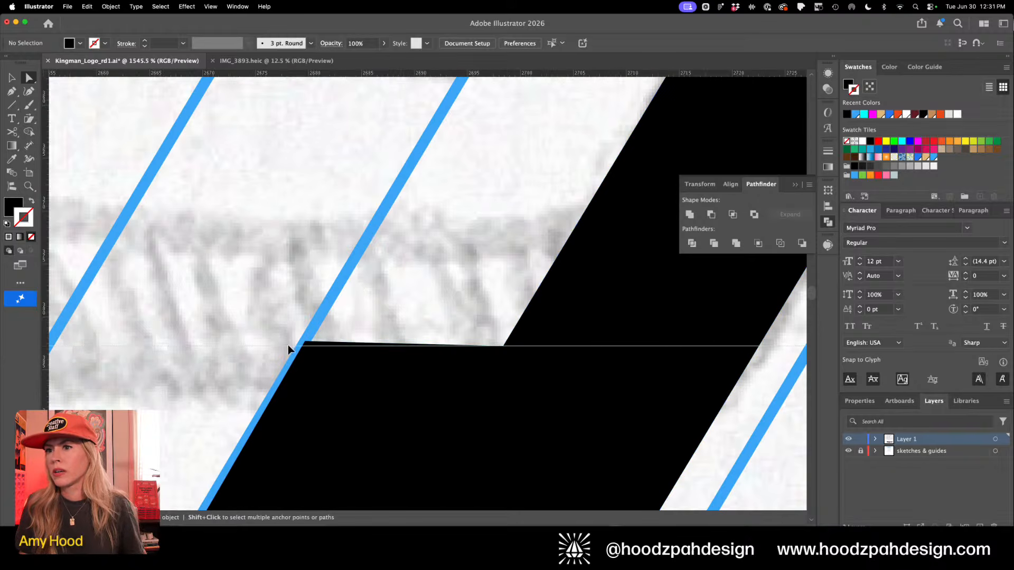
left_click_drag(304, 344, 302, 348)
left_click(425, 274)
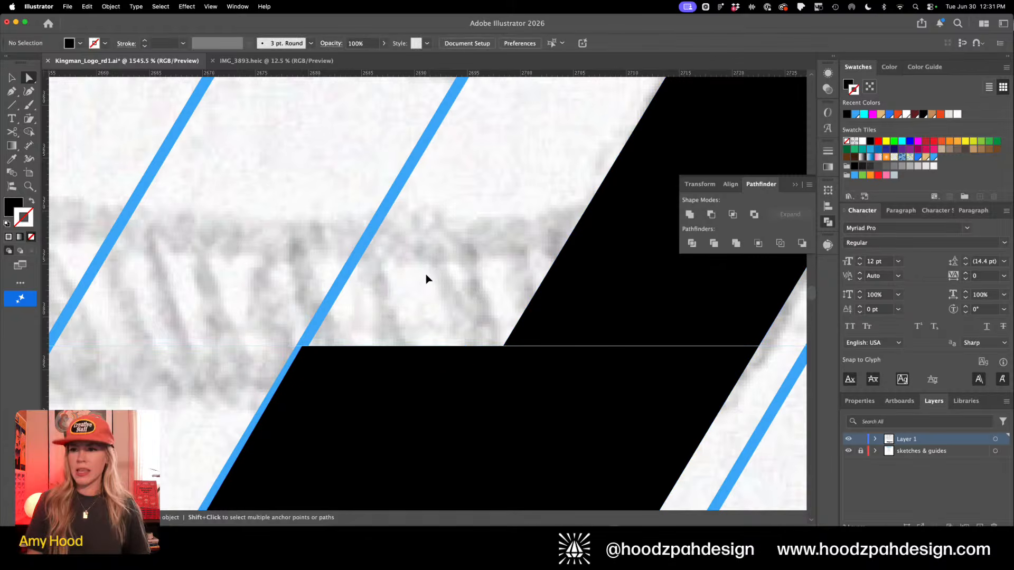
Move both end anchors of the g's tail left until it forms an underline bar reaching below the k
key("super+minus")
key("super+minus")
key("super+minus")
key("super+minus")
key("super+minus")
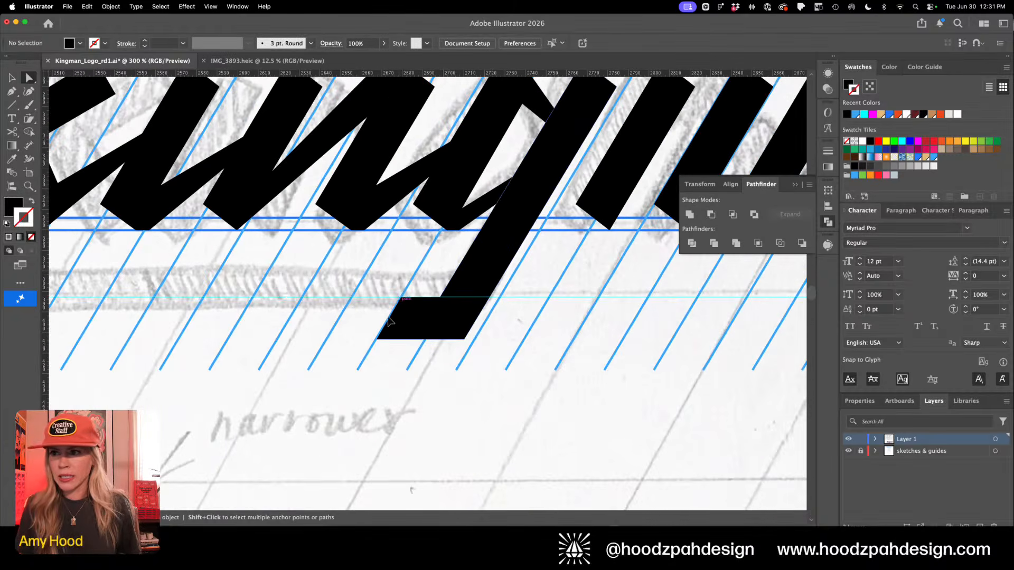
left_click(377, 340)
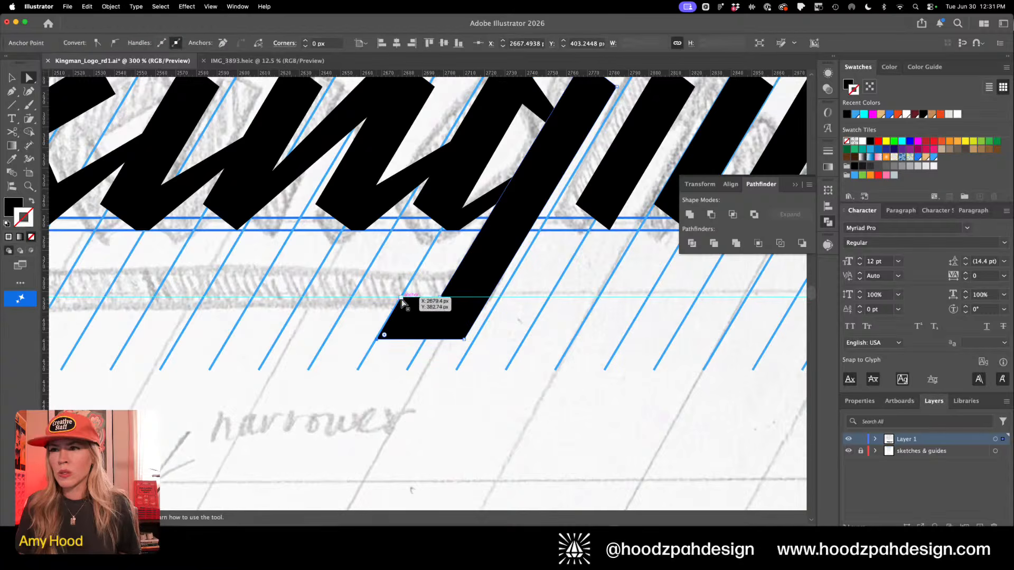
left_click(402, 298, "shift")
key("shift+Left")
key("shift+Left")
key("shift+Left")
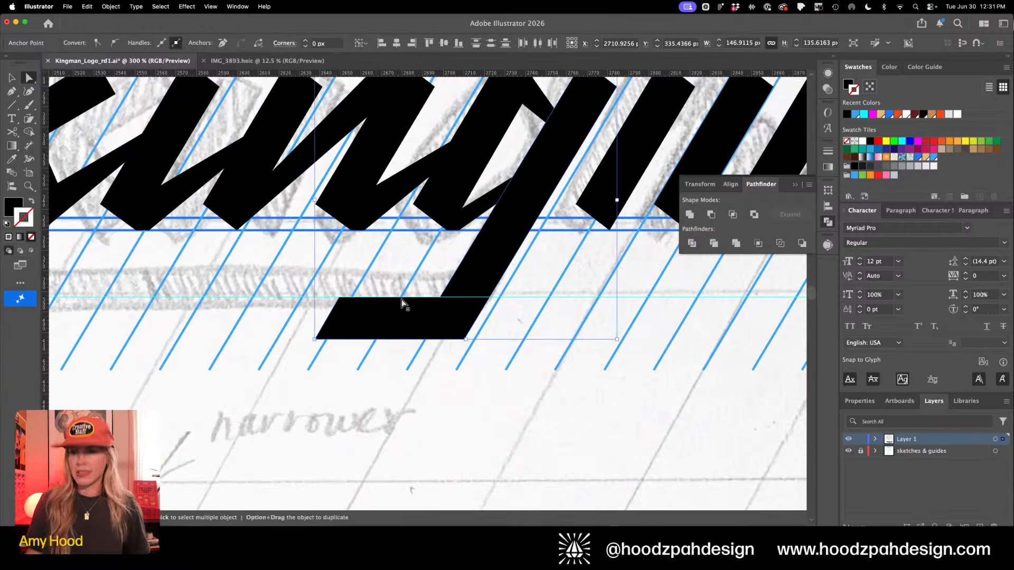
key("super+minus")
key("super+minus")
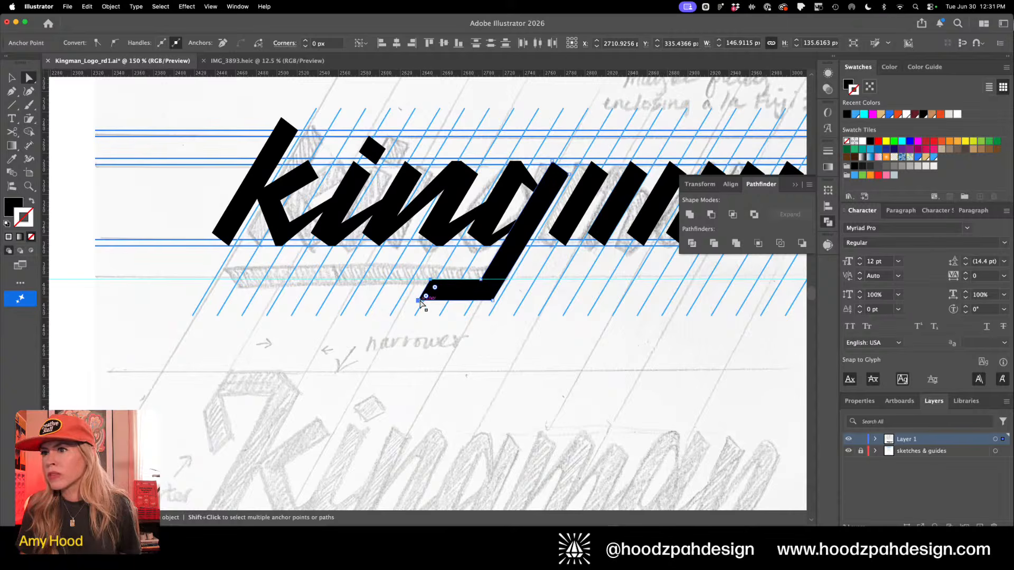
left_click_drag(422, 299, 210, 295)
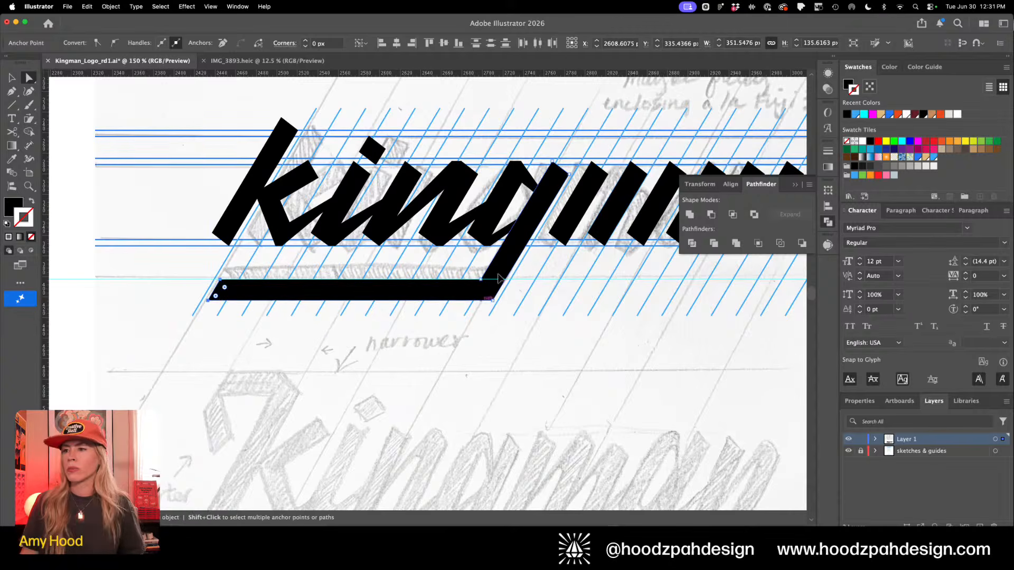
Move all anchors of the underline bar up along the slant to bring it closer under the letters, and deselect
key("z")
left_click(526, 305)
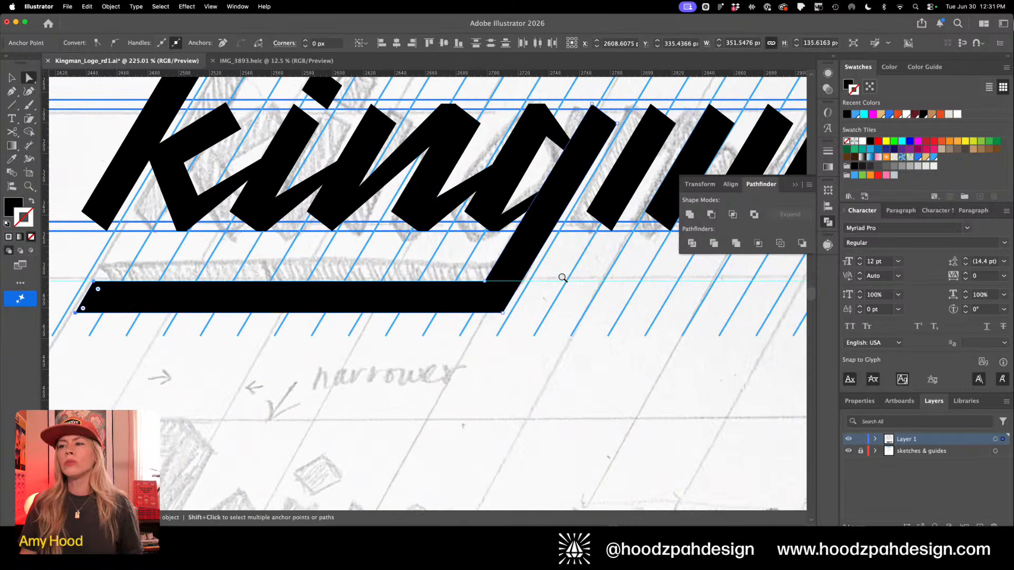
key("super+minus")
key("super+minus")
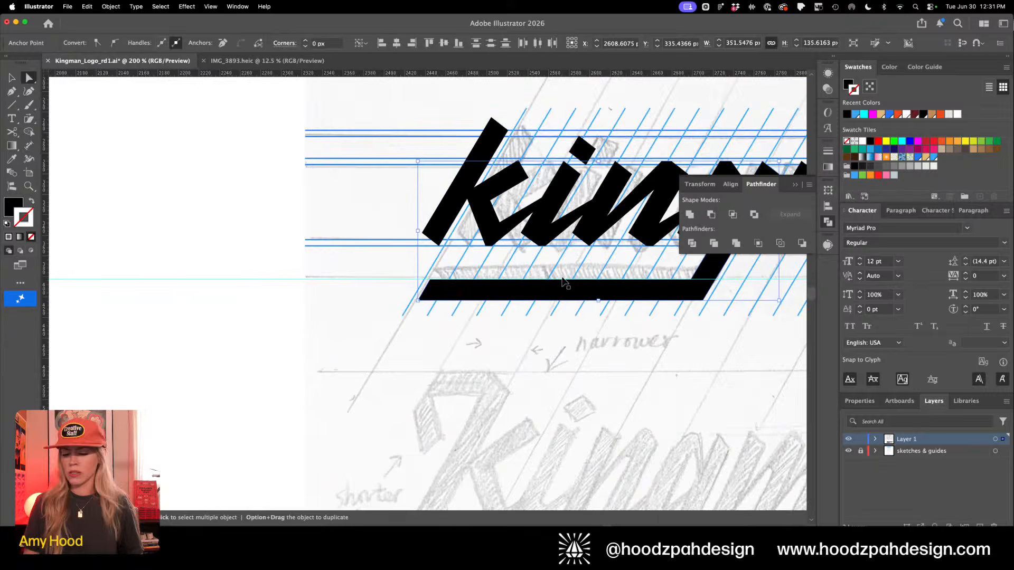
left_click_drag(563, 278, 291, 365)
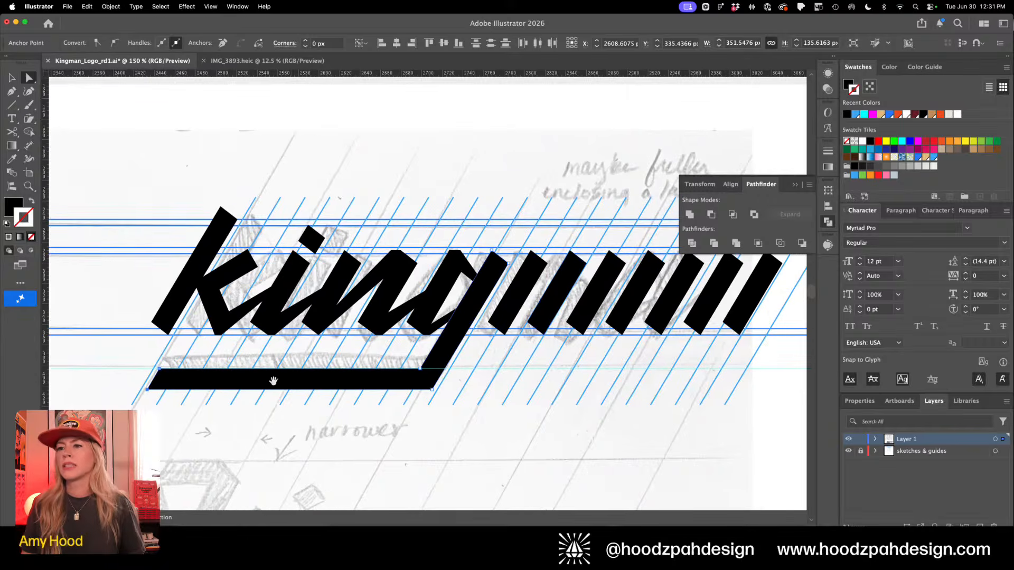
left_click_drag(121, 354, 450, 441)
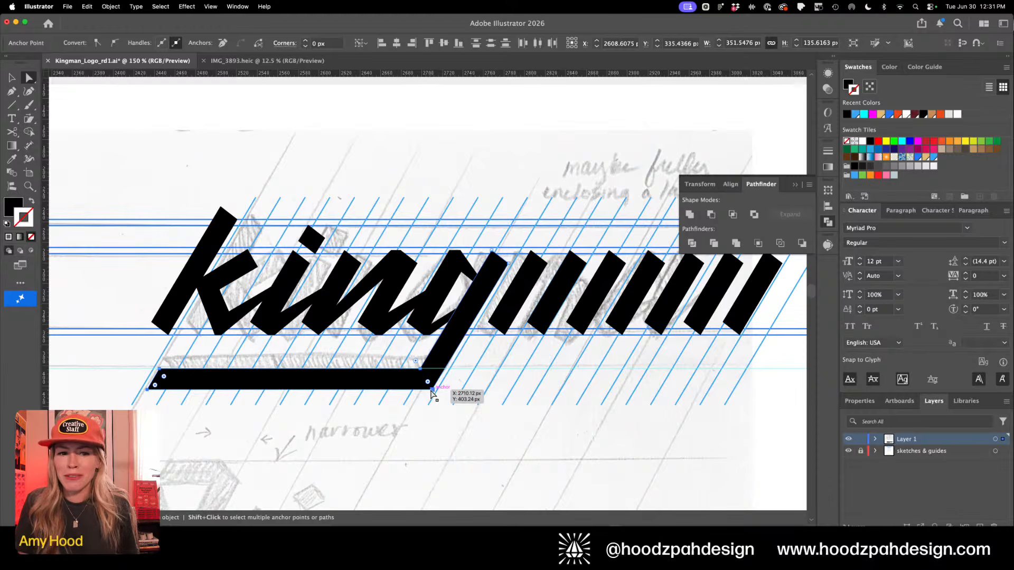
left_click_drag(431, 393, 447, 371)
left_click(218, 406)
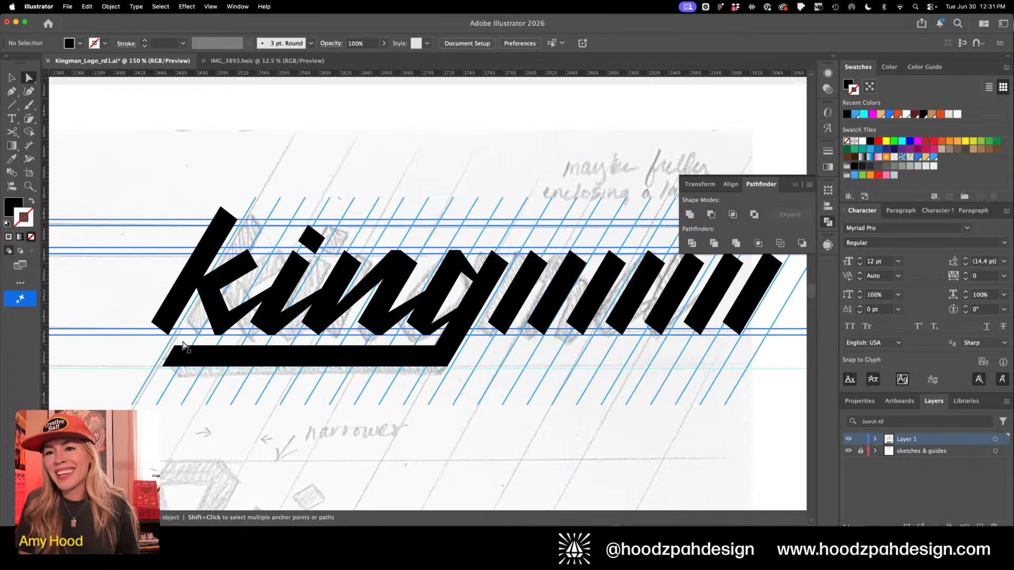
Extend the slanted end of the g's underline bar left until it reaches past the foot of the k, and deselect
left_click_drag(182, 343, 157, 376)
key("shift+Left")
key("shift+Left")
key("shift+Left")
key("shift+Left")
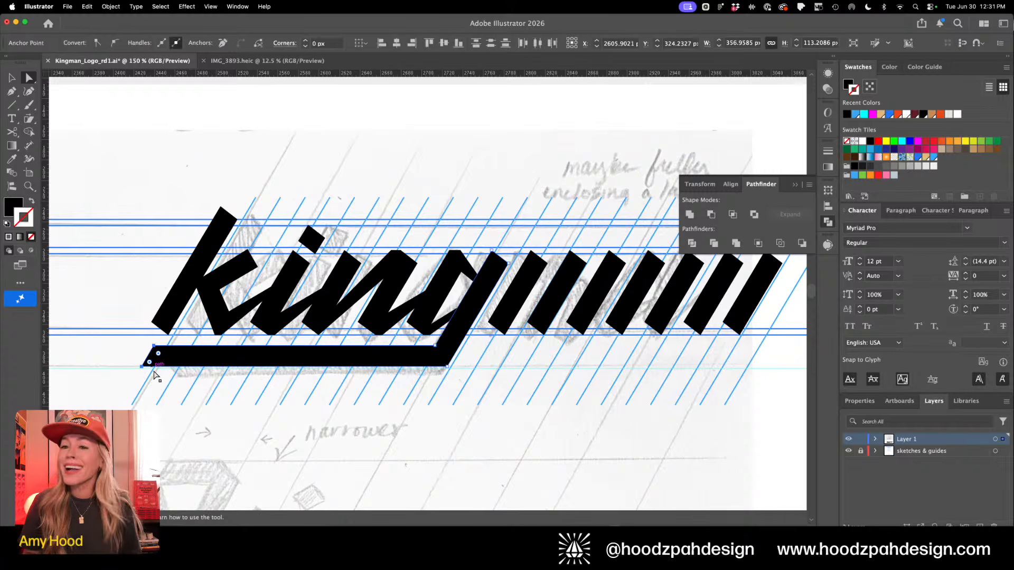
left_click(267, 434)
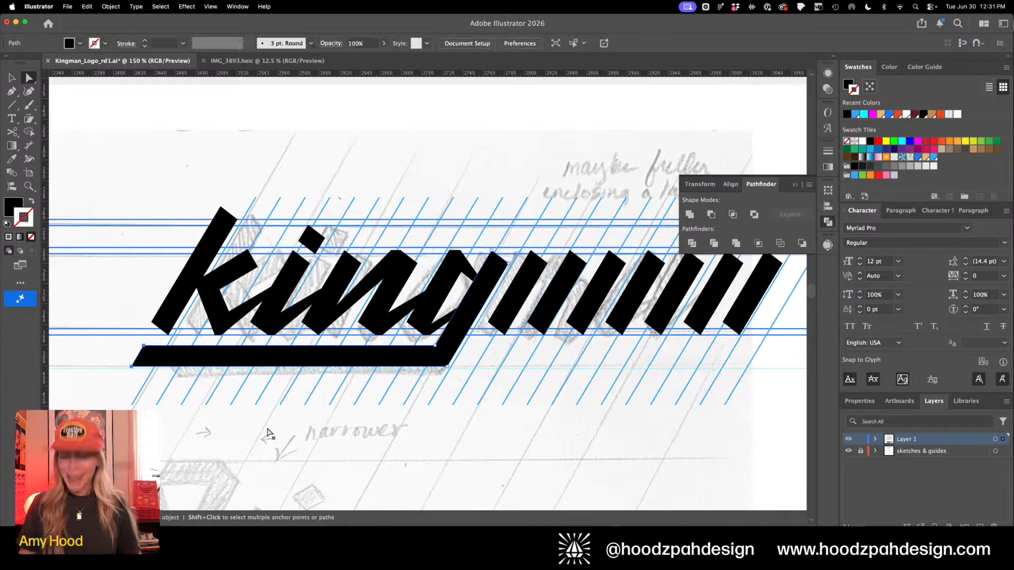
key("super+equal")
key("super+minus")
key("super+minus")
key("super+minus")
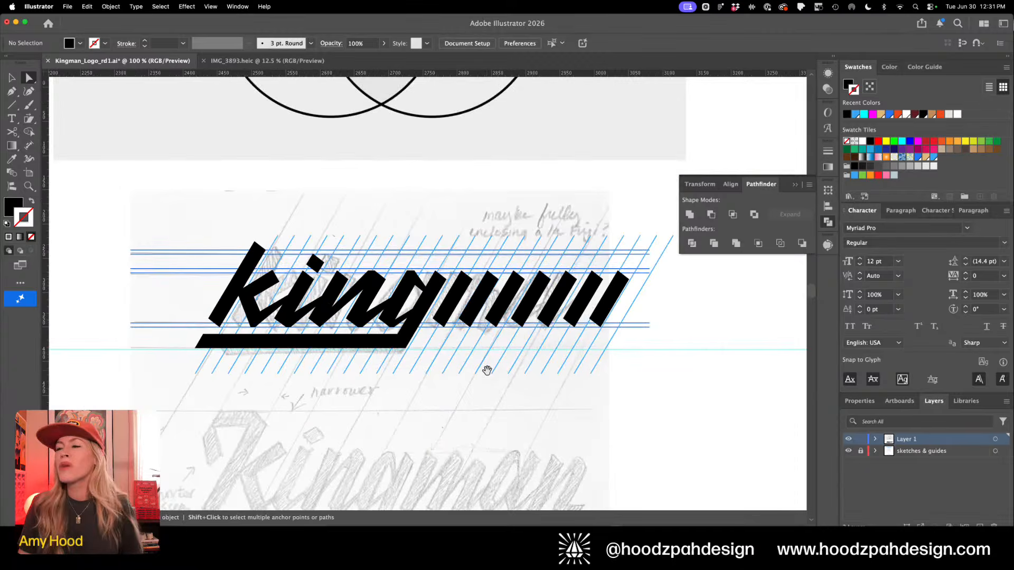
key("super+equal")
key("super+equal")
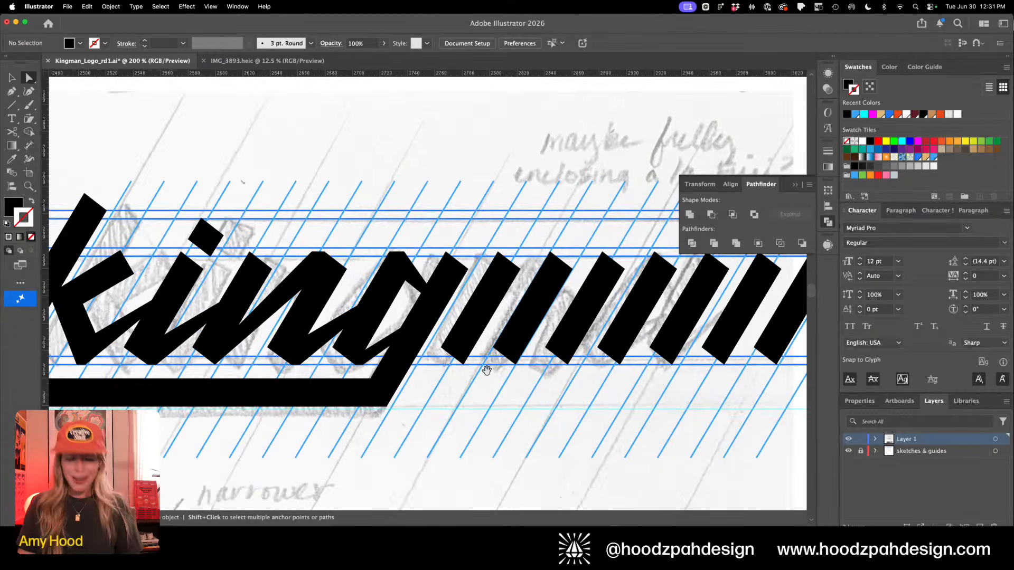
key("q")
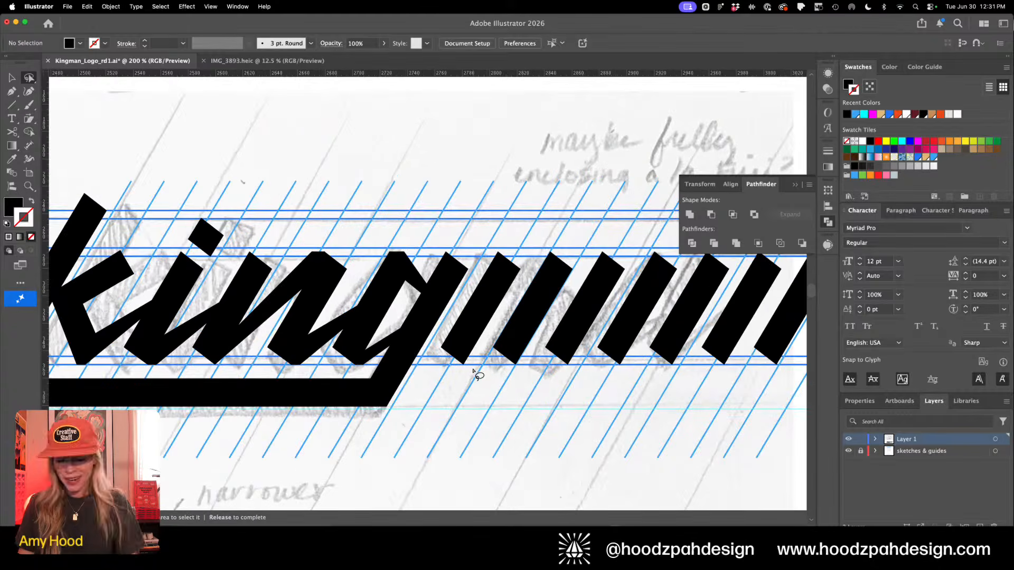
key("v")
scroll(464, 383, "up", 2)
scroll(465, 383, "right", 1)
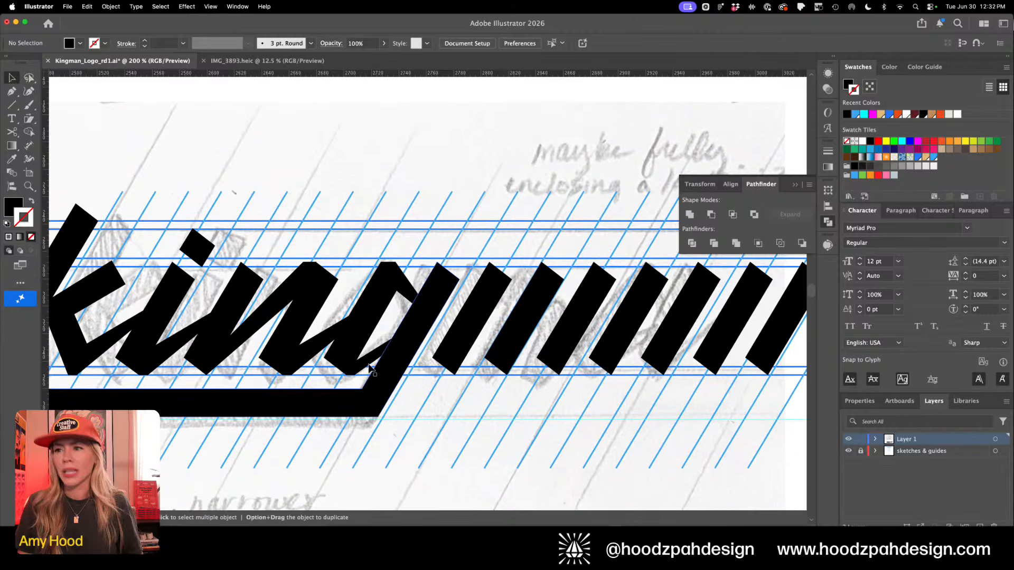
key("a")
left_click(352, 365)
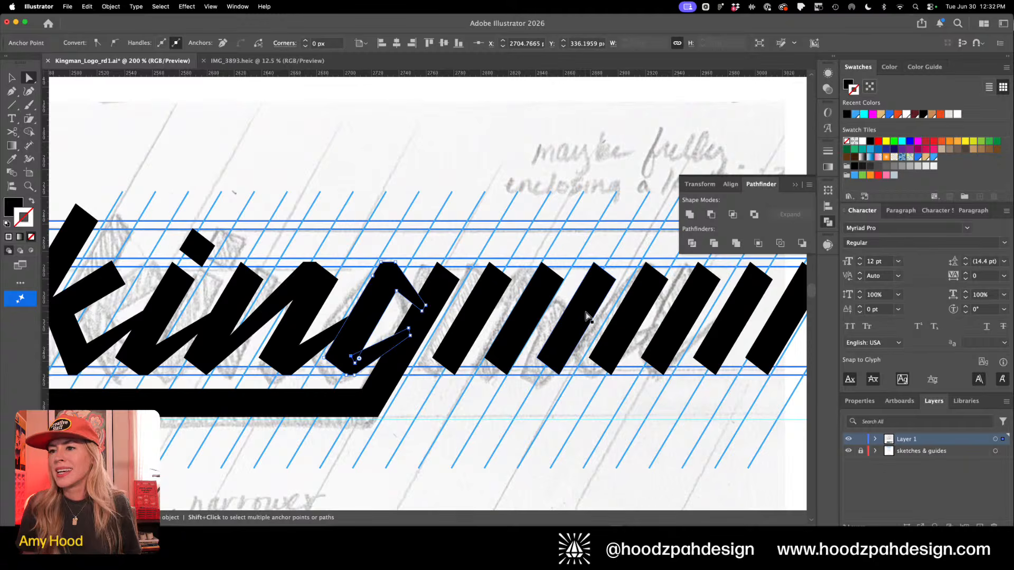
left_click(481, 406)
Save the logo document
key("super+minus")
key("super+minus")
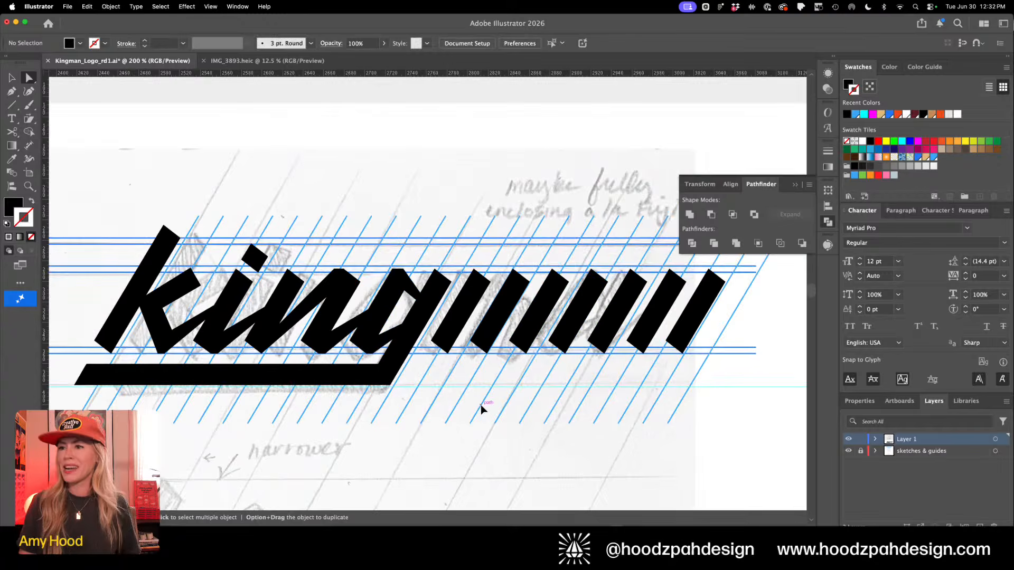
key("v")
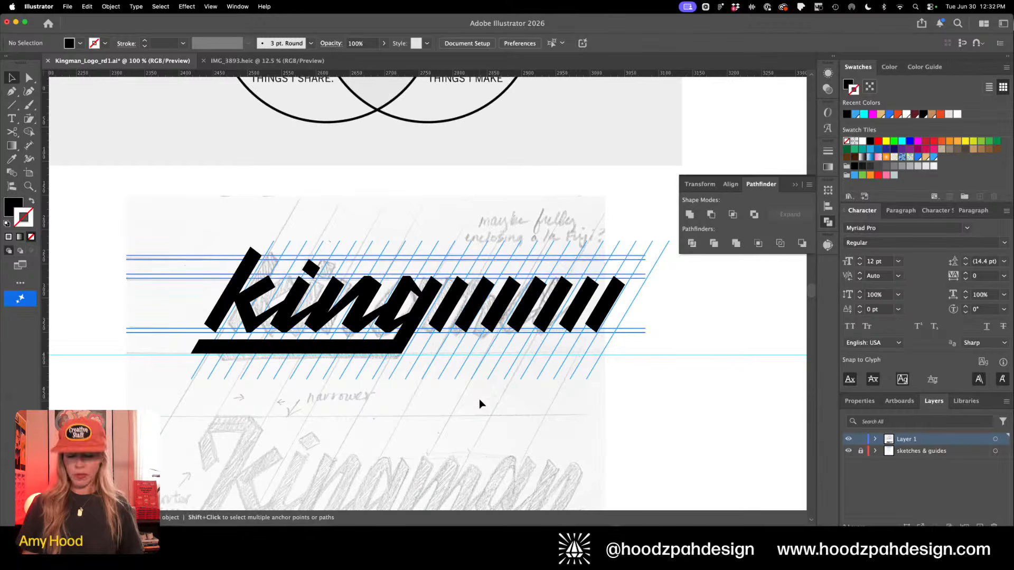
key("super+s")
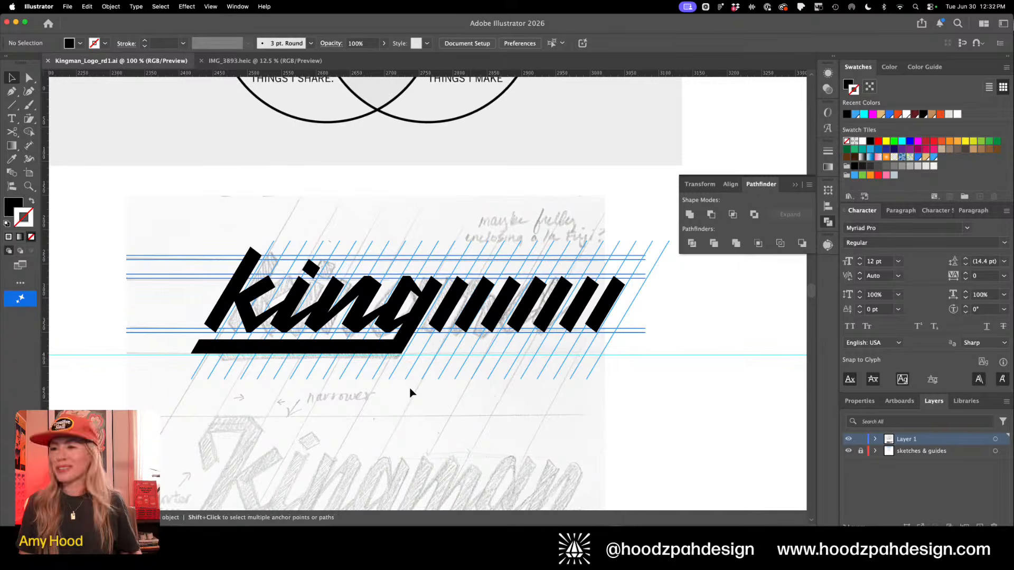
Duplicate the n's last stem with its connecting strokes onto the black stems after the g, and cut the copy
key("super+equal")
key("super+equal")
key("a")
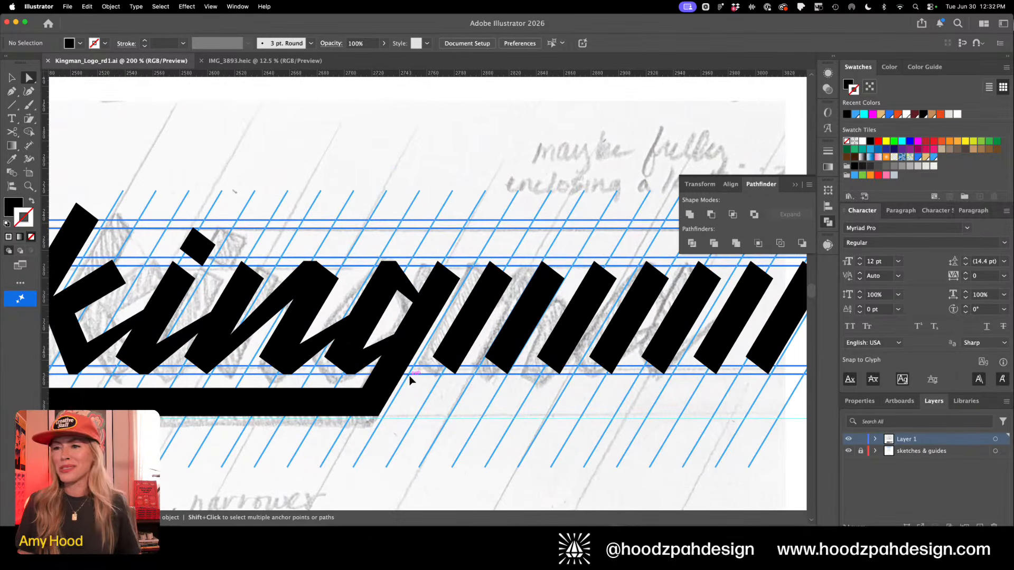
key("super+equal")
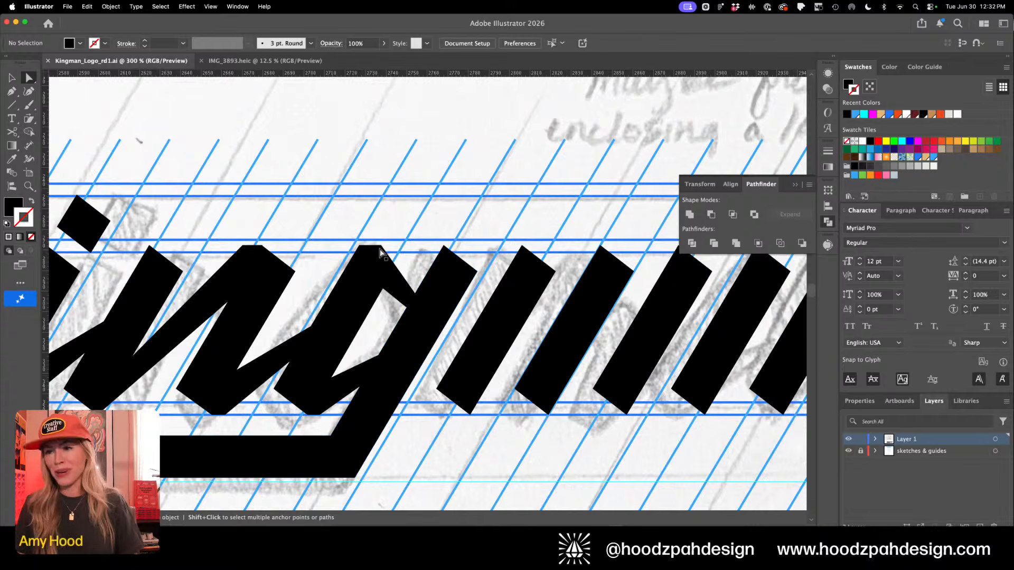
key("v")
left_click(234, 327)
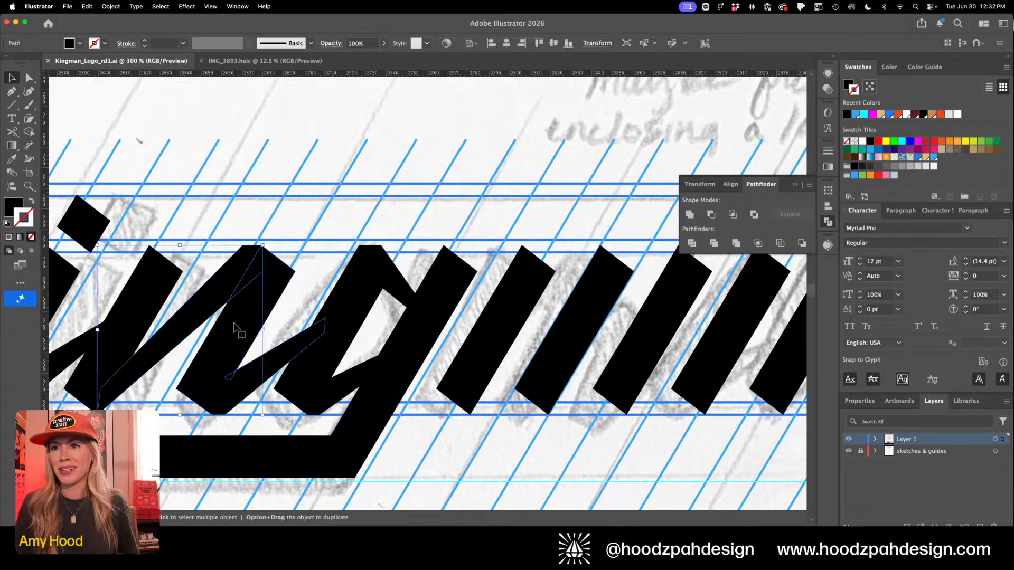
left_click(250, 319, "shift")
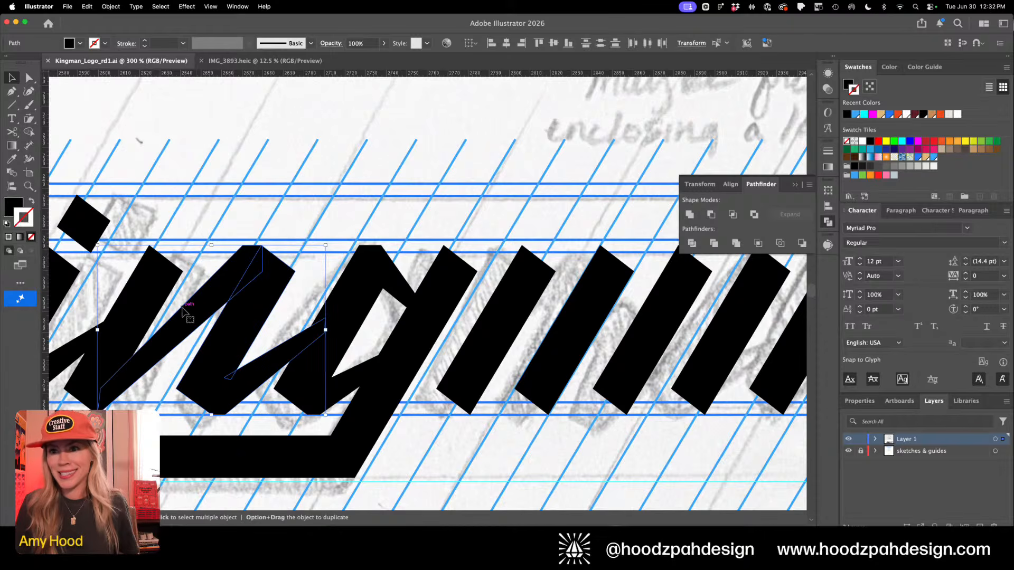
left_click_drag(184, 315, 600, 294)
left_click_drag(580, 205, 464, 222)
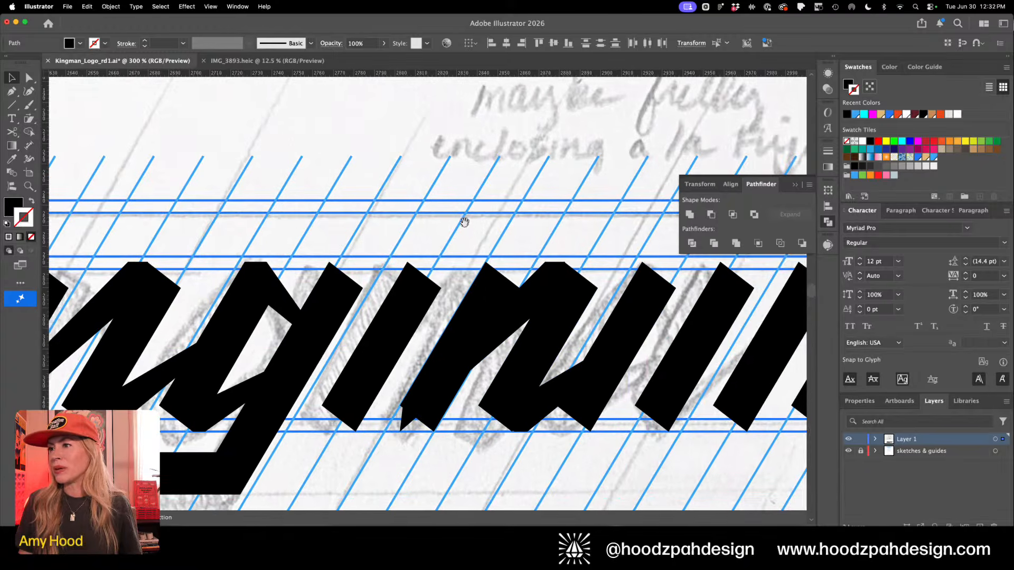
key("BackSpace")
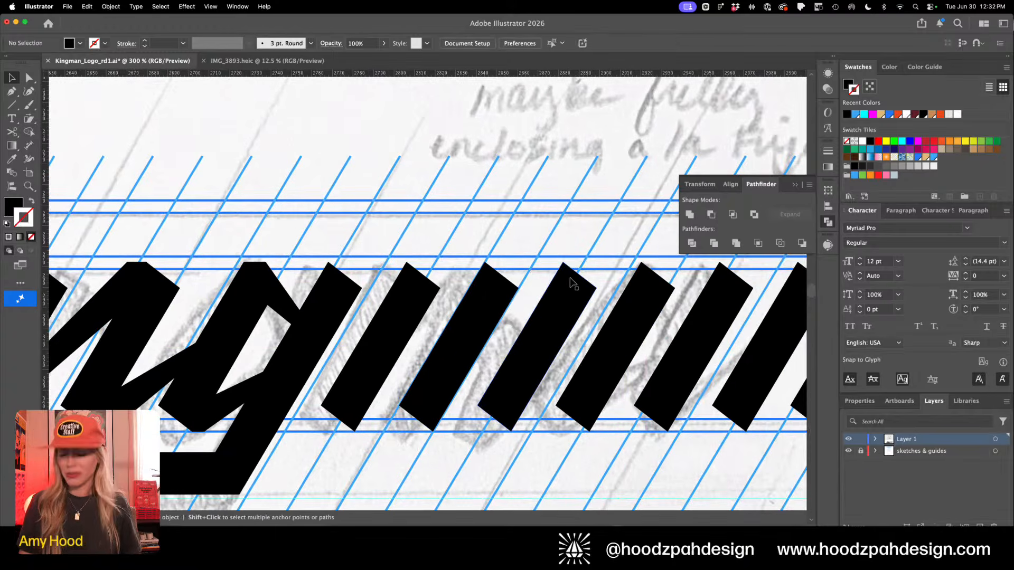
Shift the last four black stems right to widen the gap after the third stem following the g
scroll(573, 284, "down", 3)
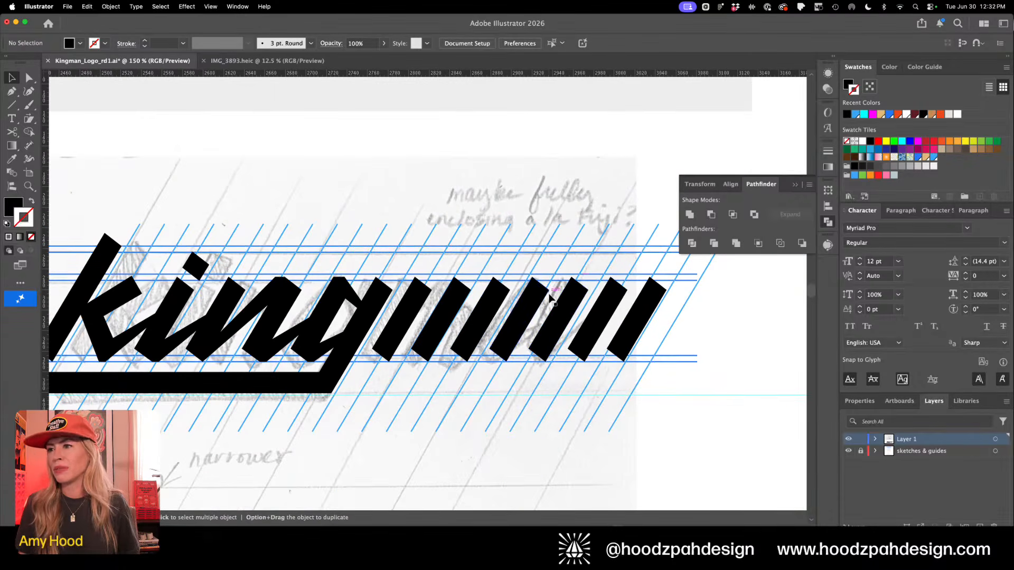
left_click(532, 278)
key("shift+Right")
key("shift+Right")
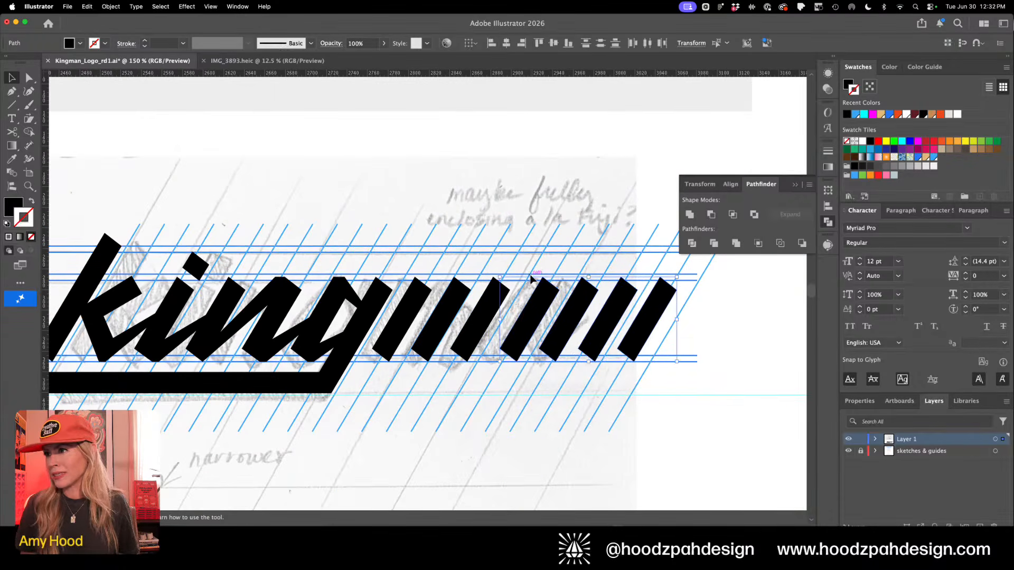
Paste the cut stem and connecting strokes in front, nudged right to meet the shifted stems, and delete the redundant stem beneath
key("super+equal")
key("super+equal")
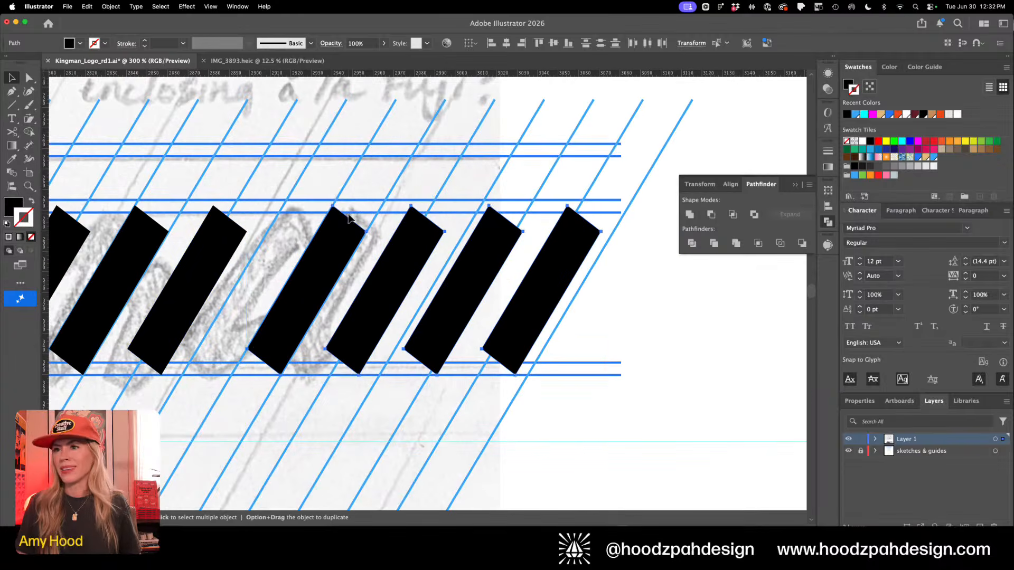
left_click_drag(256, 278, 398, 288)
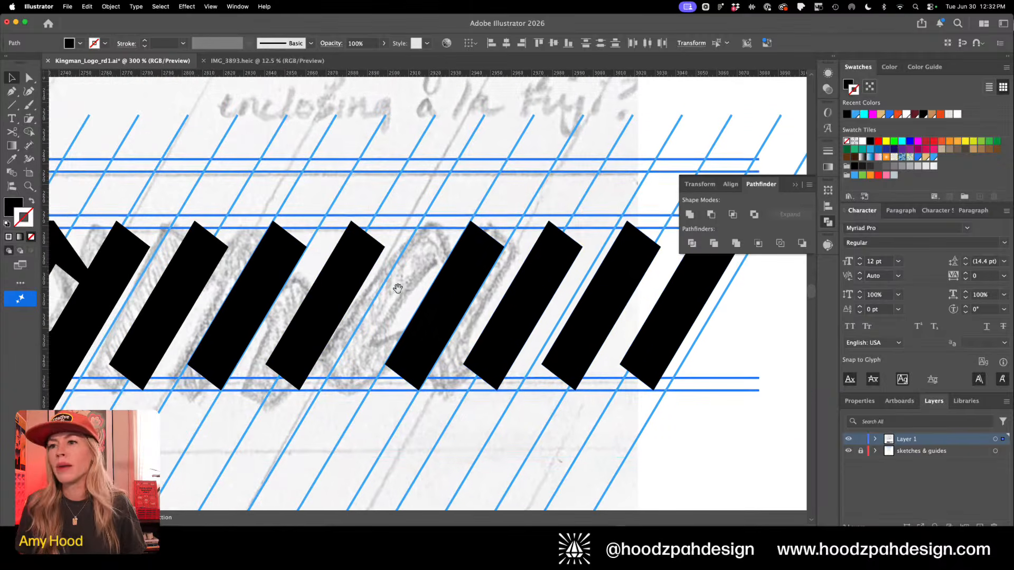
key("super+f")
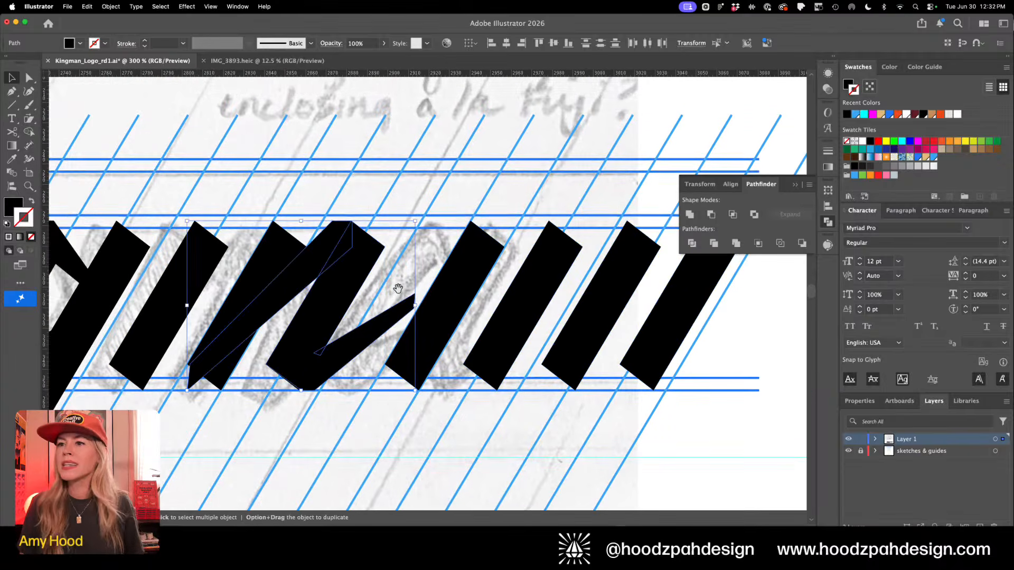
key("shift+Right")
key("Right")
key("Right")
key("Right")
key("Right")
key("Right")
key("Right")
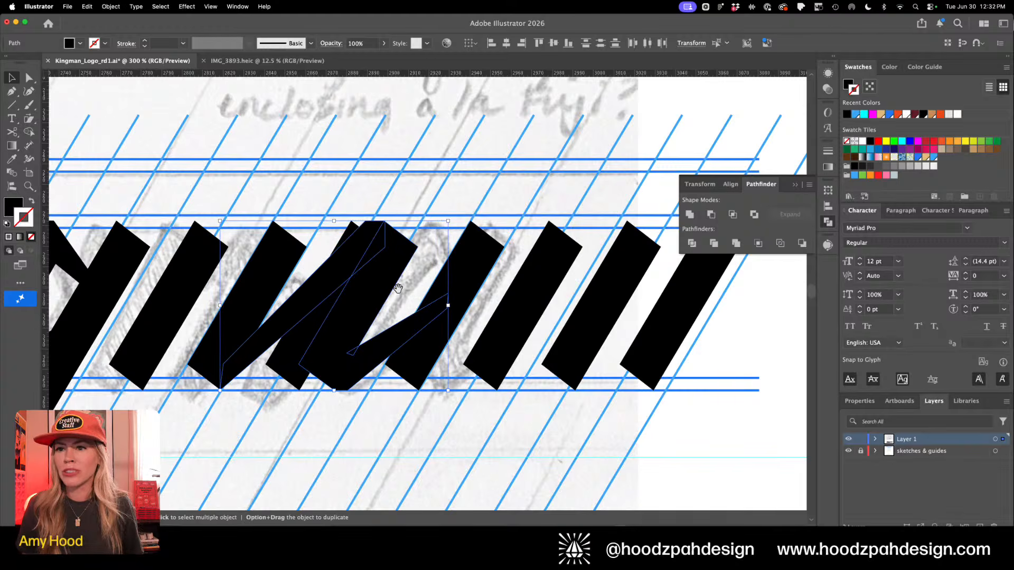
left_click(278, 361)
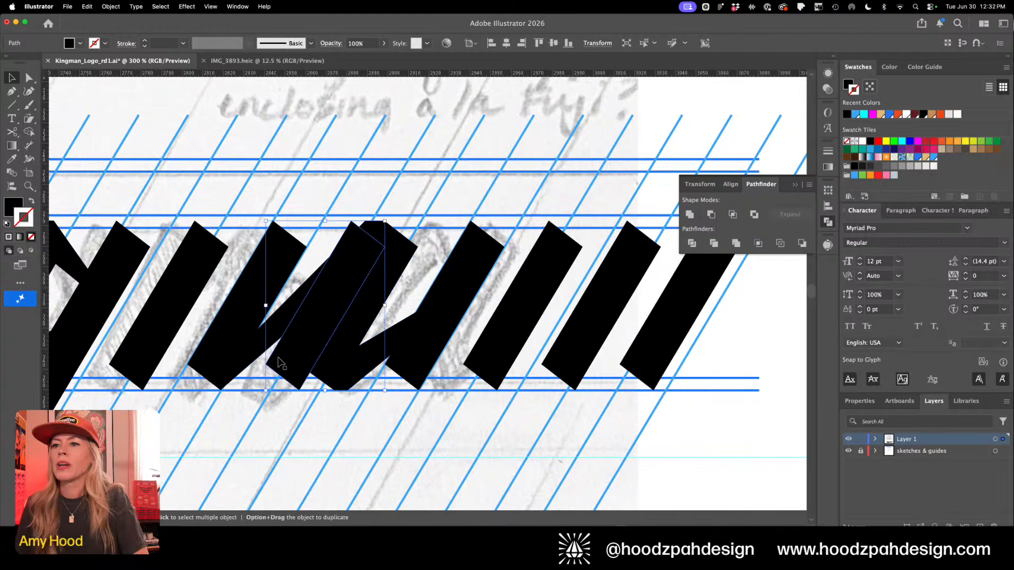
key("Delete")
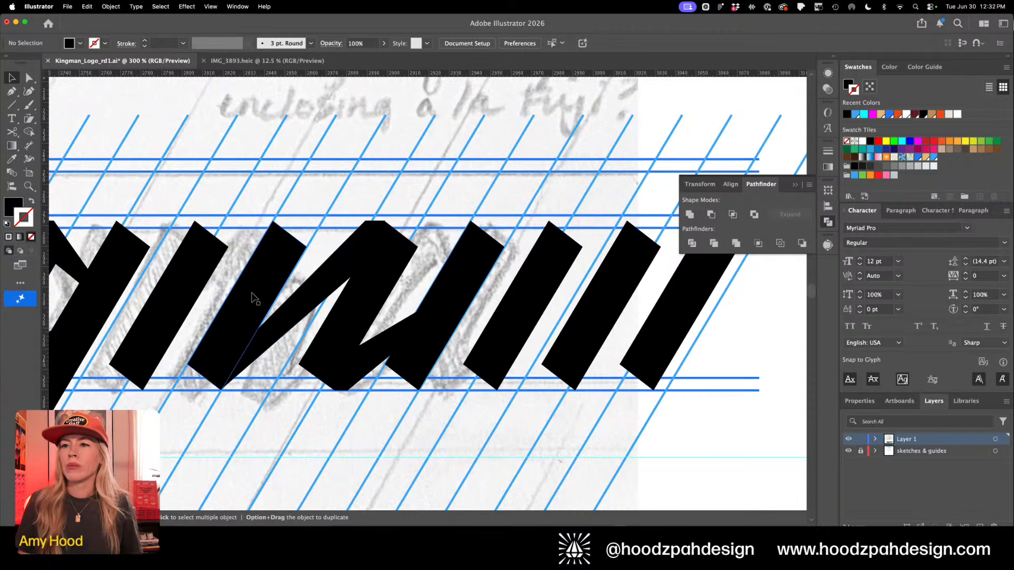
Duplicate the pasted stem and connecting strokes about 54 px to the left to form the m's first hump
key("a")
scroll(317, 306, "left", 2)
scroll(317, 307, "up", 1)
left_click_drag(369, 306, 258, 301)
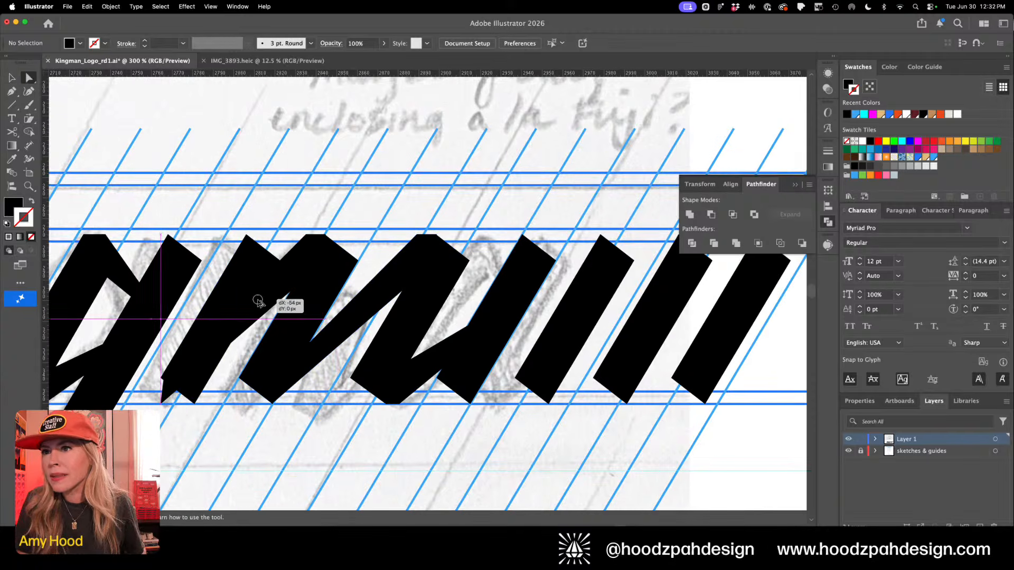
Align the top corner of the m's second stem with the end of the flat top on its first connecting stroke
left_click_drag(254, 232, 254, 231)
key("z")
left_click_drag(236, 178, 368, 287)
key("a")
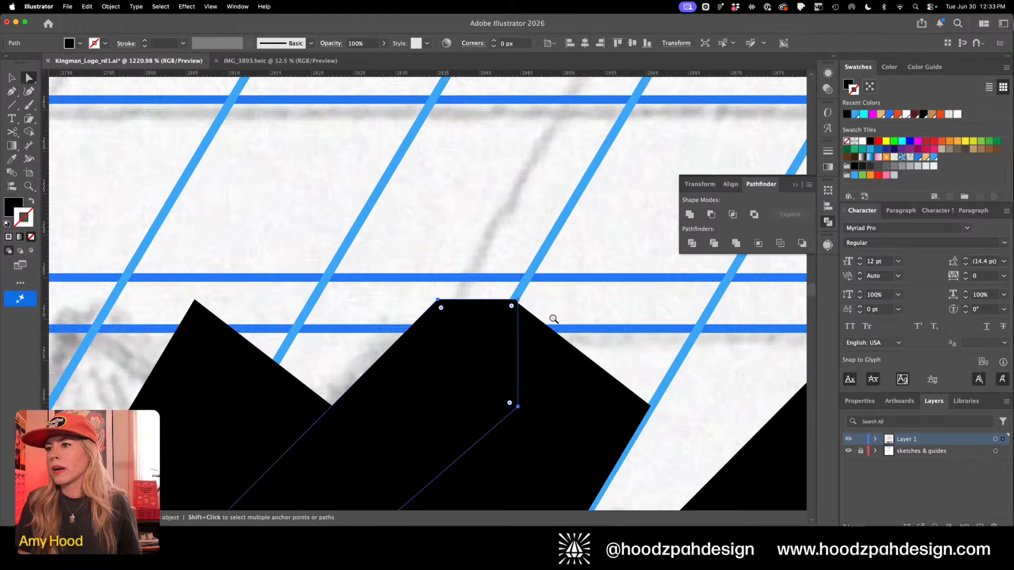
mouse_move(537, 332)
left_mouse_down()
mouse_move(547, 331)
mouse_move(537, 336)
left_mouse_up()
key("z")
left_click_drag(496, 269, 586, 400)
key("a")
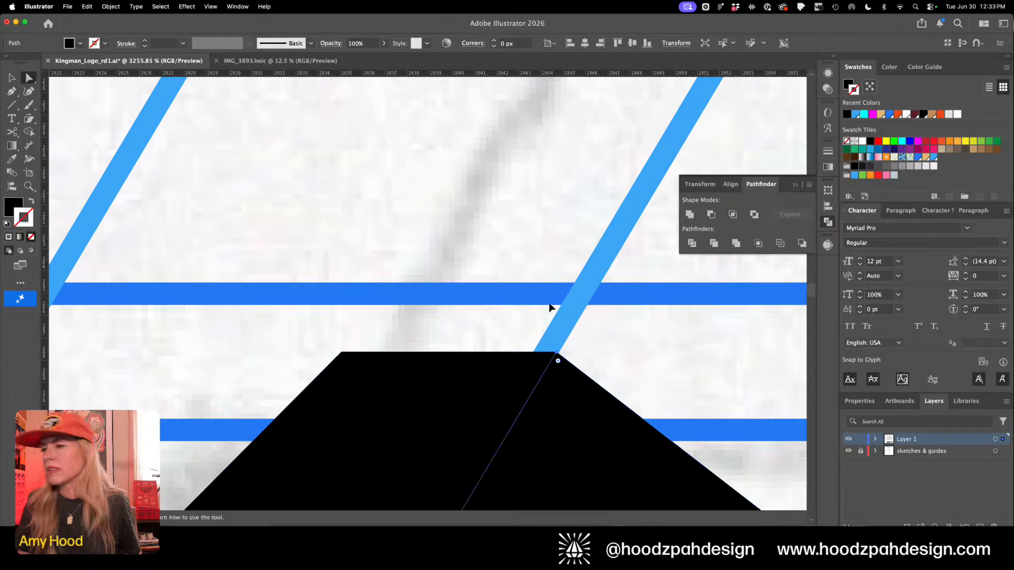
Move the m's first stem horizontally left toward the g to open up the space before the first arch
key("super+minus")
key("super+minus")
key("super+minus")
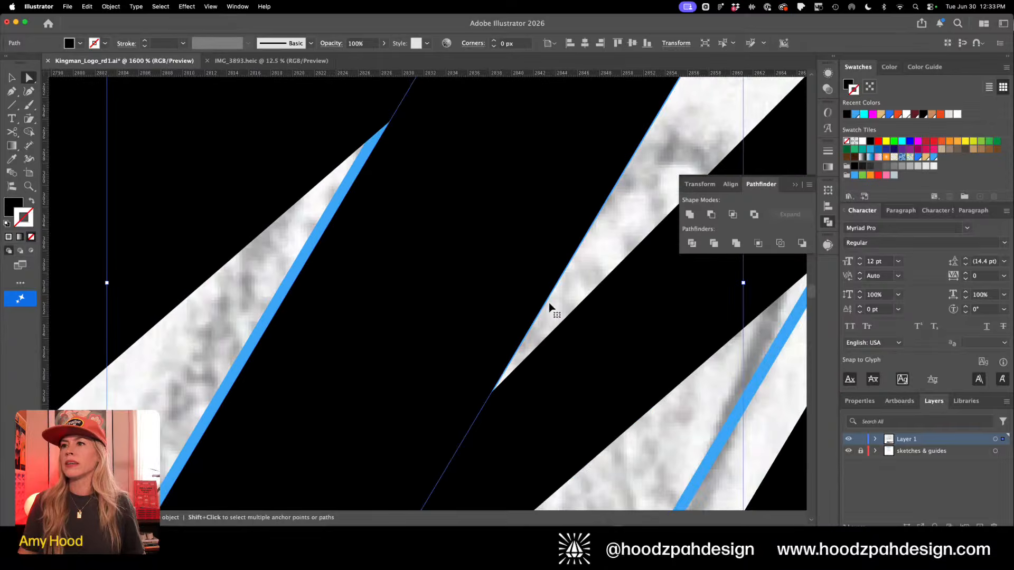
key("super+minus")
key("super+minus")
left_click(543, 173)
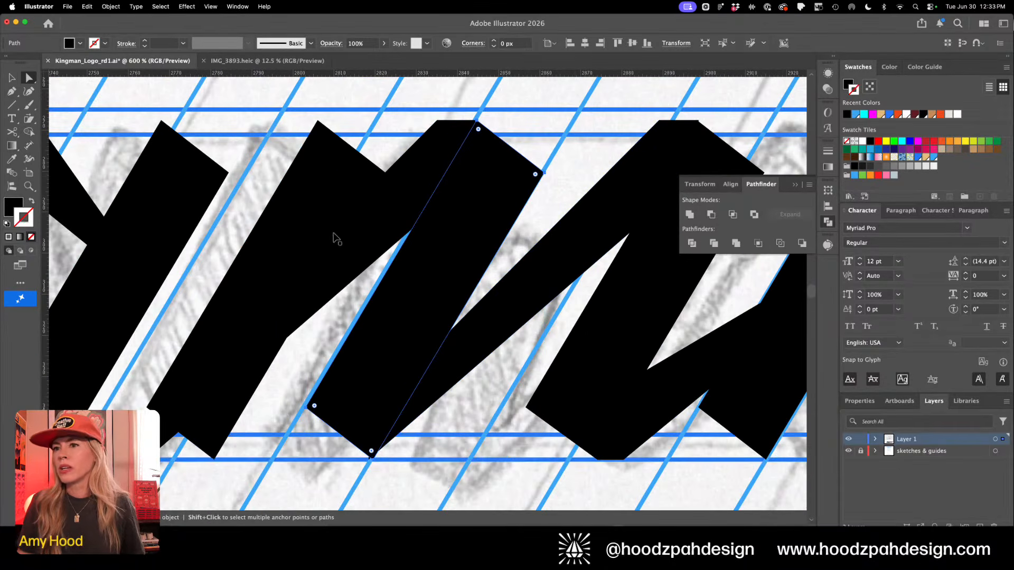
left_click_drag(312, 179, 246, 180)
Select the whole m with the stems after it and nudge them right until the m is evenly spaced from the g
key("super+minus")
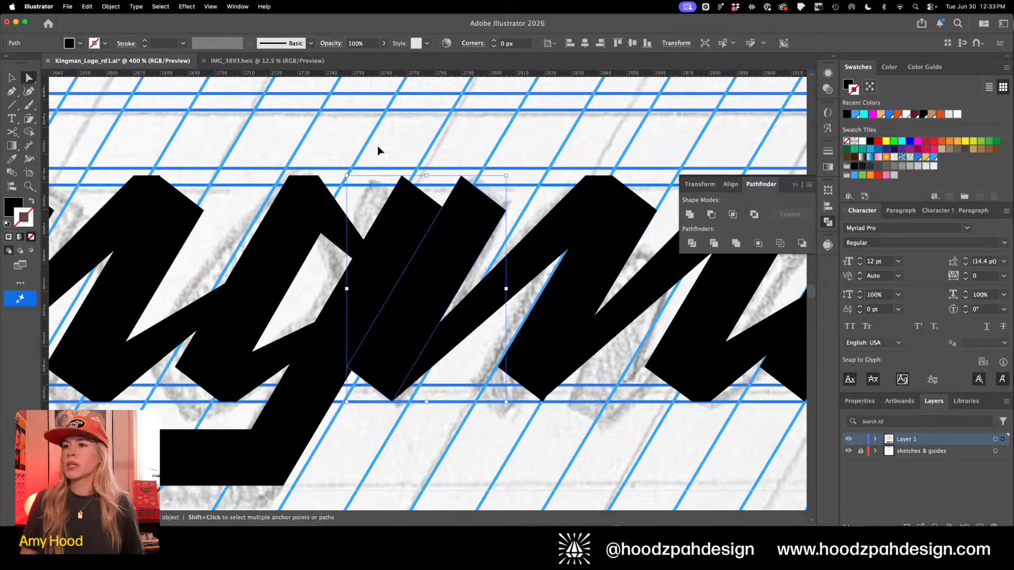
key("super+minus")
key("super+minus")
key("super+minus")
left_click_drag(486, 167, 407, 217)
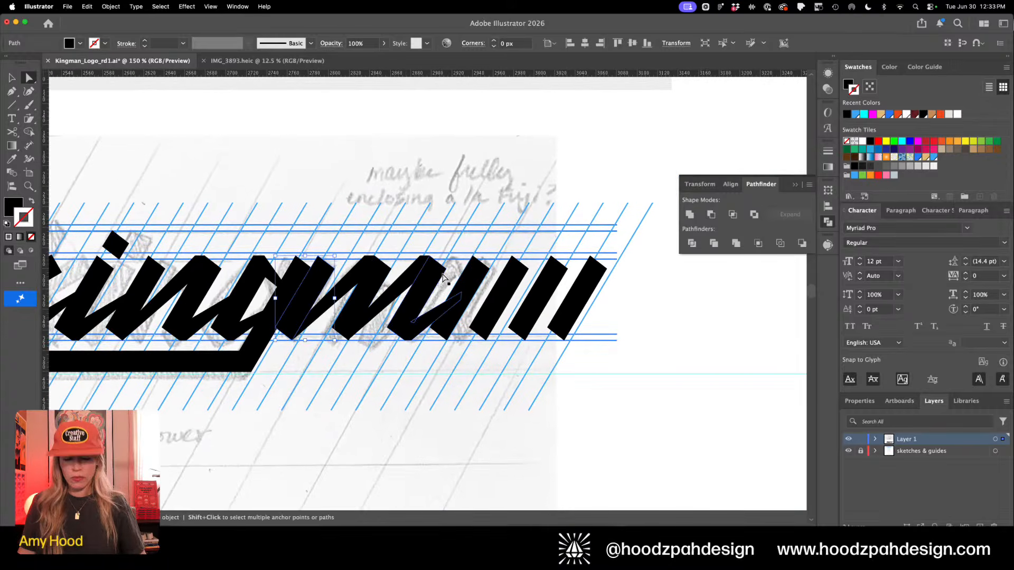
key("v")
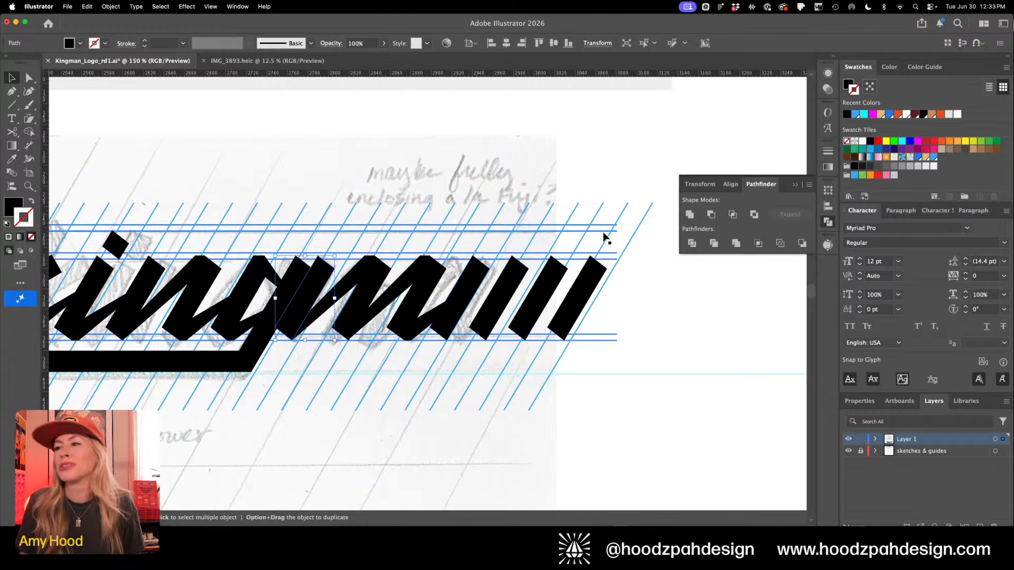
left_click_drag(324, 357, 316, 357)
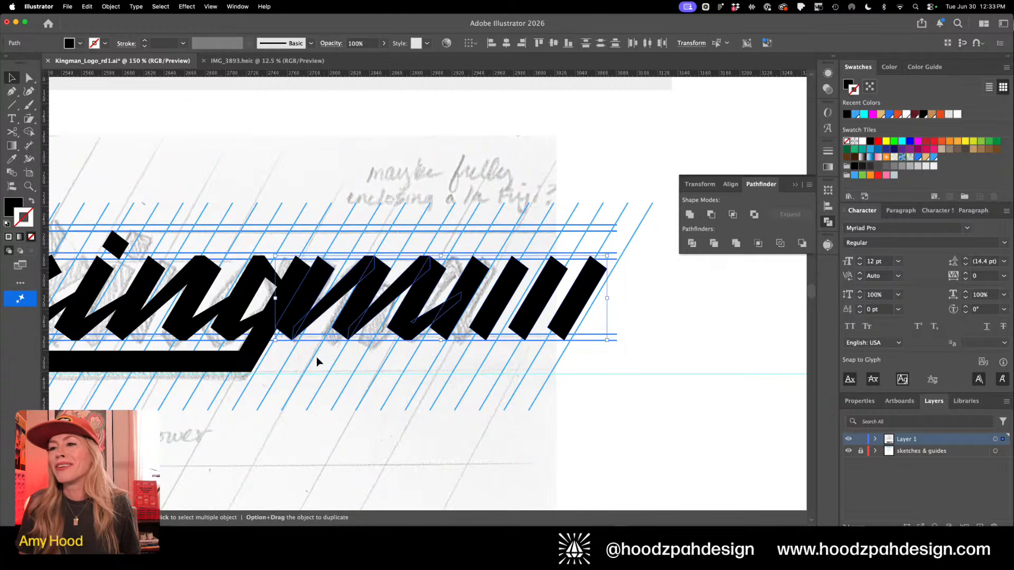
key("shift+Right")
key("shift+Right")
key("Left")
key("shift+Left")
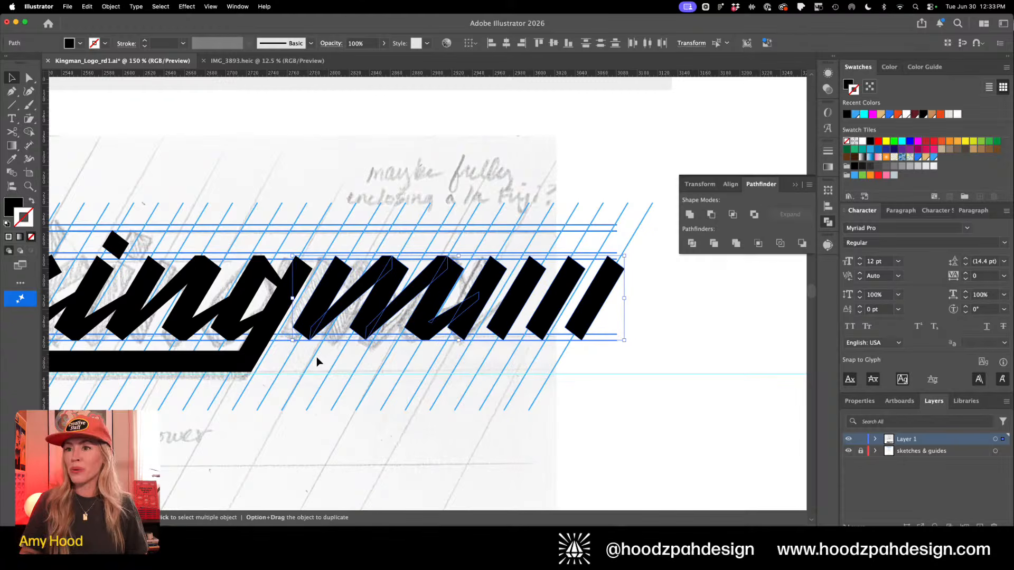
key("super+equal")
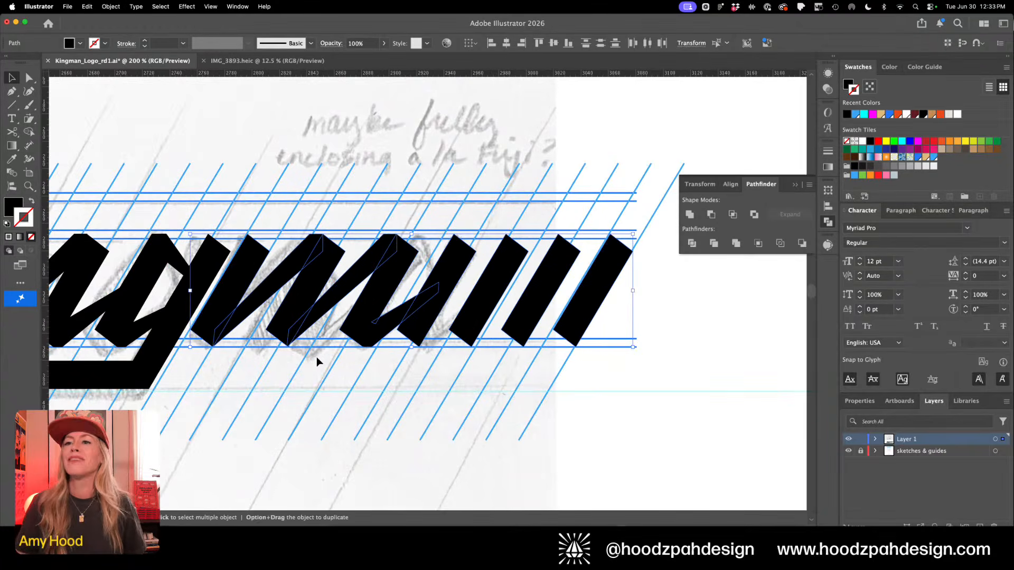
key("Right")
key("Right")
key("Right")
key("Right")
key("Right")
key("Right")
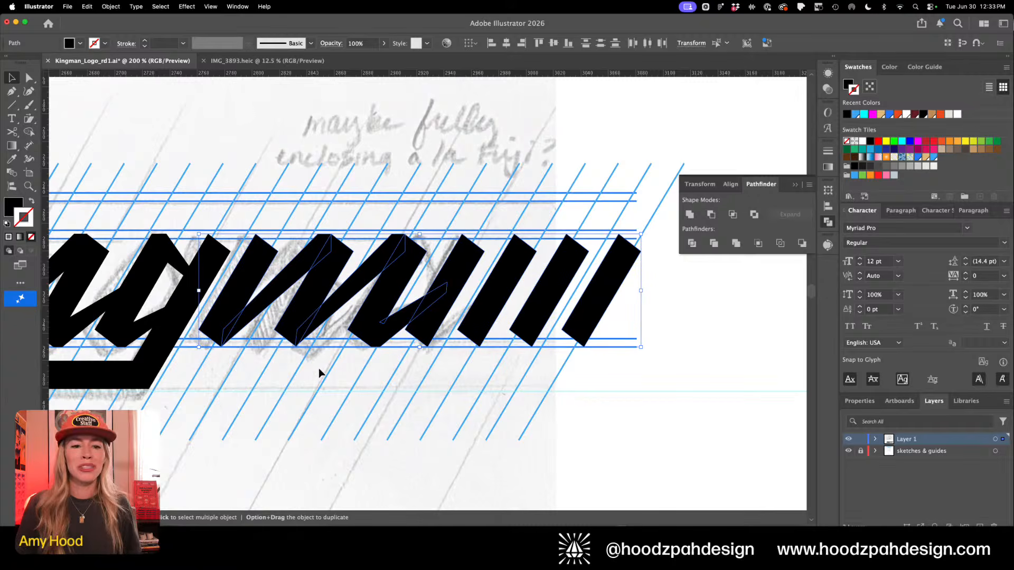
left_click(360, 393)
Delete the first two spare stems after the m, keeping its exit stroke and the last two stems
key("a")
key("super+space")
mouse_move(337, 309)
left_mouse_down()
mouse_move(382, 353)
mouse_move(493, 396)
left_mouse_up()
key("super+space")
left_click_drag(358, 302, 391, 325)
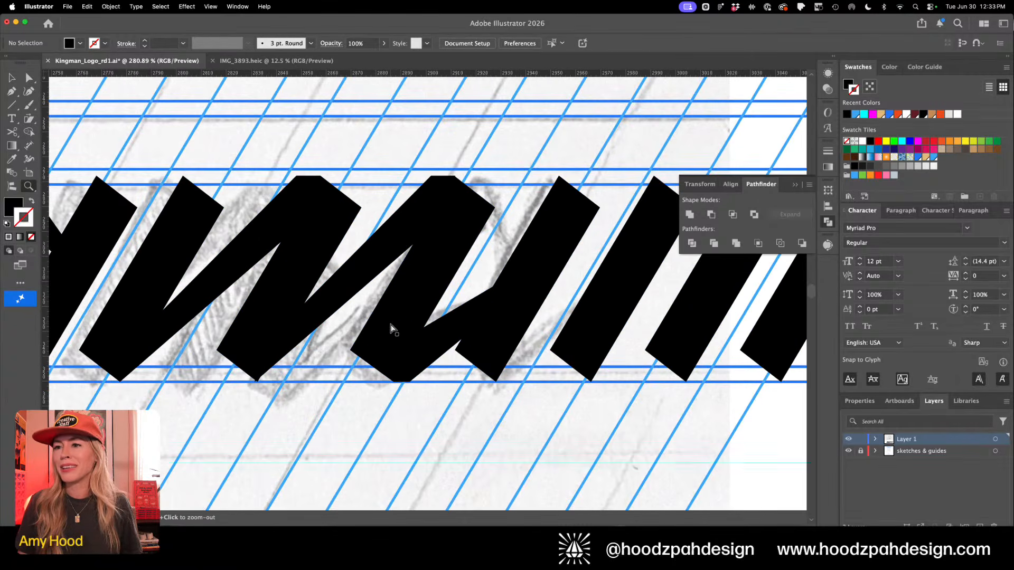
key("v")
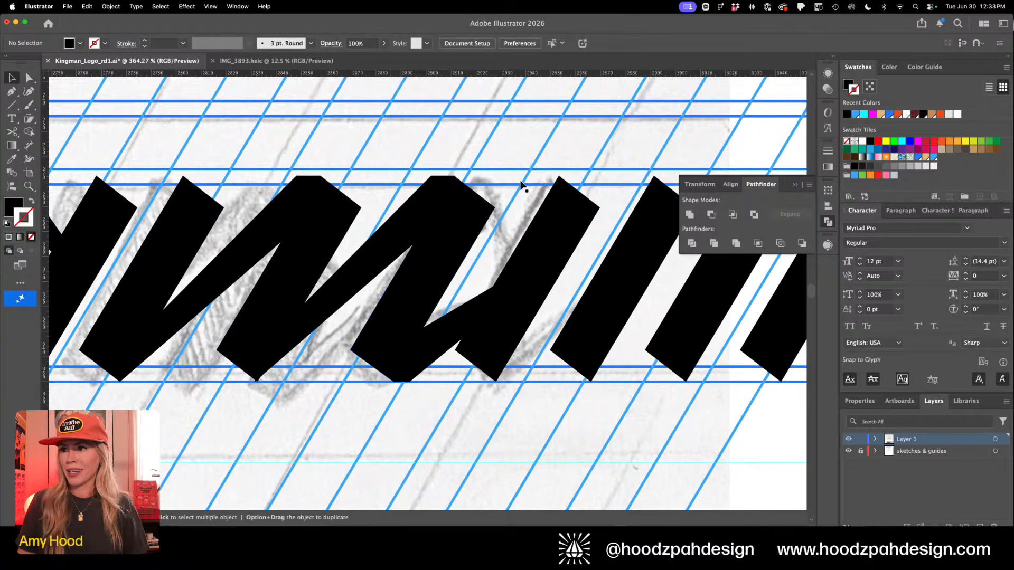
key("super+minus")
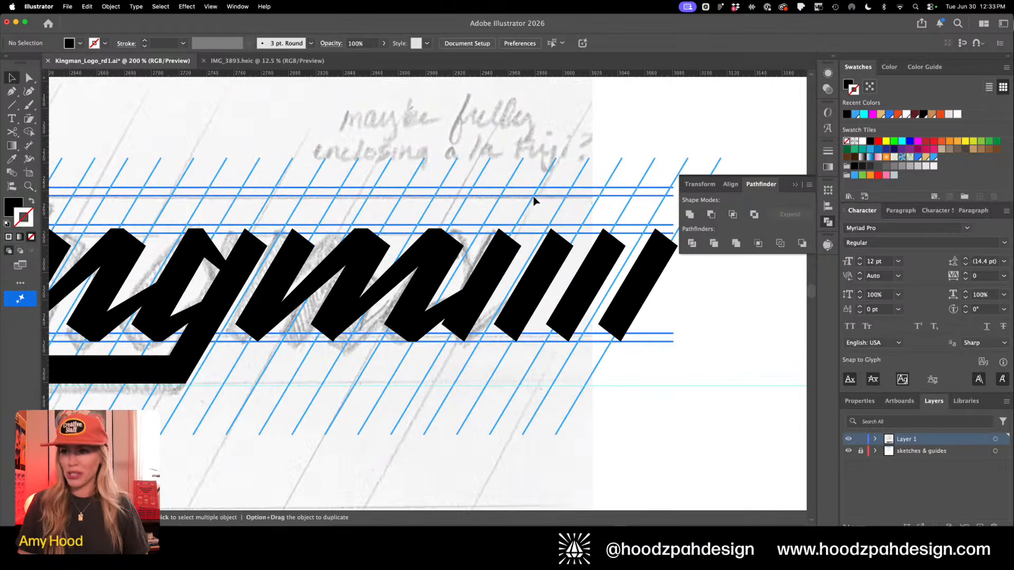
scroll(496, 205, "right", 3)
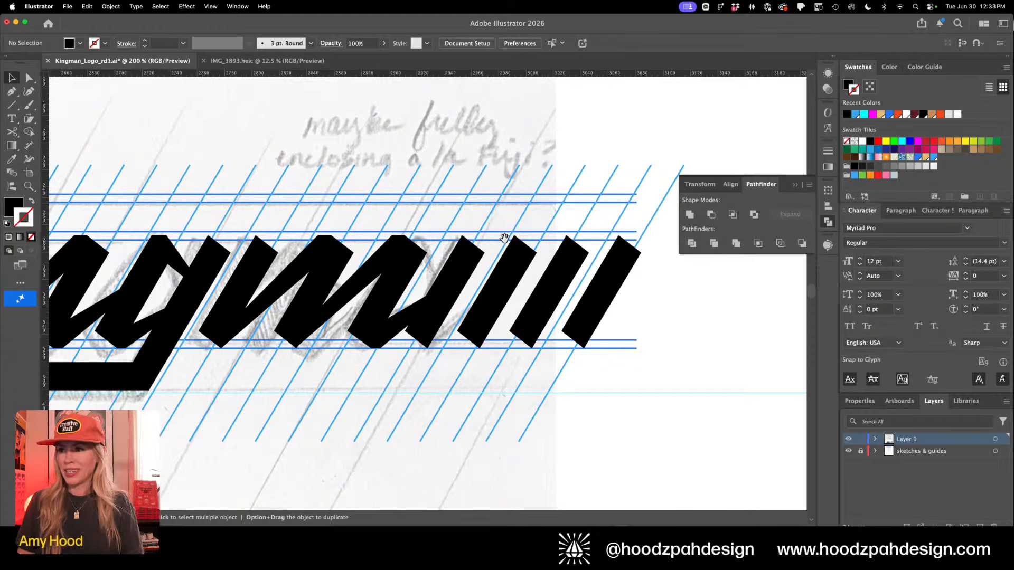
left_click(476, 261)
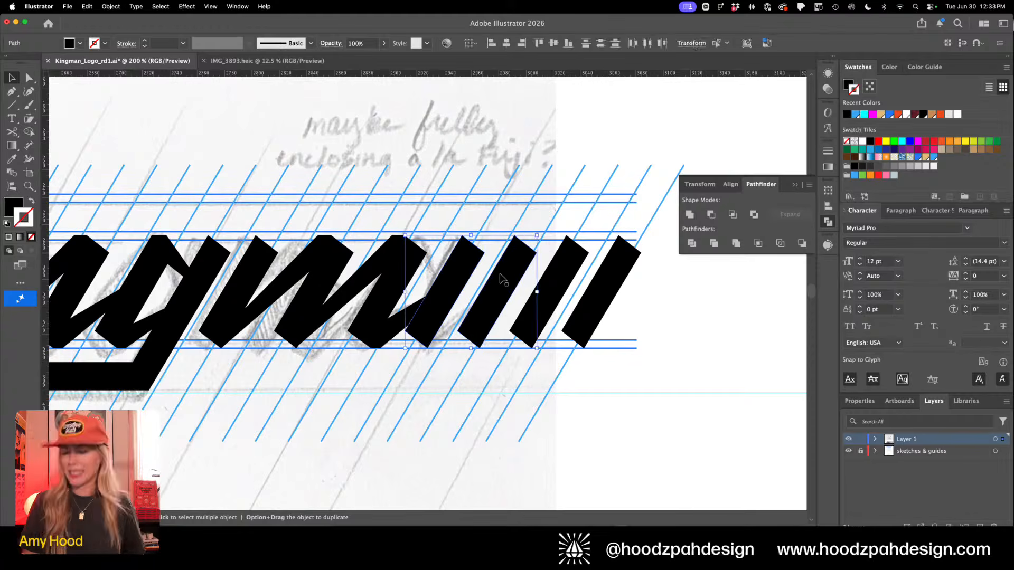
key("Delete")
key("super+minus")
key("super+minus")
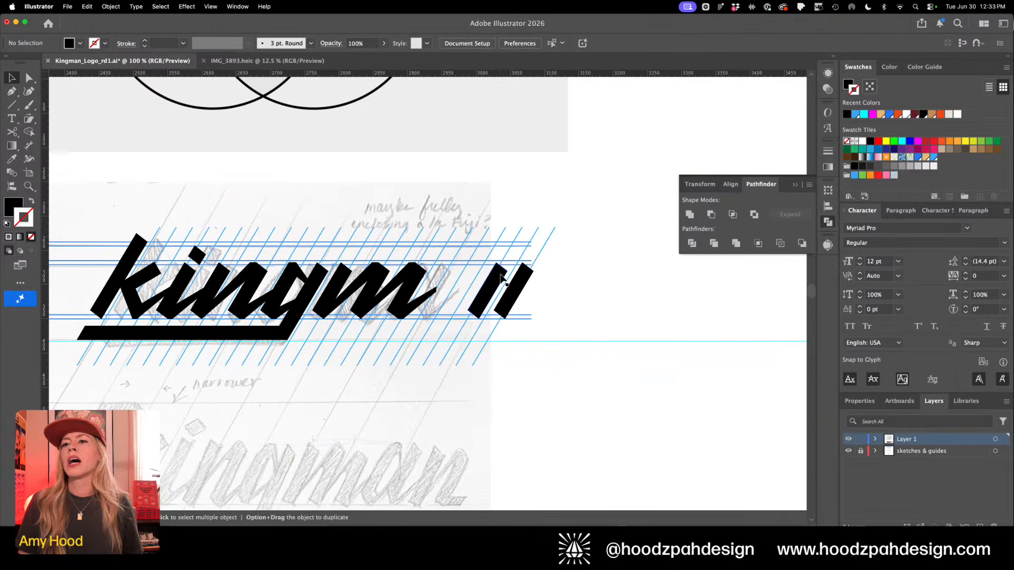
Nudge the n's second stem and the neighbouring g slightly right to line the stem up with the flat top's corner
key("z")
left_click(414, 317)
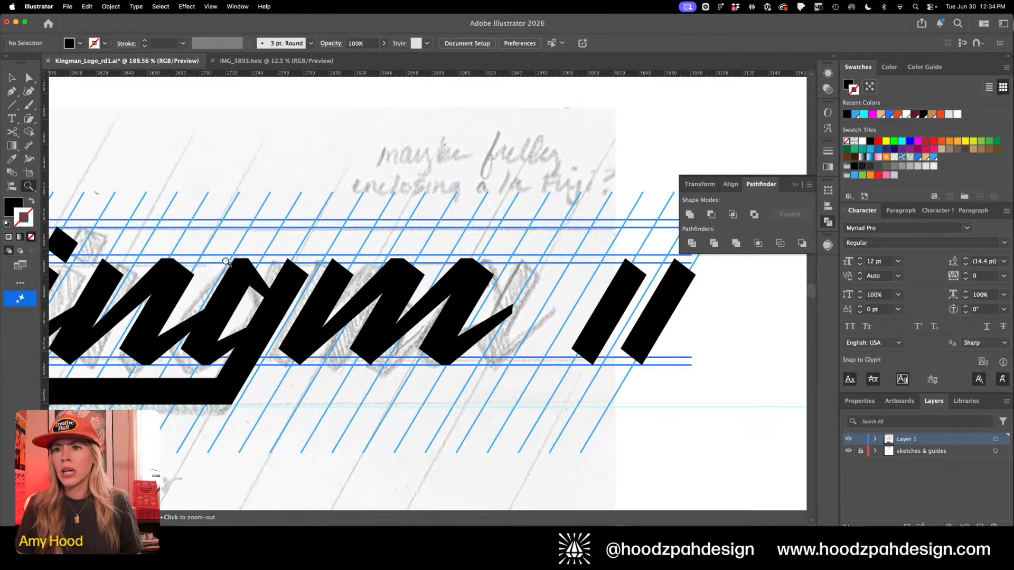
key("v")
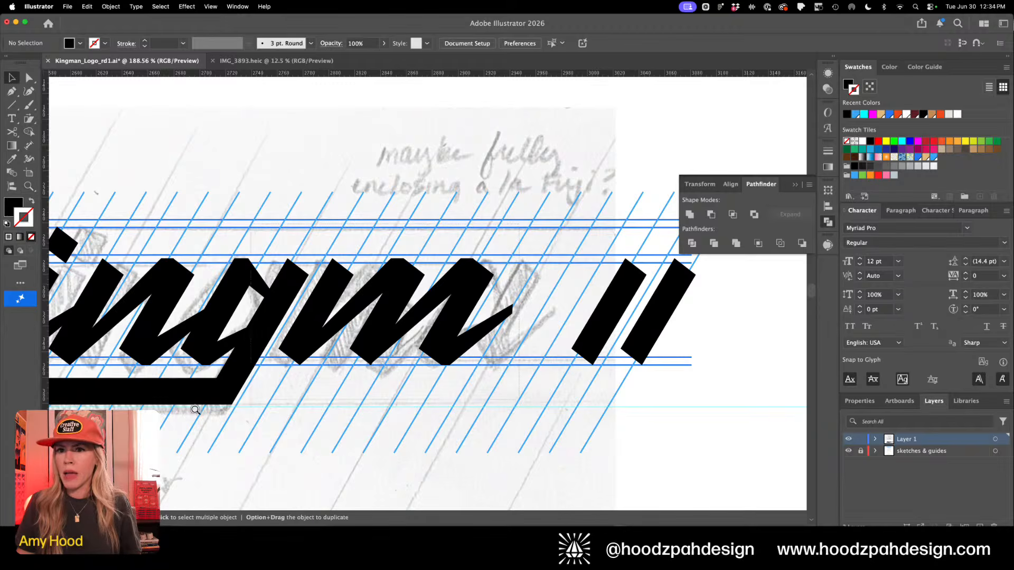
left_click(151, 302)
key("z")
left_click_drag(162, 259, 358, 422)
key("a")
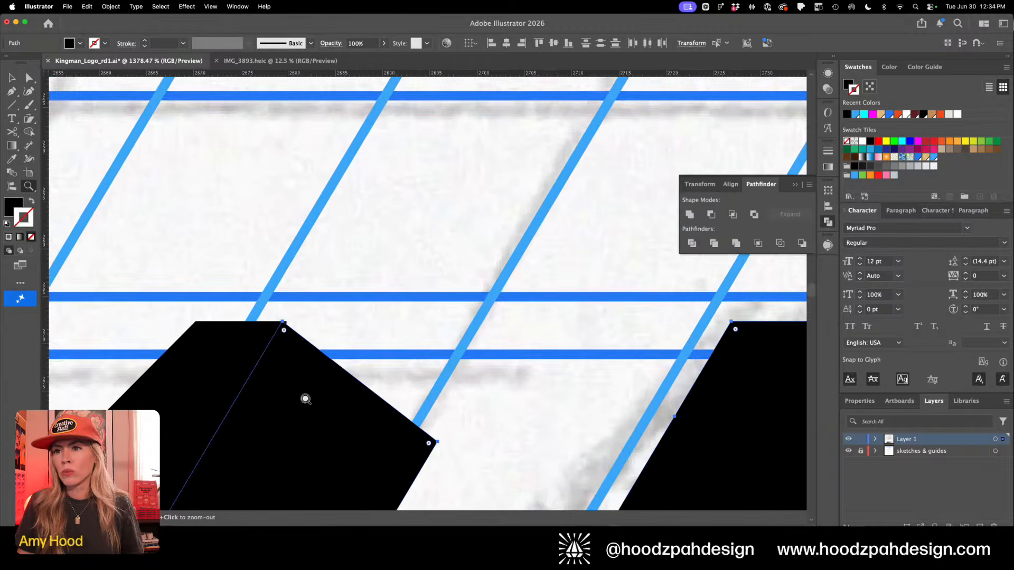
left_click_drag(303, 398, 309, 402)
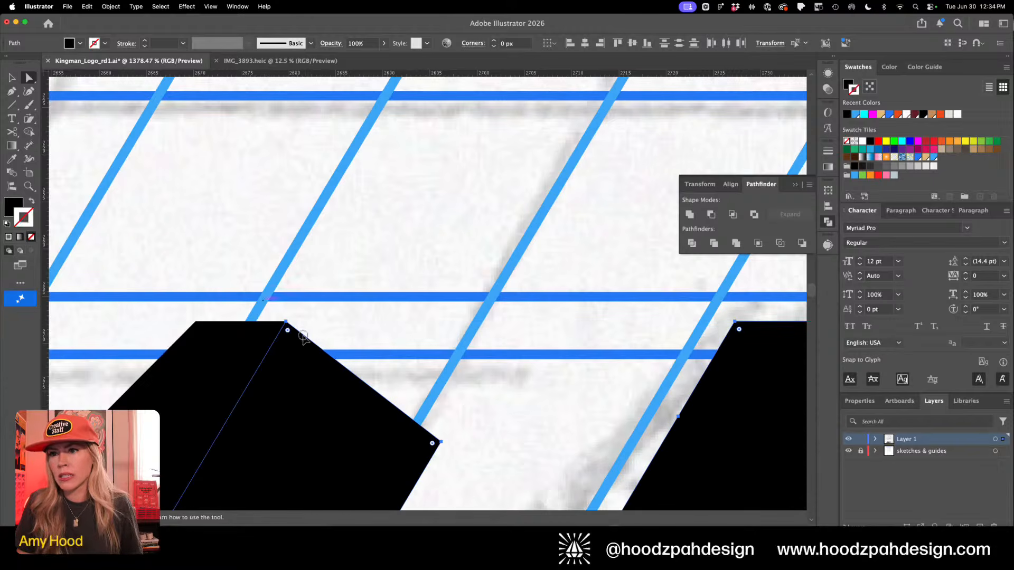
key("z")
left_click_drag(253, 295, 386, 429)
key("a")
key("v")
key("super+shift+a")
key("super+minus")
key("super+minus")
key("super+minus")
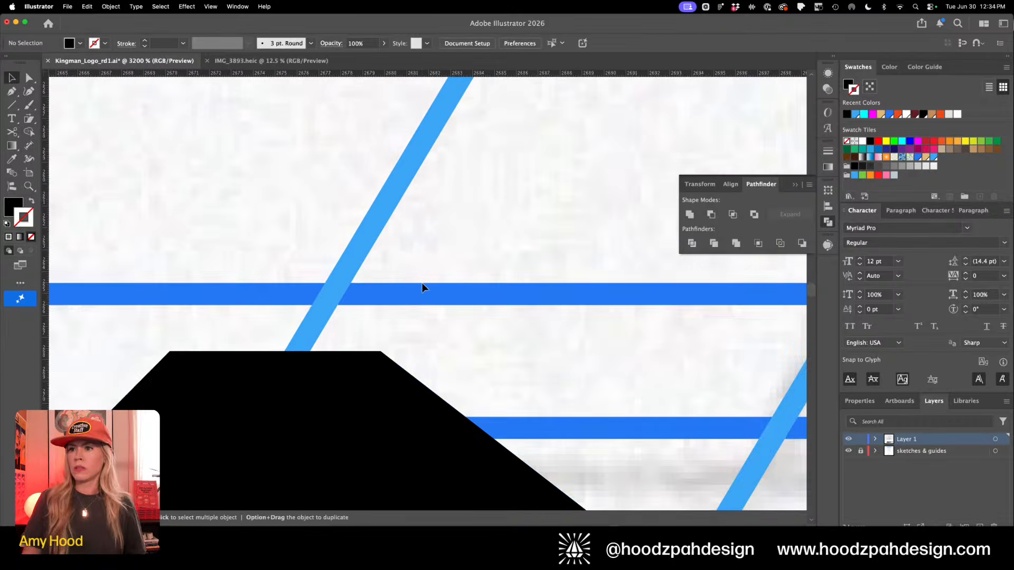
key("super+minus")
key("super+minus")
key("super+minus")
key("super+minus")
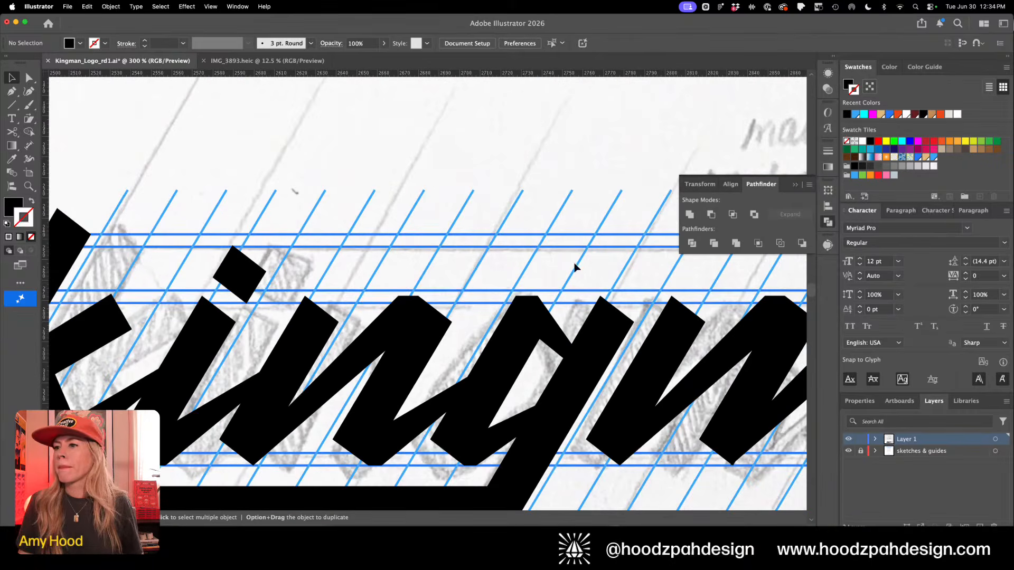
Lasso the m's points from the first arch through the exit stroke and shift them left to narrow its first counter
left_click_drag(575, 267, 392, 262)
left_click_drag(552, 306, 437, 300)
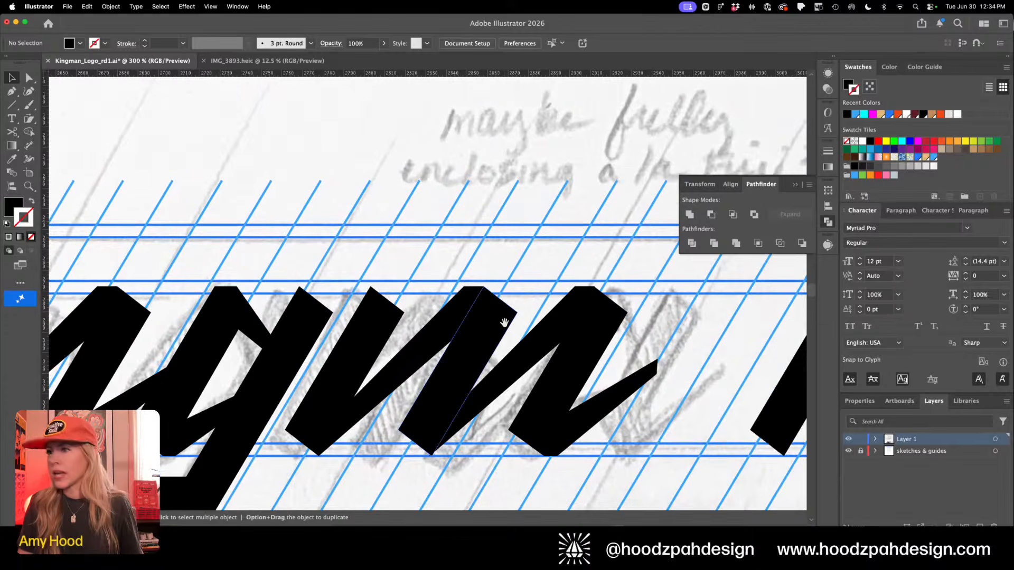
key("q")
mouse_move(553, 245)
left_mouse_down()
mouse_move(447, 253)
mouse_move(371, 459)
mouse_move(380, 469)
mouse_move(545, 496)
mouse_move(650, 450)
mouse_move(687, 339)
mouse_move(638, 272)
mouse_move(556, 224)
mouse_move(532, 244)
left_mouse_up()
key("Right")
key("Right")
key("Right")
key("Right")
key("Right")
key("Right")
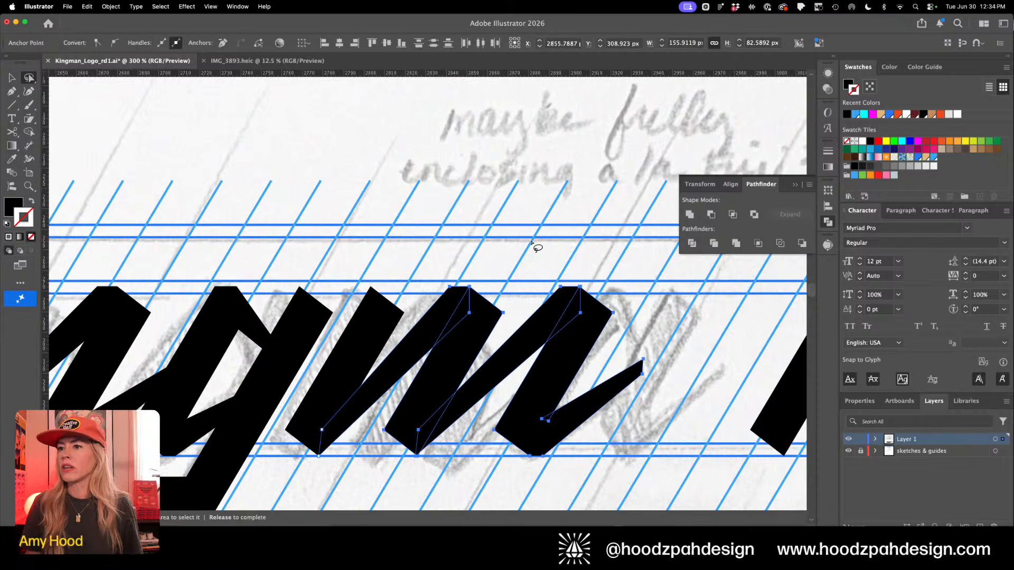
Lasso the points of the m's second arch and exit stroke and nudge them left to match the first arch's width
mouse_move(537, 256)
left_mouse_down()
mouse_move(520, 504)
mouse_move(663, 327)
mouse_move(510, 238)
mouse_move(520, 242)
left_mouse_up()
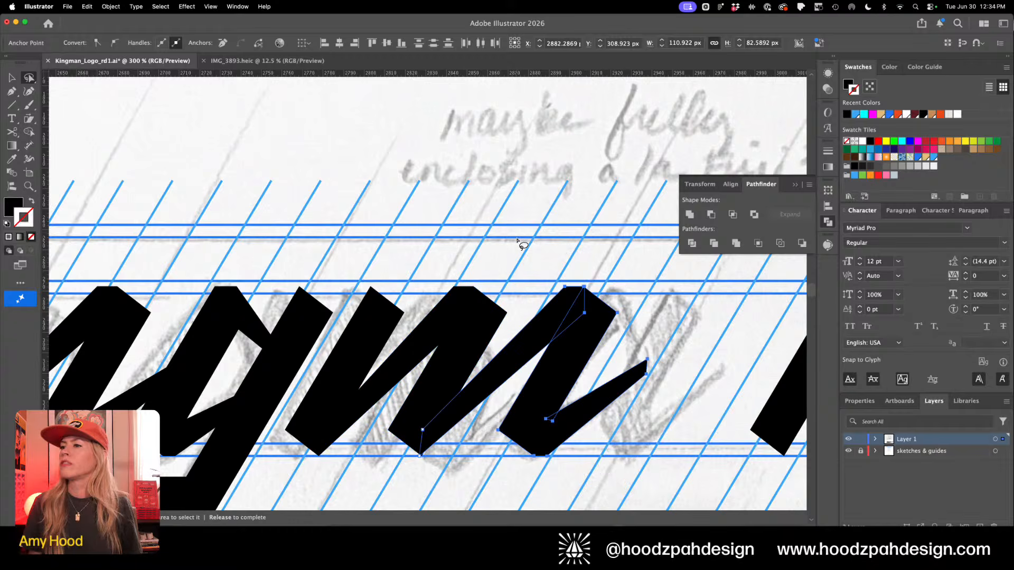
key("Left")
key("Left")
key("Left")
key("Left")
key("Left")
key("Left")
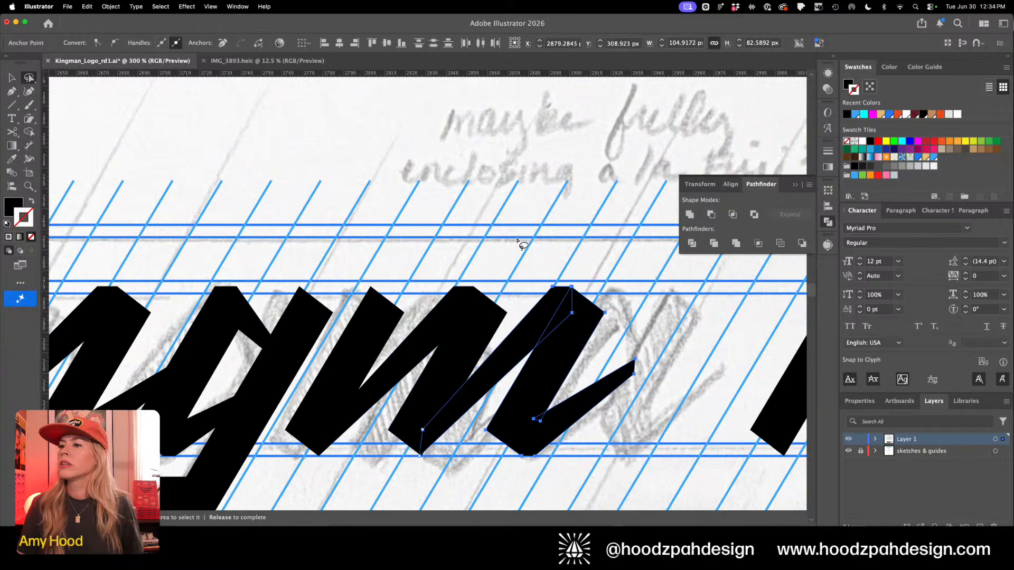
key("super+shift+a")
key("super+minus")
key("super+minus")
key("super+minus")
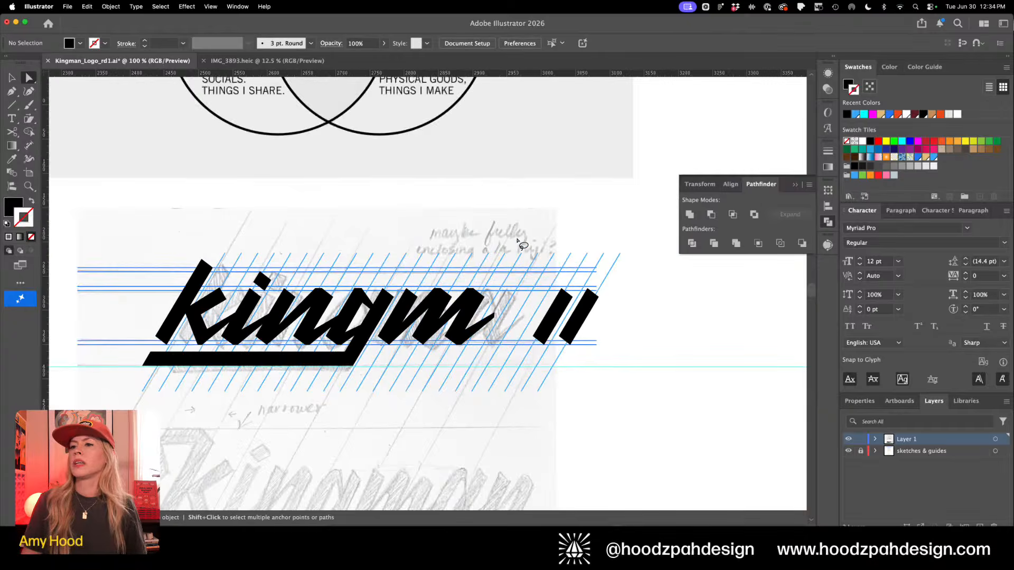
Nudge the inner corner point of each of the m's two connecting strokes about 2 px left, inside the adjoining stems
key("super+equal")
key("super+equal")
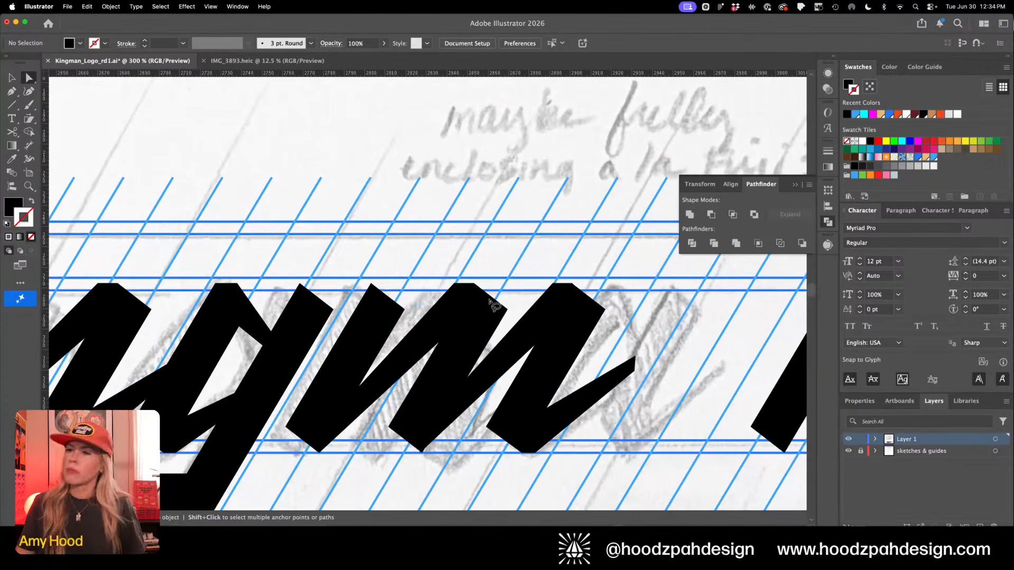
left_click(451, 326)
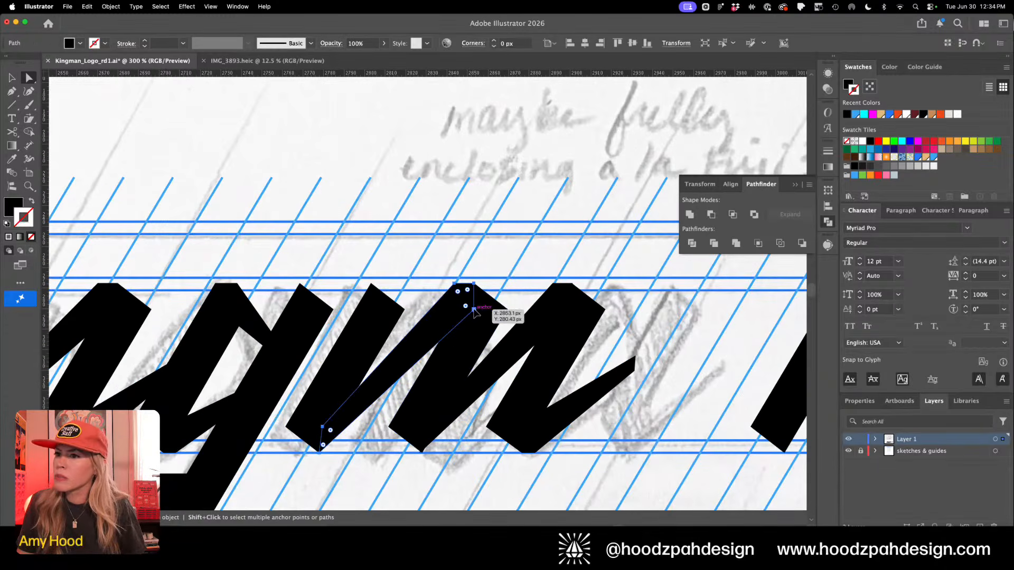
left_click(473, 309)
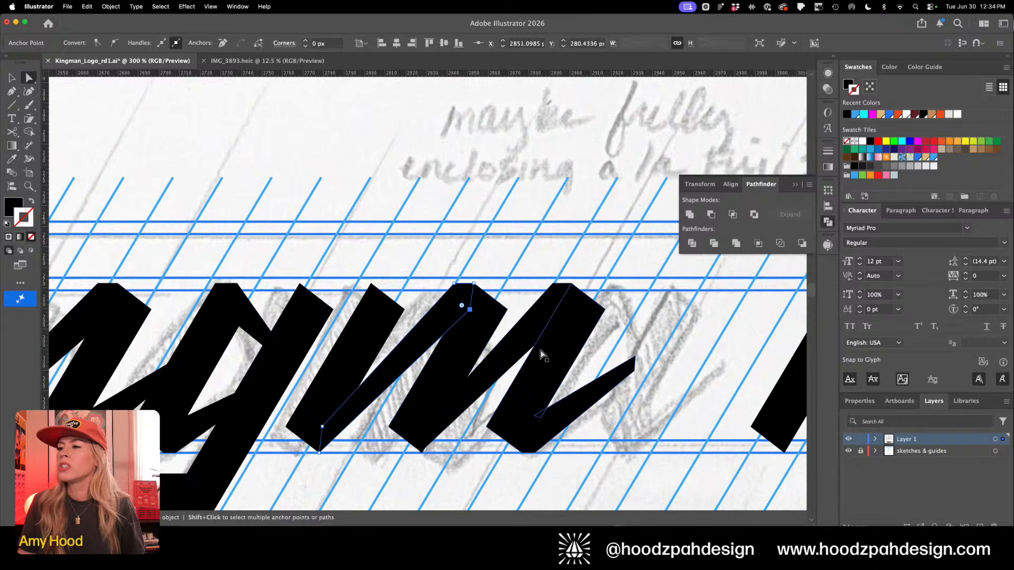
left_click(560, 317)
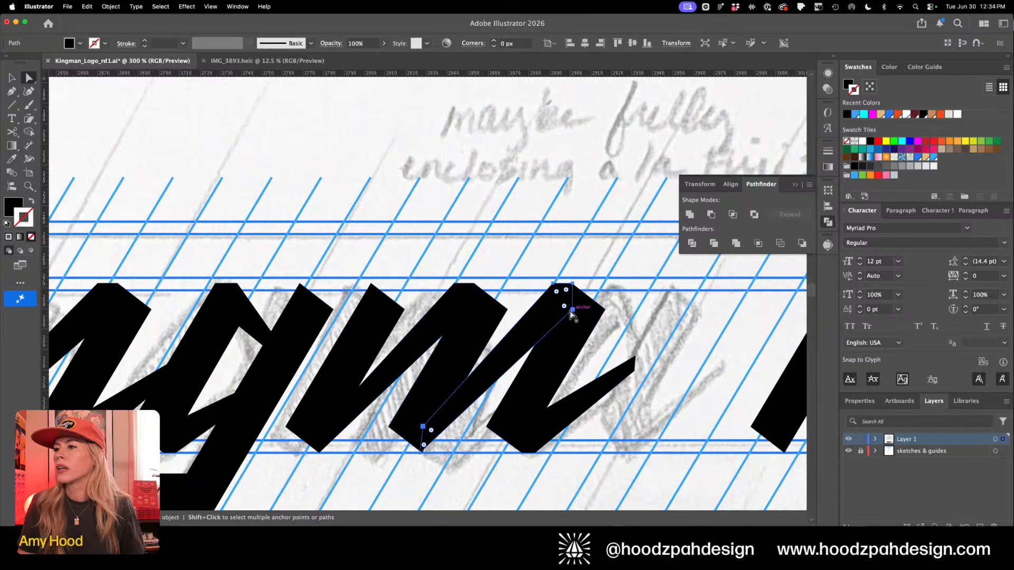
left_click(573, 308)
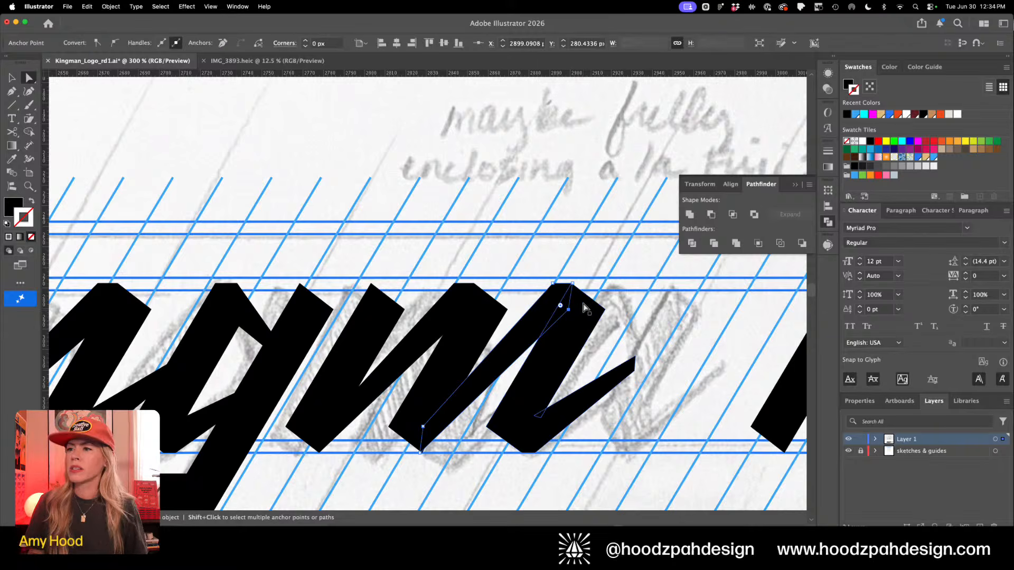
key("super+minus")
key("super+minus")
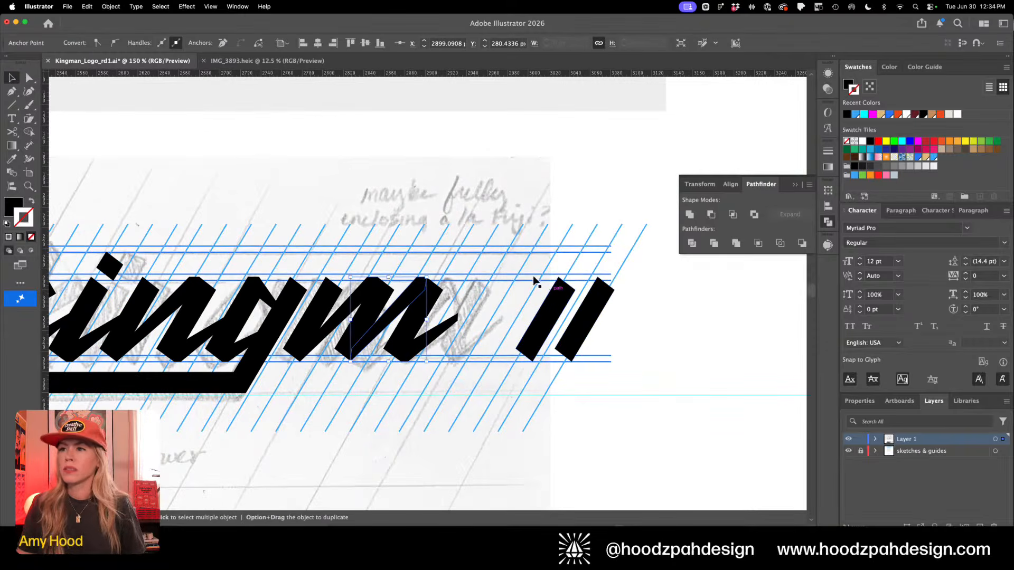
left_click(534, 281)
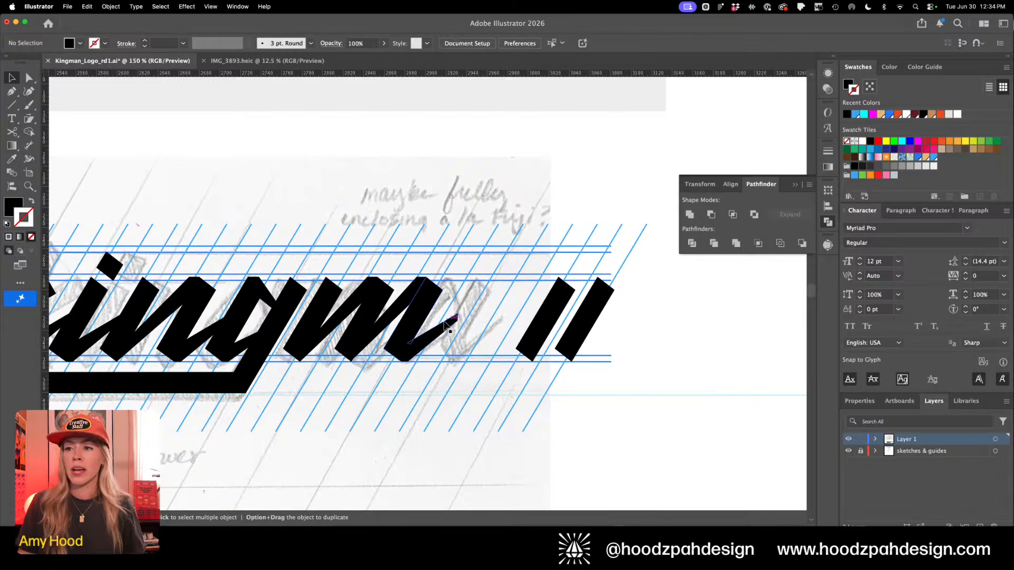
Shift the m's second connecting stroke and final stem together slightly right to even out its second counter
key("super+space")
left_click_drag(358, 367, 486, 404)
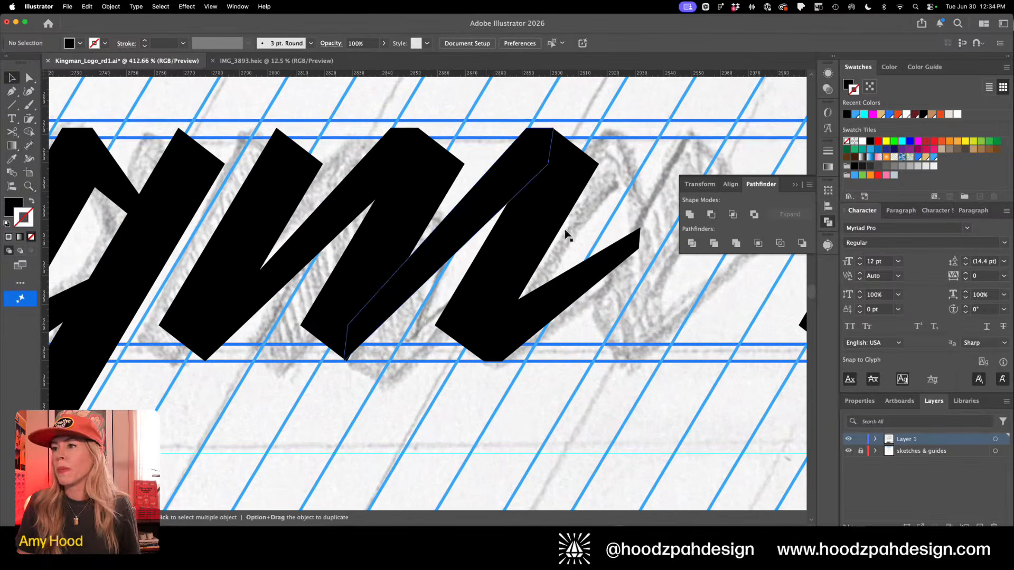
left_click(465, 221)
left_click(497, 274, "shift")
key("super+space")
left_click_drag(315, 334, 410, 378)
left_click_drag(462, 292, 470, 294)
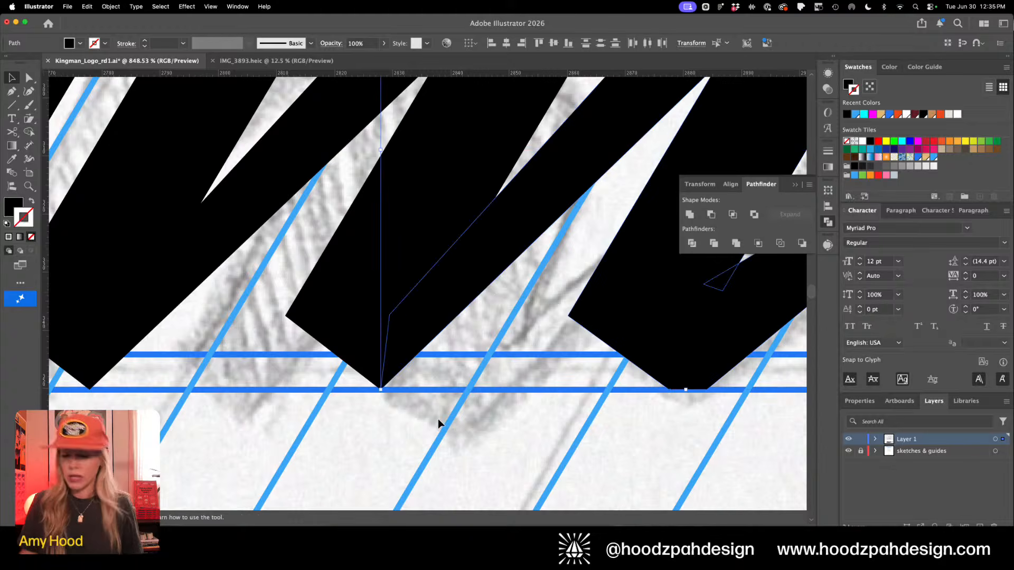
key("super+minus")
key("super+minus")
key("super+minus")
key("super+minus")
key("super+minus")
key("super+minus")
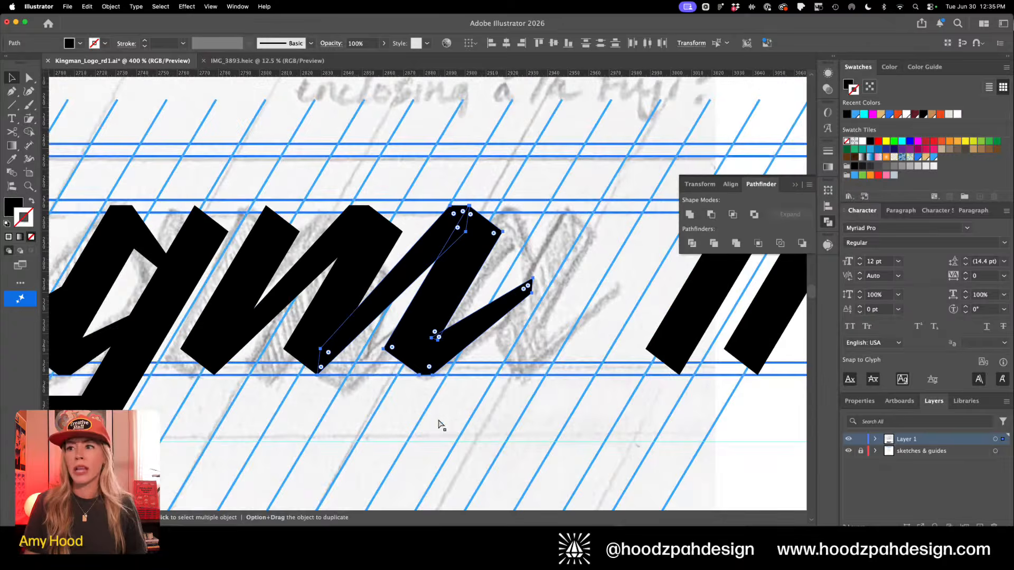
left_click(443, 364)
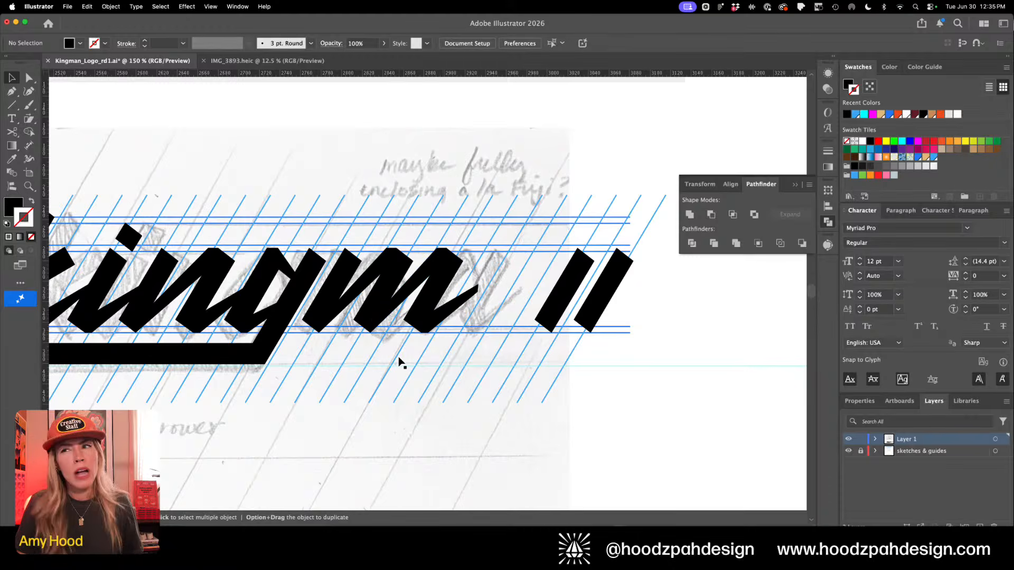
Adjust the m's middle stem so its top corner lines up with the end of the first arch's flat top
key("super+minus")
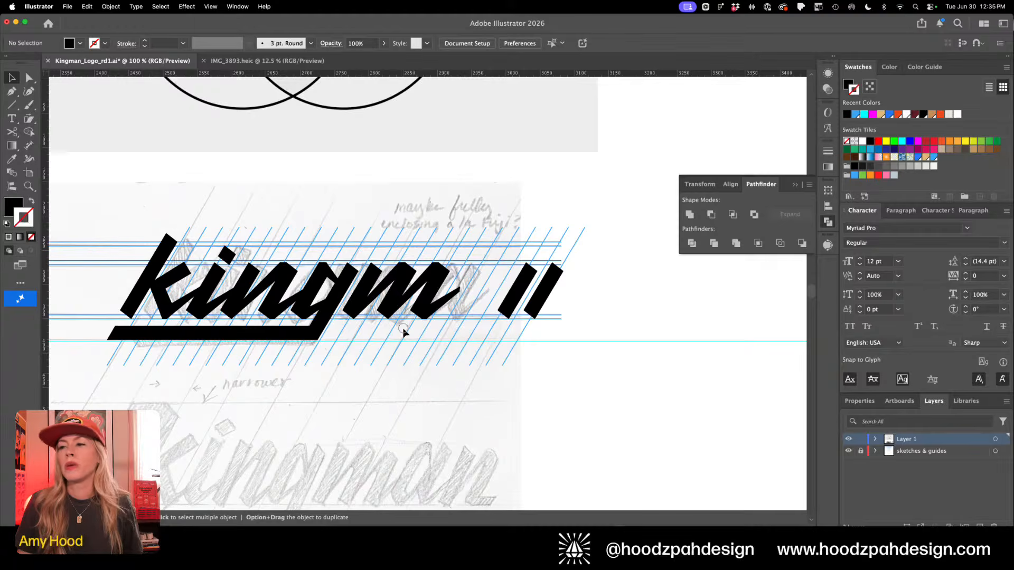
key("z")
left_click_drag(403, 332, 448, 363)
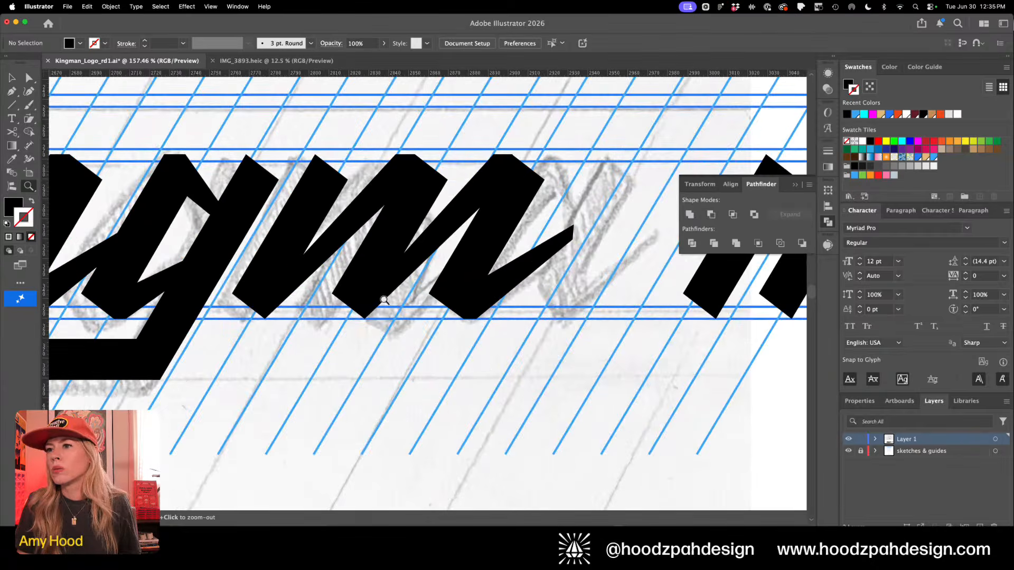
key("a")
left_click(332, 293)
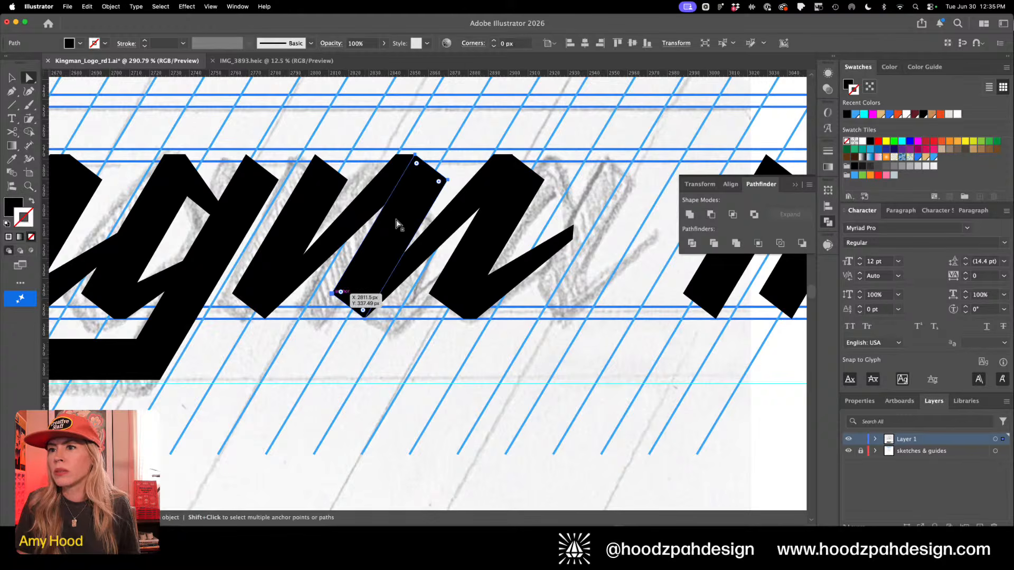
key("super+space")
mouse_move(407, 139)
left_mouse_down()
mouse_move(530, 253)
mouse_move(423, 211)
mouse_move(440, 199)
left_mouse_up()
key("super+minus")
key("super+minus")
key("super+minus")
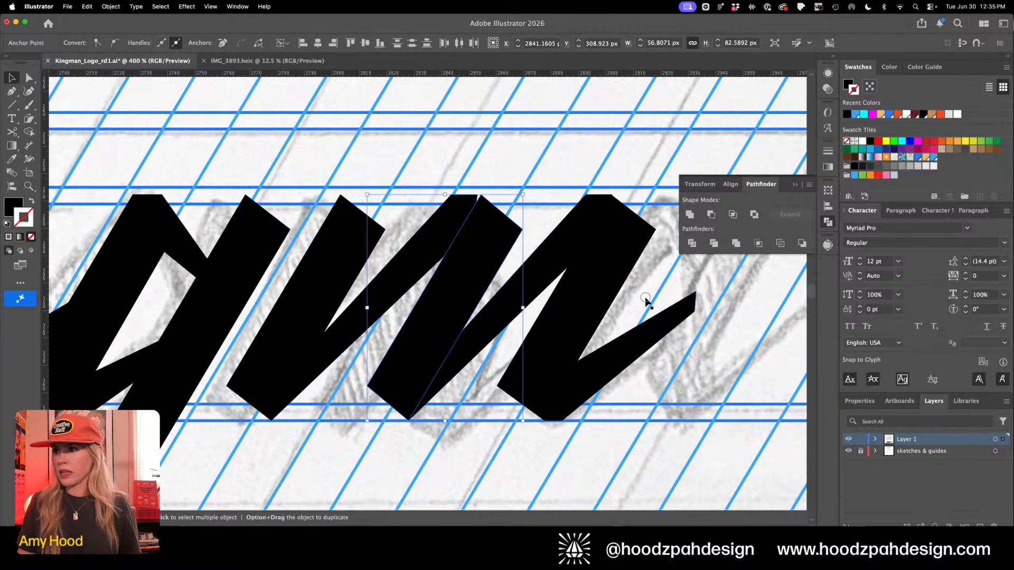
mouse_move(660, 288)
left_mouse_down()
mouse_move(413, 401)
mouse_move(433, 370)
left_mouse_up()
key("z")
mouse_move(454, 227)
left_mouse_down()
mouse_move(546, 287)
mouse_move(539, 262)
left_mouse_up()
key("a")
left_click(558, 137)
Save the file and check the whole vector wordmark at reduced size against the pencil sketches
key("super+minus")
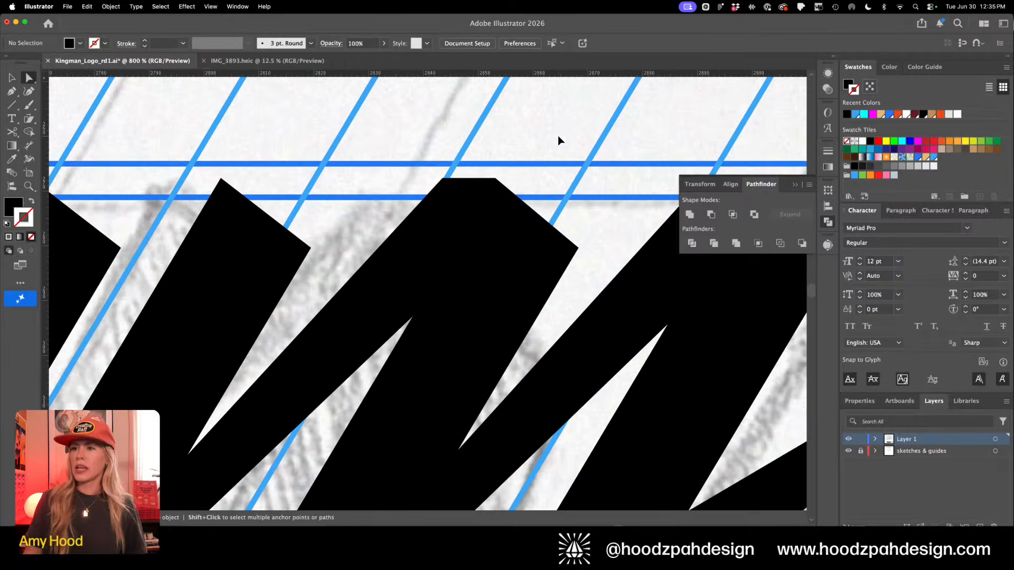
key("super+minus")
key("super+minus")
key("super+minus")
key("super+minus")
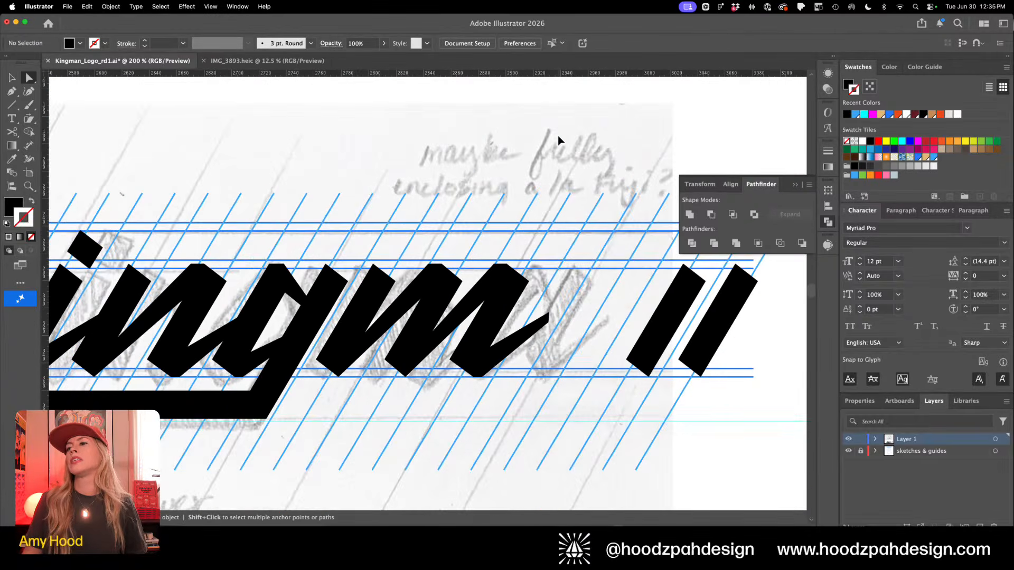
key("super+minus")
key("super+minus")
key("super+minus")
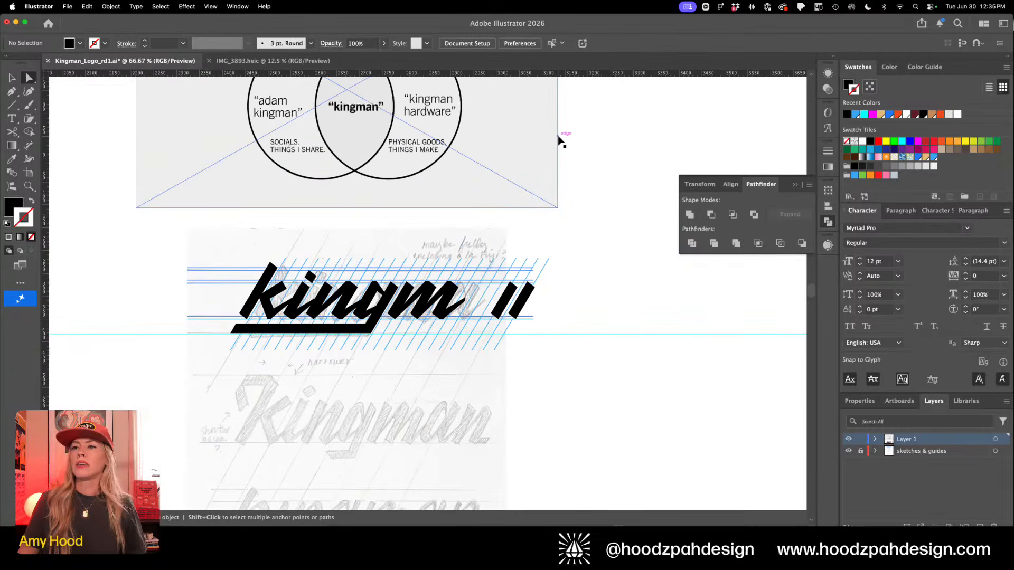
key("super+plus")
key("super+plus")
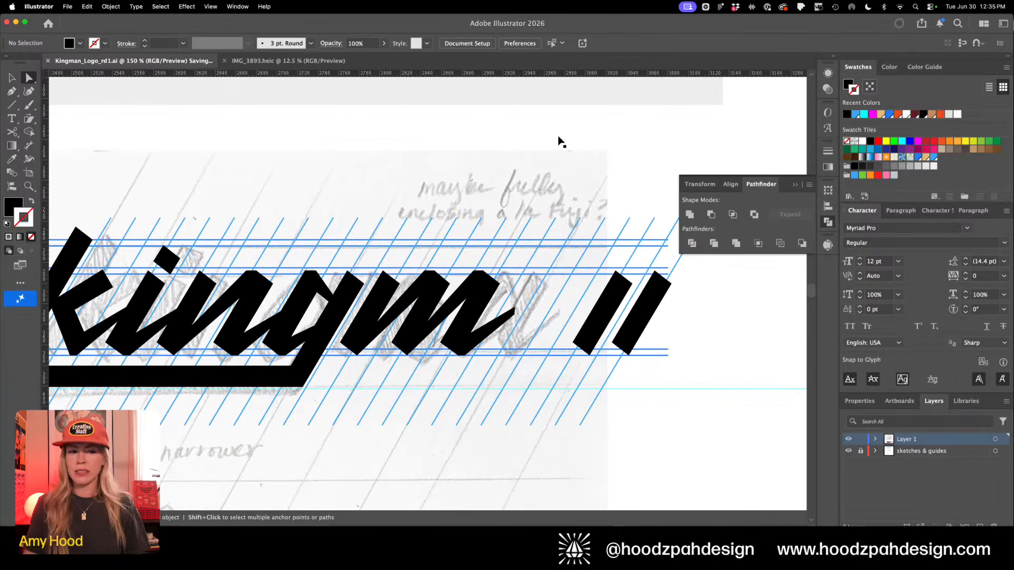
key("super+minus")
key("super+minus")
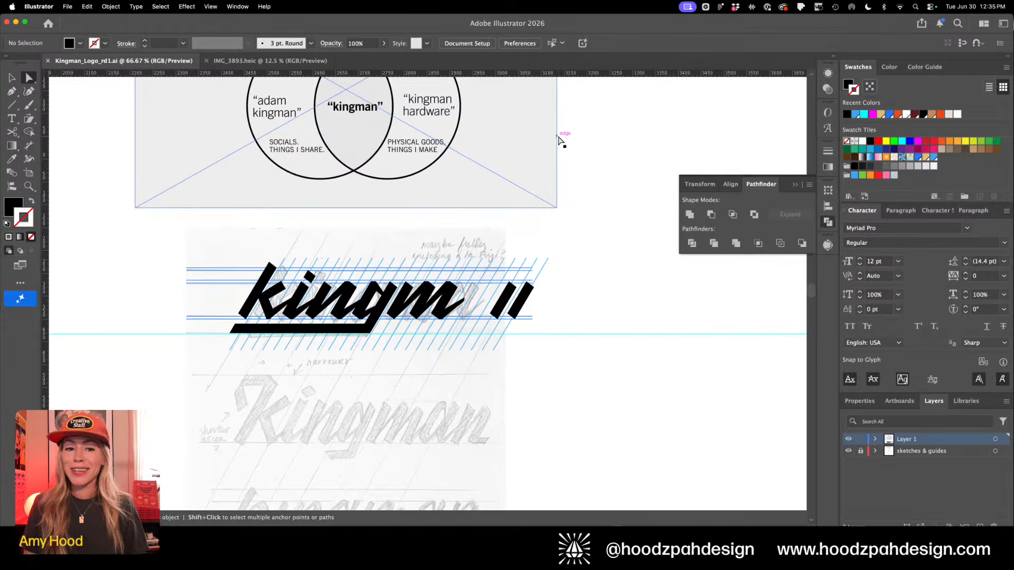
key("super+minus")
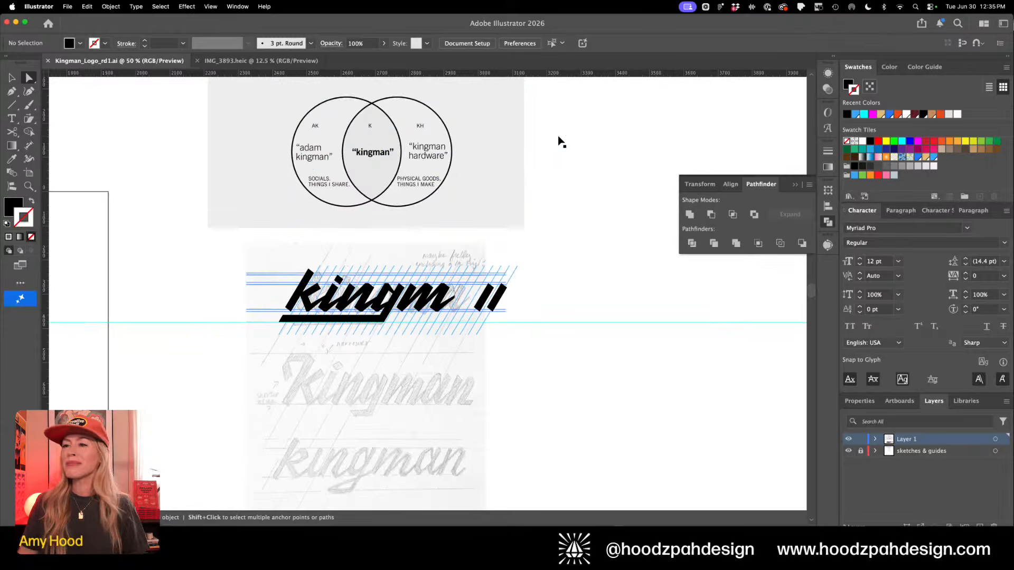
Duplicate the kingm lettering with the two spare slanted stems and place the copy on the empty artboard beside the sketches
key("v")
left_click_drag(533, 273, 293, 341)
left_click_drag(355, 307, 127, 301)
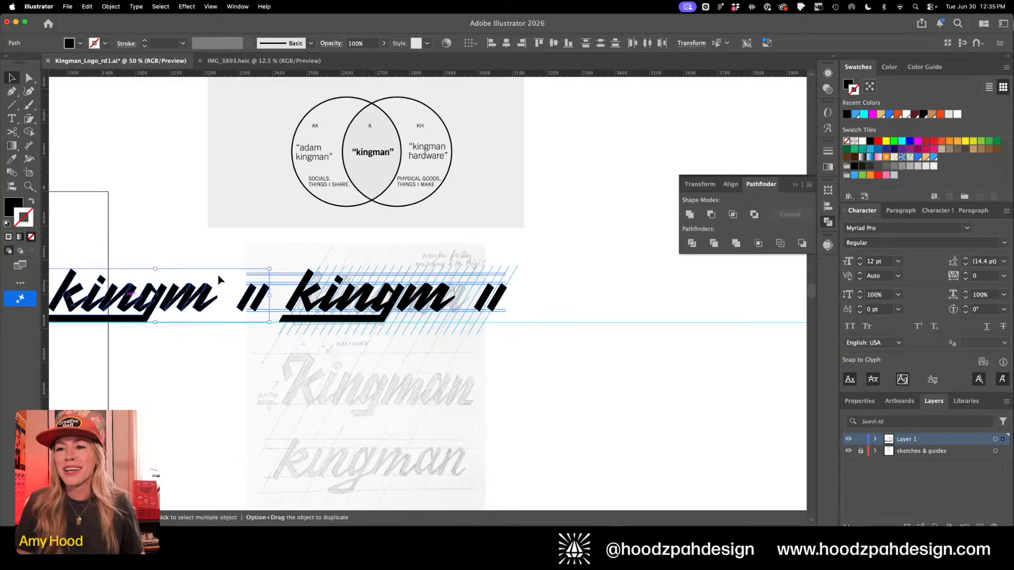
scroll(344, 255, "left", 5)
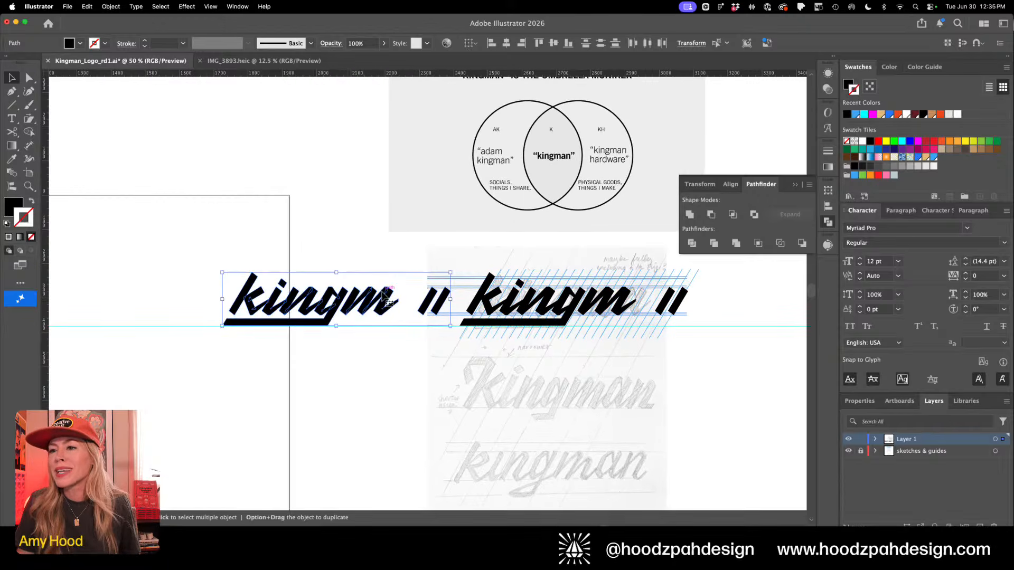
left_click_drag(383, 293, 417, 296)
left_click(181, 357)
Delete the two spare slanted stems from the duplicate on the artboard
key("z")
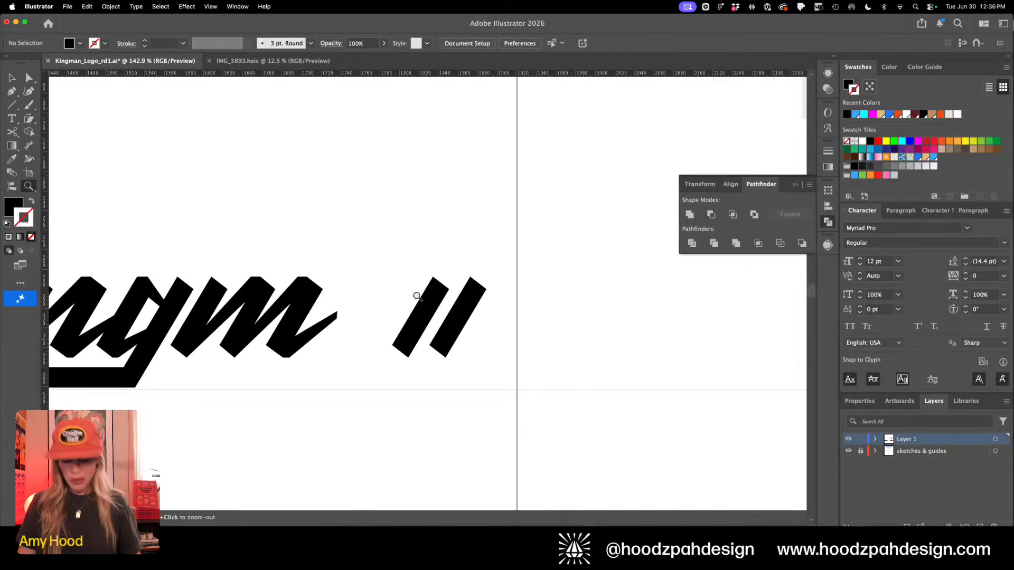
key("v")
left_click_drag(498, 239, 401, 374)
key("BackSpace")
key("super+minus")
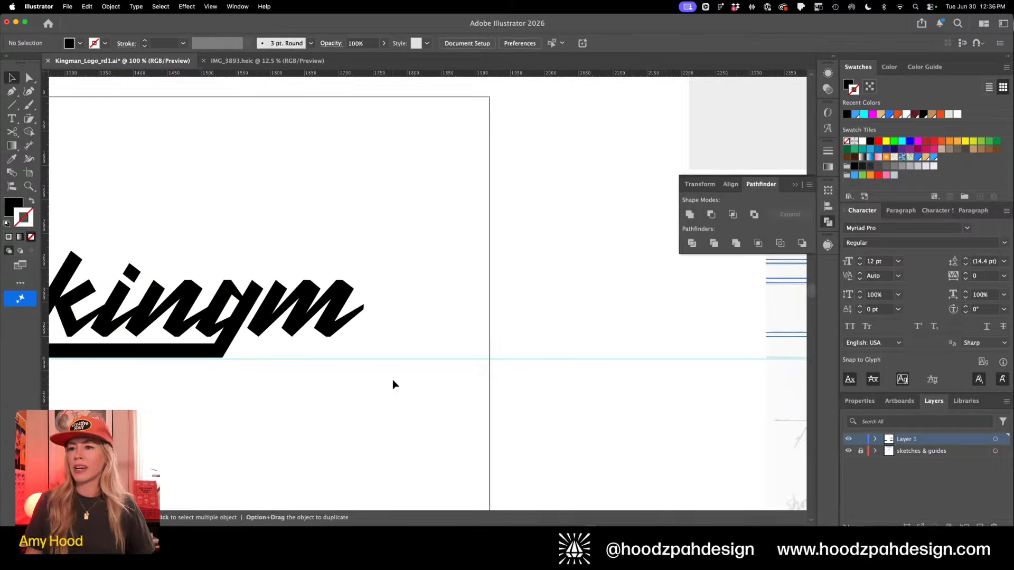
key("super+minus")
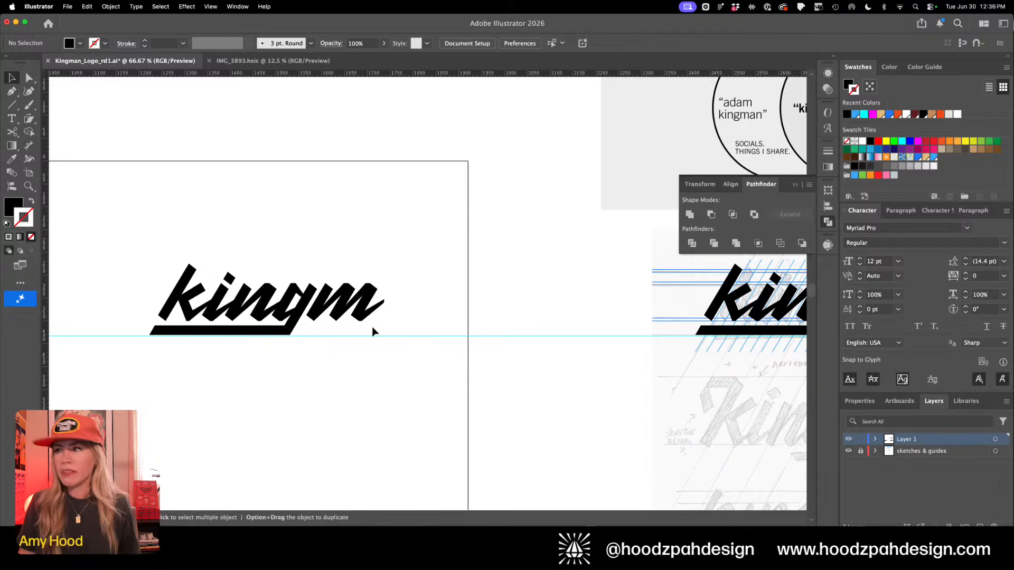
Select all parts of the duplicate's m and nudge it slightly right to loosen its spacing from the g
key("z")
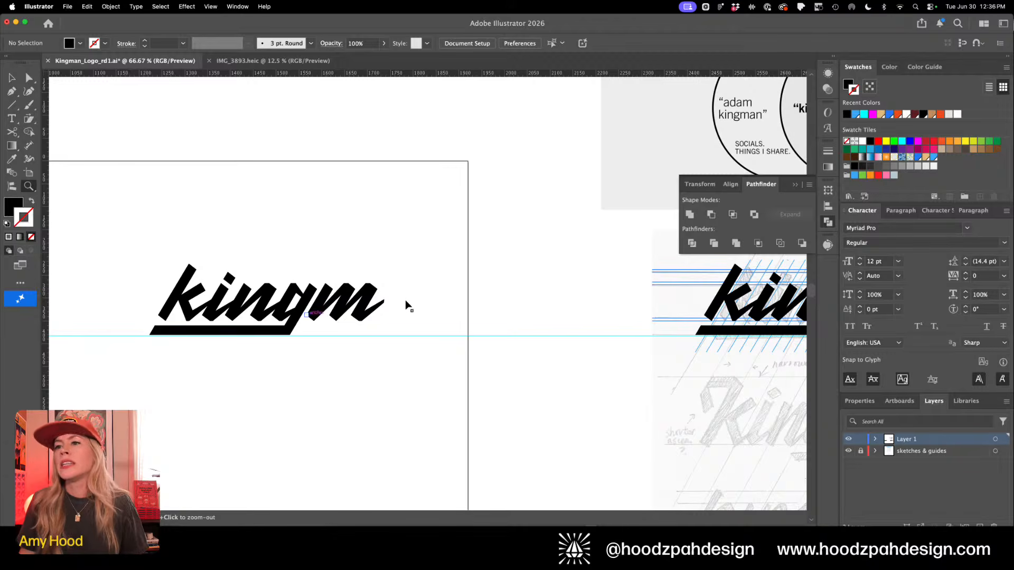
left_click_drag(336, 326, 388, 321)
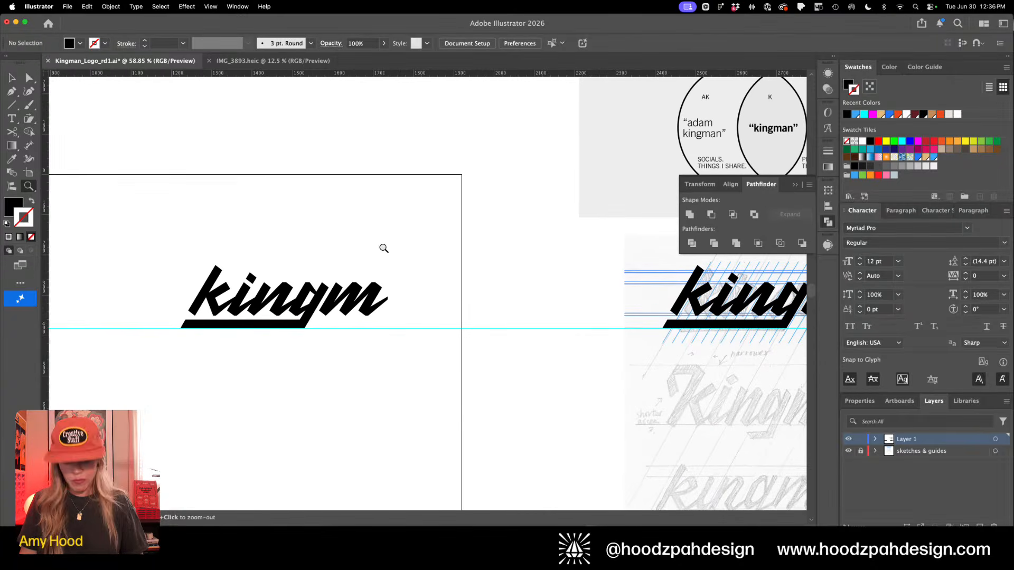
key("v")
left_click_drag(387, 260, 327, 325)
key("shift+Right")
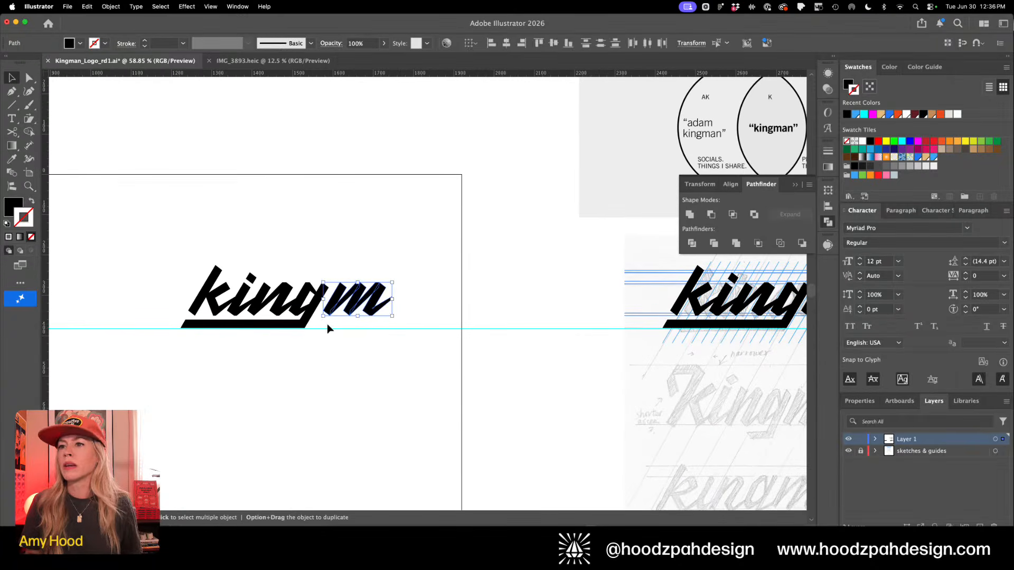
key("Left")
key("Left")
key("Left")
key("Left")
left_click(363, 354)
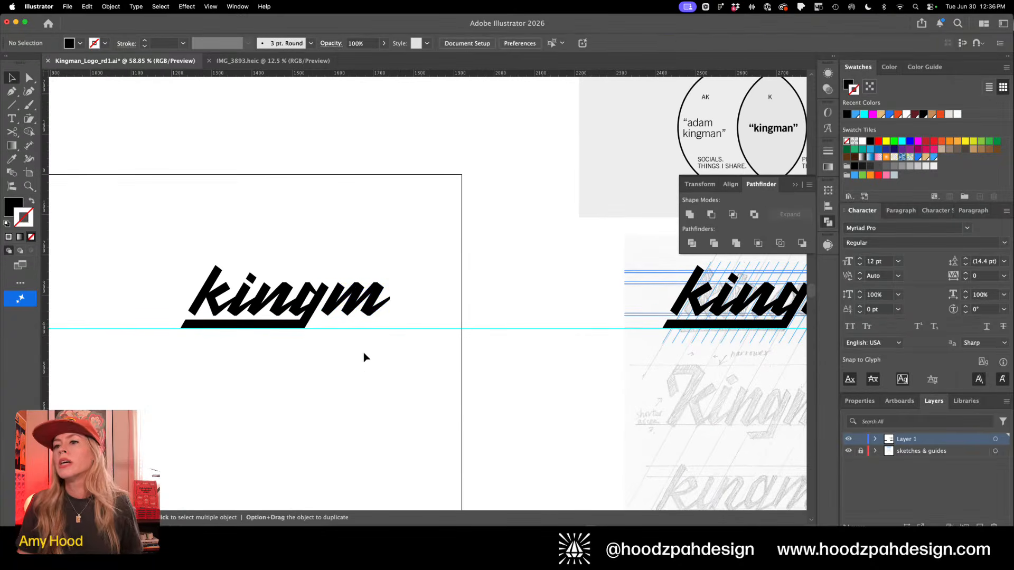
Shift the original kingm lettering and its underline left over the guides, leaving the two spare stems in place
scroll(496, 348, "right", 10)
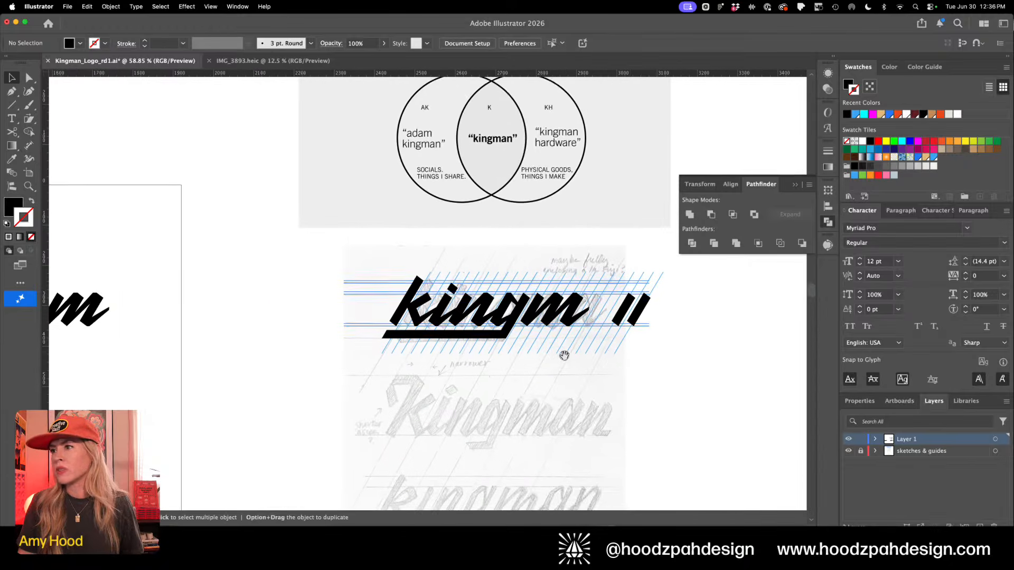
key("z")
left_click_drag(558, 346, 570, 355)
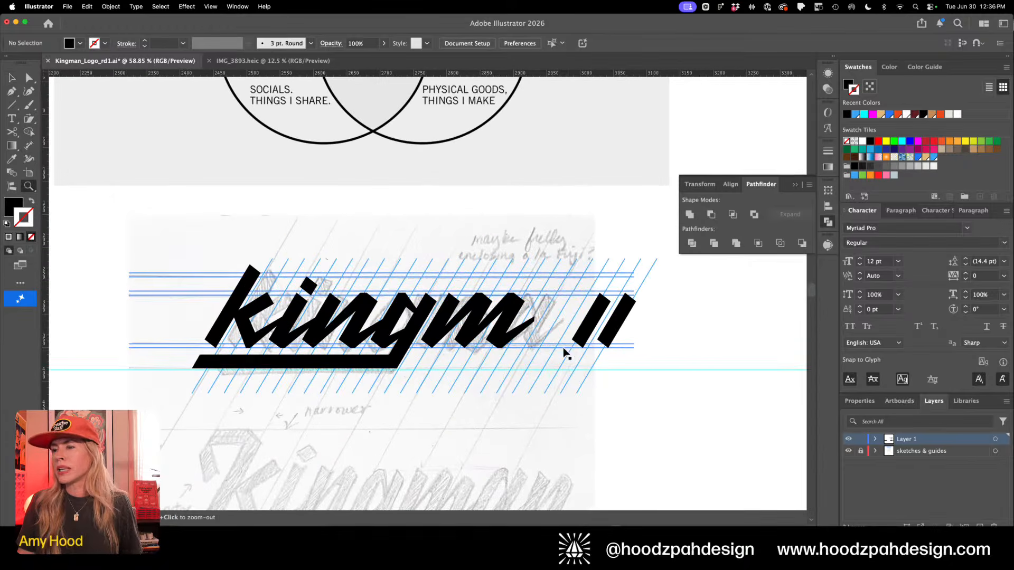
key("v")
left_click_drag(422, 333, 230, 386)
key("shift+Left")
key("shift+Left")
key("shift+Left")
key("shift+Left")
key("shift+Left")
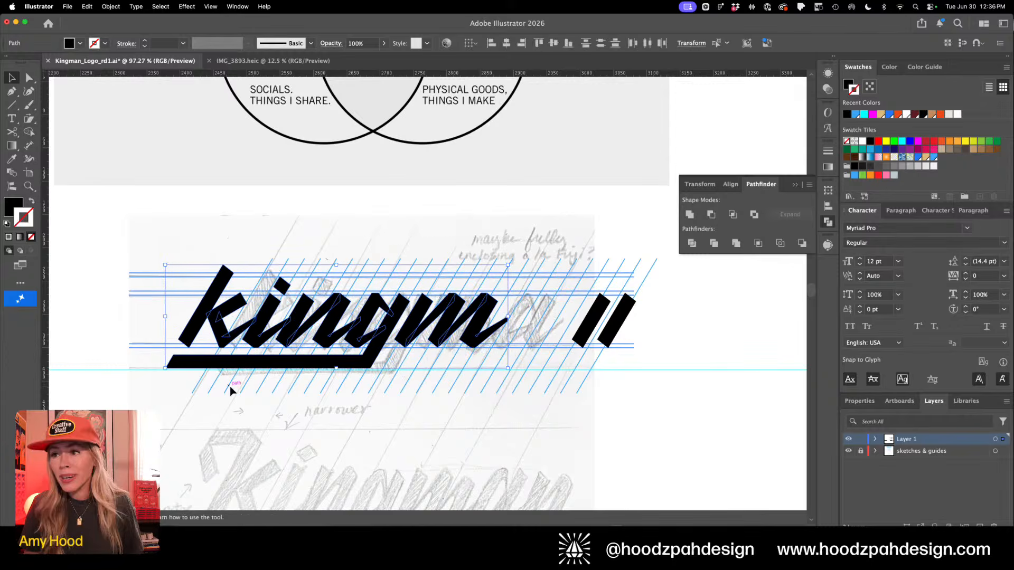
key("shift+Right")
key("super+equal")
key("super+equal")
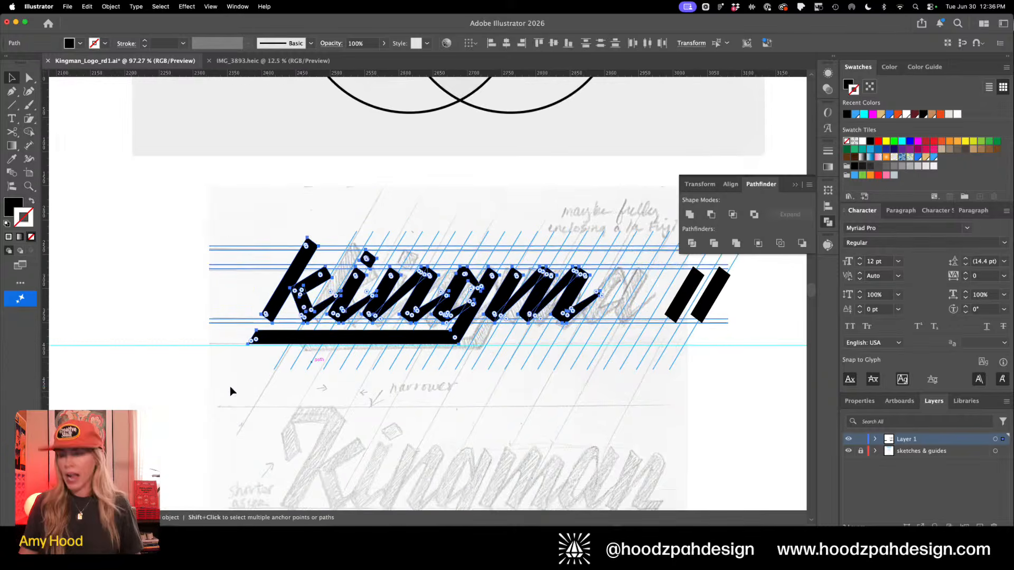
left_click_drag(461, 364, 269, 380)
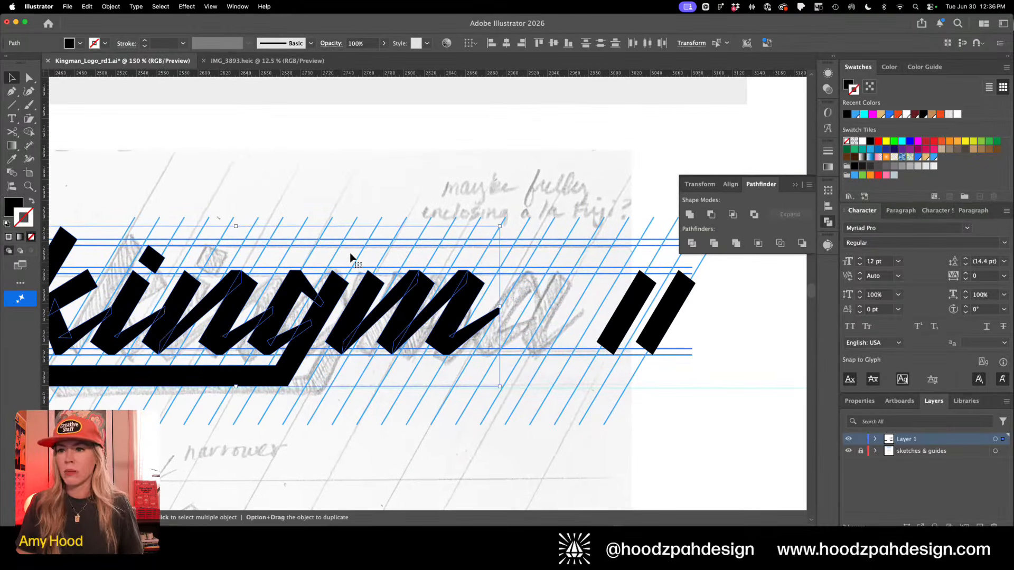
key("super+shift+a")
Nudge the bottom anchor points of the original g's bowl 4 px left to widen the bowl
key("super+space")
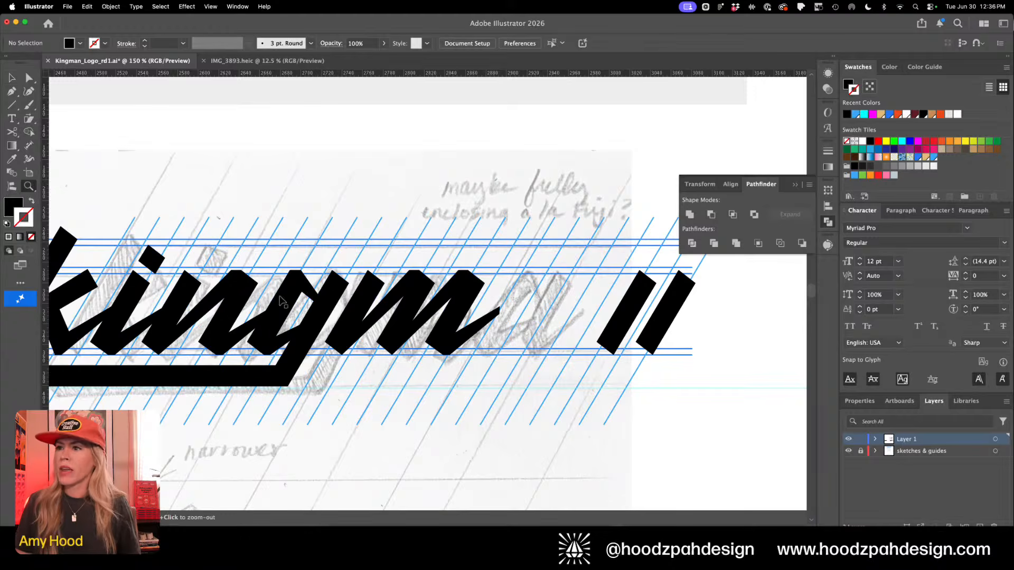
left_click_drag(266, 301, 372, 343)
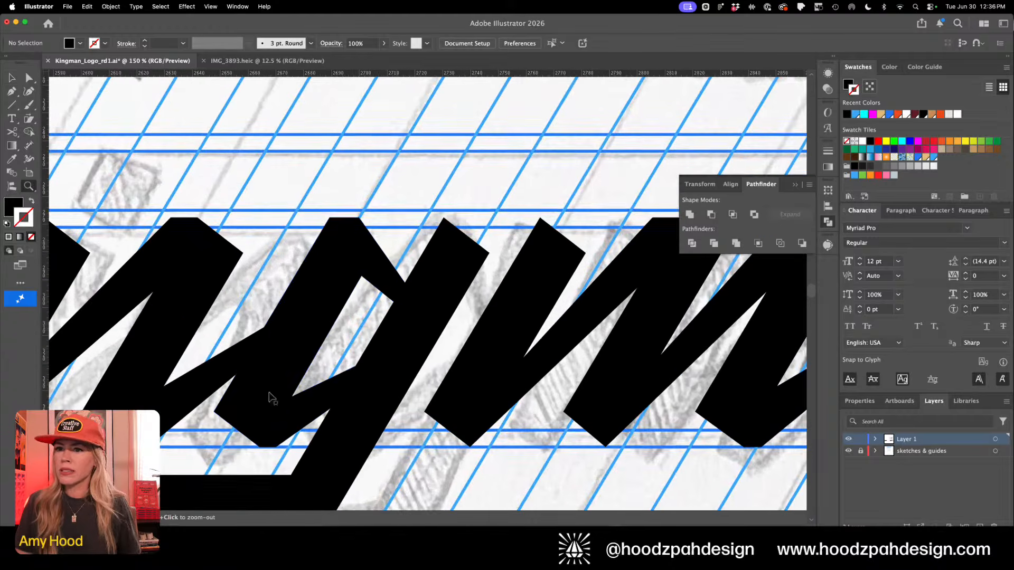
left_click(277, 423)
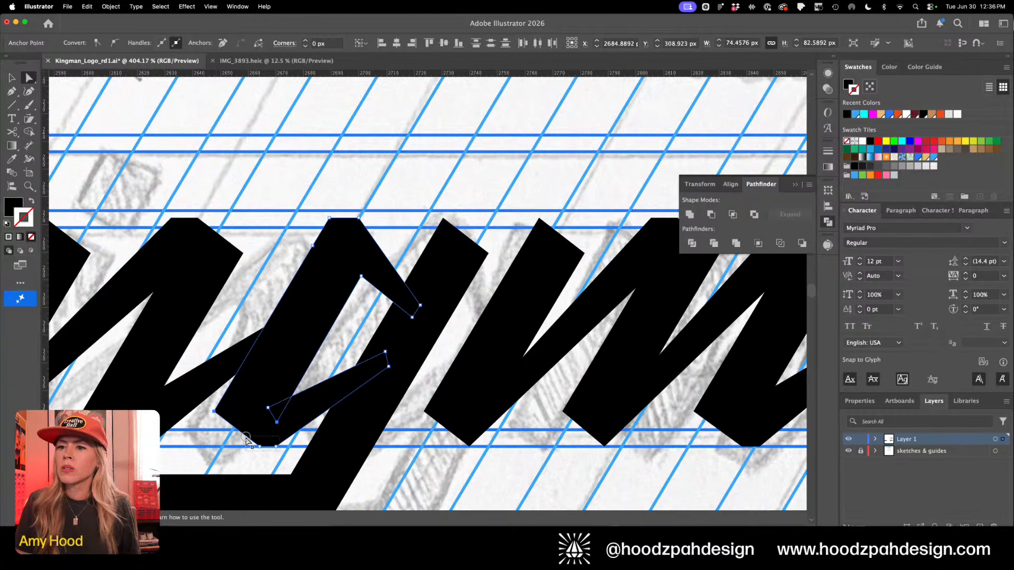
key("Left")
key("Left")
key("Left")
key("Left")
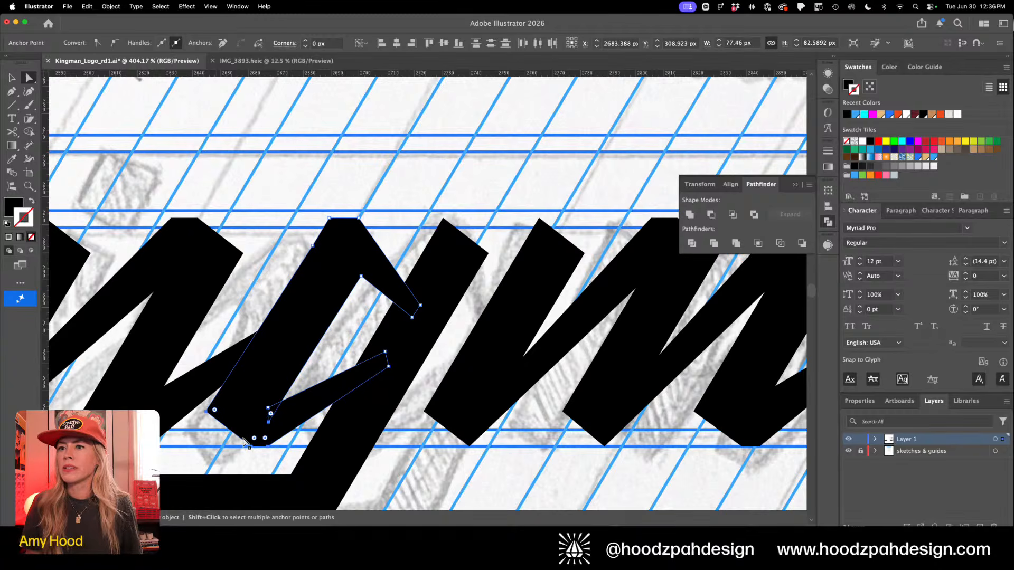
key("super+minus")
key("super+minus")
key("super+minus")
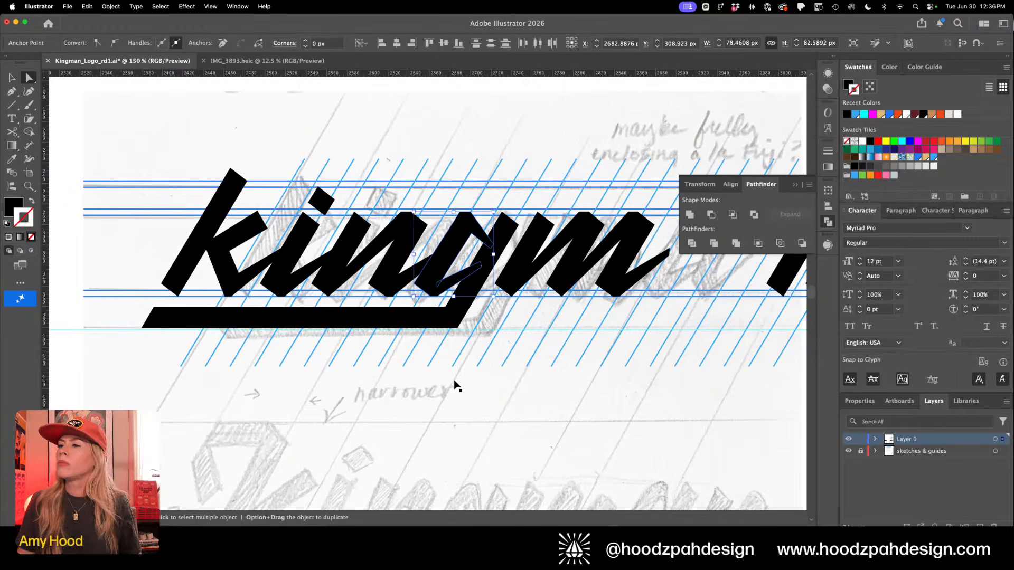
left_click(454, 387)
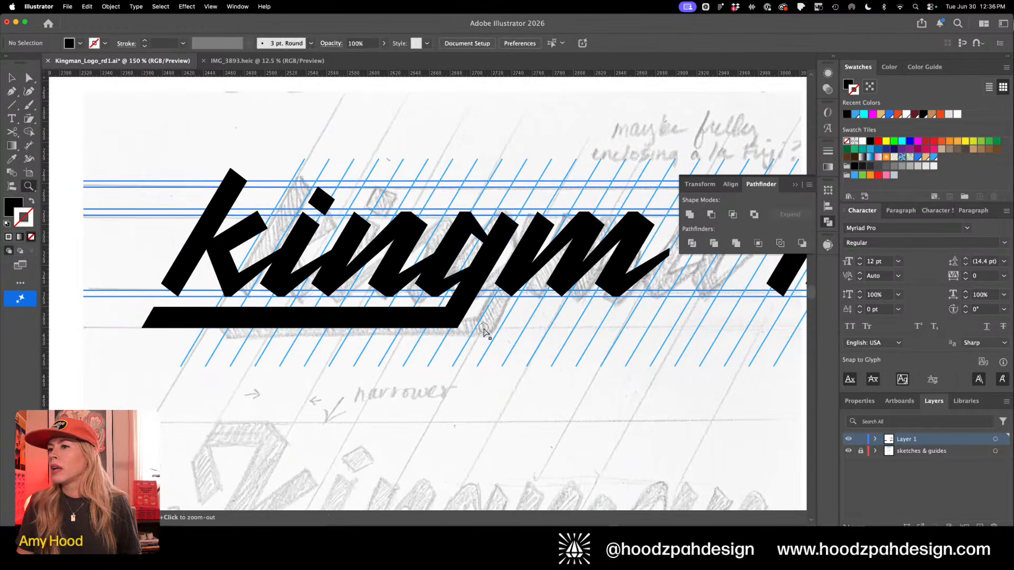
Duplicate the g's bowl and its descender stem about 216 px to the right, after the m, as the basis for the a
scroll(443, 315, "up", 5)
left_click(450, 323)
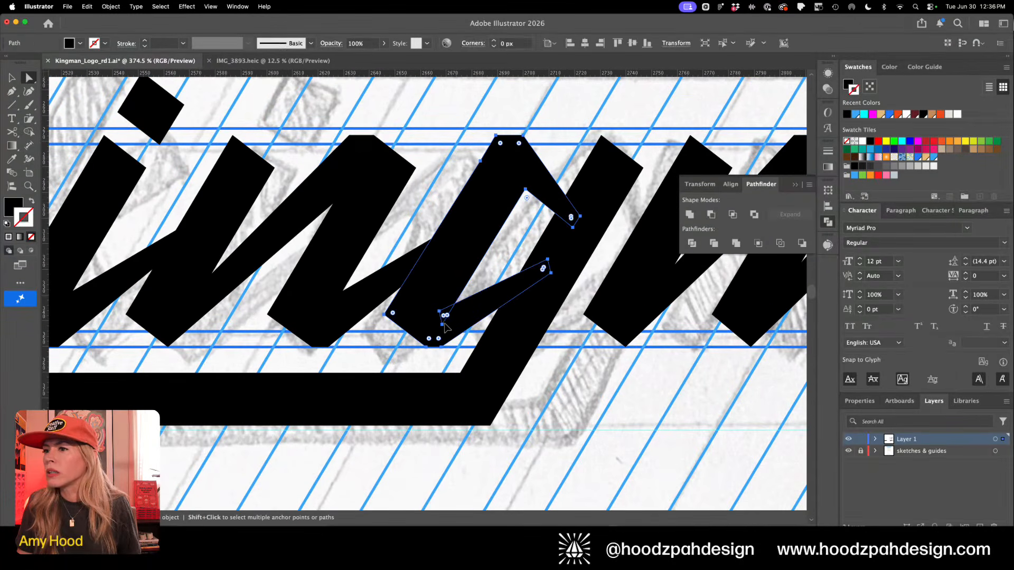
left_click(443, 324)
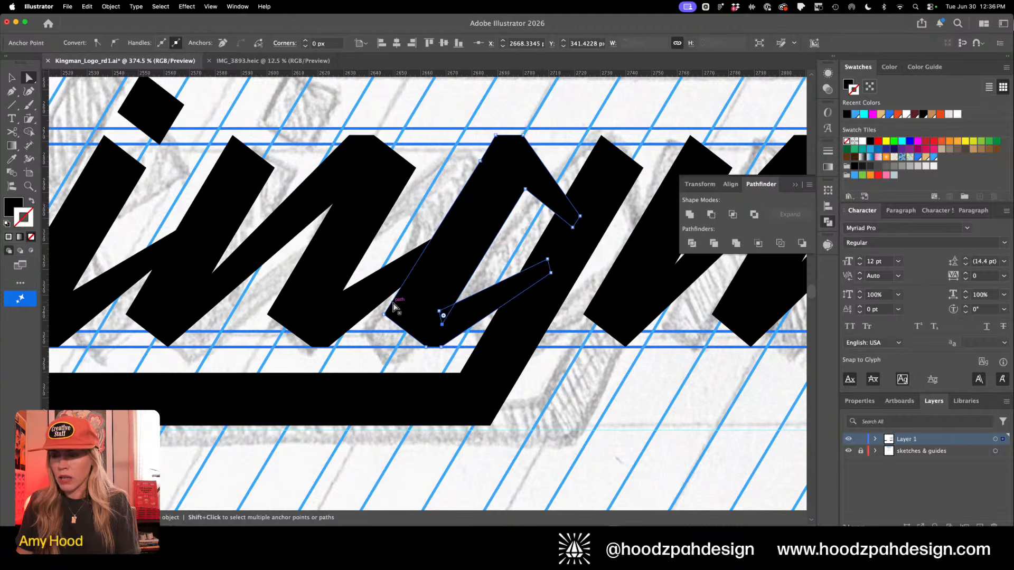
scroll(394, 308, "down", 5)
left_click_drag(553, 333, 436, 353)
key("v")
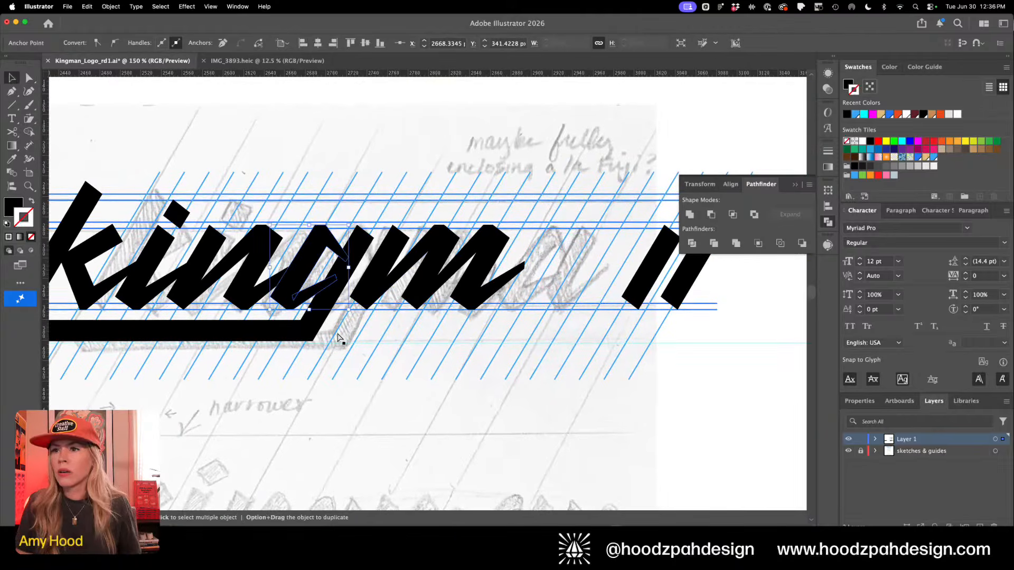
left_click(328, 218)
left_click_drag(355, 260, 575, 257)
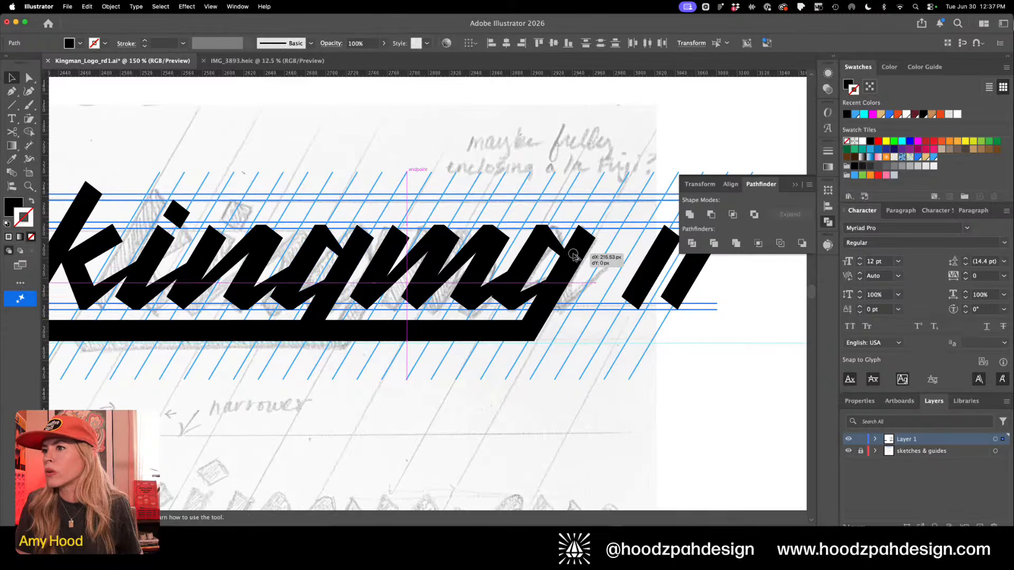
left_click(573, 363)
Delete the copied descender stem with its underline, keeping only the duplicated bowl beside the m
key("z")
left_click_drag(534, 293, 628, 369)
key("a")
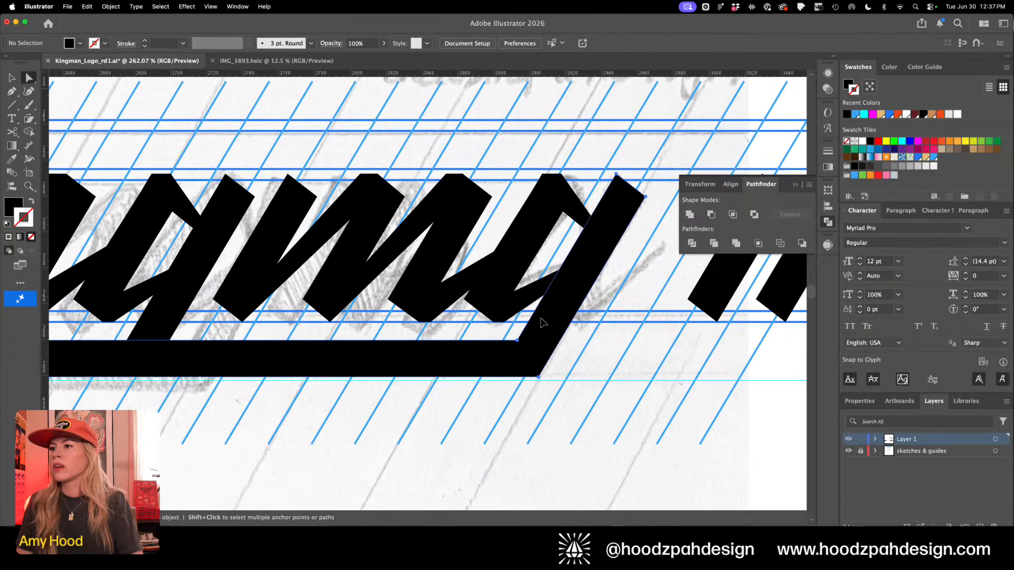
left_click(541, 322)
key("Delete")
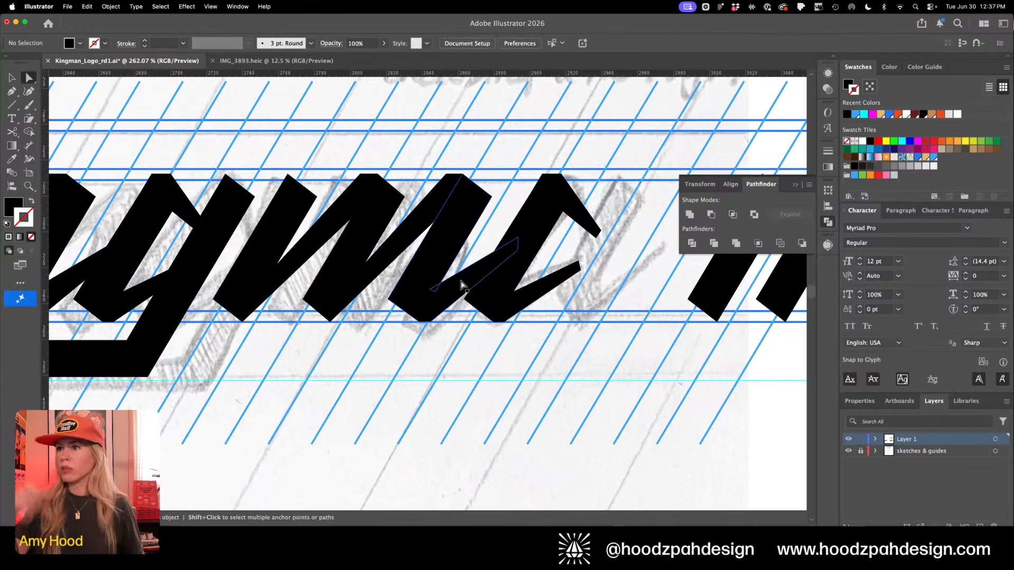
Duplicate the m's last stroke with its exit tail and place the copy against the duplicated bowl as the a's stem
key("v")
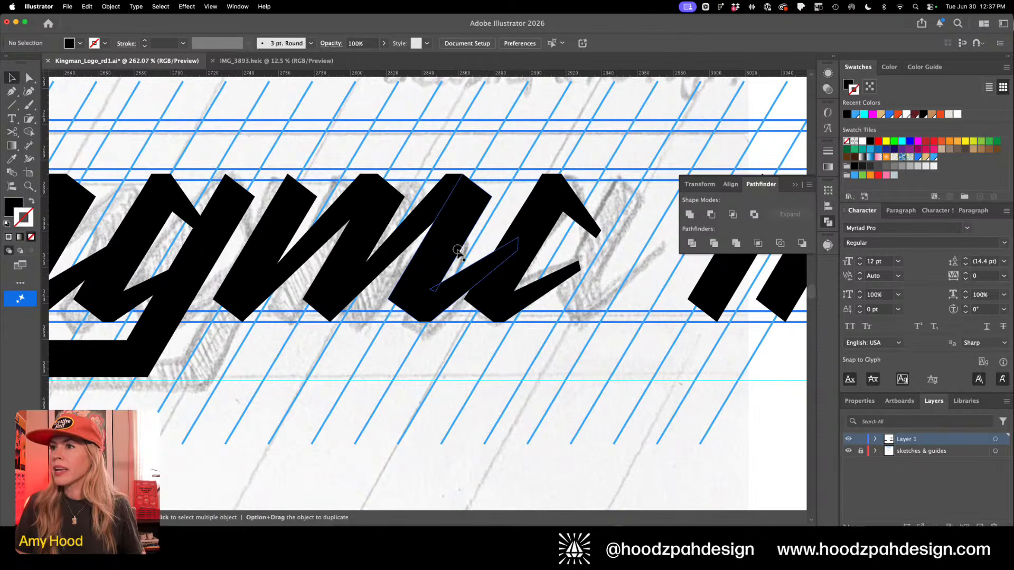
left_click_drag(457, 251, 596, 258)
key("a")
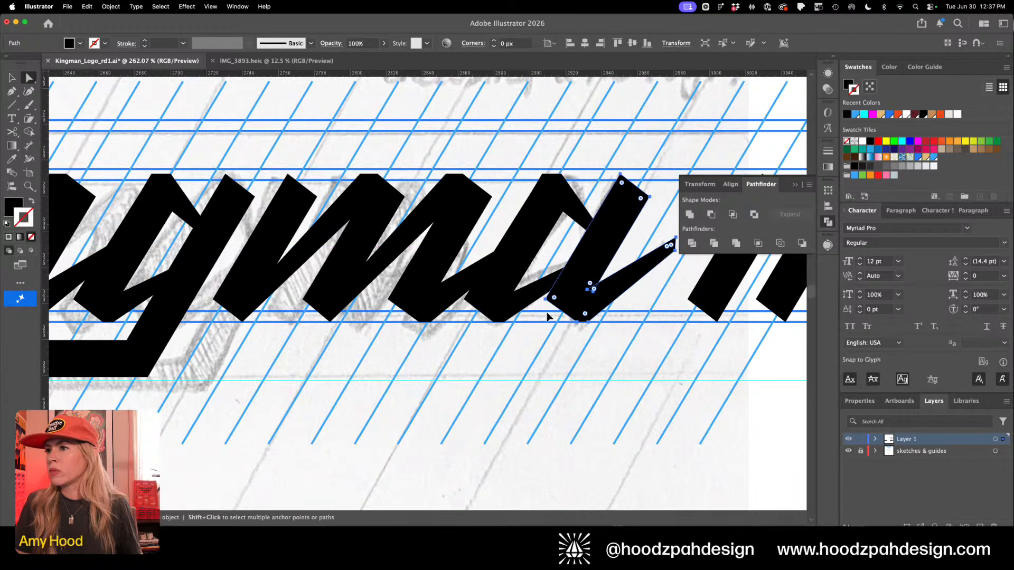
left_click(547, 304)
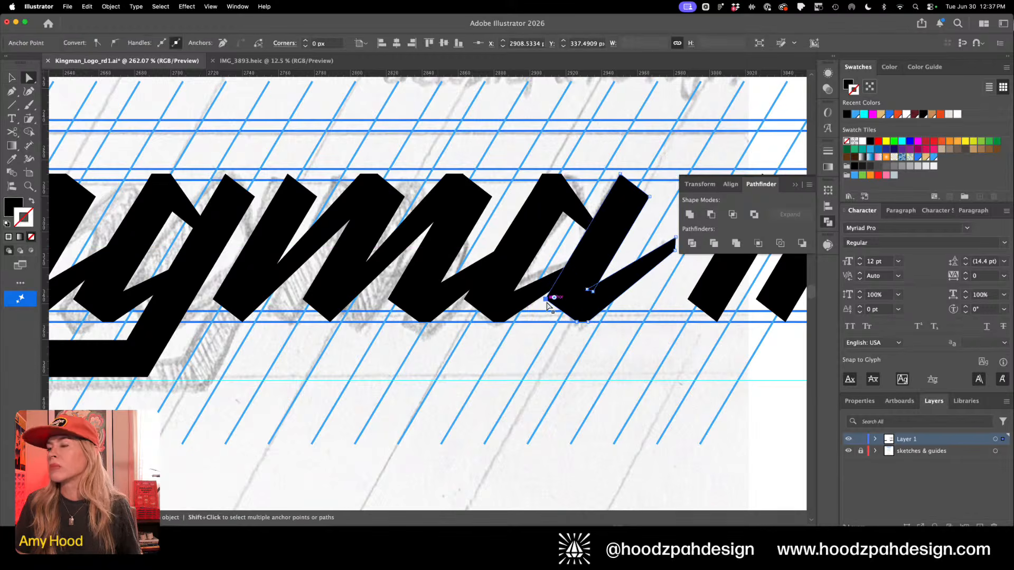
left_click(594, 258)
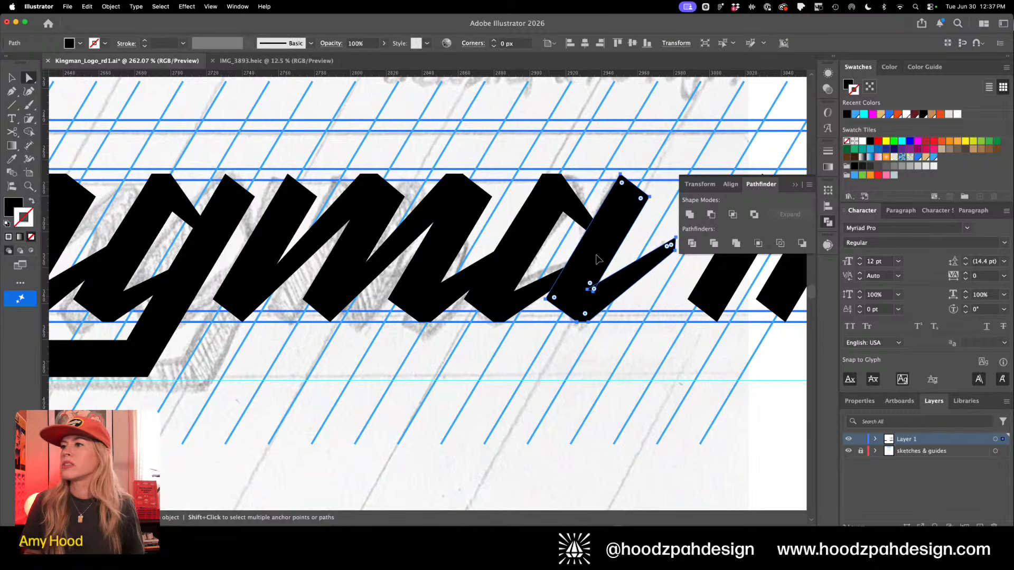
key("shift+Right")
key("super+z")
key("super+minus")
key("super+minus")
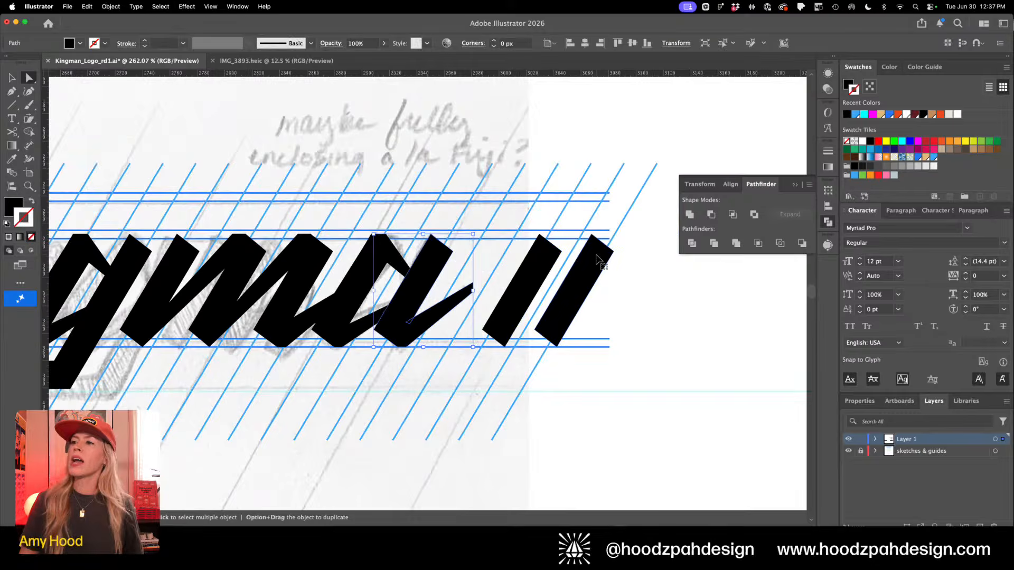
Nudge the two end anchors of the a bowl's lower arm slightly down, inside the stem
key("z")
left_click_drag(463, 343, 507, 362)
key("a")
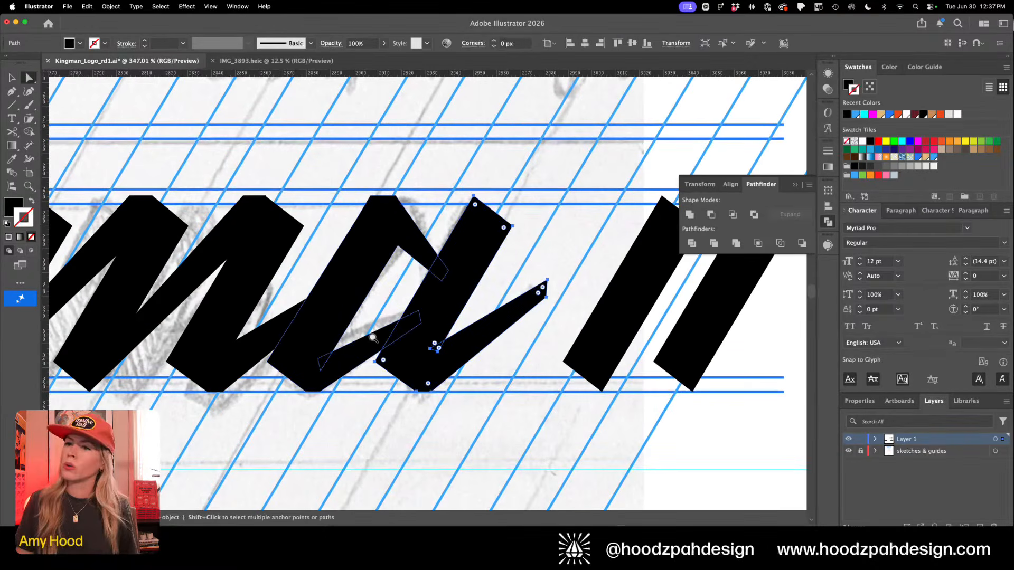
left_click(417, 314)
left_click(421, 323)
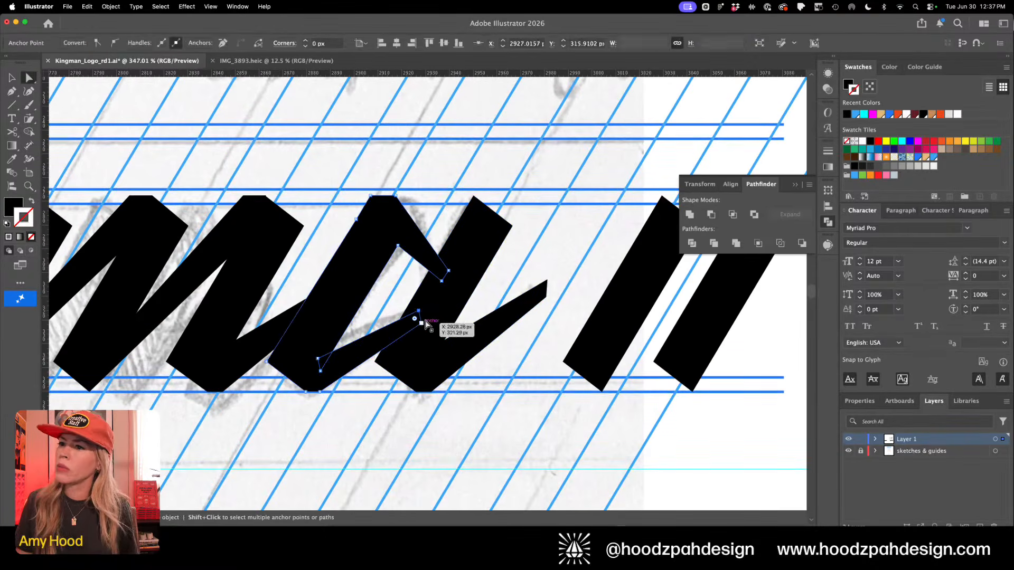
key("Down")
key("Down")
key("Down")
key("Down")
key("Down")
key("Down")
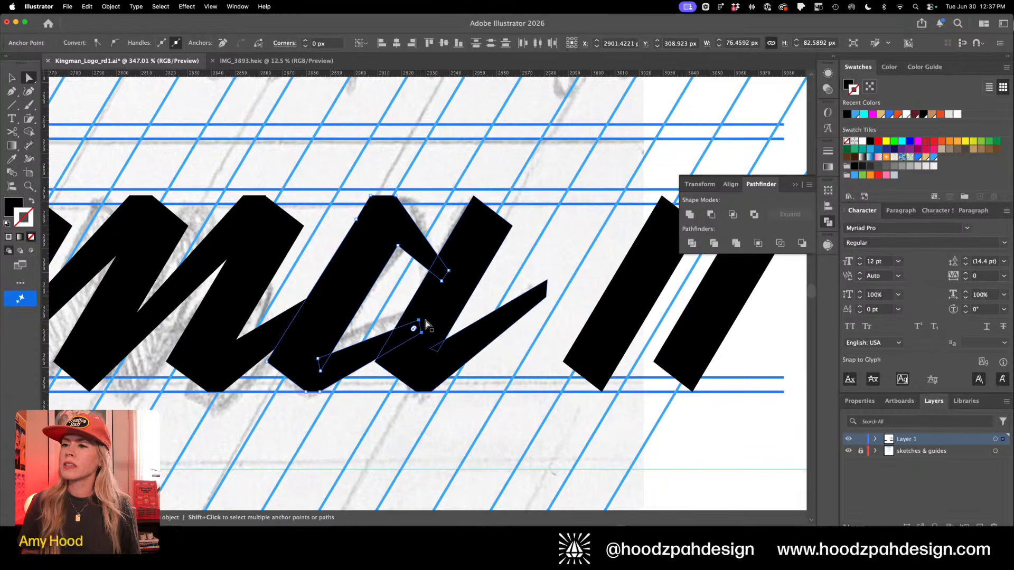
key("super+minus")
key("super+minus")
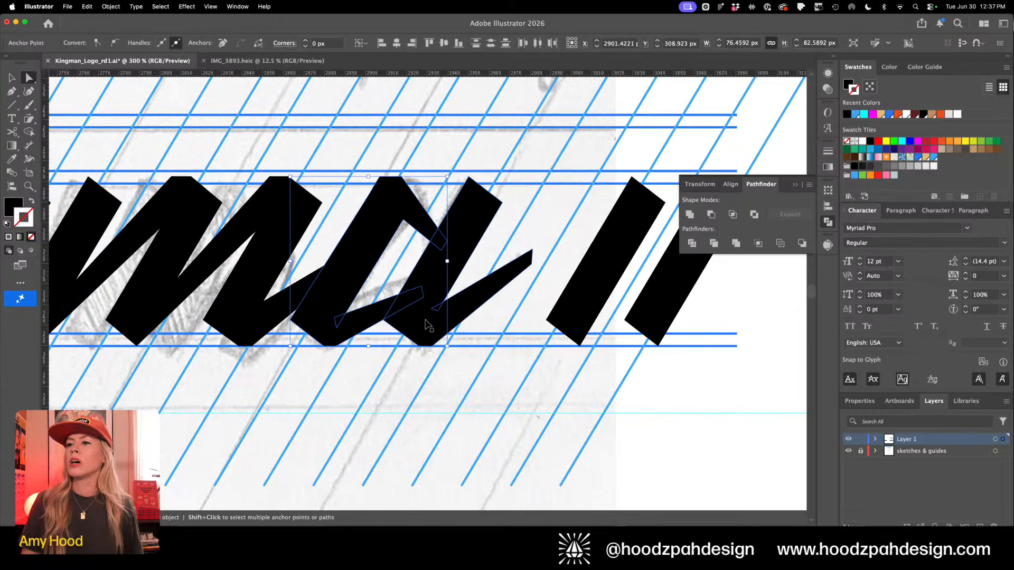
left_click(415, 353)
key("super+minus")
key("super+minus")
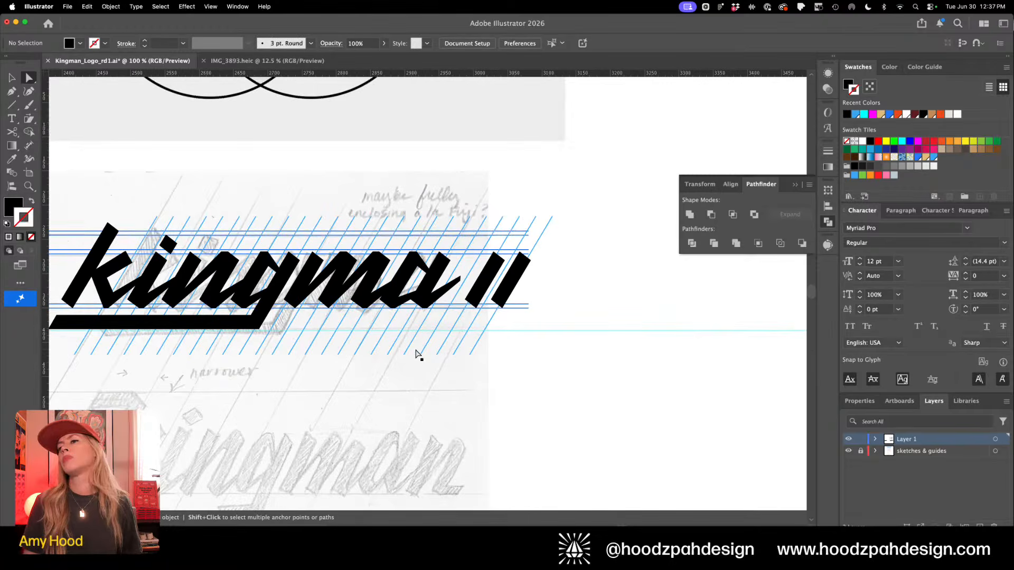
Bevel the a bowl's lower-left corner with an added anchor point and a raised corner, and shift the inner anchor slightly left
key("super+equal")
key("super+equal")
key("z")
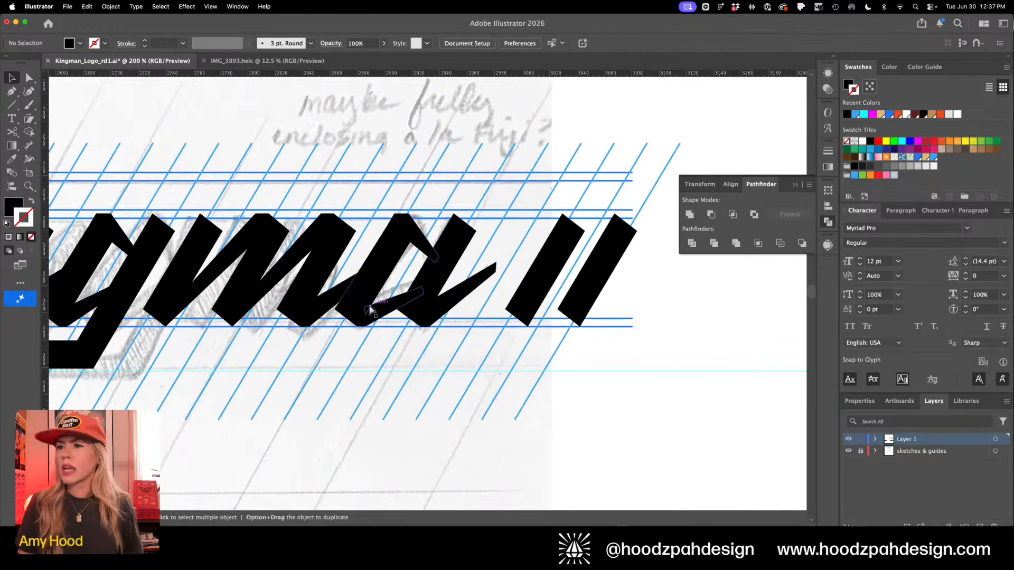
left_click_drag(433, 338, 328, 339)
key("a")
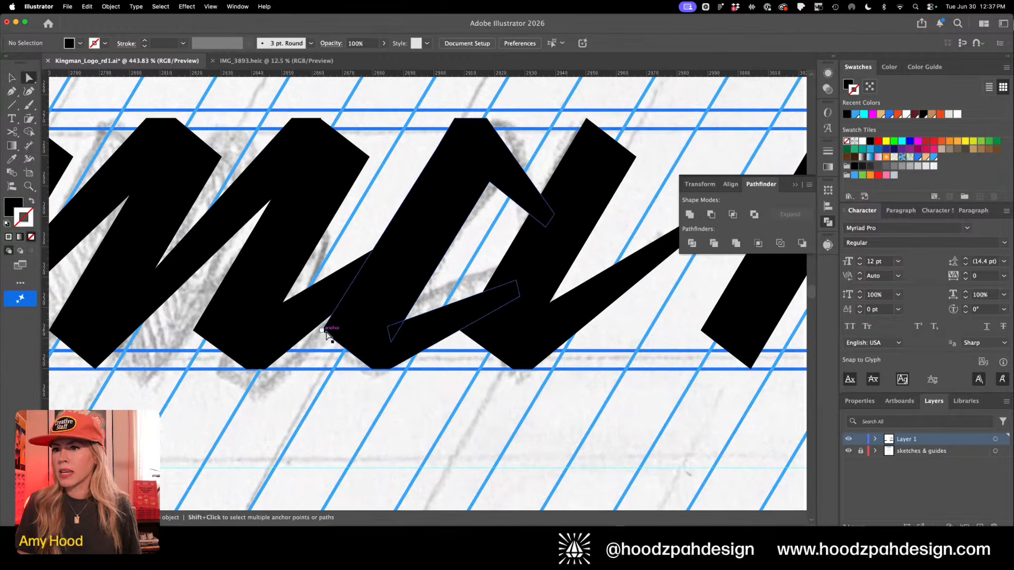
left_click(340, 346)
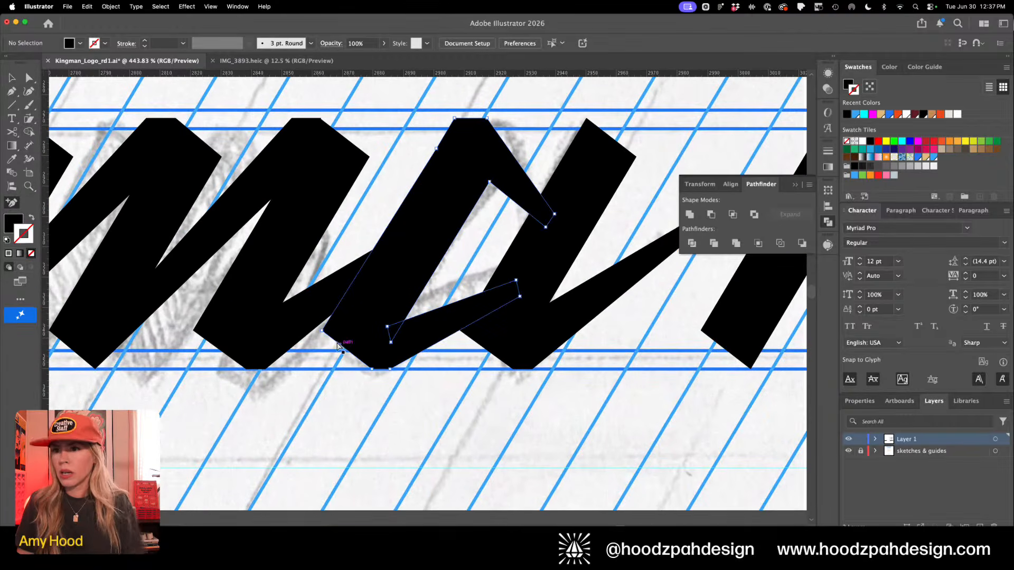
mouse_move(325, 328)
left_mouse_down()
mouse_move(335, 310)
mouse_move(338, 344)
mouse_move(328, 313)
left_mouse_up()
left_click_drag(379, 336, 384, 335)
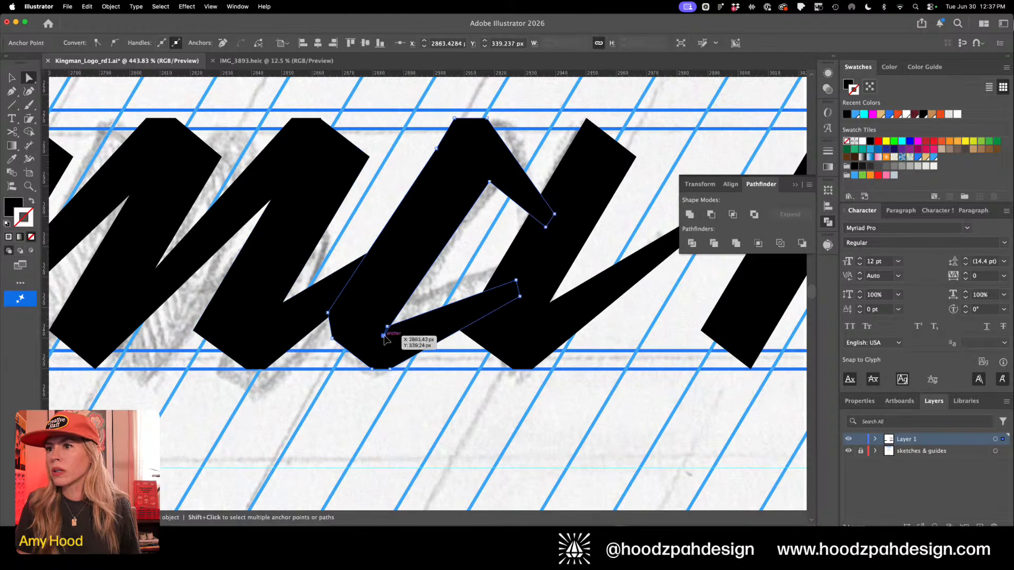
left_click(413, 405)
key("super+minus")
key("super+minus")
key("super+minus")
key("super+minus")
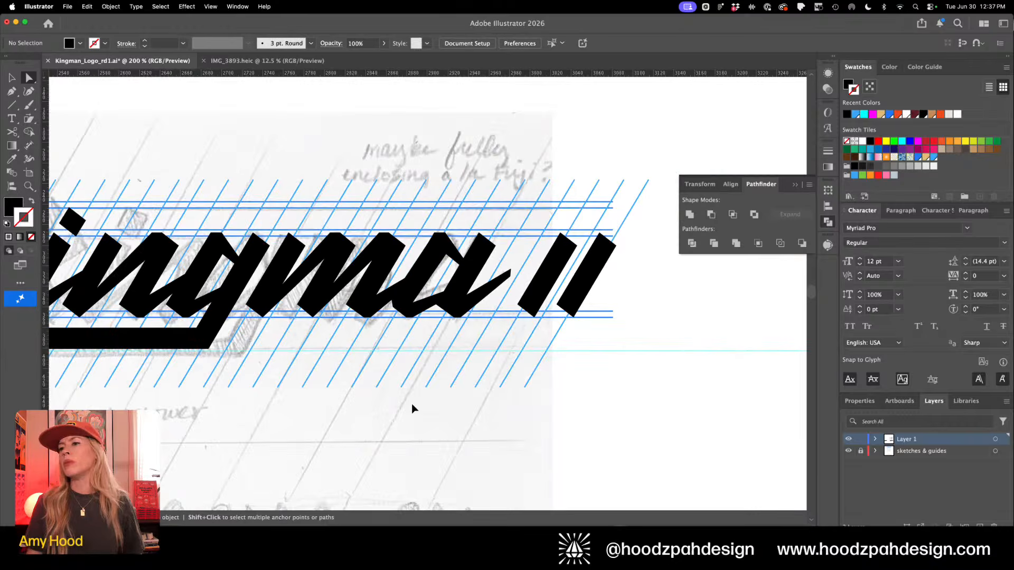
Add an anchor point on the inner edge of the a's bowl and reposition the inner anchors to blunt the counter's lower corner
key("super+plus")
key("super+plus")
key("super+plus")
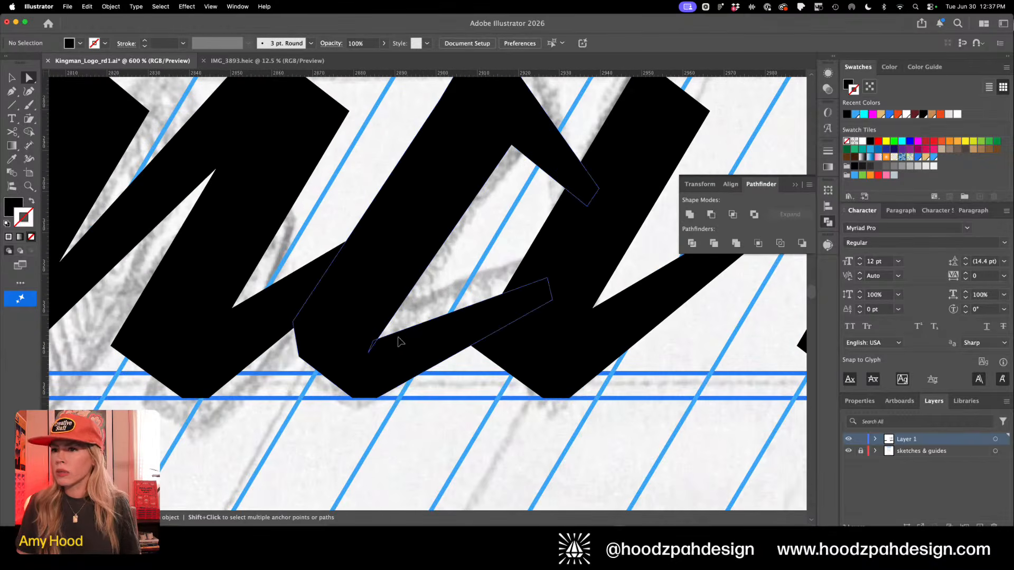
key("shift+c")
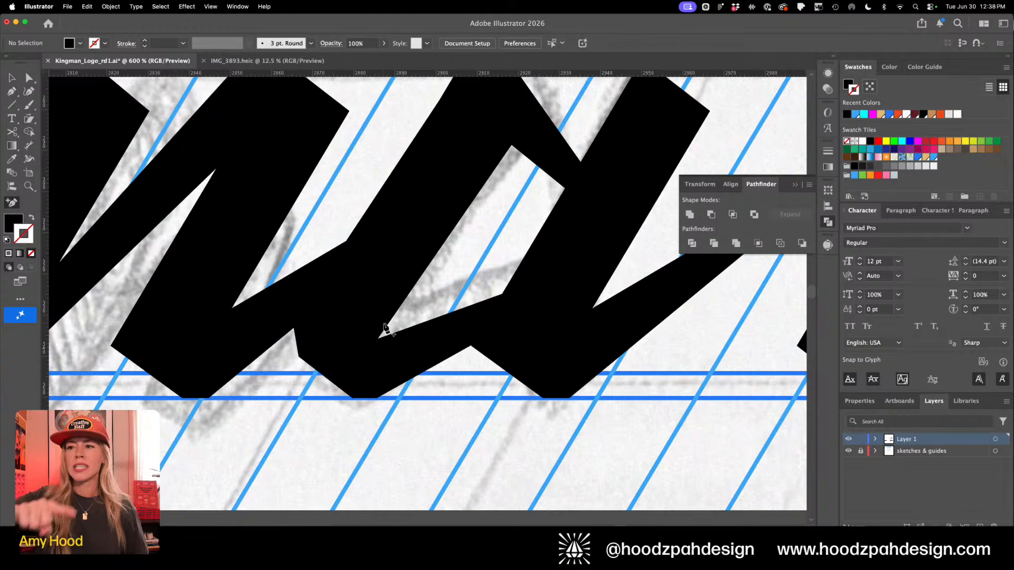
key("a")
left_click(378, 345)
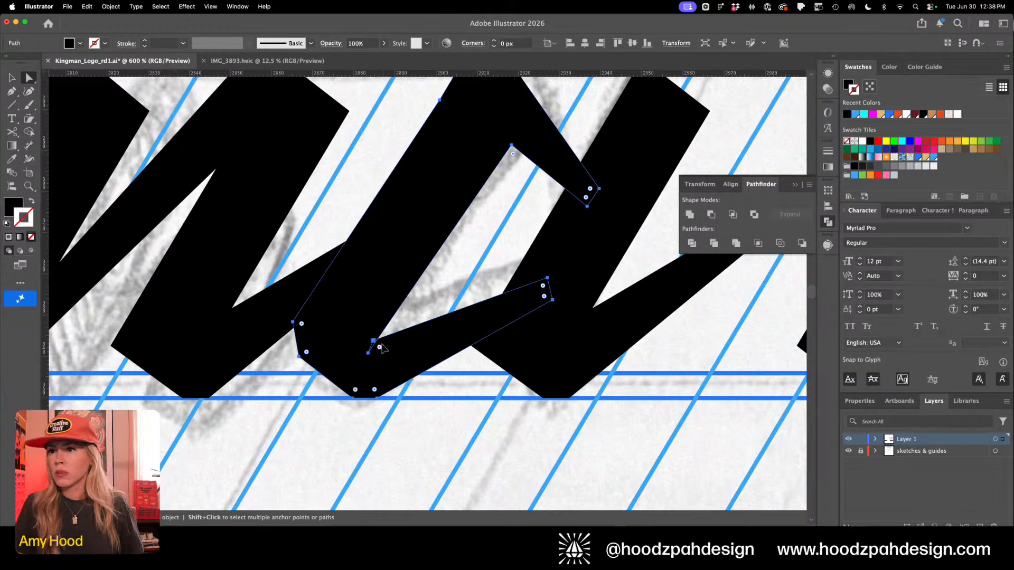
key("plus")
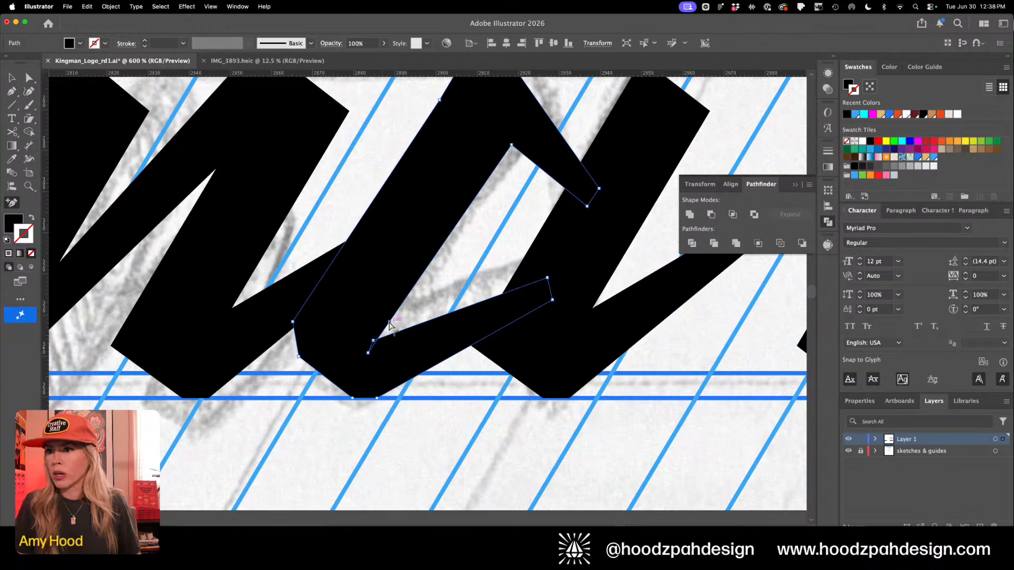
left_click(389, 322)
key("a")
left_click_drag(389, 322, 380, 373)
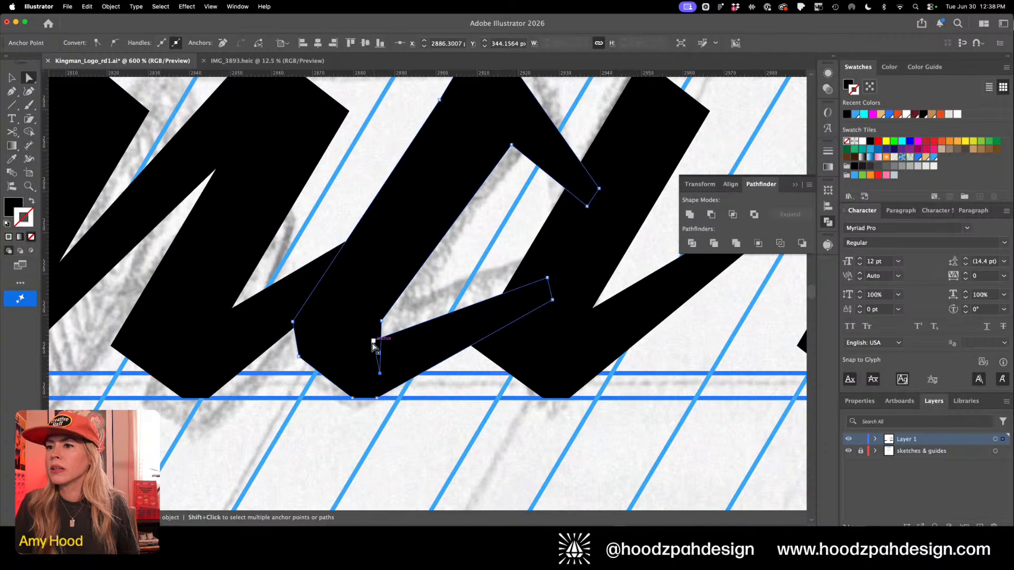
Widen the a bowl's base by moving its bottom-left anchor left, and simplify the bevel by deleting its extra anchor
left_click_drag(349, 403, 311, 374)
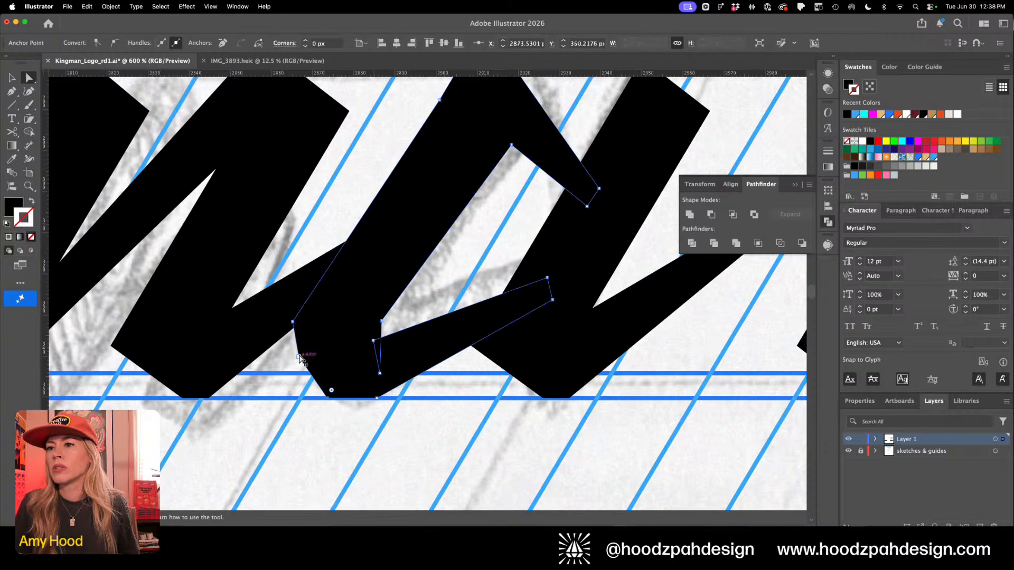
key("minus")
key("a")
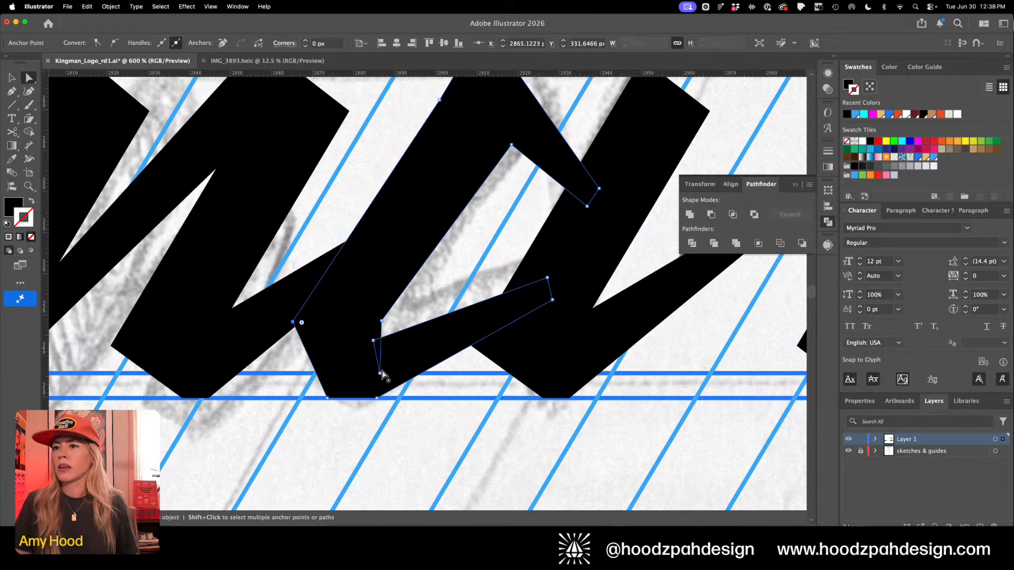
left_click_drag(380, 373, 386, 374)
left_click(425, 387)
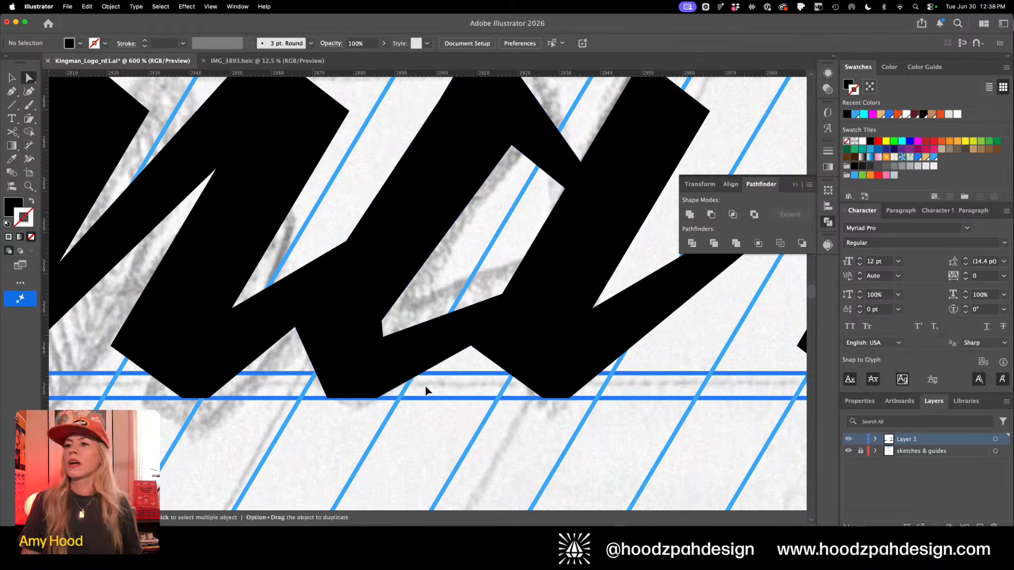
Cut the a's bowl path with the Scissors tool at the anchor in the counter's lower-left corner
key("super+minus")
key("super+minus")
key("super+equal")
key("super+equal")
key("super+equal")
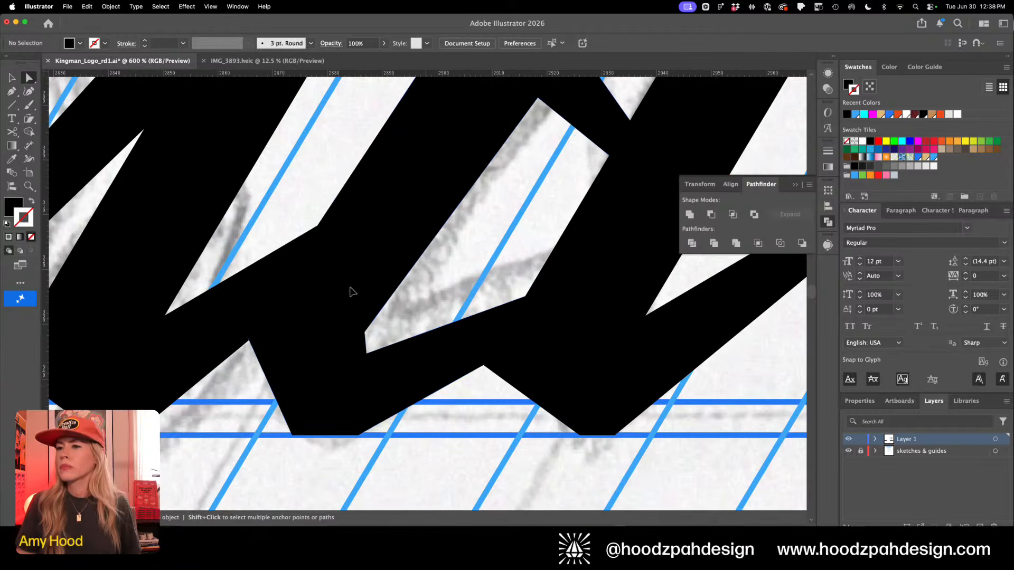
left_click(364, 335)
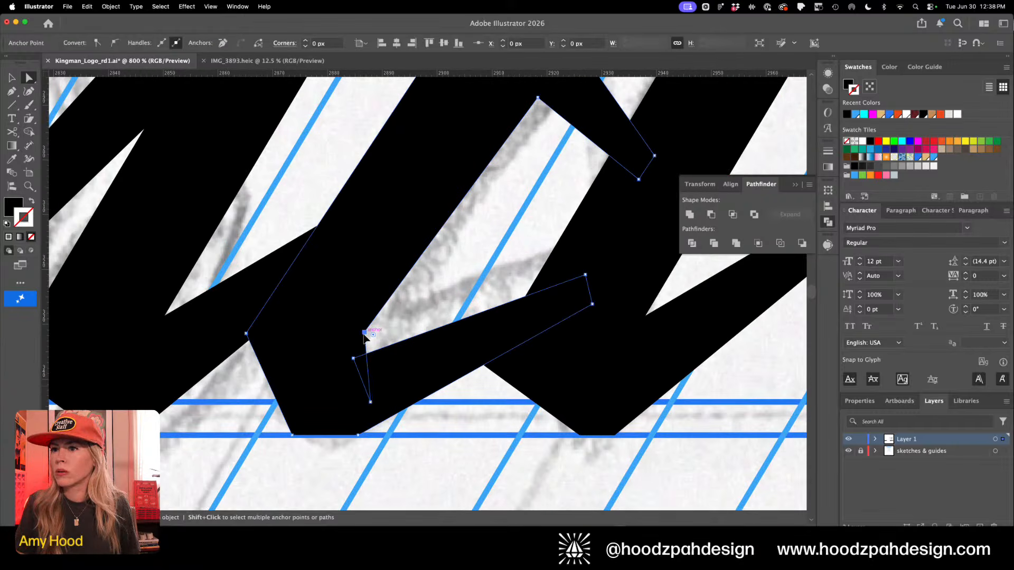
key("p")
key("c")
left_click(364, 333)
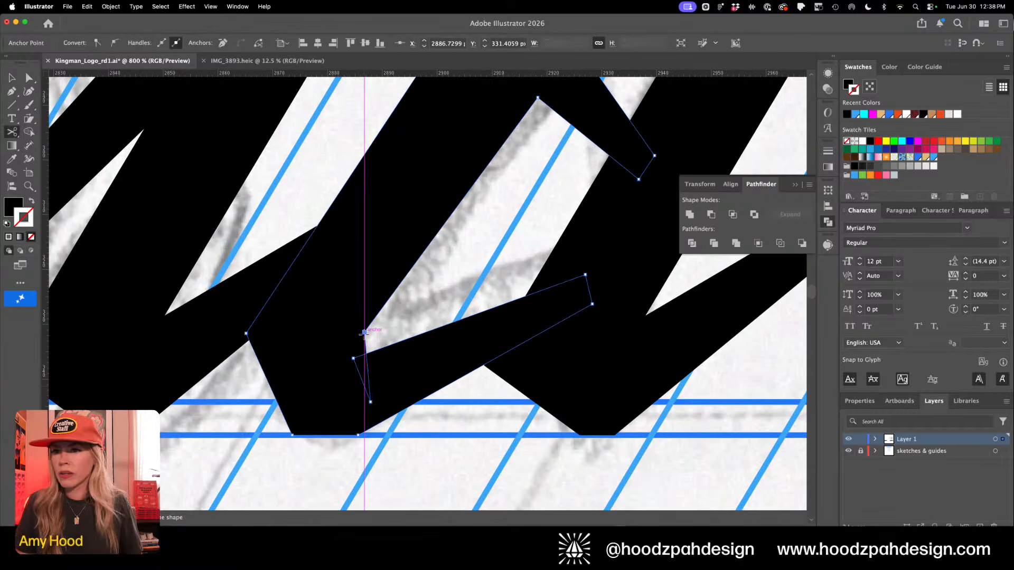
key("a")
Extend both cut ends along their edges past the counter corner and rejoin them with the Pen tool
key("z")
left_click_drag(379, 349, 397, 361)
key("a")
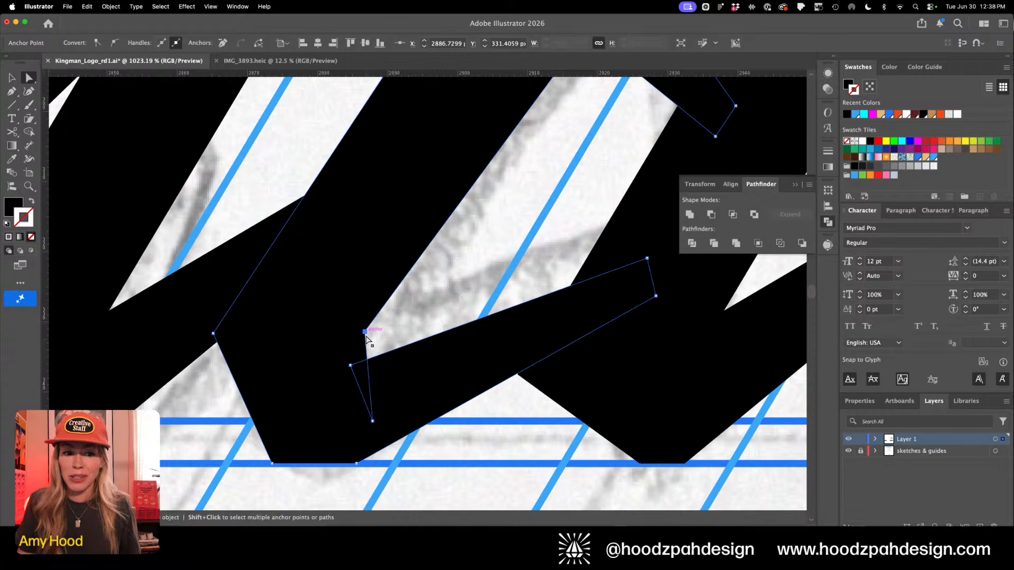
key("q")
mouse_move(365, 331)
left_mouse_down()
mouse_move(361, 298)
mouse_move(367, 334)
mouse_move(353, 349)
left_mouse_up()
key("a")
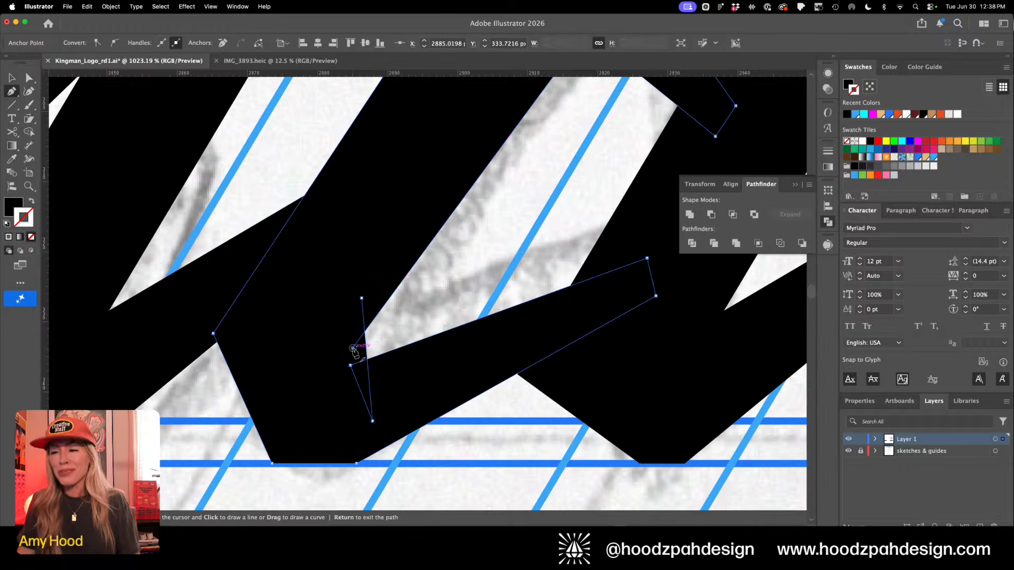
left_click(362, 298)
left_click(428, 306)
key("super+minus")
key("super+minus")
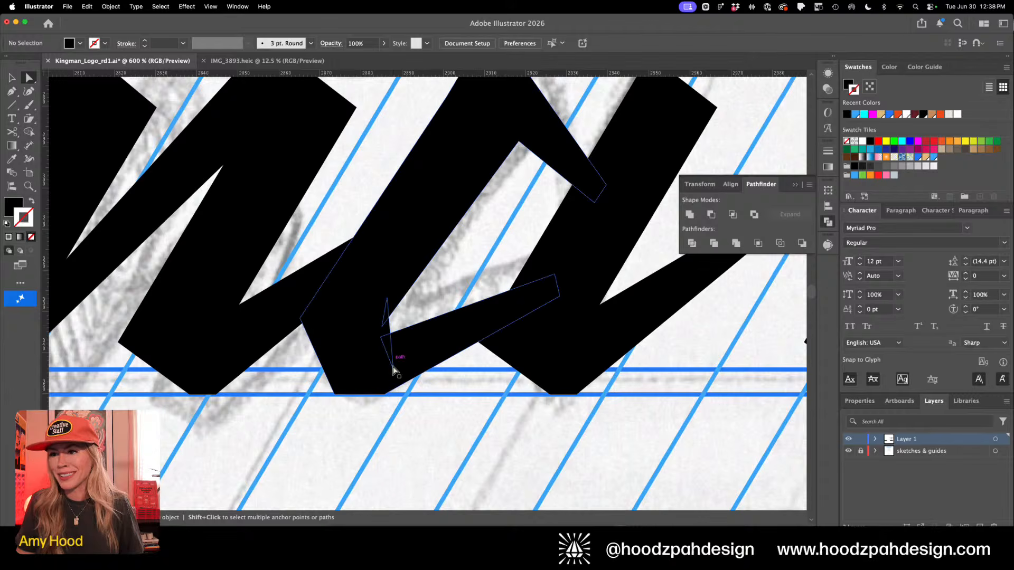
Raise the lower inner anchor of the a's bowl and widen the base by moving its bottom-right anchor outward
left_click(393, 368)
left_click_drag(393, 368, 396, 360)
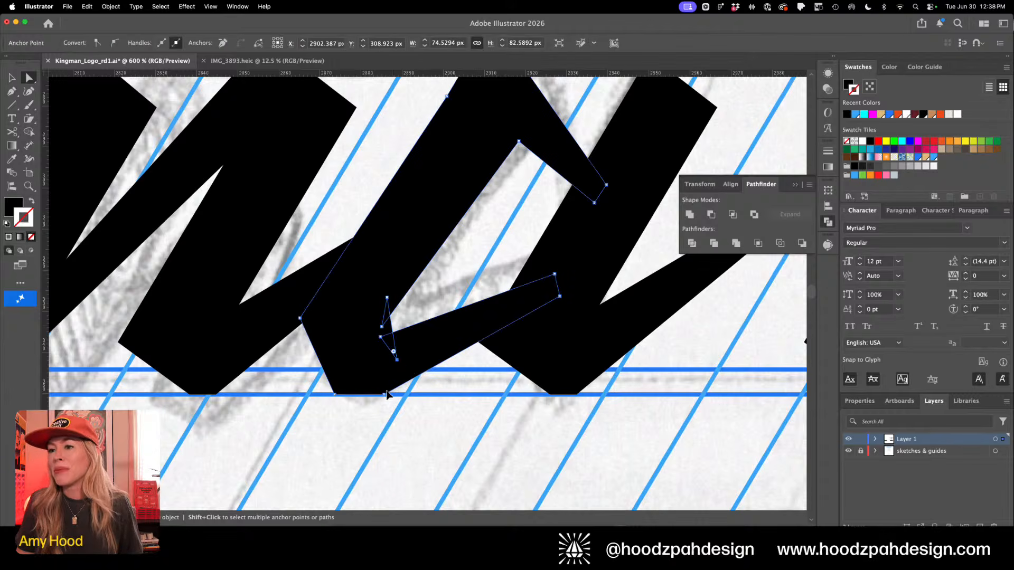
left_click_drag(384, 395, 394, 394)
Raise the left corner of the a's bowl together with the upper two inner anchors at the counter's lower-left corner
left_click(380, 322)
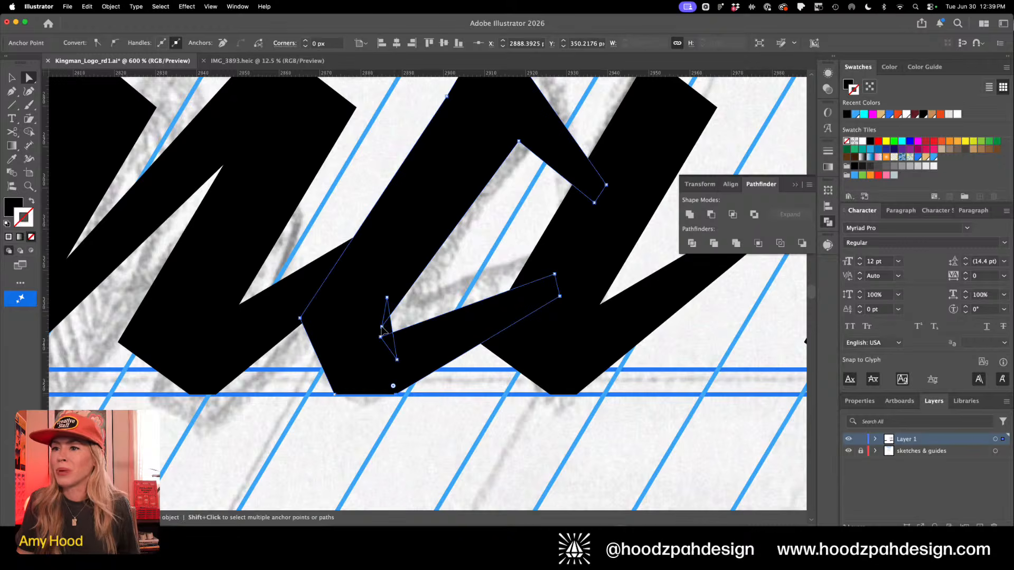
left_click_drag(381, 326, 406, 336)
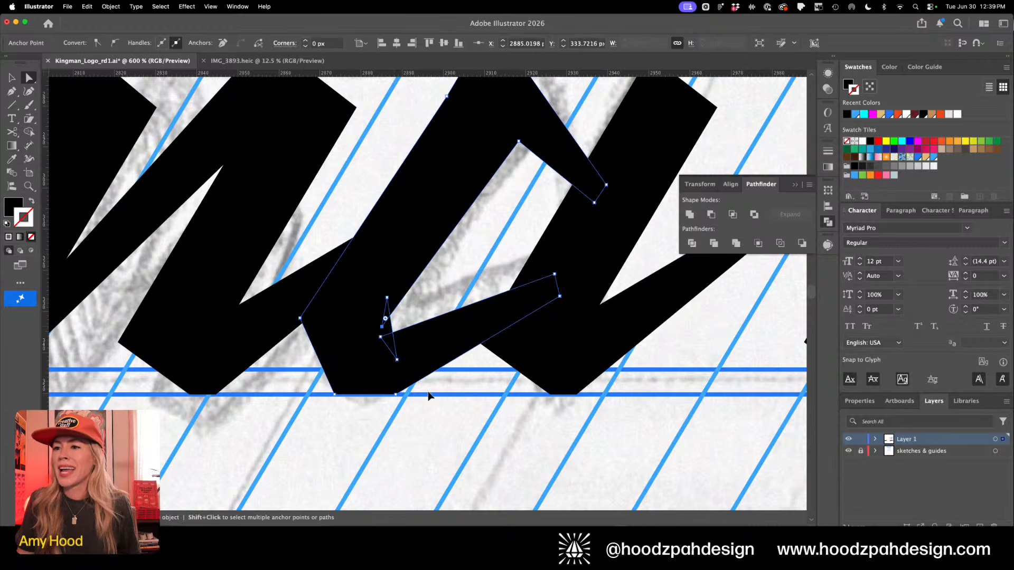
left_click(387, 297, "shift")
key("Up")
key("Up")
key("Up")
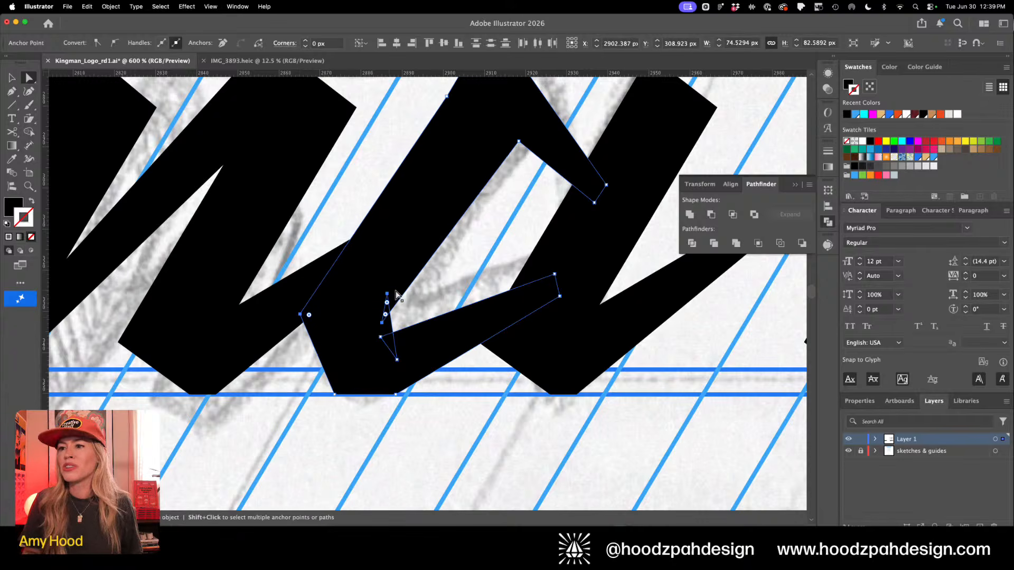
key("Up")
key("Up")
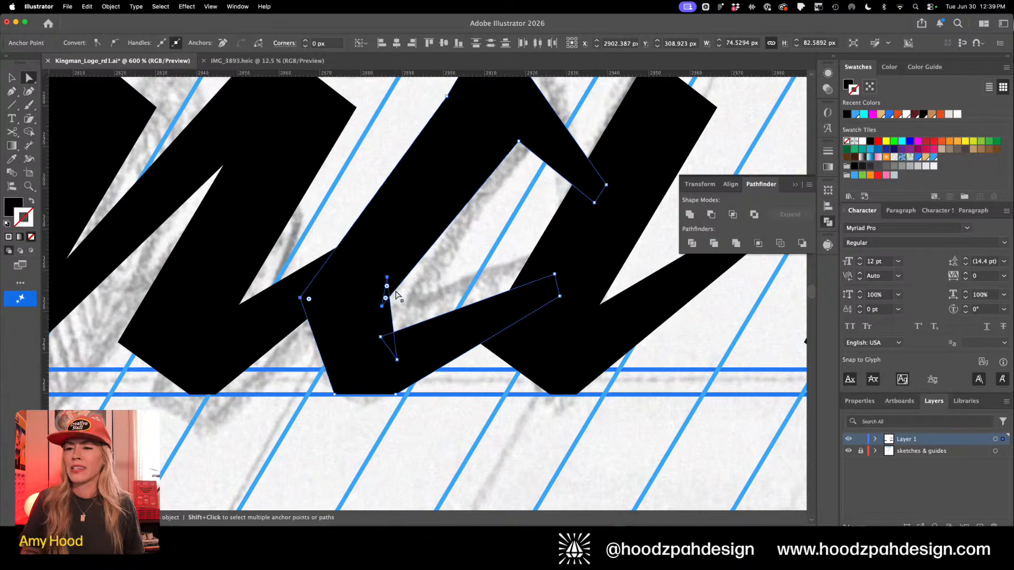
Nudge the lower inner anchor of the a's bowl slightly right to adjust the counter's blunted corner
key("super+minus")
left_click(461, 335)
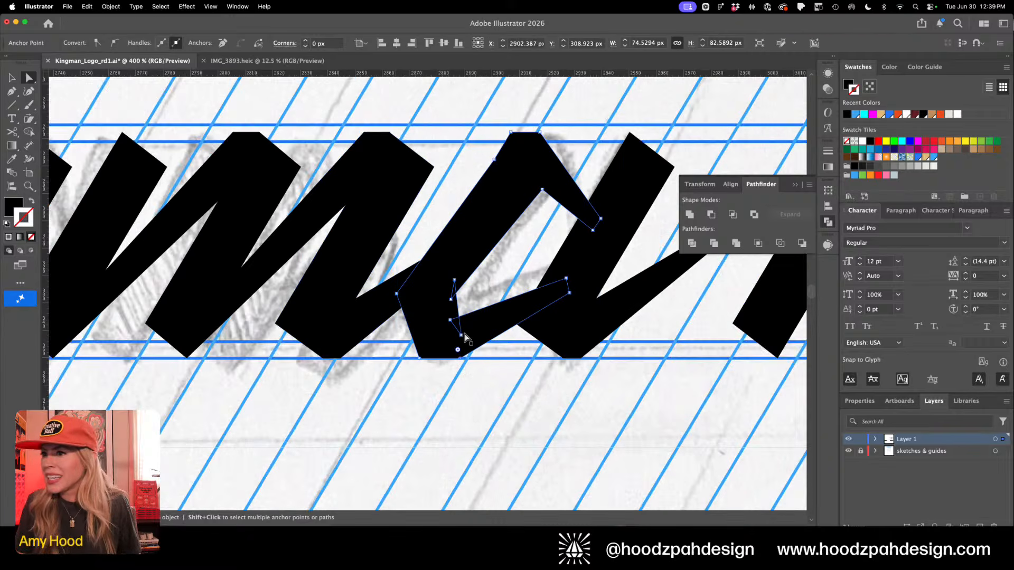
left_click(460, 337)
key("Right")
key("Right")
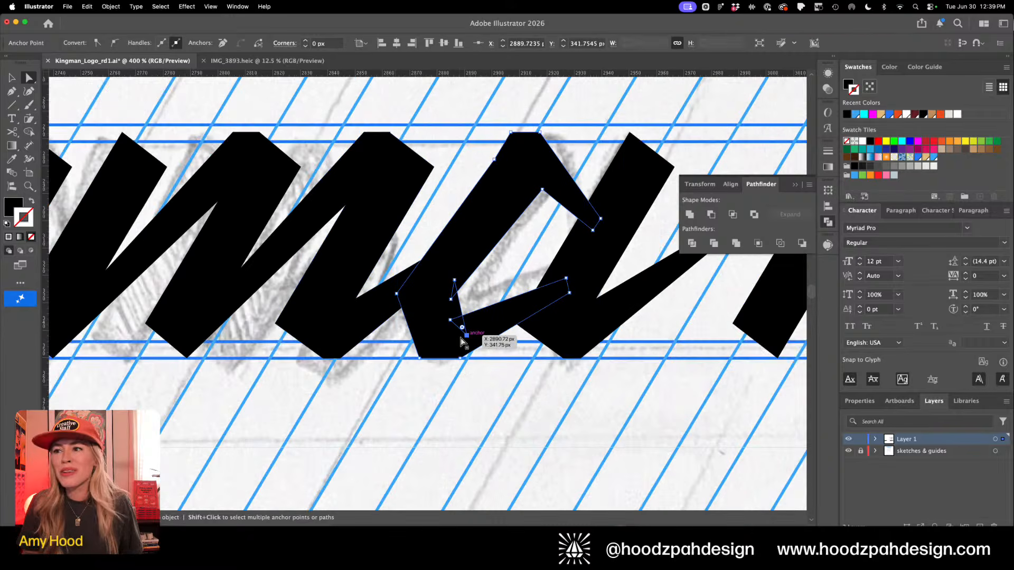
left_click(485, 420)
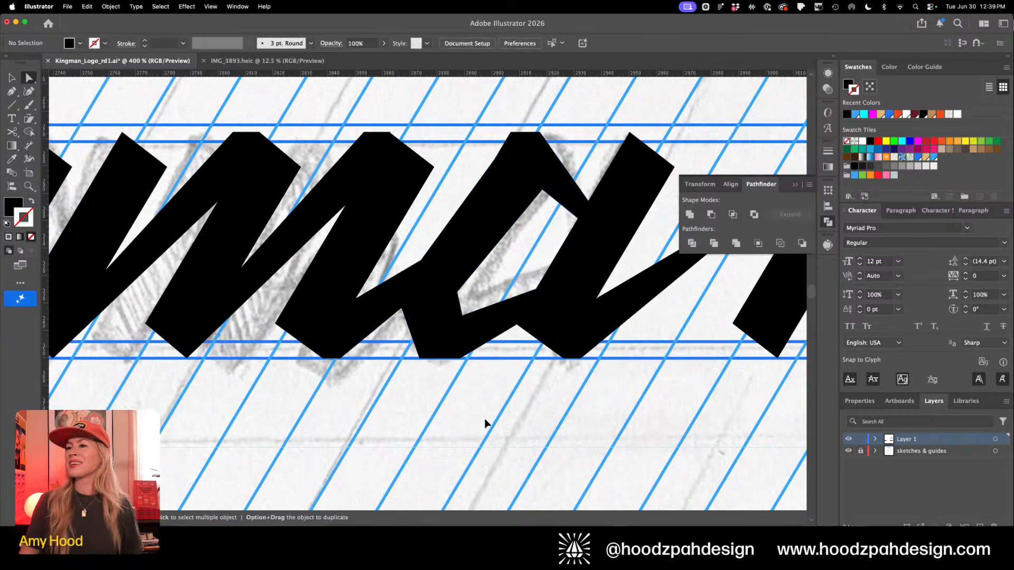
Save a spare copy of the a's bowl above the wordmark and delete the original bowl from the word
key("super+minus")
key("super+minus")
key("super+minus")
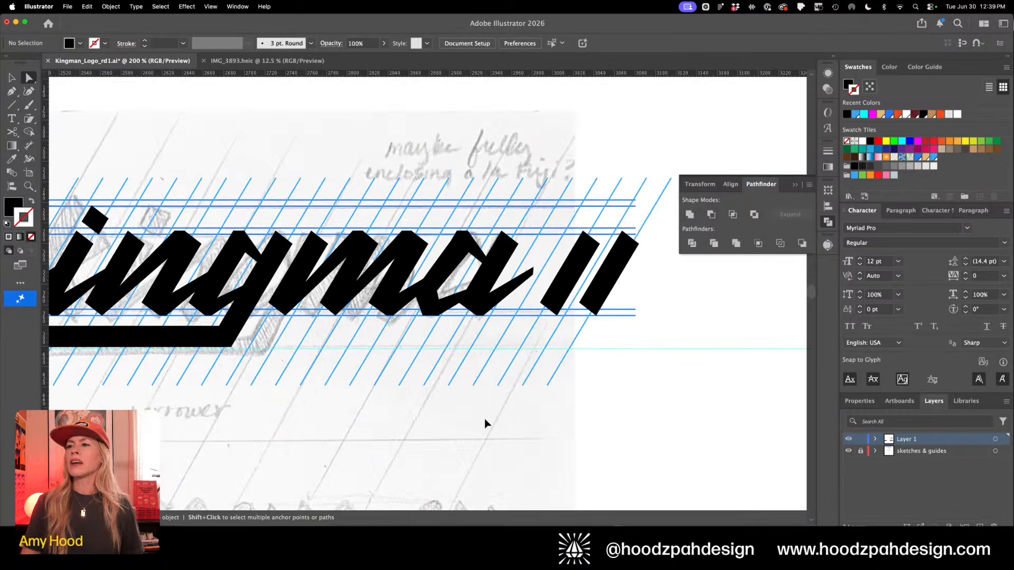
key("super+equal")
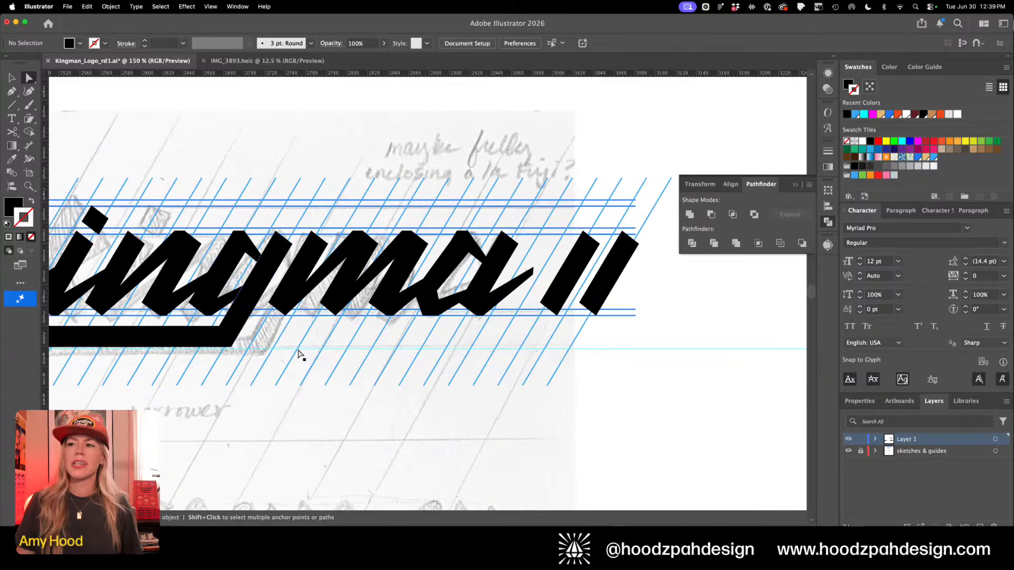
key("v")
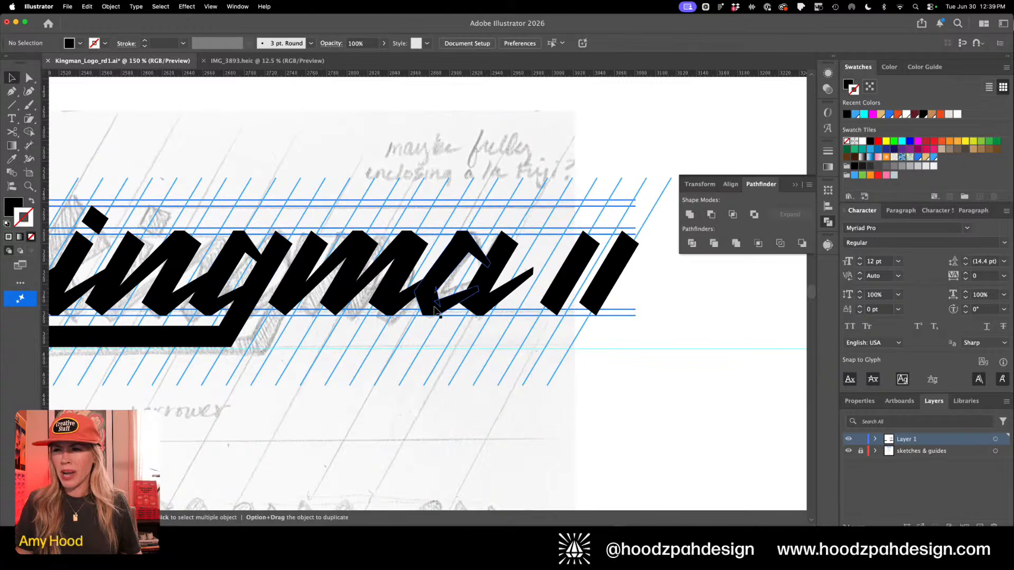
left_click_drag(430, 243, 429, 84)
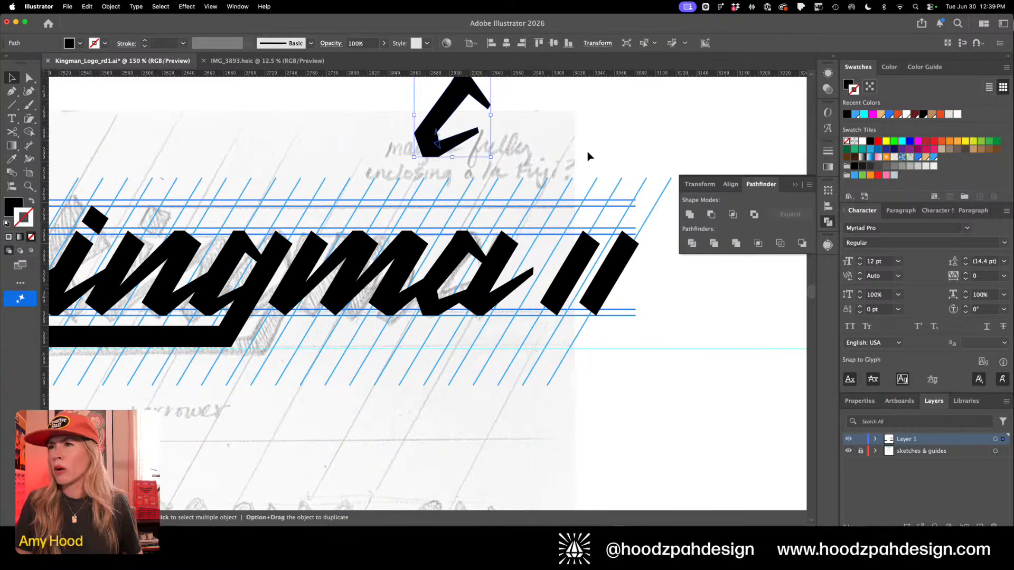
left_click(530, 138)
left_click(476, 250)
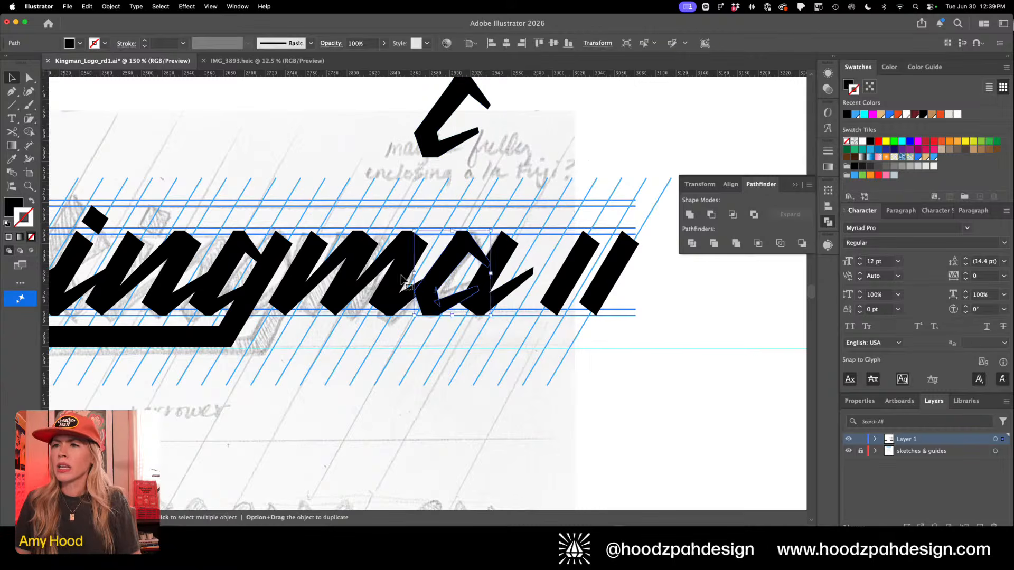
key("plus")
key("BackSpace")
Duplicate the g's bowl into the gap between the m and the last stem to form the a's new bowl
key("v")
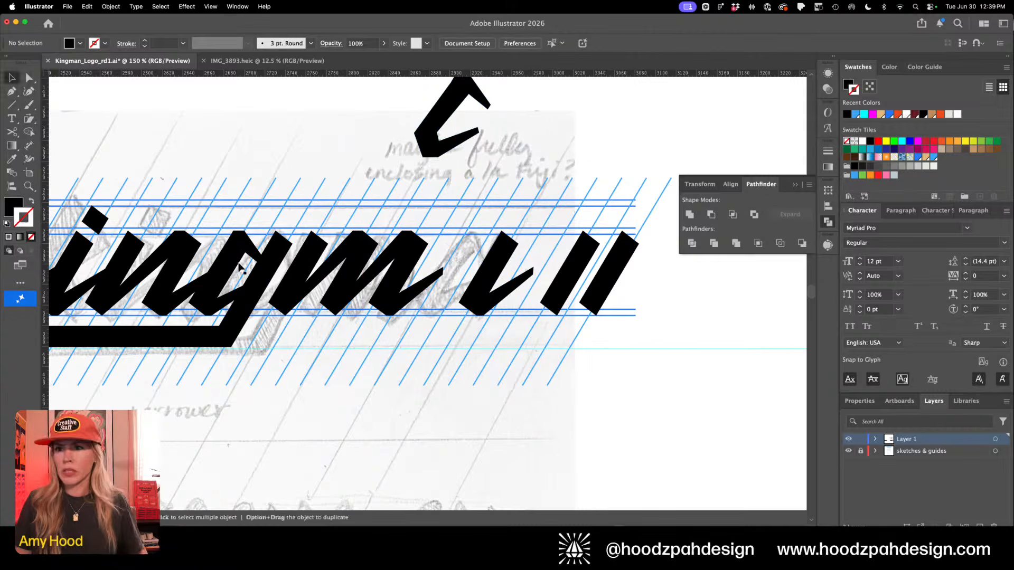
left_click_drag(351, 254, 463, 256)
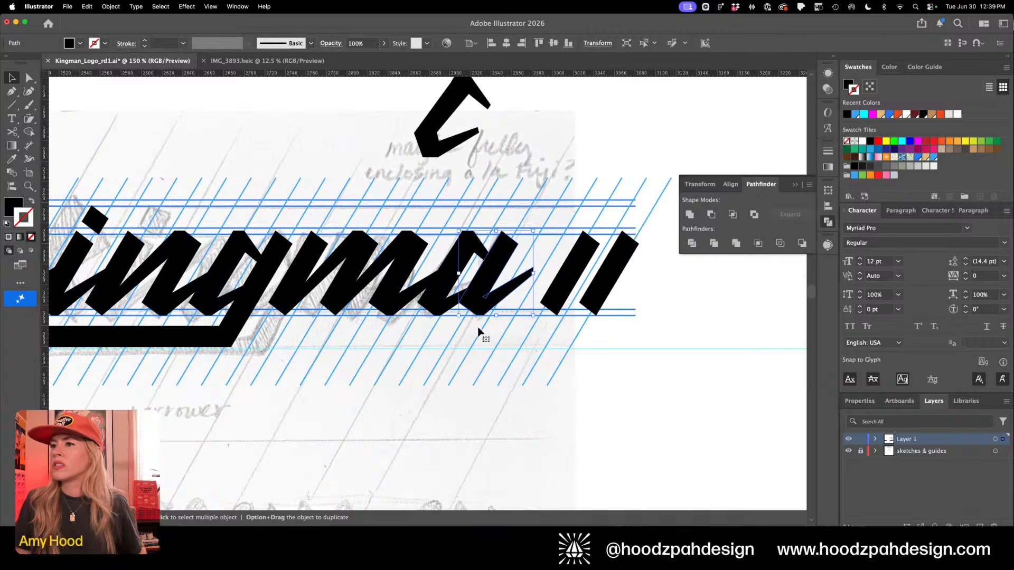
left_click(490, 390)
Lower the two end anchors of the new a bowl's bottom stroke so it tucks behind the stem
key("z")
left_click_drag(457, 301, 607, 391)
key("a")
left_click(524, 254)
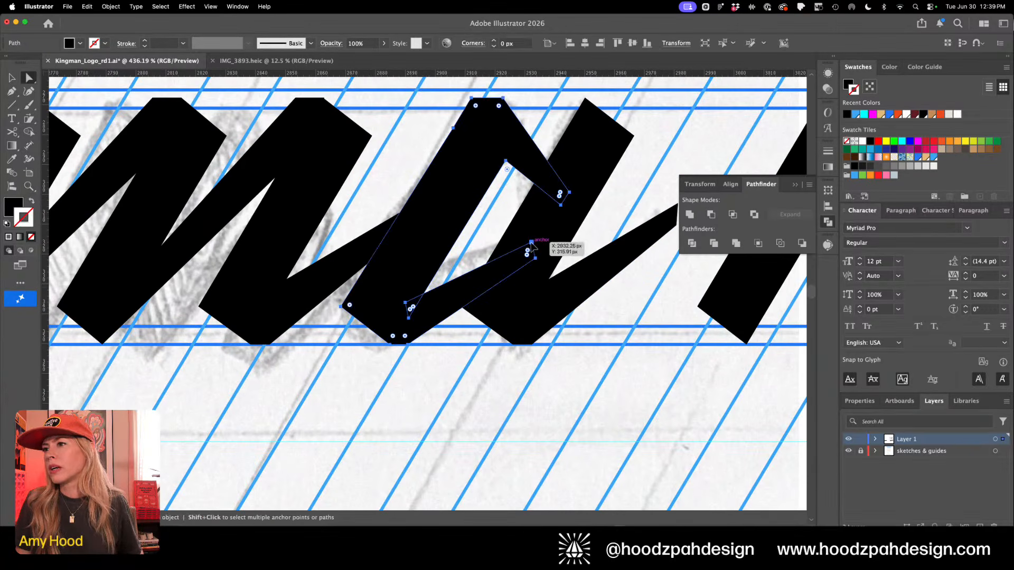
left_click(535, 258)
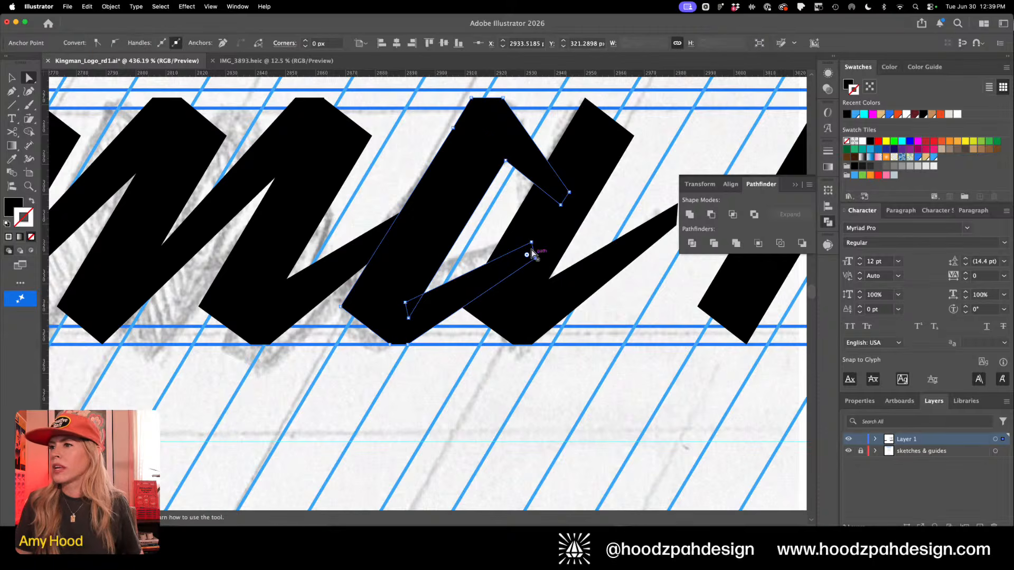
left_click(531, 244, "shift")
key("Down")
key("Down")
key("Down")
key("Down")
key("Down")
key("Down")
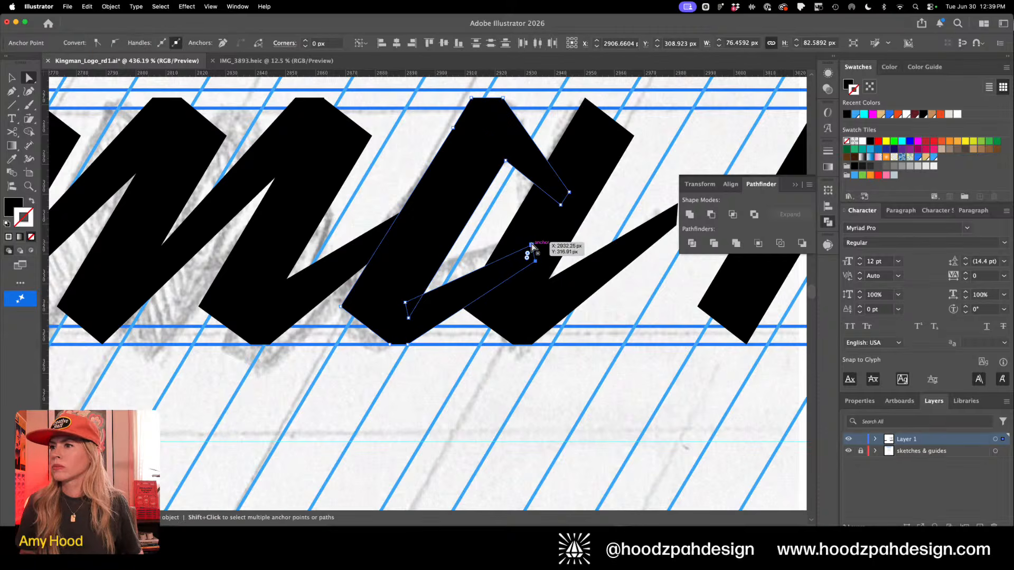
Nudge the a's stem slightly right to open up the counter
left_click(531, 237)
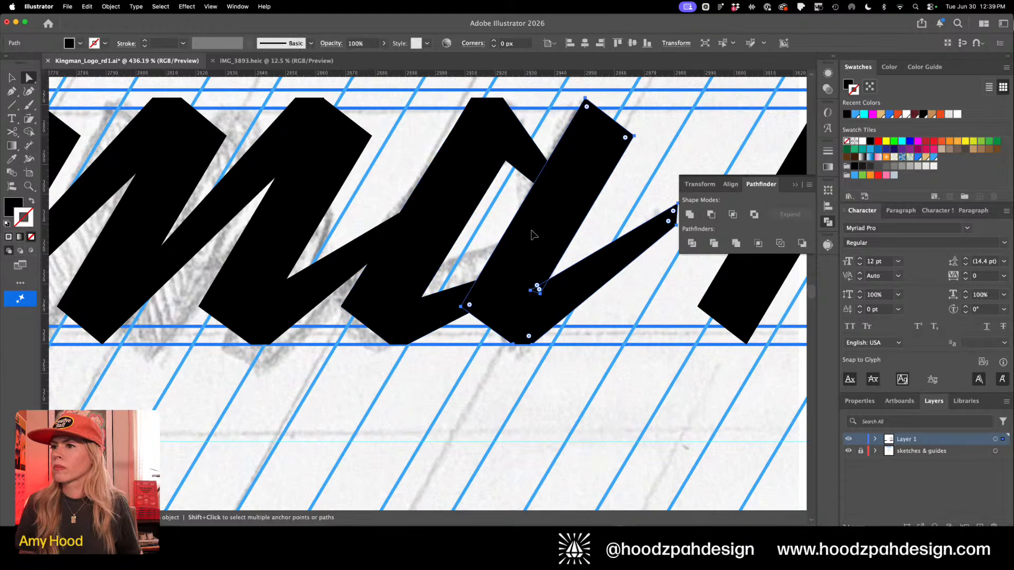
key("Right")
key("Right")
key("Right")
key("Right")
key("Right")
Delete the two spare slanted strokes following the a
key("super+minus")
key("super+minus")
key("super+minus")
key("super+minus")
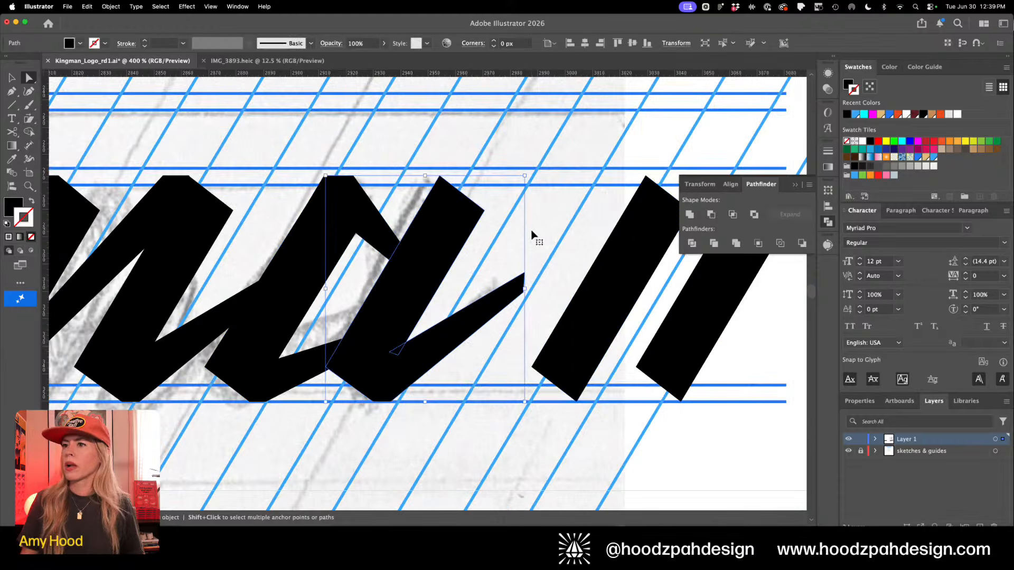
key("v")
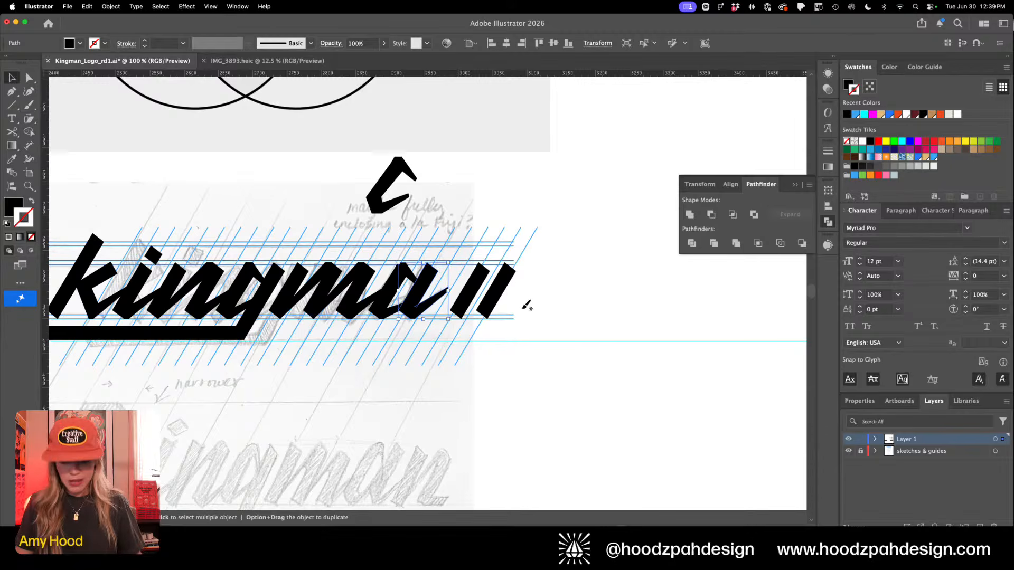
left_click_drag(522, 308, 462, 284)
key("Delete")
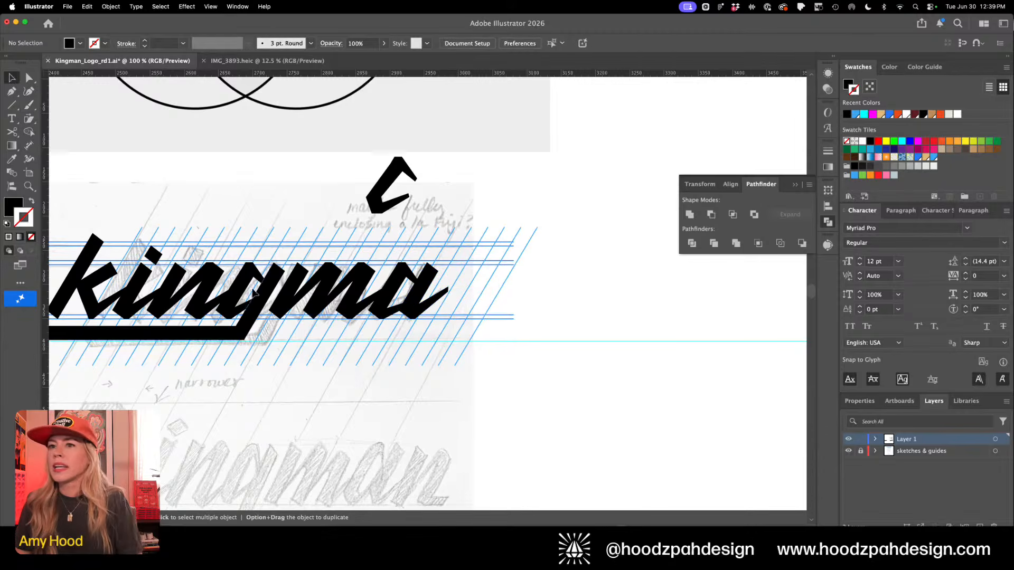
Duplicate the wordmark's first n after the a and nudge the copy right to complete the word
left_click(206, 281)
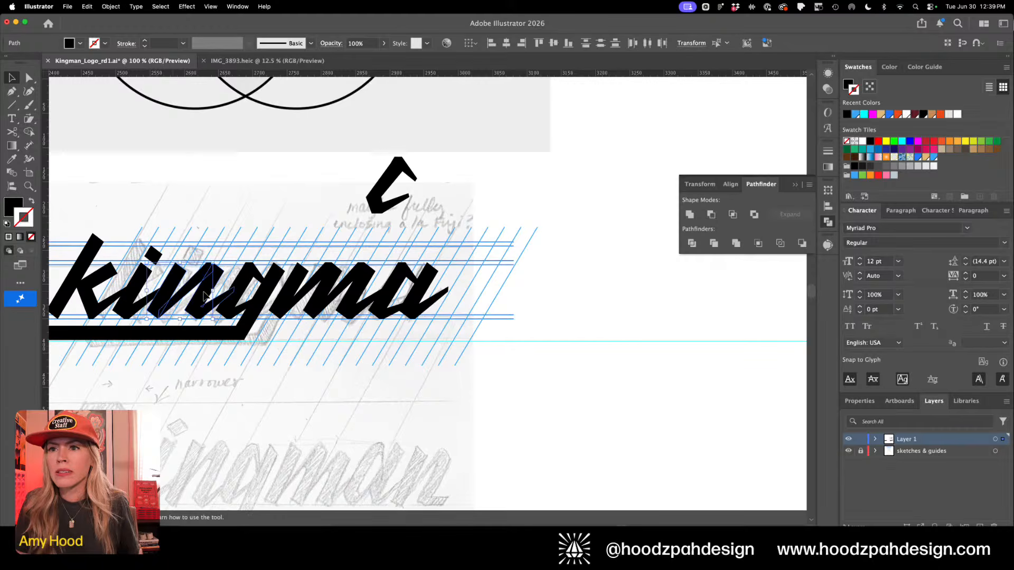
left_click_drag(203, 301, 484, 298)
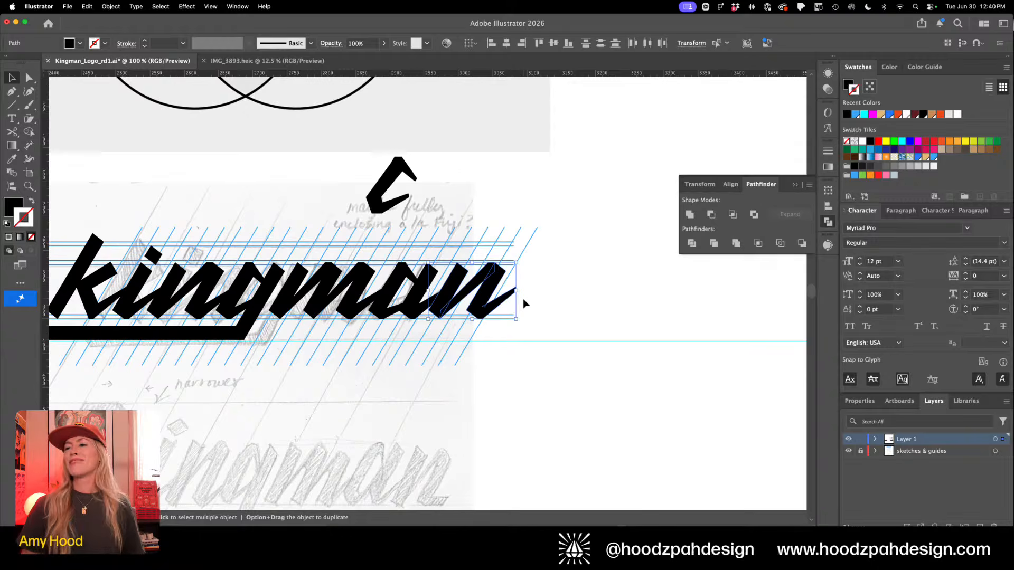
key("Right")
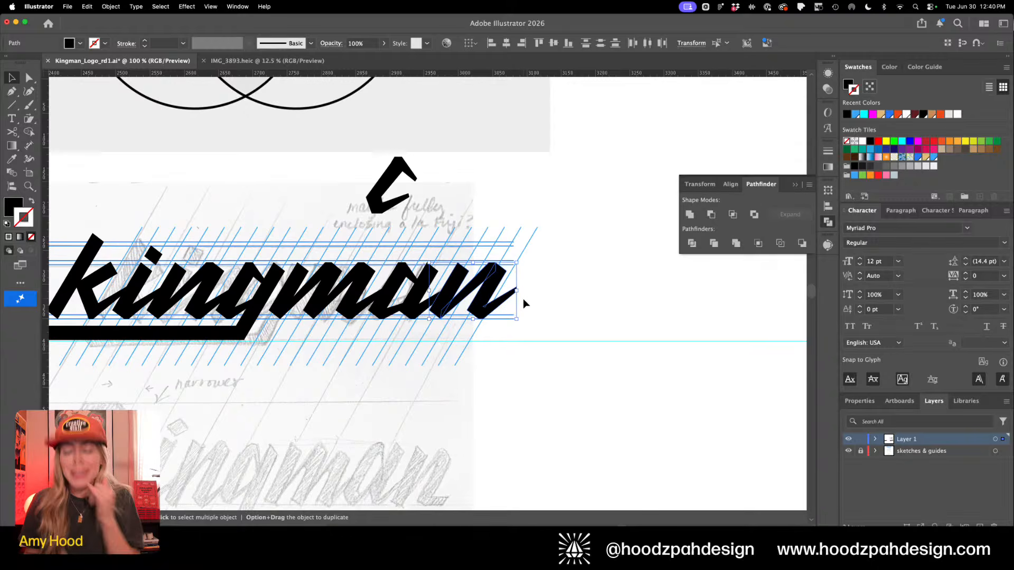
left_click(568, 296)
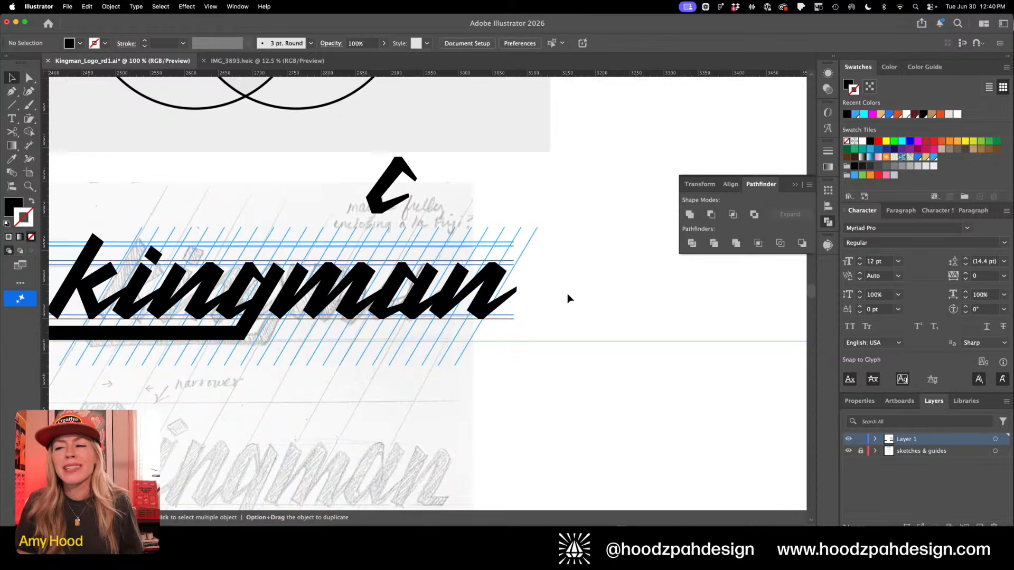
Extend the final n's exit stroke by moving its tip slightly outward along the stroke's slope
key("super+equal")
key("a")
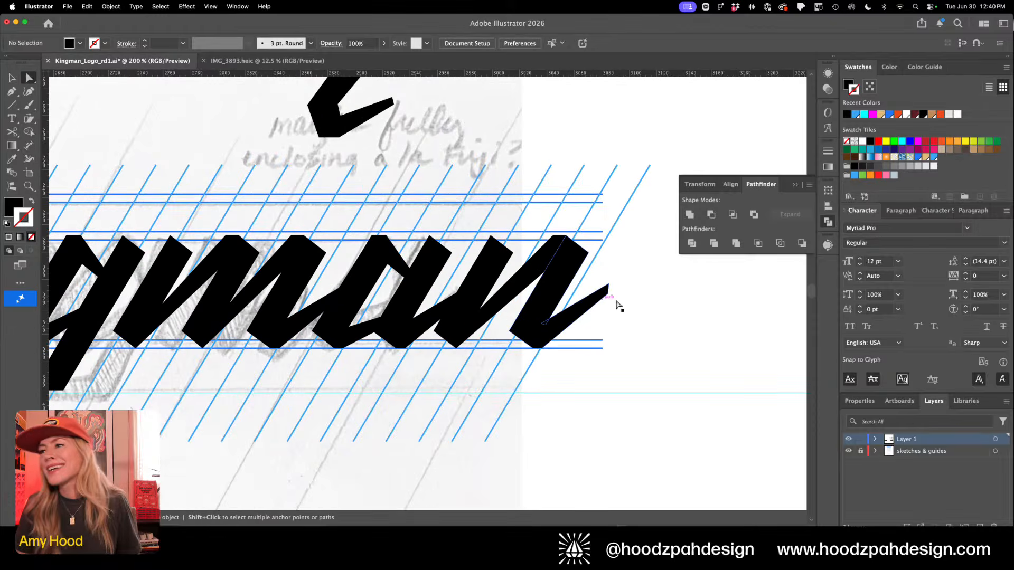
left_click(611, 288)
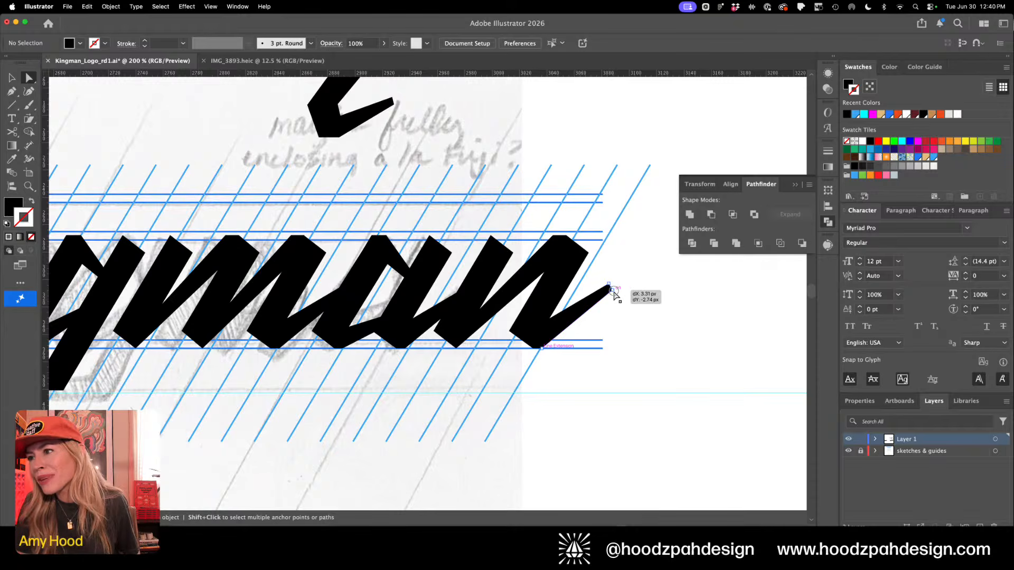
left_click(647, 284)
Duplicate the complete kingman wordmark with its underline away from the sketch toward Artboard 1
key("super+minus")
key("super+minus")
key("super+minus")
key("super+minus")
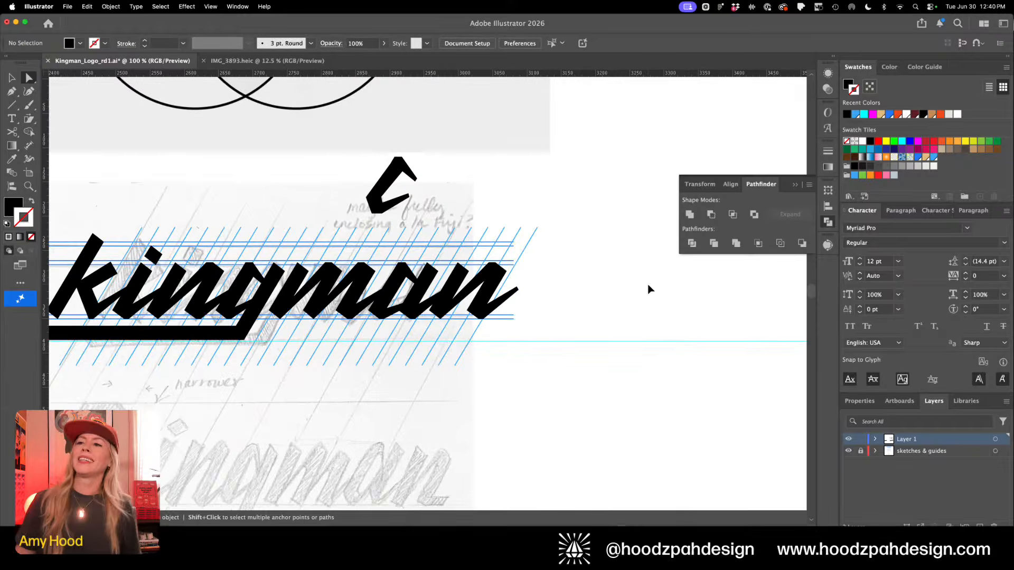
key("super+minus")
key("v")
left_click_drag(509, 333, 303, 274)
left_click_drag(196, 353, 176, 353)
left_click_drag(311, 405, 513, 389)
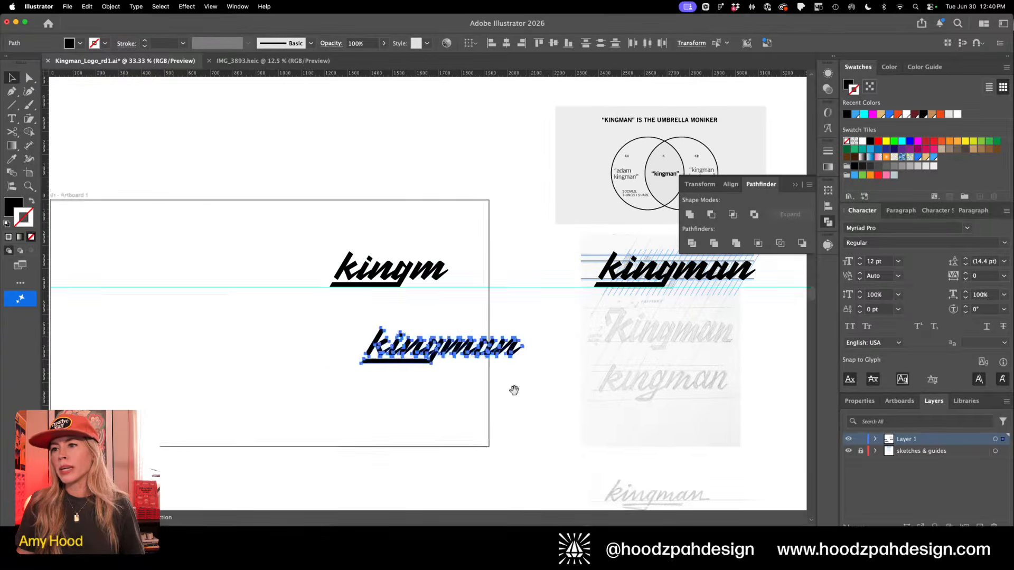
Position the wordmark copy inside Artboard 1 and delete the older unfinished "kingm" version above it
left_click_drag(485, 350, 370, 360)
left_click(429, 321)
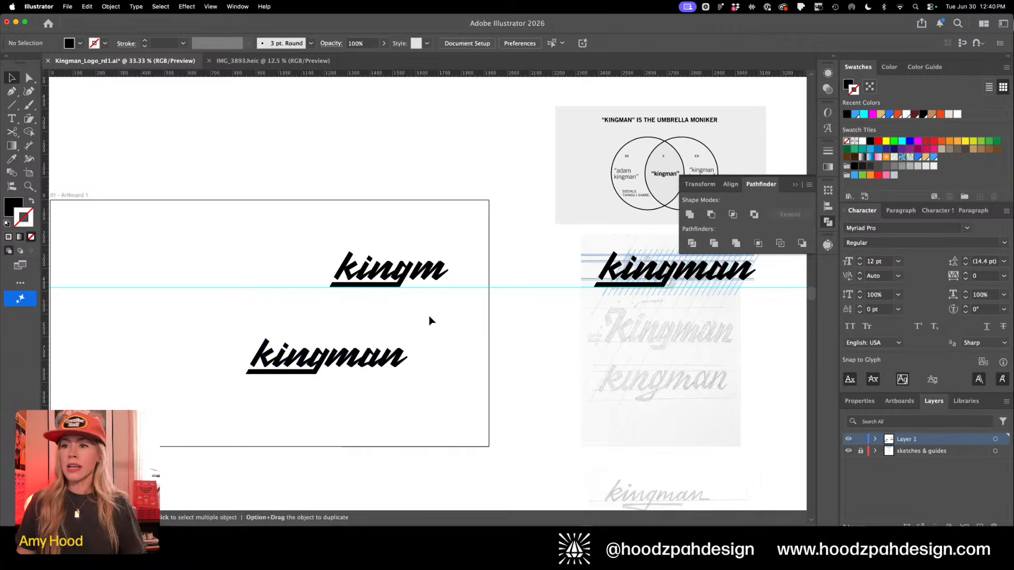
left_click_drag(328, 248, 457, 303)
key("Delete")
Try shifting the k's shapes right toward the i in the artboard copy, and undo the shift
left_click_drag(263, 372, 408, 402)
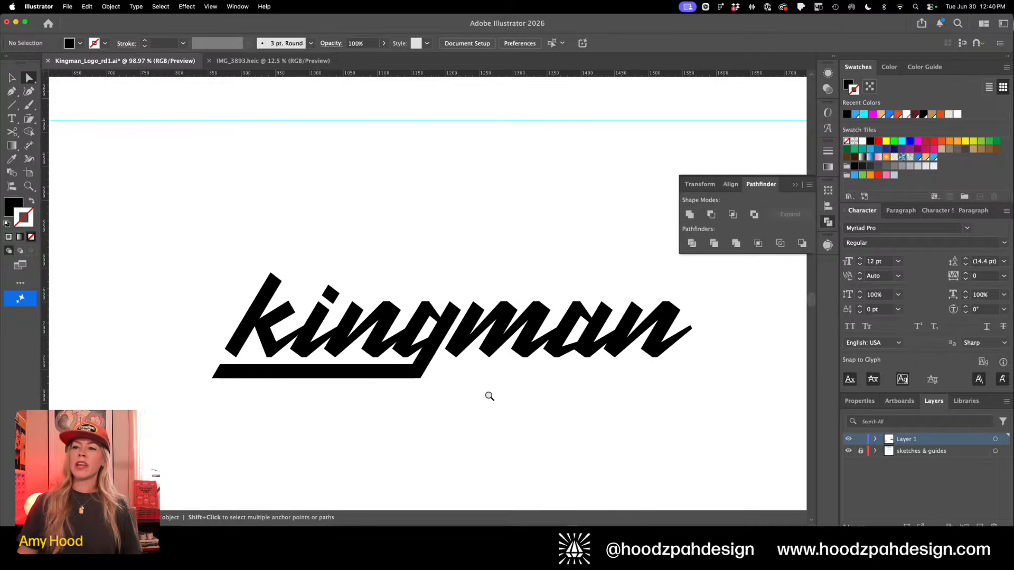
left_click_drag(299, 332, 370, 361)
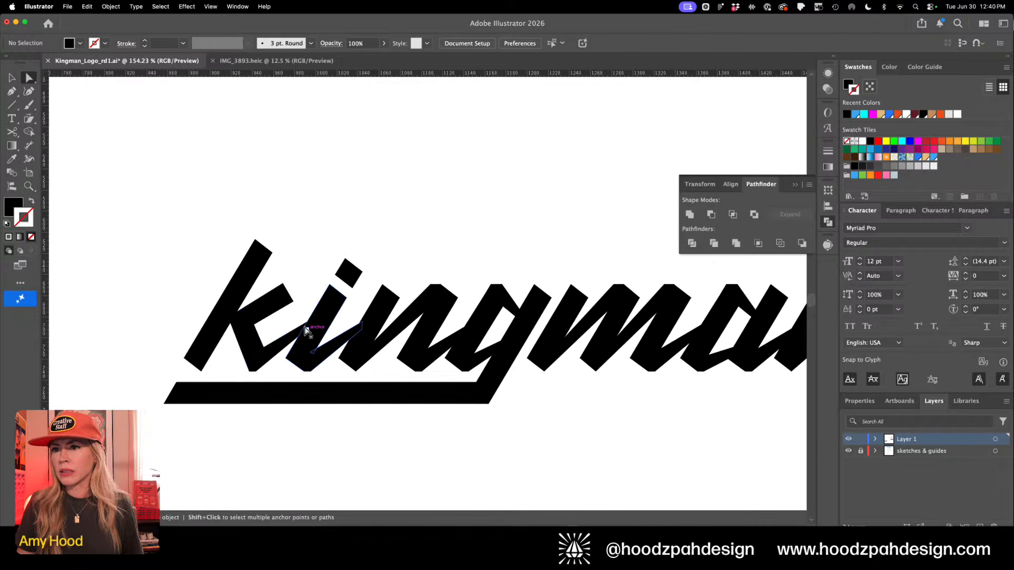
key("v")
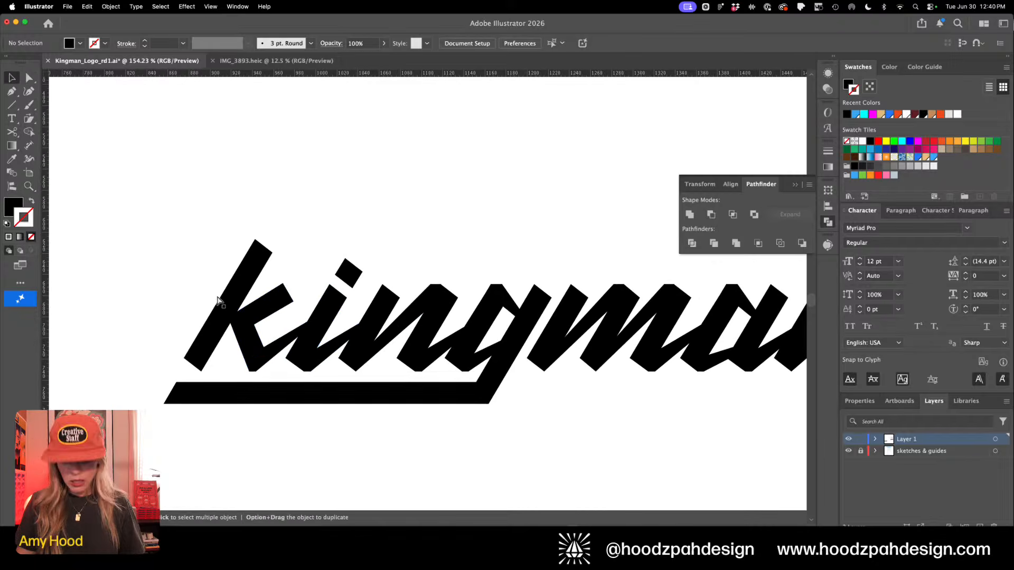
left_click(236, 344)
key("shift+Right")
key("super+z")
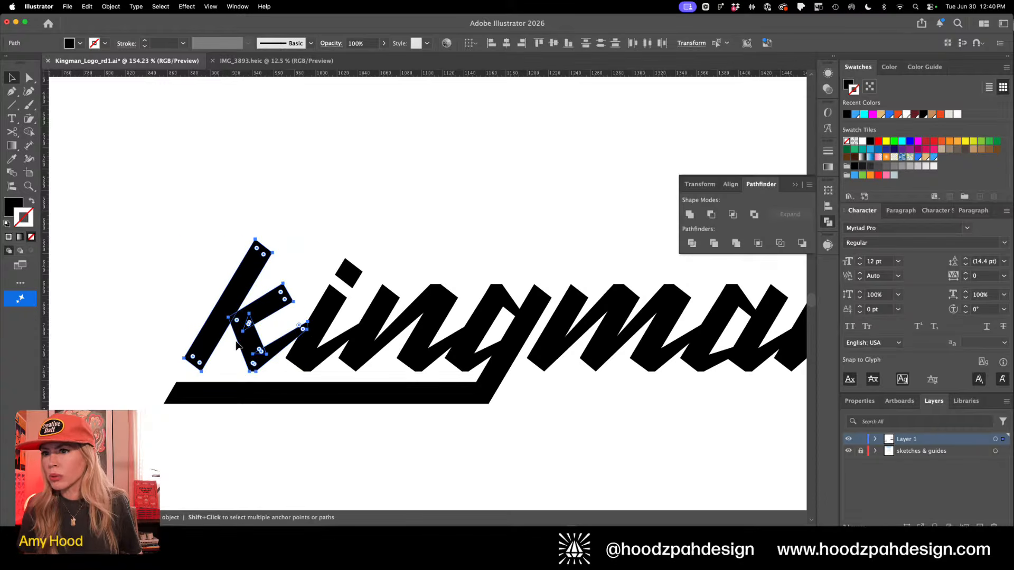
Nudge the k's shapes 3 px right toward the i in the artboard copy
key("Right")
key("Right")
key("Right")
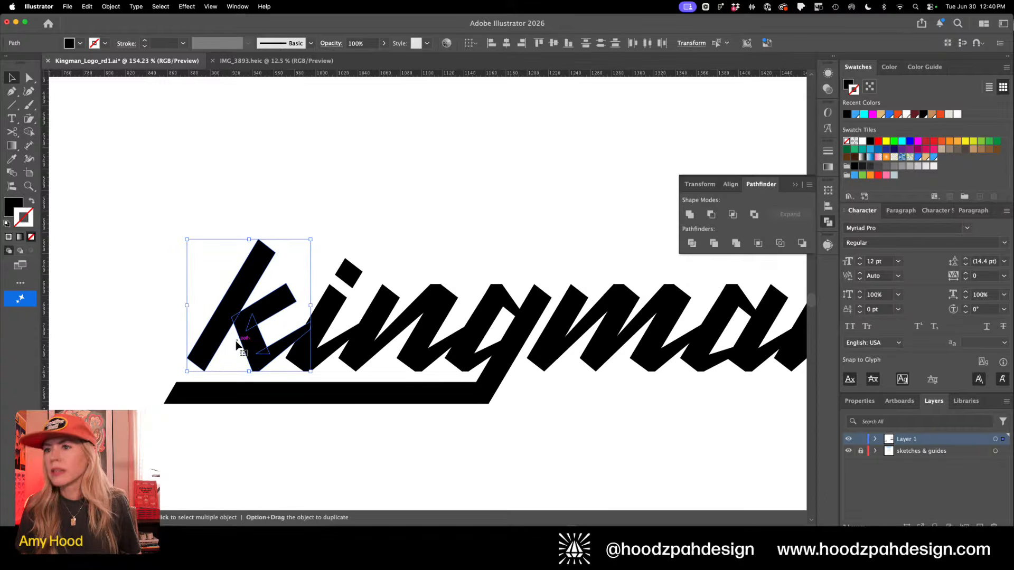
key("super+minus")
key("super+minus")
key("super+minus")
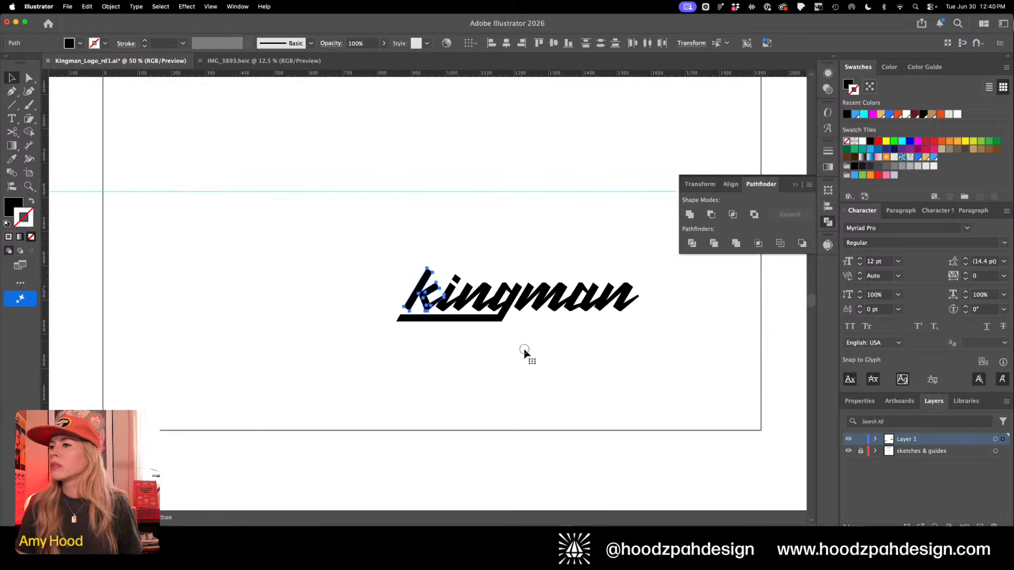
Select the letters "man" in the artboard wordmark and shift them slightly right, away from the g
left_click_drag(572, 325, 506, 325)
left_click_drag(618, 244, 442, 329)
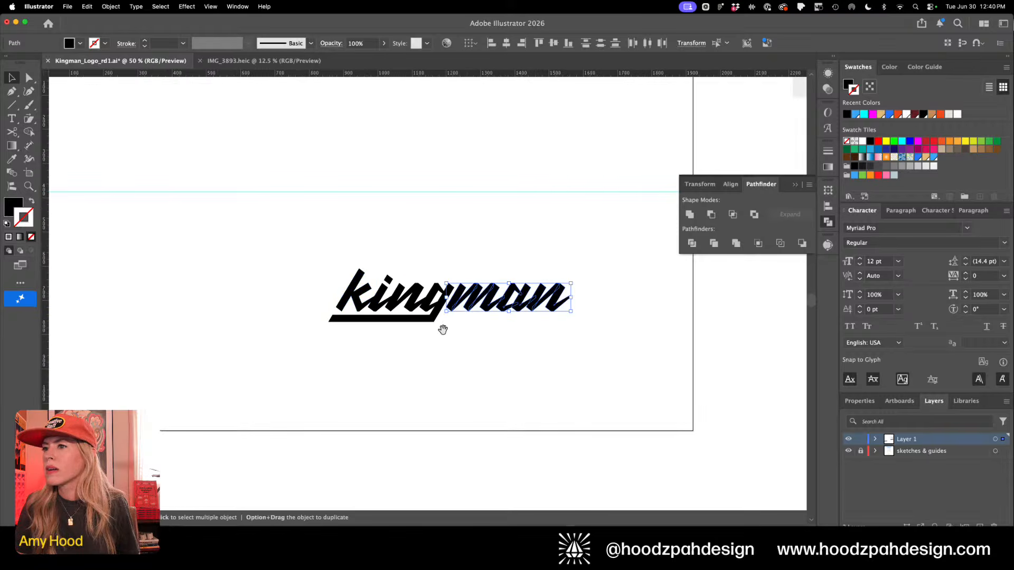
left_click(443, 330)
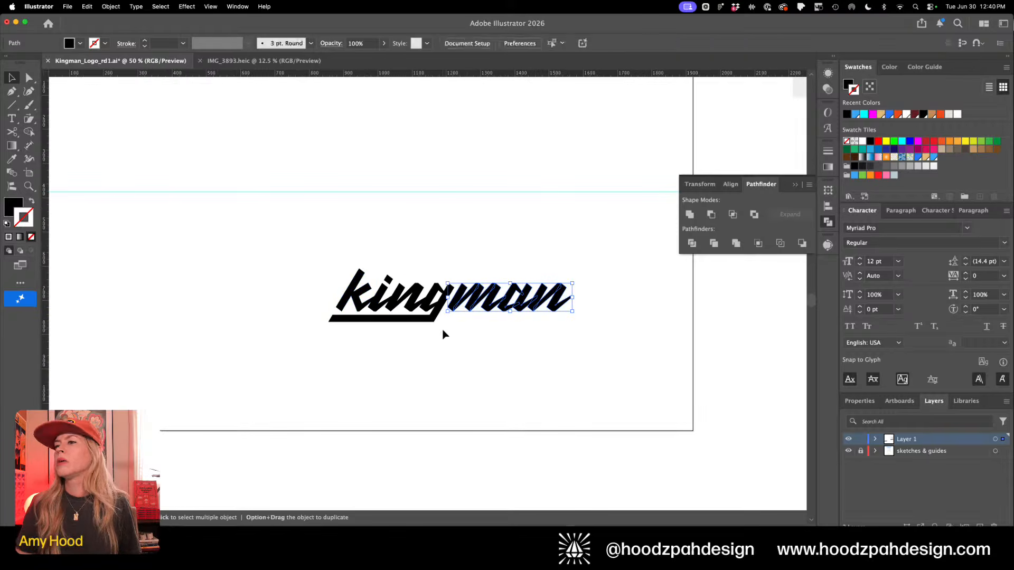
key("z")
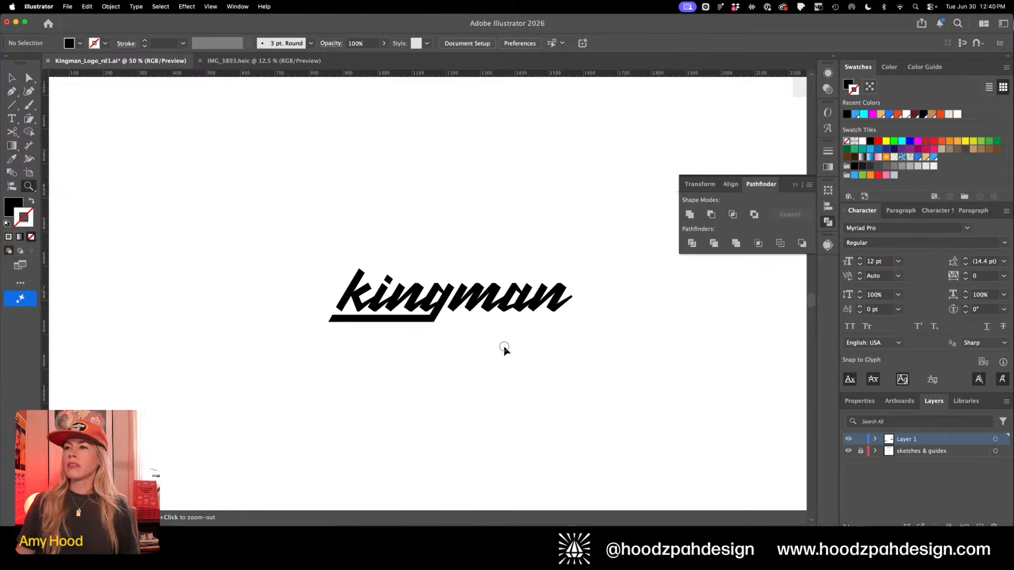
mouse_move(502, 348)
left_mouse_down()
mouse_move(523, 357)
mouse_move(499, 347)
left_mouse_up()
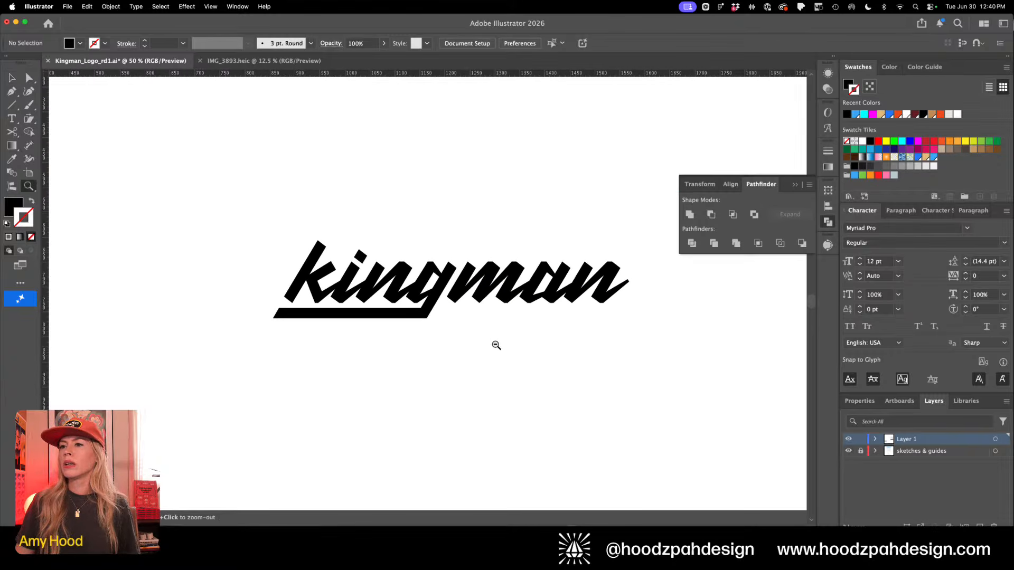
left_click(496, 345, "alt")
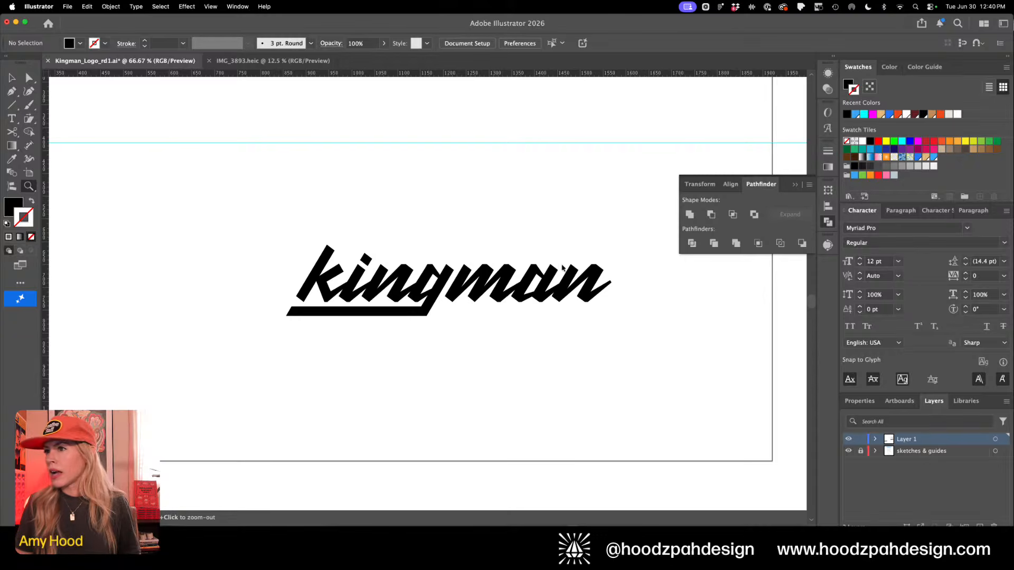
Raise the outer anchor of the g's bowl by 10 px where the bowl meets the stem
left_click_drag(541, 271, 557, 277)
key("a")
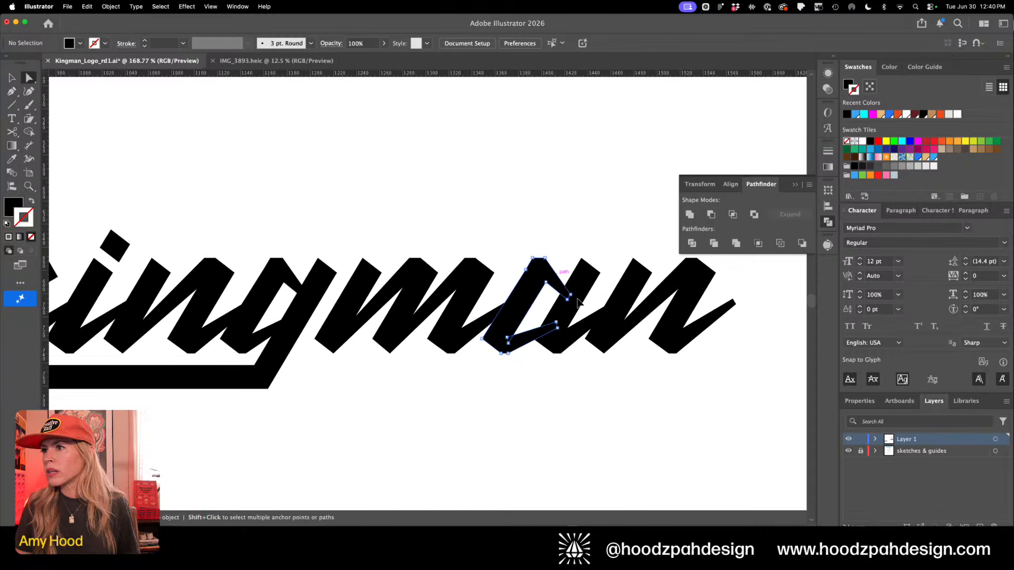
left_click(570, 295)
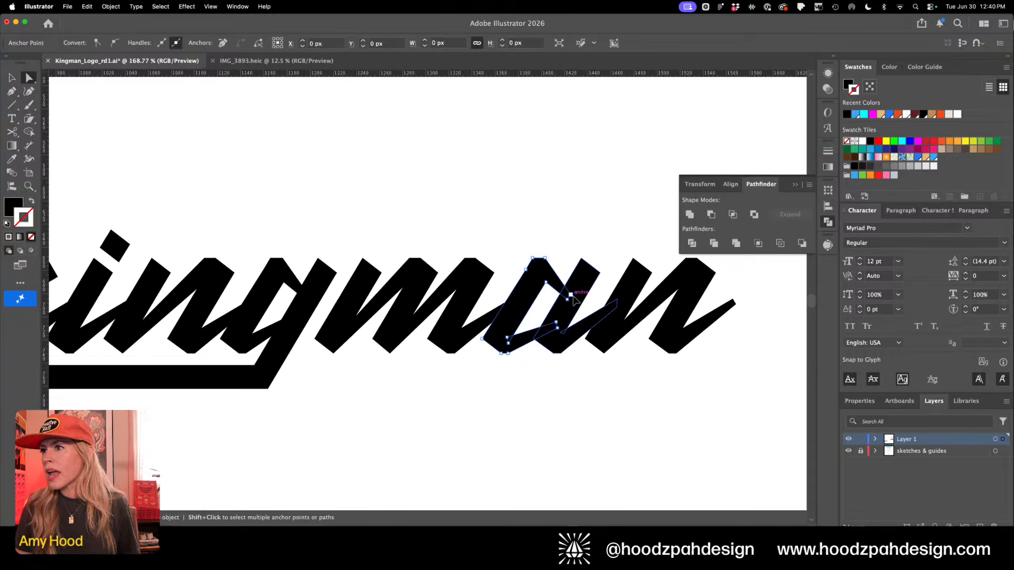
left_click(307, 294)
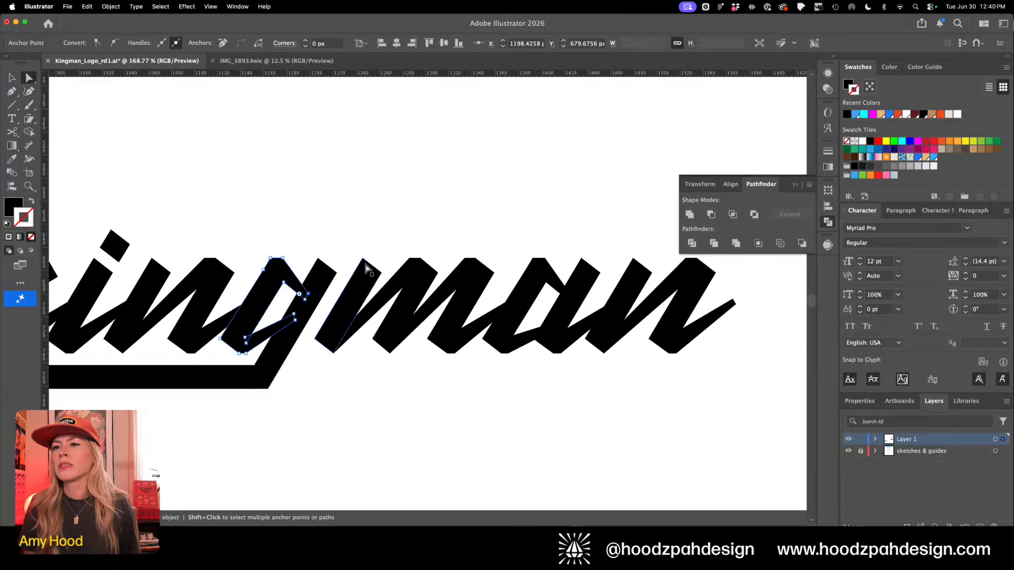
key("shift+Up")
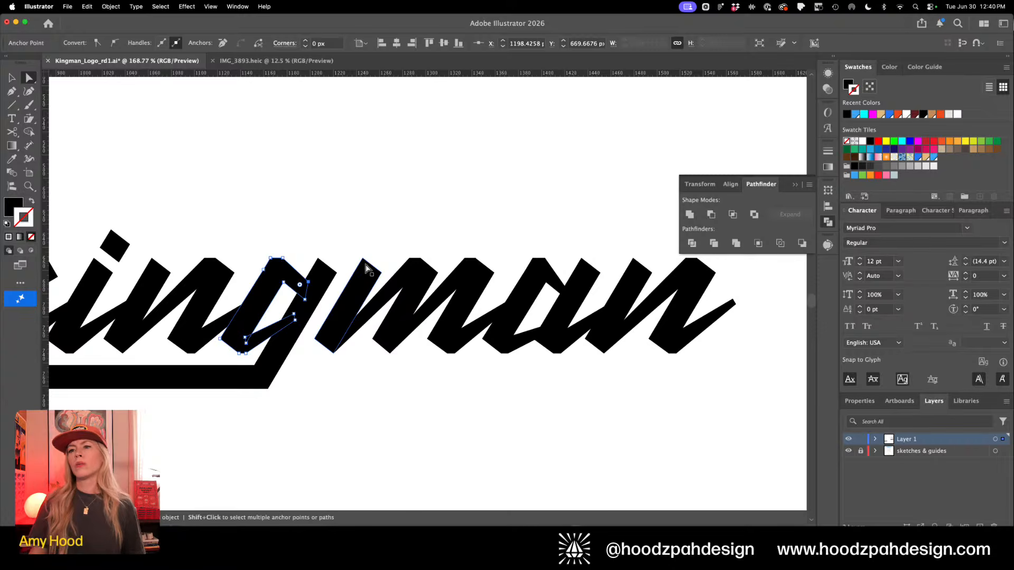
Move the g bowl's outer anchor inside the stem slightly right to flatten the bowl's upper edge
left_click(383, 197)
key("super+minus")
left_click_drag(350, 224, 422, 239)
key("z")
left_click_drag(366, 263, 534, 359)
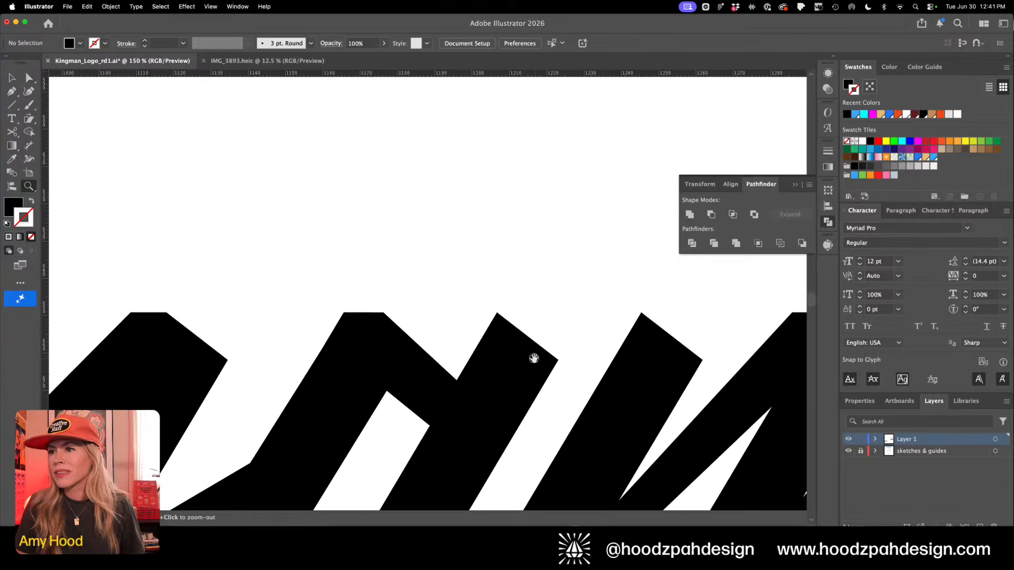
key("a")
left_click(384, 312)
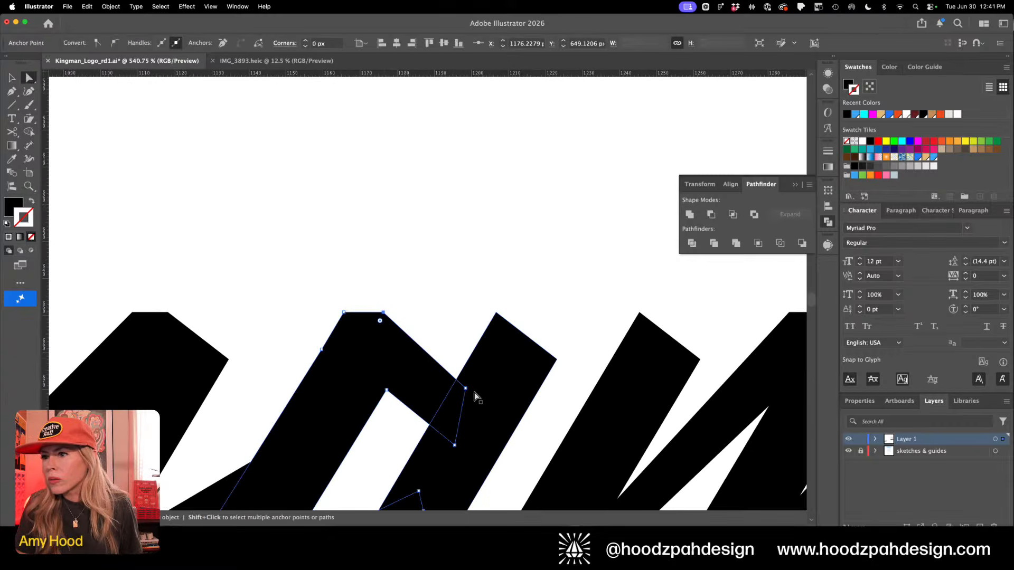
left_click_drag(467, 388, 479, 389)
left_click(454, 275)
key("super+minus")
key("super+minus")
key("super+minus")
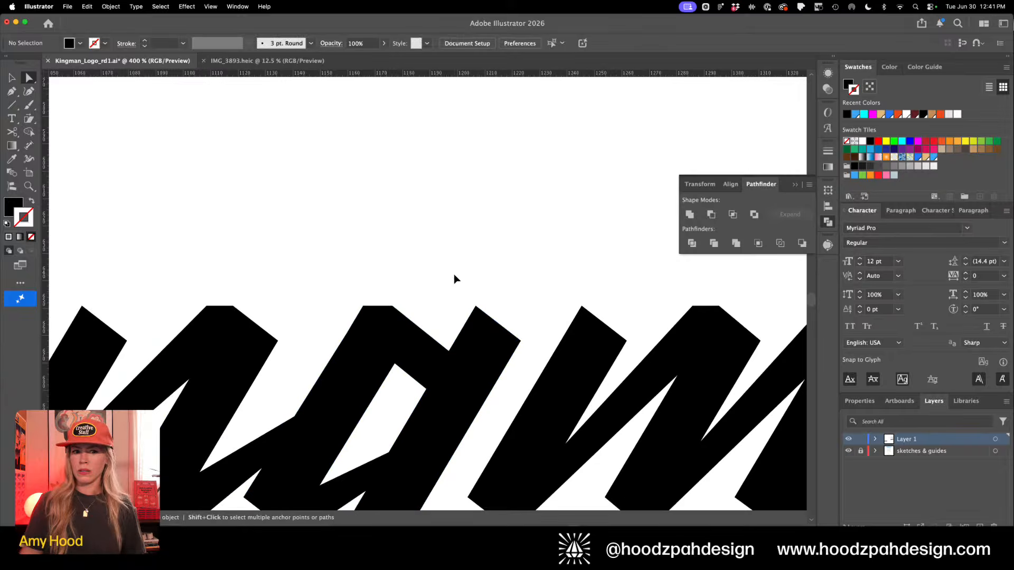
key("super+minus")
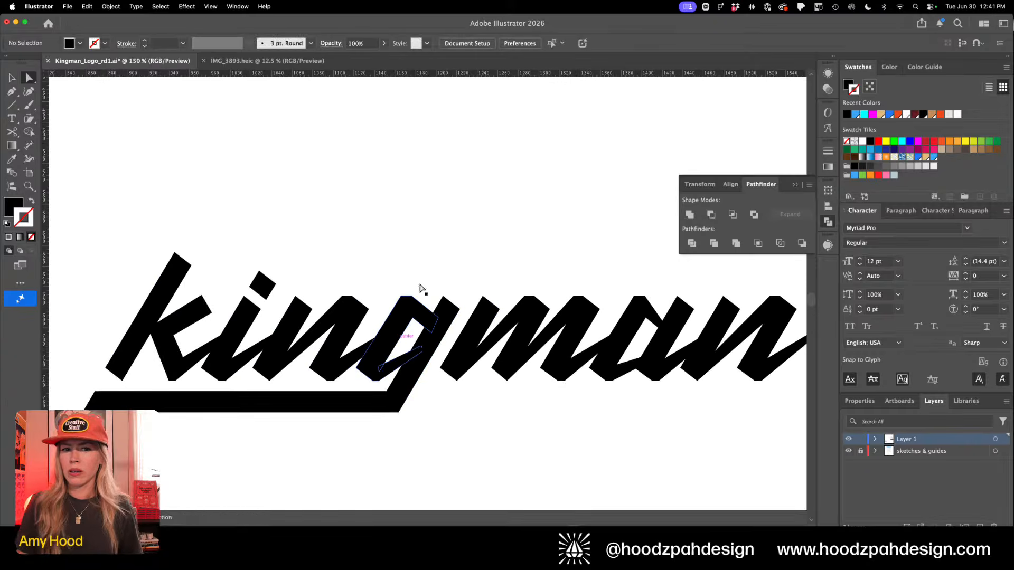
Examine the wordmark's ending up close and the whole mark beside the sketches, collapsing the Pathfinder panel
left_click_drag(421, 287, 339, 278)
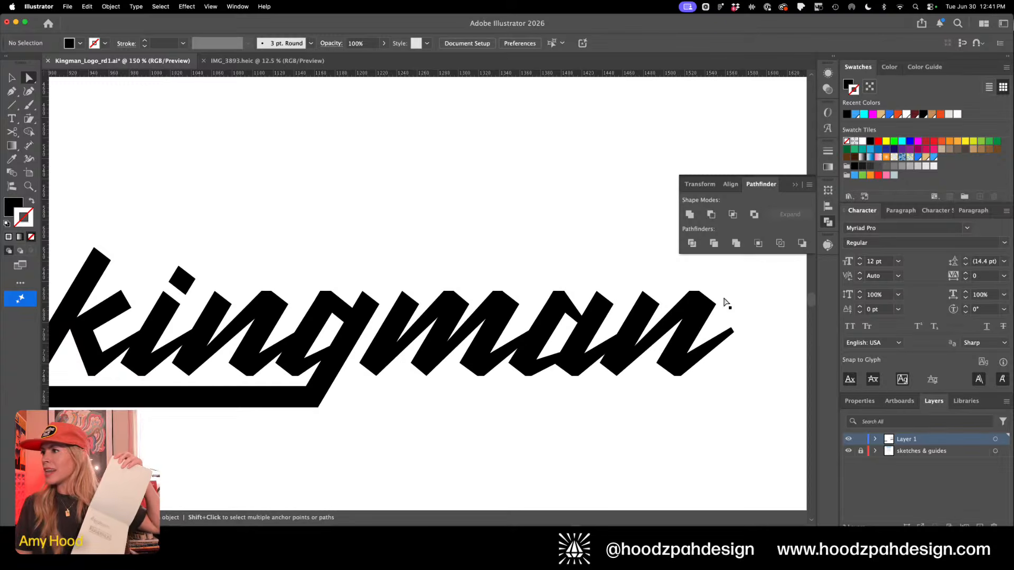
left_click(756, 546)
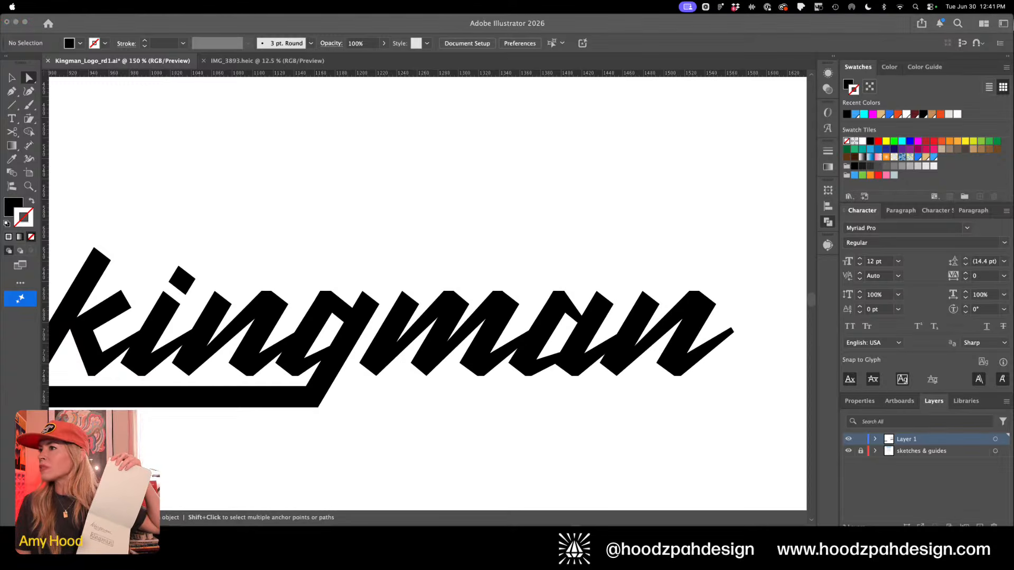
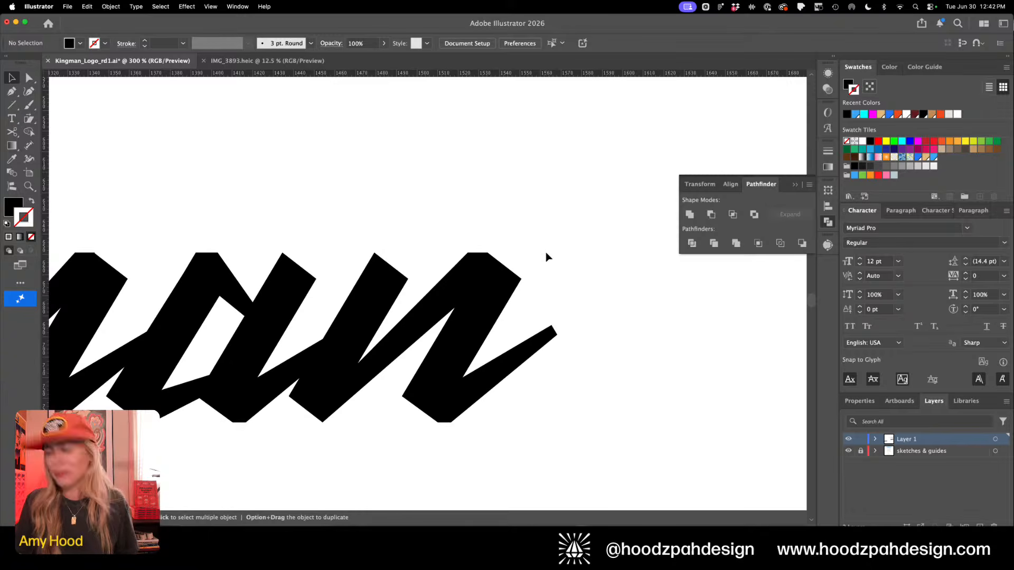
key("super+minus")
key("super+minus")
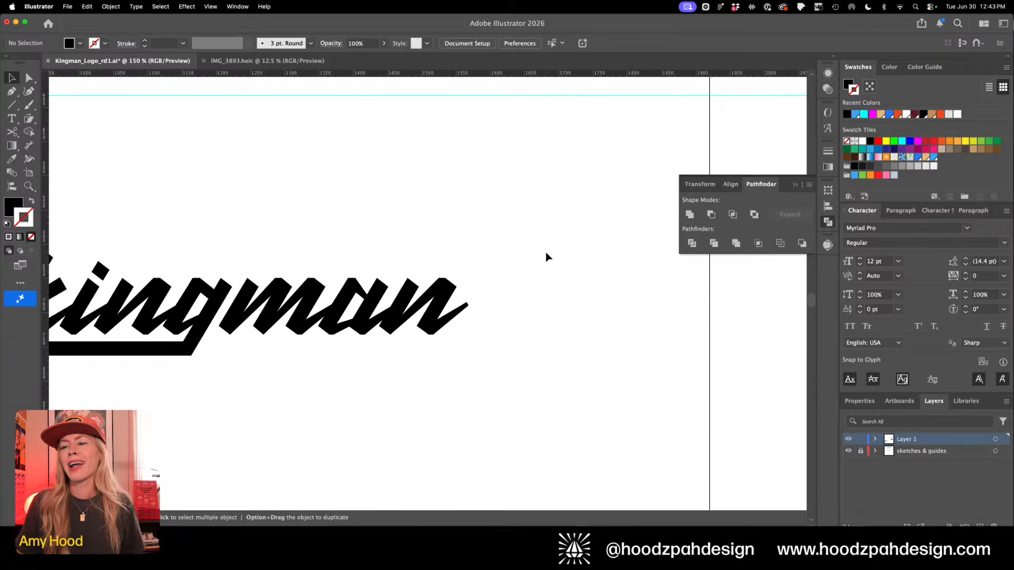
key("super+equal")
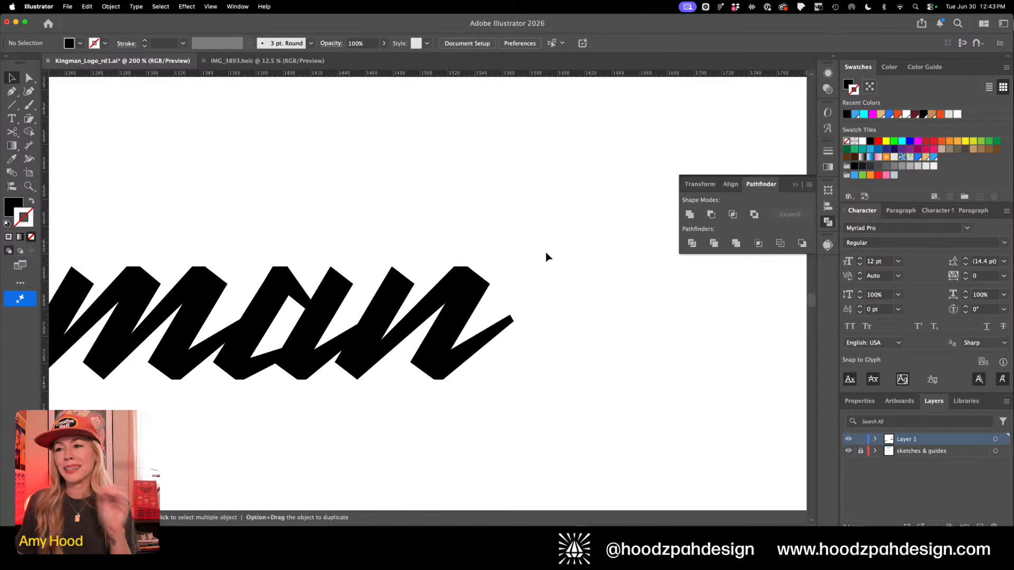
key("super+equal")
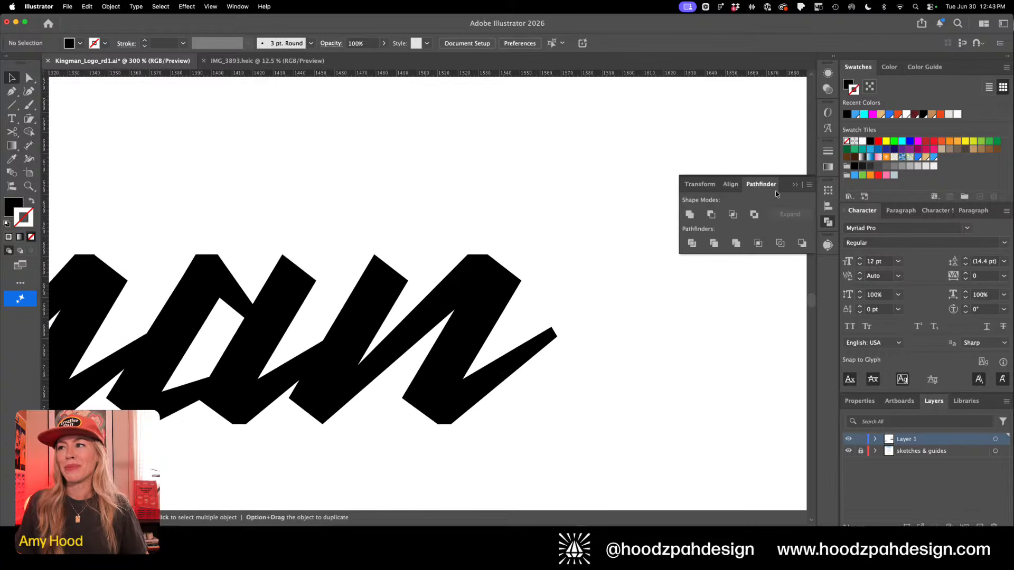
left_click(793, 187)
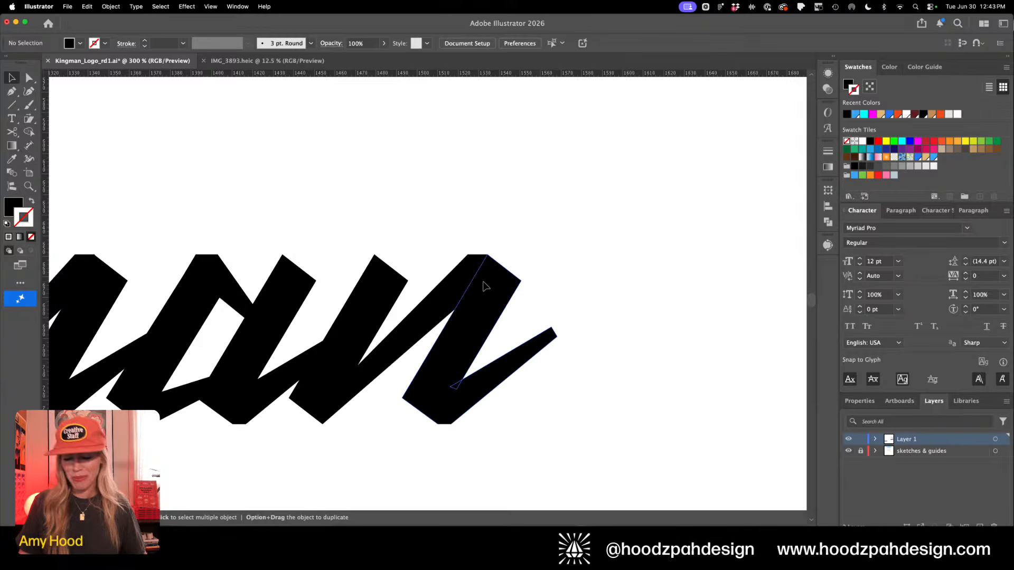
key("super+minus")
key("super+minus")
key("super+minus")
key("super+minus")
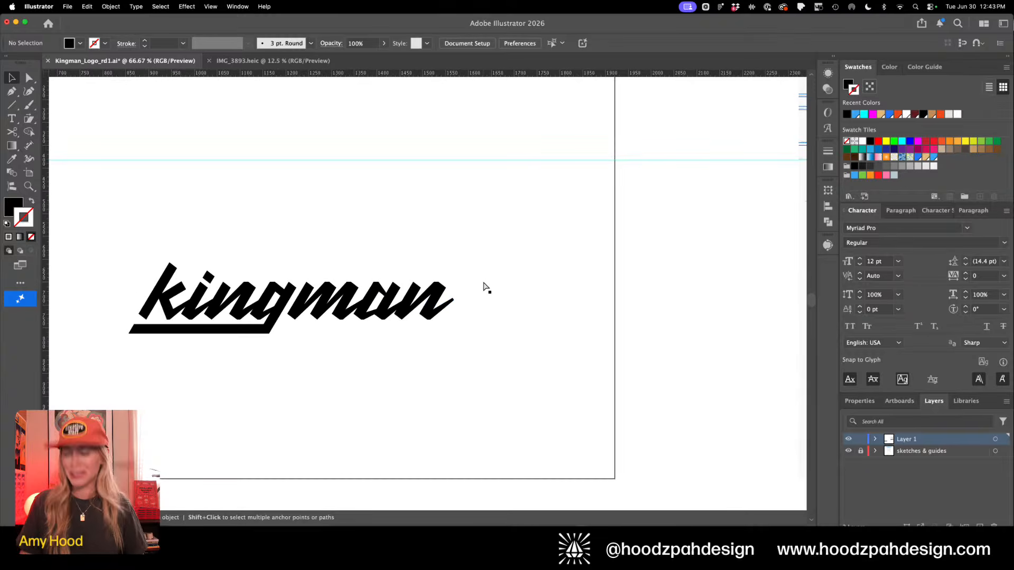
key("super+minus")
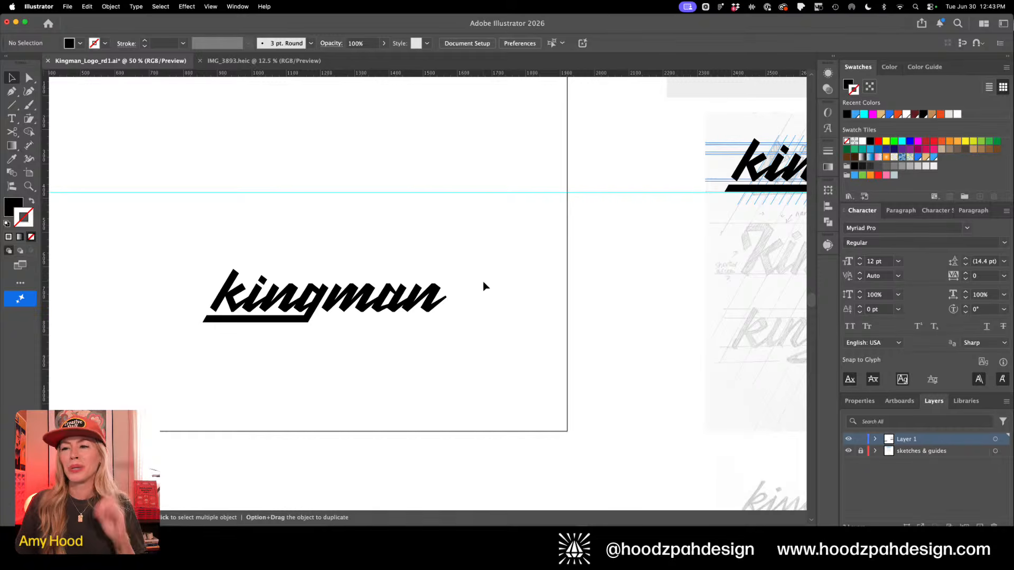
key("super+minus")
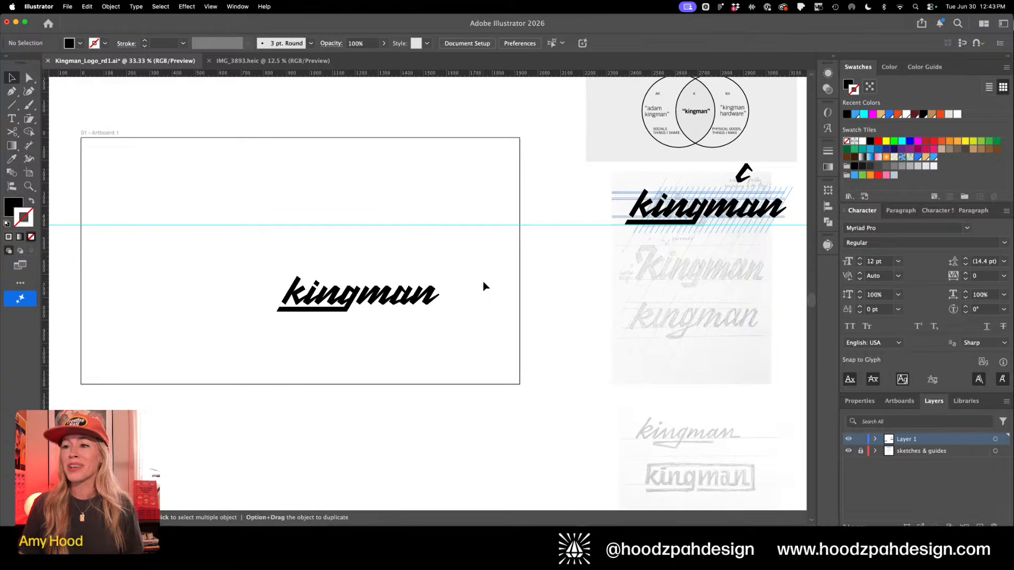
key("super+minus")
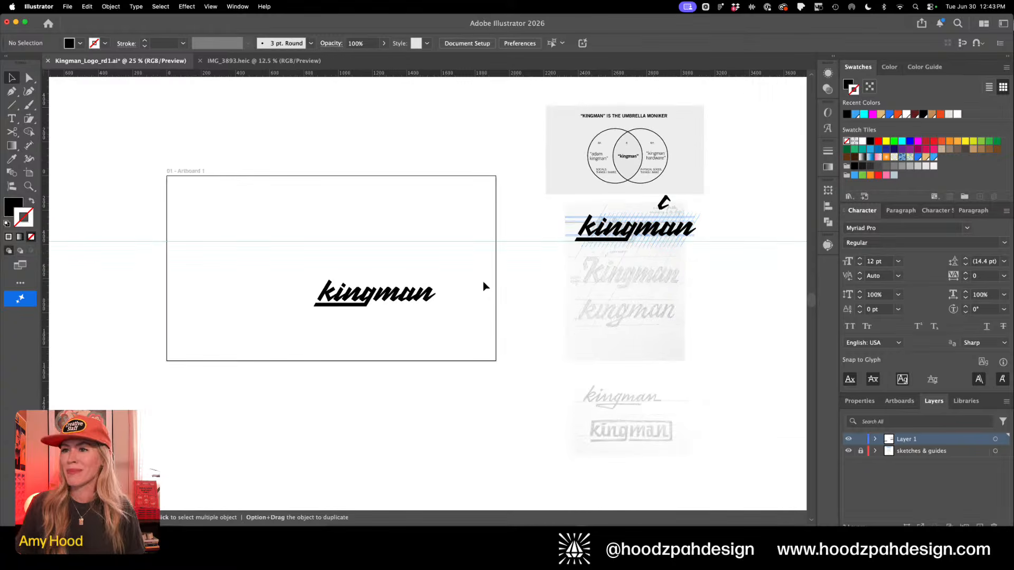
Duplicate the g's stem-and-underline shape horizontally so the copy sits beneath the letters "man"
key("z")
left_click_drag(349, 280, 464, 365)
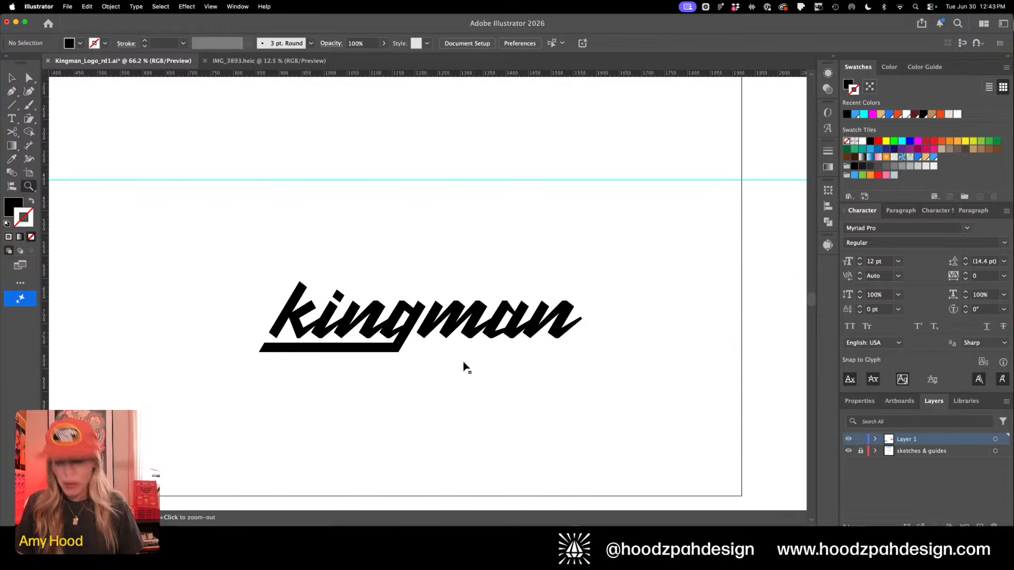
key("v")
left_click_drag(357, 350, 544, 353)
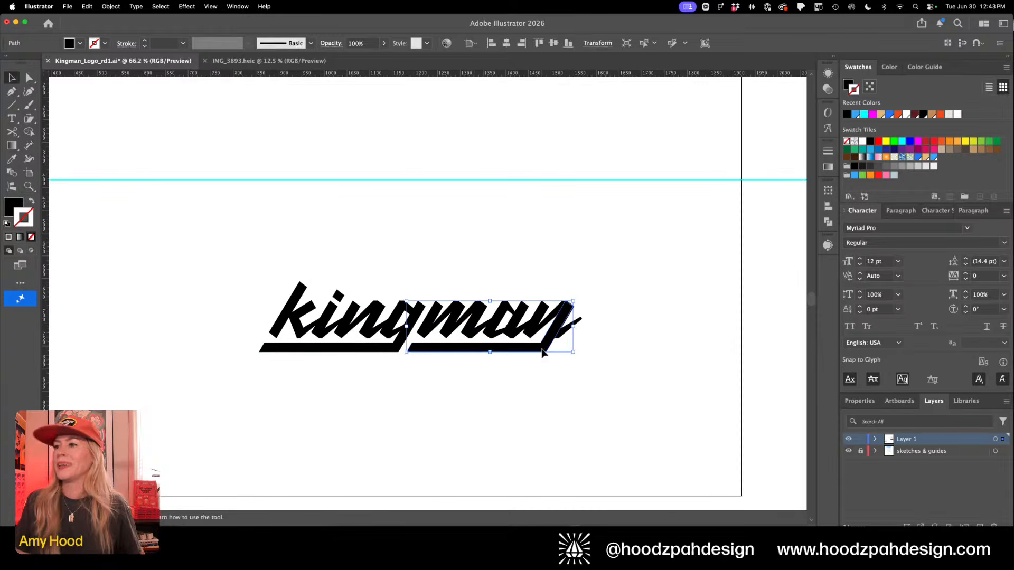
Isolate the copied underline and extend it by moving its upstroke anchors 70 px right, past the final n
double_click(542, 353)
key("a")
left_click_drag(600, 267, 522, 391)
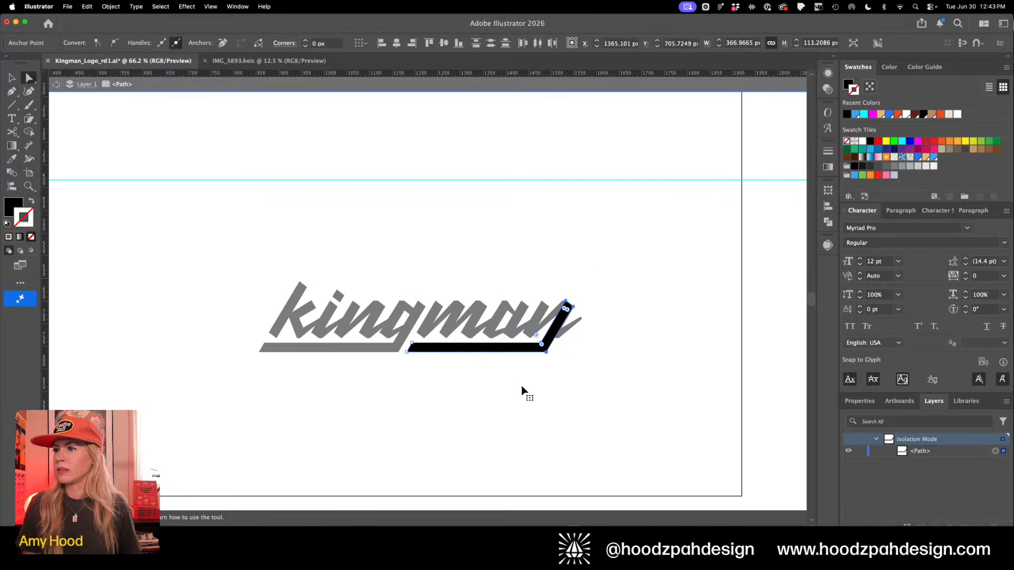
key("shift+Right")
key("shift+Right")
key("shift+Right")
key("shift+Right")
key("shift+Right")
key("shift+Right")
key("shift+Right")
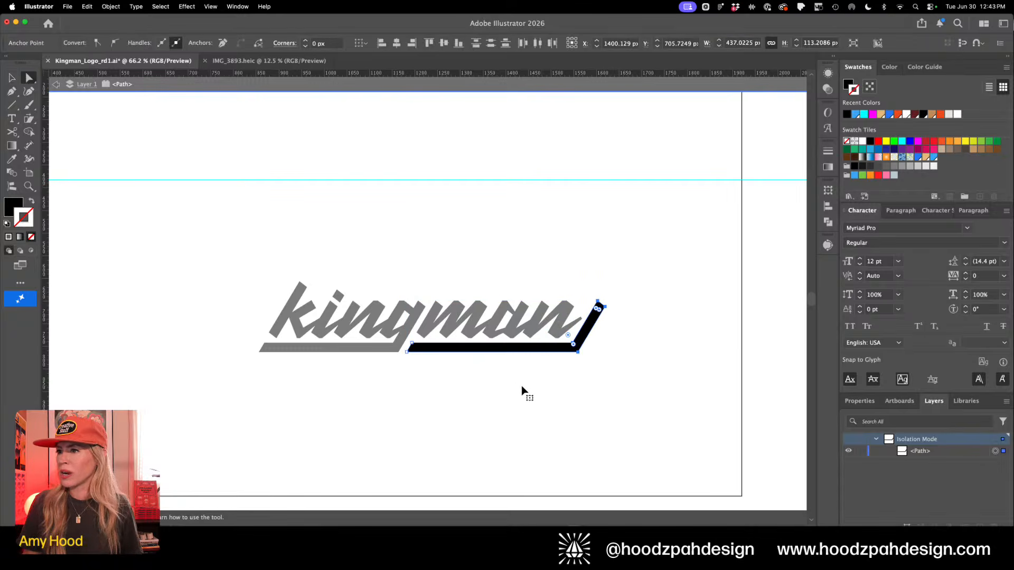
left_click(502, 416)
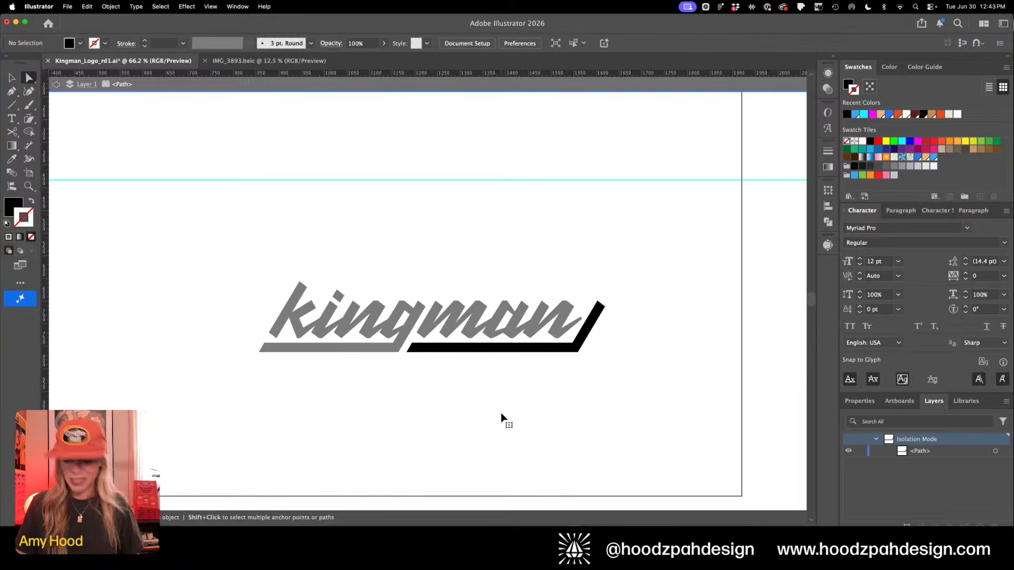
key("v")
double_click(502, 417)
Move the complete wordmark with both underlines to the upper left area of Artboard 1
key("super+minus")
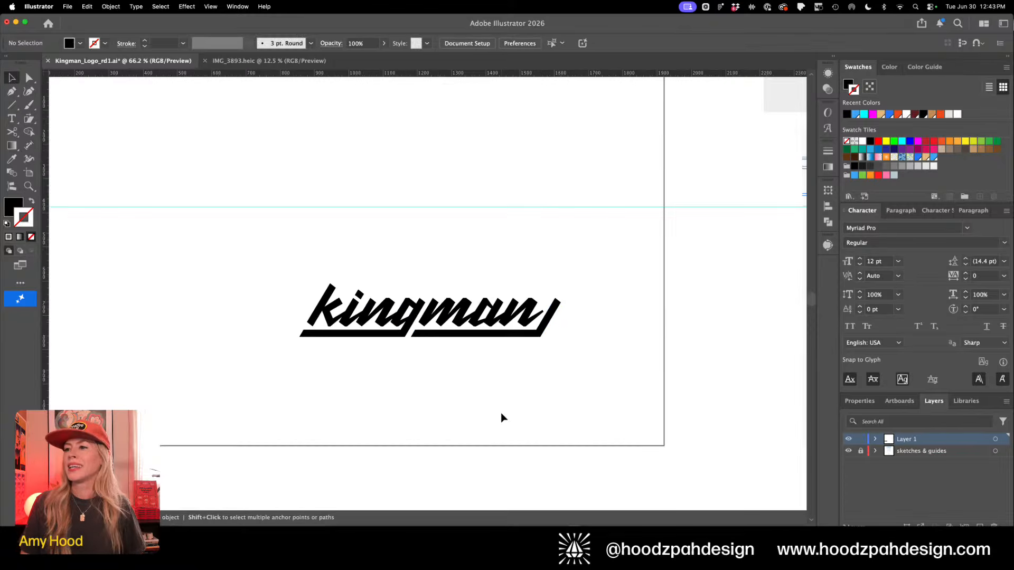
key("super+minus")
key("super+equal")
left_click_drag(605, 239, 296, 380)
left_click_drag(387, 319, 208, 204)
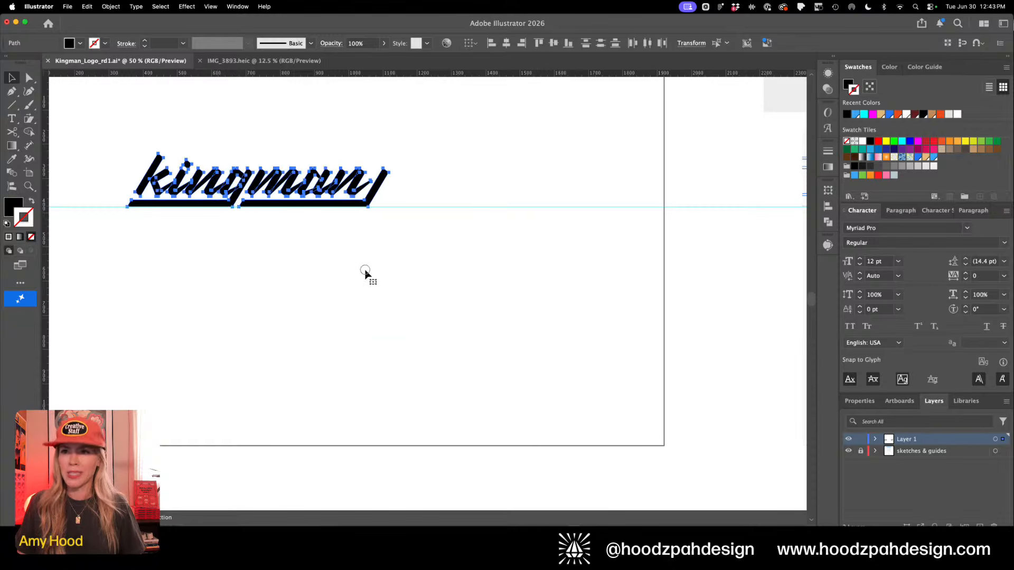
left_click_drag(271, 254, 375, 274)
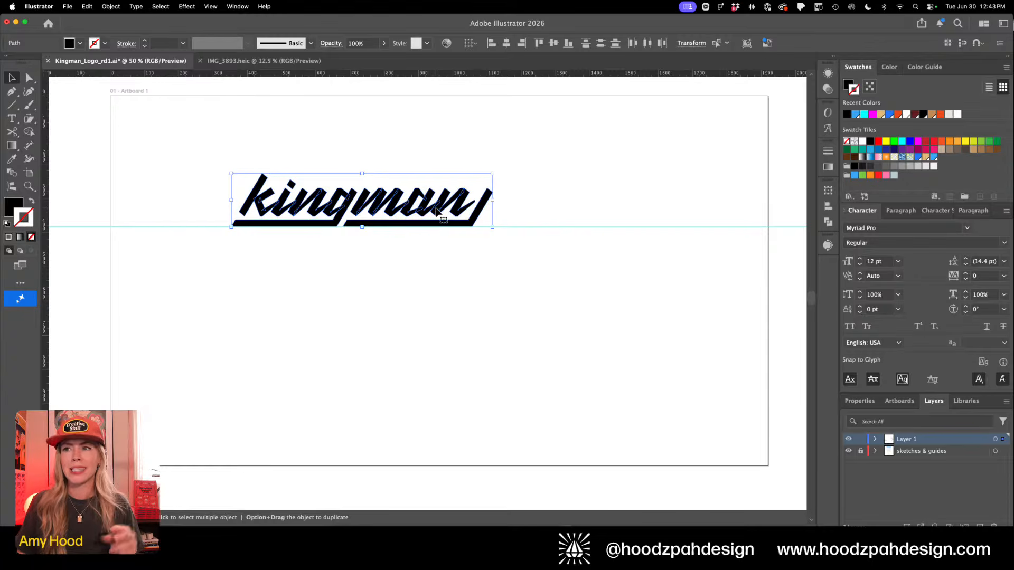
Lengthen the upstroke at the end of the second underline along its slant, raising its tip about 41 px
left_click(497, 217)
key("z")
left_click_drag(460, 174, 530, 243)
key("a")
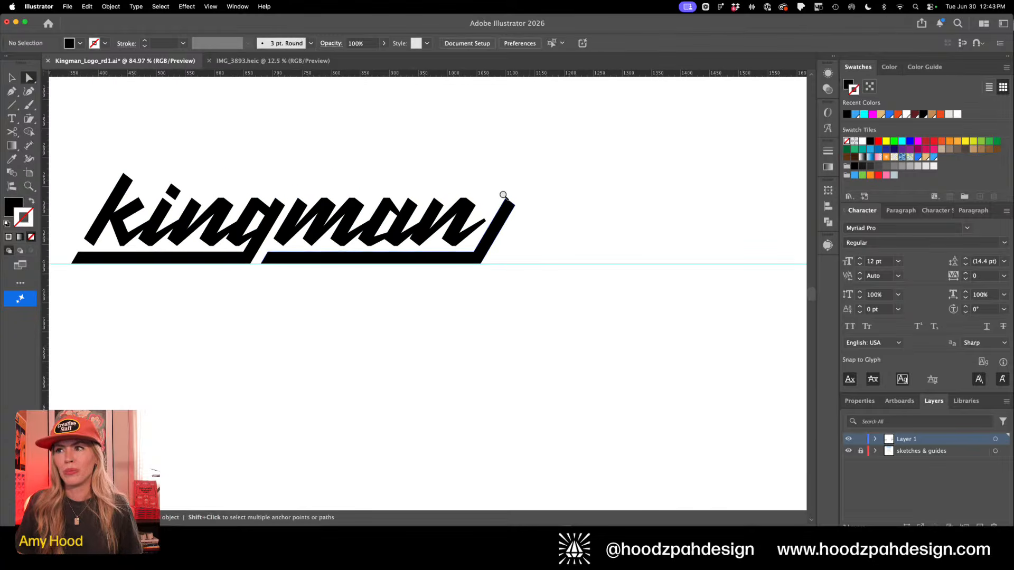
left_click_drag(500, 184, 579, 268)
key("z")
key("a")
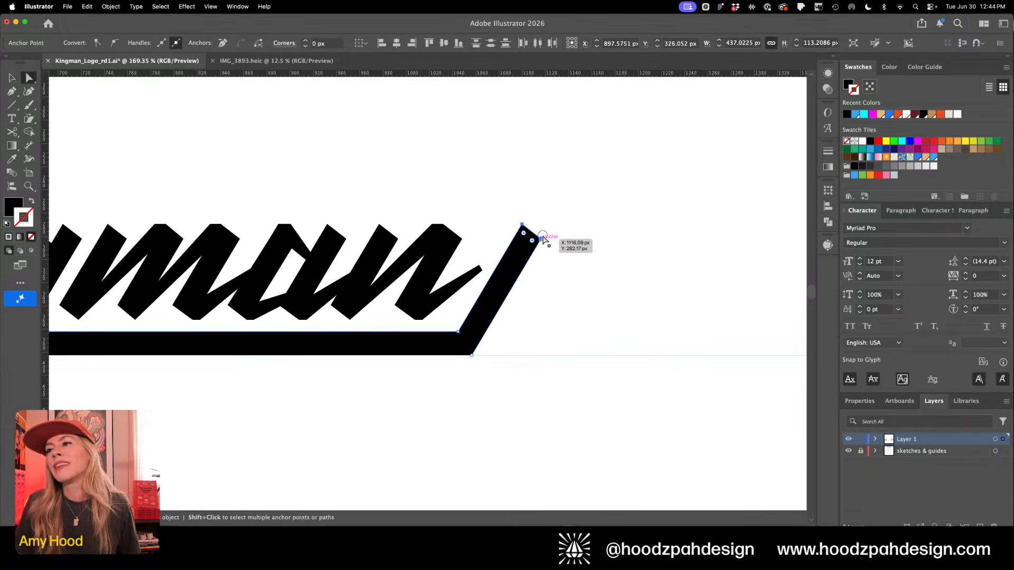
left_click_drag(540, 237, 568, 191)
key("super+minus")
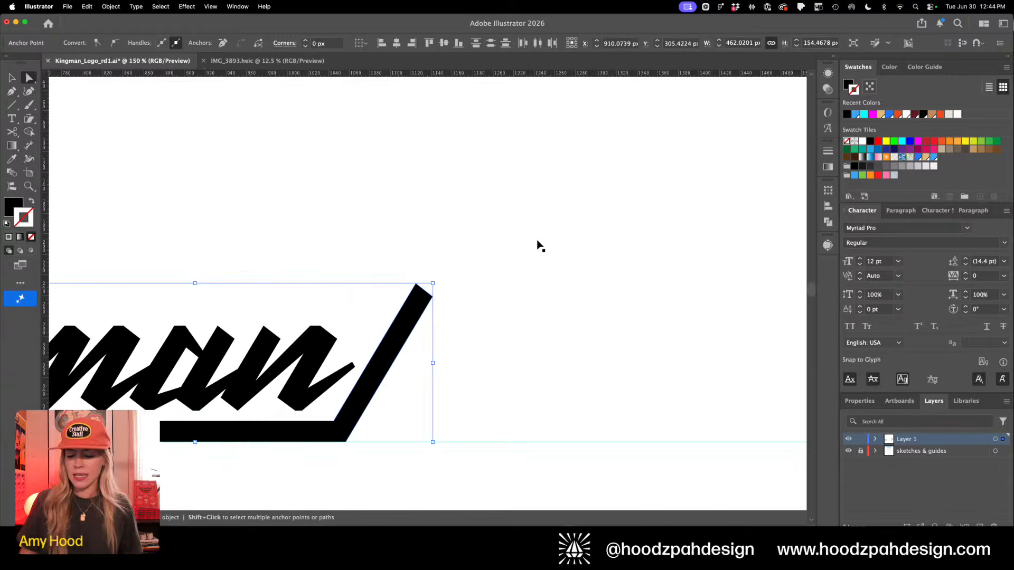
key("super+minus")
left_click_drag(425, 251, 668, 260)
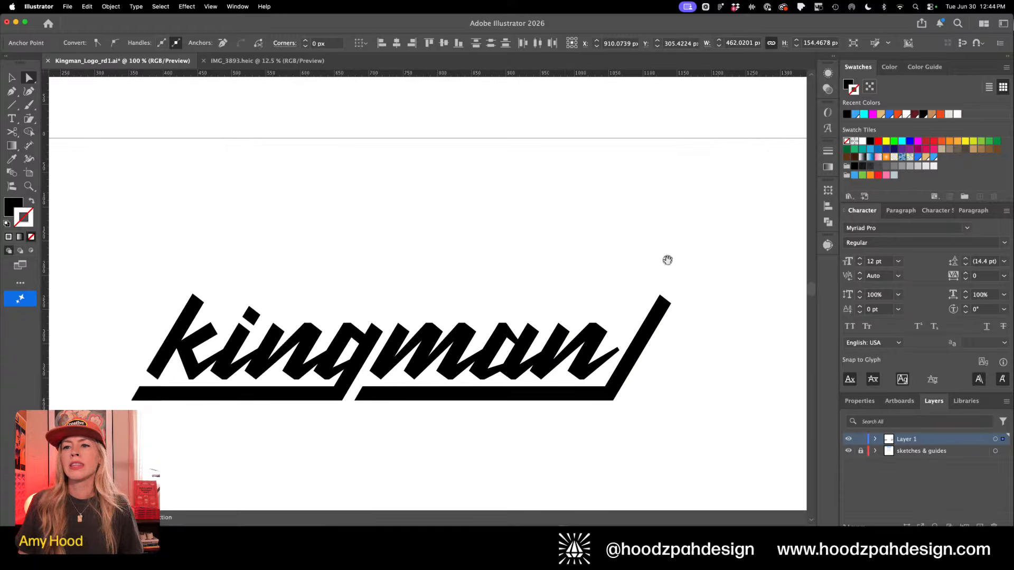
Duplicate the second underline with its upstroke above "king" so the copy joins the top of the k
key("p")
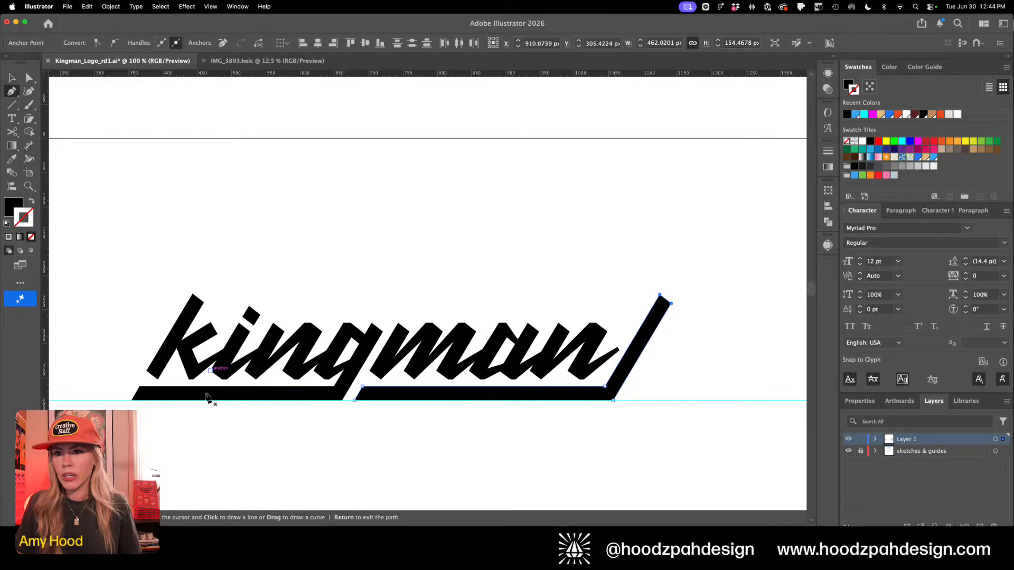
key("a")
left_click_drag(245, 397, 296, 301)
left_click(285, 219)
key("super+minus")
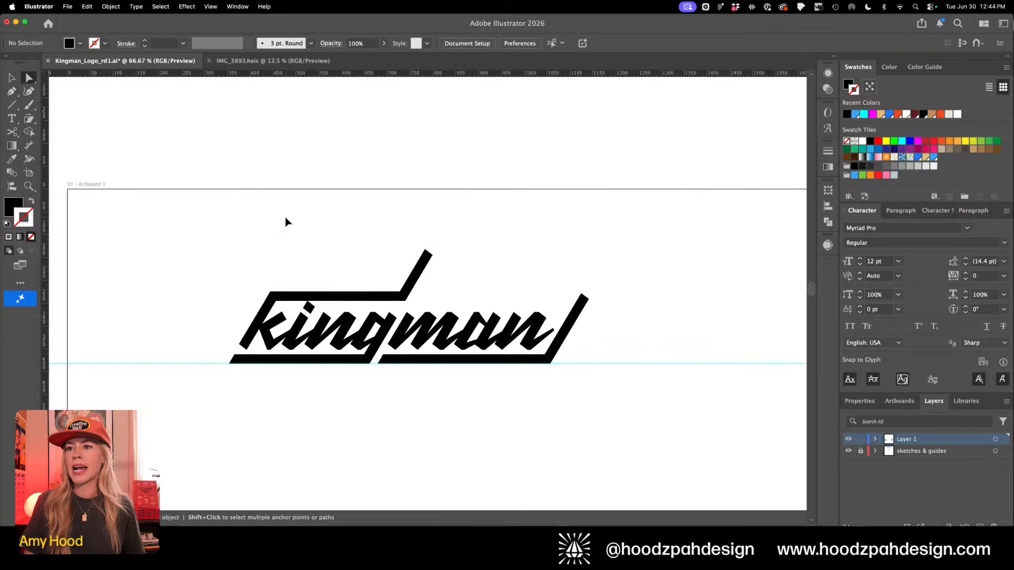
Duplicate the entire wordmark with its overline and underlines straight down, directly below the original
key("super+minus")
key("v")
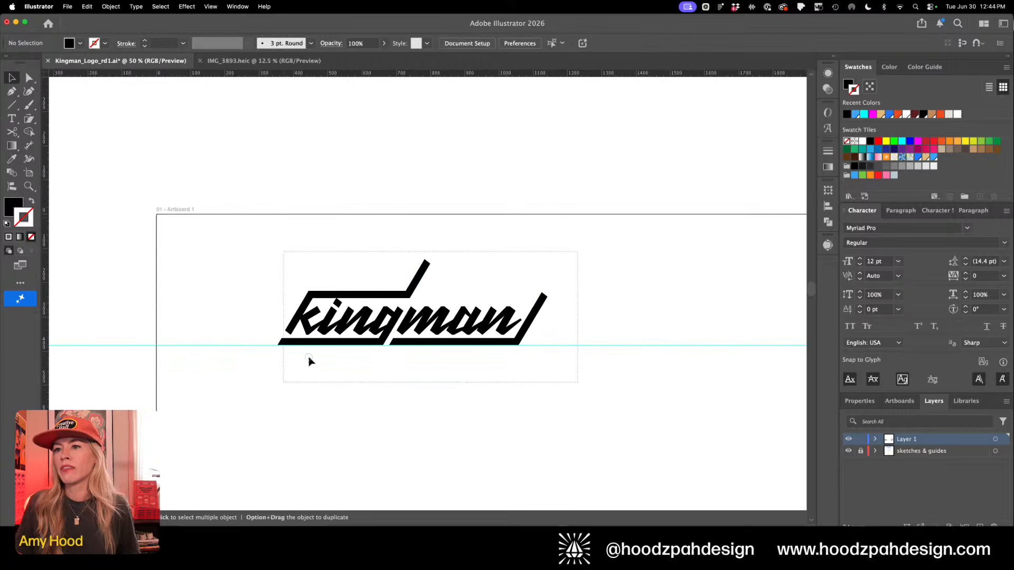
left_click(349, 316)
left_click_drag(348, 317, 348, 417)
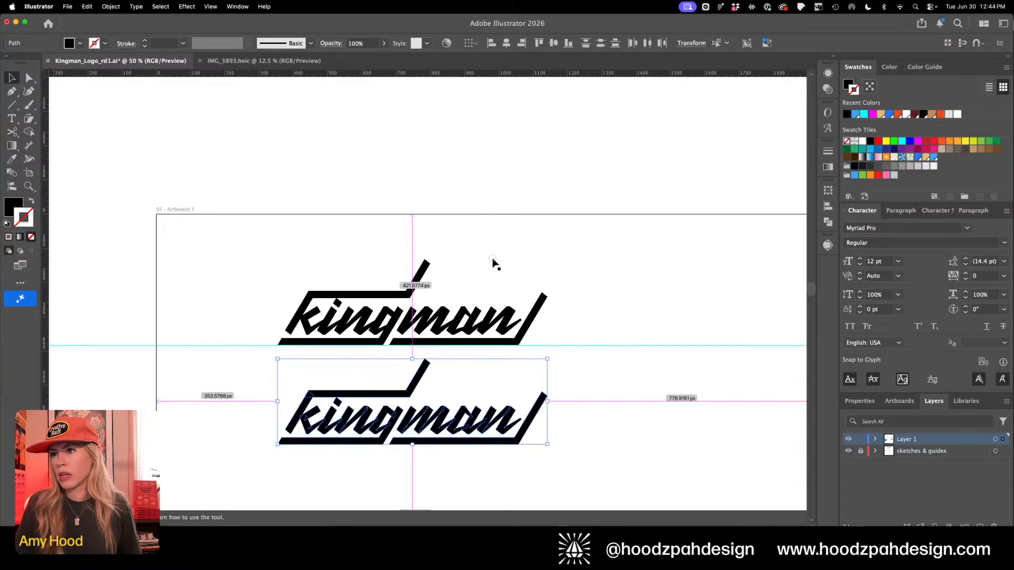
Remove the upstroke from the upper wordmark's overline by deleting the two anchors at its tip
left_click(359, 272)
key("z")
left_click_drag(359, 272, 529, 363)
key("a")
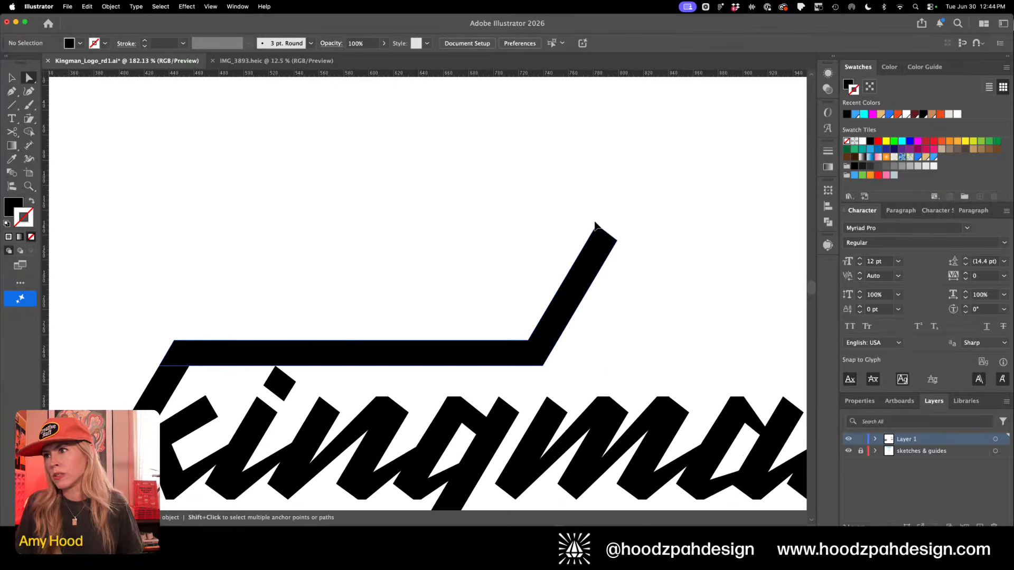
left_click(597, 225)
key("Delete")
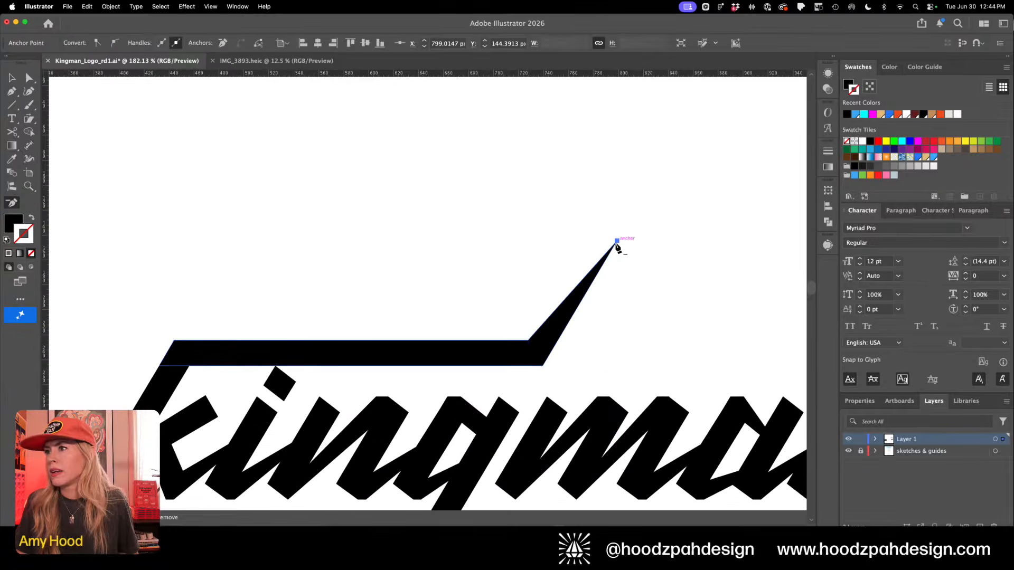
left_click(615, 239)
key("Delete")
Align the overline's two end anchors vertically, and shift the upper one about 12 px right to slant the end
left_click_drag(572, 322, 516, 380)
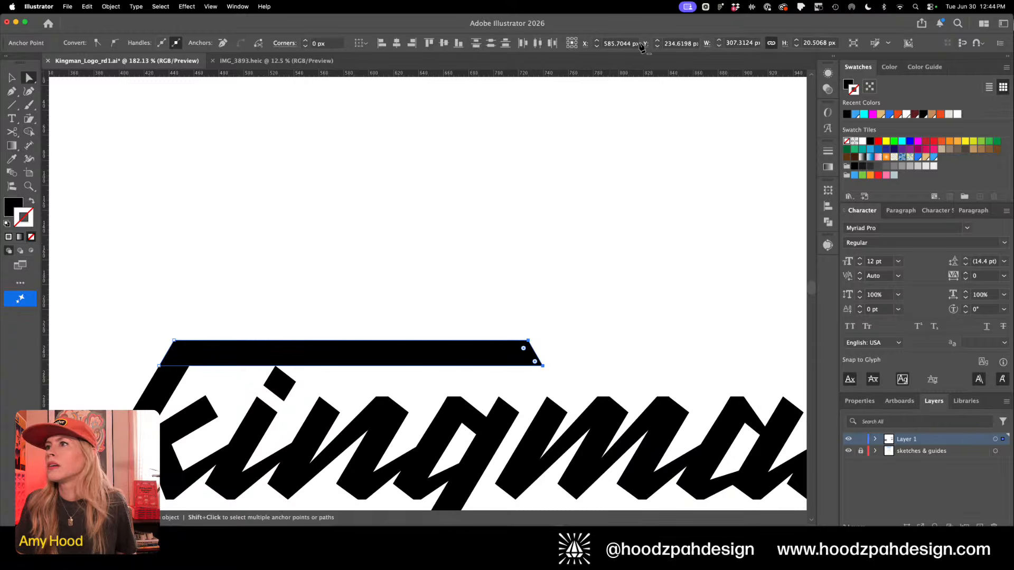
left_click(414, 42)
left_click(538, 214)
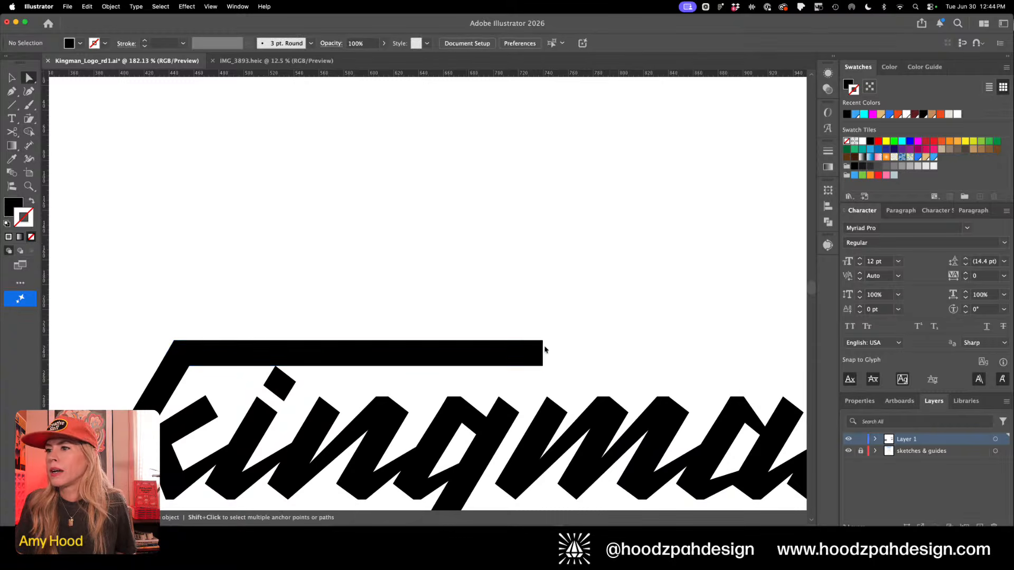
left_click_drag(544, 341, 559, 342)
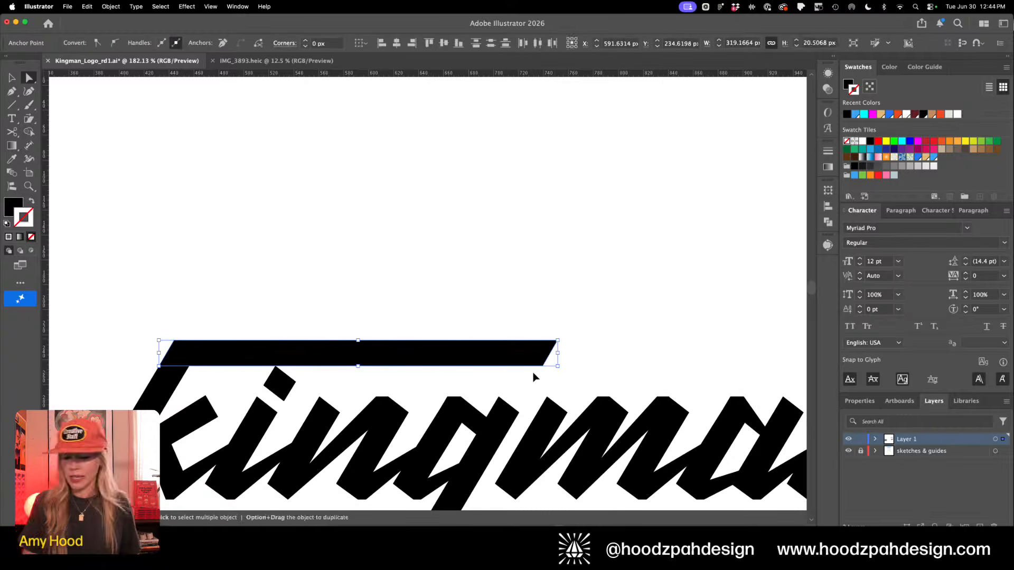
Extend the overline's slanted end rightward across "man", stopping just short of the final upstroke
key("super+minus")
key("shift+Right")
key("shift+Right")
key("shift+Right")
key("shift+Right")
key("shift+Right")
key("super+minus")
key("super+minus")
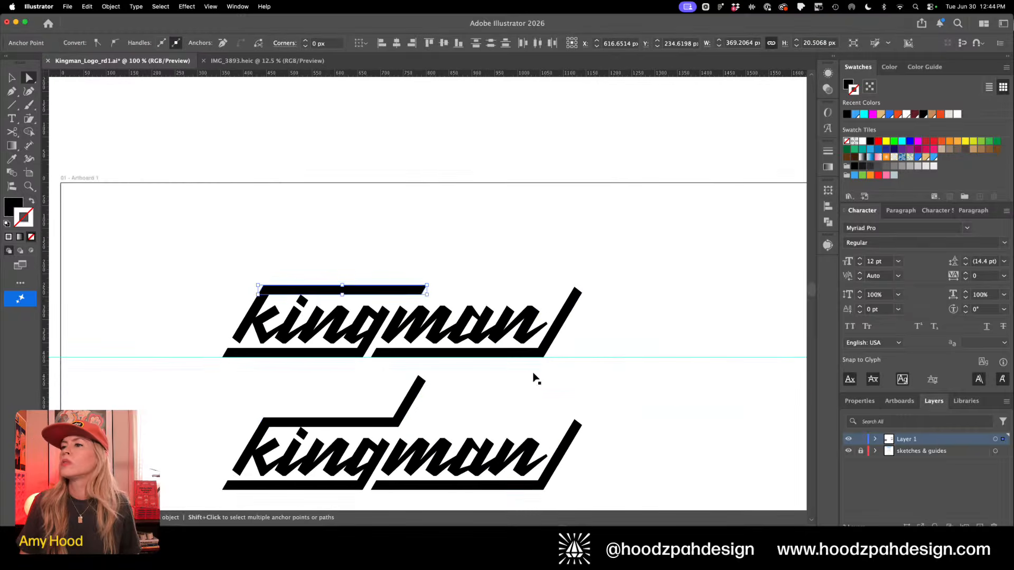
left_click_drag(416, 291, 573, 293)
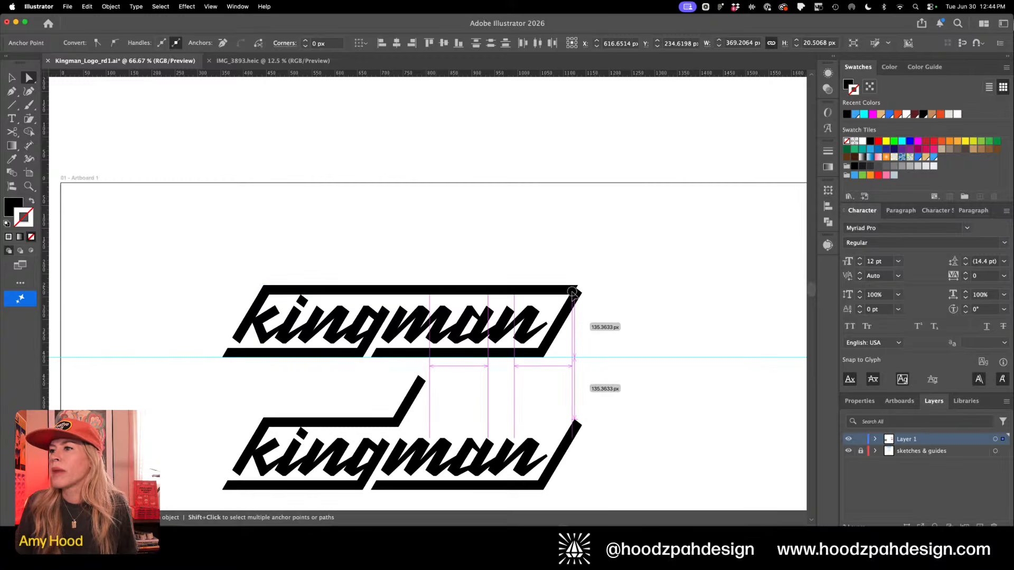
left_click(525, 269)
Delete the overline with its upstroke from the lower wordmark copy
key("super+minus")
key("super+minus")
key("v")
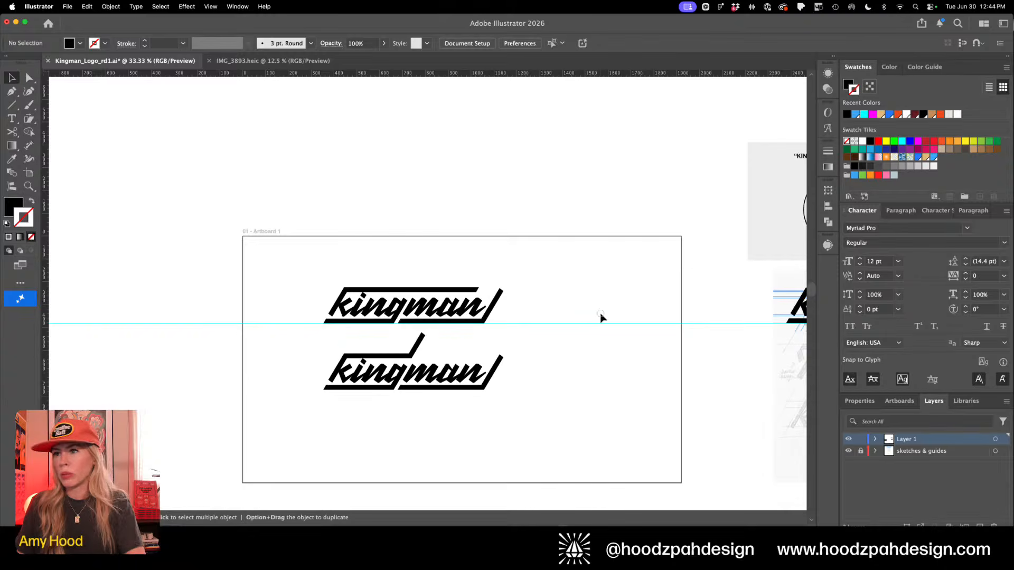
left_click(414, 357)
key("Delete")
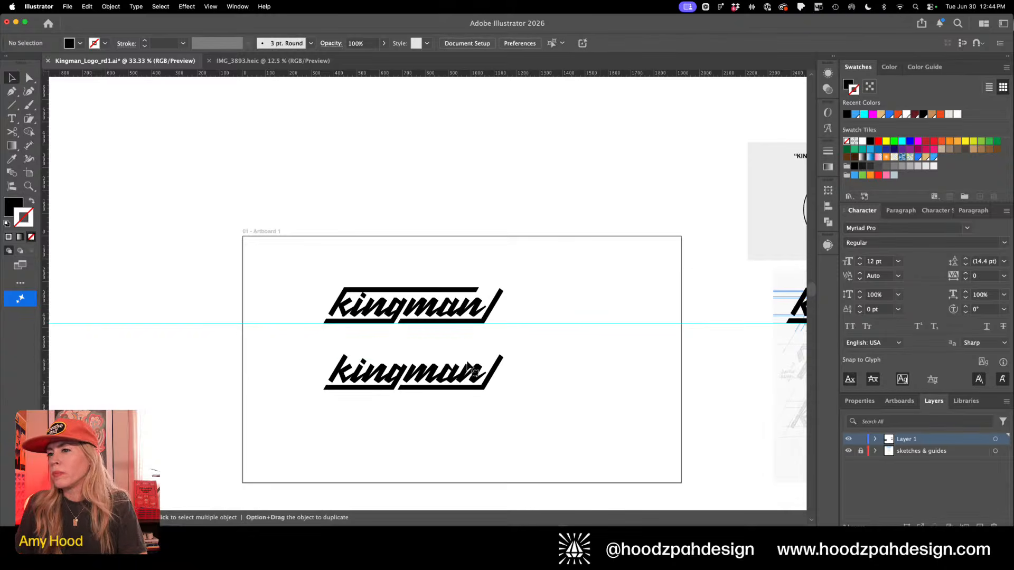
Replace the lower wordmark's extended second underline with a horizontal duplicate of the g's stem-and-underline shape, touching the final n
left_click(497, 392)
key("Delete")
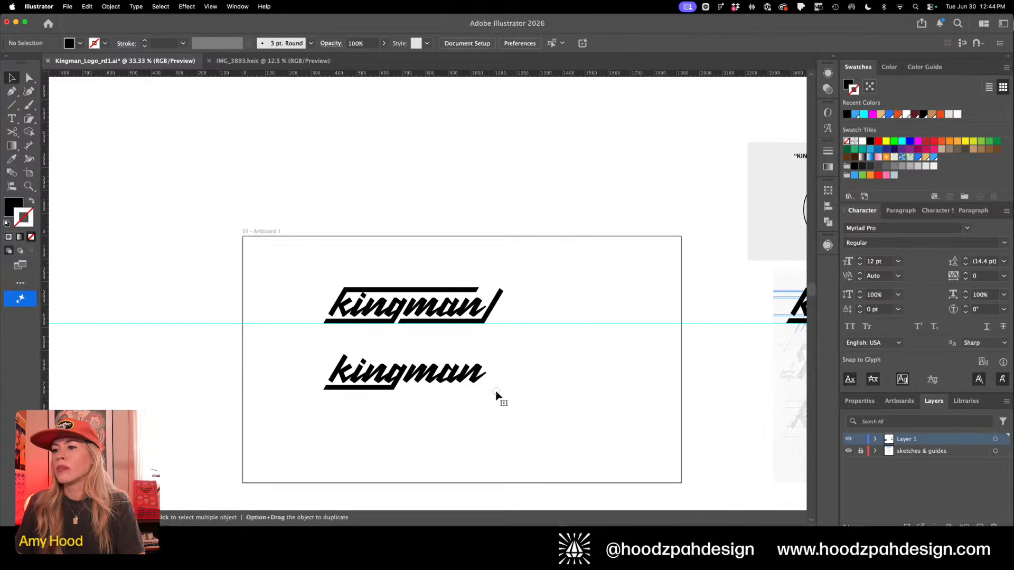
left_click_drag(373, 393, 458, 403)
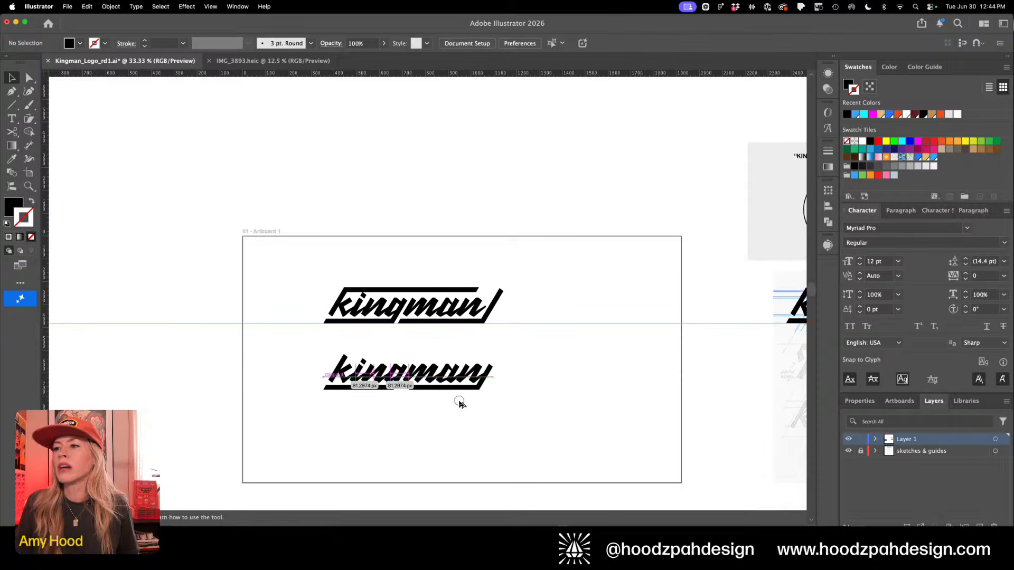
key("super+equal")
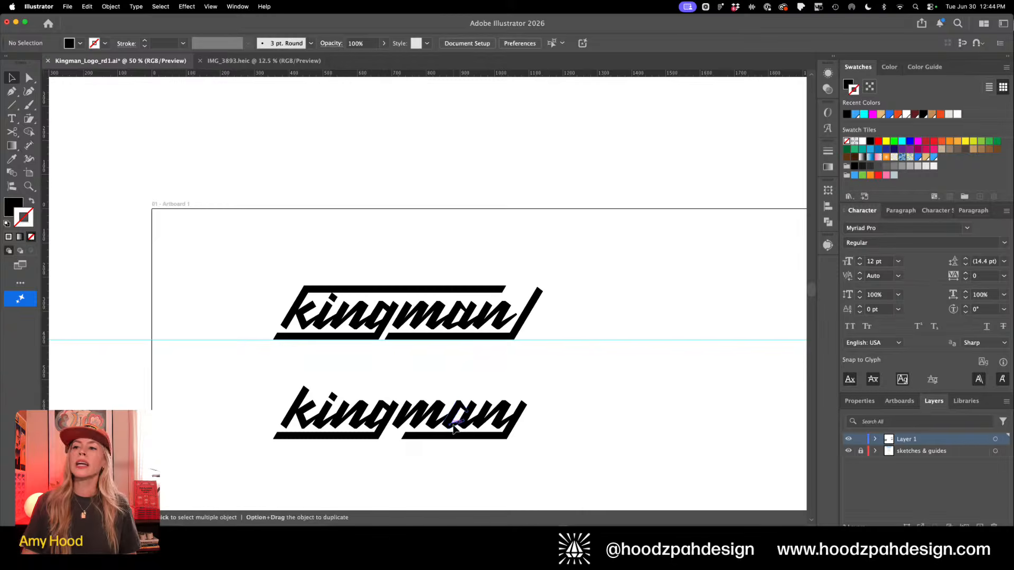
Duplicate the second wordmark below itself and delete the underline beneath "man" from the new copy
left_click_drag(316, 471, 227, 387)
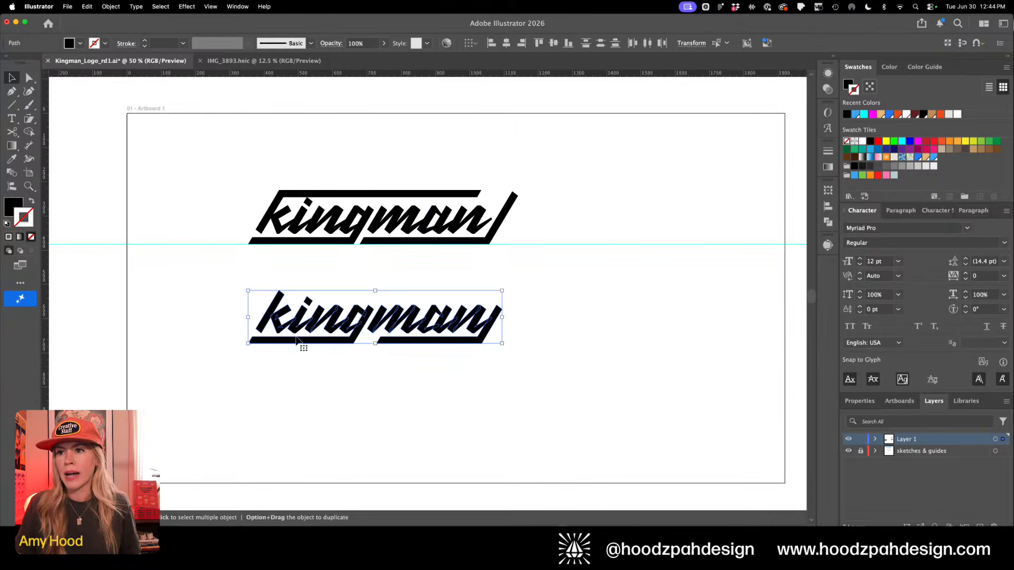
left_click_drag(309, 317, 288, 384)
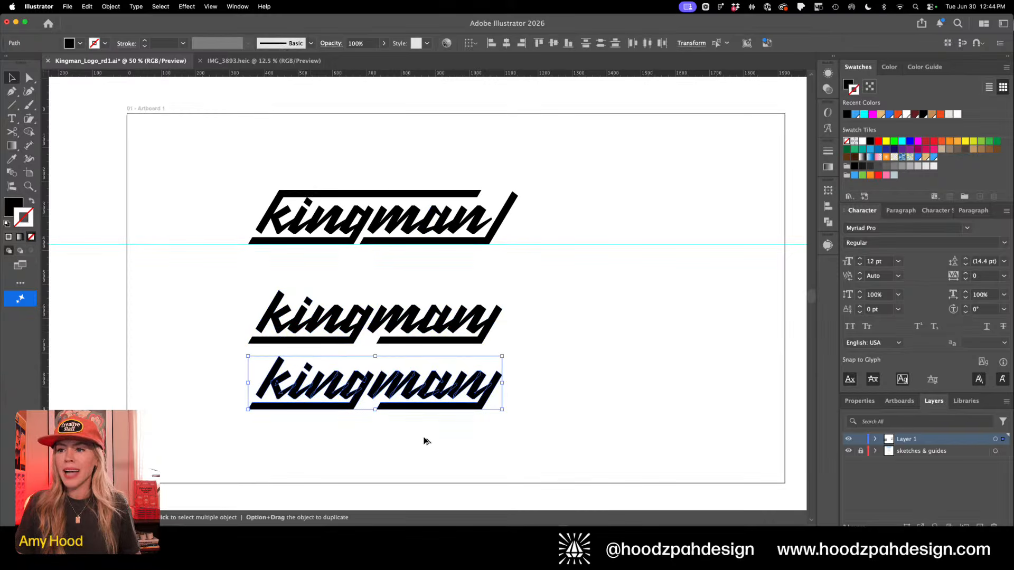
left_click(426, 442)
left_click(443, 407)
key("Delete")
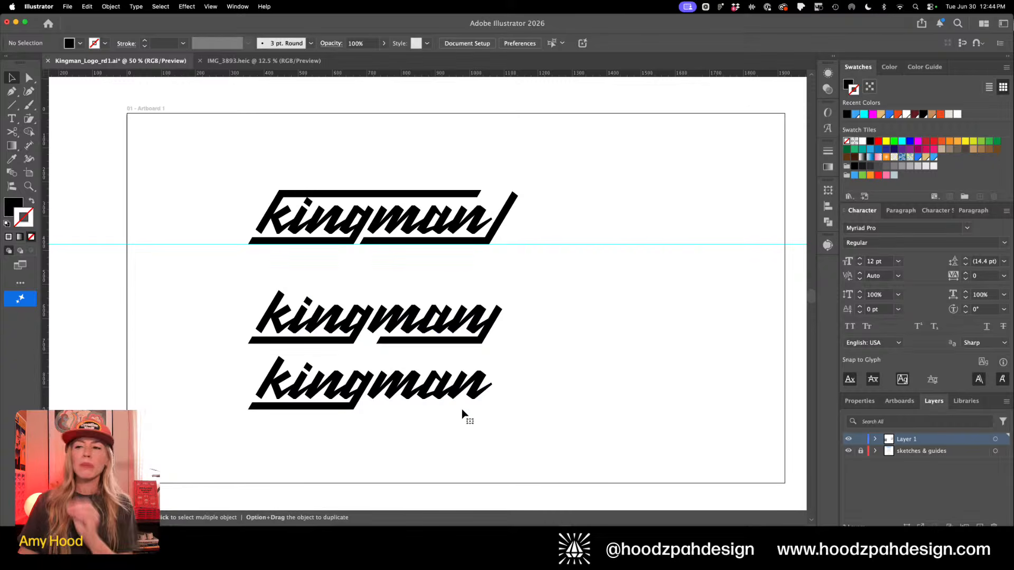
Move the third wordmark version down 40 px to separate it from the one above
left_click_drag(548, 357, 264, 437)
key("shift+Down")
key("shift+Down")
key("shift+Down")
key("shift+Down")
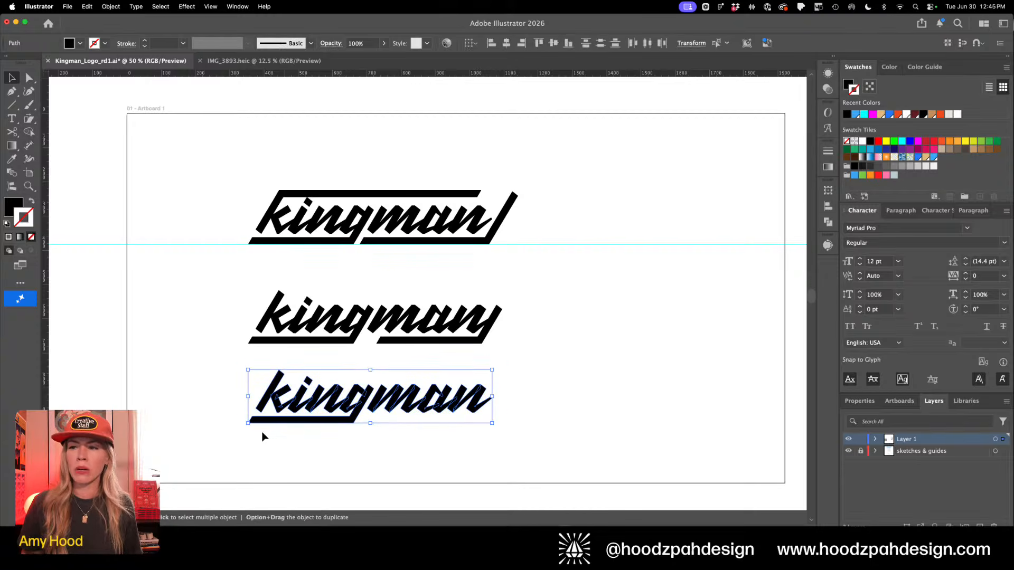
left_click(525, 355)
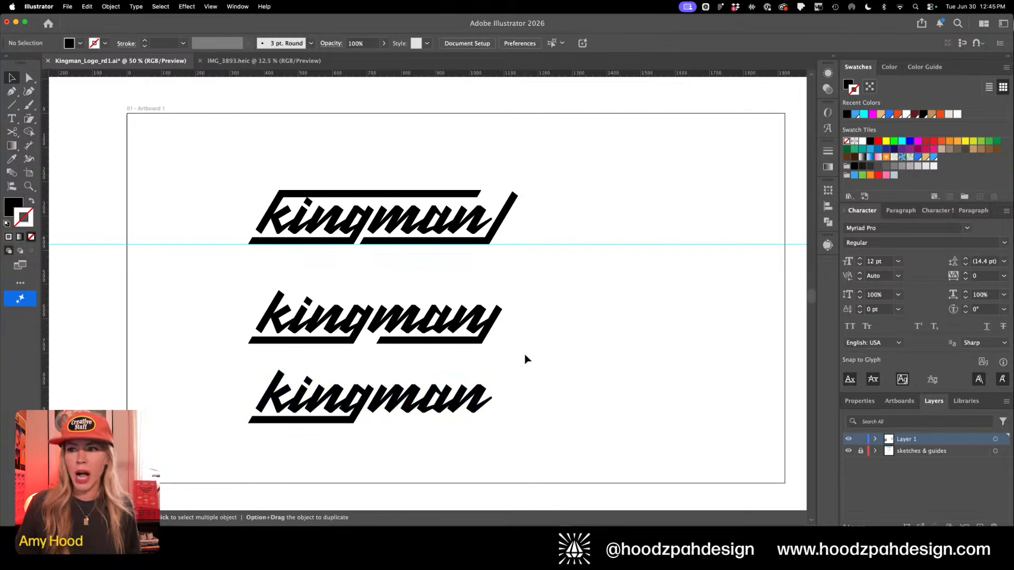
Add the text "HARDWARE" beneath "man" in the third wordmark and scale it up to about 42 pt
key("super+equal")
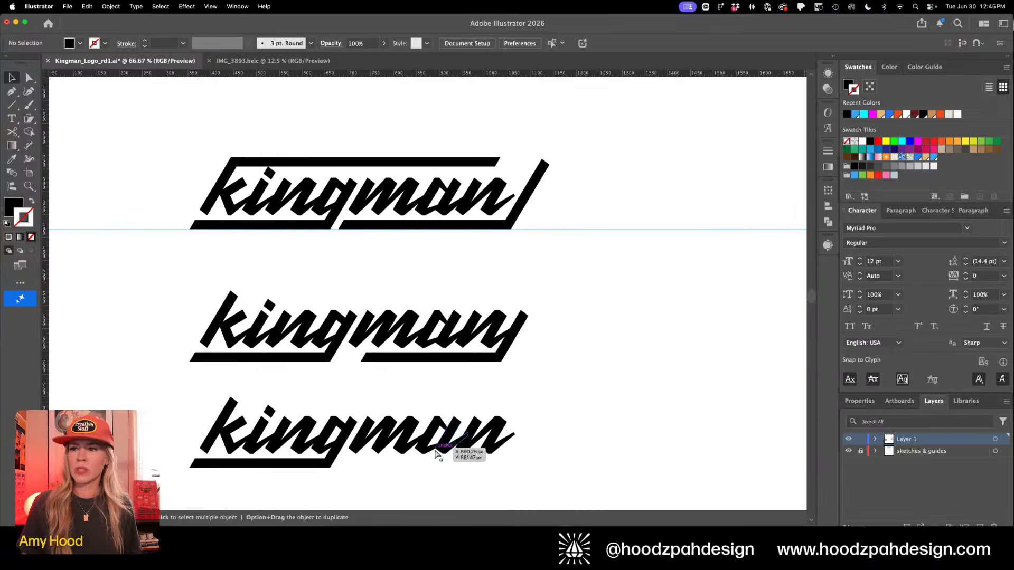
left_click_drag(435, 449, 468, 390)
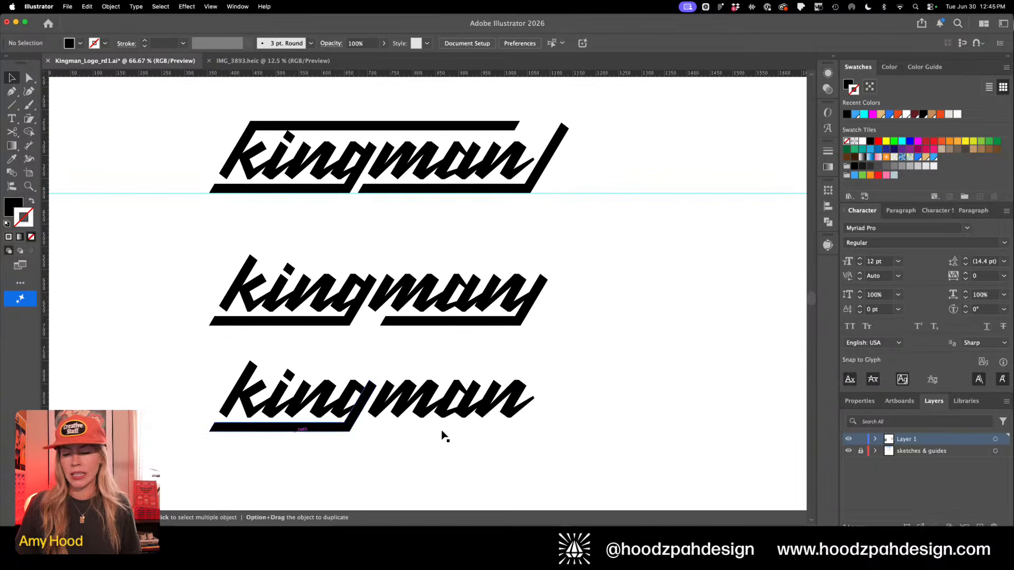
key("t")
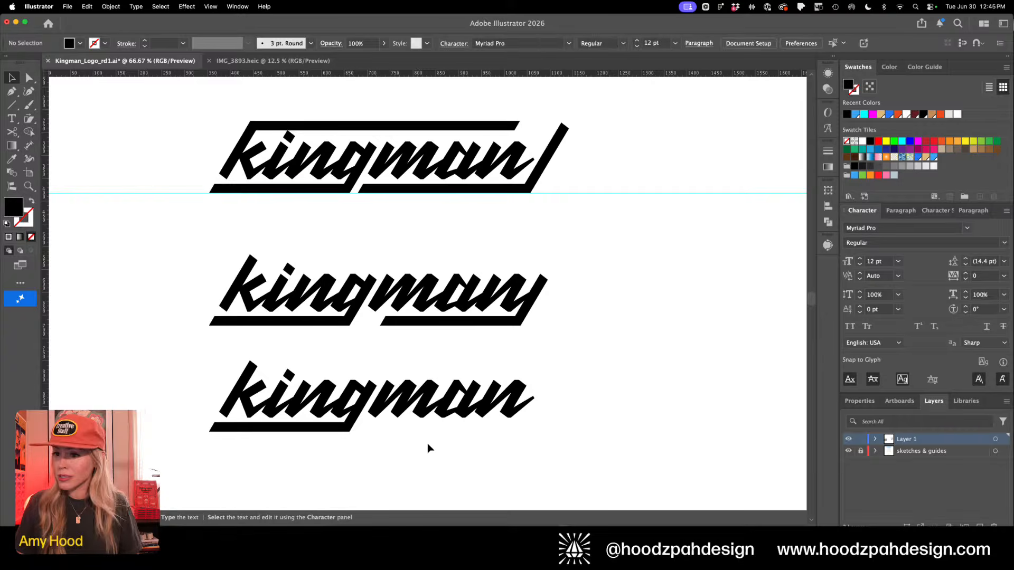
left_click(426, 442)
type("HARD")
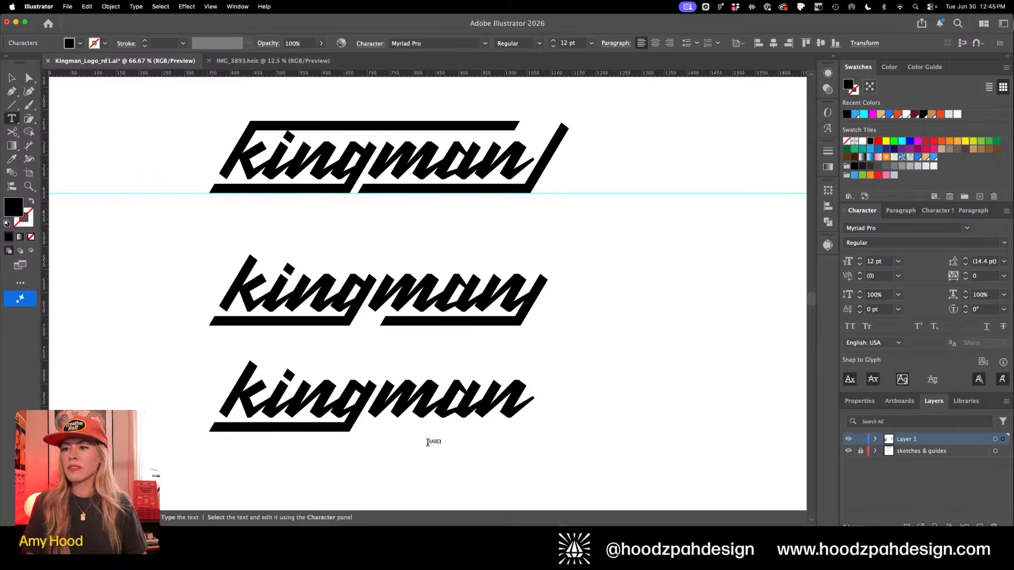
type("WARE")
key("Escape")
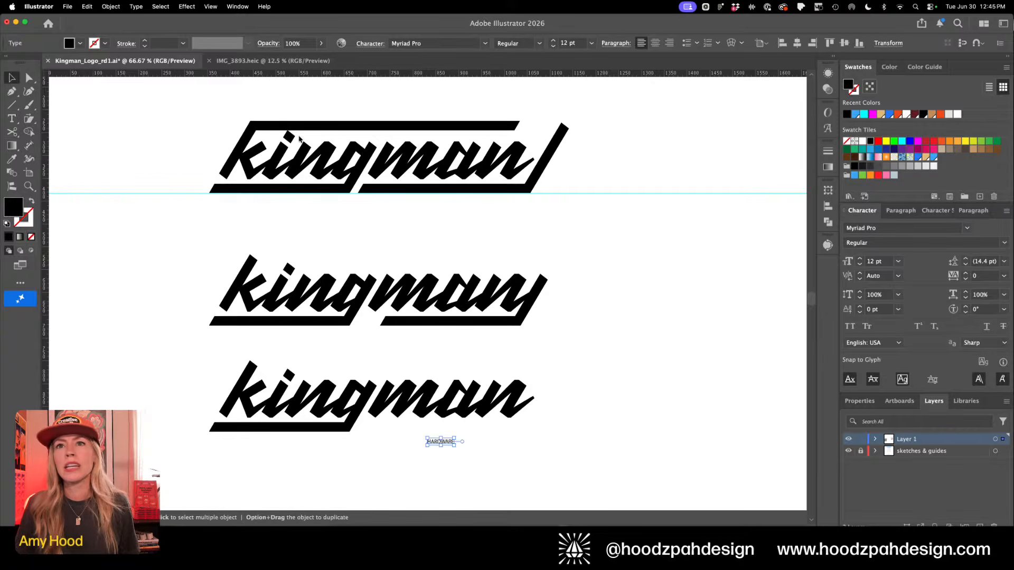
left_click_drag(455, 437, 487, 423)
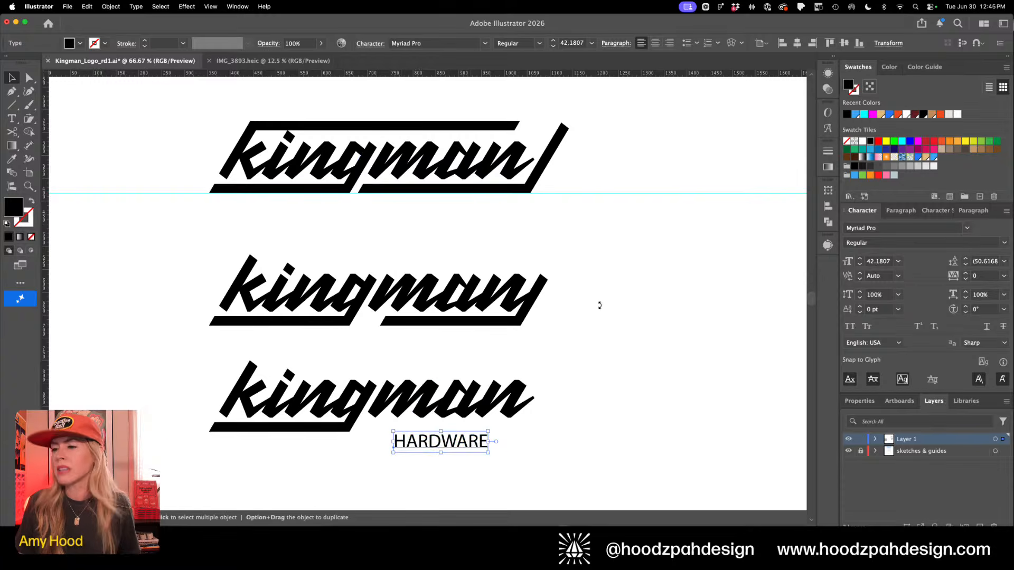
Switch to Fort Fonts and show all fonts as text previews with the sample text "HARDWARE BEND"
left_click(613, 549)
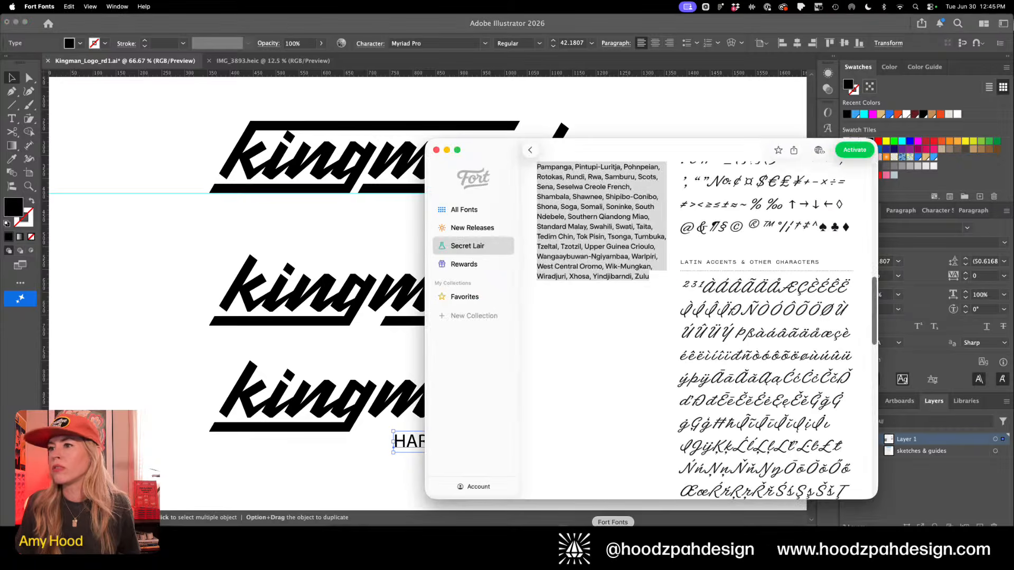
left_click(474, 209)
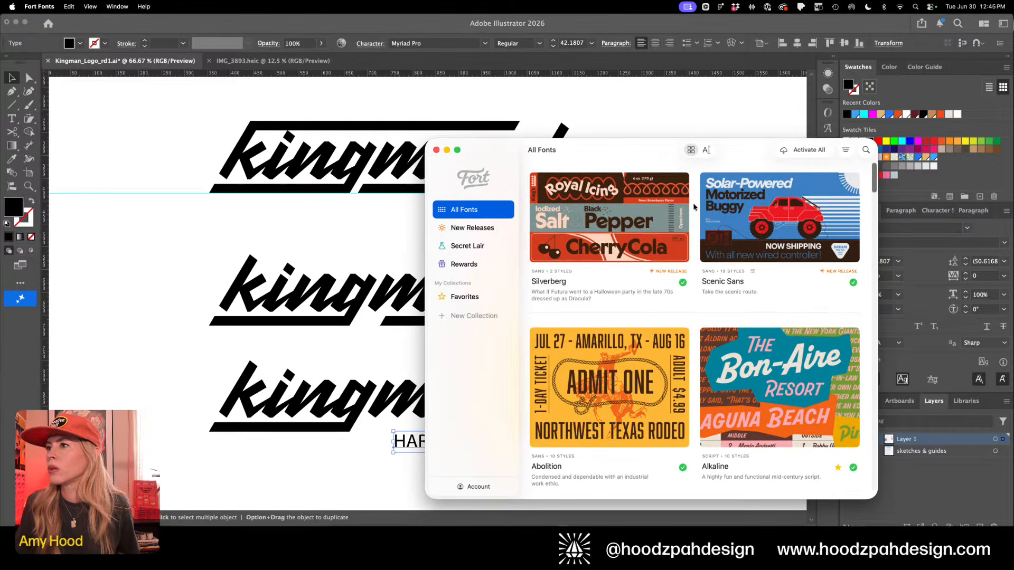
left_click(706, 150)
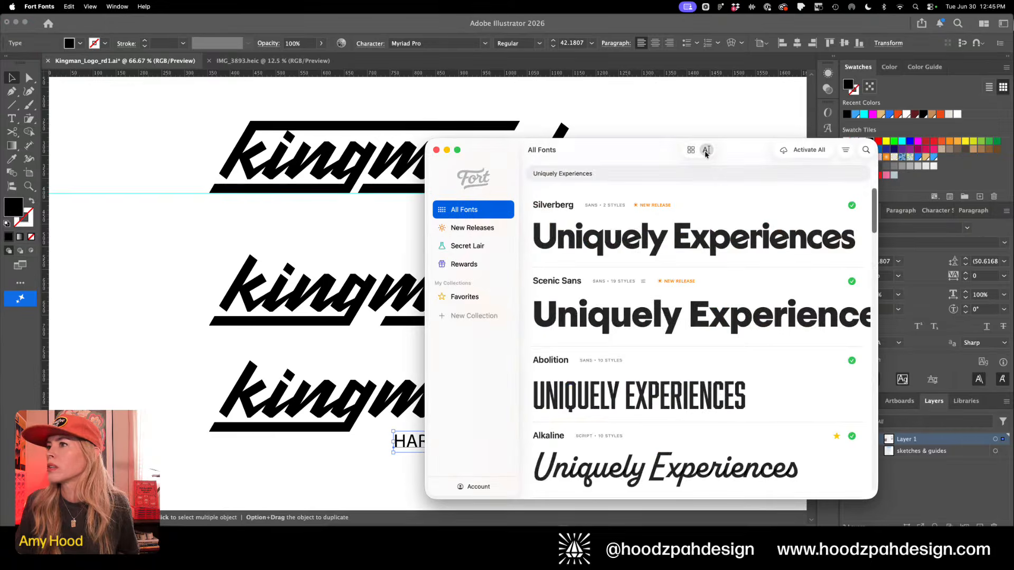
left_click_drag(622, 190, 598, 161)
triple_click(585, 144)
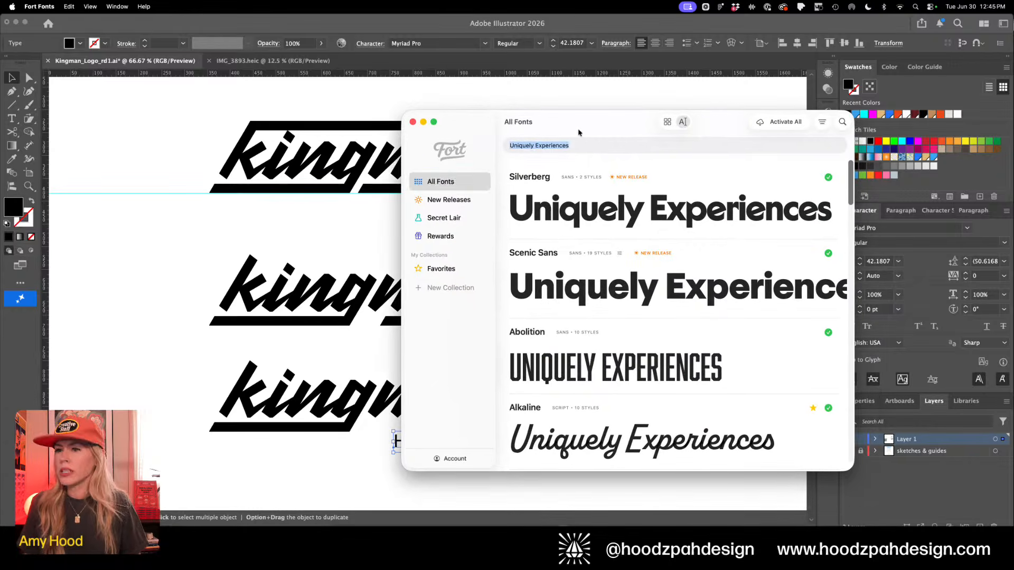
type("HARDWARE")
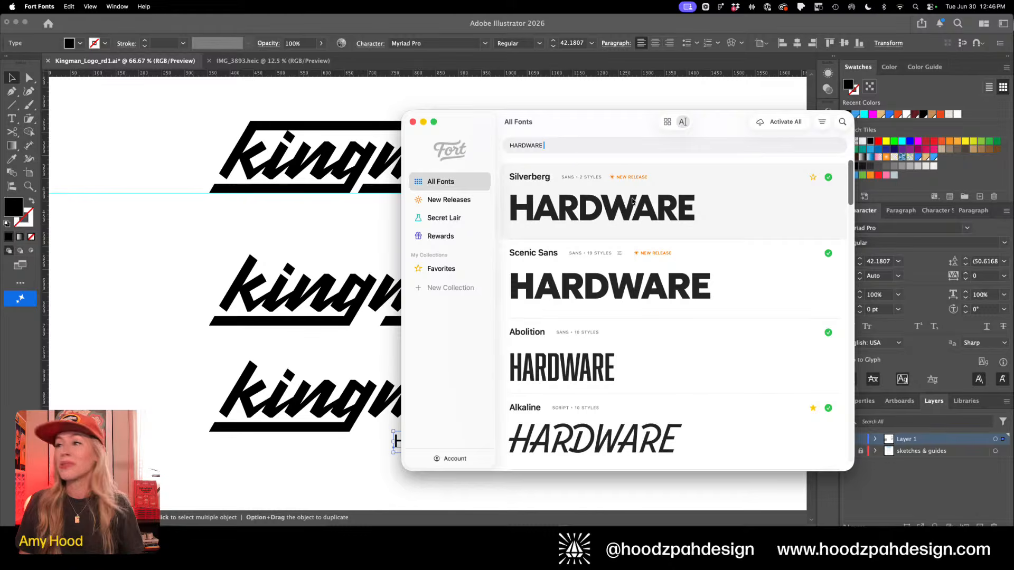
type("BEND")
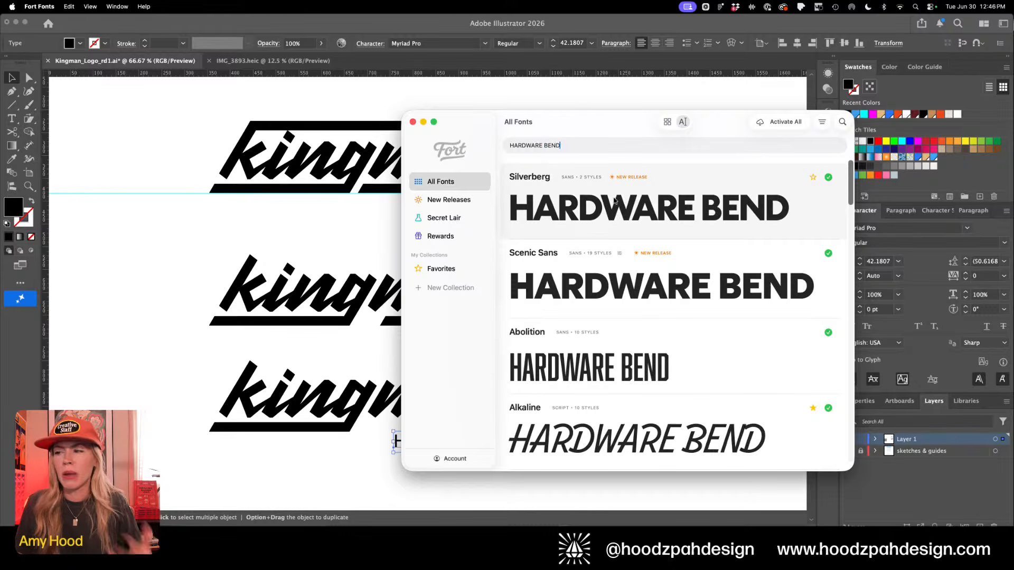
Examine the "HARDWARE BEND" previews through the font library for a typeface that pairs with the script wordmark
scroll(653, 285, "down", 1)
scroll(652, 285, "down", 4)
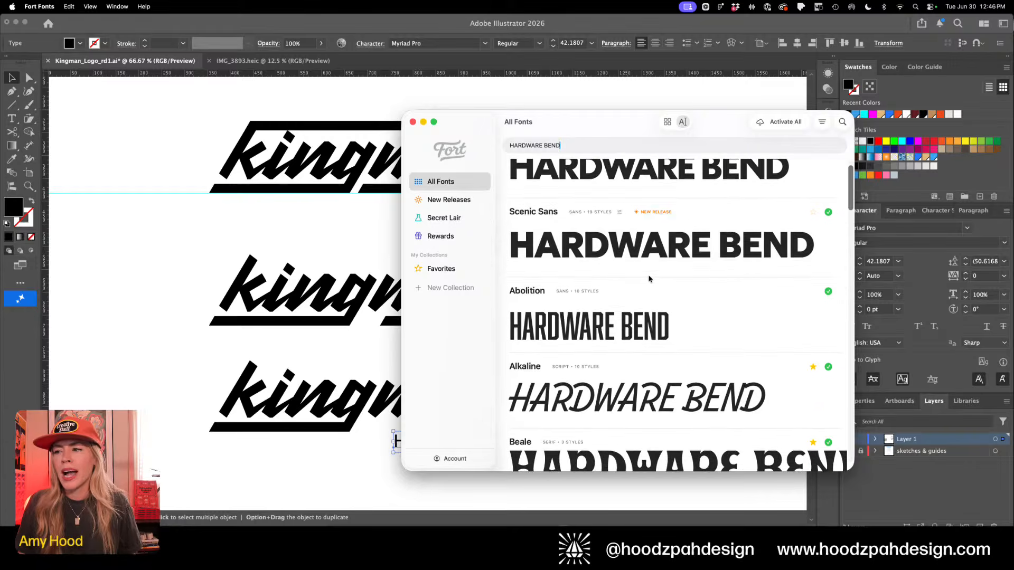
scroll(648, 278, "down", 5)
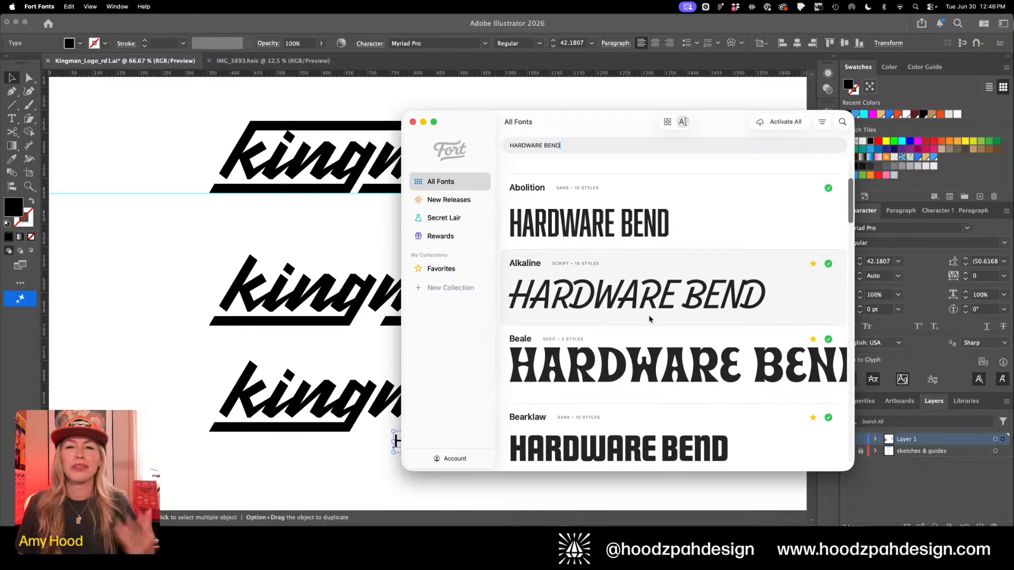
scroll(652, 319, "down", 3)
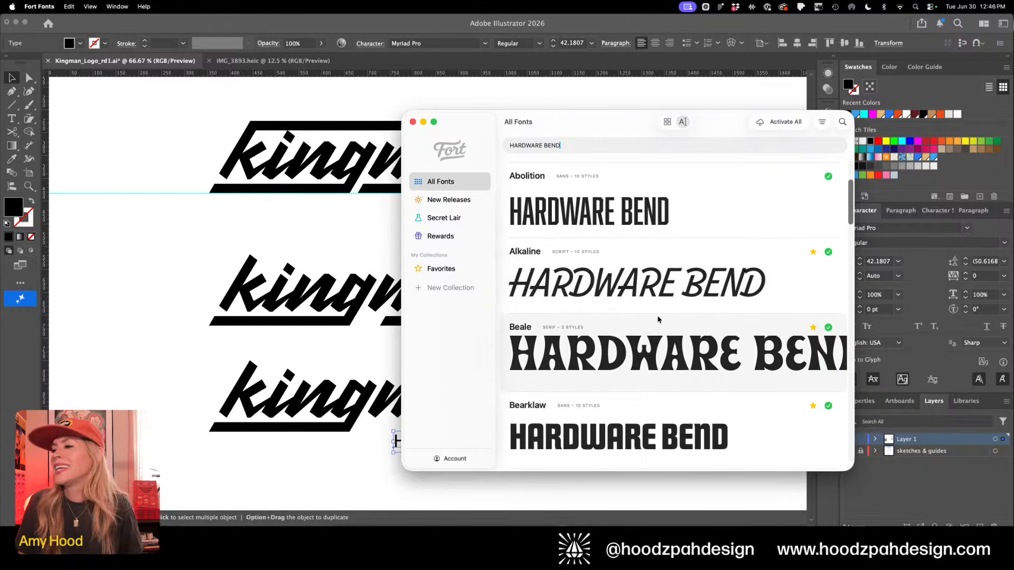
scroll(658, 318, "down", 10)
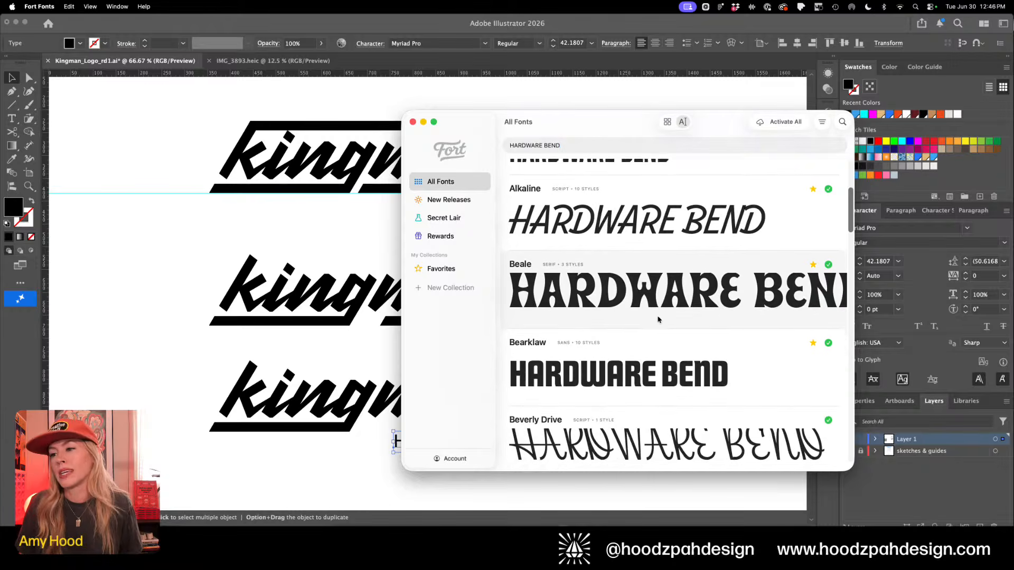
scroll(659, 319, "down", 7)
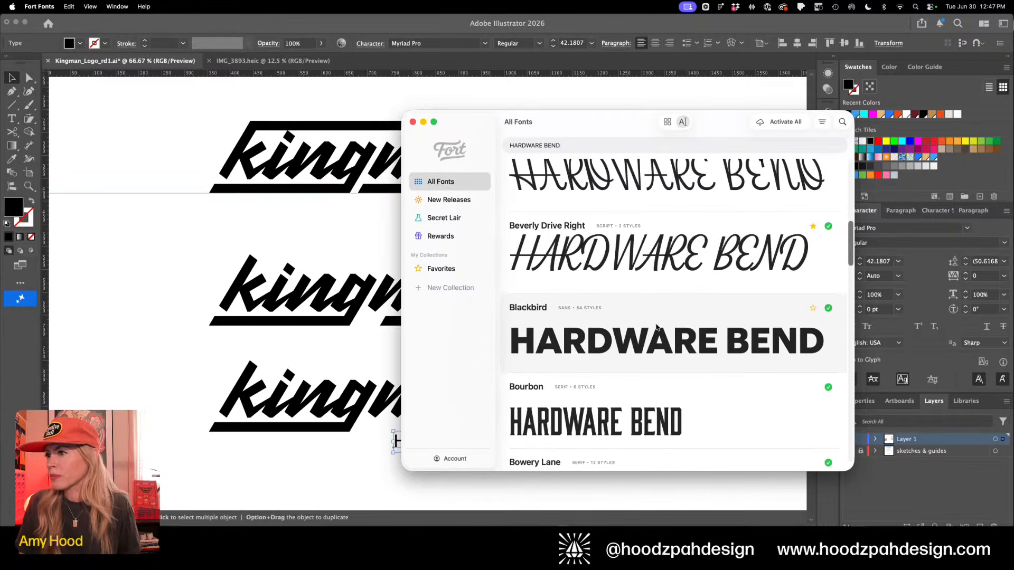
scroll(659, 328, "down", 9)
scroll(659, 328, "down", 3)
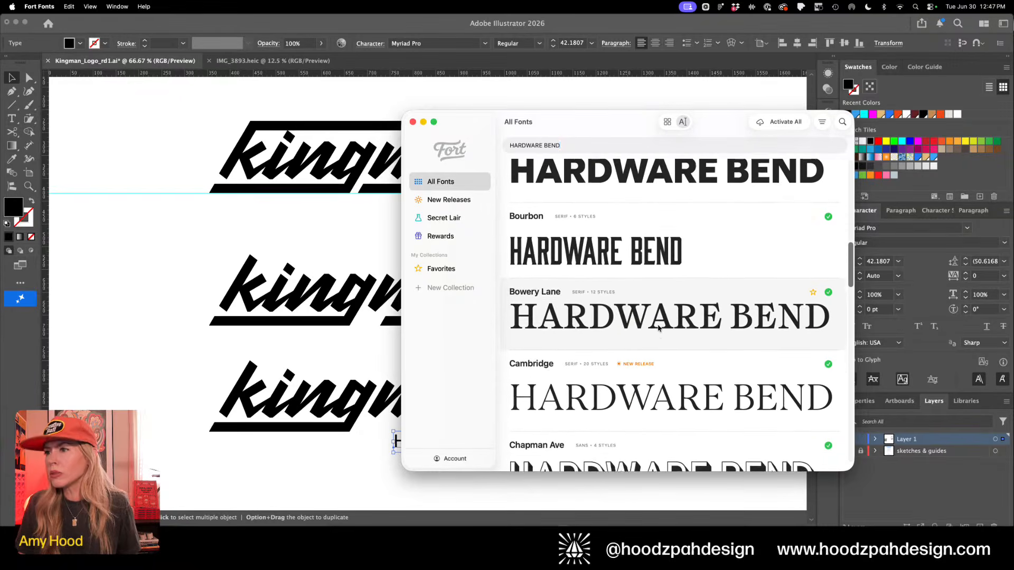
scroll(658, 327, "down", 10)
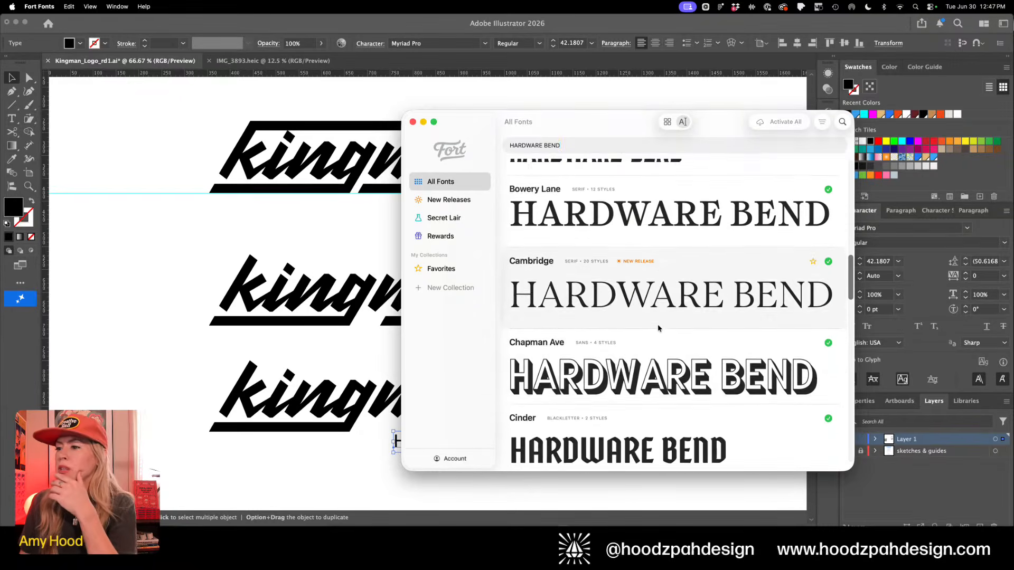
scroll(658, 328, "down", 10)
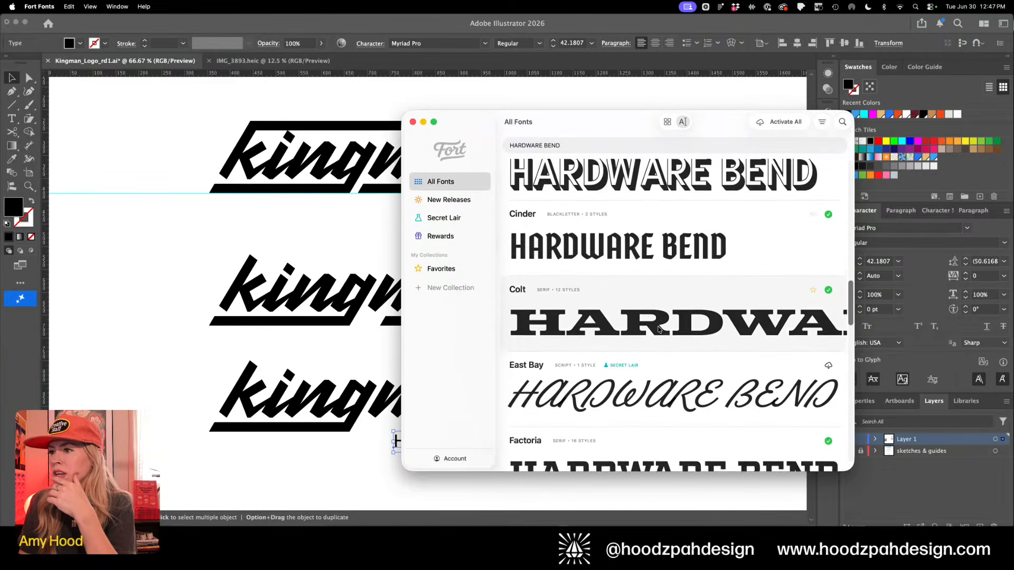
scroll(658, 330, "down", 8)
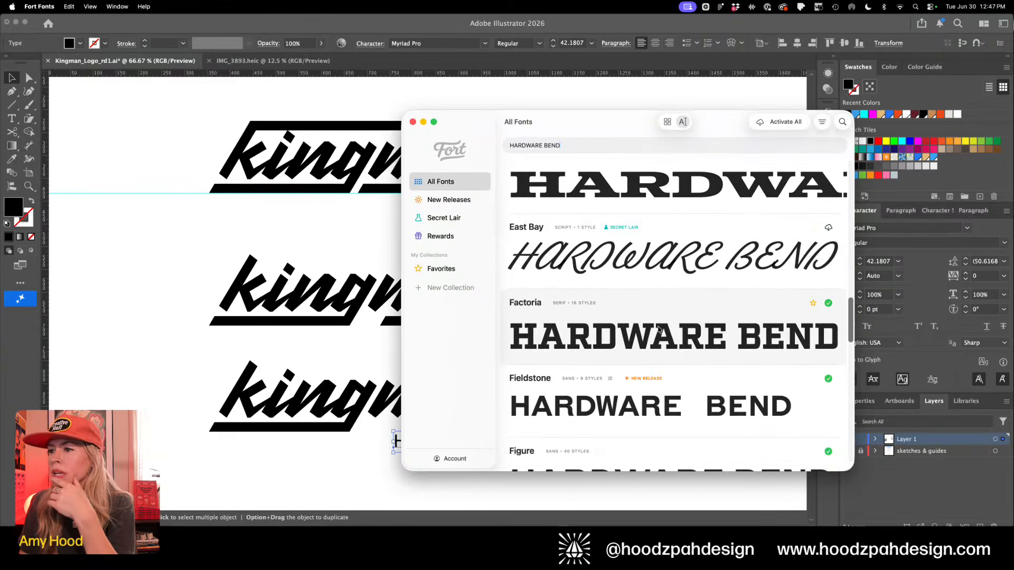
scroll(658, 333, "down", 3)
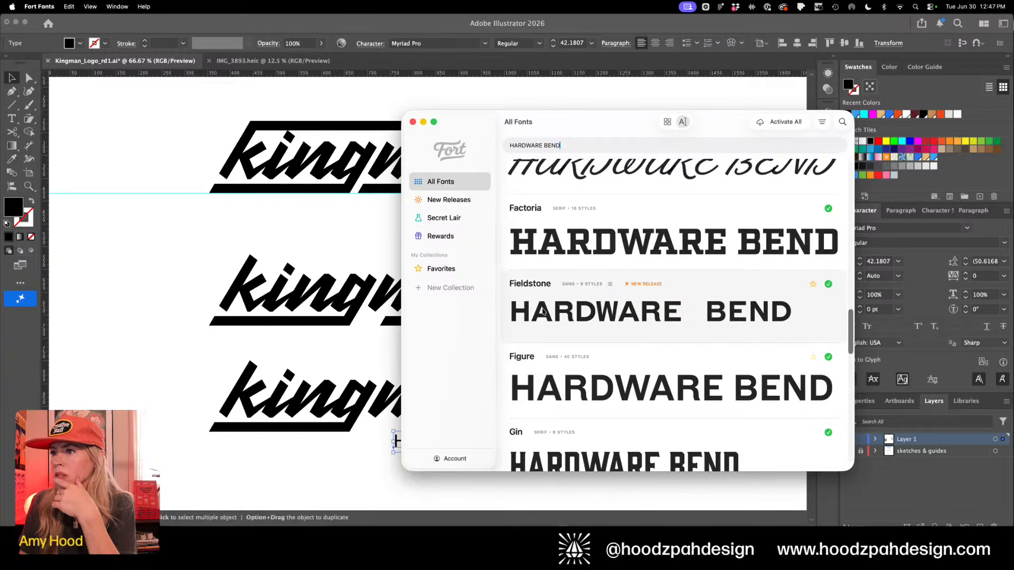
Switch back to Illustrator and set the "HARDWARE" text in Fieldstone Variable Heavy
left_click(205, 198)
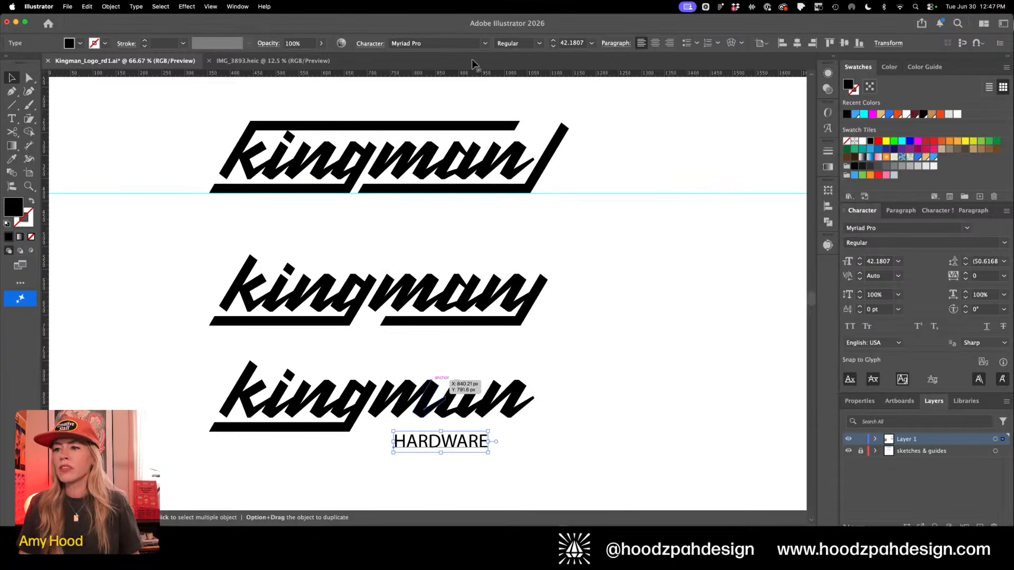
left_click(423, 43)
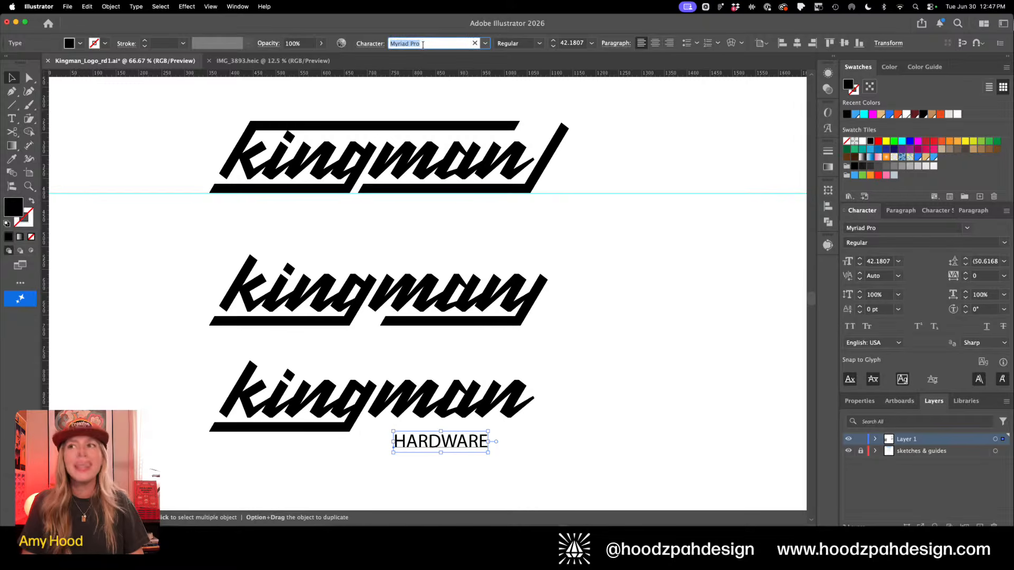
type("field")
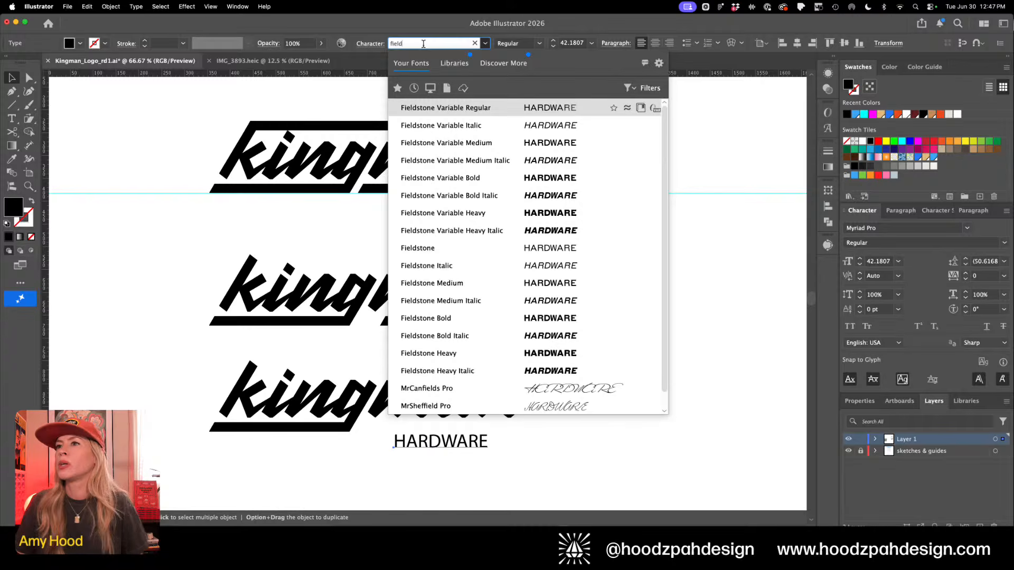
left_click(461, 203)
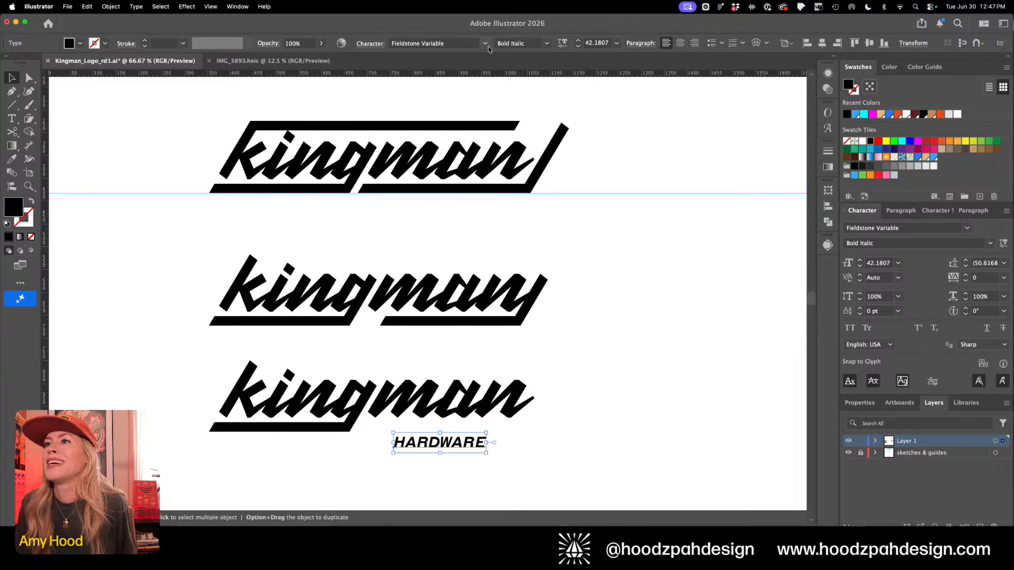
left_click(551, 46)
left_click(510, 81)
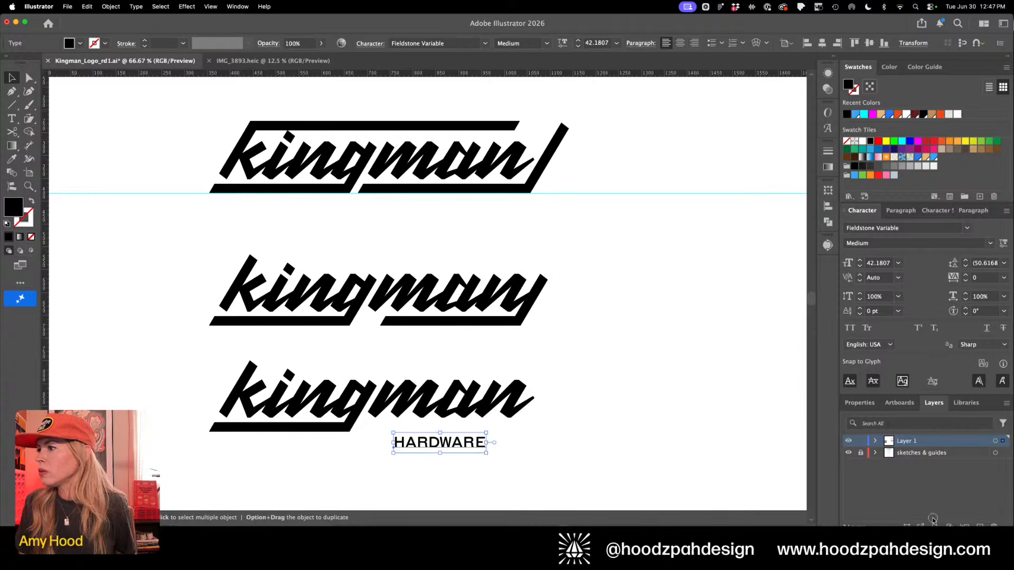
left_click(990, 243)
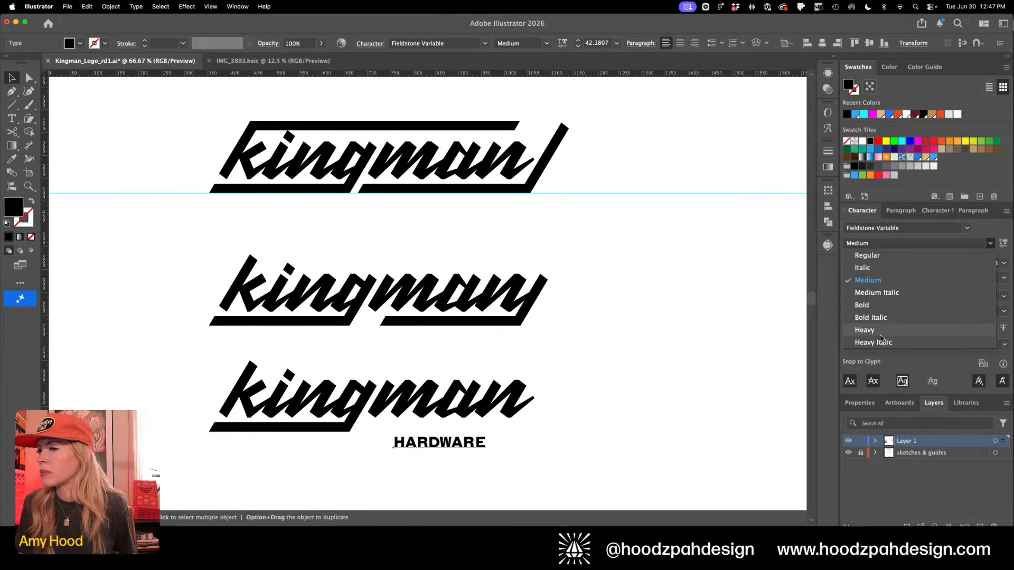
left_click(880, 332)
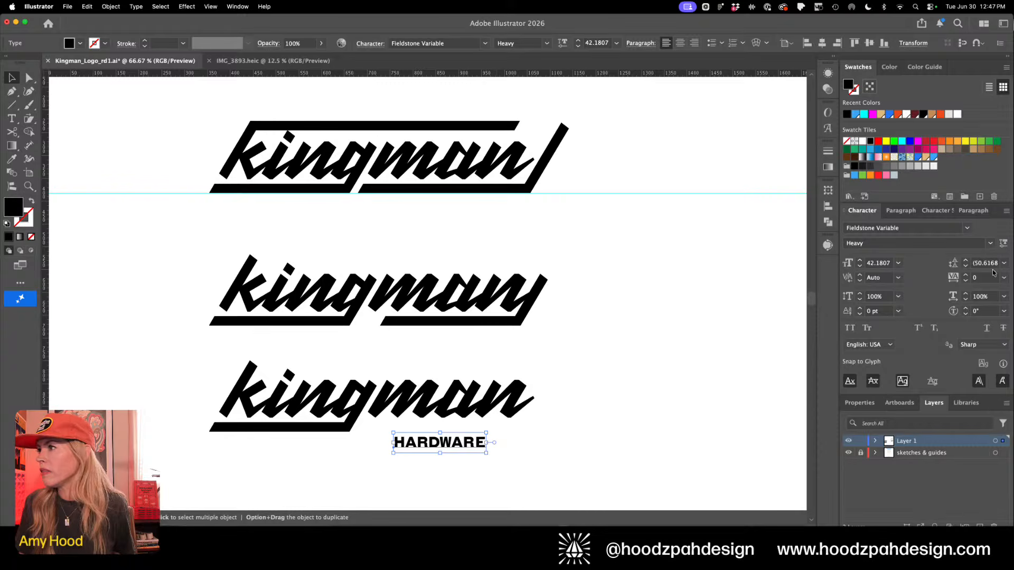
Set the "HARDWARE" text's tracking to 120, enlarge it to about 48 pt and tuck it closer beneath "man"
left_click(965, 275)
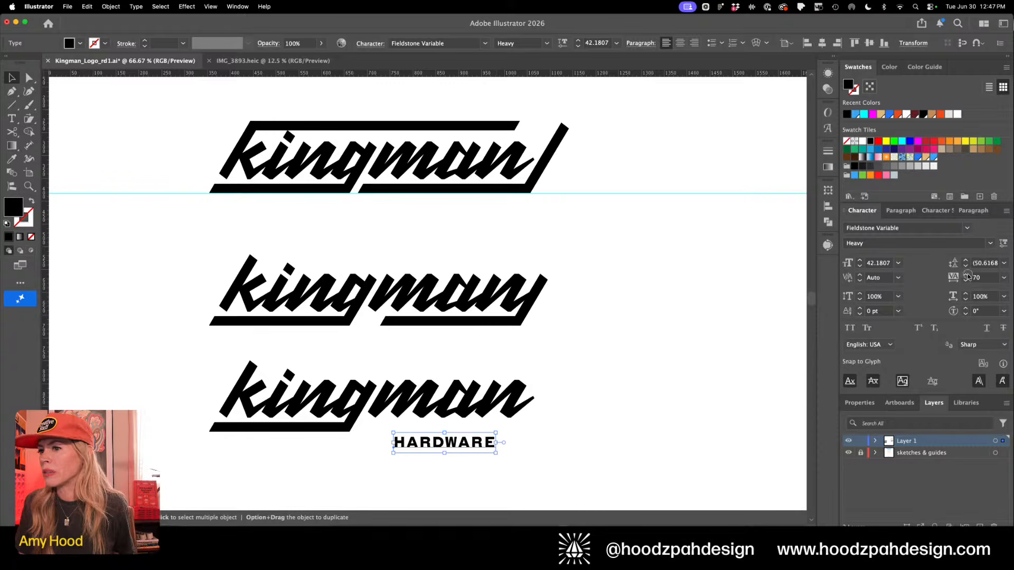
key("alt+Right")
left_click_drag(503, 443, 470, 438)
left_click(557, 416)
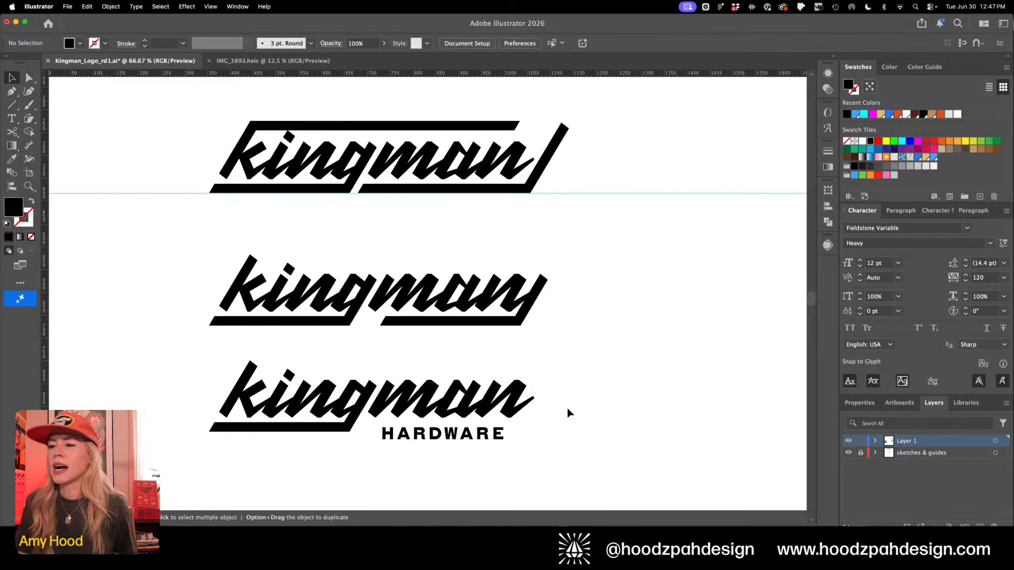
Duplicate the third wordmark with its "HARDWARE" text twice, stacking the copies outside Artboard 1 beside its left edge
key("super+minus")
key("super+minus")
key("super+minus")
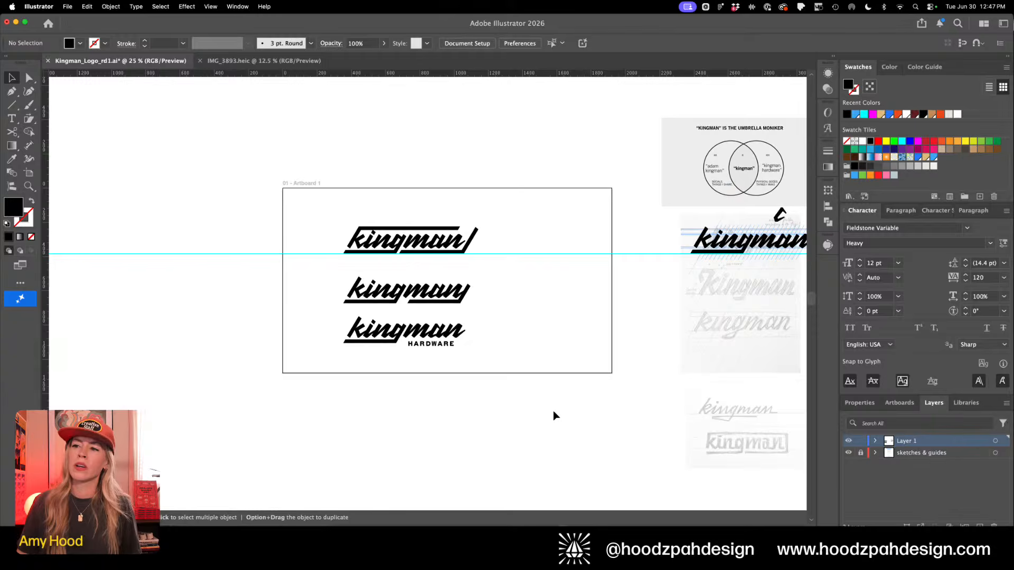
key("super+equal")
key("super+equal")
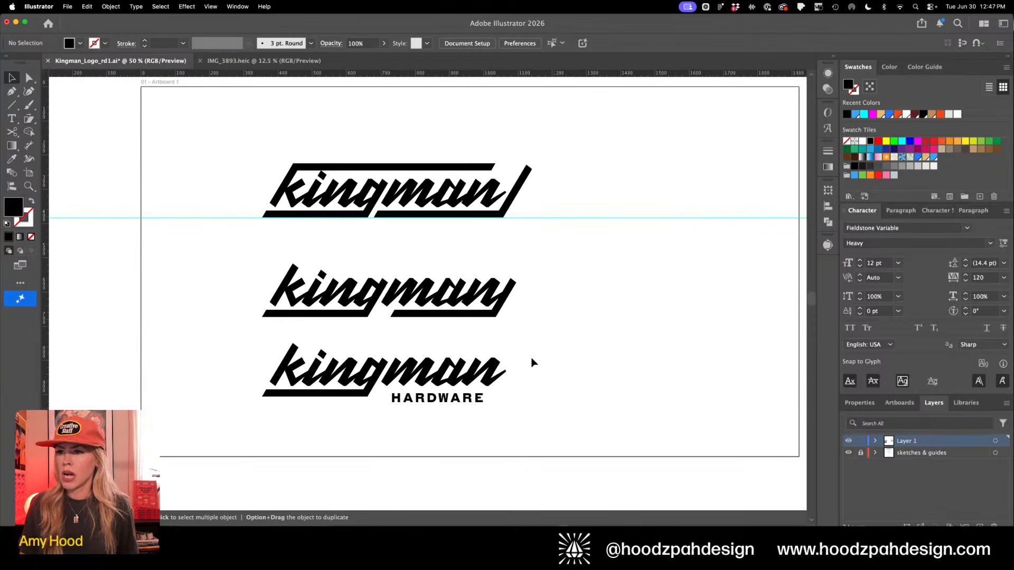
left_click_drag(532, 363, 271, 432)
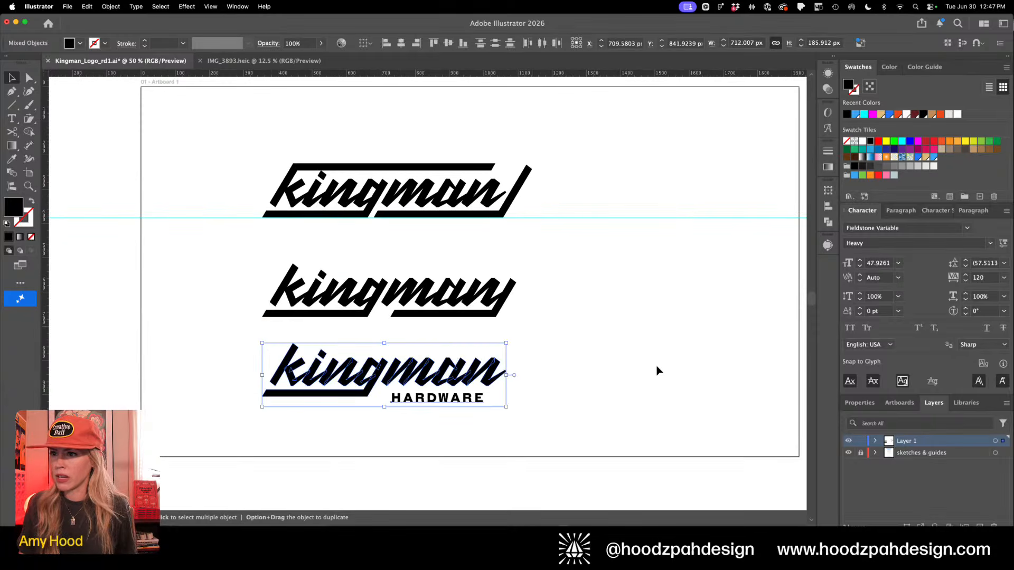
key("space")
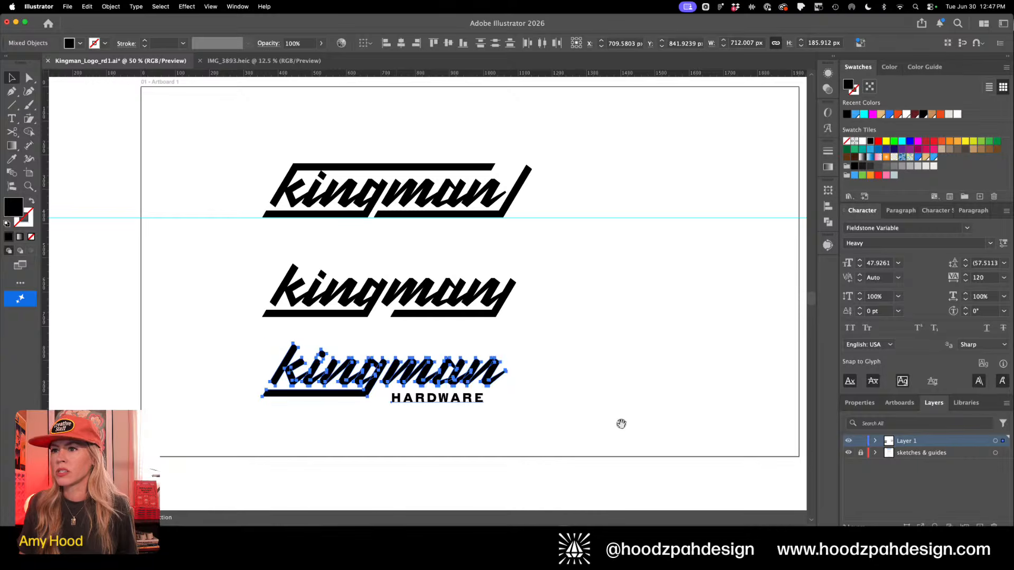
left_click_drag(421, 419, 654, 428)
left_click_drag(666, 364, 277, 288)
Set the lower duplicate's "HARDWARE" text in Figure Extended Heavy, after trying the Condensed Heavy and Condensed Bold styles
left_click(306, 302)
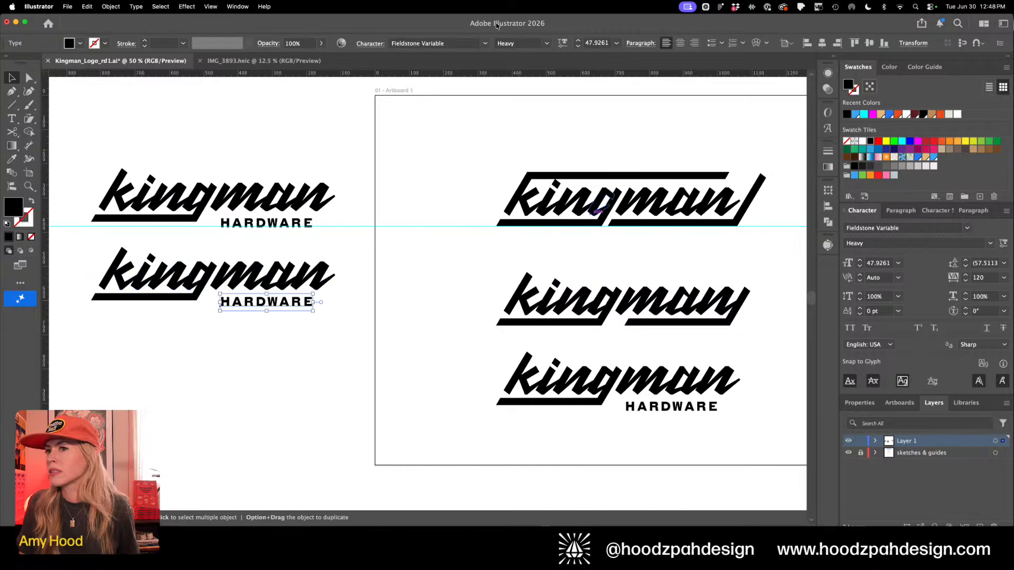
left_click(458, 42)
type("Figure")
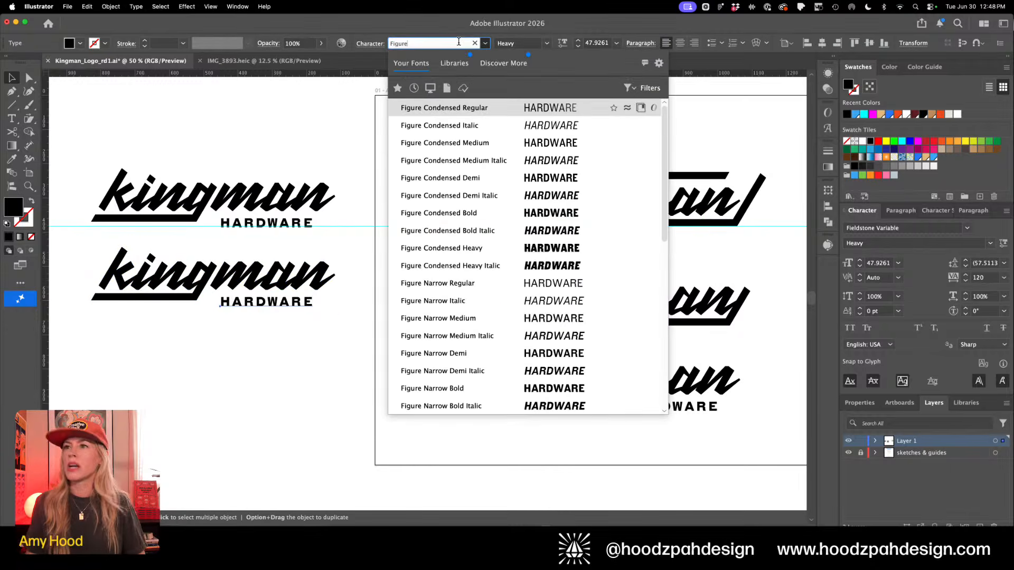
left_click(469, 248)
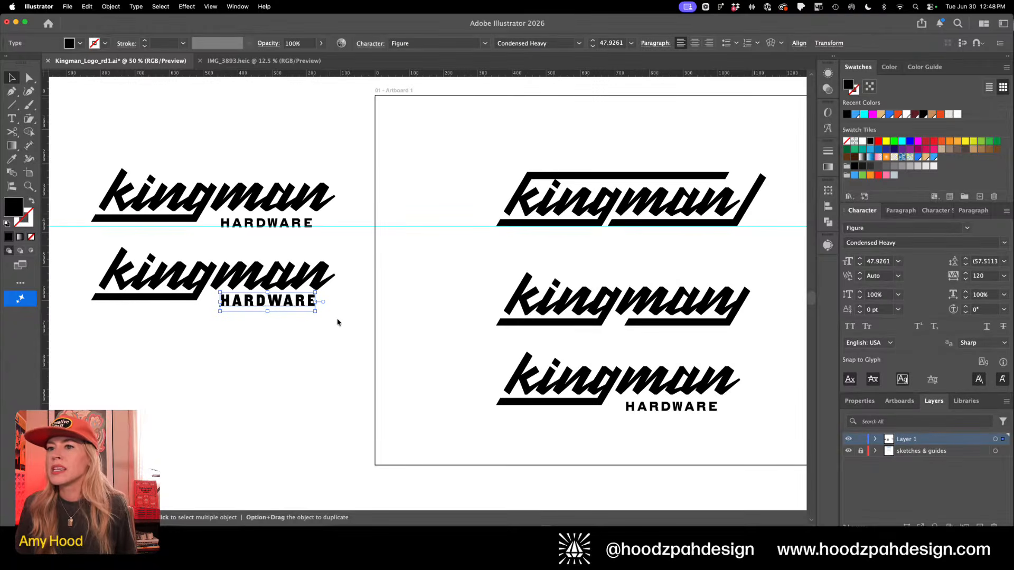
left_click(578, 43)
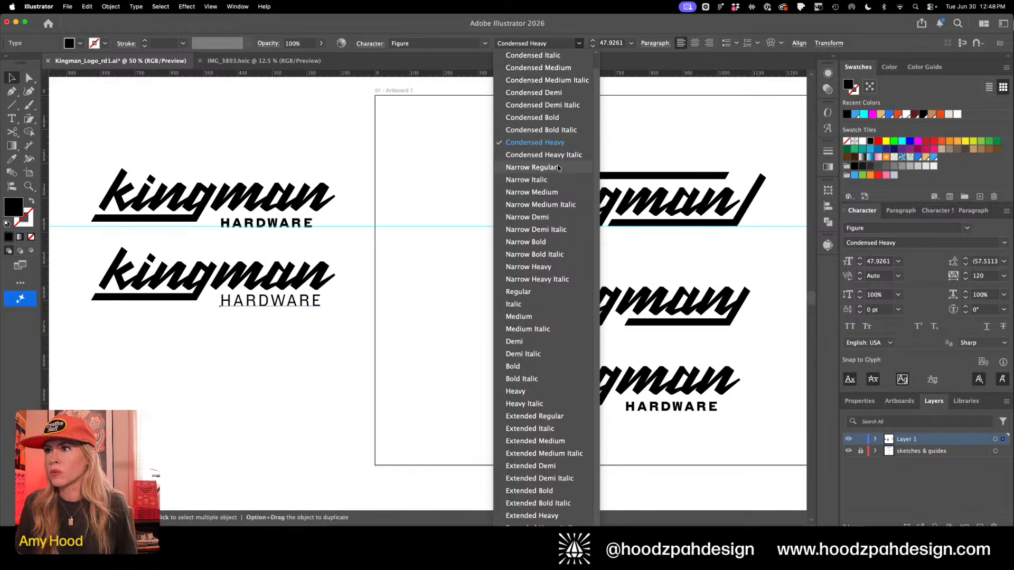
left_click(563, 119)
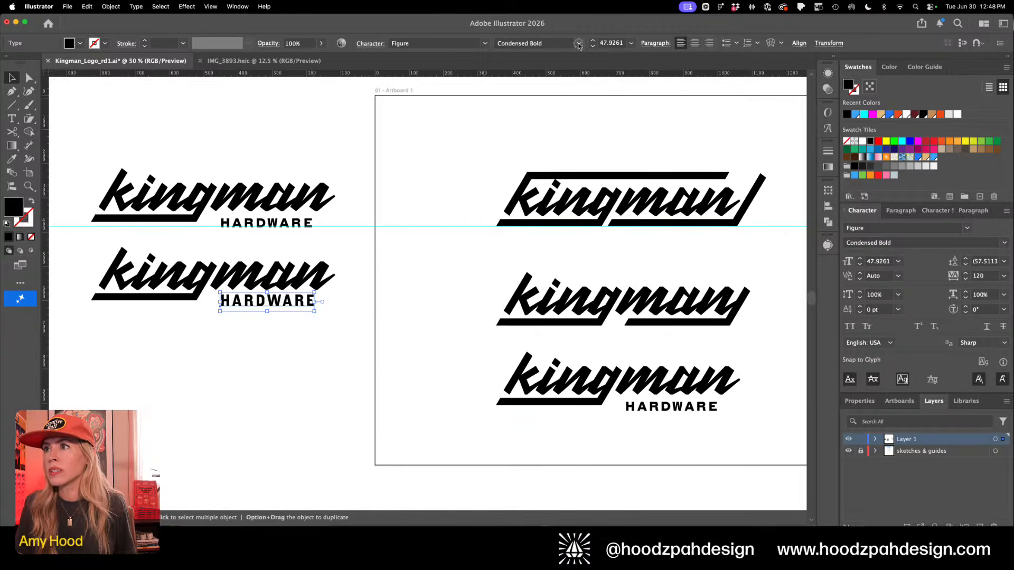
left_click(579, 45)
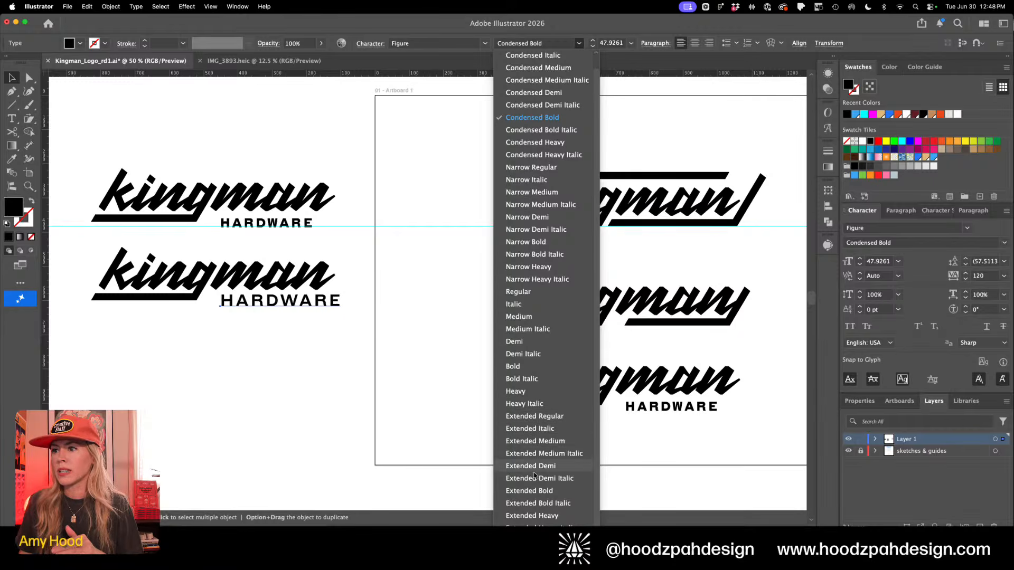
left_click(536, 516)
left_click(293, 366)
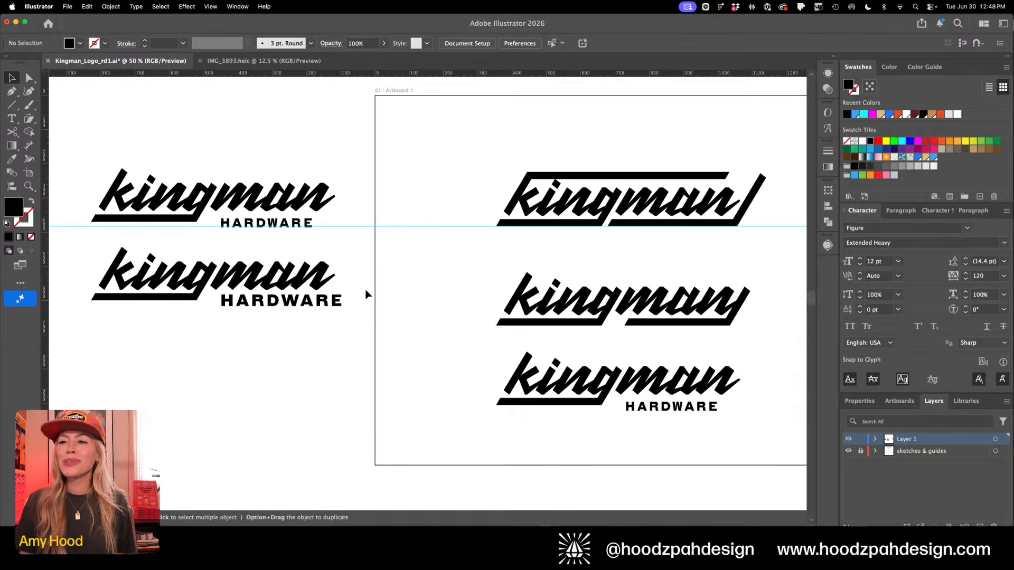
Scale the Figure "HARDWARE" text down to about 39 pt and nudge it slightly left beneath "man"
left_click(341, 304)
left_click_drag(343, 305, 321, 304)
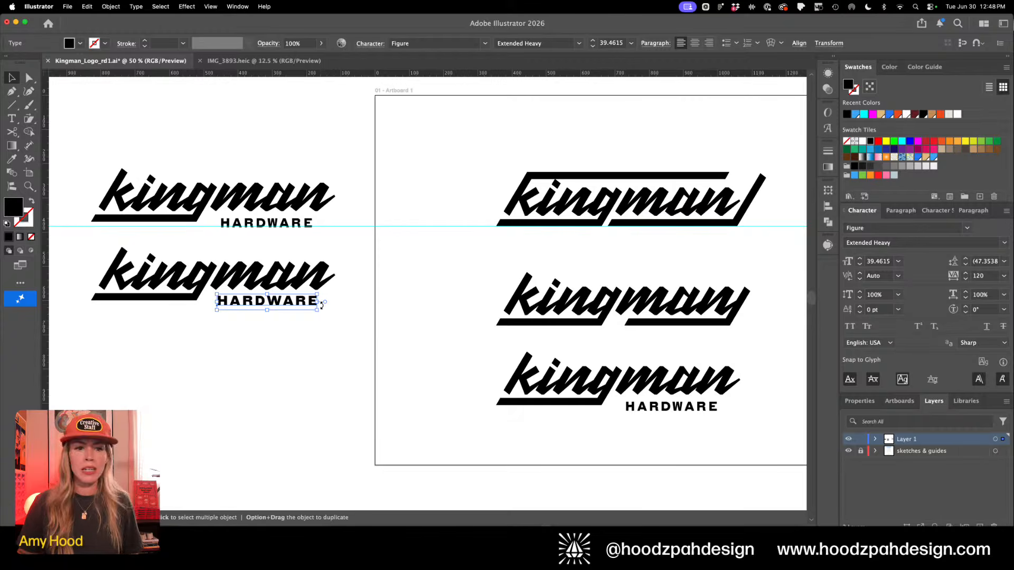
left_click(359, 344)
key("super+minus")
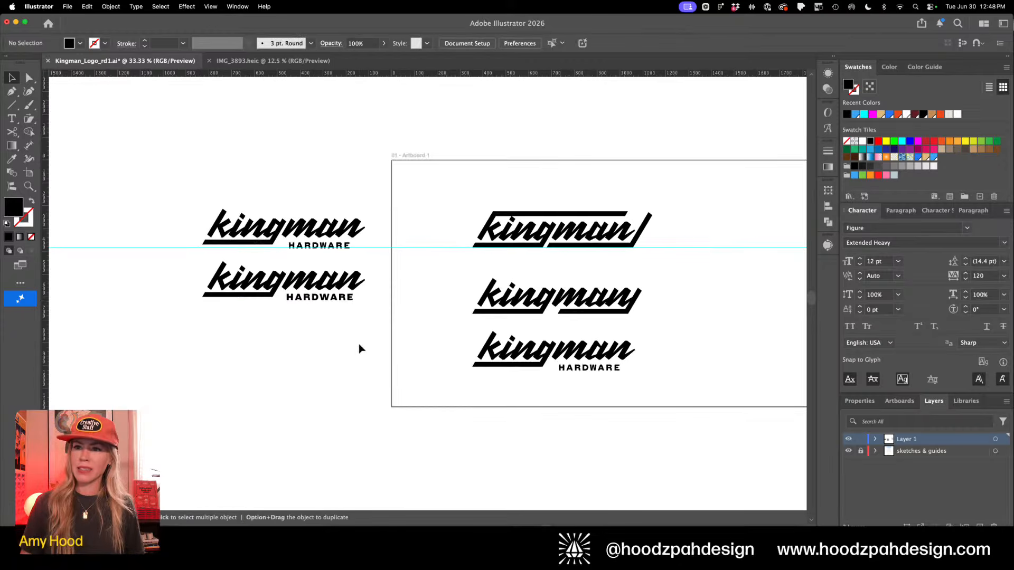
key("super+equal")
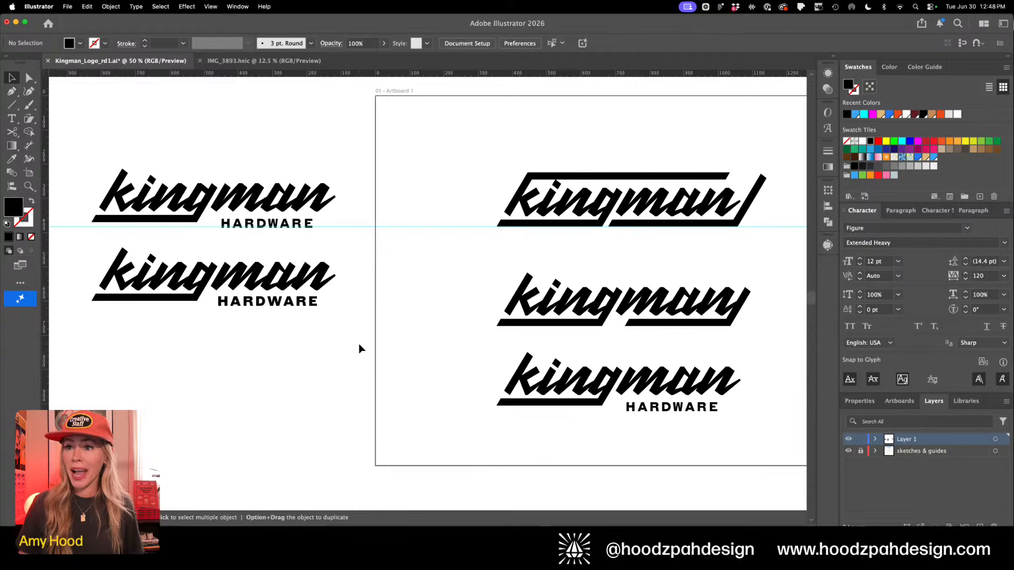
left_click(296, 303)
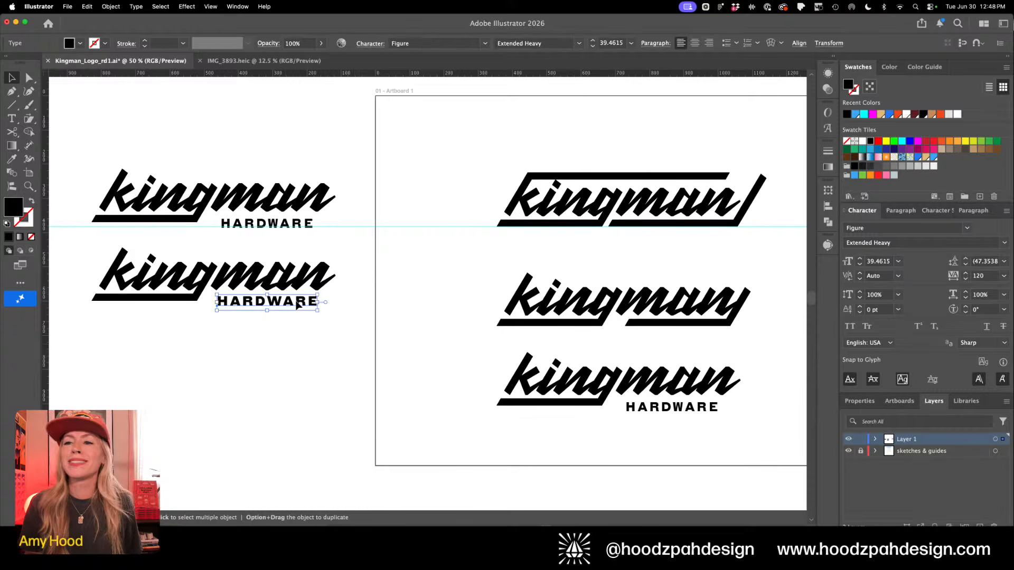
left_click(294, 335)
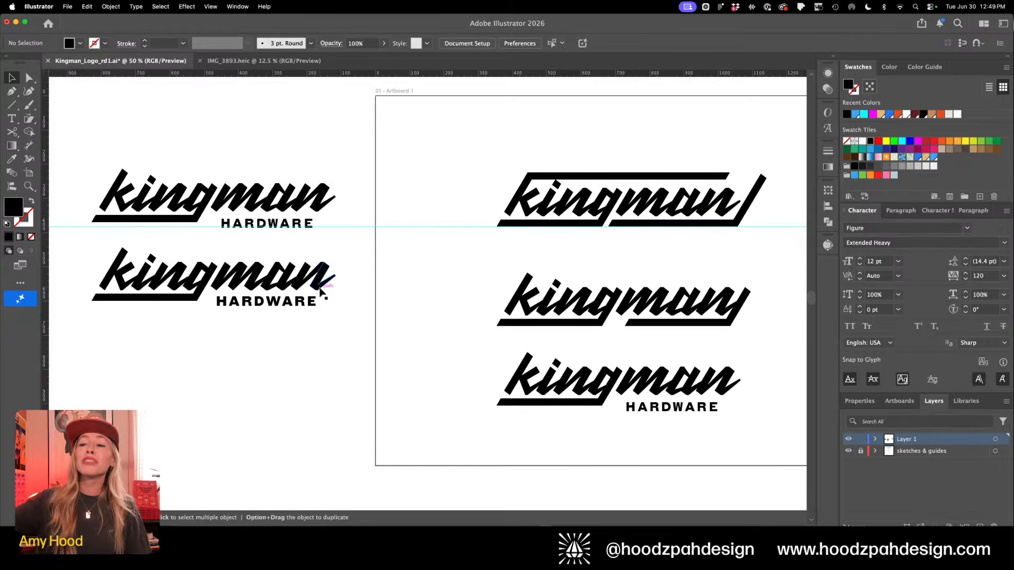
Duplicate the Figure lockup, wordmark and "HARDWARE" text together, straight down as a third lockup outside the artboard
left_click_drag(341, 338, 106, 252)
left_click(236, 356)
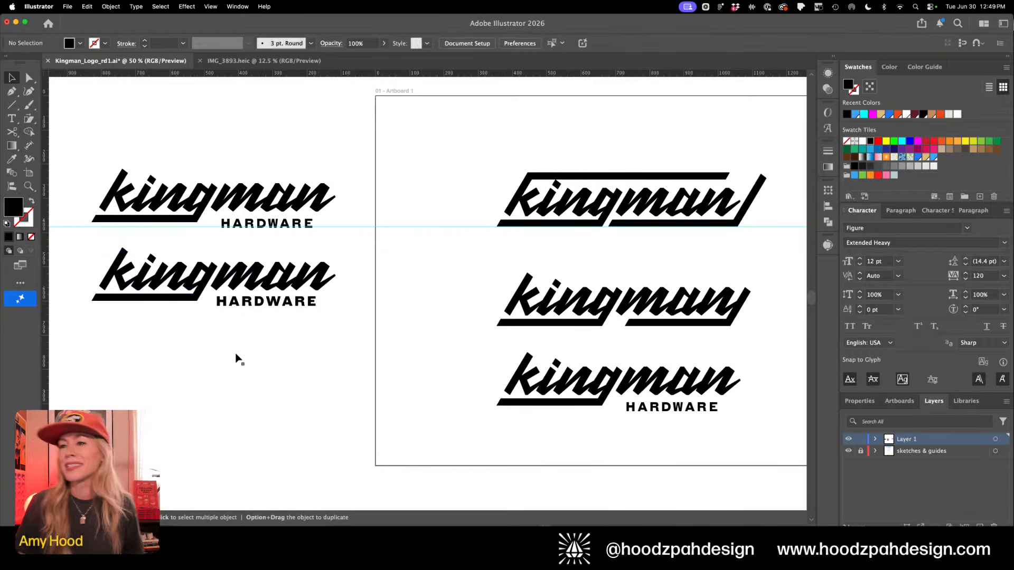
key("super+equal")
left_click_drag(236, 356, 373, 401)
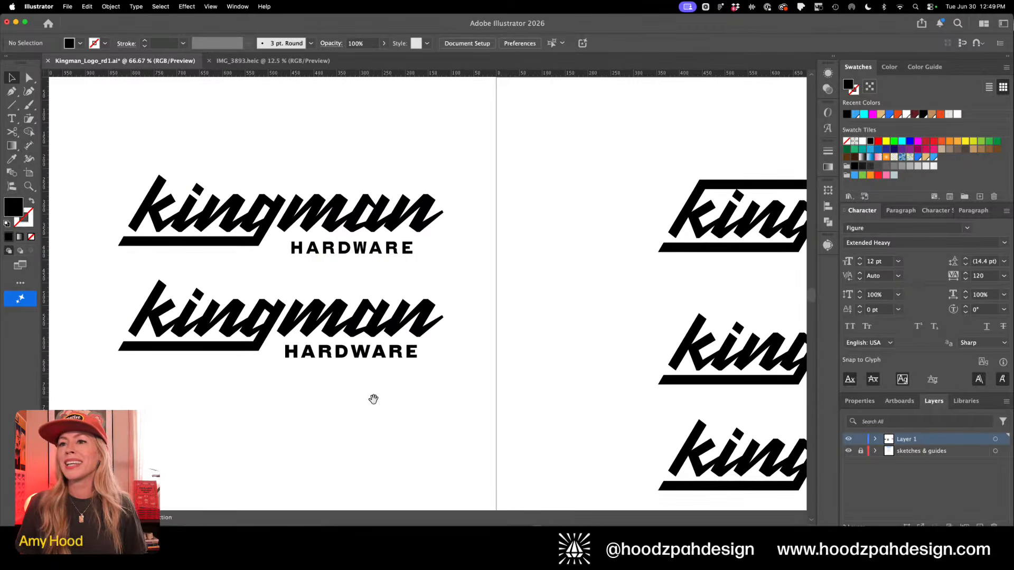
left_click_drag(99, 289, 374, 321)
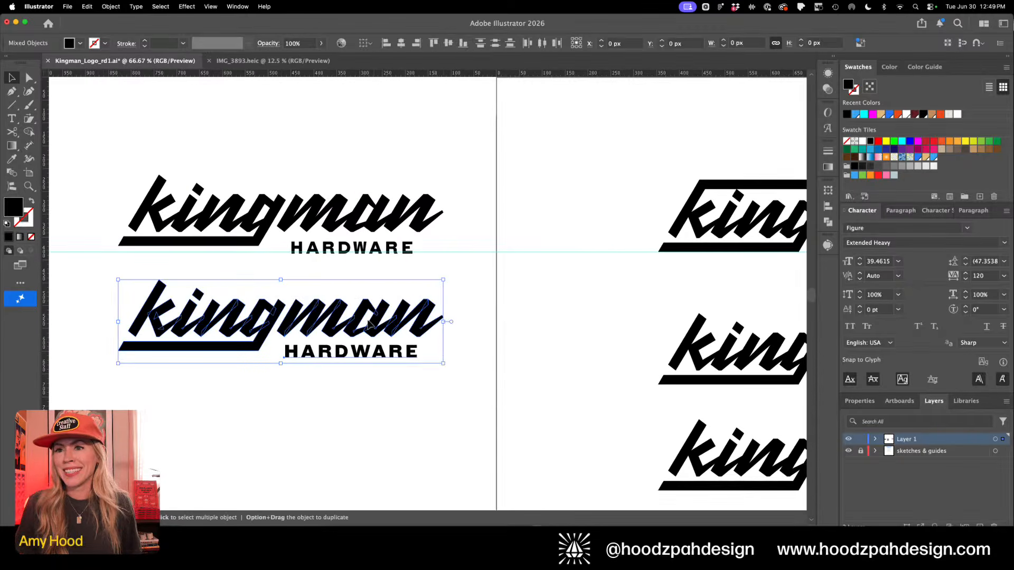
key("super+minus")
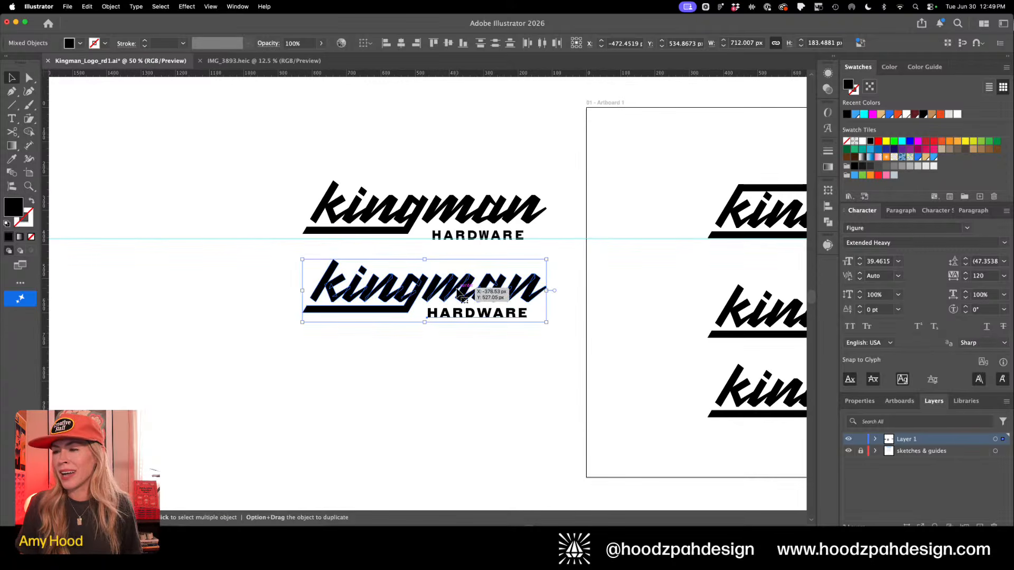
left_click_drag(458, 291, 458, 385)
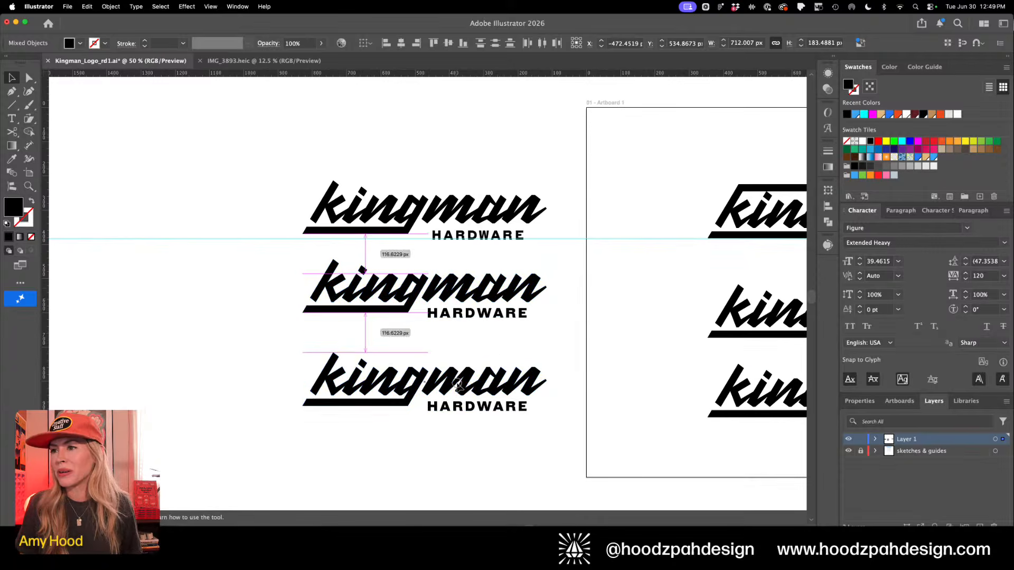
left_click(522, 460)
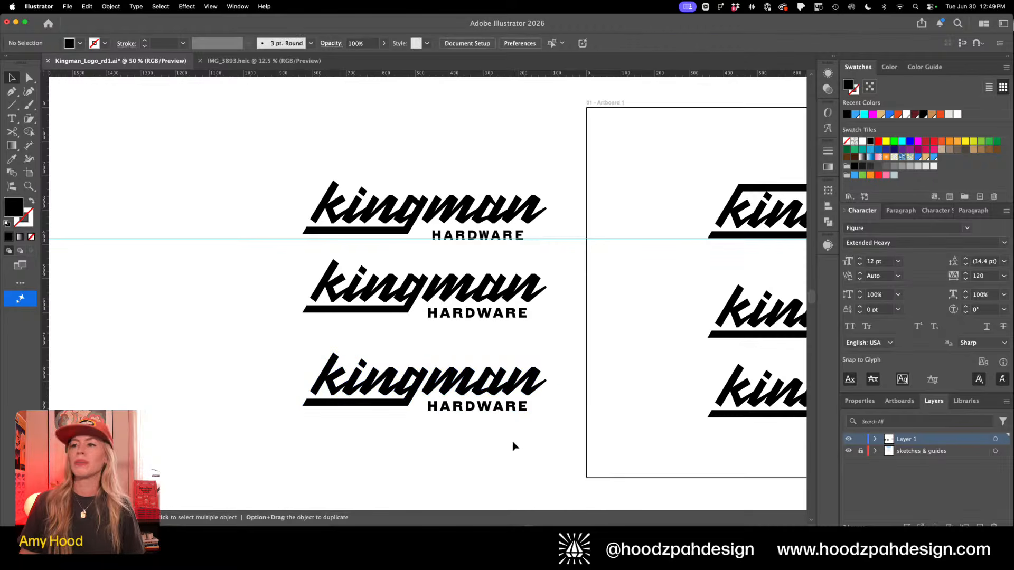
Set the "HARDWARE" text of the new bottom lockup in Termina Heavy
left_click(513, 406)
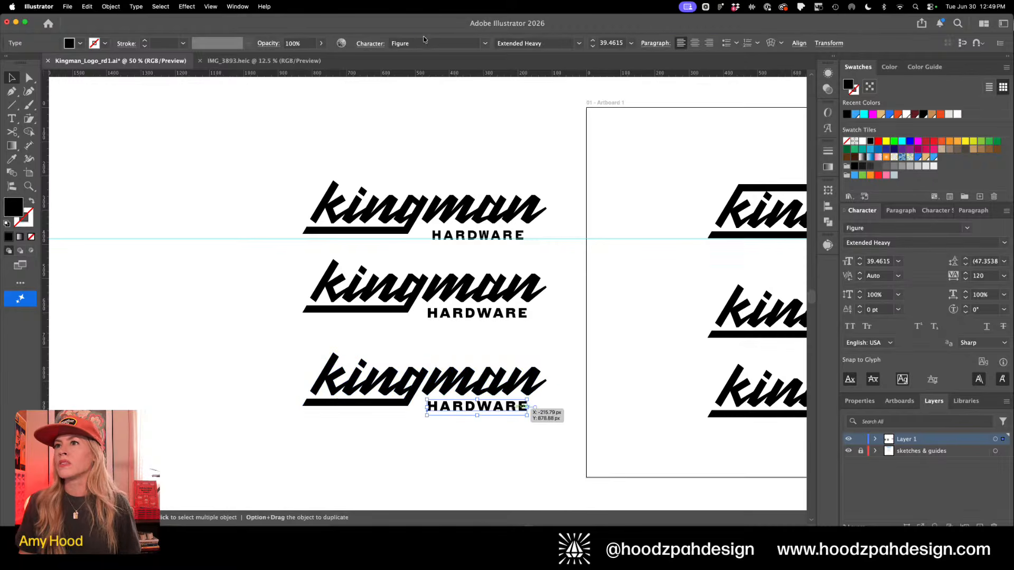
left_click(421, 43)
type("termina")
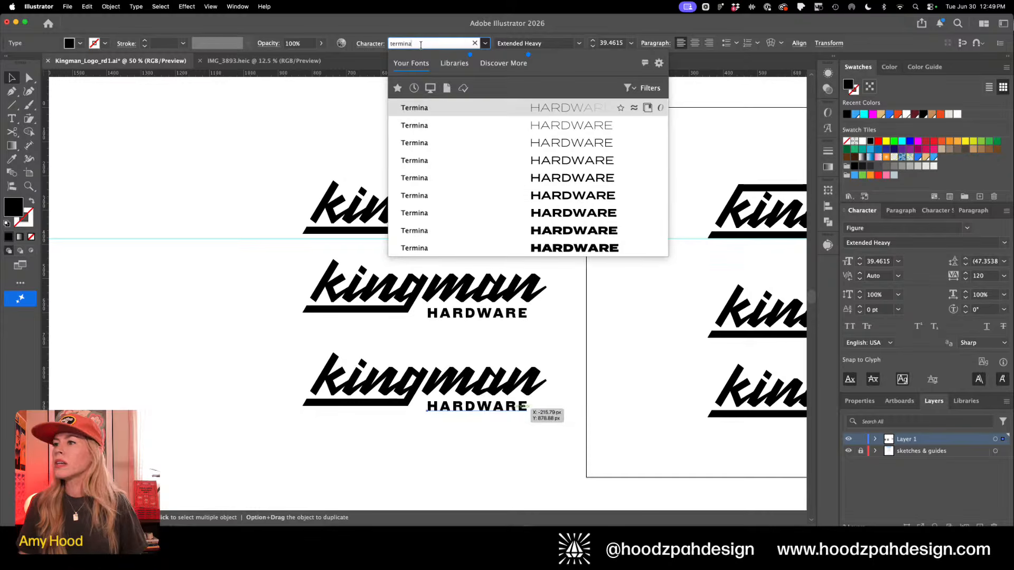
left_click(409, 231)
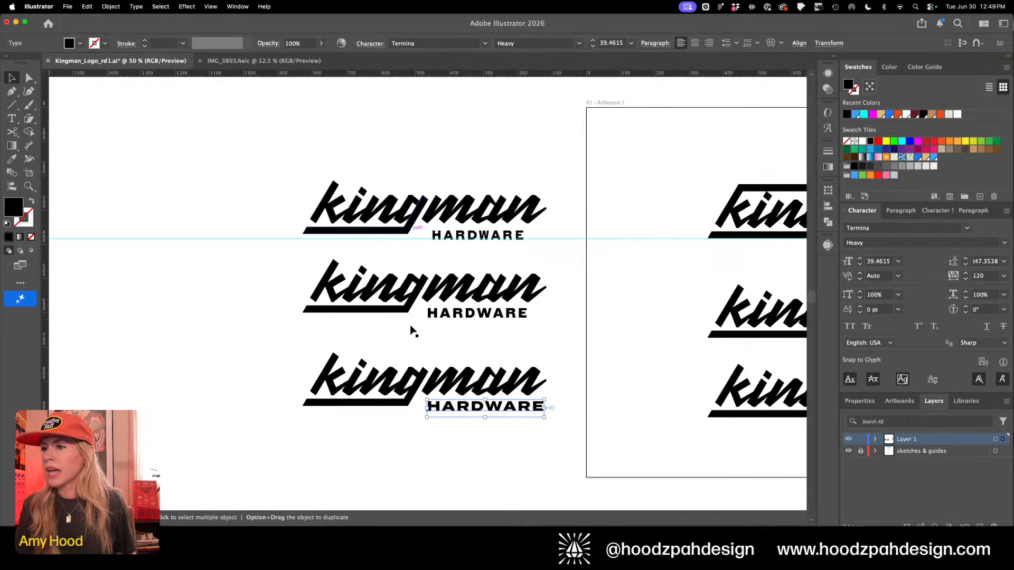
Shift the Termina "HARDWARE" text slightly left and reduce its size to 37 pt
left_click(511, 415)
left_click_drag(509, 410, 504, 409)
left_click(859, 264)
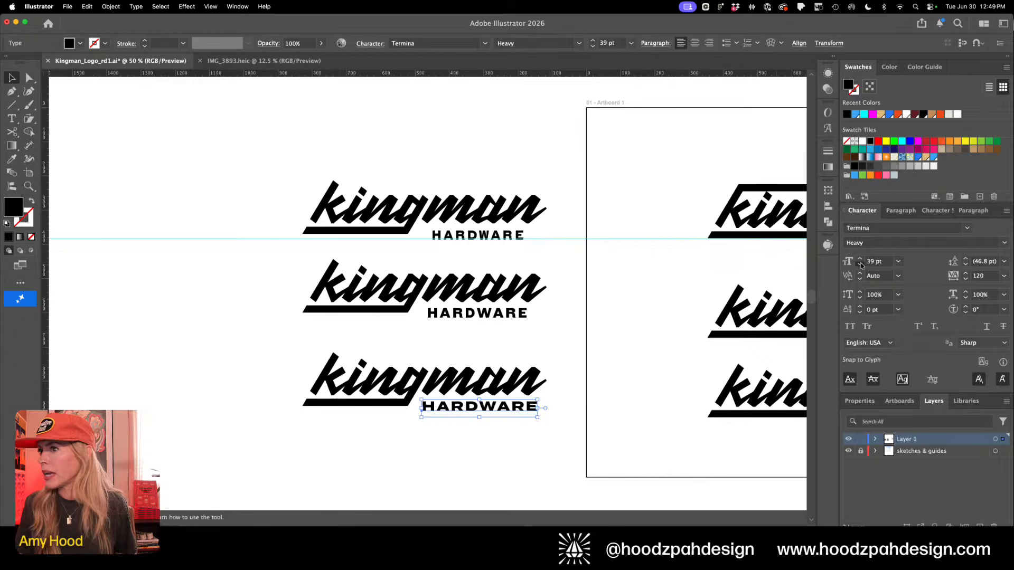
left_click(859, 264)
left_click(860, 264)
left_click(491, 463)
Compare the three "HARDWARE" lockups outside the artboard with the wordmark variations on Artboard 1, at small and large sizes
key("super+minus")
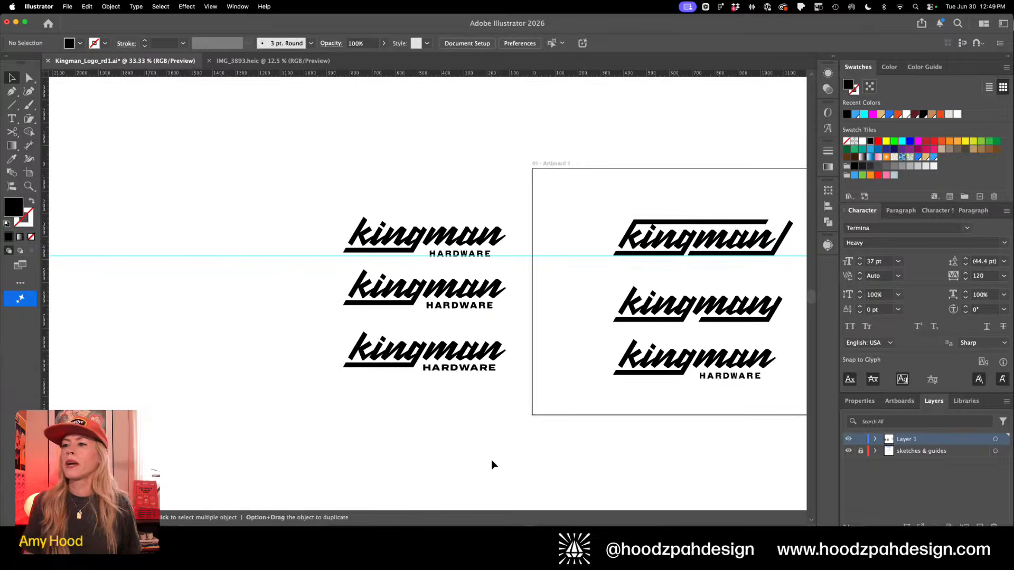
key("super+minus")
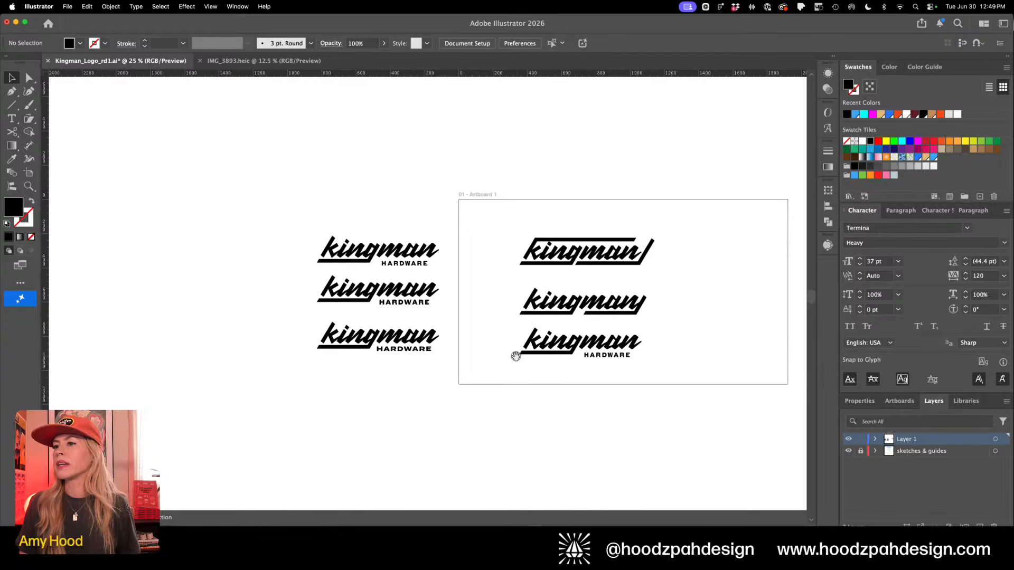
left_click_drag(518, 356, 463, 372)
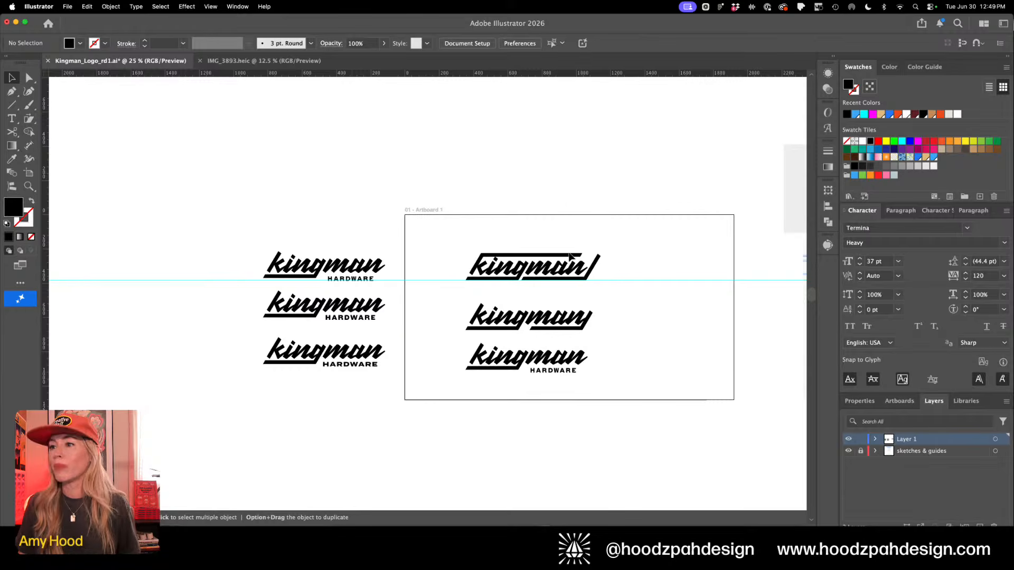
key("z")
left_click_drag(569, 255, 639, 294)
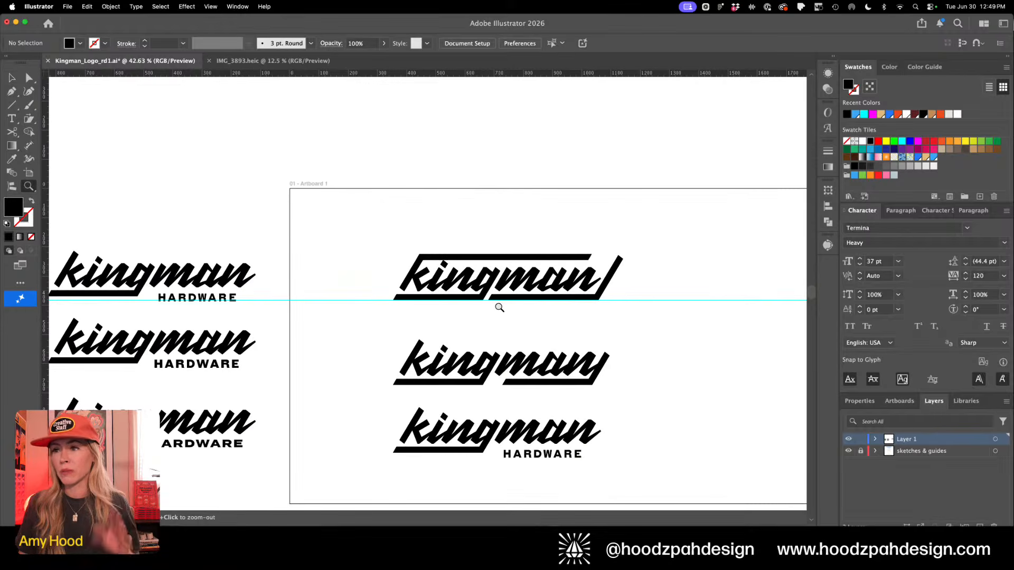
left_click_drag(237, 298, 394, 314)
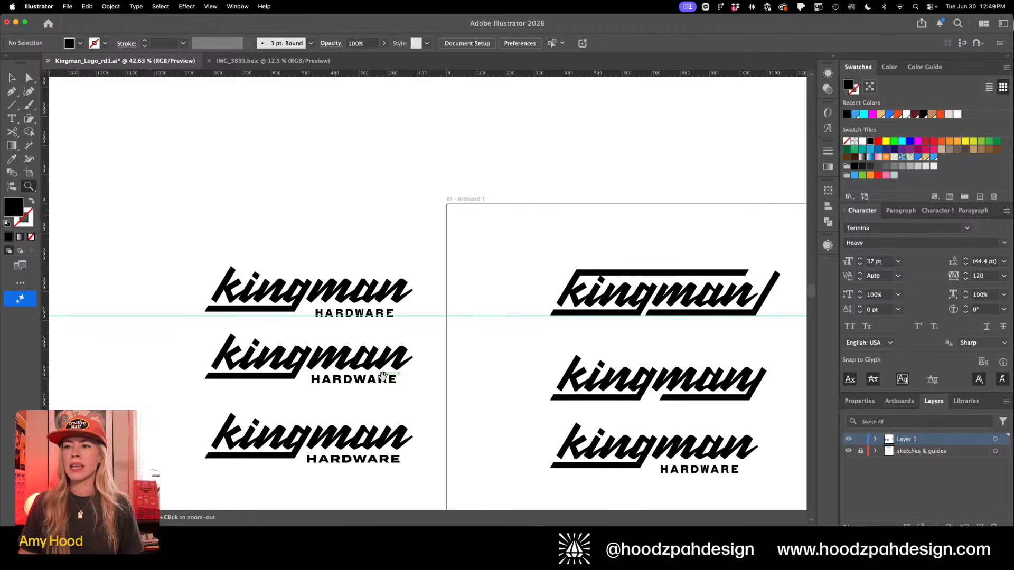
left_click_drag(264, 342, 322, 376)
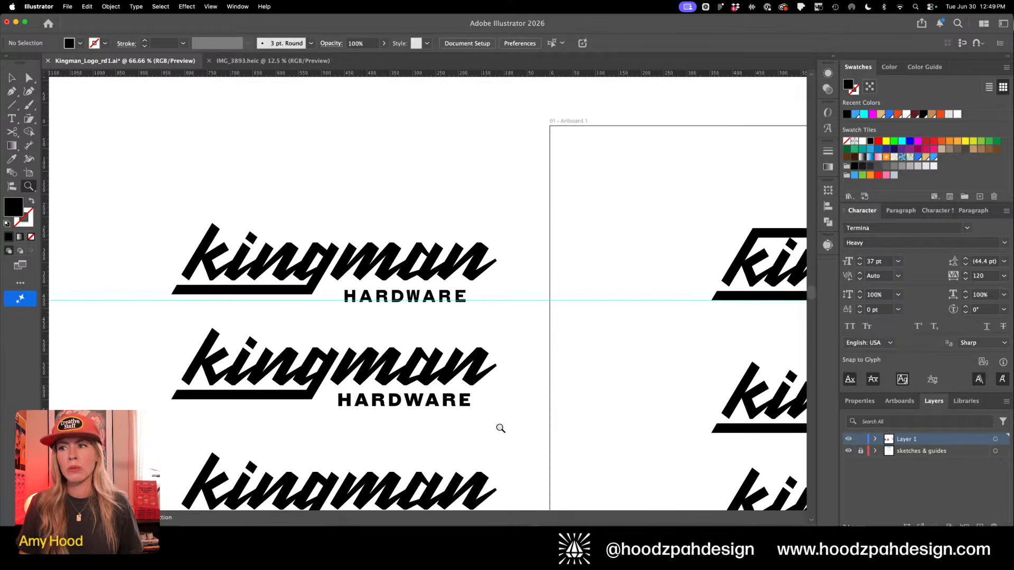
Examine the pencil "kingman" sketches beside the artboard, from the slanted scripts down to the underlined script and the boxed upright version
left_click_drag(500, 428, 260, 318)
left_click_drag(638, 388, 350, 359)
left_click_drag(615, 370, 349, 358)
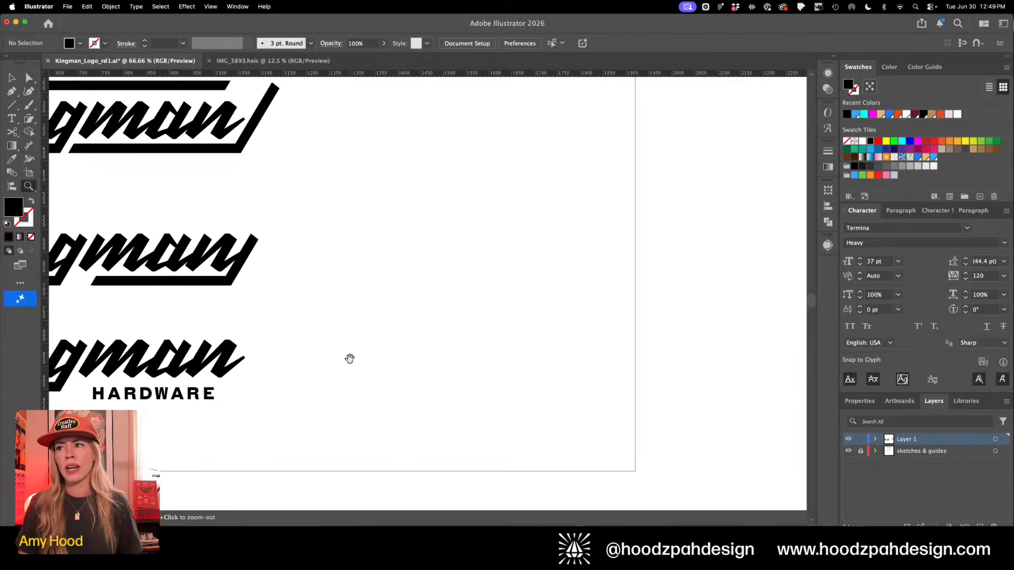
key("super+minus")
key("super+minus")
left_click_drag(609, 288, 358, 309)
key("super+plus")
scroll(499, 314, "up", 5)
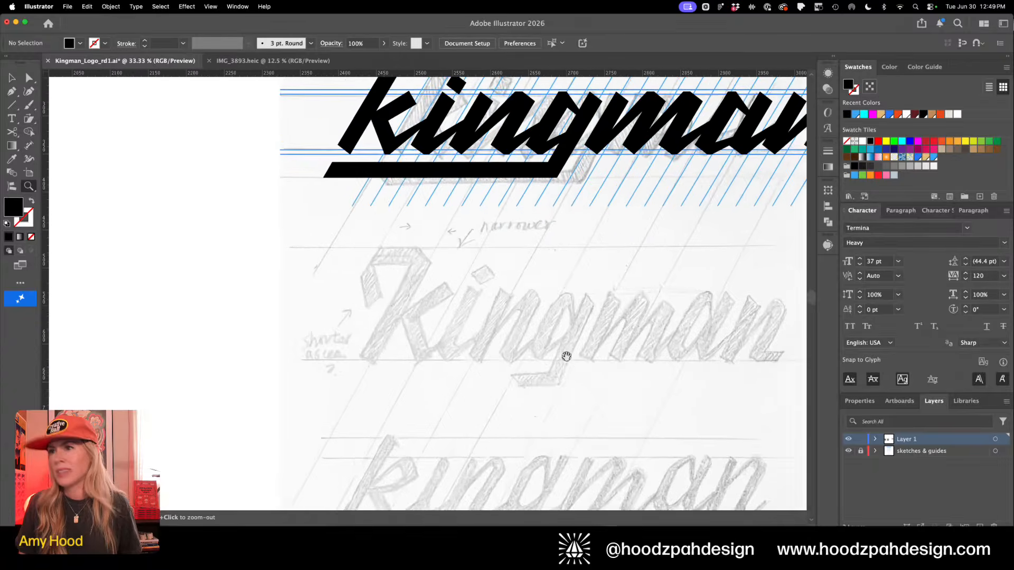
scroll(611, 333, "down", 2)
scroll(611, 333, "right", 3)
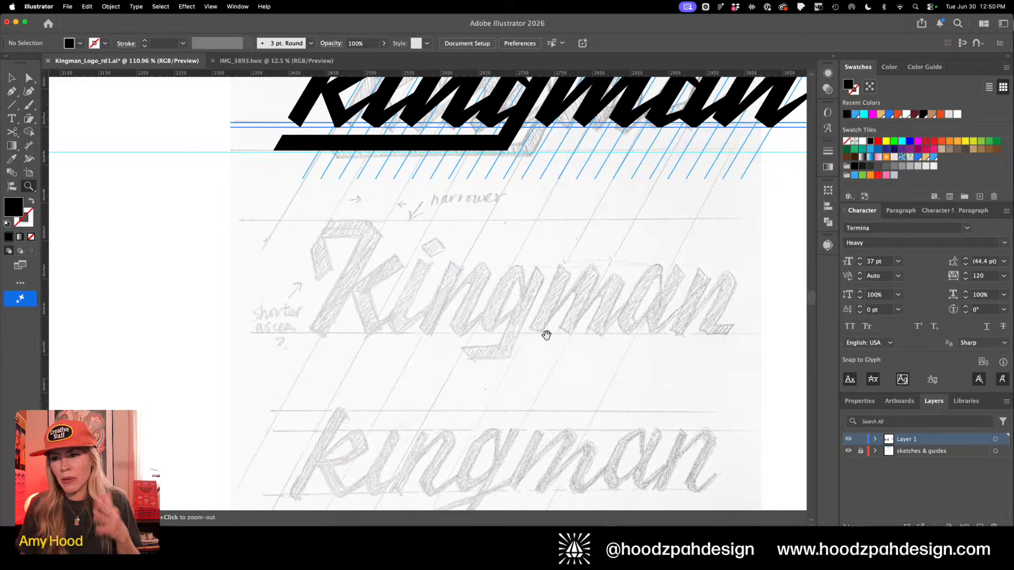
scroll(544, 366, "down", 5)
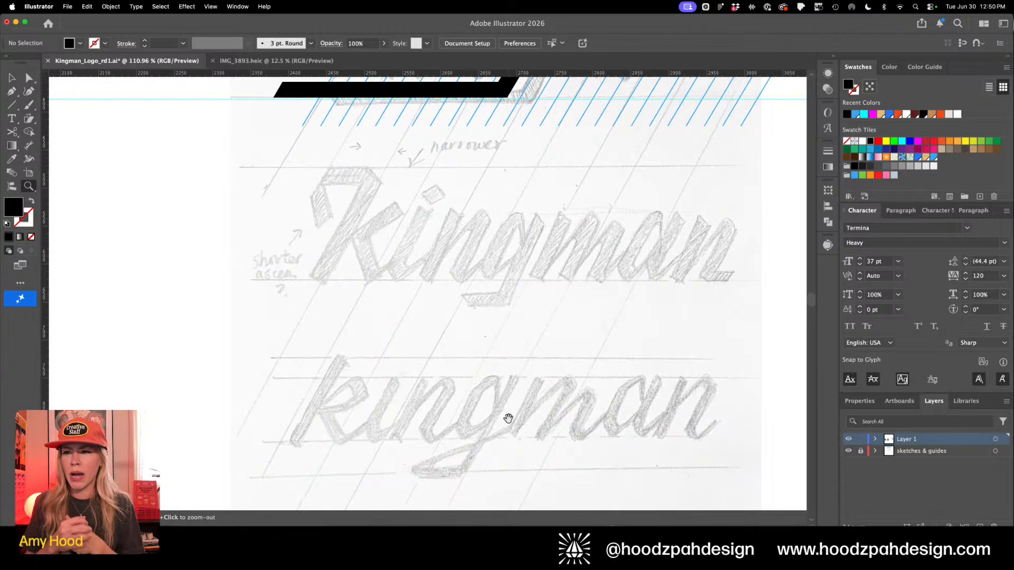
left_click(508, 418, "alt")
left_click(507, 416, "alt")
left_click_drag(507, 416, 447, 176)
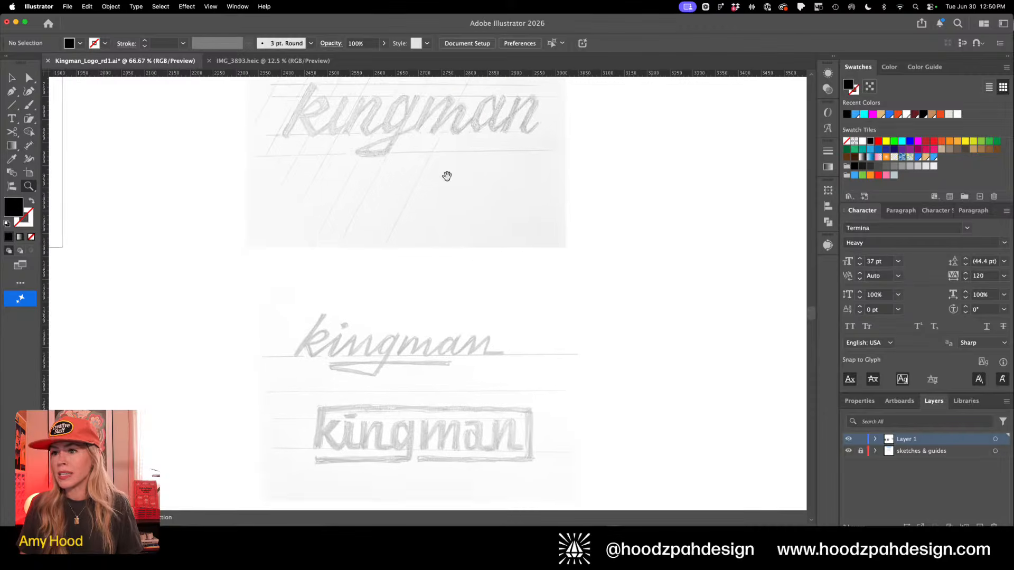
scroll(459, 258, "down", 3)
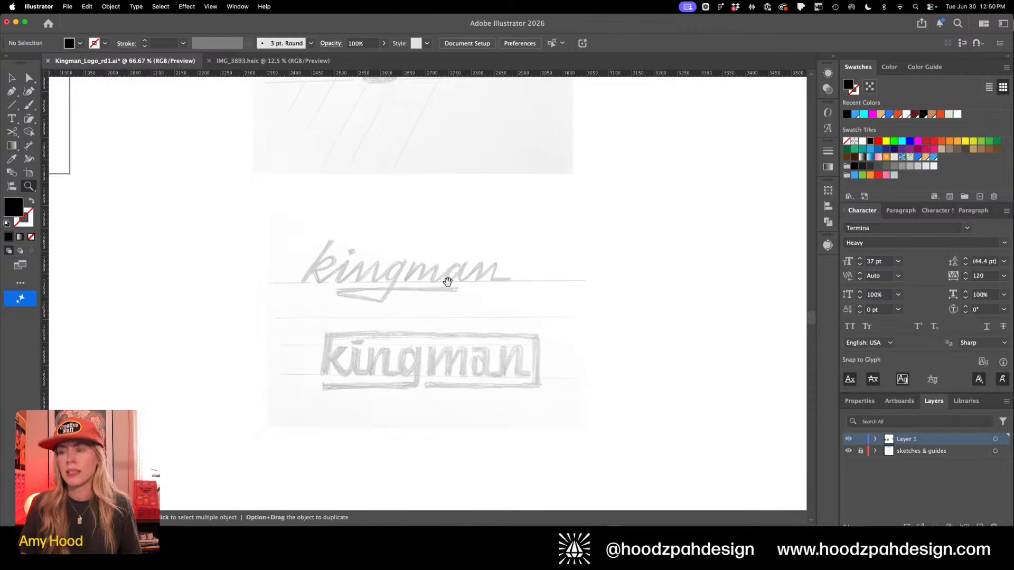
left_click(446, 280)
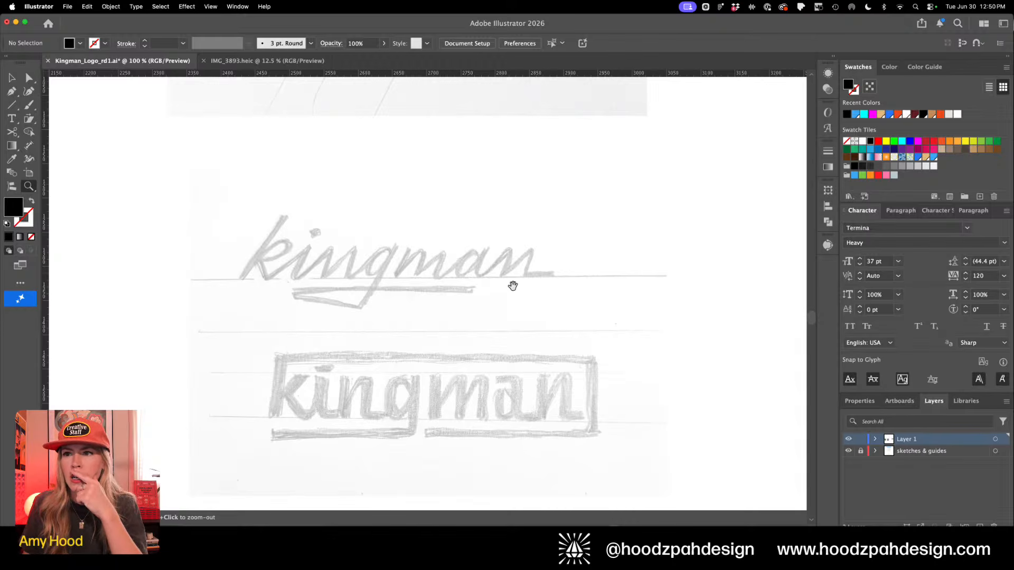
Draw a straight Pen tool line over the k's slanted stem in the underlined script sketch
key("p")
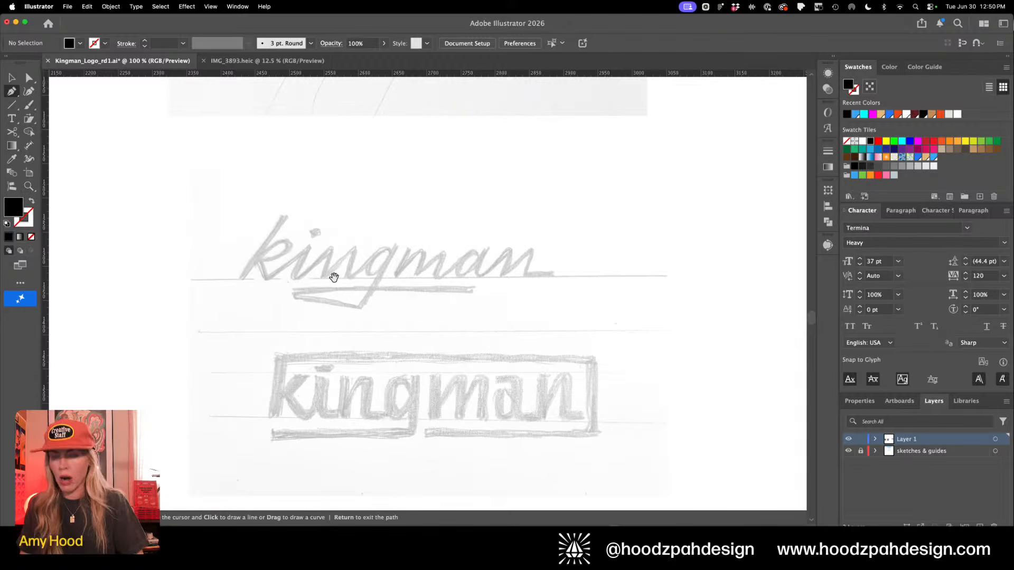
left_click(283, 217)
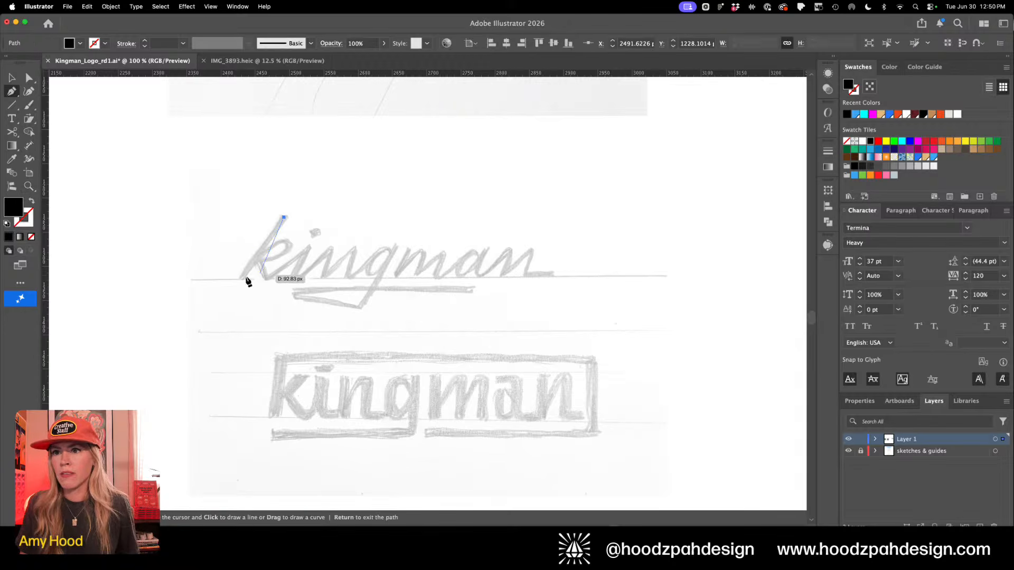
left_click(240, 280)
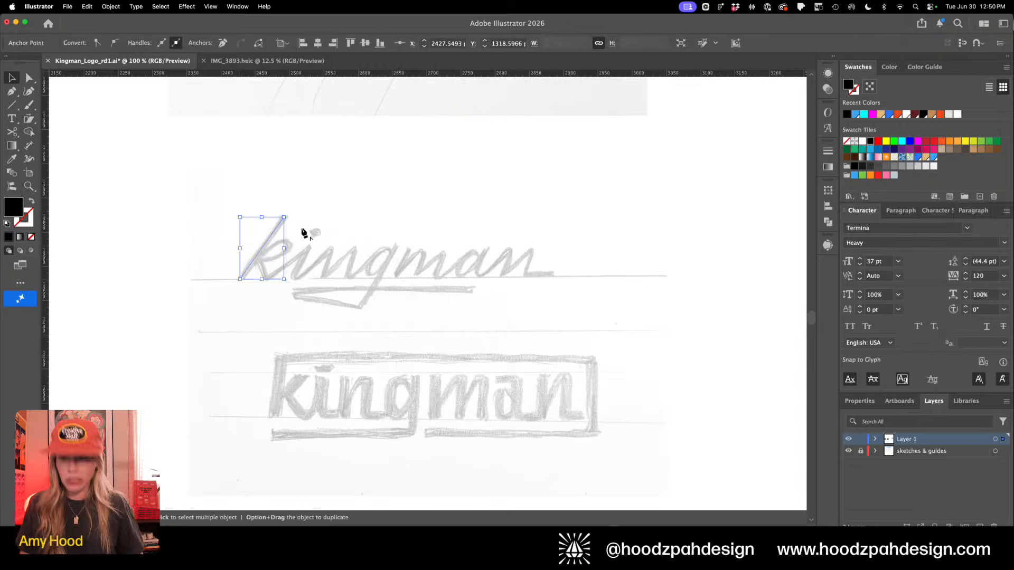
left_click(323, 219, "super")
left_click_drag(310, 196, 227, 242)
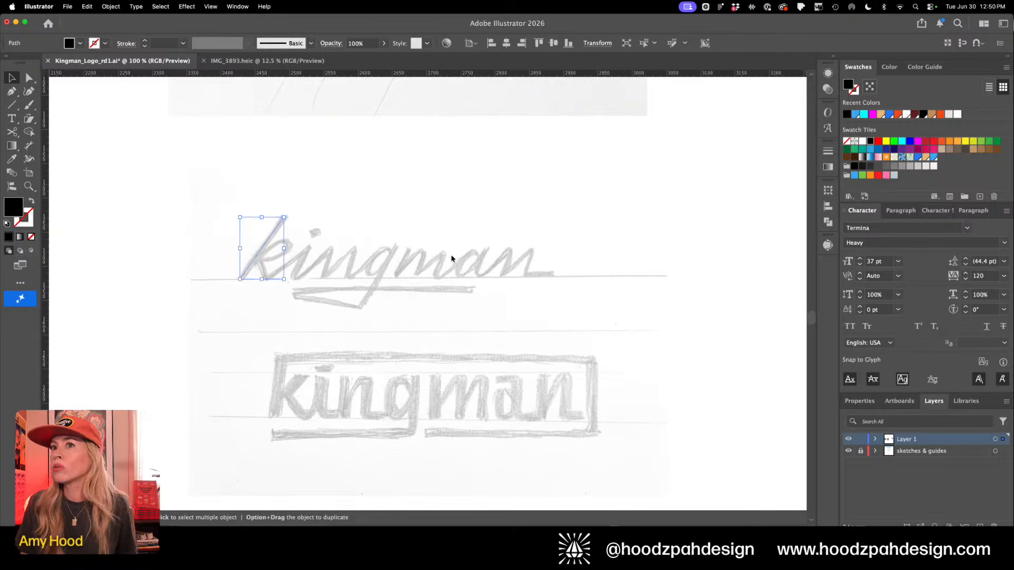
Examine the wordmark variations on the artboard alongside the underlined script sketch and its new stem line
key("super+minus")
key("super+minus")
key("super+minus")
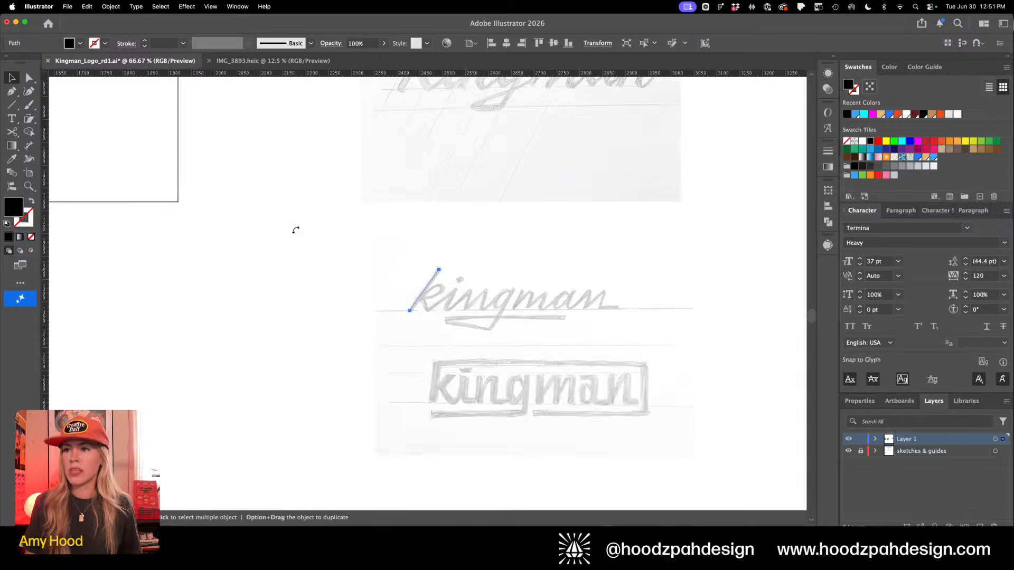
left_click_drag(351, 145, 414, 265)
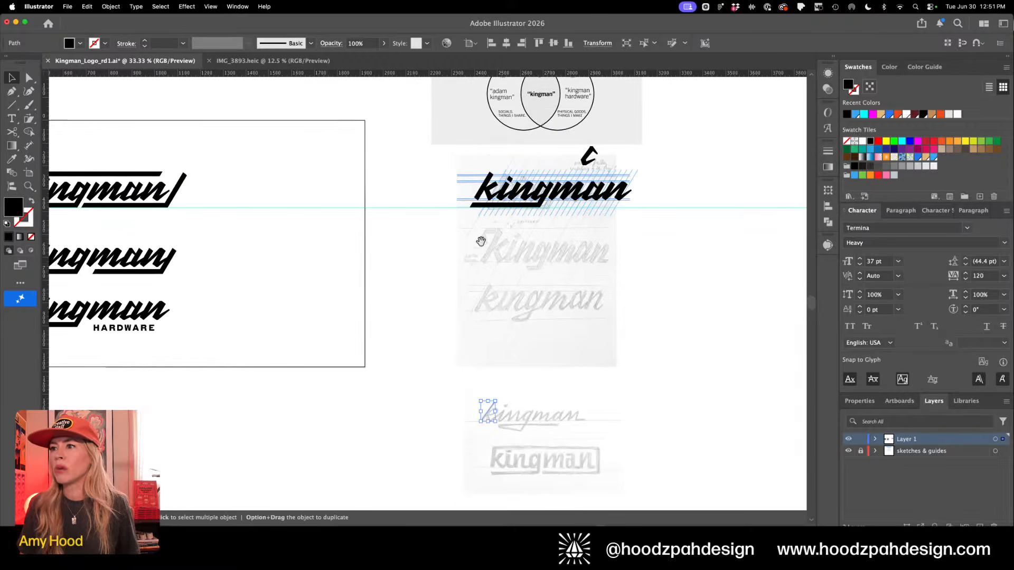
left_click_drag(330, 228, 397, 271)
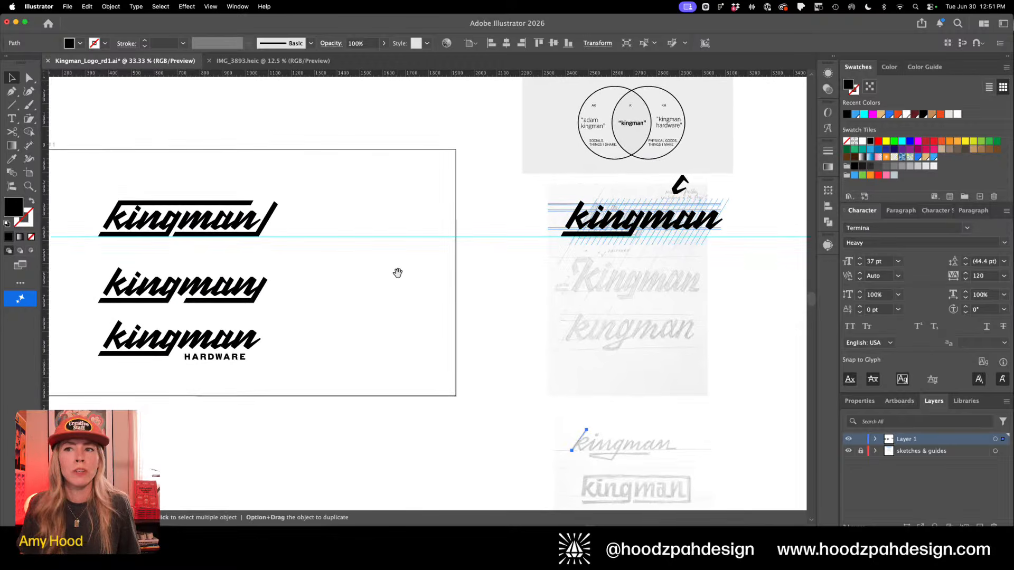
left_click_drag(401, 350, 317, 325)
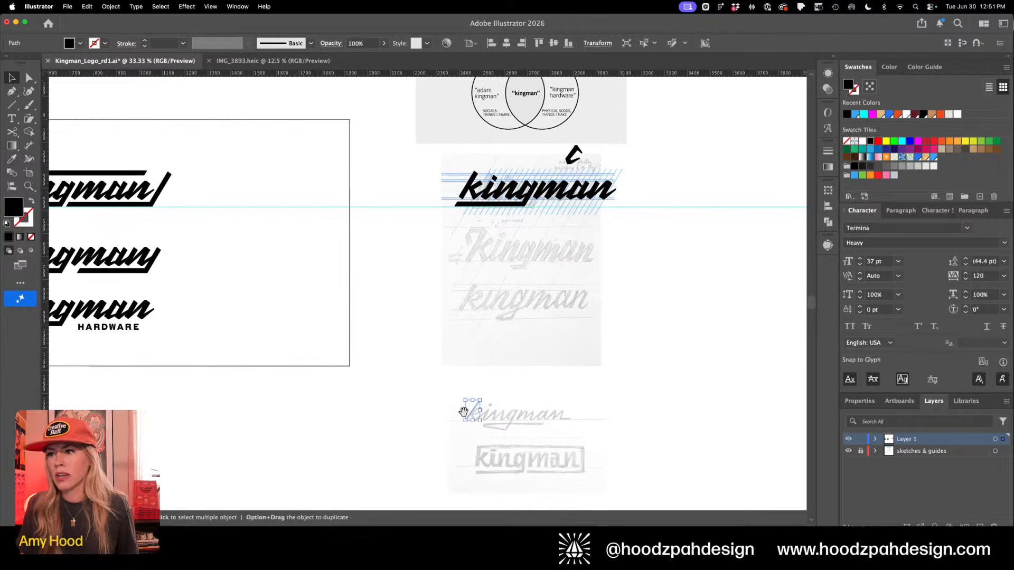
left_click_drag(463, 412, 620, 453)
left_click_drag(511, 420, 439, 357)
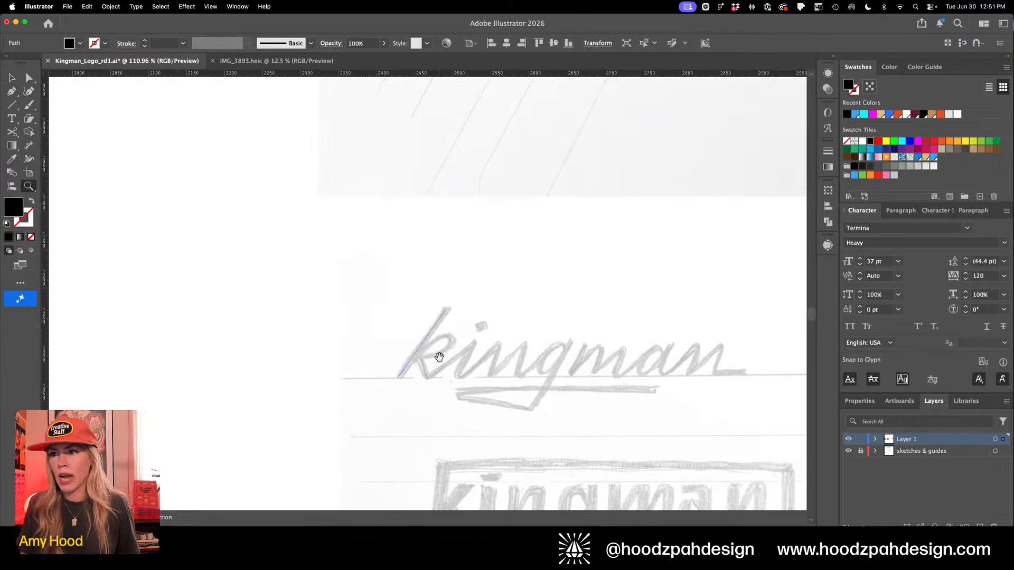
Swap the k stem's fill and stroke so it has a black outline, and set its stroke weight to 5 pt
key("super+equal")
key("super+equal")
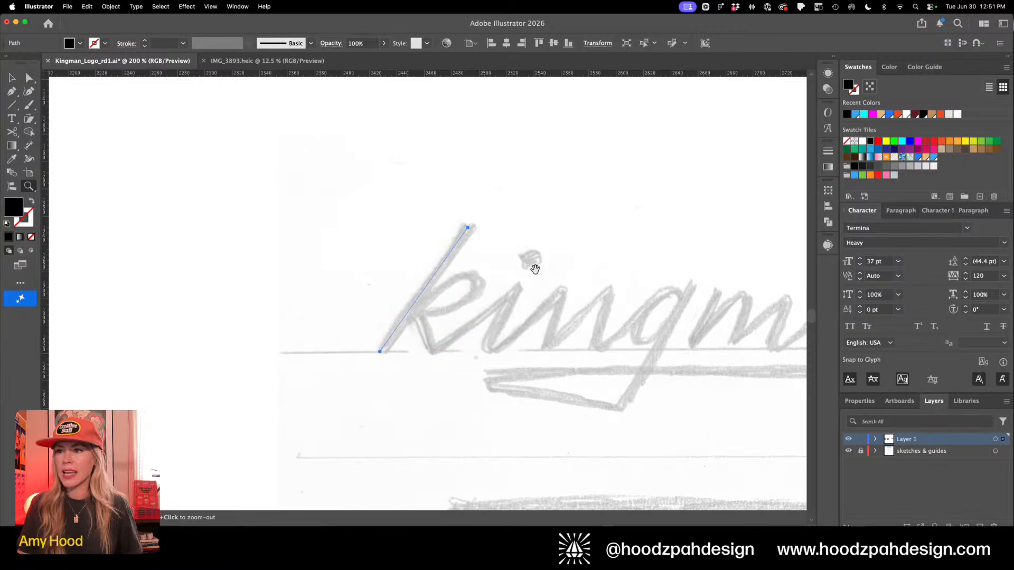
key("v")
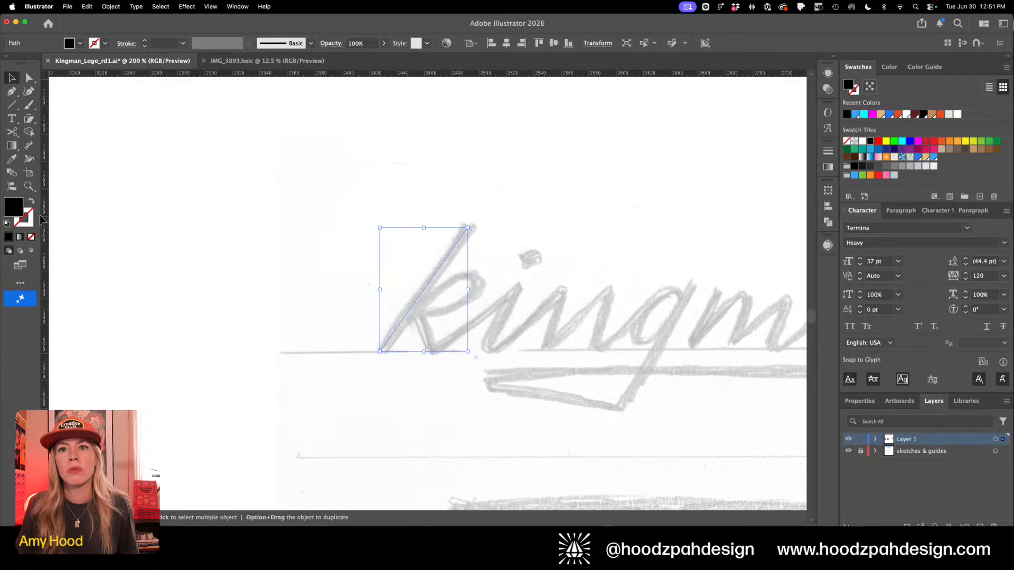
left_click(30, 201)
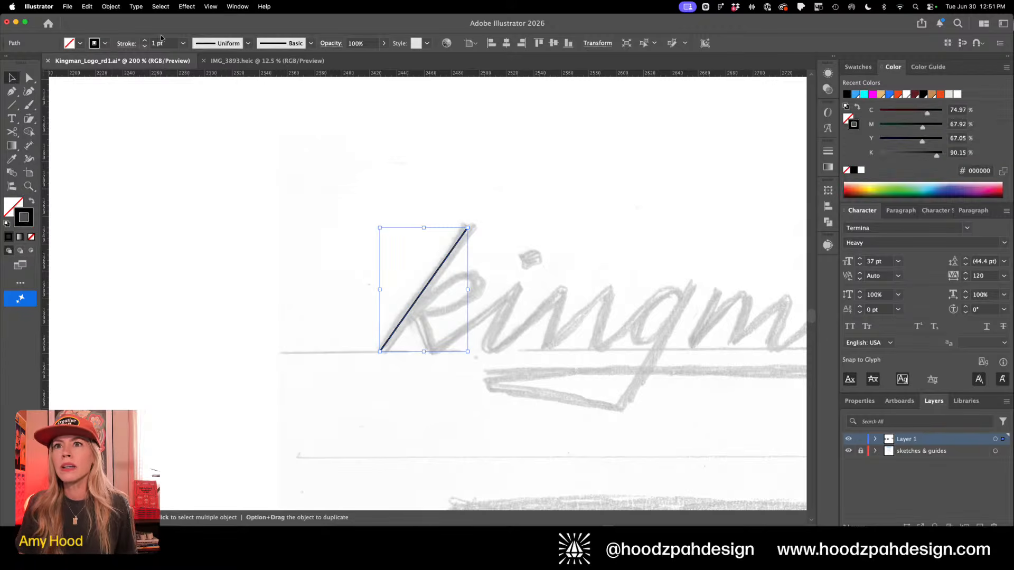
left_click(145, 42)
left_click(145, 42)
left_click(144, 42)
left_click(145, 42)
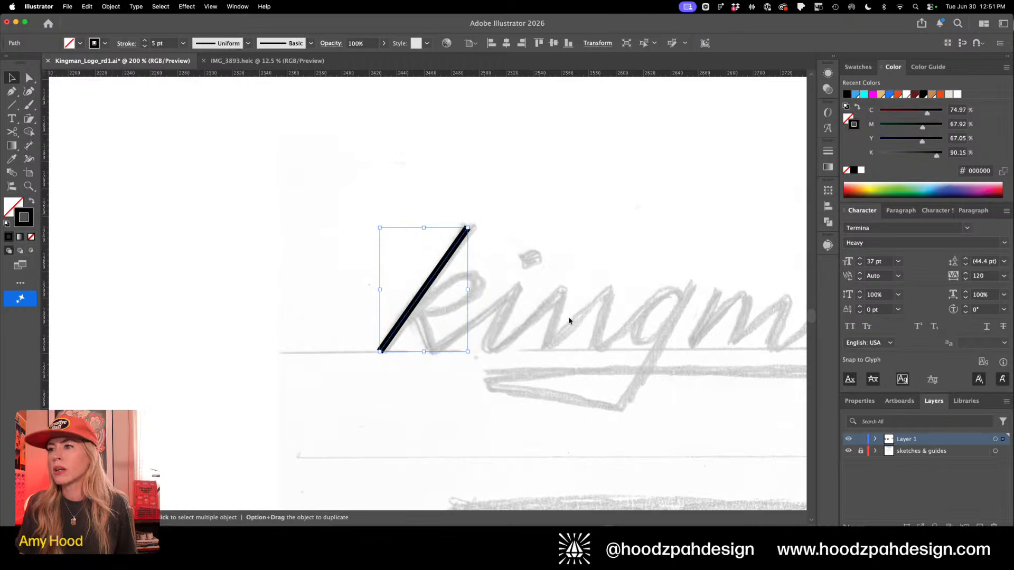
left_click(572, 323)
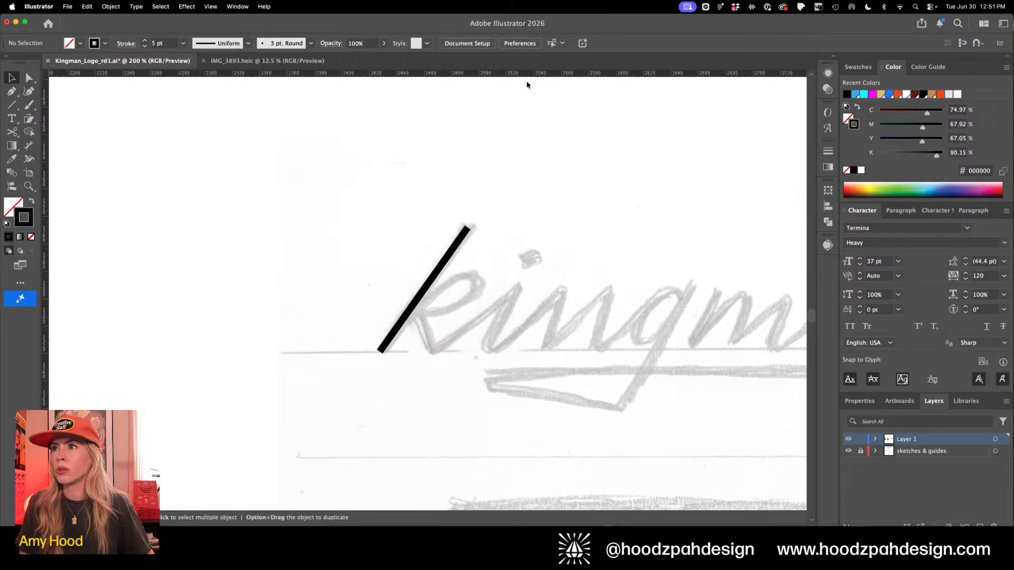
Place a horizontal guide along the baseline of the underlined script sketch
left_click_drag(528, 76, 494, 356)
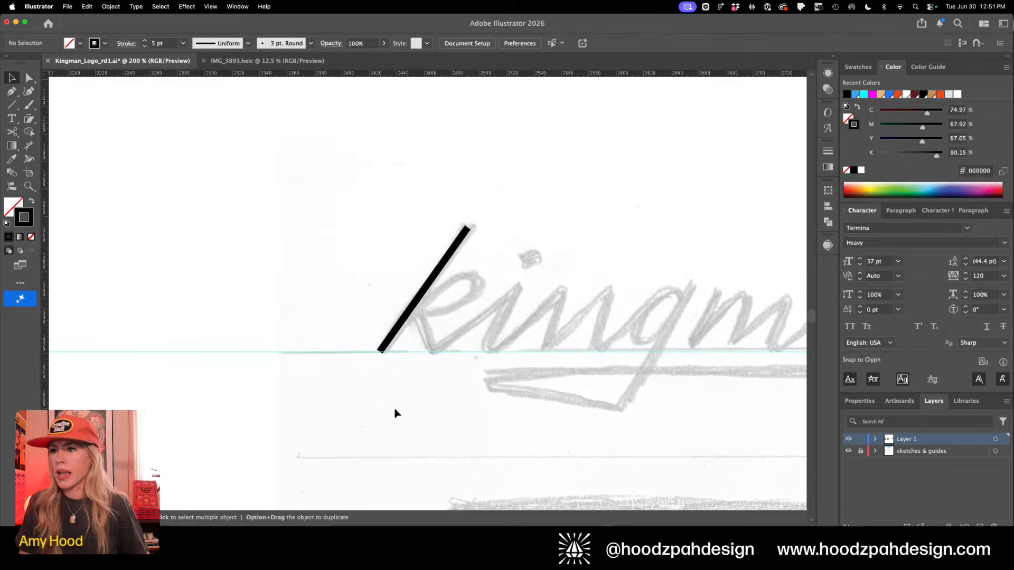
left_click_drag(580, 313, 538, 326)
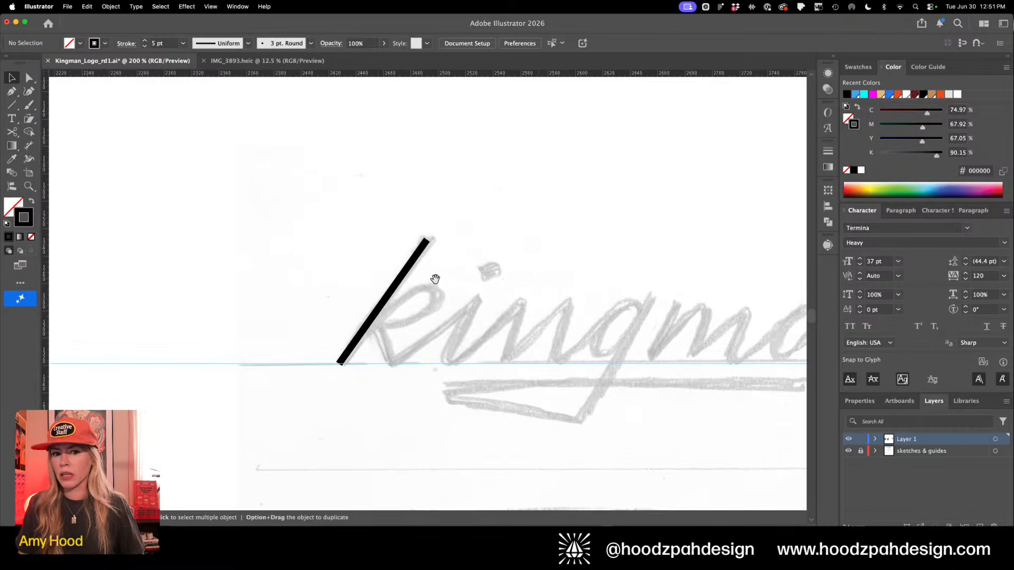
key("super+minus")
key("super+minus")
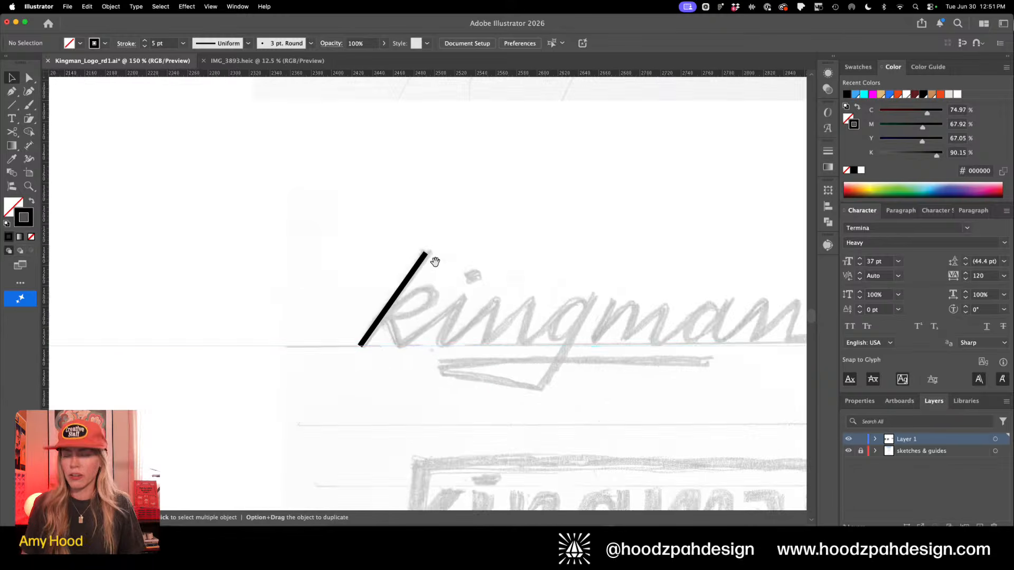
scroll(527, 296, "down", 3)
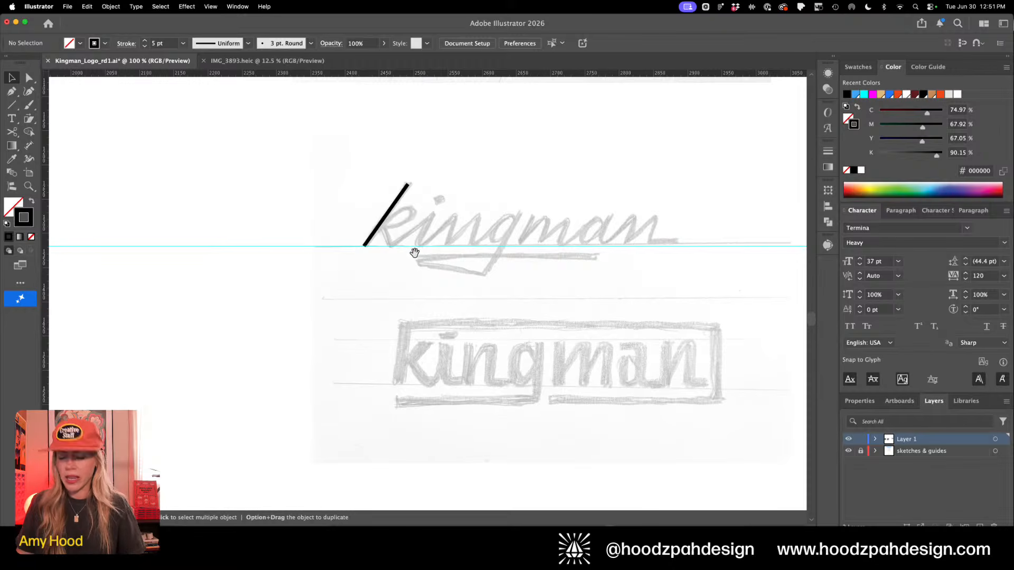
Trace the k's looped bowl and its diagonal leg down to the baseline with the Pen tool
key("p")
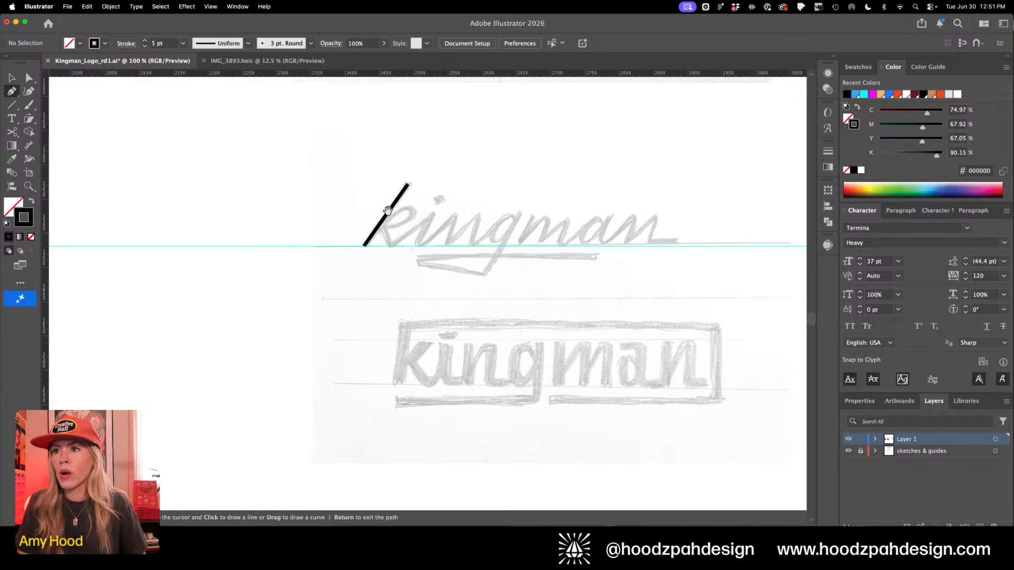
key("super+space")
left_click_drag(392, 216, 487, 304)
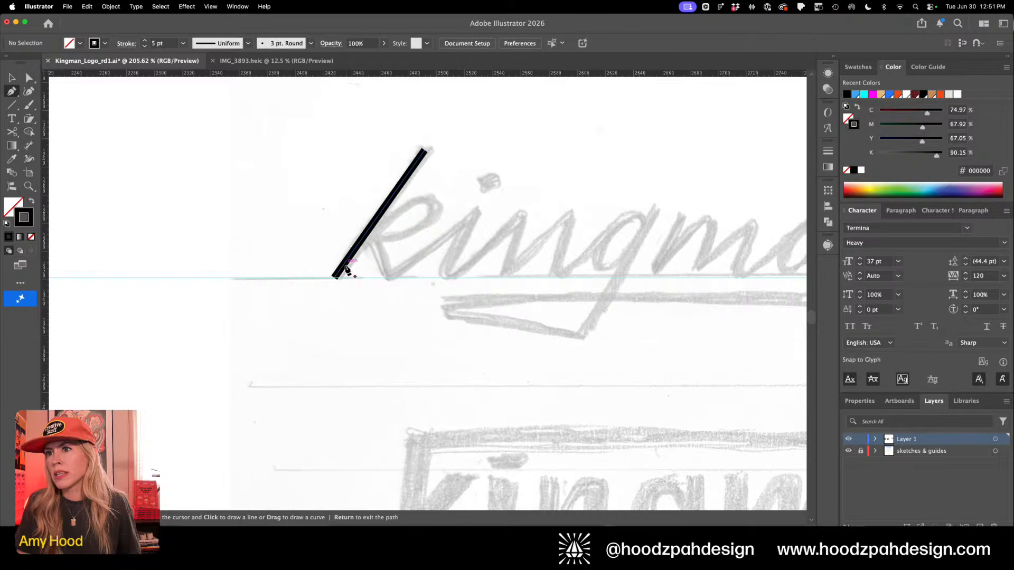
left_click_drag(341, 269, 399, 244)
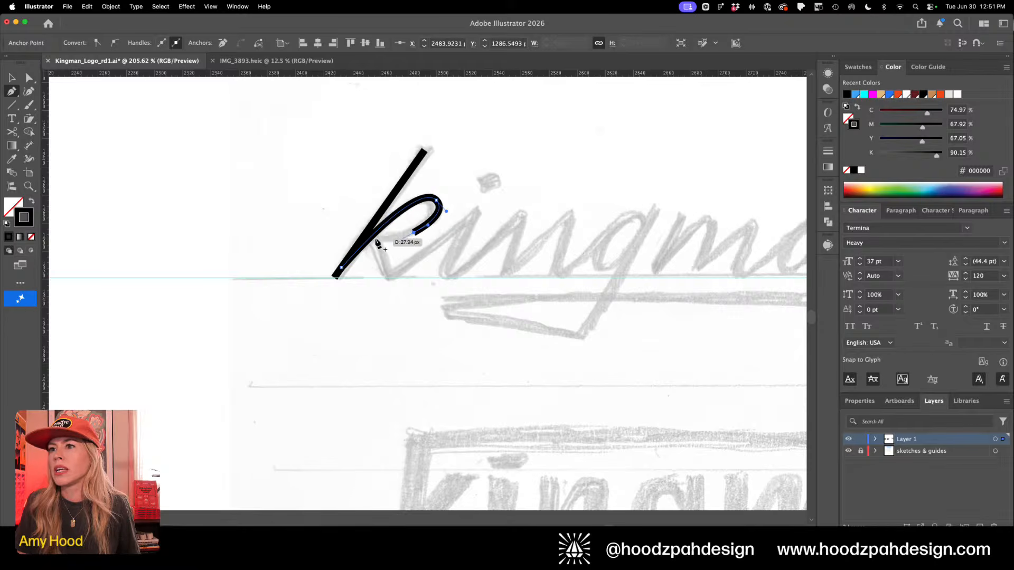
left_click(376, 239)
left_click(390, 278)
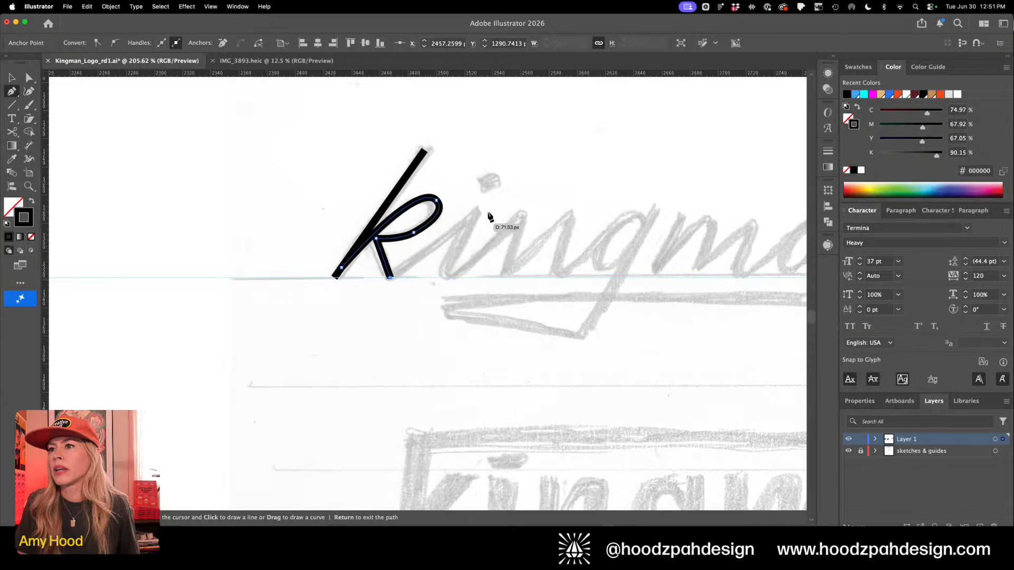
Continue the path from the k's leg through the i's upstroke and rounded base into the first stem of the n
left_click(480, 211)
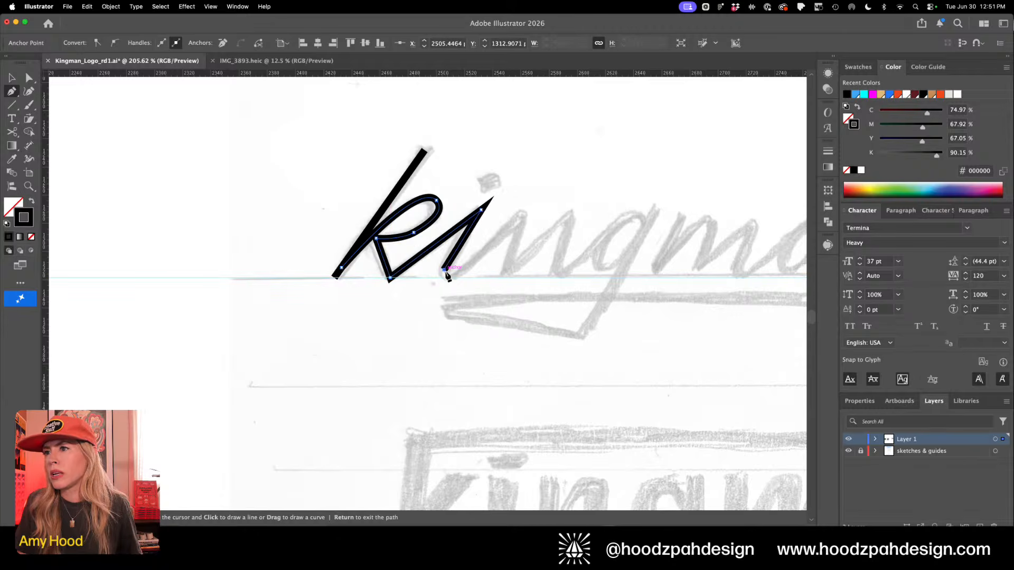
key("Return")
left_click(445, 273)
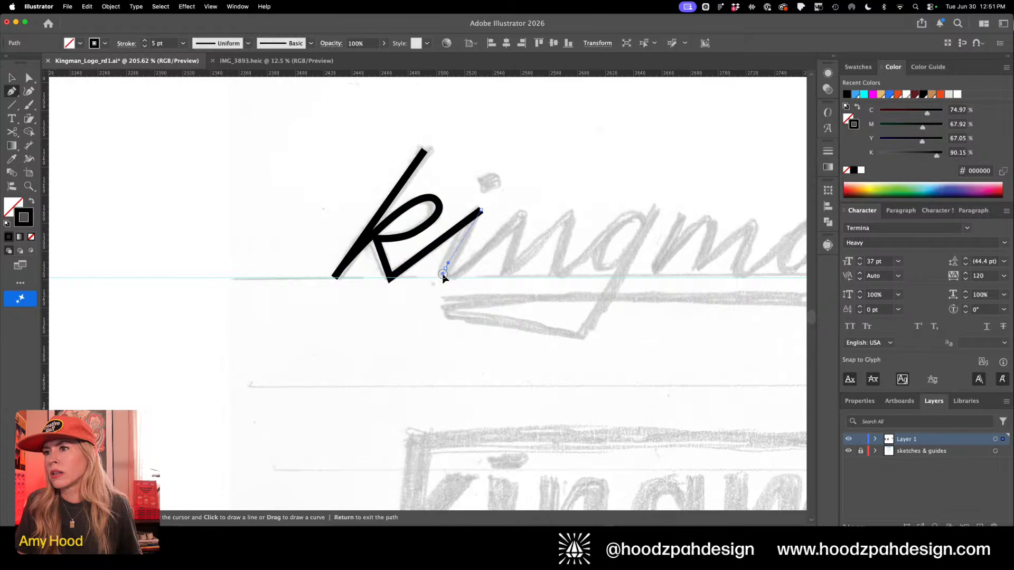
mouse_move(463, 269)
left_mouse_down()
mouse_move(488, 253)
mouse_move(480, 259)
left_mouse_up()
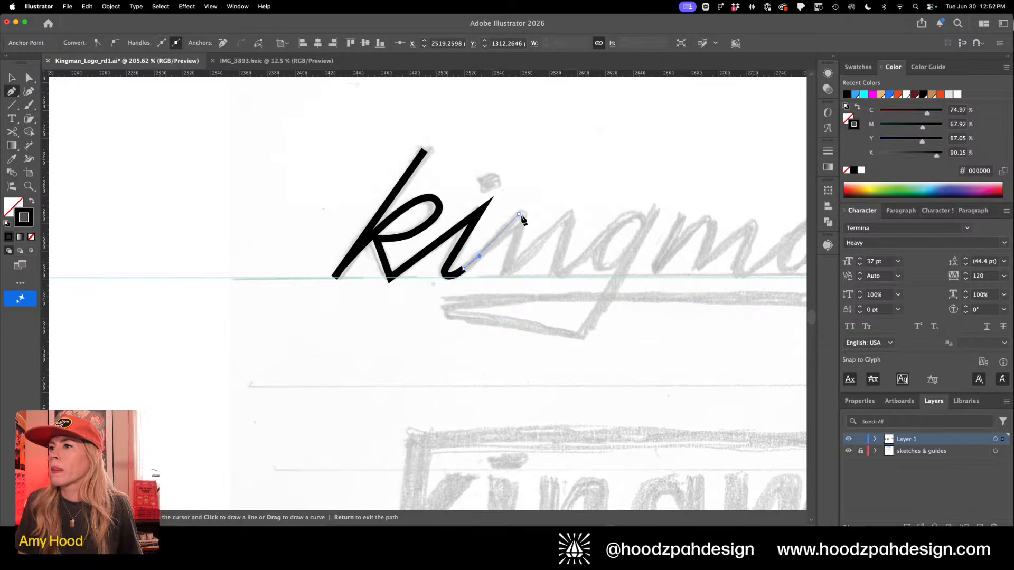
left_click(520, 215)
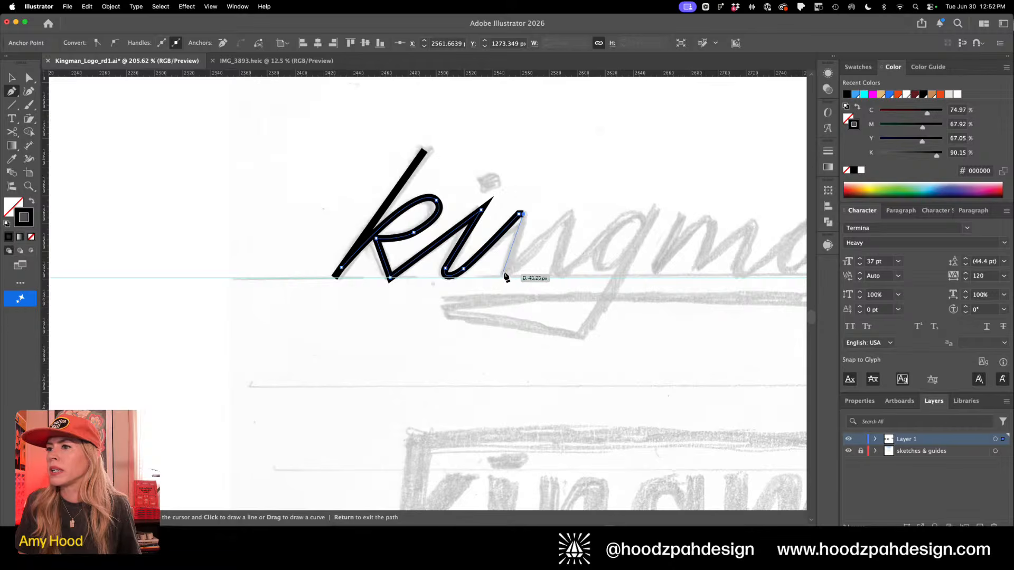
left_click(503, 276)
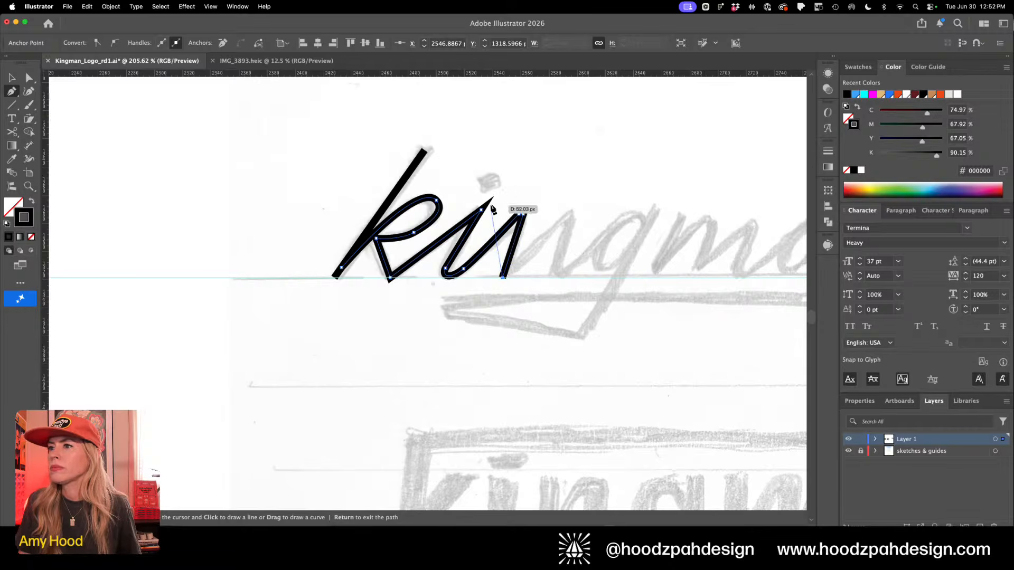
Add an anchor point at the pointed top of the i and offset it to blunt the tip
key("super+alt+space")
left_click_drag(487, 202, 534, 202)
key("a")
left_click(468, 227)
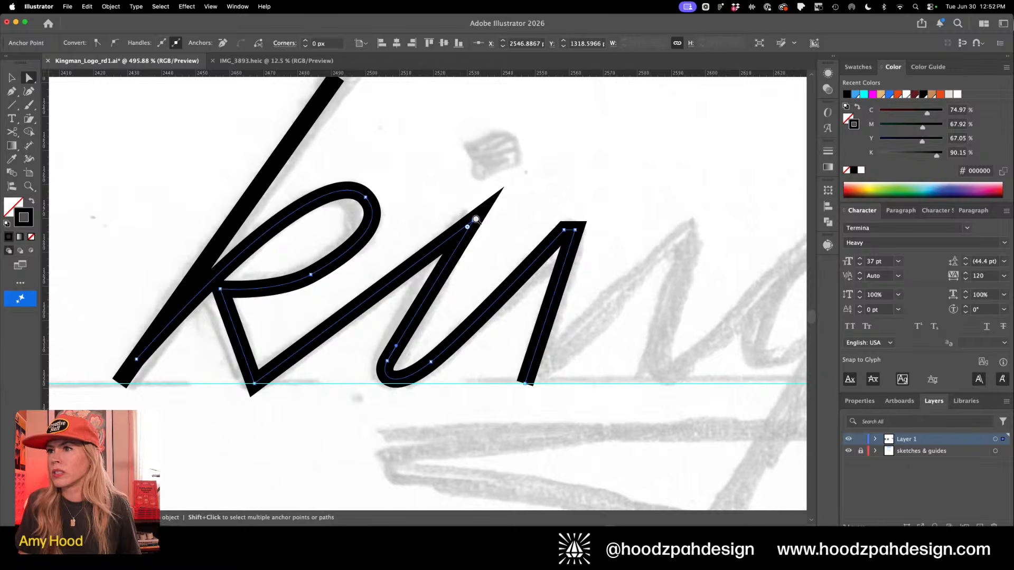
key("super+space")
left_click(470, 223)
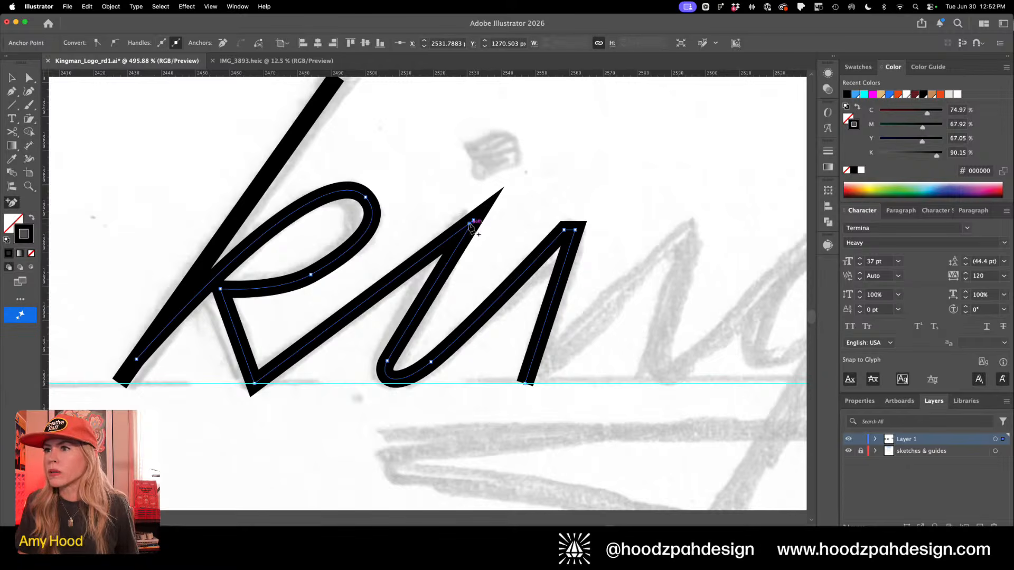
left_click_drag(469, 224, 463, 221)
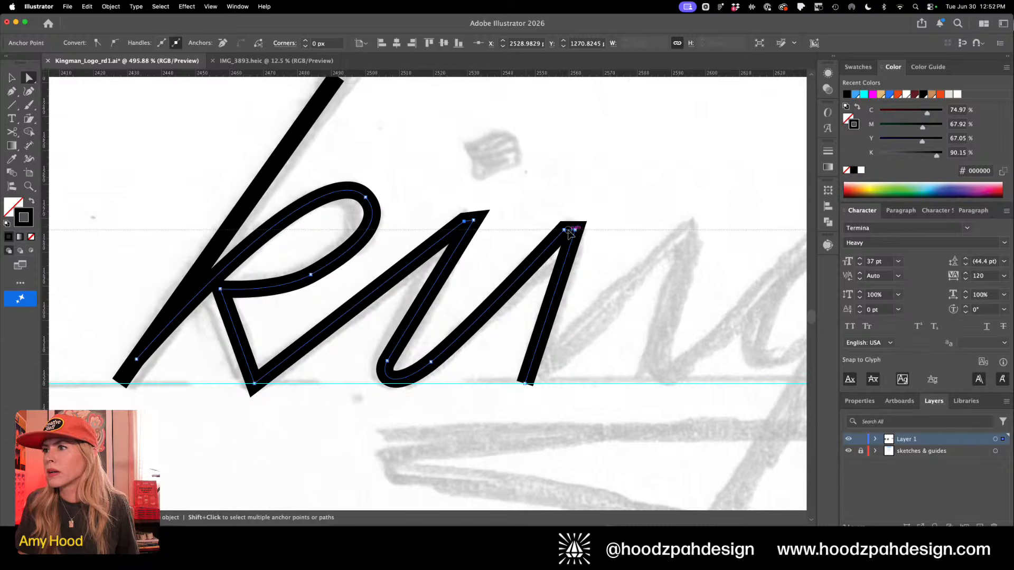
Align the i's blunted top with the horizontal guide at the height of the n's top
scroll(415, 215, "up", 5)
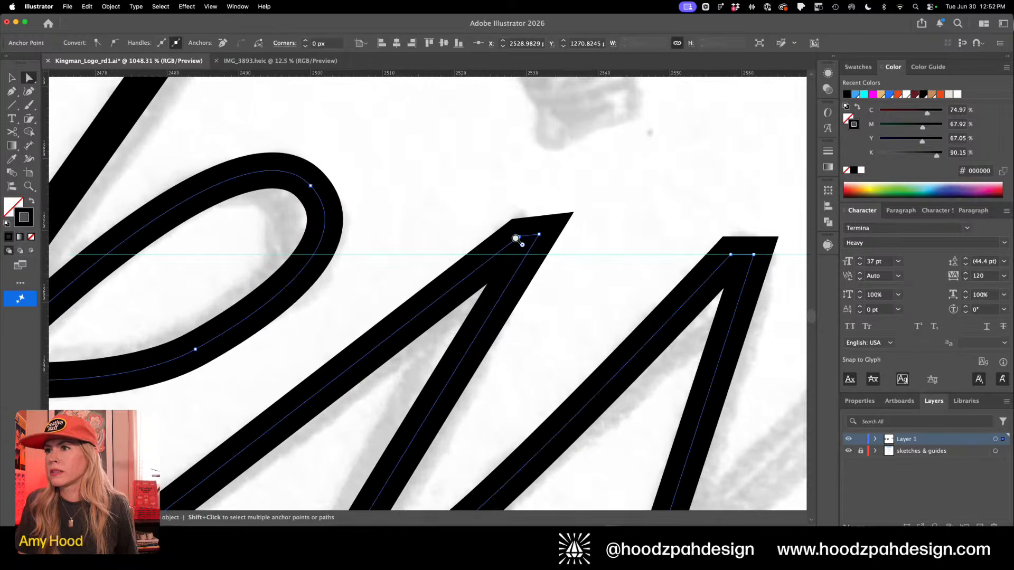
mouse_move(516, 237)
left_mouse_down()
mouse_move(528, 232)
mouse_move(505, 255)
mouse_move(542, 233)
mouse_move(522, 255)
left_mouse_up()
left_click(545, 168)
scroll(546, 169, "down", 4)
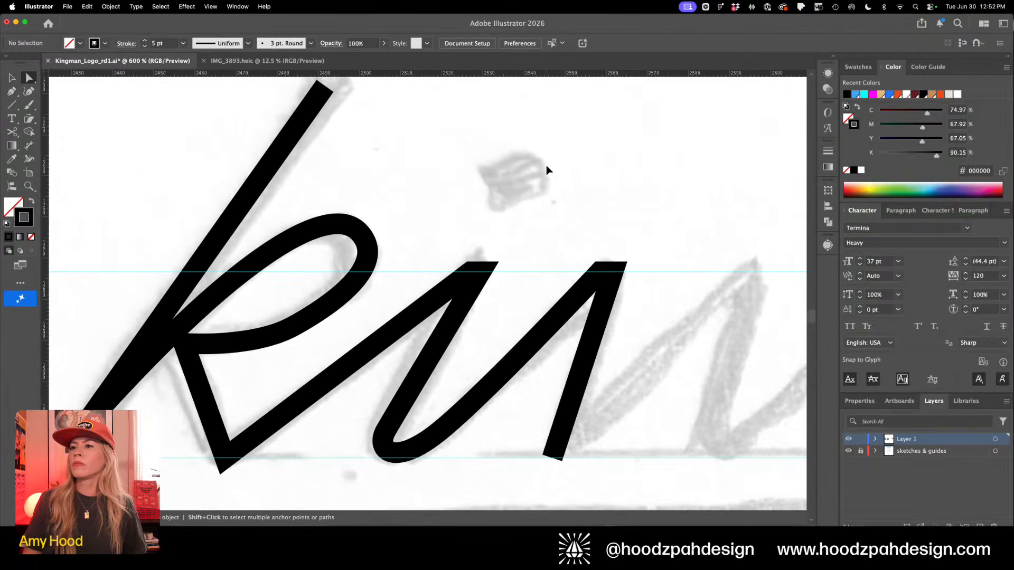
Shift the top anchor points of the n's first stem to the right to increase its slant
scroll(503, 214, "down", 6)
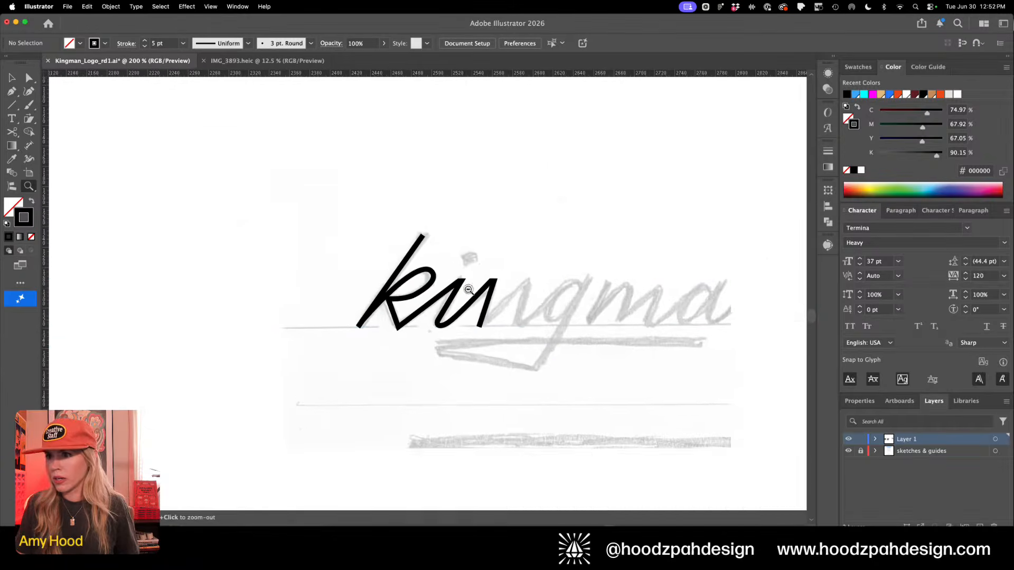
scroll(468, 290, "up", 2)
key("a")
left_click(473, 300)
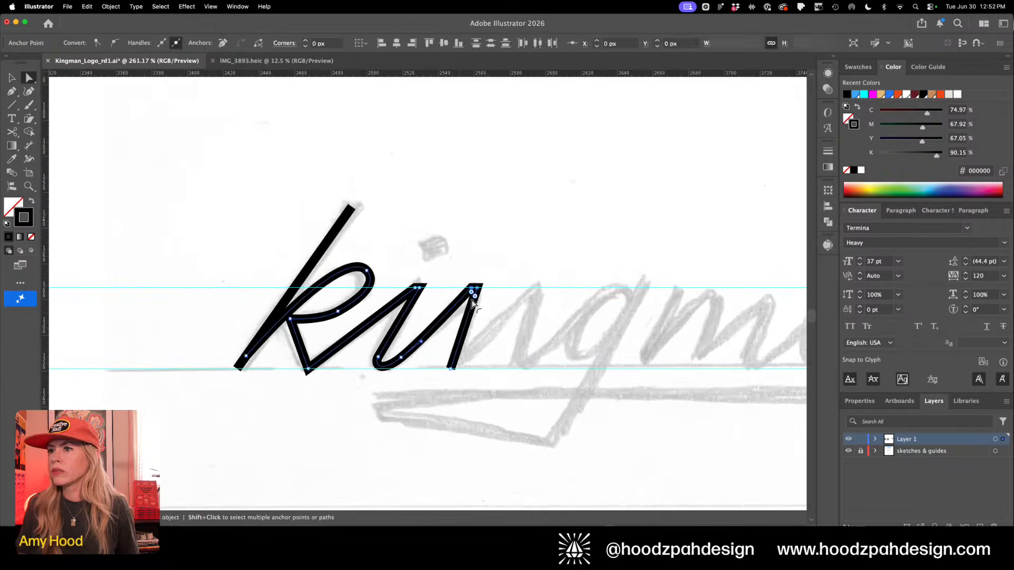
left_click_drag(473, 299, 485, 291)
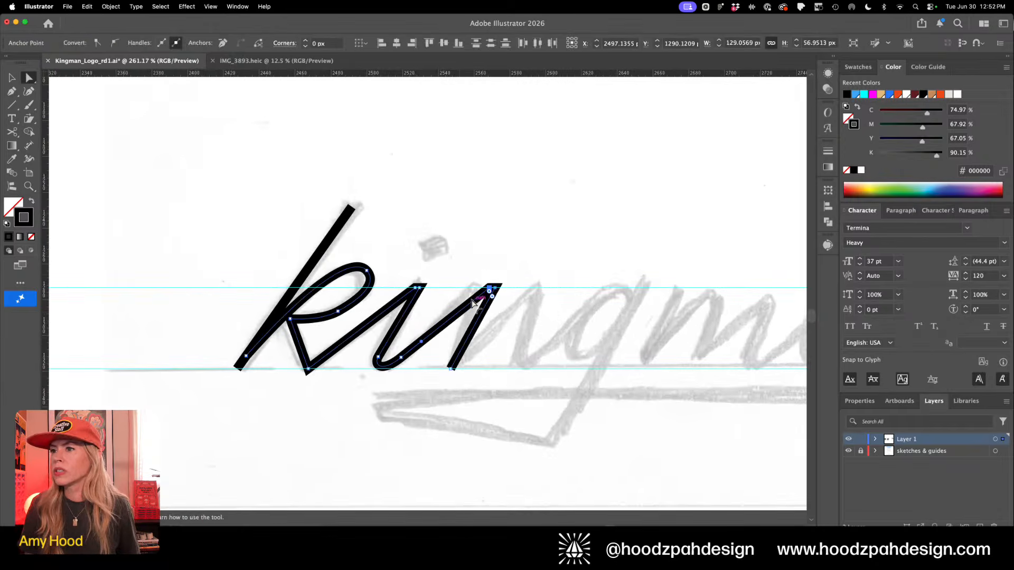
Finish nudging the top of the n's first stem and draw a straight 45-degree diagonal line across the traced letters
key("Right")
left_click(491, 254)
key("p")
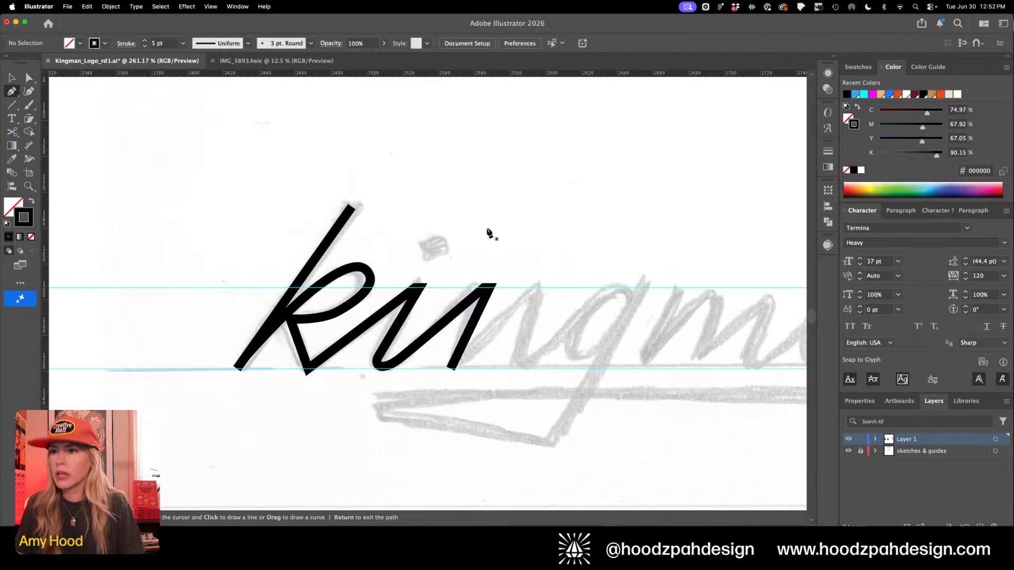
left_click(480, 212)
left_click(237, 451)
Duplicate the diagonal line sideways at equal spacing until five parallel slant guides span the kingman sketch
key("v")
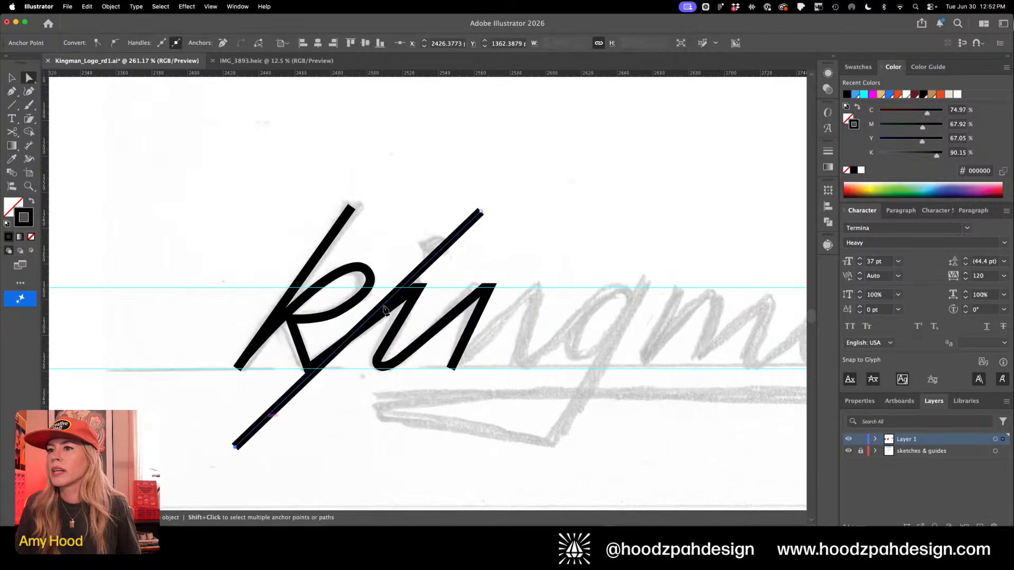
left_click(422, 249)
left_click(426, 266)
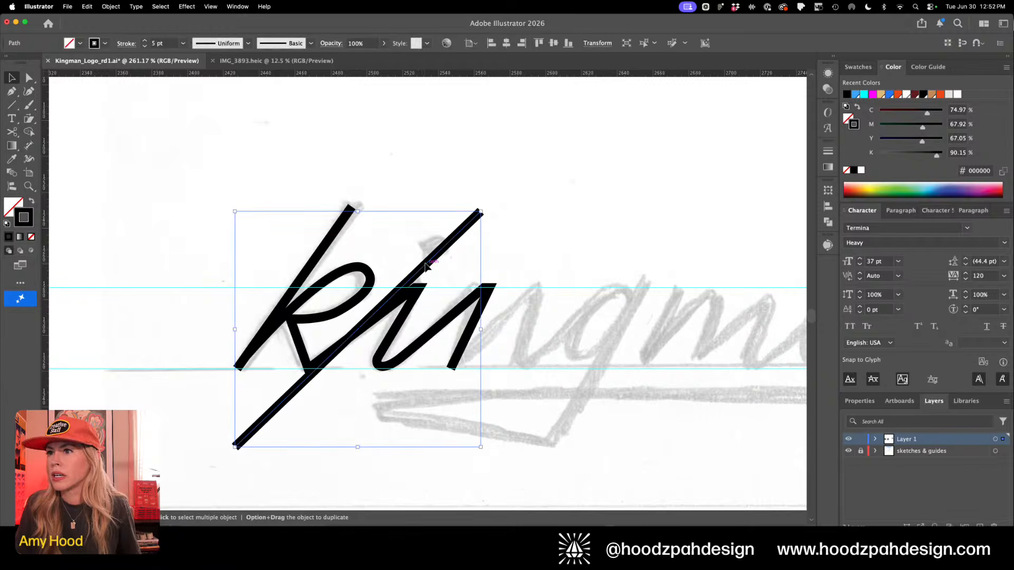
left_click_drag(455, 262, 564, 267)
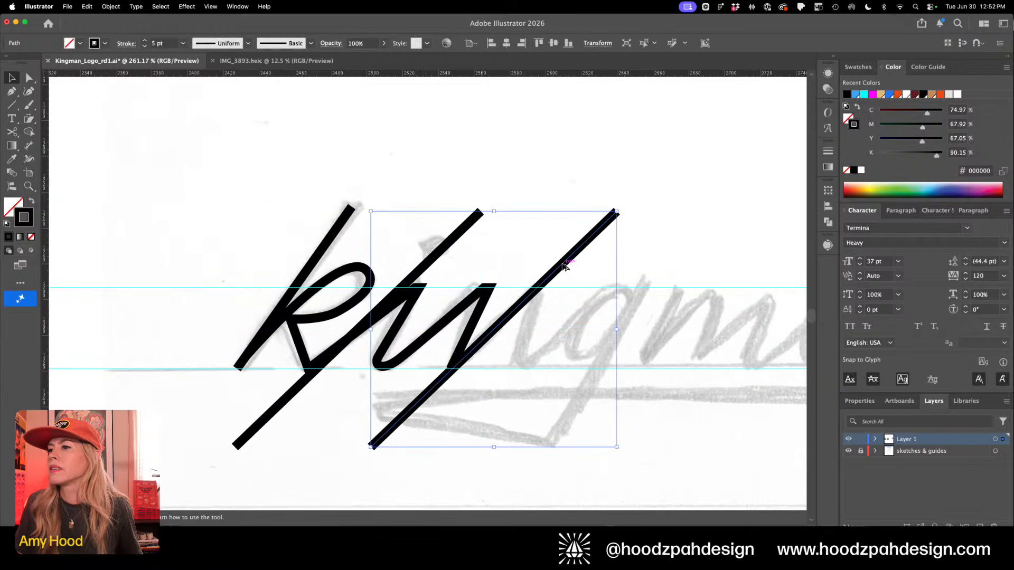
key("super+d")
key("super+d")
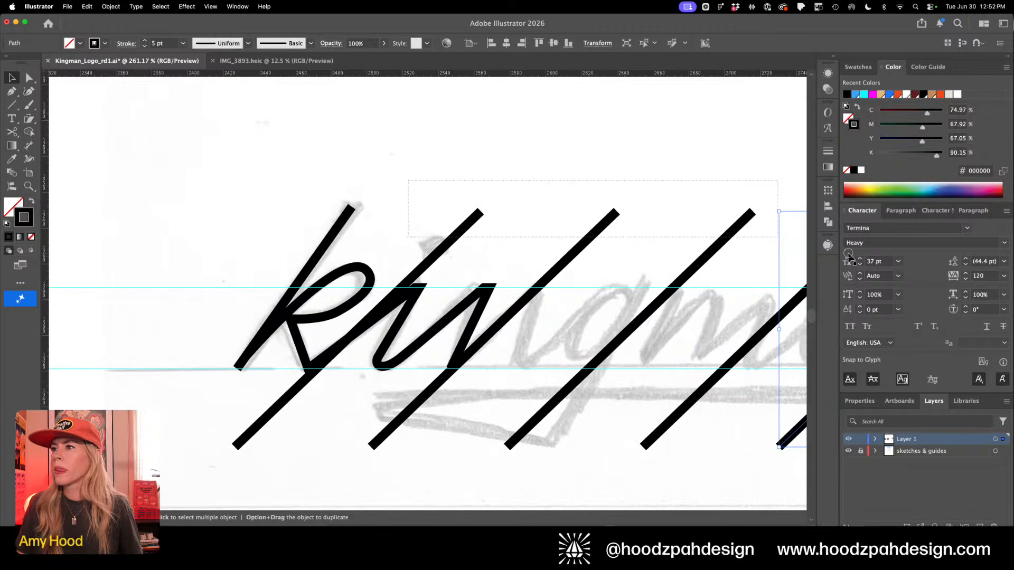
Recolor all the diagonal lines light blue (#3fa9f5) and reduce their stroke weight to 0.5 pt
scroll(449, 211, "right", 2)
left_click_drag(851, 255, 827, 252)
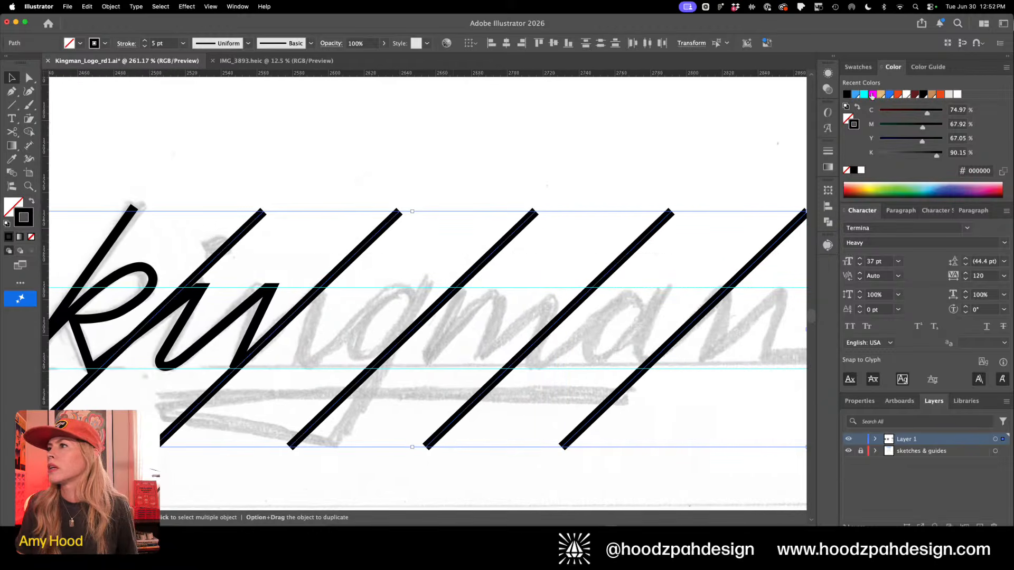
left_click(858, 94)
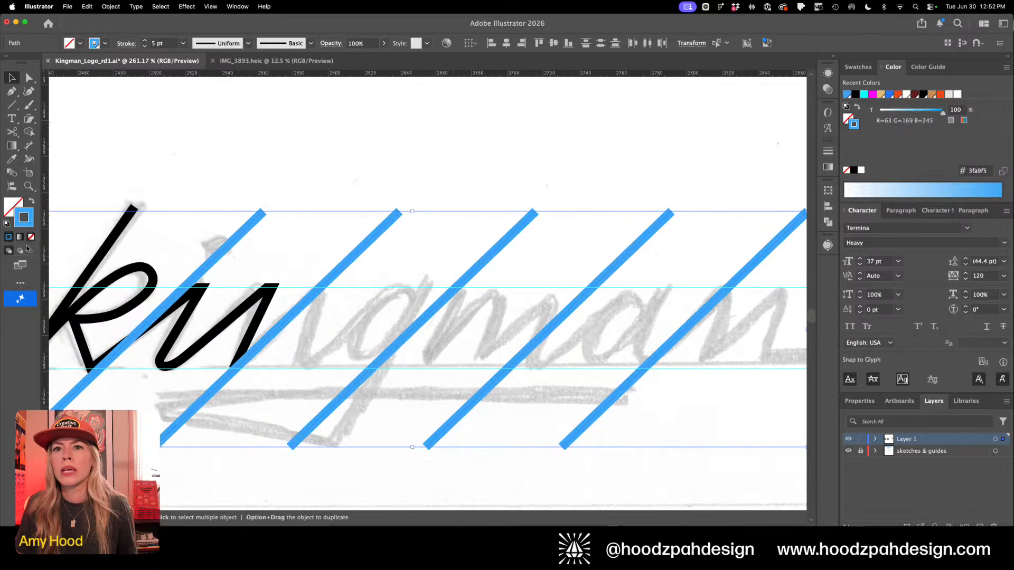
left_click(145, 48)
left_click(144, 48)
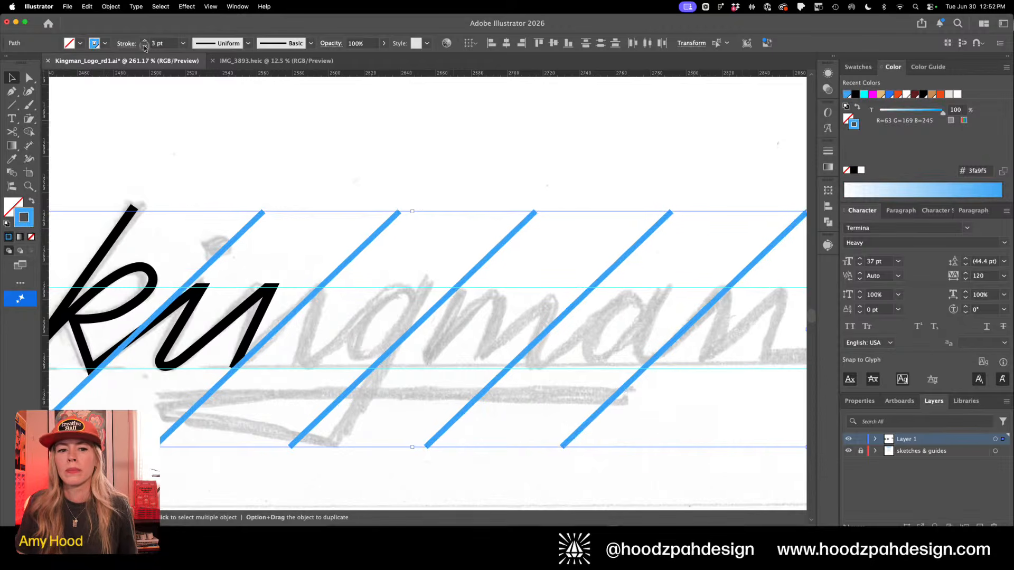
left_click(145, 48)
left_click(144, 48)
left_click(145, 48)
left_click(144, 48)
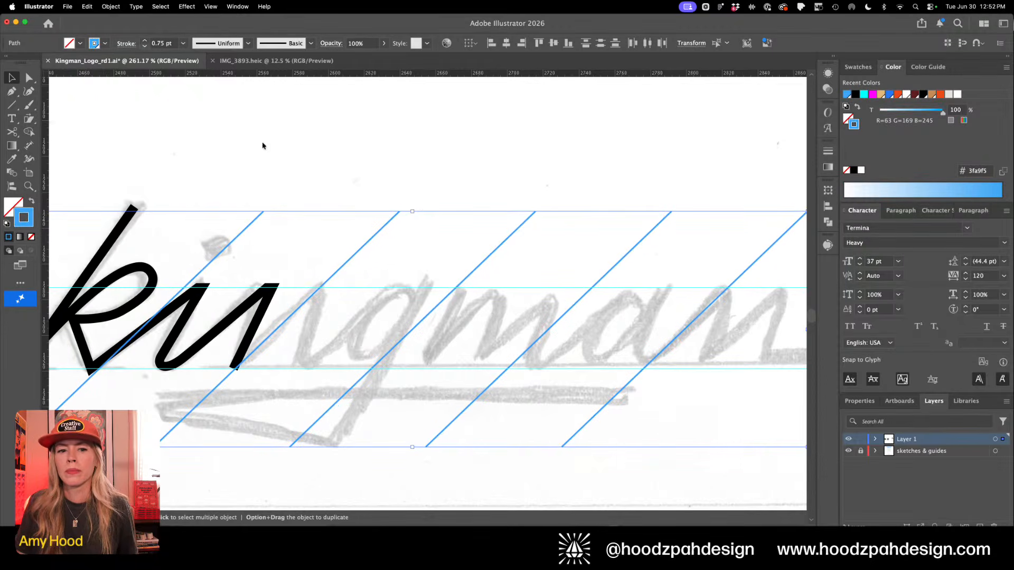
left_click(449, 229)
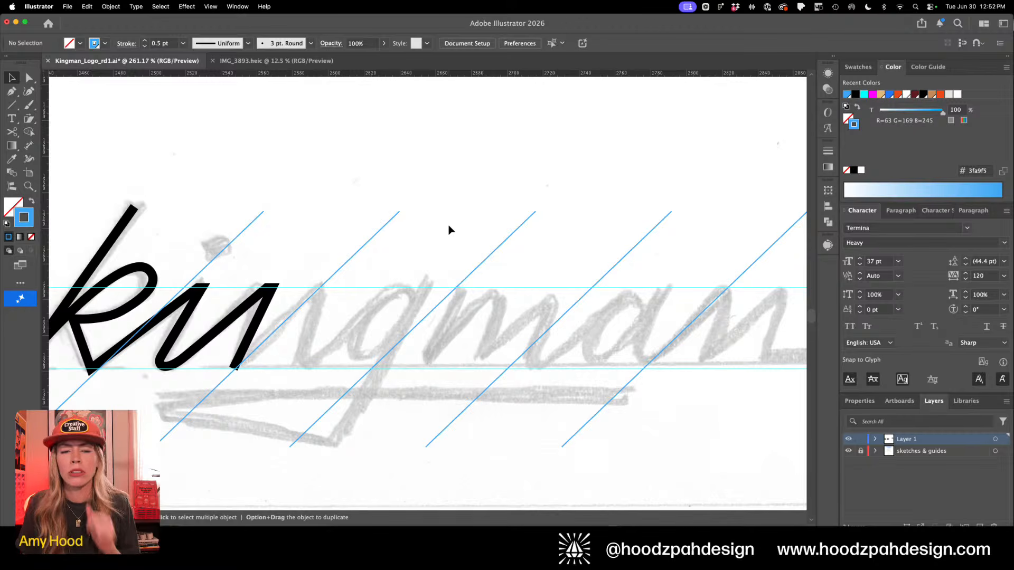
Continue the black letter path from the base of the n's first stem up the diagonal guide to a short flat top at the horizontal guide
key("super+minus")
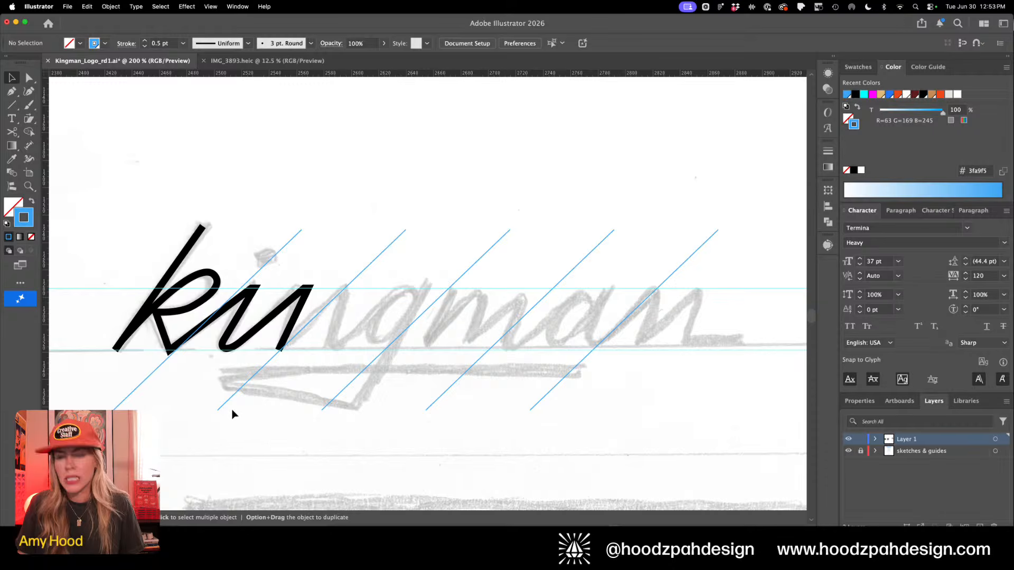
key("q")
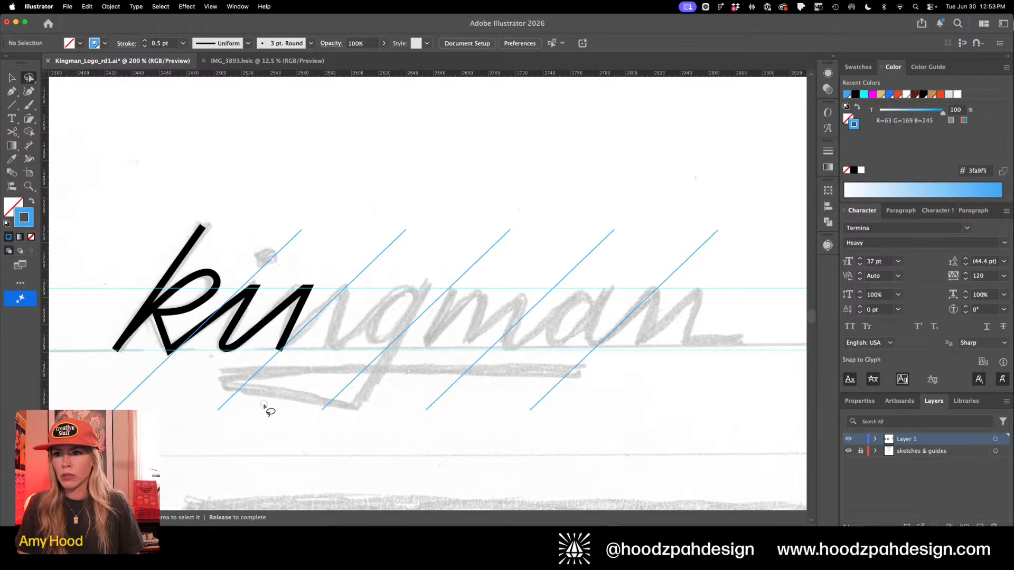
left_click_drag(288, 357, 283, 356)
key("p")
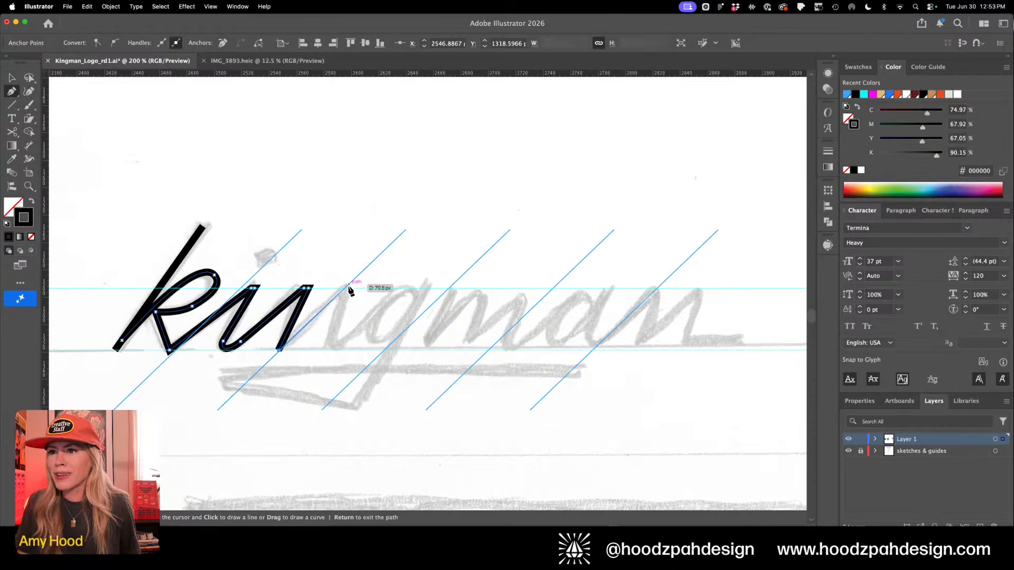
left_click(347, 290)
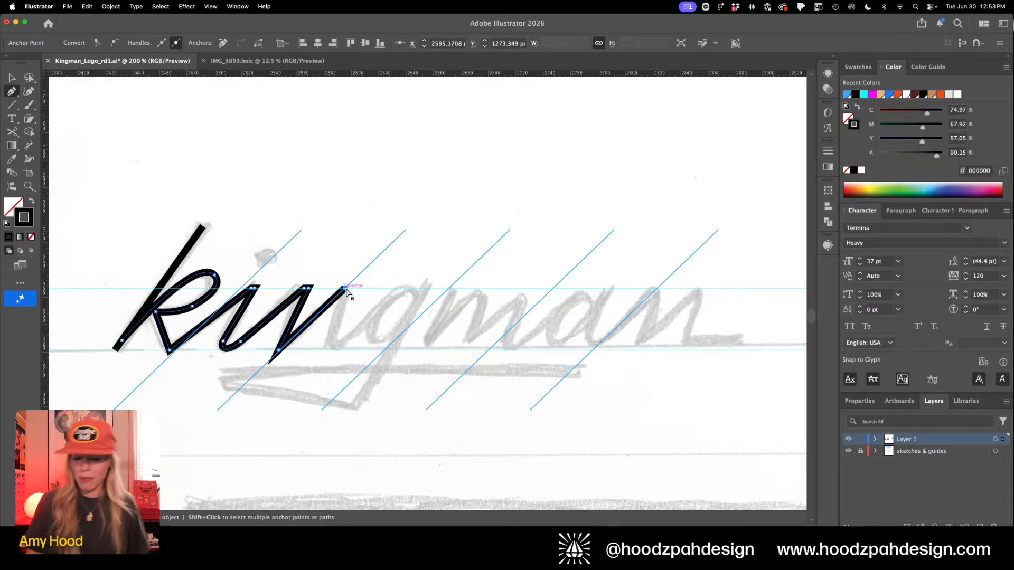
key("super+equal")
key("super+equal")
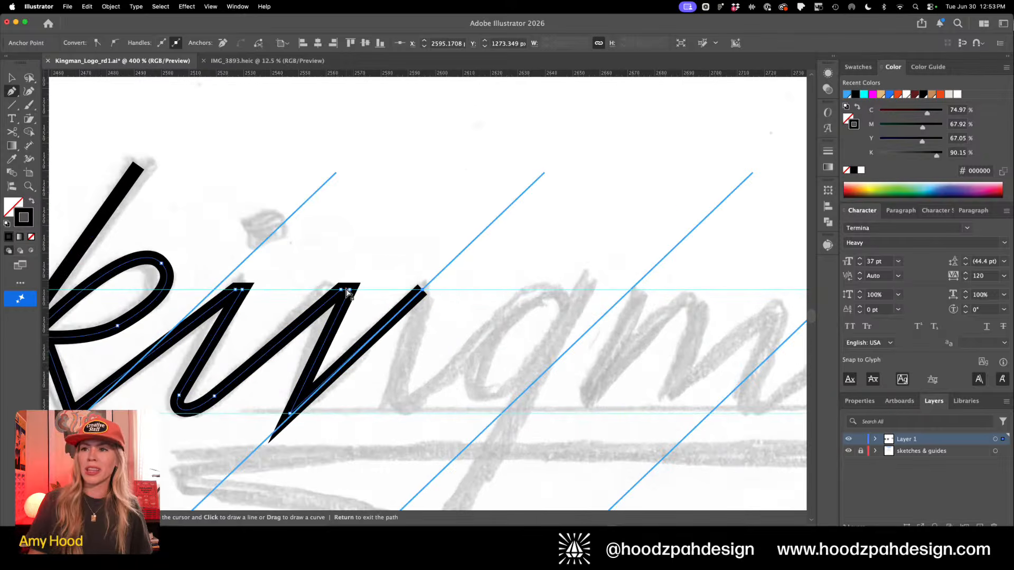
left_click(433, 290)
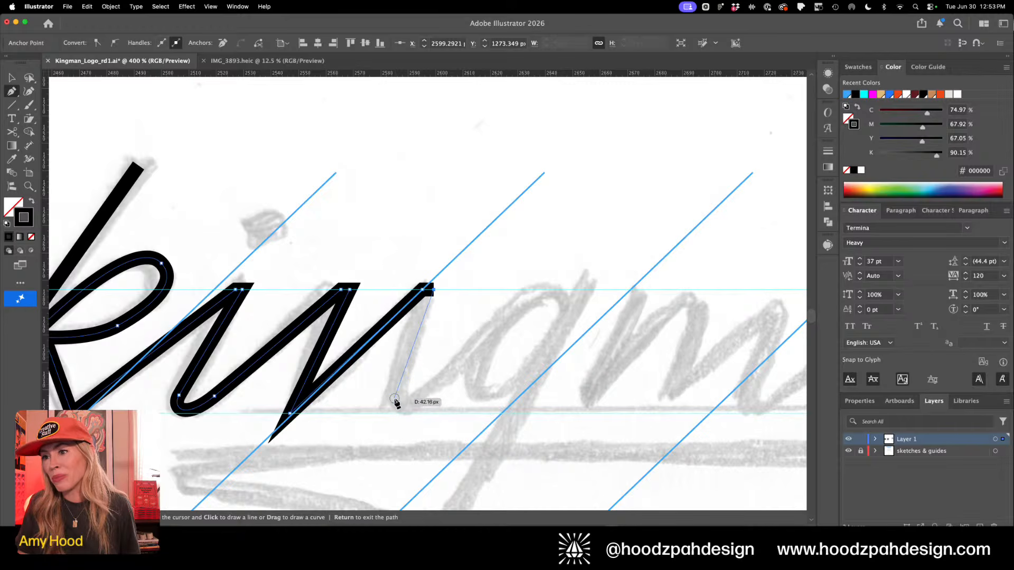
Draw the n's second stem with a rounded base and a straight exit stroke rising toward the g
left_click(390, 409)
left_click_drag(432, 387, 467, 351)
left_click(522, 299)
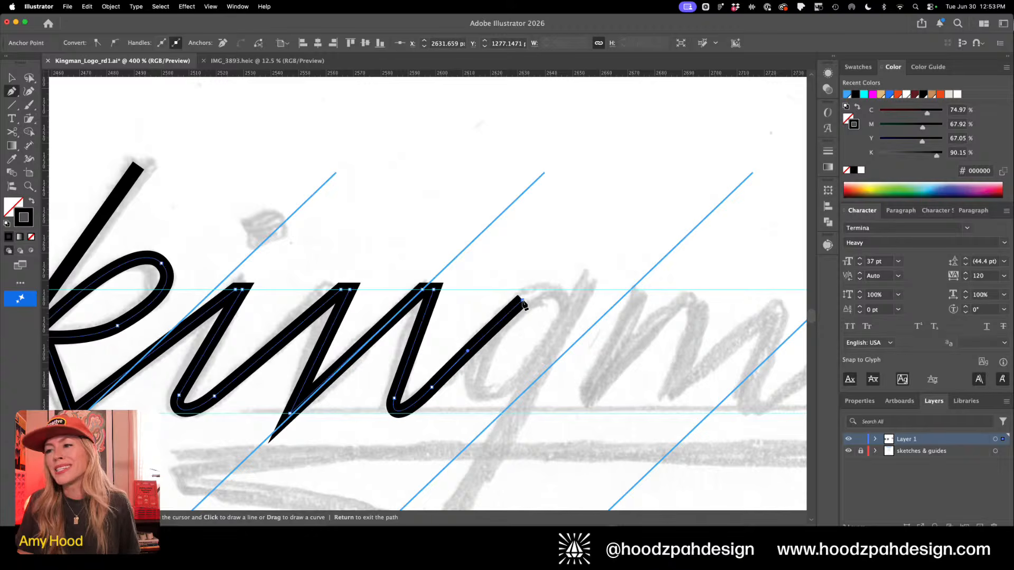
key("v")
left_click(559, 254)
key("super+minus")
key("super+minus")
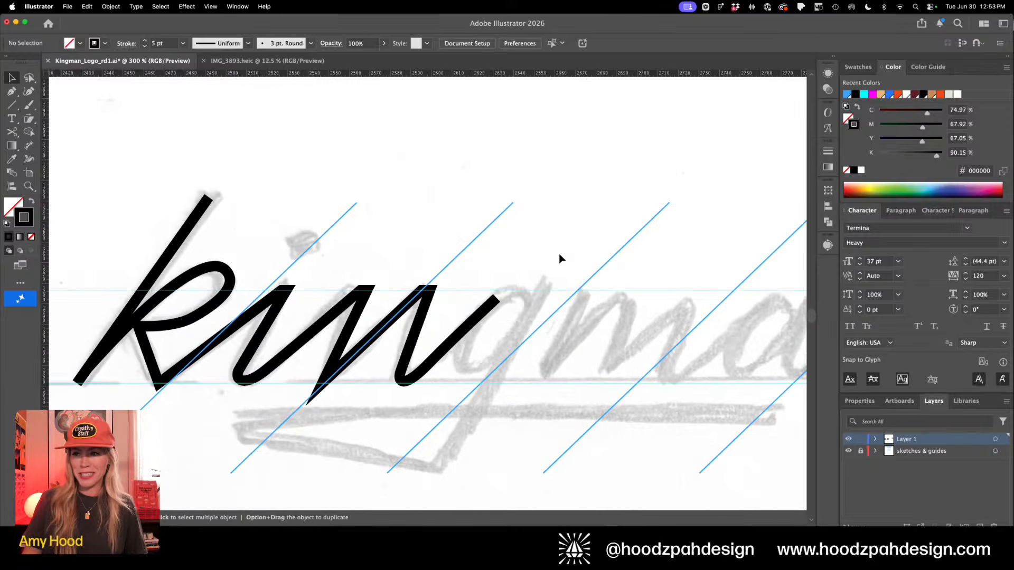
Add an anchor point at the pointed base of the n's first stem and offset it to blunt the tip at the baseline
key("super+plus")
key("super+plus")
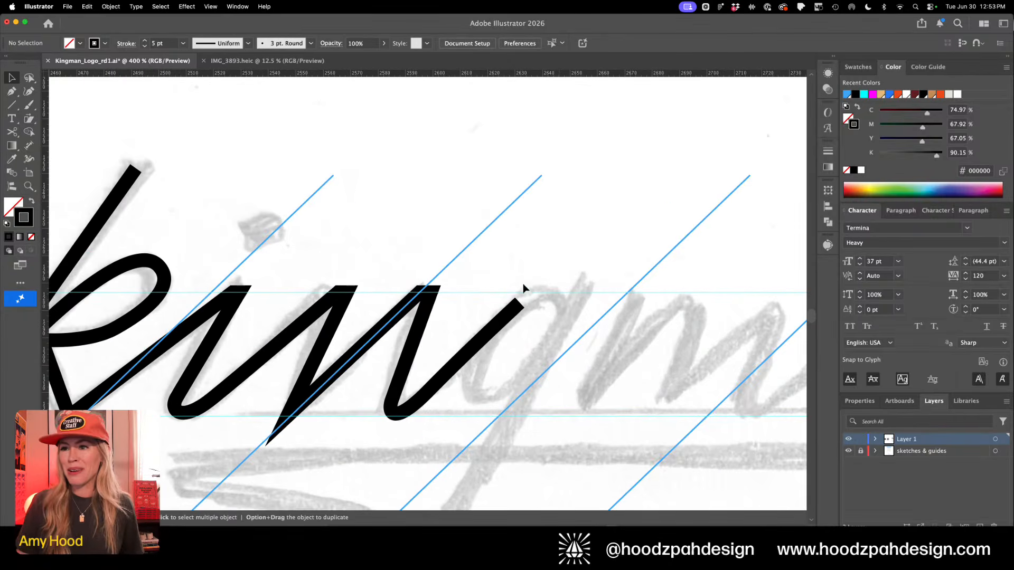
key("z")
left_click_drag(258, 405, 301, 407)
key("a")
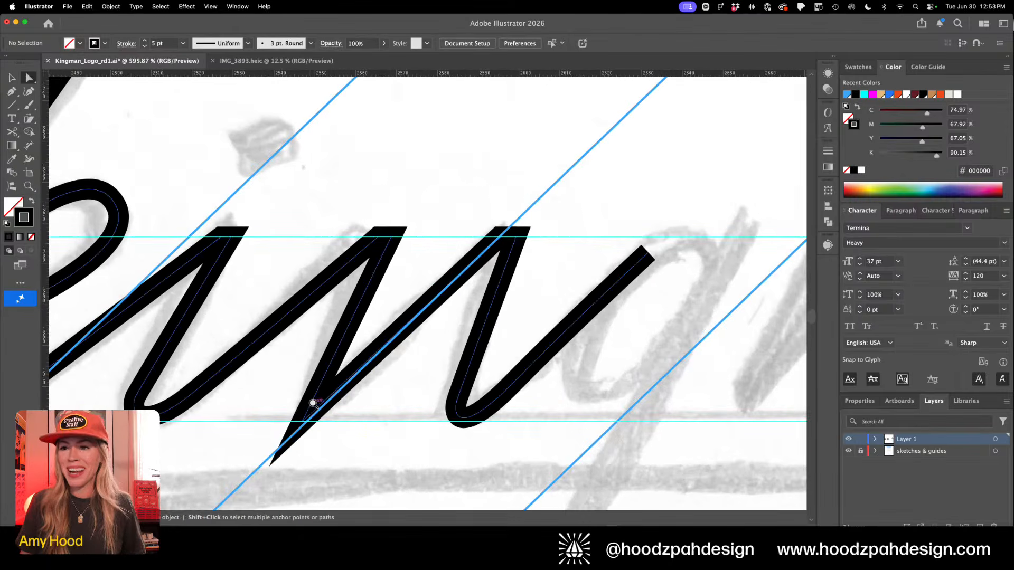
left_click(314, 402)
key("plus")
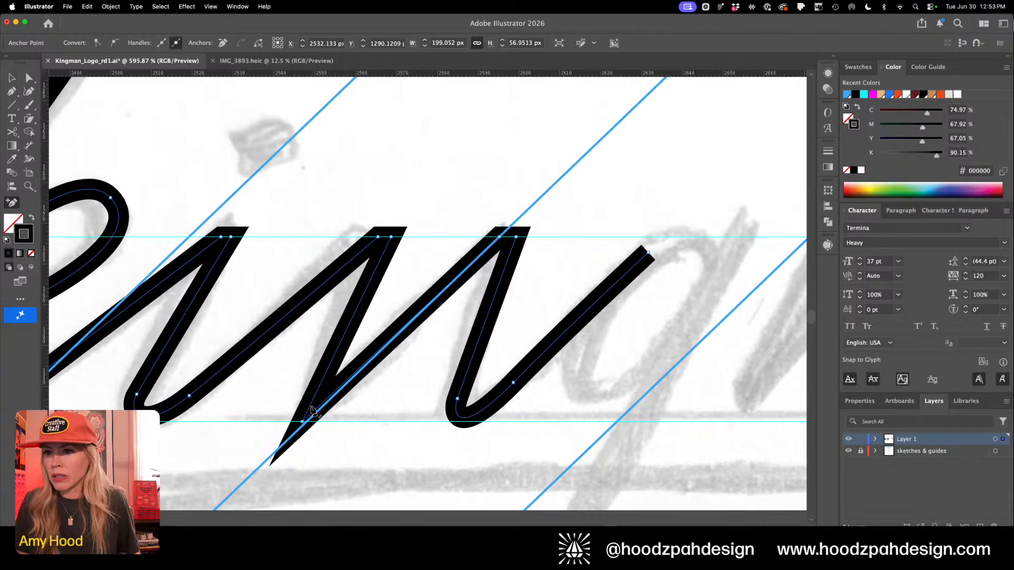
key("a")
mouse_move(308, 410)
left_mouse_down()
mouse_move(295, 419)
mouse_move(321, 435)
left_mouse_up()
Increase the stroke weight of the traced "kin" letter paths to 6 pt
key("super+0")
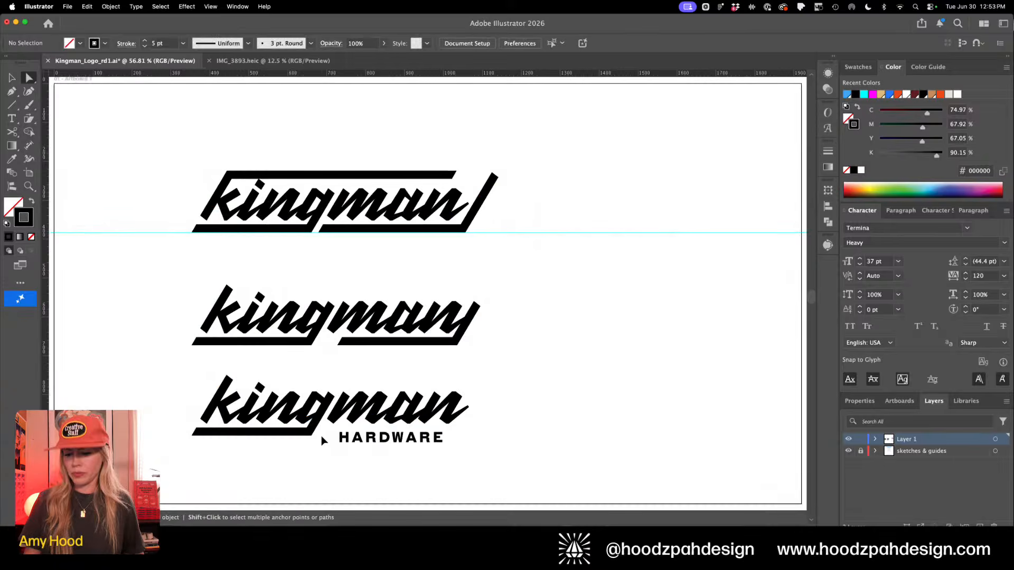
key("super+minus")
scroll(618, 301, "right", 10)
scroll(434, 344, "down", 4)
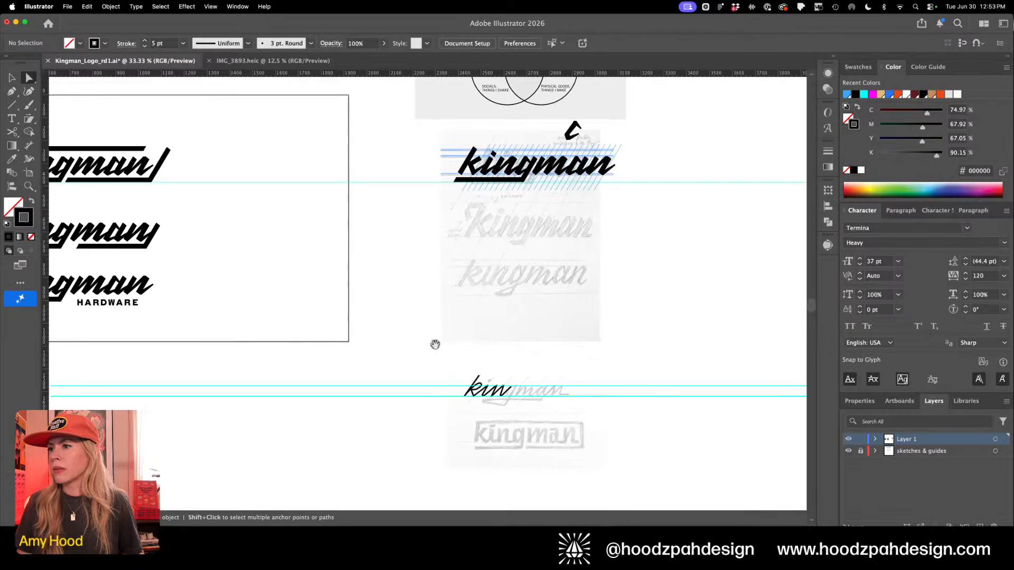
key("z")
left_click_drag(491, 383, 690, 403)
key("v")
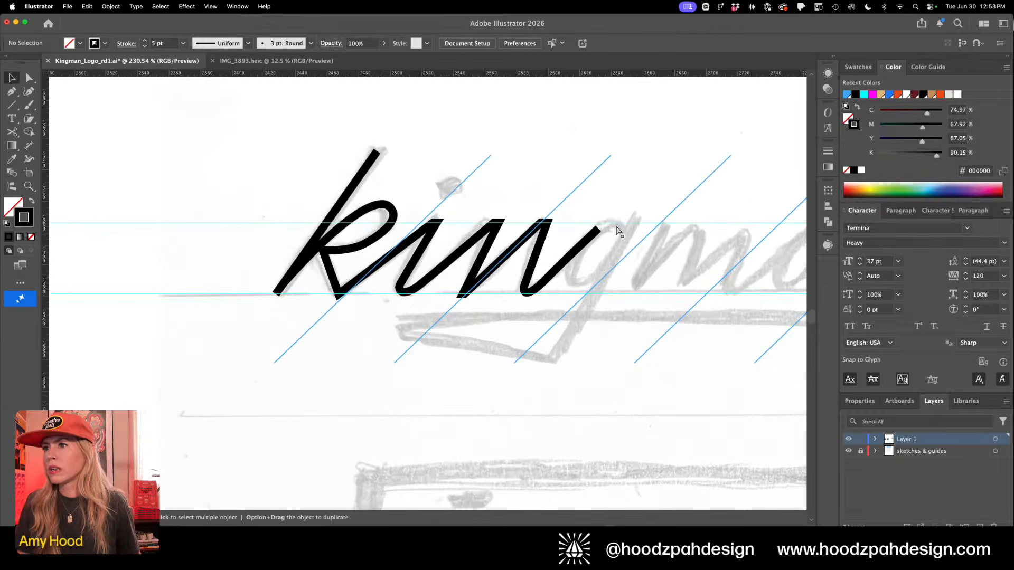
key("b")
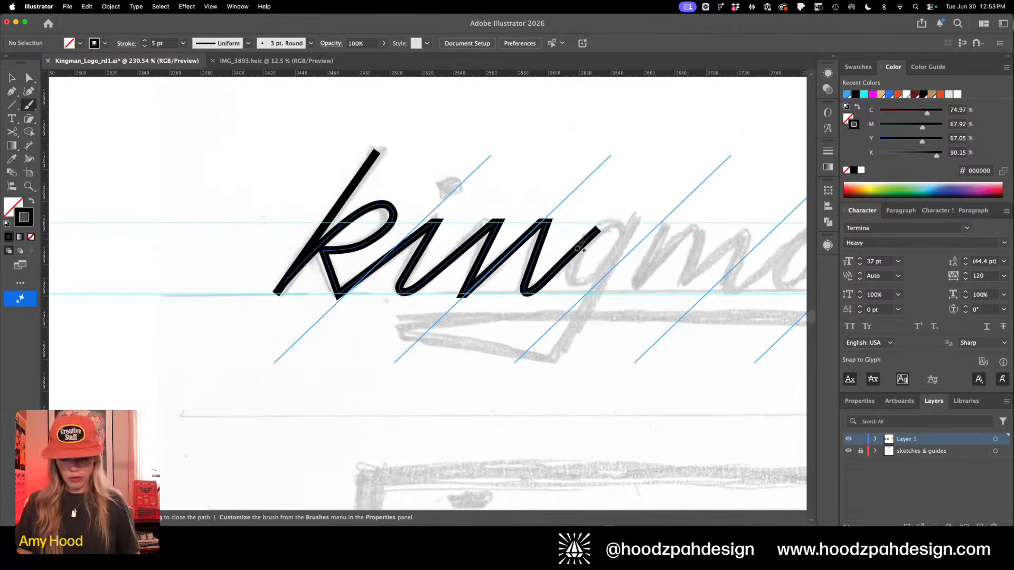
key("v")
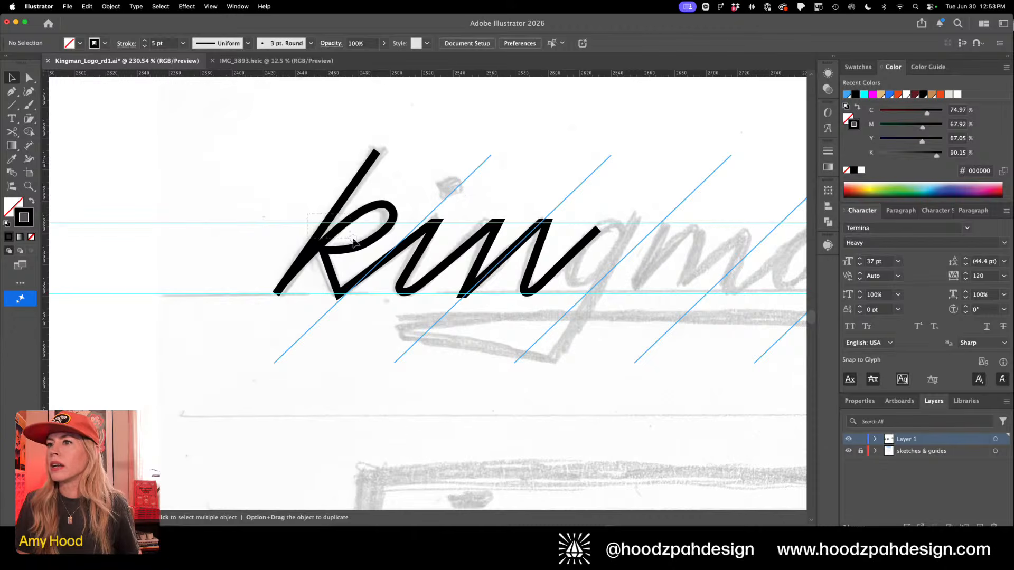
left_click_drag(353, 241, 550, 250)
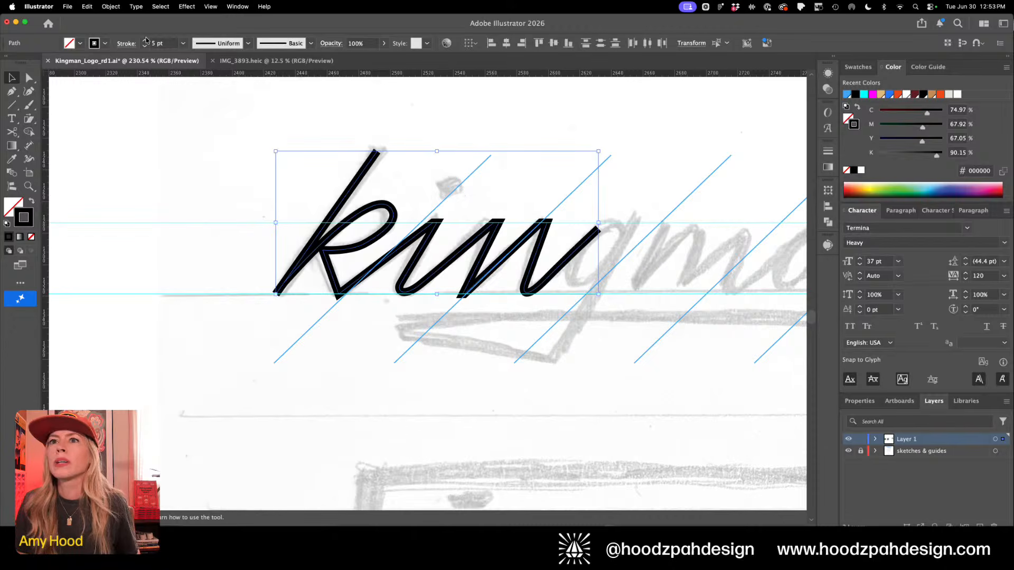
left_click(144, 44)
left_click(144, 43)
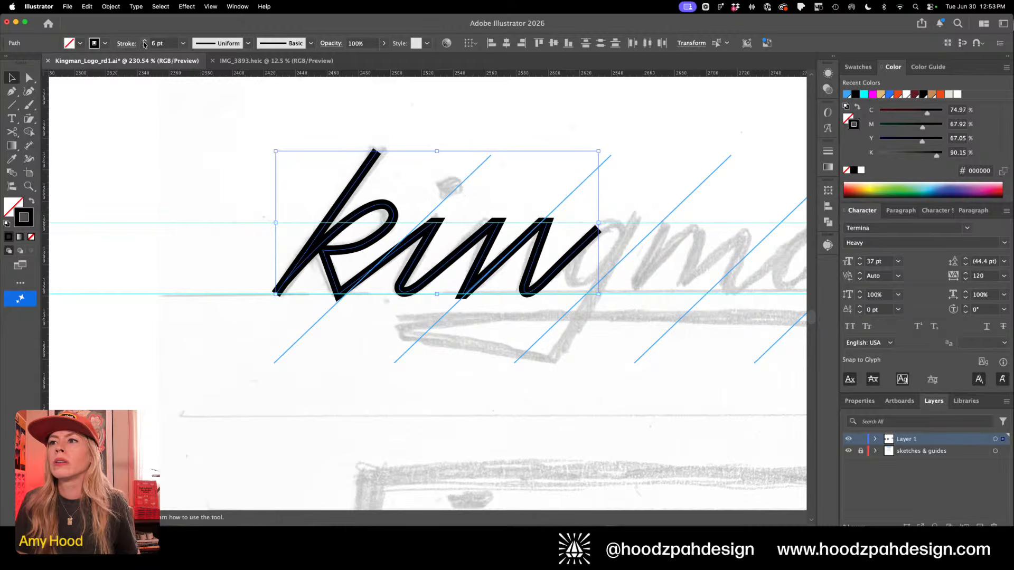
Nudge the anchor on the lower-right curve of the k's bowl slightly inward
left_click(633, 295)
key("z")
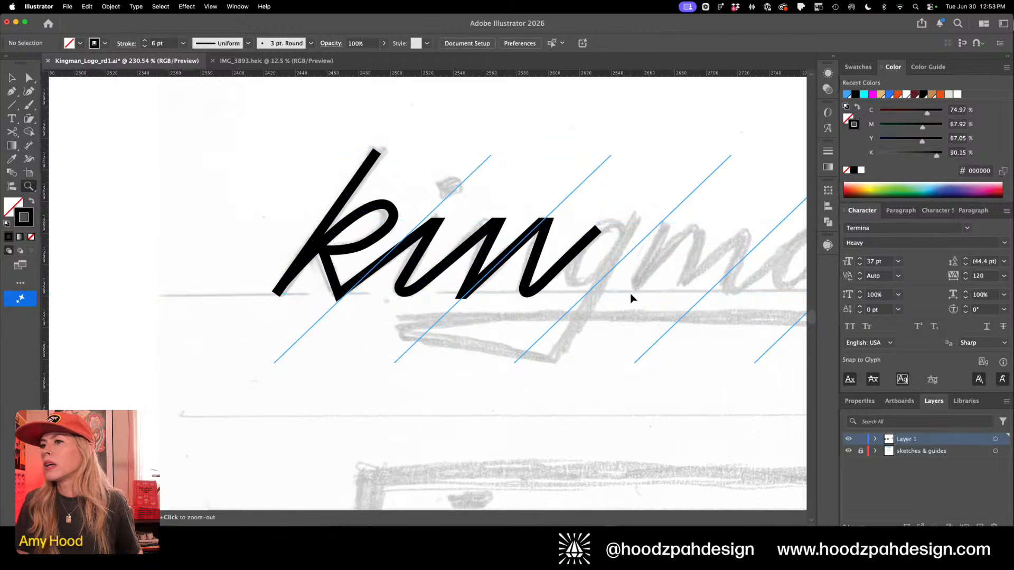
left_click(564, 260)
key("a")
left_click(191, 261)
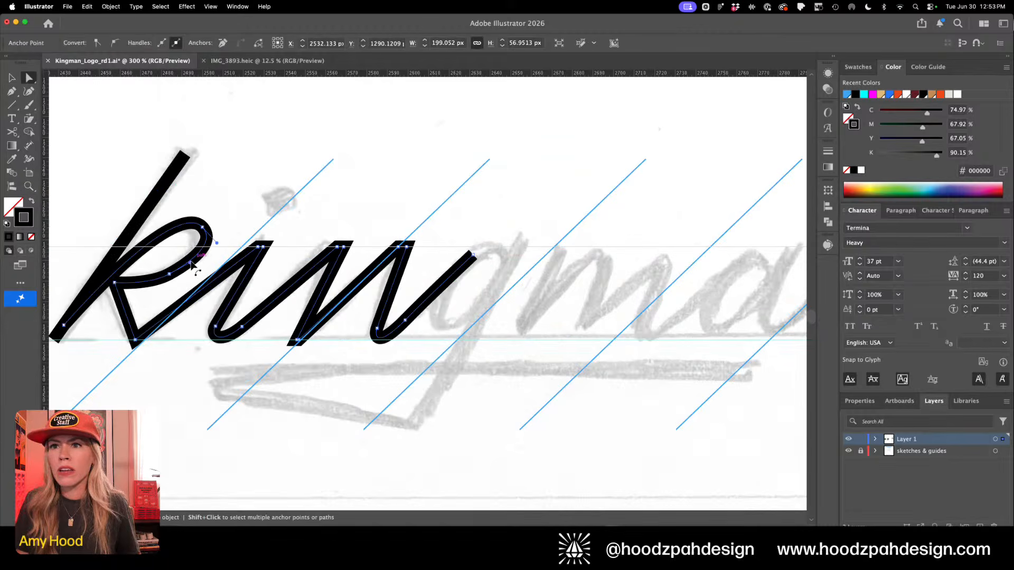
left_click(195, 263)
left_click(198, 258)
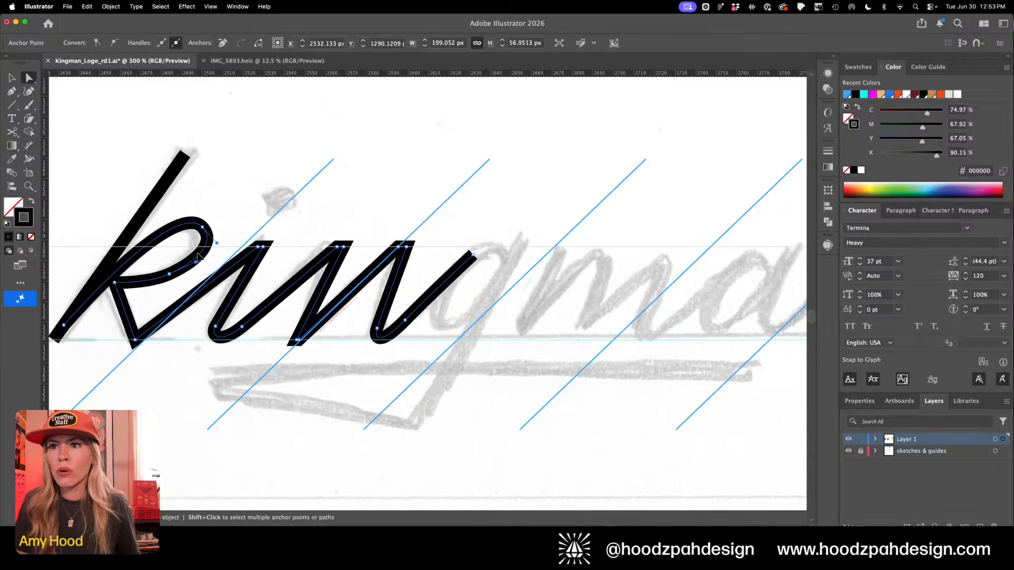
left_click(201, 255)
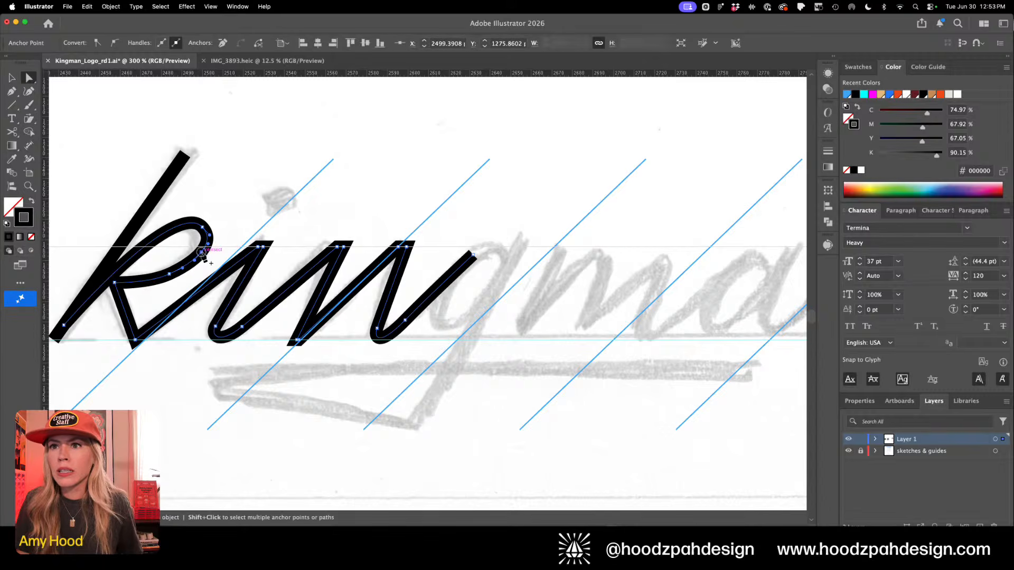
left_click_drag(200, 255, 198, 253)
Add an anchor point at the top of the k's bowl, just before its right-hand turn
key("super+space")
left_click_drag(138, 233, 280, 294)
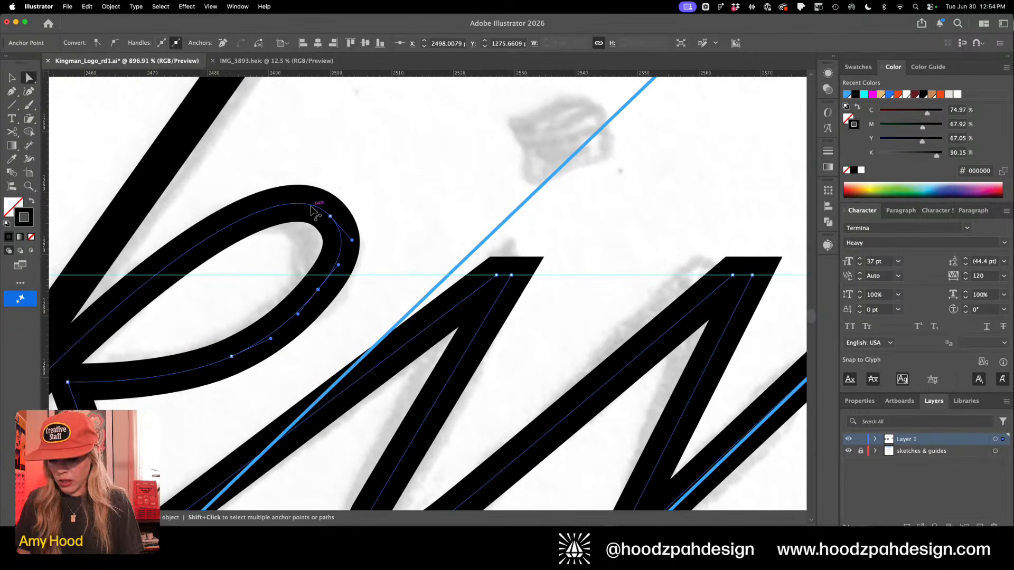
key("p")
left_click(292, 204)
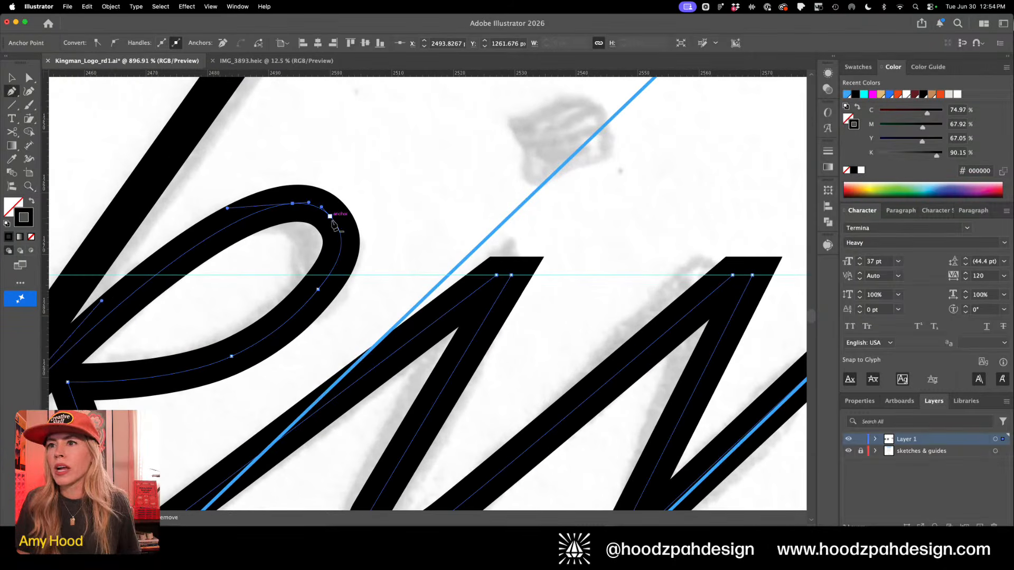
Smooth the top-right turn of the k's bowl by adjusting its anchors and curve handles
key("a")
left_click_drag(330, 217, 373, 244)
key("super+space")
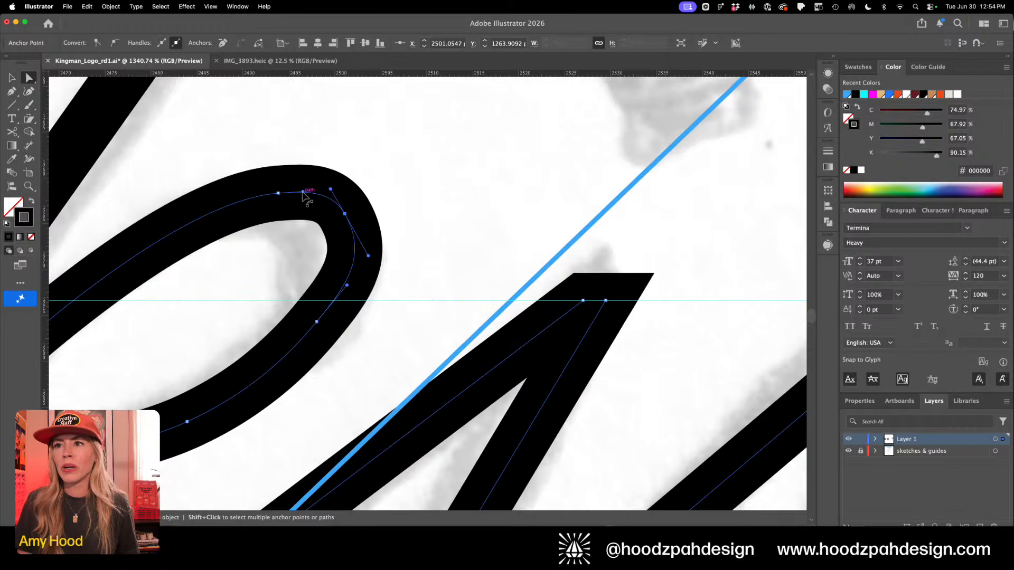
left_click_drag(303, 192, 302, 189)
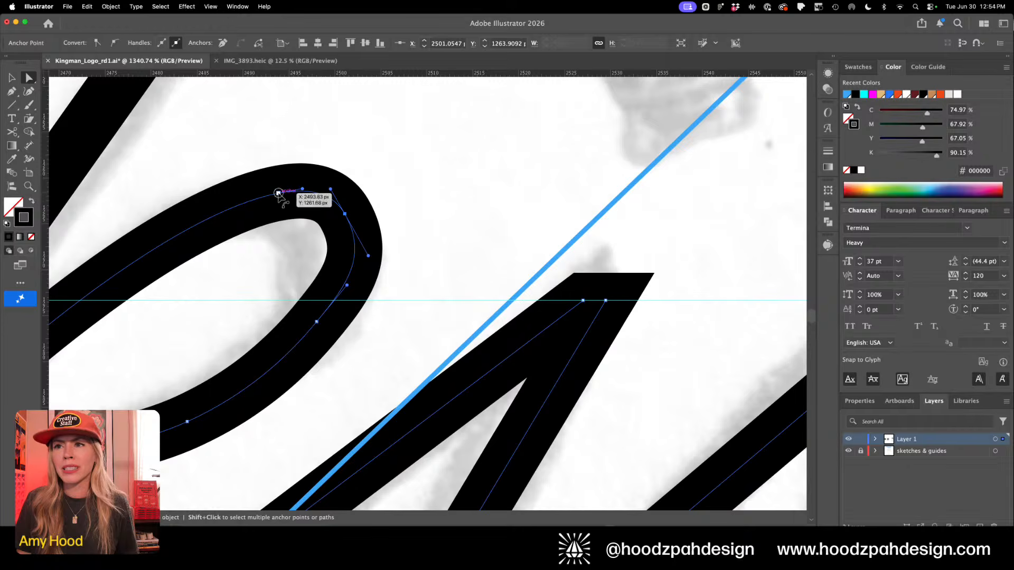
left_click(278, 193)
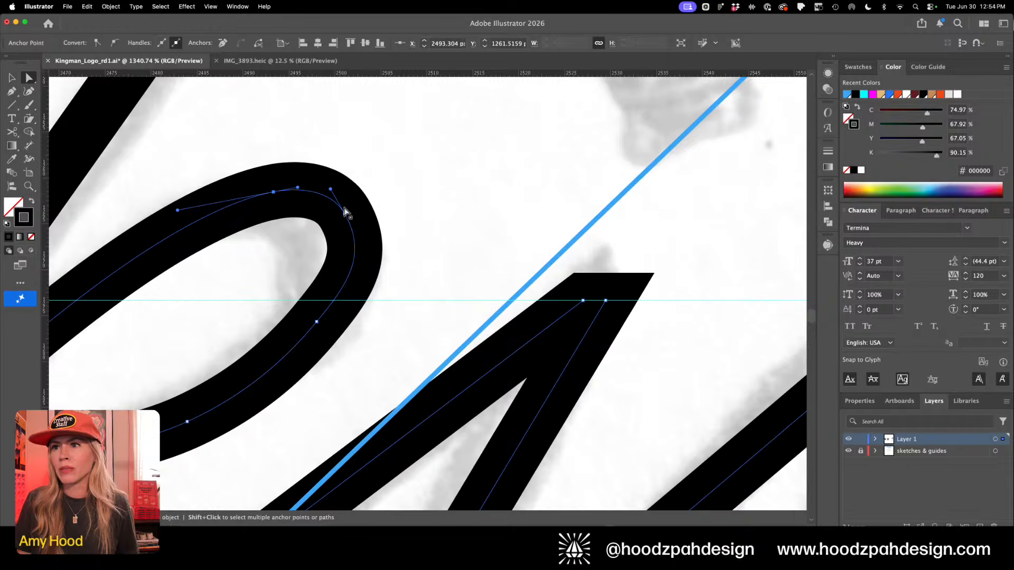
Round out the right side of the k's bowl by shifting its lower-right anchor and extending the upper-right anchor's lower handle
left_click(344, 212)
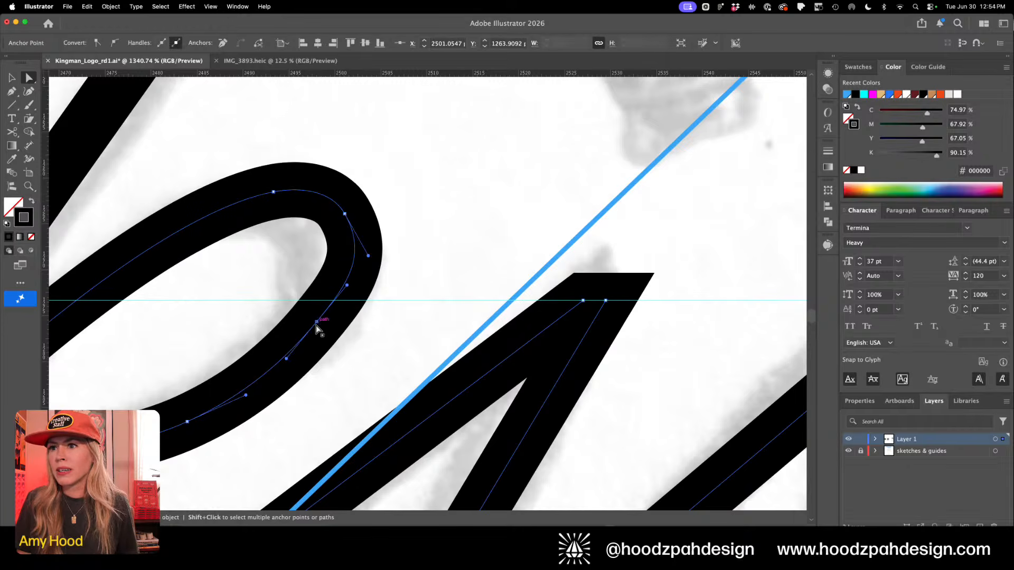
left_click_drag(317, 327, 320, 330)
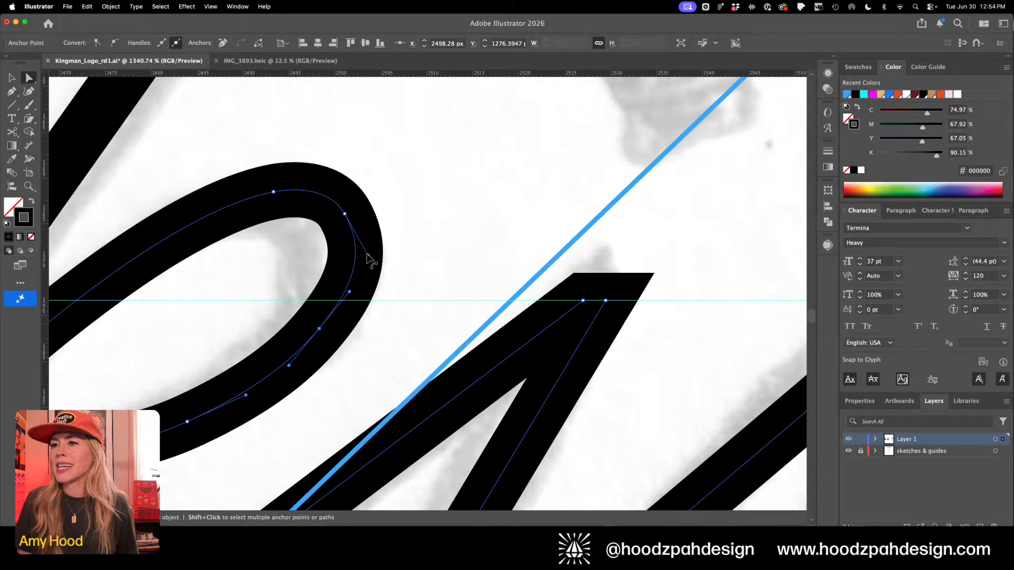
left_click_drag(369, 256, 371, 259)
left_click(389, 229)
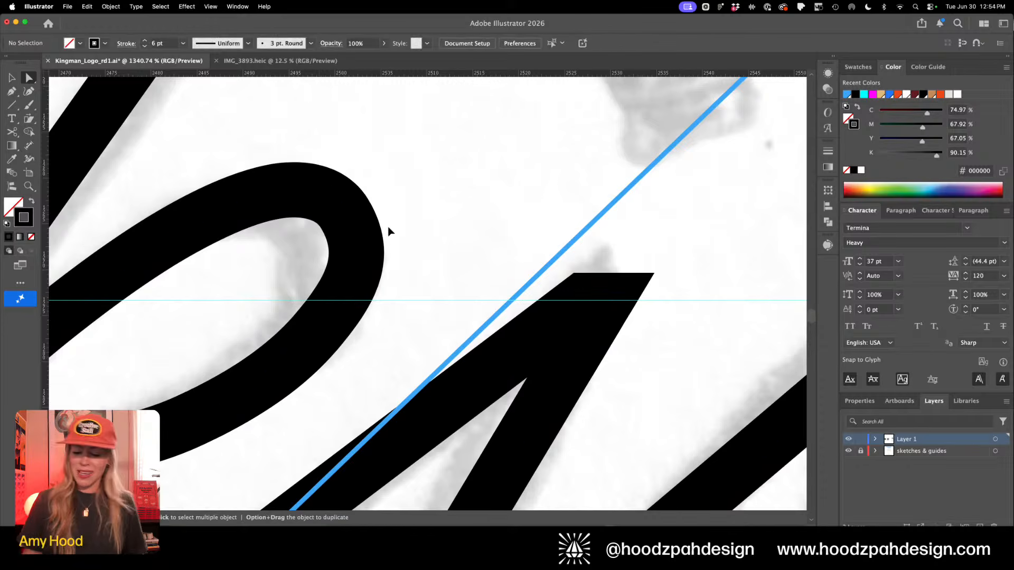
Refine the crest of the k's bowl by pulling the top anchor's right handle slightly up and outward
key("super+minus")
key("super+minus")
key("super+minus")
key("super+minus")
key("super+minus")
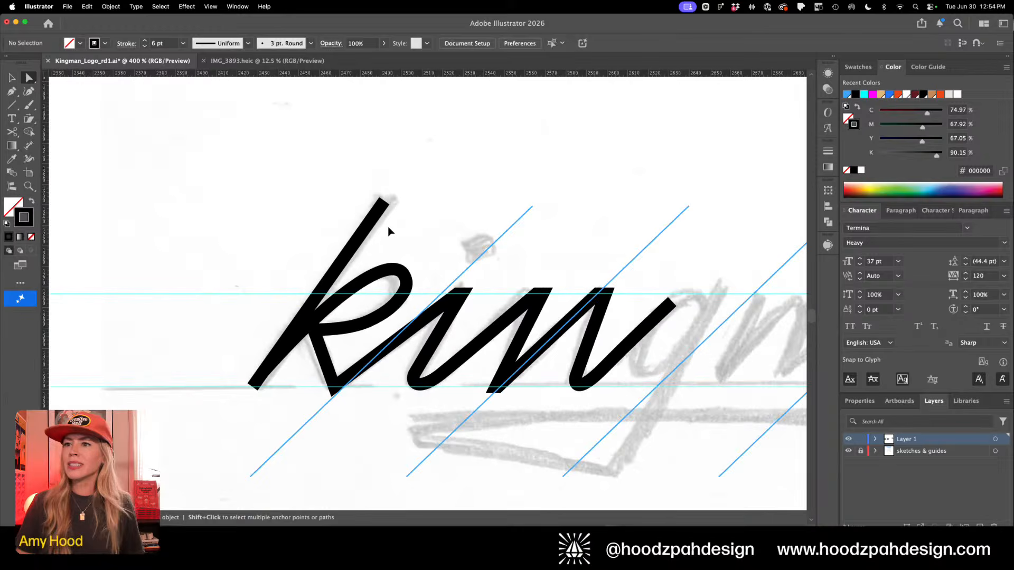
key("z")
left_click_drag(374, 272, 560, 338)
key("a")
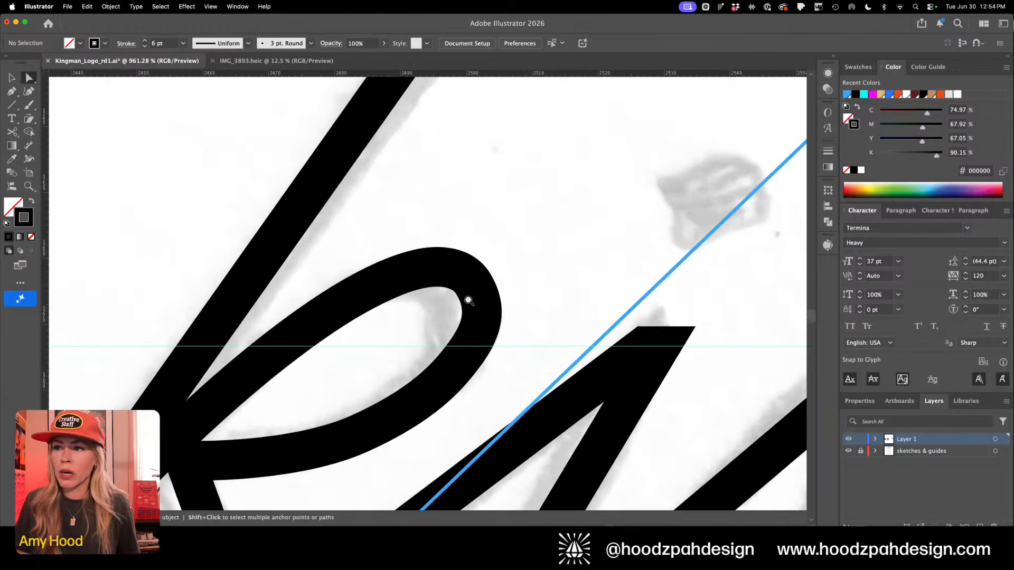
left_click(481, 290)
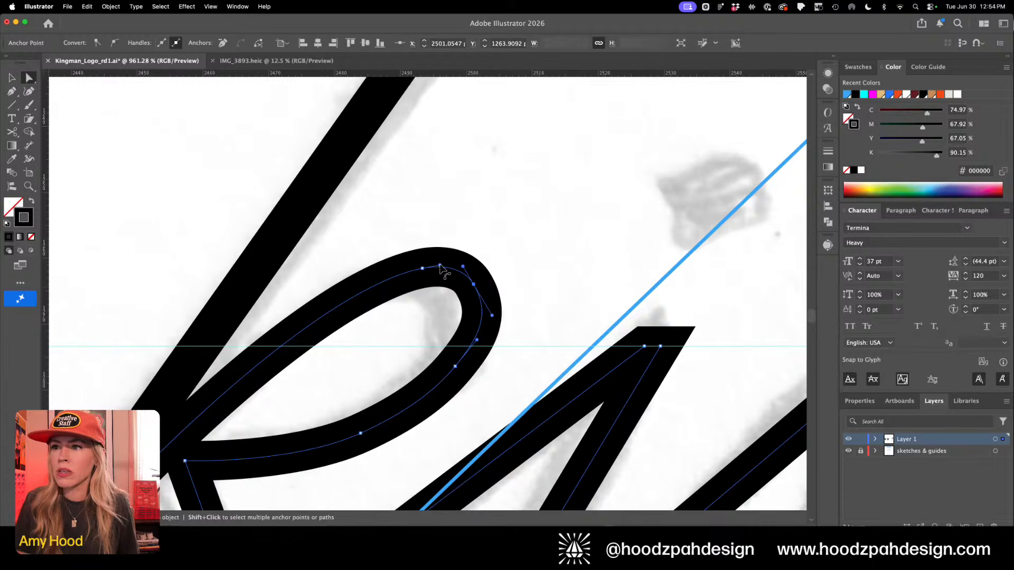
left_click_drag(440, 265, 446, 261)
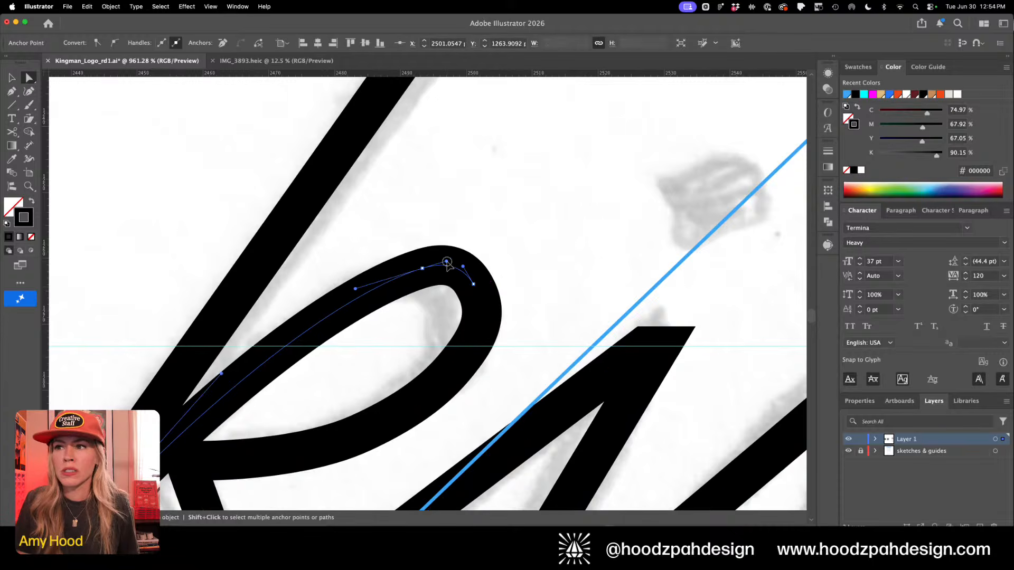
left_click(476, 235)
Examine the curve and anchor handles on the lower-right side of the k's bowl
key("super+minus")
key("super+minus")
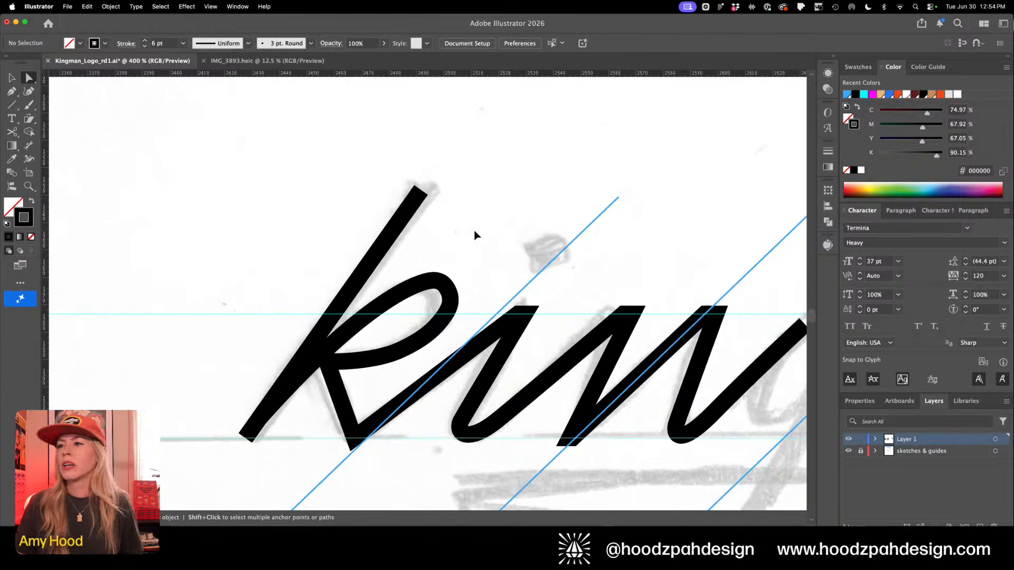
scroll(440, 326, "up", 3)
left_click(443, 327)
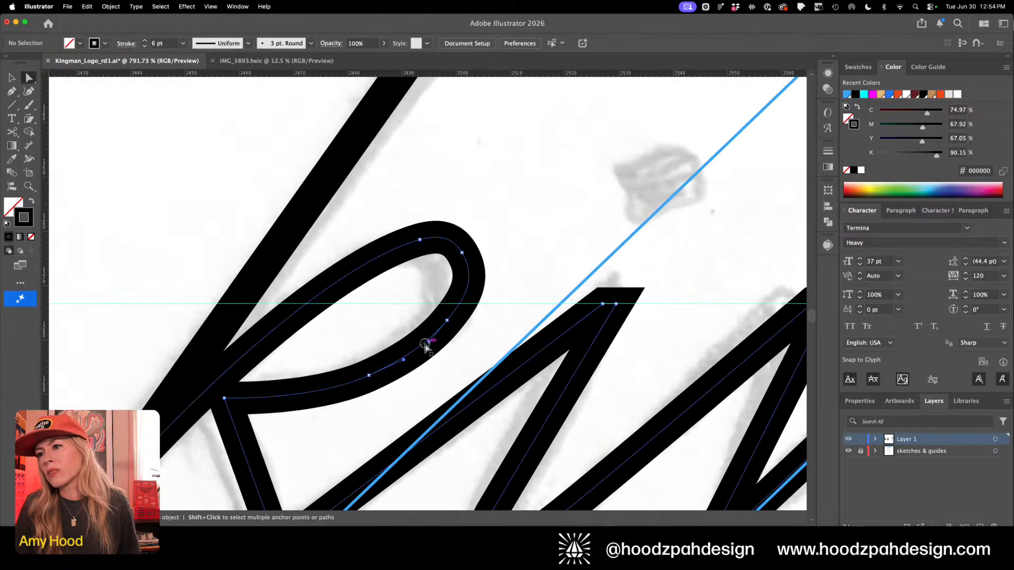
left_click(447, 321)
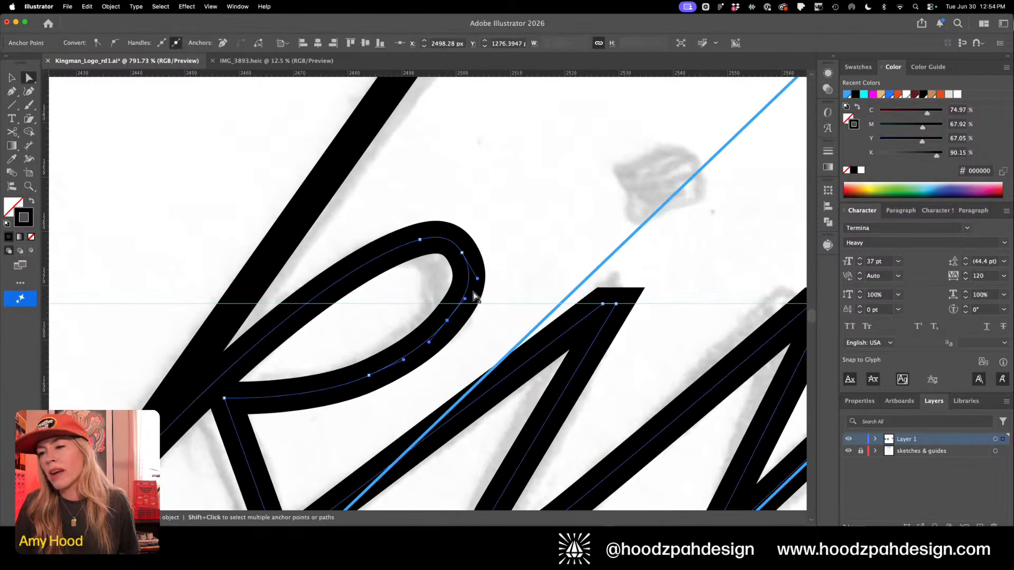
left_click(506, 211)
Draw a small oval dot above the i with the Pen tool, over the sketched dot
key("super+minus")
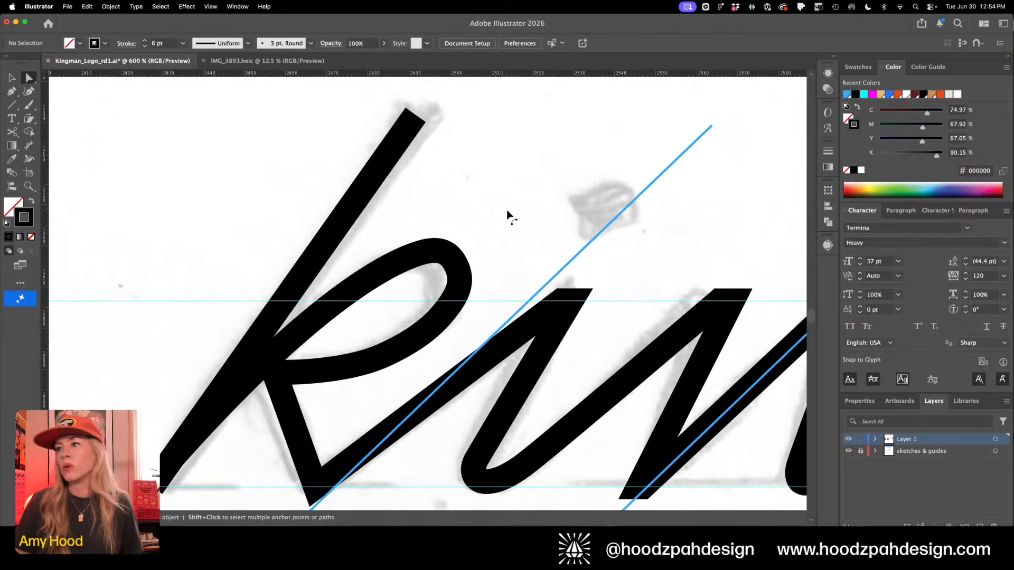
left_click_drag(524, 227, 451, 244)
key("p")
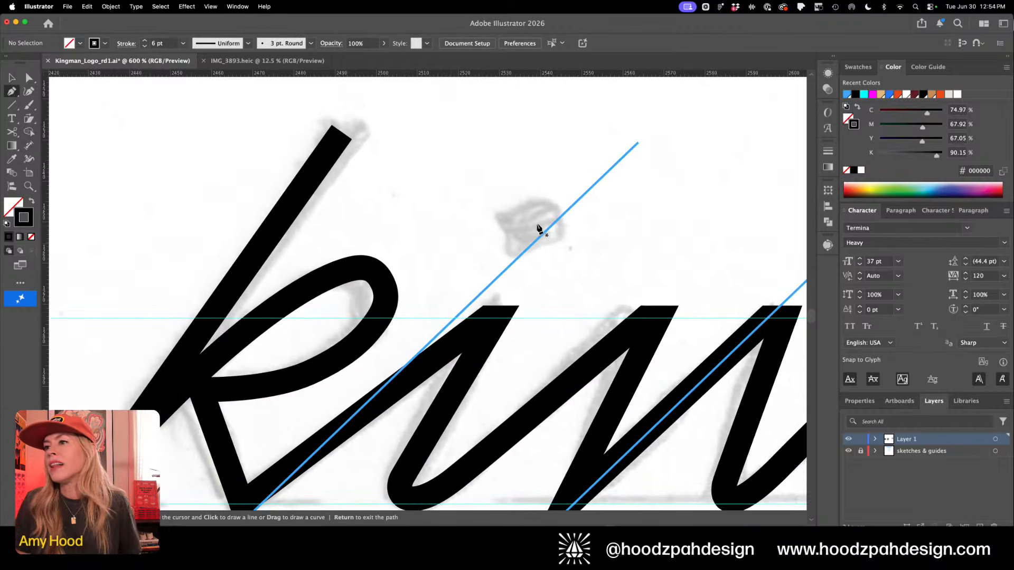
mouse_move(537, 223)
left_mouse_down()
mouse_move(523, 228)
mouse_move(563, 238)
mouse_move(522, 225)
left_mouse_up()
left_click(513, 188, "super")
key("super+minus")
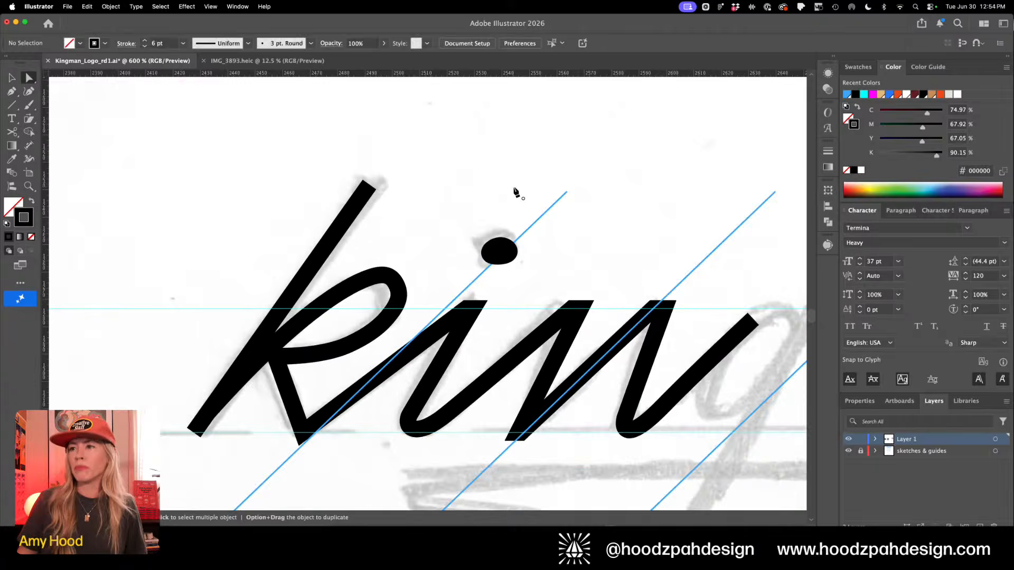
Draw the open, slanted bowl of the g after the n with curved Pen segments between the two horizontal guides
key("super+minus")
scroll(443, 219, "right", 3)
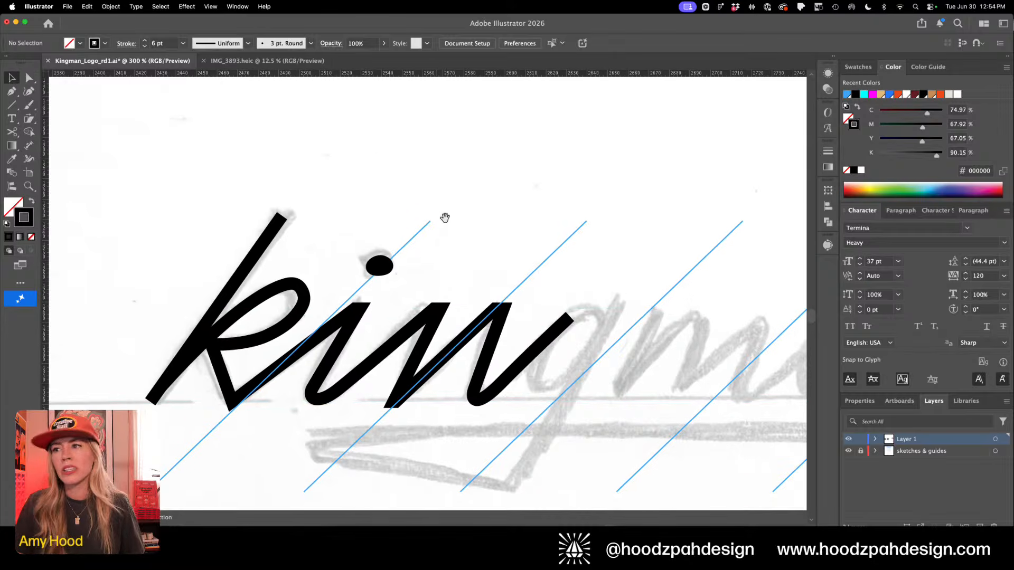
key("super+minus")
scroll(499, 224, "right", 2)
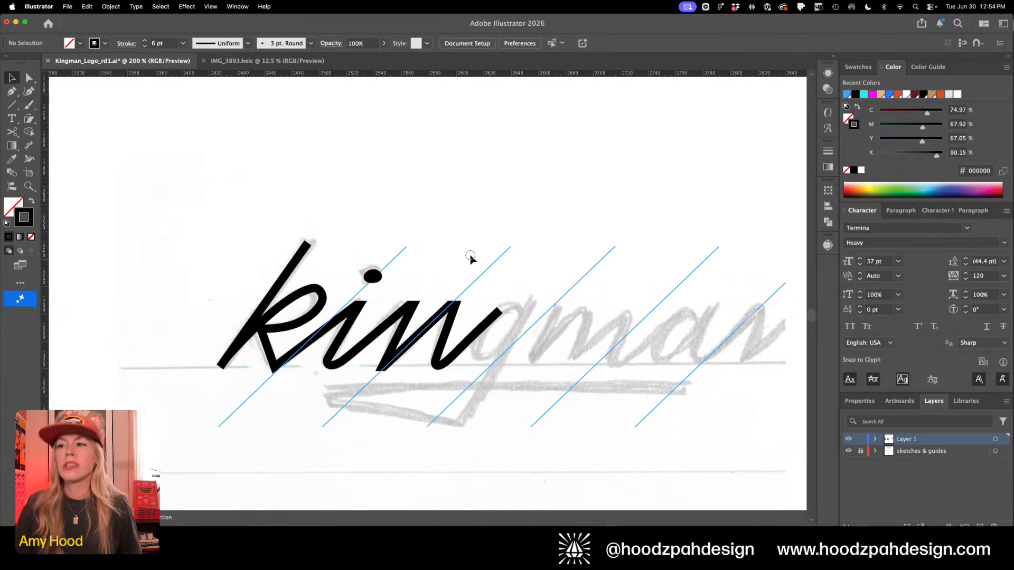
key("super+plus")
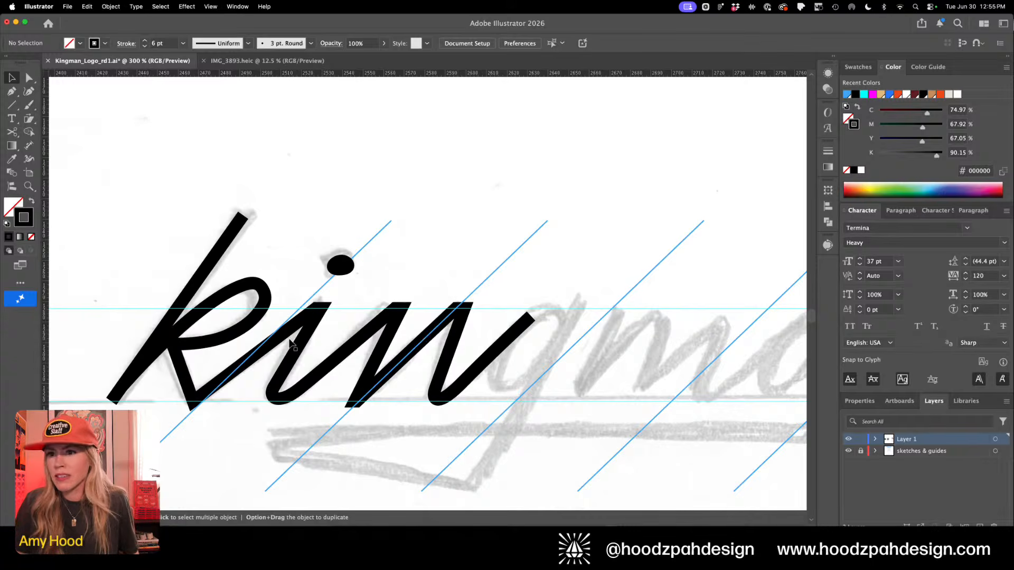
key("p")
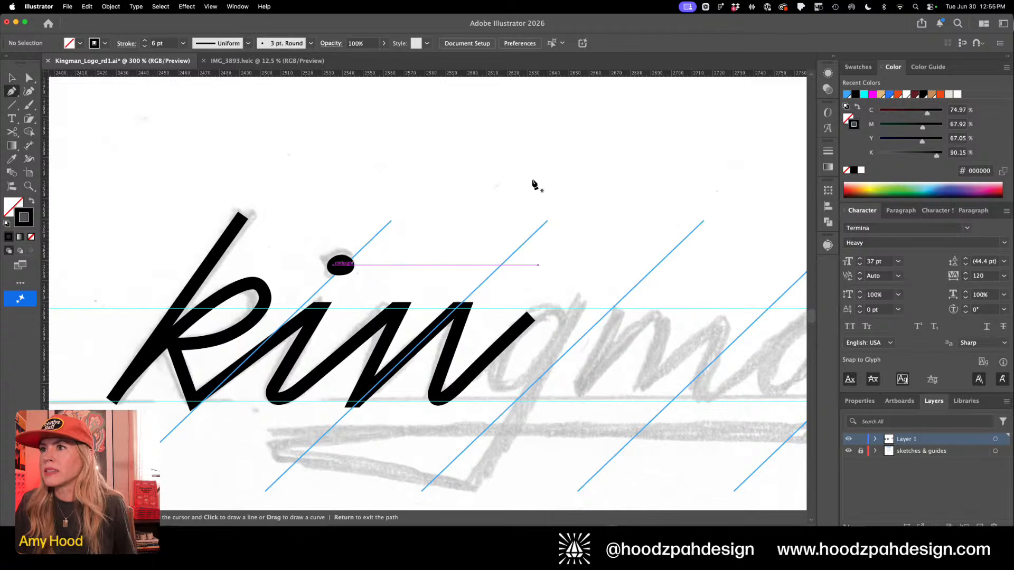
left_click_drag(574, 336, 553, 309)
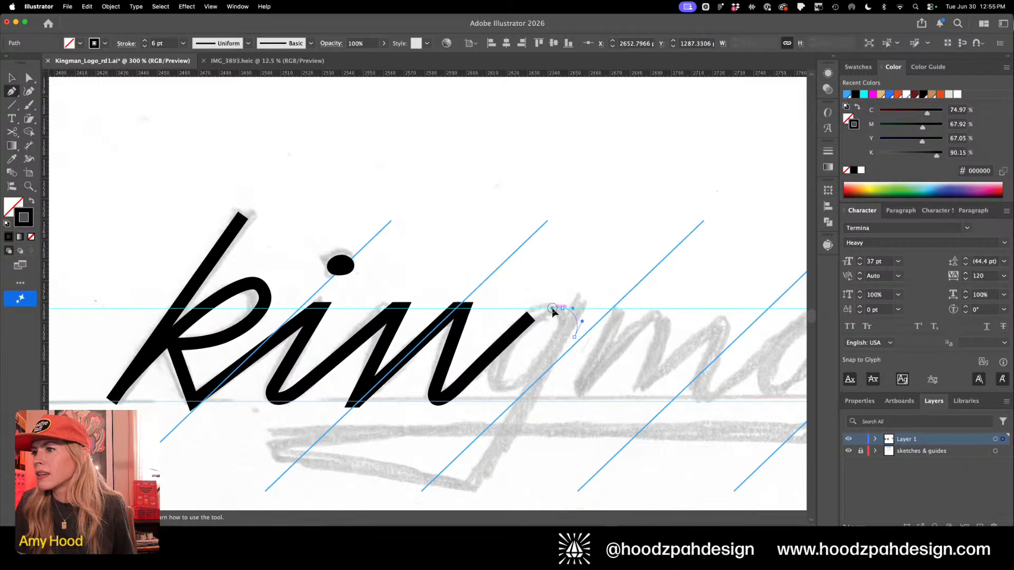
left_click(475, 407)
left_click_drag(473, 413, 473, 413)
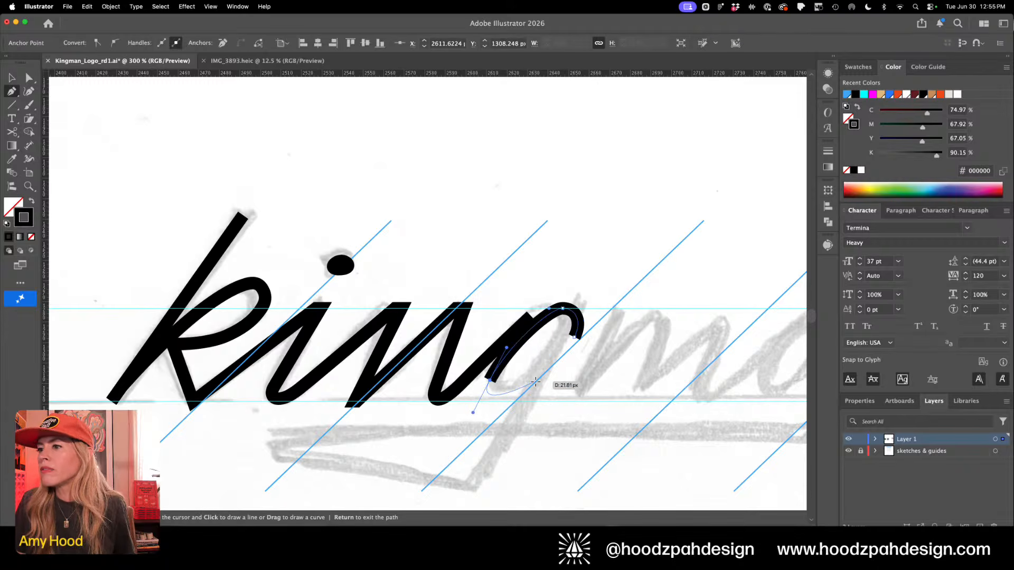
left_click_drag(542, 375, 566, 350)
Reshape the g's bowl by raising its left anchor and lengthening the lower end anchor's handle so the curve meets the baseline
key("a")
scroll(507, 377, "up", 3)
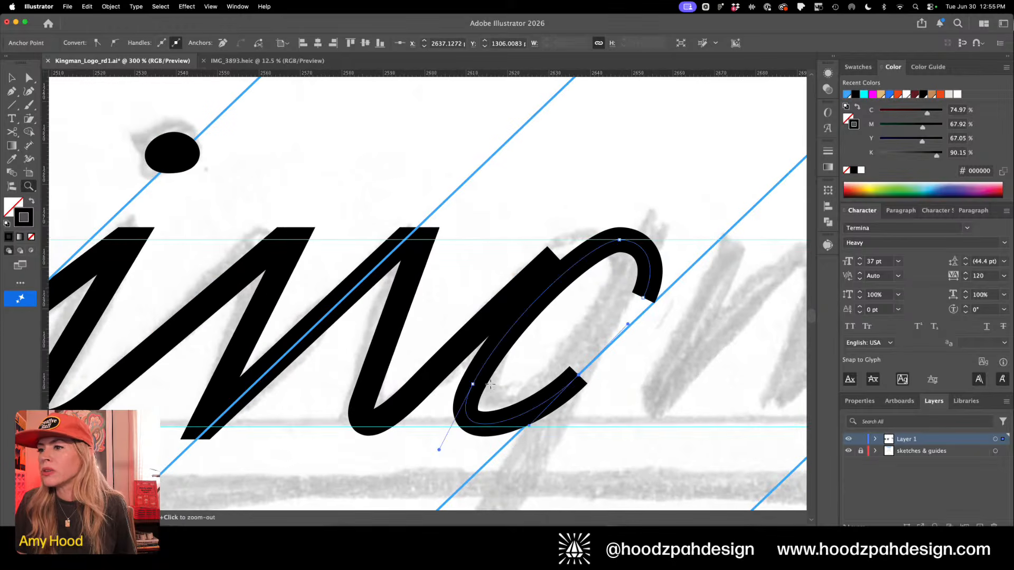
left_click_drag(471, 385, 466, 358)
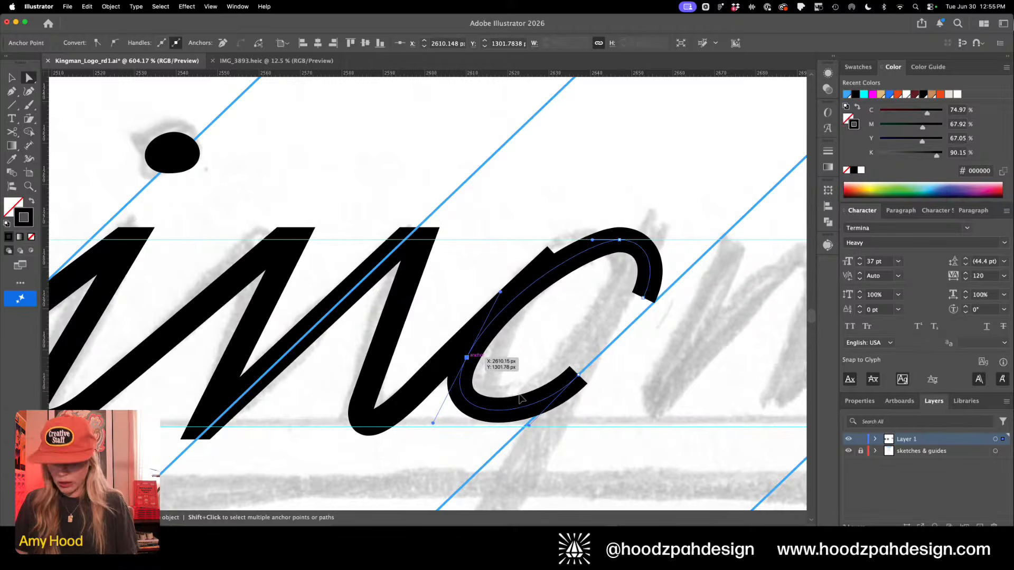
left_click_drag(529, 428, 511, 446)
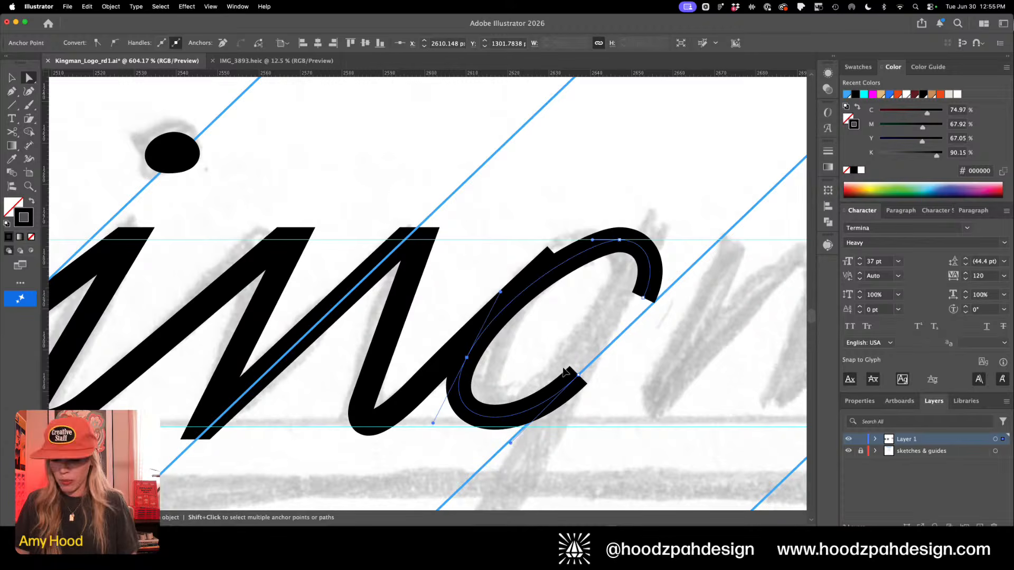
Draw the g's straight slanted stem as a new path from above the upper guide down to the sketched descender's tip
key("p")
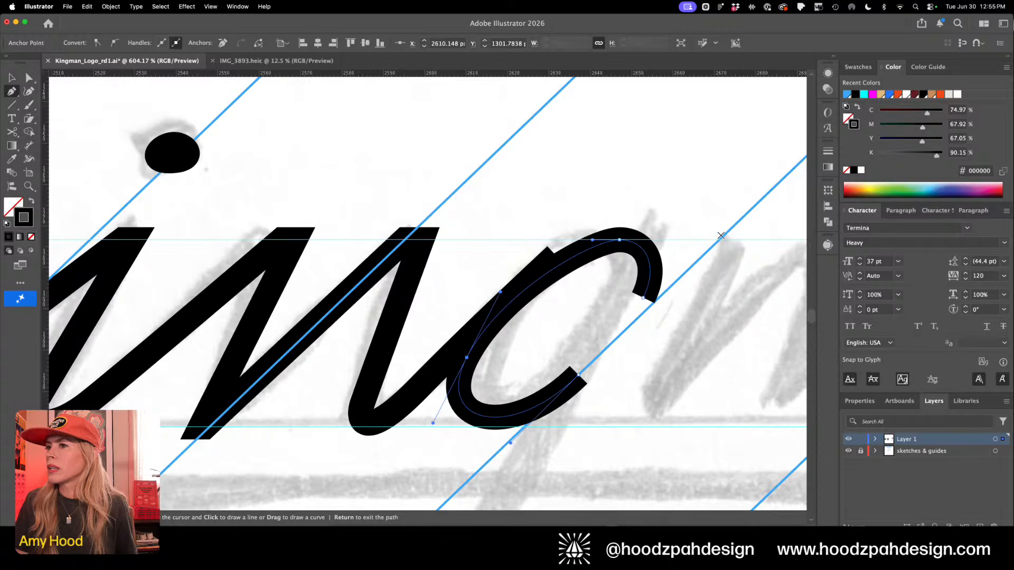
key("super+minus")
key("super+minus")
key("v")
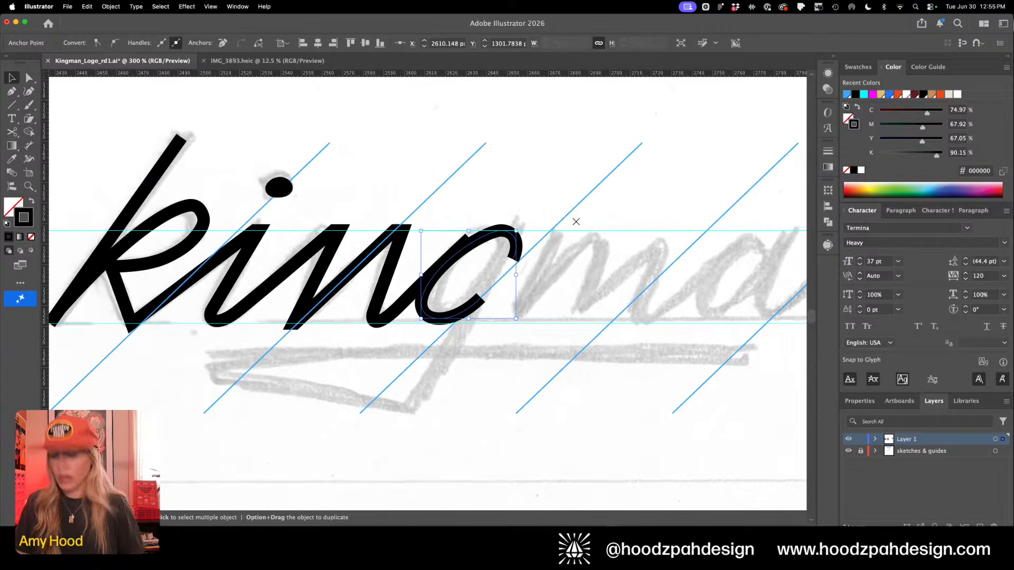
key("p")
left_click(537, 226)
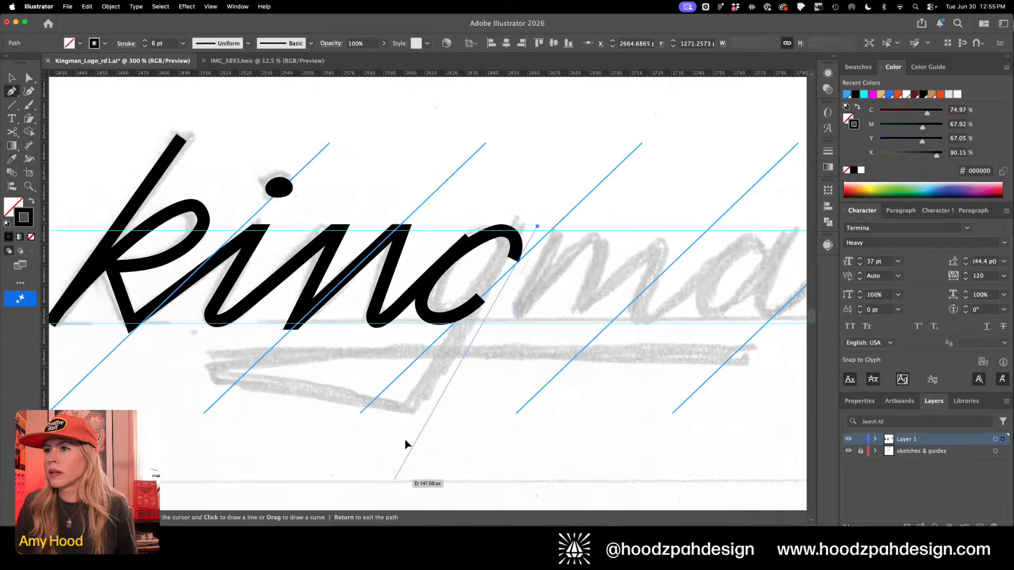
left_click(418, 418)
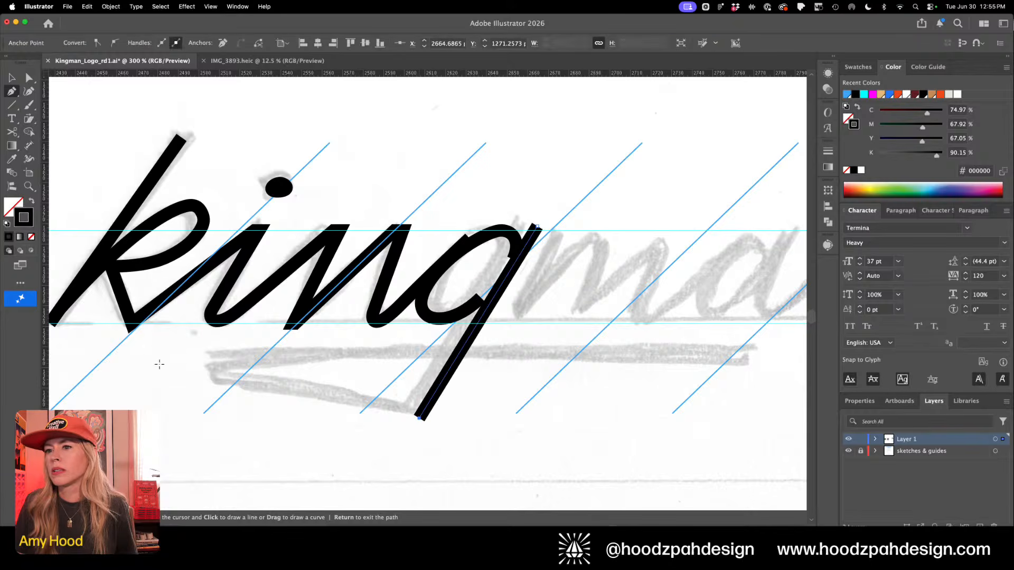
Extend the g's stem into a swash angling back up and left, followed by a long underline to the right, levelled horizontally
left_click(199, 361)
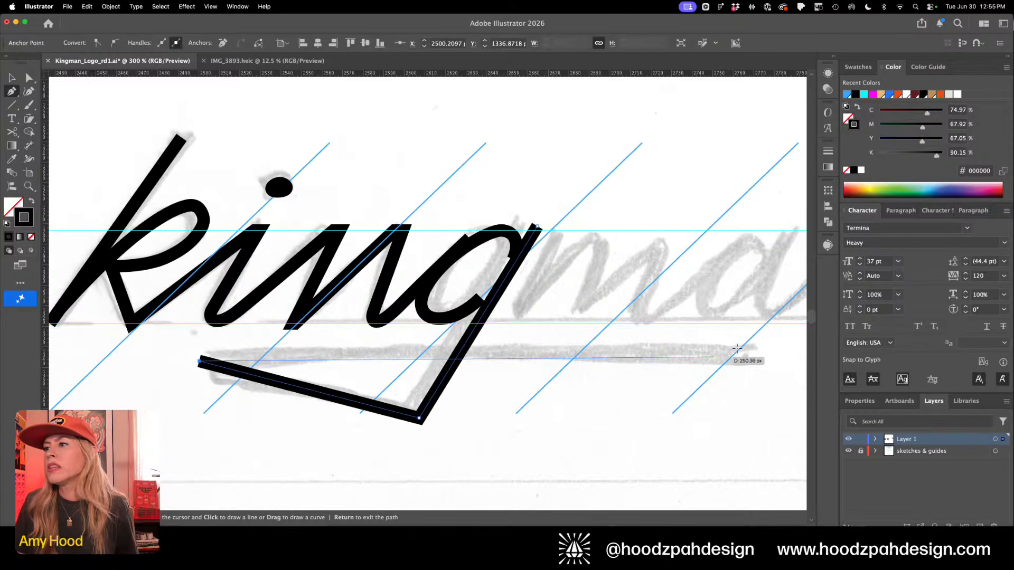
left_click(738, 350)
key("a")
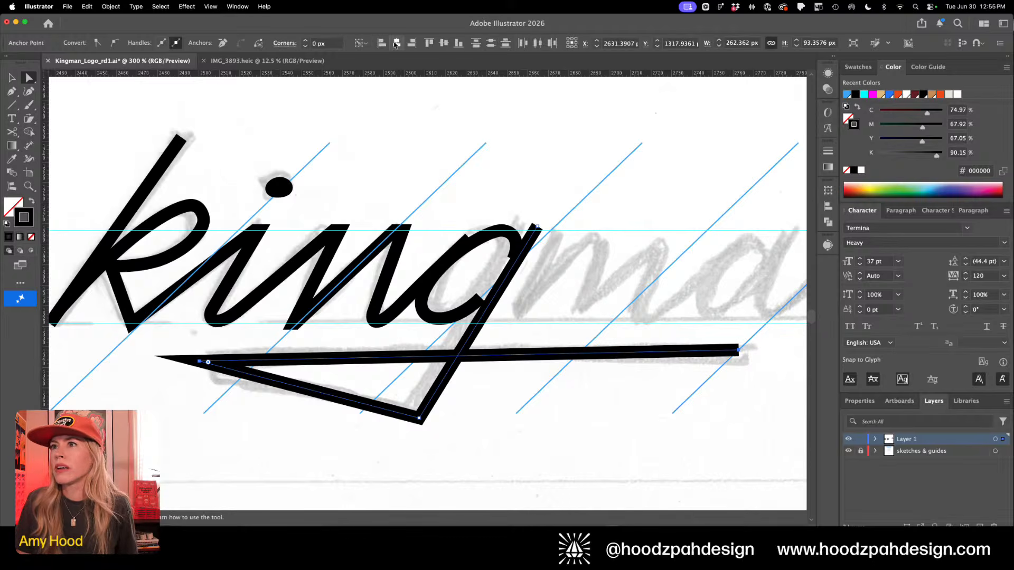
left_click(426, 44)
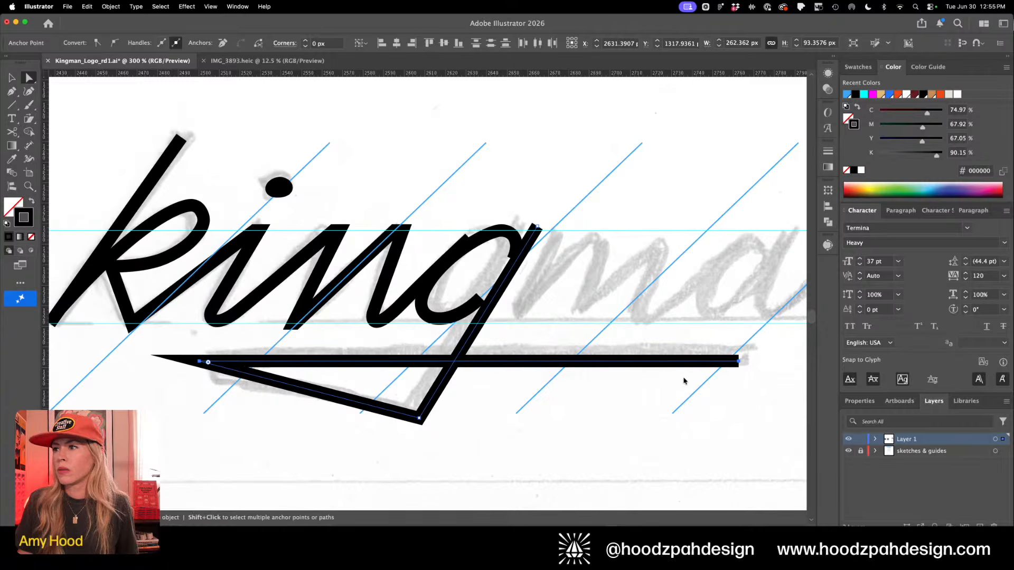
key("super+1")
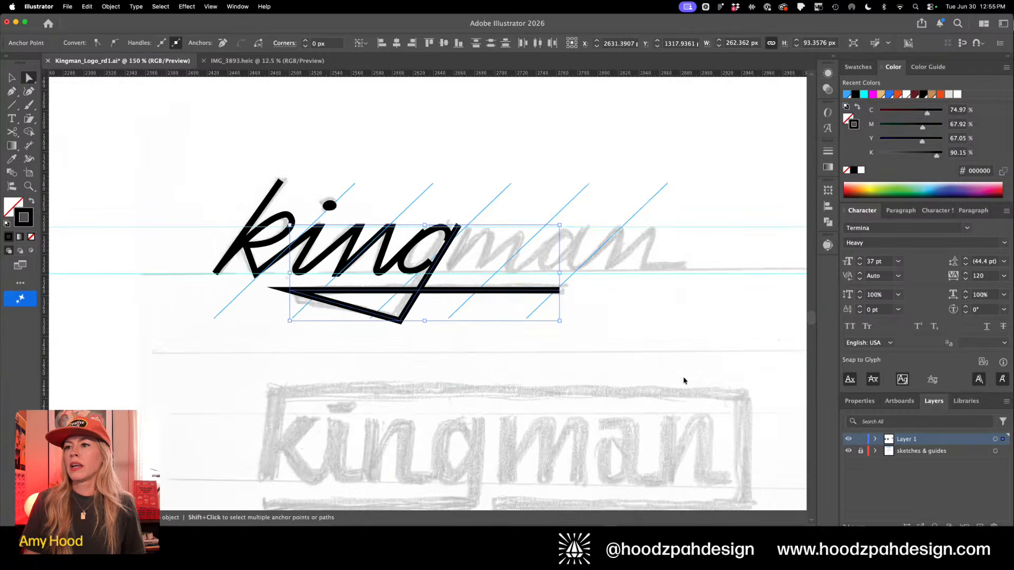
Extend the open lower end of the g's bowl with the Pen tool up toward its upper end beside the stem
left_click_drag(401, 258, 524, 284)
left_click(501, 303)
key("p")
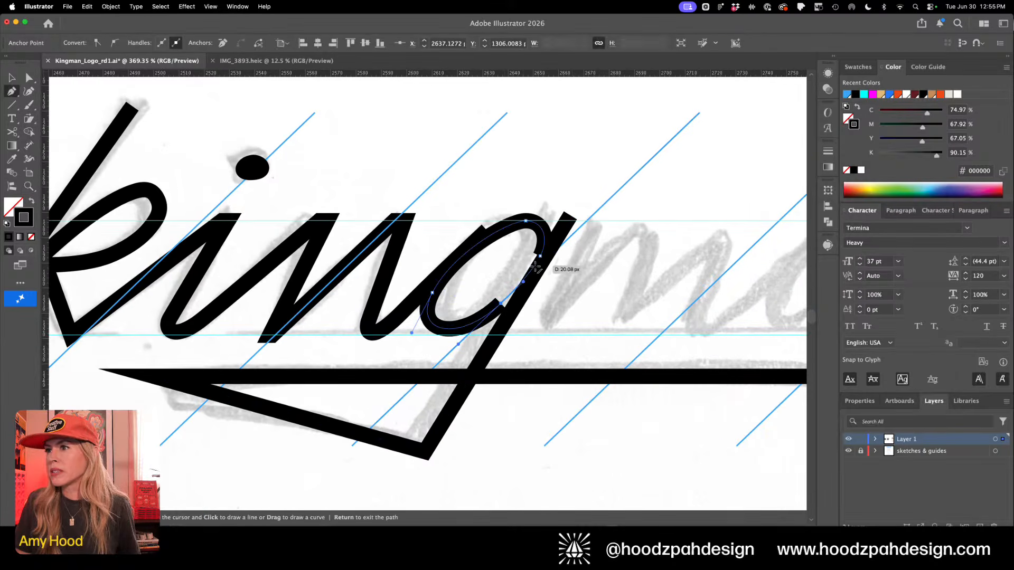
left_click(536, 266)
Move the g's stem and swash path slightly left so the stem overlaps the open side of the bowl
key("a")
key("z")
left_click(601, 305)
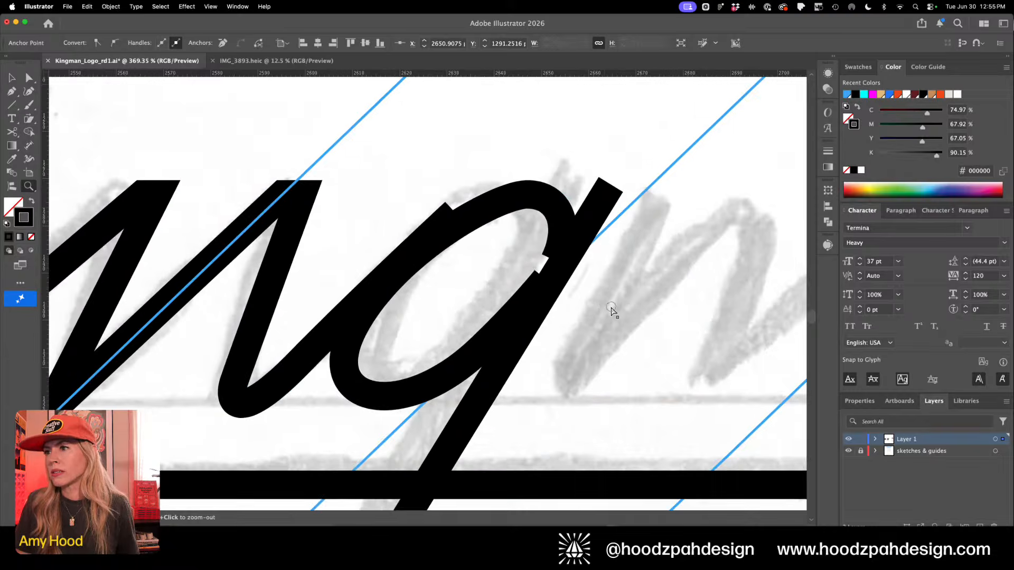
key("a")
key("v")
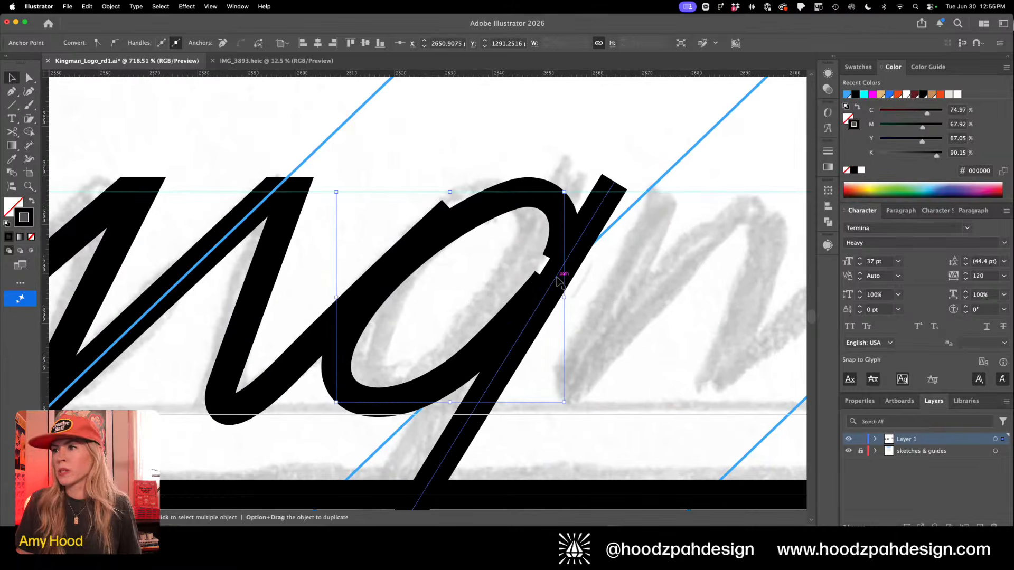
left_click_drag(554, 276, 553, 280)
key("a")
left_click(548, 280)
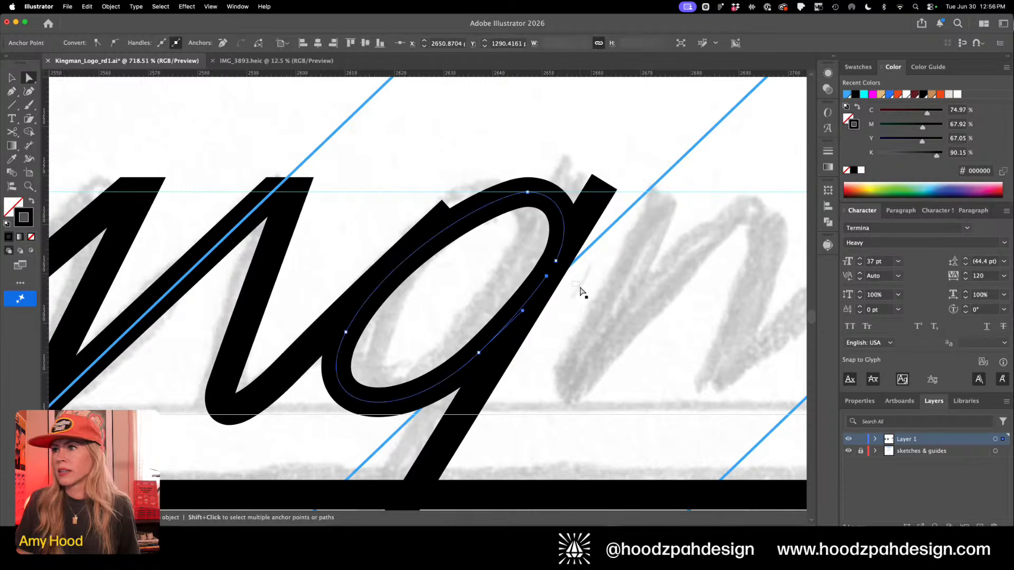
left_click(580, 287)
key("super+minus")
key("super+minus")
key("super+minus")
key("super+minus")
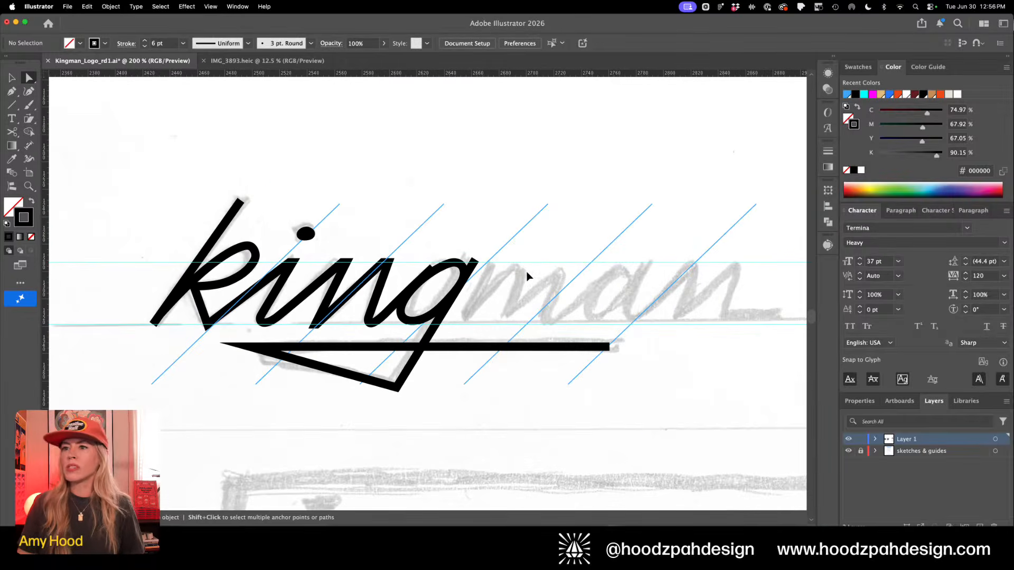
Shorten the n's exit stroke by pulling its end anchor down and left along the g's bowl
key("z")
left_click_drag(434, 290, 568, 336)
key("a")
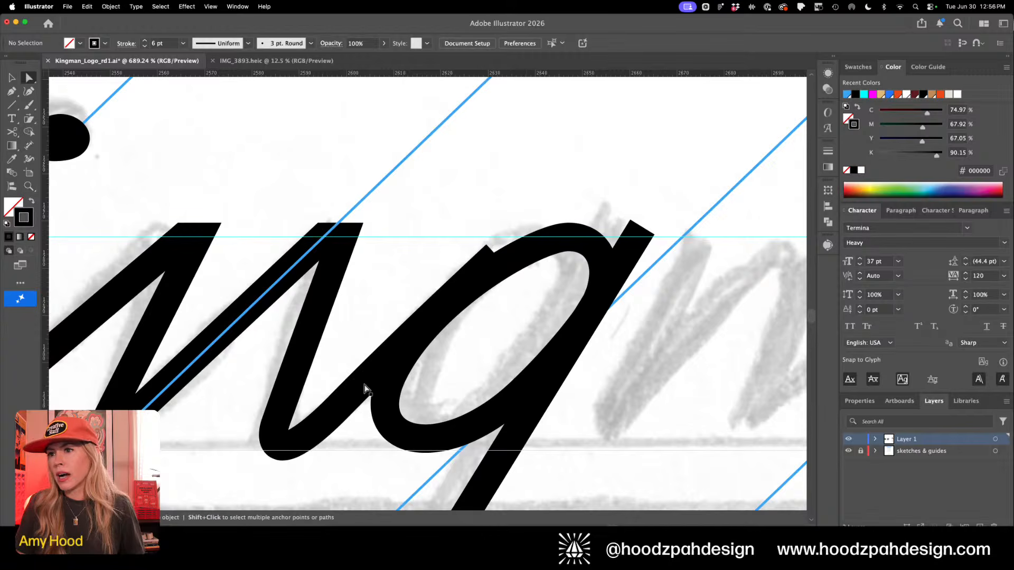
left_click(409, 336)
left_click_drag(495, 255, 456, 290)
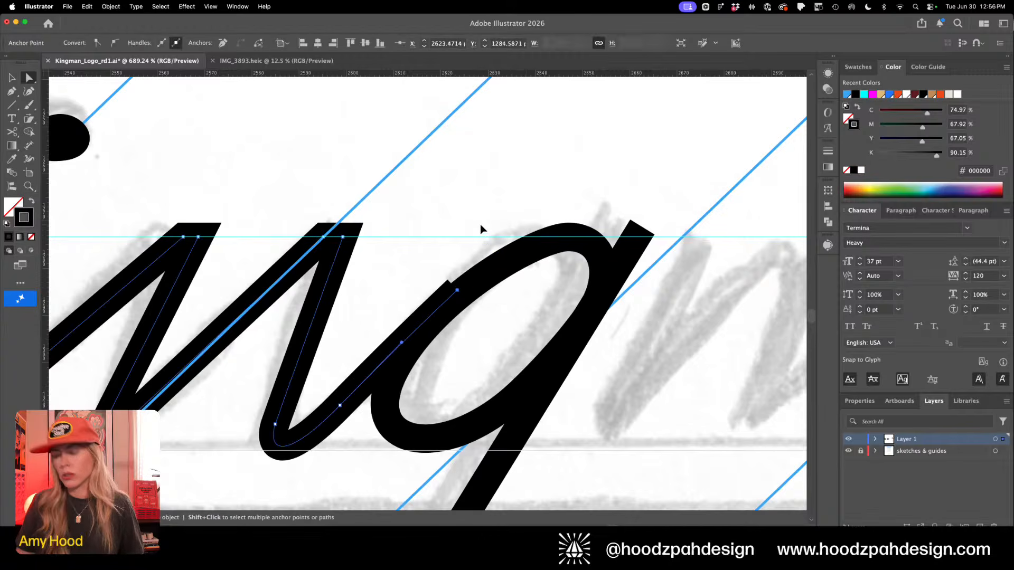
left_click(480, 224)
key("super+minus")
key("super+minus")
Shift the g's bowl and stem with its swash, along with the slant guides selected with them, slightly left toward the n
key("v")
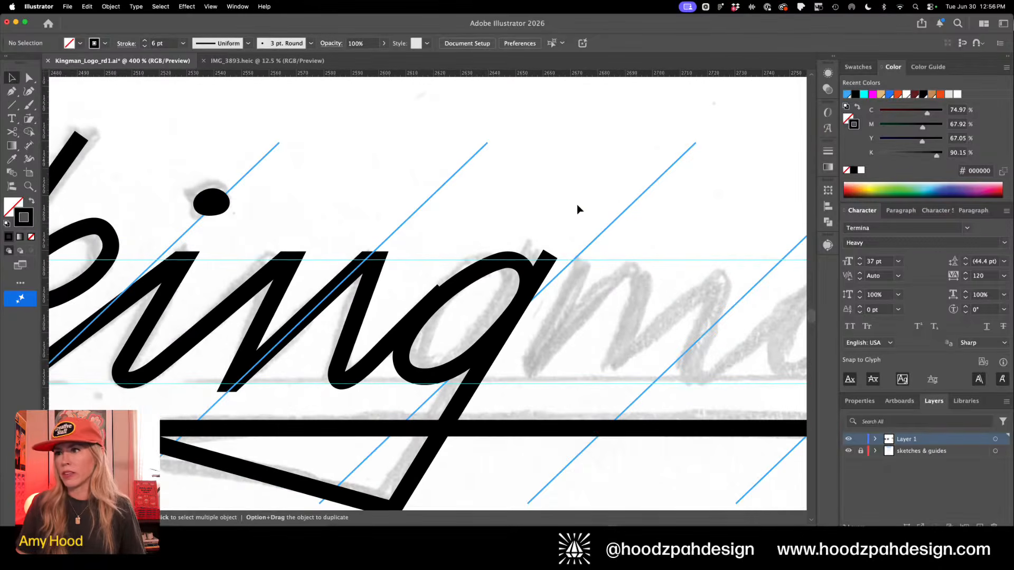
left_click_drag(577, 204, 491, 420)
left_click_drag(491, 458, 483, 461)
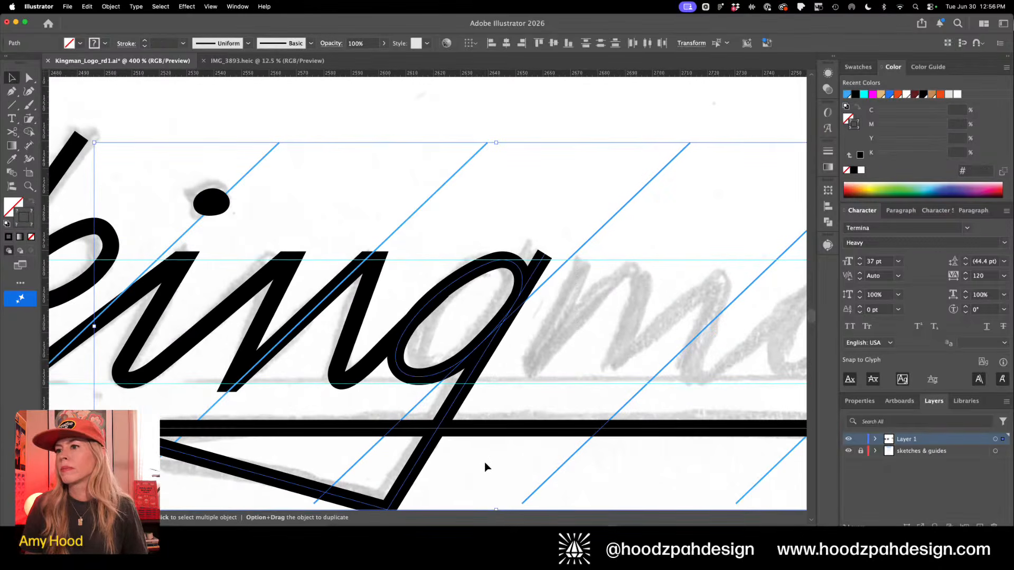
key("z")
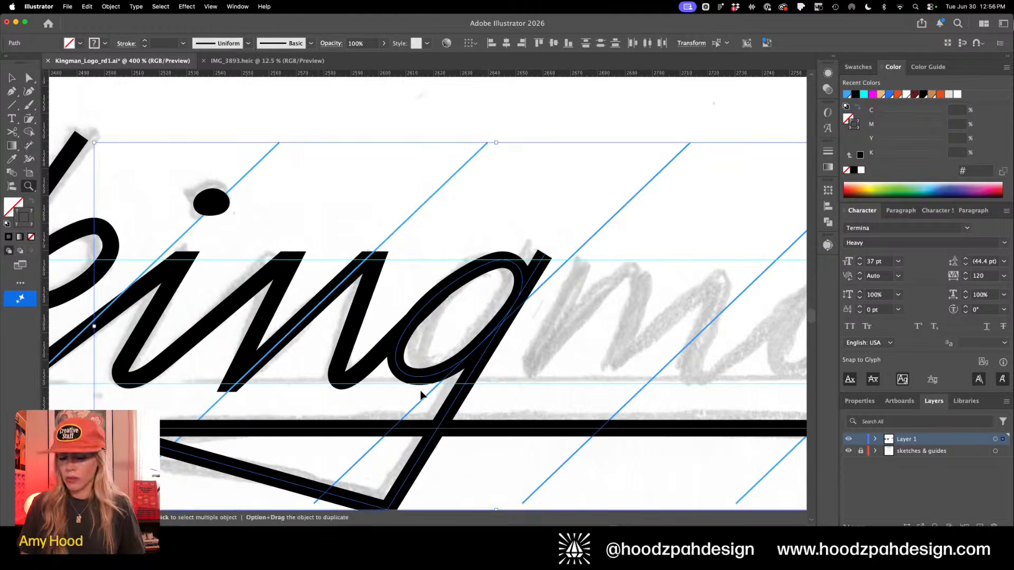
key("super+minus")
key("super+minus")
key("super+minus")
key("a")
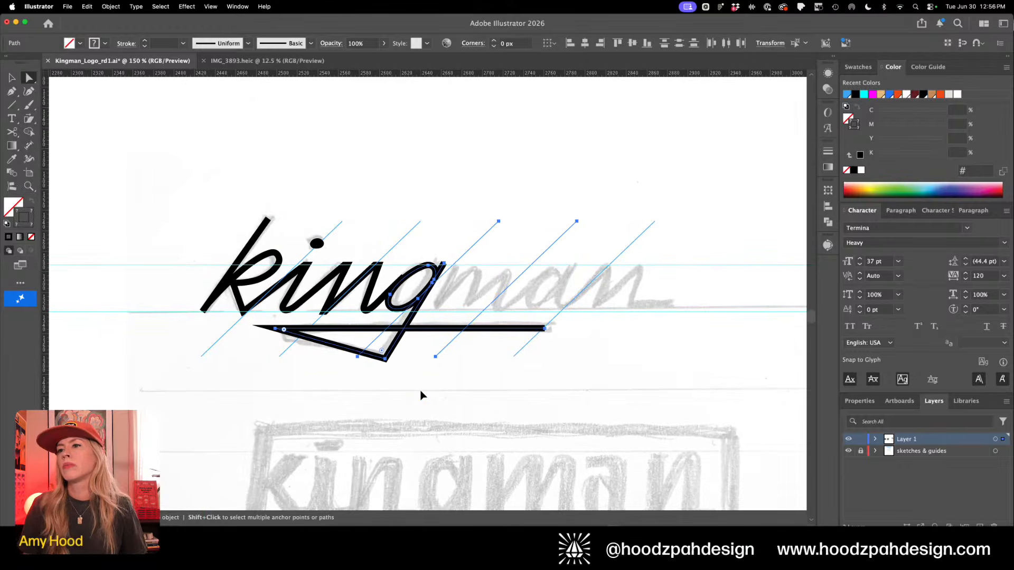
Lower the end anchor of the n's exit stroke and adjust the stroke's curve so it merges smoothly into the g's bowl
key("super+plus")
key("super+plus")
key("super+plus")
key("super+plus")
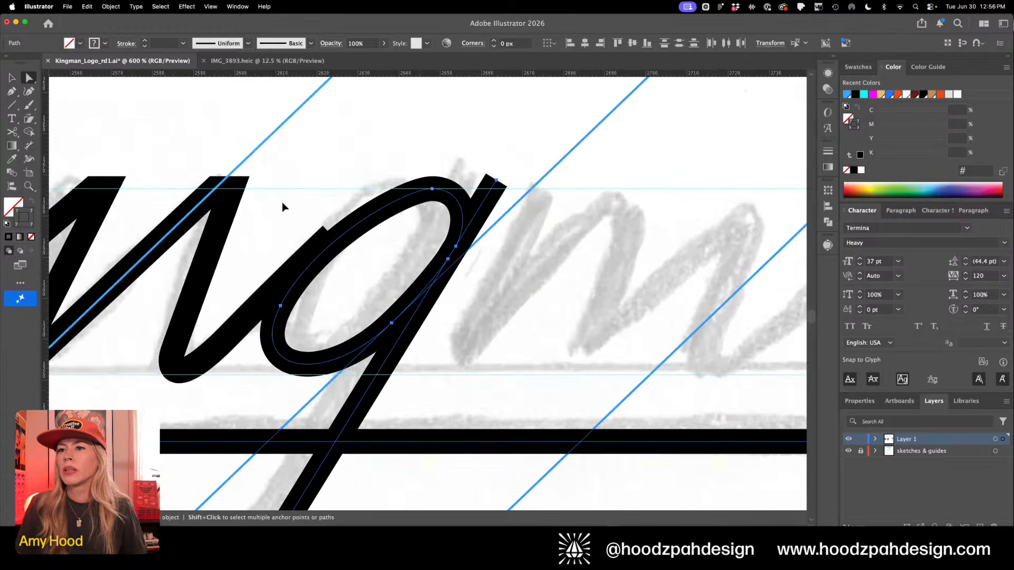
left_click(330, 237)
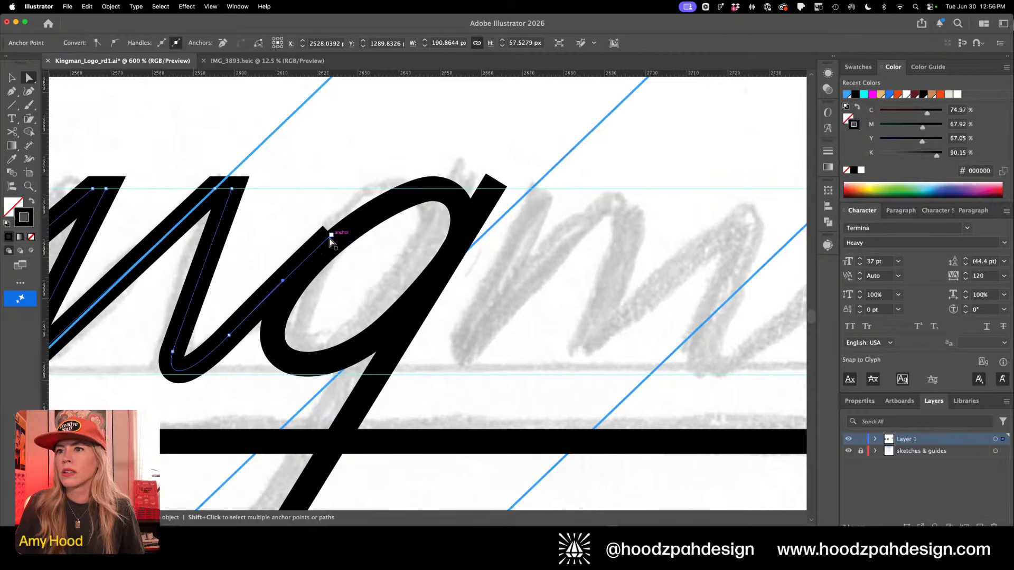
left_click_drag(328, 243, 330, 245)
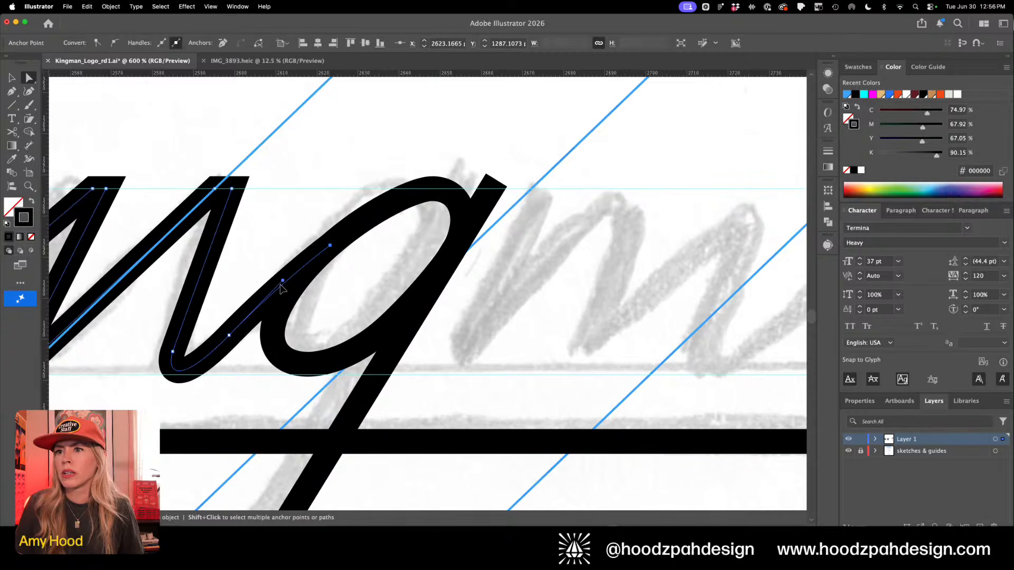
left_click_drag(283, 281, 288, 283)
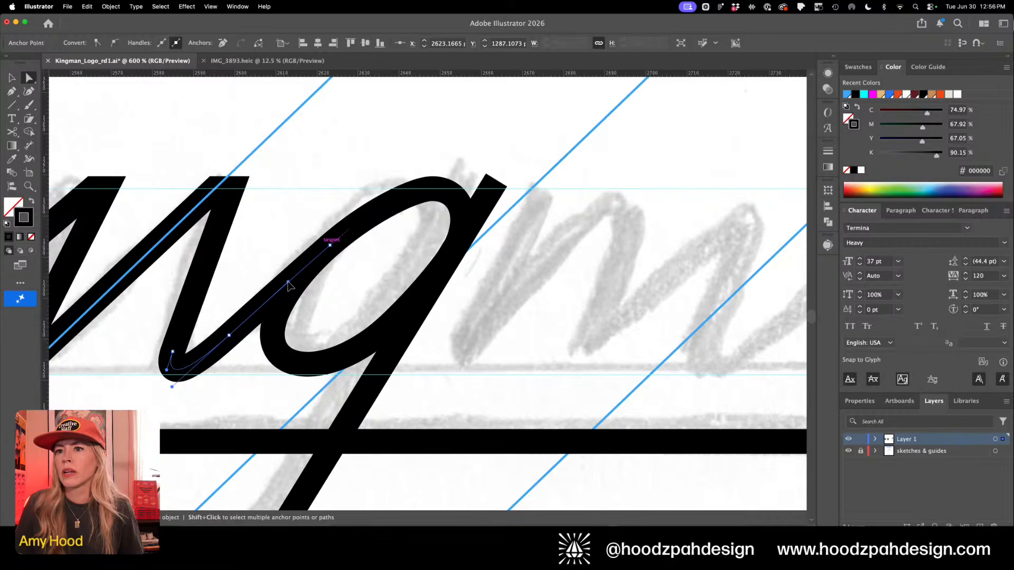
left_click_drag(228, 335, 234, 336)
Nudge the g's stem and swash slightly right, and nudge its bowl right to meet the stem again
key("v")
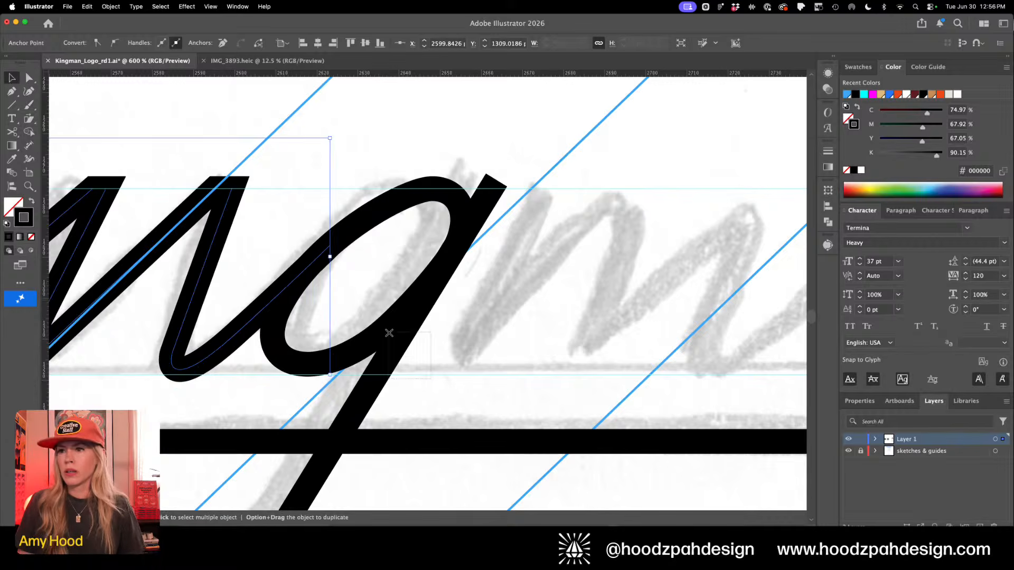
left_click(384, 334)
left_click(381, 334)
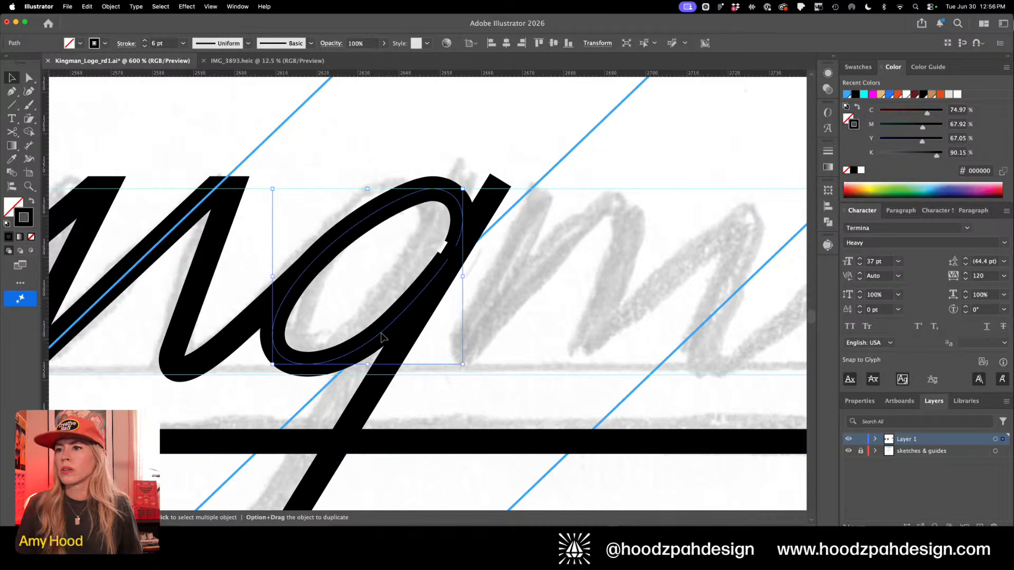
key("Right")
key("a")
left_click_drag(236, 304, 337, 246)
left_click(339, 188)
key("super+minus")
key("super+minus")
key("super+minus")
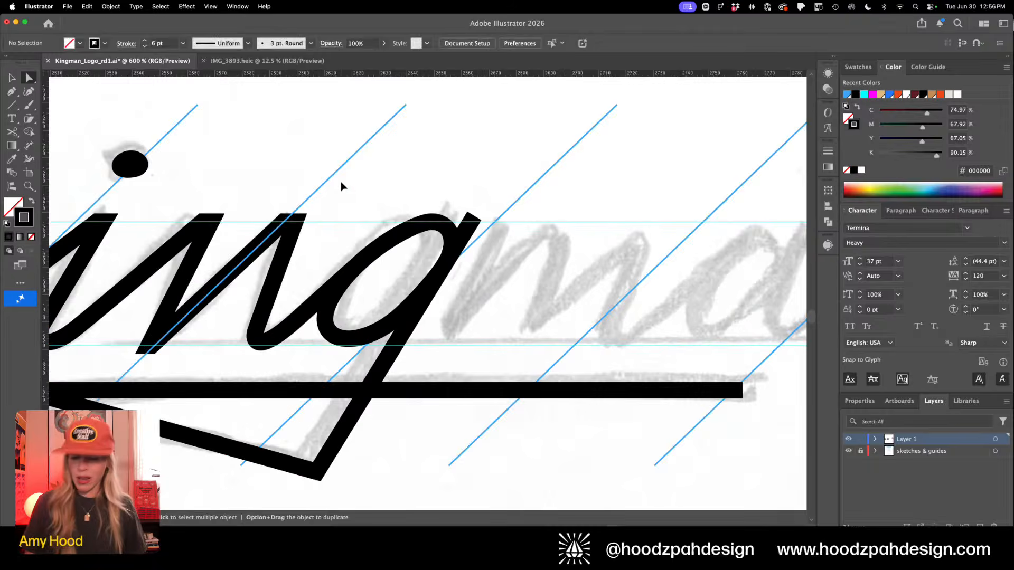
Smooth the lower right of the g's bowl by moving its anchor slightly left and adjusting that anchor's handle
key("z")
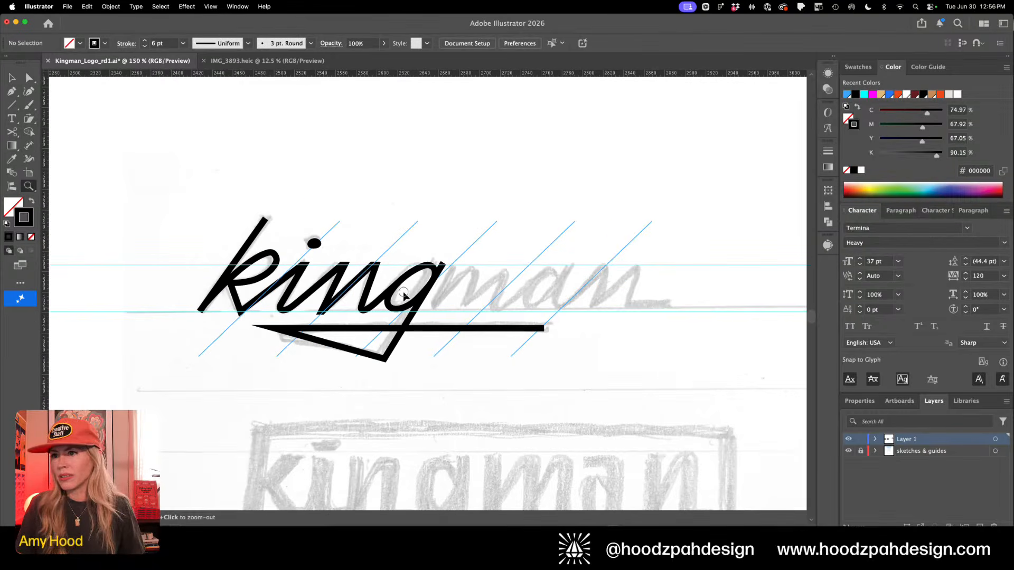
left_click_drag(401, 292, 633, 340)
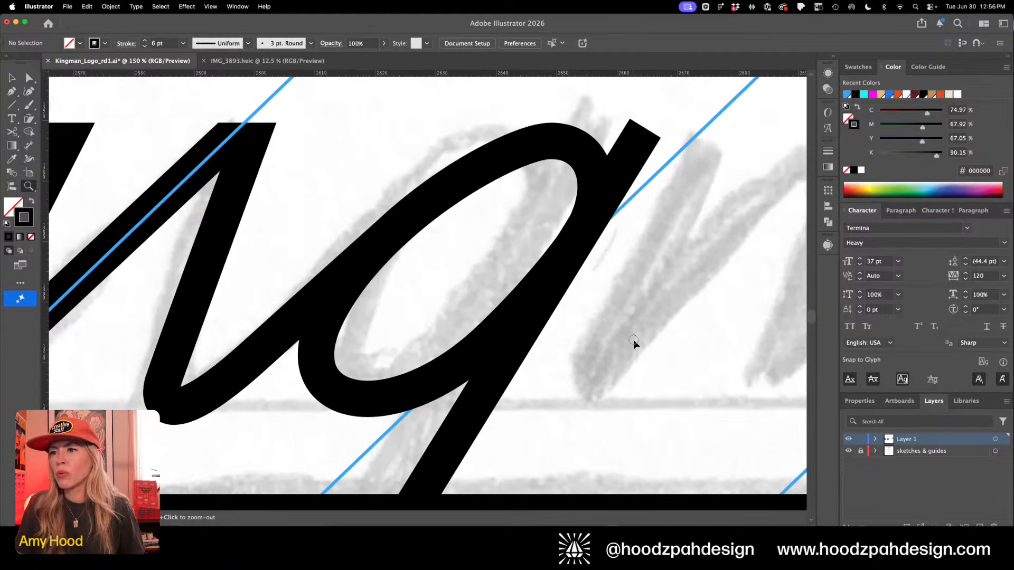
key("a")
left_click(448, 369)
left_click(491, 339)
left_click_drag(491, 338, 479, 339)
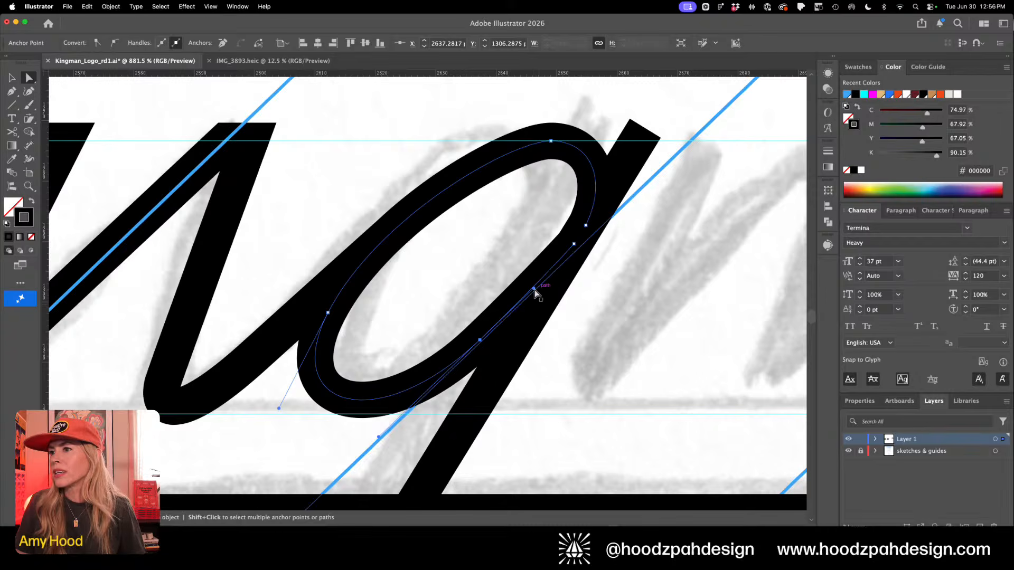
left_click_drag(534, 290, 536, 288)
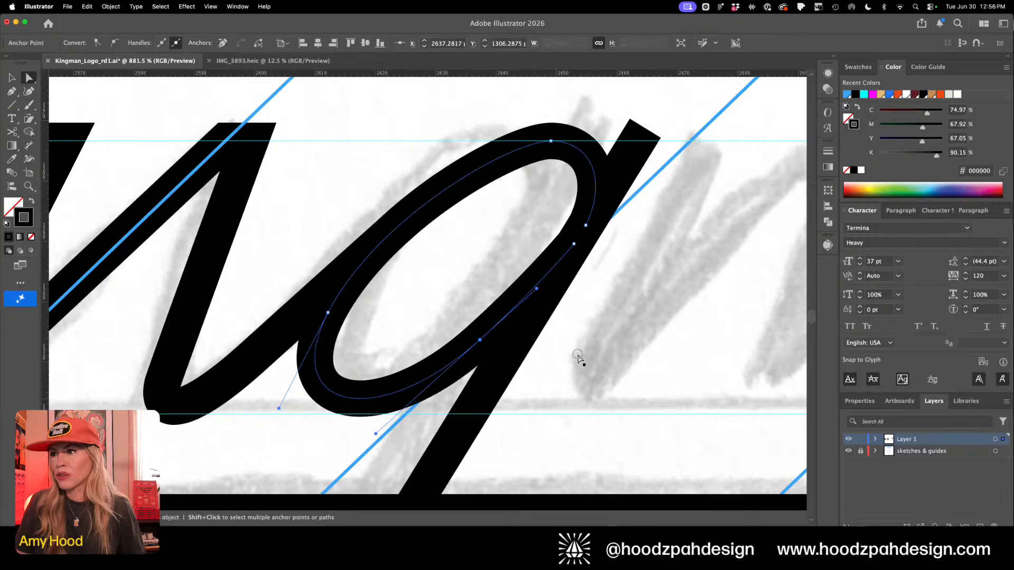
left_click(548, 335)
key("super+minus")
key("super+minus")
key("super+minus")
key("super+minus")
key("super+minus")
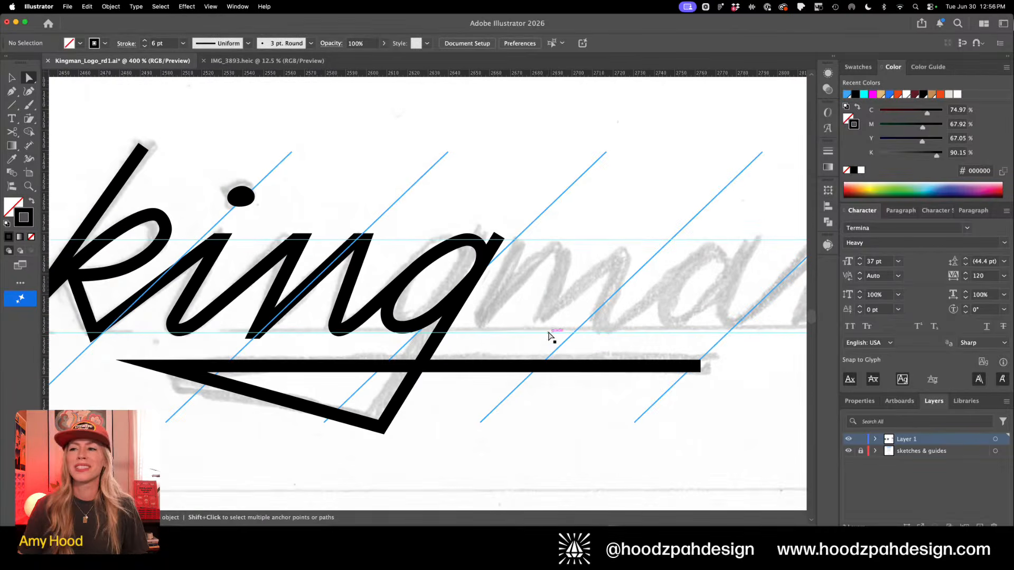
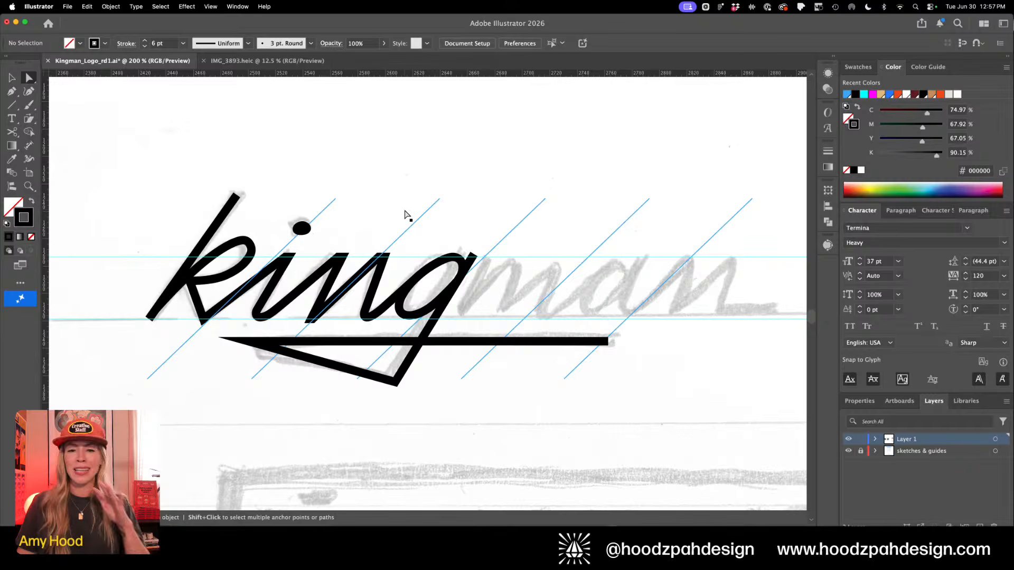
Duplicate the connected k-i-n path horizontally to the right, placing the copied n over the sketched m
key("super+plus")
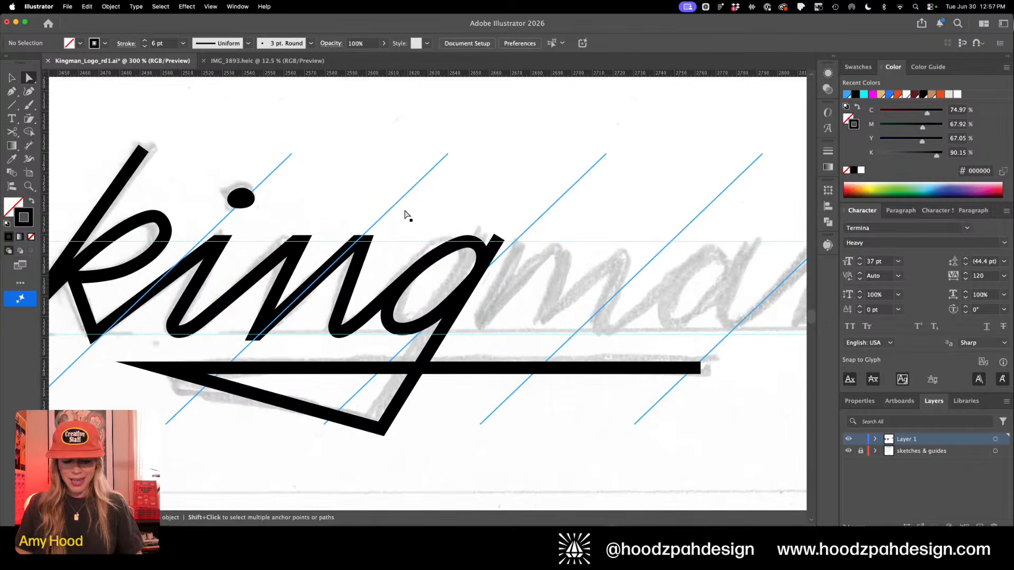
key("v")
left_click(365, 286)
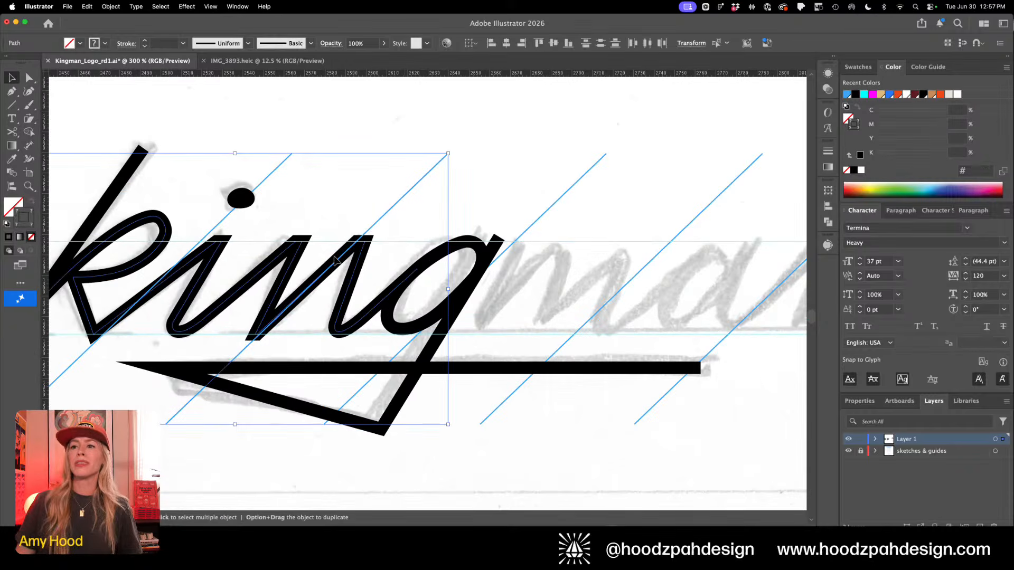
left_click_drag(298, 255, 561, 254)
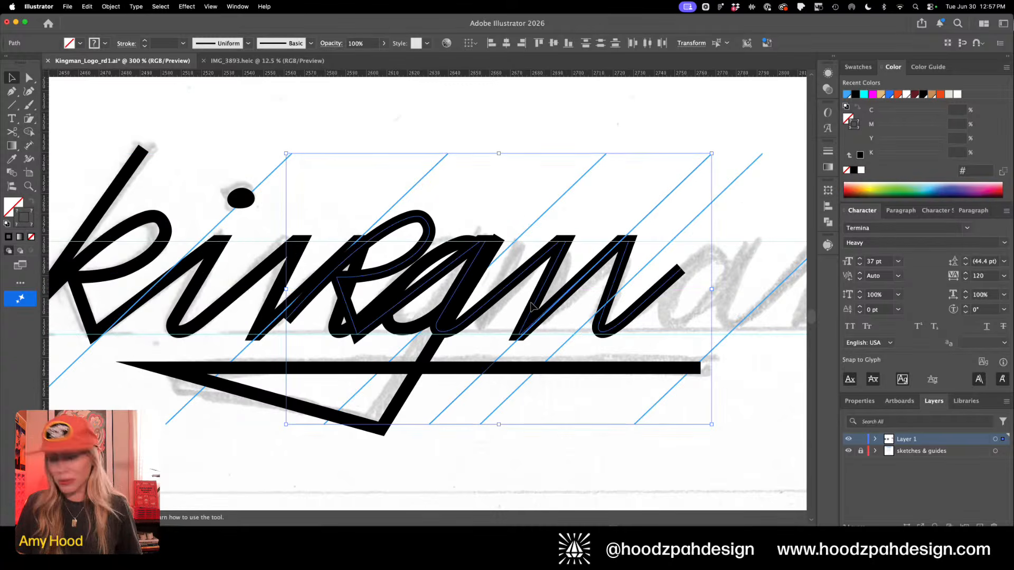
Cut the duplicated path with the Scissors tool at the stroke leading into its n, and delete the leftover k and i portion
key("c")
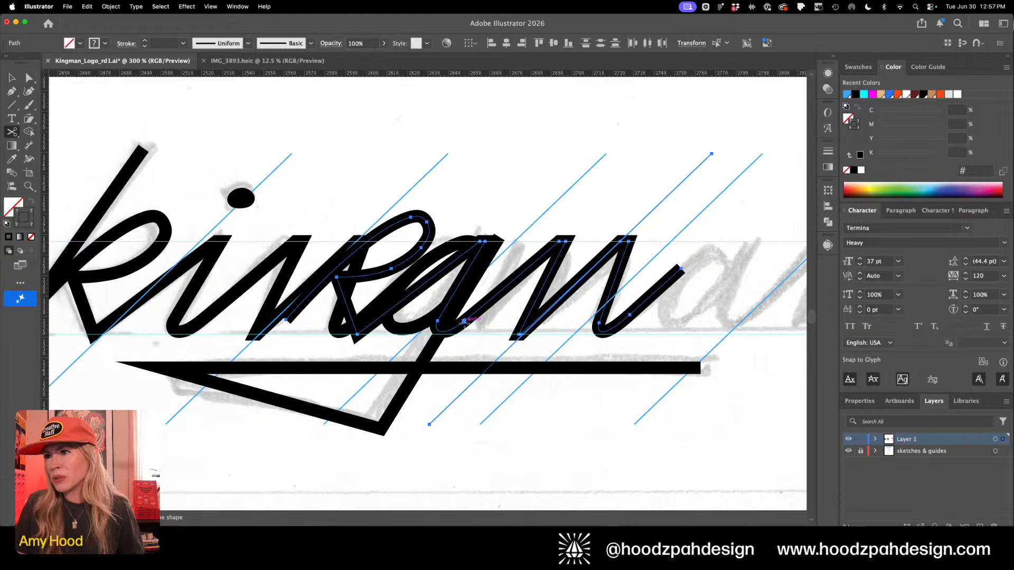
left_click(464, 320)
key("a")
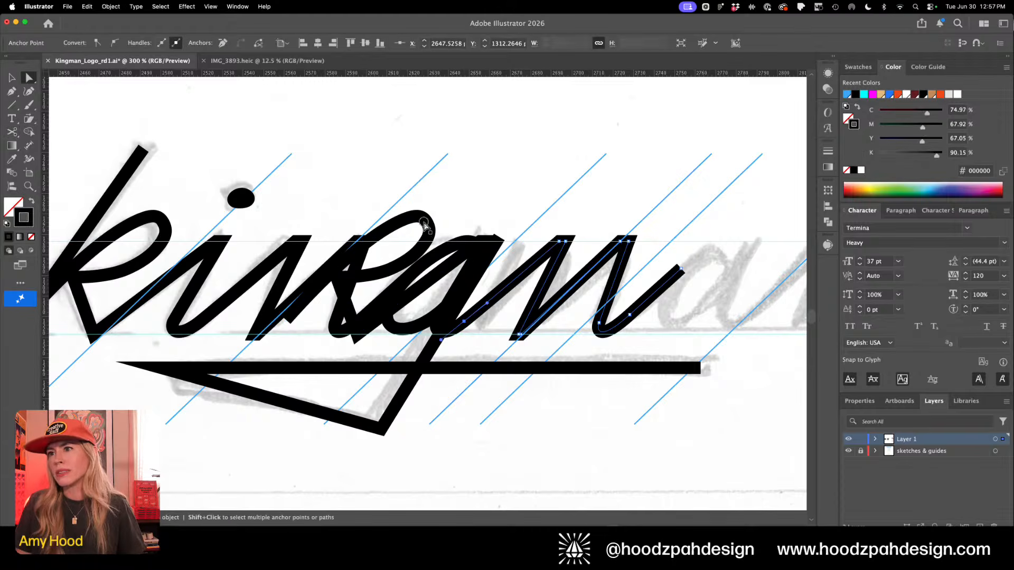
left_click(424, 224)
key("Delete")
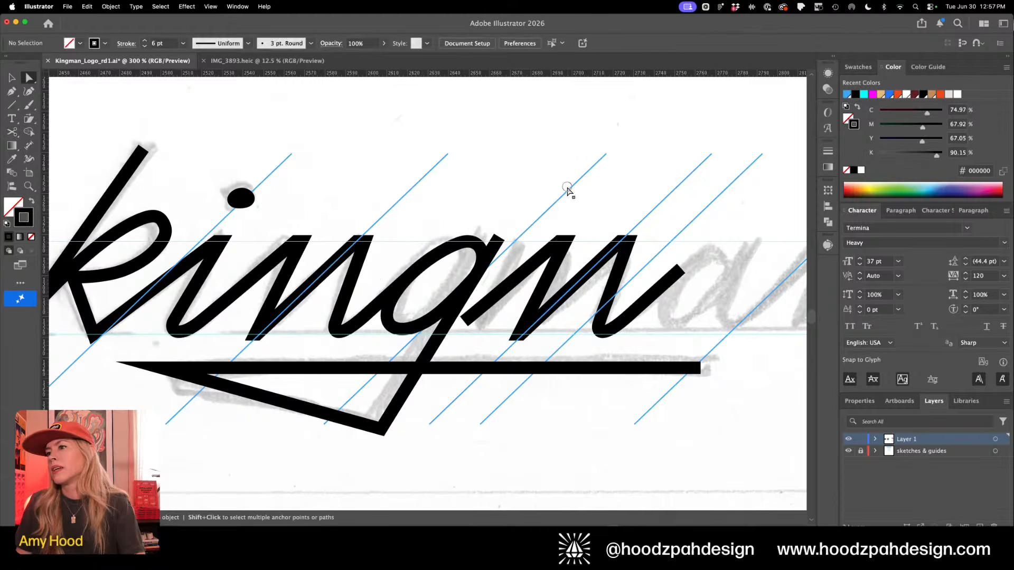
key("super+minus")
key("super+minus")
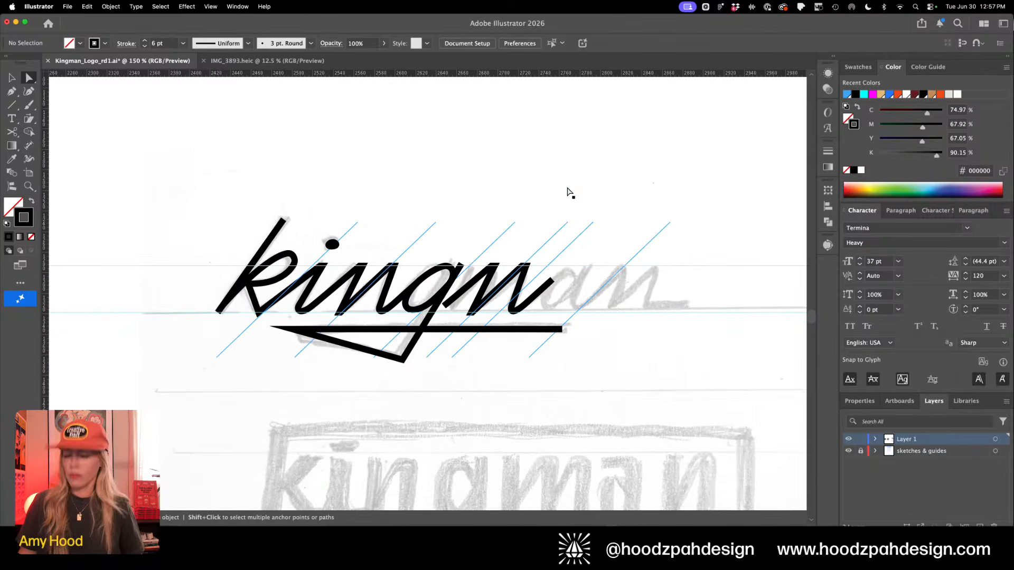
Duplicate the n after the g and shift the copy slightly right to form the m's extra arch
key("super+minus")
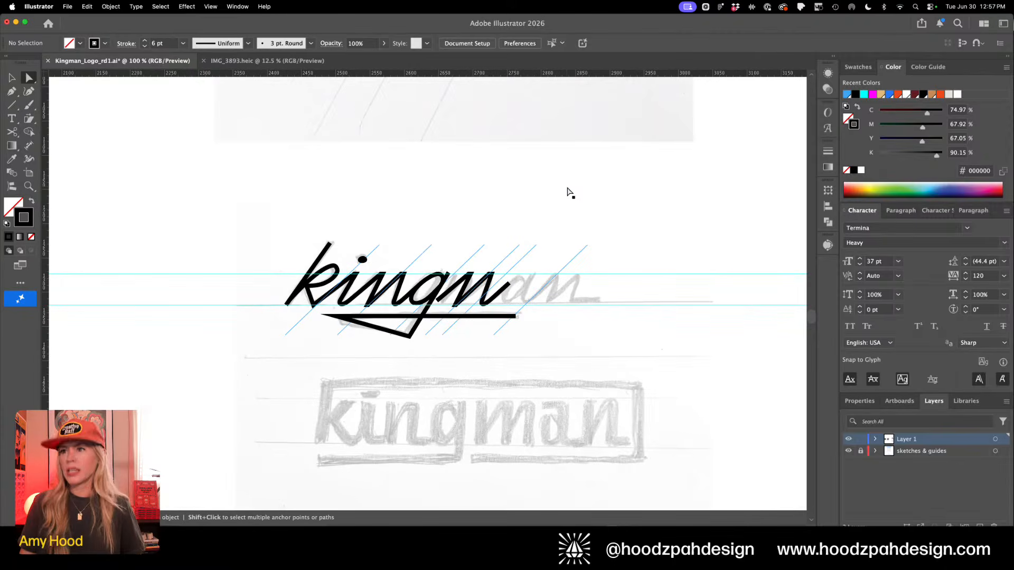
key("z")
left_click_drag(512, 230, 611, 272)
key("v")
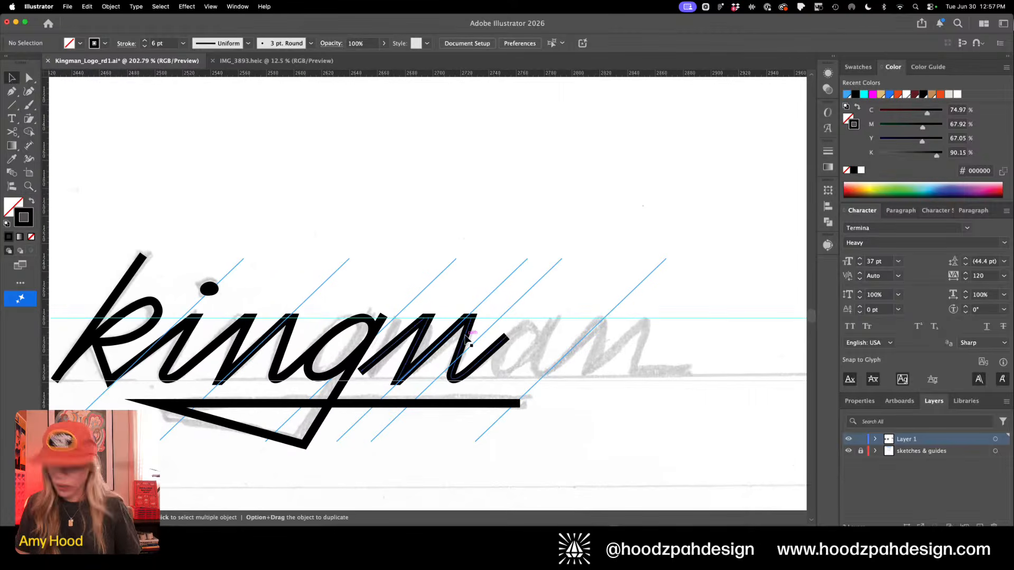
left_click_drag(465, 334, 508, 337)
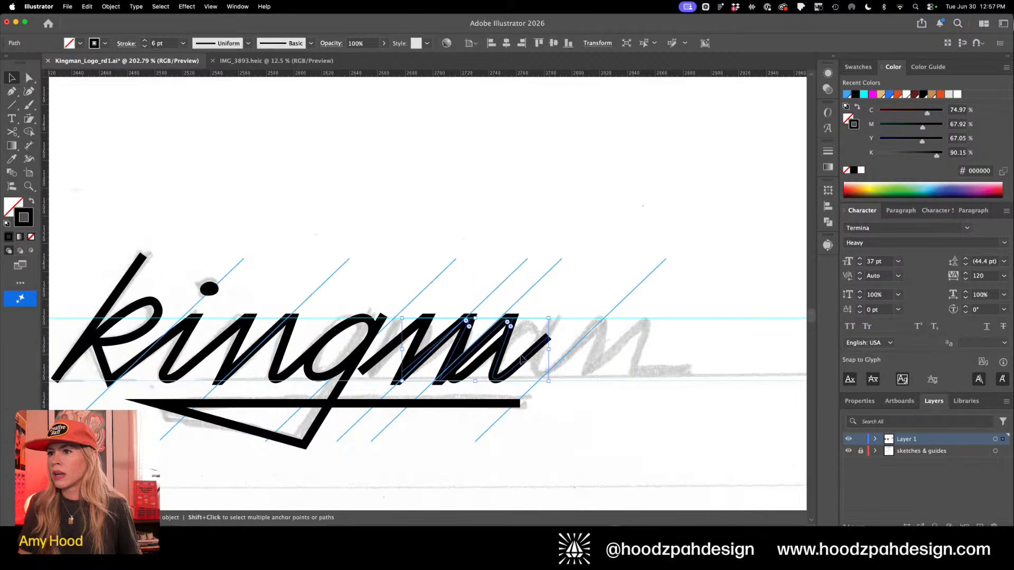
Cut the first n copy at its stem's base with the Scissors tool and delete its remaining second stem and tail
key("super+equal")
key("super+equal")
key("a")
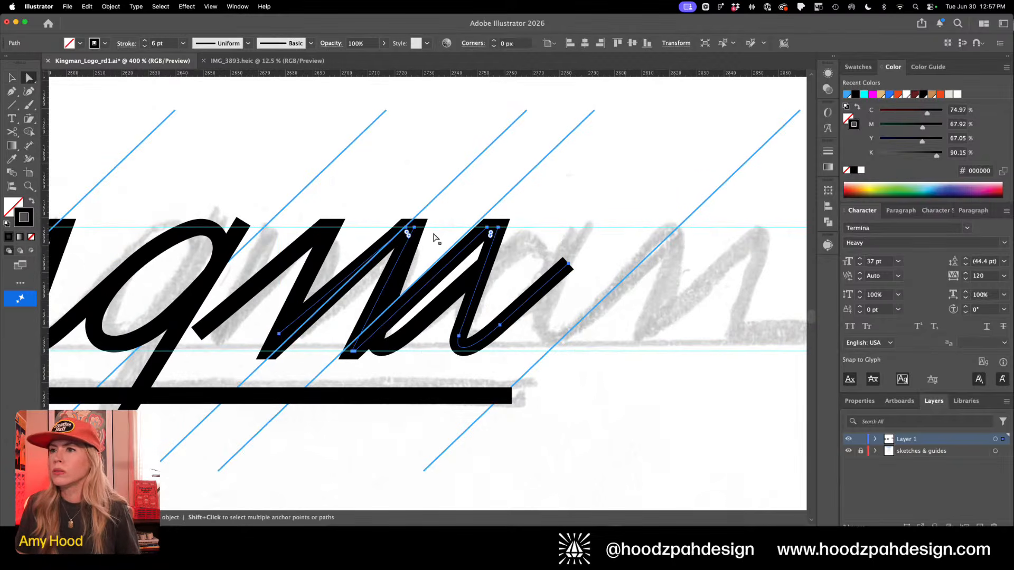
left_click(271, 351)
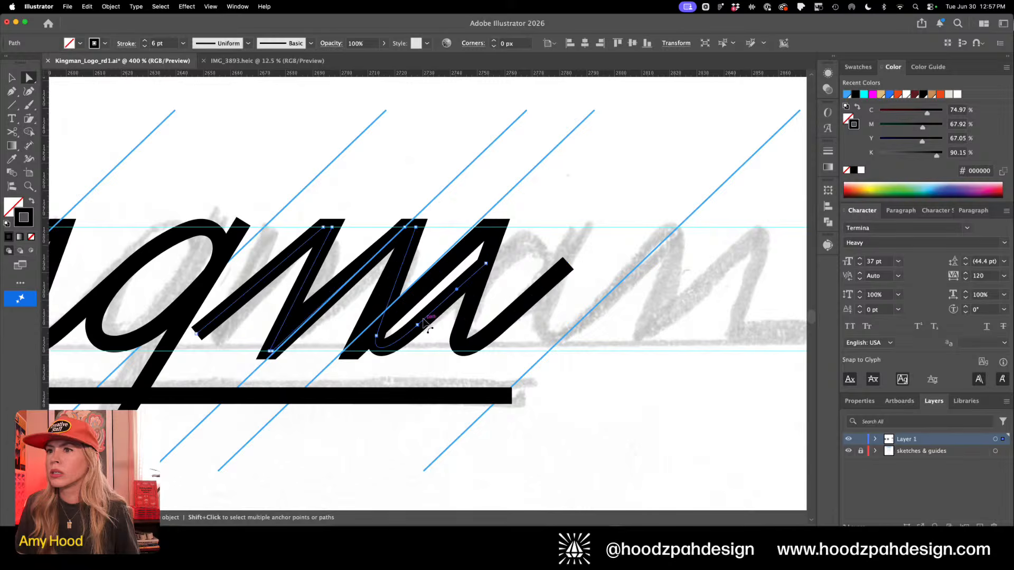
key("c")
left_click(271, 352)
key("Delete")
key("Delete")
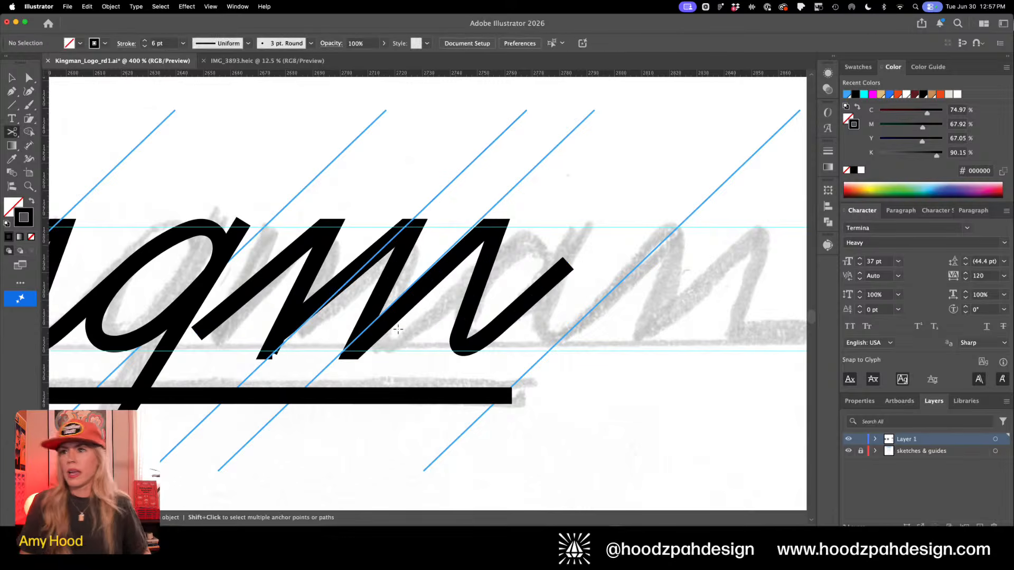
Try to pull the starting anchor of the m's right-hand path down toward the first stem's base
key("XF86AudioLowerVolume")
key("super+equal")
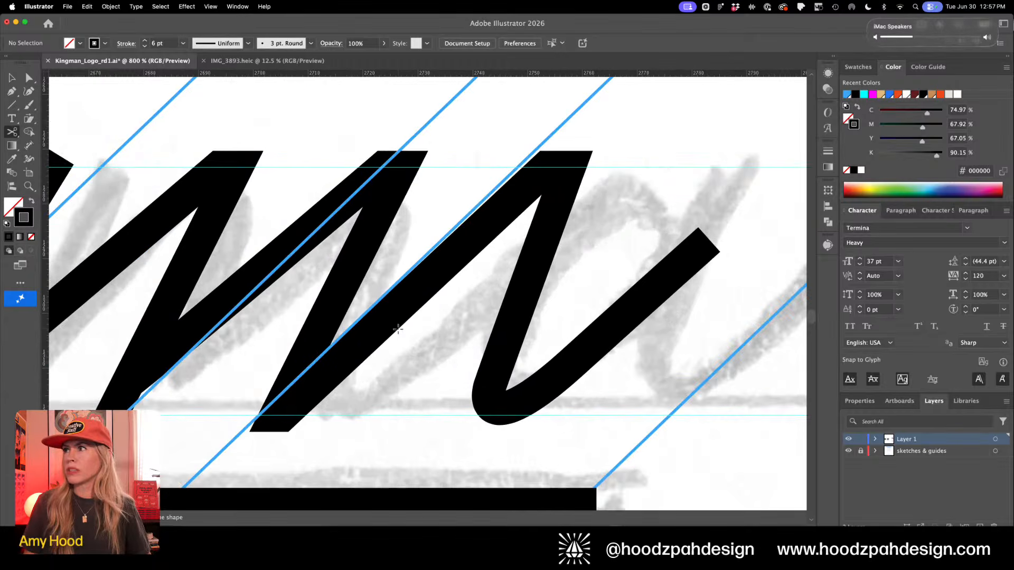
left_click_drag(232, 372, 322, 355)
key("z")
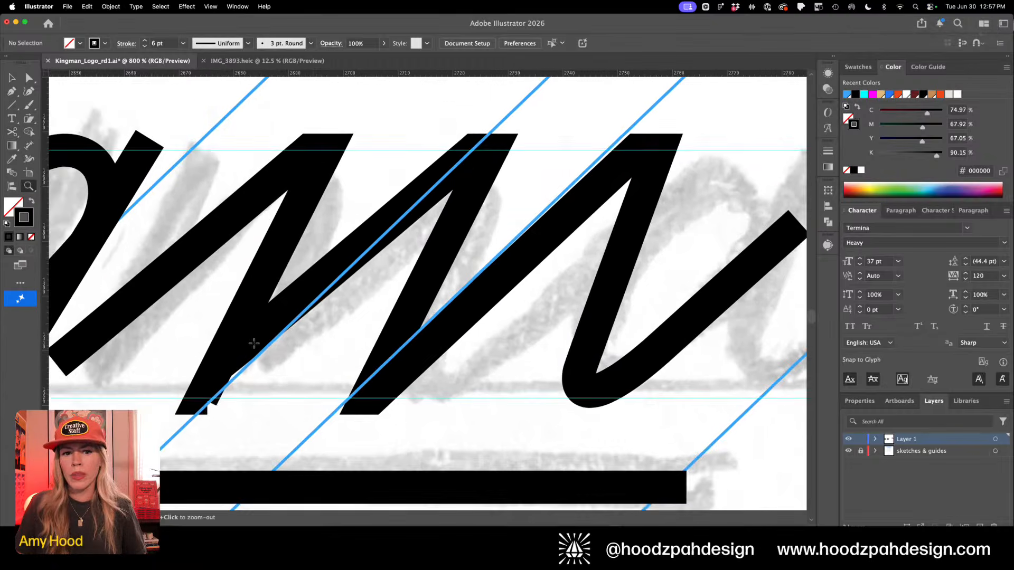
left_click_drag(255, 342, 282, 357)
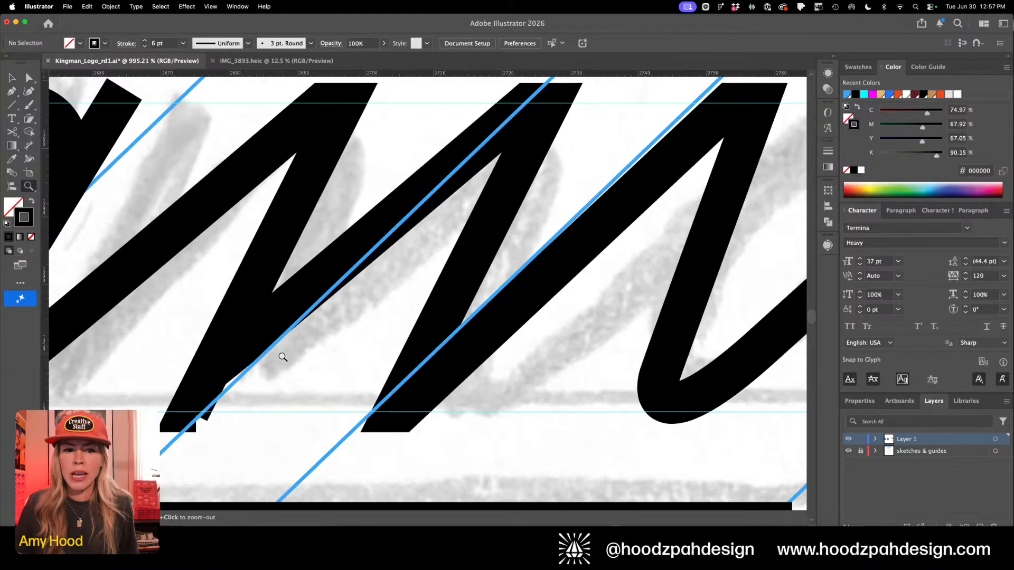
key("a")
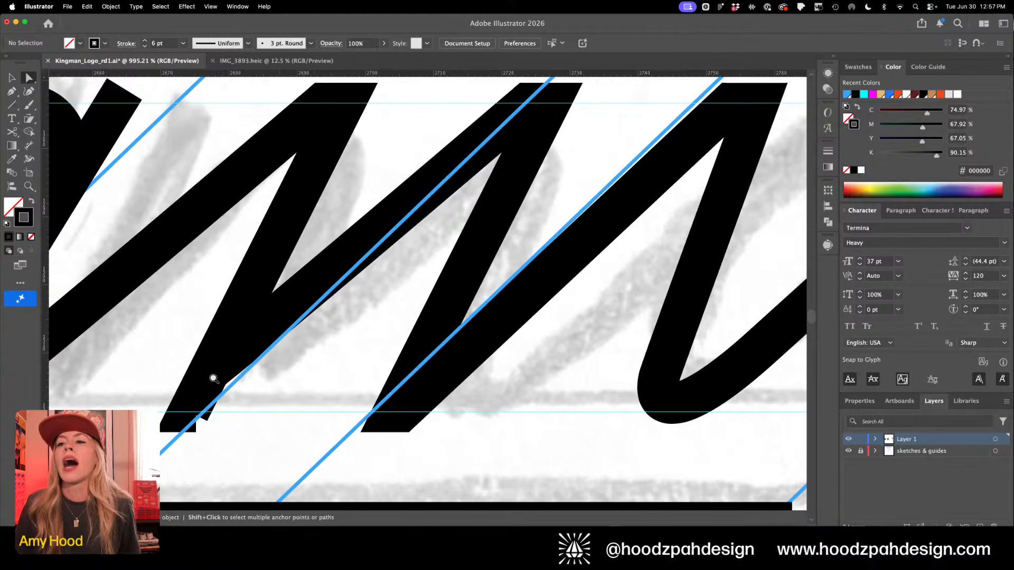
left_click(239, 364)
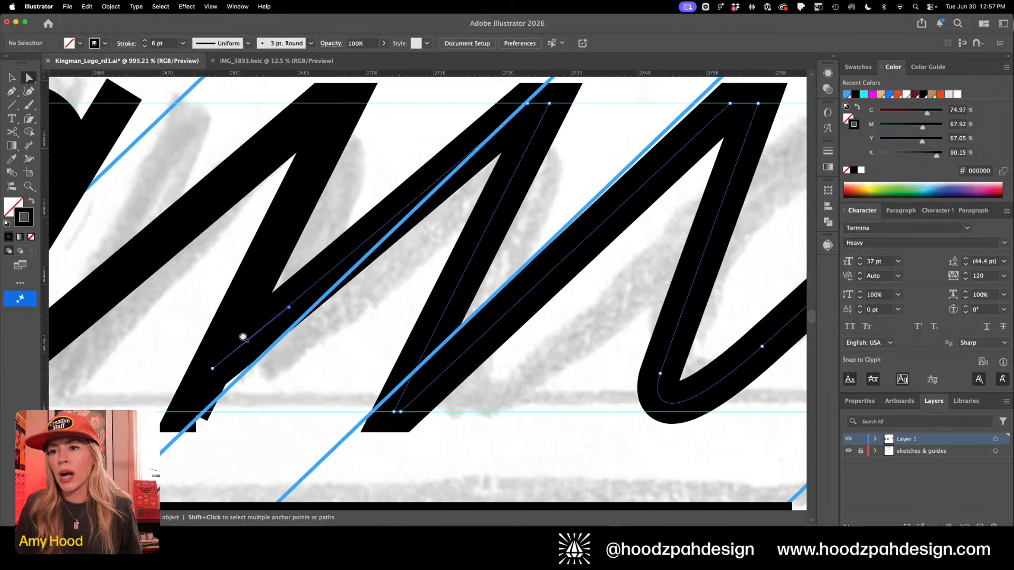
left_click(212, 369)
mouse_move(212, 368)
left_mouse_down()
mouse_move(181, 421)
mouse_move(210, 420)
left_mouse_up()
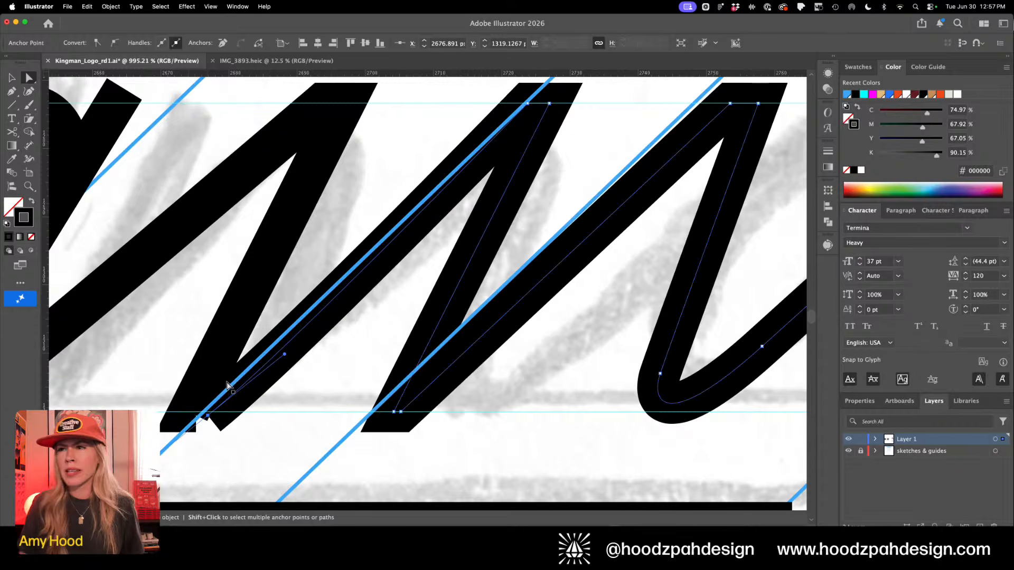
key("super+z")
Nudge the m's entire right-hand path slightly right
key("super+minus")
key("super+minus")
key("super+minus")
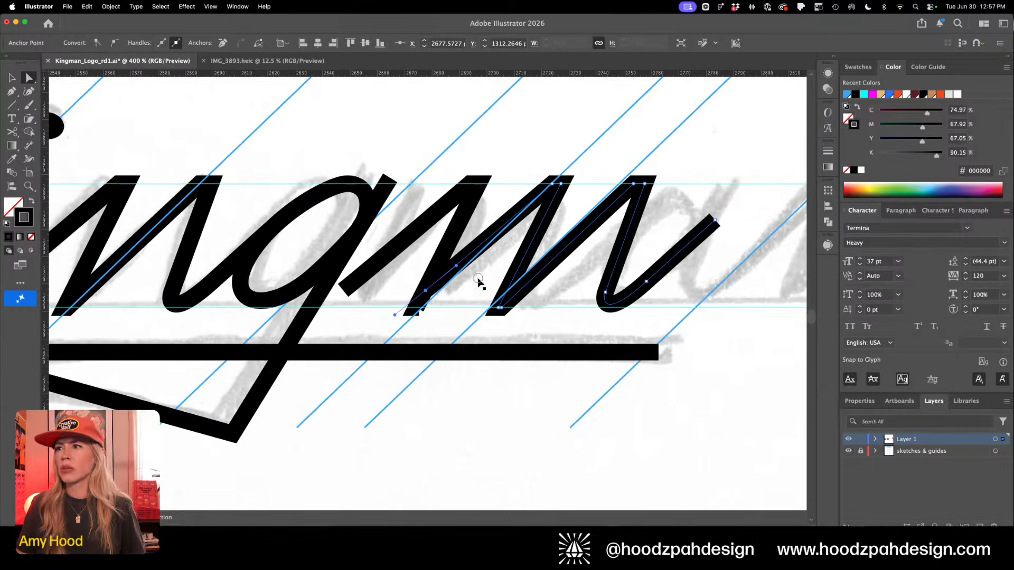
left_click_drag(480, 283, 432, 288)
key("v")
left_click(453, 282)
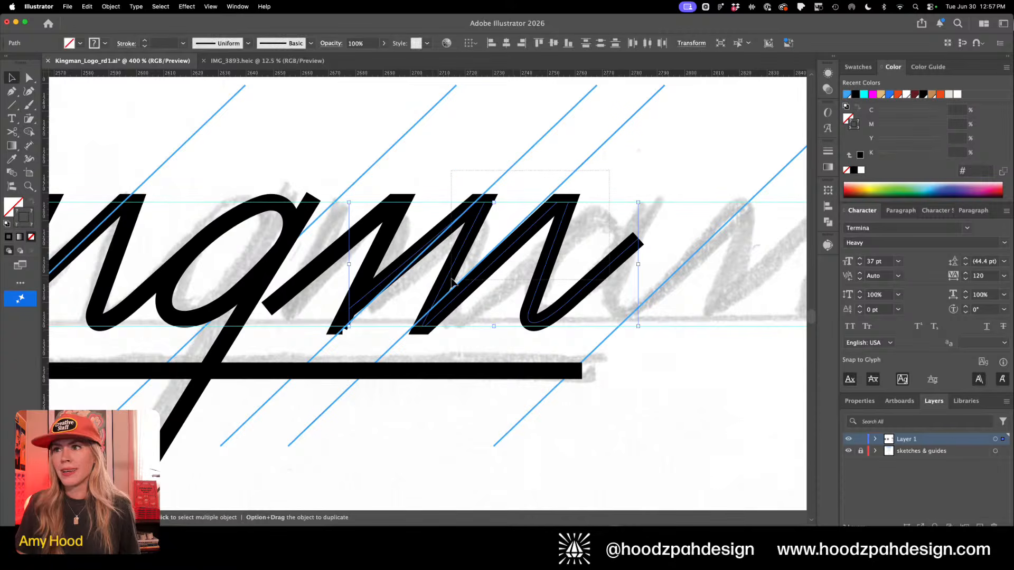
left_click_drag(346, 111, 785, 152)
left_click(785, 152)
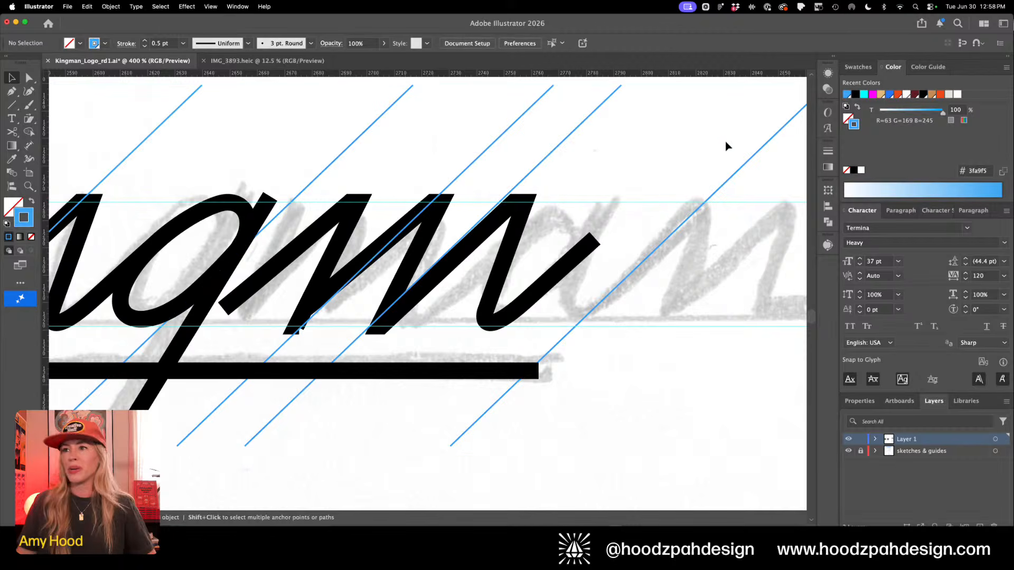
left_click(392, 239)
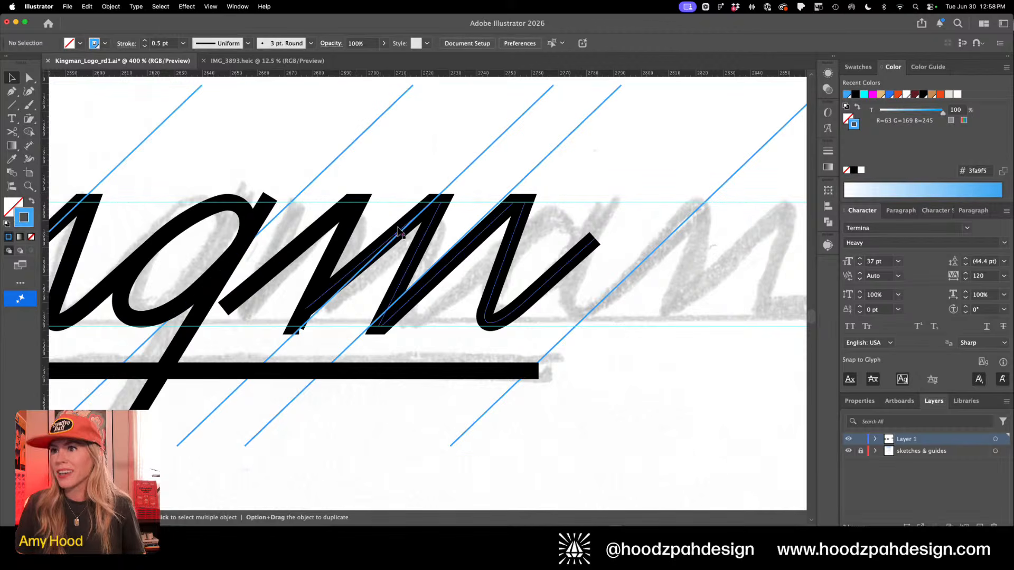
key("Right")
key("Right")
key("Right")
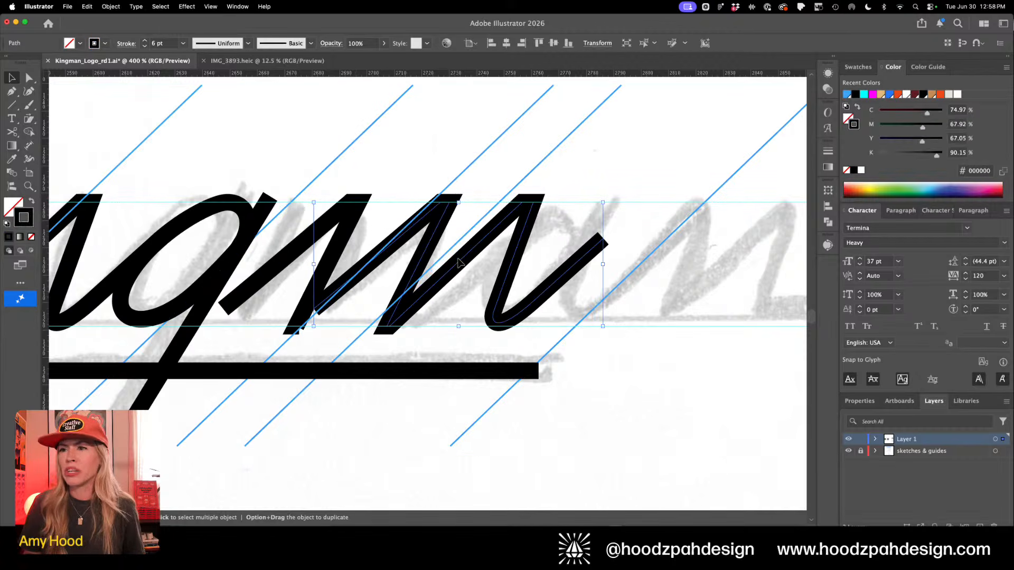
Move the right-hand path's starting anchor onto the endpoint at the m's first stem base and connect the two paths there
key("z")
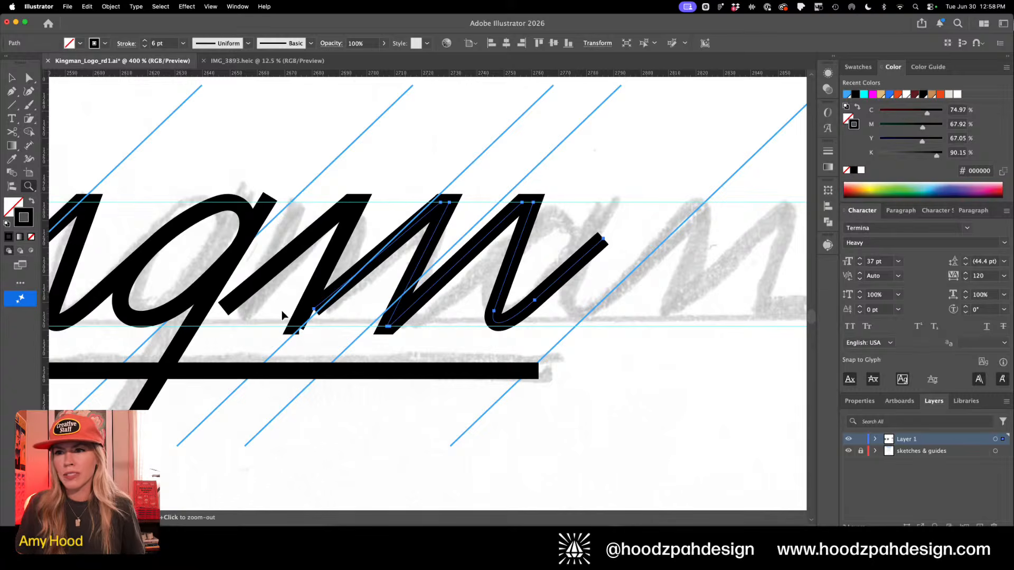
left_click_drag(282, 315, 396, 357)
key("a")
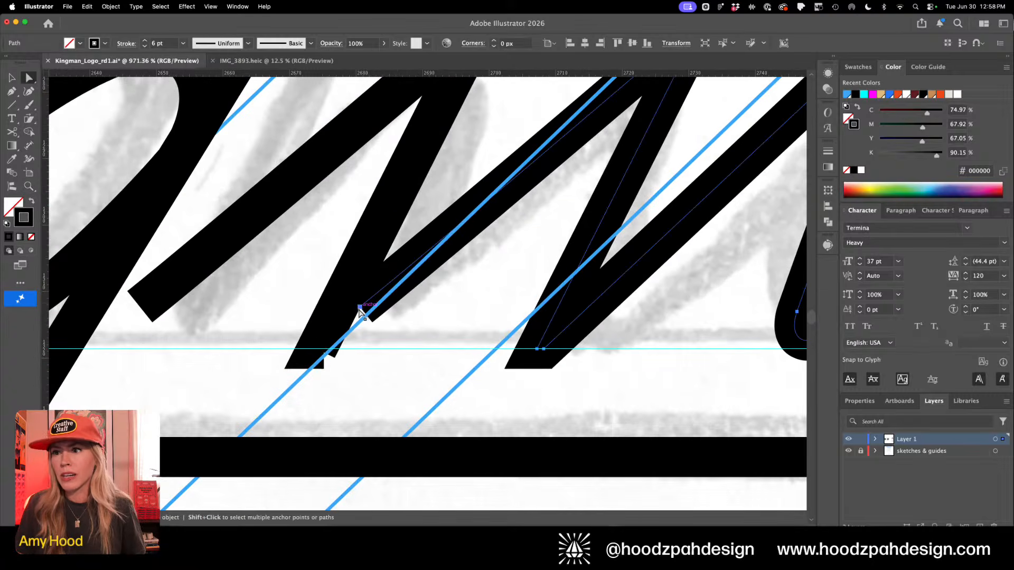
left_click_drag(360, 308, 323, 350)
key("p")
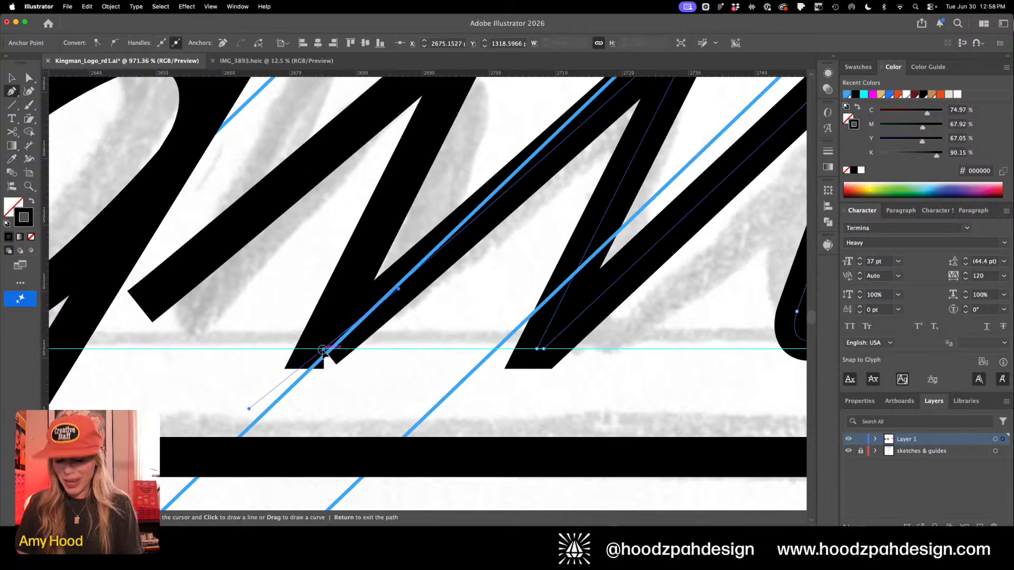
left_click(384, 372, "super")
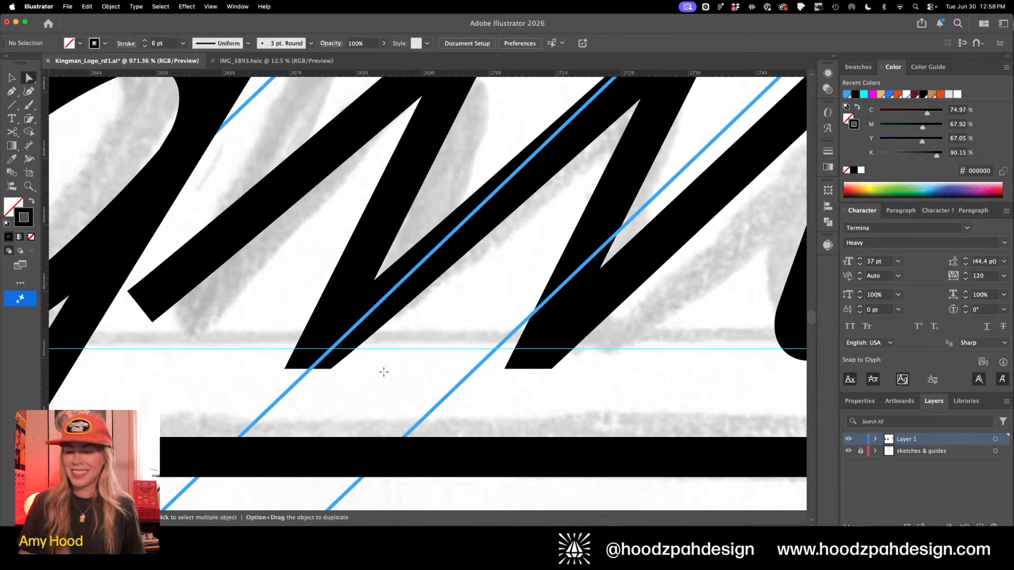
key("super+minus")
key("super+minus")
key("super+minus")
key("super+minus")
key("v")
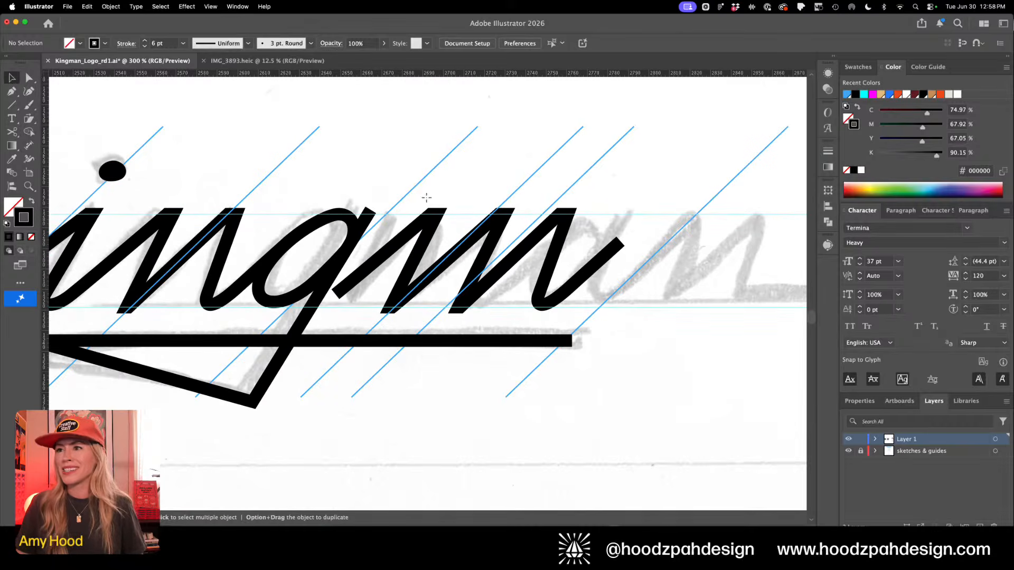
key("super+minus")
key("super+minus")
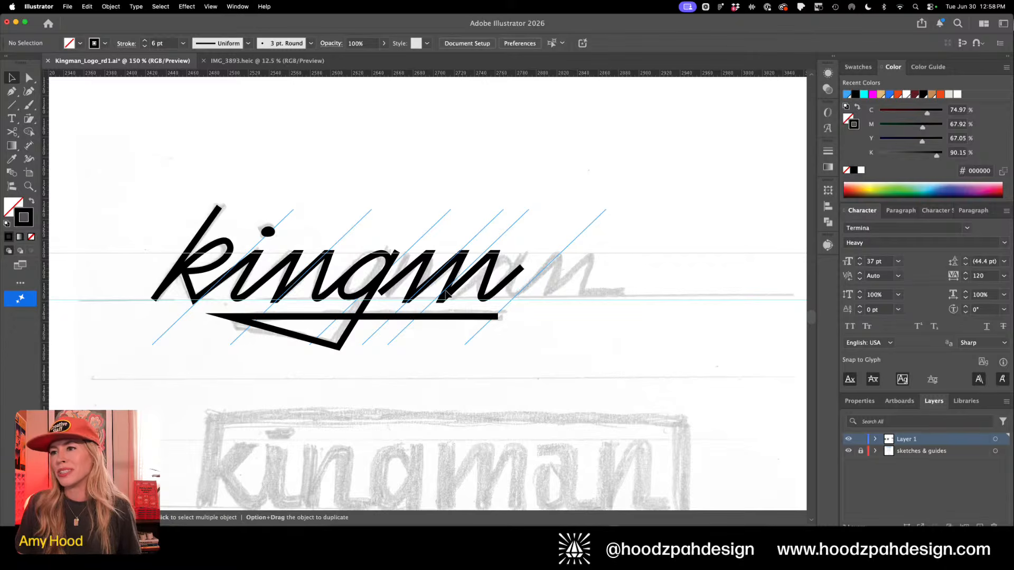
scroll(446, 294, "up", 5)
key("a")
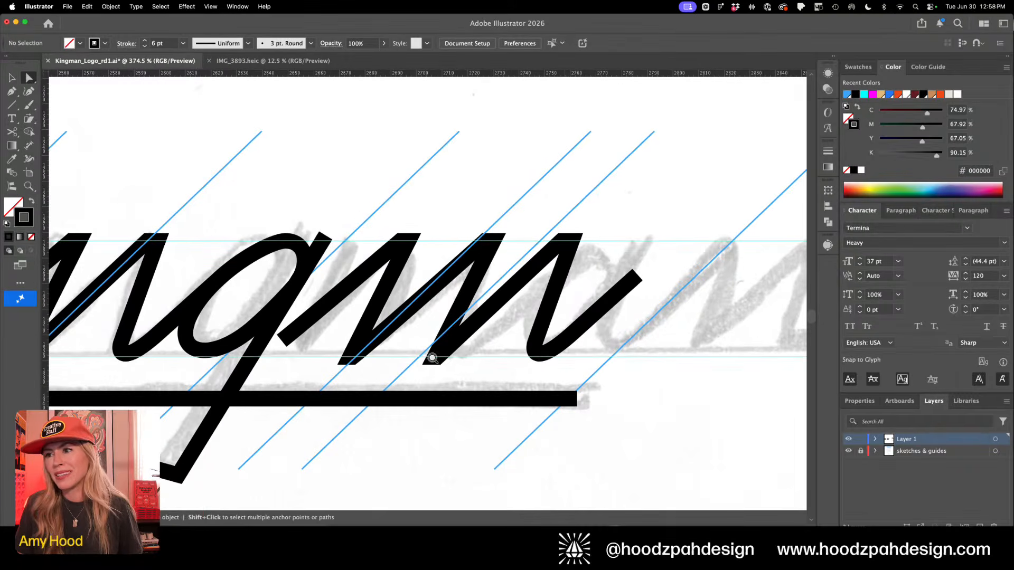
left_click(432, 358)
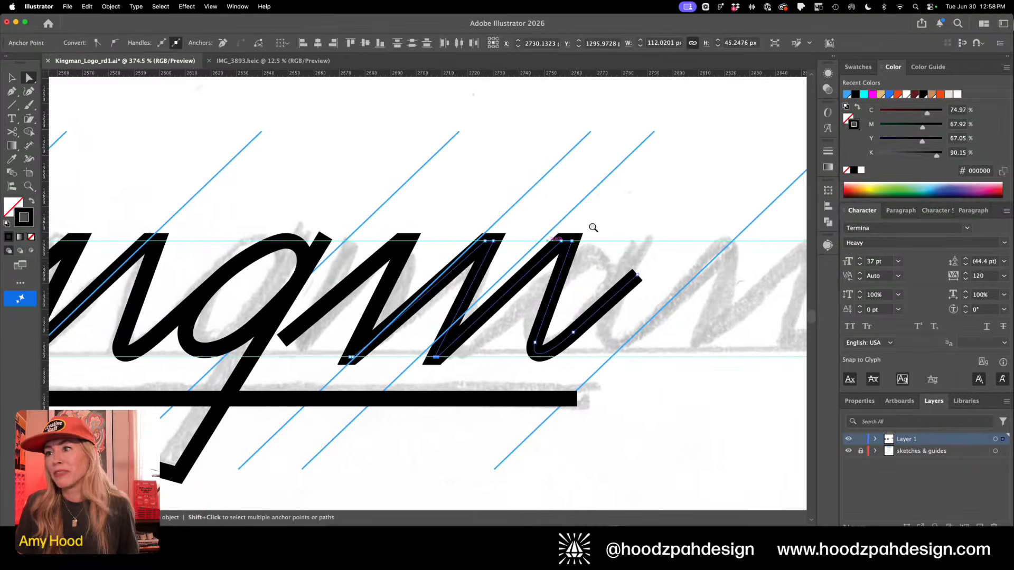
left_click(545, 266)
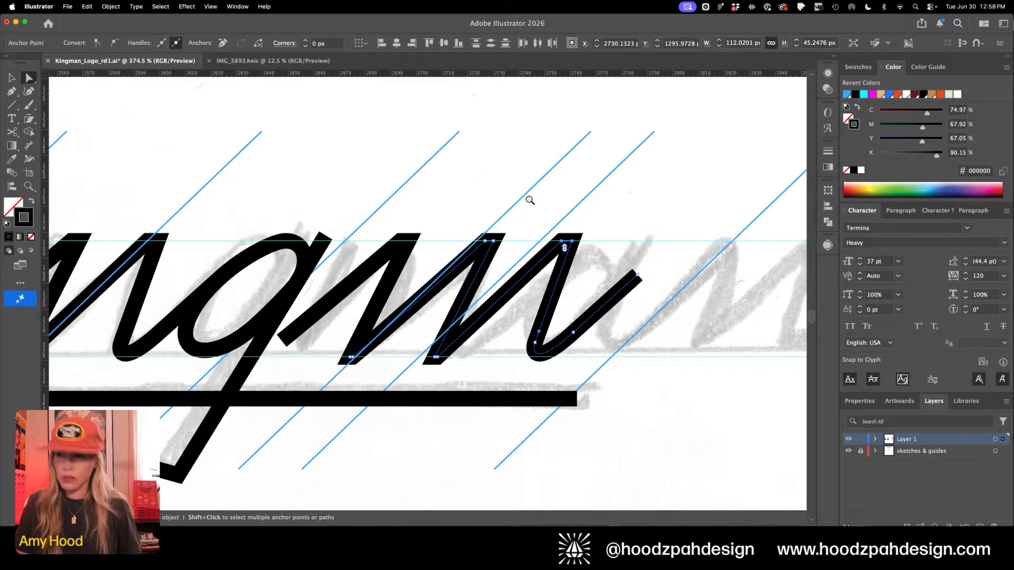
key("v")
left_click(521, 261)
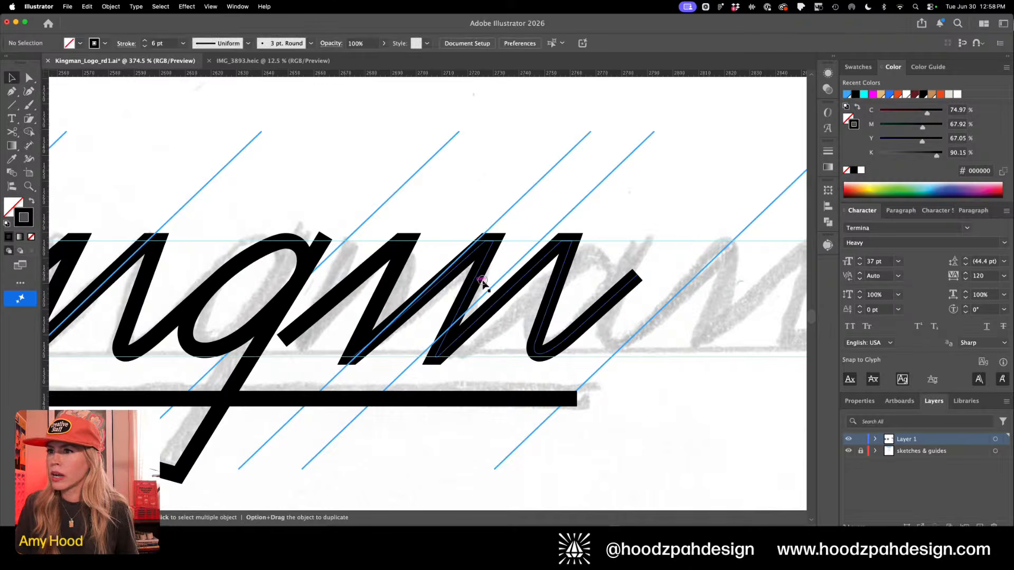
left_click_drag(482, 282, 556, 279)
key("plus")
key("BackSpace")
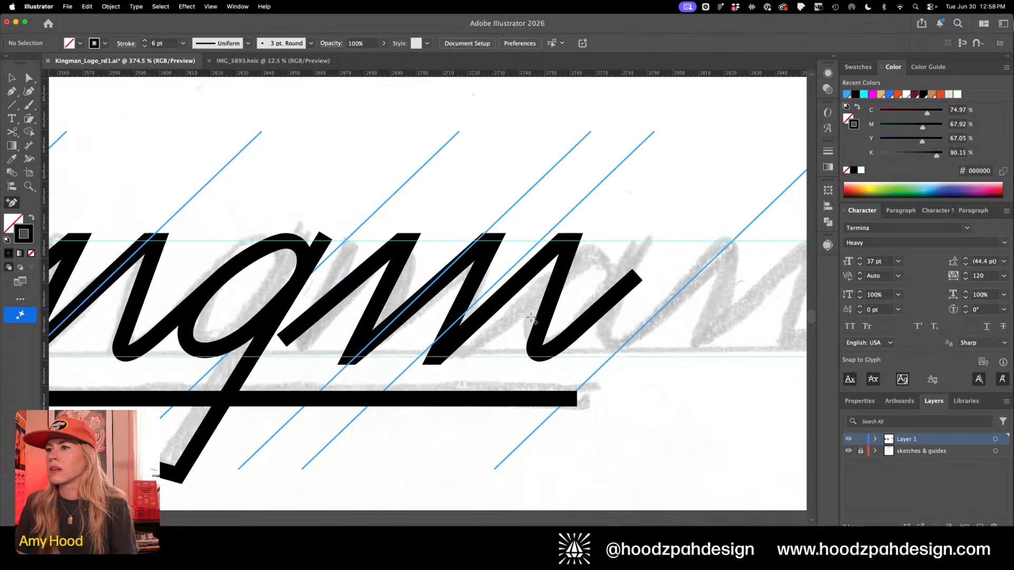
Widen the m by lasso-selecting its anchors beyond the first stem's base and nudging them about 4 px right
key("q")
mouse_move(674, 201)
left_mouse_down()
mouse_move(615, 168)
mouse_move(545, 248)
mouse_move(411, 345)
mouse_move(481, 380)
mouse_move(668, 366)
mouse_move(679, 227)
left_mouse_up()
key("super+minus")
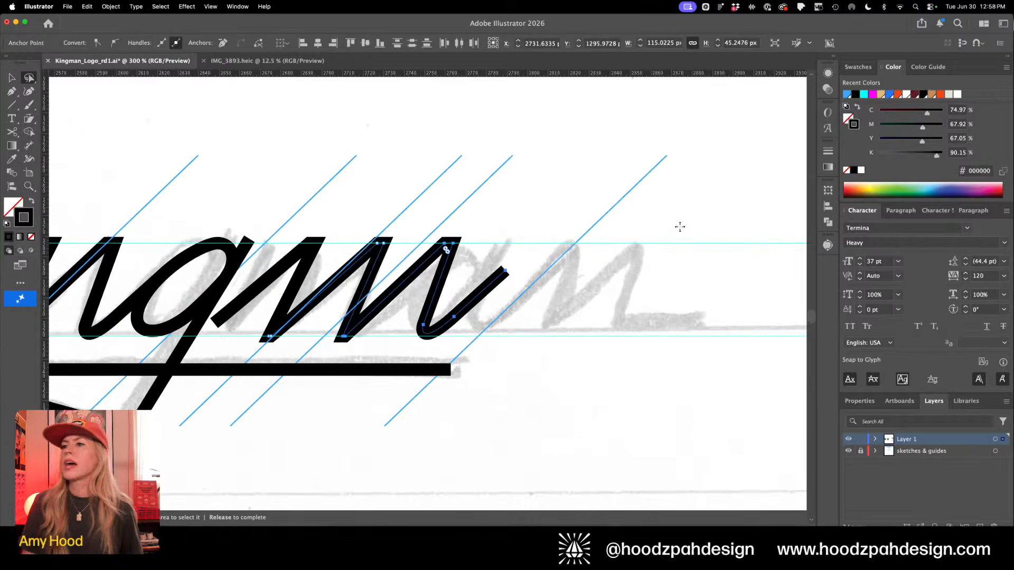
key("Right")
key("super+minus")
key("super+minus")
key("super+minus")
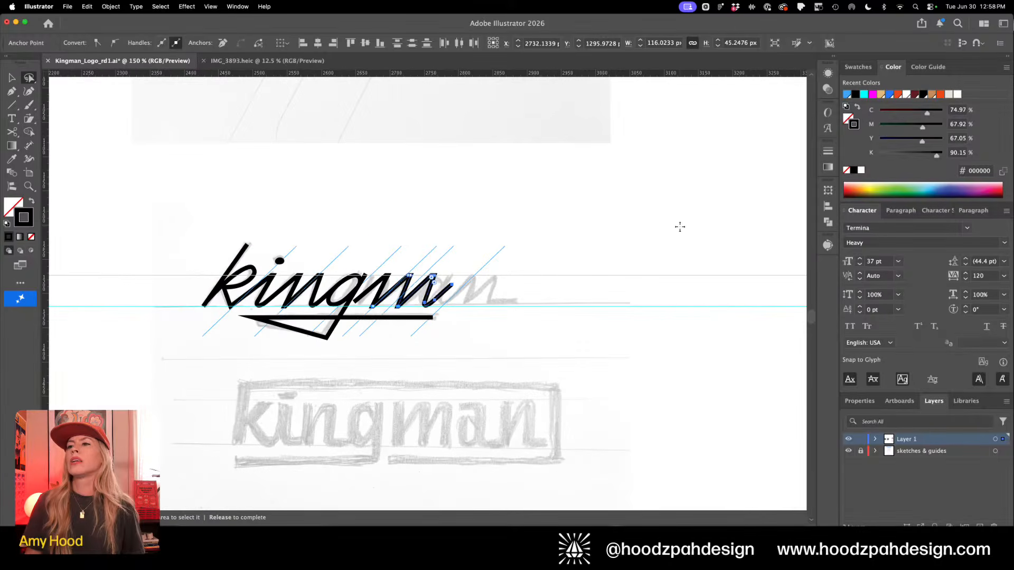
key("super+shift+a")
key("v")
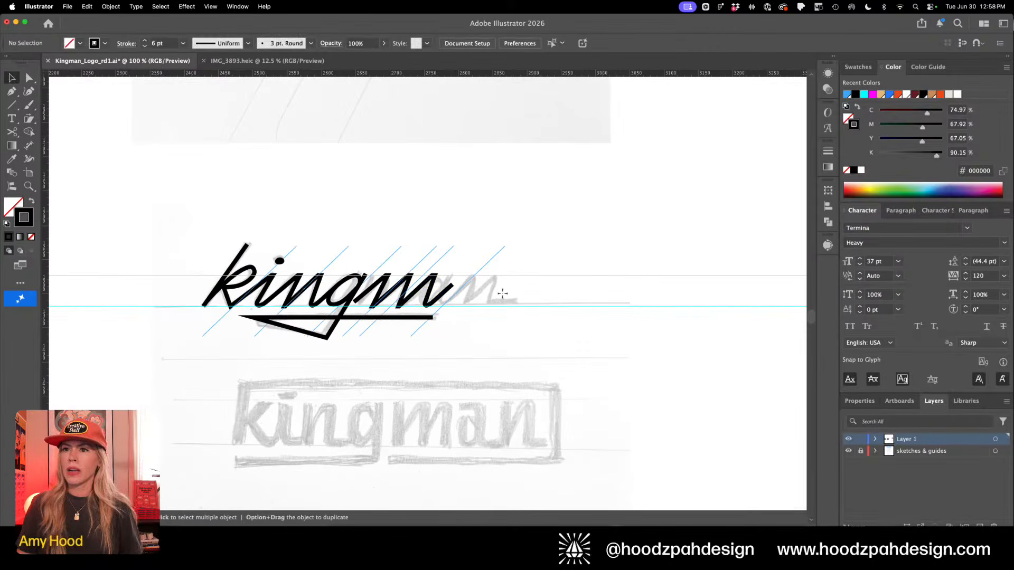
Duplicate the g with its underline swash horizontally to the right, placing the copy directly after the m
key("z")
left_click_drag(430, 300, 540, 349)
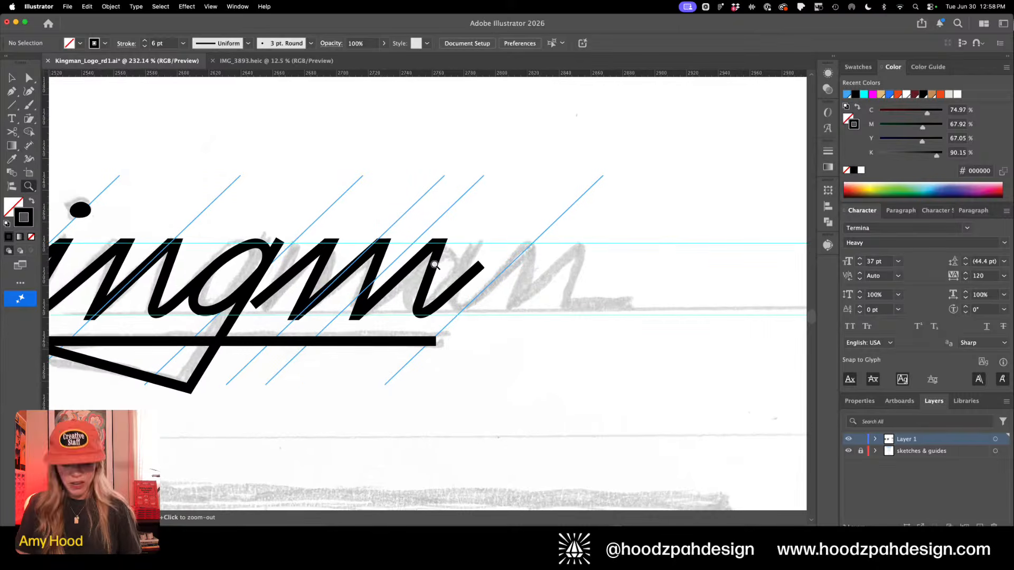
key("v")
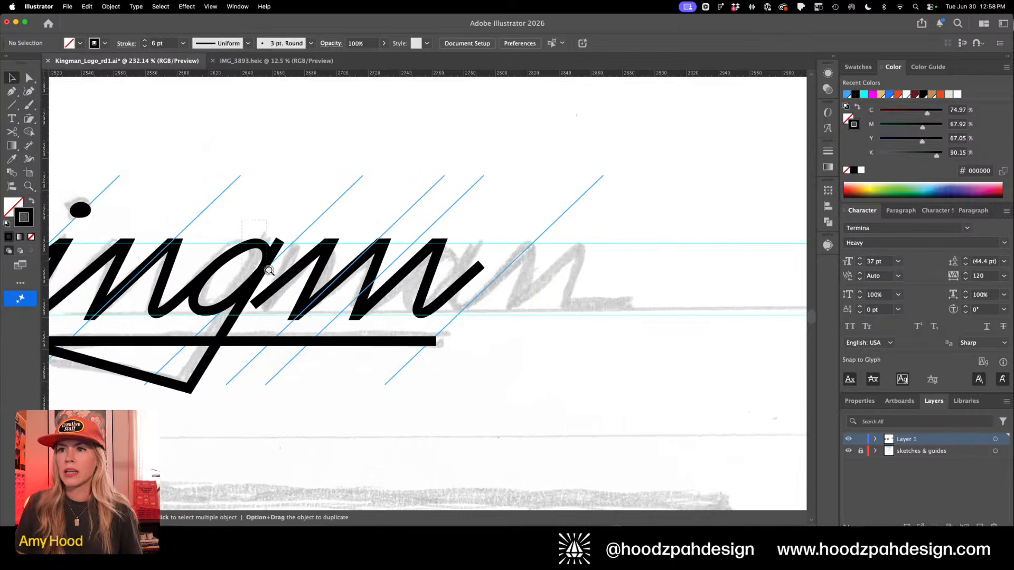
left_click(269, 270)
left_click_drag(331, 250, 536, 272)
left_click(581, 259)
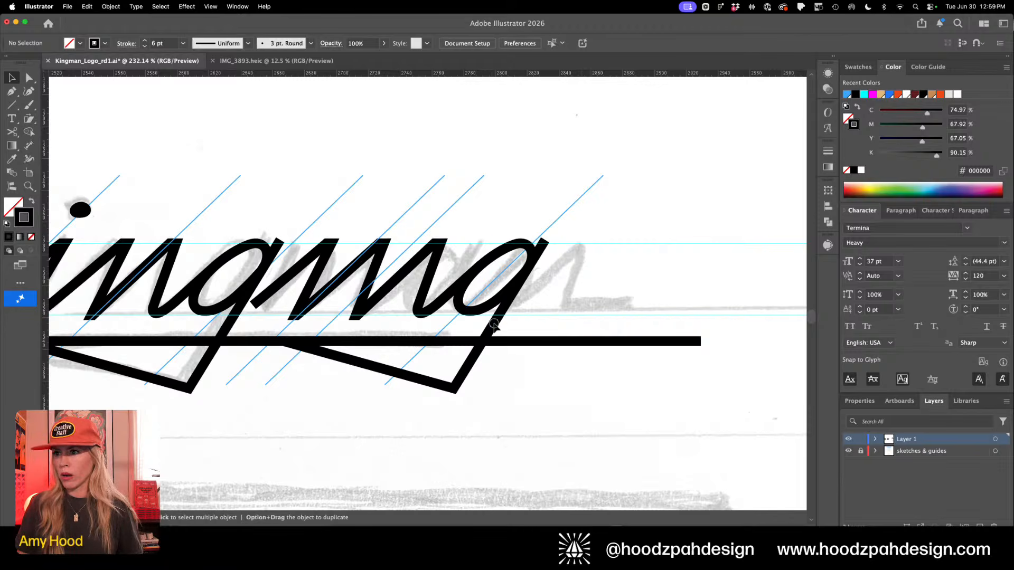
Cut the copied g's stem at the baseline and delete its descender and underline swash to leave an a
left_click(497, 323)
key("a")
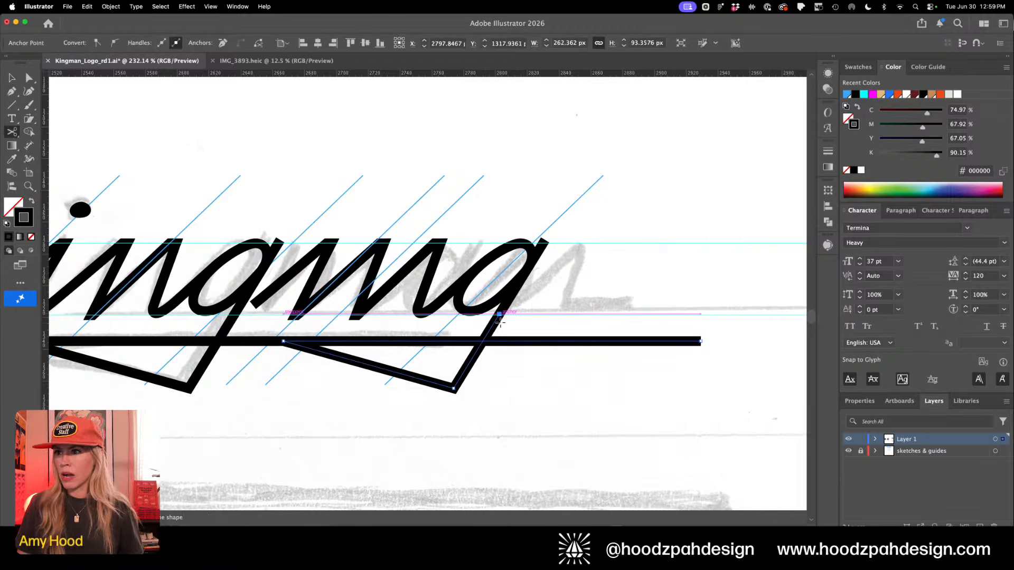
left_click(500, 314)
key("Delete")
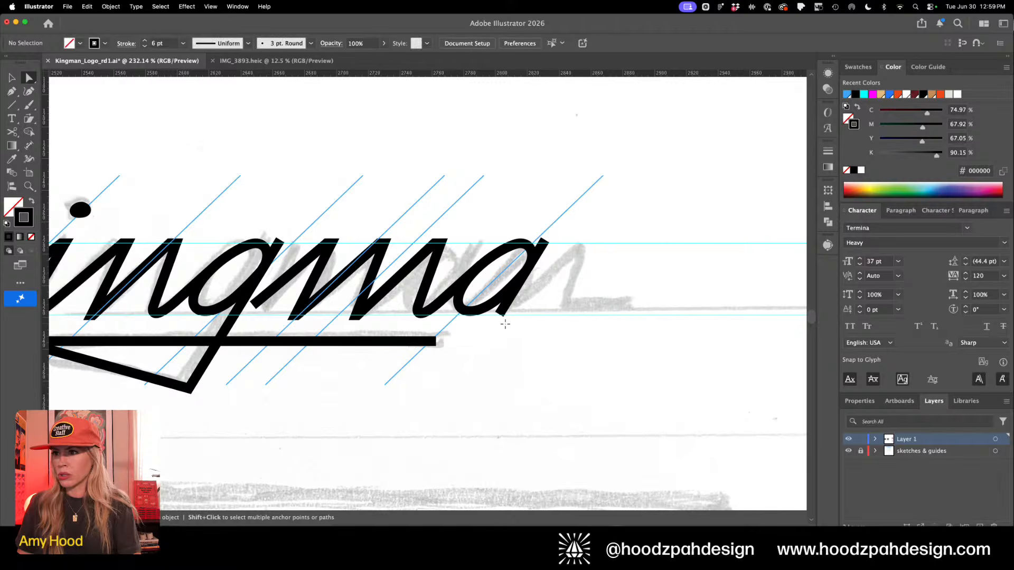
Extend the a's stem from its base with a short curved exit stroke rising to the right, using the Pen tool
key("z")
left_click(505, 325)
key("a")
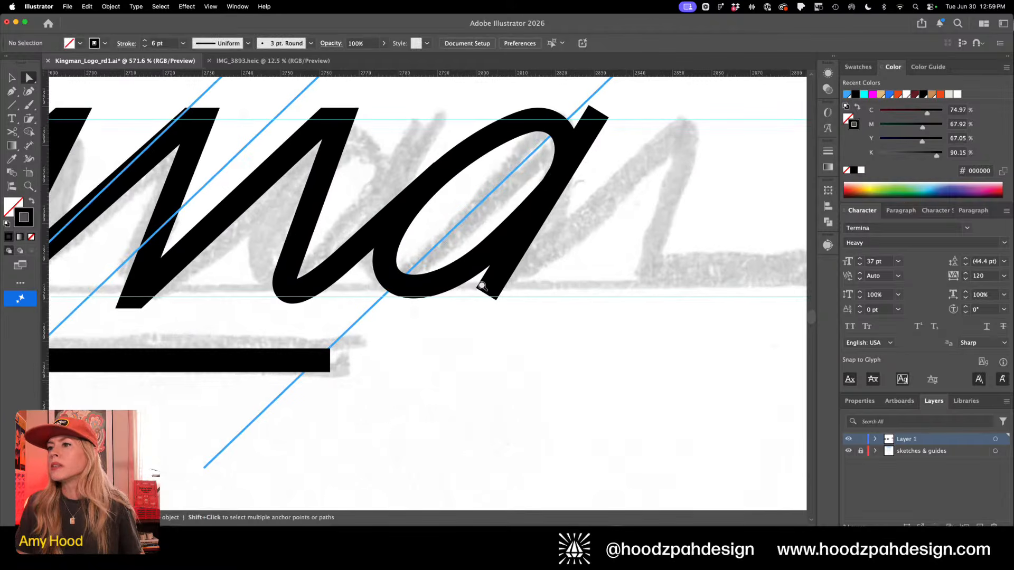
left_click_drag(491, 297, 597, 227)
key("p")
left_click(492, 283)
key("a")
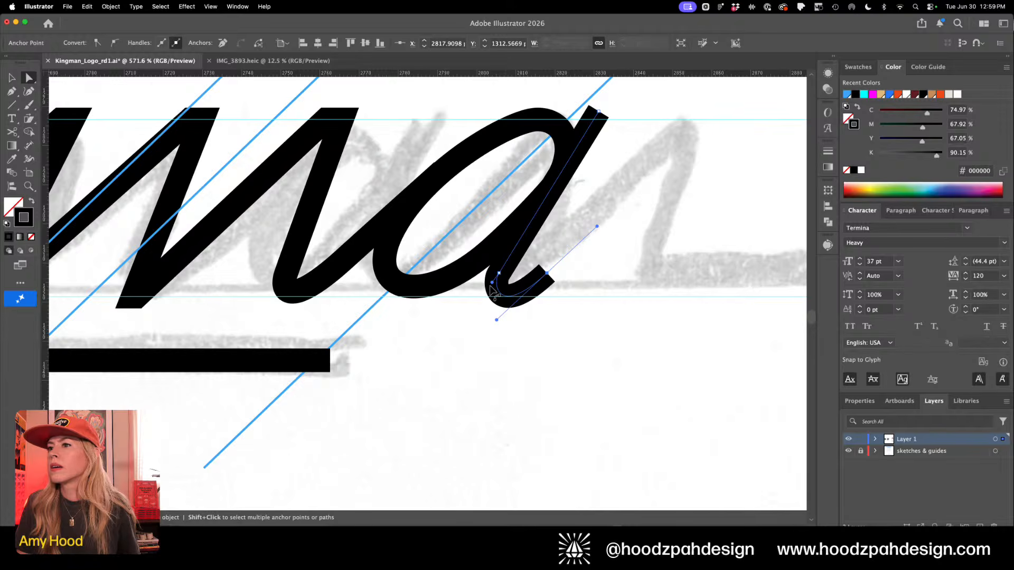
Refine the a's exit curve by pulling the stem-base handle down and shifting the stroke's end anchor slightly up and right
left_click_drag(492, 284, 488, 290)
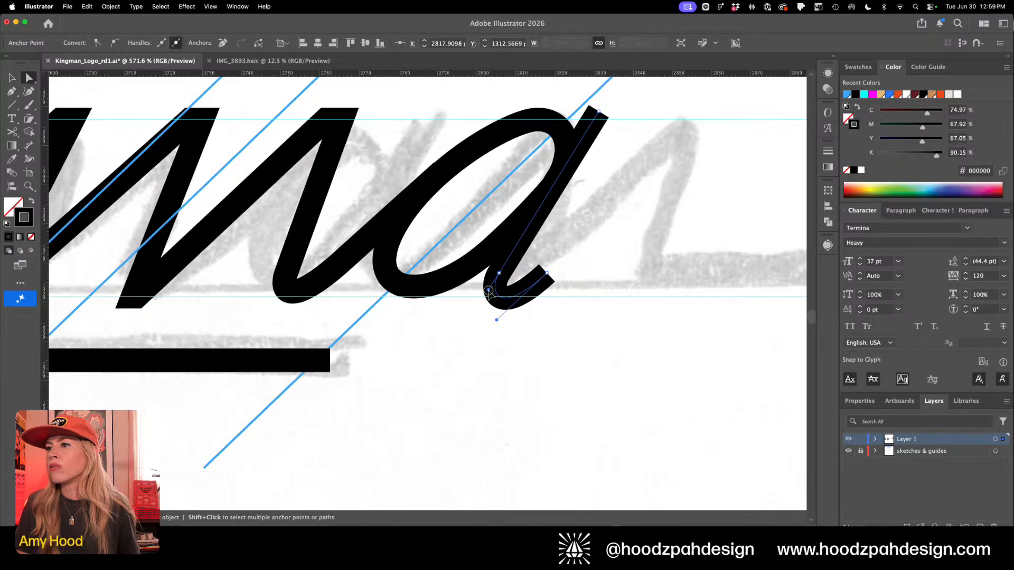
left_click(515, 270)
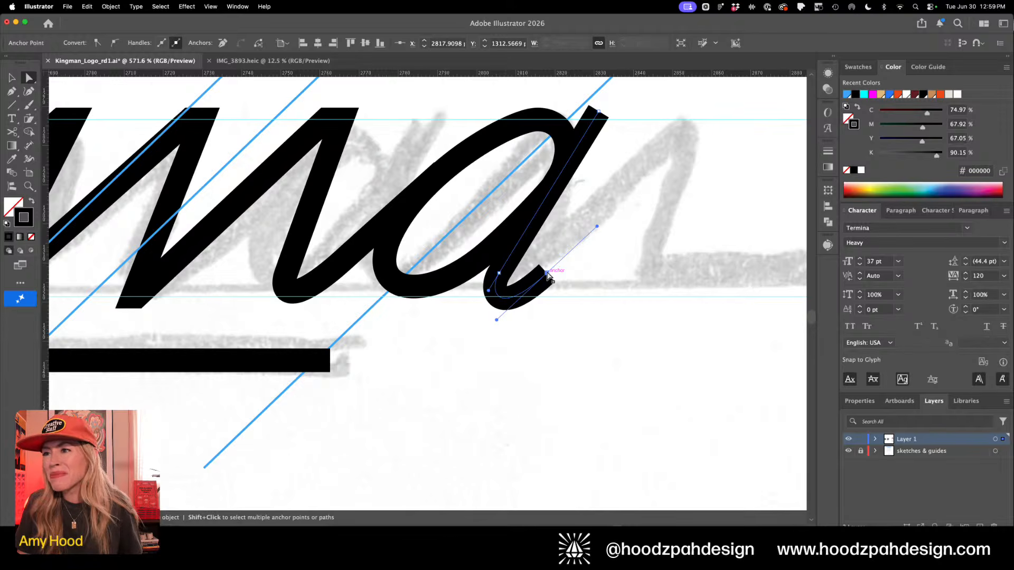
left_click_drag(549, 271, 553, 268)
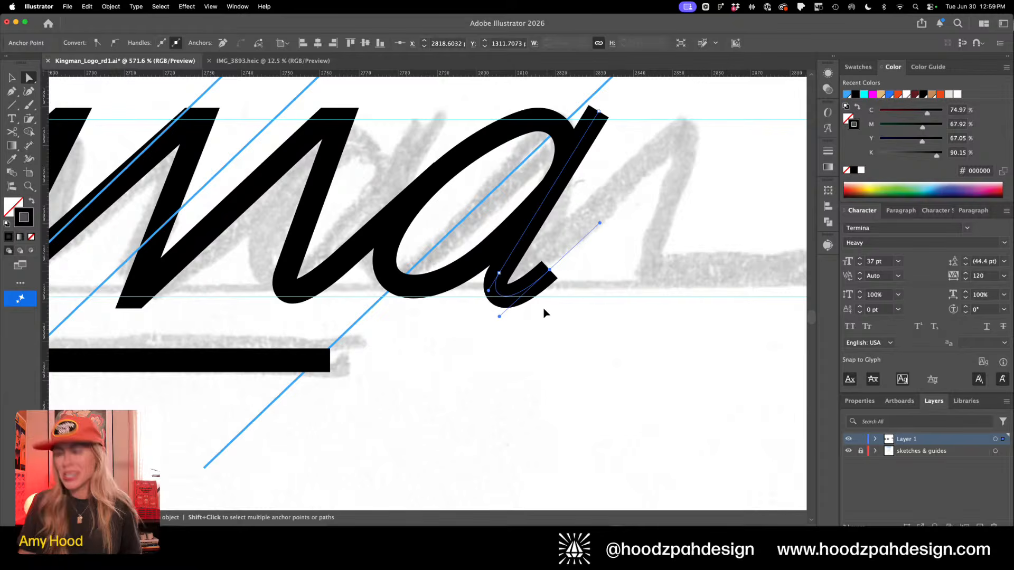
key("super+minus")
key("super+minus")
key("z")
left_click_drag(390, 249, 528, 333)
key("a")
mouse_move(402, 344)
left_mouse_down()
mouse_move(414, 329)
mouse_move(392, 367)
mouse_move(407, 361)
left_mouse_up()
key("shift+c")
key("a")
left_click_drag(465, 339, 470, 339)
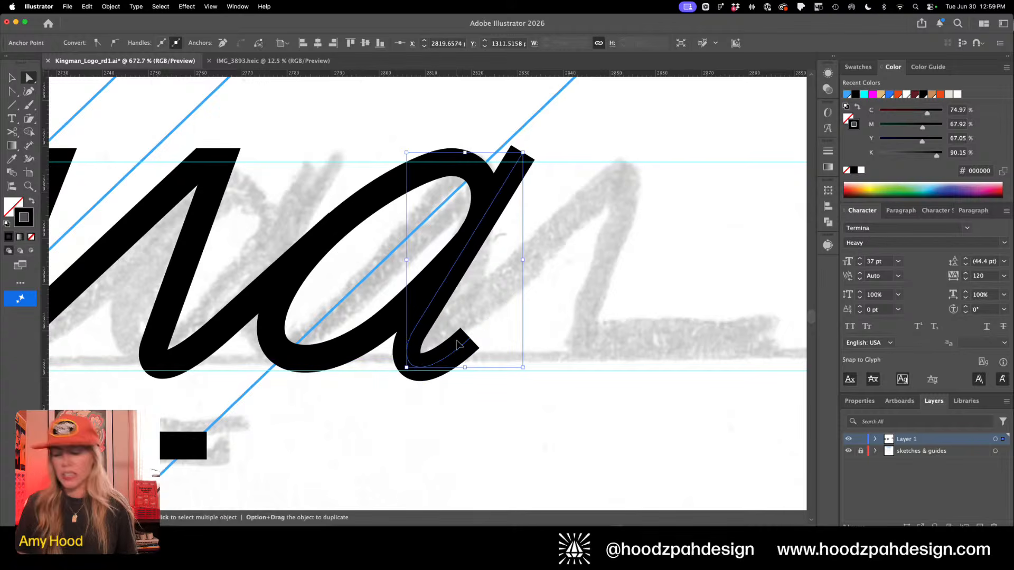
Move the end anchor of the a's exit stroke about 1 px further right
key("super+minus")
key("super+minus")
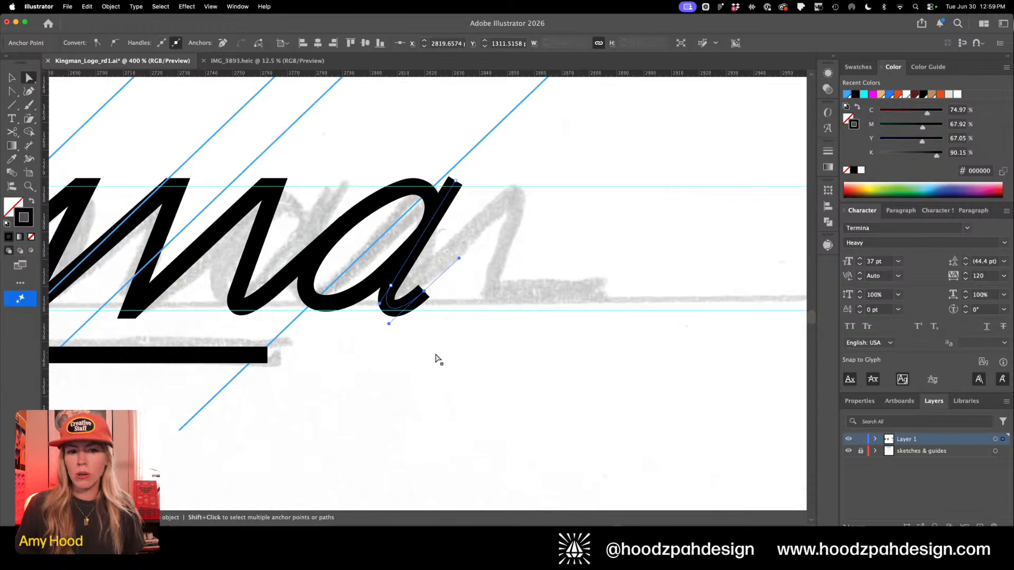
left_click(443, 331)
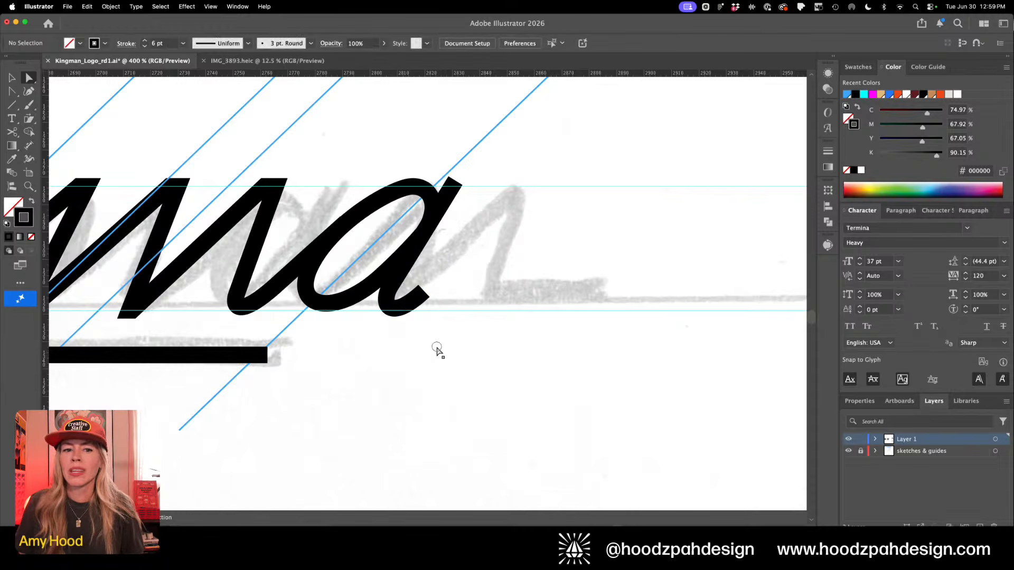
left_click_drag(441, 330, 437, 346)
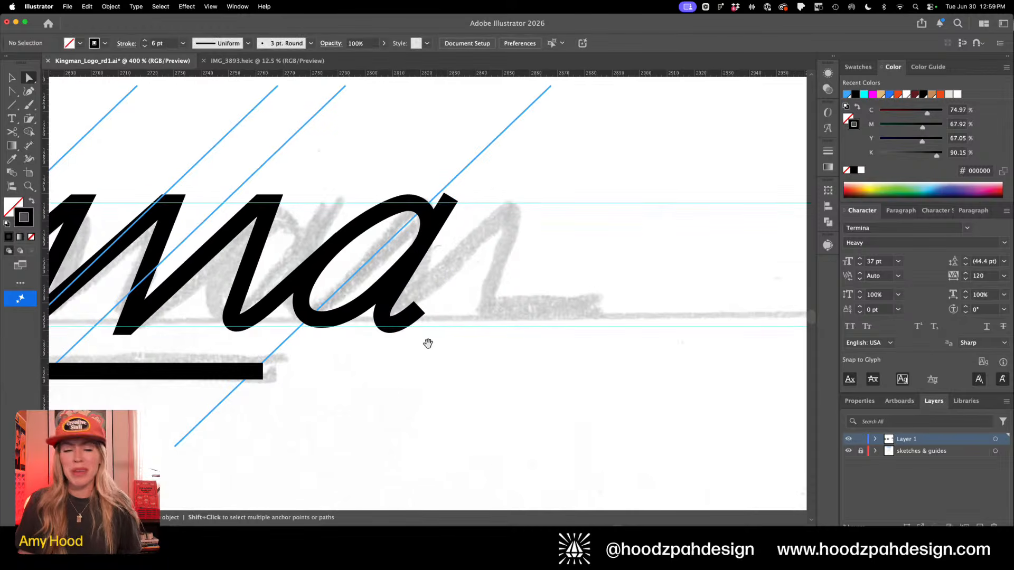
left_click(420, 305)
key("p")
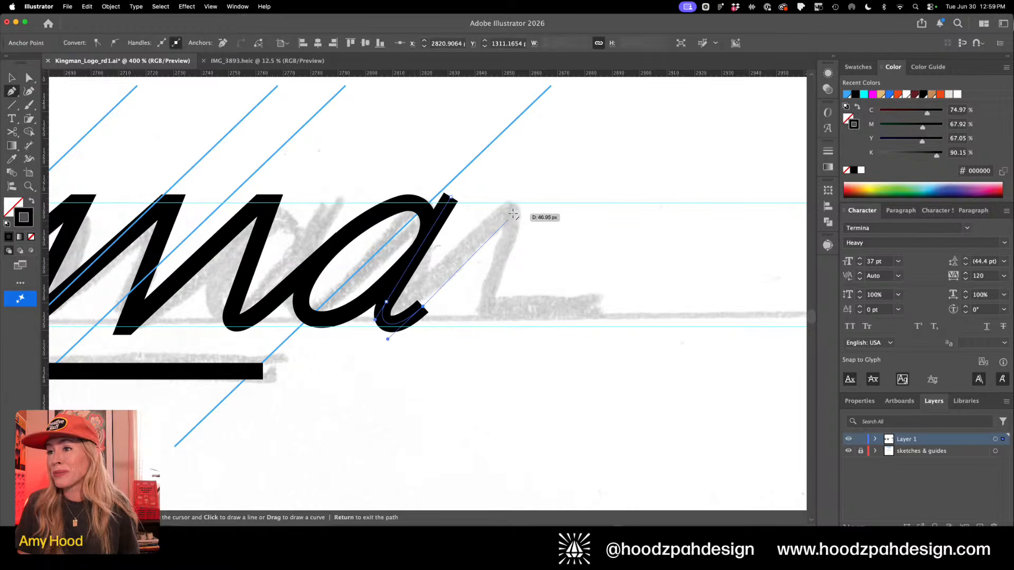
key("v")
left_click(490, 291)
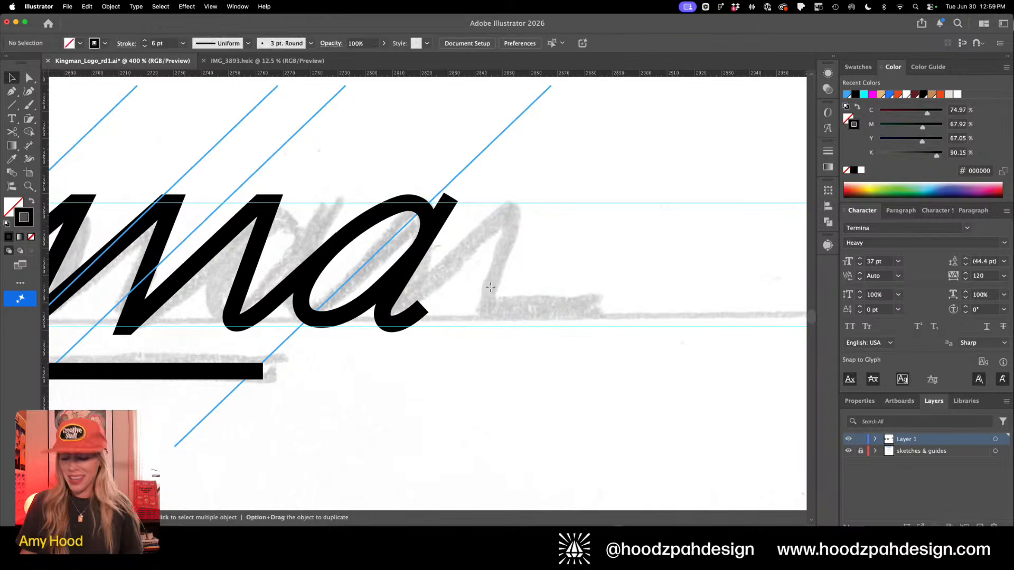
Duplicate the n to the right, placing the copy directly after the a
key("super+minus")
key("super+minus")
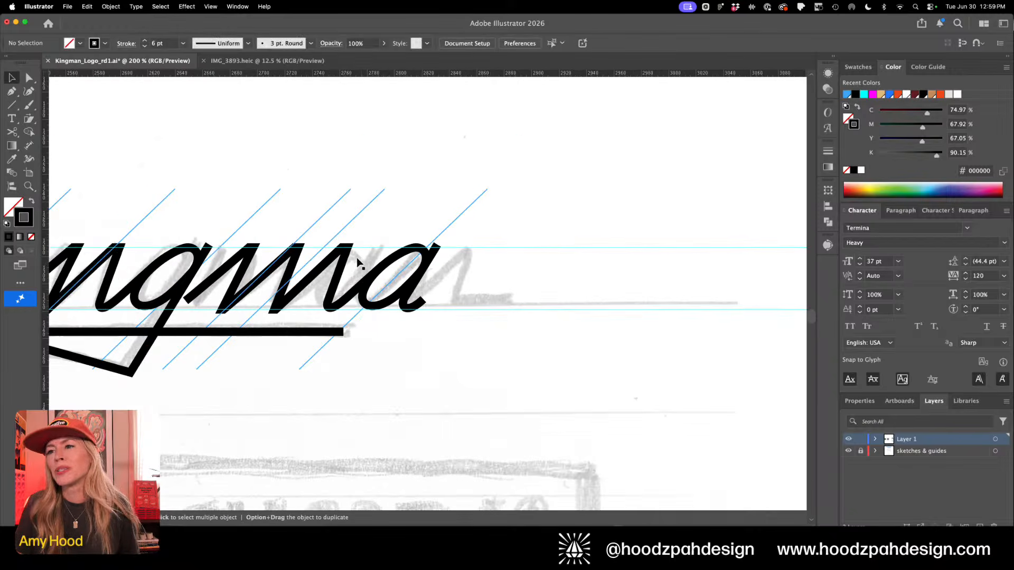
left_click_drag(400, 268, 529, 272)
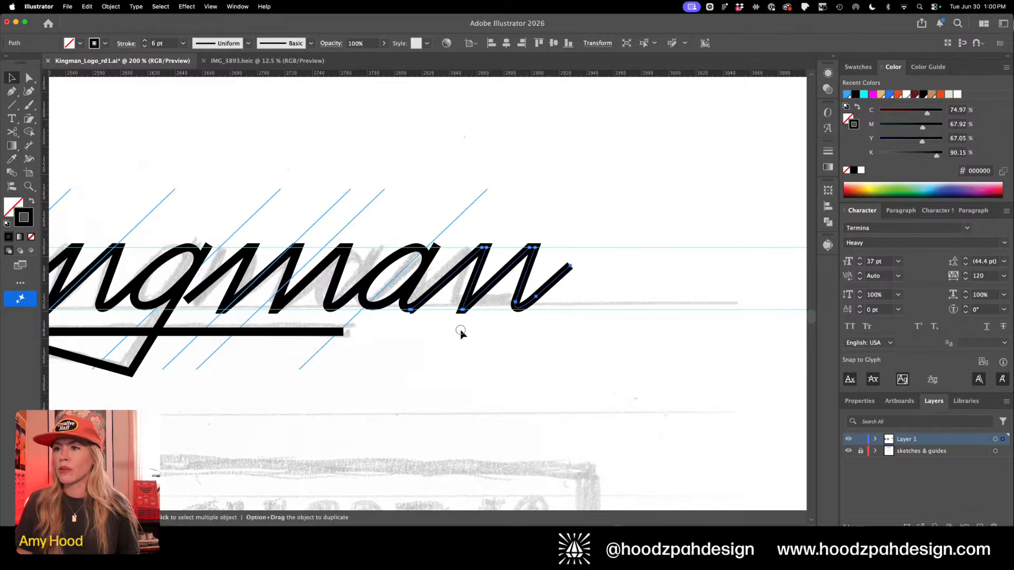
Move the last n's starting anchor onto the end of the a's exit stroke and join the two paths there
key("z")
left_click_drag(389, 277, 579, 364)
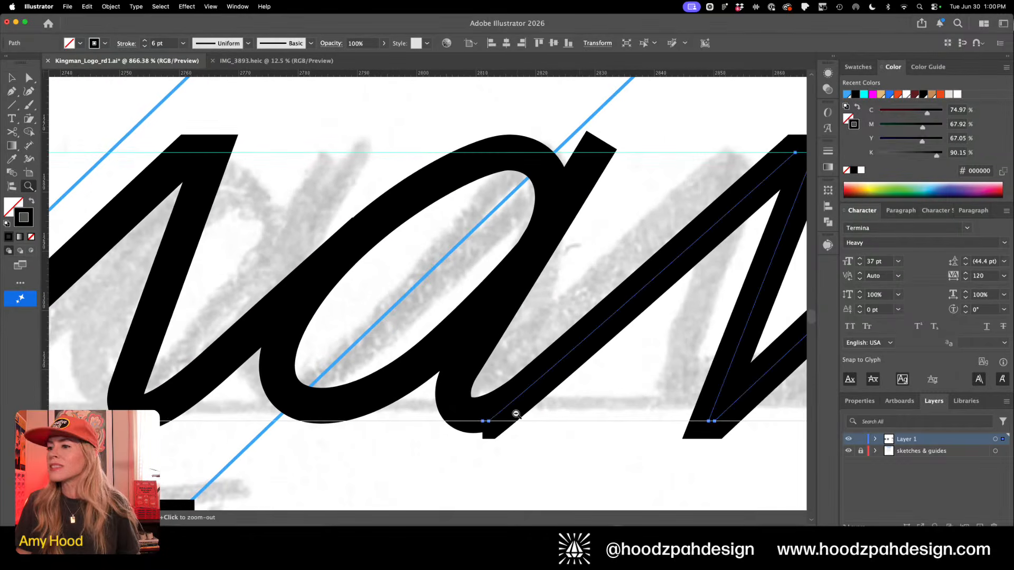
key("a")
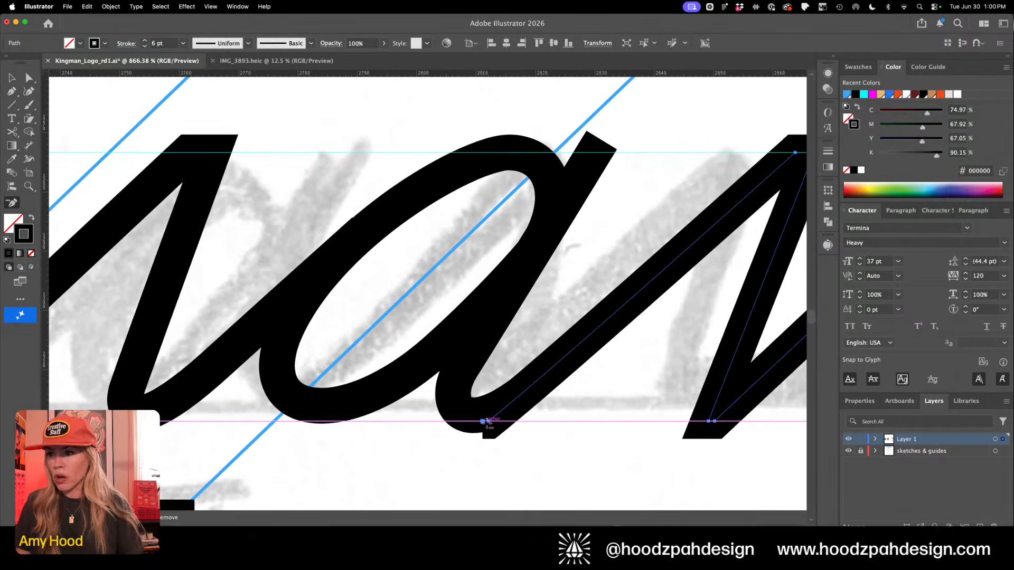
mouse_move(482, 422)
left_mouse_down()
mouse_move(553, 369)
mouse_move(541, 377)
left_mouse_up()
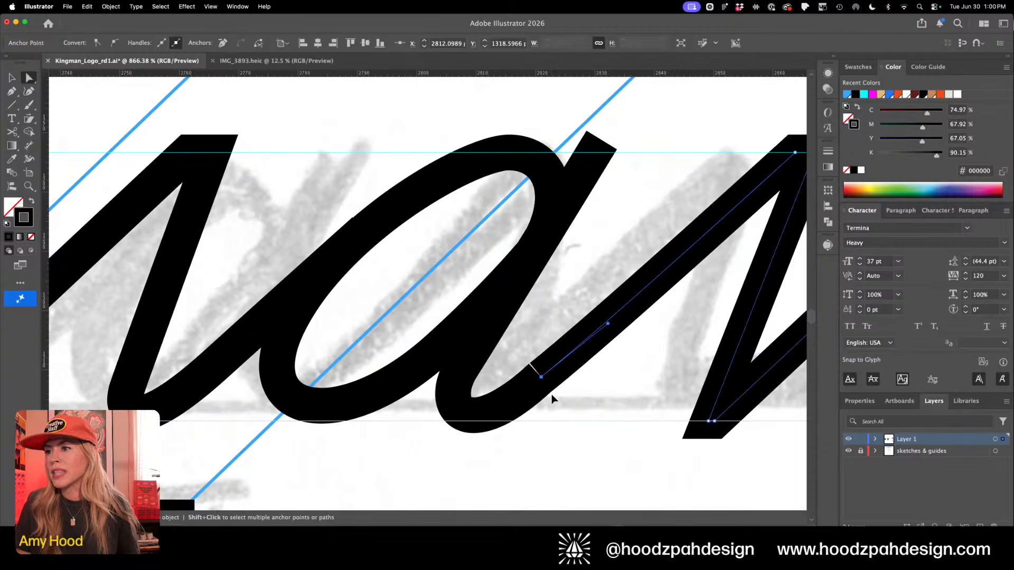
left_click(520, 360)
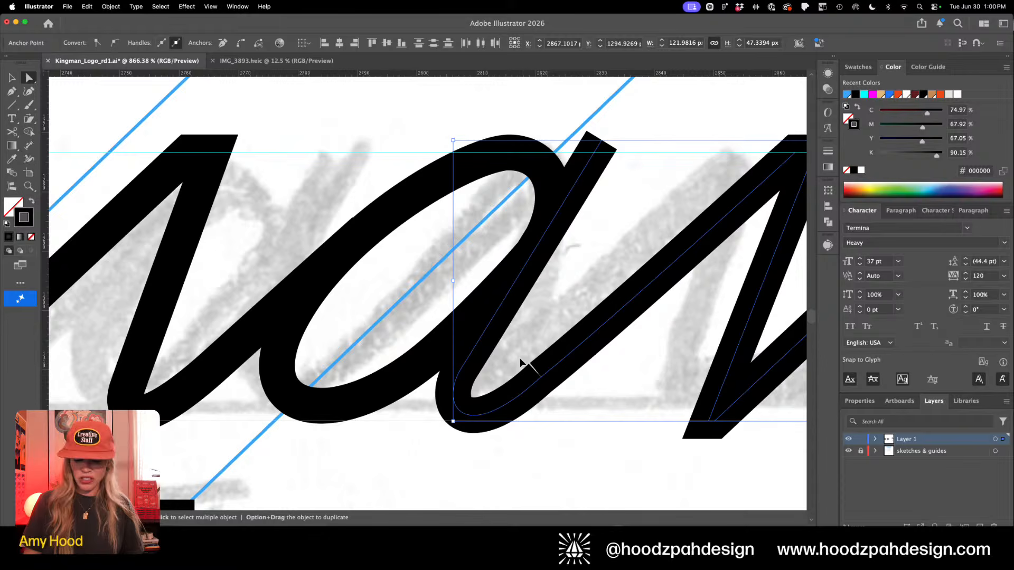
left_click(520, 360)
Convert the anchor joining the a to the last n into a smooth point with handles following the rising stroke
key("minus")
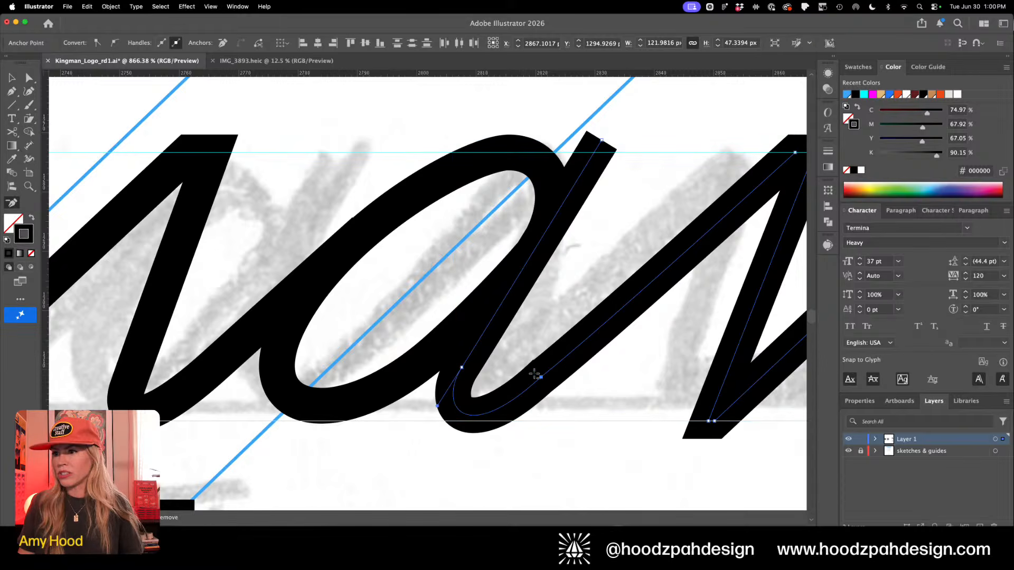
key("shift+c")
left_click_drag(541, 377, 618, 314)
key("a")
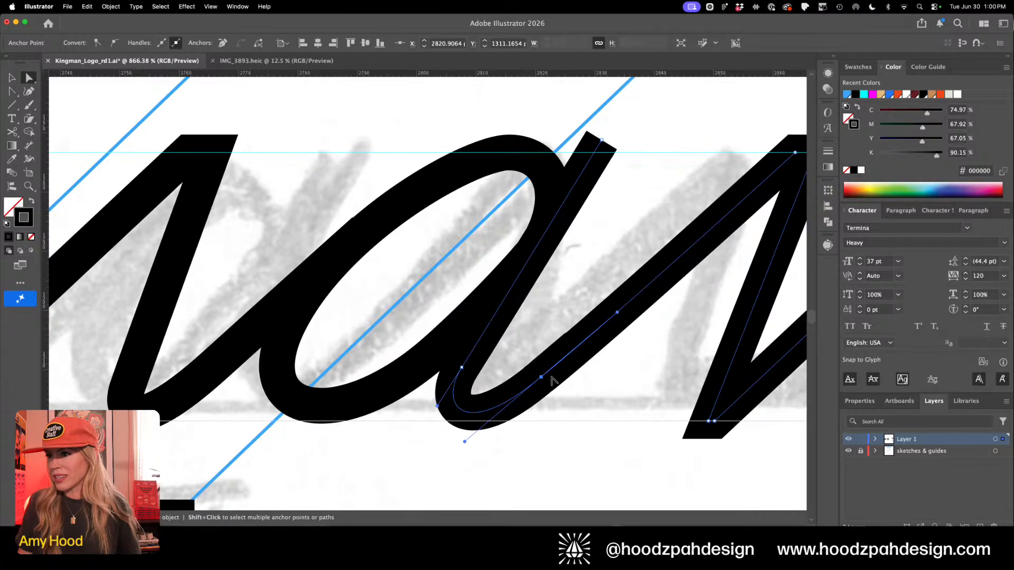
key("super+shift+a")
key("super+minus")
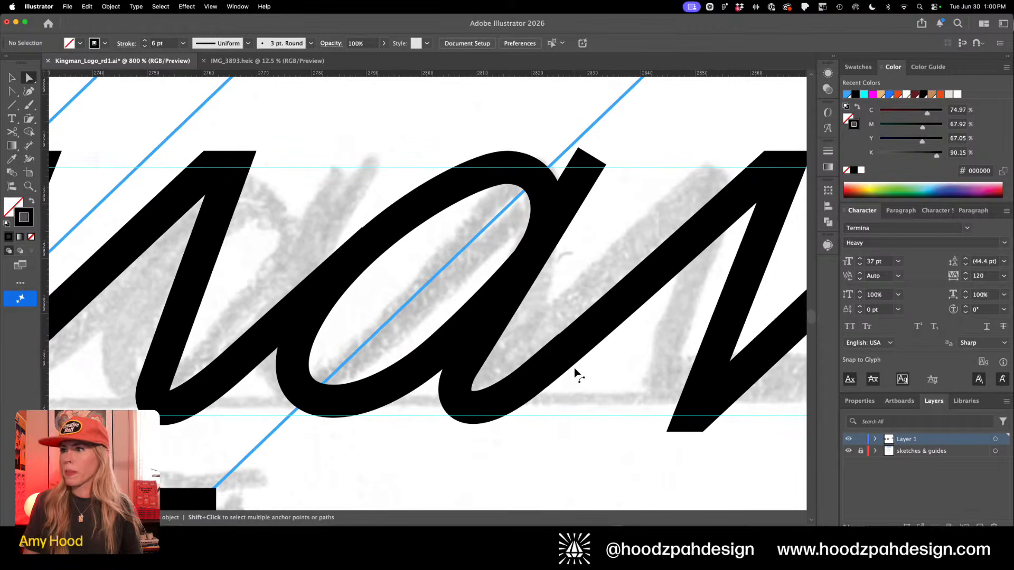
Try moving the anchor between the a and the last n down and right, and undo the move
left_click(576, 341)
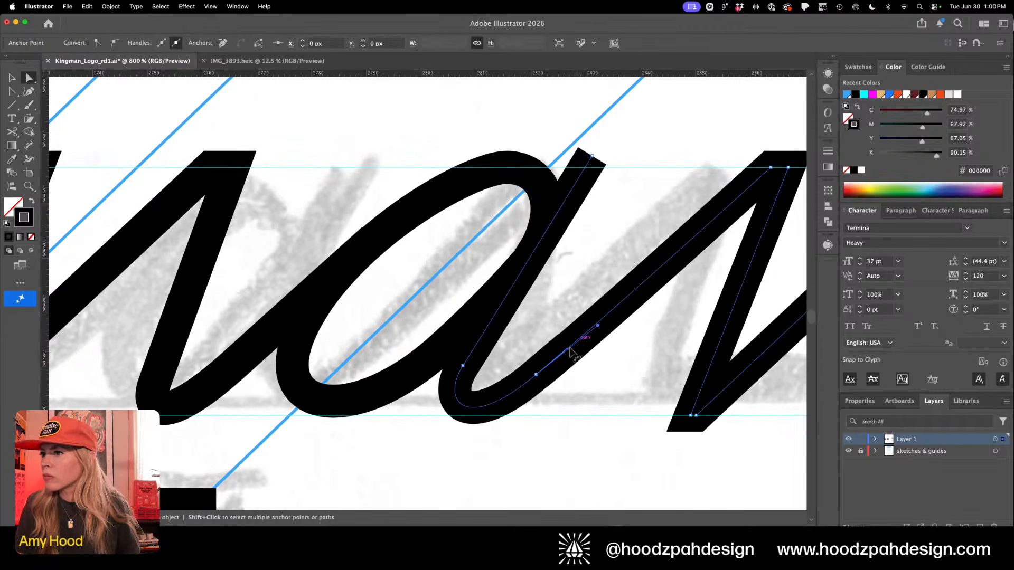
left_click(536, 375)
left_click_drag(536, 376, 546, 385)
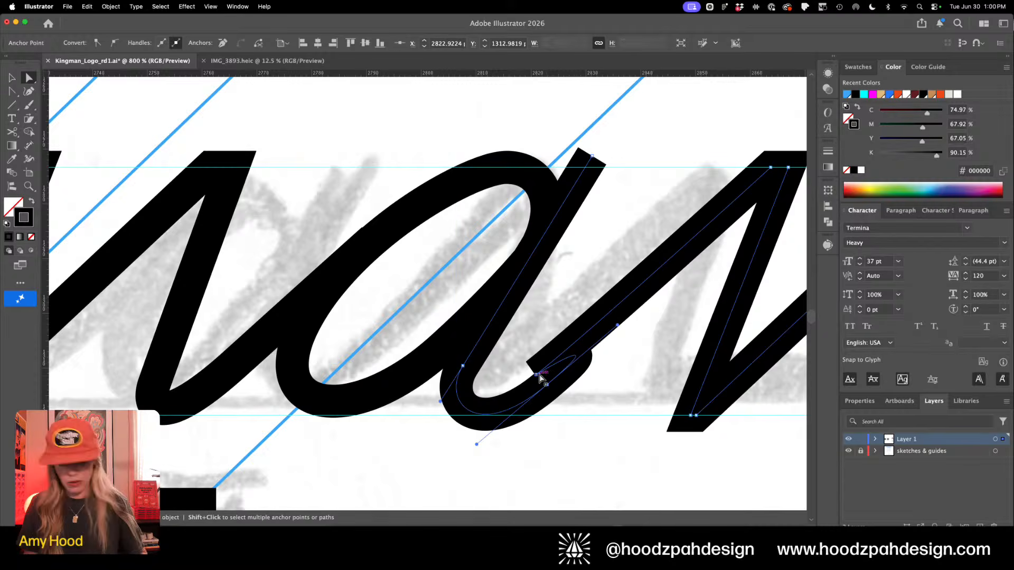
key("super+z")
Nudge the smooth anchor between the a and the last n 1 px right and remove the overlapping extra anchor
key("Right")
key("p")
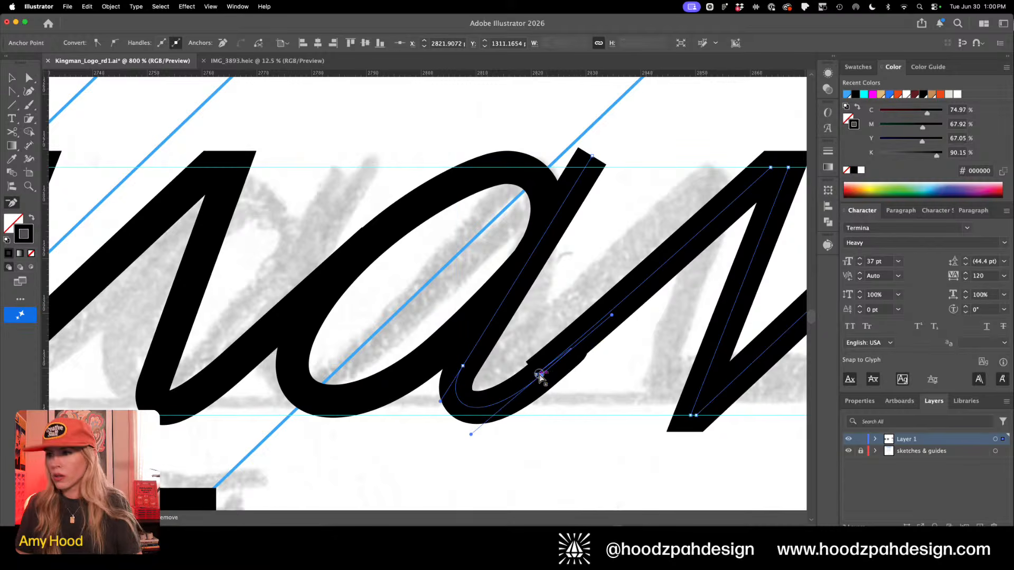
left_click(536, 375)
key("a")
left_click(540, 375)
key("v")
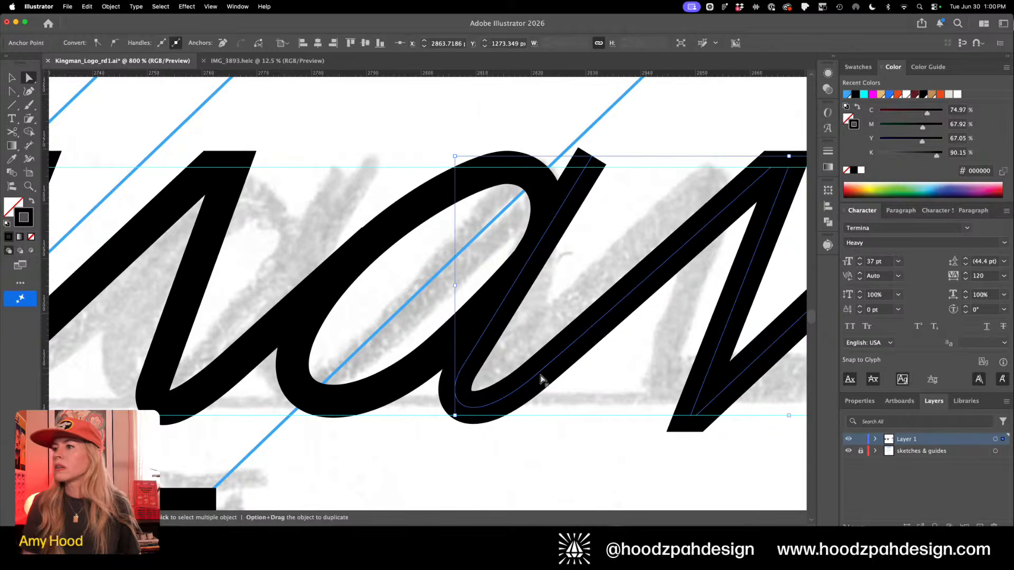
scroll(540, 375, "down", 8)
left_click(540, 377)
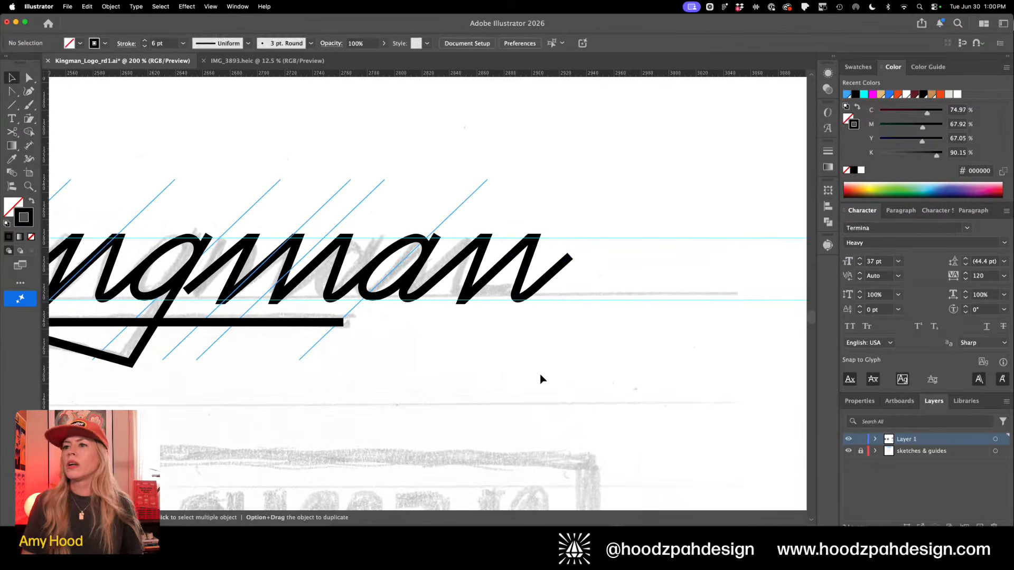
Move the lower-right anchor of the a's bowl slightly down and left along its curve
key("z")
left_click(461, 328)
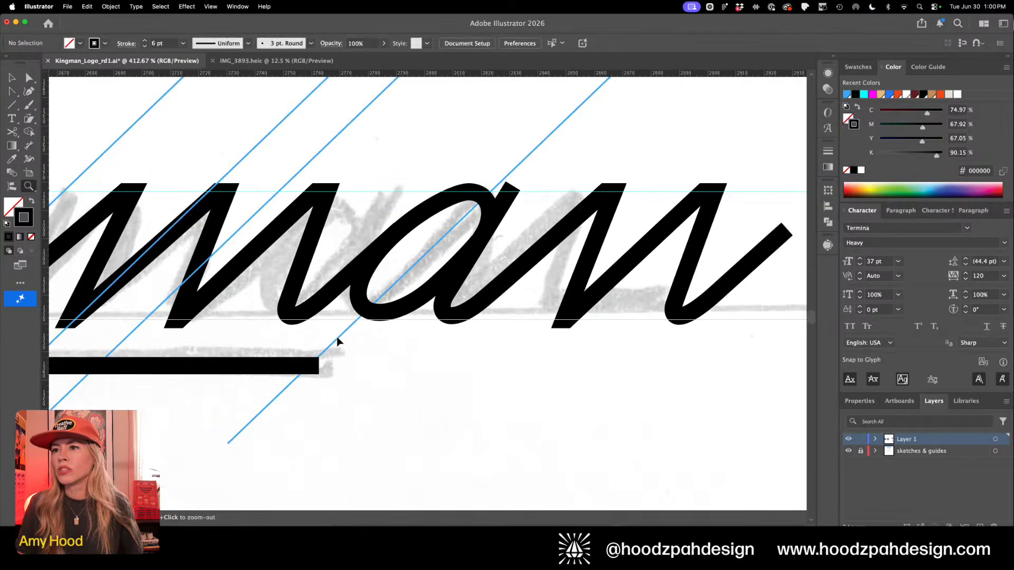
key("a")
left_click(421, 300)
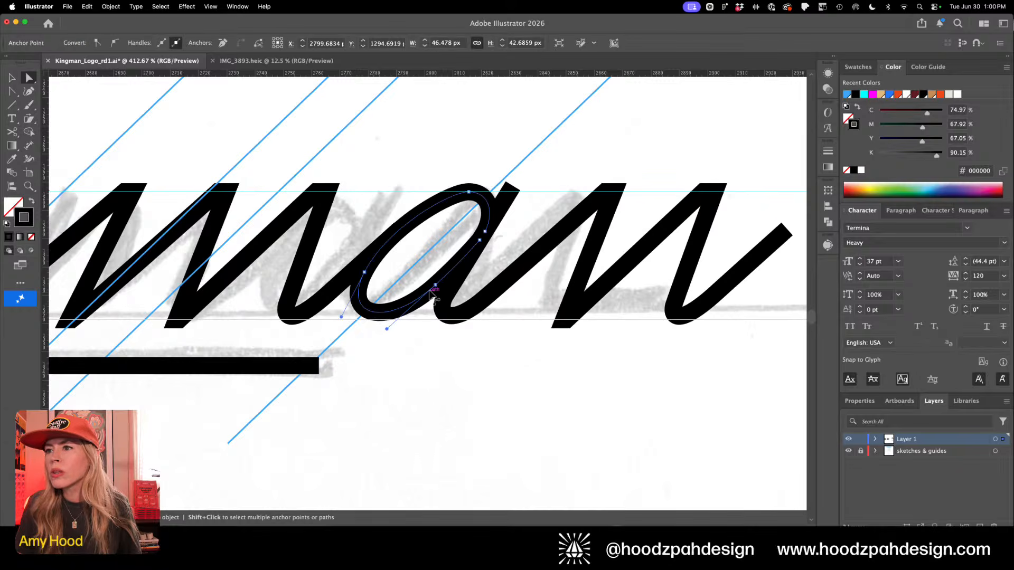
left_click_drag(434, 286, 424, 294)
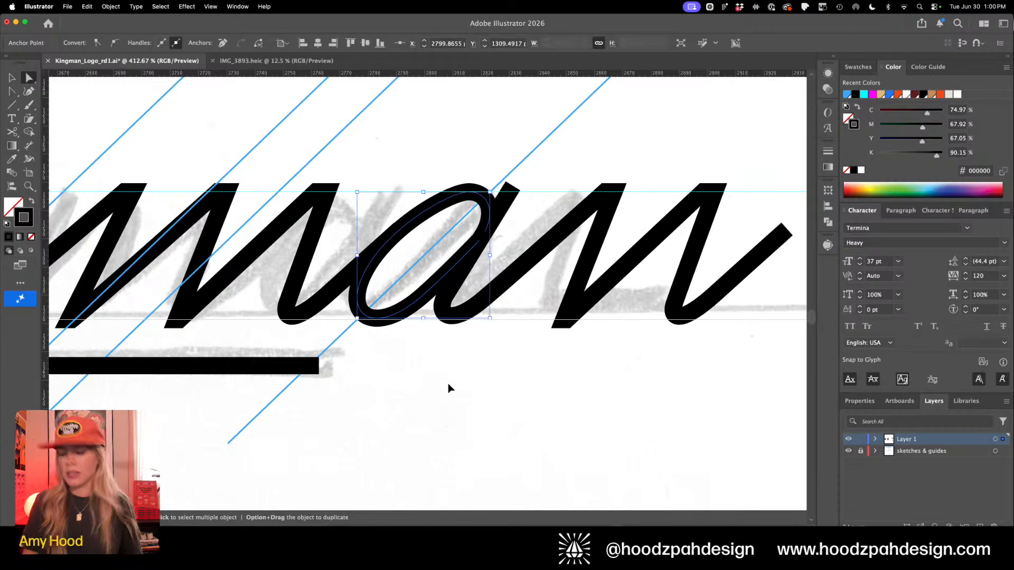
Examine the complete kingman script wordmark at reduced size, checking letter spacing and overall rhythm
key("super+minus")
key("super+minus")
key("super+minus")
key("super+minus")
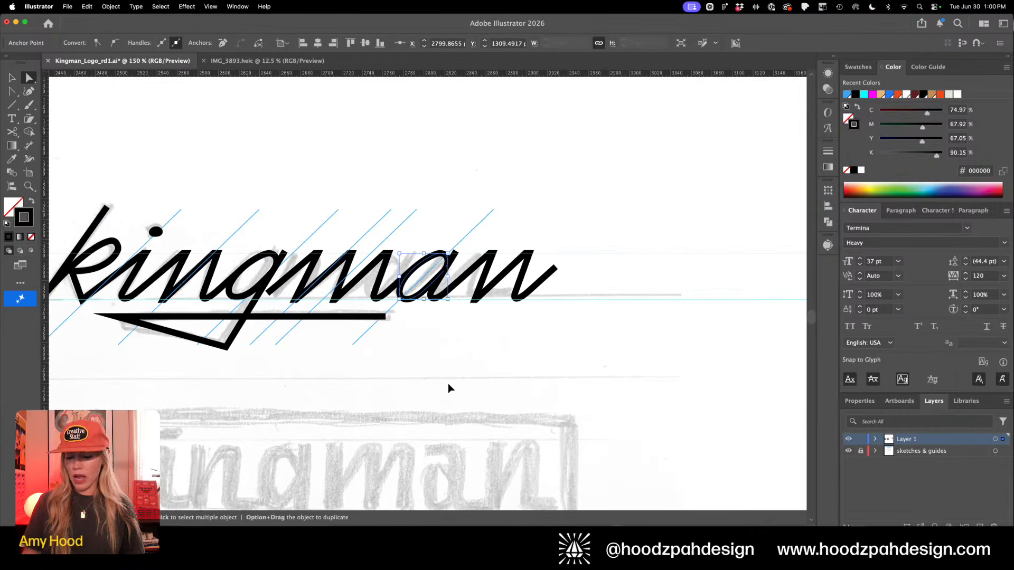
key("super+minus")
left_click(448, 388)
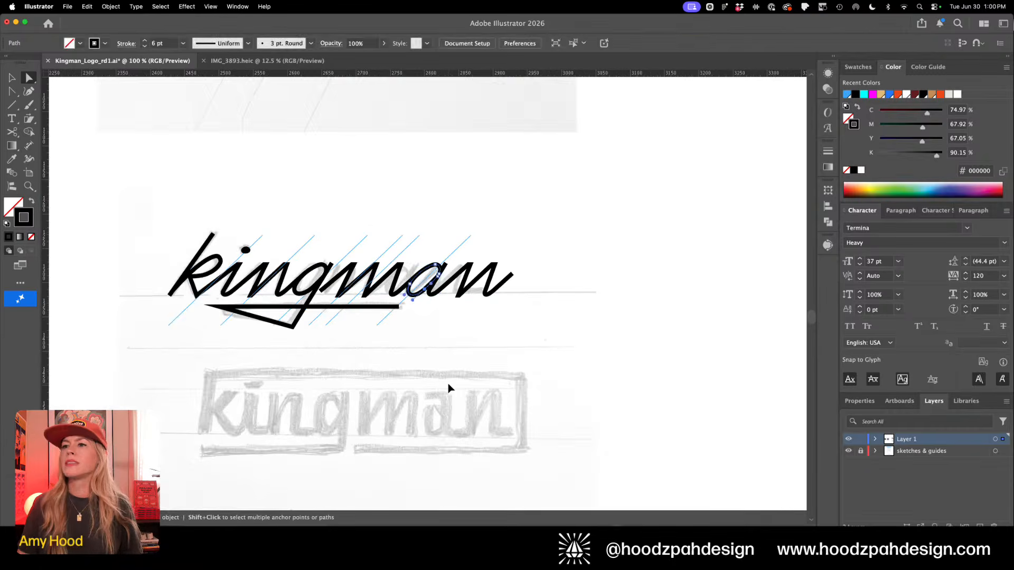
key("super+minus")
key("super+minus")
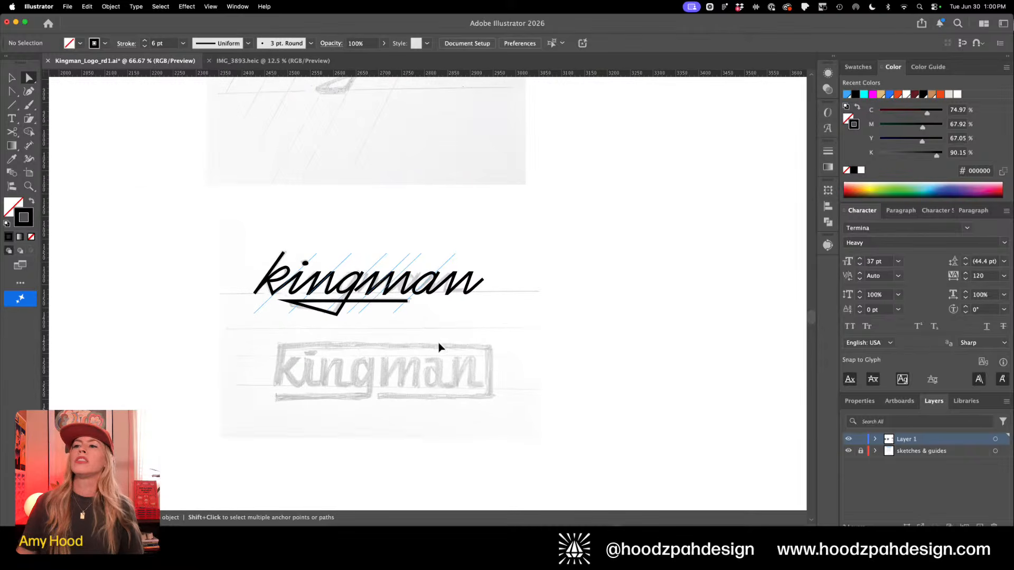
Duplicate the a's adjusted bowl horizontally to the left, placing the copy over the g's bowl
key("z")
left_click_drag(372, 291, 571, 338)
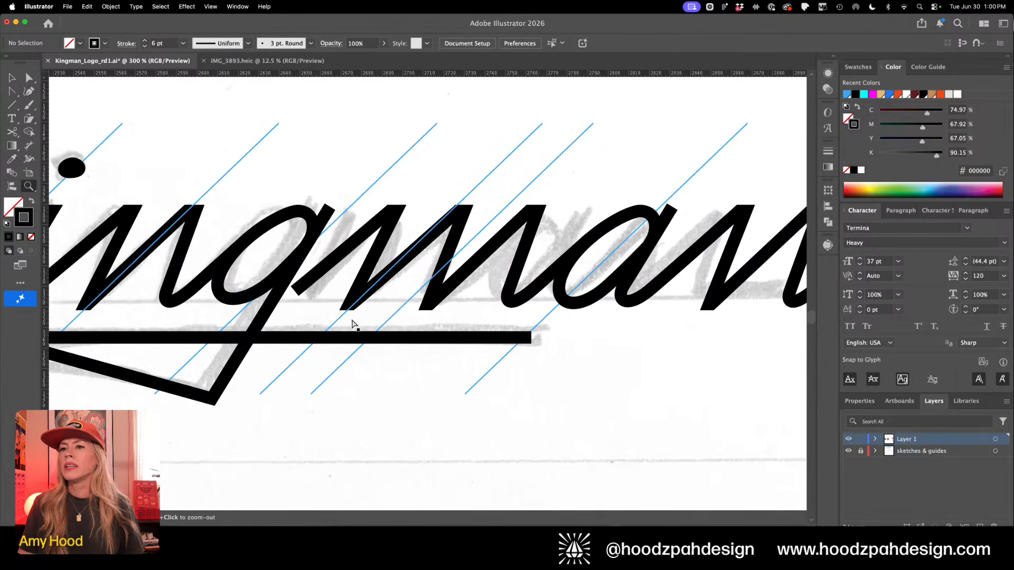
key("v")
left_click_drag(602, 292, 263, 292)
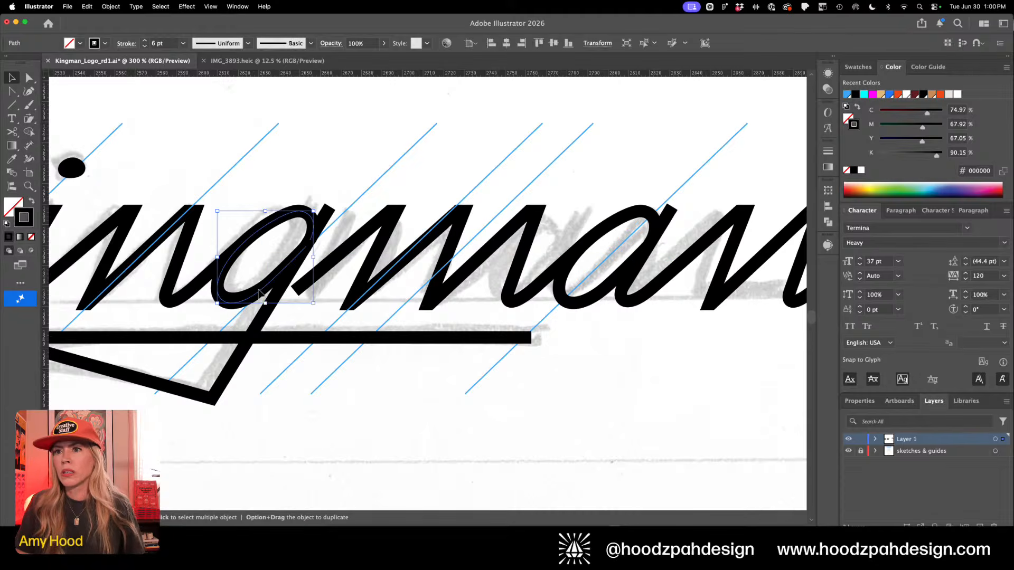
Replace the g's old bowl with the duplicated bowl, pasting the copy in place at the front
key("super+x")
left_click(258, 292)
key("Delete")
key("super+f")
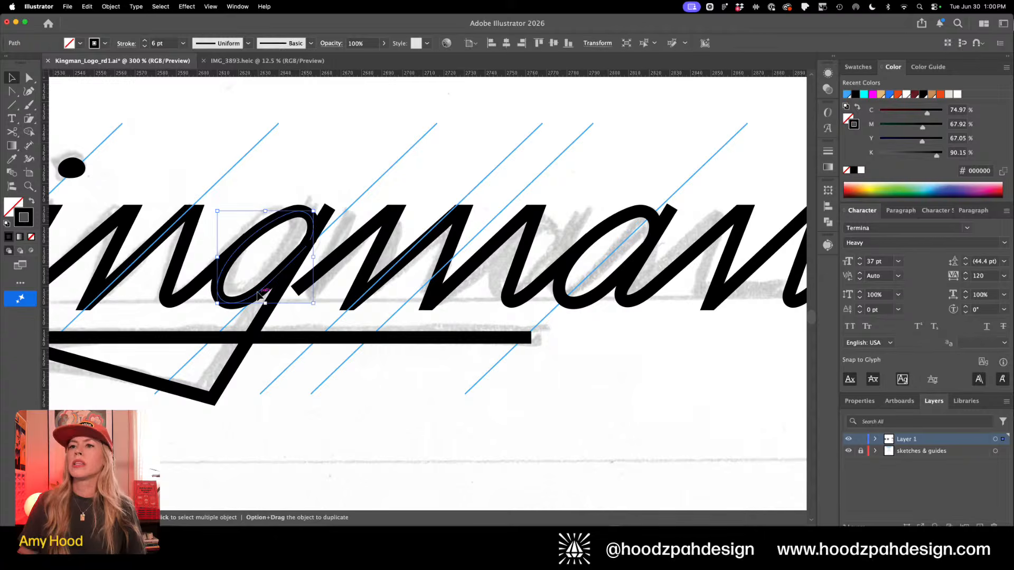
Shift the g's bowl slightly left so its outline no longer sticks out past the g's stem
key("z")
left_click_drag(271, 244, 336, 247)
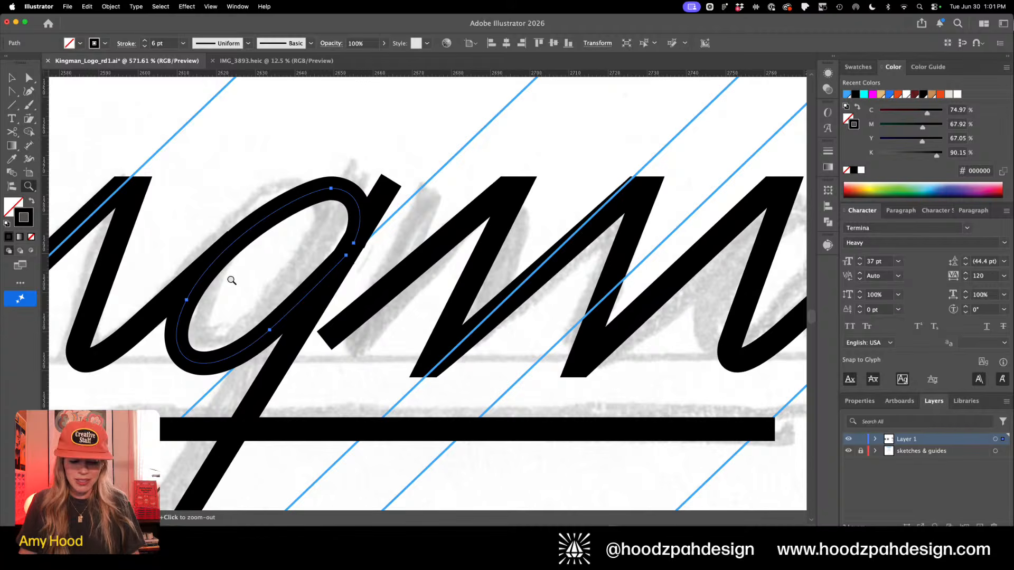
key("super+space")
left_click_drag(309, 227, 380, 271)
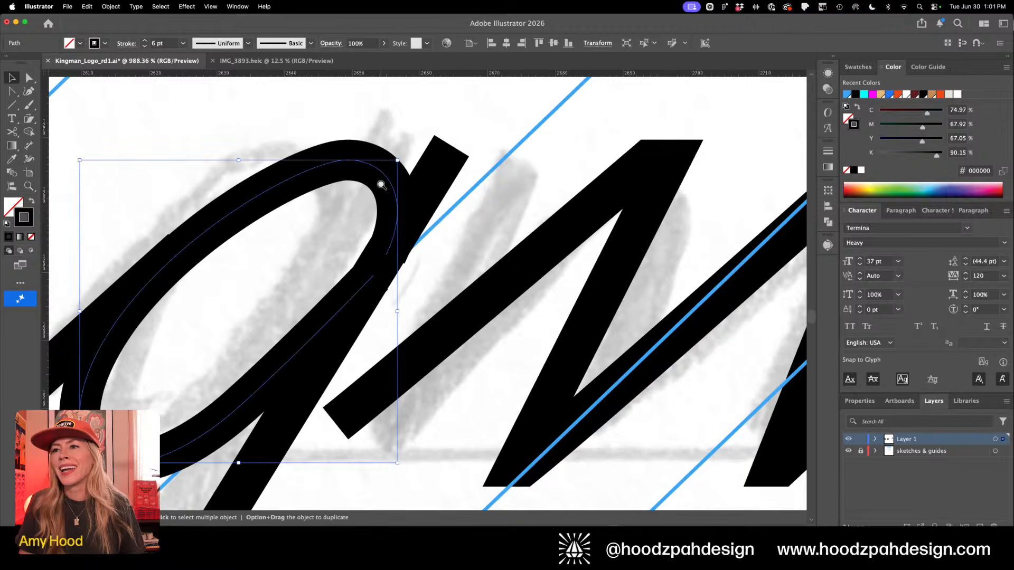
left_click_drag(388, 181, 457, 267)
key("super+z")
key("super+z")
key("super+space")
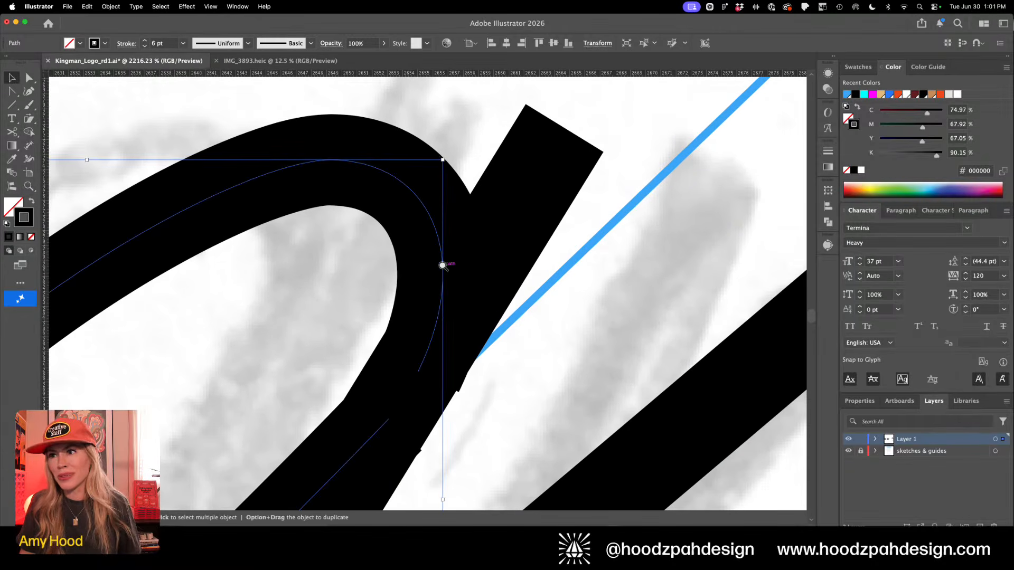
left_click_drag(440, 245, 437, 249)
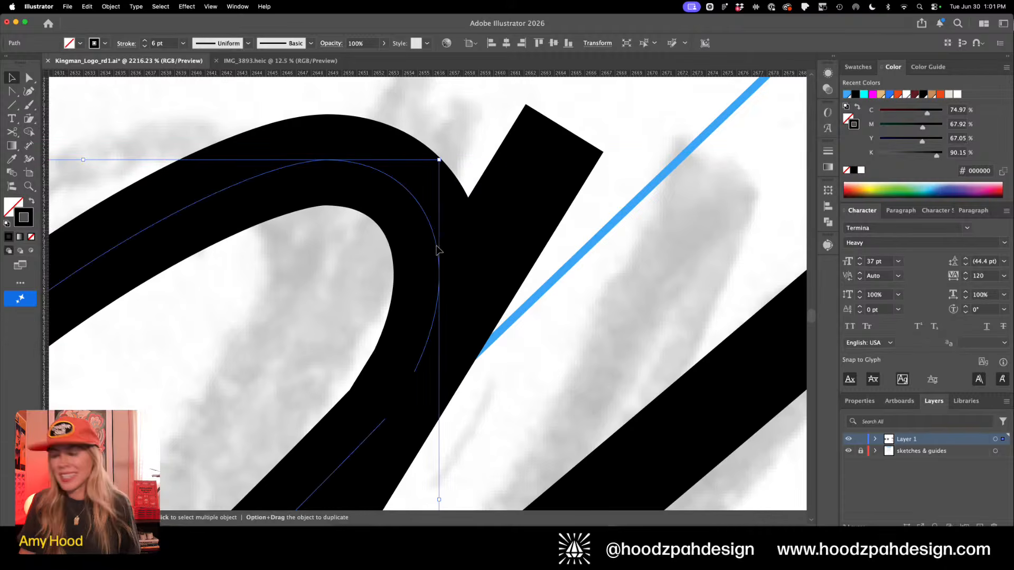
Examine the complete kingman wordmark, checking how the g's replaced bowl sits with the neighbouring letters and underline
key("super+minus")
key("super+minus")
key("super+minus")
key("super+minus")
key("super+minus")
key("super+minus")
key("super+minus")
key("super+minus")
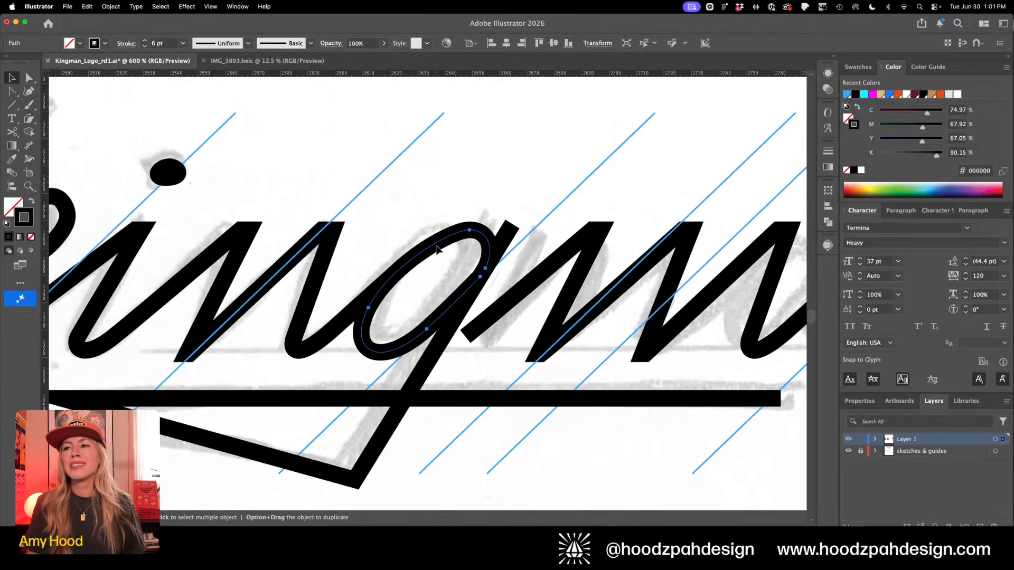
left_click(483, 374)
key("a")
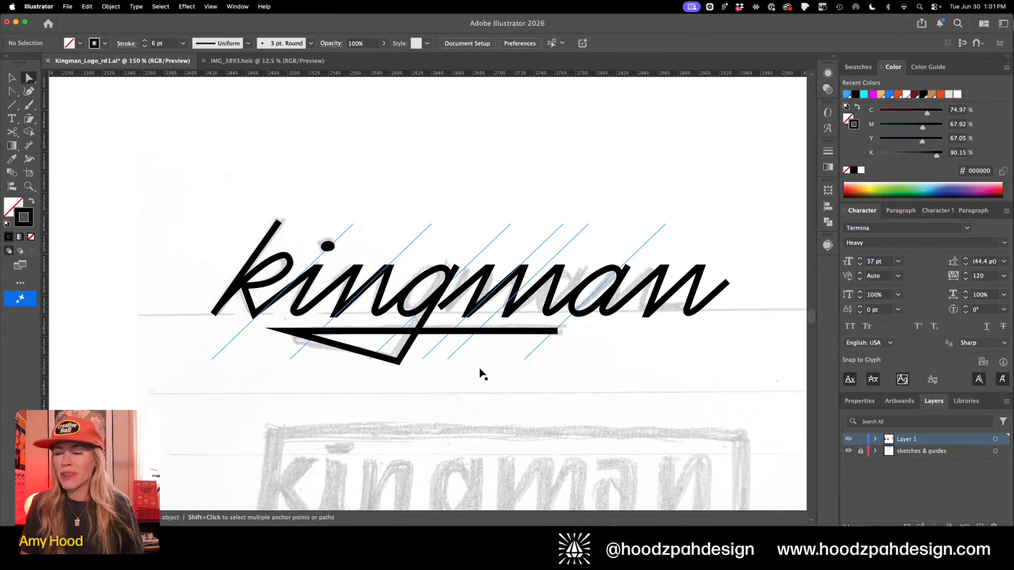
key("super+space")
left_click_drag(432, 276, 666, 401)
key("super+minus")
key("super+minus")
key("super+minus")
key("super+minus")
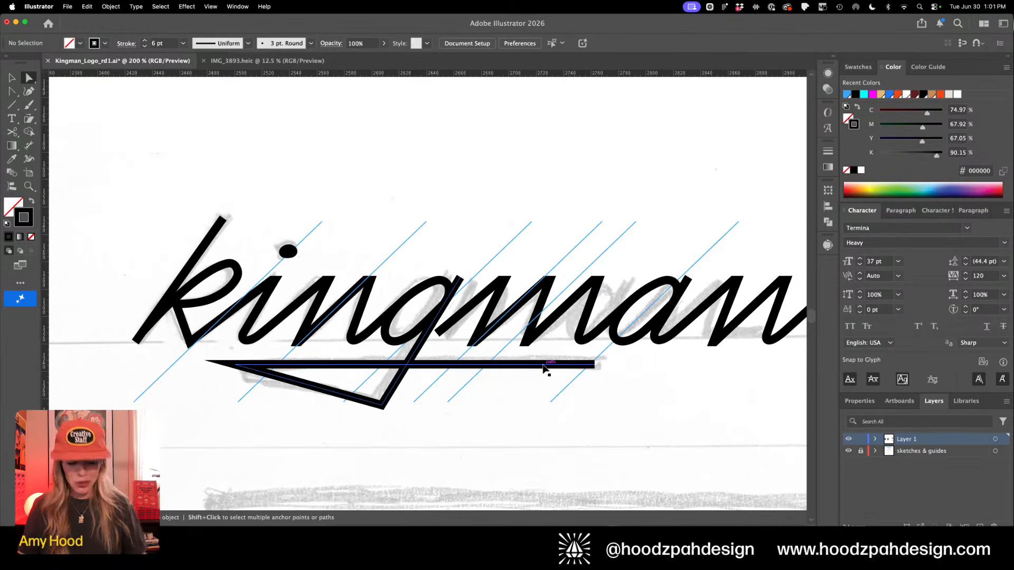
key("v")
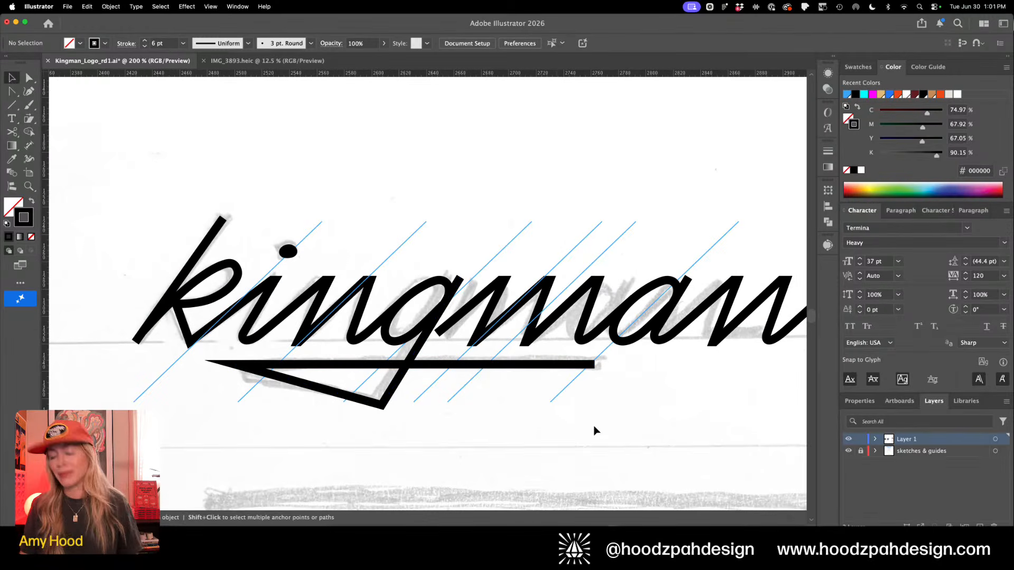
key("super+minus")
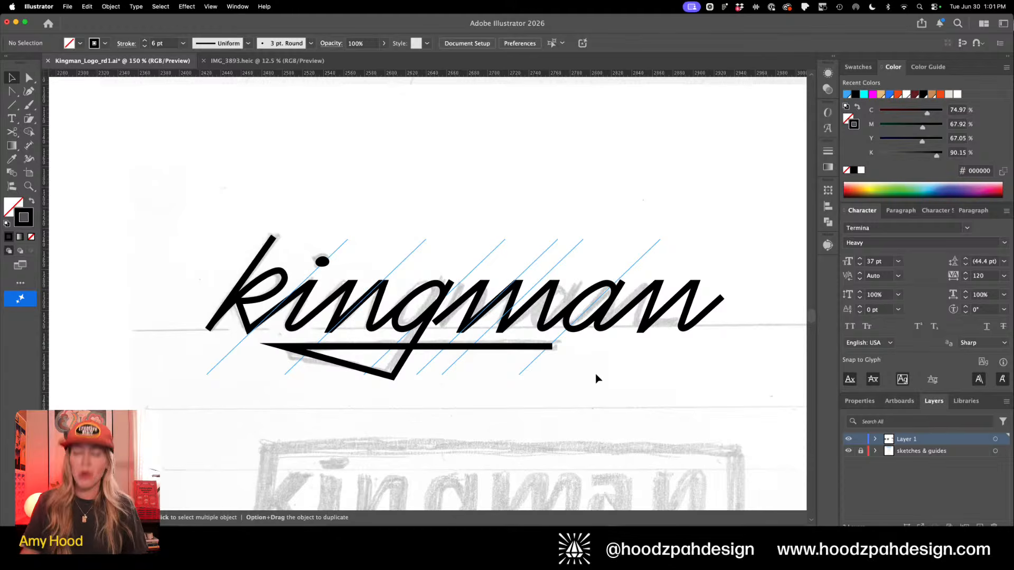
Add an anchor on the underline's lower diagonal and move it toward the left corner to blunt the long pointed tip
key("z")
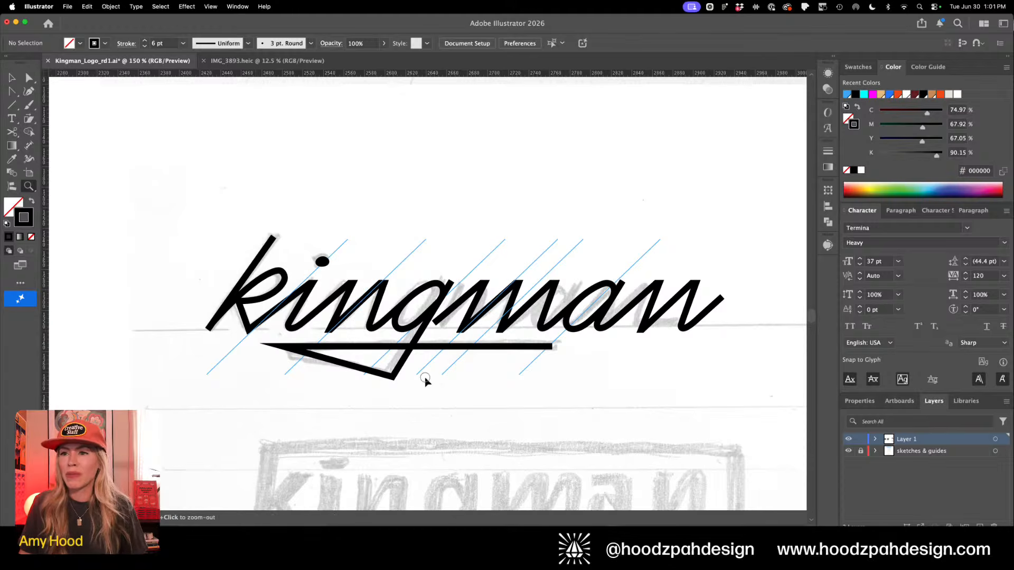
left_click_drag(425, 379, 437, 385)
key("a")
key("plus")
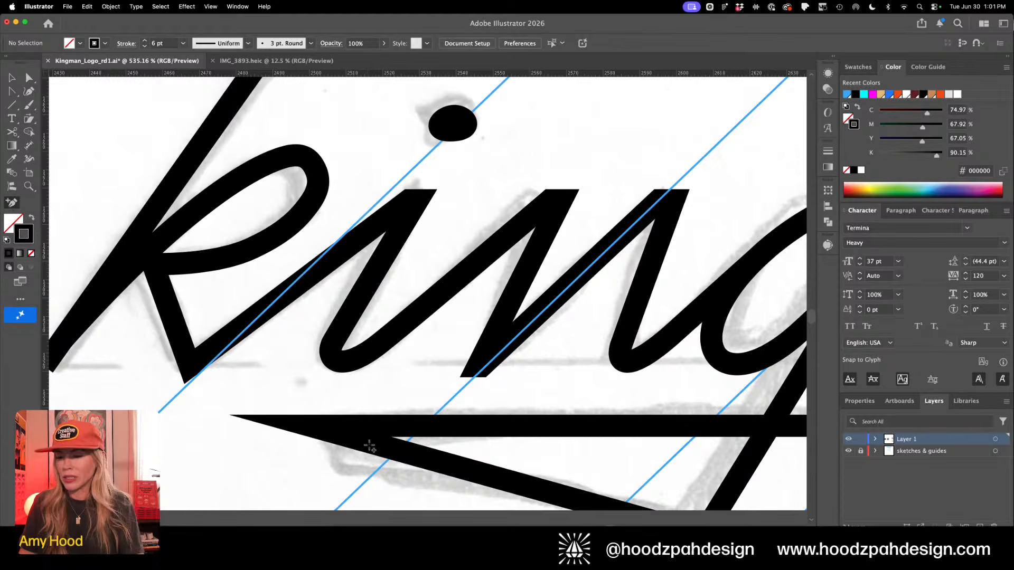
left_click(375, 446)
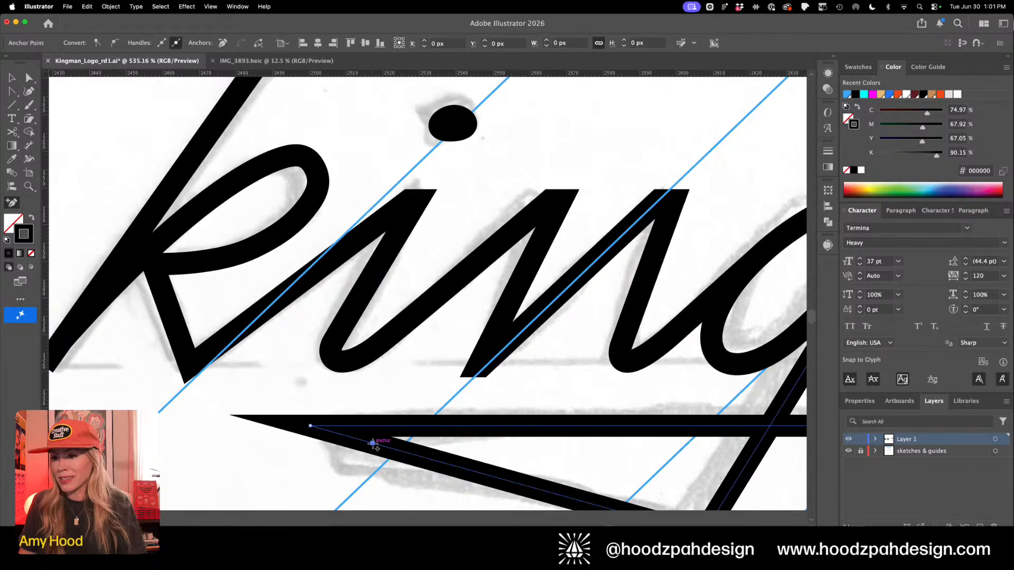
key("a")
mouse_move(375, 446)
left_mouse_down()
mouse_move(315, 449)
mouse_move(307, 424)
mouse_move(230, 441)
left_mouse_up()
key("super+minus")
key("super+minus")
key("super+minus")
key("super+shift+a")
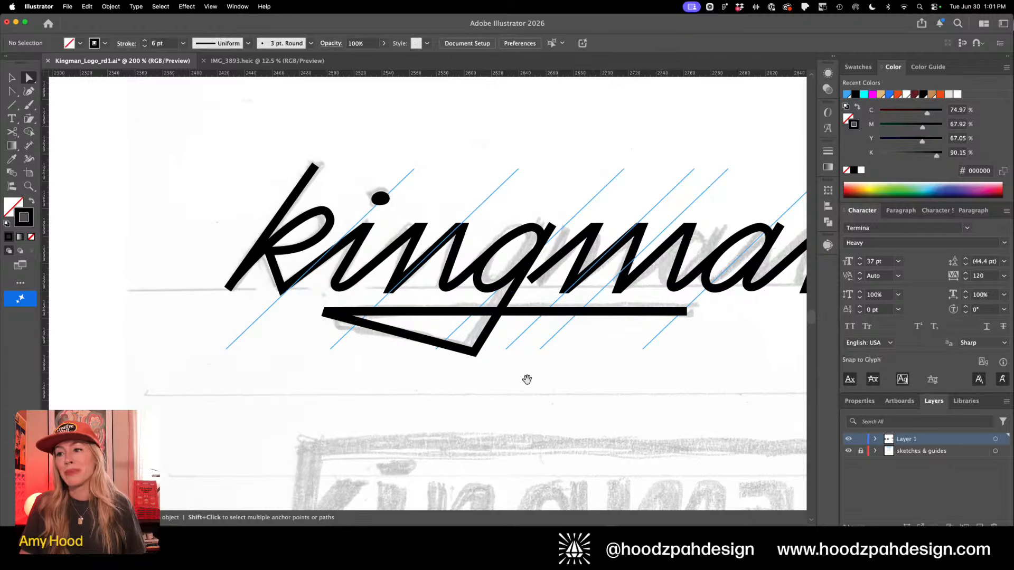
Duplicate the complete kingman wordmark with its underline and place the copy to the left of the sketch
key("super+minus")
key("super+minus")
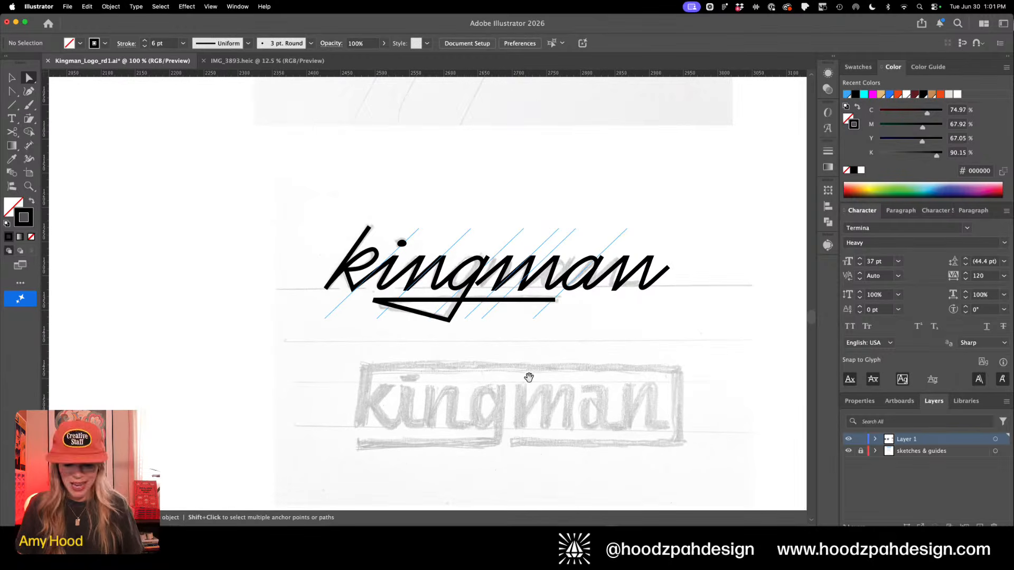
key("v")
key("super+minus")
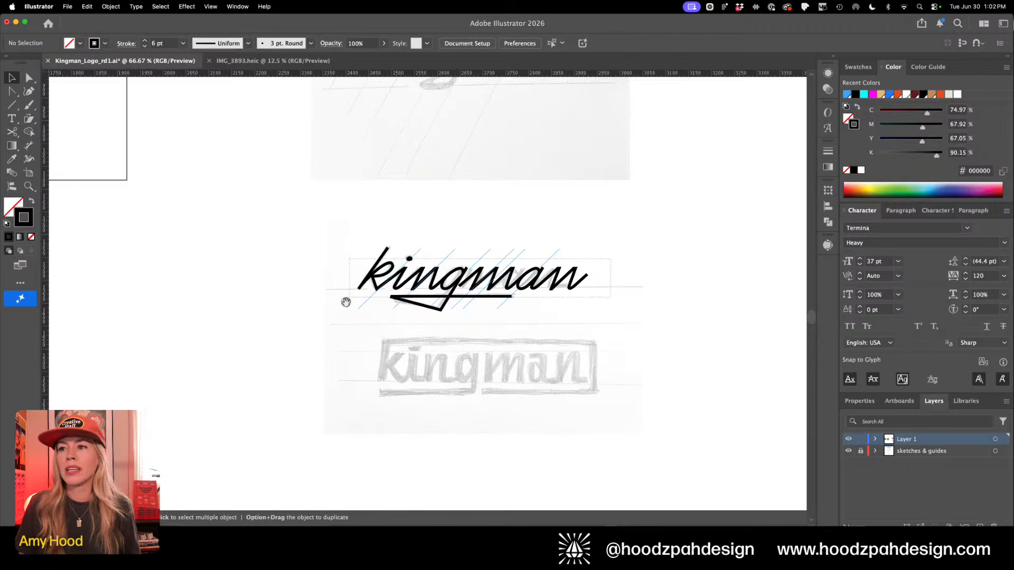
left_click_drag(342, 305, 532, 266)
mouse_move(413, 233)
left_mouse_down()
mouse_move(568, 257)
mouse_move(482, 284)
mouse_move(262, 287)
left_mouse_up()
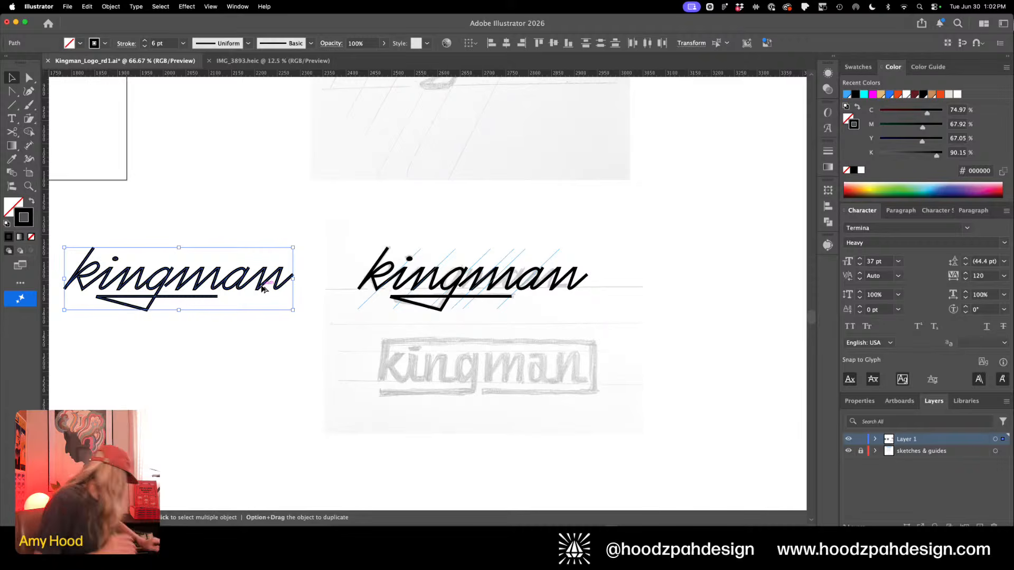
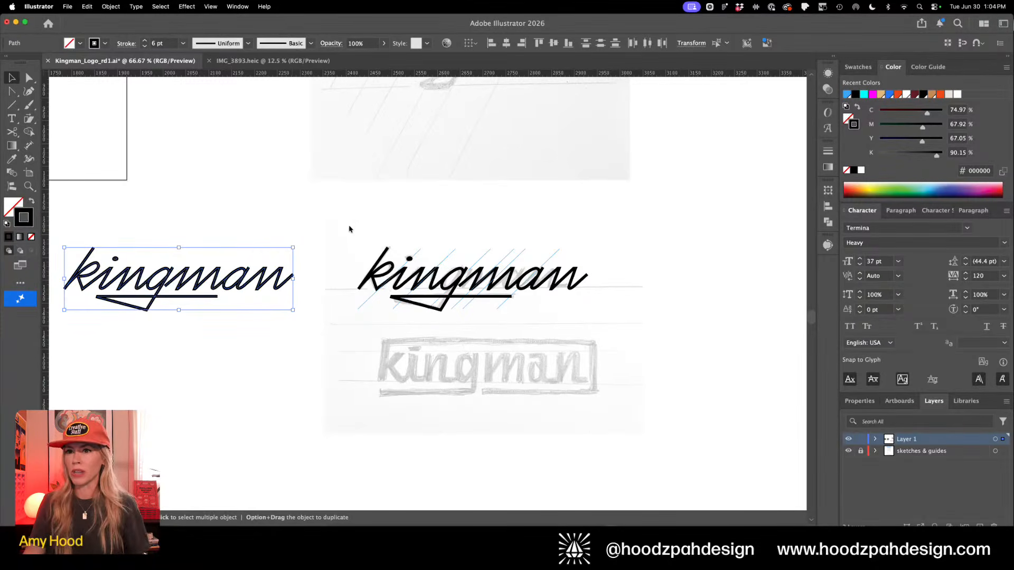
left_click(316, 256)
left_click_drag(317, 255, 142, 355)
left_click(183, 357)
Lasso the k's stem and bowl anchors in the copied wordmark and nudge them 8 px left, away from the i
key("z")
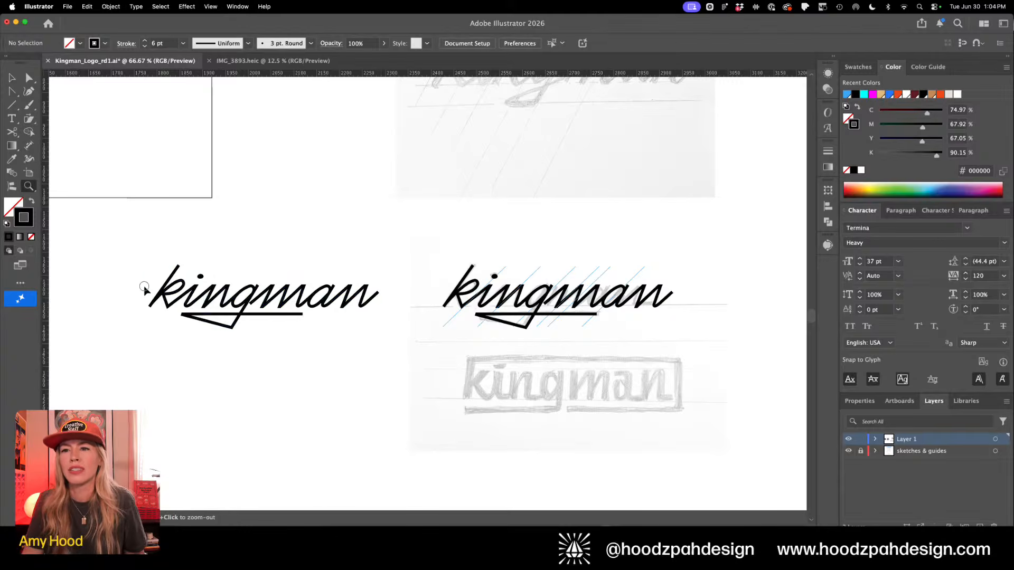
left_click_drag(144, 290, 248, 351)
key("q")
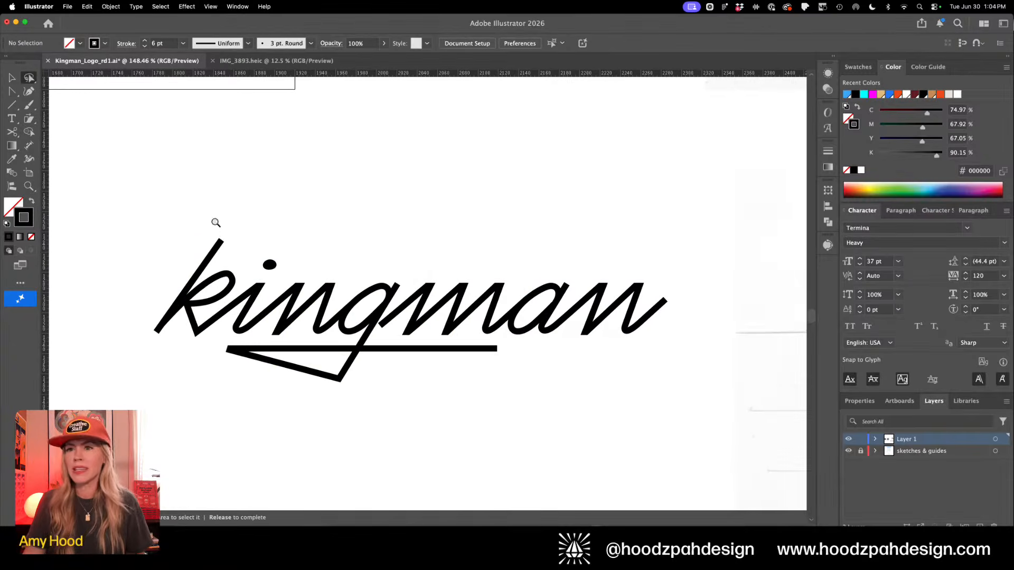
mouse_move(214, 217)
left_mouse_down()
mouse_move(127, 347)
mouse_move(166, 382)
mouse_move(194, 372)
mouse_move(189, 316)
mouse_move(245, 275)
mouse_move(207, 236)
left_mouse_up()
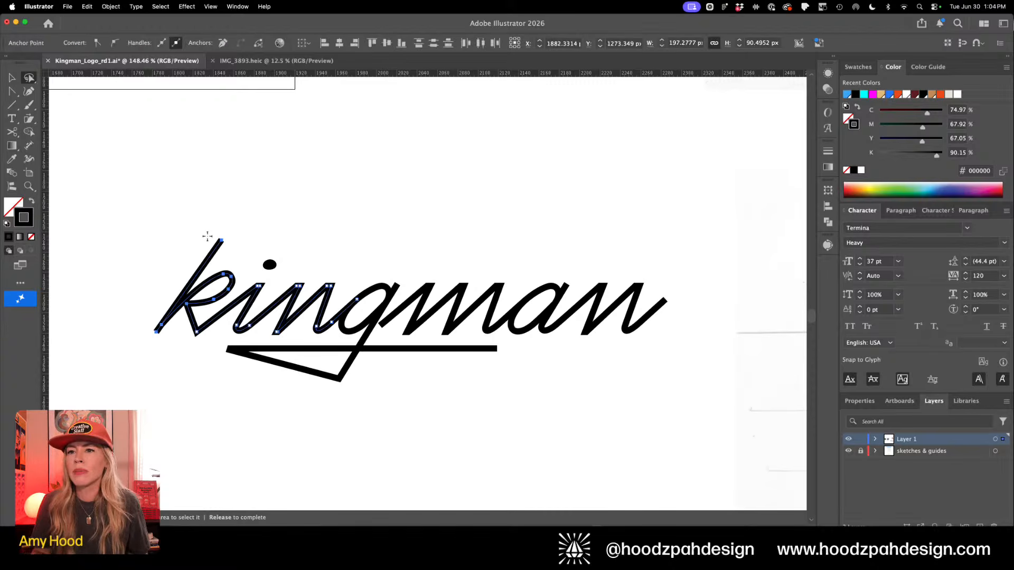
key("Left")
key("Left")
key("Left")
key("Left")
key("Left")
key("Left")
key("Left")
key("Left")
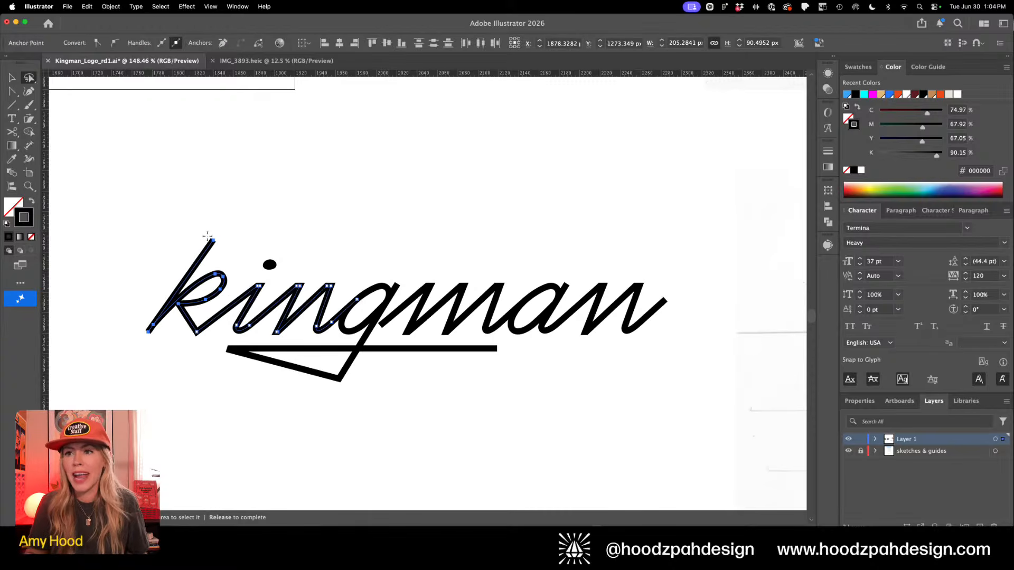
key("a")
left_click(266, 198)
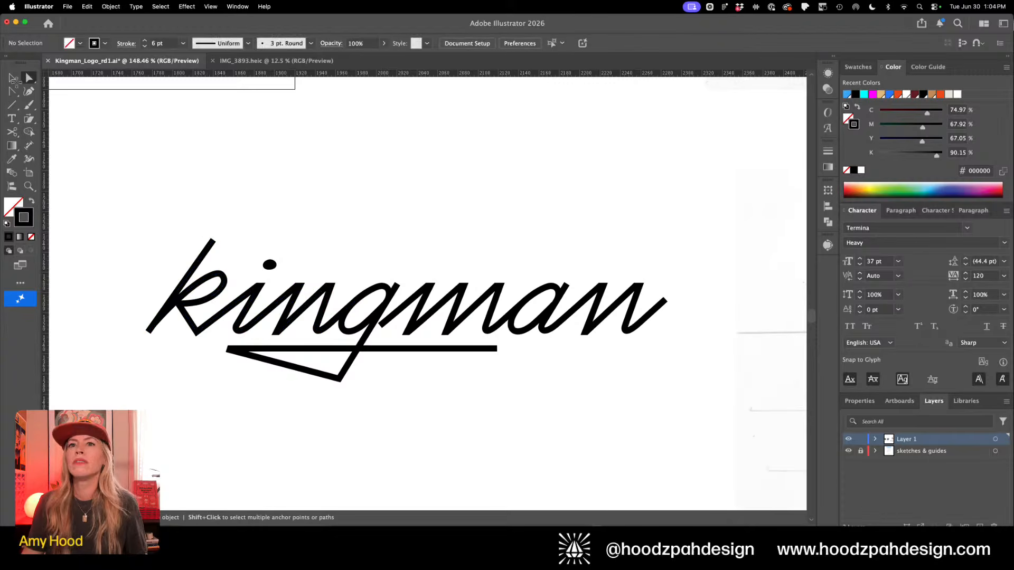
Examine the k's lower leg corner and the spacing across the copied kingman wordmark
left_click(15, 78)
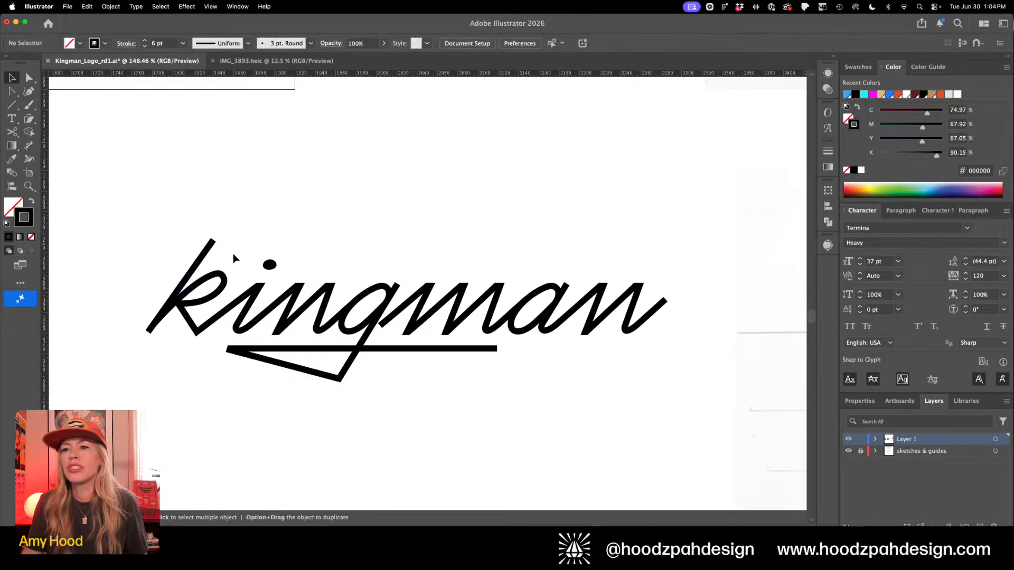
key("a")
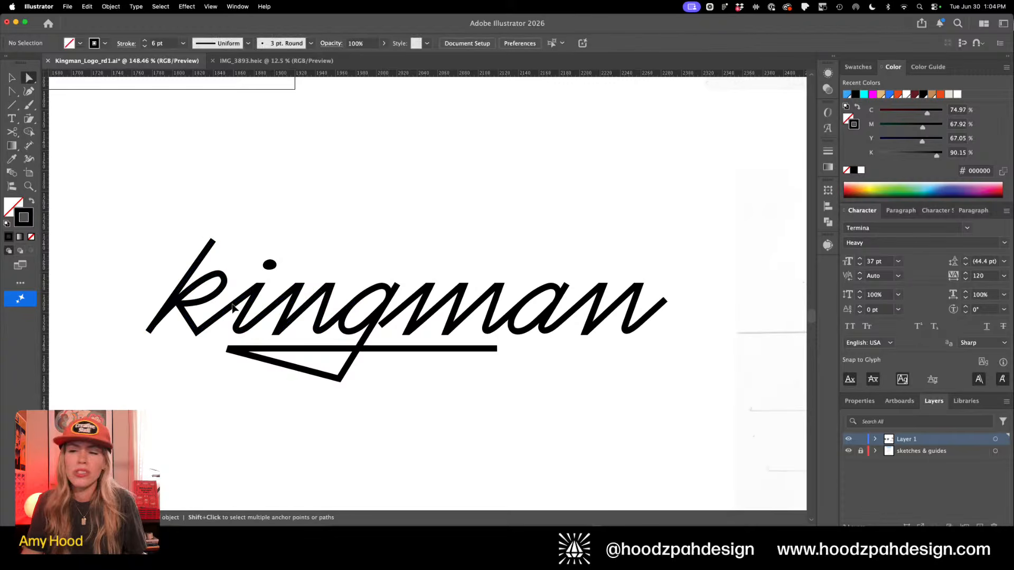
left_click(197, 334)
key("z")
left_click_drag(182, 325, 234, 353)
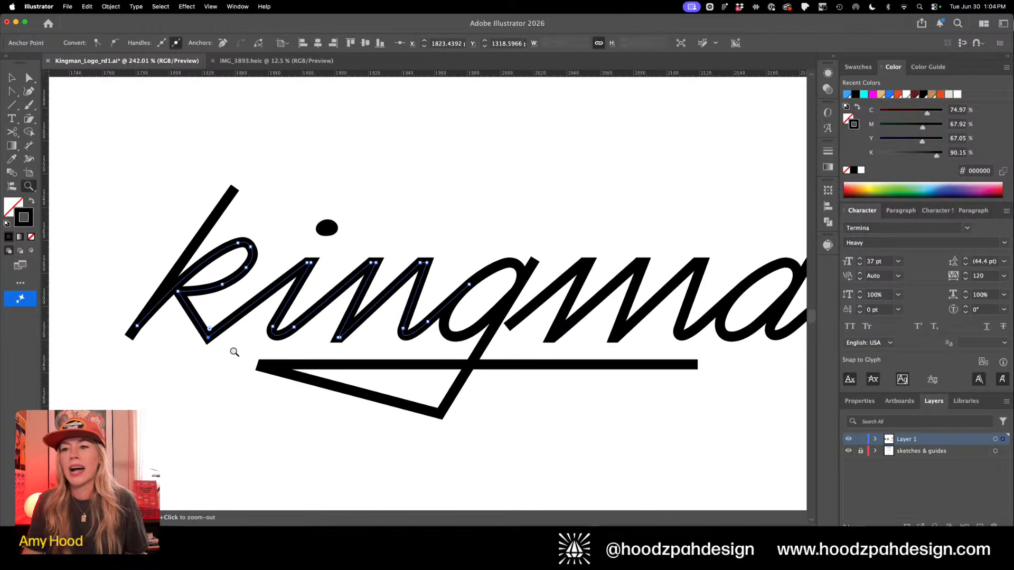
key("a")
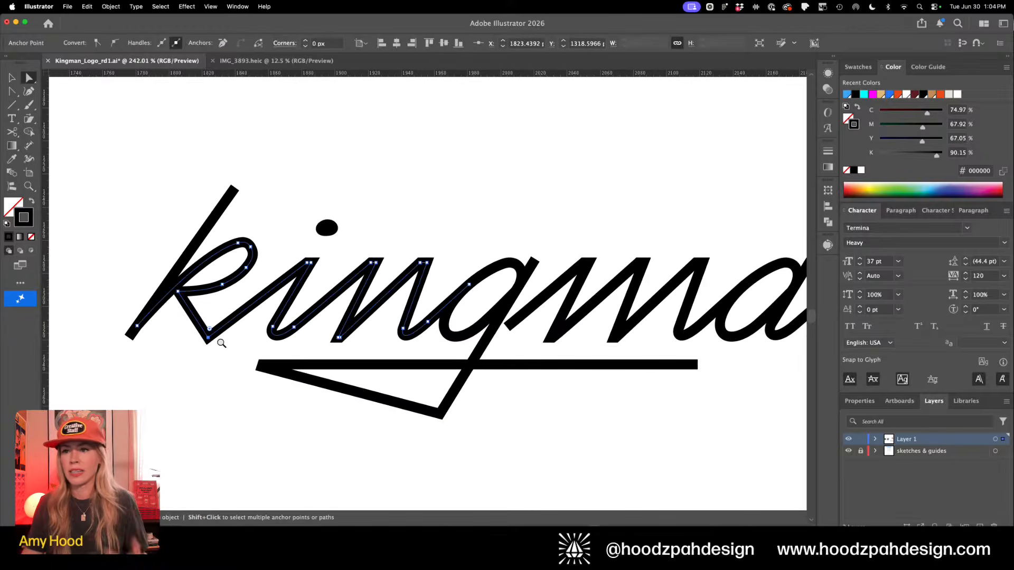
left_click(234, 338)
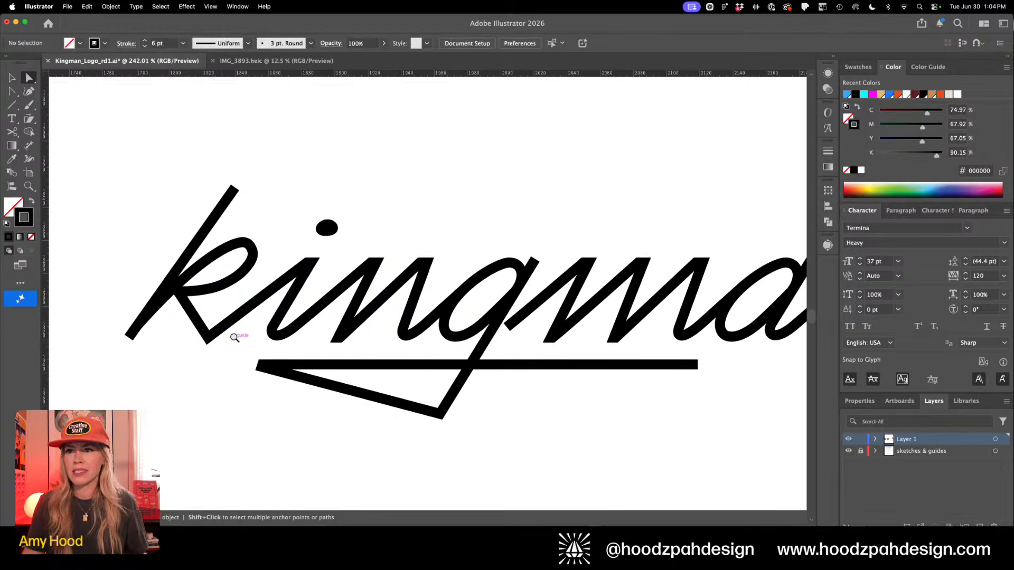
left_click(234, 338, "alt")
left_click(234, 337, "alt")
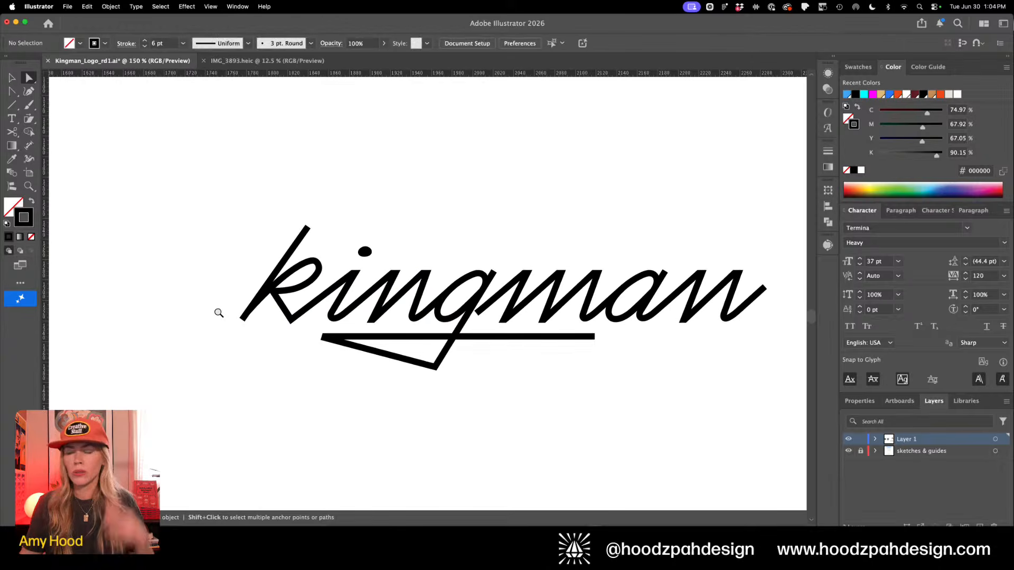
scroll(452, 410, "right", 3)
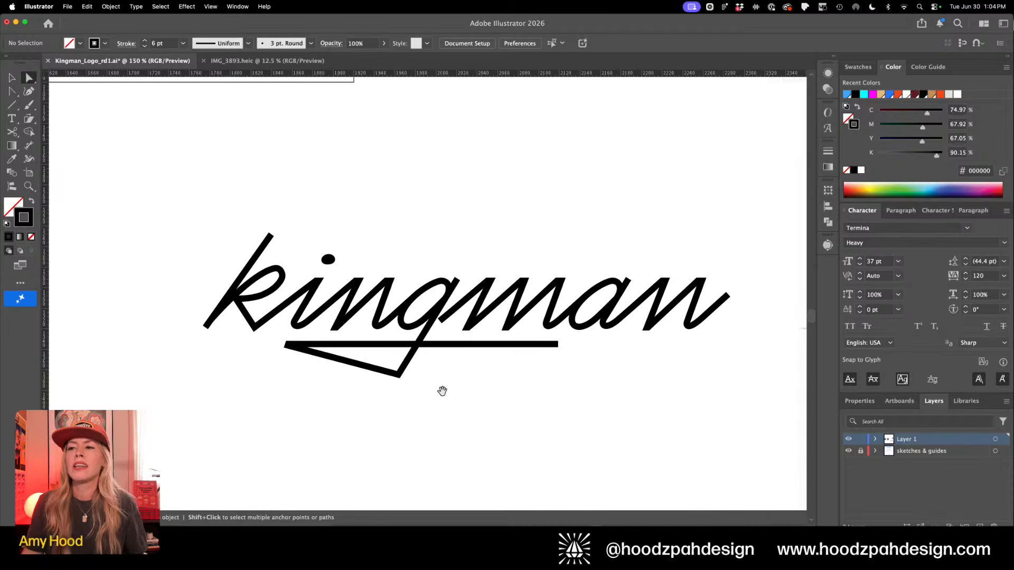
key("v")
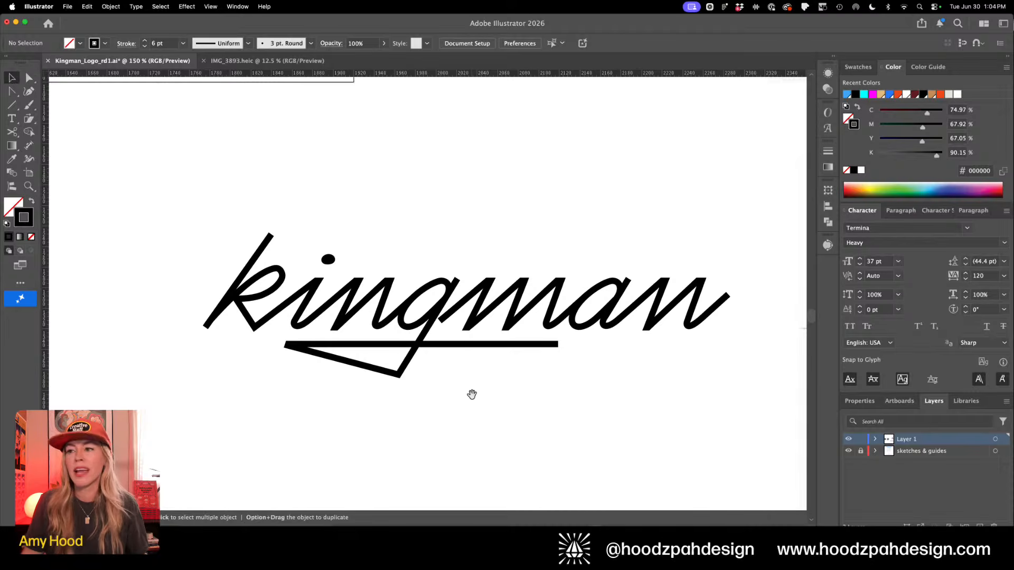
key("super+1")
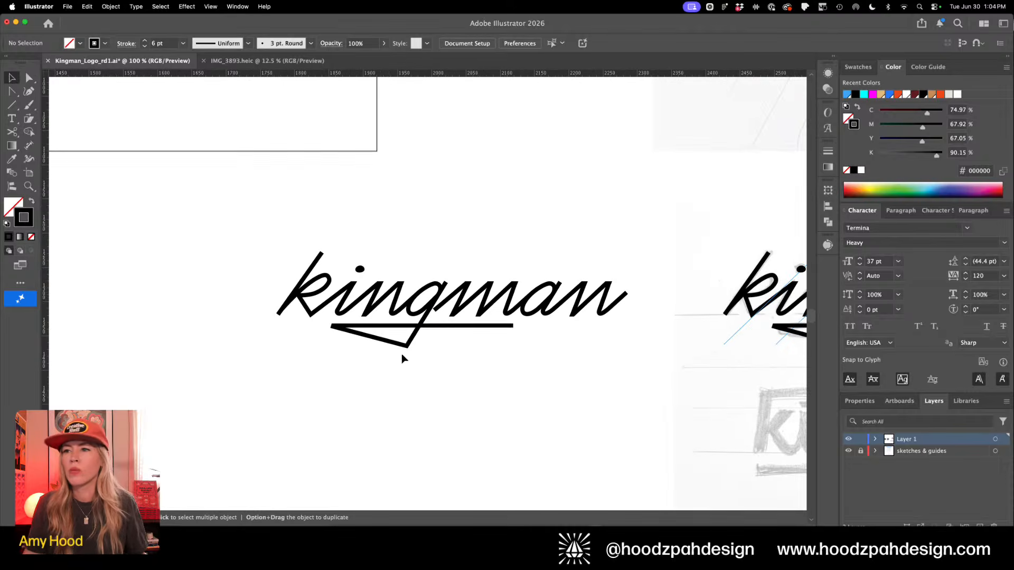
Lasso the k, i and first n anchors in the copied wordmark and shift them about 4 px left, away from the g
key("z")
left_click_drag(330, 298, 361, 322)
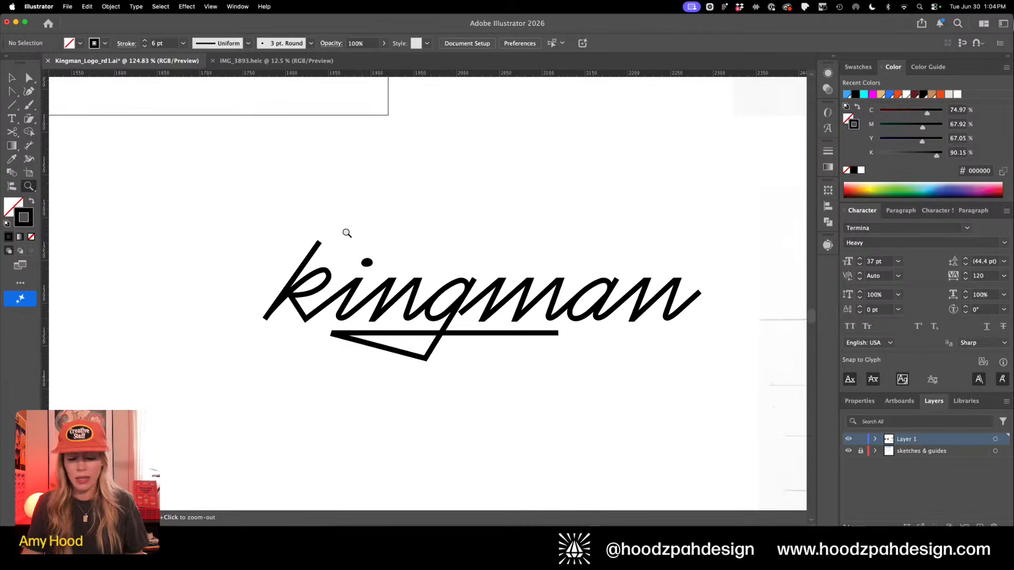
key("q")
mouse_move(341, 230)
left_mouse_down()
mouse_move(331, 332)
mouse_move(389, 327)
mouse_move(352, 219)
left_mouse_up()
key("z")
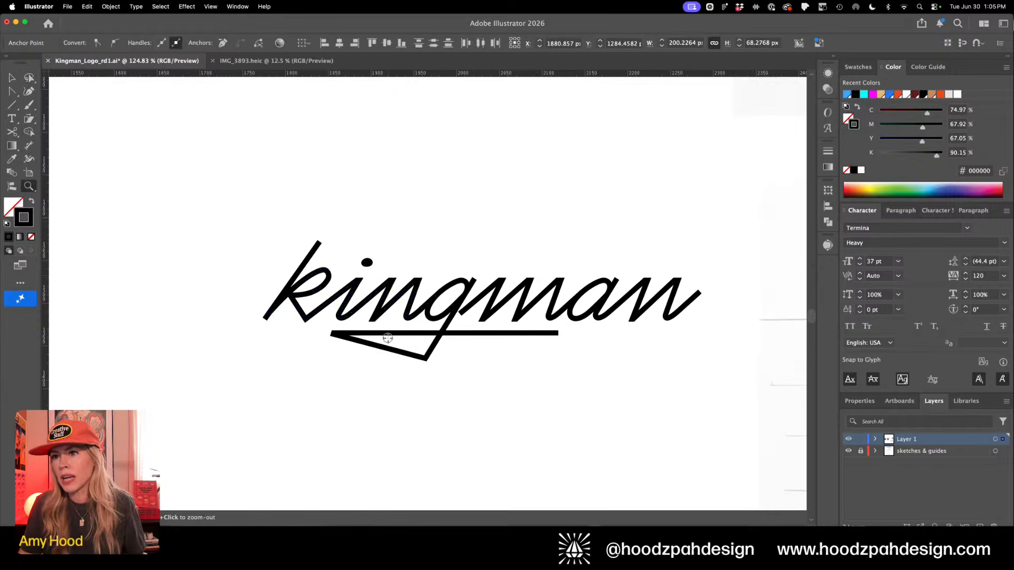
left_click_drag(341, 319, 384, 338)
key("q")
mouse_move(307, 172)
left_mouse_down()
mouse_move(228, 326)
mouse_move(267, 340)
mouse_move(364, 330)
mouse_move(396, 254)
mouse_move(391, 214)
mouse_move(340, 186)
left_mouse_up()
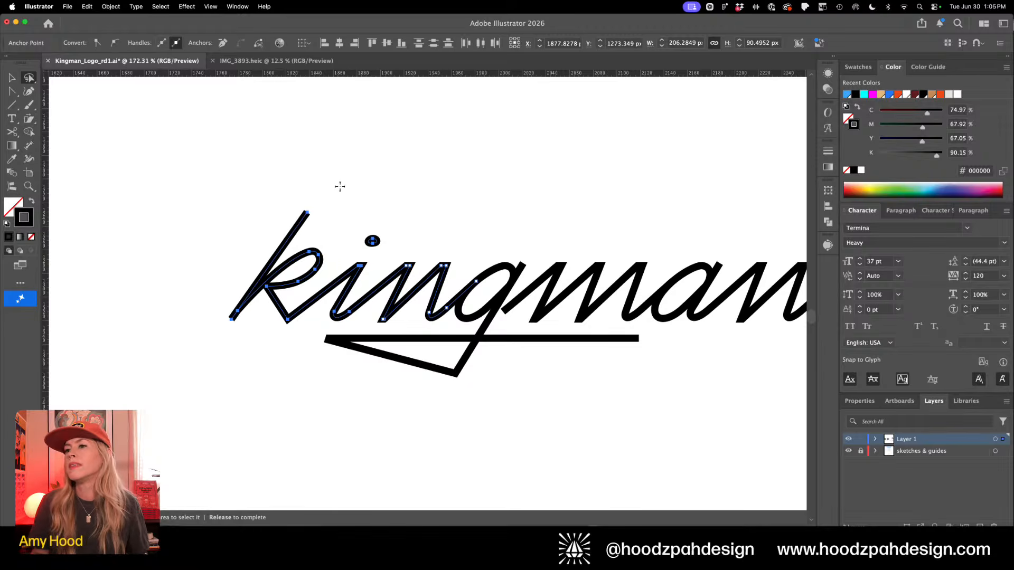
key("super+minus")
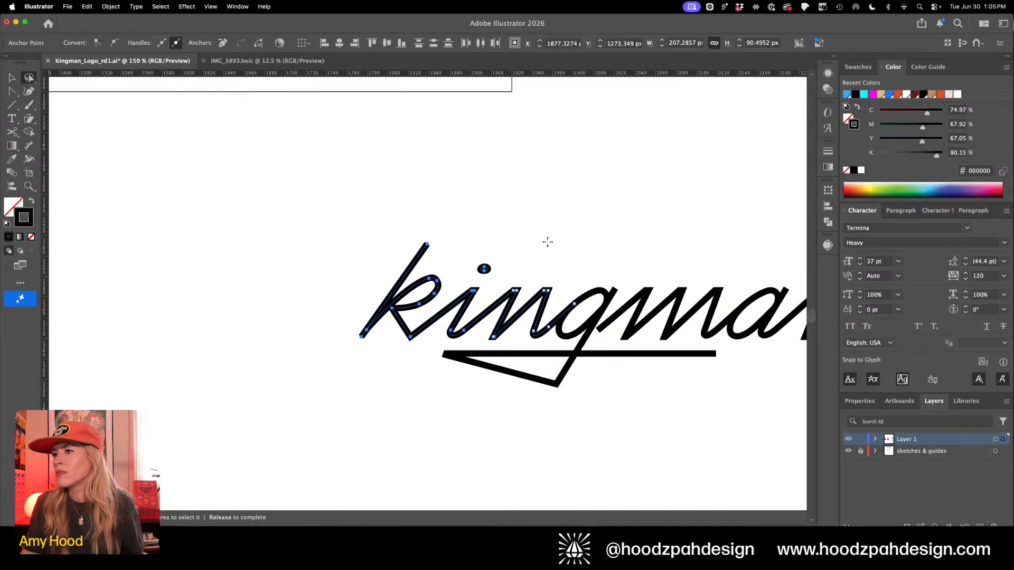
mouse_move(427, 211)
left_mouse_down()
mouse_move(327, 344)
mouse_move(335, 350)
mouse_move(550, 331)
left_mouse_up()
left_click_drag(544, 203, 547, 222)
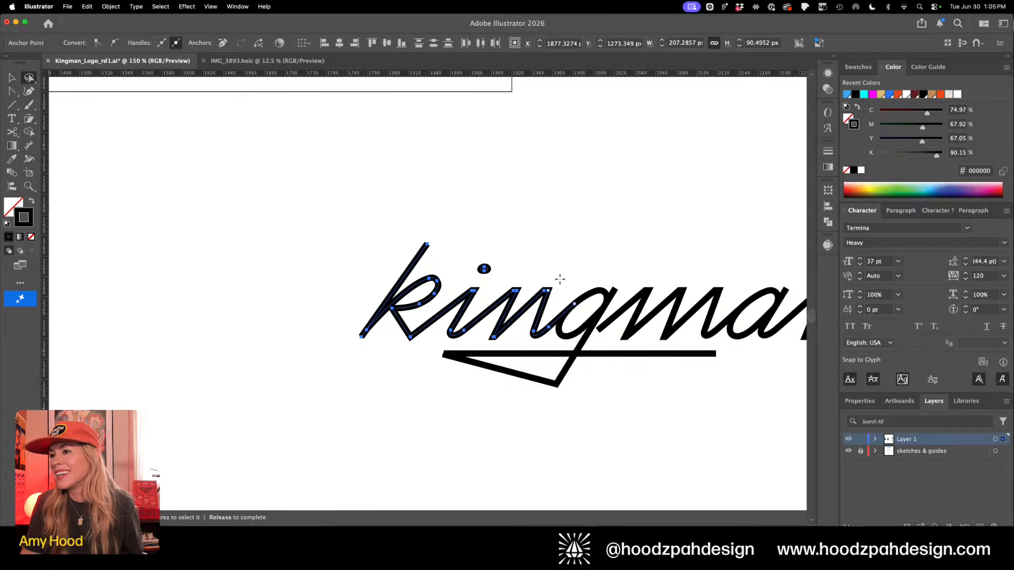
key("a")
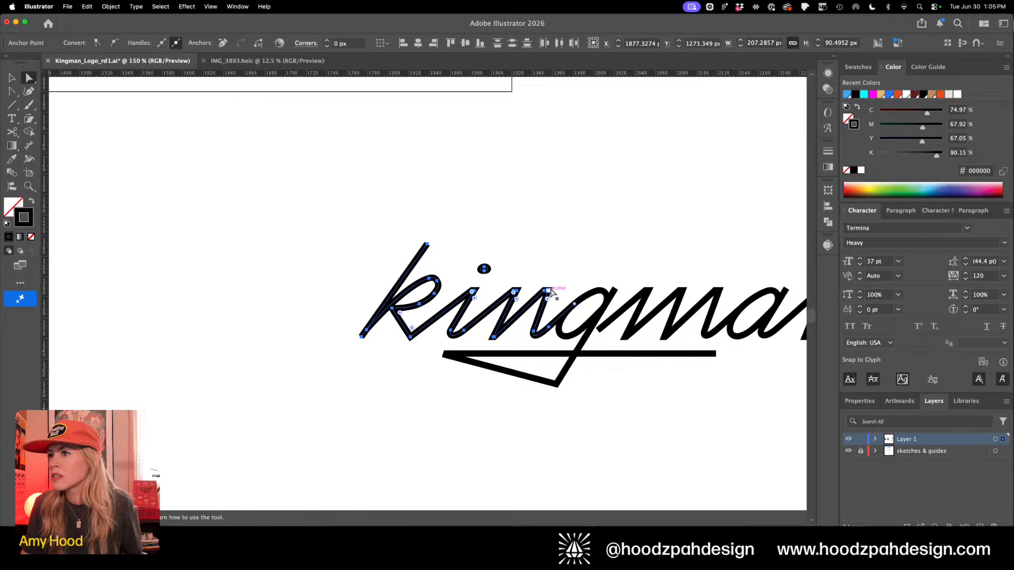
left_click_drag(551, 291, 547, 291)
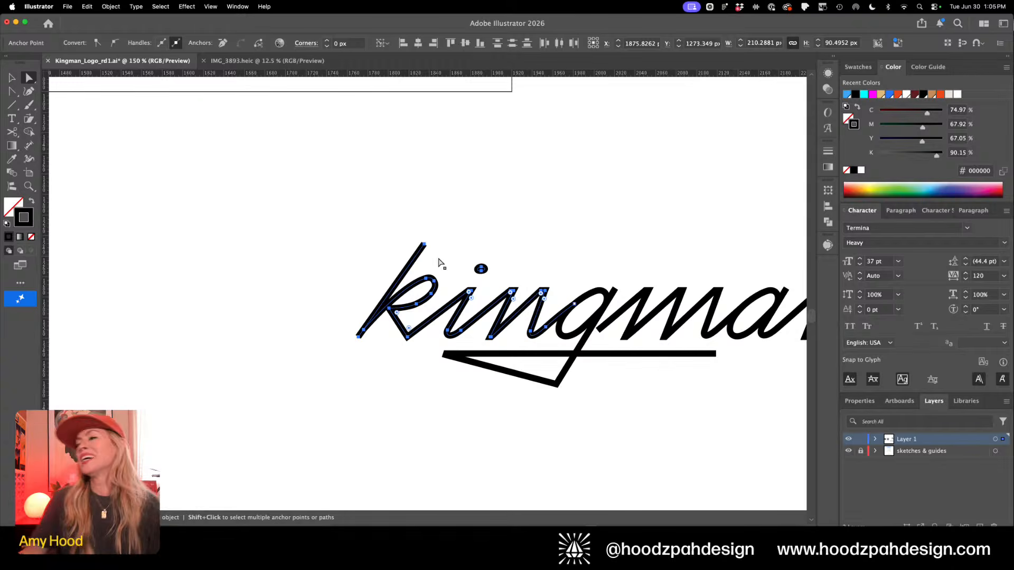
left_click(478, 245)
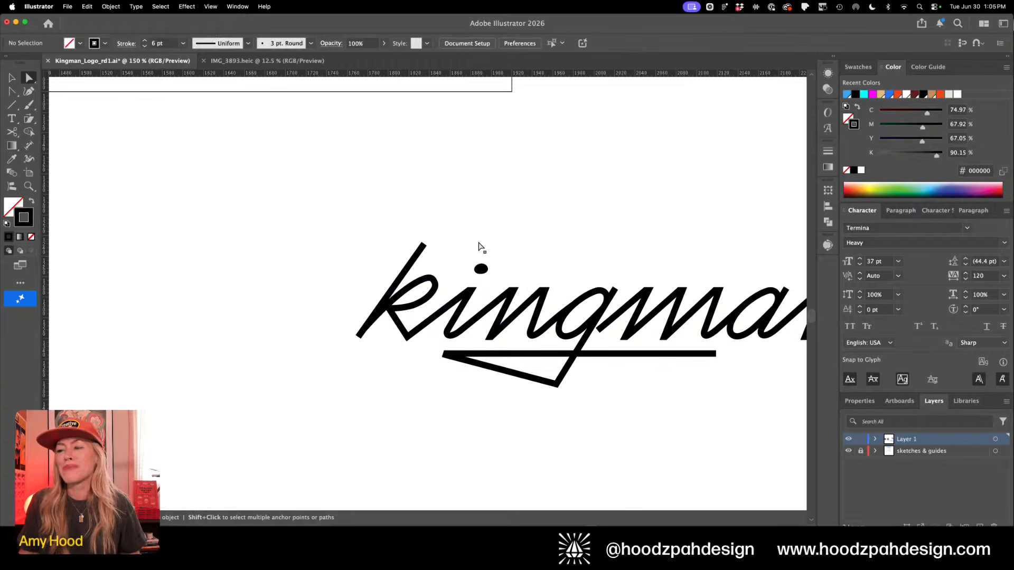
Examine the copied wordmark's spacing and compare the top anchors of the first n, the m and the last n
key("super+equal")
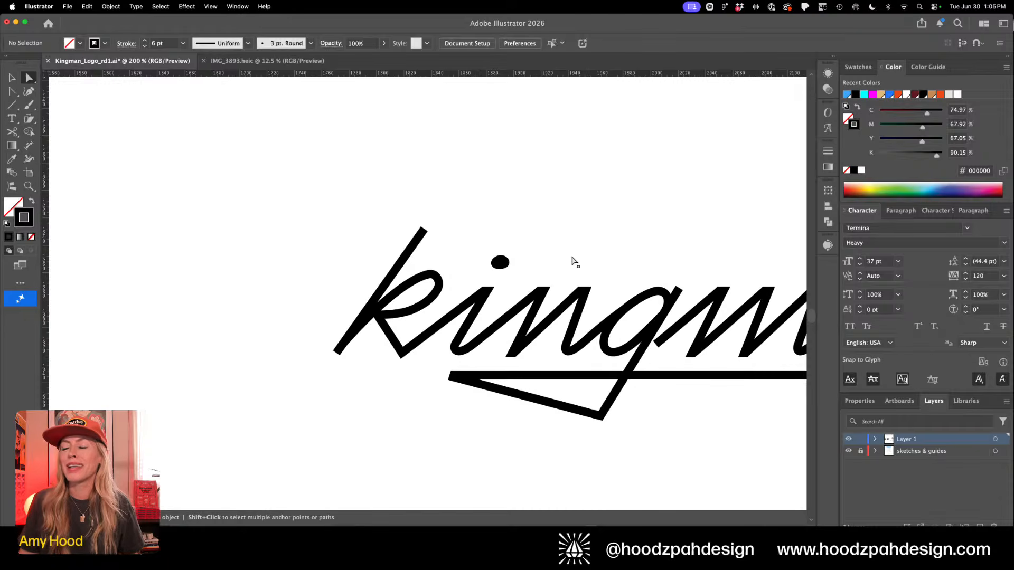
left_click_drag(575, 264, 355, 274)
key("super+minus")
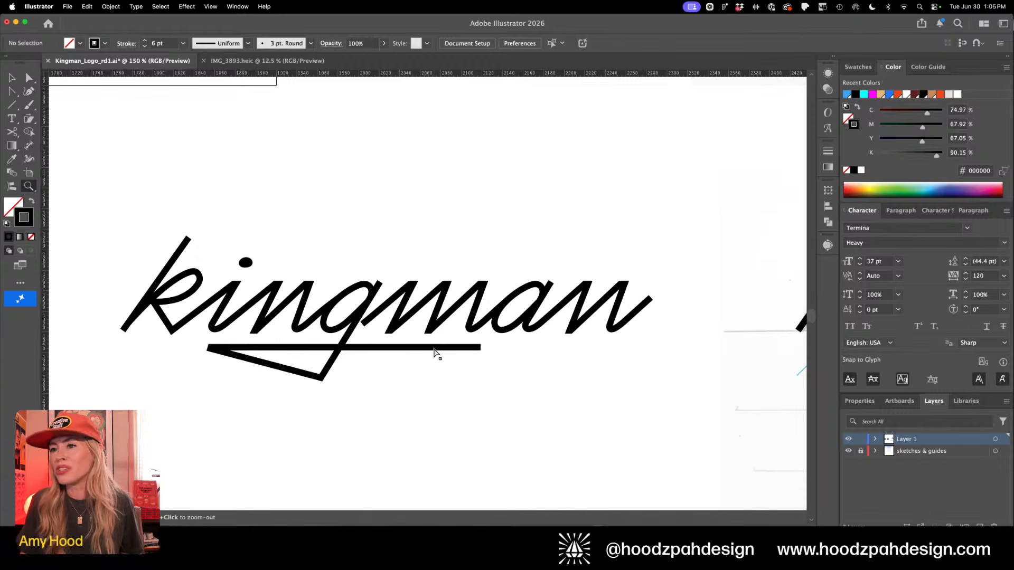
left_click(303, 289)
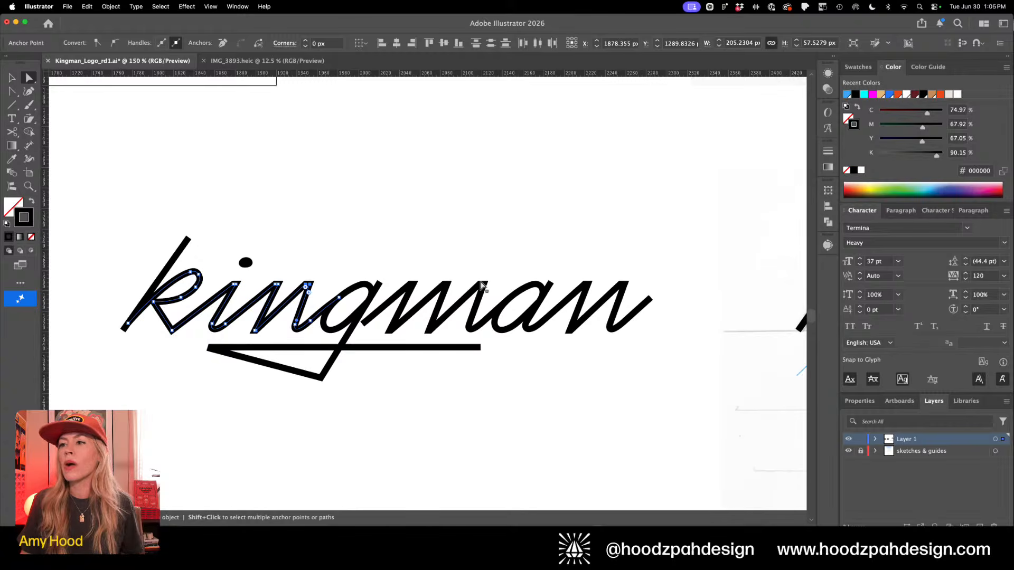
left_click(427, 298, "shift")
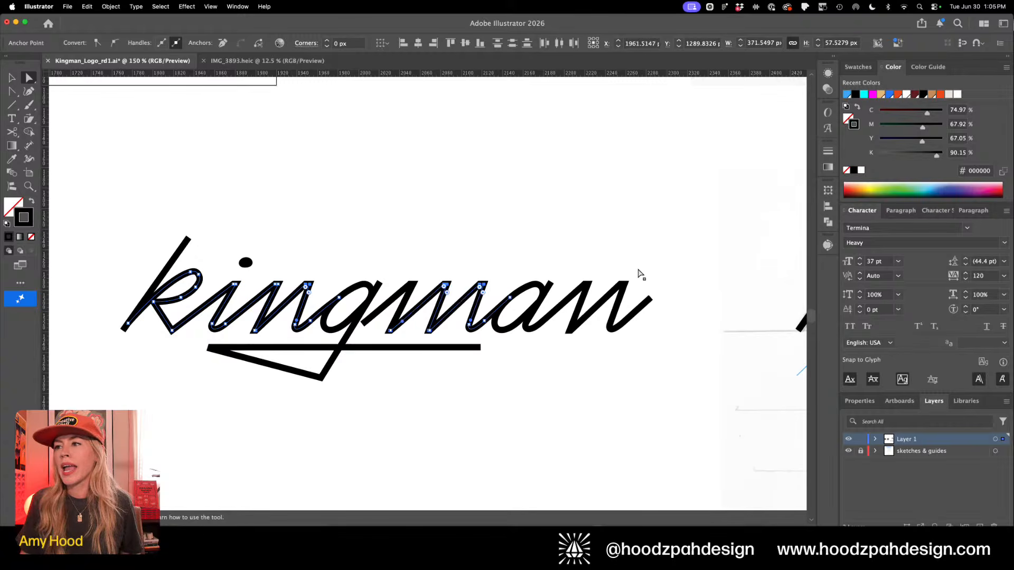
left_click(615, 298, "shift")
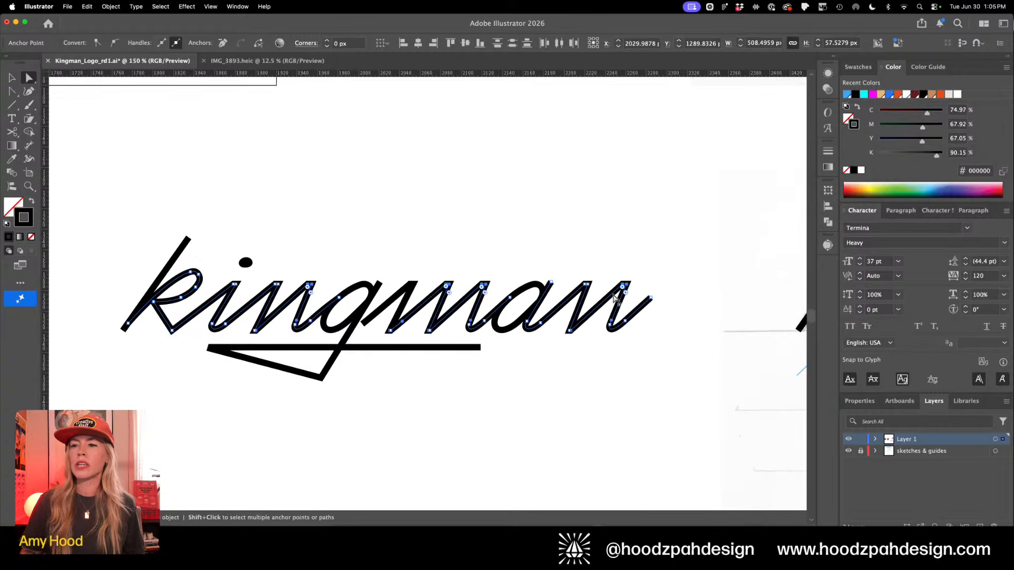
left_click(508, 214)
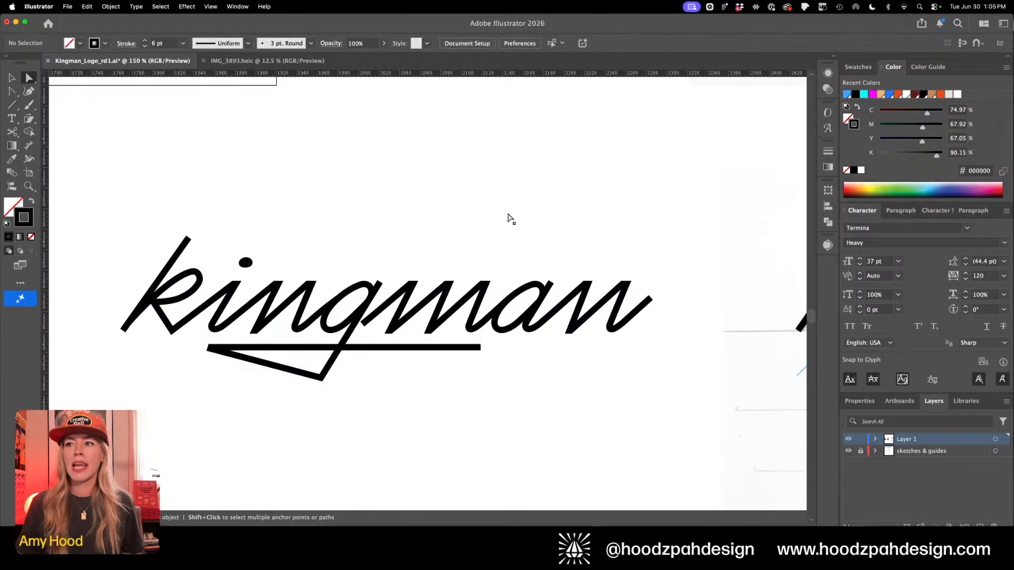
Move the complete copied script wordmark with its underline onto the artboard, beside the bold kingman logos
key("v")
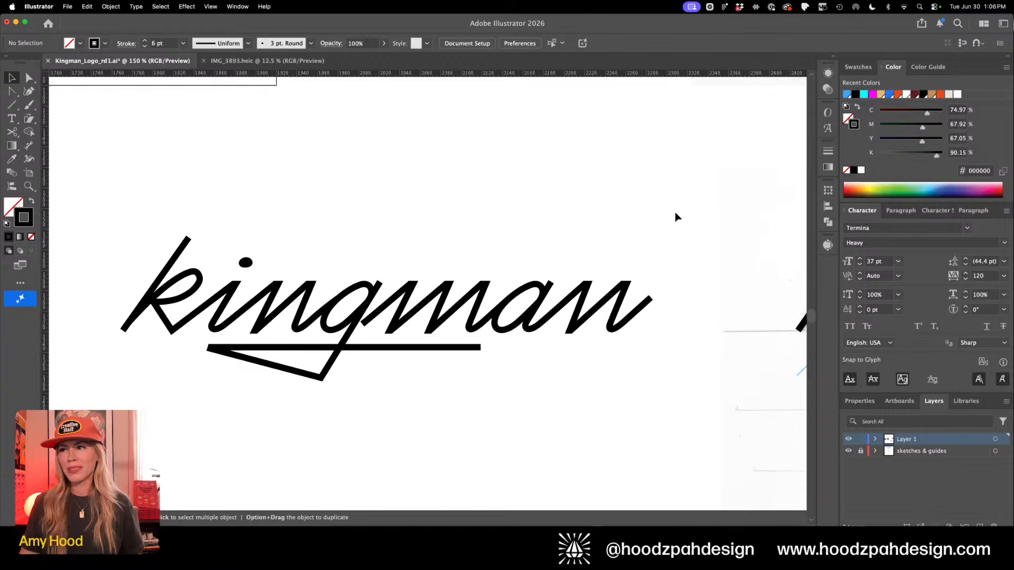
left_click_drag(674, 213, 160, 421)
key("super+minus")
key("super+minus")
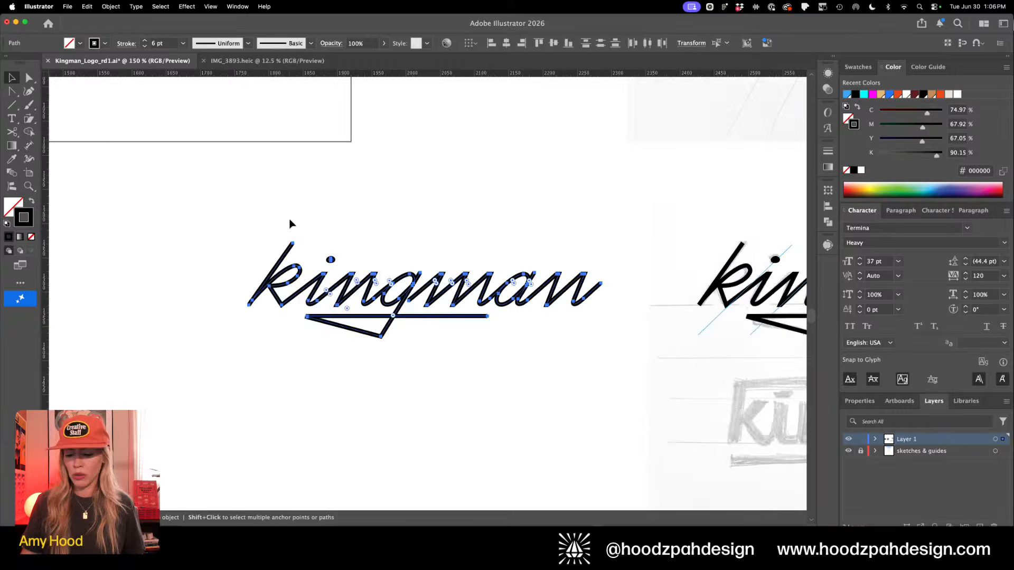
left_click_drag(320, 265, 380, 345)
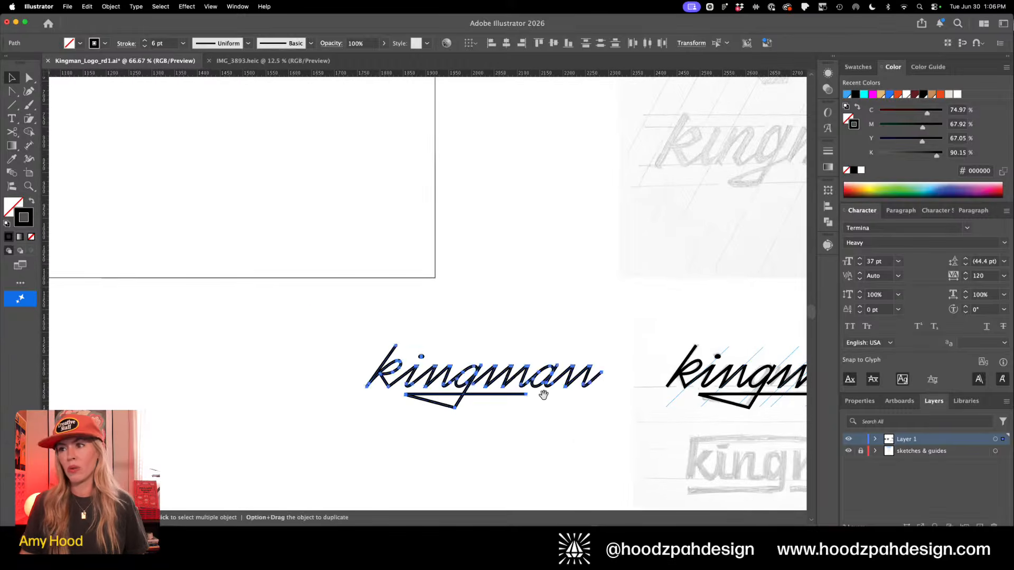
left_click_drag(528, 382, 280, 219)
left_click_drag(344, 244, 447, 363)
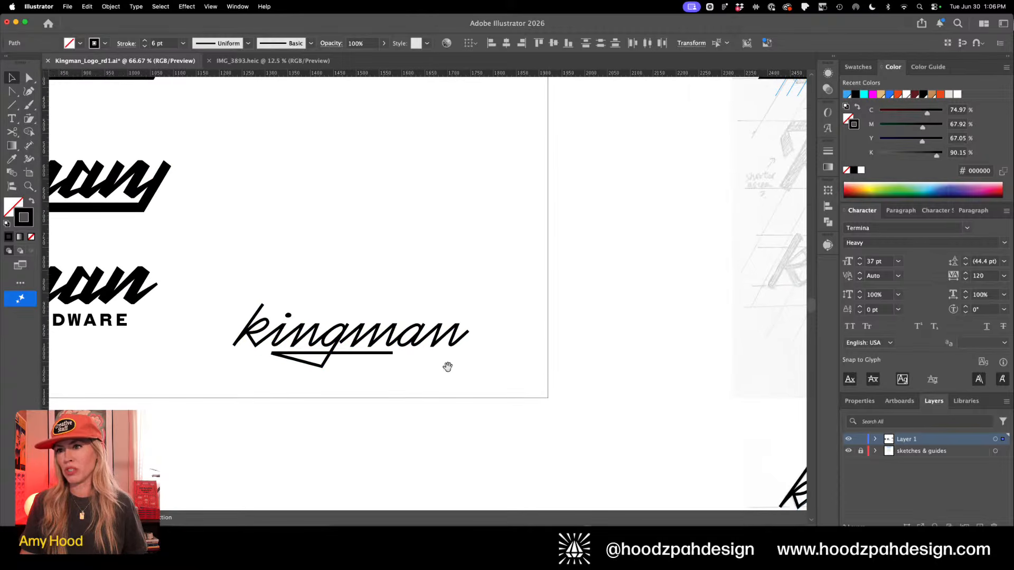
left_click(333, 311)
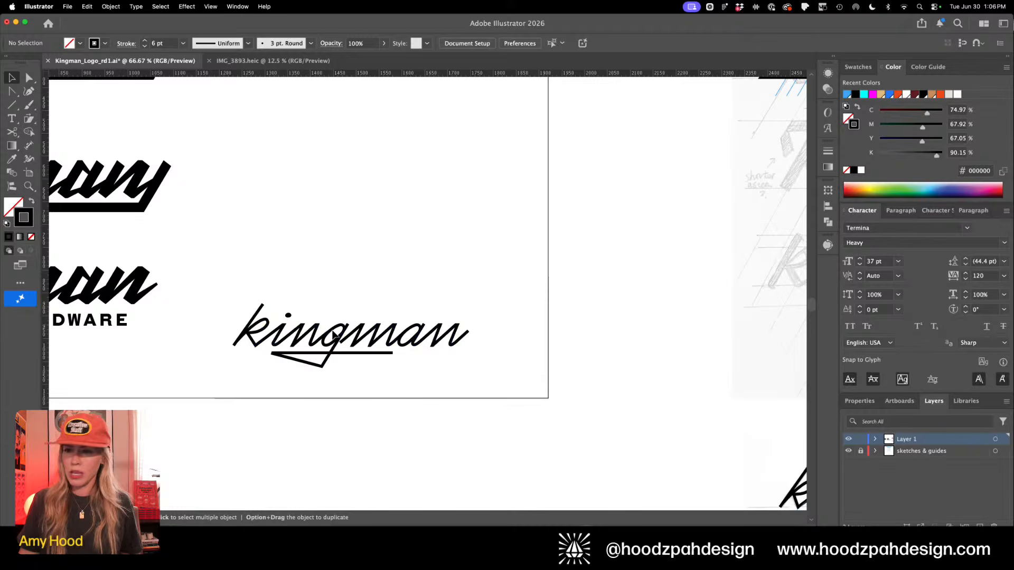
Extend the free end of the script wordmark's underline horizontally until it reaches beneath the final n
key("a")
left_click_drag(394, 355, 455, 354)
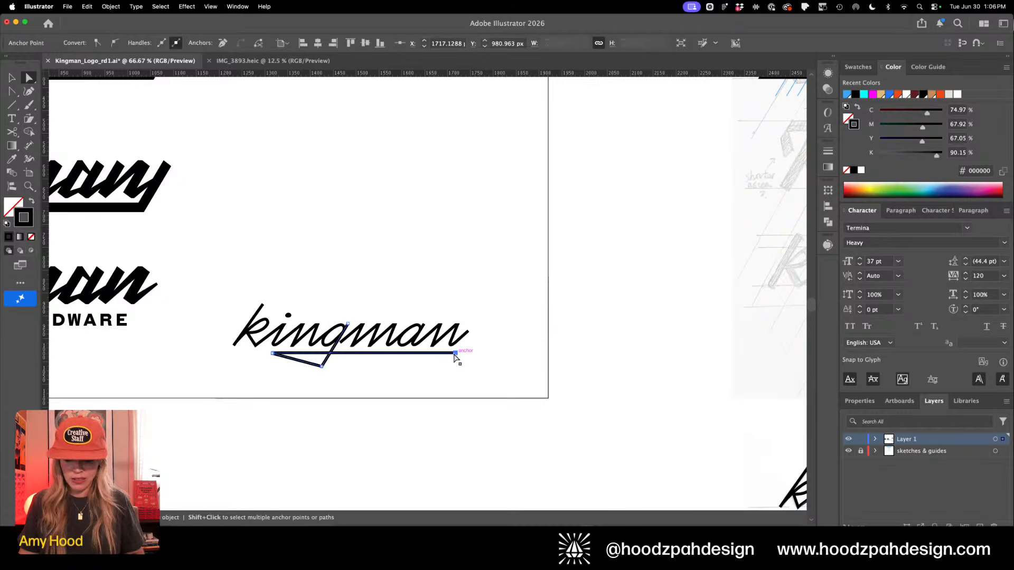
left_click(428, 390)
Select the script wordmark with its underline and move it up the artboard, level with the middle bold kingman logo
key("v")
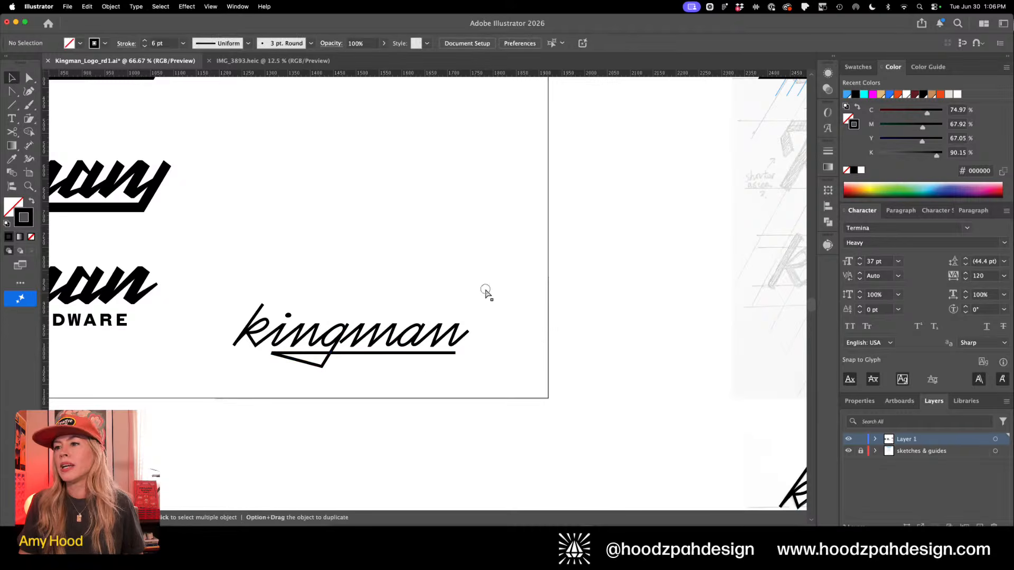
left_click_drag(486, 290, 224, 401)
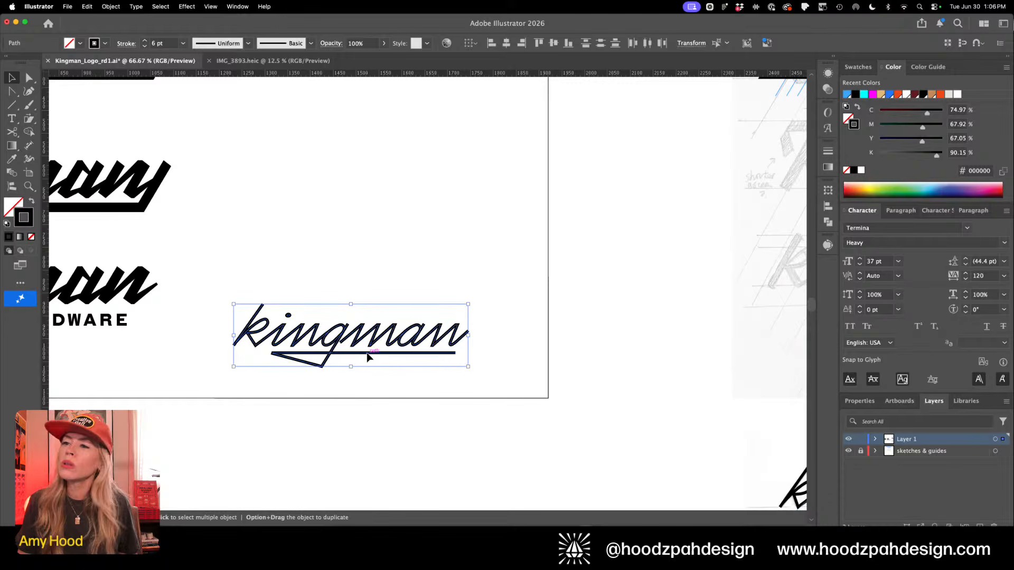
left_click_drag(368, 357, 374, 214)
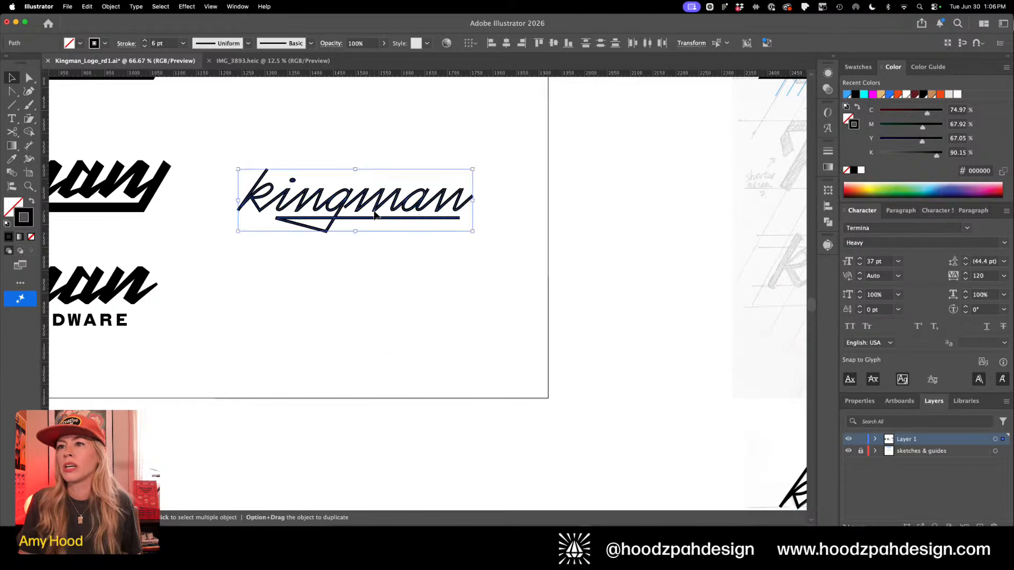
key("super+minus")
key("super+minus")
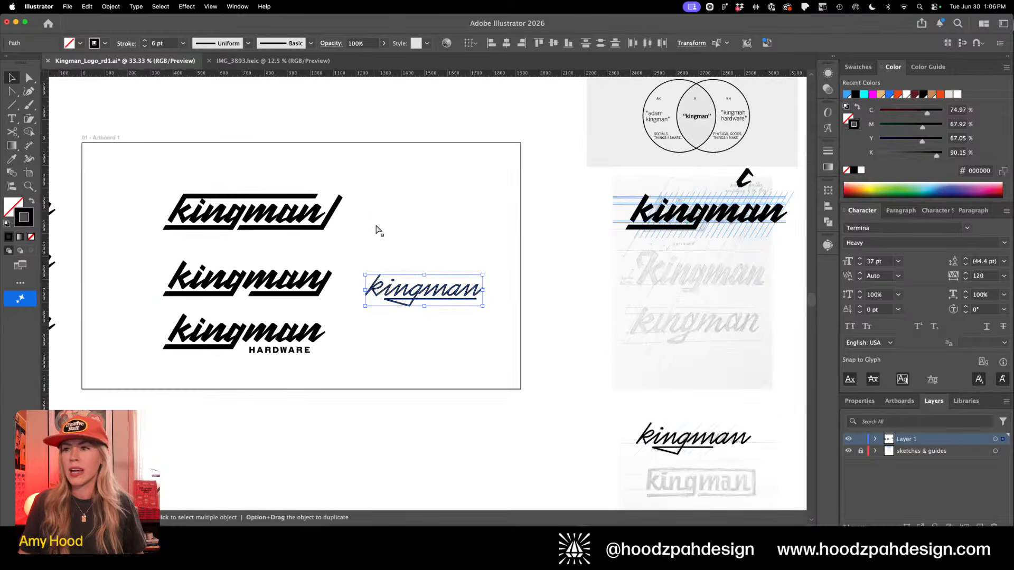
left_click(411, 396)
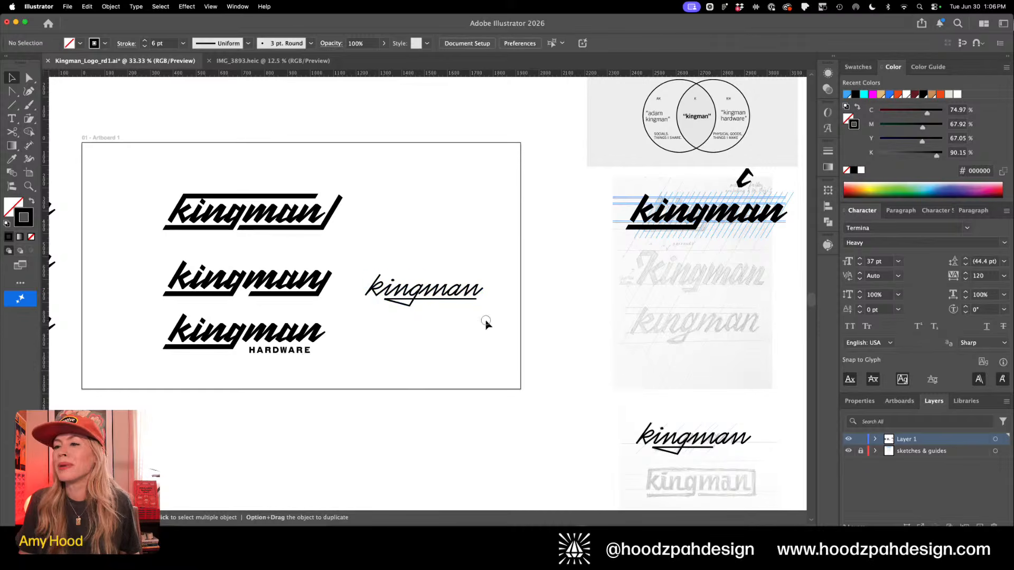
Duplicate the script wordmark with its extended underline and place the copy below the artboard
left_click(416, 295)
left_click_drag(416, 300, 235, 450)
left_click(465, 314)
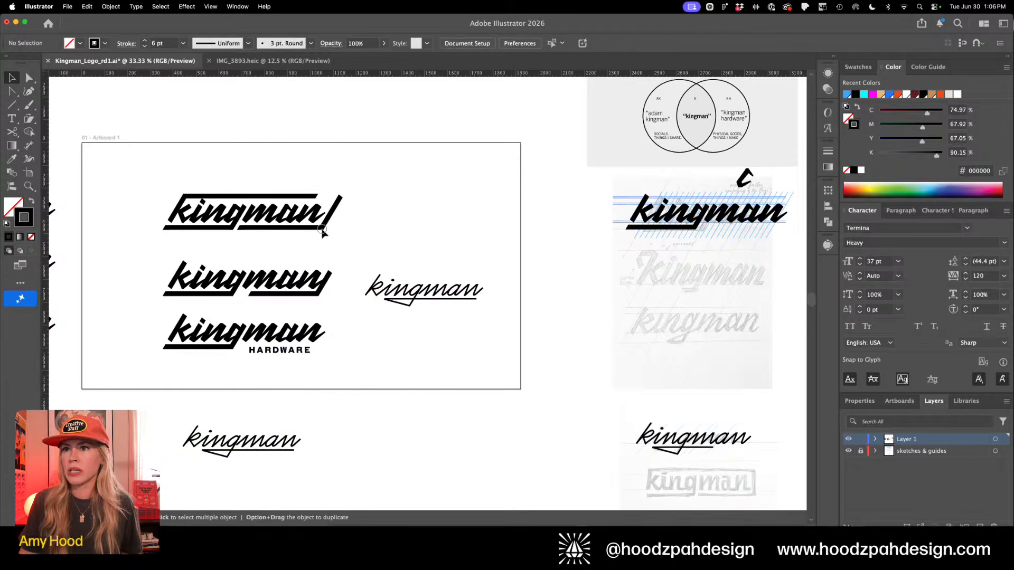
Scale the three bold kingman logos down together proportionally to about 80% of their size
left_click_drag(322, 230, 168, 355)
left_click_drag(342, 193, 304, 227)
left_click(397, 240)
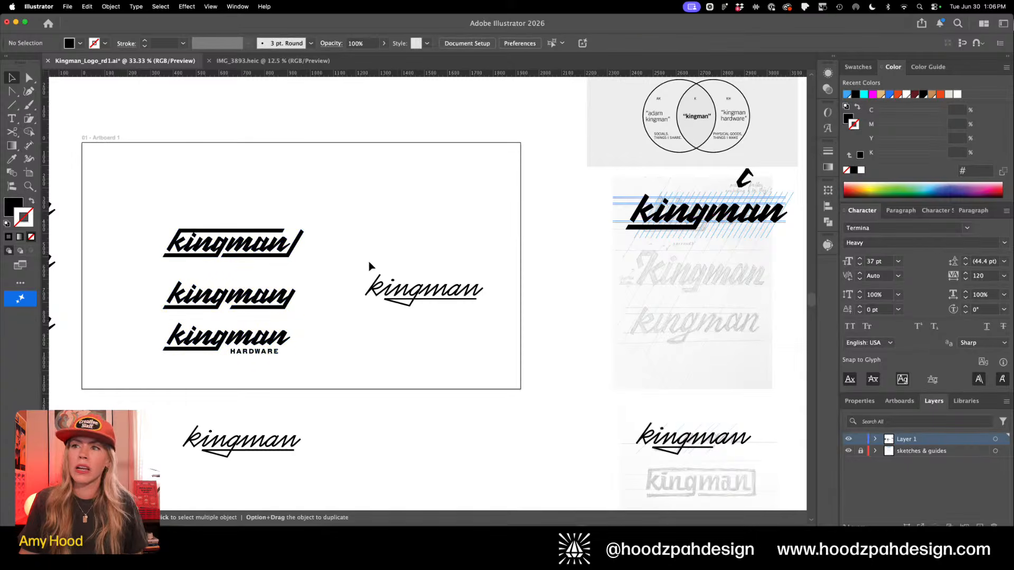
Nudge the top anchor of the k's stem horizontally left to about X 1297 px in the artboard's script wordmark
left_click_drag(454, 323, 475, 277)
left_click(385, 315)
key("z")
left_click_drag(365, 280, 494, 333)
key("a")
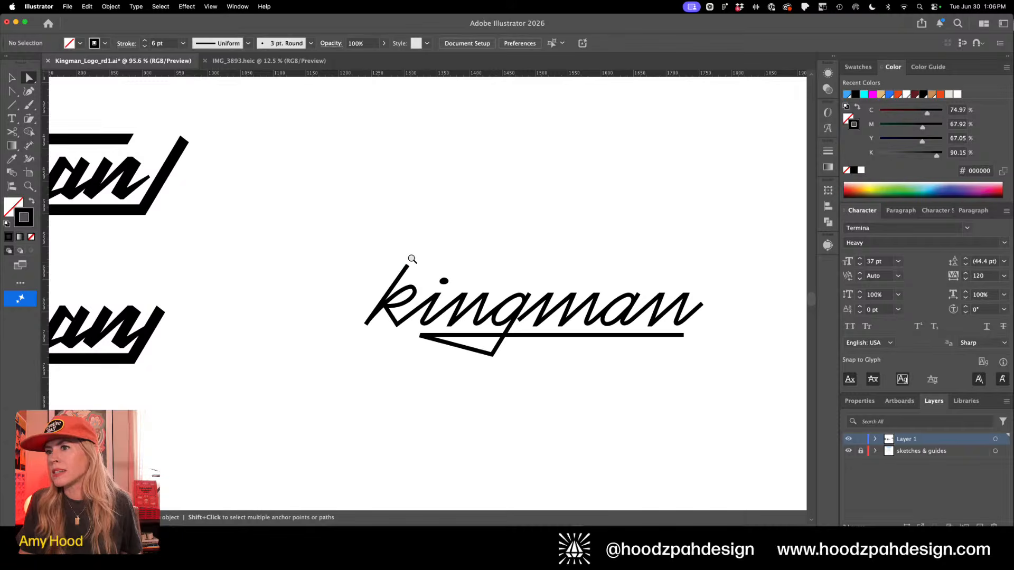
left_click(409, 264)
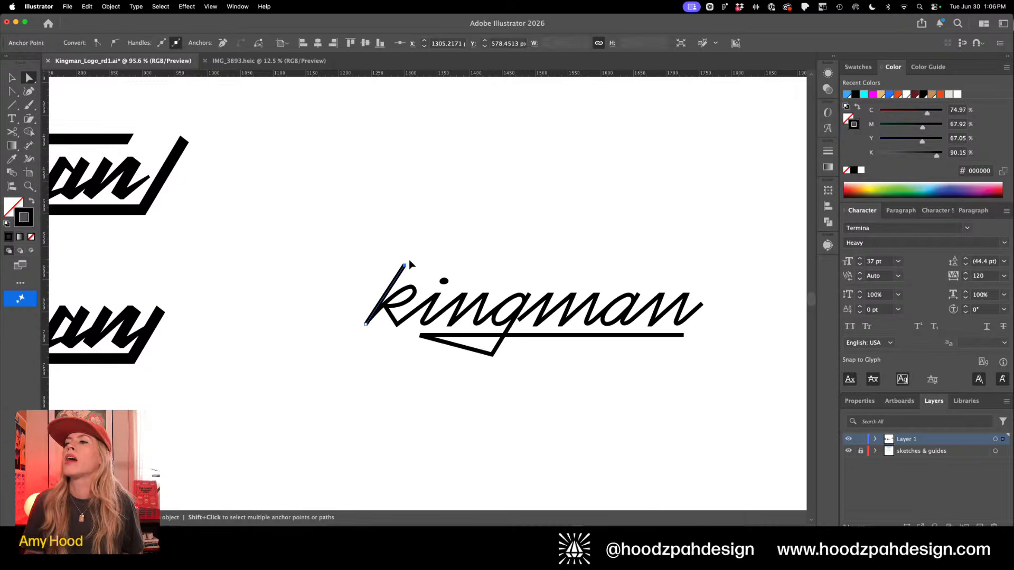
left_click(432, 247)
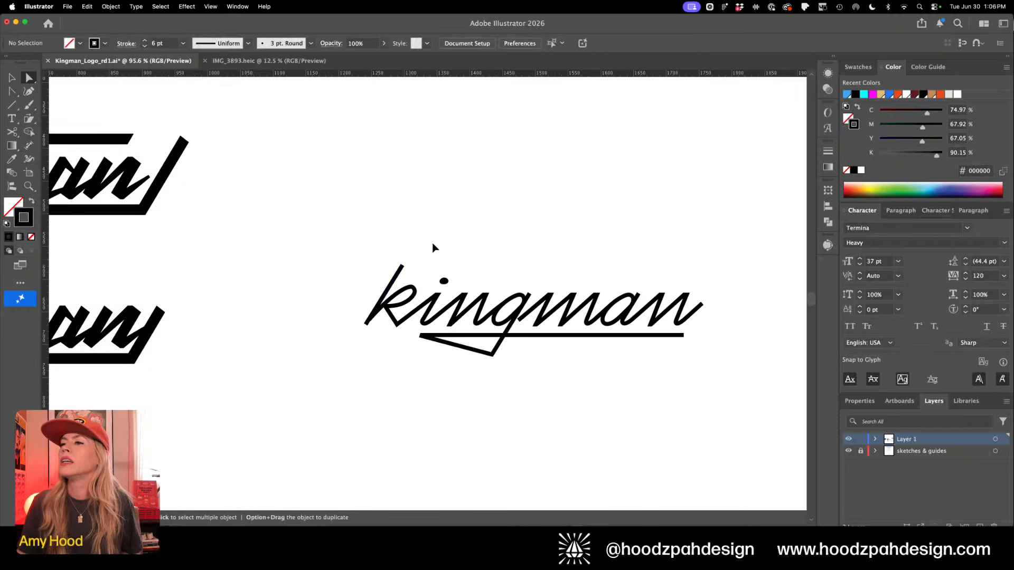
key("super+minus")
key("super+plus")
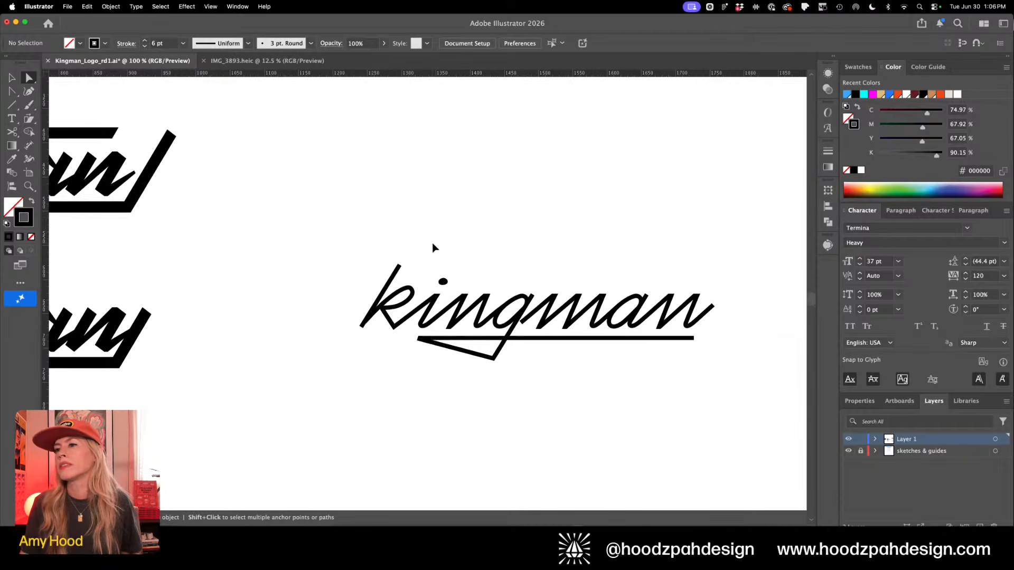
left_click_drag(433, 246, 335, 276)
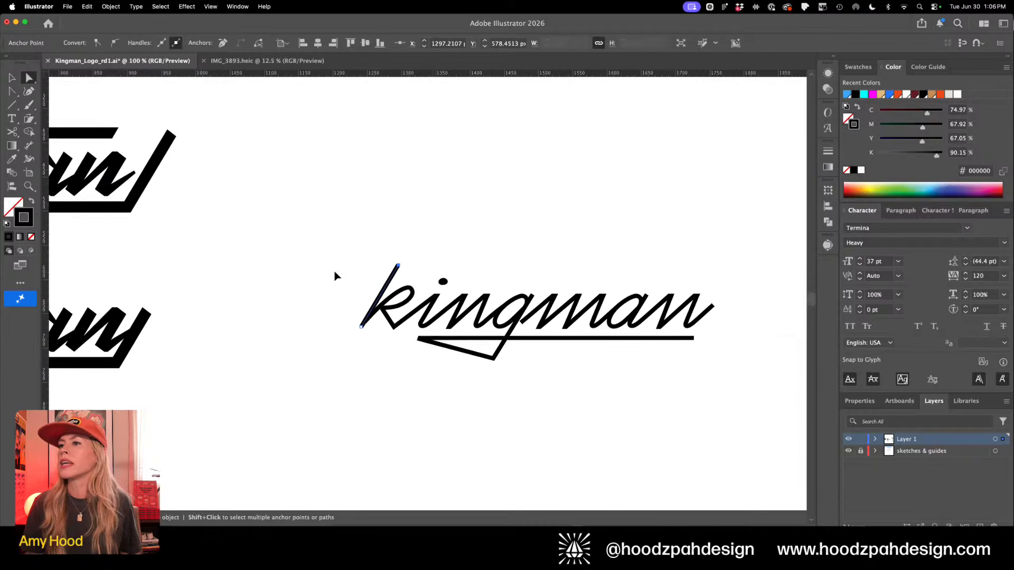
left_click(433, 235)
Select the anchors of the final n in the artboard's script wordmark and check its spacing after the a
key("super+minus")
key("super+minus")
key("v")
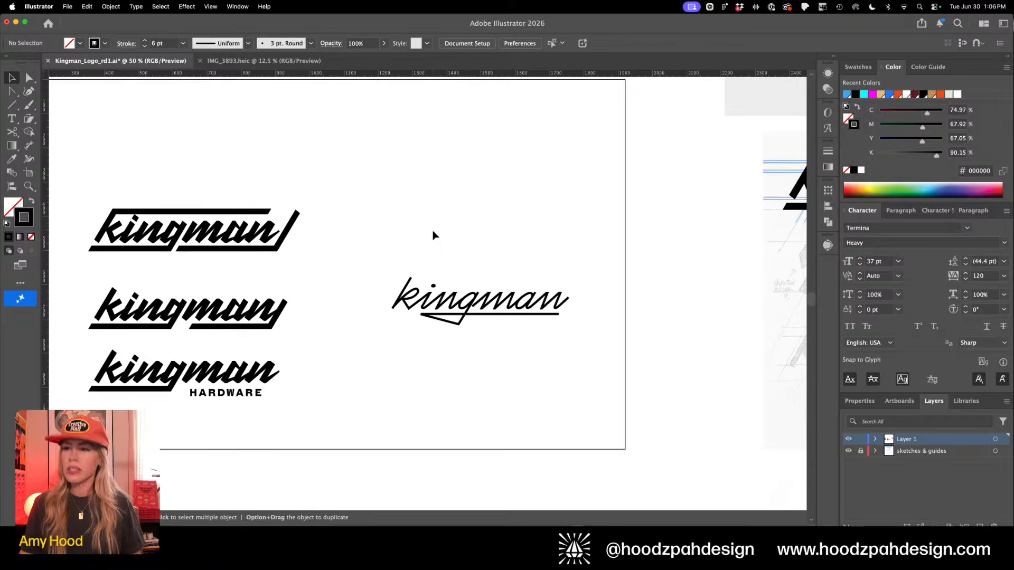
scroll(539, 273, "right", 3)
left_click_drag(508, 260, 323, 363)
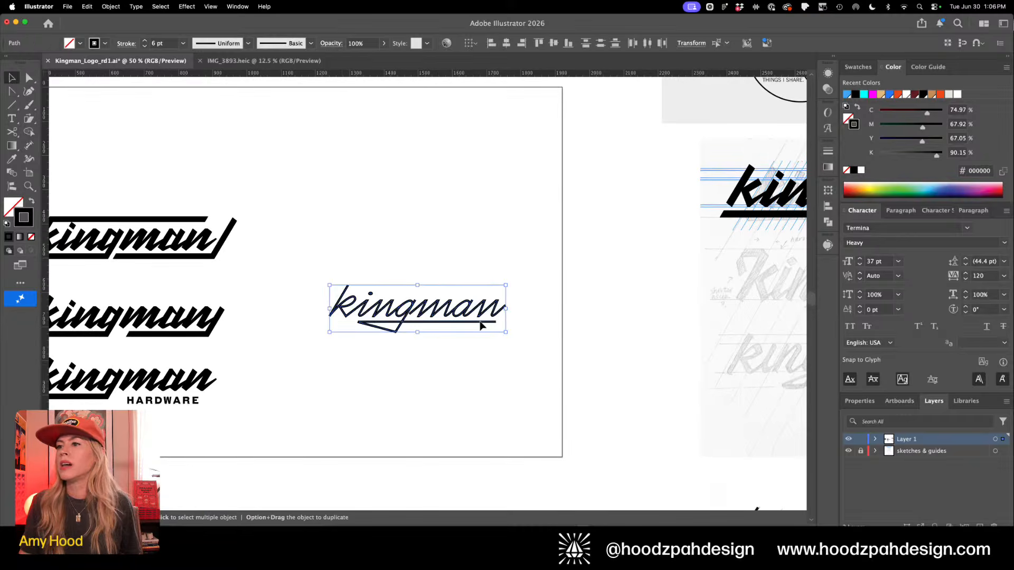
key("z")
left_click_drag(492, 302, 607, 302)
left_click_drag(404, 306, 499, 366)
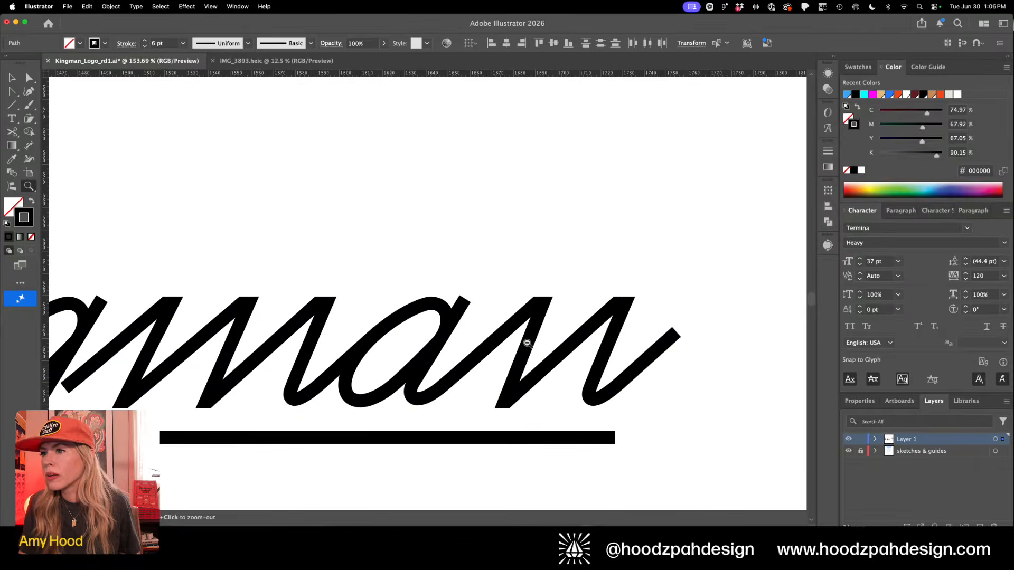
scroll(653, 256, "right", 3)
key("a")
left_click_drag(616, 238, 335, 450)
key("super+minus")
key("super+minus")
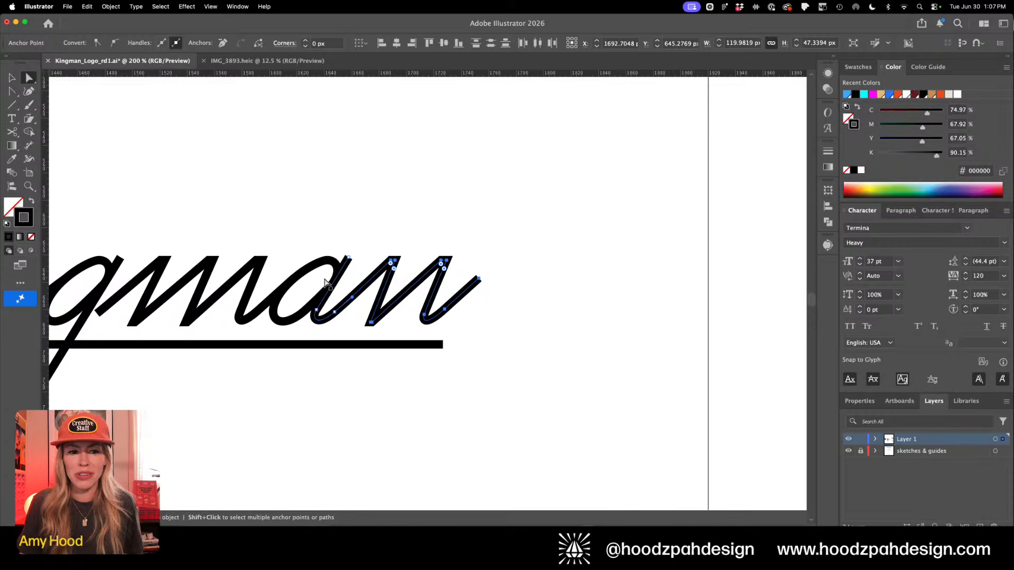
left_click(372, 189)
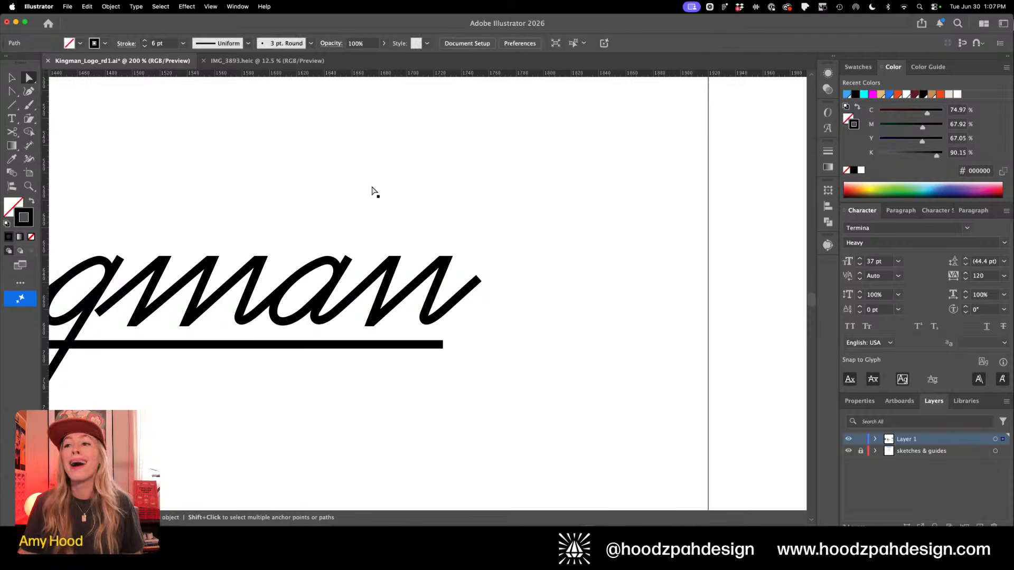
key("super+minus")
key("super+minus")
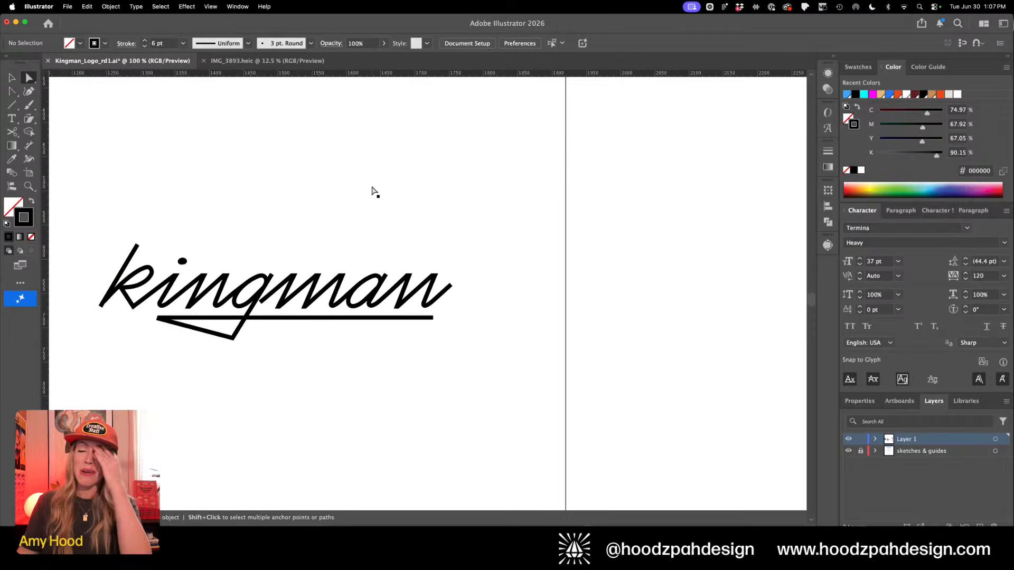
key("super+minus")
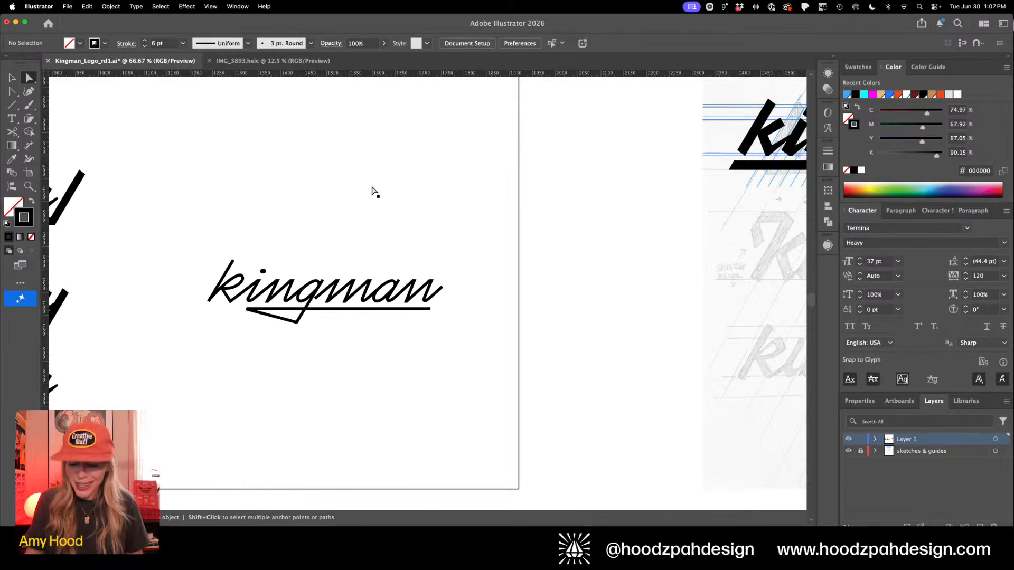
Lasso the script wordmark's a and final n with the underline's end anchor and nudge them 2 px left toward the m
key("v")
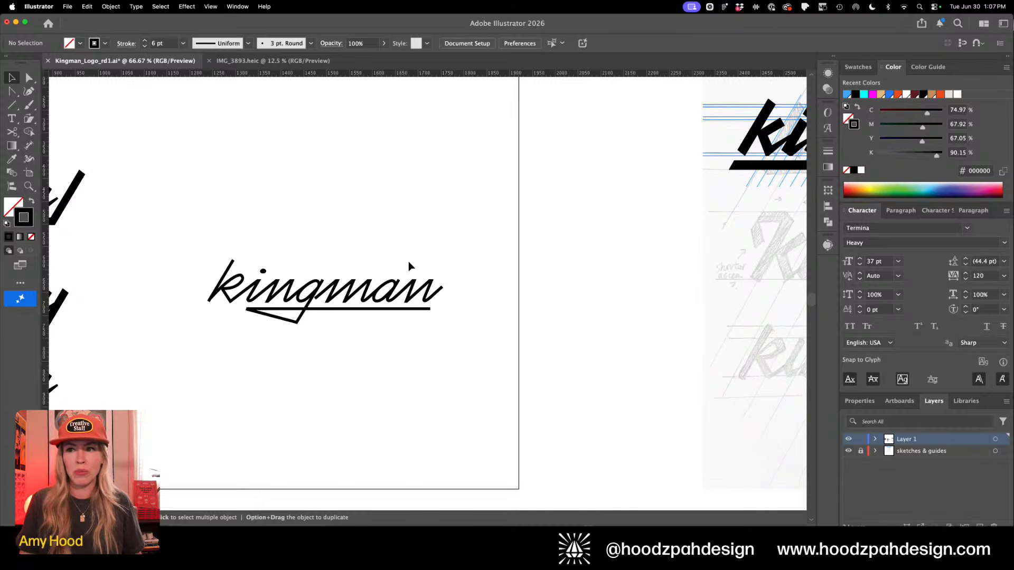
key("a")
scroll(421, 360, "up", 5)
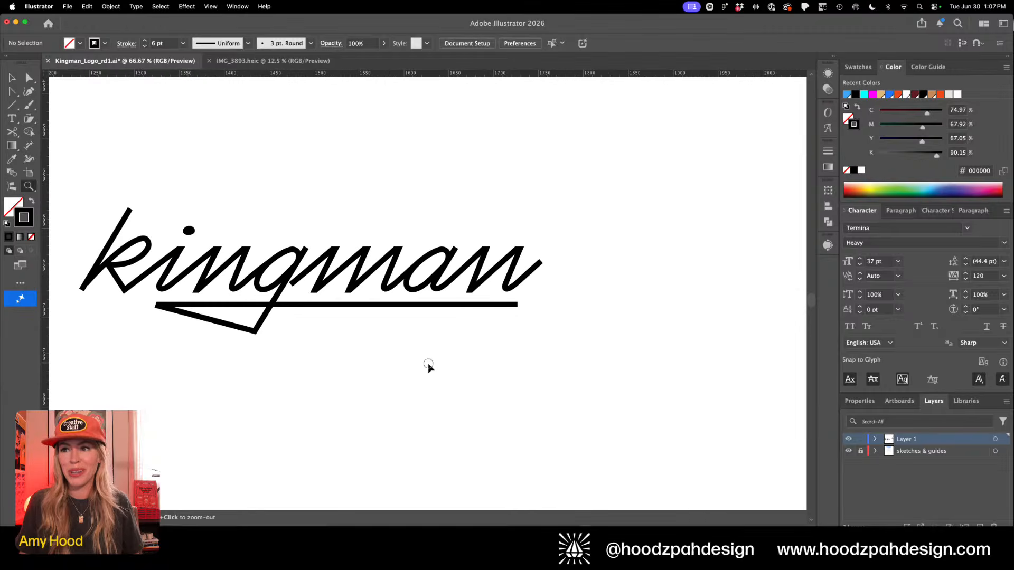
key("q")
mouse_move(552, 236)
left_mouse_down()
mouse_move(519, 208)
mouse_move(439, 214)
mouse_move(389, 228)
mouse_move(375, 300)
left_mouse_up()
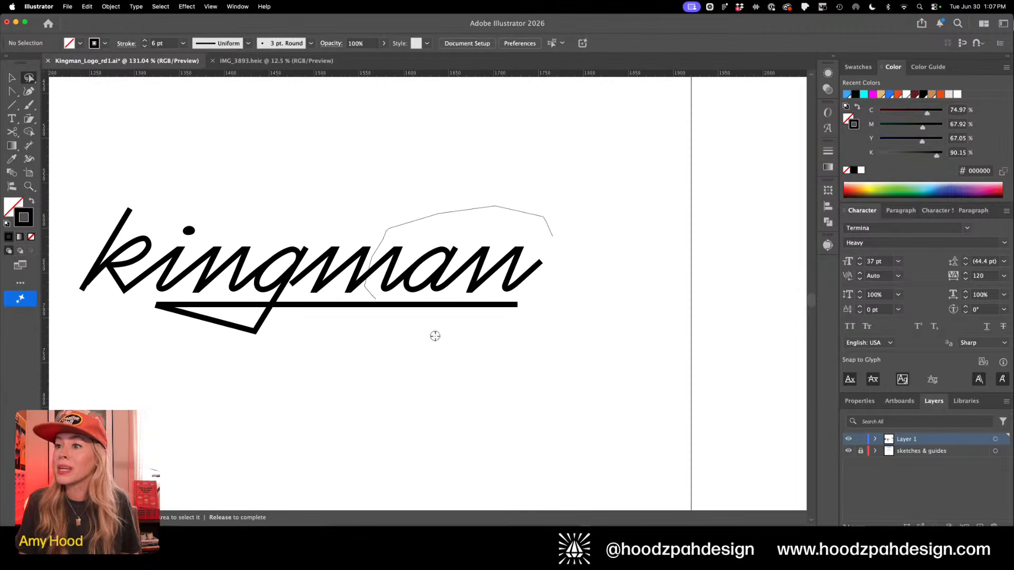
mouse_move(434, 336)
left_mouse_down()
mouse_move(522, 321)
mouse_move(552, 240)
left_mouse_up()
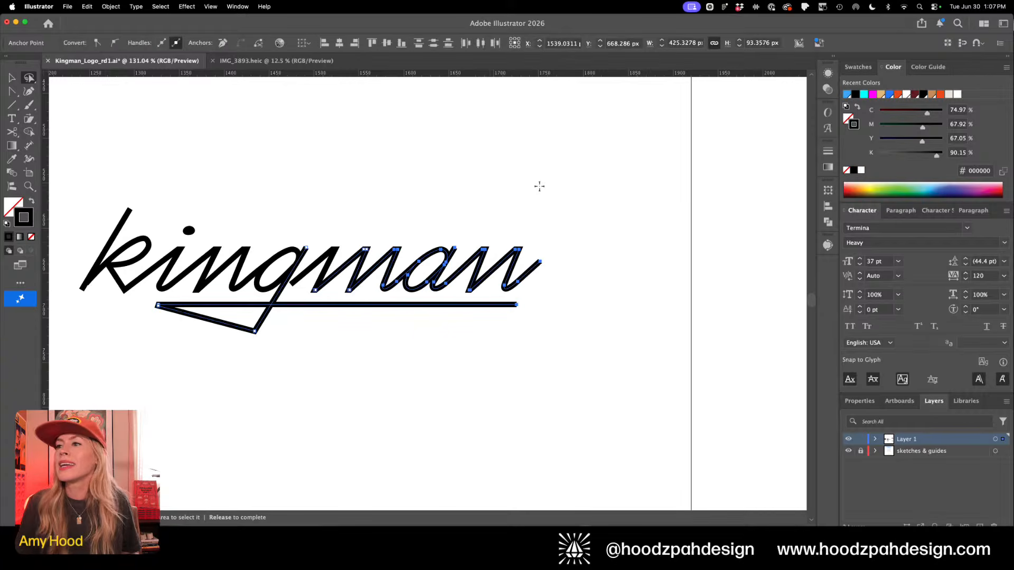
mouse_move(455, 194)
left_mouse_down()
mouse_move(359, 238)
mouse_move(332, 353)
mouse_move(355, 365)
mouse_move(553, 343)
mouse_move(568, 295)
mouse_move(557, 208)
left_mouse_up()
key("Left")
key("Left")
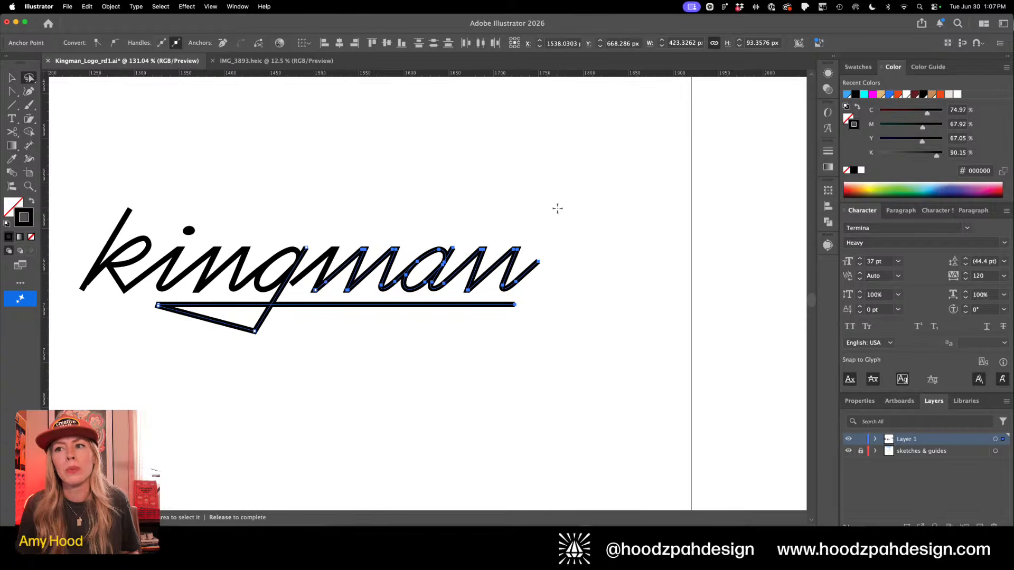
key("a")
left_click(385, 365)
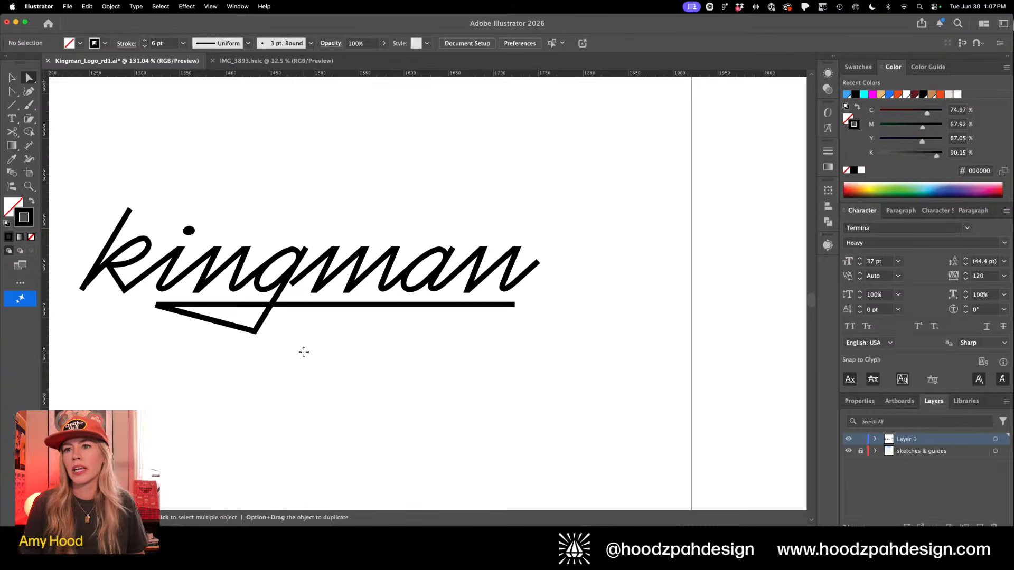
Lasso the letters ngman with the underline's lower corner and end anchor and nudge them slightly left toward the i
key("super+1")
key("q")
mouse_move(473, 211)
left_mouse_down()
mouse_move(285, 232)
mouse_move(248, 251)
mouse_move(243, 282)
left_mouse_up()
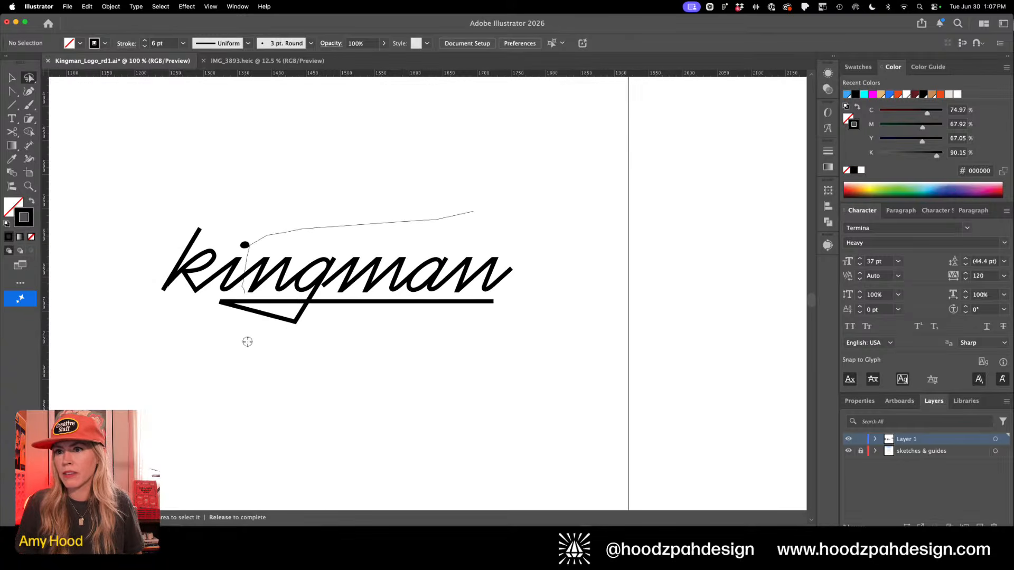
mouse_move(247, 341)
left_mouse_down()
mouse_move(523, 289)
mouse_move(504, 205)
mouse_move(417, 203)
mouse_move(312, 227)
mouse_move(255, 256)
left_mouse_up()
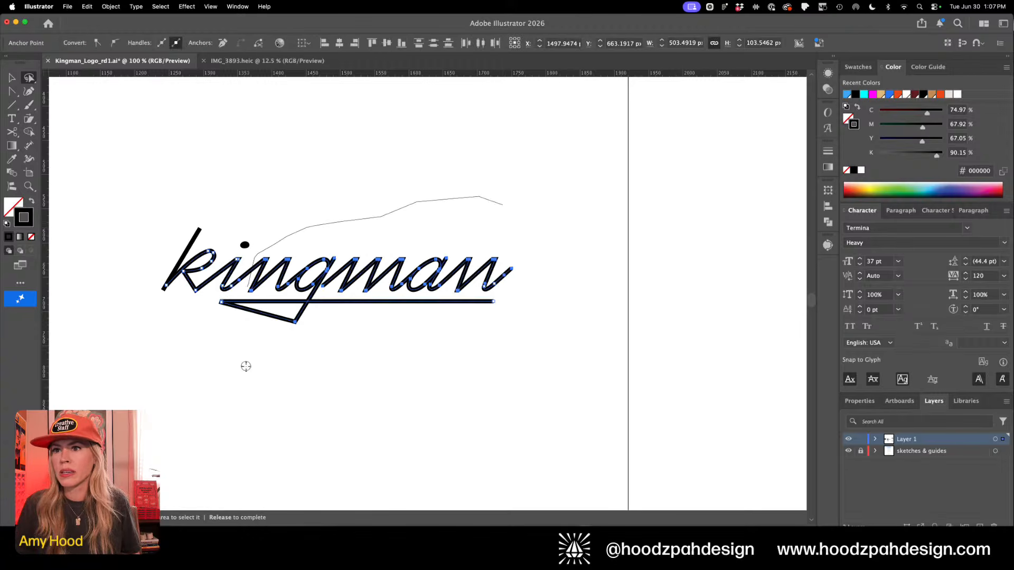
mouse_move(246, 366)
left_mouse_down()
mouse_move(312, 398)
mouse_move(518, 298)
mouse_move(536, 270)
mouse_move(523, 224)
left_mouse_up()
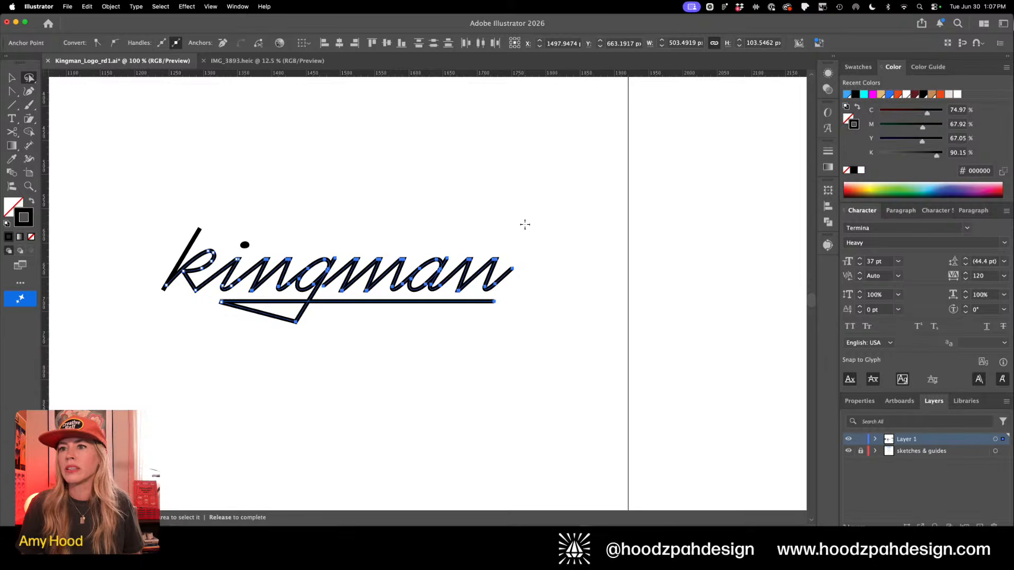
key("a")
left_click(461, 214)
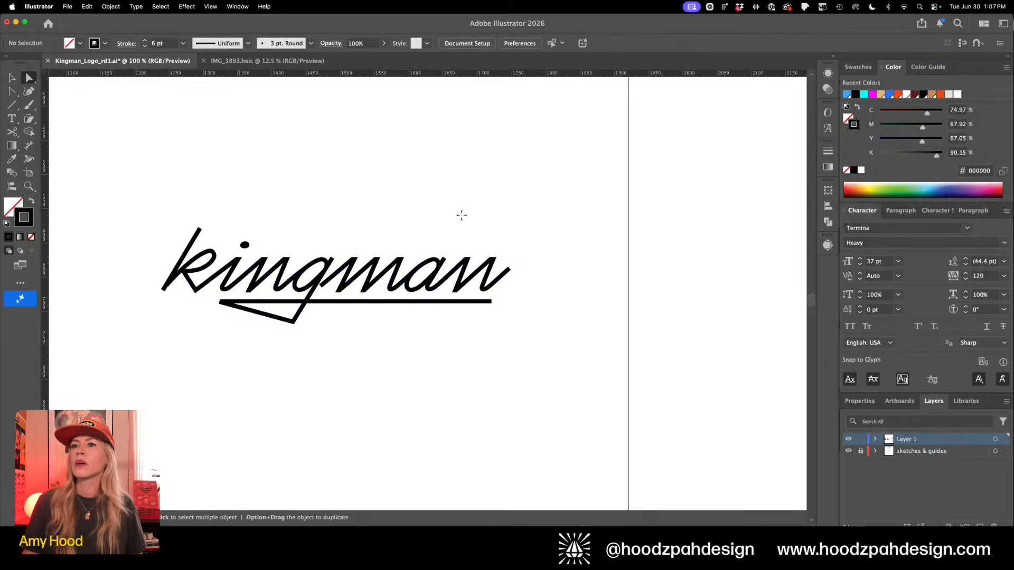
Lasso the script wordmark's k and i with its dot and nudge them 2 px left, away from the first n
key("super+minus")
key("z")
left_click_drag(308, 270, 372, 319)
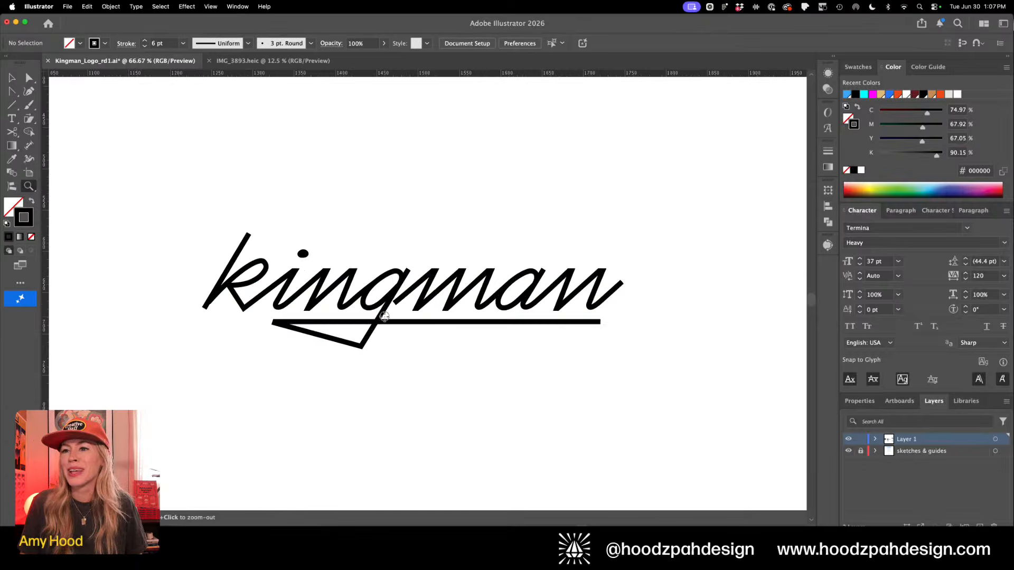
key("q")
mouse_move(243, 199)
left_mouse_down()
mouse_move(179, 304)
mouse_move(252, 324)
left_mouse_up()
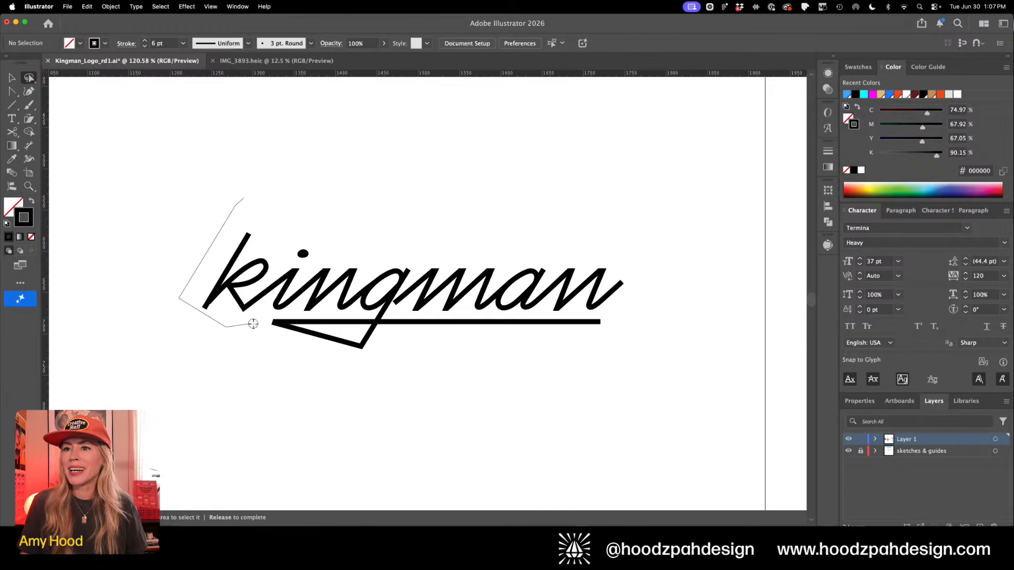
mouse_move(300, 273)
left_mouse_down()
mouse_move(314, 255)
mouse_move(281, 219)
left_mouse_up()
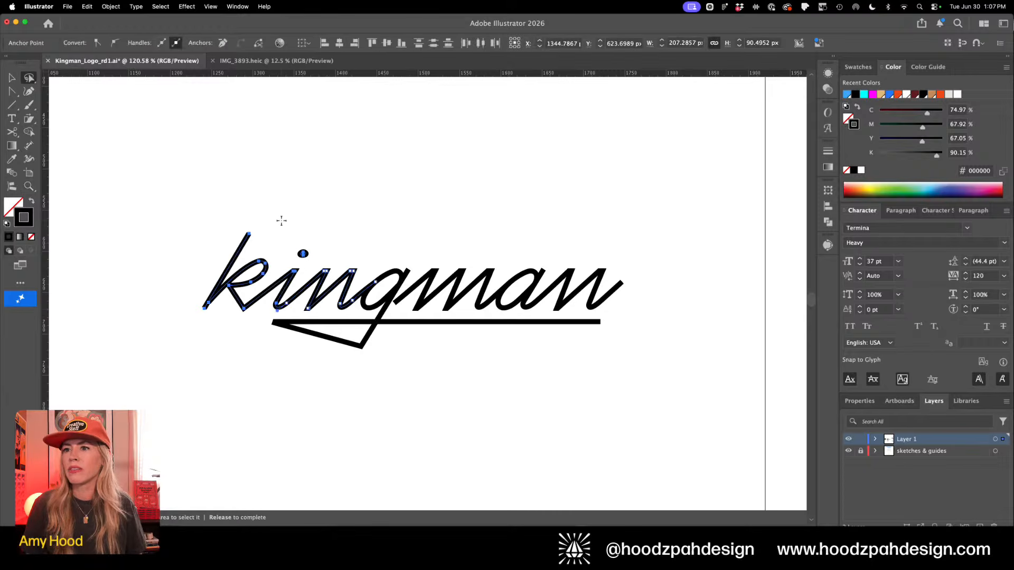
key("super+1")
key("a")
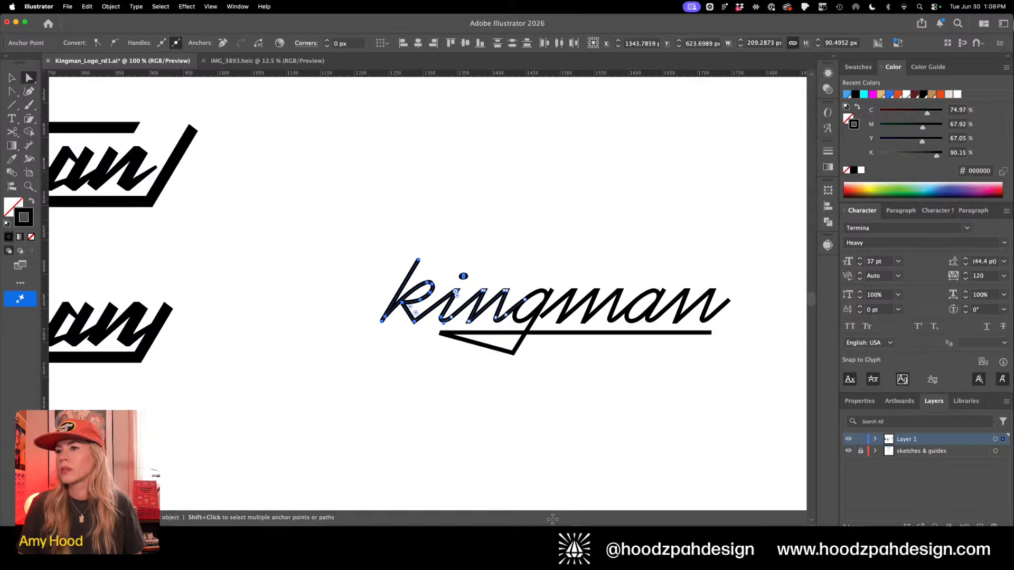
left_click(467, 323)
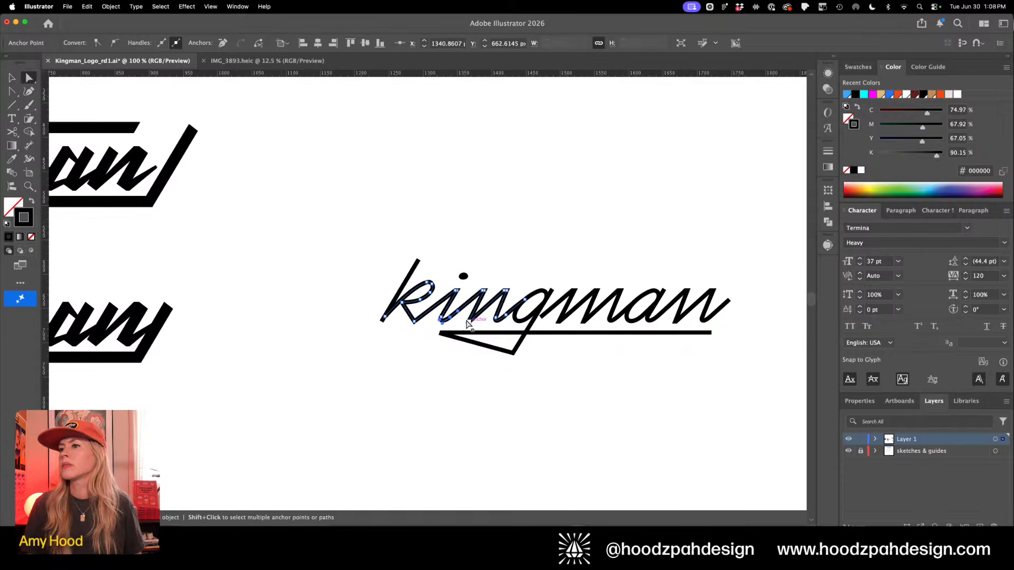
left_click(608, 189)
key("super+minus")
key("super+minus")
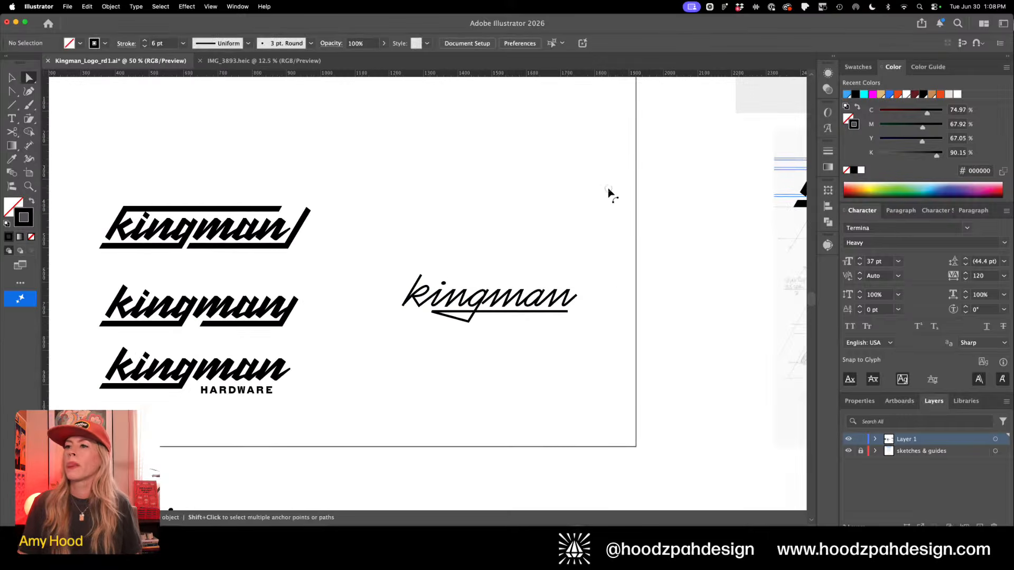
Move the script wordmark up, place a duplicate directly below it, and set the copy's stroke weight to 8 pt
key("v")
scroll(523, 205, "down", 2)
scroll(523, 206, "right", 2)
left_click_drag(543, 209, 374, 326)
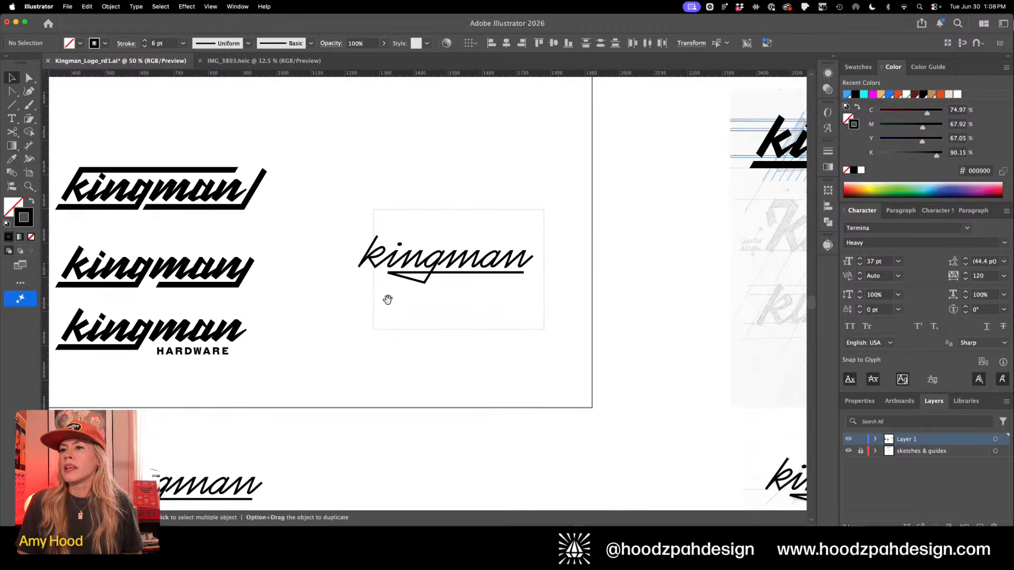
mouse_move(432, 270)
left_mouse_down()
mouse_move(433, 213)
mouse_move(429, 280)
left_mouse_up()
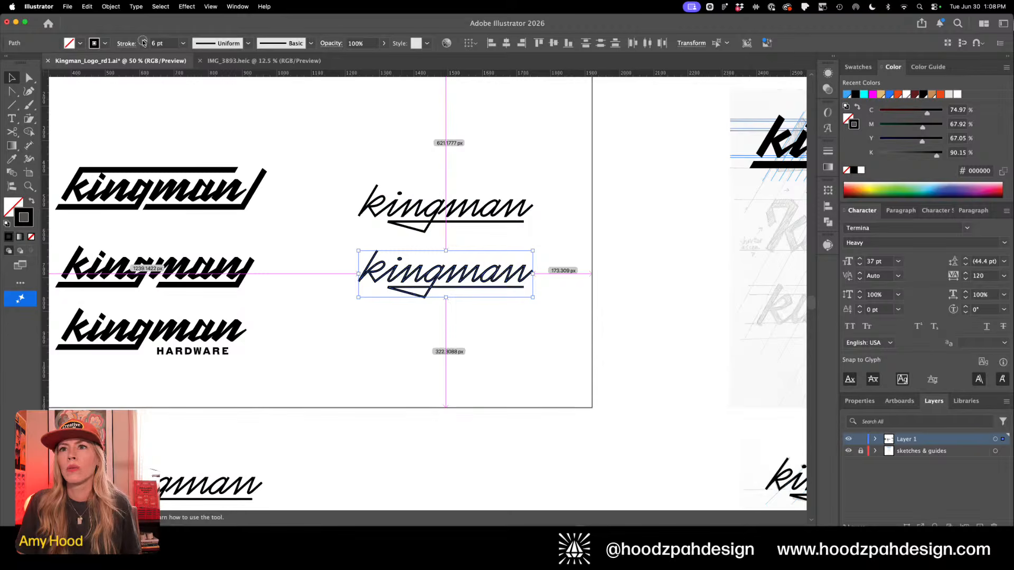
left_click(393, 338)
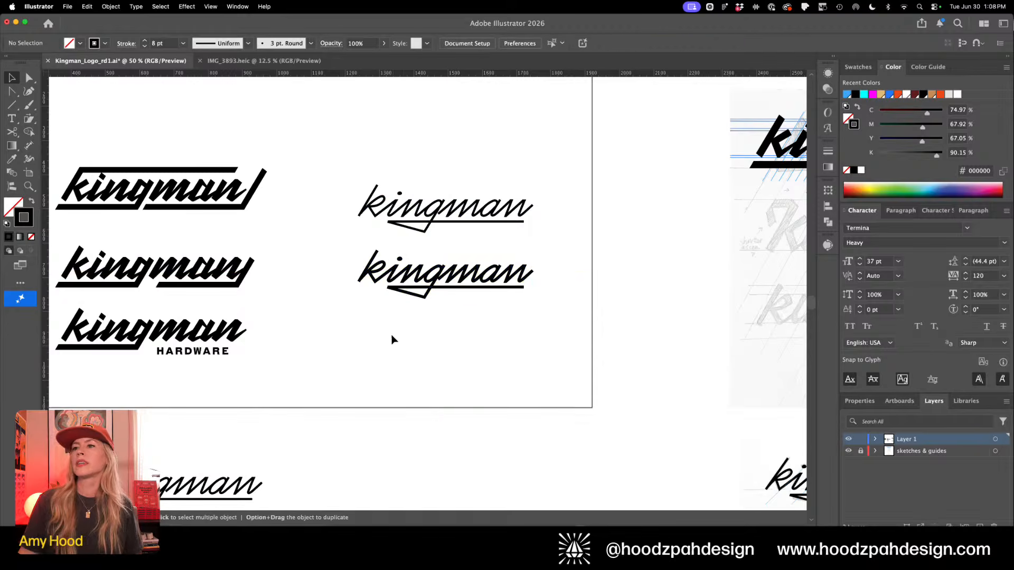
In the 8 pt script copy, nudge the k stem's bottom anchor to about X 1240 px and its top anchor to about X 1291 px
left_click_drag(370, 272, 429, 287, "super")
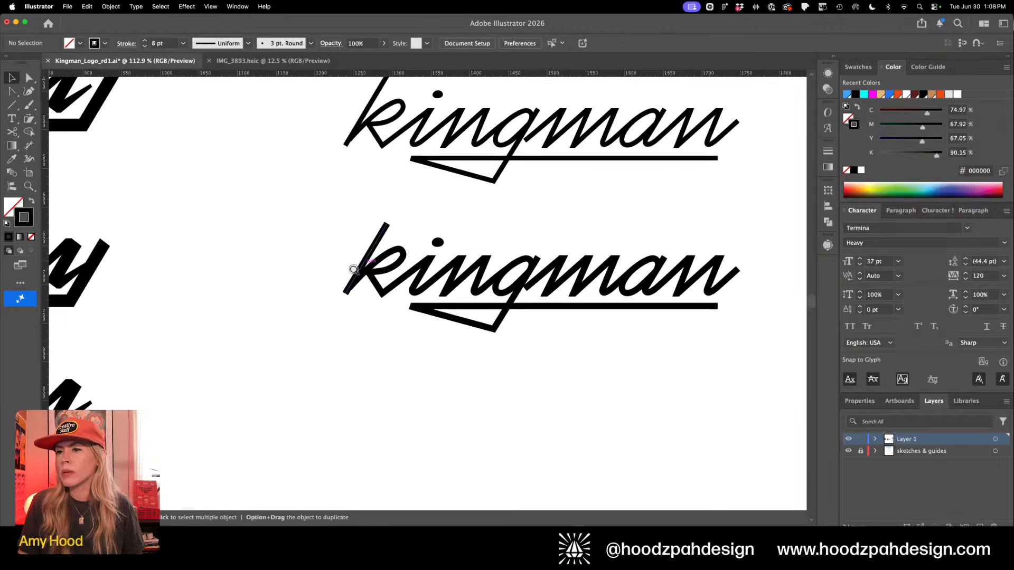
left_click_drag(354, 270, 407, 317)
key("a")
left_click(339, 311)
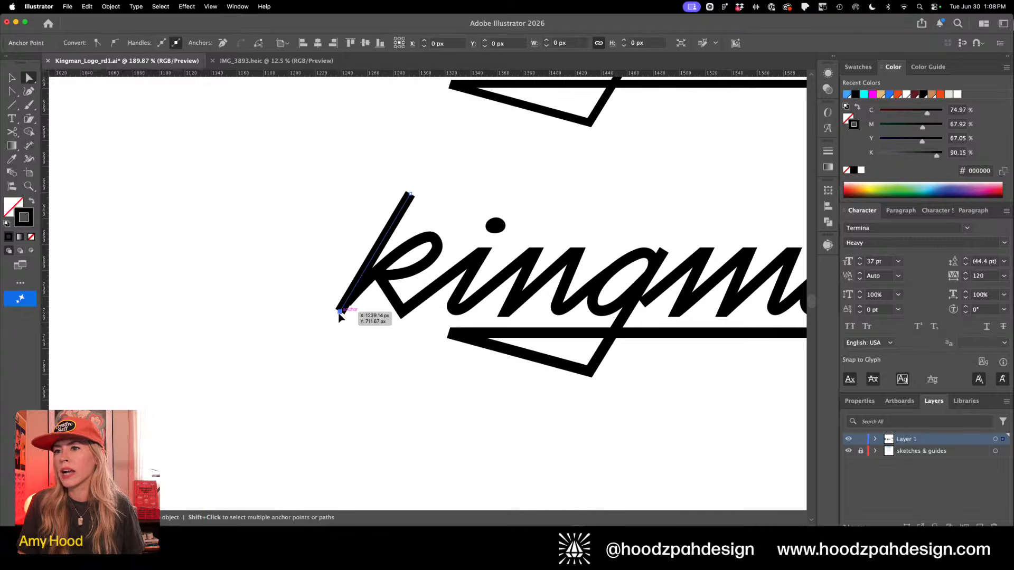
left_click_drag(339, 313, 340, 313)
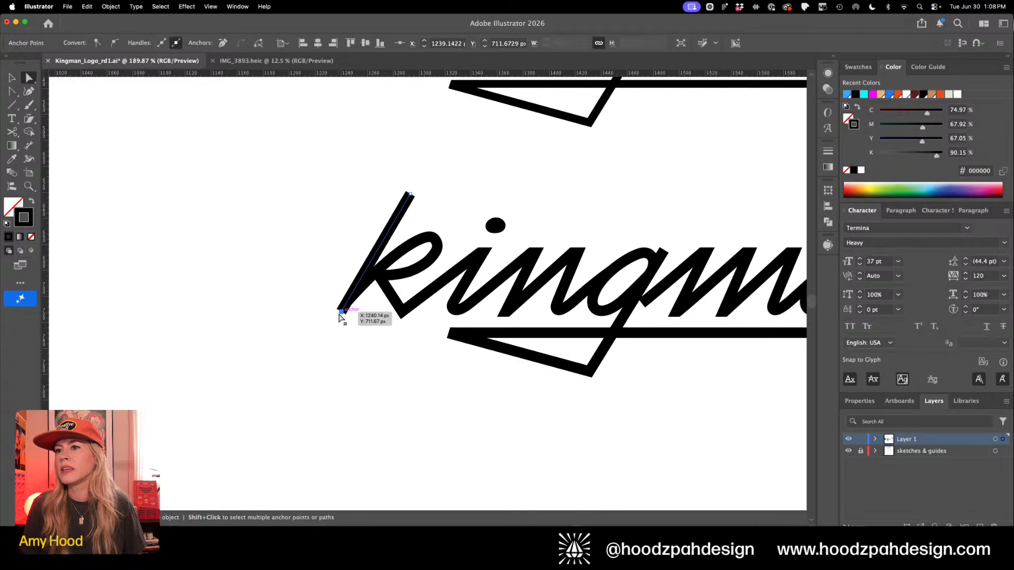
left_click(409, 194)
key("Left")
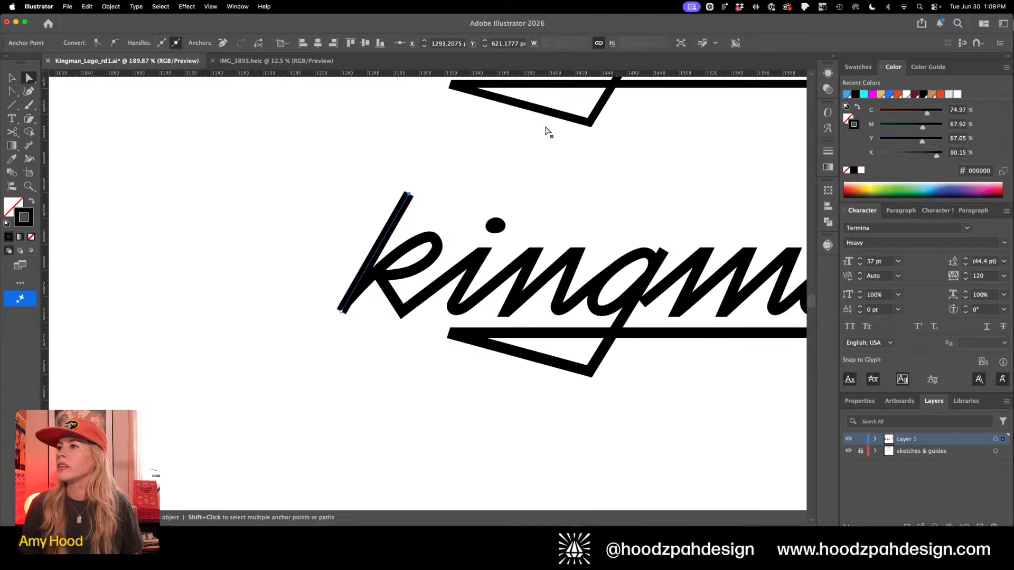
key("Left")
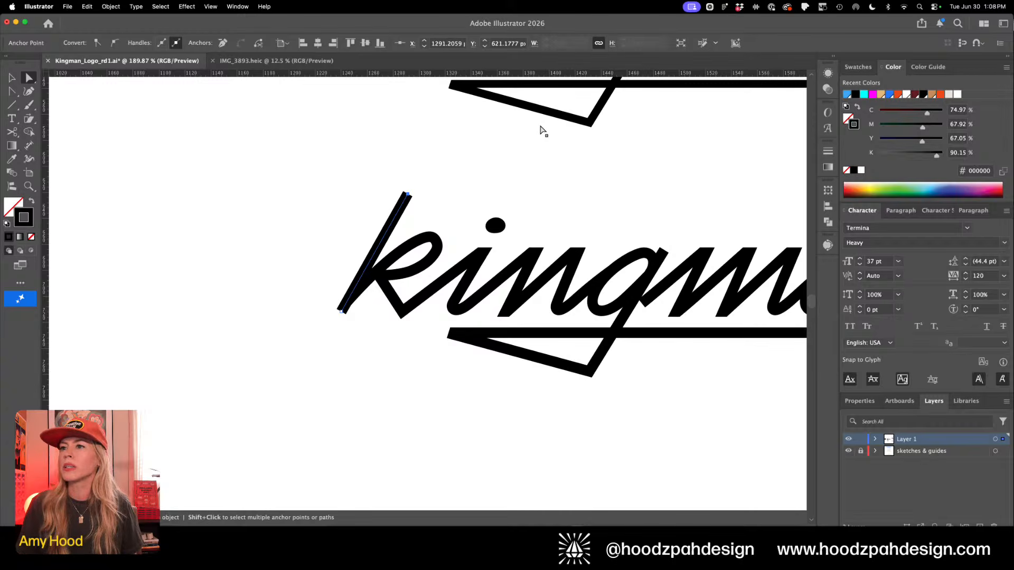
Enlarge the k's bowl in the 8 pt script copy by nudging its top and right anchors up about 4 px and slightly right
left_click(435, 242)
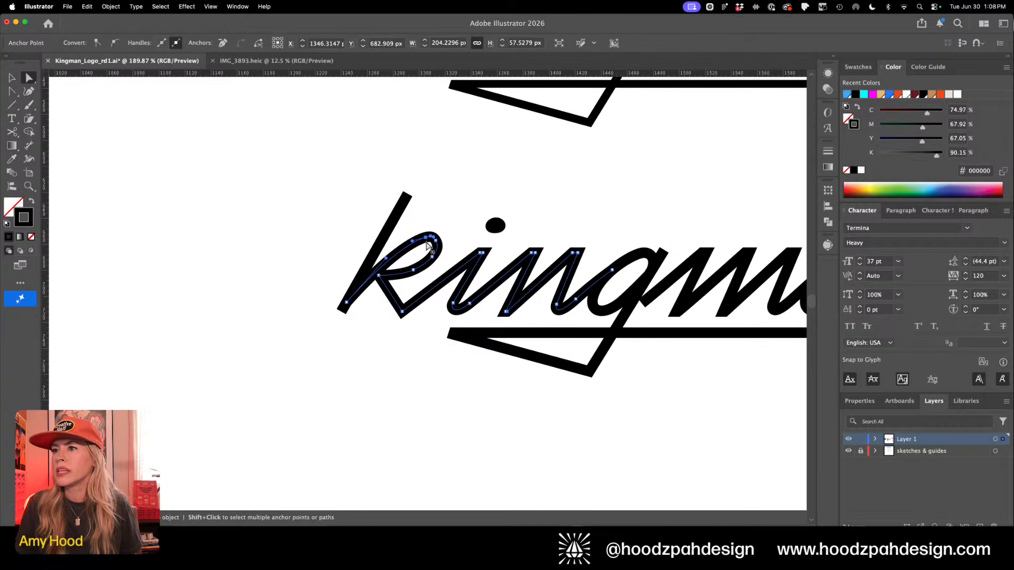
left_click(425, 237)
left_click(435, 241, "shift")
left_click(433, 256, "shift")
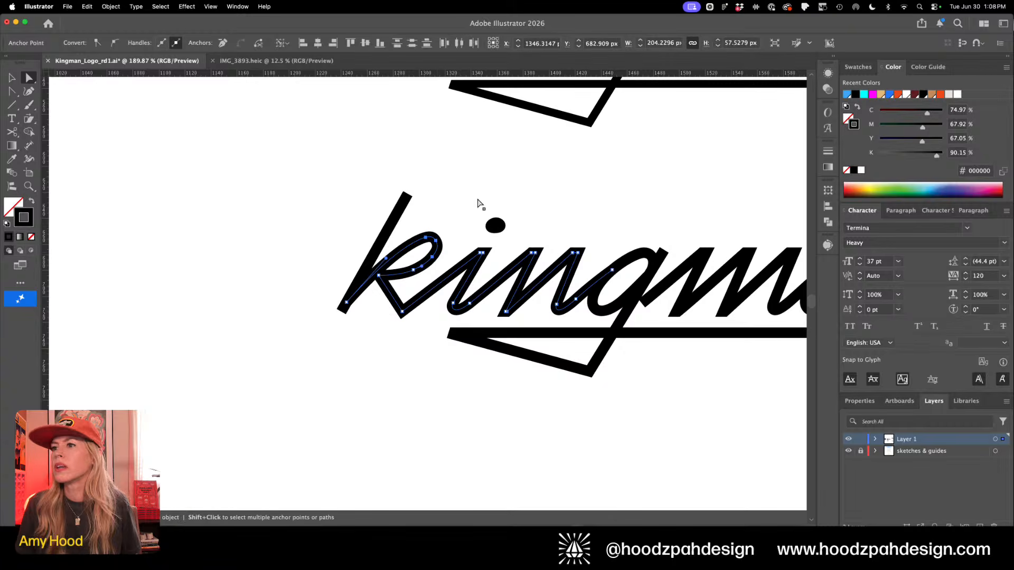
key("Up")
key("Up")
key("Up")
key("Up")
key("Right")
key("Right")
key("Up")
key("Up")
key("Up")
key("Up")
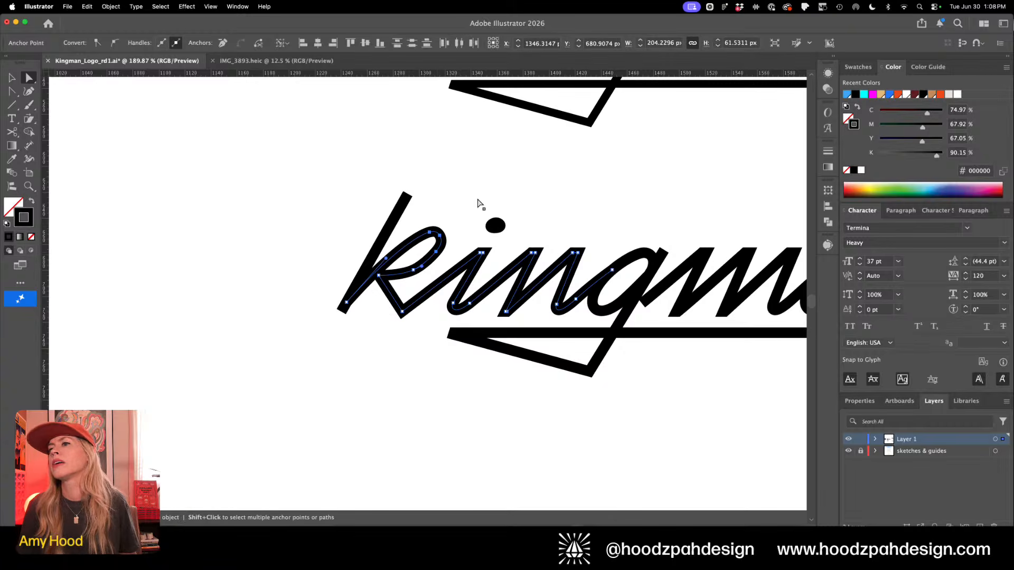
left_click(473, 202)
key("super+minus")
key("super+minus")
key("super+minus")
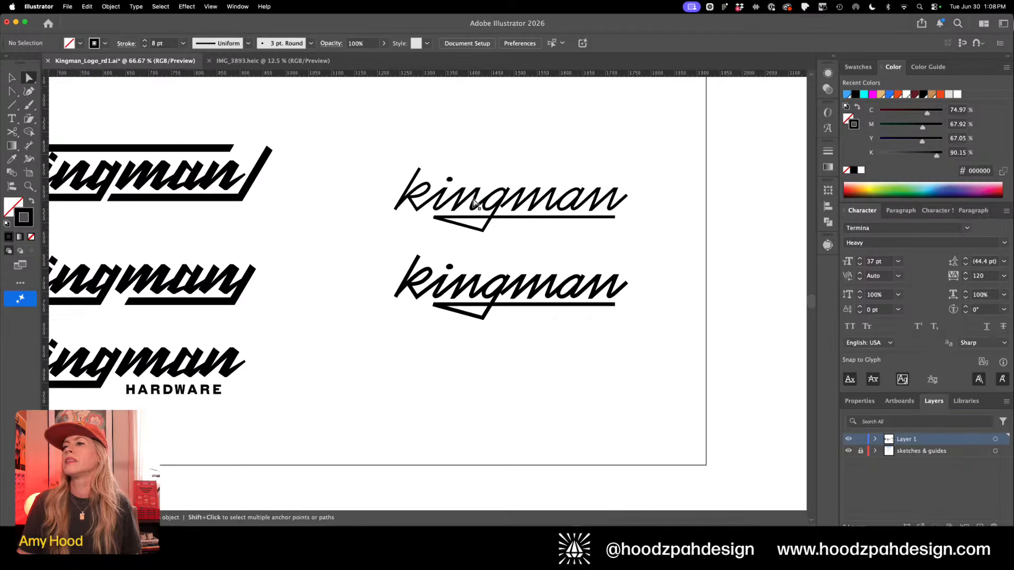
In the 8 pt script copy, pull the upper direction handle of the g bowl's left anchor about 5 px to the right
left_click_drag(483, 345, 480, 358)
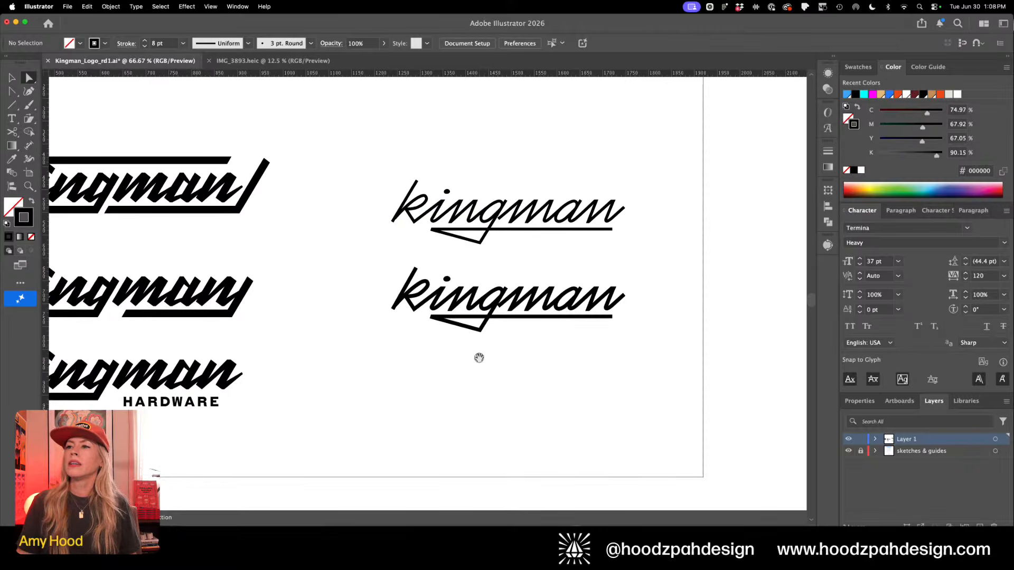
key("z")
left_click_drag(474, 289, 622, 363)
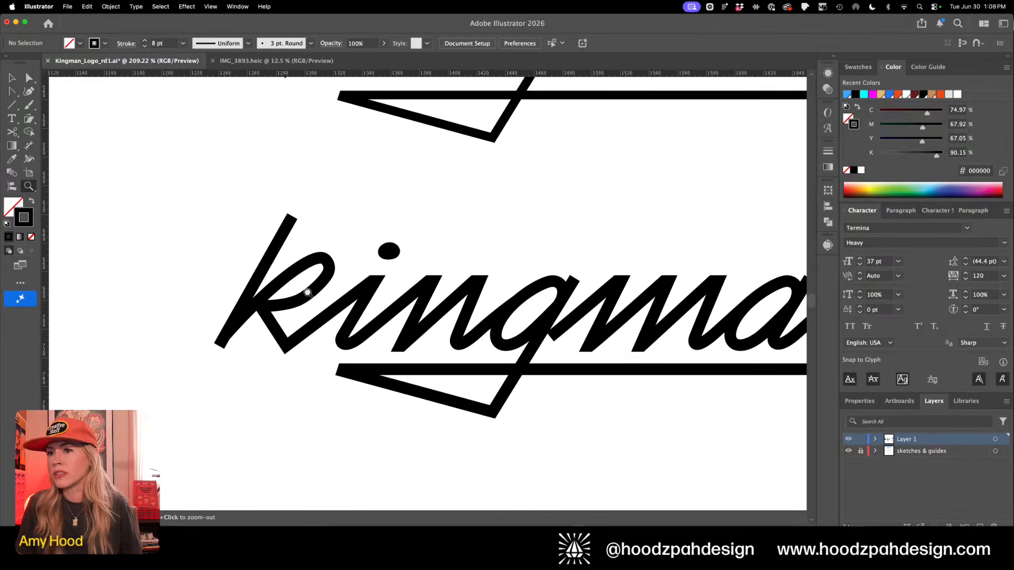
key("a")
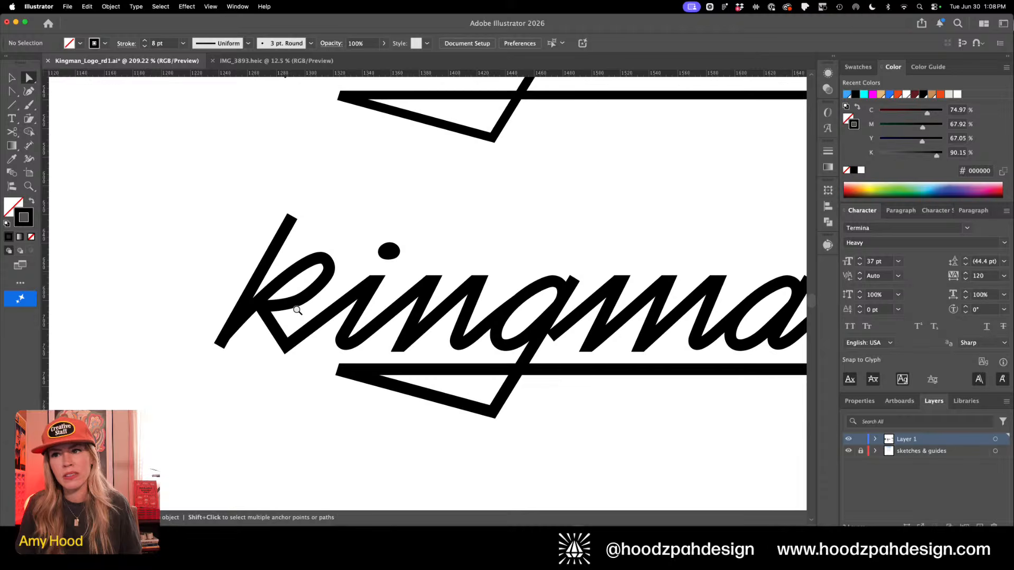
left_click(527, 297)
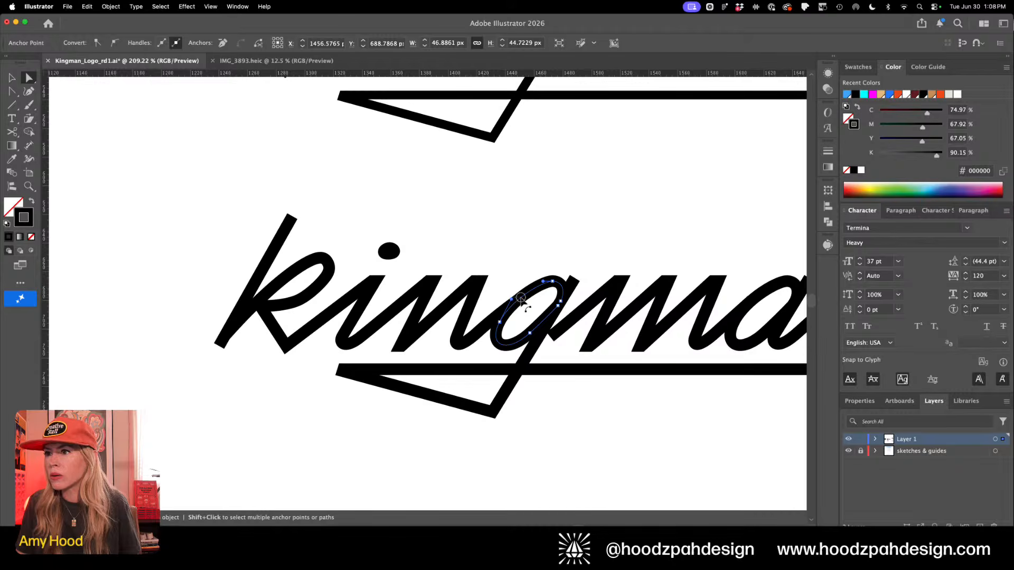
key("super+shift+a")
left_click(521, 301)
key("super+equal")
key("super+equal")
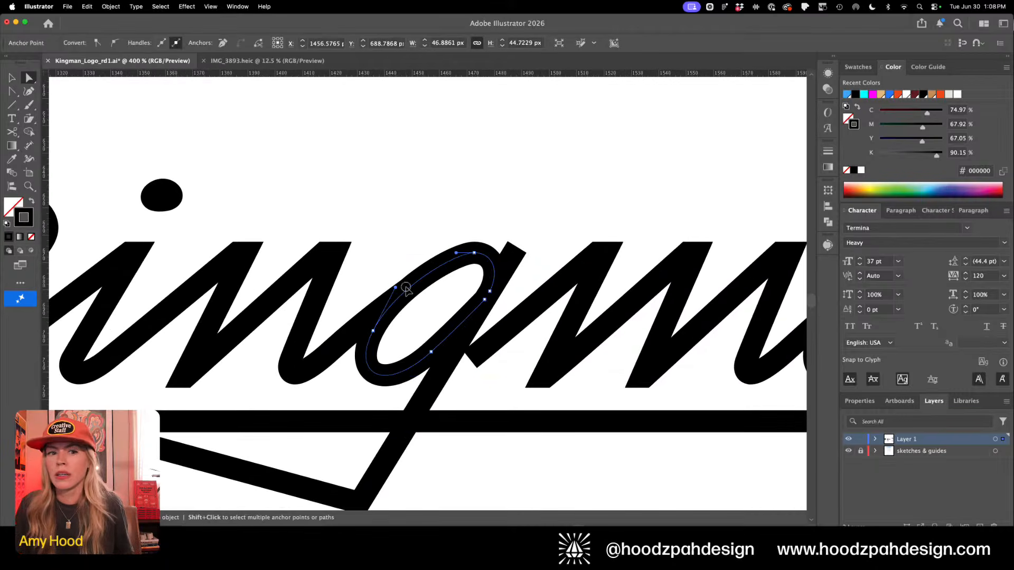
left_click_drag(405, 288, 409, 289)
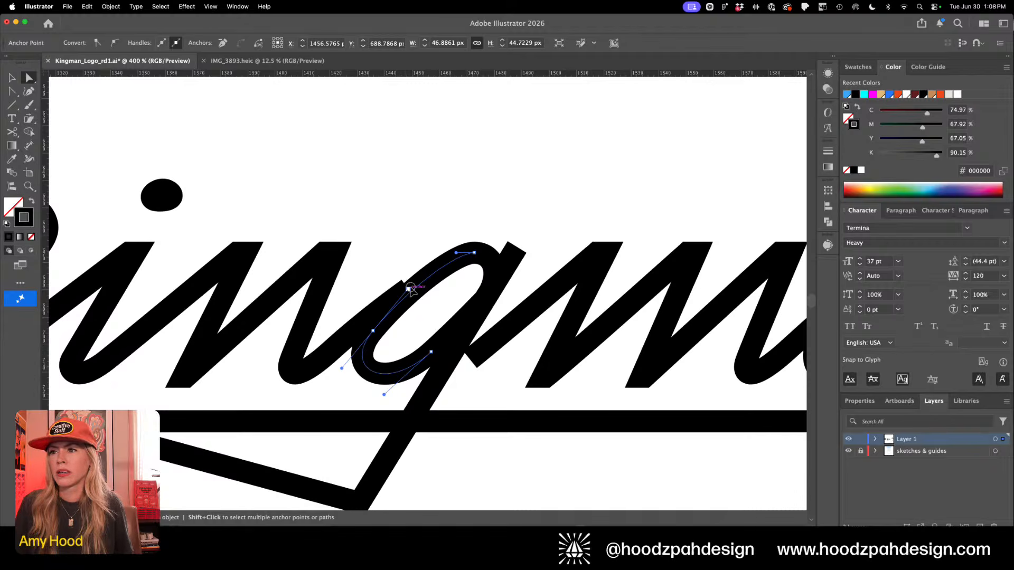
Nudge the left anchor of the g's bowl up to about Y 693 px
left_click(372, 330)
key("Up")
key("Up")
key("Up")
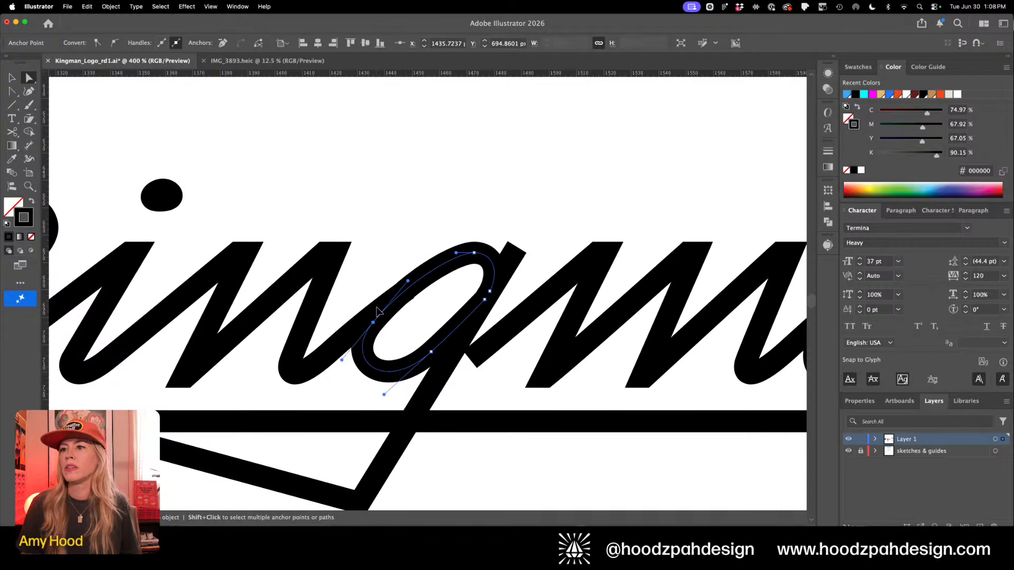
key("Up")
key("Up")
key("Up")
key("Up")
key("Down")
key("Down")
key("Down")
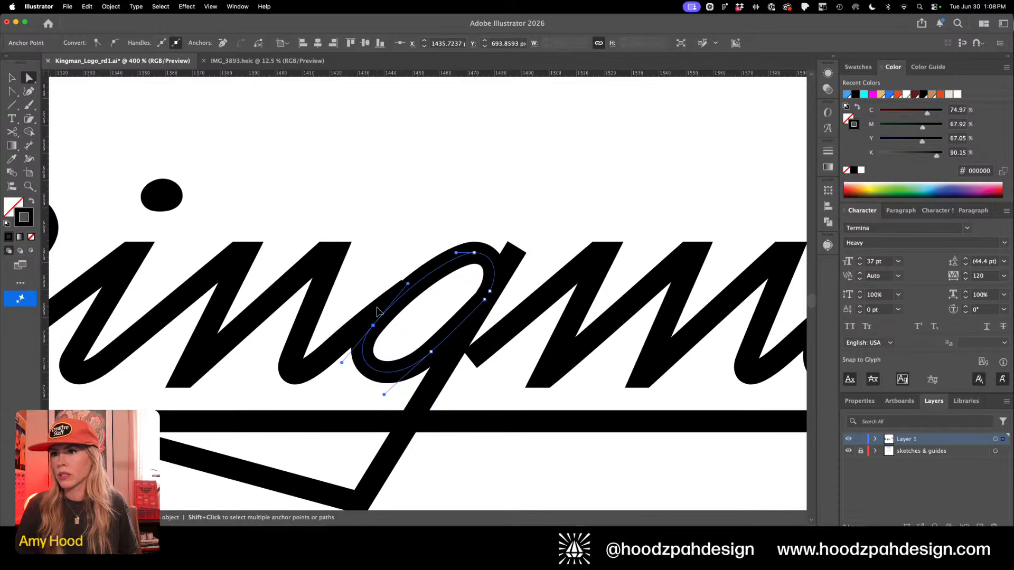
Add an anchor on the lower-left curve of the g's bowl at about X 1432, Y 708 px and adjust its handles to round it
key("plus")
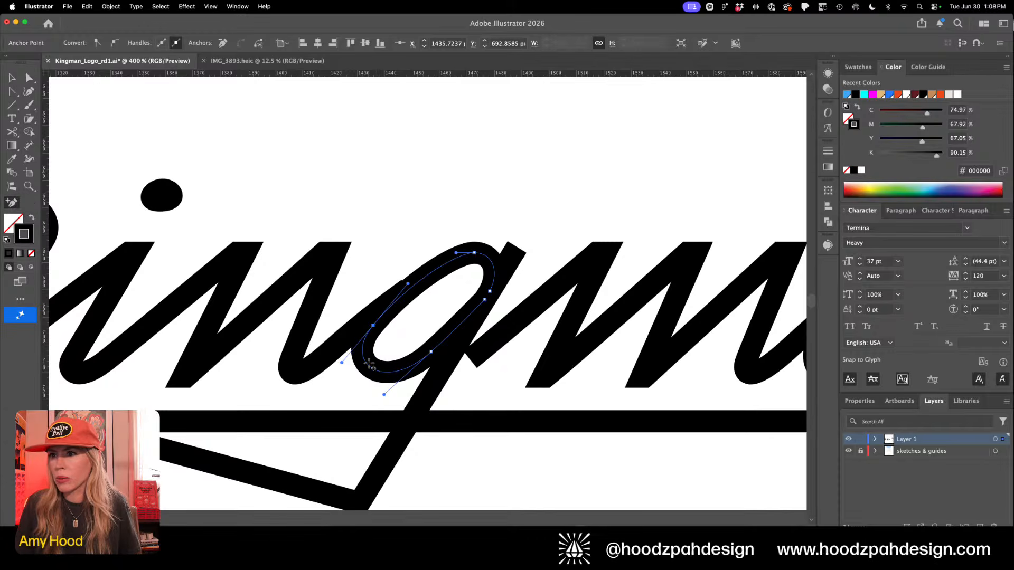
left_click(362, 368)
key("a")
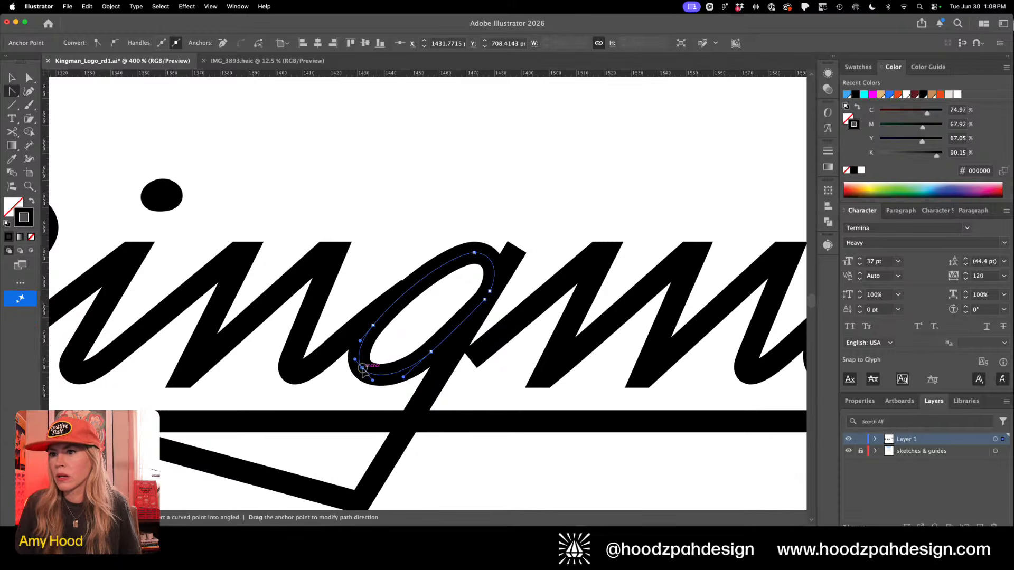
left_click_drag(362, 368, 372, 384)
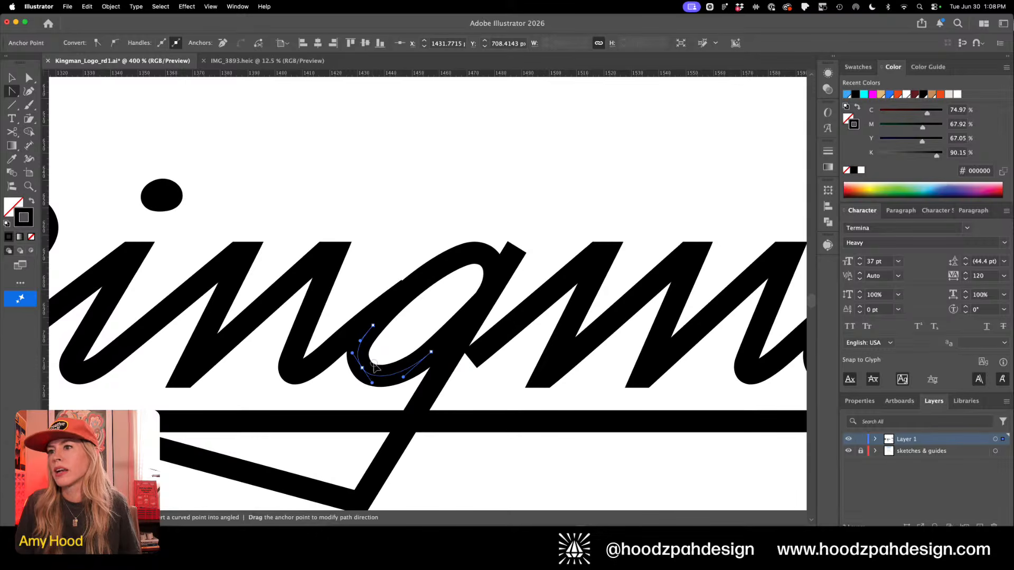
left_click(358, 301)
Extend the end anchor of the first n's exit stroke about 4.5 px right and 3 px up onto the g's bowl
scroll(359, 302, "up", 5)
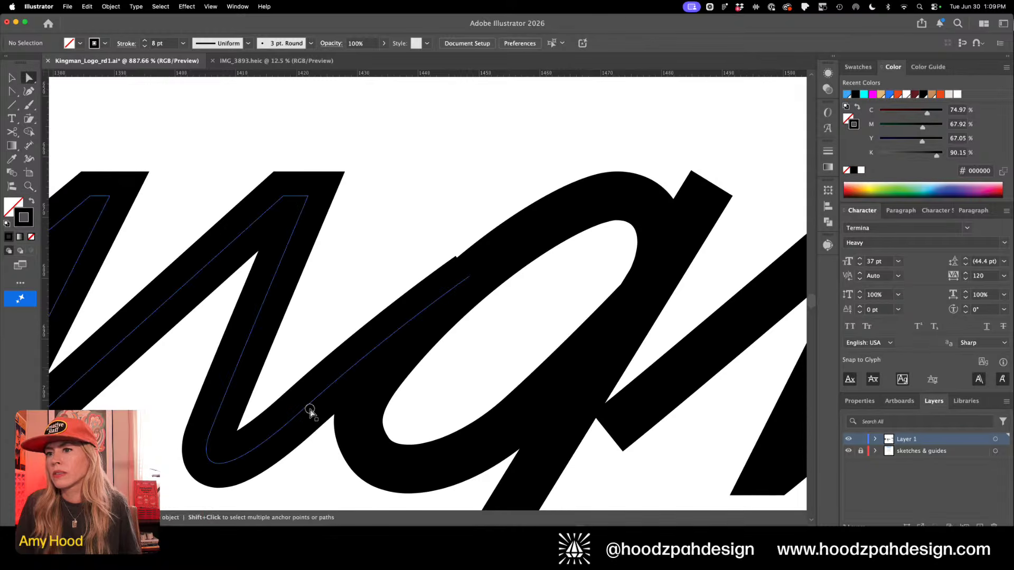
left_click(437, 298)
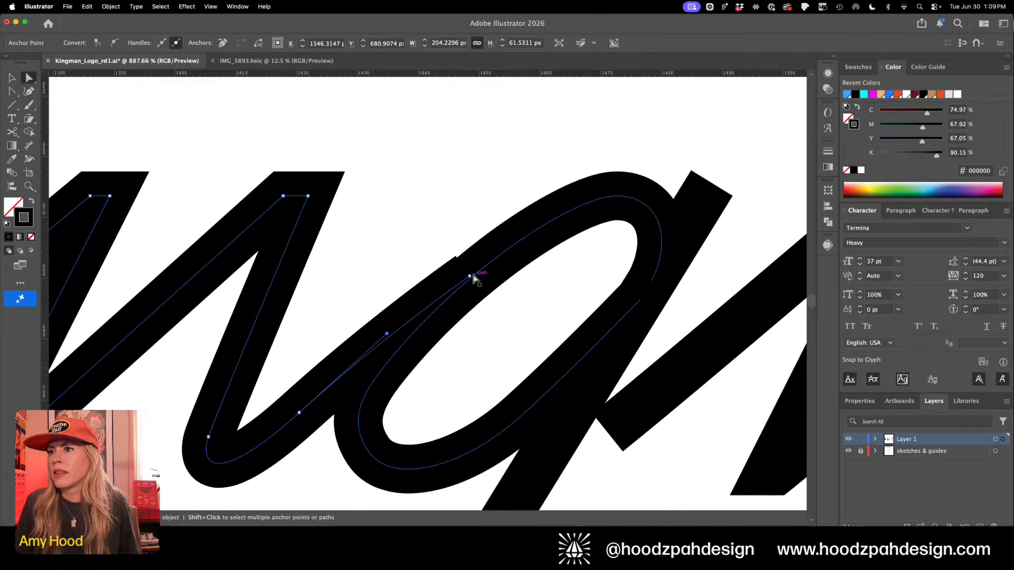
left_click_drag(470, 276, 496, 257)
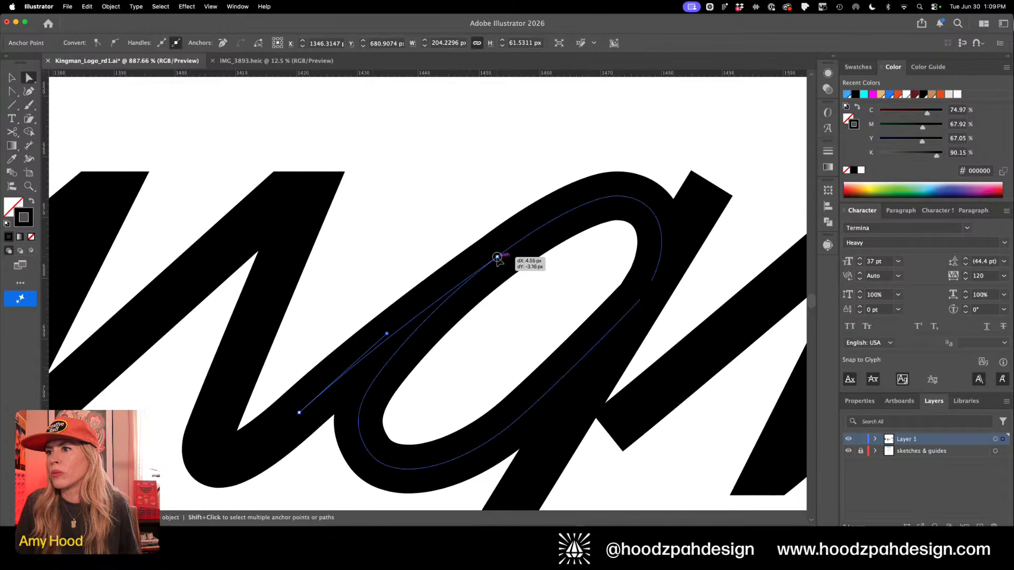
left_click(464, 204)
scroll(466, 204, "down", 8)
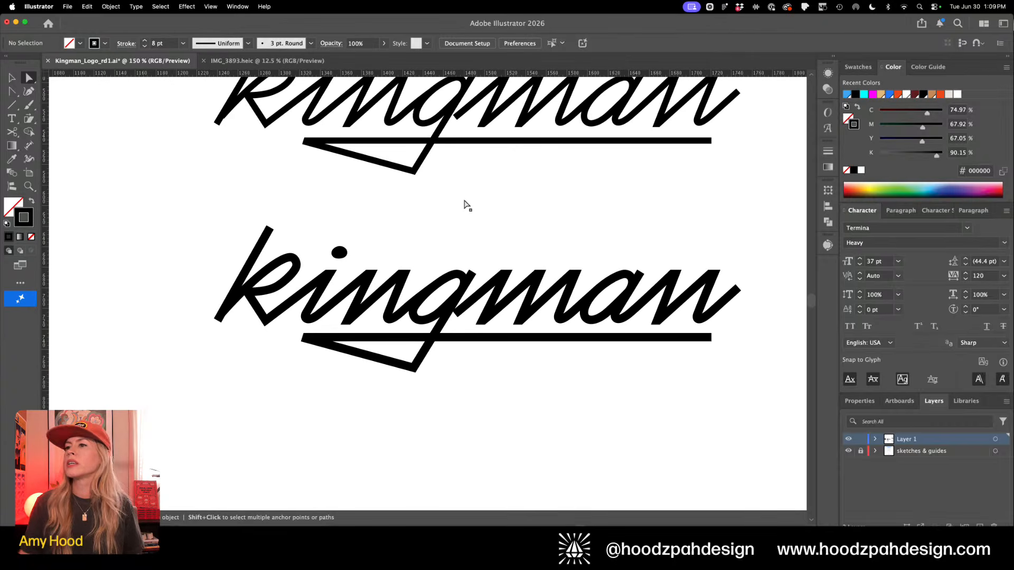
Move the lower-right anchor of the g's bowl to about X 1452 px, Y 705 px
scroll(464, 333, "up", 5)
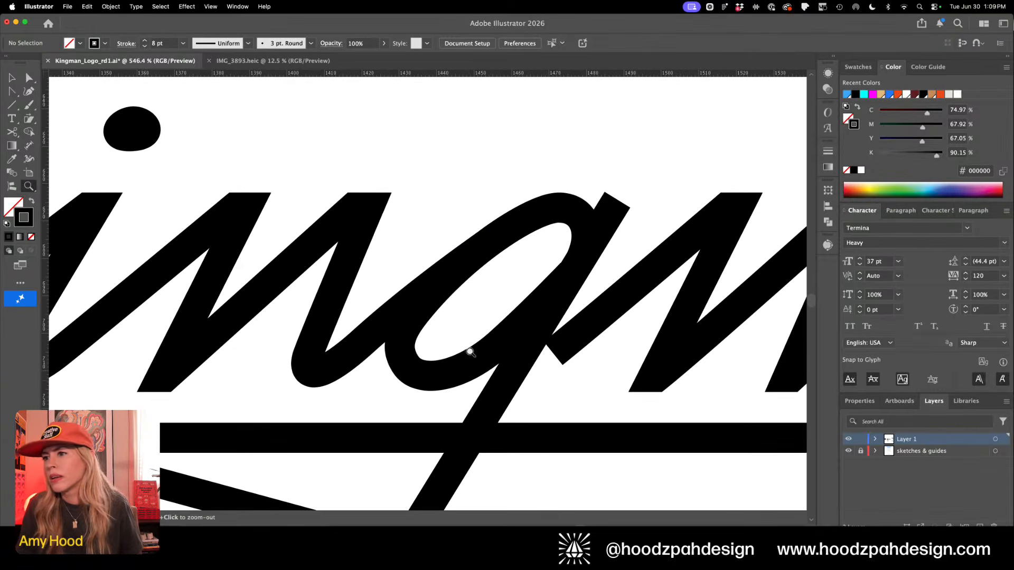
left_click(497, 345)
mouse_move(499, 344)
left_mouse_down()
mouse_move(482, 353)
mouse_move(497, 337)
left_mouse_up()
Add a 7 px width point at the upper-right end of the g's bowl and another at its existing width on the lower-left curve
left_click(26, 159)
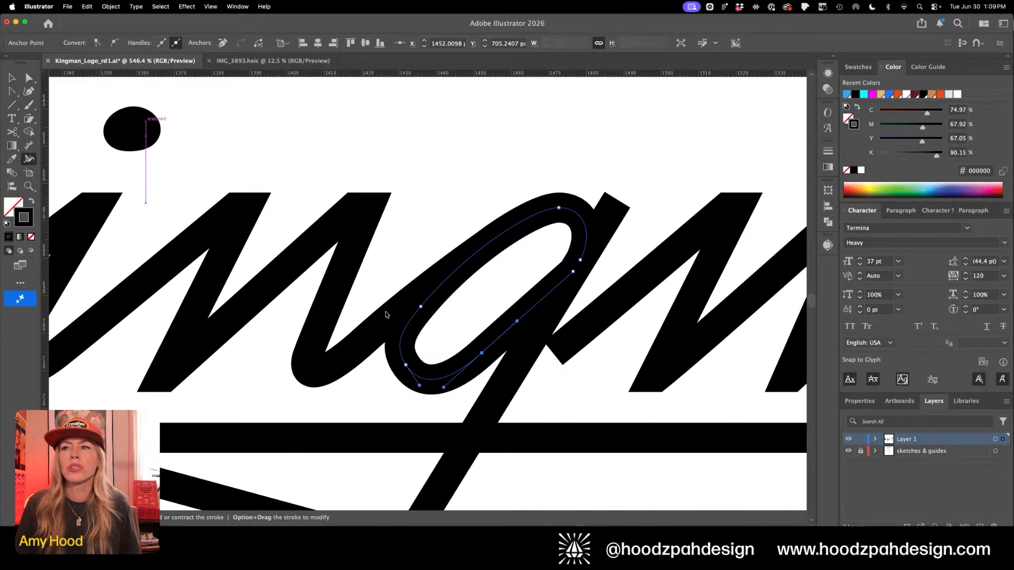
double_click(576, 276)
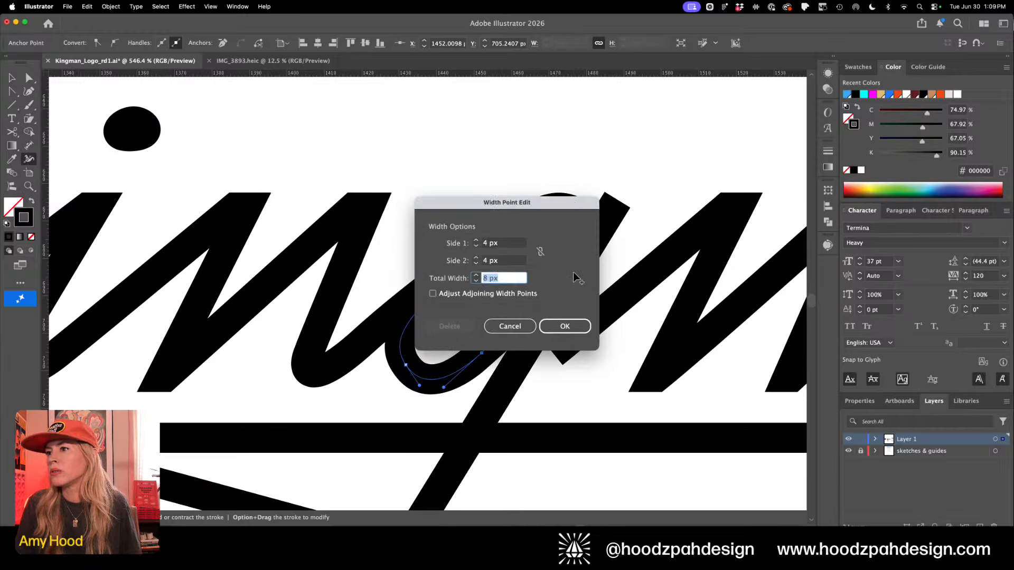
left_click(477, 281)
left_click(563, 327)
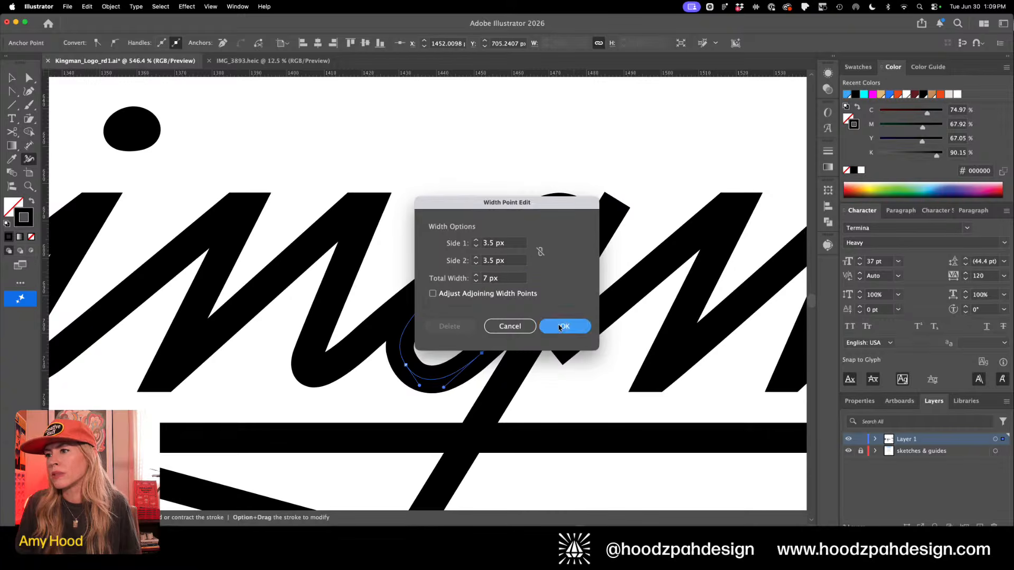
double_click(399, 351)
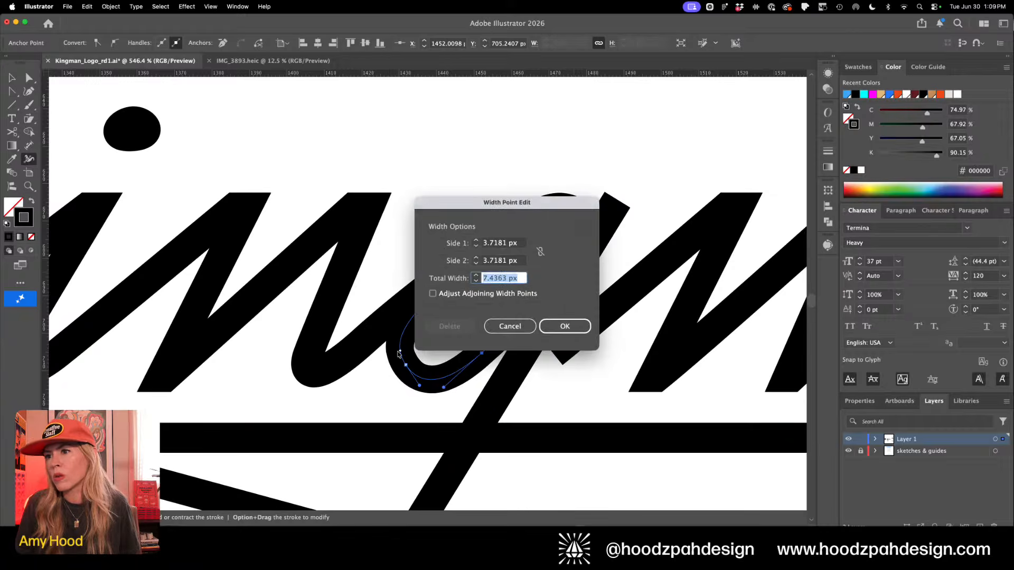
key("Return")
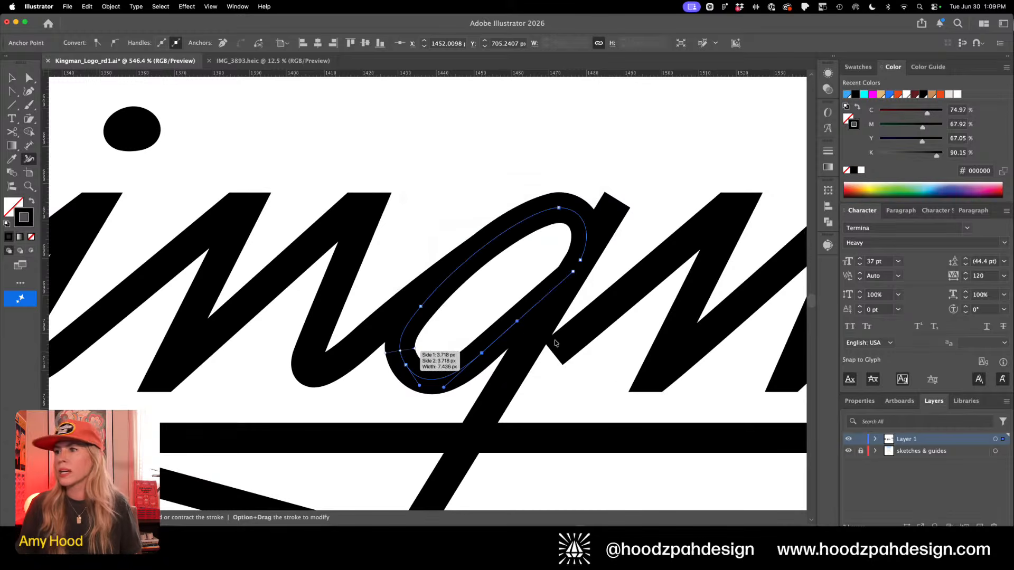
Set the g bowl's total stroke width to 6 px at its upper-right end and at a new width point beside the stem
double_click(573, 273)
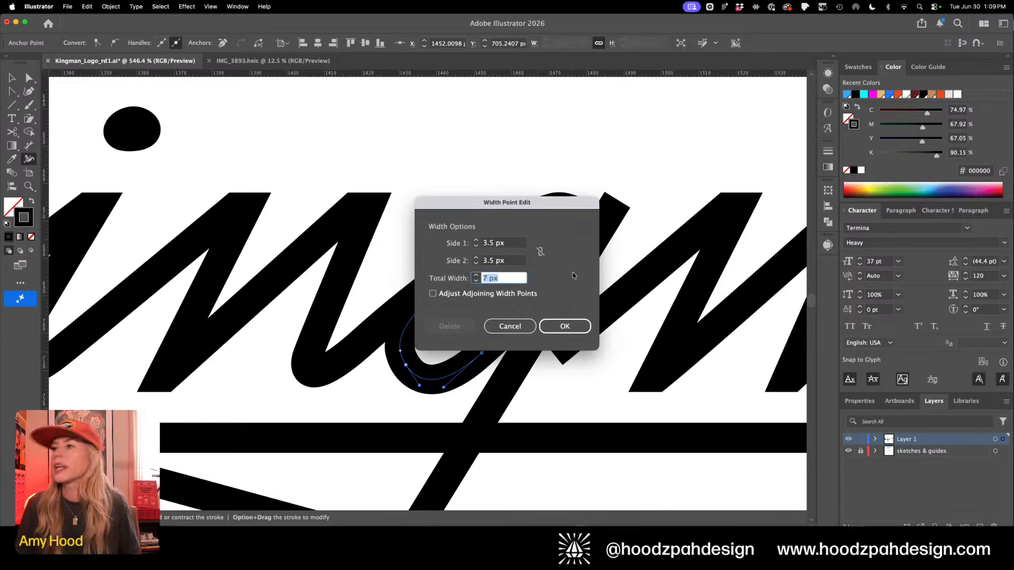
type("6")
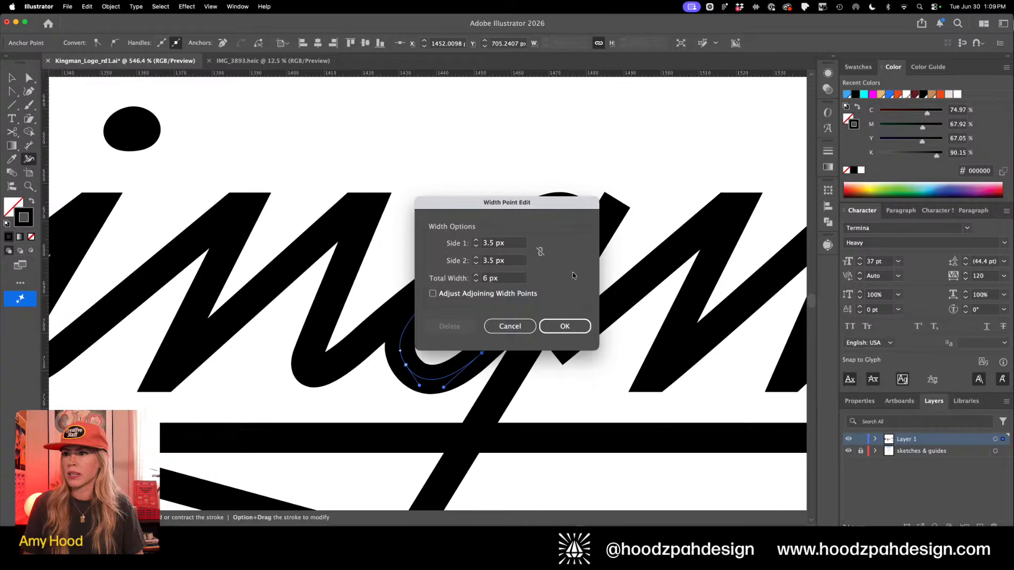
key("Return")
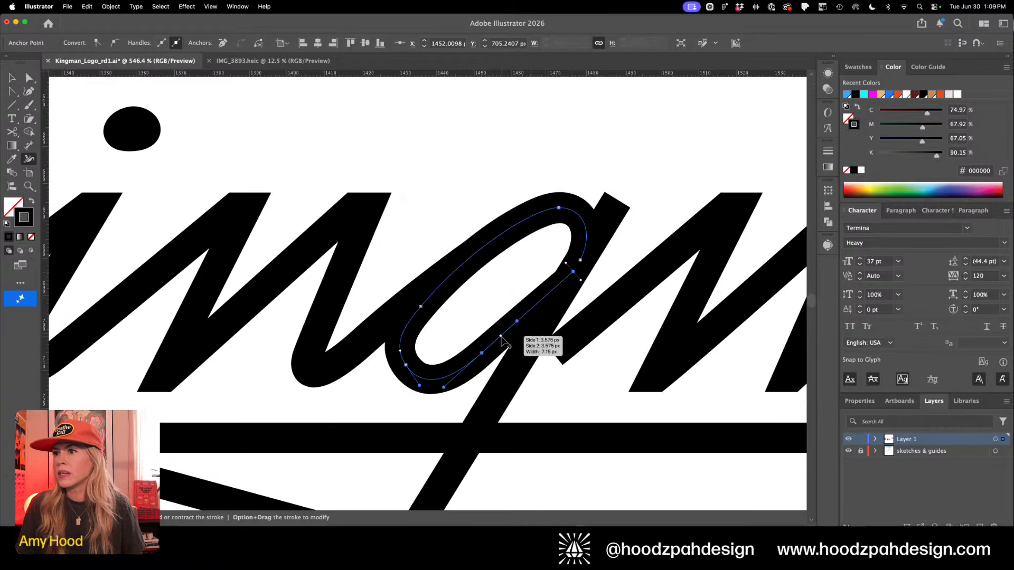
double_click(502, 339)
type("6")
key("Return")
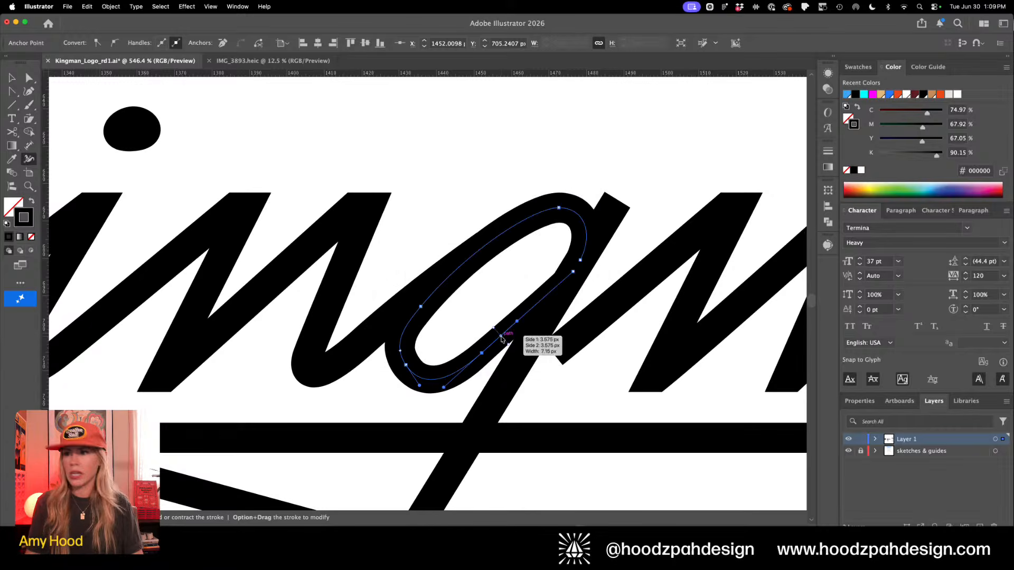
key("a")
key("super+minus")
key("super+minus")
key("super+minus")
key("super+minus")
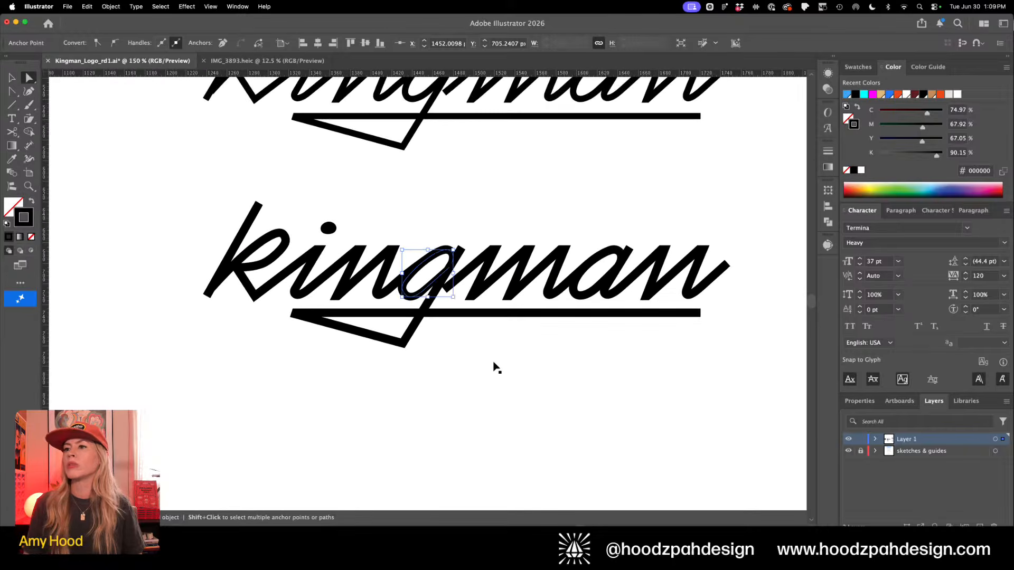
left_click(497, 368)
Examine the thinned g bowl up close and in the whole wordmark beside the other logos
key("super+minus")
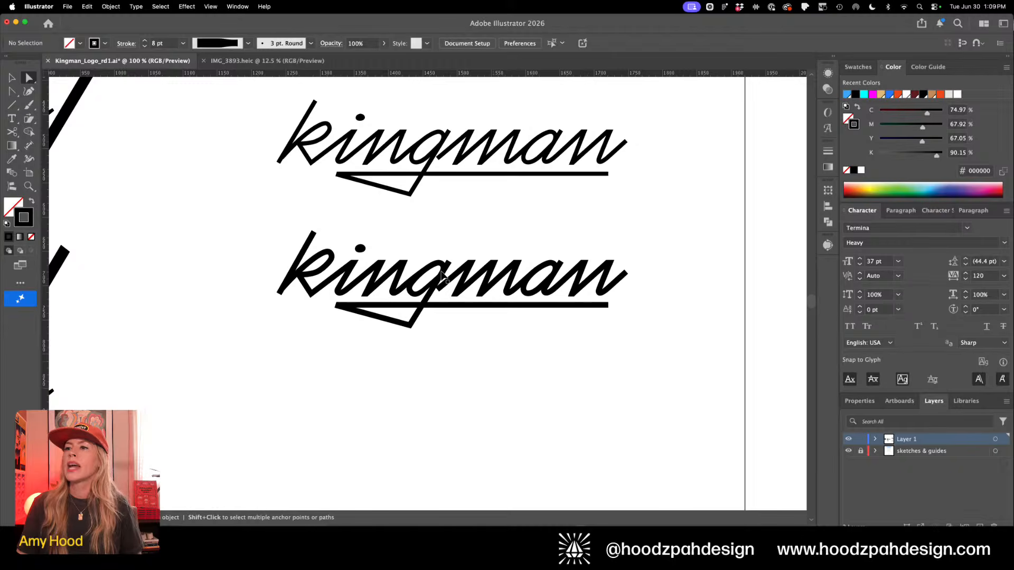
key("z")
left_click_drag(409, 277, 559, 359)
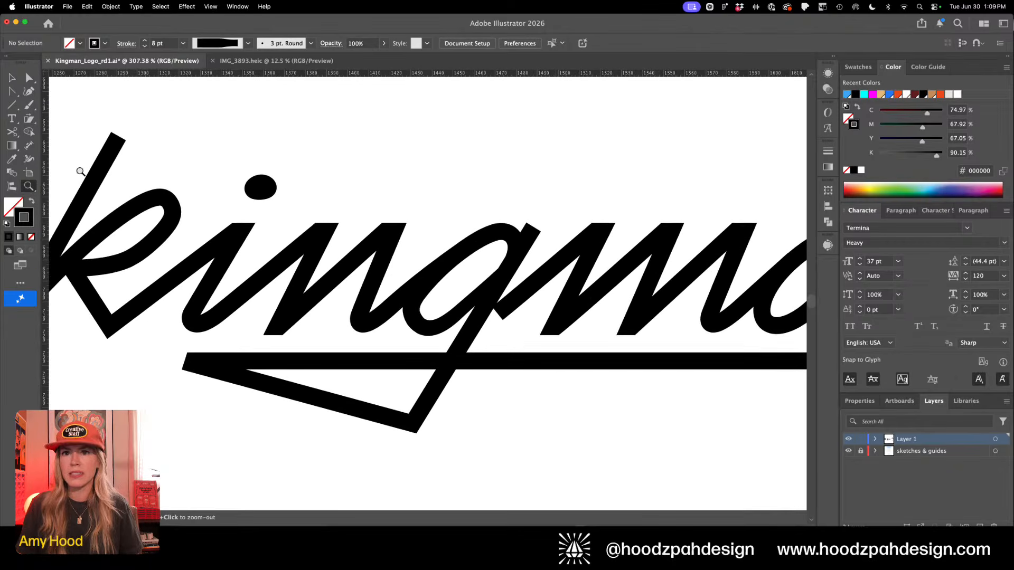
left_click(29, 159)
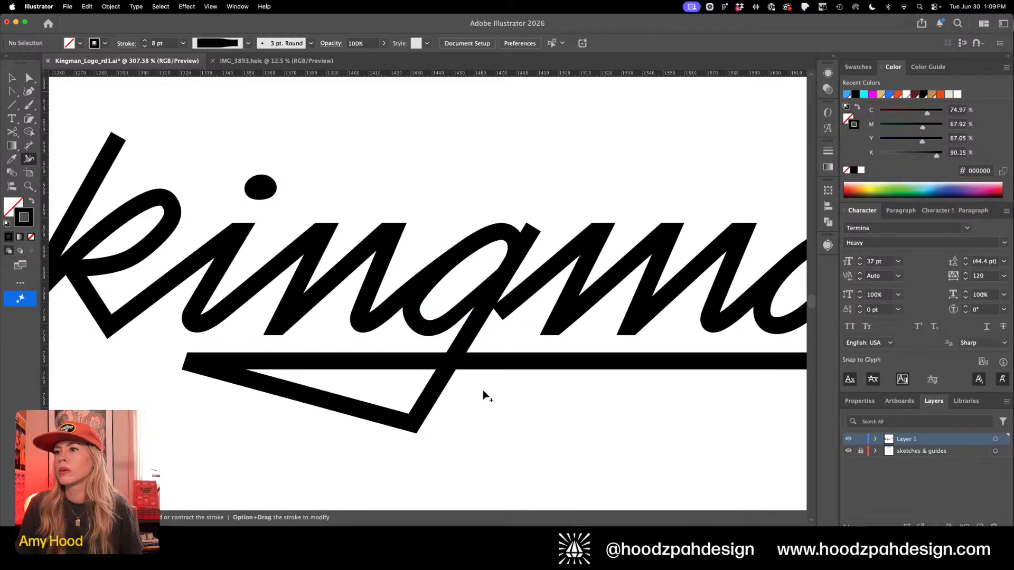
key("super+minus")
key("super+minus")
key("super+minus")
key("super+minus")
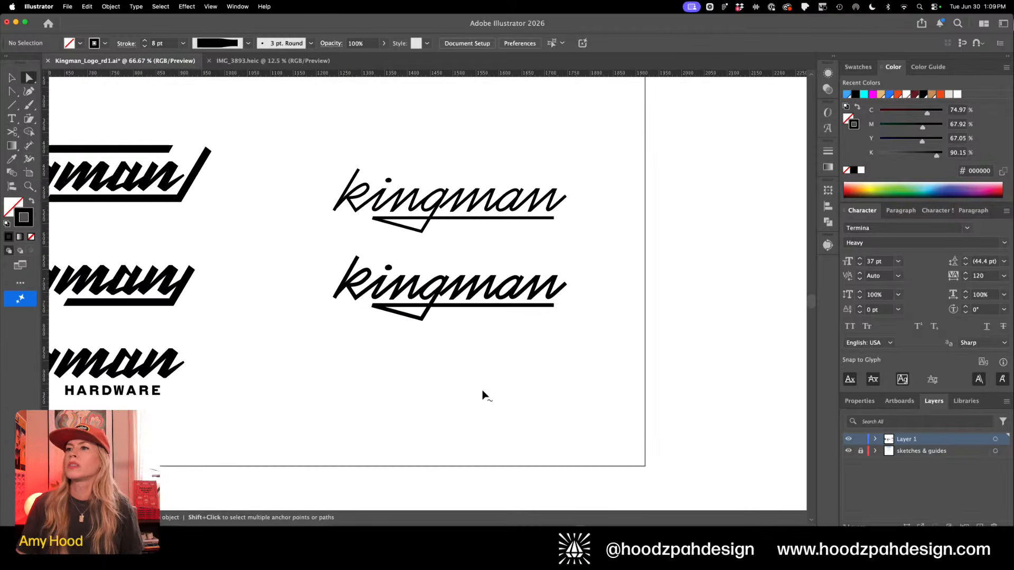
Place a duplicate of the reshaped, thinned g bowl over the bowl of the a in the 8 pt script copy
key("v")
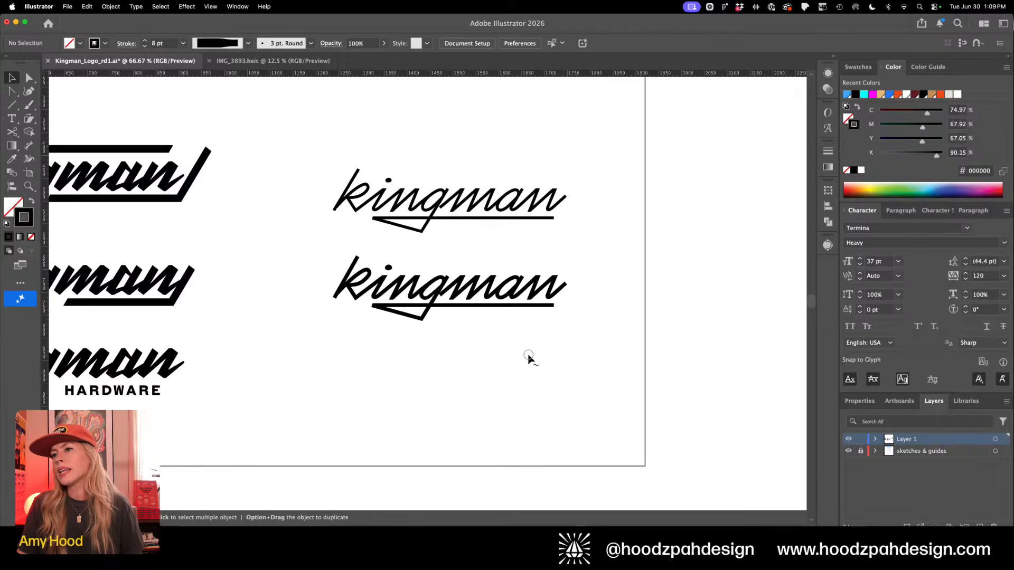
key("super+equal")
key("z")
left_click(492, 331)
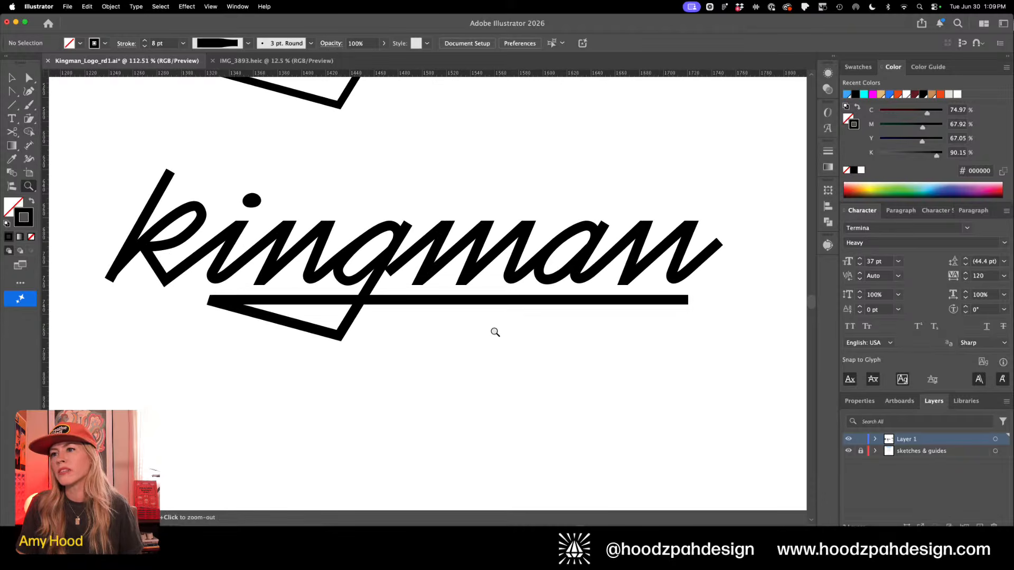
left_click(381, 284)
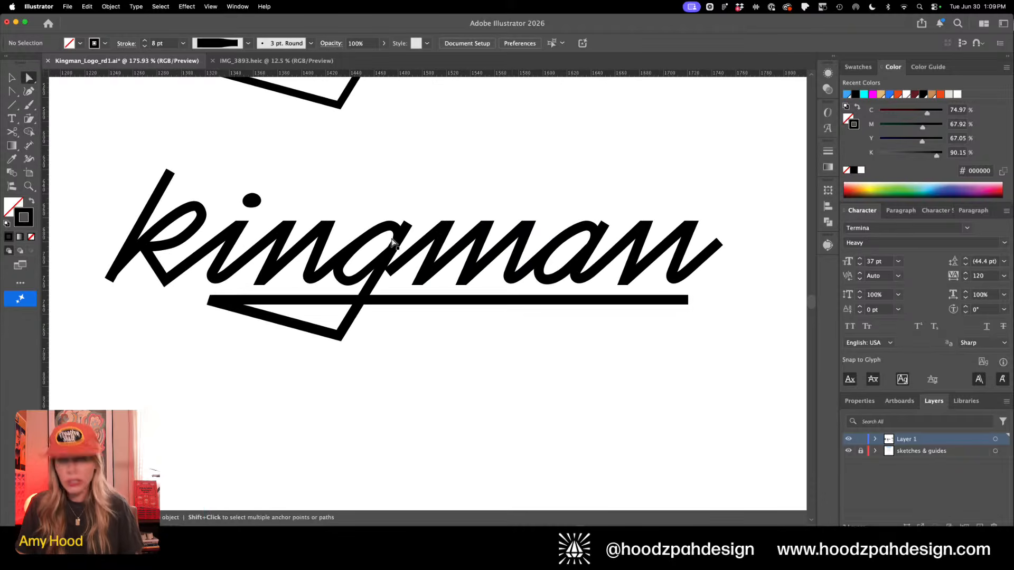
key("v")
mouse_move(395, 231)
left_mouse_down()
mouse_move(593, 227)
mouse_move(581, 227)
mouse_move(703, 364)
left_mouse_up()
key("z")
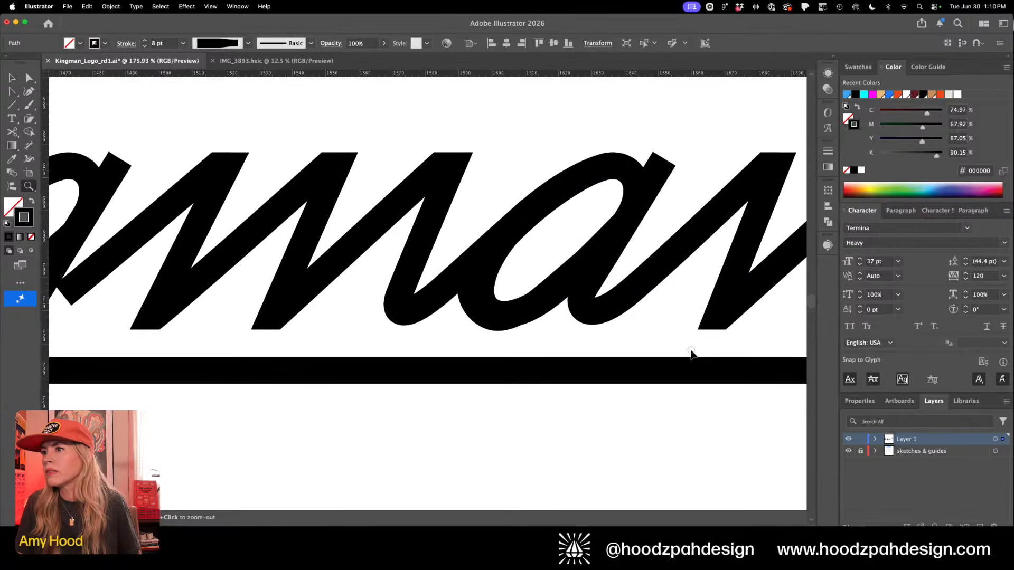
key("a")
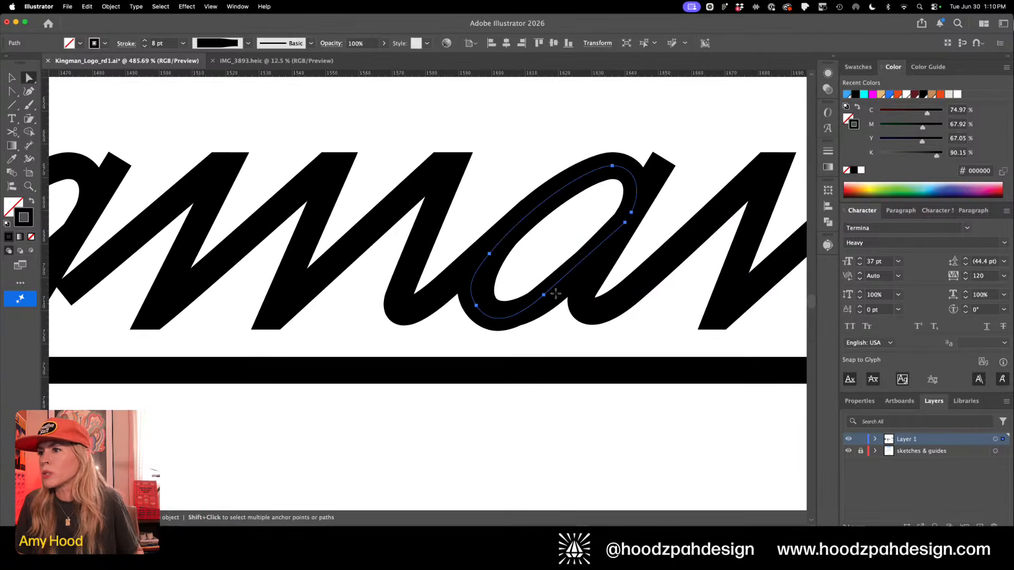
Replace the original bowl of the a in the 8 pt script with the thinned duplicate, pasted in front at the same place
left_click(571, 224)
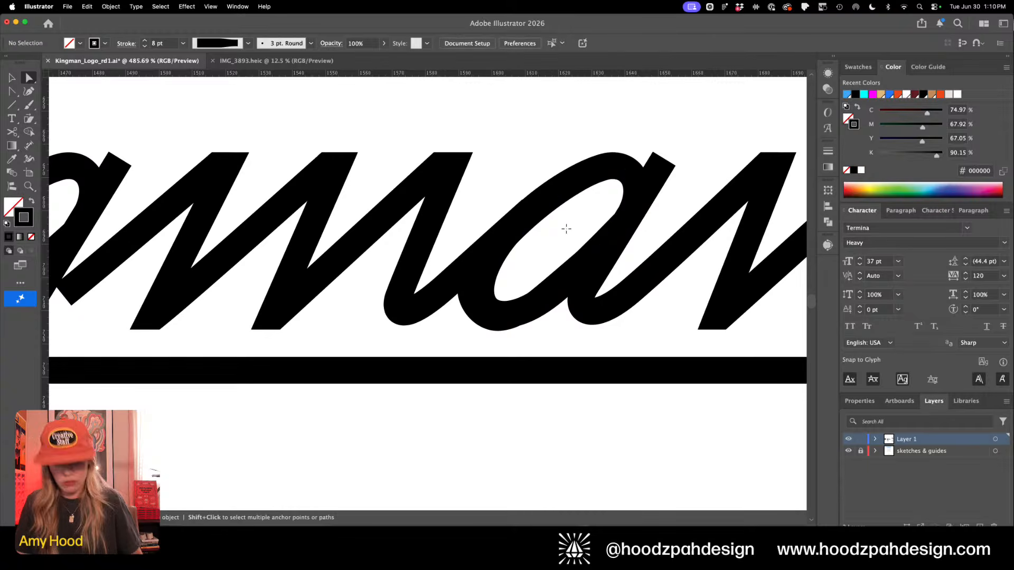
key("v")
left_click(549, 302)
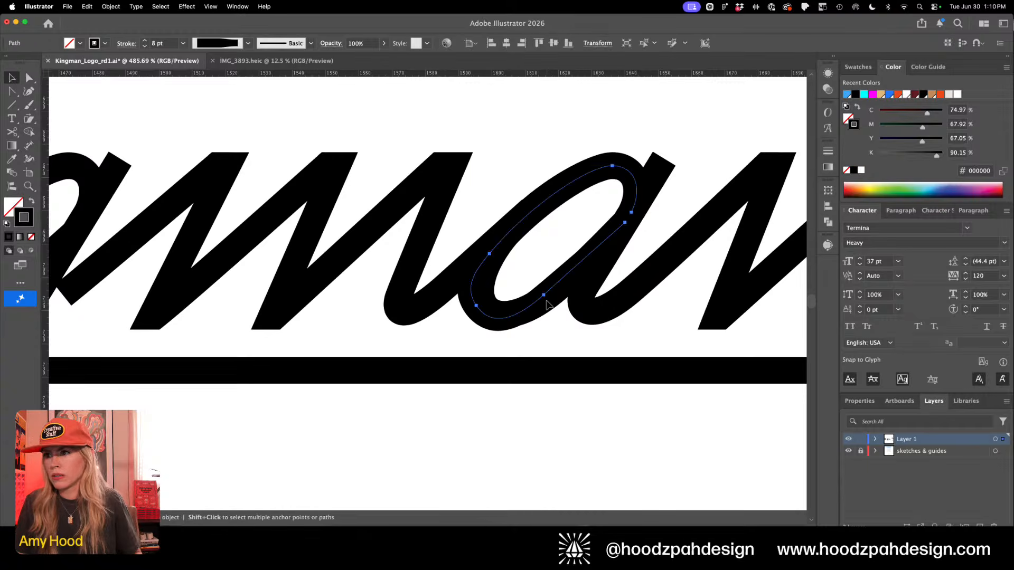
key("super+x")
left_click(522, 301)
key("BackSpace")
key("super+f")
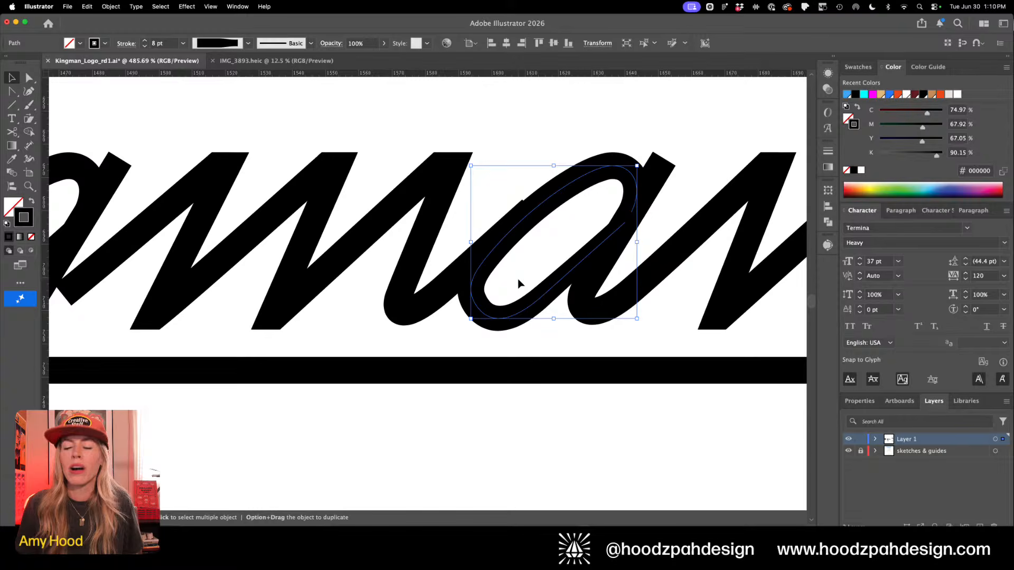
left_click(647, 141)
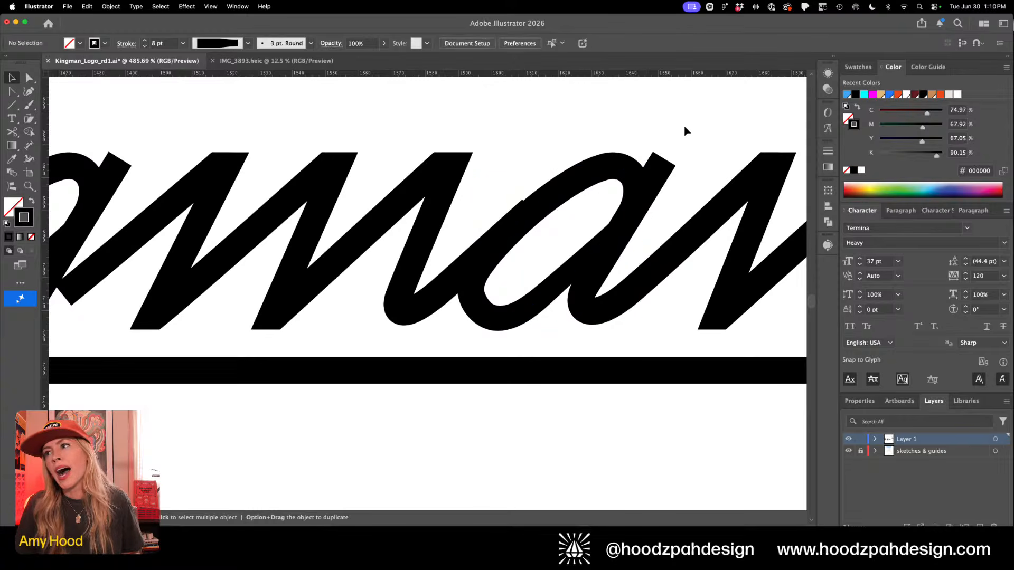
left_click(606, 200)
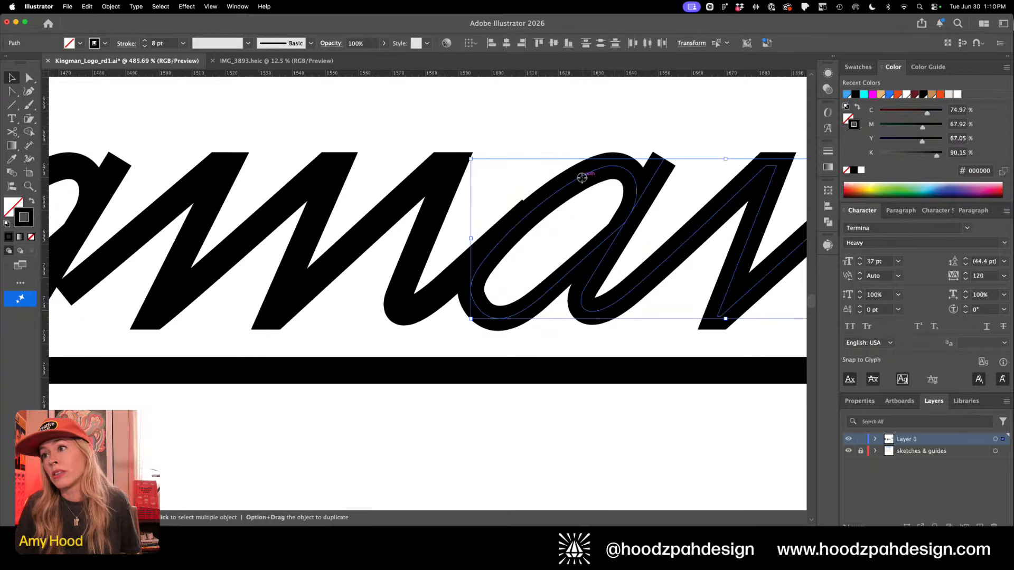
left_click_drag(582, 178, 578, 178)
key("super+z")
Examine the replaced a bowl and its joins with the neighbouring m and n strokes, up close and within the word ending
key("z")
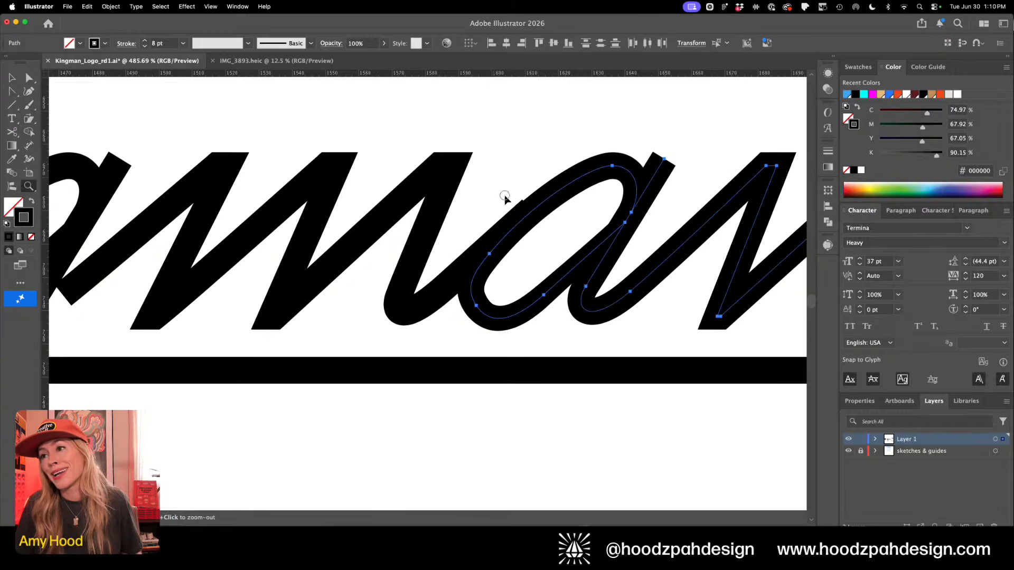
left_click_drag(504, 196, 593, 234)
key("v")
key("super+minus")
key("super+minus")
key("super+minus")
key("super+minus")
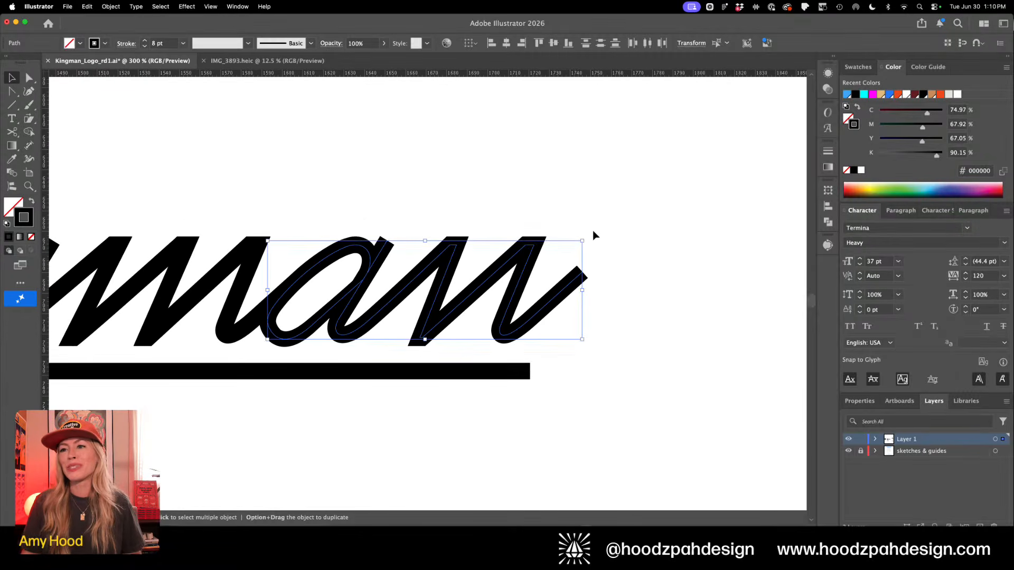
left_click(578, 217)
key("z")
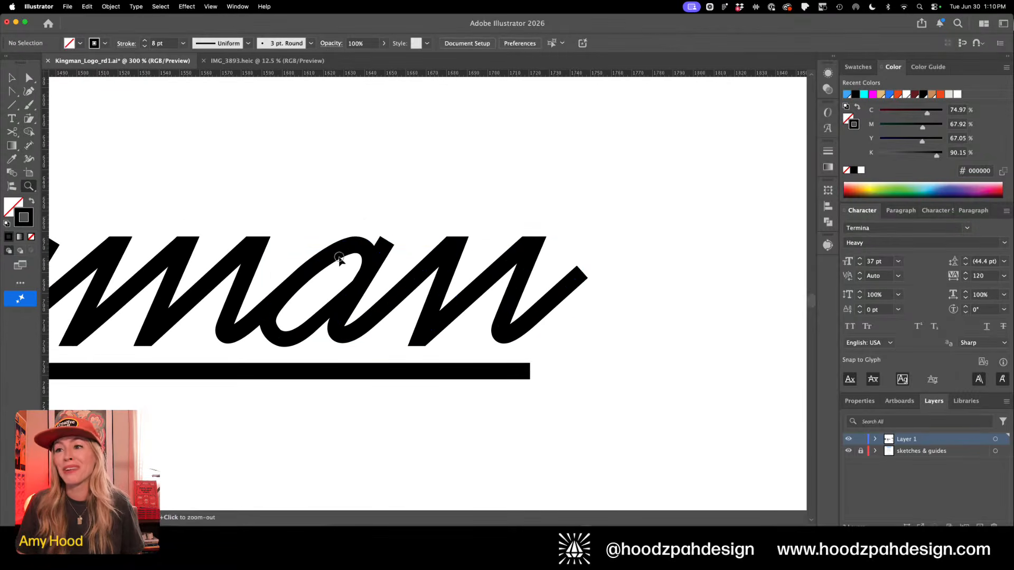
Add a width point with a total width of 6 px at the a bowl's anchor beside the stem
left_click_drag(338, 258, 432, 296)
key("a")
left_click(401, 247)
left_click(415, 261)
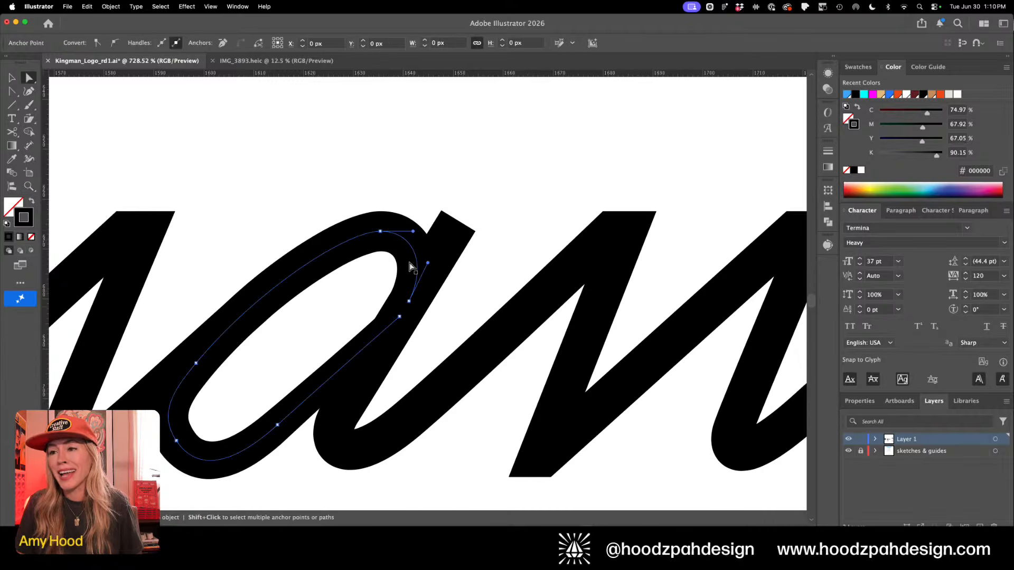
left_click(410, 302)
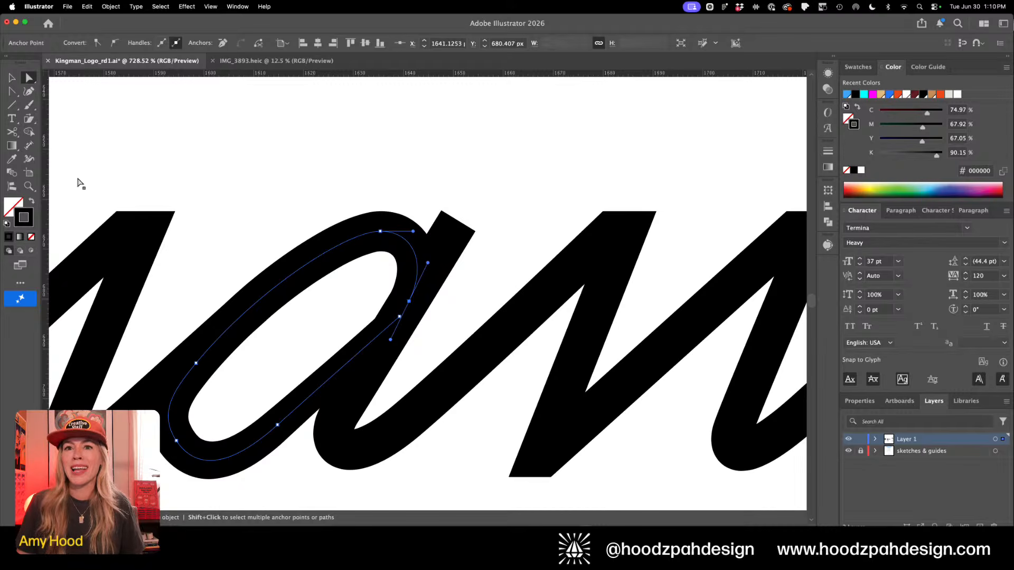
left_click(29, 158)
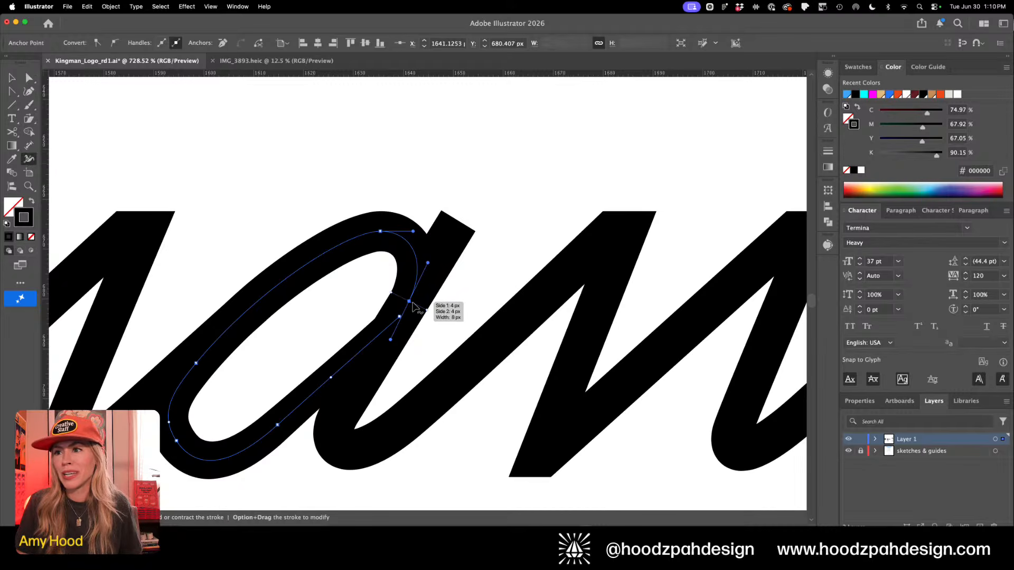
double_click(411, 302)
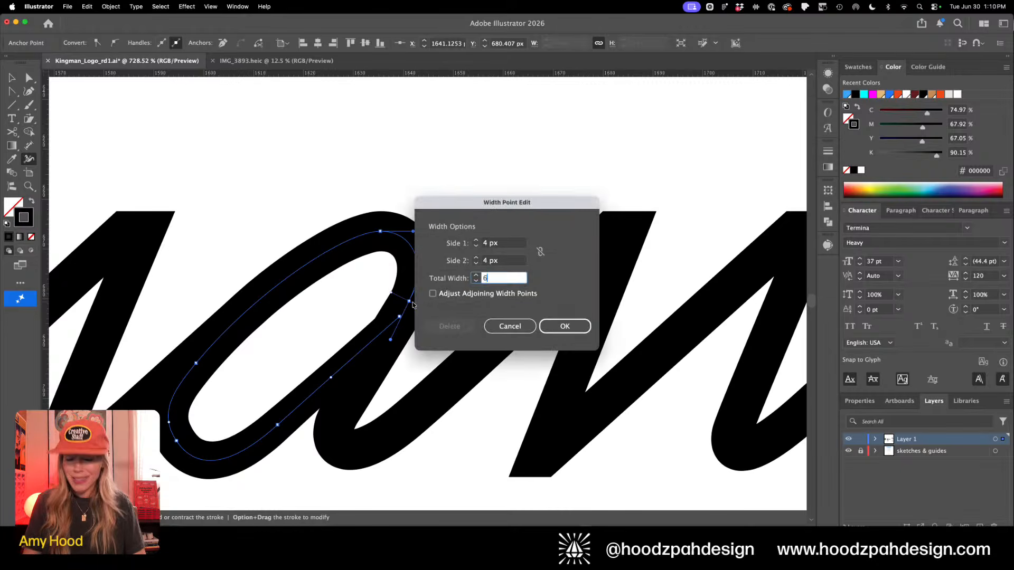
key("Return")
Shift the a bowl's anchor beside the stem slightly upward and check the letter within the whole wordmark
key("a")
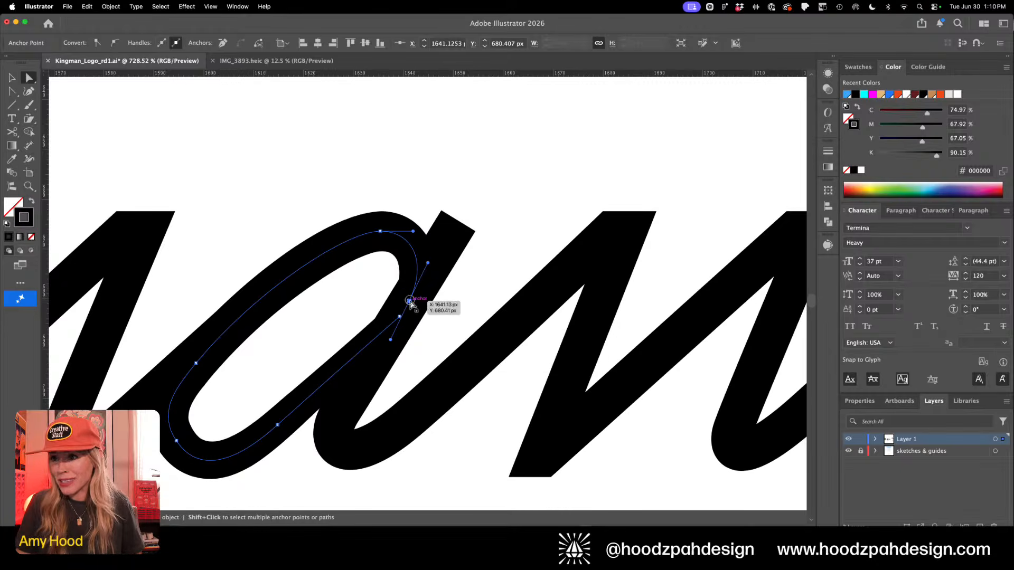
mouse_move(410, 302)
left_mouse_down()
mouse_move(399, 311)
mouse_move(413, 290)
left_mouse_up()
left_click(400, 317)
left_click(473, 177)
key("super+minus")
key("super+minus")
key("super+minus")
key("super+minus")
key("super+minus")
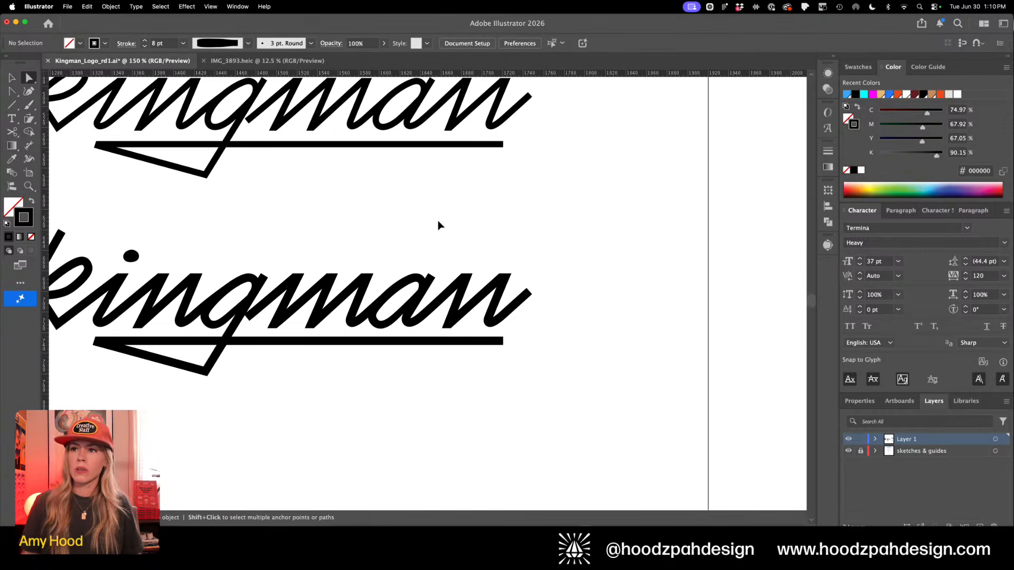
key("v")
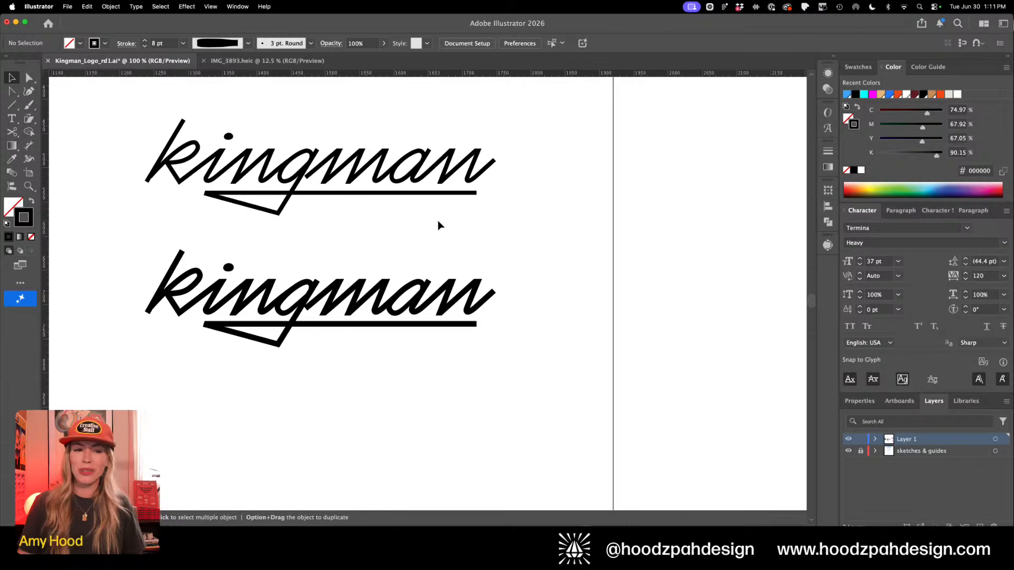
Try moving and deleting the g's bowl in the 8 pt script copy, undoing each change
left_click_drag(294, 293, 429, 341)
key("super+z")
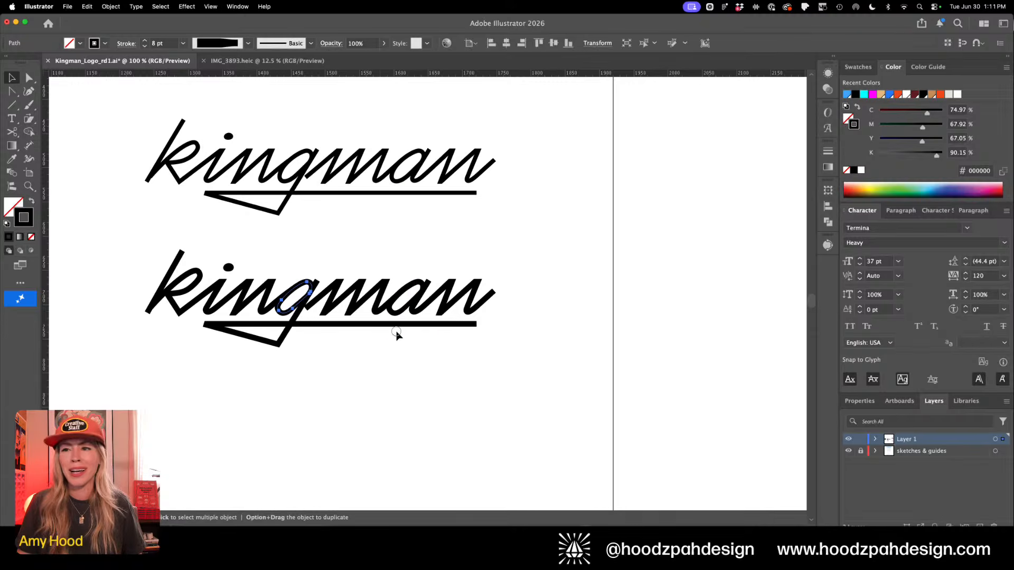
key("z")
left_click_drag(351, 300, 478, 364)
key("v")
left_click_drag(523, 251, 226, 253)
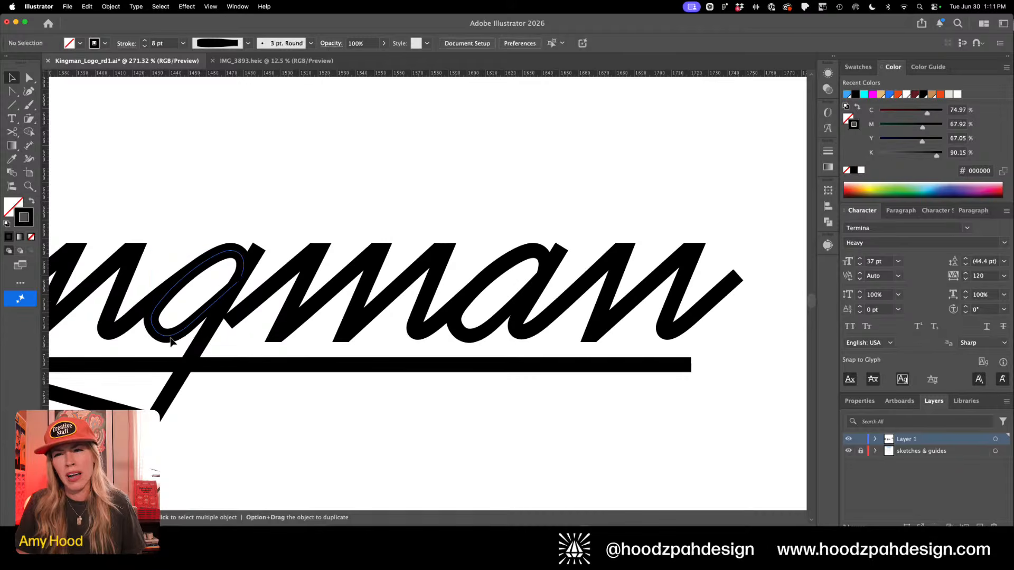
key("Delete")
key("super+z")
left_click(228, 429)
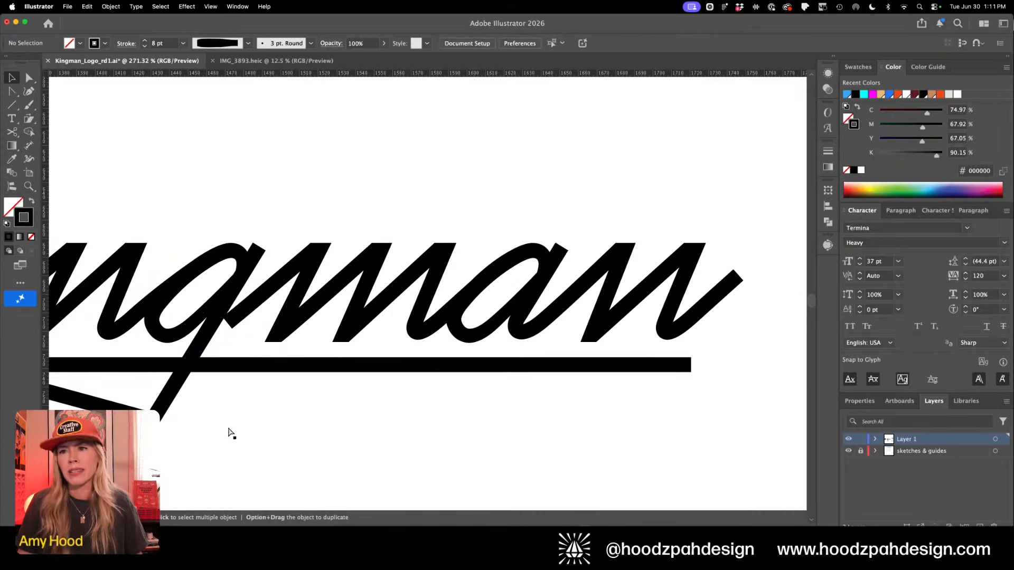
Compare the thin and 8 pt script versions and examine the heavier copy's k and stroke joins up close
key("super+minus")
key("super+minus")
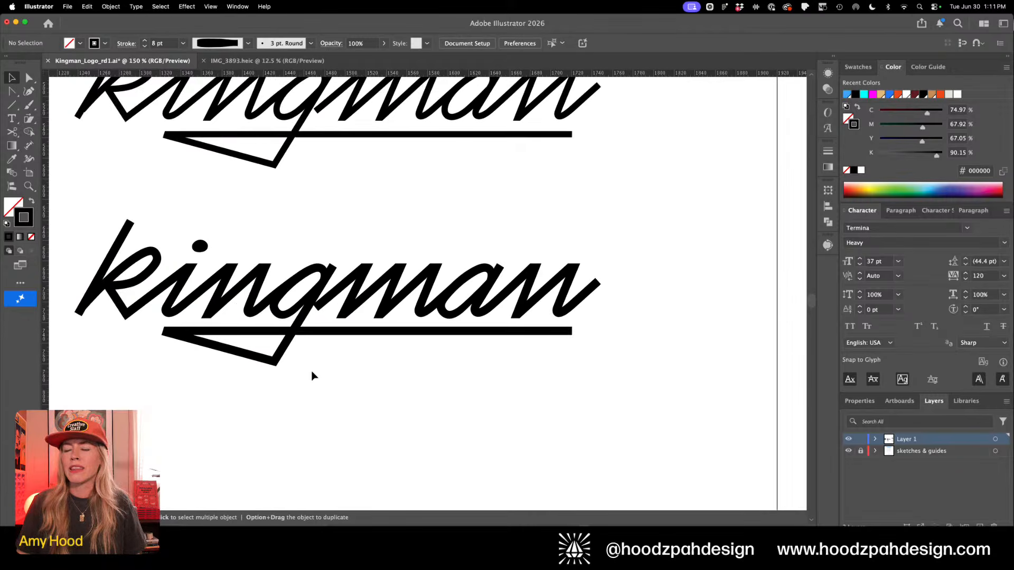
key("super+minus")
key("super+minus")
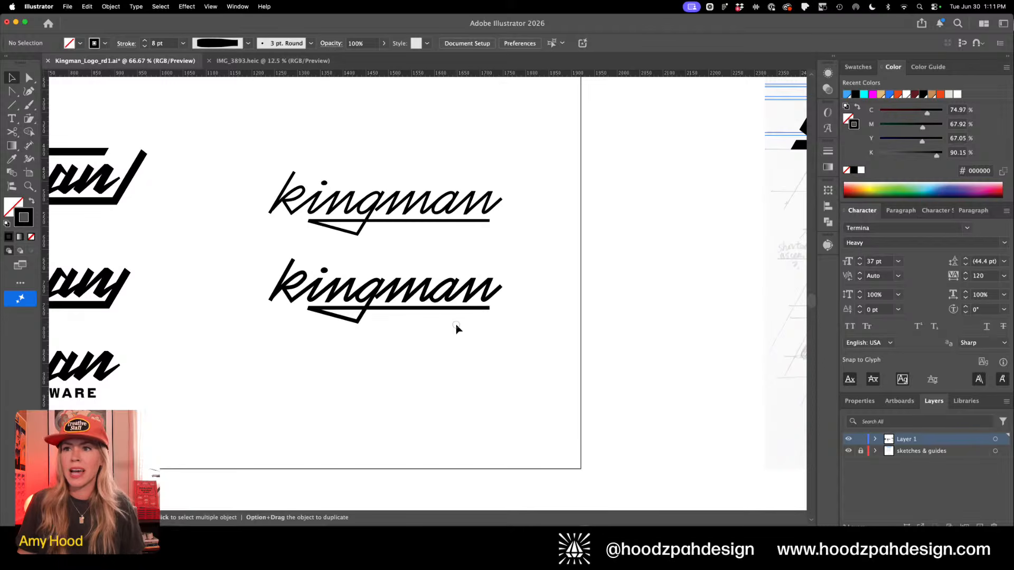
key("z")
left_click_drag(267, 293, 437, 345)
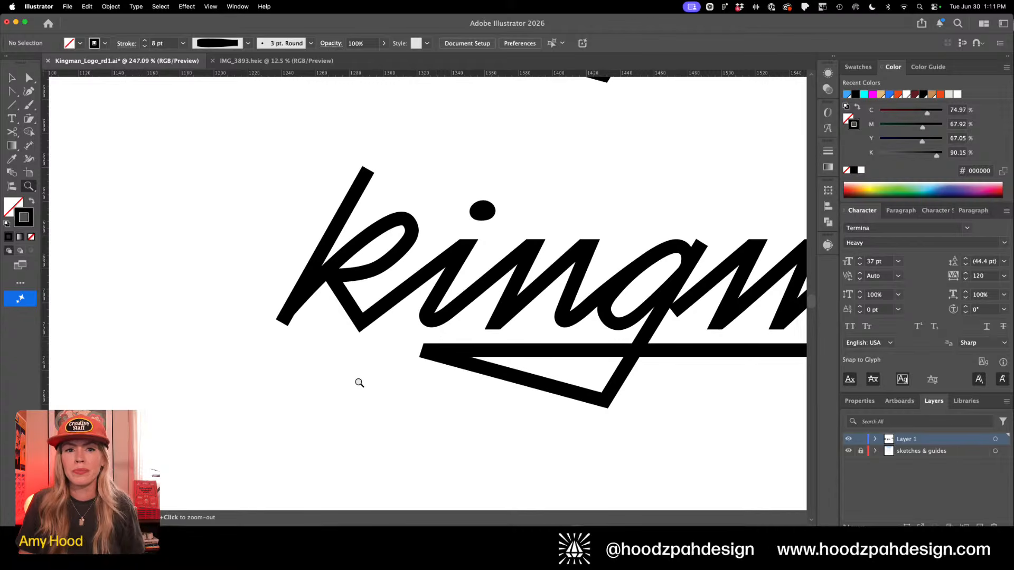
key("super+minus")
key("super+minus")
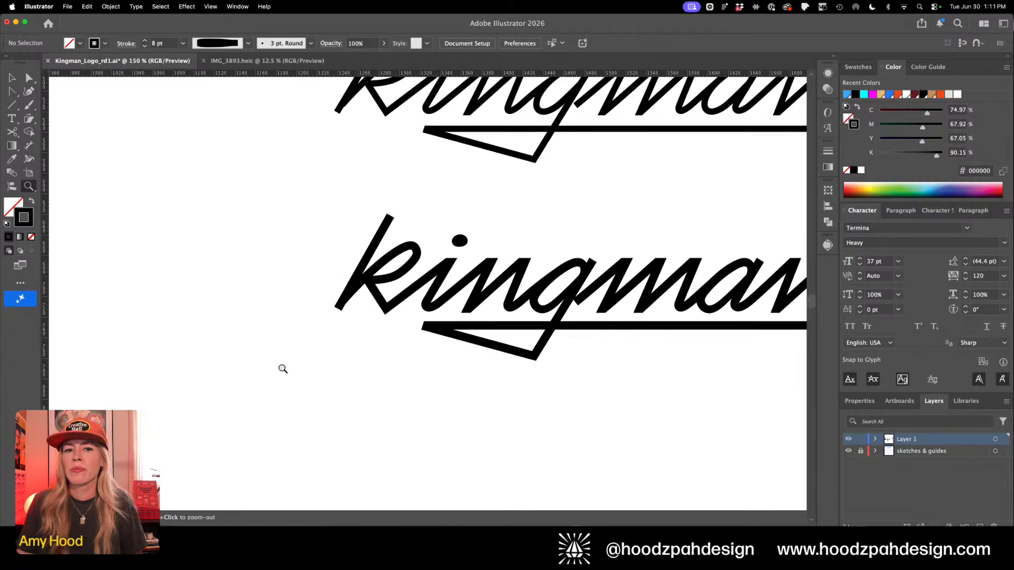
left_click_drag(376, 375, 329, 363)
left_click(327, 364, "alt")
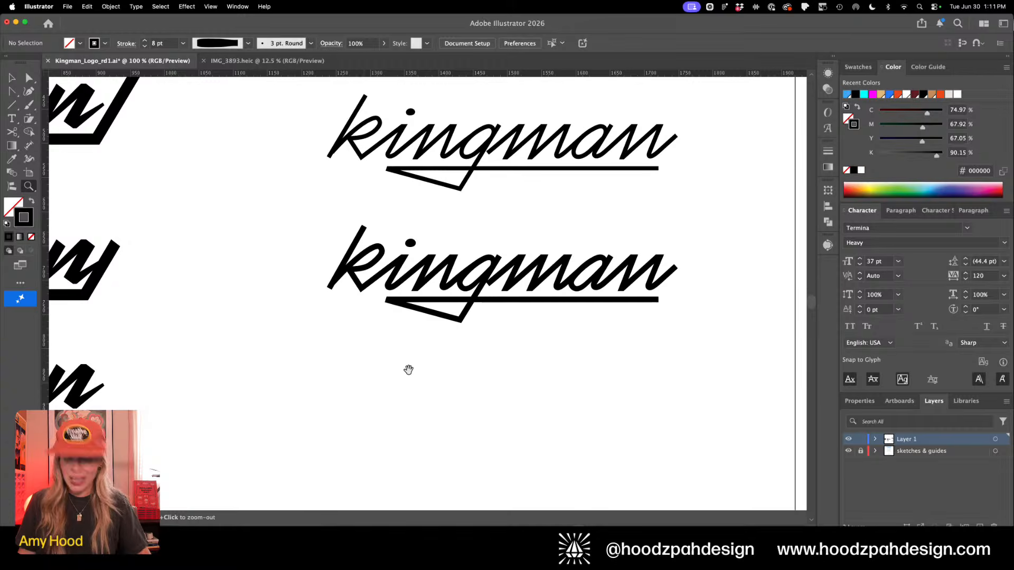
key("v")
left_click_drag(472, 345, 464, 344)
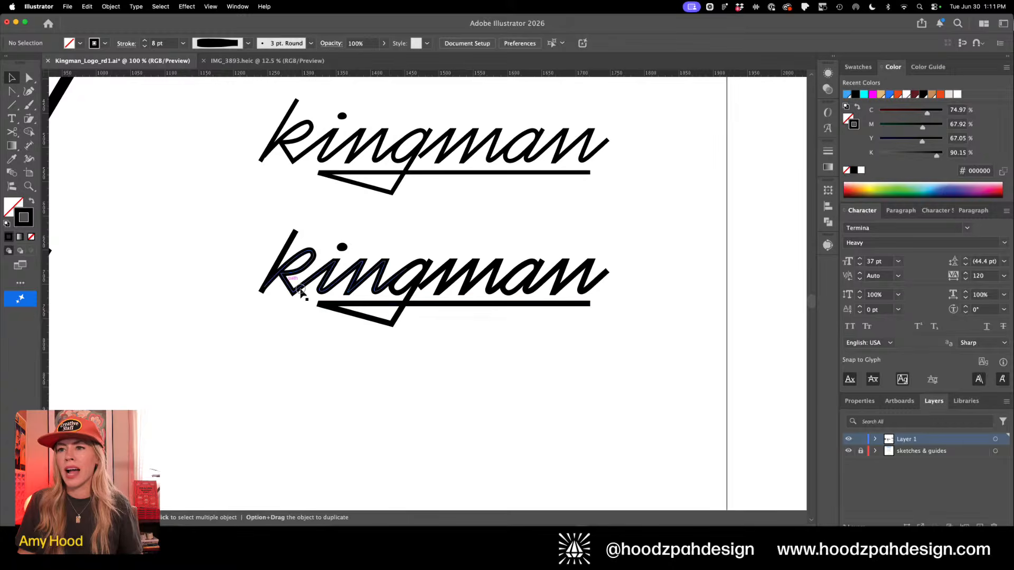
Try smoothing the k's sharp lower corner into a curve and adjusting the connecting stroke at the top of the i
key("z")
left_click_drag(282, 274, 395, 340)
key("a")
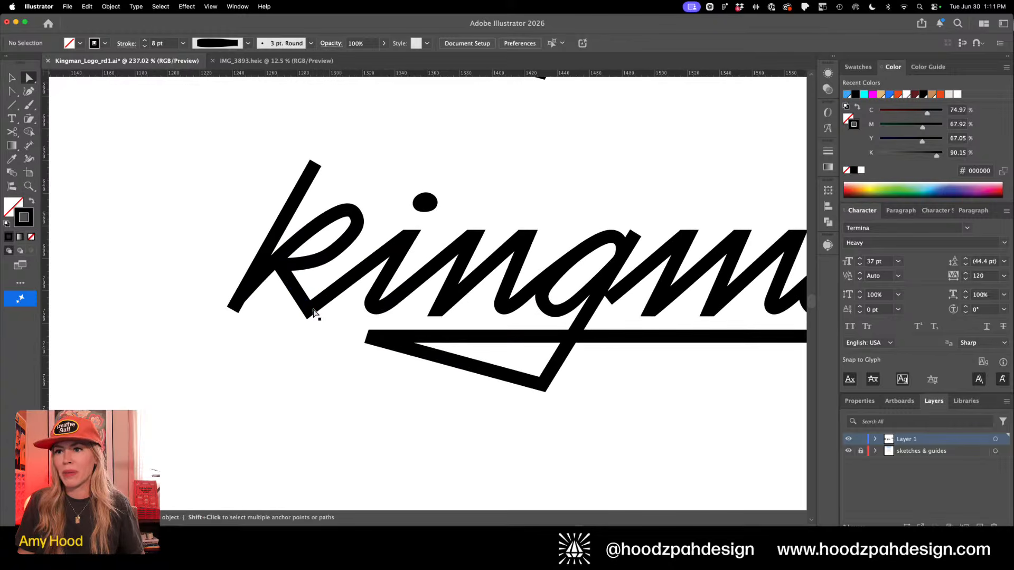
left_click(311, 310)
key("shift+c")
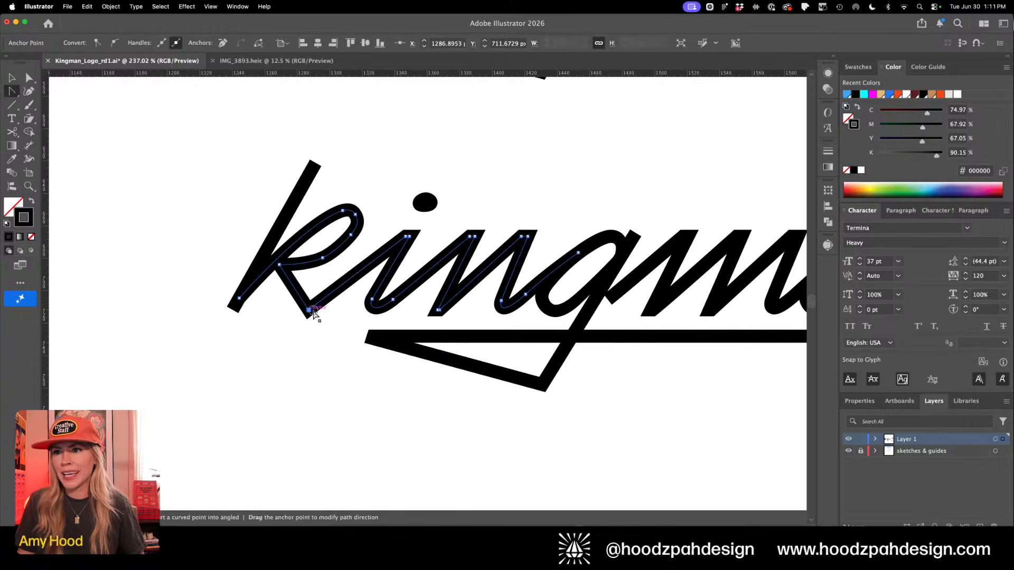
left_click_drag(312, 310, 323, 318)
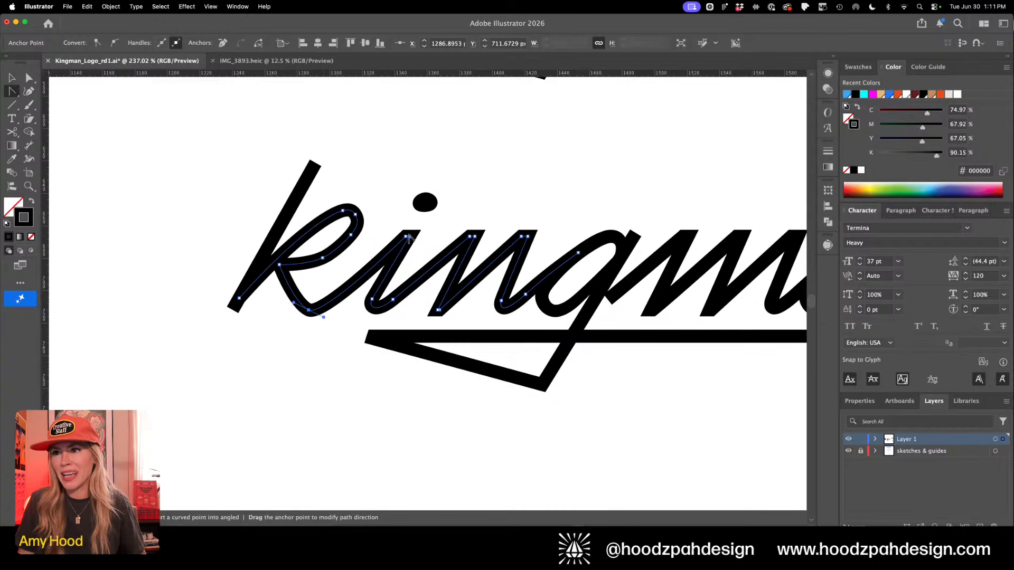
left_click_drag(409, 236, 450, 196)
left_click(450, 196)
key("a")
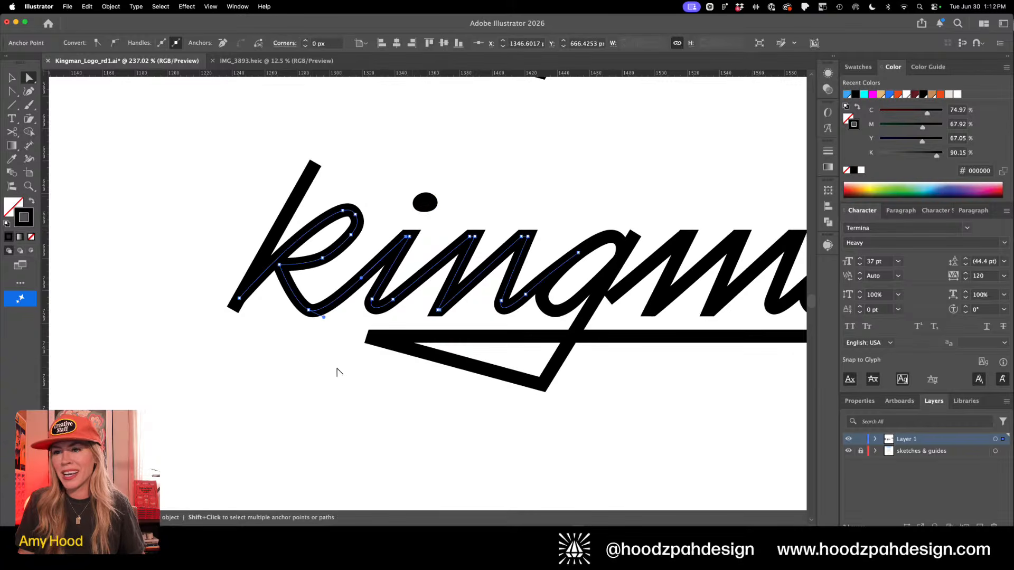
Examine the rounded foot of the k within the 8 pt wordmark at several magnifications
left_click(335, 371)
key("super+minus")
key("super+minus")
key("super+minus")
key("super+minus")
key("super+minus")
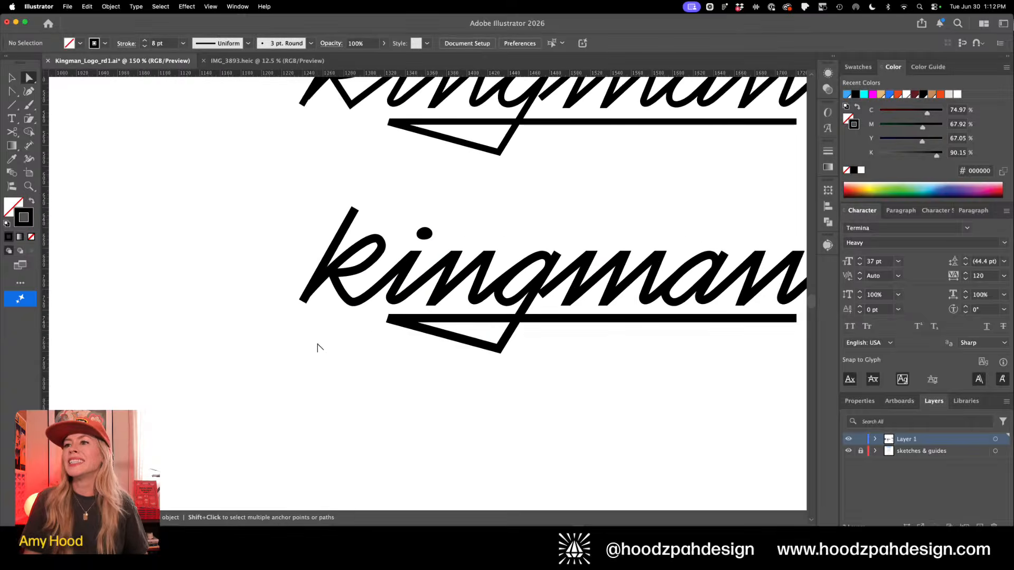
key("super+equal")
key("super+equal")
key("super+equal")
key("super+equal")
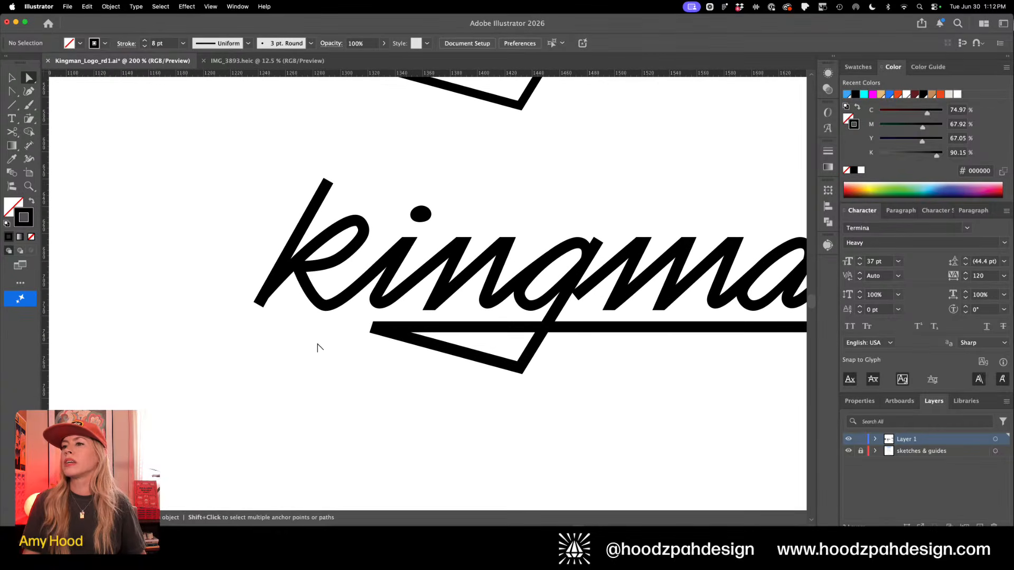
Restore the k's sharp lower corner and view both script versions beside the bold logos
left_click_drag(324, 304, 335, 344)
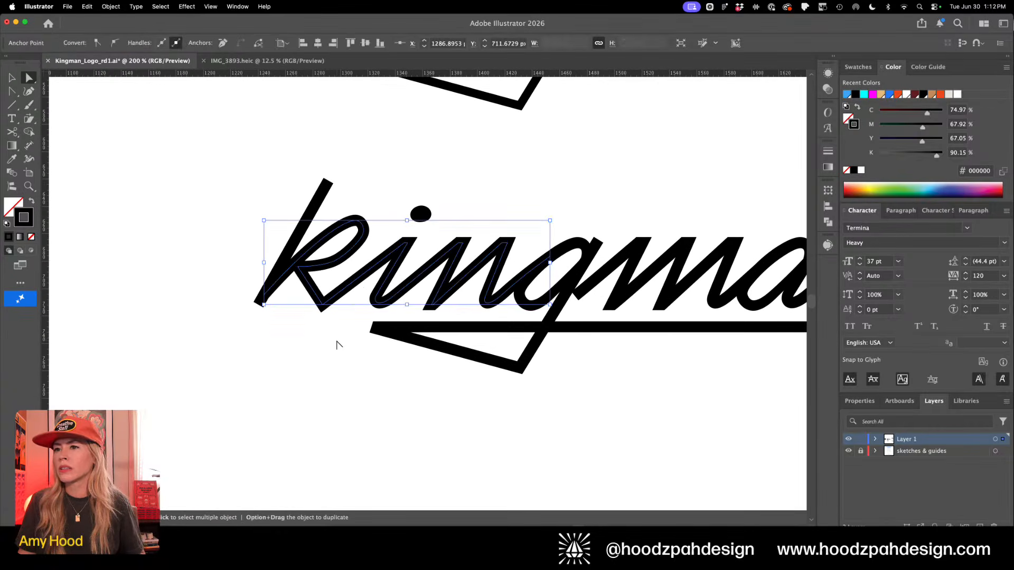
left_click(337, 344)
key("super+minus")
key("super+minus")
key("super+minus")
key("v")
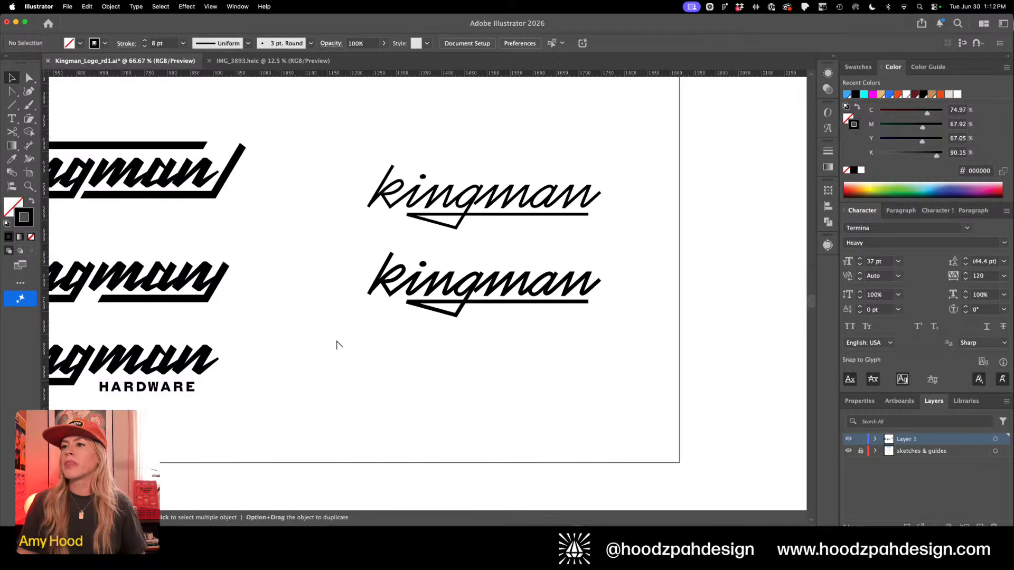
key("super+minus")
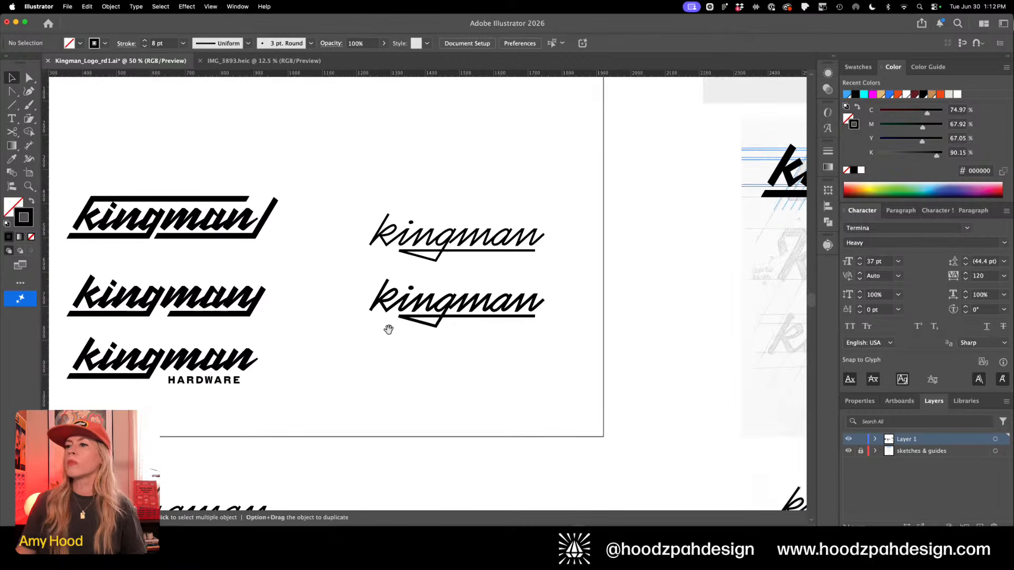
Examine the join between the g and the m in the 8 pt script wordmark up close and at reduced magnification
key("super+space")
left_click_drag(453, 308, 633, 407)
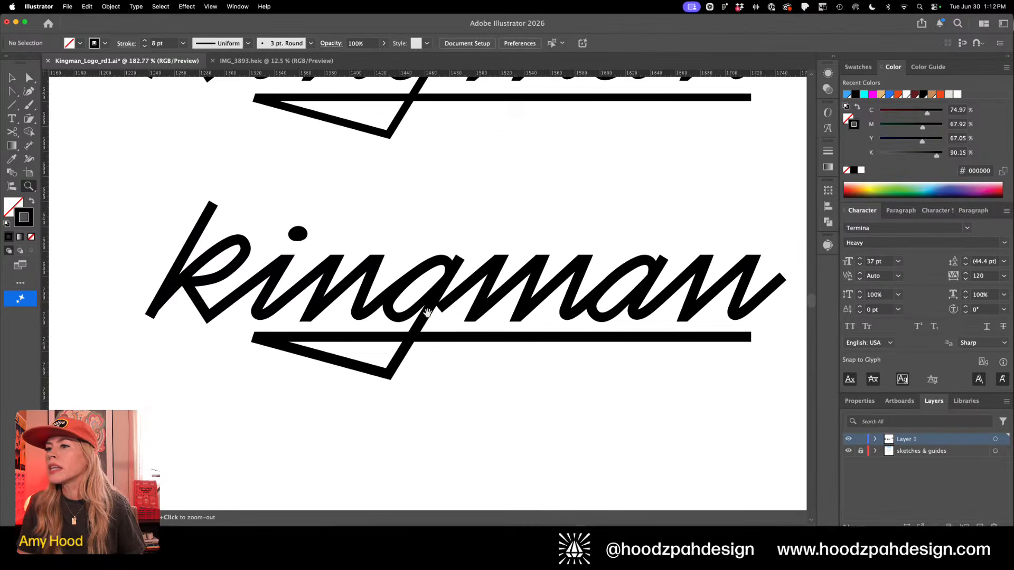
key("a")
left_click_drag(439, 309, 437, 315)
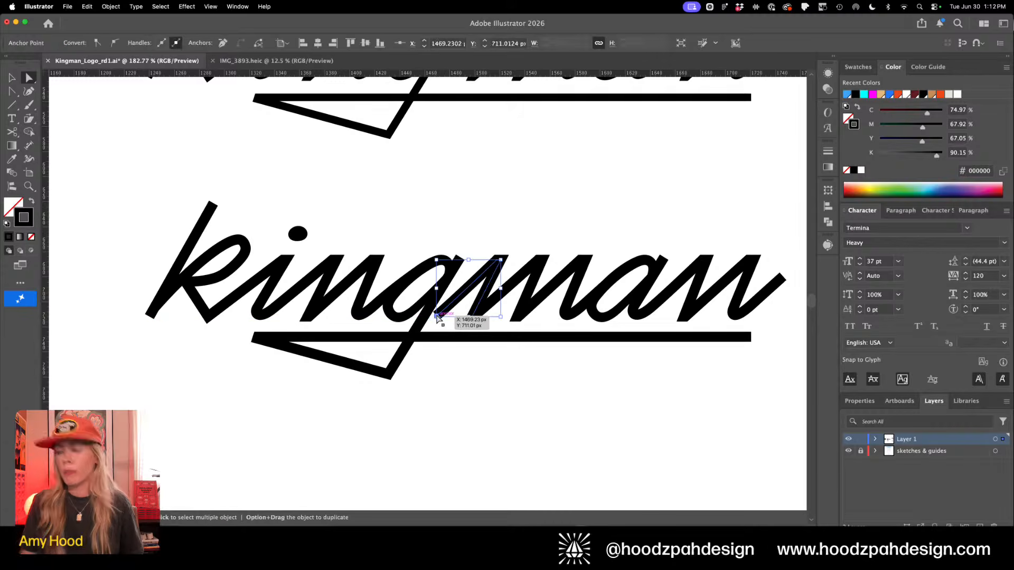
key("super+minus")
key("super+minus")
key("v")
scroll(507, 380, "right", 5)
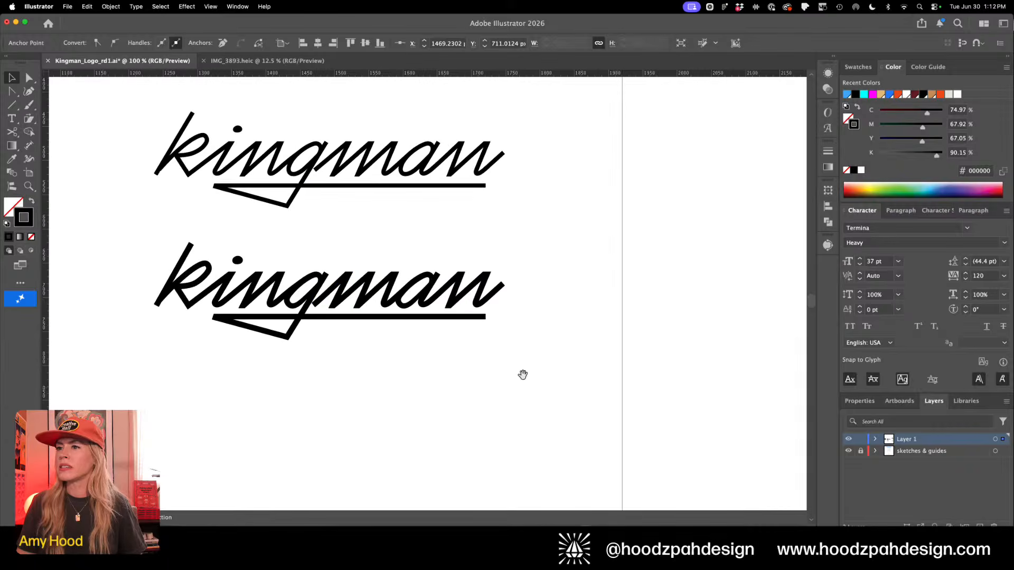
Duplicate the 8 pt script wordmark directly below the original
left_click(307, 292)
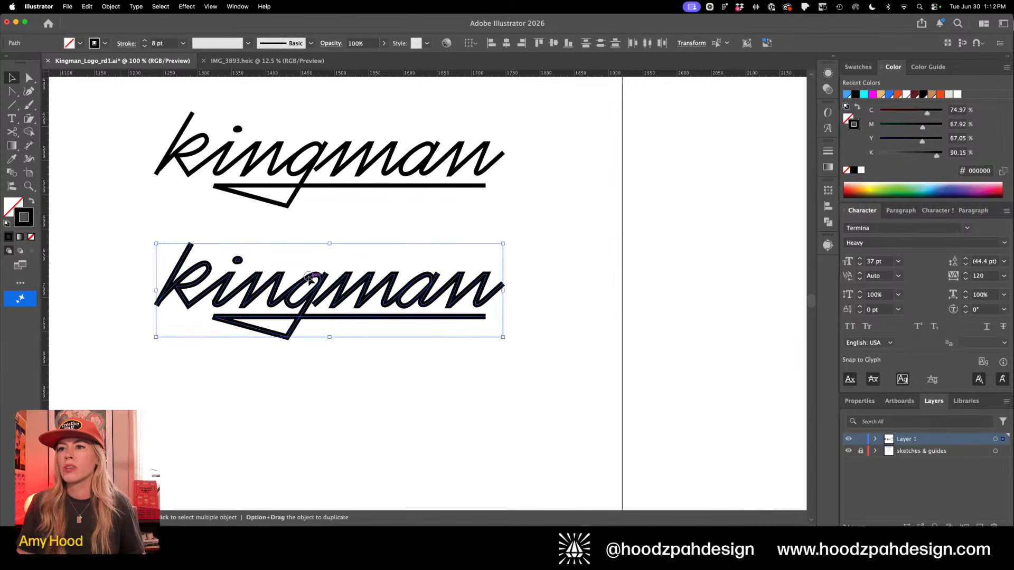
left_click_drag(310, 278, 302, 425)
left_click(401, 339)
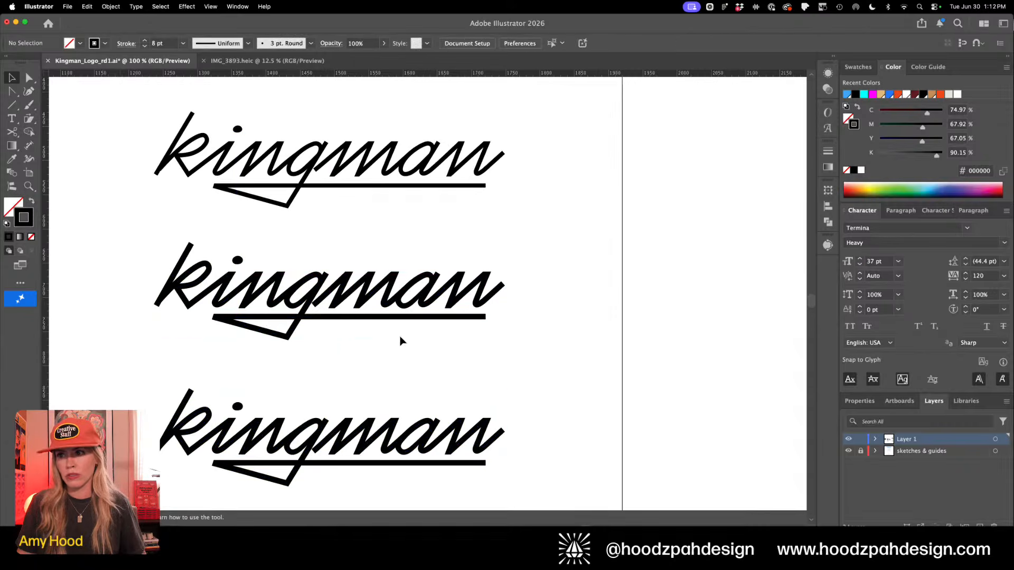
Nudge the "man" letters of the lowest script copy horizontally to adjust their spacing from the g
left_click_drag(389, 305, 369, 303)
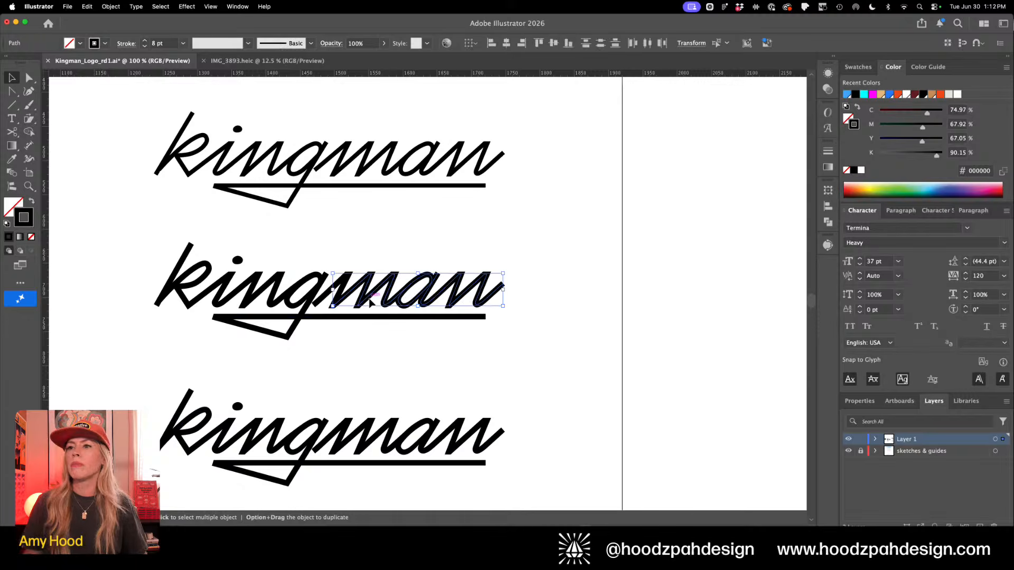
left_click_drag(343, 243, 492, 299)
key("super+minus")
key("super+minus")
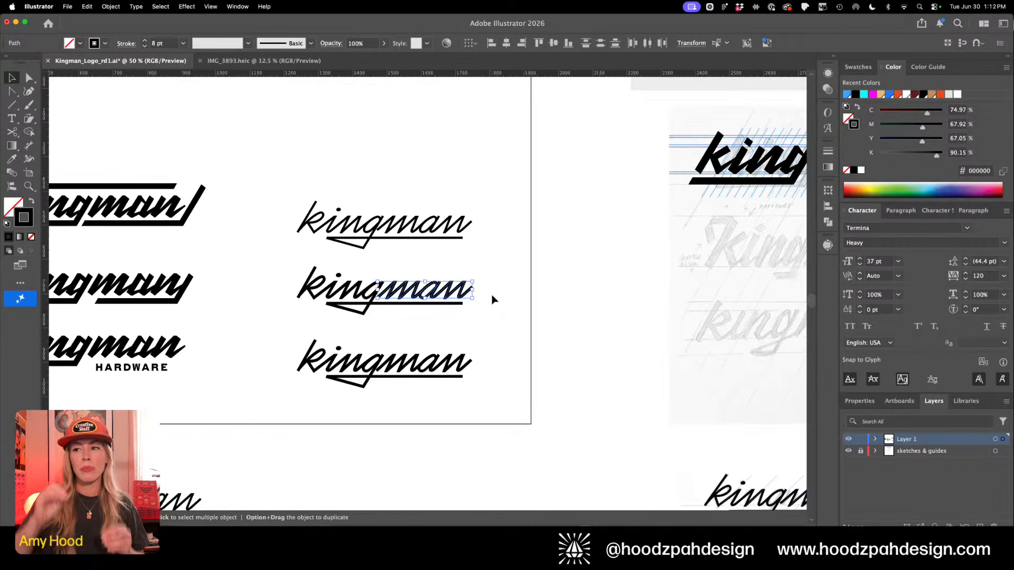
left_click_drag(476, 350, 582, 454)
key("Left")
key("Left")
key("Left")
key("Left")
key("Left")
key("z")
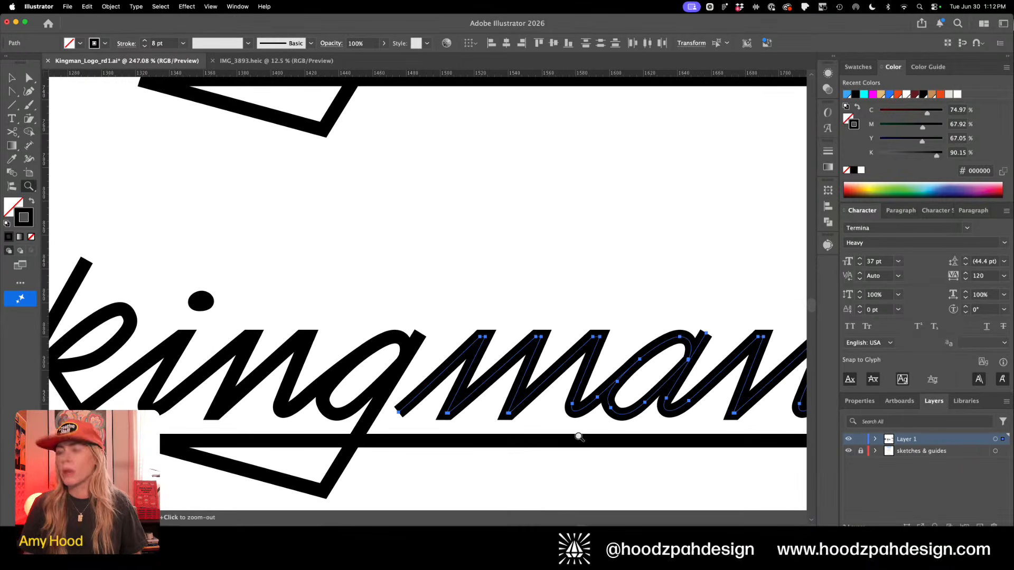
Extend the m's starting stroke up into the g's stem with the Pen tool and convert its lower corner to a curve
key("p")
left_click(398, 412)
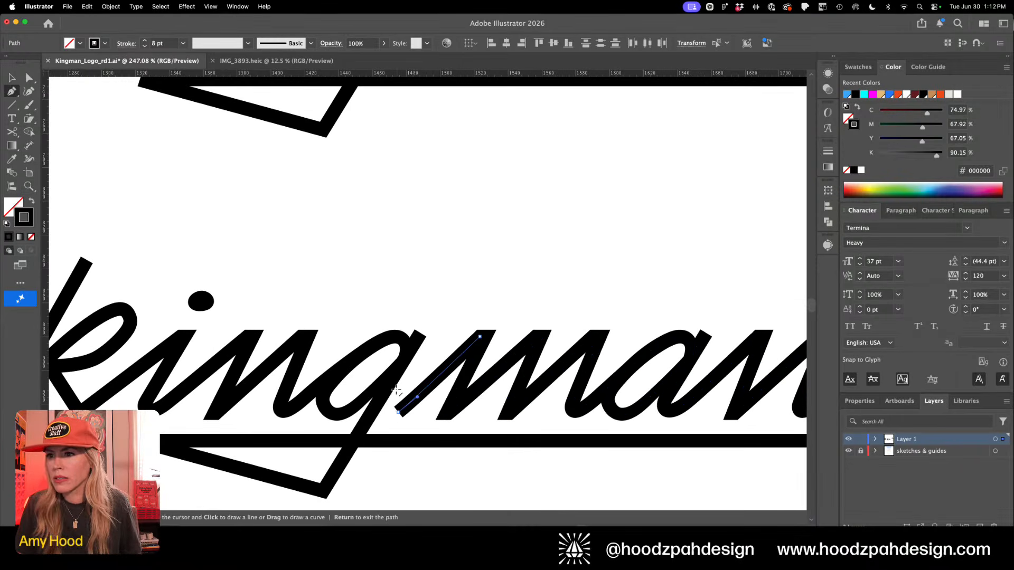
left_click(391, 383)
key("a")
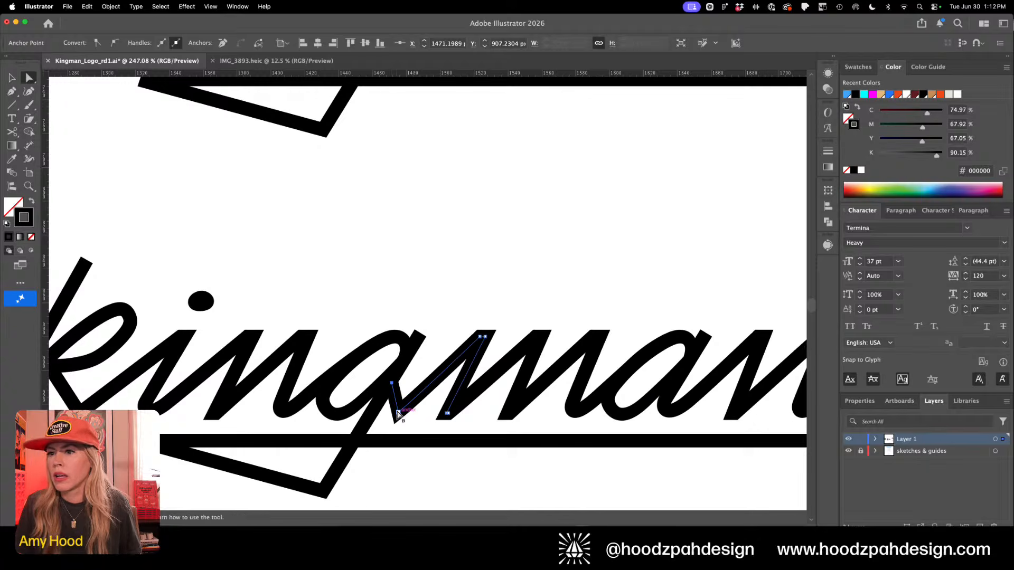
key("shift+c")
mouse_move(399, 412)
left_mouse_down()
mouse_move(408, 419)
mouse_move(398, 389)
mouse_move(387, 421)
left_mouse_up()
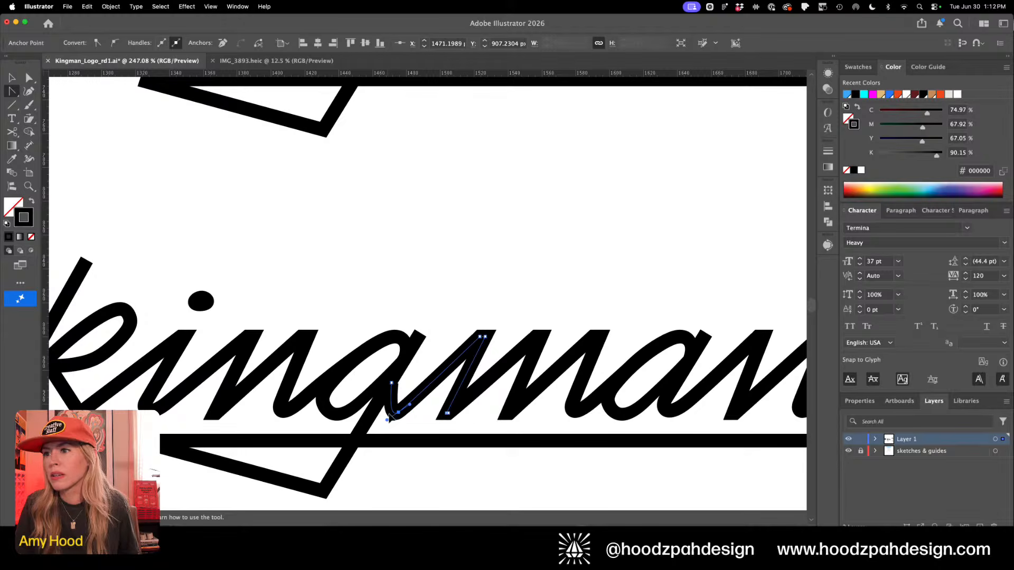
Smooth the connecting stroke's upper endpoint along the g's stem, nudge it slightly right, and check the wordmark at reduced size
key("a")
left_click_drag(391, 384, 393, 358)
key("shift+c")
key("a")
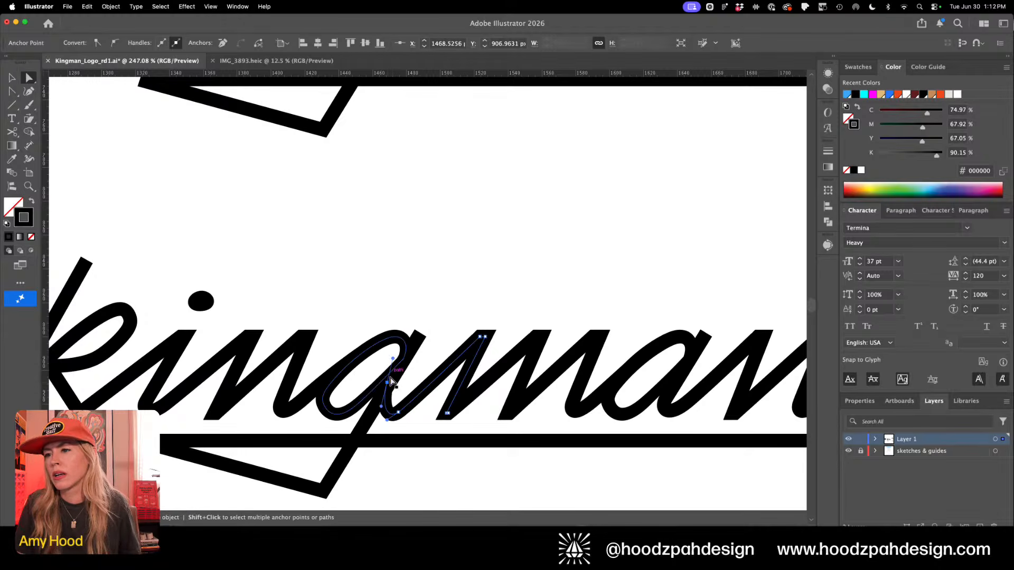
key("Right")
key("super+minus")
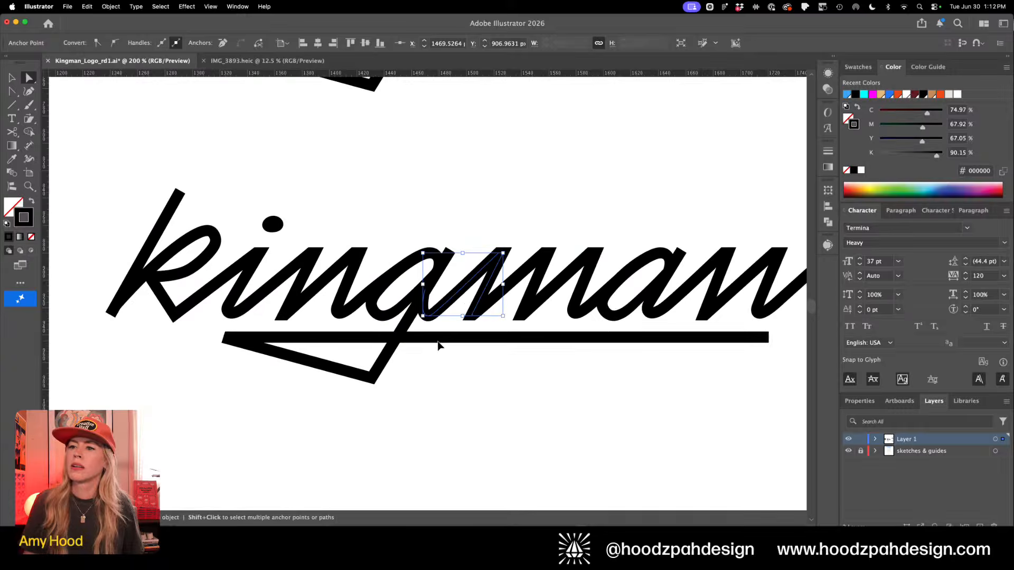
key("super+minus")
key("super+minus")
key("super+minus")
left_click(438, 346)
left_click_drag(473, 356, 452, 371)
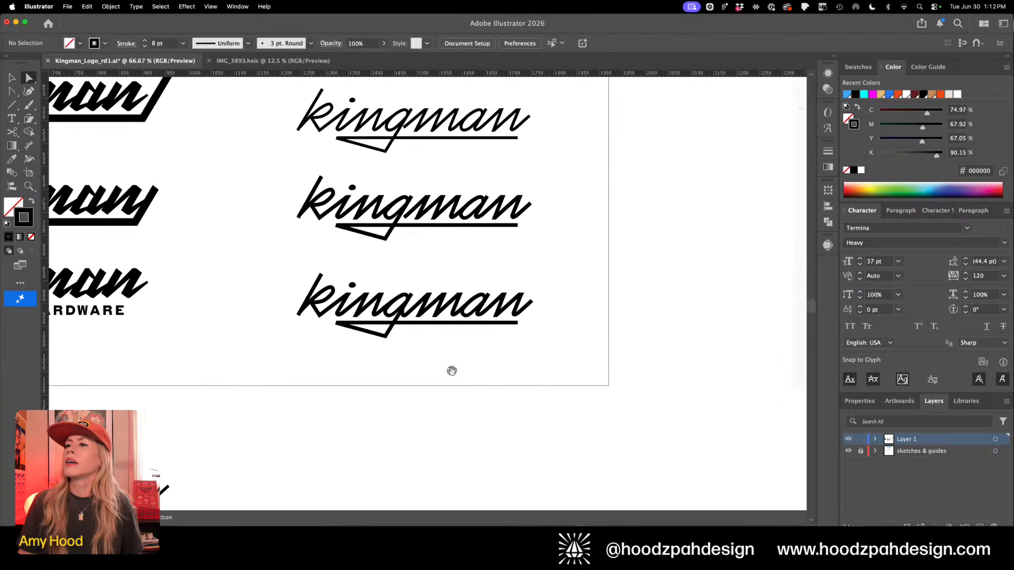
key("super+minus")
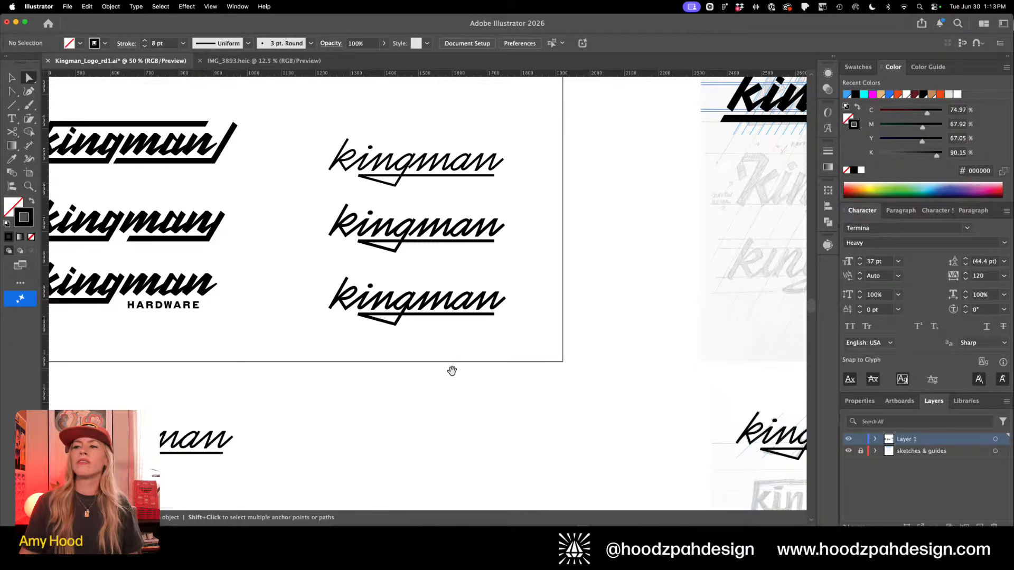
Refine the curve handles and upper anchor of the g-to-m connecting stroke in the lowest wordmark
key("super+plus")
key("super+plus")
key("super+plus")
key("super+plus")
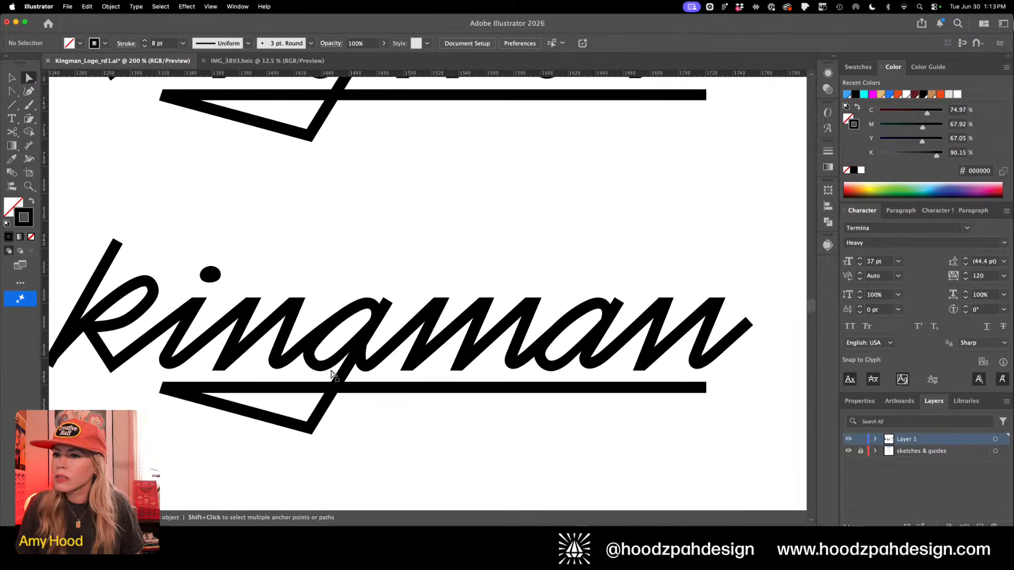
left_click(359, 361)
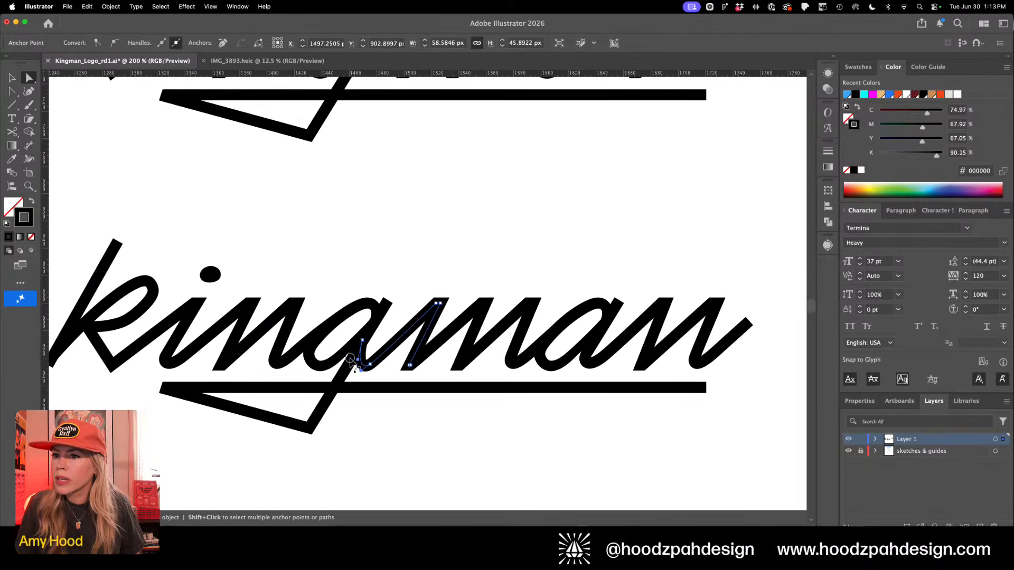
left_click_drag(350, 359, 351, 359)
left_click(362, 340)
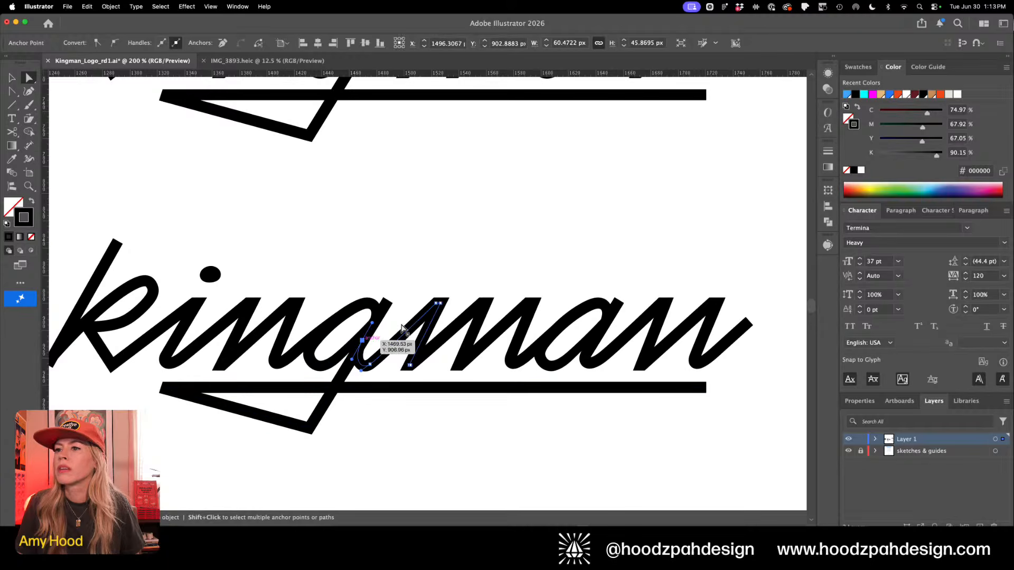
key("Right")
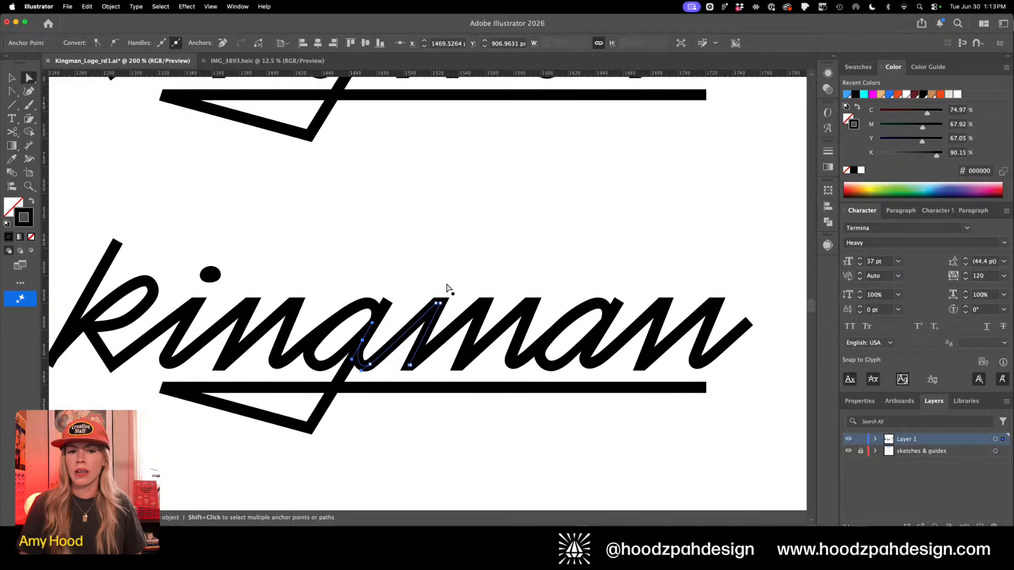
left_click(475, 247)
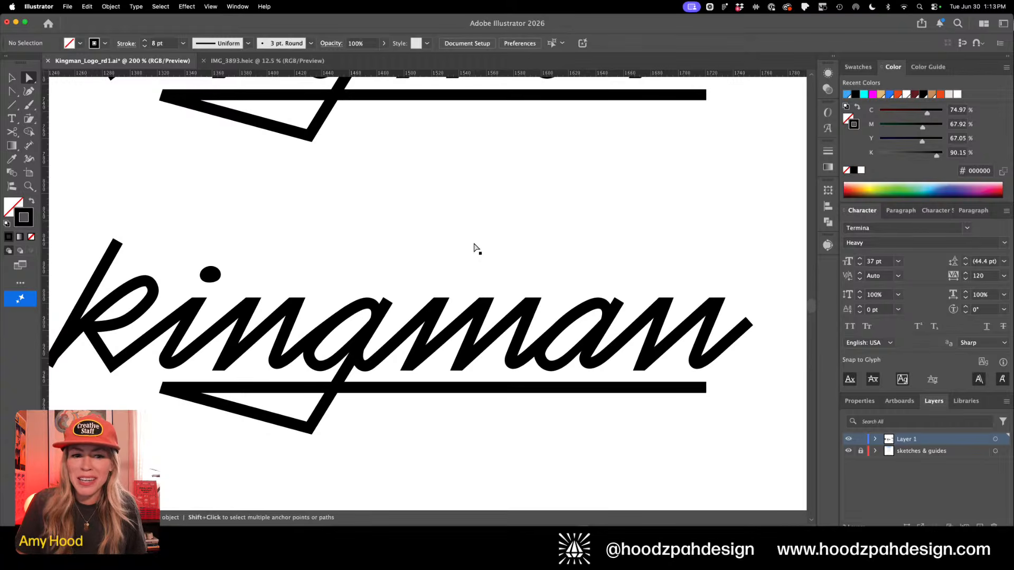
Compare the three script versions beside the bold logos and select the lowest wordmark
key("super+minus")
key("super+minus")
key("super+minus")
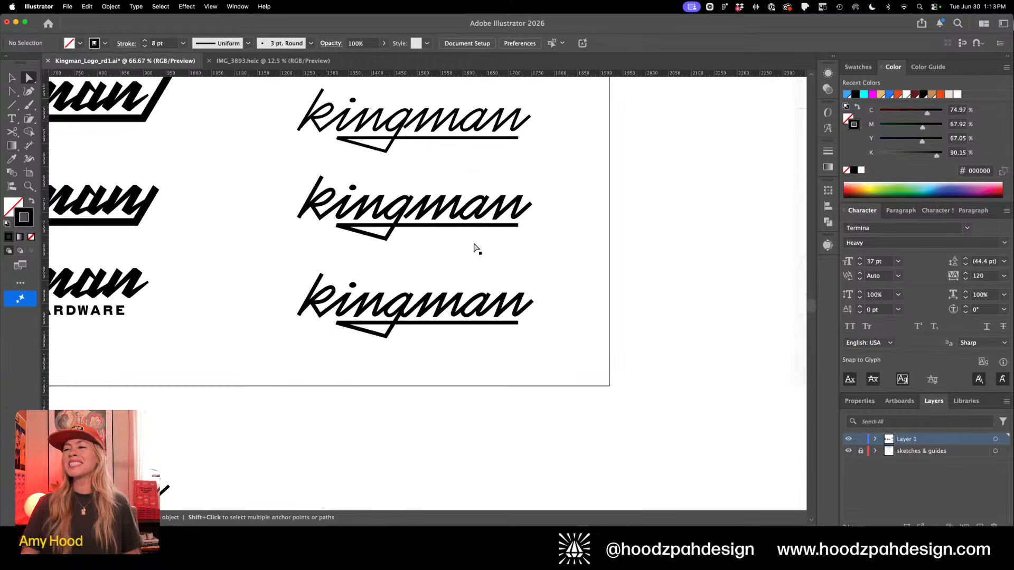
key("super+minus")
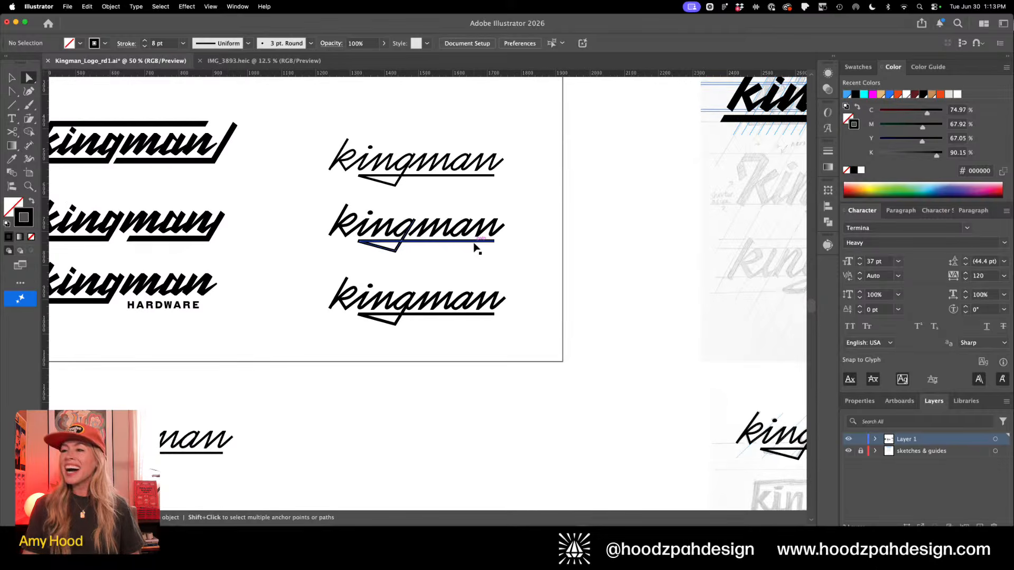
key("super+equal")
scroll(477, 278, "up", 1)
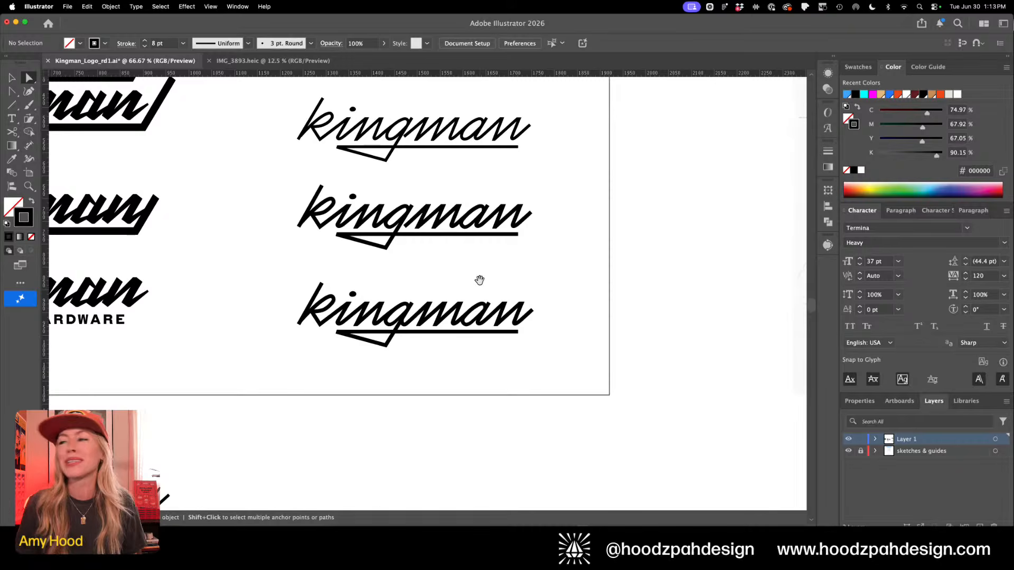
key("super+minus")
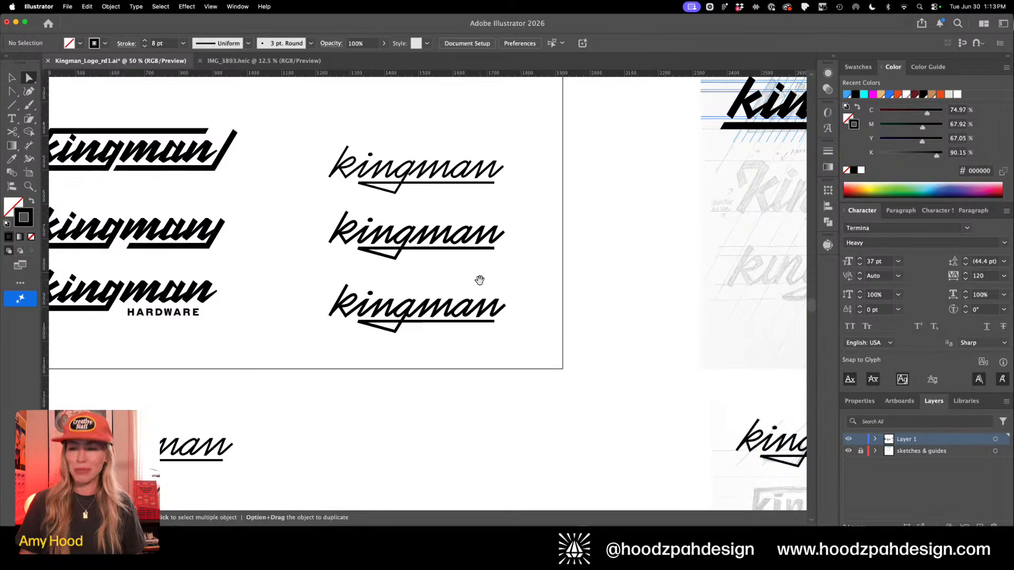
key("v")
left_click_drag(492, 285, 328, 360)
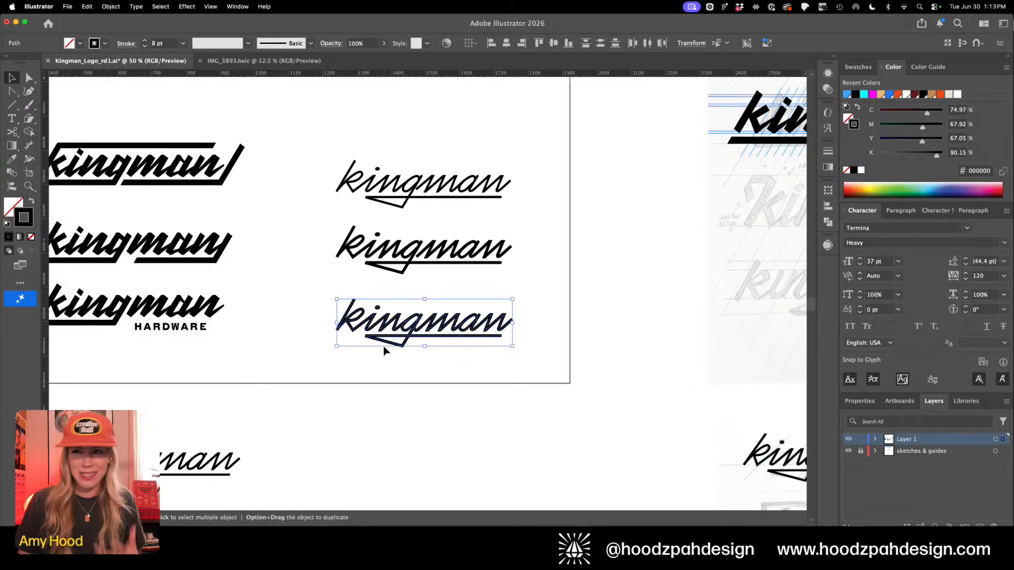
Set the stroke weight of the lowest script wordmark in the second column to 10 pt
left_click(425, 357)
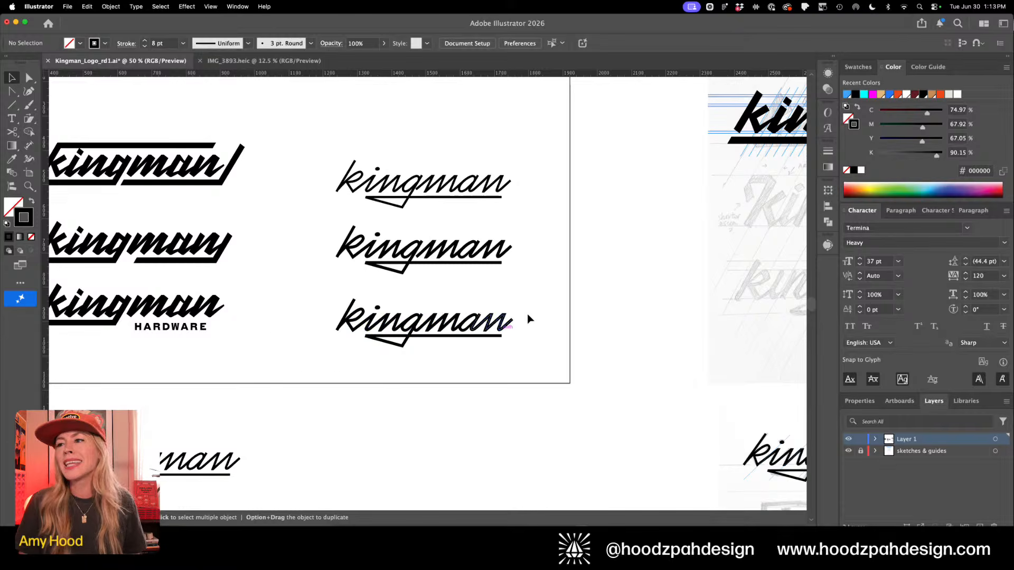
left_click_drag(527, 314, 274, 365)
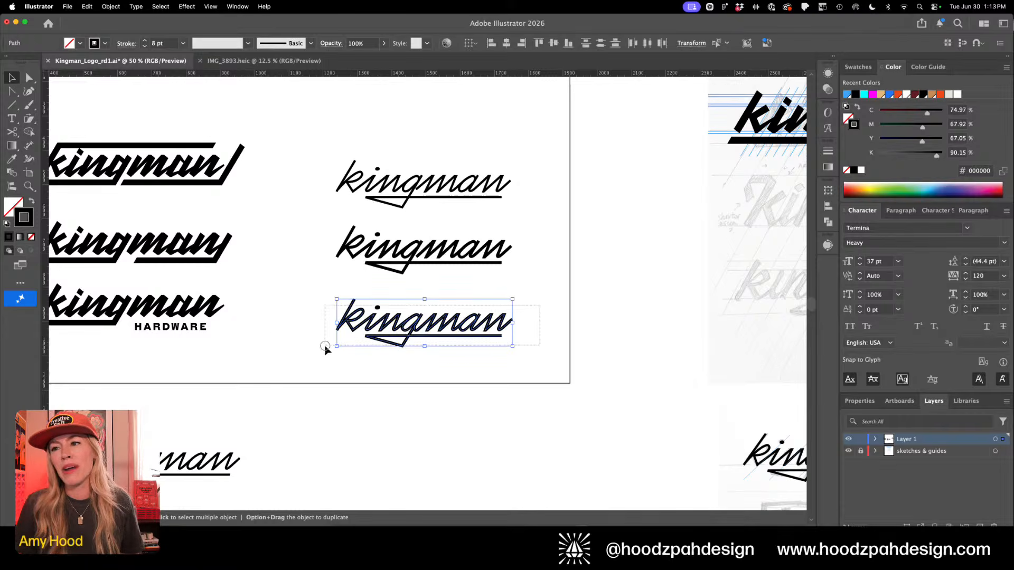
left_click(146, 41)
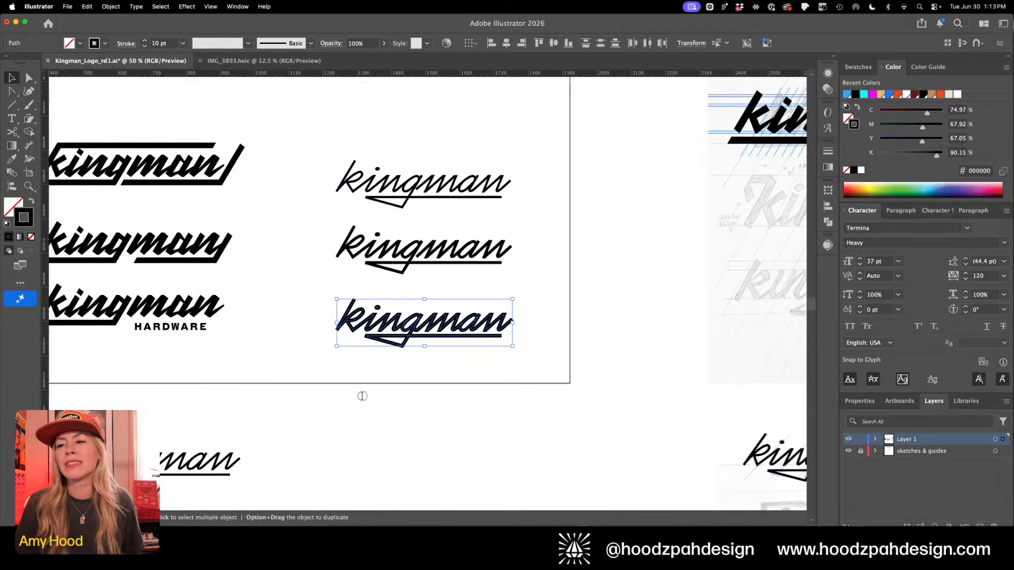
left_click(429, 389)
Add a width point with a total width of 5 px on the upper-right curve of the g's bowl in the heaviest script wordmark
key("z")
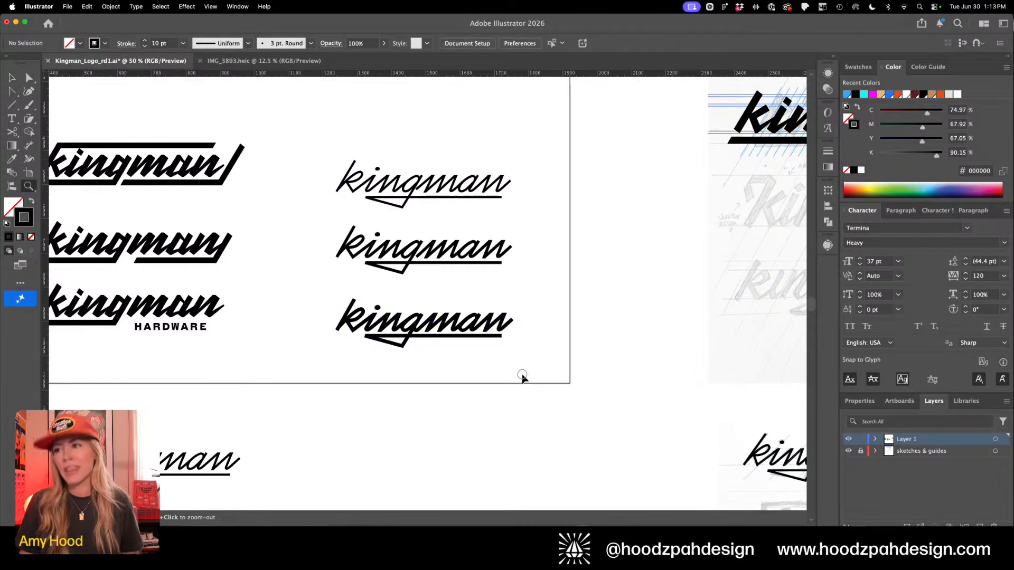
left_click_drag(435, 329, 579, 391)
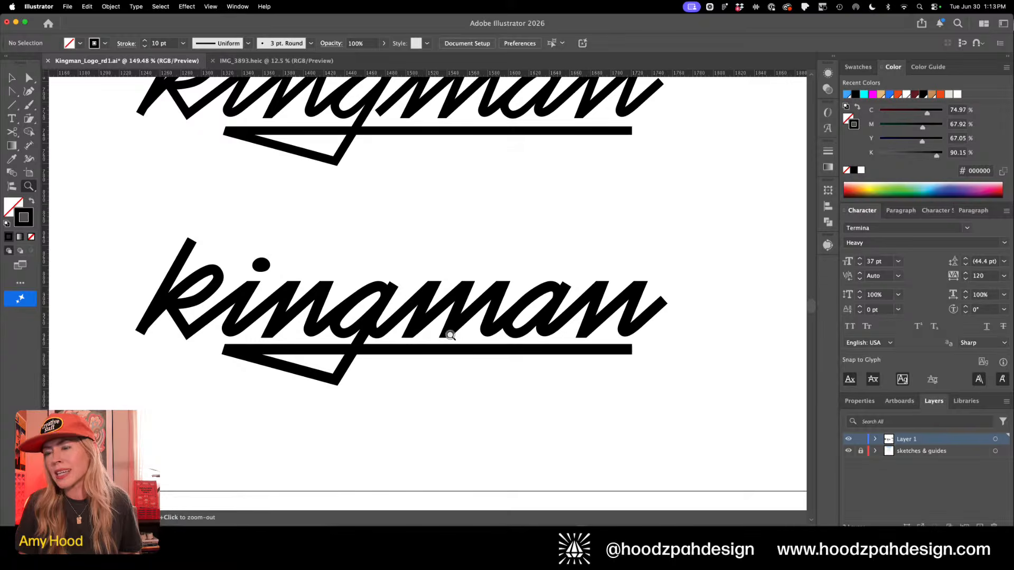
left_click_drag(446, 333, 489, 363)
key("a")
left_click(444, 320)
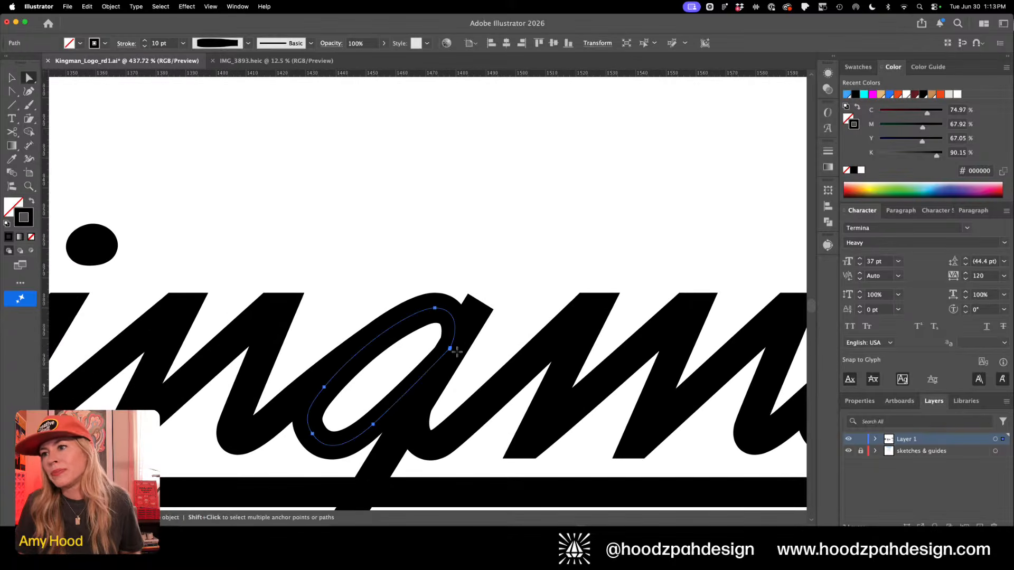
left_click(29, 159)
double_click(454, 334)
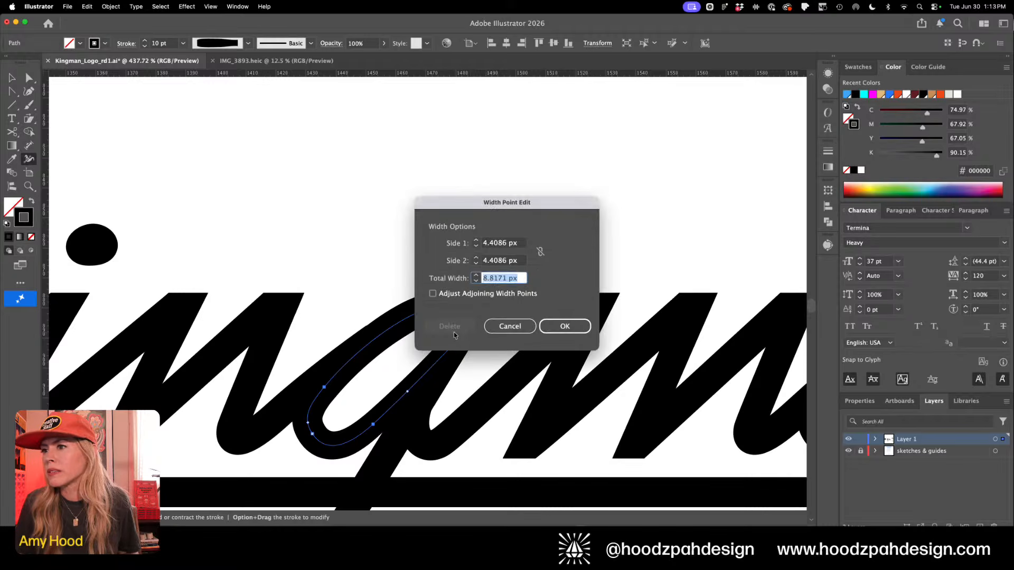
key("Down")
key("Down")
key("Down")
key("Down")
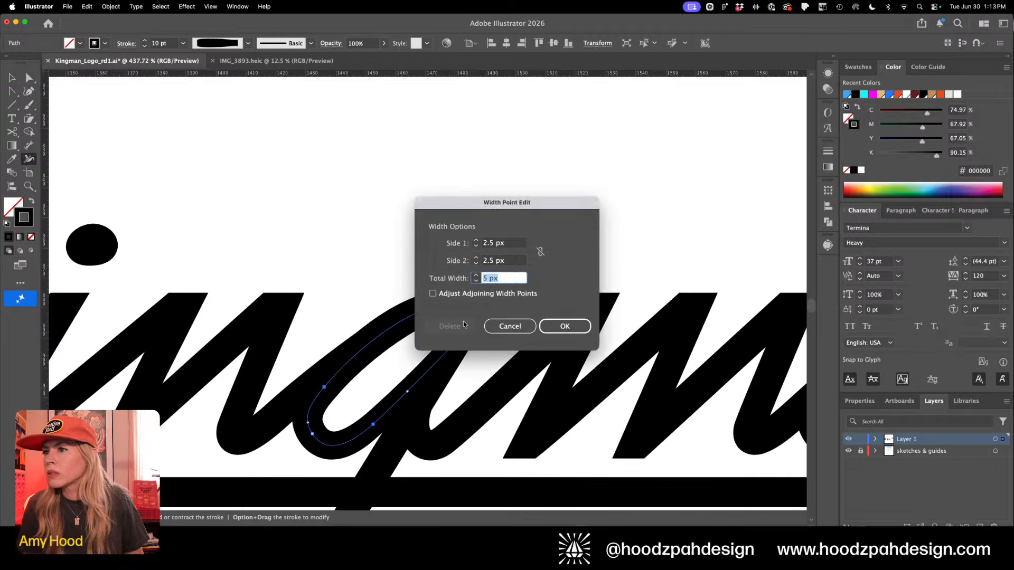
key("Return")
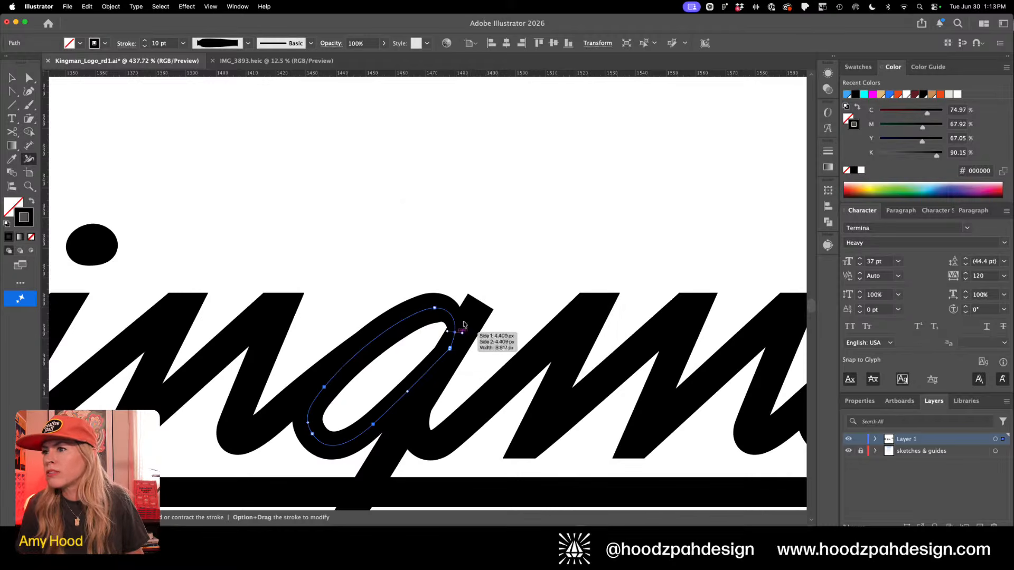
Set the width point at the g bowl's right anchor to a total width of 7.5 px
double_click(450, 350)
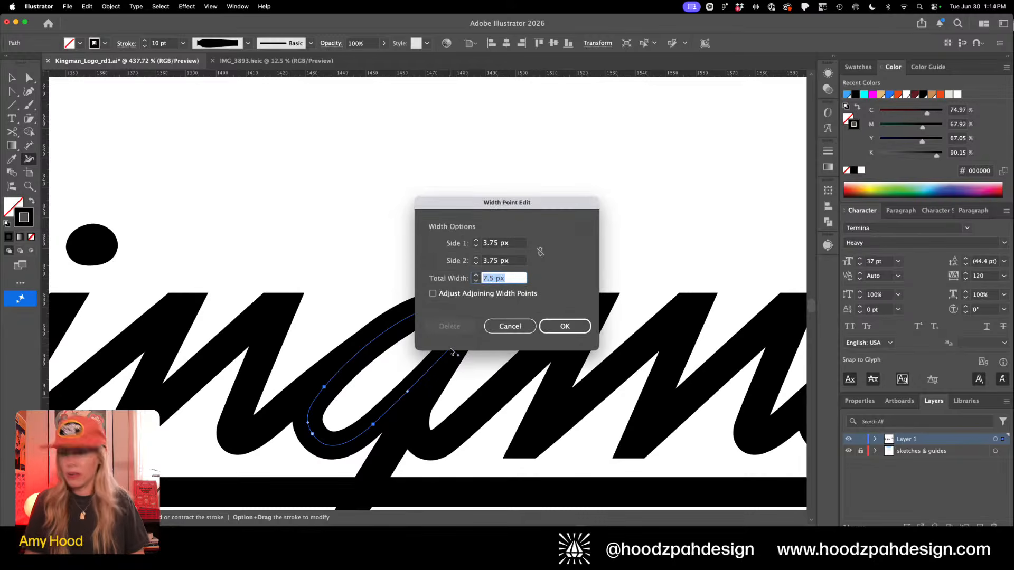
key("Return")
key("a")
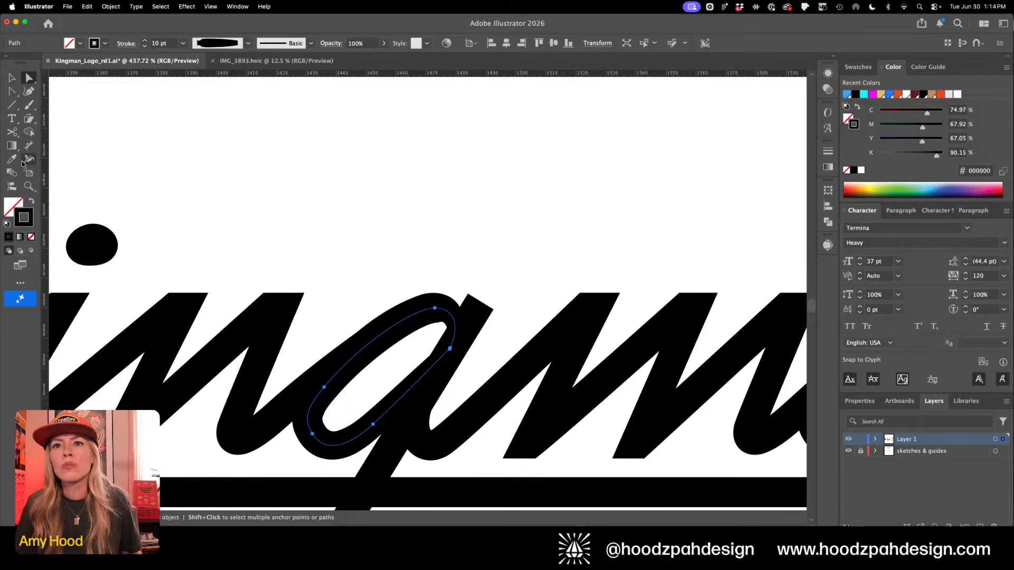
key("shift+w")
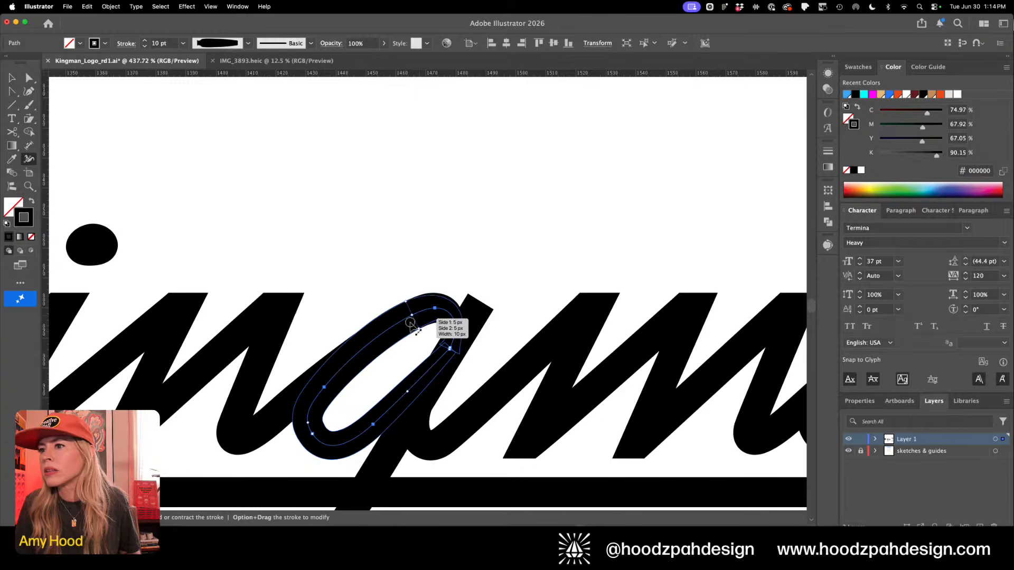
key("a")
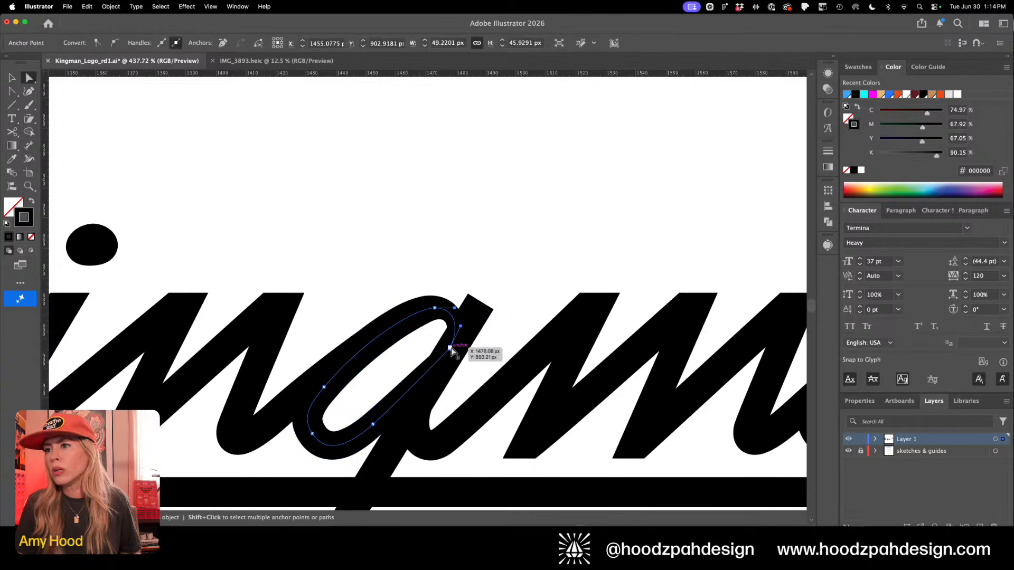
left_click(450, 348)
key("Left")
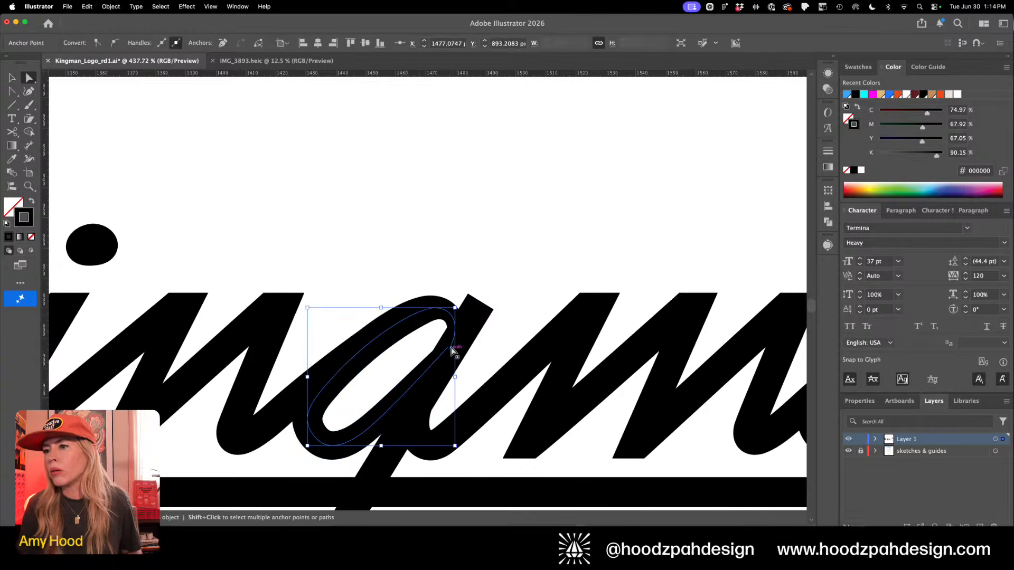
key("super+z")
Nudge the top and right anchors of the g's bowl slightly up and left, and raise the right anchor further
key("super+space")
left_click(434, 310)
left_click_drag(435, 309, 516, 404)
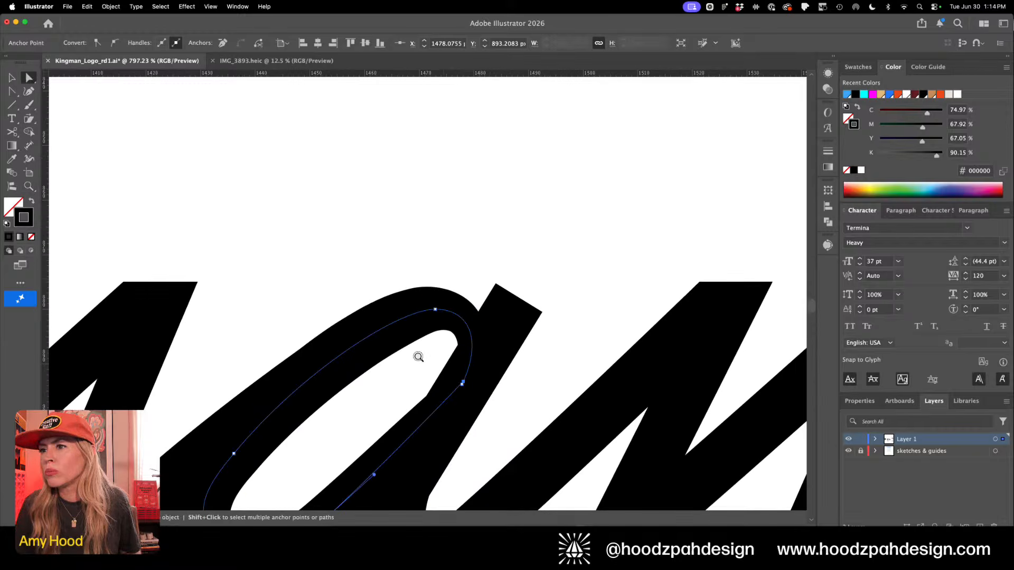
left_click(463, 381, "shift")
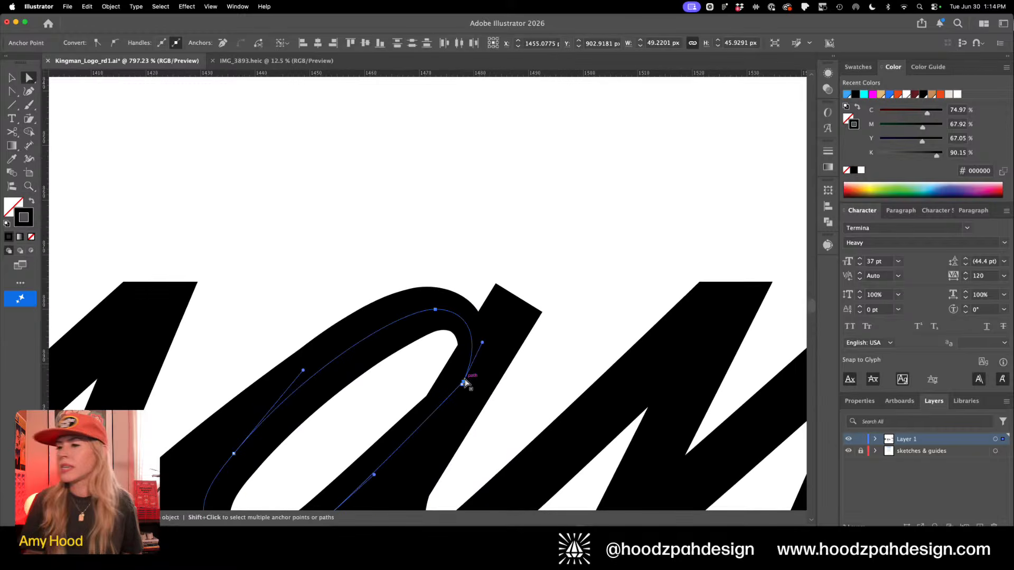
key("Up")
key("Left")
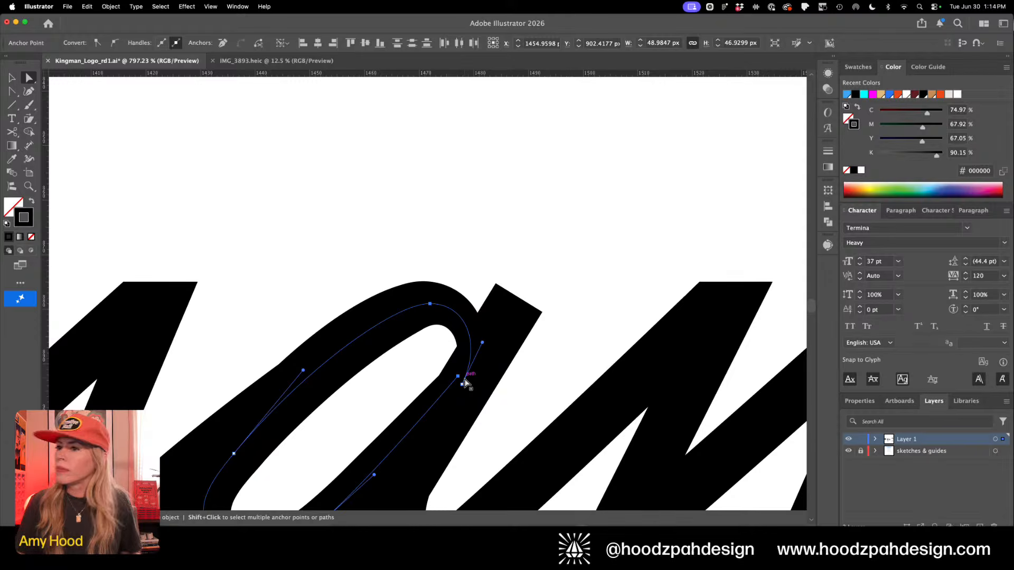
left_click_drag(465, 382, 464, 390)
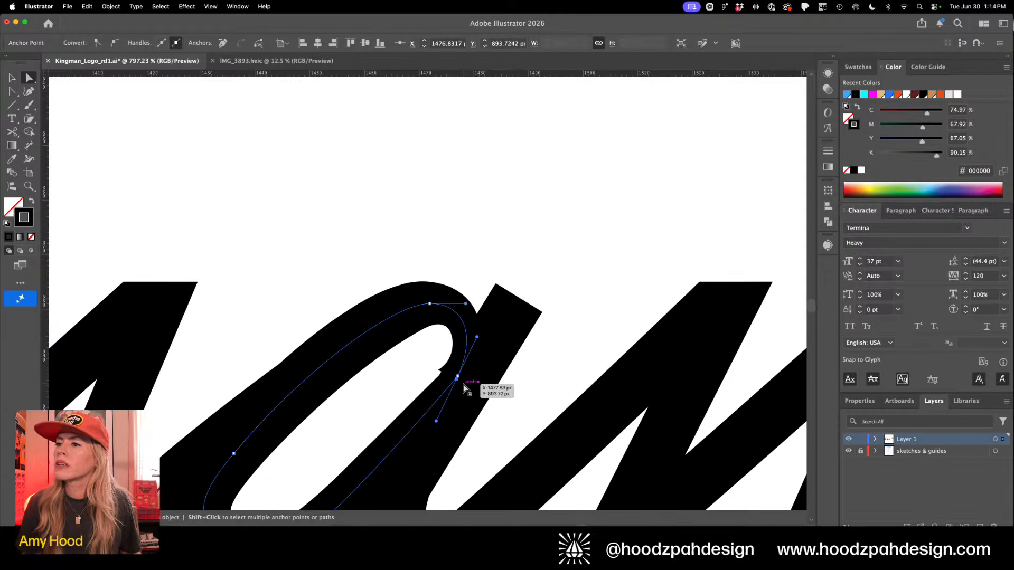
key("Up")
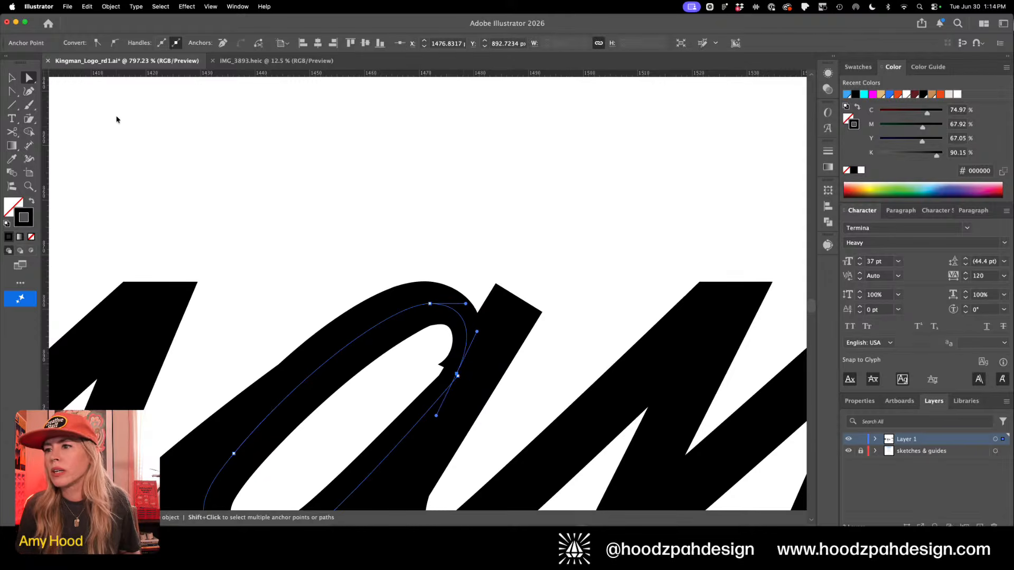
Set the width point at the g bowl's right anchor to a total width of 5 px and deselect the path
left_click(28, 158)
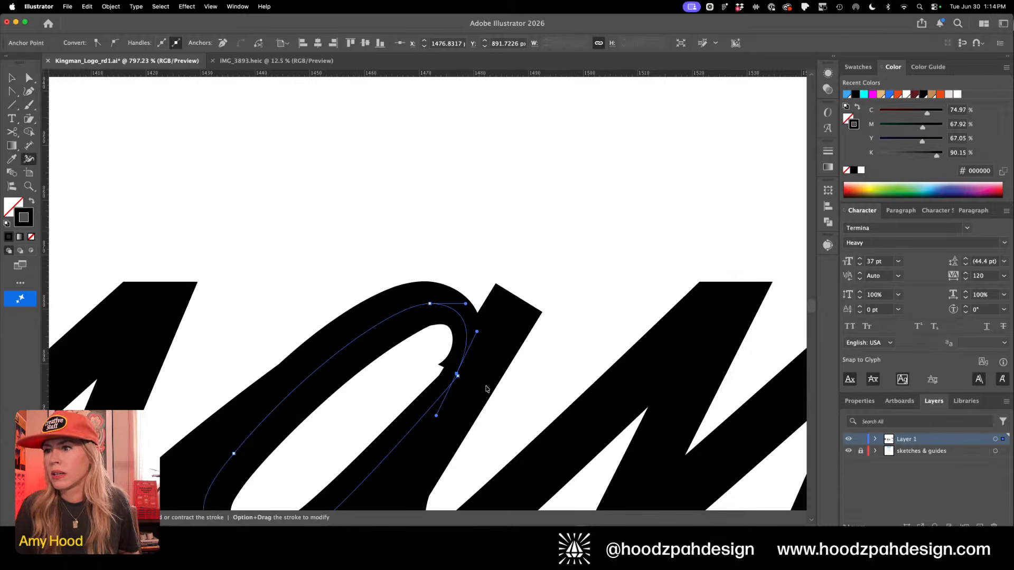
double_click(457, 375)
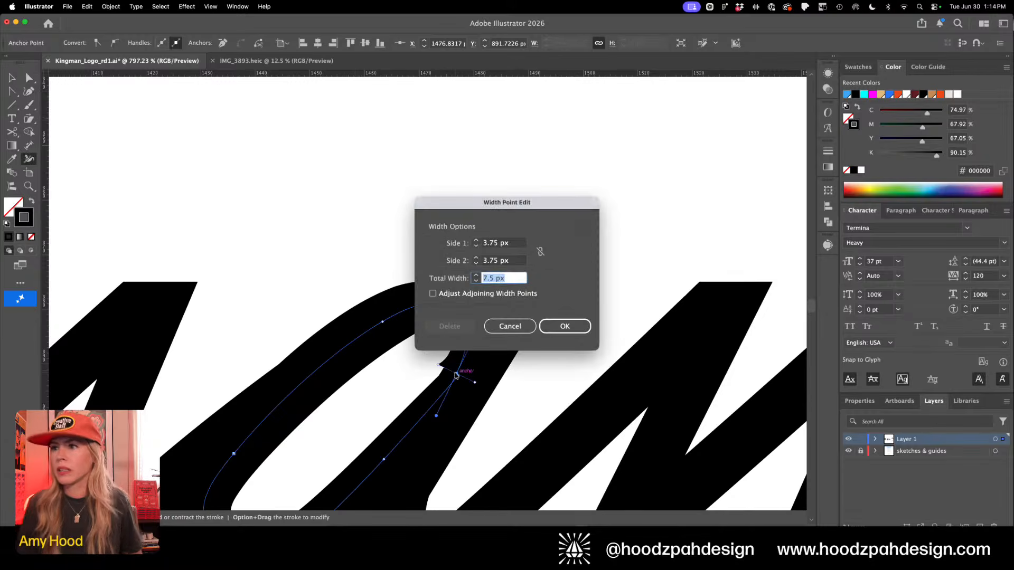
type("5")
key("Return")
key("a")
left_click(398, 228)
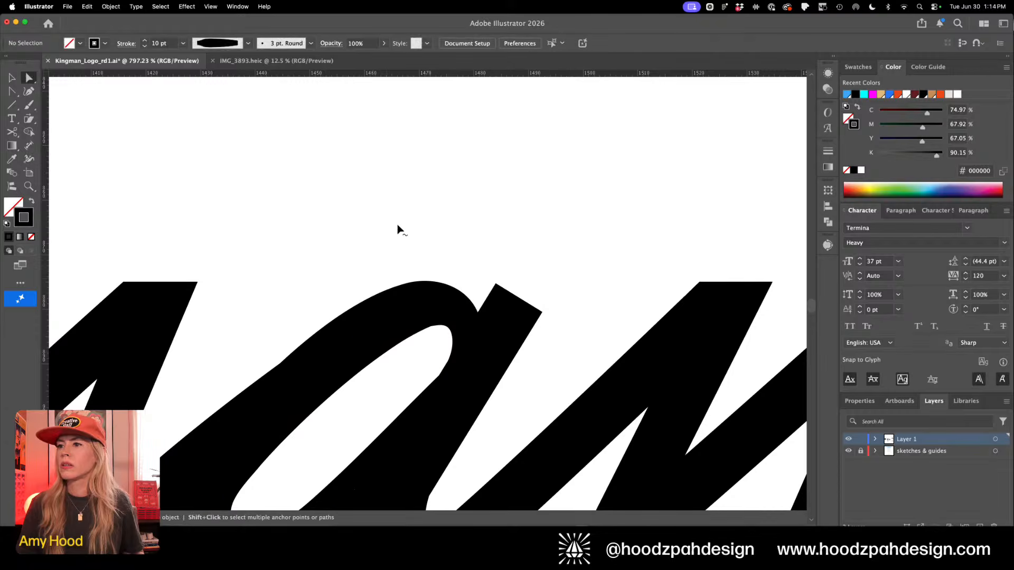
Examine the thickened script wordmark up close and alongside the lighter versions, checking the joins of the g and a
key("super+minus")
key("super+minus")
key("super+minus")
key("super+minus")
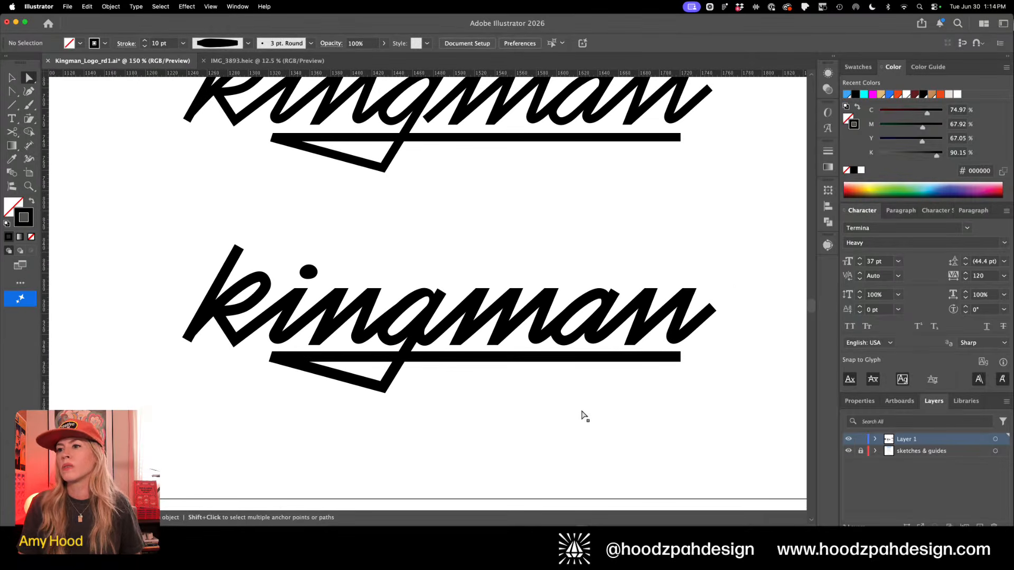
left_click_drag(584, 414, 516, 398)
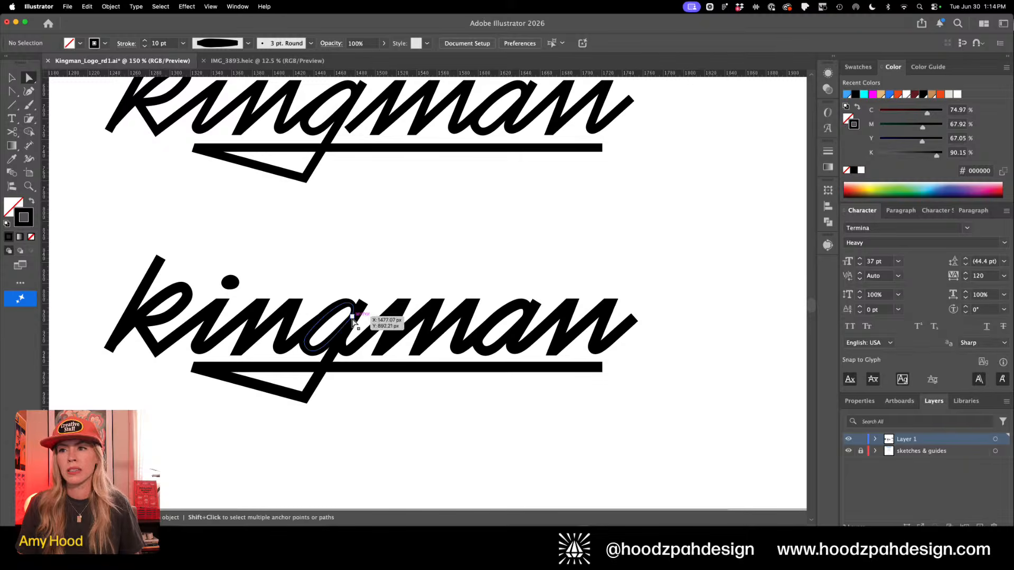
key("v")
key("super+minus")
key("super+minus")
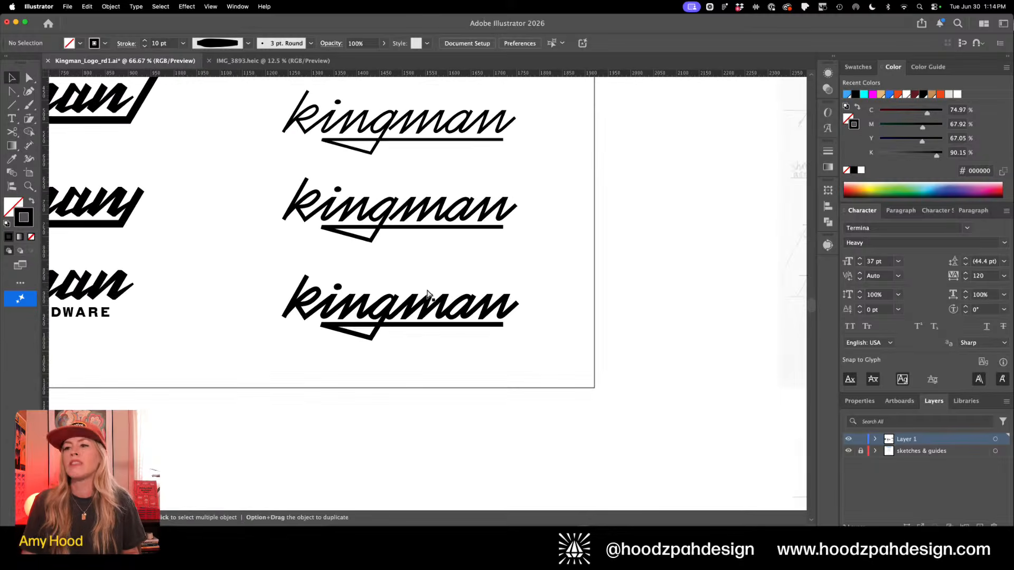
key("super+equal")
key("super+equal")
key("super+equal")
key("super+equal")
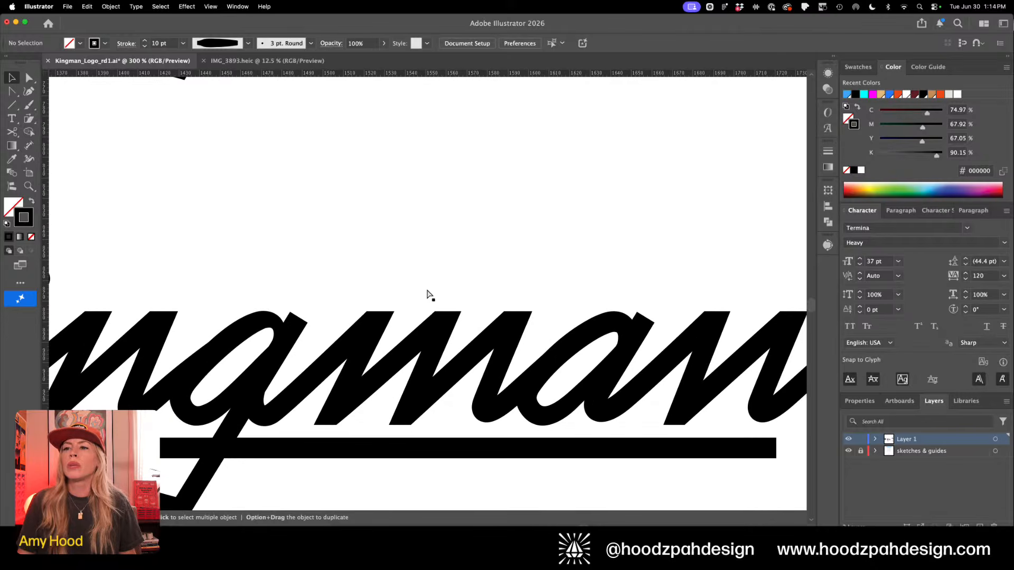
Check the width point settings on the upper-right curve of the g's bowl without changing them
left_click(29, 158)
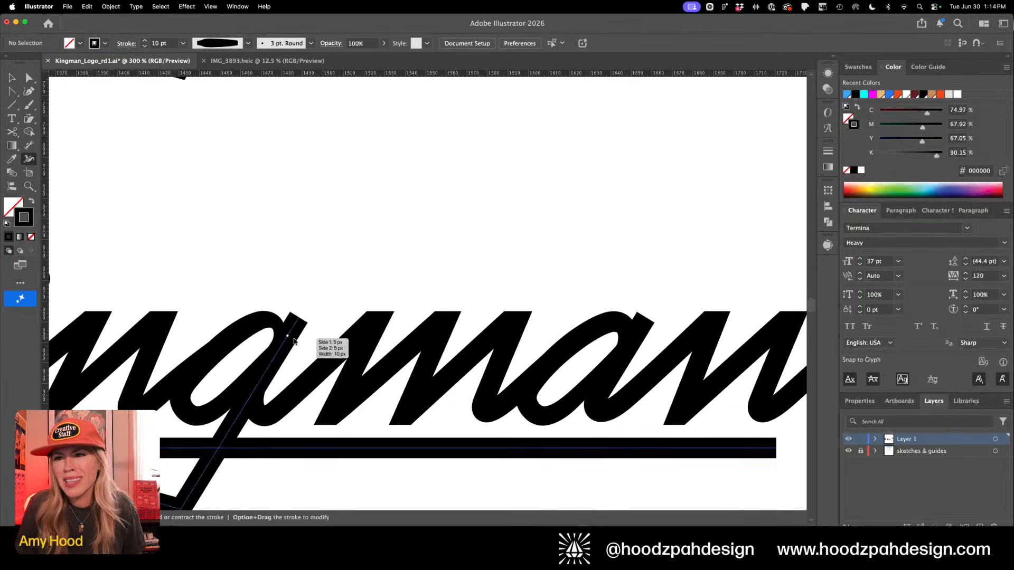
double_click(279, 337)
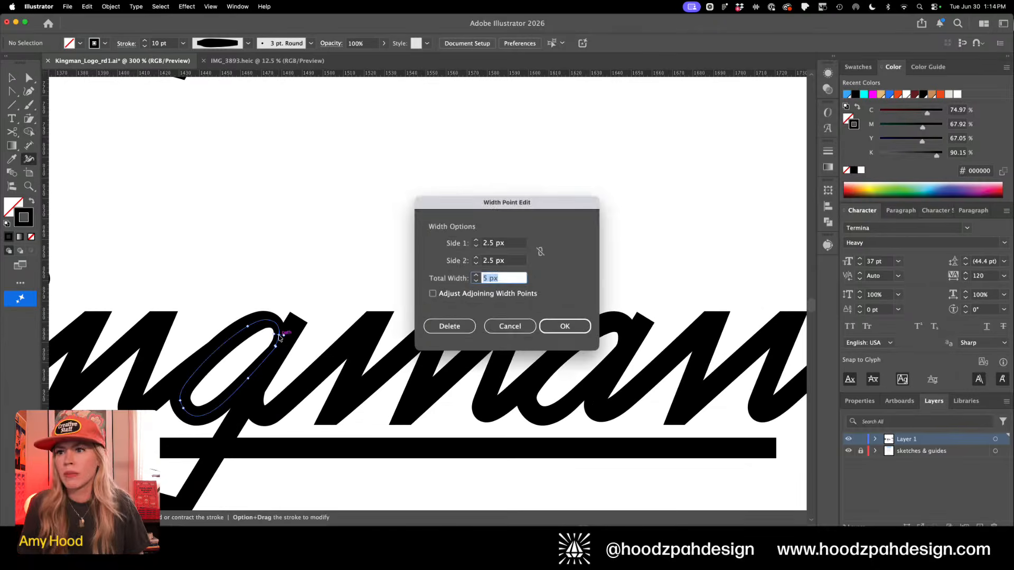
key("Escape")
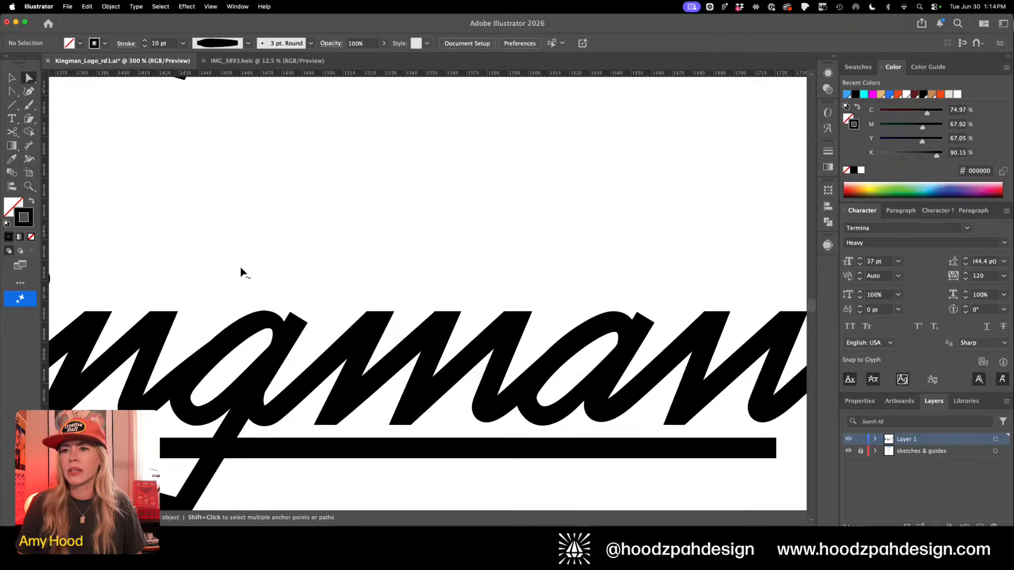
Compare the three script weights with the bold wordmarks and the sketches across the whole artboard
key("a")
key("super+minus")
key("super+minus")
key("super+minus")
key("super+minus")
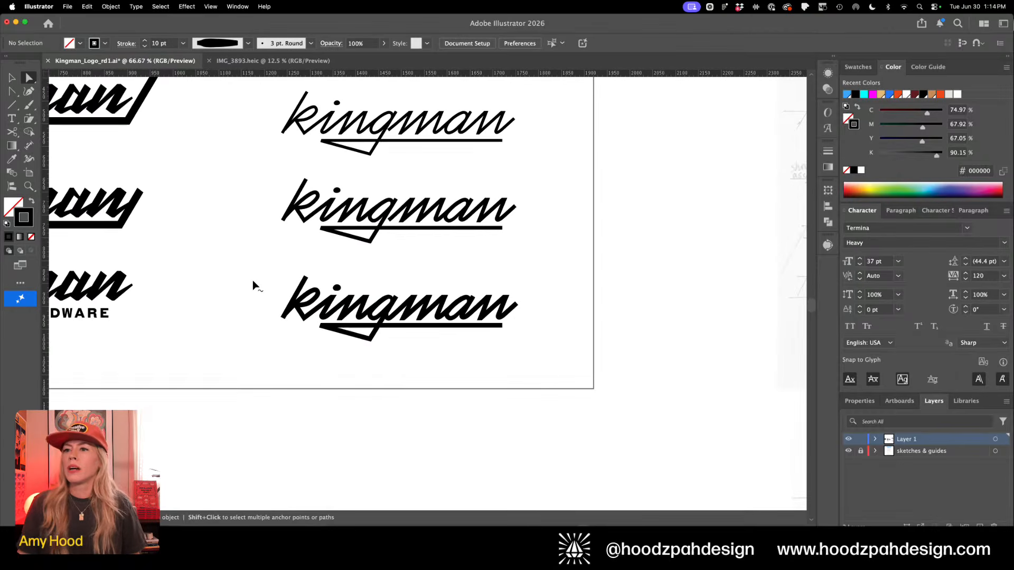
key("super+minus")
key("super+minus")
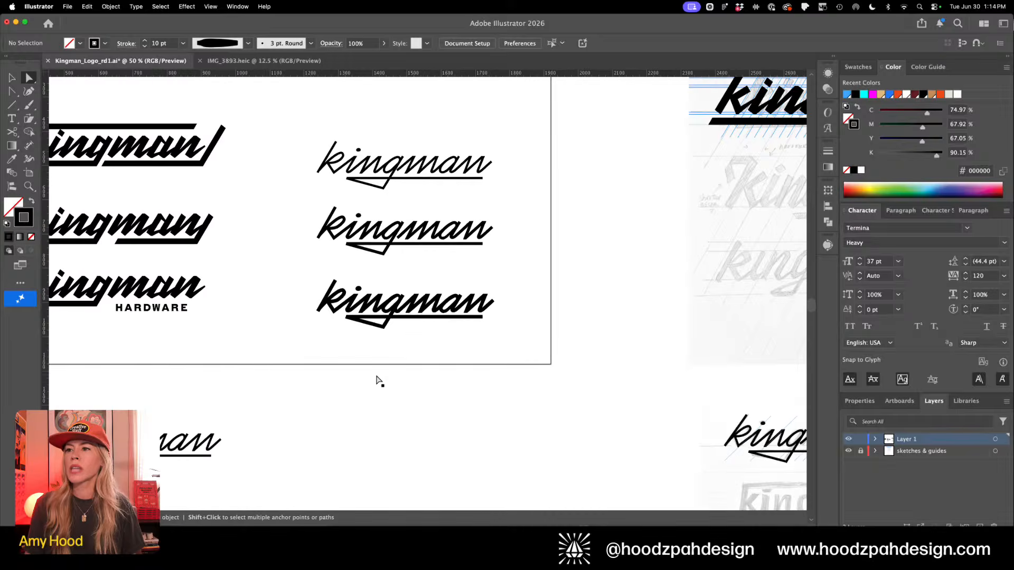
left_click_drag(375, 381, 380, 387)
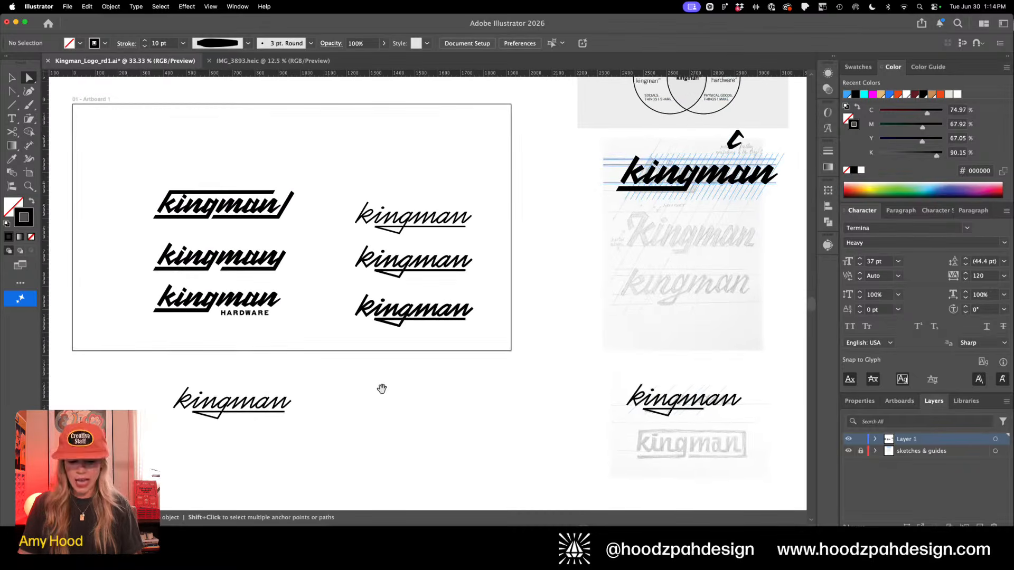
Shift the three script wordmarks in the artboard's second column slightly up and deselect them
key("v")
left_click_drag(482, 191, 355, 327)
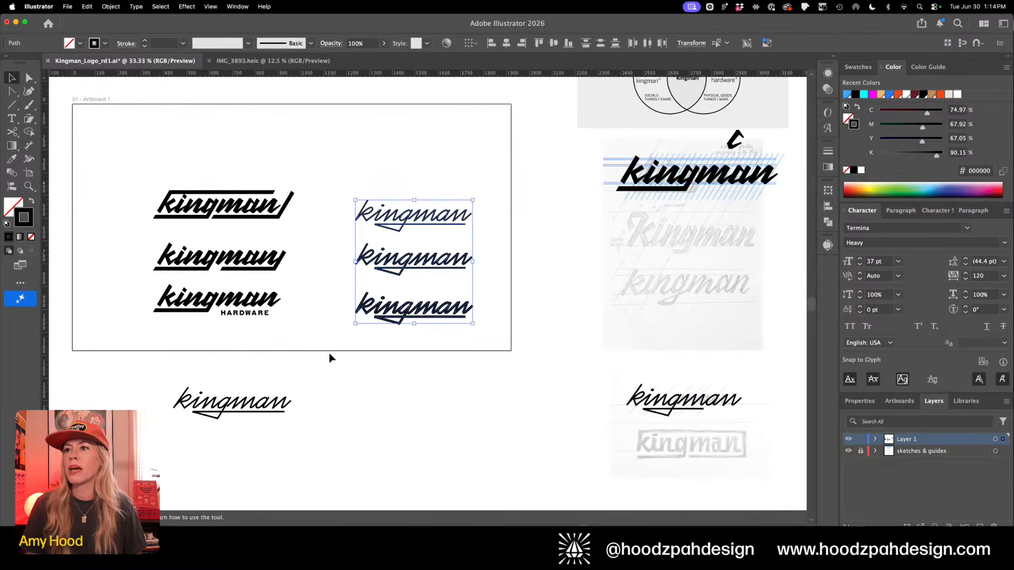
key("super+minus")
left_click(328, 355)
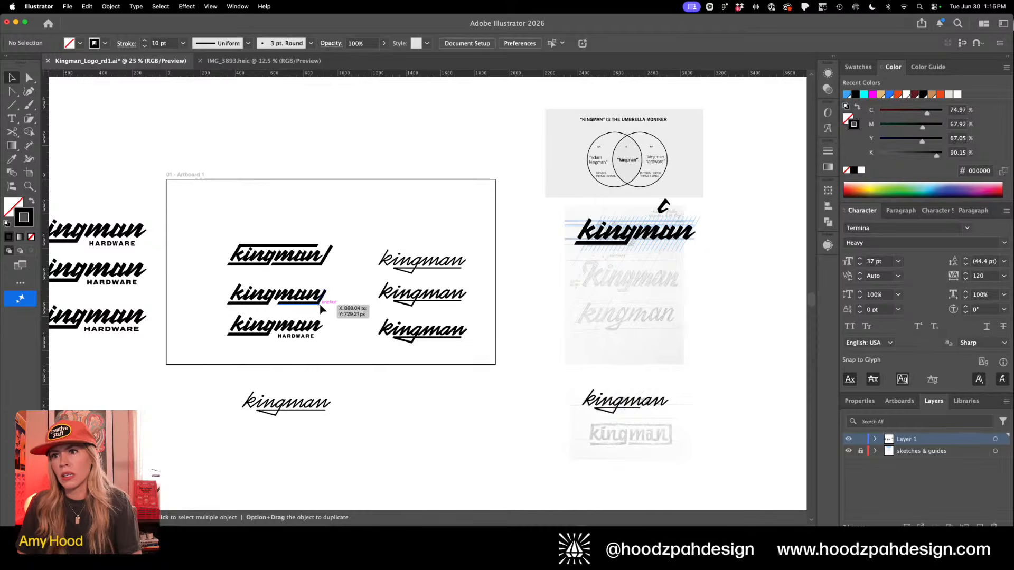
key("z")
left_click(303, 230)
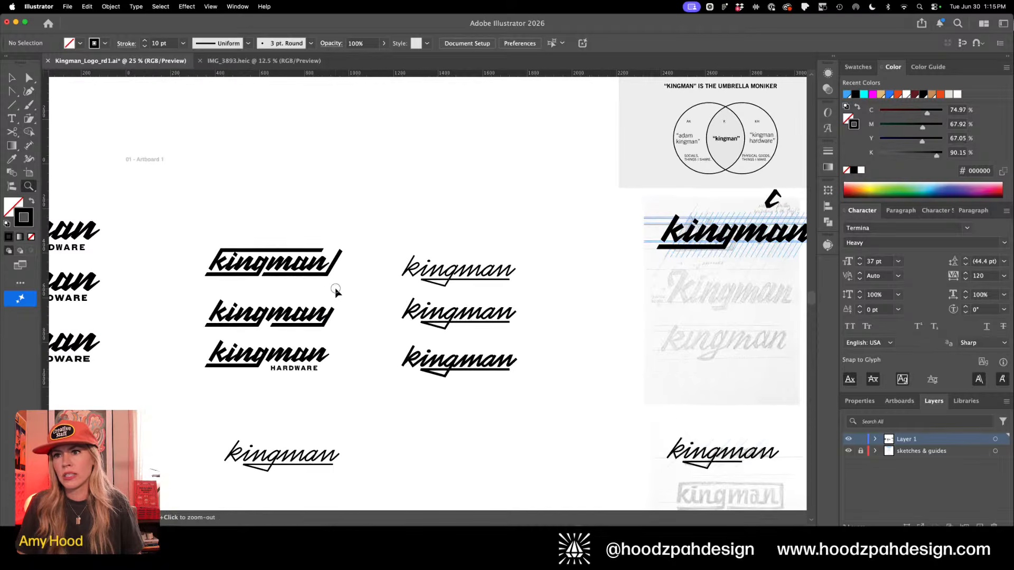
Duplicate the bold kingman HARDWARE wordmark to just below the artboard and convert the copy's text to outlines
left_click_drag(335, 290, 359, 307)
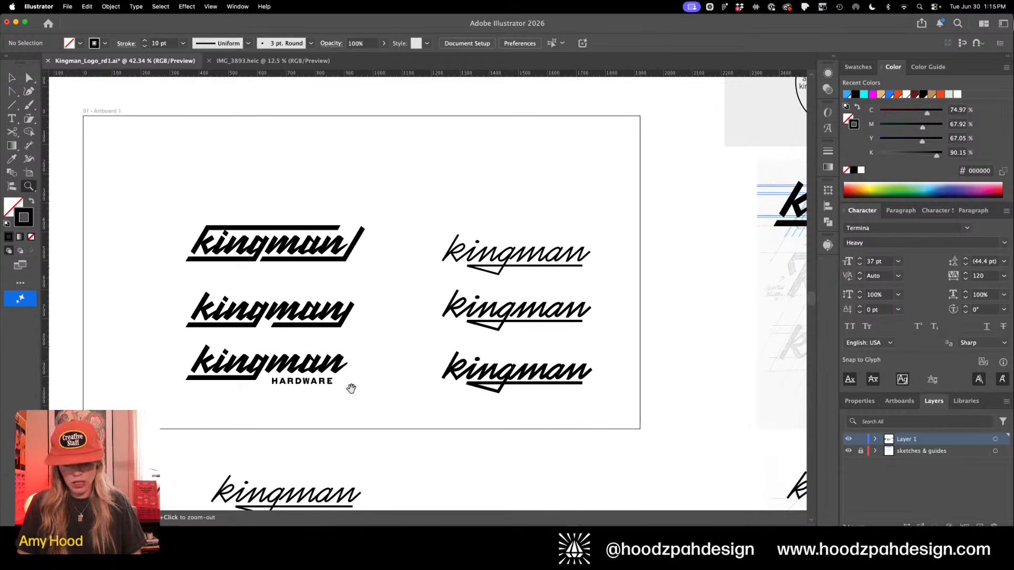
key("v")
left_click_drag(368, 343, 200, 413)
left_click_drag(351, 393, 509, 415)
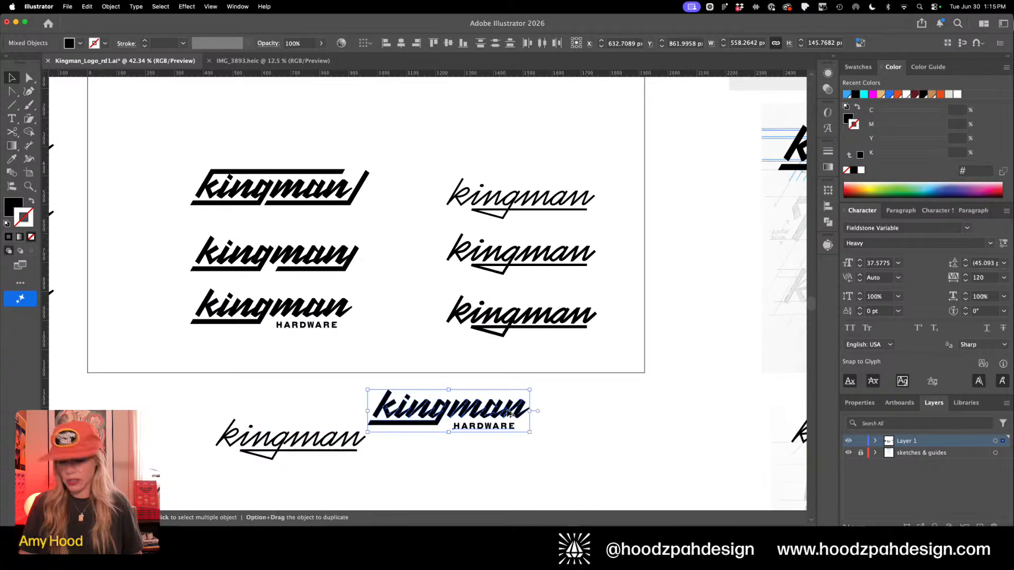
key("a")
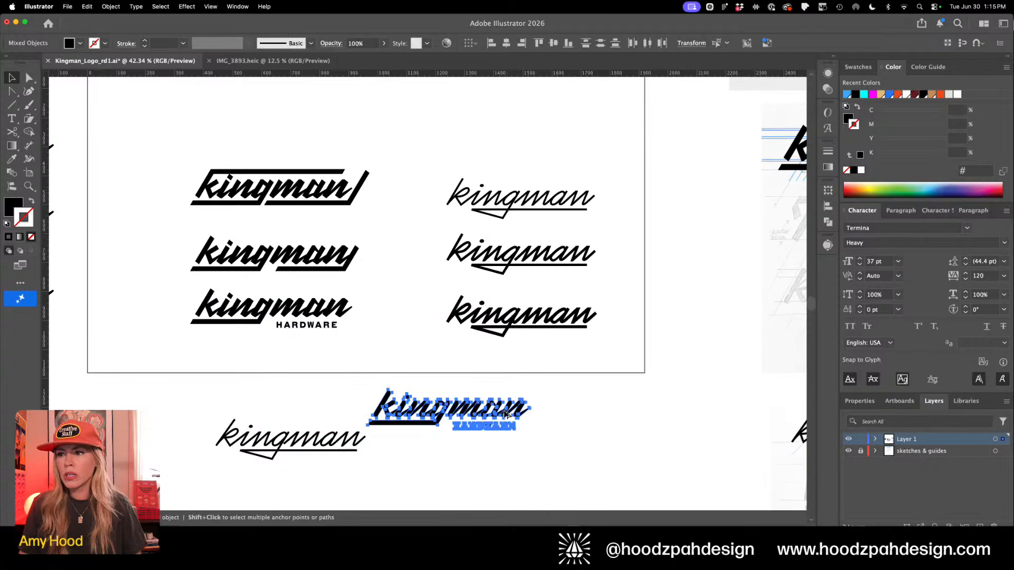
Switch to the Discovery design file in Figma and paste the outlined kingman HARDWARE wordmark onto the blue canvas pocket photo
left_click(429, 544)
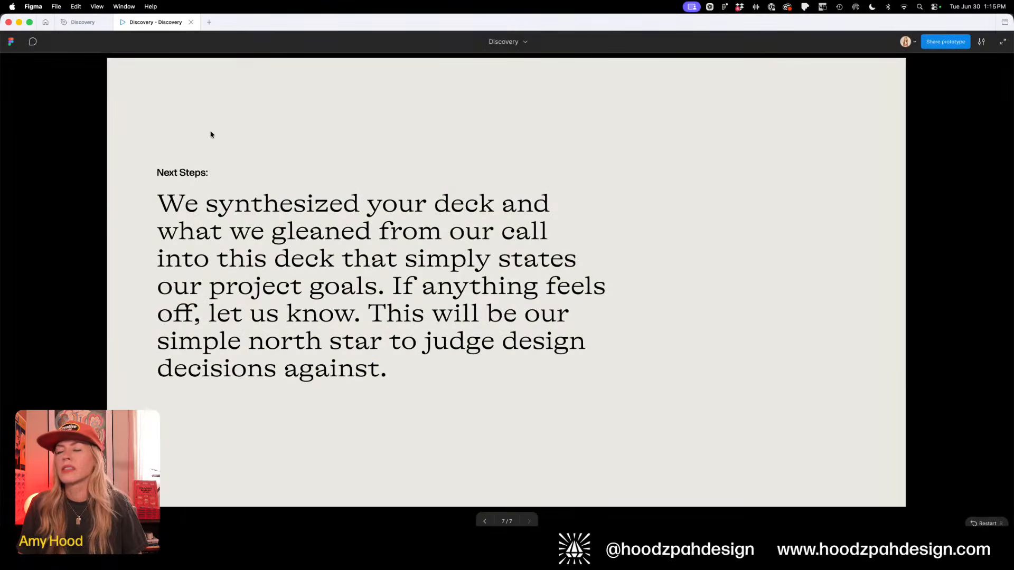
left_click(89, 24)
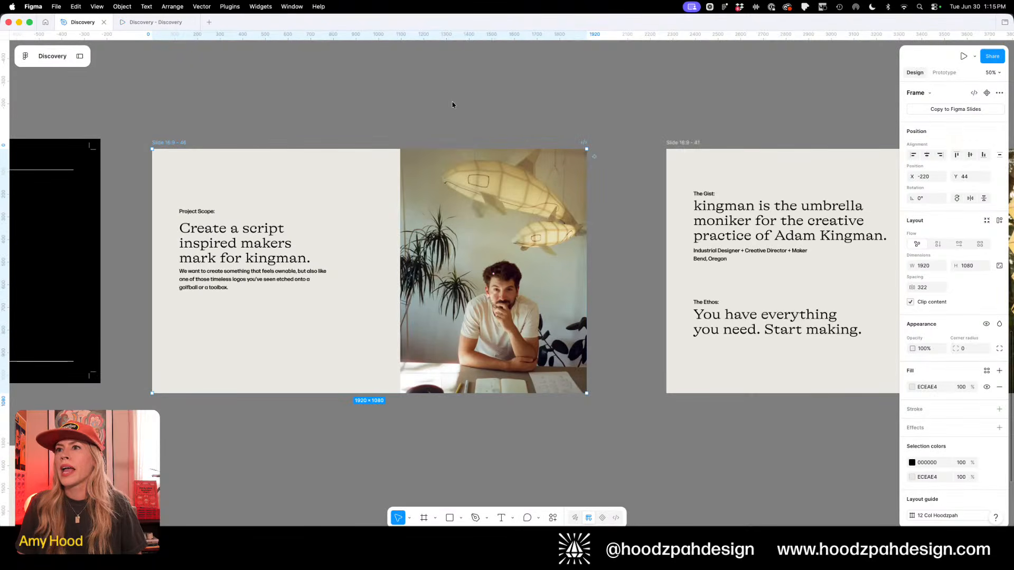
key("shift+backslash")
scroll(430, 132, "down", 10)
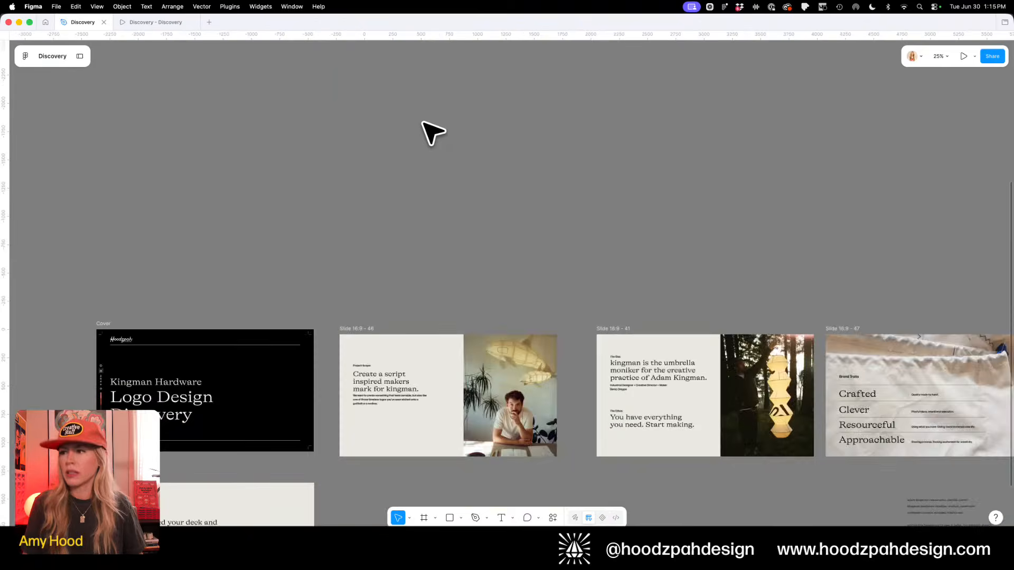
key("space")
left_click_drag(440, 143, 437, 283)
key("z")
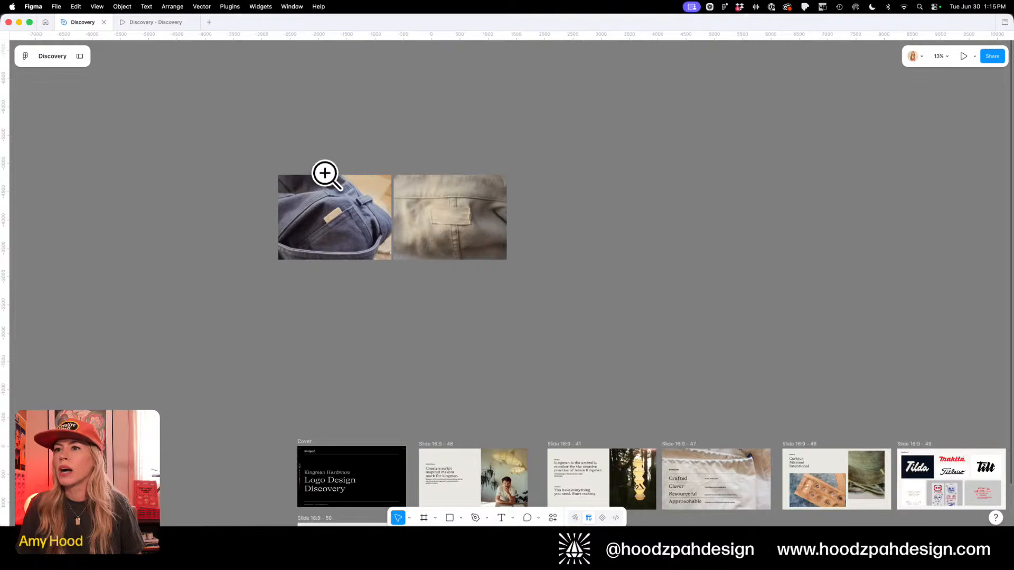
left_click_drag(284, 218, 437, 252)
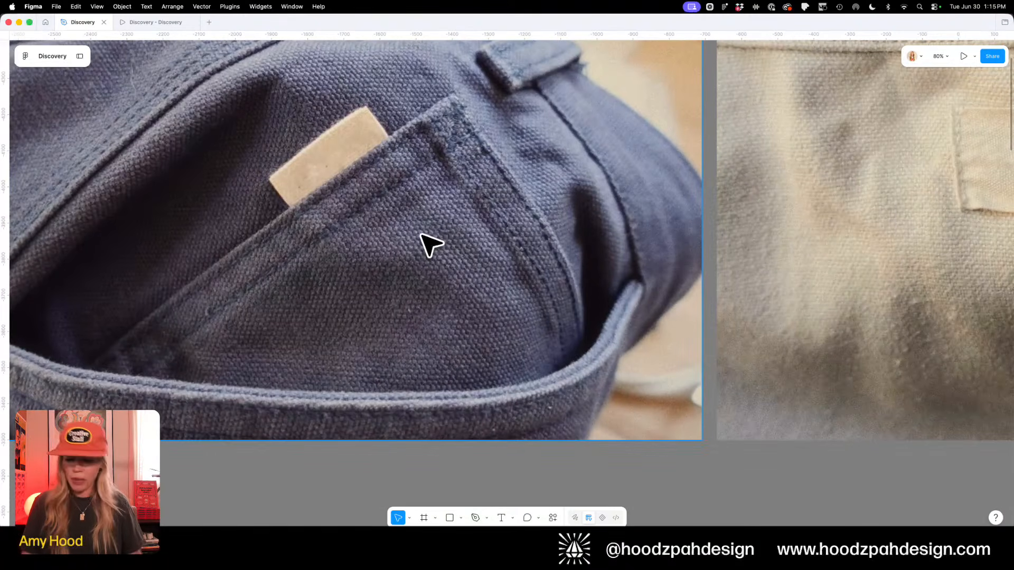
key("super+v")
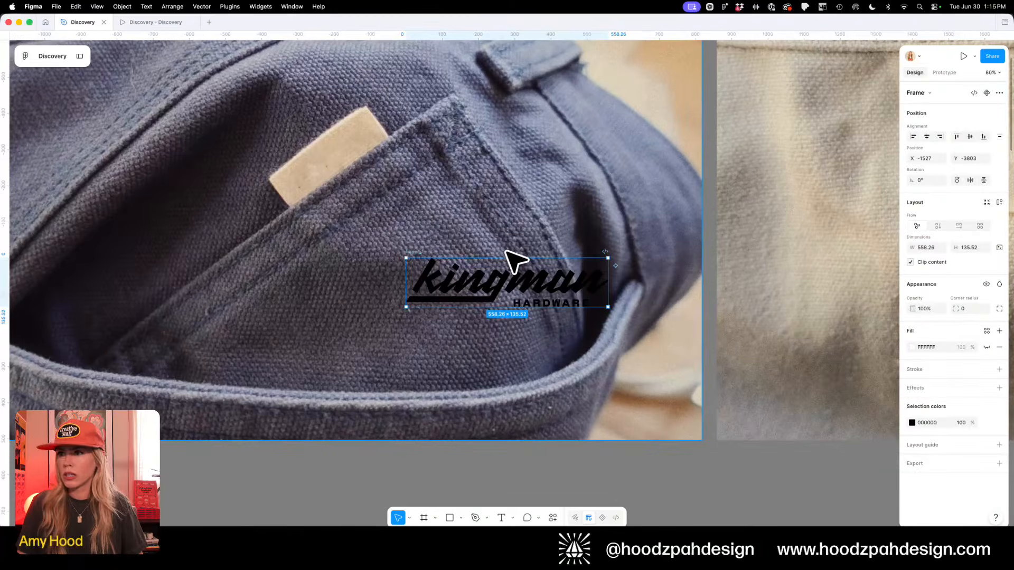
Scale the pasted wordmark to about 317 px wide, rotate it to about 37.65°, and fit it onto the cream pocket tag
left_click_drag(500, 254, 378, 154)
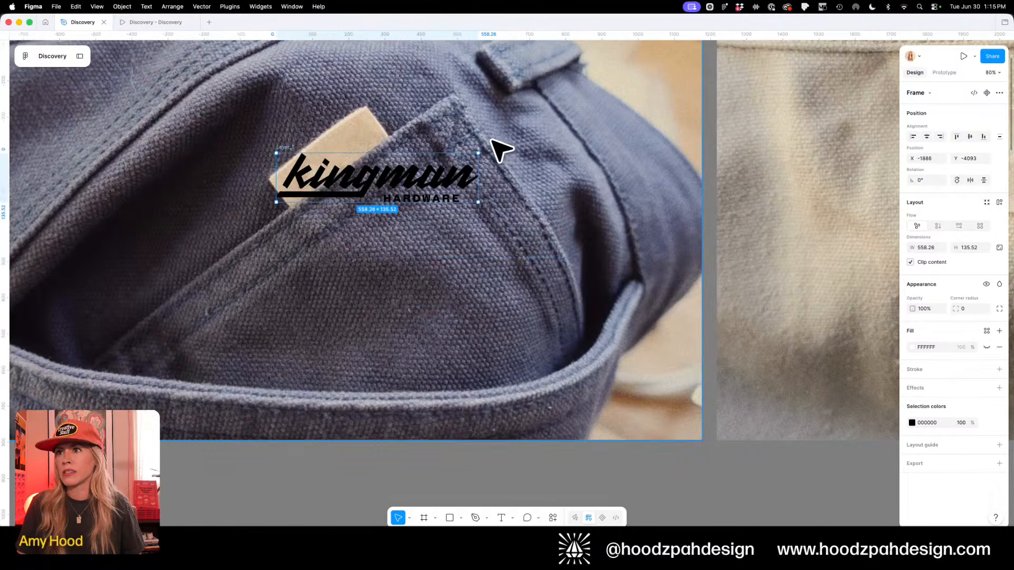
left_click_drag(496, 154, 422, 161)
key("super+g")
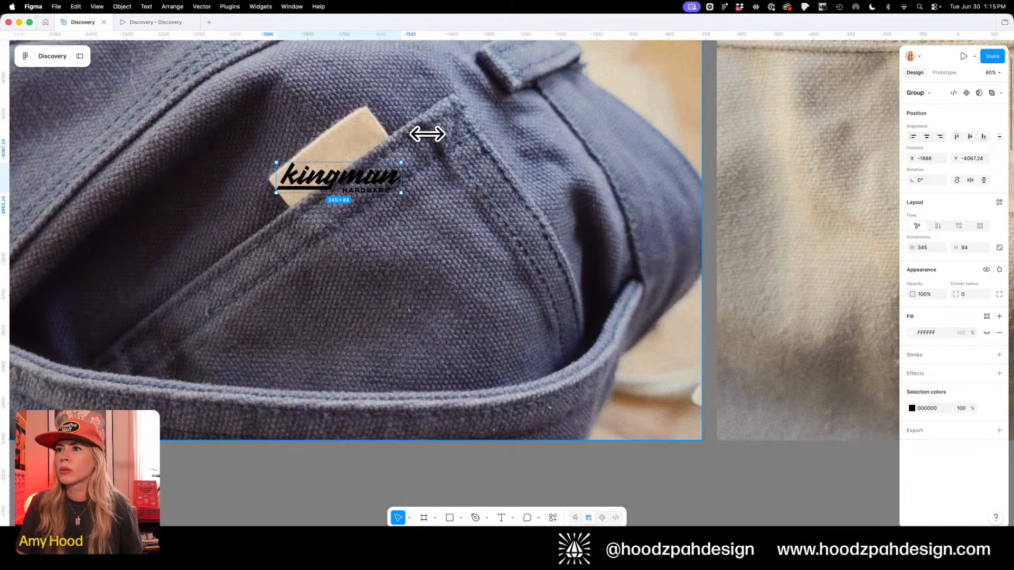
left_click_drag(421, 124, 373, 125)
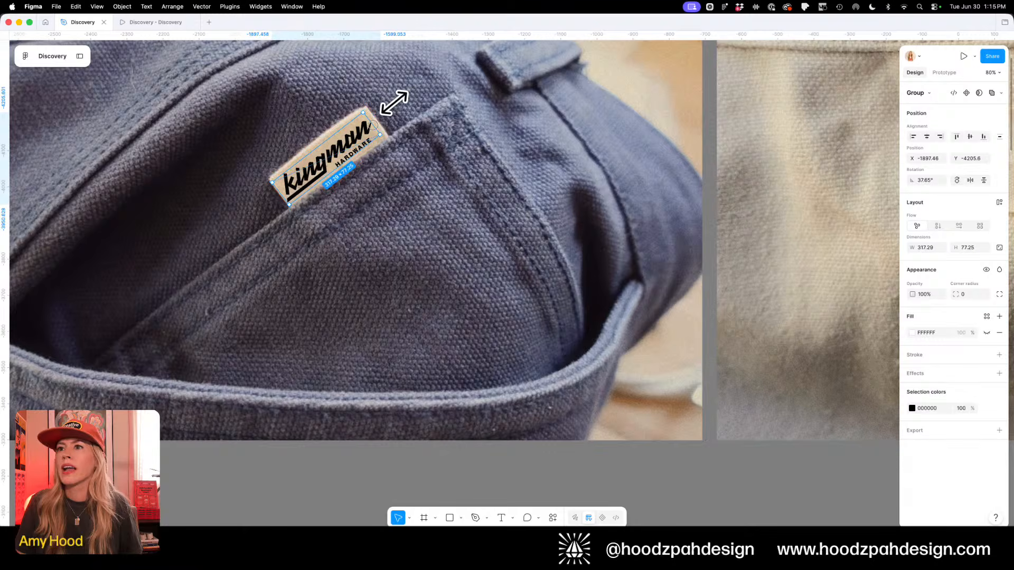
Nudge the wordmark on the pocket tag 5 px up and 2 px right
key("Up")
key("Up")
key("Up")
key("Up")
key("Up")
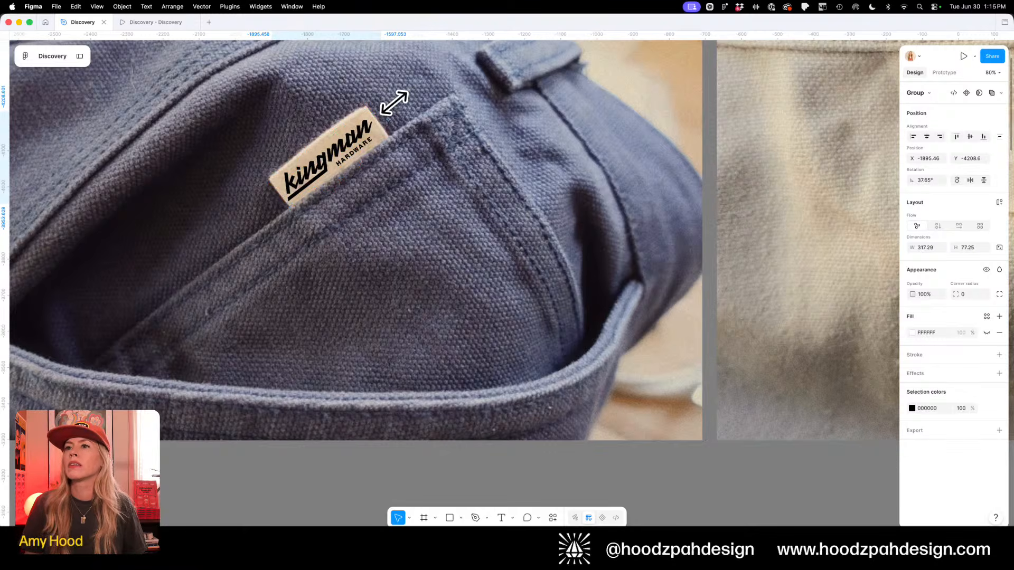
key("Right")
key("Right")
Examine the pocket tag mockup from close up and from a distance to judge how the small wordmark reads
key("super+minus")
key("super+minus")
key("super+minus")
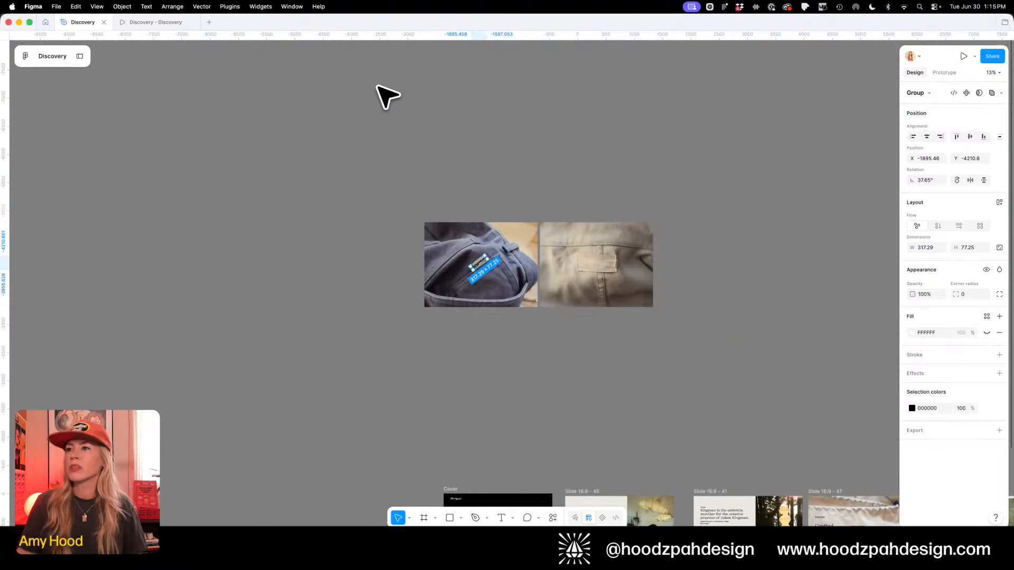
key("super+plus")
key("super+plus")
left_click_drag(395, 190, 339, 258)
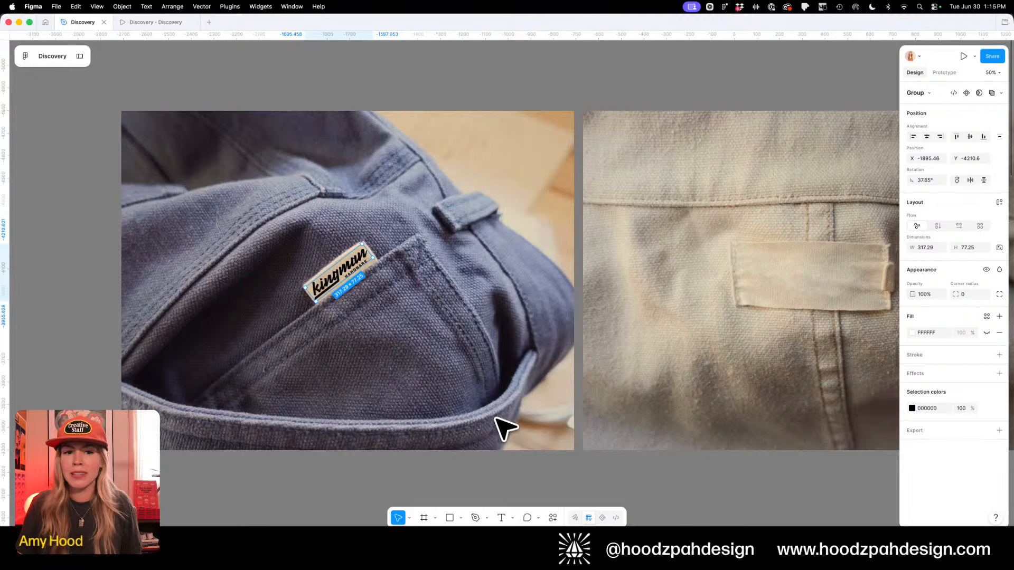
scroll(439, 206, "up", 5)
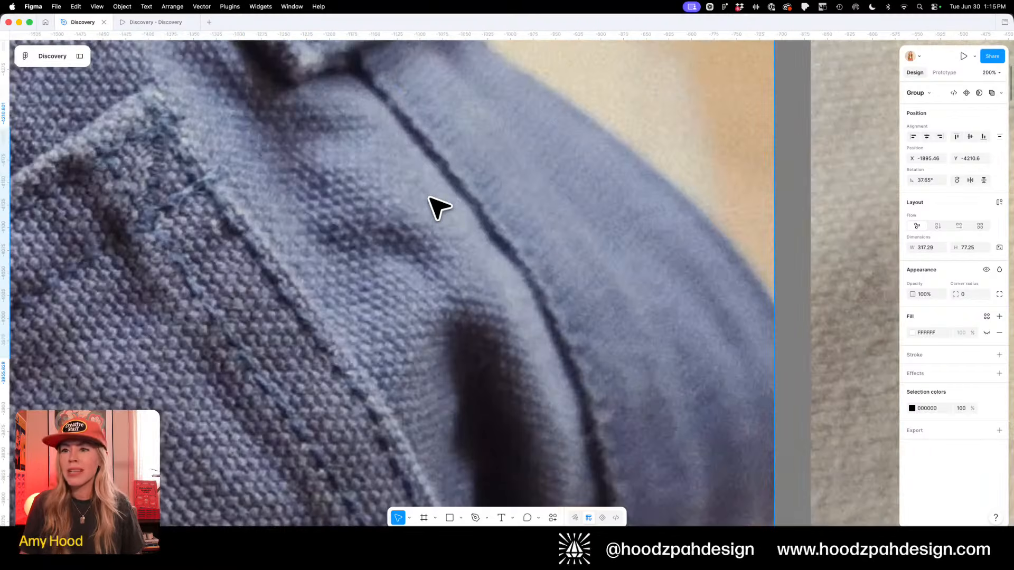
scroll(430, 198, "down", 5)
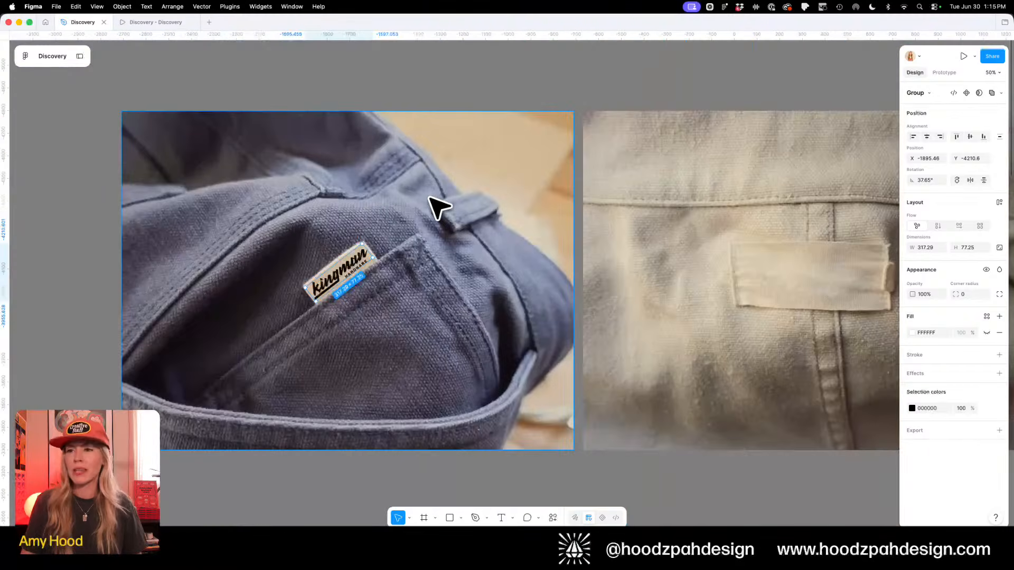
left_click(511, 46)
key("minus")
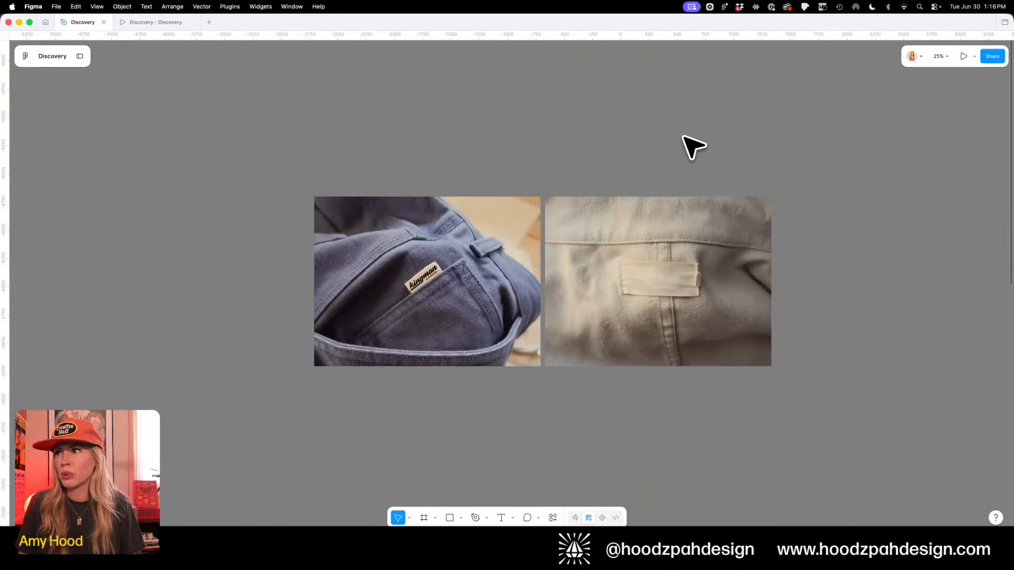
key("plus")
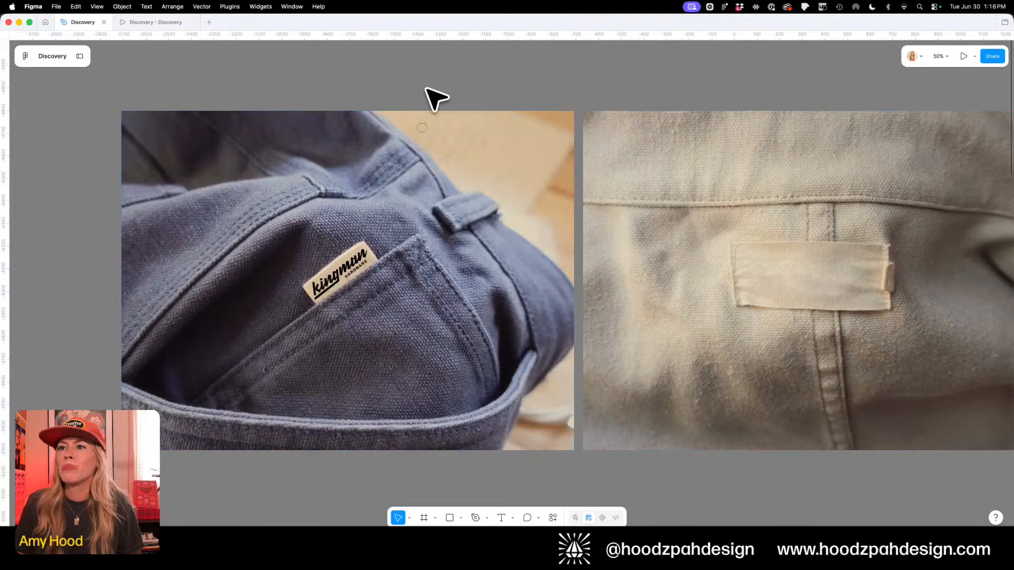
Scale the wordmark on the pocket tag down to about 303 px wide and deselect it
left_click(360, 282)
mouse_move(373, 214)
left_mouse_down()
mouse_move(389, 227)
mouse_move(380, 198)
left_mouse_up()
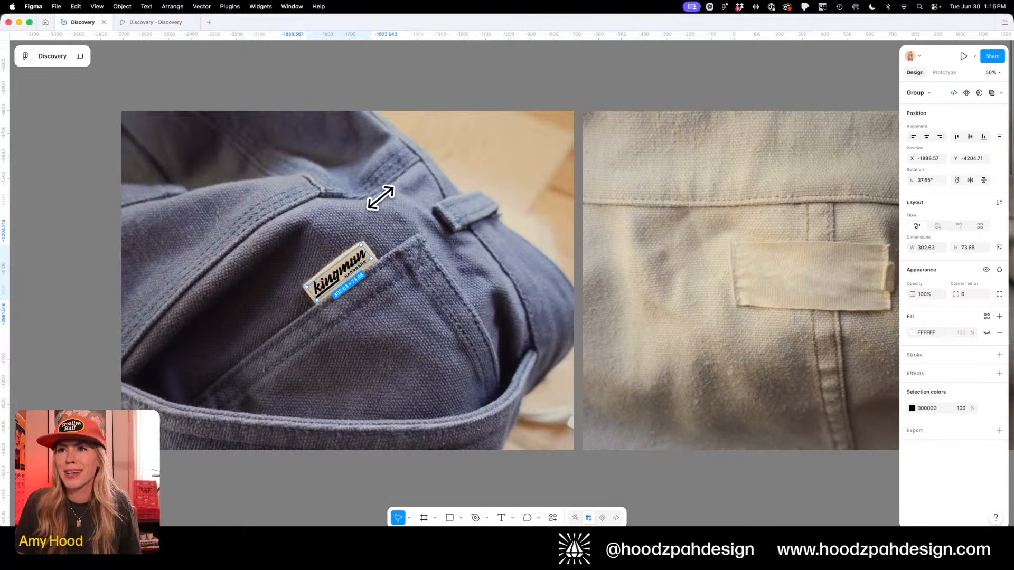
left_click(350, 61)
key("minus")
key("plus")
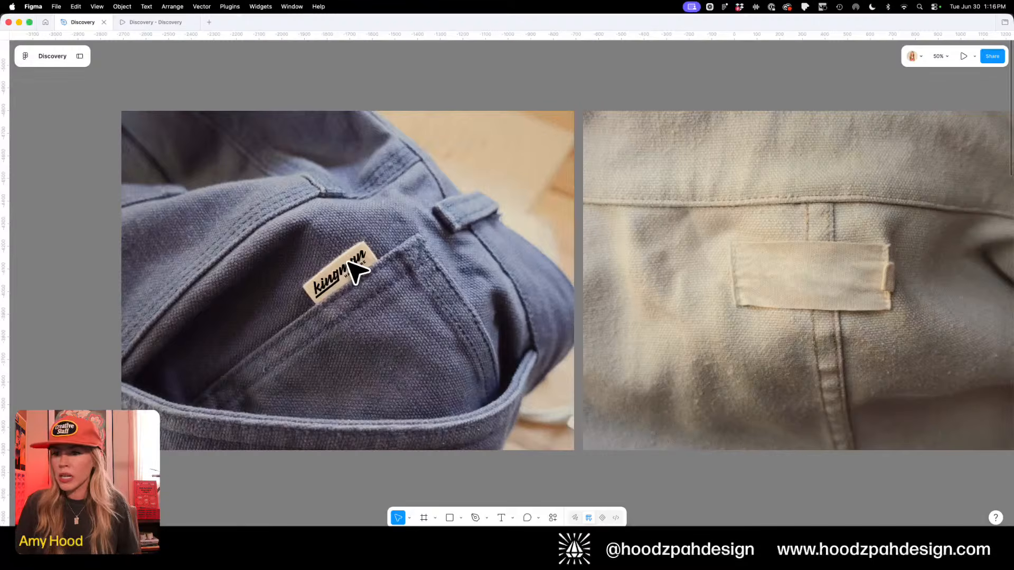
Copy the middle 8 pt script wordmark from Illustrator and place it centred on the beige fabric label in the Figma mockup
left_click(511, 521)
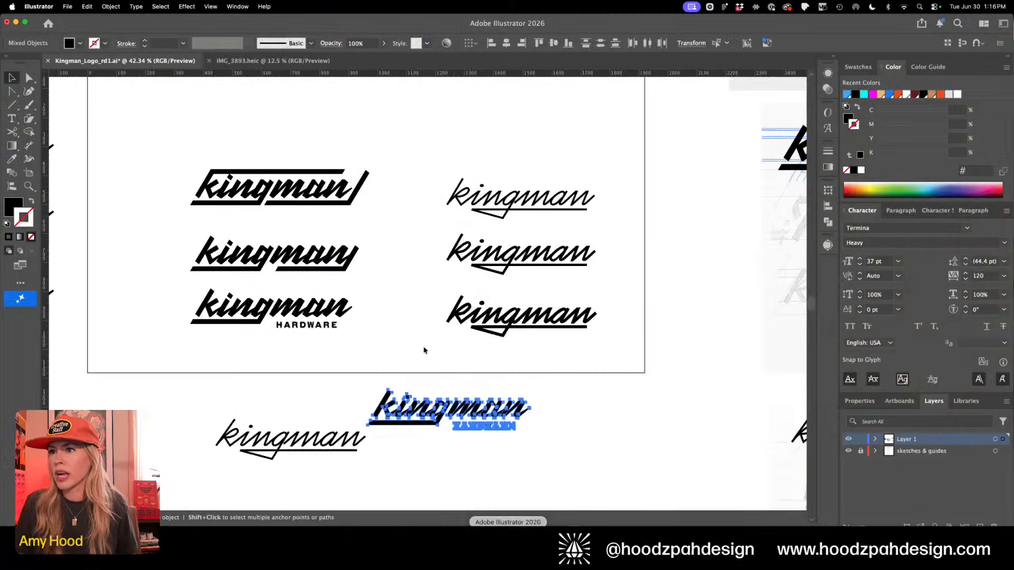
left_click(555, 266)
left_click_drag(613, 239, 450, 285)
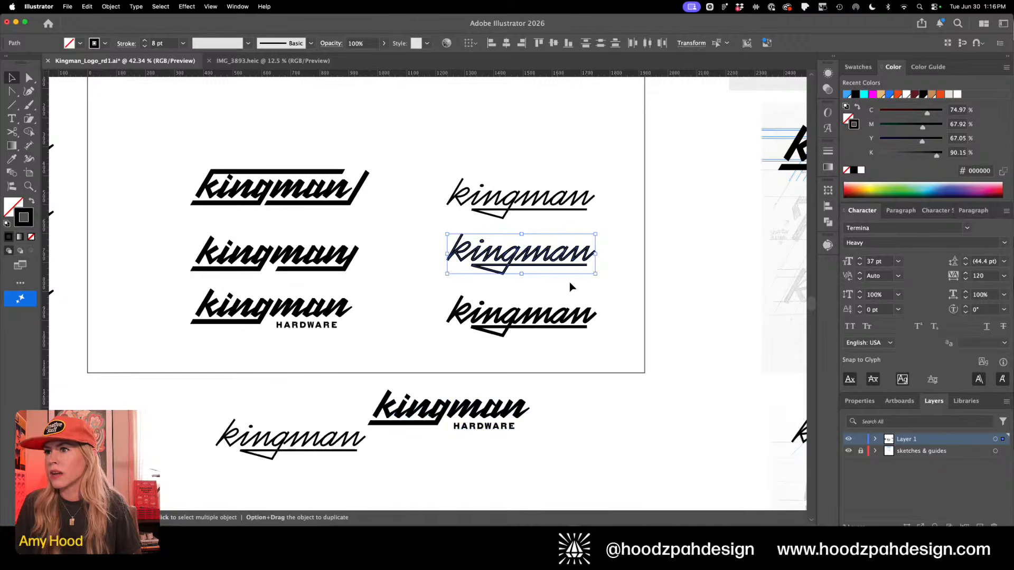
left_click(613, 414)
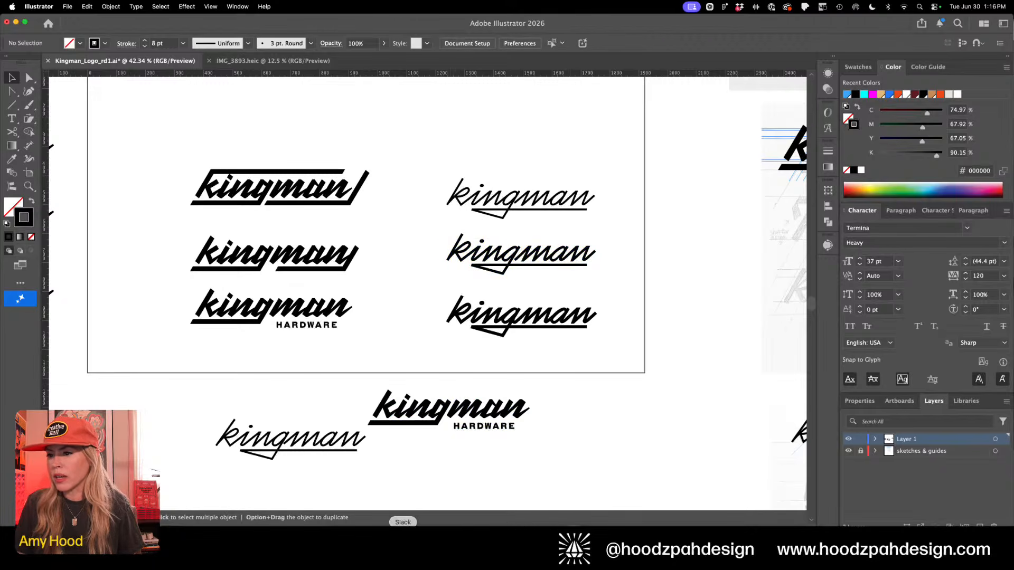
left_click(428, 541)
key("super+v")
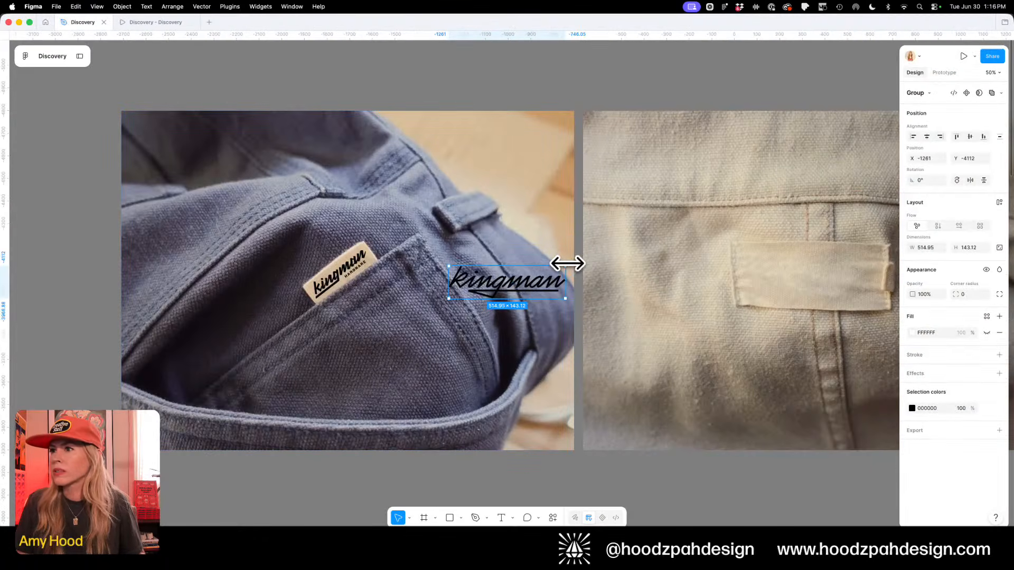
left_click_drag(559, 258, 844, 241)
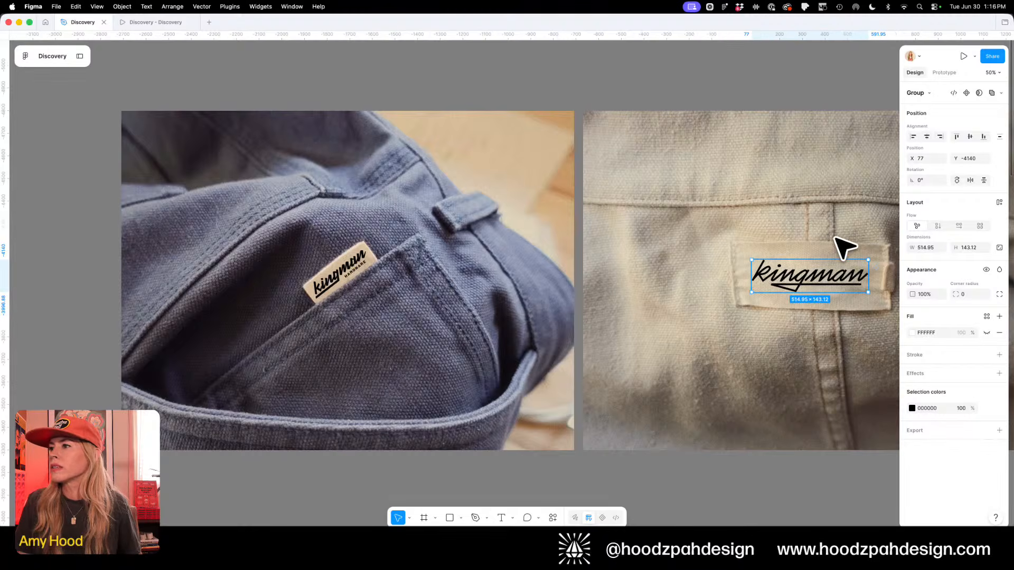
Switch back to Illustrator and compare all the wordmark options on and around the artboard with the sketches
left_click(524, 520)
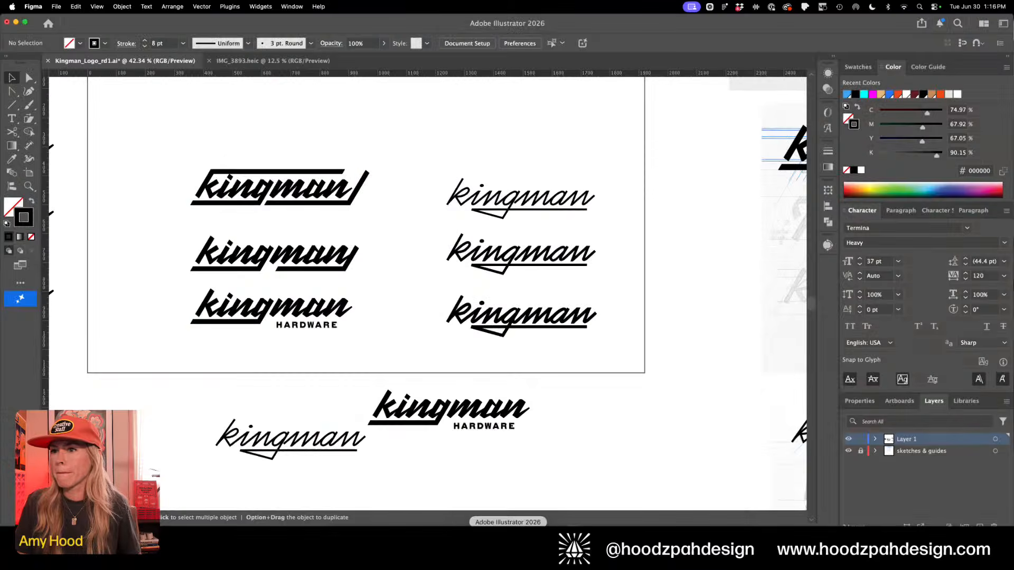
key("super+minus")
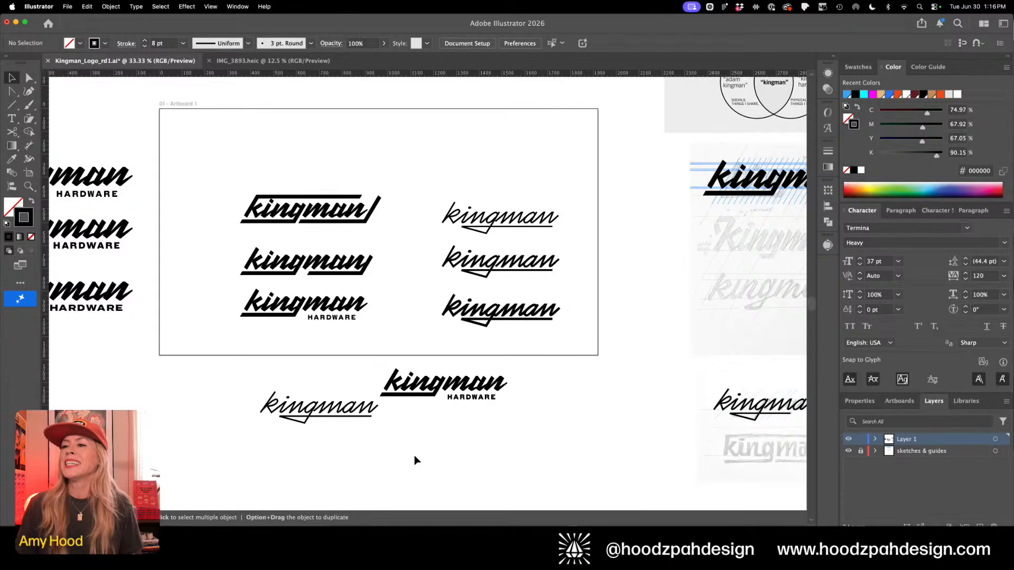
key("super+minus")
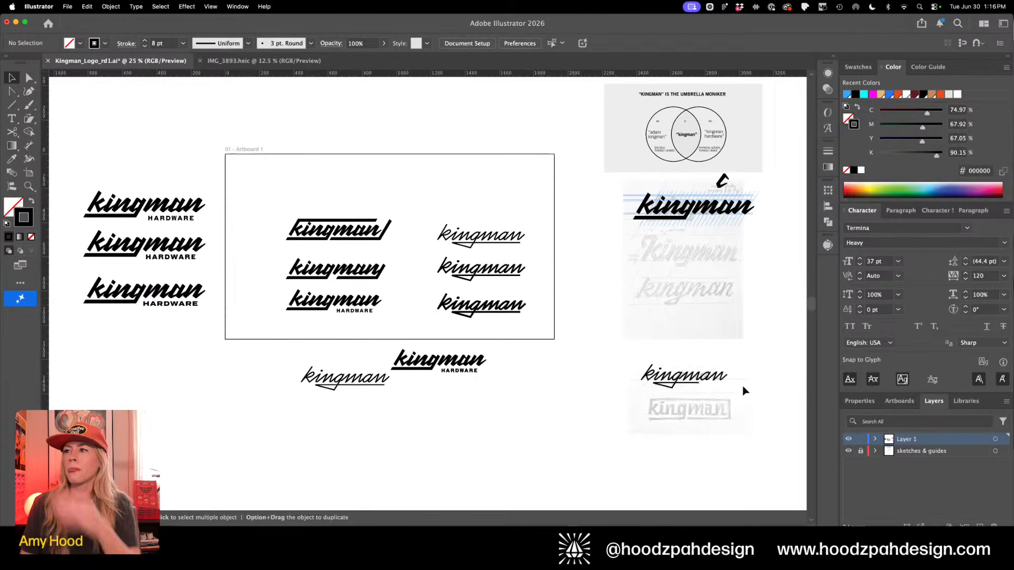
scroll(746, 351, "right", 5)
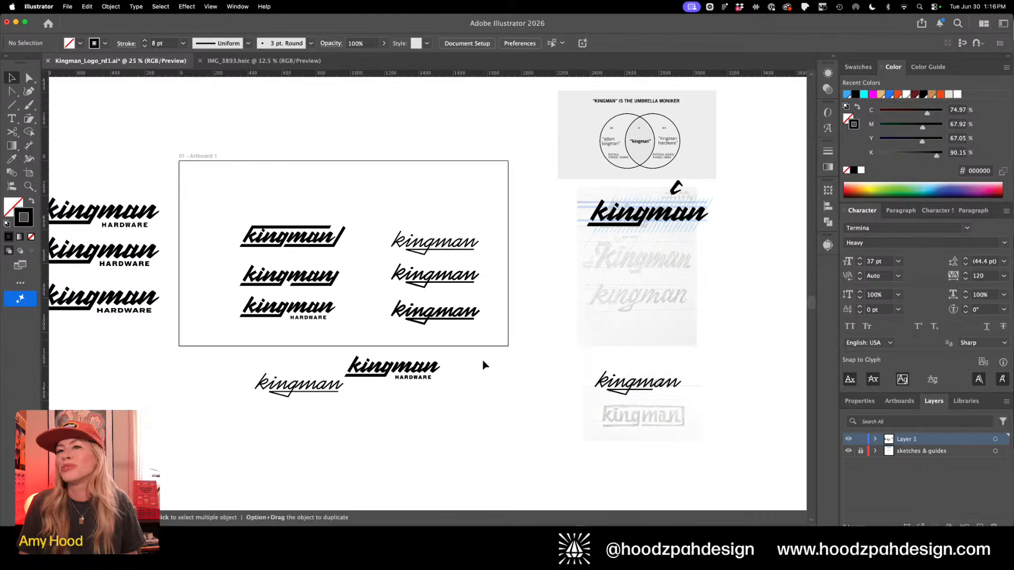
scroll(485, 365, "down", 1)
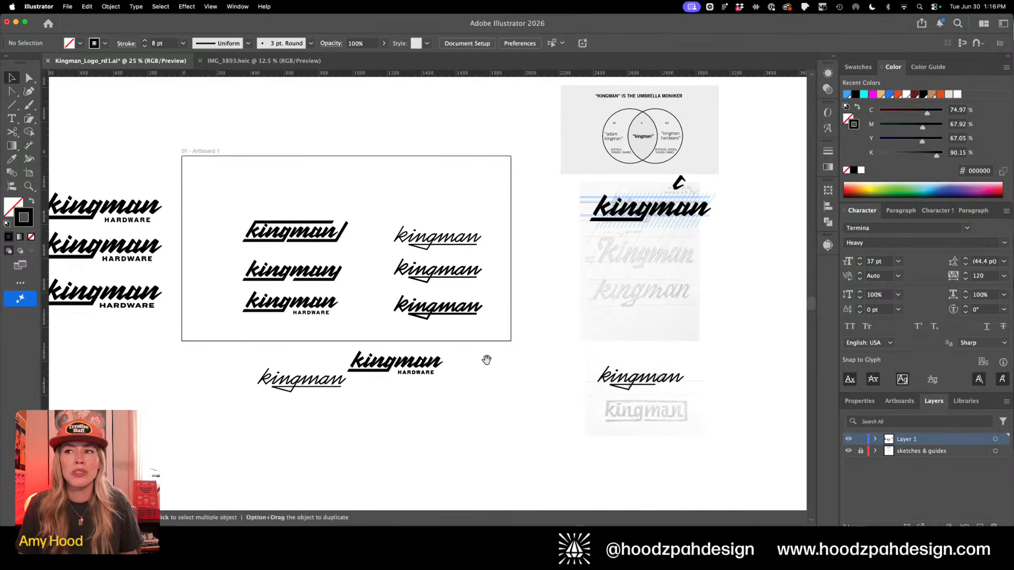
scroll(486, 364, "up", 1)
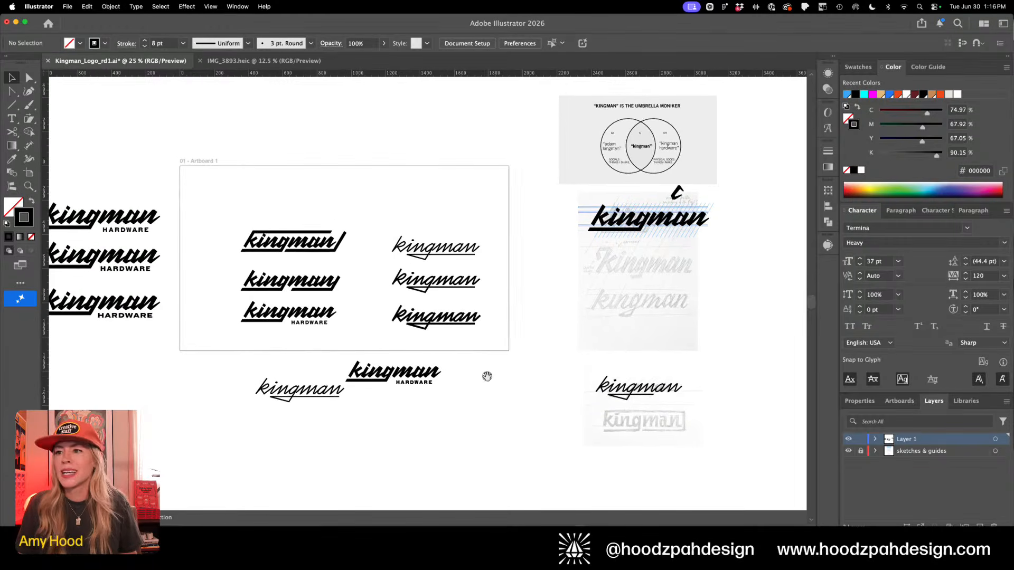
Duplicate the heaviest 10 pt script wordmark above the second column and squeeze the copy horizontally into a narrower version
left_click_drag(388, 338, 424, 328)
left_click(496, 312)
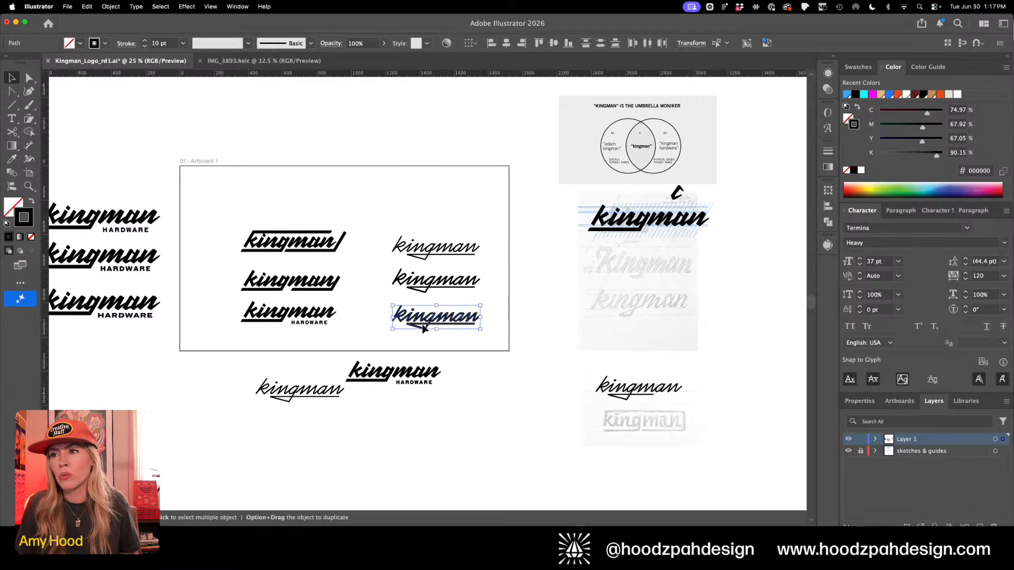
left_click_drag(423, 271, 548, 221)
key("z")
left_click(548, 220)
key("super+0")
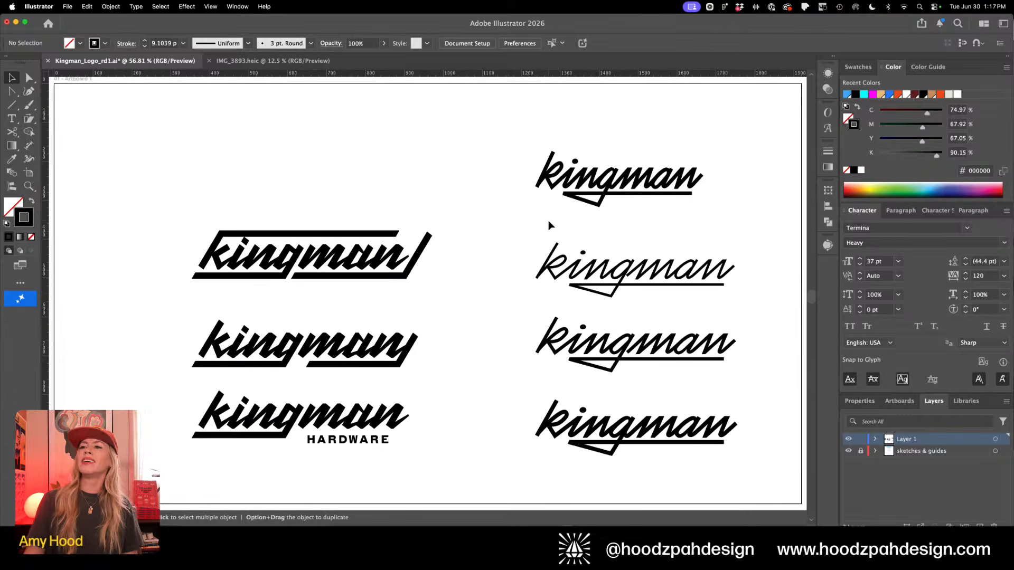
Lengthen the k's stem in the narrow script wordmark by pulling its lower end anchor down along the slant
left_click_drag(600, 159, 530, 197)
left_click_drag(663, 155, 439, 248)
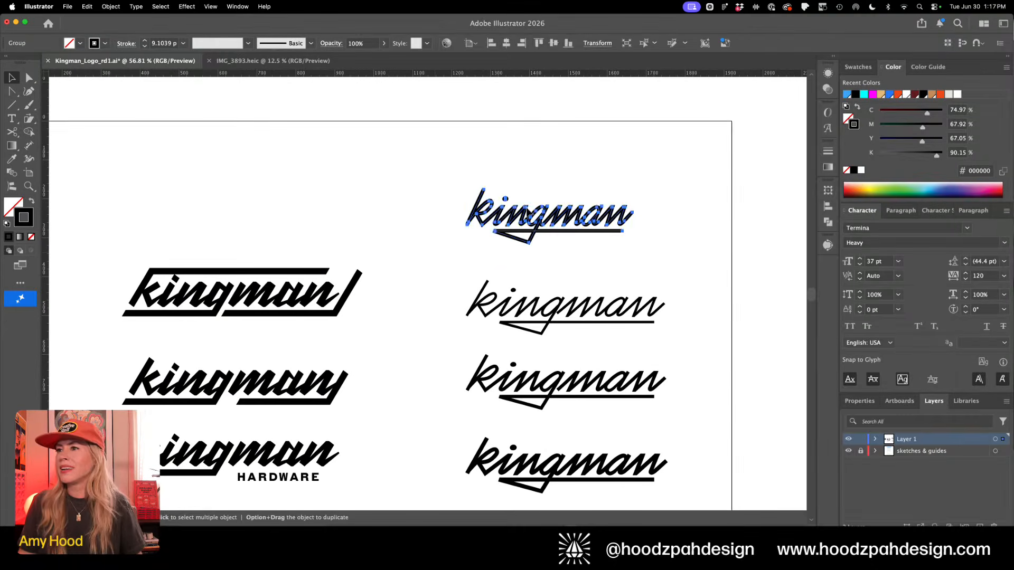
key("a")
left_click(554, 180)
left_click_drag(562, 185, 660, 206)
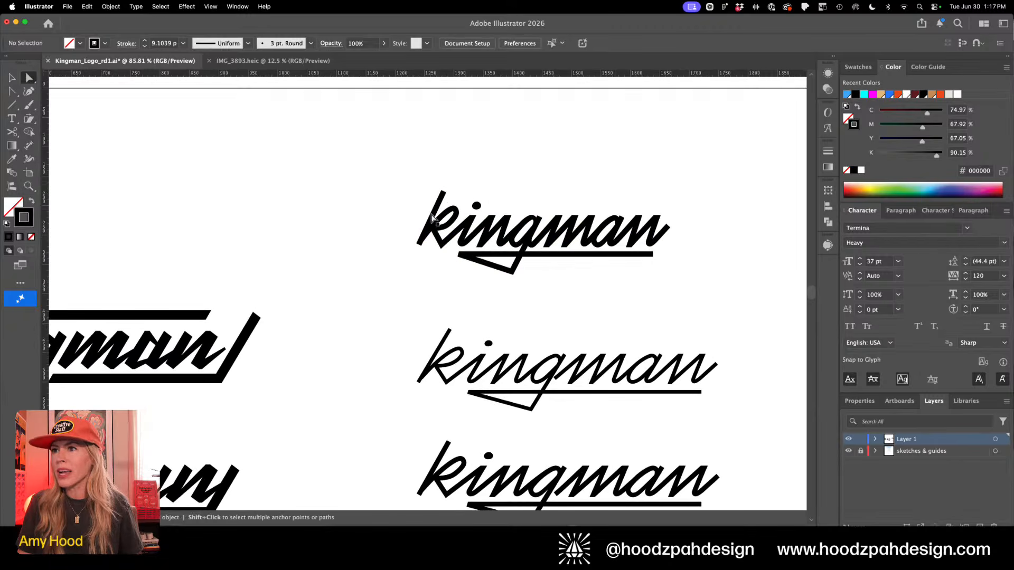
left_click_drag(410, 229, 485, 289)
left_click(424, 255)
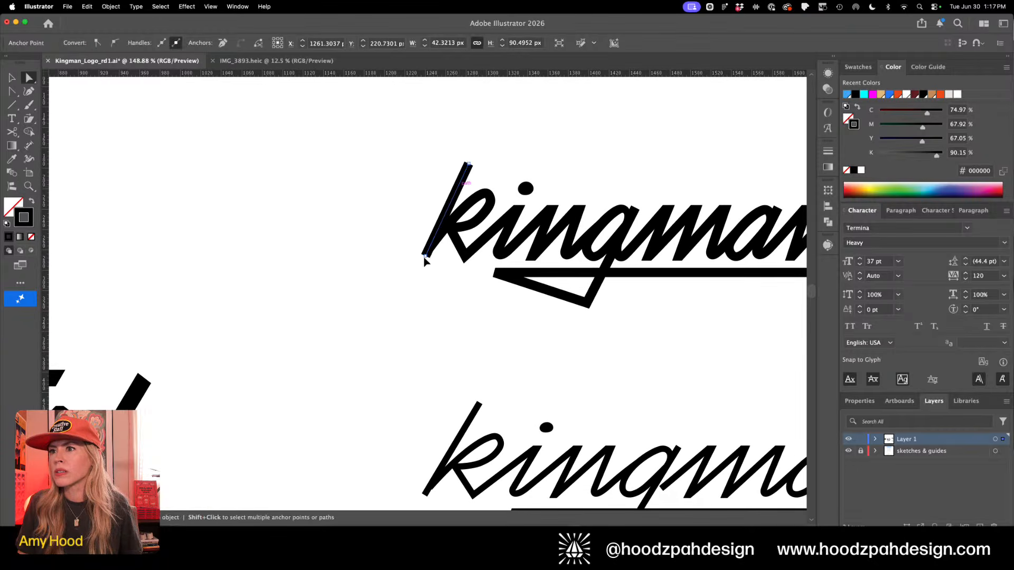
left_click_drag(423, 256, 418, 276)
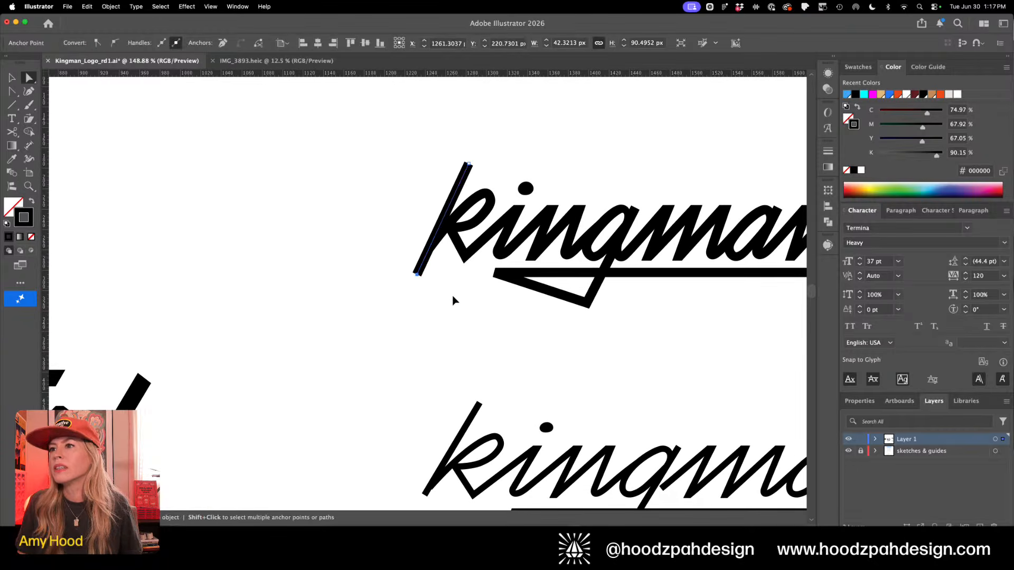
left_click(452, 296)
key("super+1")
key("super+minus")
key("super+minus")
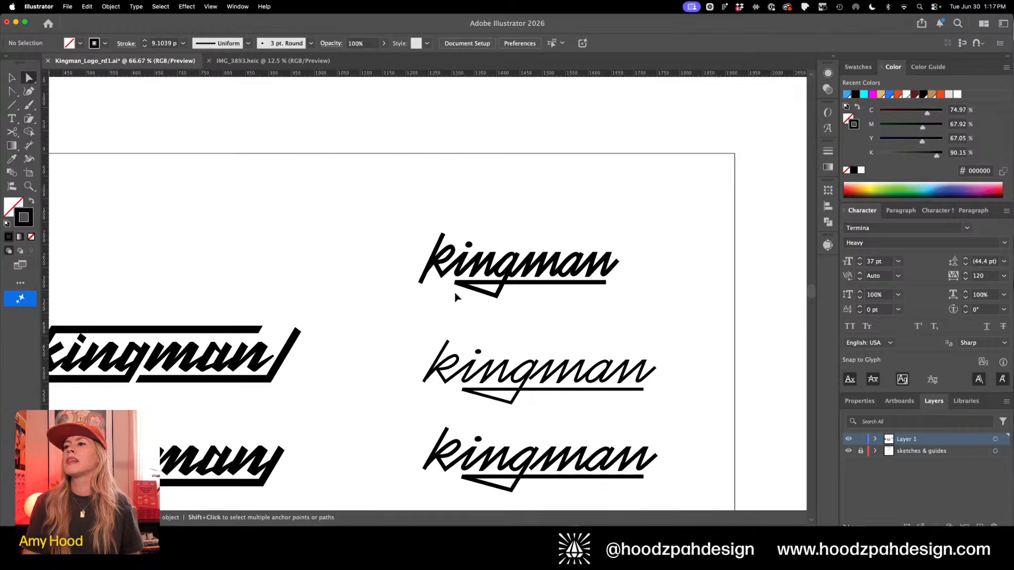
Move the start anchor of the k's loop farther down the stem and adjust its curve handle in the narrow wordmark
key("z")
left_click_drag(433, 268, 634, 344)
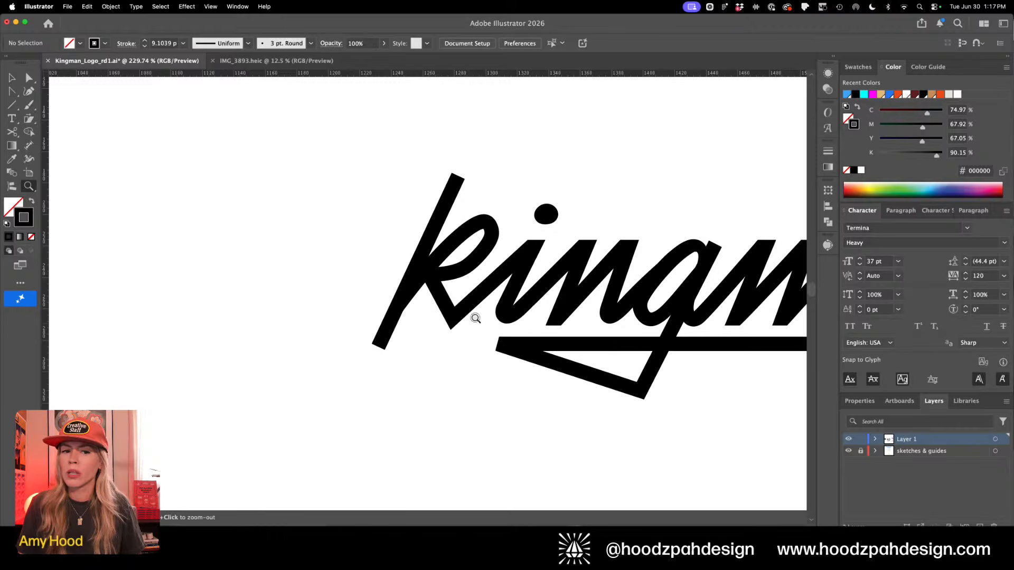
left_click(476, 318)
key("a")
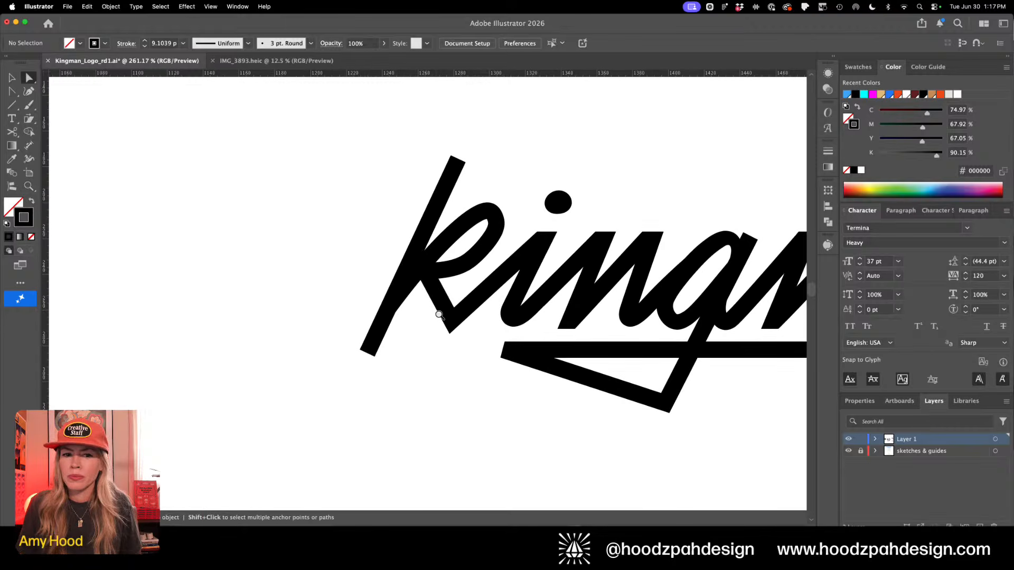
left_click(411, 283)
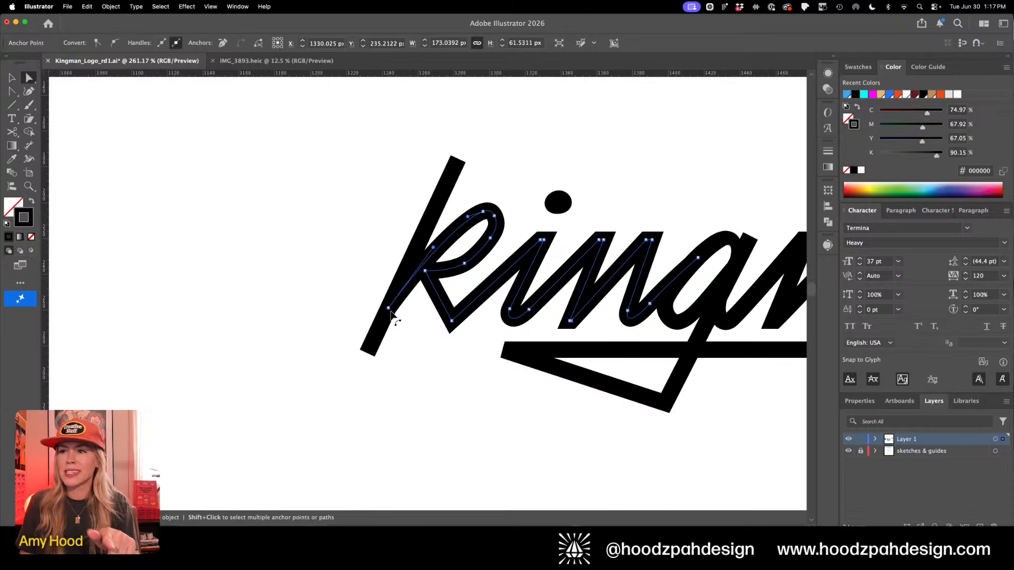
left_click_drag(387, 314, 379, 328)
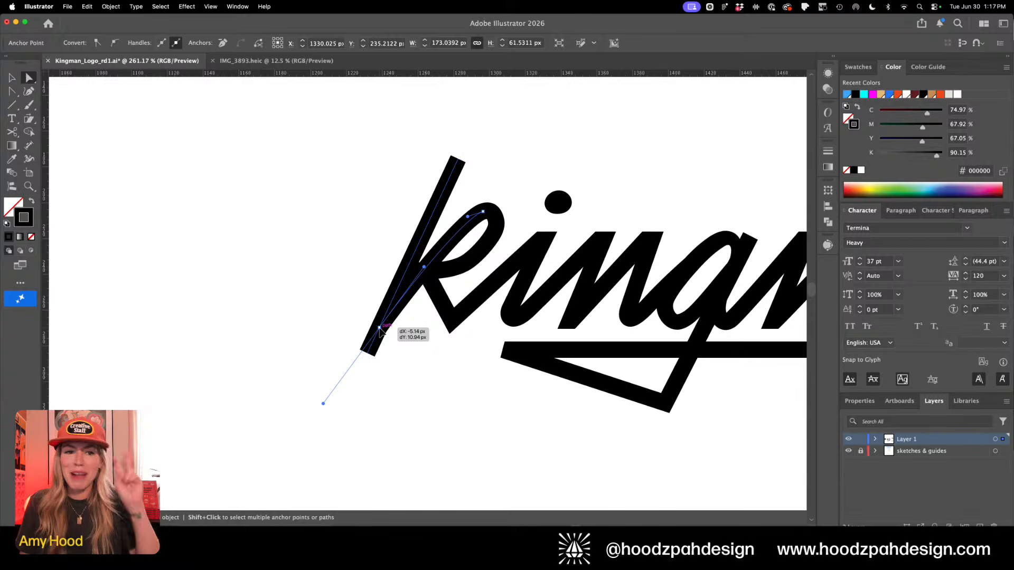
left_click_drag(380, 330, 379, 328)
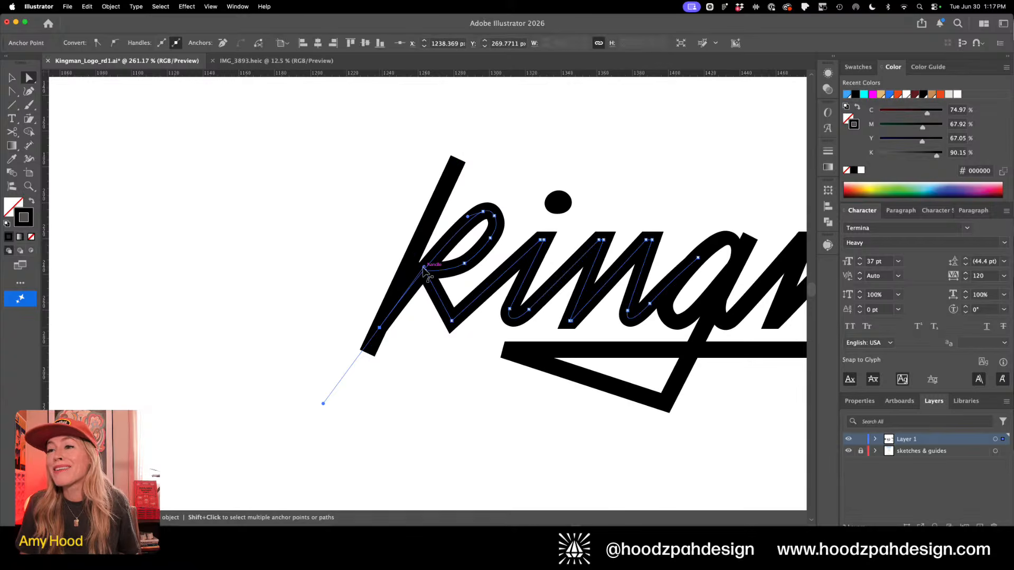
left_click_drag(424, 268, 422, 255)
left_click(346, 246)
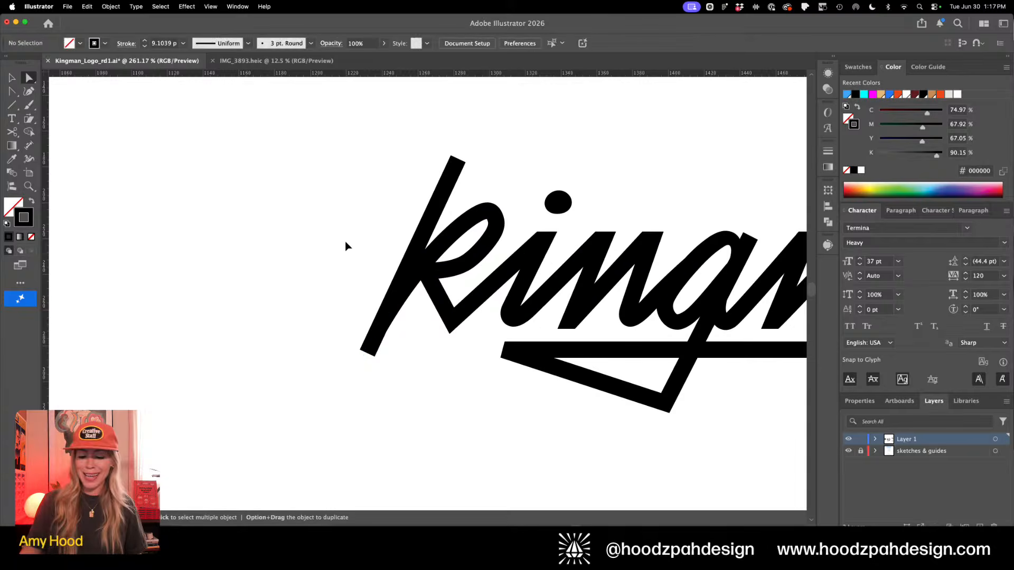
key("super+minus")
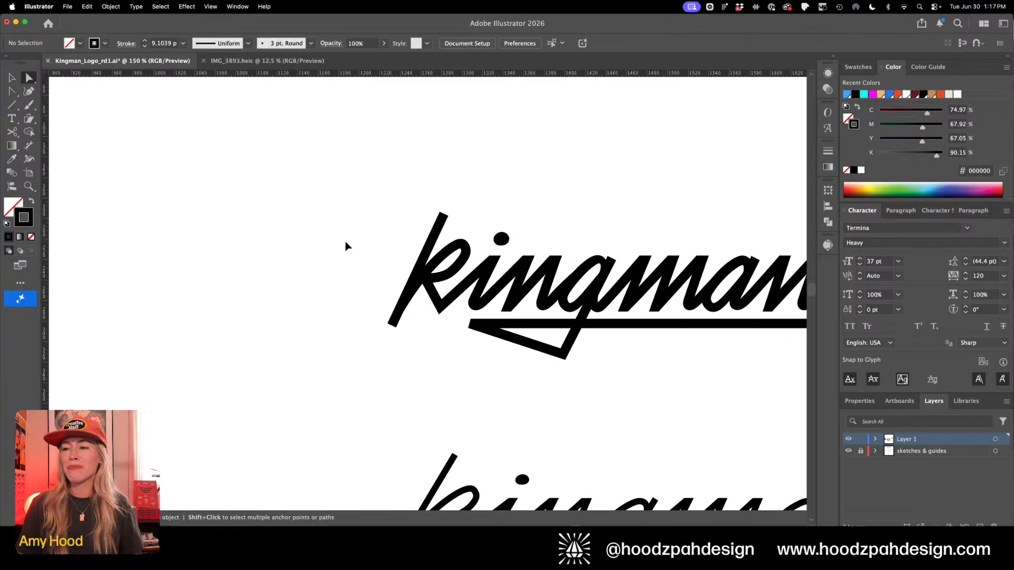
key("super+minus")
key("super+minus")
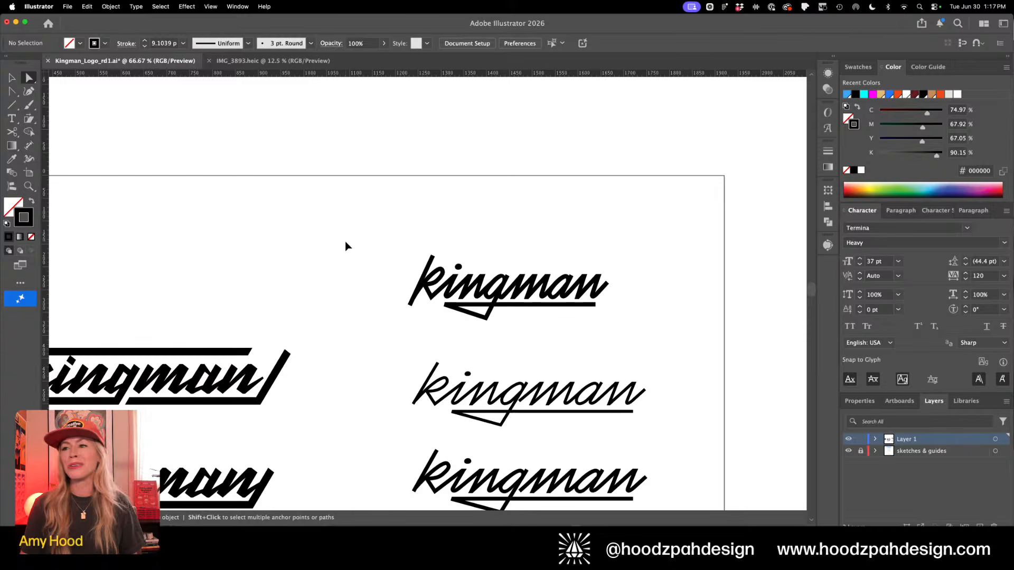
Examine the narrow wordmark closely and compare it with the wider script weights below it
key("v")
left_click_drag(536, 242, 494, 241)
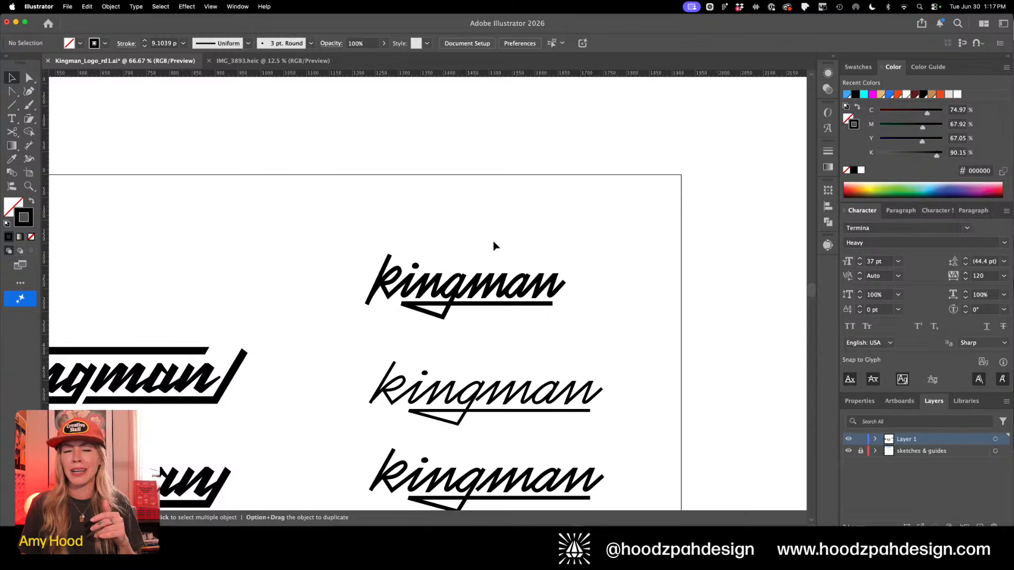
key("super+space")
left_click_drag(395, 253, 441, 280)
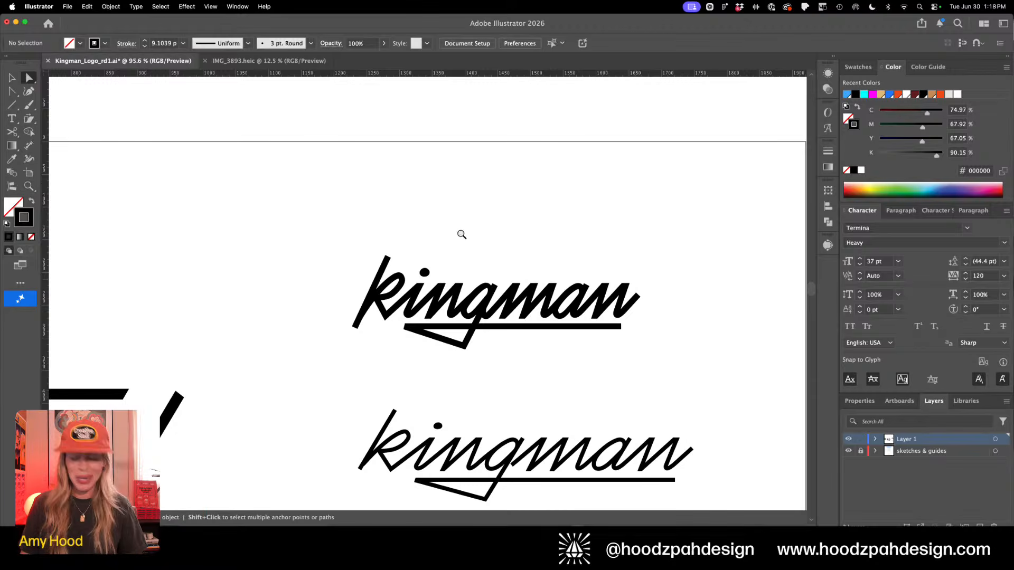
key("space")
left_click_drag(497, 250, 460, 253)
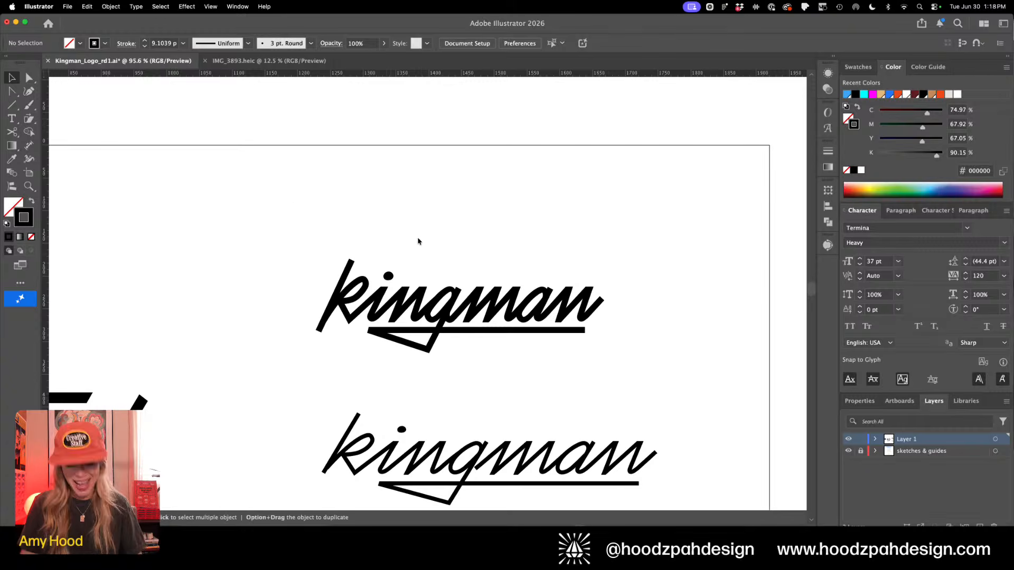
scroll(482, 256, "down", 2)
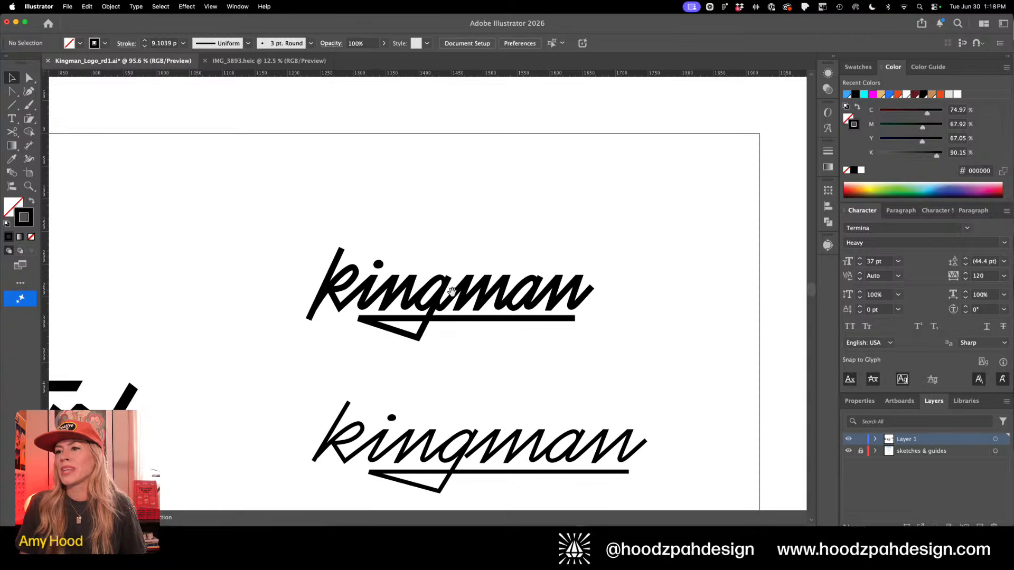
scroll(460, 289, "down", 5)
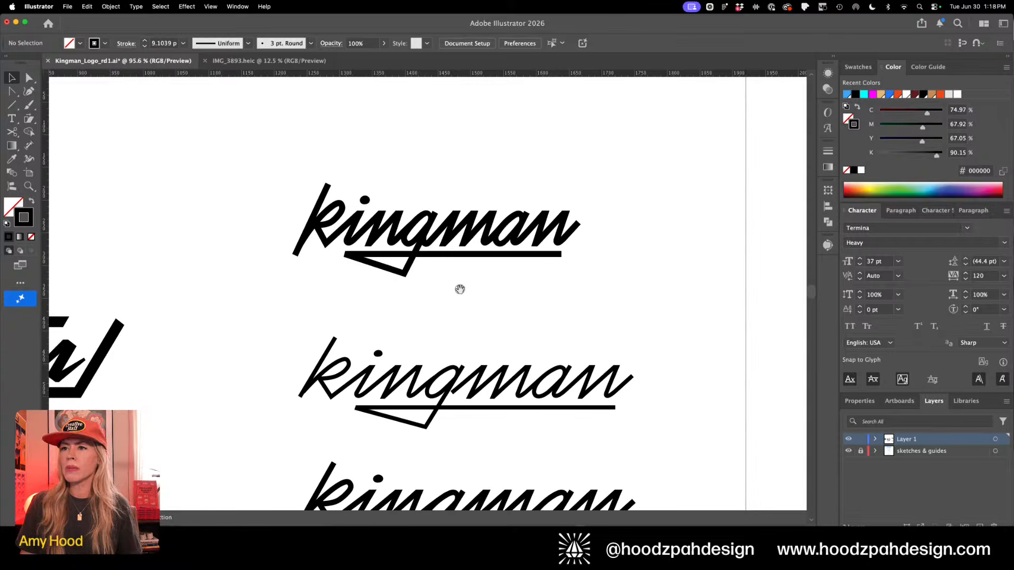
scroll(460, 290, "down", 10)
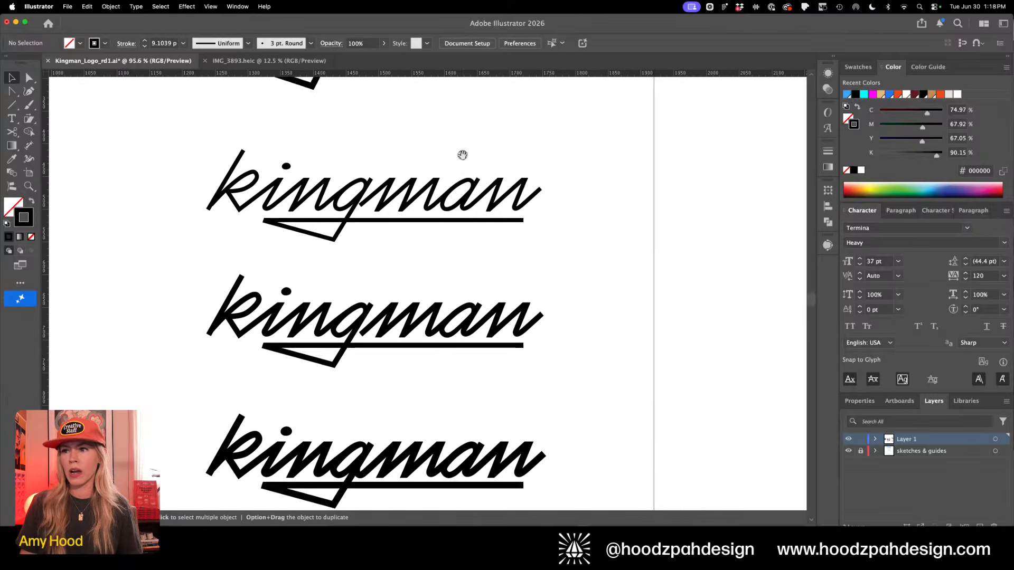
scroll(462, 154, "down", 3)
key("super+minus")
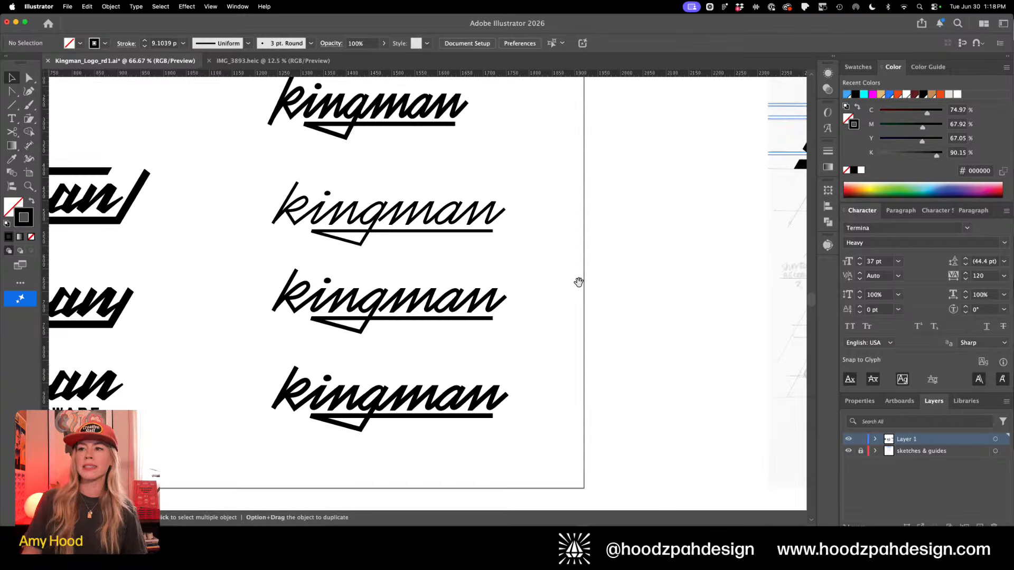
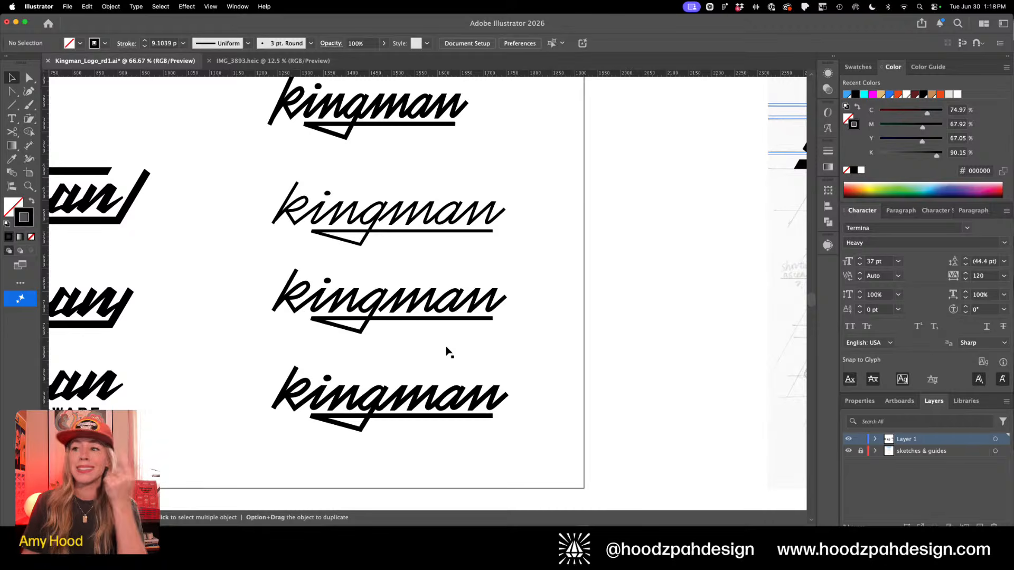
Move the narrow wordmark higher on the artboard and place a duplicate directly beneath it
left_click_drag(543, 195, 554, 335)
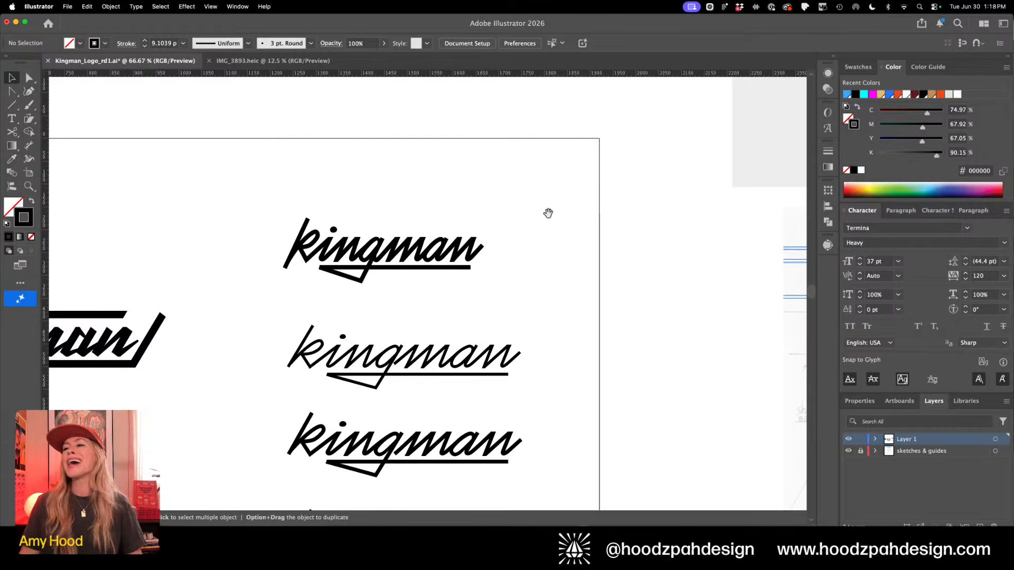
left_click_drag(267, 279, 536, 206)
left_click_drag(389, 241, 383, 288)
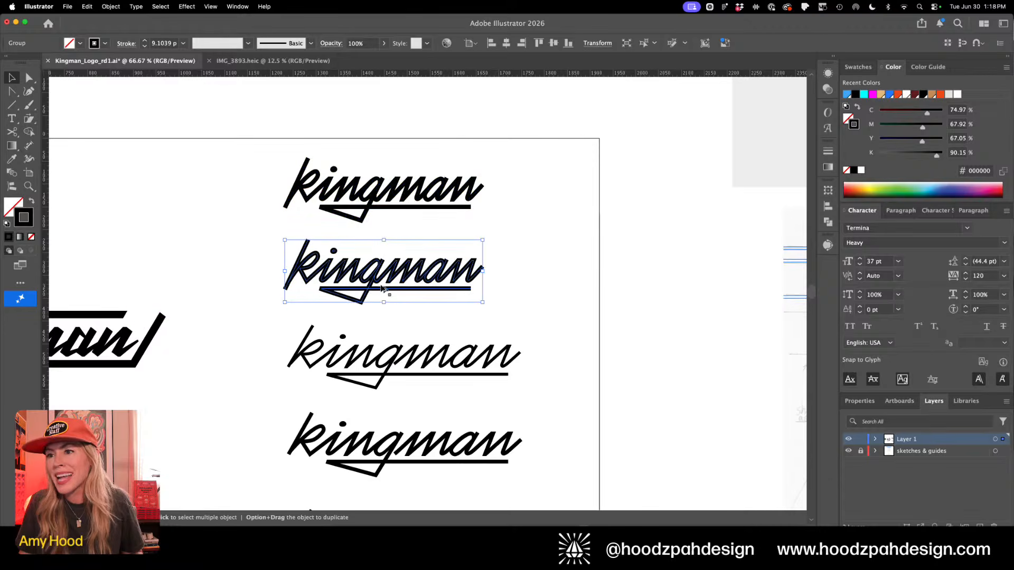
Nudge the bottom start anchor of the m's lead-in stroke beside the g in the lower narrow wordmark
key("a")
scroll(380, 290, "up", 5)
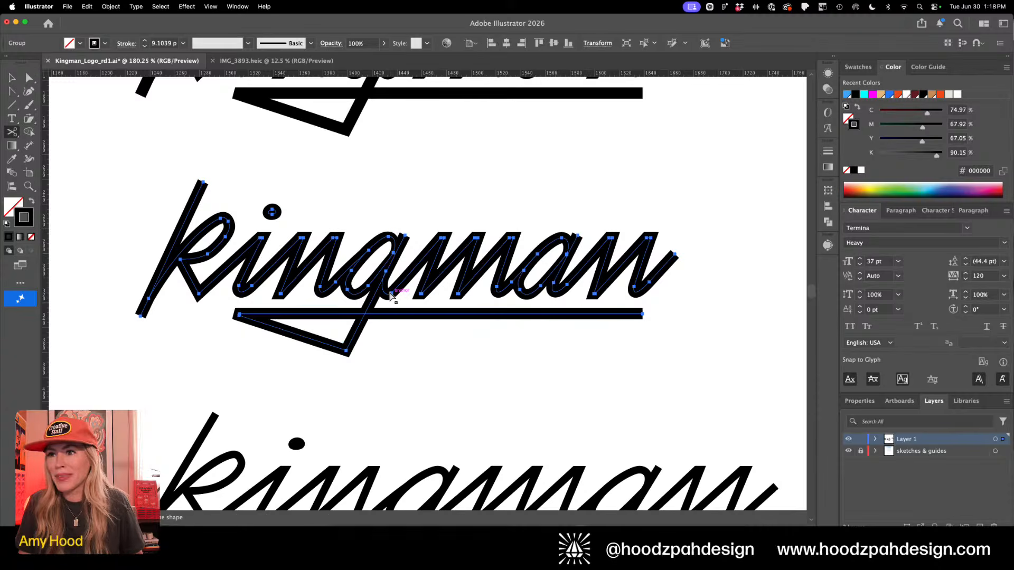
key("super+shift+a")
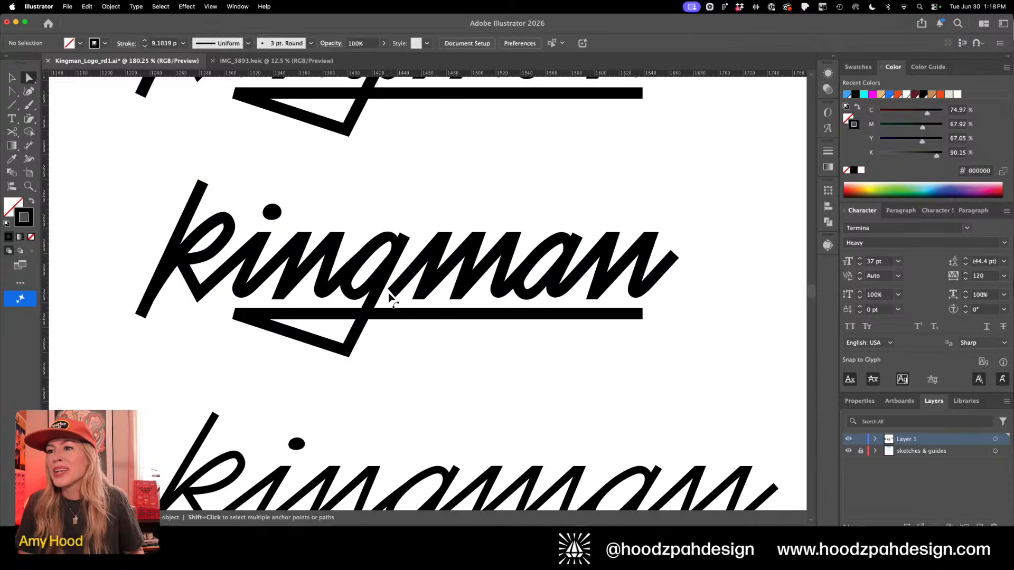
left_click_drag(392, 296, 390, 297)
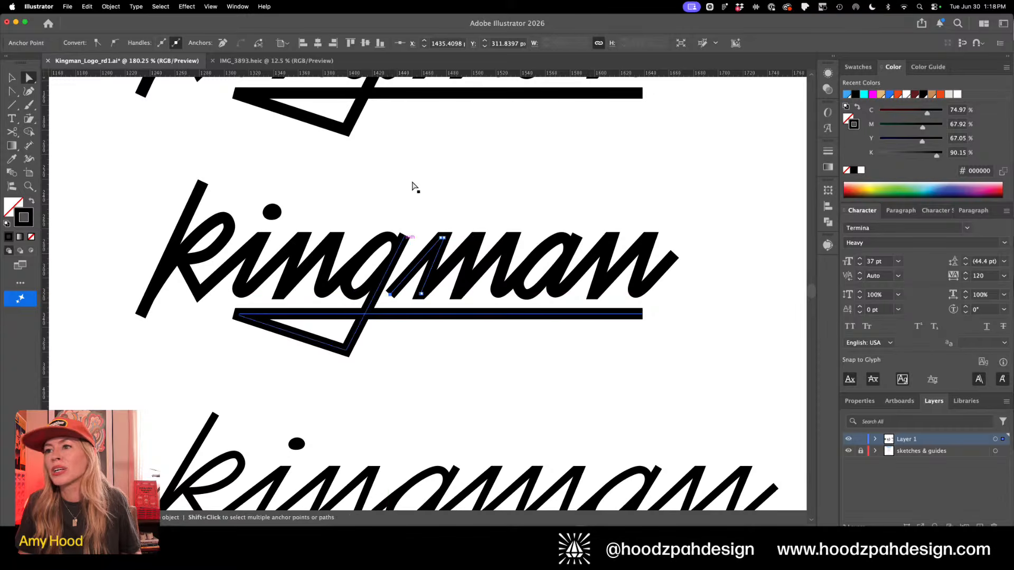
key("super+shift+a")
key("super+minus")
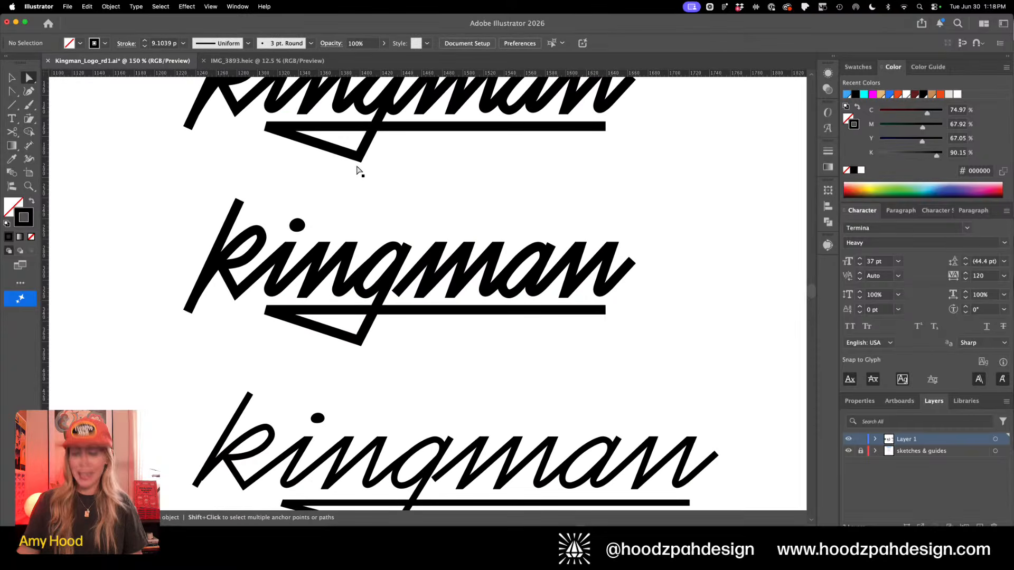
key("v")
key("super+minus")
key("super+minus")
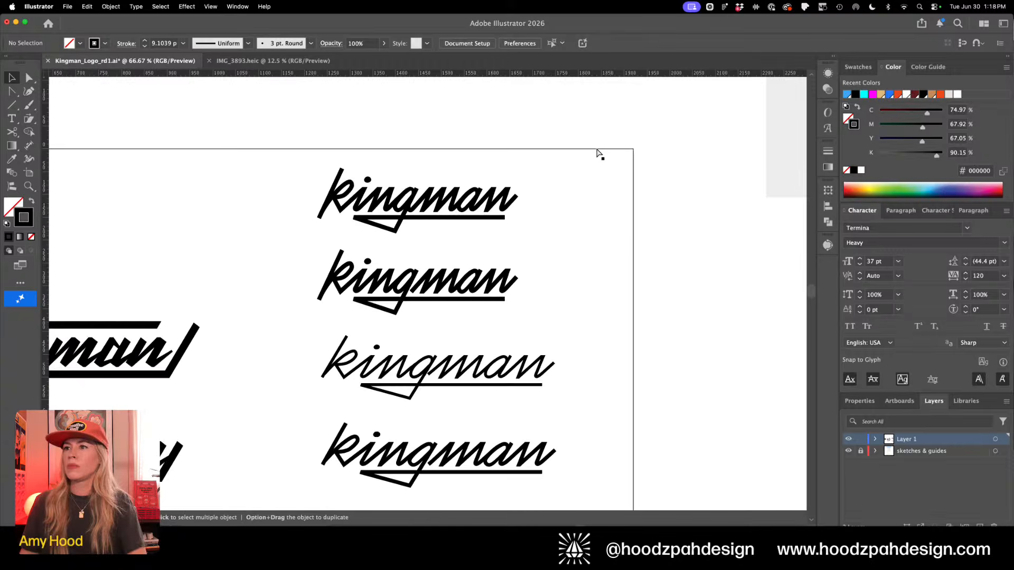
Delete the upper narrow wordmark and replace it with a duplicate of the adjusted one, keeping both stacked in the column
left_click_drag(597, 153, 271, 243)
key("BackSpace")
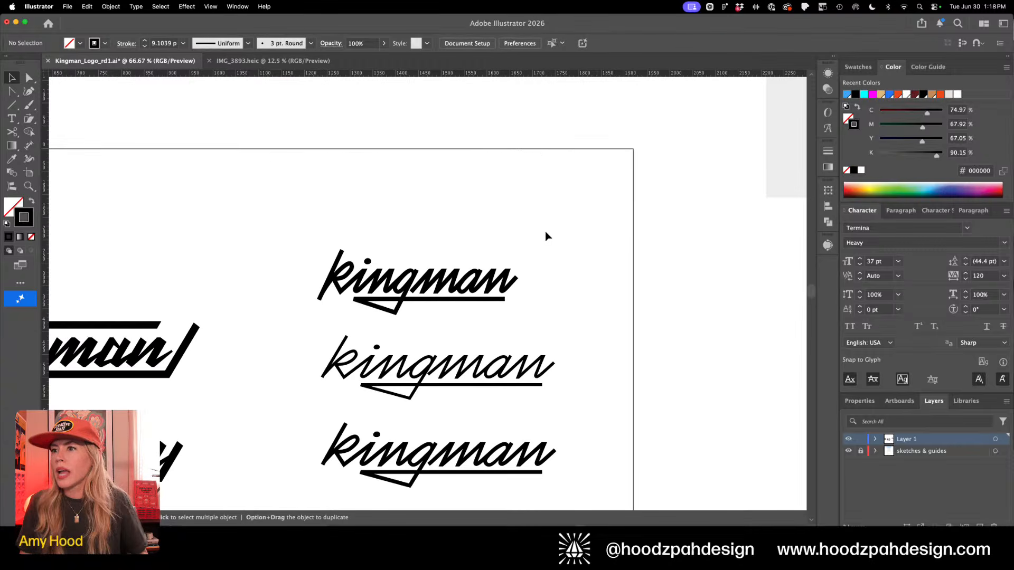
left_click_drag(545, 232, 296, 332)
left_click_drag(404, 274, 439, 295)
left_click(586, 275)
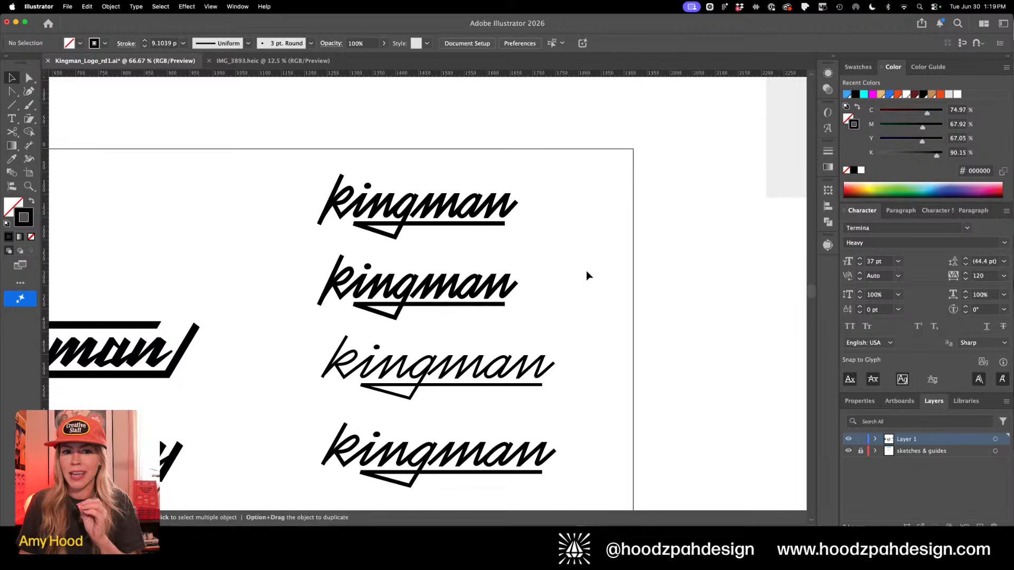
Isolate the lower narrow wordmark's group and move the letters "man" beneath "king" to form a stacked version
left_click_drag(545, 293, 519, 290)
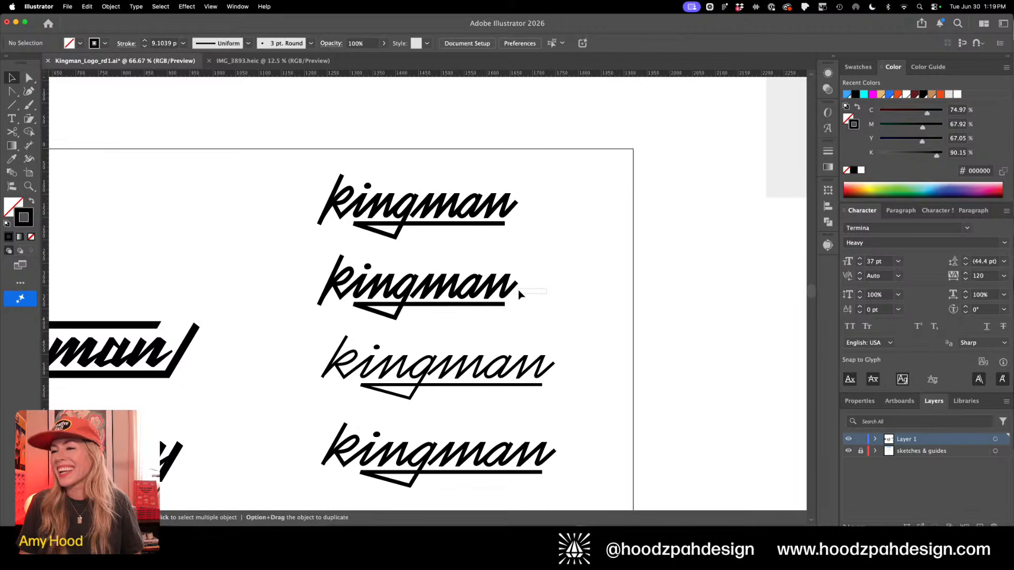
left_click_drag(420, 292, 421, 290)
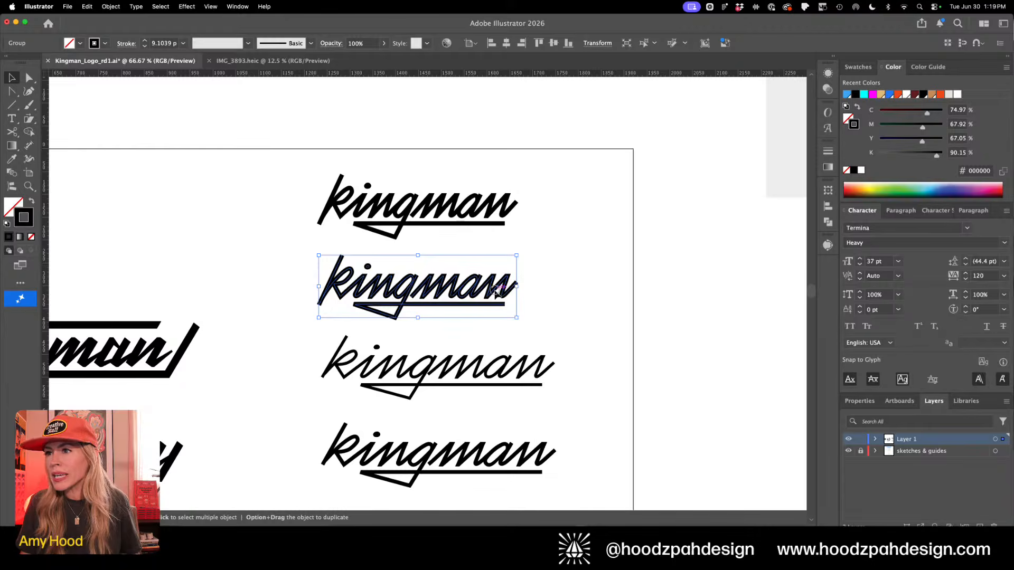
double_click(497, 289)
left_click_drag(544, 263, 340, 321)
Select the letters "man" in the isolated stacked group and nudge them lower and slightly left beneath "king"
key("a")
left_click(479, 305)
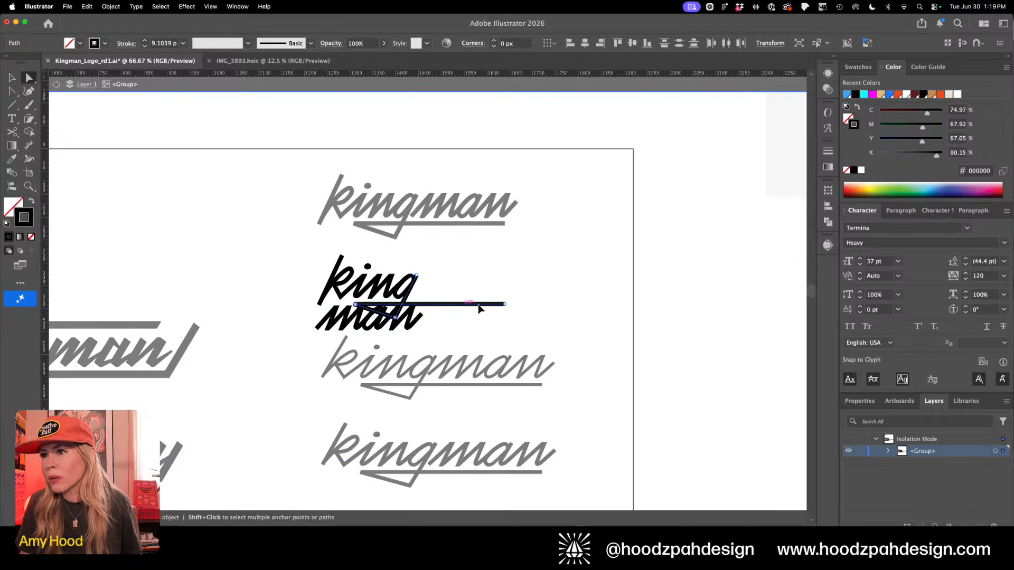
left_click(491, 304, "alt")
key("super+=")
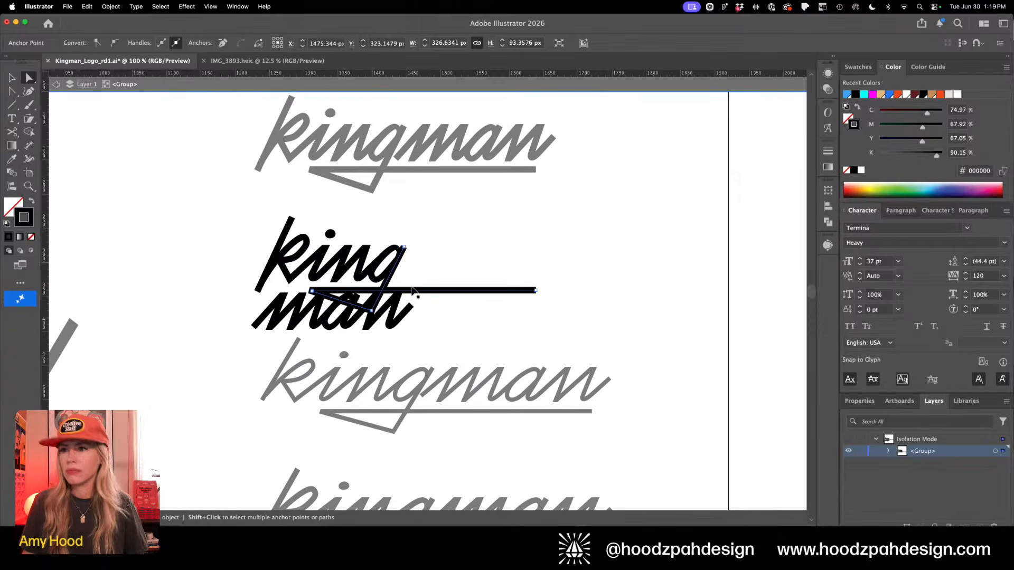
key("v")
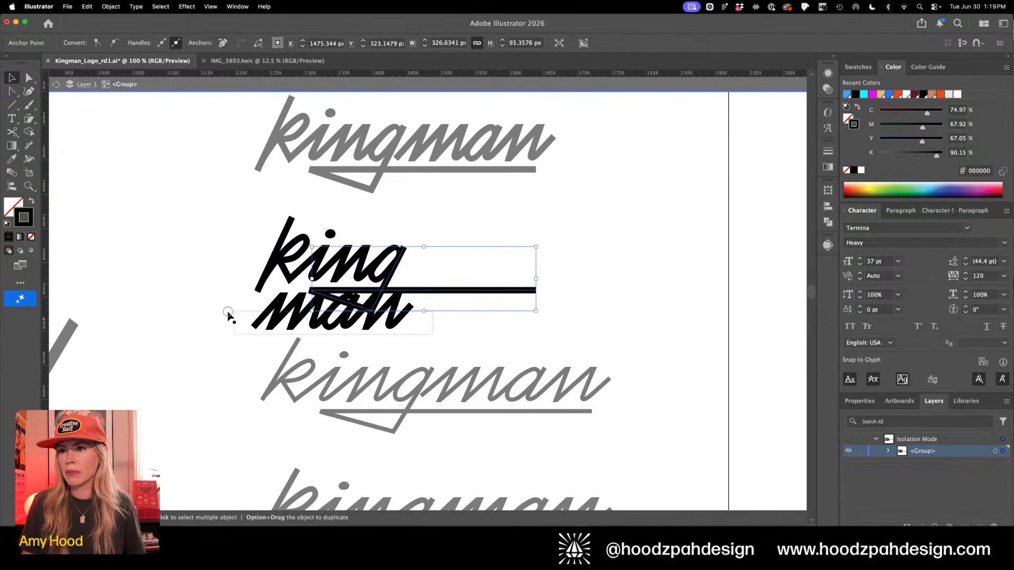
left_click_drag(229, 315, 375, 309)
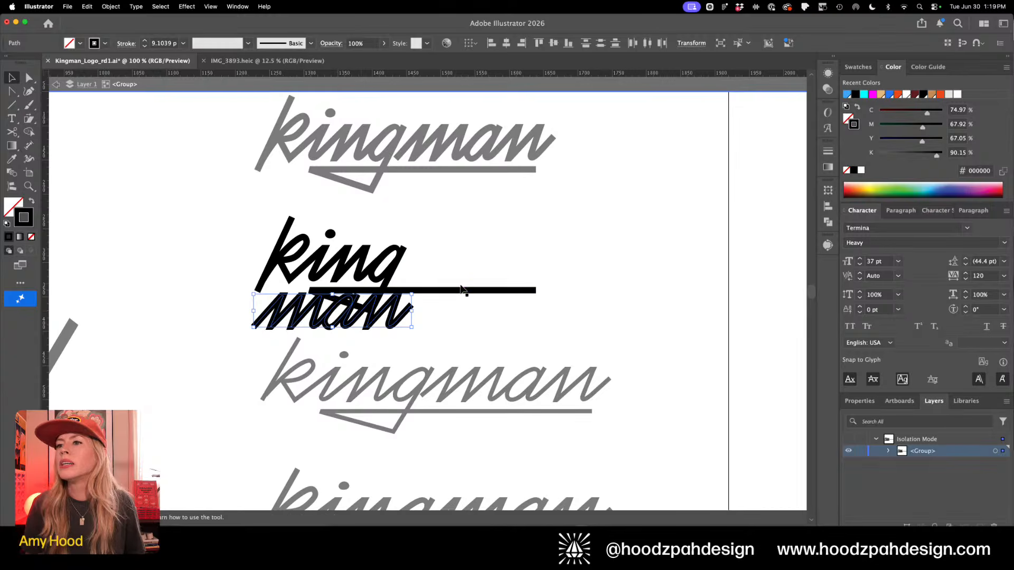
key("shift+Down")
key("Left")
key("Left")
key("Left")
key("Left")
key("Left")
key("Left")
key("Left")
key("Left")
key("Left")
key("Left")
key("Left")
key("Left")
key("Left")
key("Down")
key("Down")
key("Down")
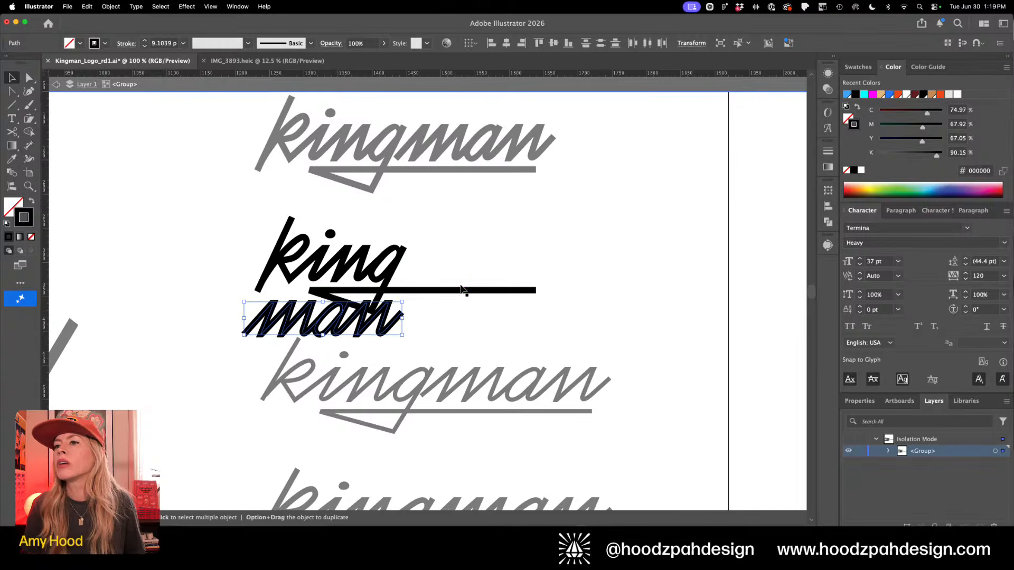
key("shift+Down")
key("shift+Down")
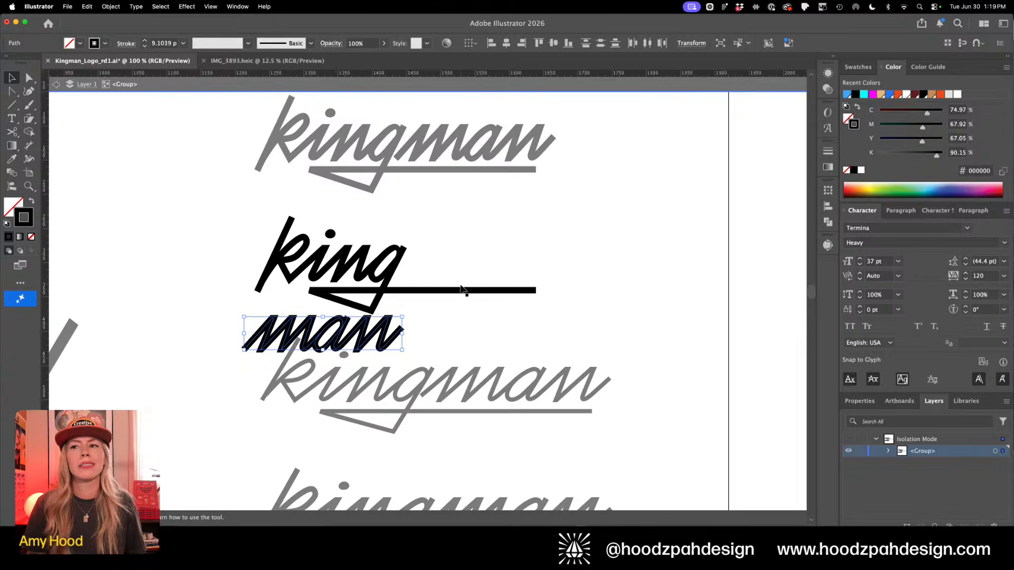
key("shift+Up")
key("shift+Up")
key("shift+Up")
key("shift+Down")
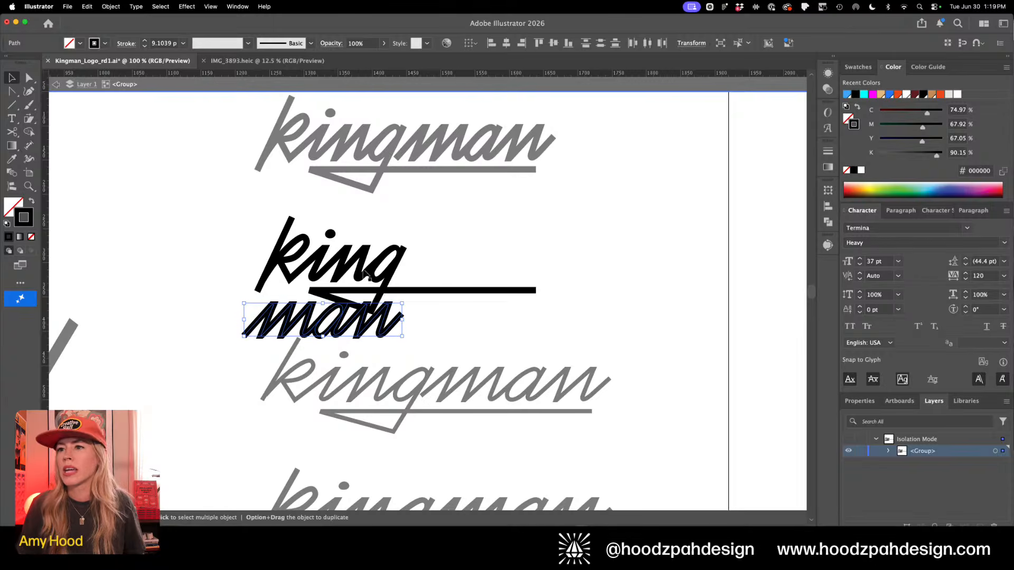
Cut the g's descender where it crosses the underline and delete the angled loop hanging beneath it
left_click_drag(325, 294, 491, 391)
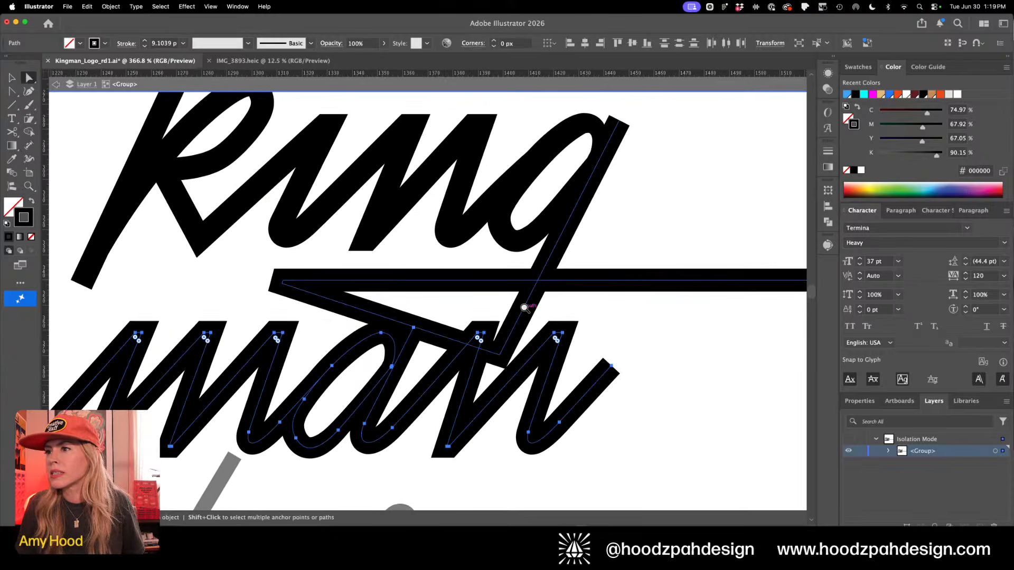
left_click(539, 283)
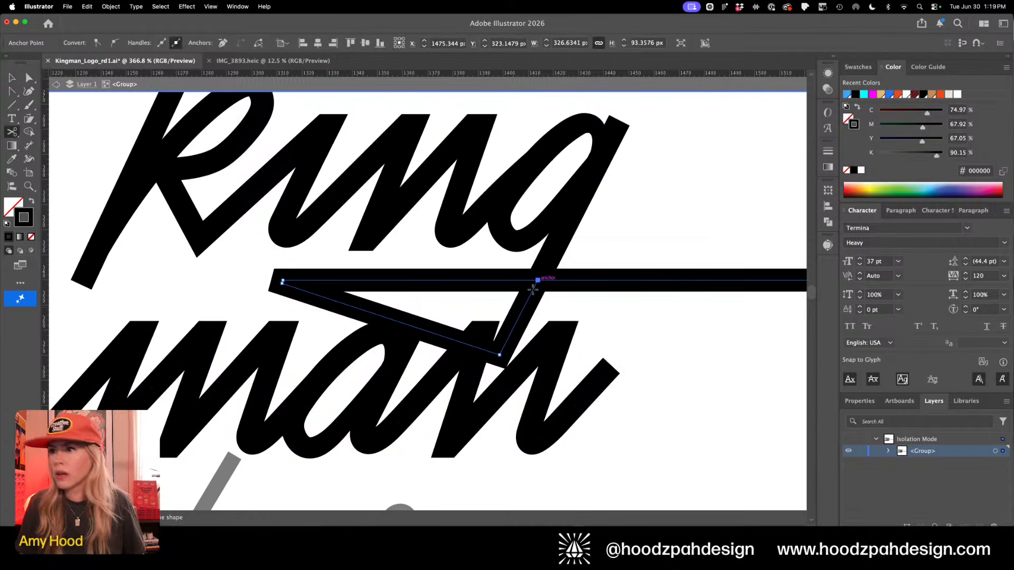
left_click(281, 283)
key("Delete")
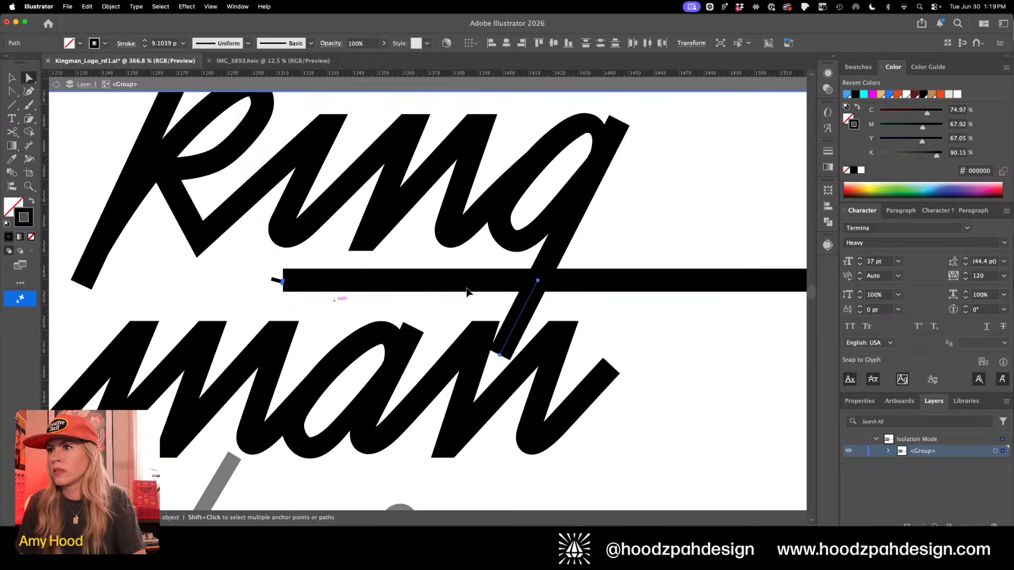
key("Delete")
Trim the underline beneath "king" to end at the g's descender and join the two paths there
left_click(551, 281)
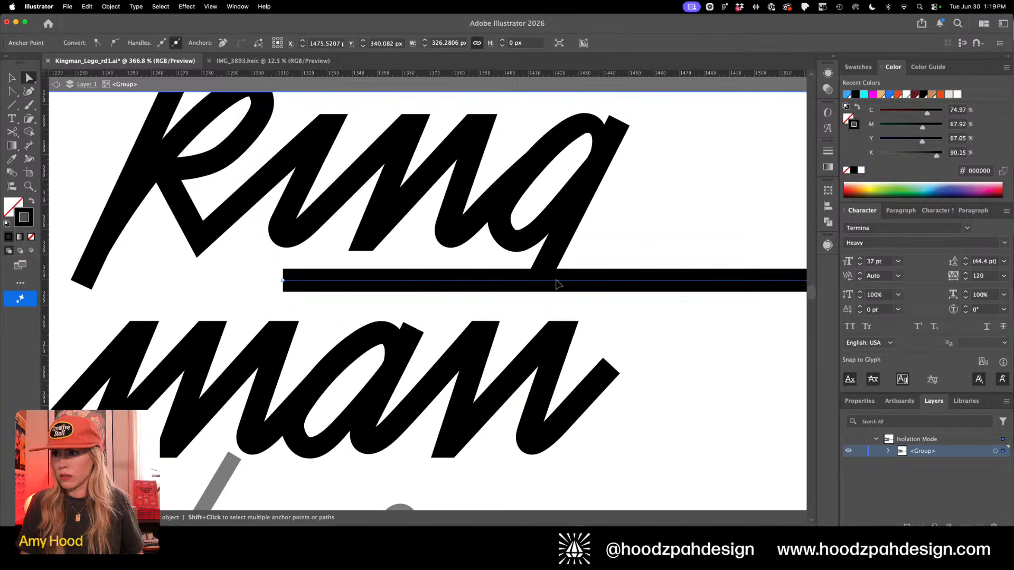
key("c")
left_click(555, 281)
key("a")
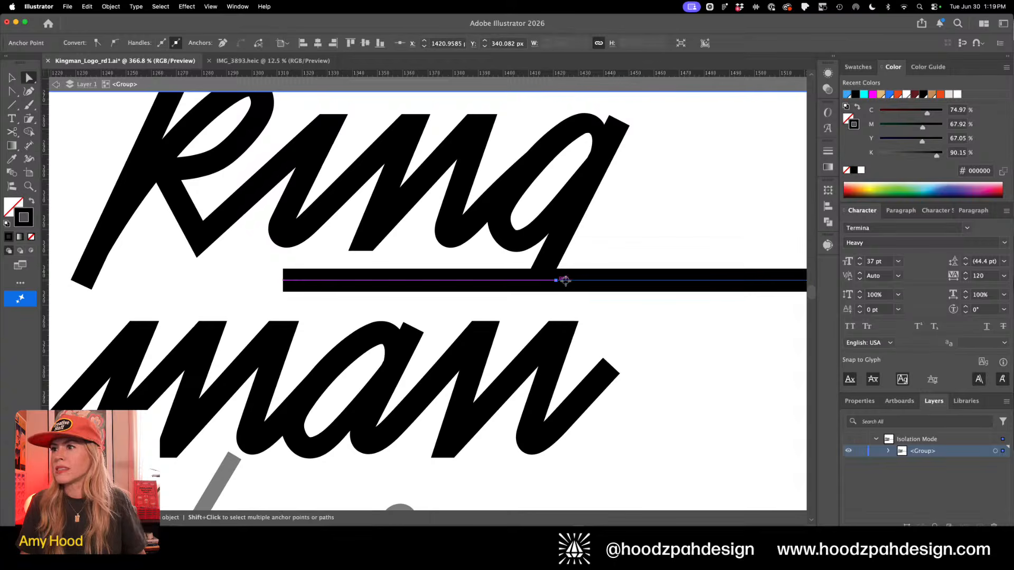
key("Delete")
left_click_drag(555, 281, 538, 280)
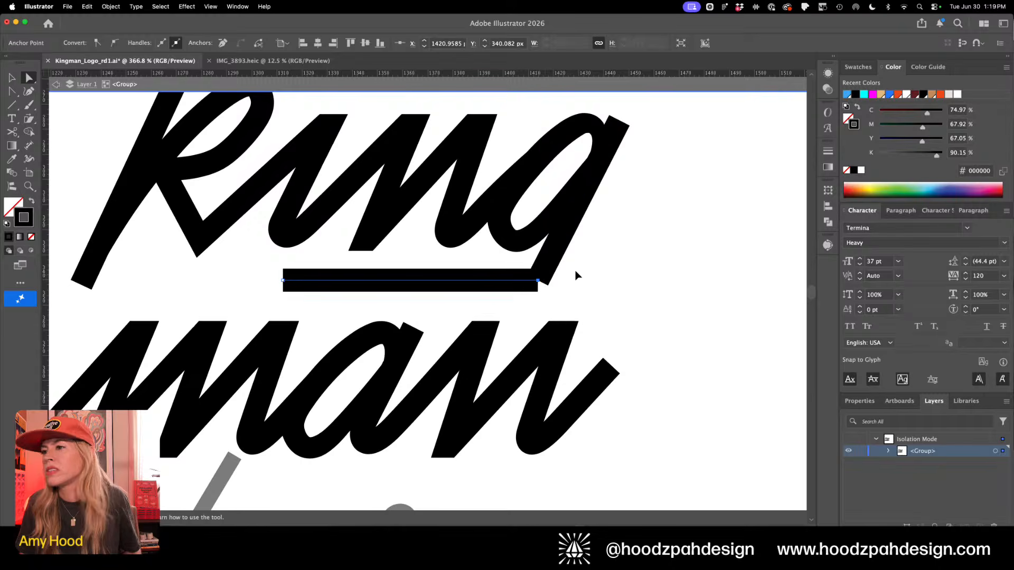
left_click(523, 290)
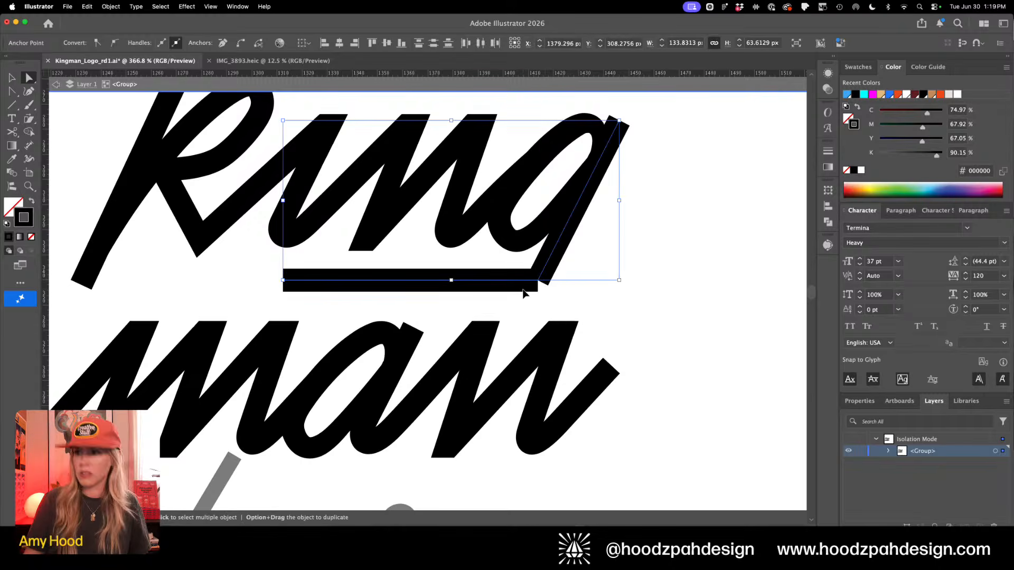
Extend the underline's free end beneath "king" leftward until it sits close to the foot of the k
key("super+minus")
key("super+minus")
key("super+minus")
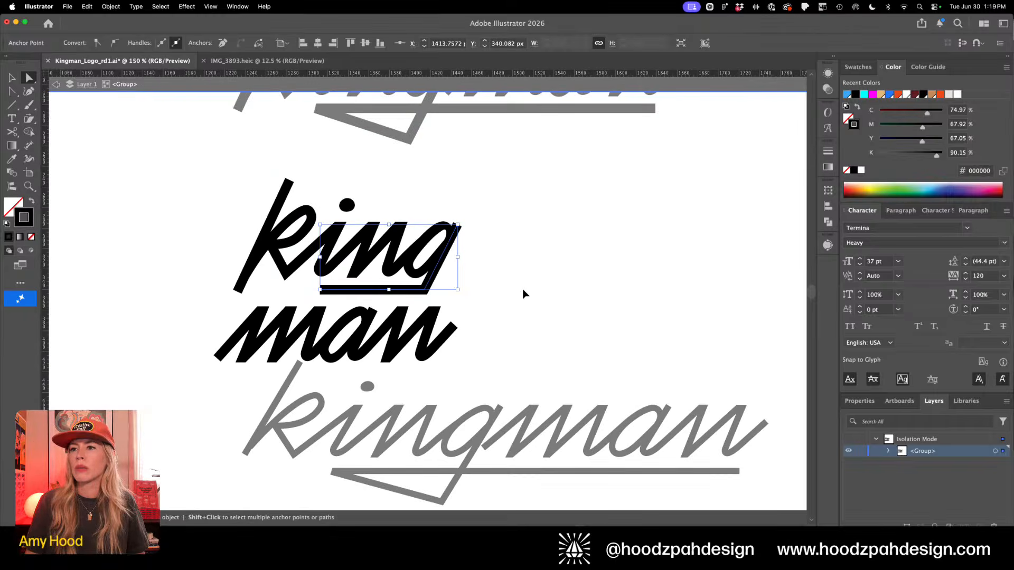
key("super+minus")
left_click(522, 290)
left_click(354, 291)
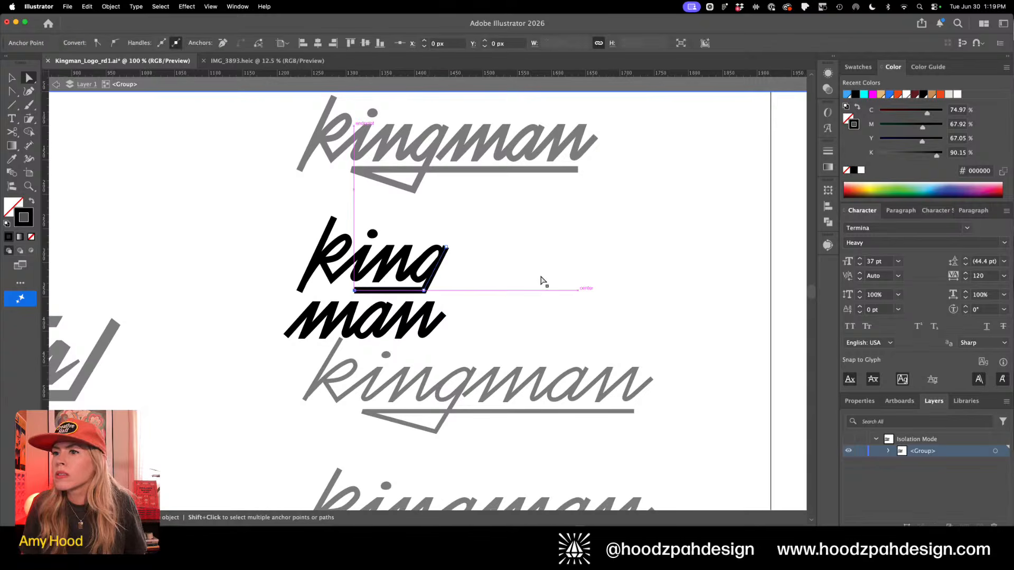
key("shift+Left")
key("shift+Left")
key("shift+Left")
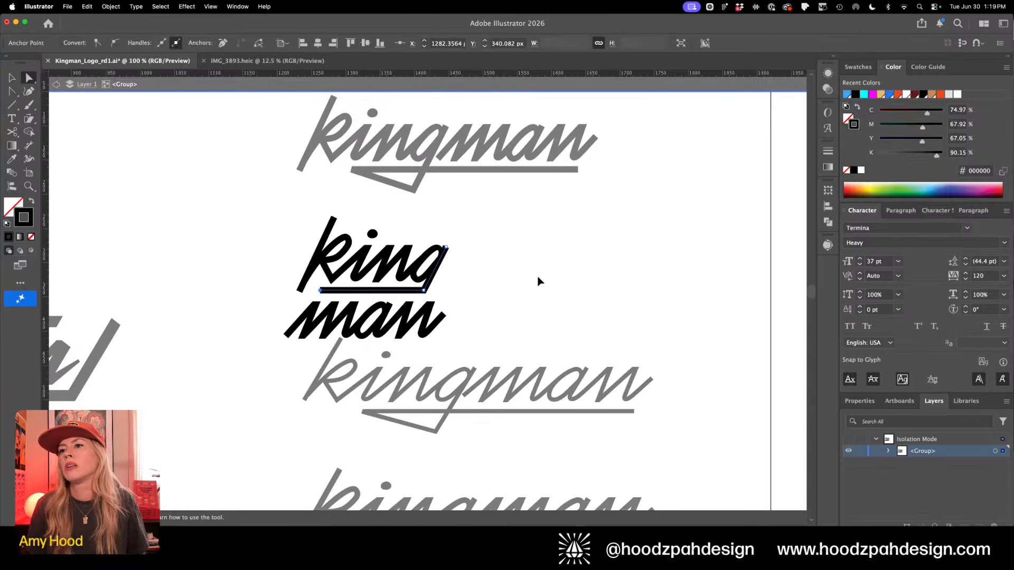
key("shift+Left")
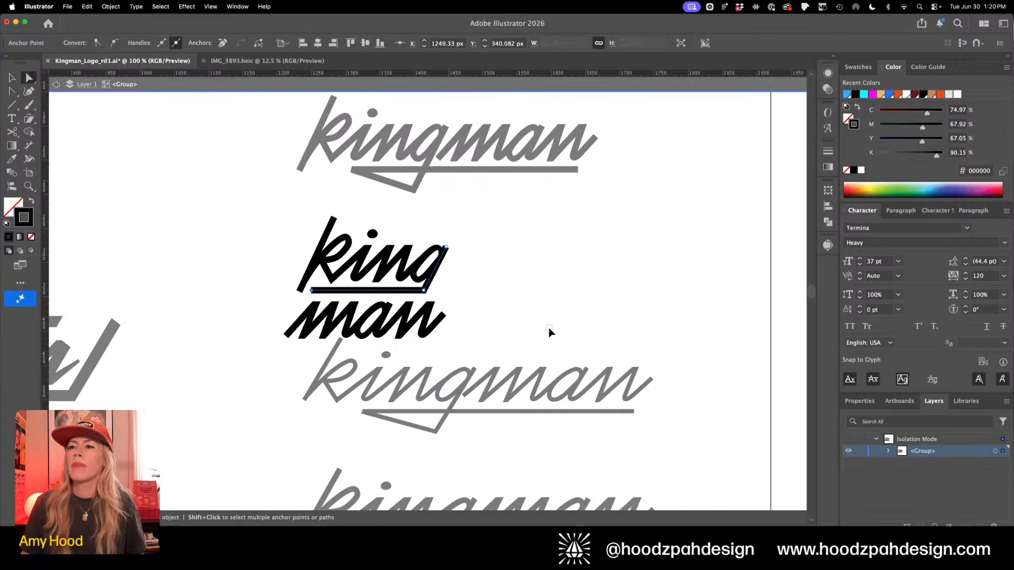
Exit the group's isolation and delete the stray anchor point to the right of the stacked wordmark
left_click(549, 333)
key("super+minus")
key("super+minus")
key("v")
double_click(455, 279)
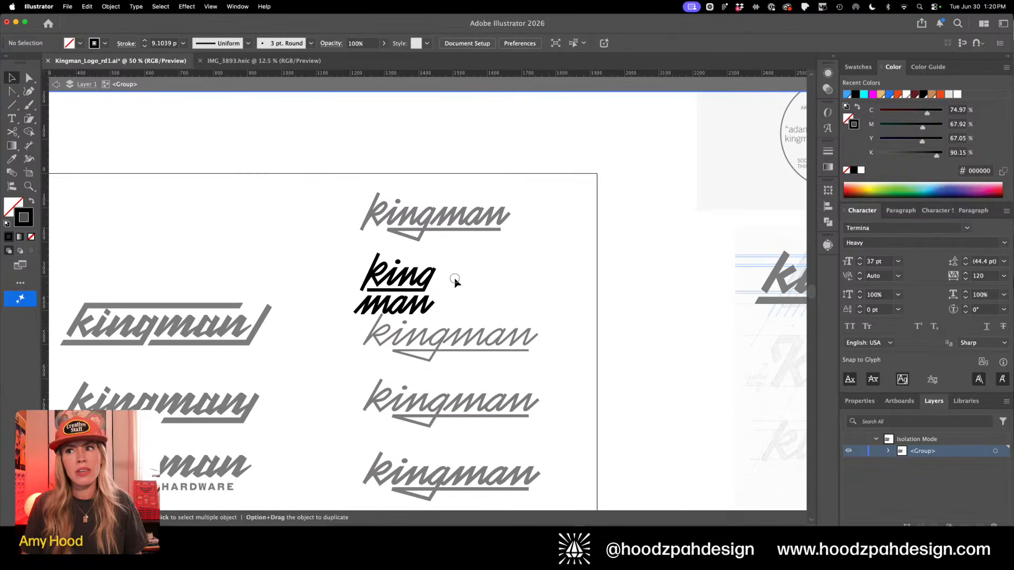
left_click_drag(449, 258, 328, 299)
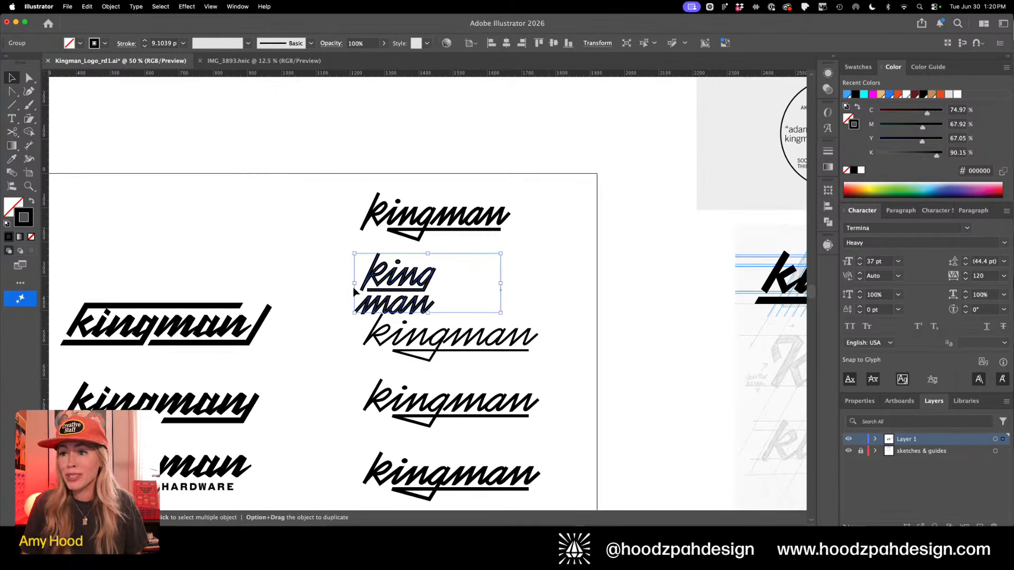
key("a")
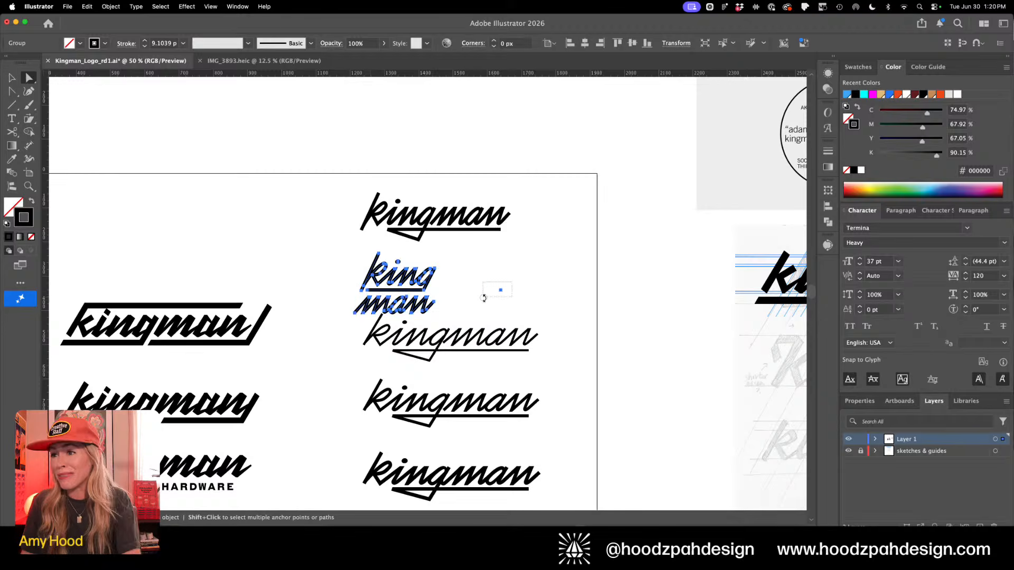
left_click(484, 294)
key("v")
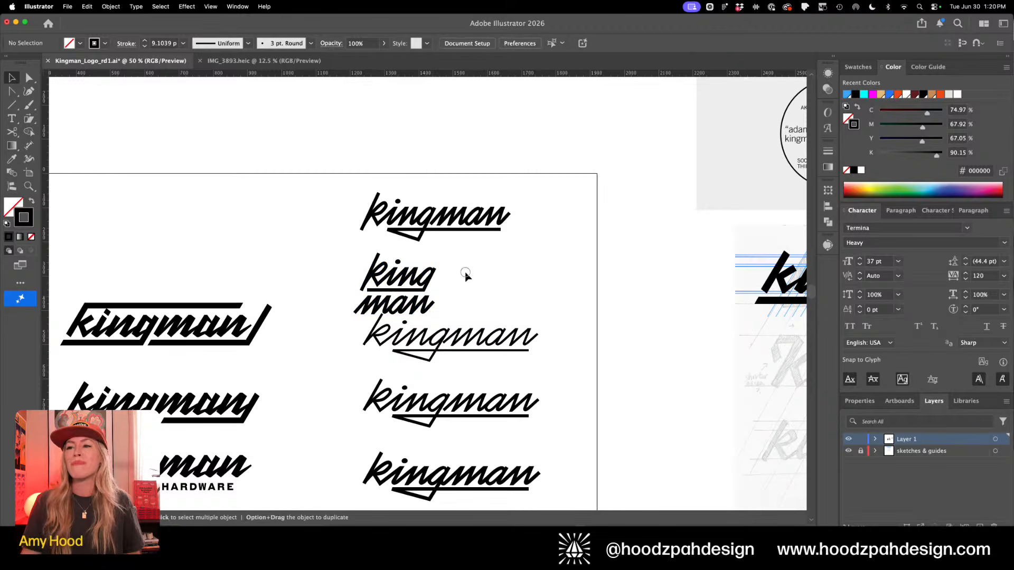
Place the stacked version to the left of the narrow wordmark and move both above the artboard
left_click_drag(458, 259, 301, 212)
left_click_drag(336, 257, 336, 257)
left_click(417, 283)
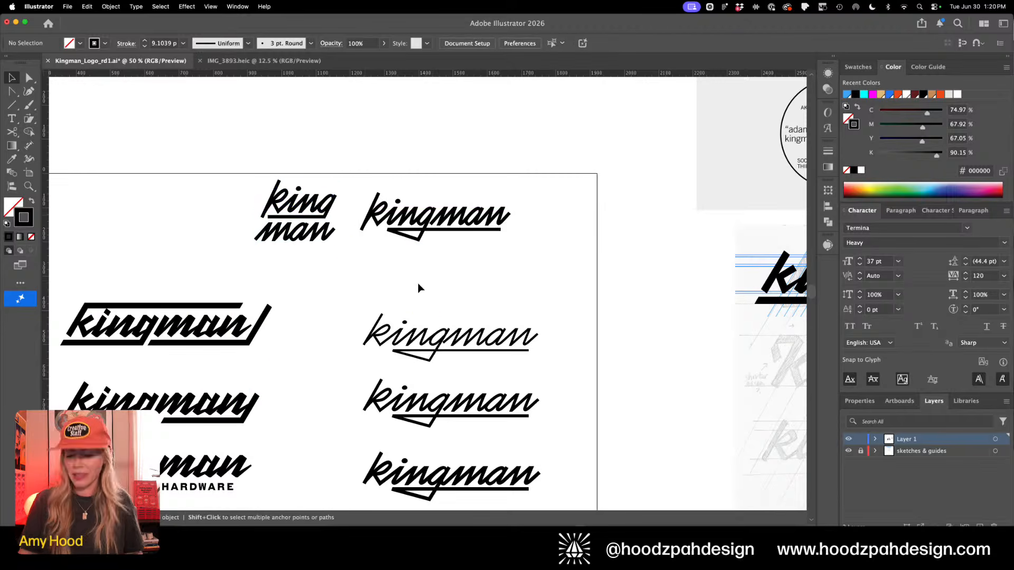
key("super+minus")
scroll(418, 284, "up", 1)
left_click_drag(491, 224, 301, 174)
left_click(327, 216)
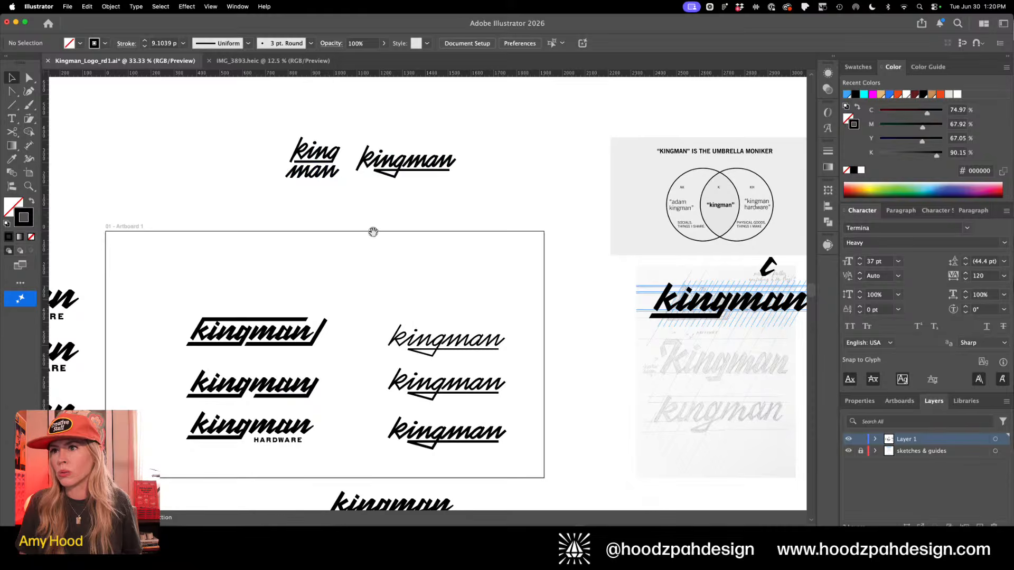
Move the three wide kingman wordmarks of differing weights off the artboard to the empty space above the Venn diagram
left_click_drag(456, 278, 372, 231)
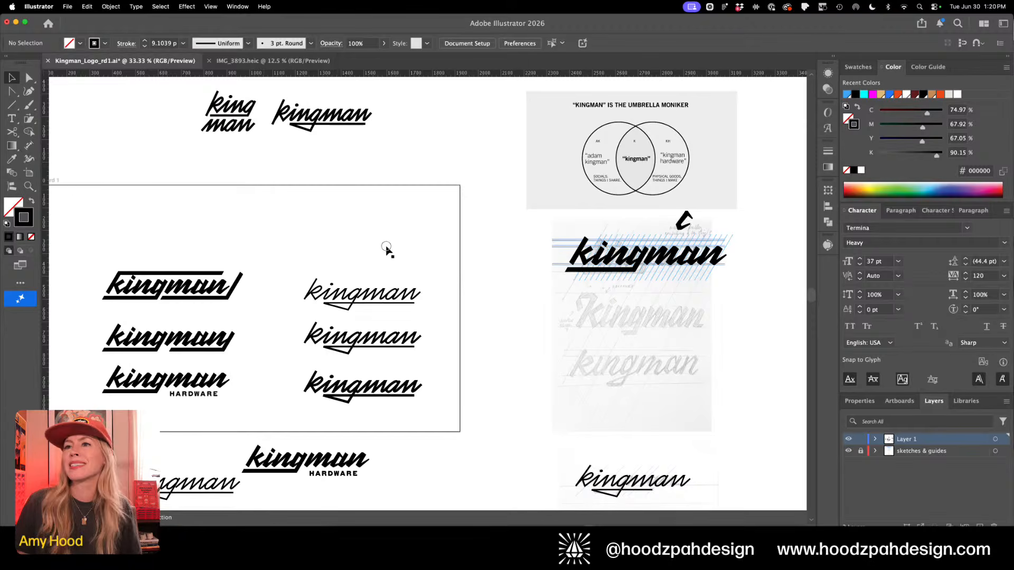
left_click_drag(389, 251, 419, 275)
left_click_drag(487, 316, 521, 117)
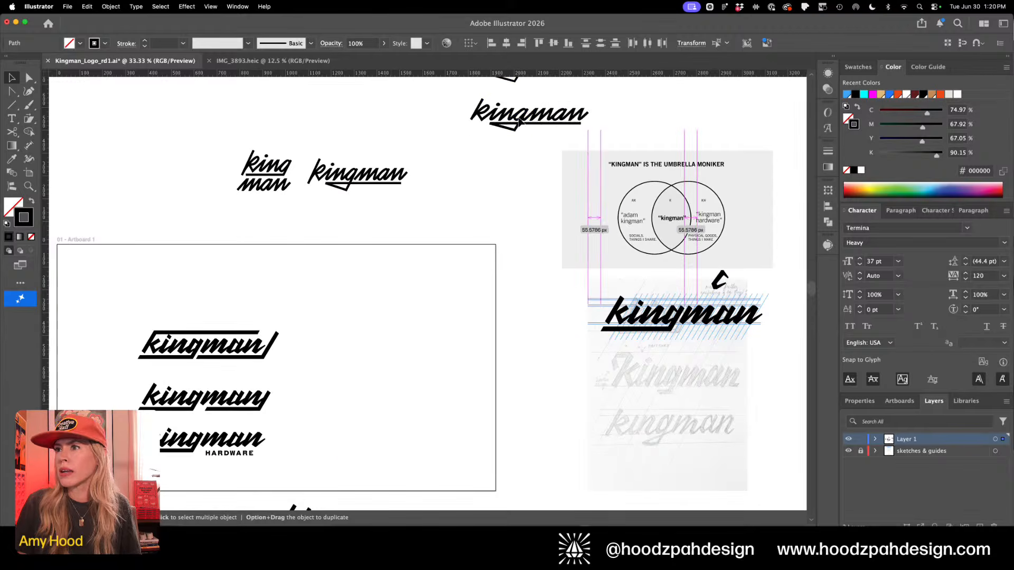
key("super+minus")
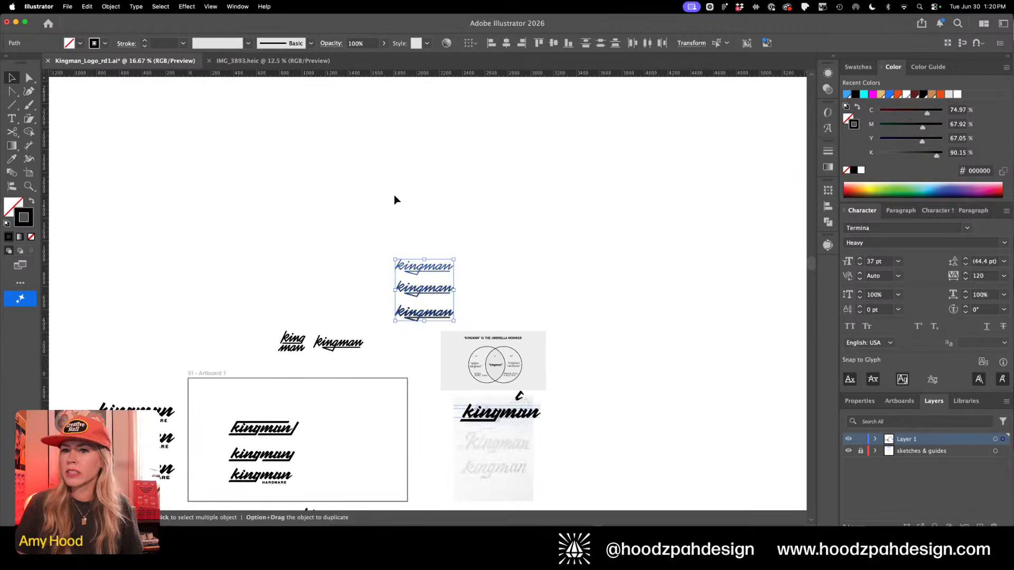
Add the text label "THIN DISCONNECTED" above the thinnest of the three moved wordmarks
left_click_drag(479, 269, 473, 251)
left_click_drag(466, 296, 548, 368)
key("t")
left_click(411, 269)
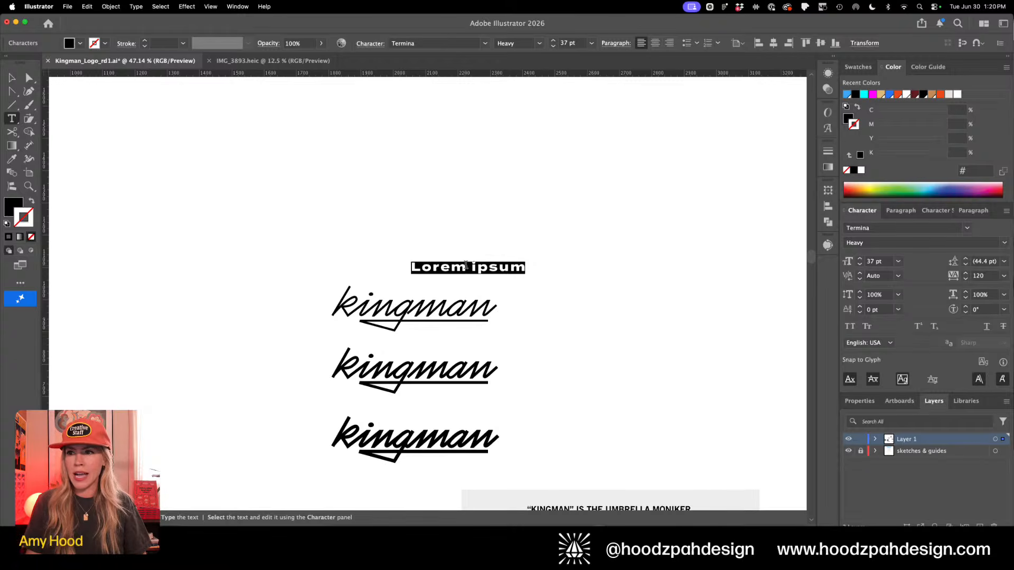
type("THINK")
key("BackSpace")
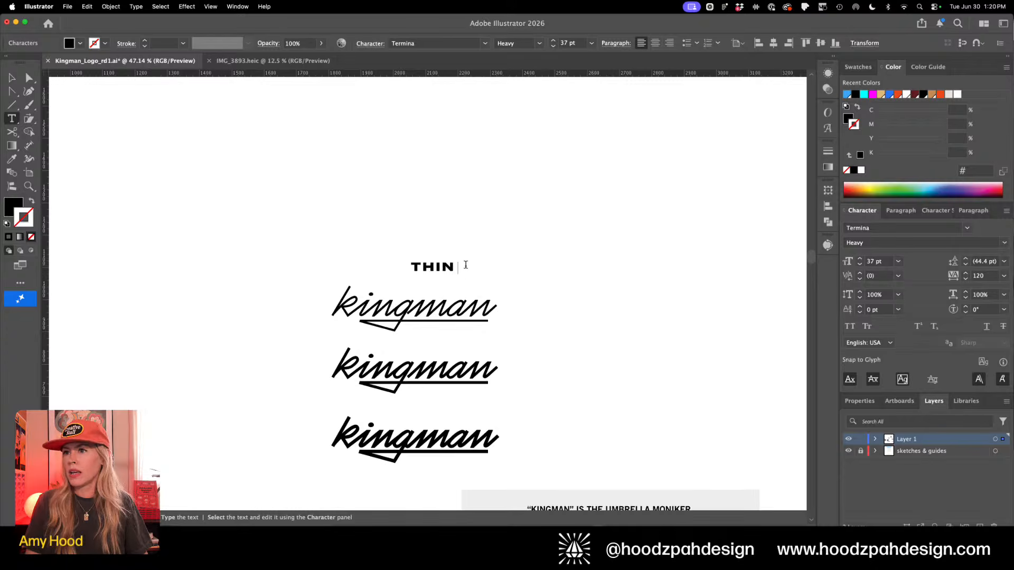
type("W/")
key("BackSpace")
key("BackSpace")
type("DISCONN")
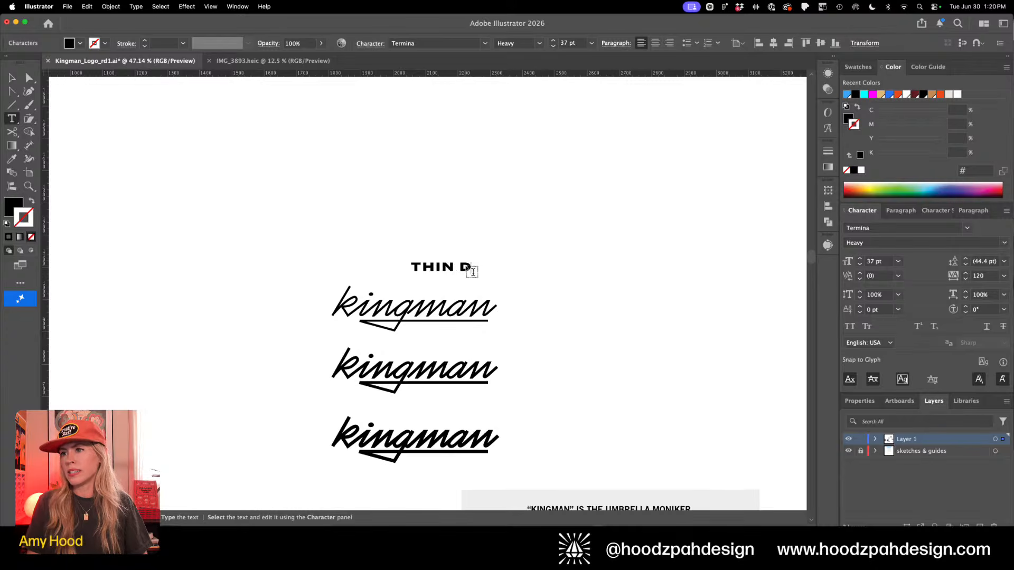
type("ED")
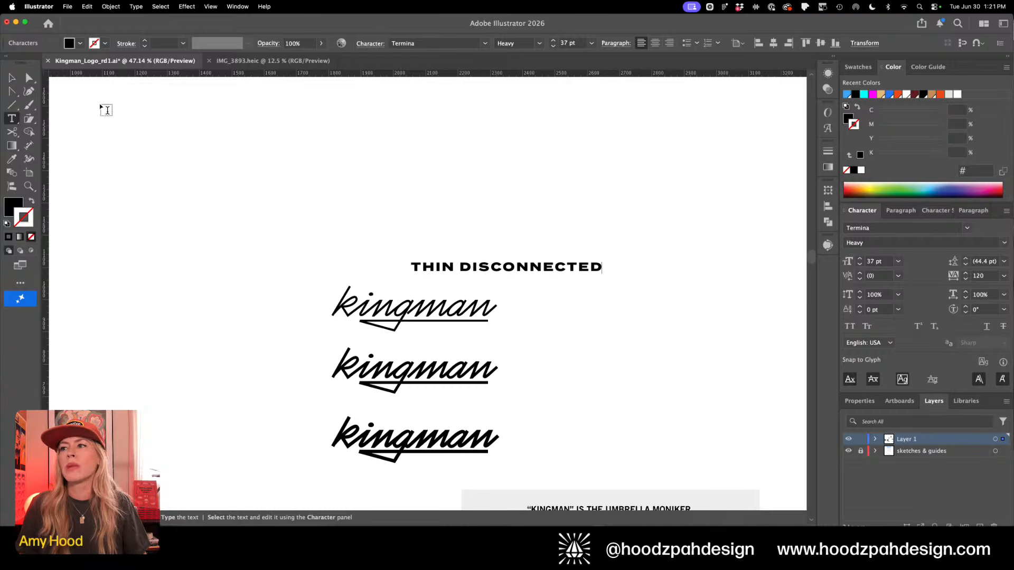
key("Escape")
Set the "THIN DISCONNECTED" label in Figure Condensed Demi and scale it down to about 22.7 pt
left_click(467, 43)
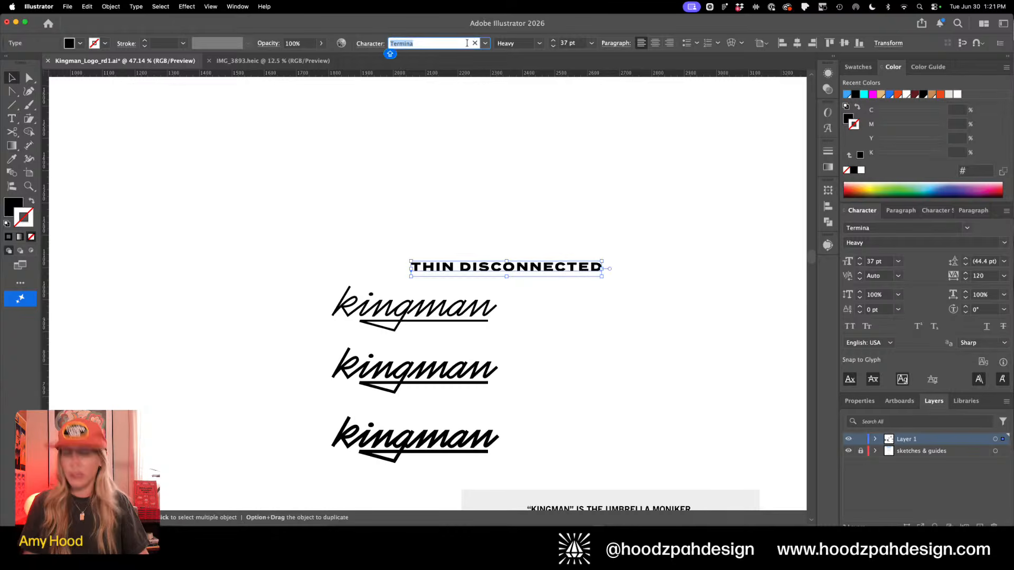
type("FIGURE")
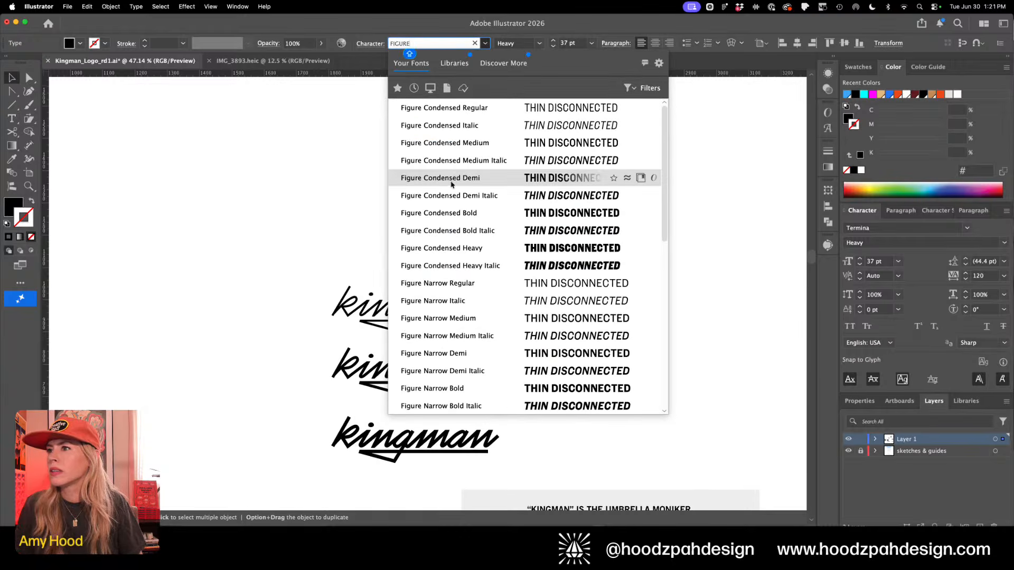
left_click(455, 177)
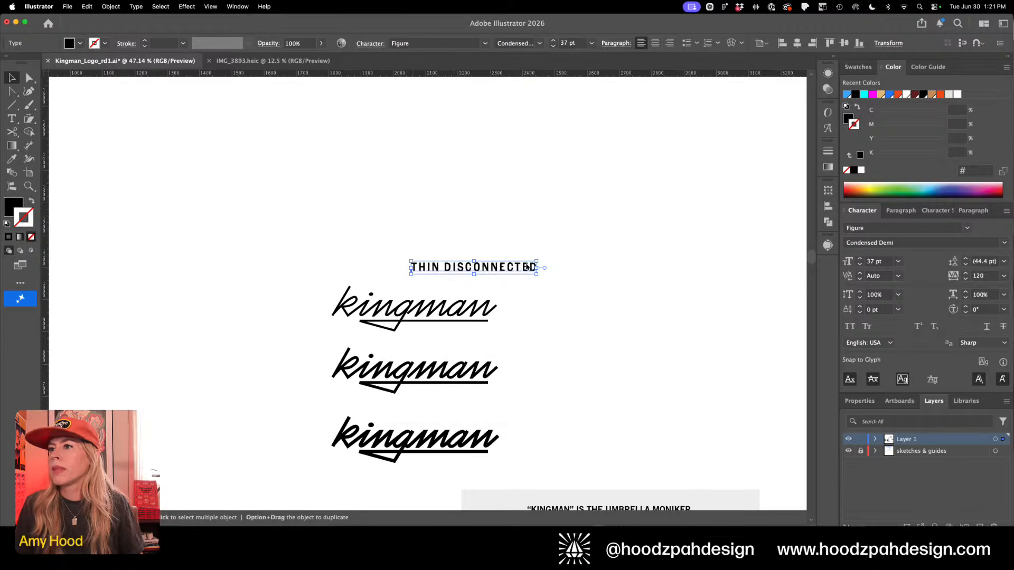
left_click_drag(536, 271, 488, 268)
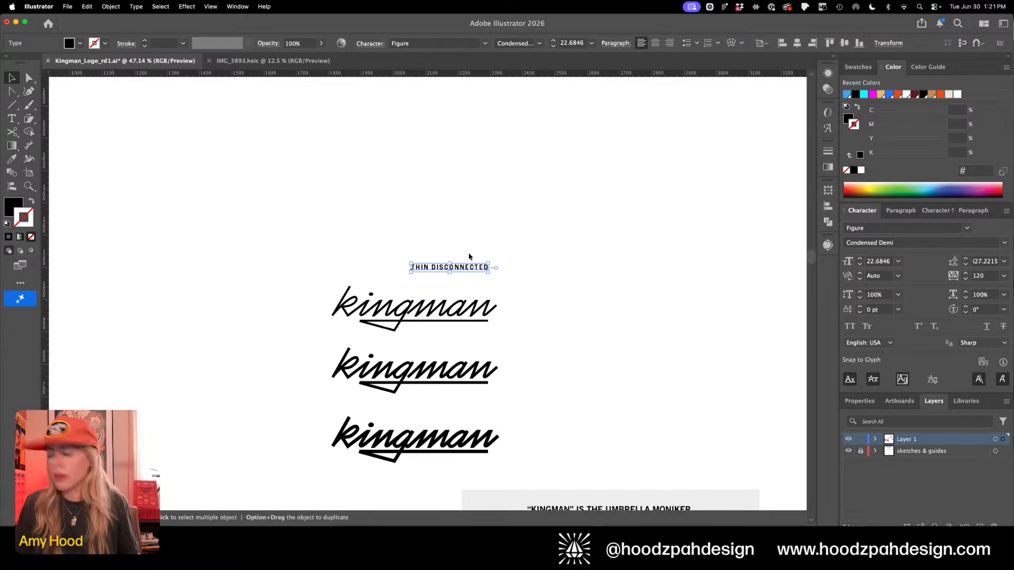
Change the "THIN DISCONNECTED" label above the thinnest wordmark to title case
key("t")
triple_click(465, 268)
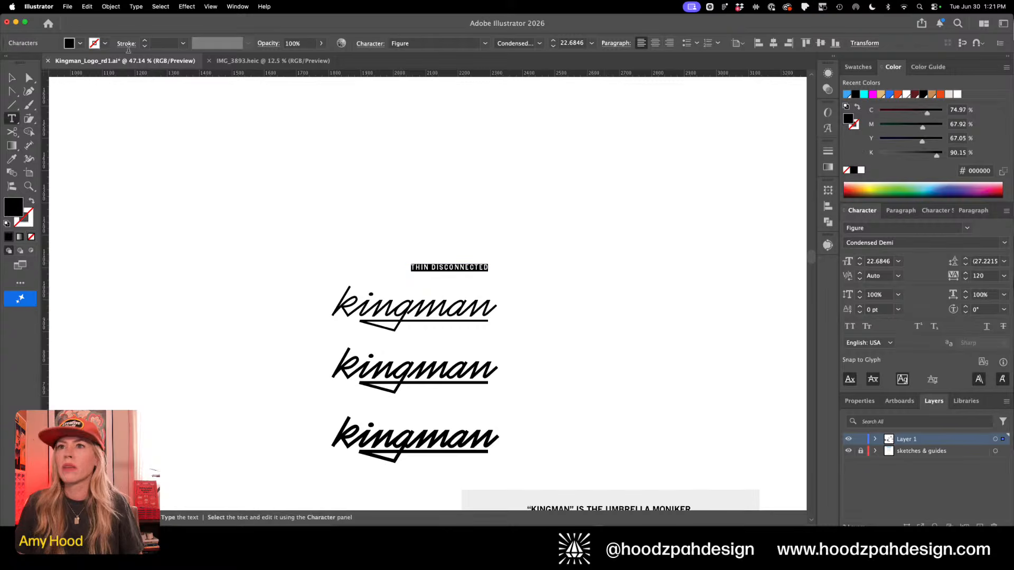
left_click(135, 7)
mouse_move(153, 167)
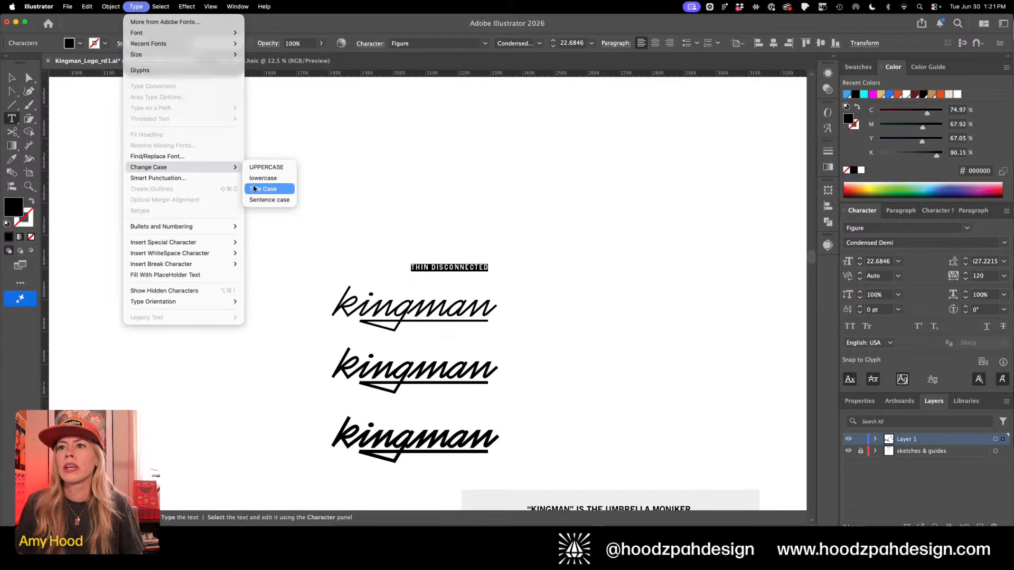
left_click(253, 189)
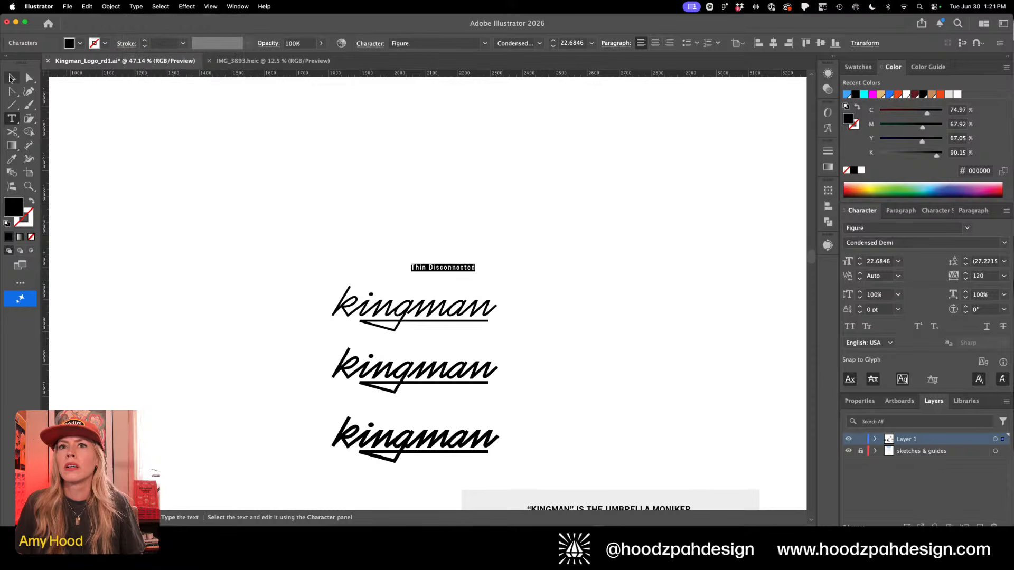
Duplicate the "Thin Disconnected" label above the medium-weight wordmark and change the copy to "MED Disconnected"
left_click(11, 78)
left_click_drag(464, 269, 466, 349)
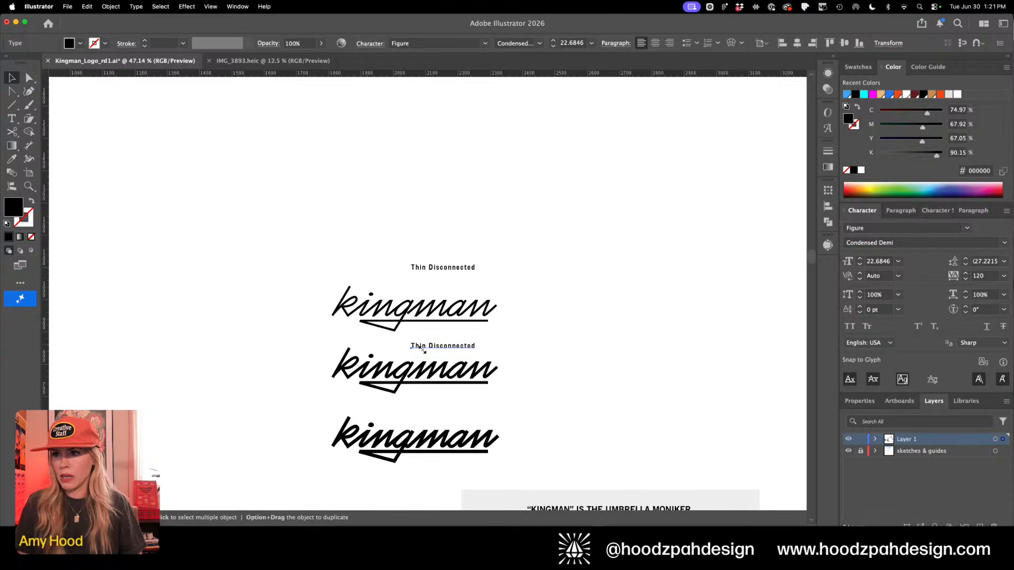
key("t")
double_click(417, 347)
type("MED")
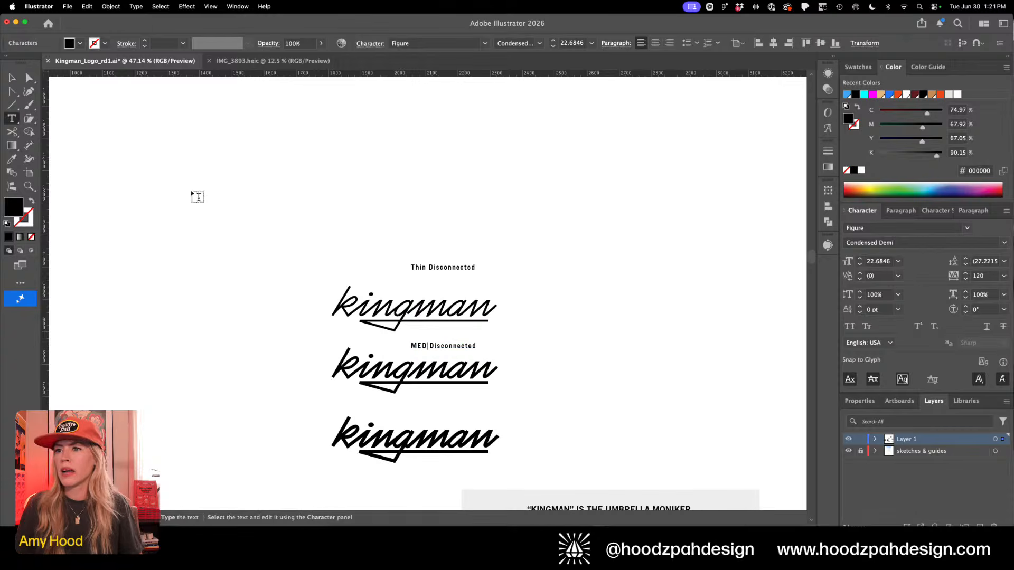
Duplicate the "MED Disconnected" label above the heaviest wordmark and replace the copy's text with "Connected thick"
left_click(12, 78)
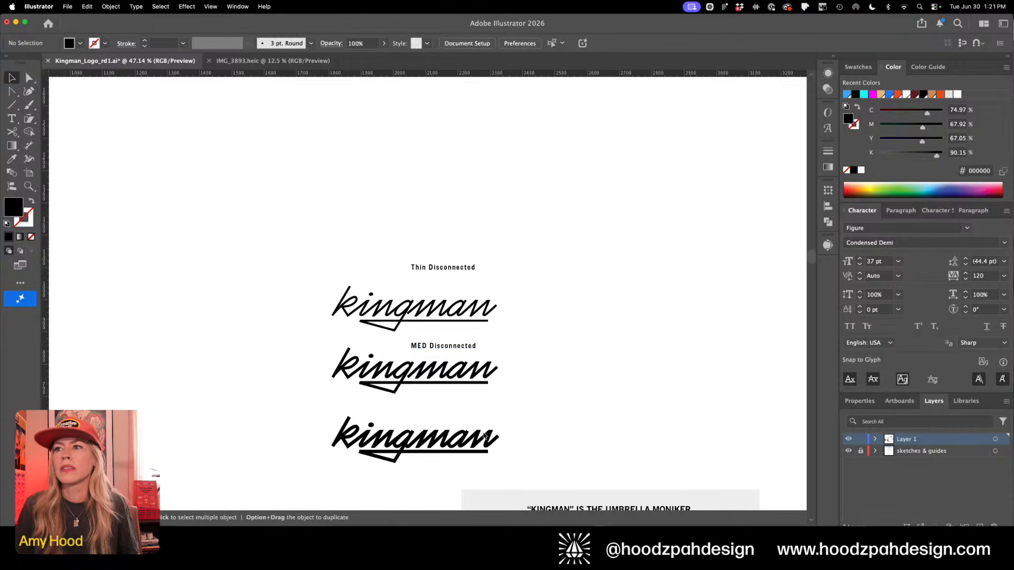
left_click_drag(439, 351, 443, 421)
double_click(444, 417)
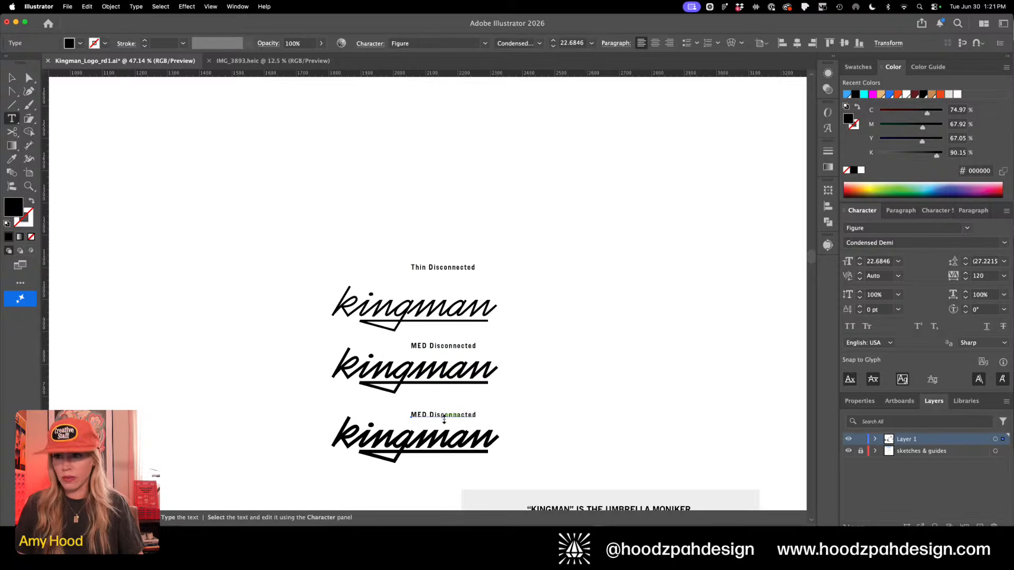
key("super+a")
type("Co")
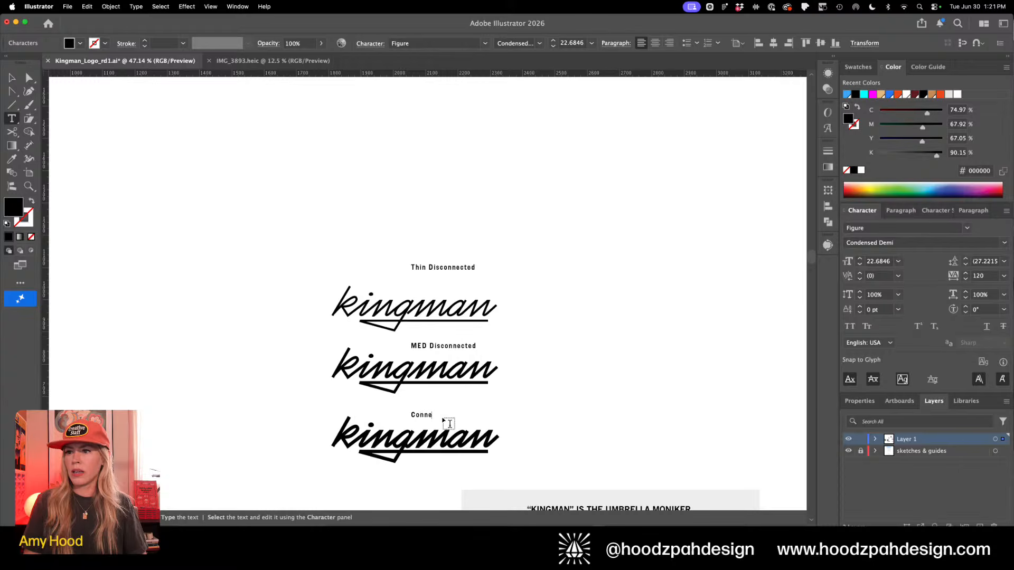
key("Escape")
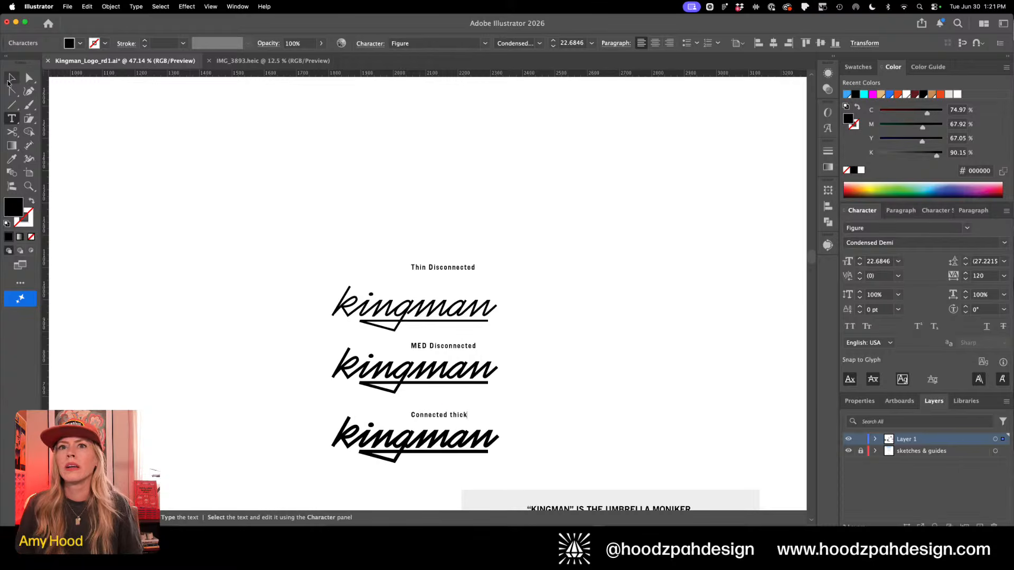
left_click(136, 126)
Add the text label "Font pairings" above the three kingman HARDWARE lockups beside the artboard
key("super+minus")
key("super+minus")
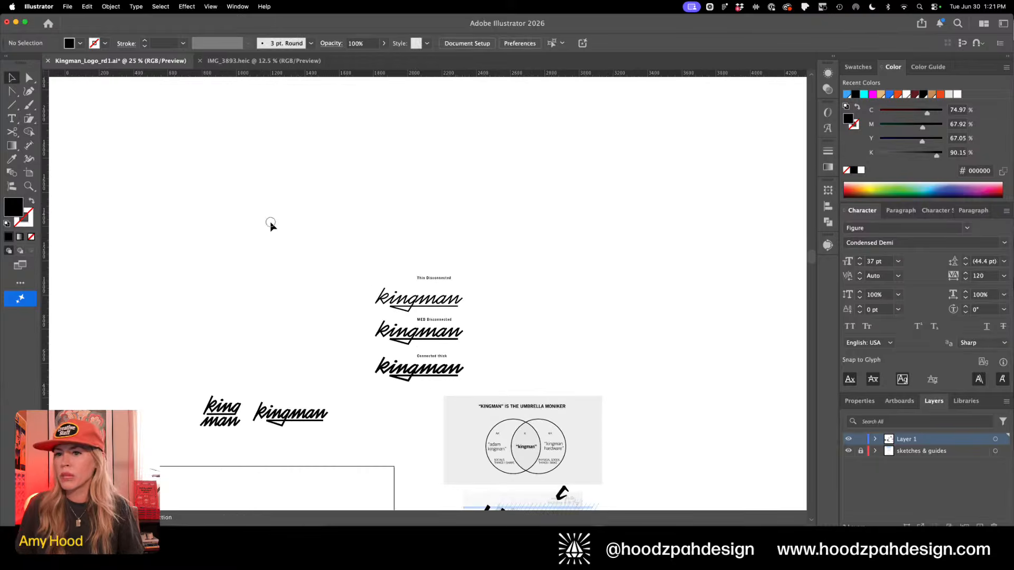
left_click_drag(270, 222, 326, 201)
left_click_drag(213, 331, 241, 320)
key("super+equal")
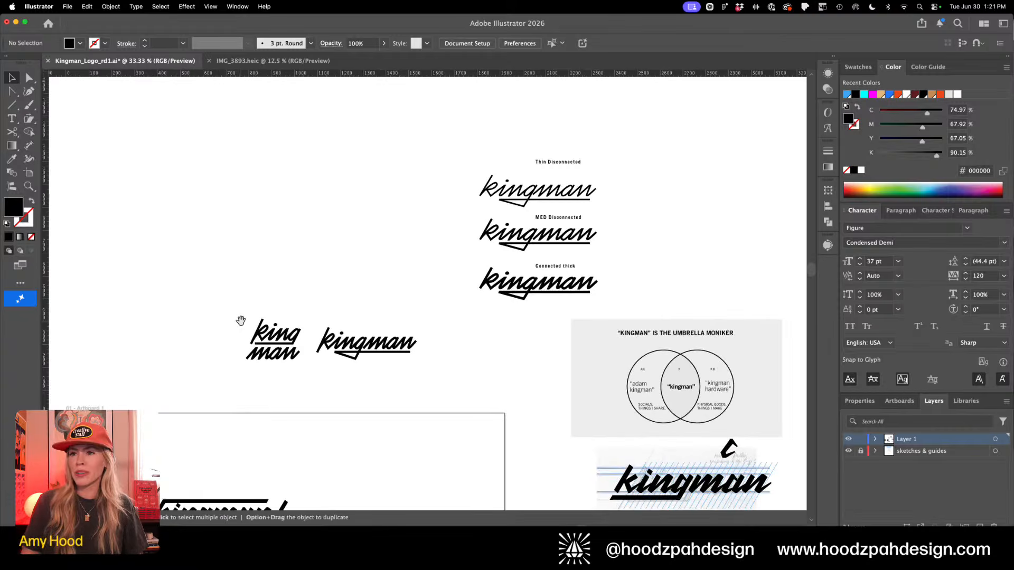
left_click_drag(218, 353, 391, 273)
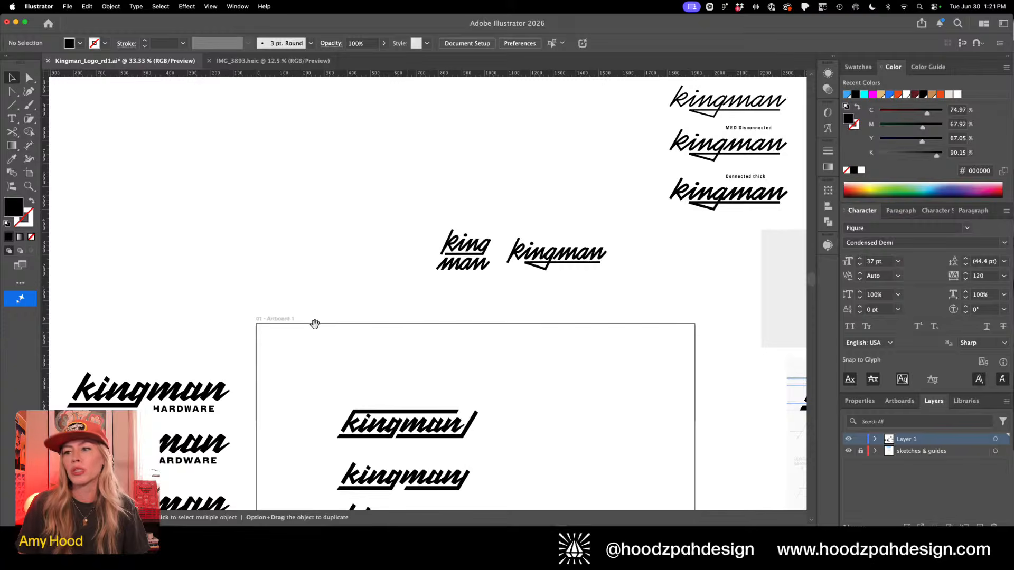
left_click_drag(315, 324, 336, 270)
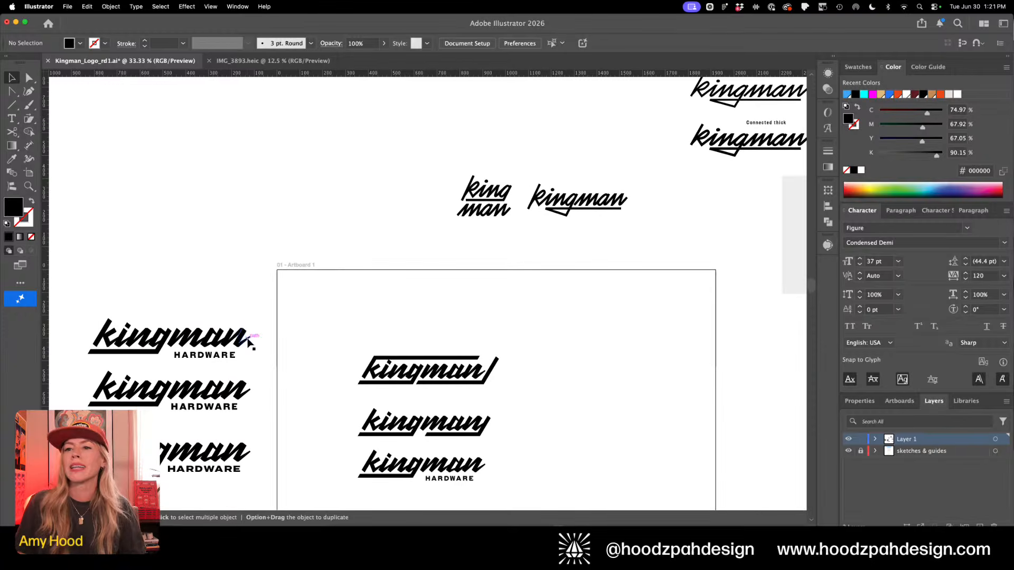
left_click_drag(247, 340, 410, 276)
key("super+equal")
key("t")
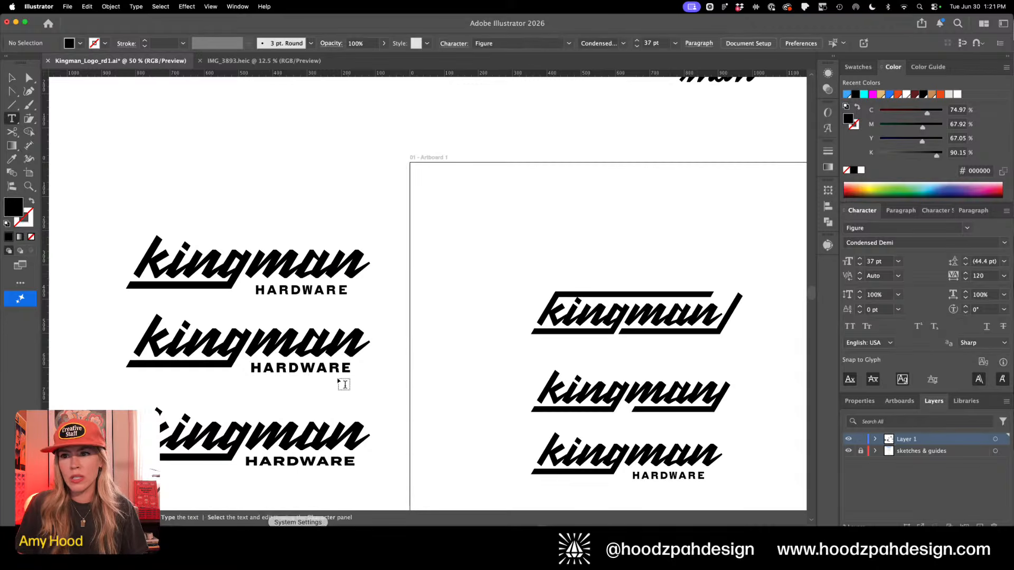
left_click(236, 215)
type("Tes")
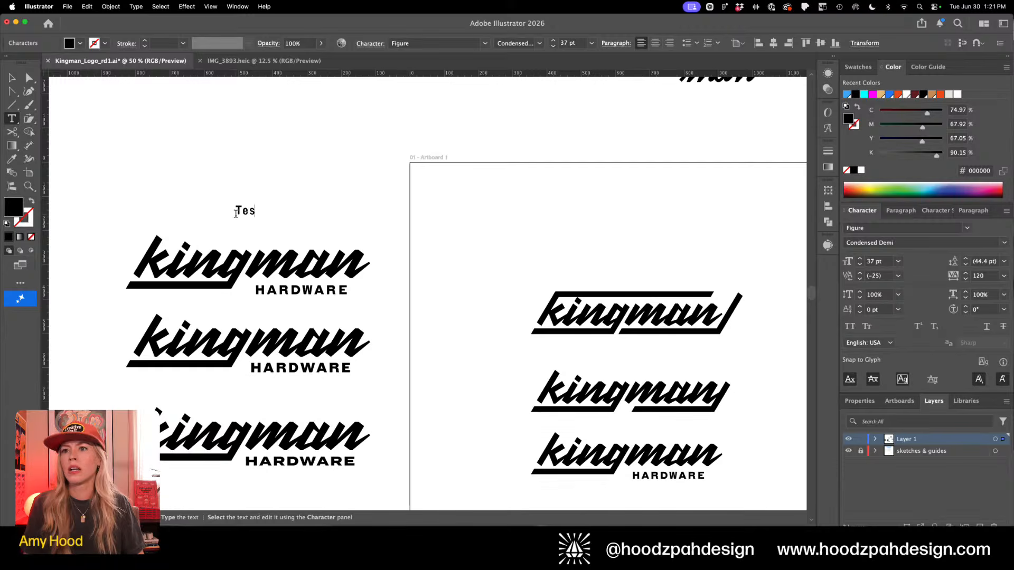
type("t")
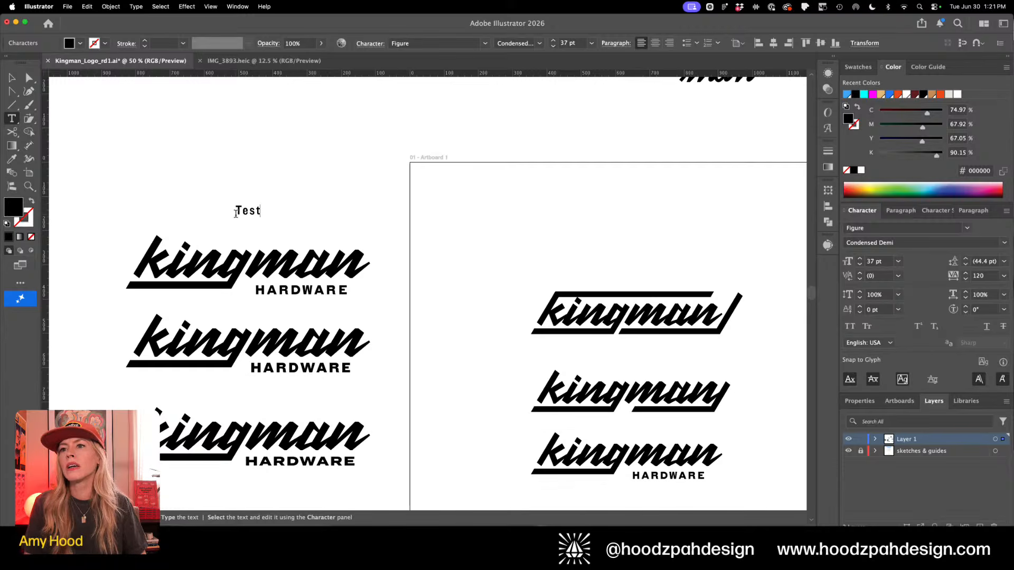
double_click(236, 212)
type("Font pairings")
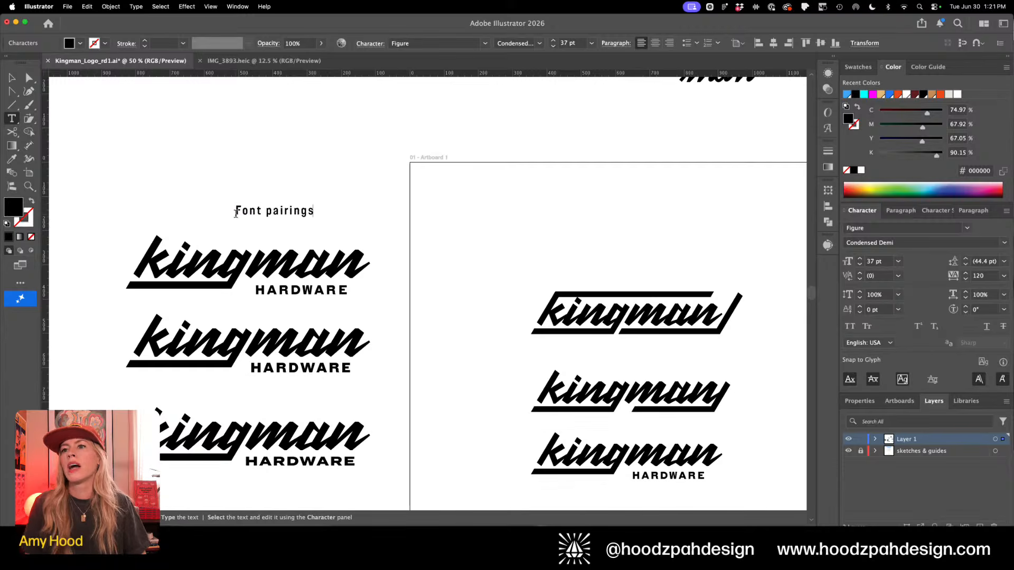
key("Escape")
left_click(14, 78)
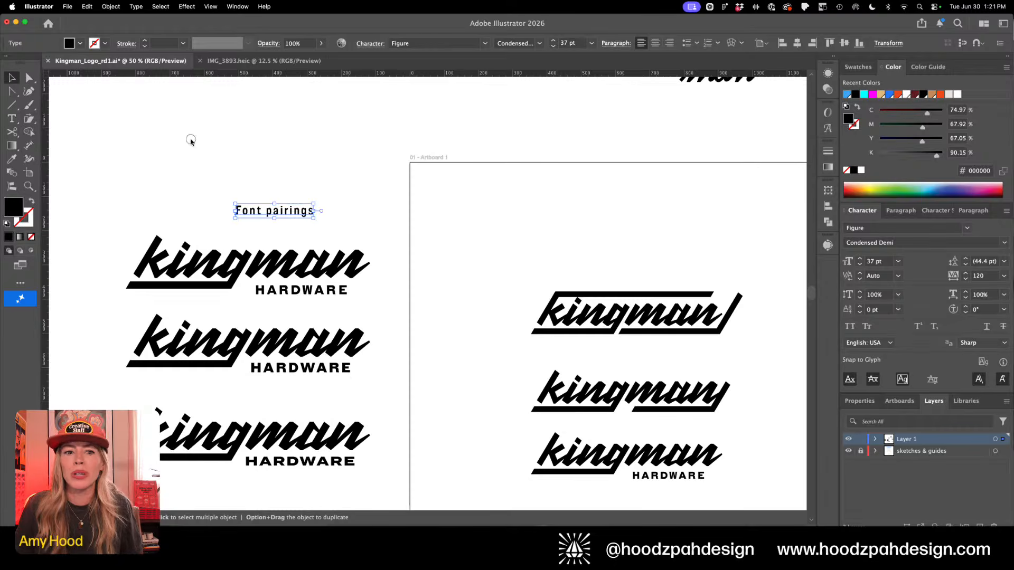
left_click(190, 141)
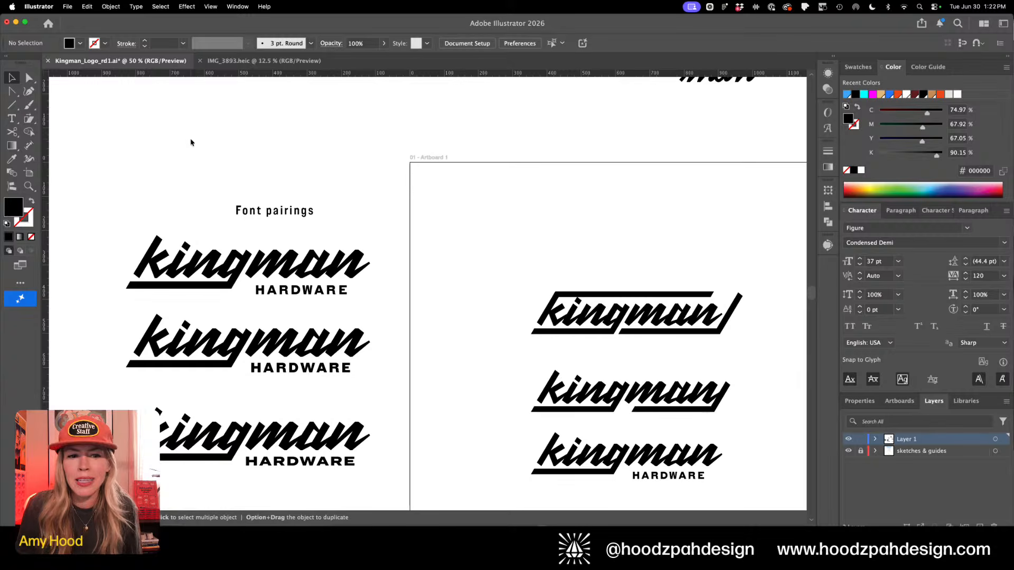
Move the three kingman logos off the artboard to the empty space above the "Font pairings" label
key("super+minus")
key("super+minus")
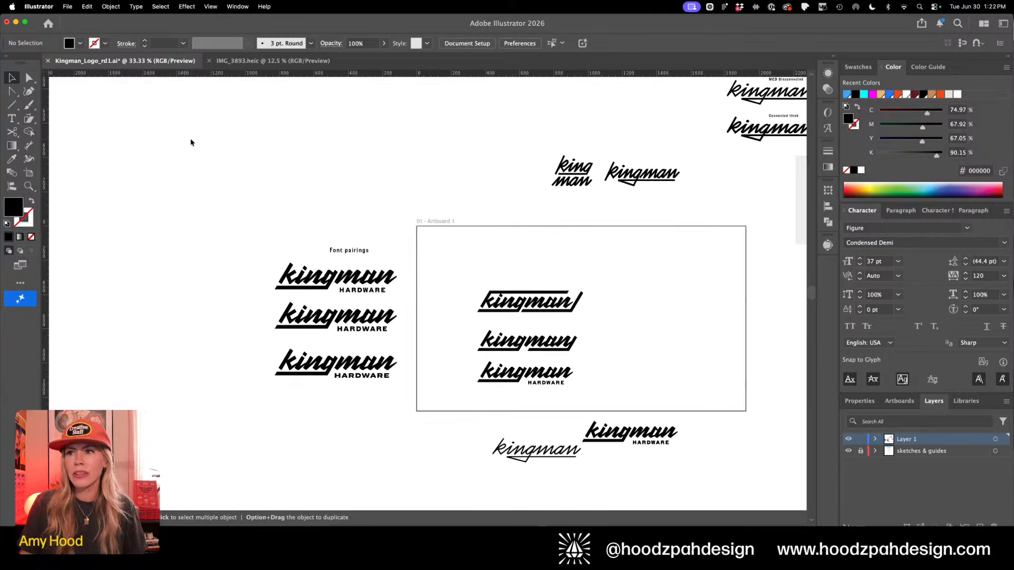
scroll(535, 232, "right", 3)
scroll(535, 232, "up", 1)
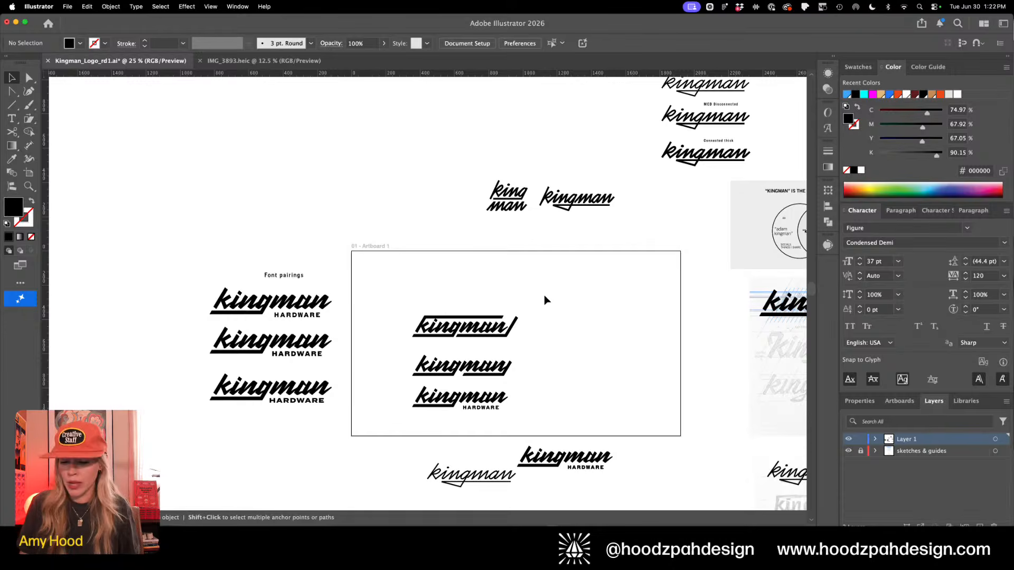
key("super+equal")
left_click_drag(543, 294, 552, 275)
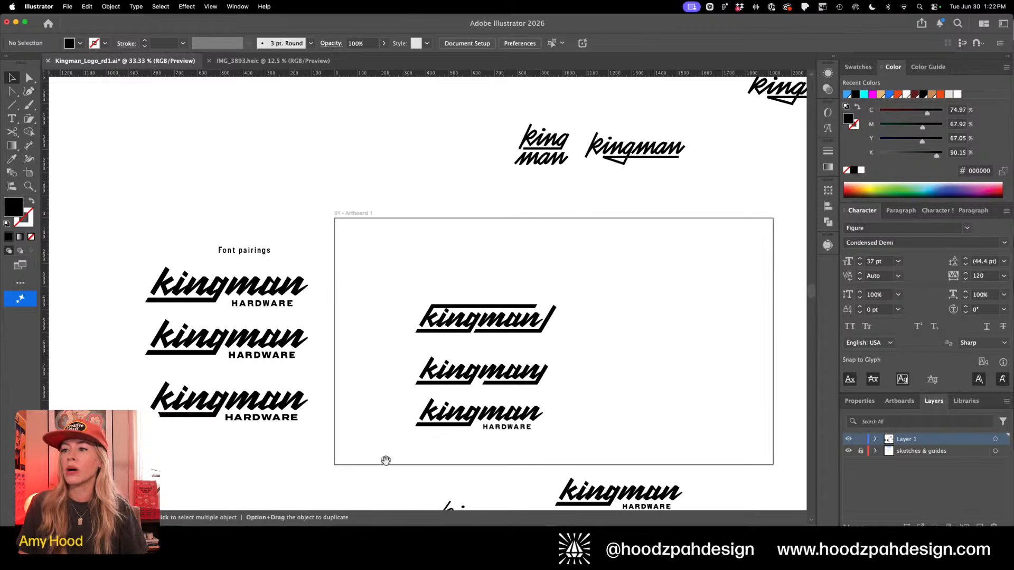
left_click_drag(385, 461, 528, 317)
left_click_drag(491, 409, 247, 164)
mouse_move(402, 206)
left_mouse_down()
mouse_move(412, 280)
mouse_move(396, 194)
left_mouse_up()
left_click_drag(459, 342, 417, 285)
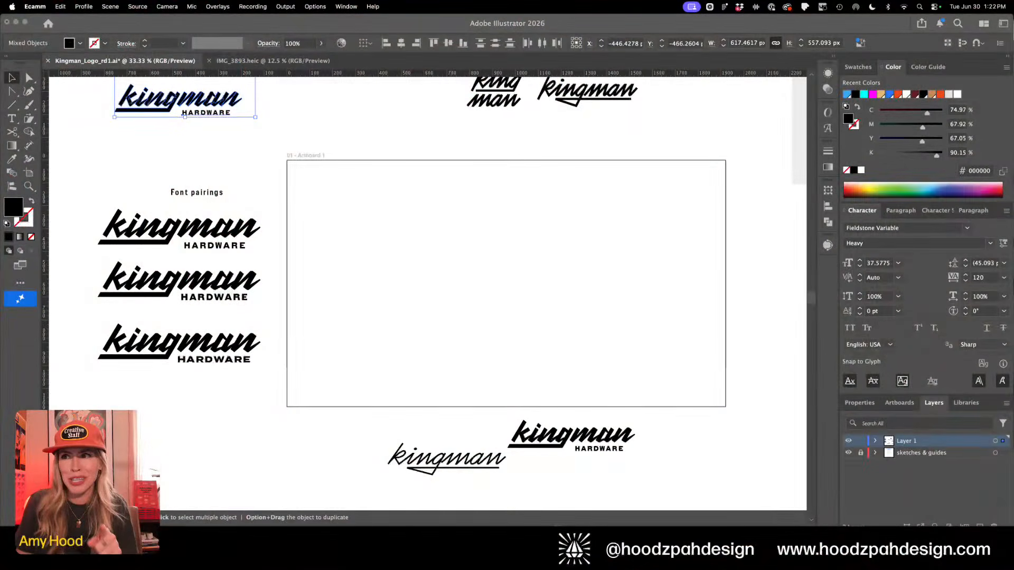
left_click(151, 176)
left_click(343, 259)
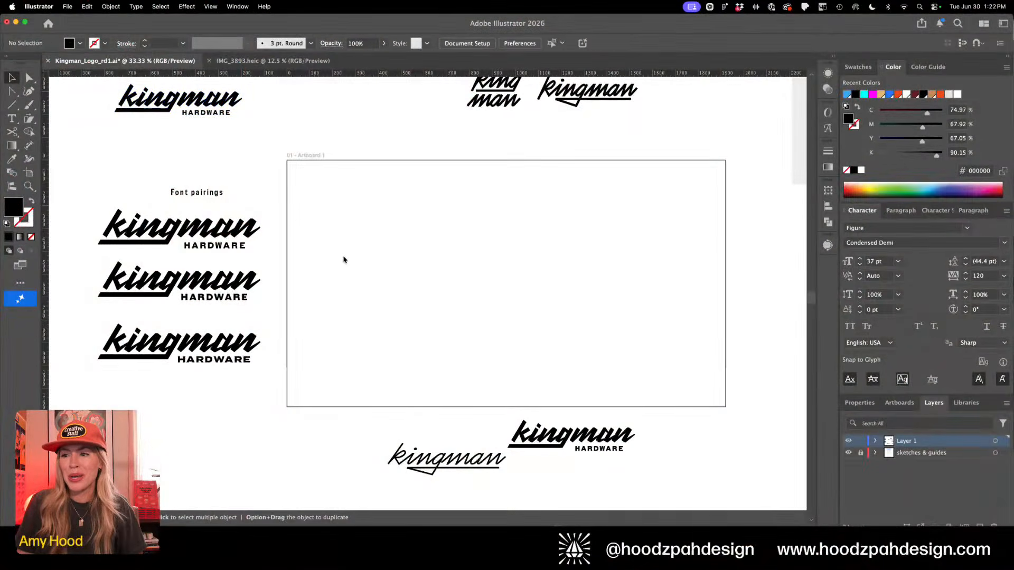
left_click_drag(344, 265, 64, 99)
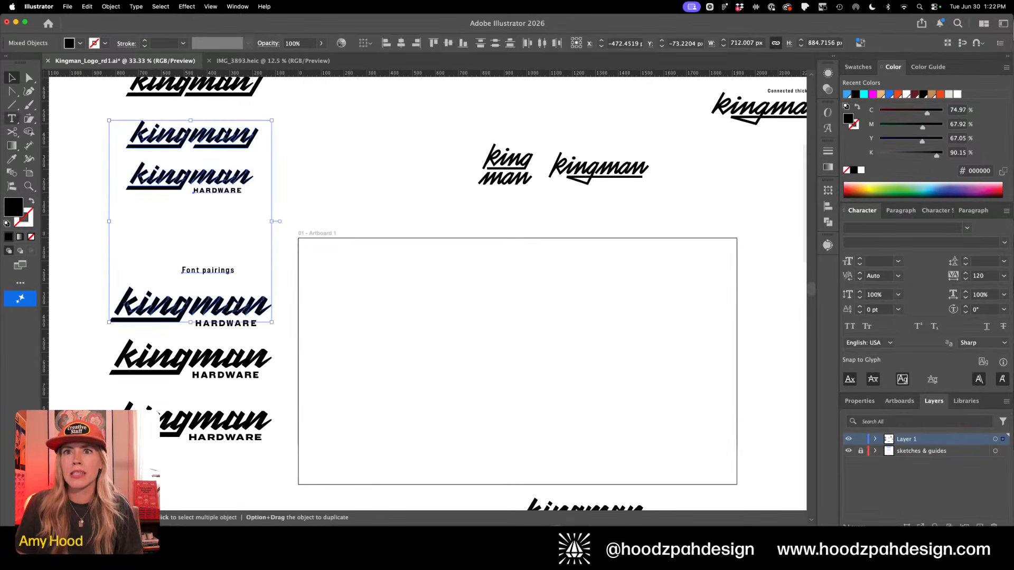
left_click(308, 221)
Duplicate the "Thin Disconnected" label to just above the narrow kingman wordmark over the artboard
scroll(338, 380, "down", 5)
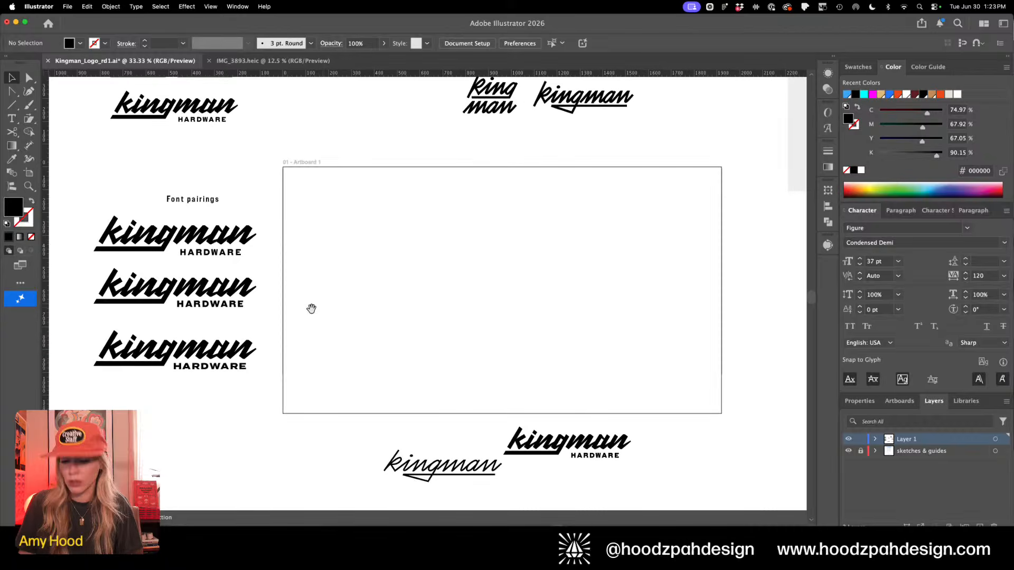
key("super+minus")
left_click_drag(419, 330, 339, 426)
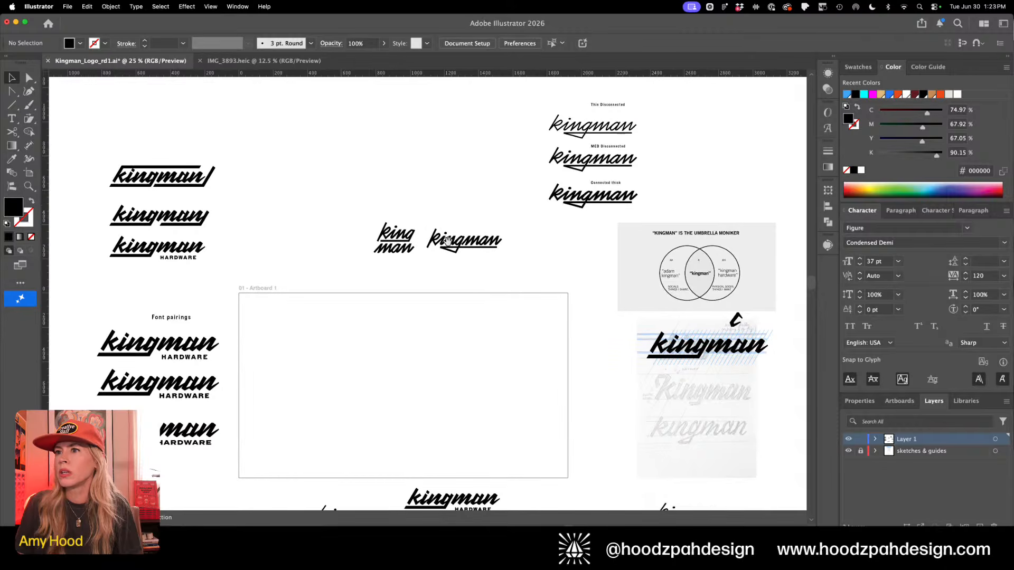
left_click_drag(600, 103, 443, 209)
Draw a circle about 96 px wide above the stacked kingman version and fill it with green
mouse_move(11, 104)
left_mouse_down()
mouse_move(56, 105)
mouse_move(60, 120)
left_mouse_up()
left_click_drag(380, 190, 397, 208)
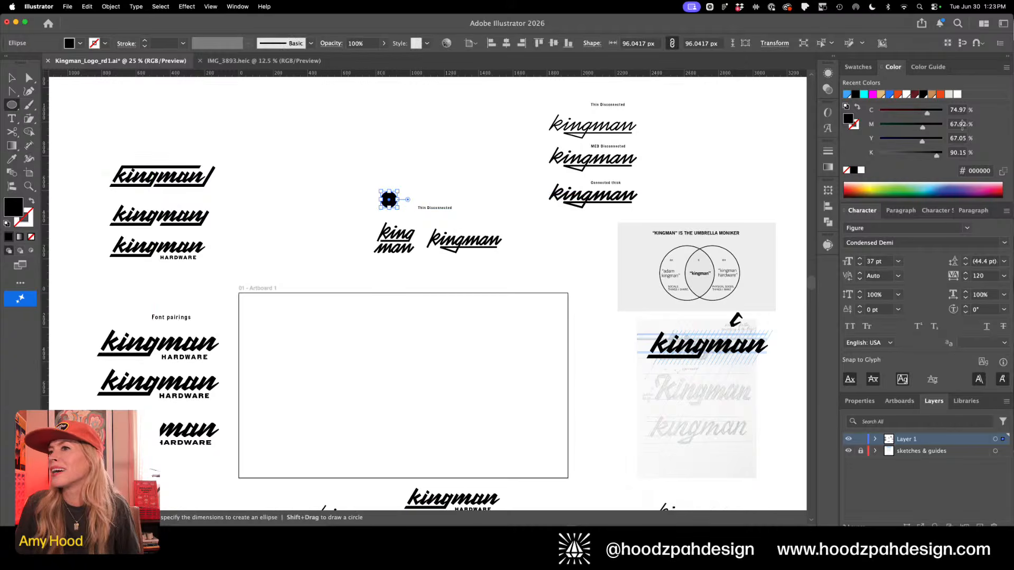
left_click(857, 67)
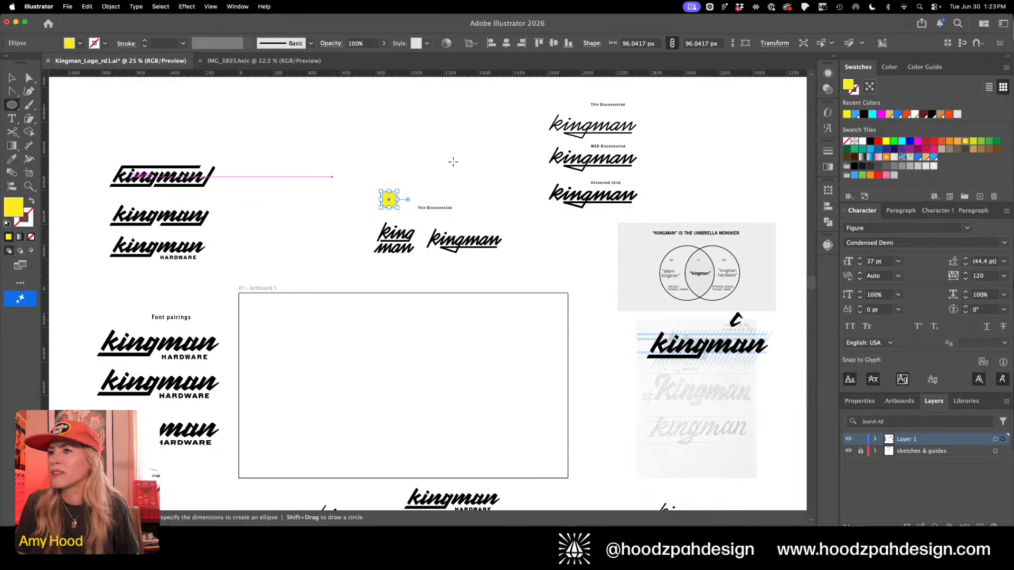
key("v")
left_click(423, 213)
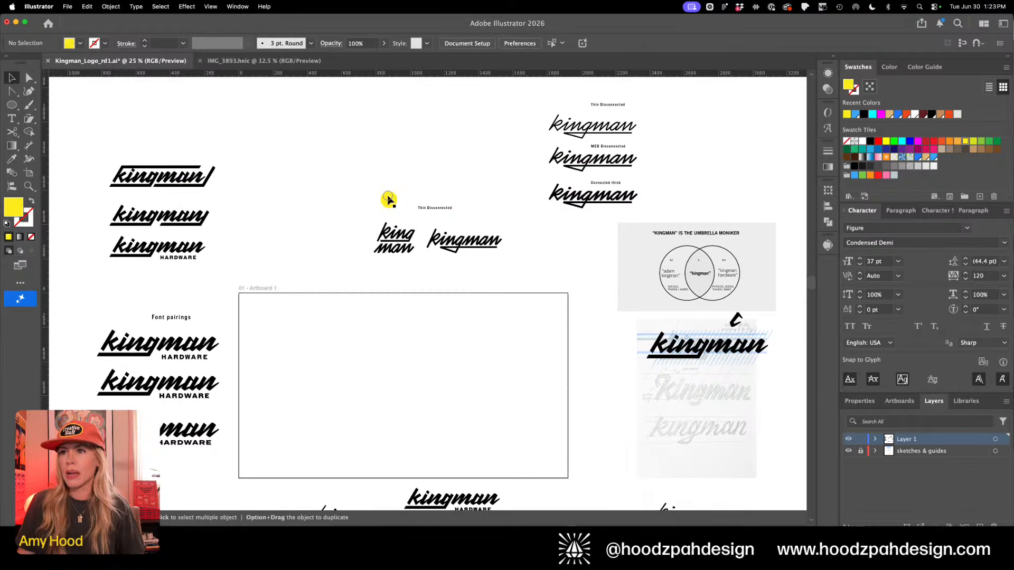
left_click(386, 196)
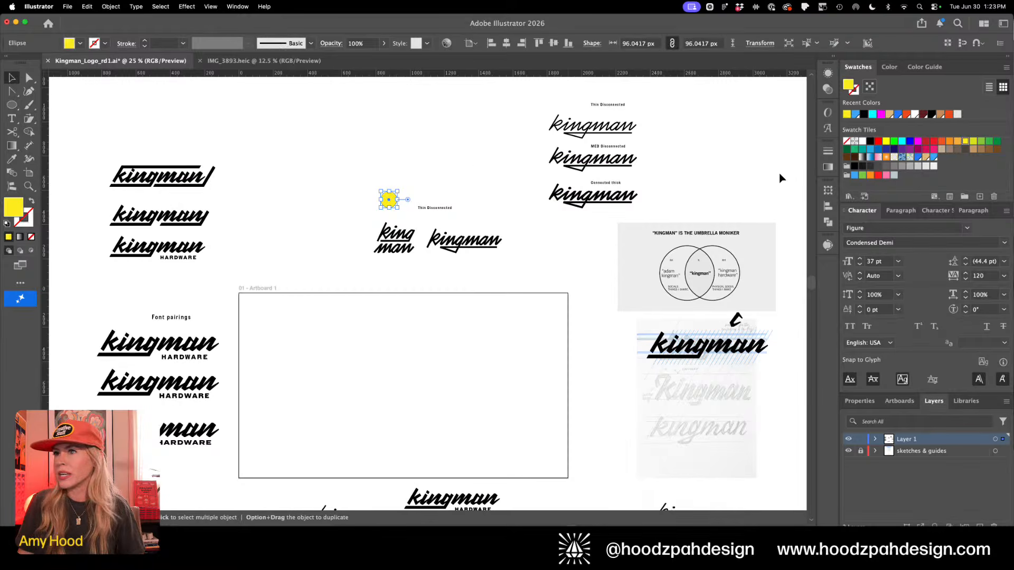
left_click(995, 142)
left_click_drag(446, 151, 494, 203)
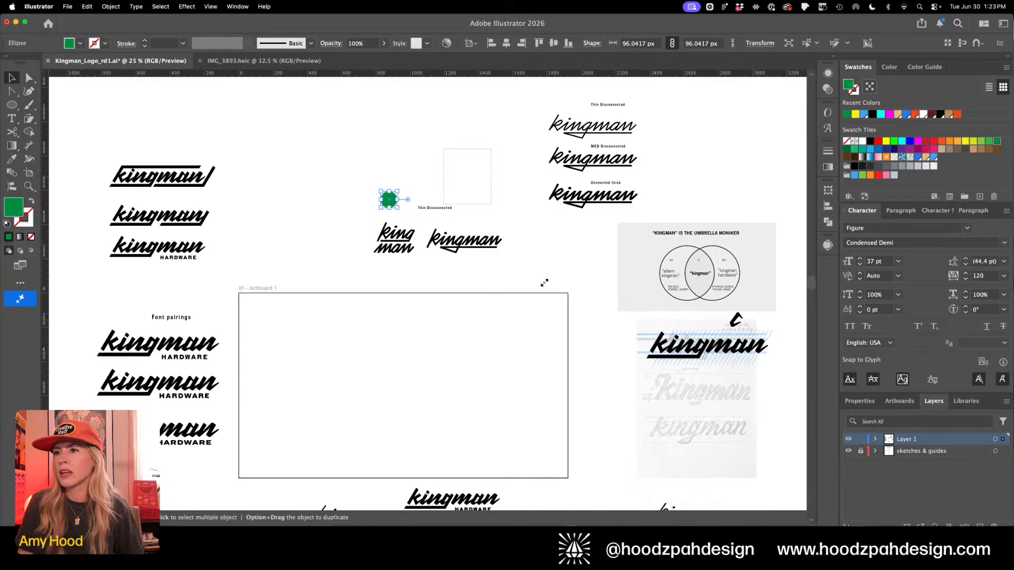
Look over the Venn diagram, the sketches beside the artboard and the remaining wordmarks below it
scroll(364, 226, "down", 3)
scroll(364, 226, "right", 5)
scroll(364, 226, "right", 2)
scroll(365, 226, "down", 1)
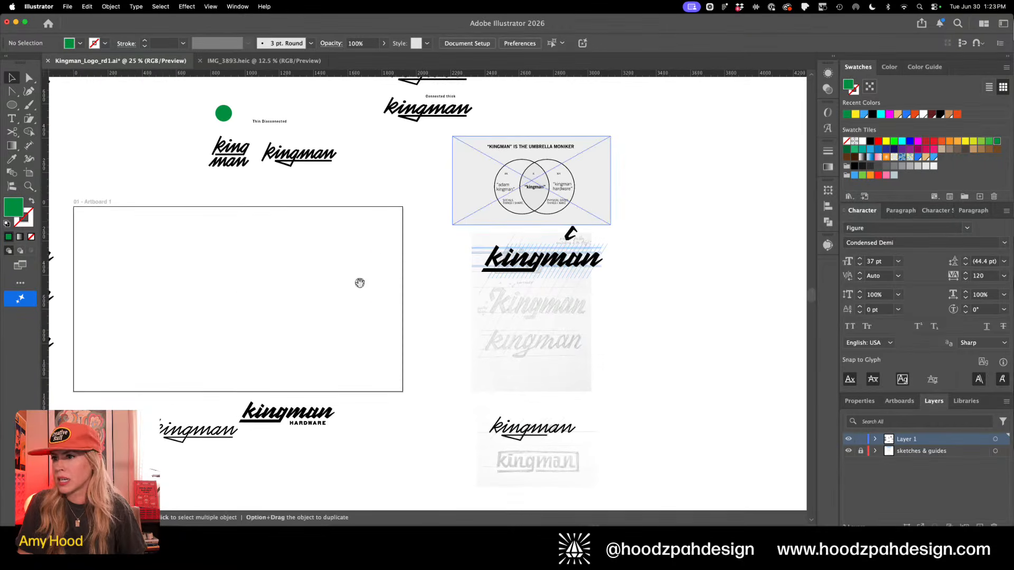
scroll(353, 296, "right", 8)
scroll(353, 296, "down", 3)
scroll(331, 410, "left", 3)
scroll(332, 410, "down", 1)
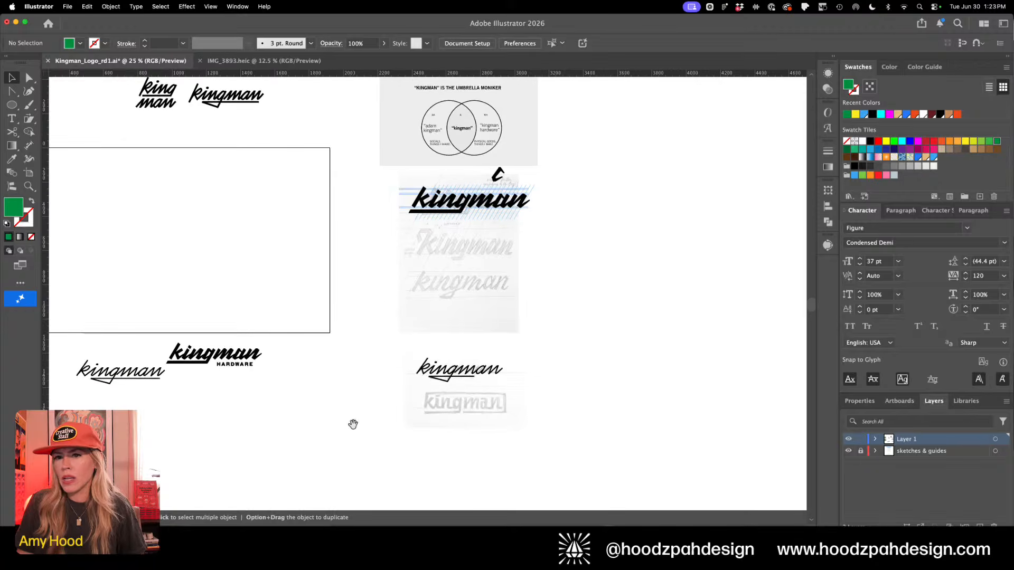
scroll(401, 420, "left", 3)
scroll(401, 420, "down", 1)
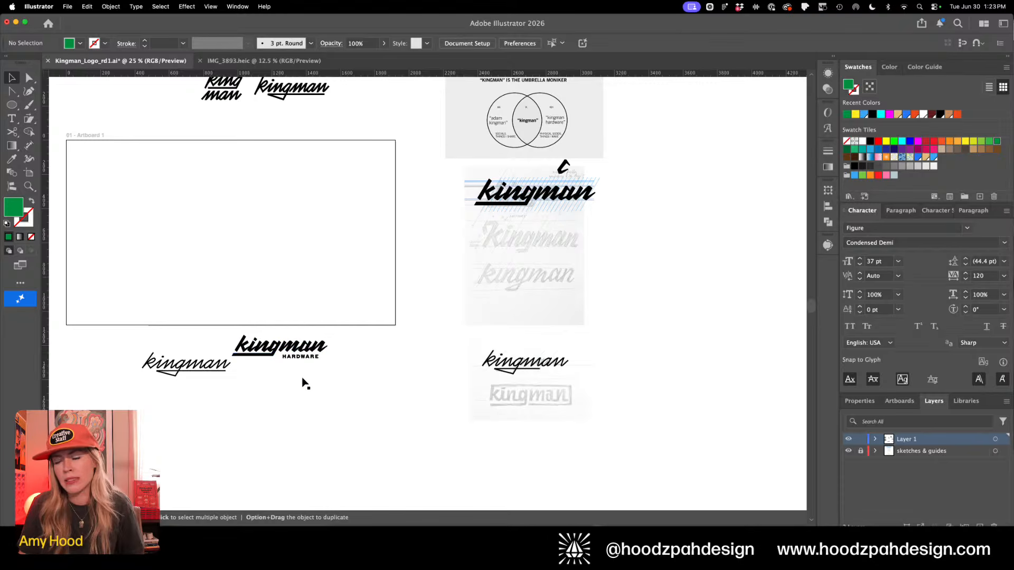
Duplicate the kingman HARDWARE logo directly below the original and narrow the copy horizontally
key("z")
left_click_drag(296, 367, 390, 403)
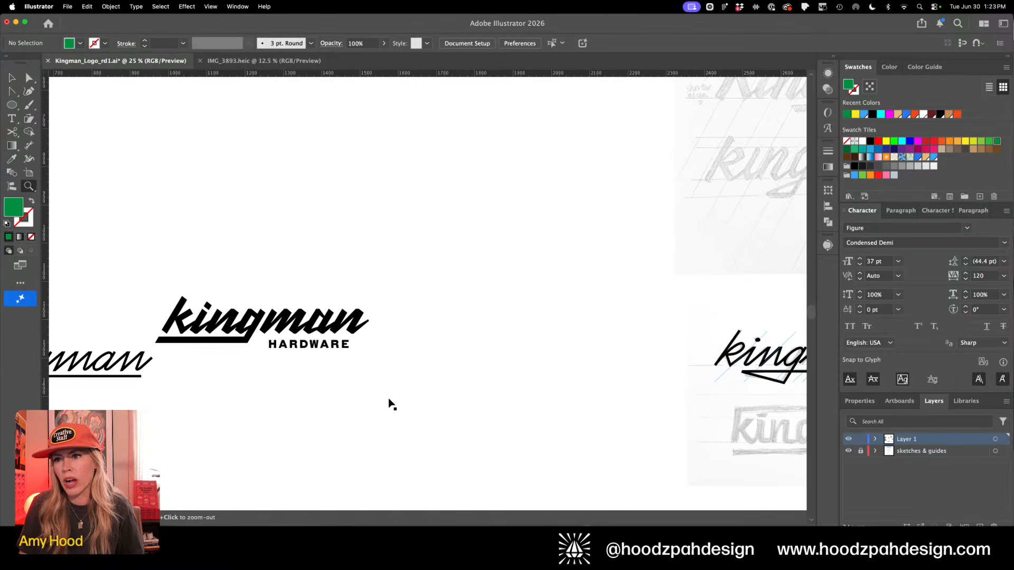
key("v")
left_click(218, 315)
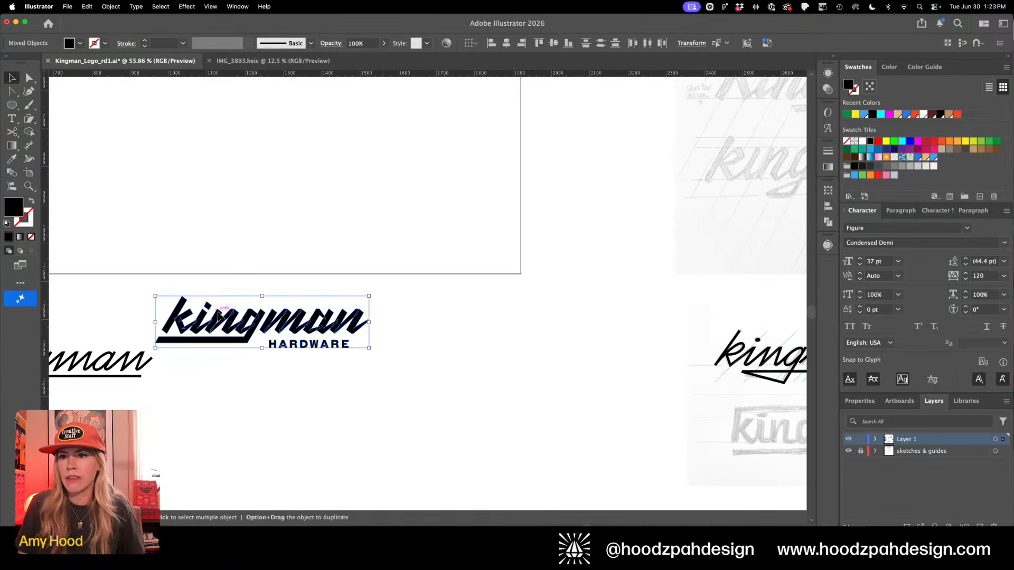
left_click_drag(207, 443, 208, 444)
left_click_drag(305, 415, 317, 339)
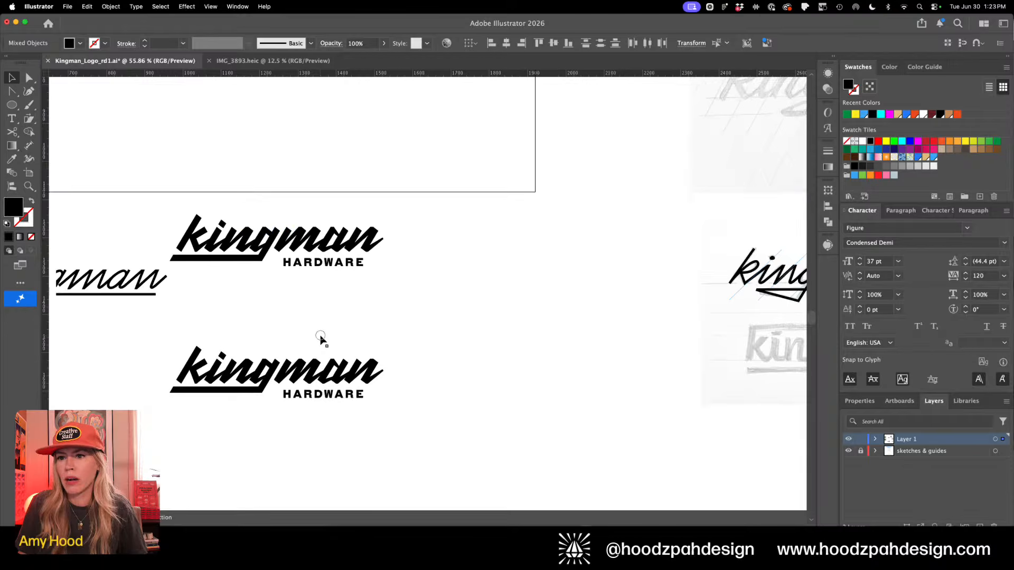
left_click_drag(384, 373, 355, 376)
left_click(408, 359)
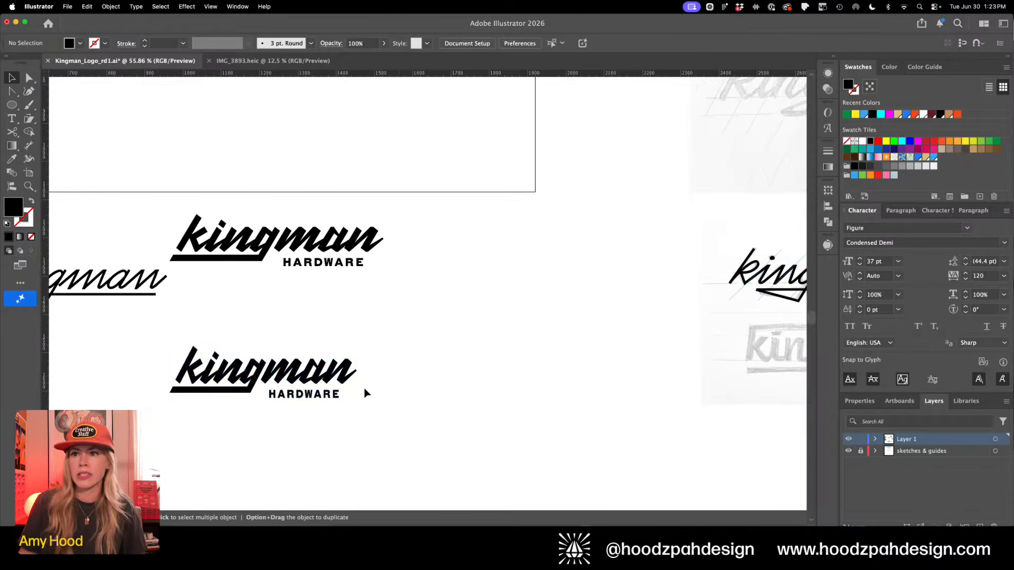
Replace the squeezed HARDWARE line under the narrowed copy with the undistorted HARDWARE line from the original logo
left_click(328, 397)
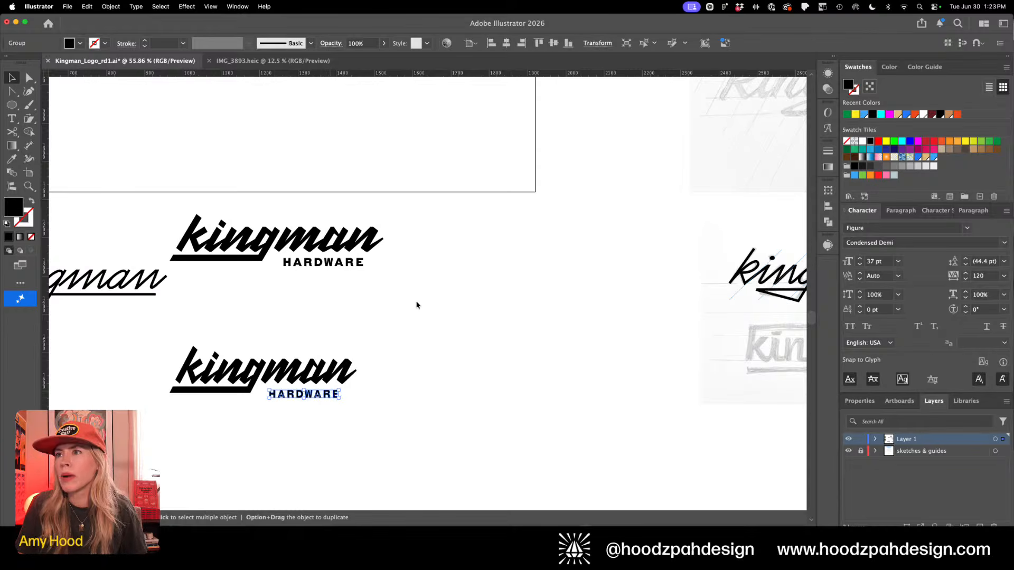
key("Delete")
left_click_drag(344, 265, 321, 397)
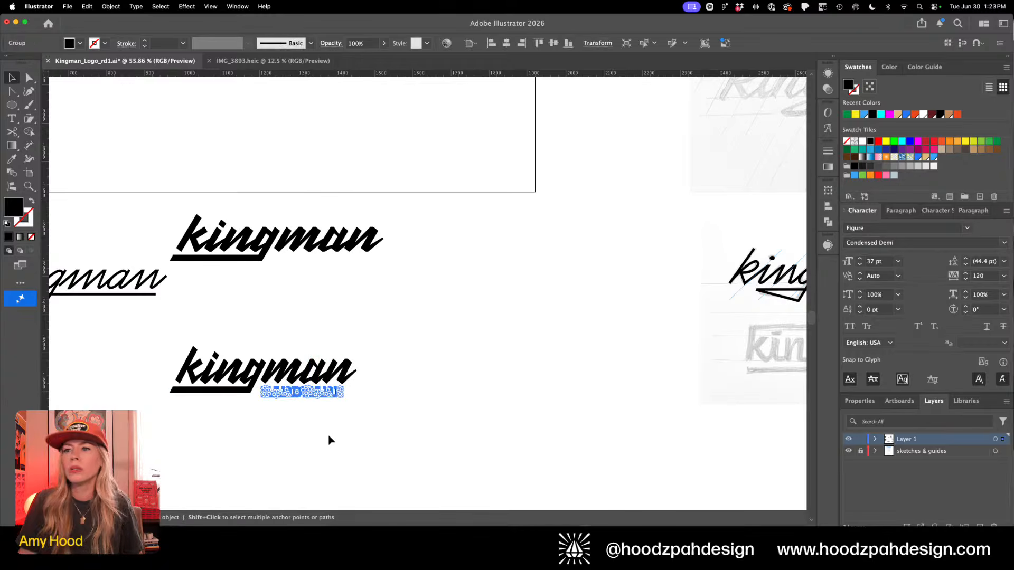
left_click(329, 440)
key("super+minus")
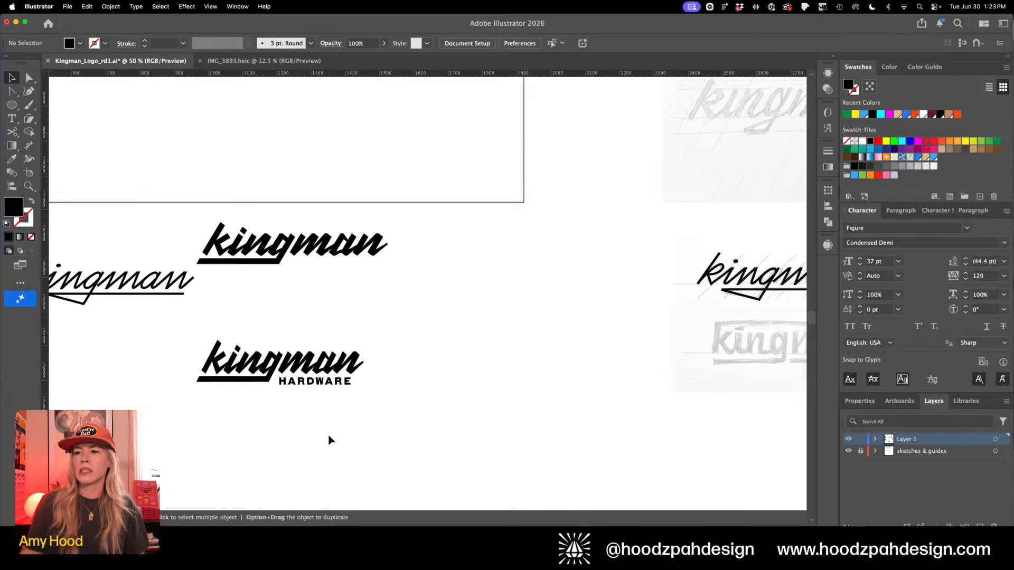
Delete the HARDWARE line from beneath the narrowed kingman wordmark
left_click(290, 381)
key("Delete")
left_click_drag(298, 404, 342, 422)
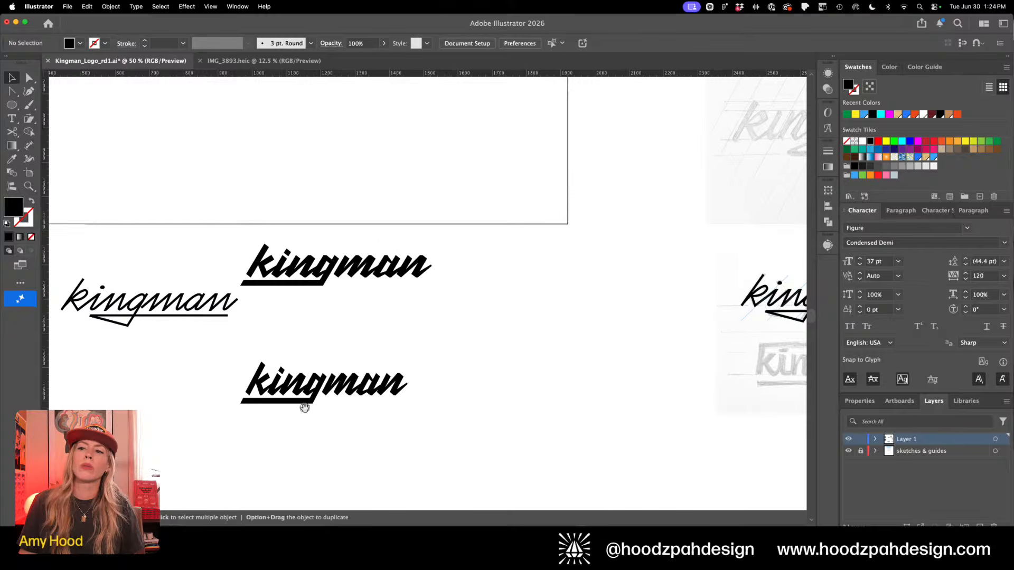
Shorten the underline of the narrowed wordmark's g to a short tail, making the stem-and-tail shape about 86 px wide
key("z")
left_click_drag(291, 402, 351, 425)
key("a")
left_click_drag(239, 417, 206, 396)
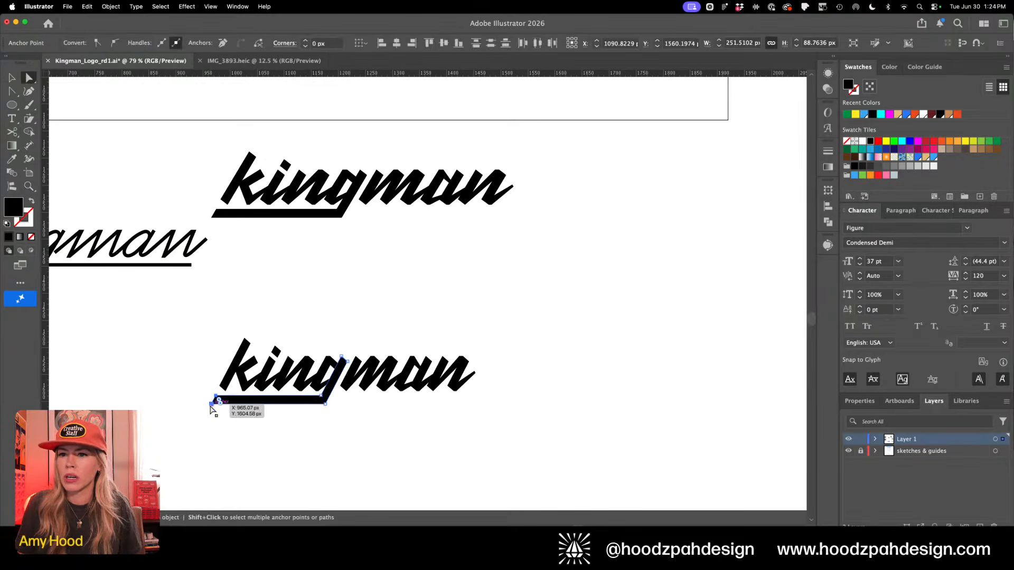
left_click_drag(269, 419, 300, 416)
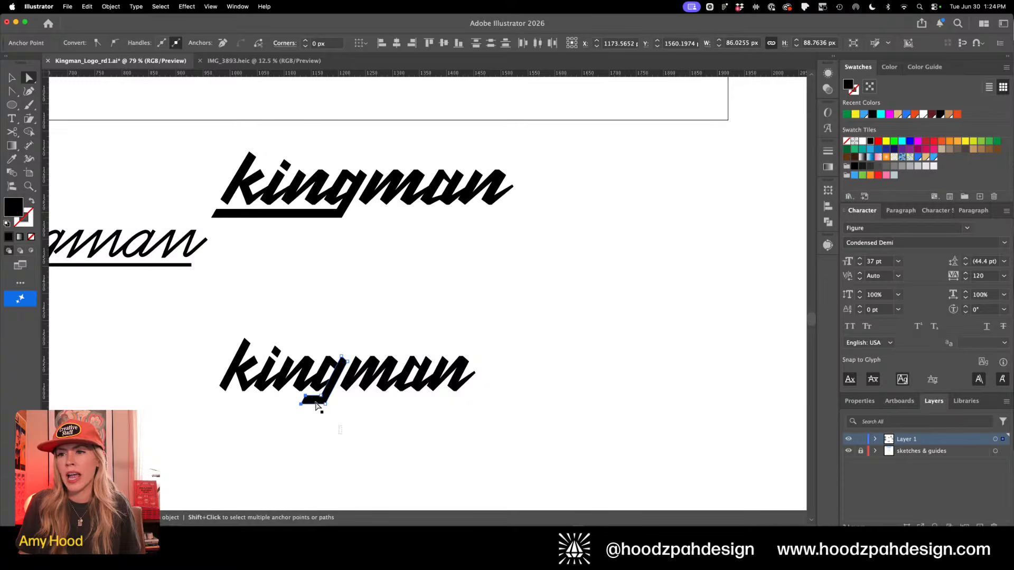
left_click(297, 442)
Place horizontal guides along the bottom and top edges of the g's short tail
key("super+equal")
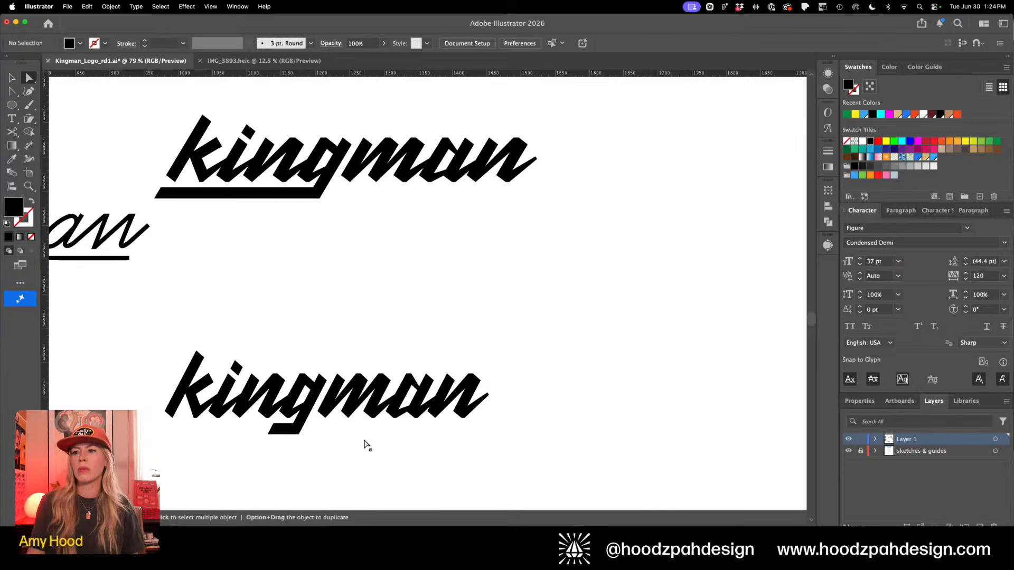
key("super+equal")
left_click_drag(244, 456, 447, 226)
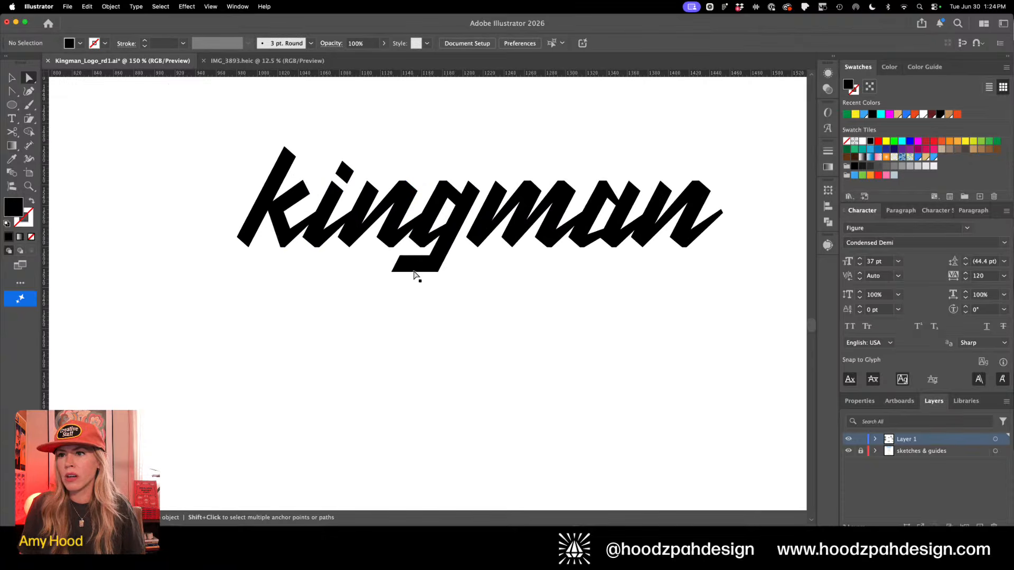
key("z")
left_click_drag(414, 274, 533, 329)
key("a")
left_click_drag(384, 228, 487, 249)
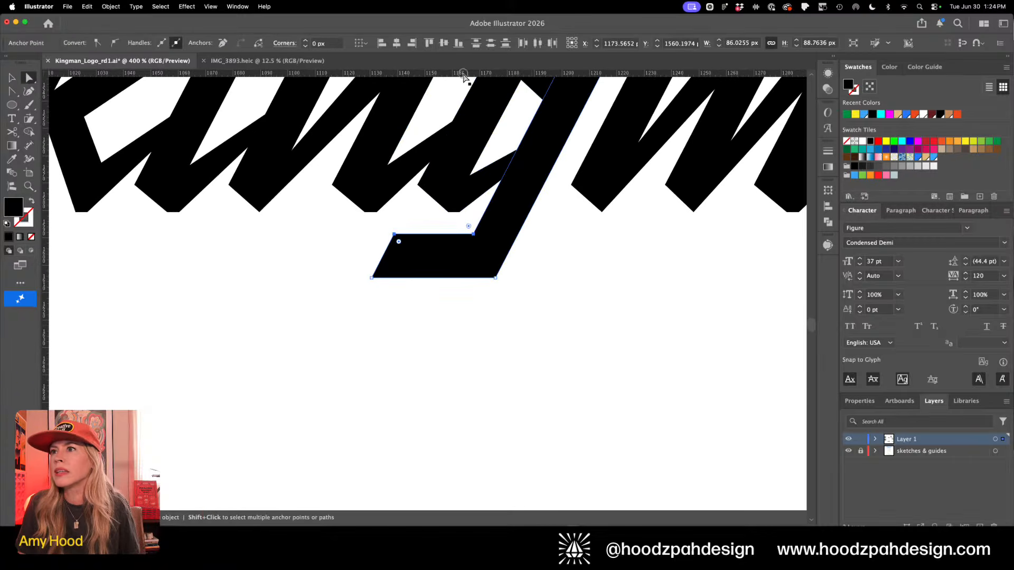
left_click_drag(463, 75, 466, 274)
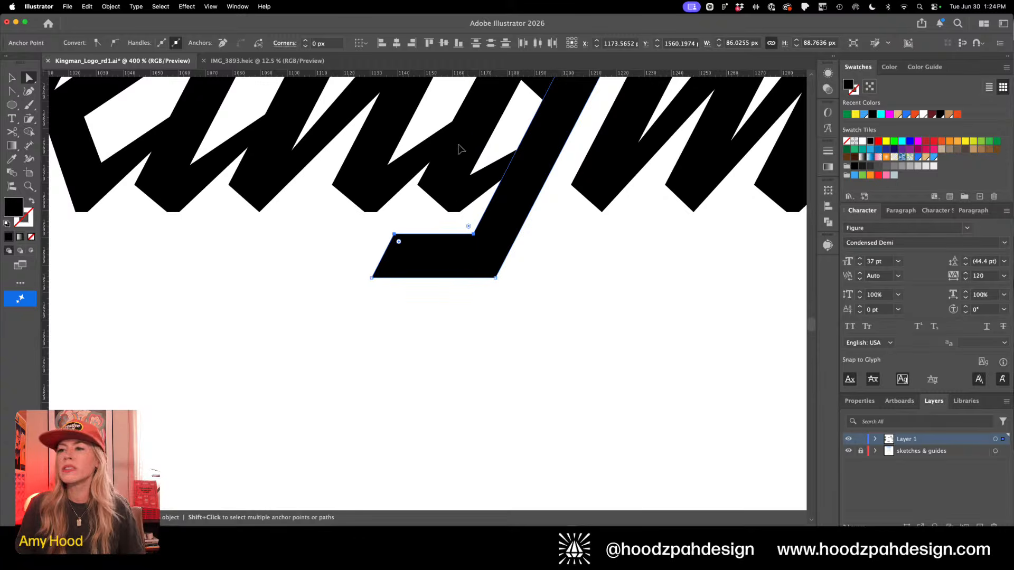
left_click(385, 236)
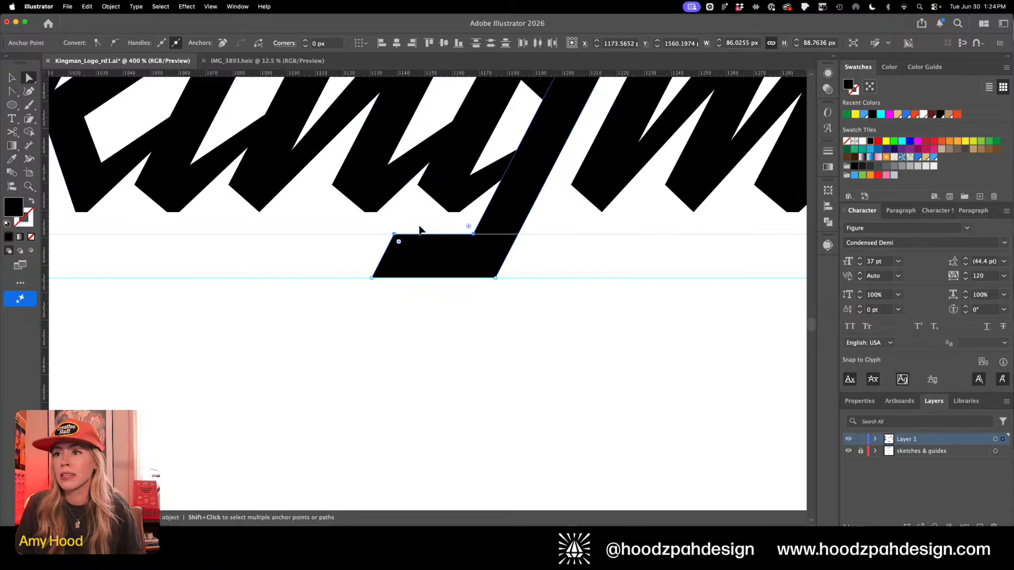
Thin the g's tail by lowering its top edge slightly below the upper guide, and clear the guides from view
key("super+space")
left_click_drag(419, 227, 539, 312)
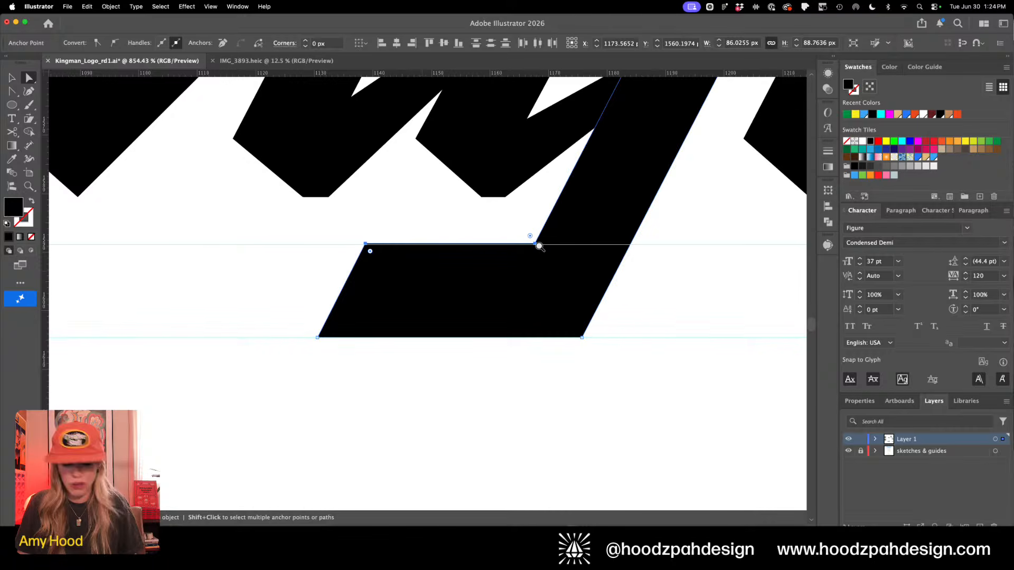
left_click_drag(537, 246, 532, 254)
key("super+z")
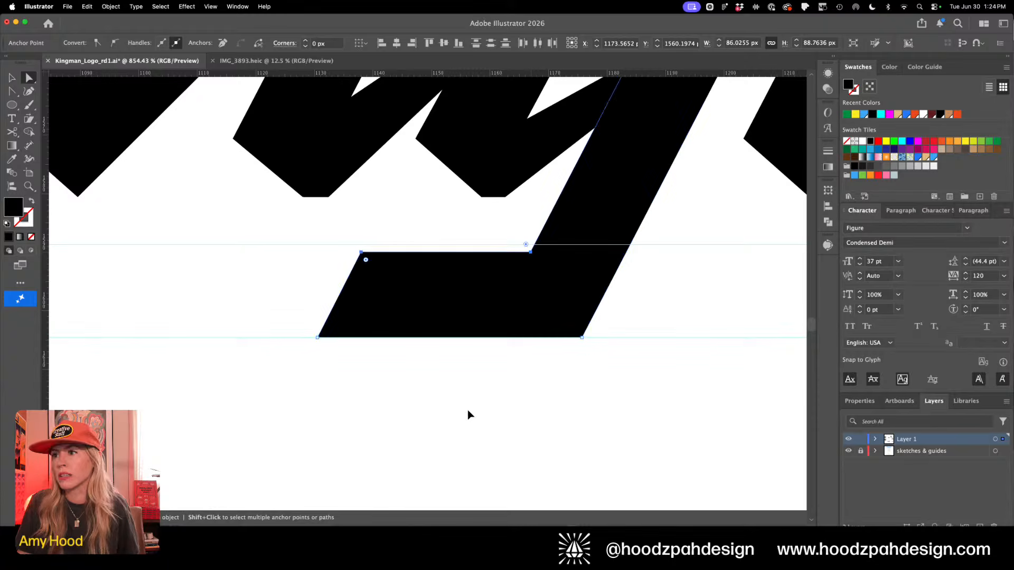
left_click(467, 410)
key("super+minus")
key("super+minus")
key("super+minus")
key("super+minus")
key("super+minus")
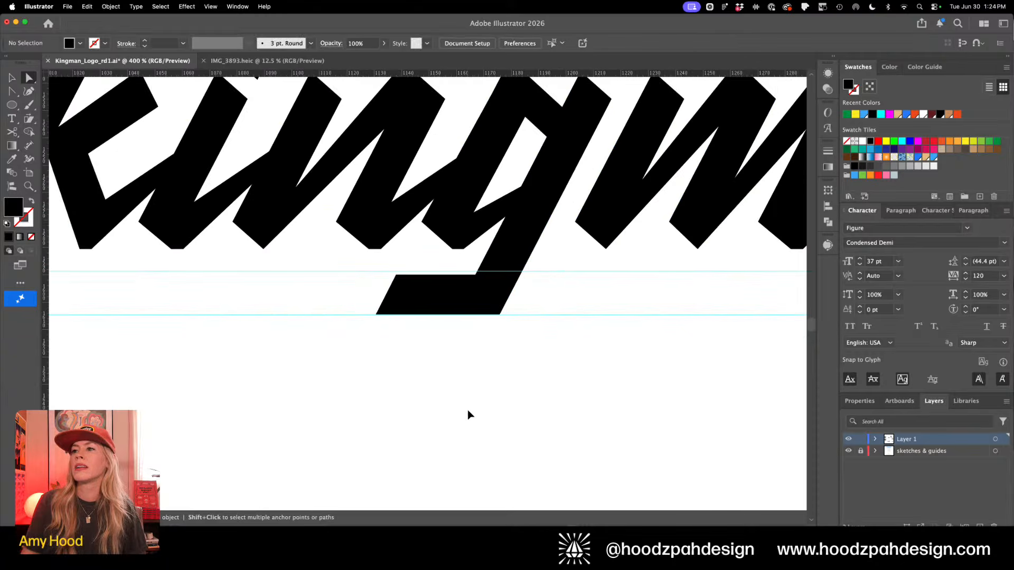
key("super+minus")
key("super+minus")
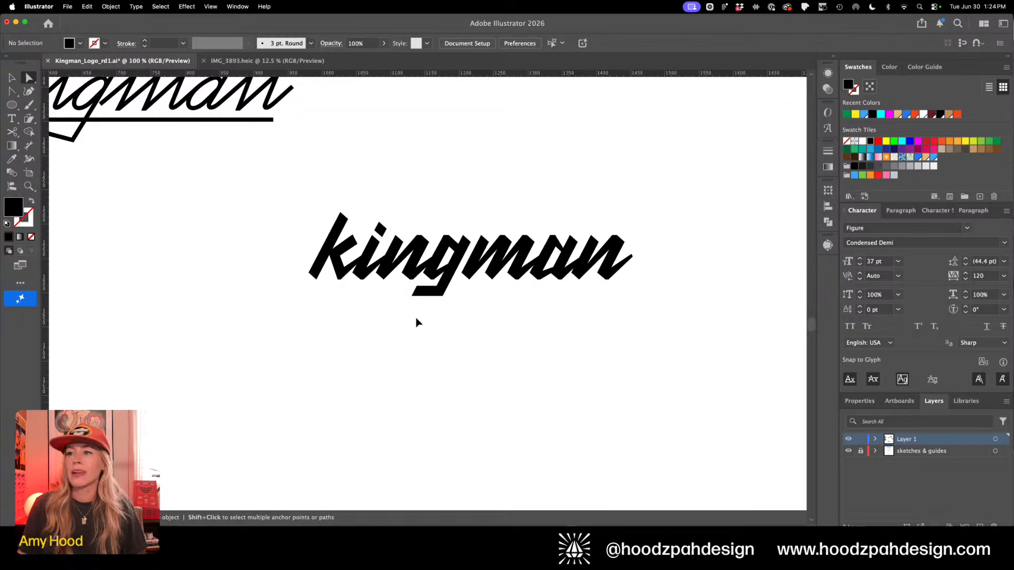
Lower the top edge of the g's tail a little further, keeping the rest of the stem in place
key("z")
left_click_drag(511, 331, 623, 366)
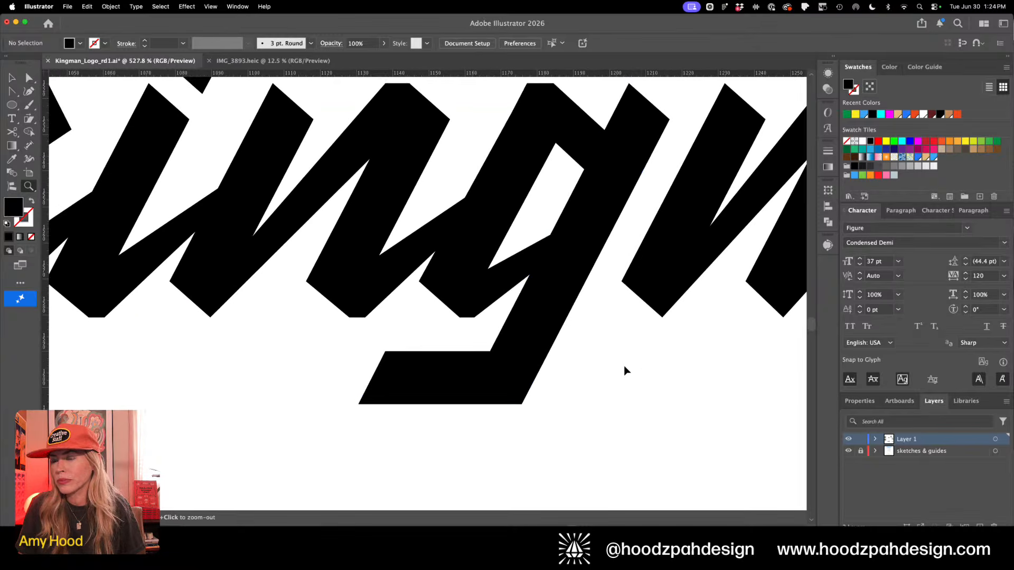
key("a")
left_click(507, 362)
left_click_drag(493, 347, 488, 356)
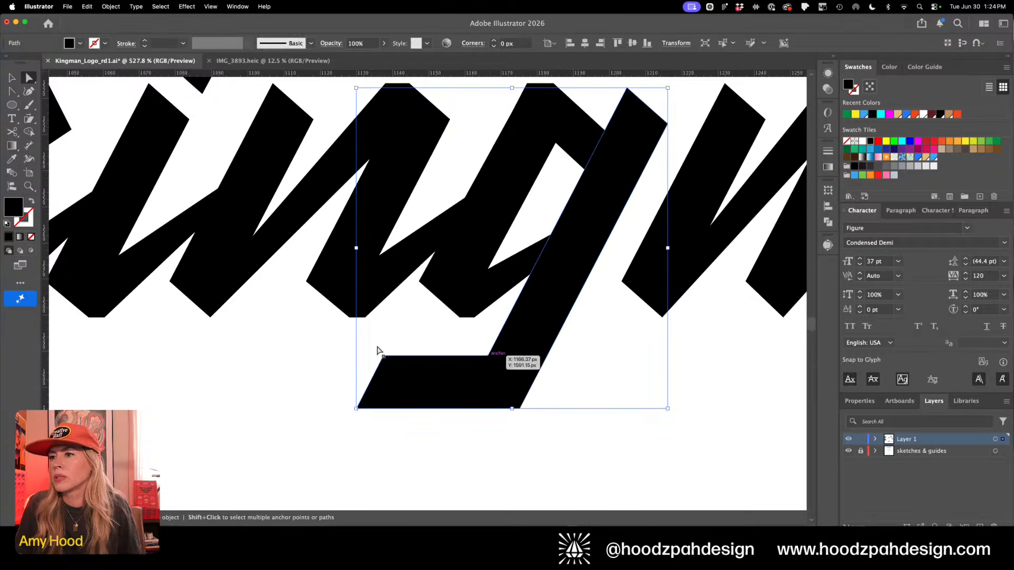
key("super+z")
left_click_drag(376, 345, 487, 358)
left_click(389, 338)
key("super+minus")
key("super+minus")
key("super+minus")
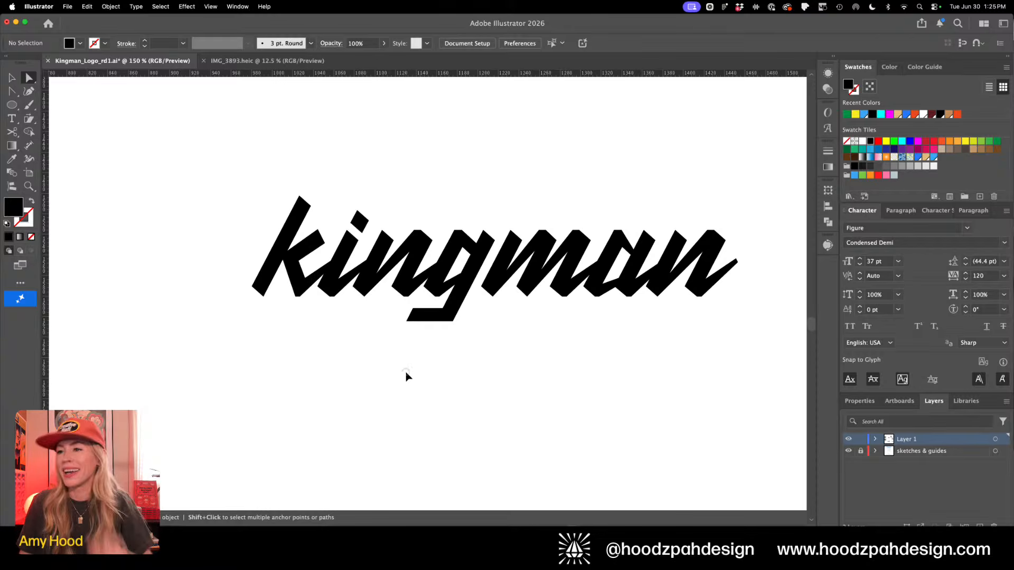
key("super+minus")
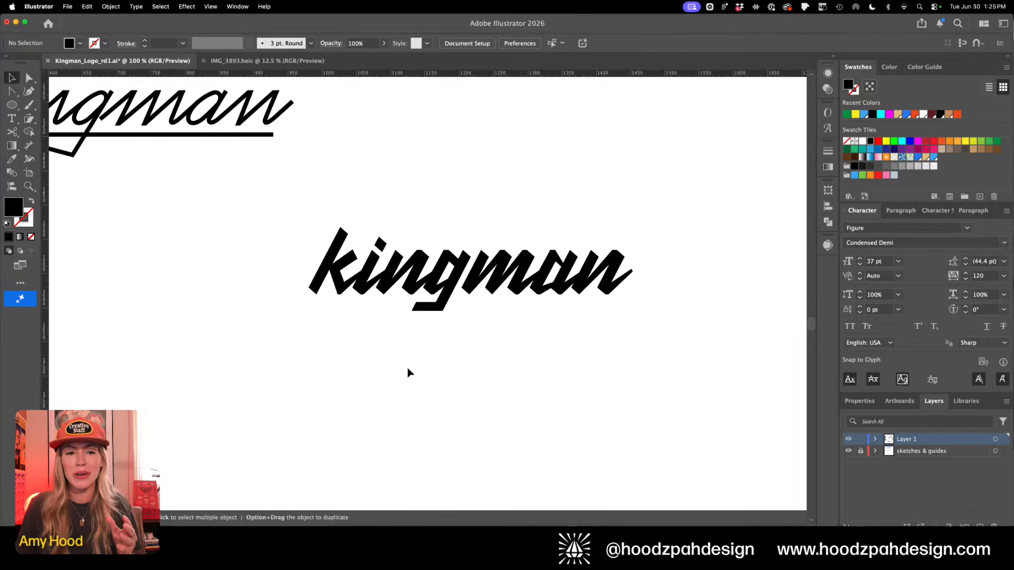
Examine the narrowed wordmark's anchor points and compare it with the other kingman versions below the artboard
key("a")
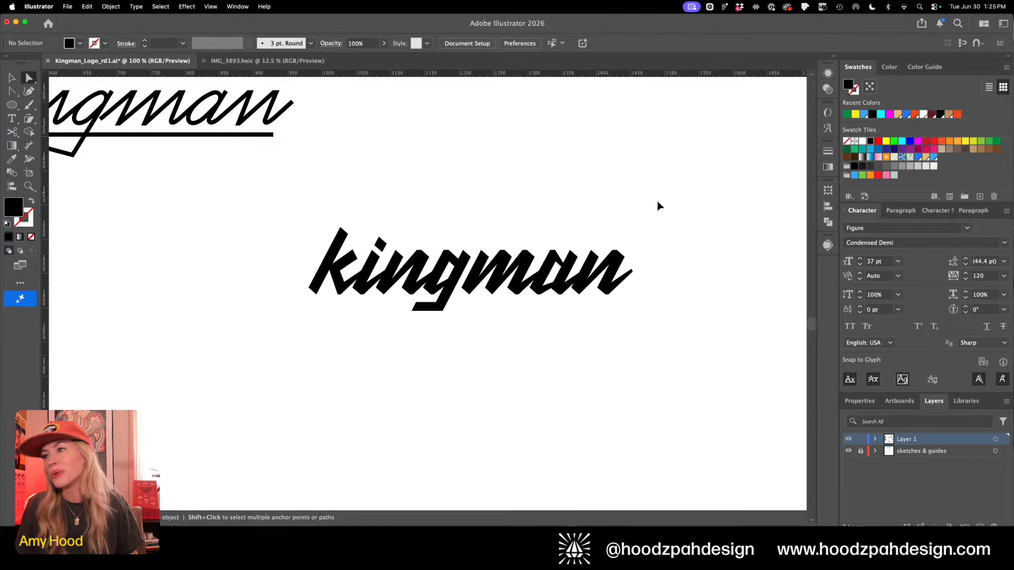
left_click_drag(658, 202, 218, 398)
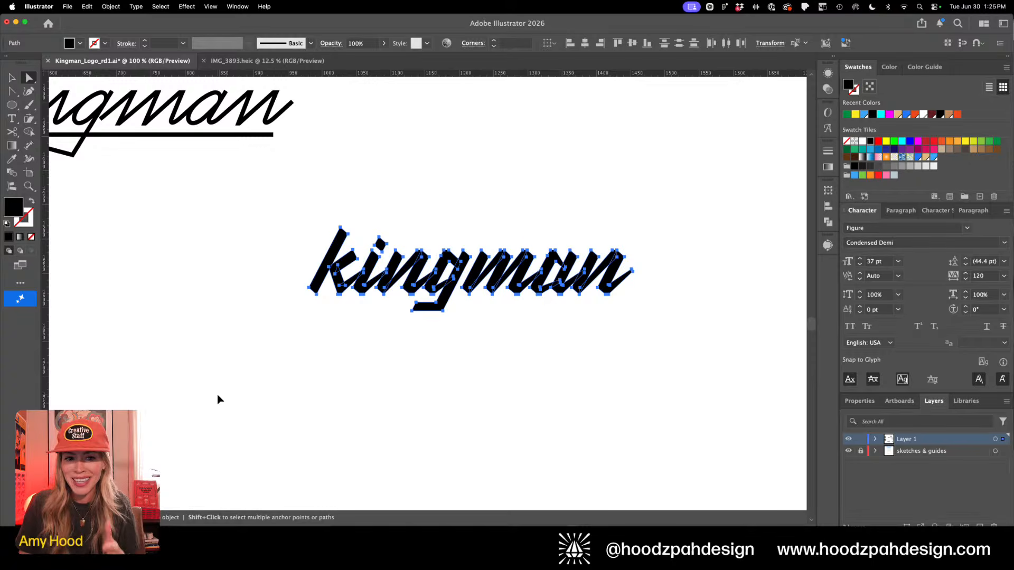
left_click(89, 299)
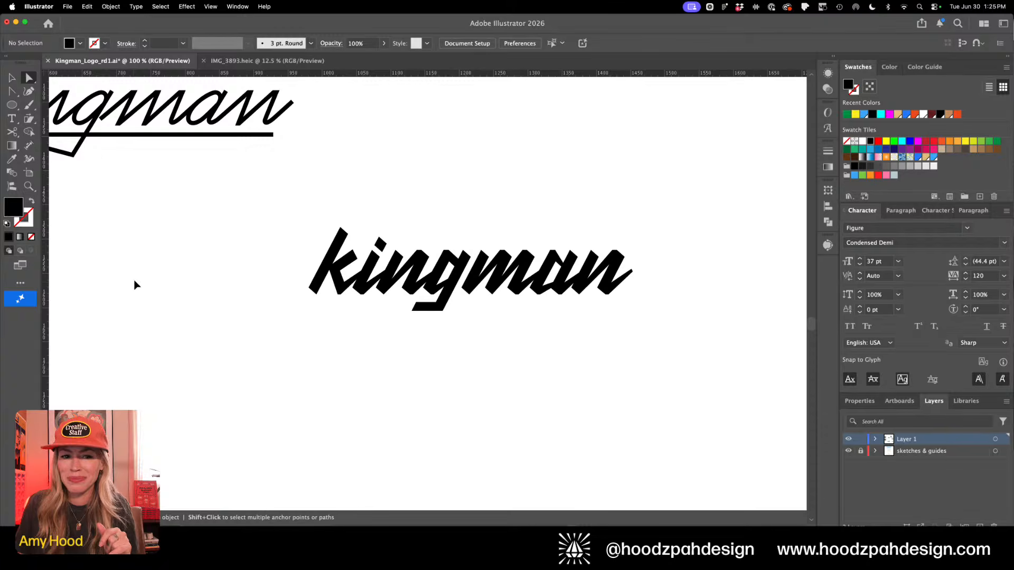
key("v")
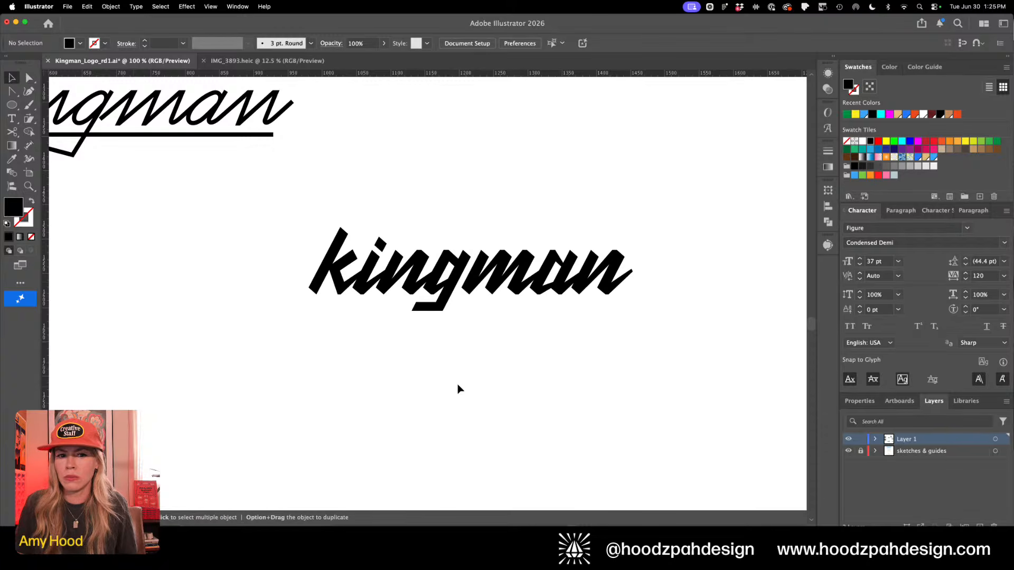
key("super+minus")
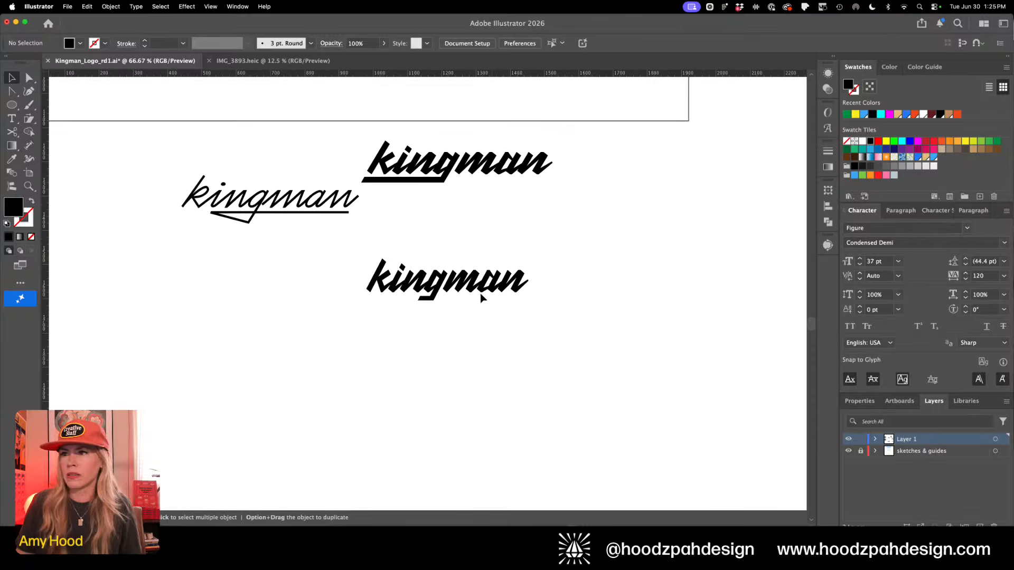
scroll(483, 396, "up", 3)
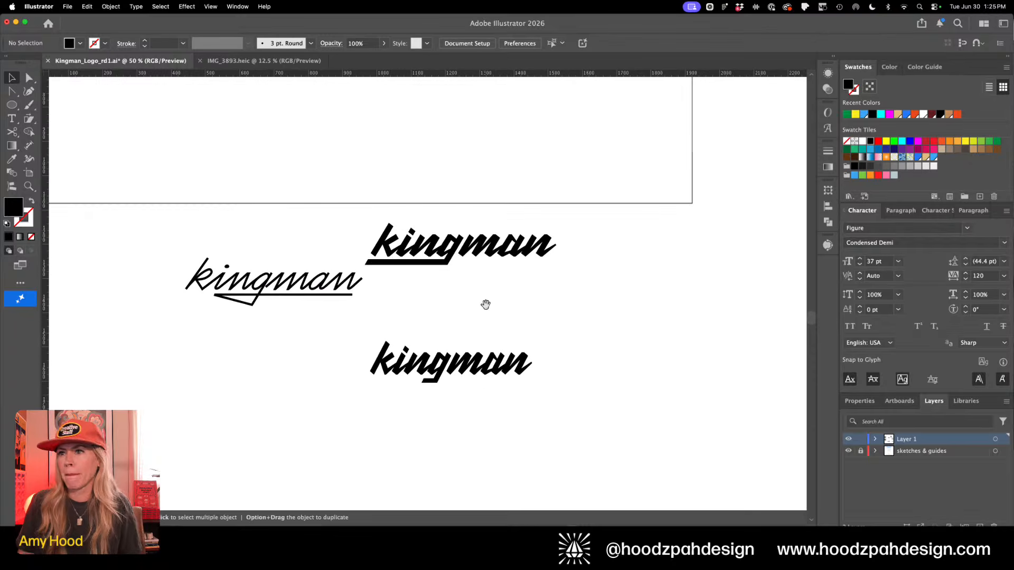
key("super+minus")
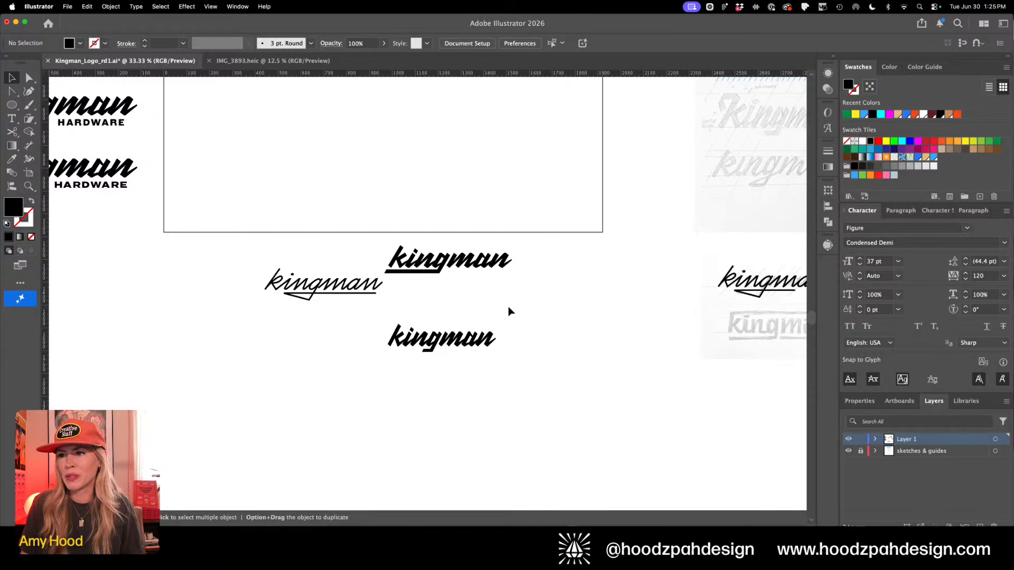
Thicken the stem of the narrowed wordmark's k by shifting its right edge slightly outward
left_click_drag(501, 311, 527, 352)
scroll(406, 383, "up", 6)
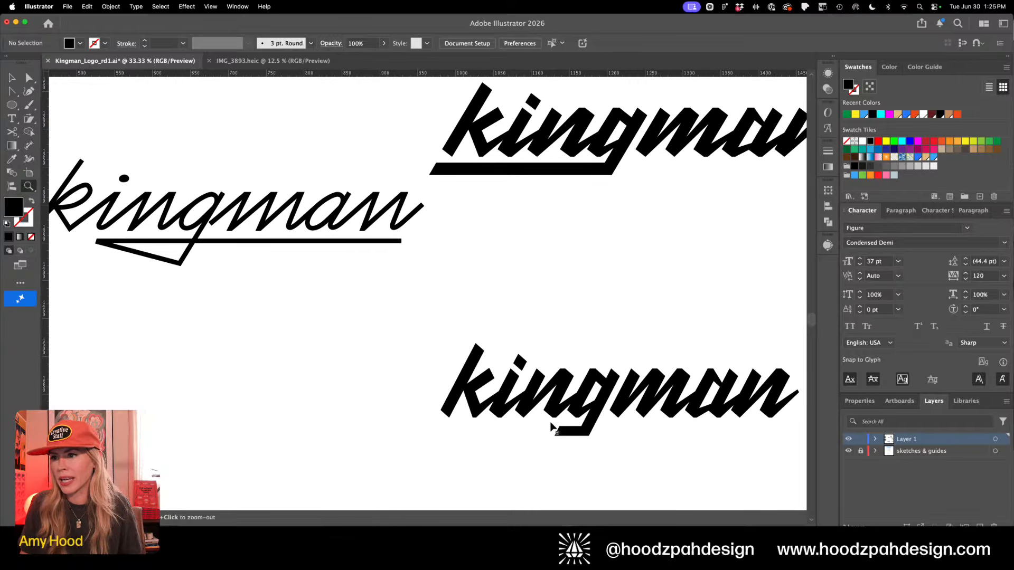
key("a")
scroll(468, 358, "up", 5)
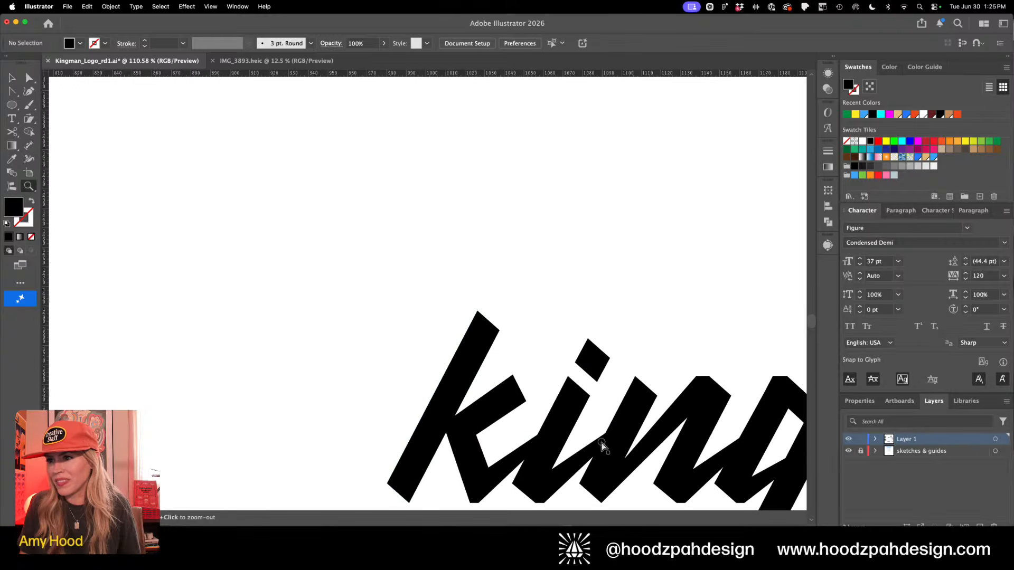
left_click(499, 331)
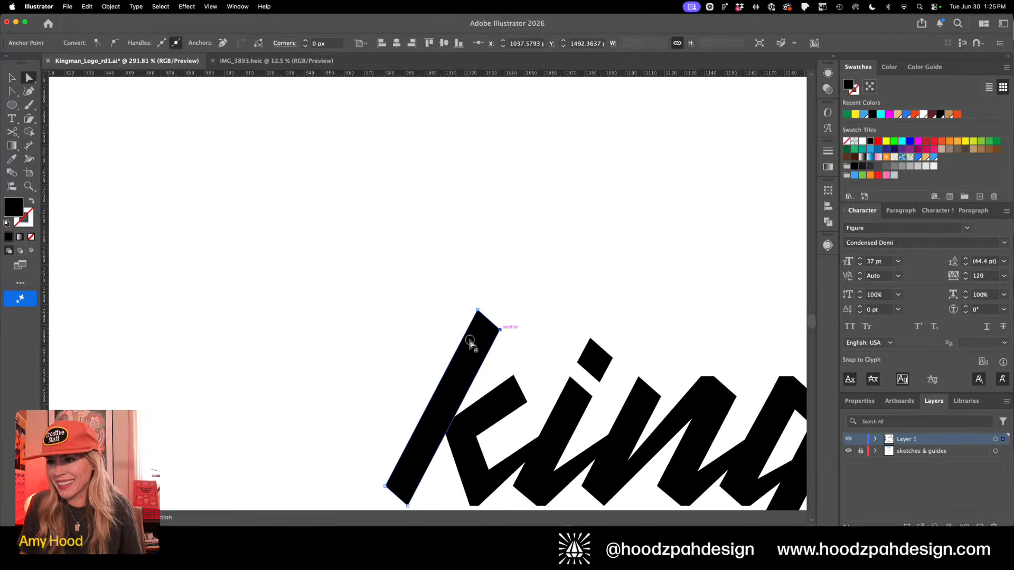
left_click_drag(470, 344, 471, 292)
left_click_drag(383, 440, 441, 473)
left_click(436, 467)
left_click_drag(440, 465, 357, 335)
key("cmd+z")
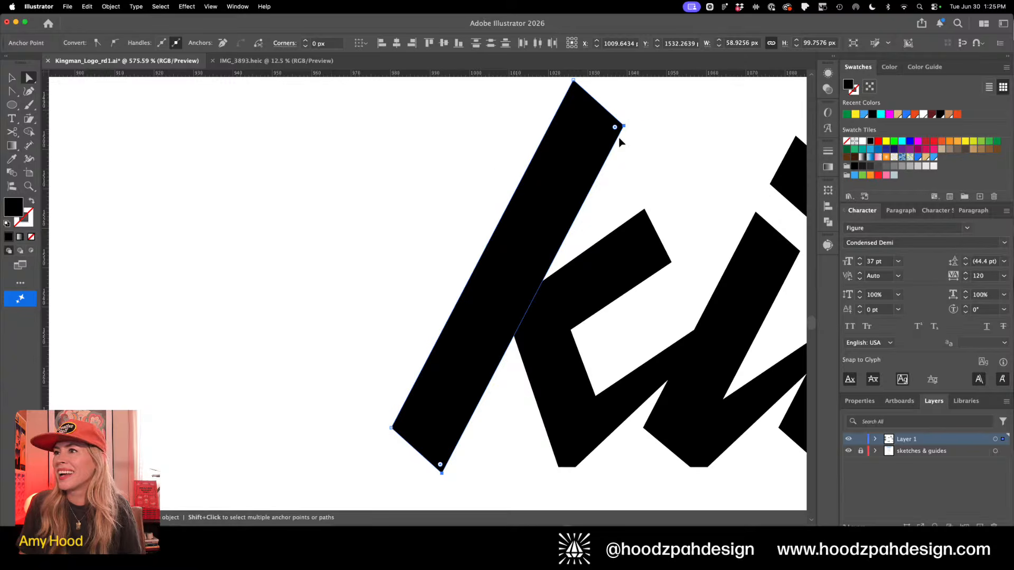
left_click_drag(624, 127, 628, 131)
left_click(663, 166)
key("cmd+minus")
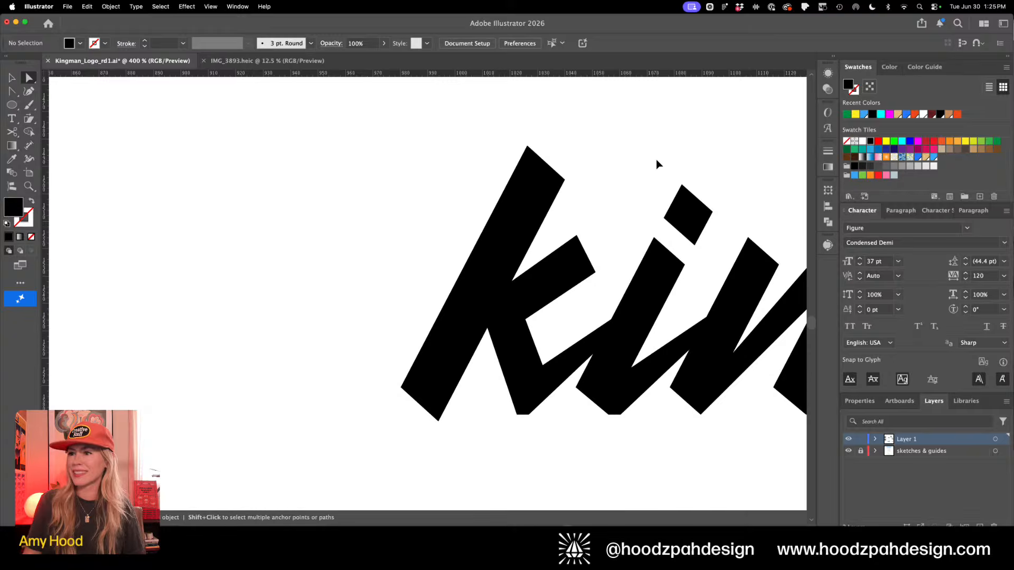
Undo the most recent edits to the k of the narrowed wordmark
key("cmd+minus")
key("cmd+minus")
key("cmd+minus")
key("cmd+minus")
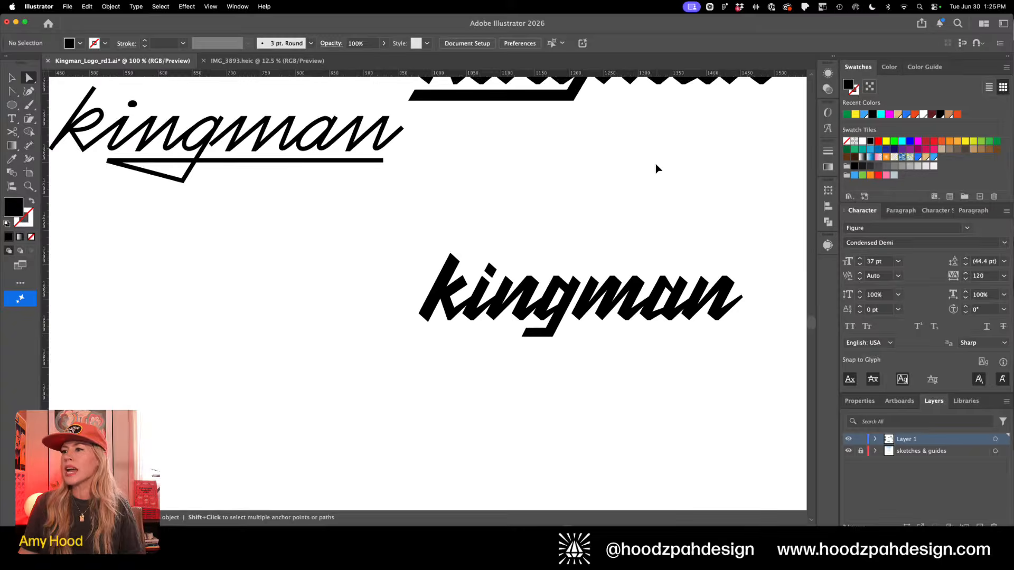
key("cmd+minus")
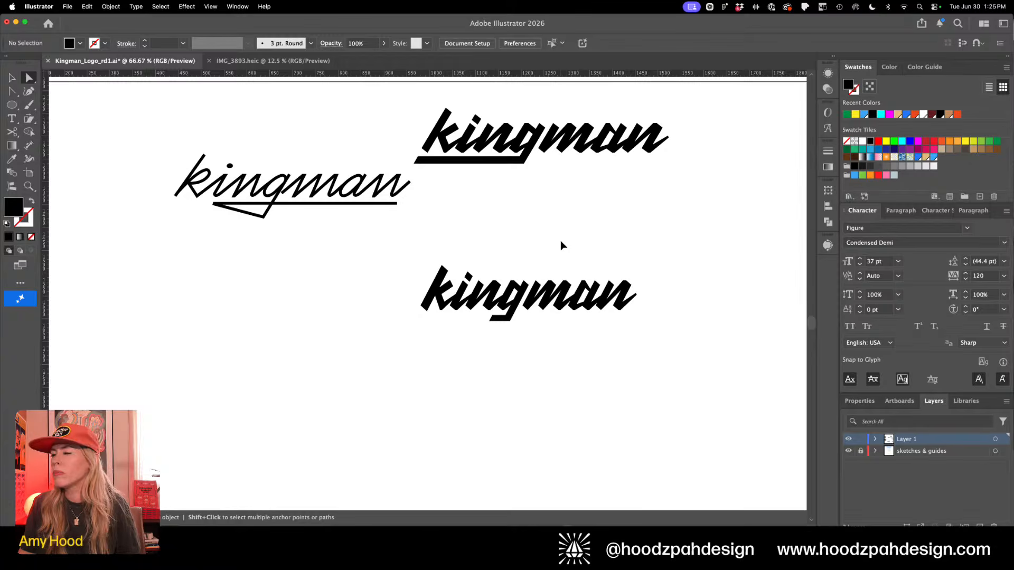
key("super+z")
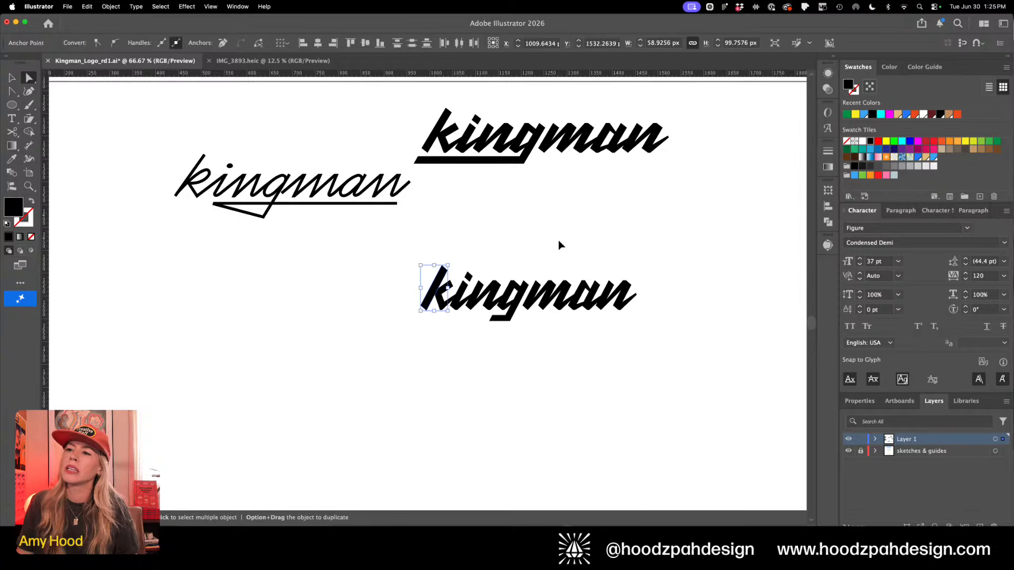
key("super+z")
left_click(488, 350)
Thicken the diagonal leg of the narrowed wordmark's k by shifting its inner edge 2 px outward
key("z")
left_click_drag(459, 300, 575, 372)
key("a")
left_click(351, 287)
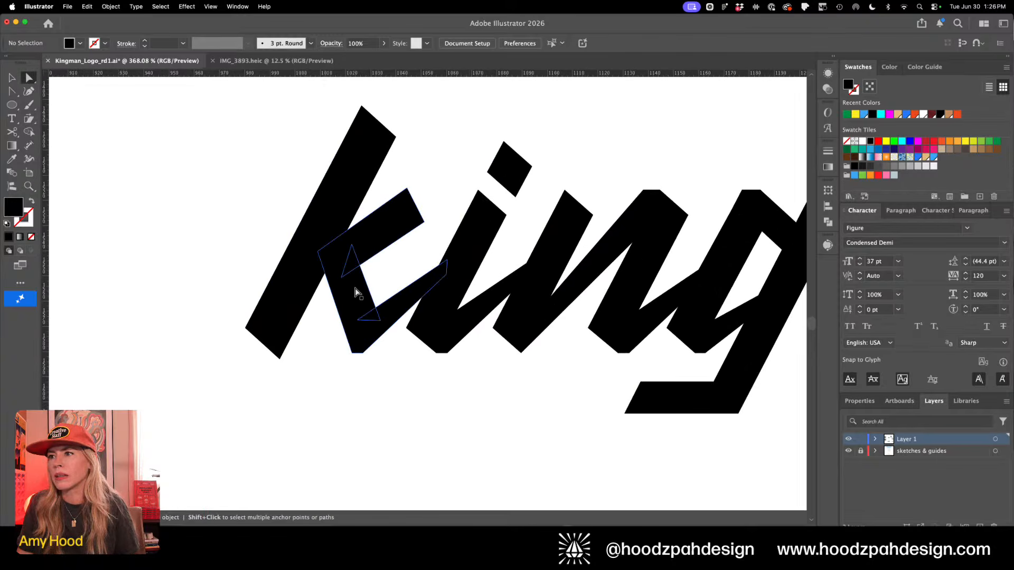
left_click(380, 320)
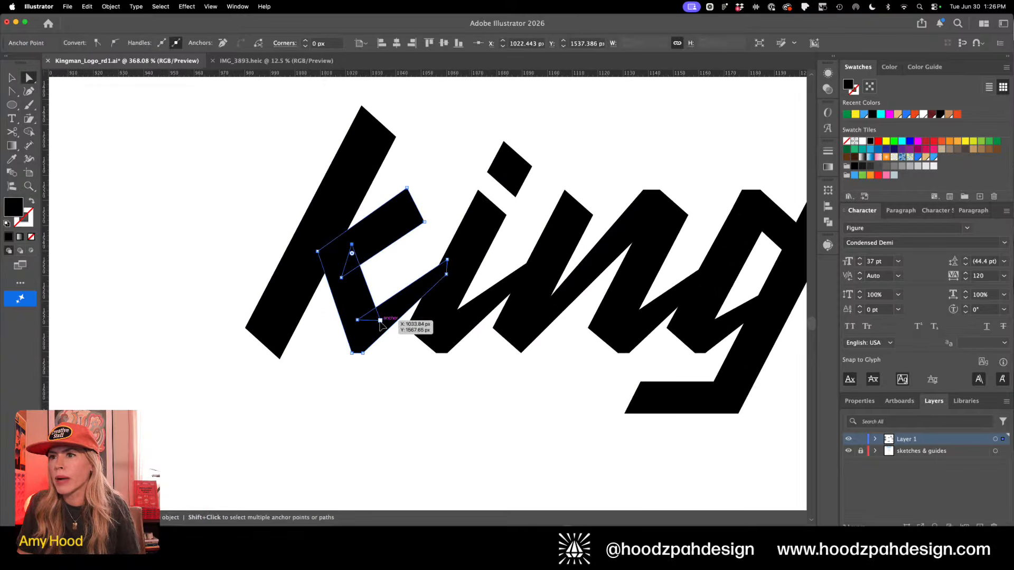
left_click(379, 321, "shift")
key("Right")
key("Right")
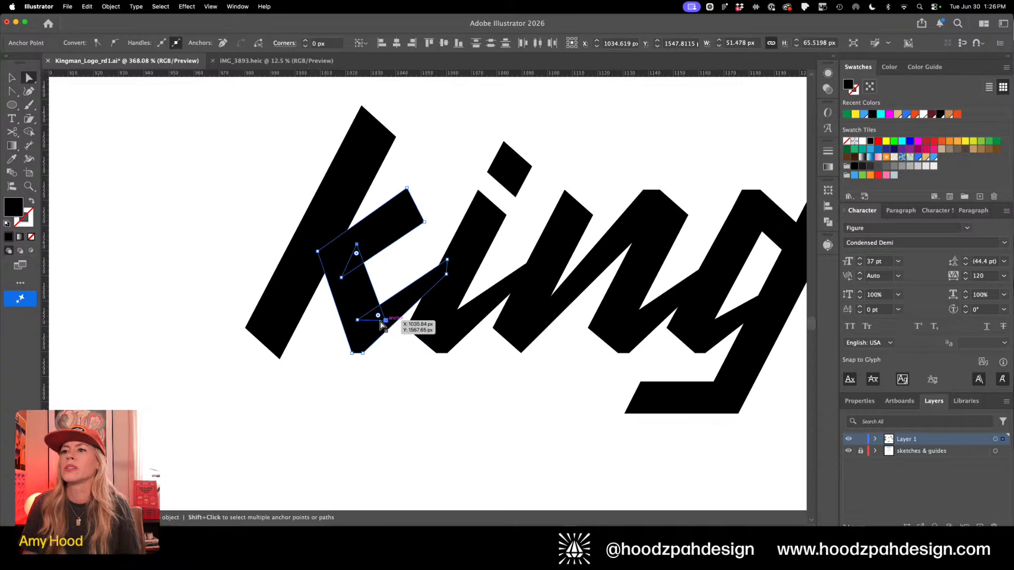
key("super+minus")
key("super+minus")
key("super+minus")
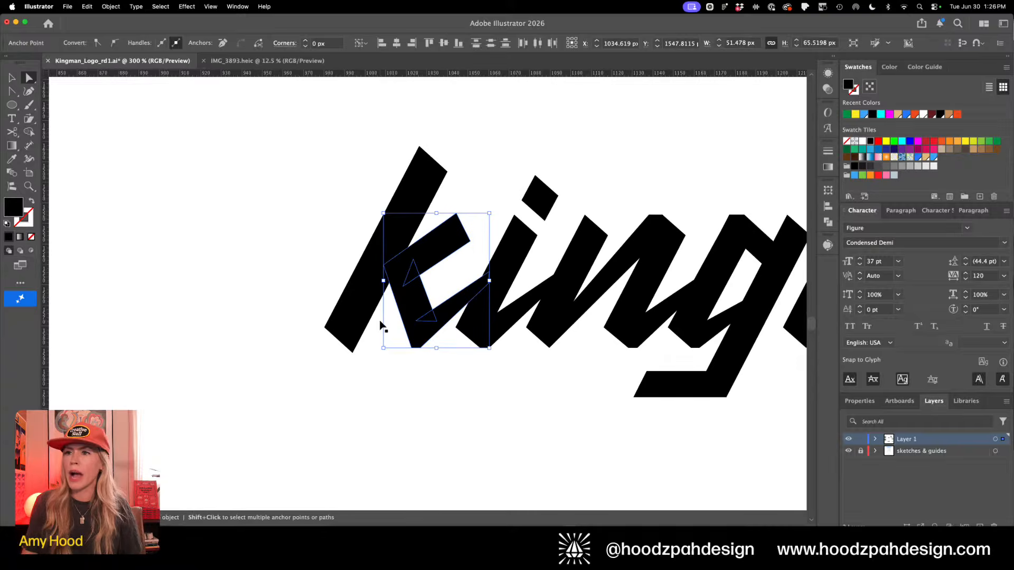
left_click(527, 399)
key("super+minus")
key("super+minus")
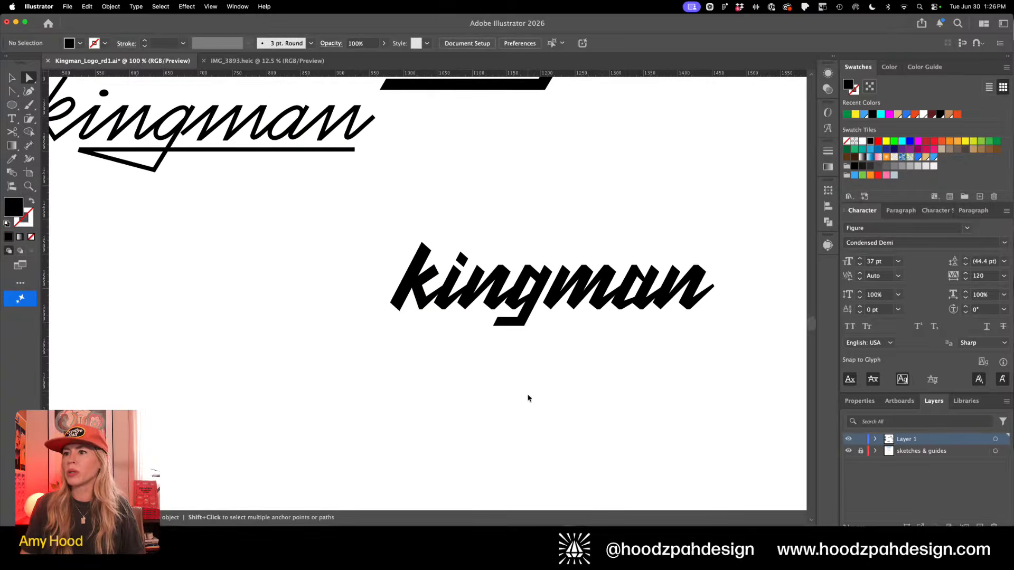
left_click_drag(527, 398, 450, 396)
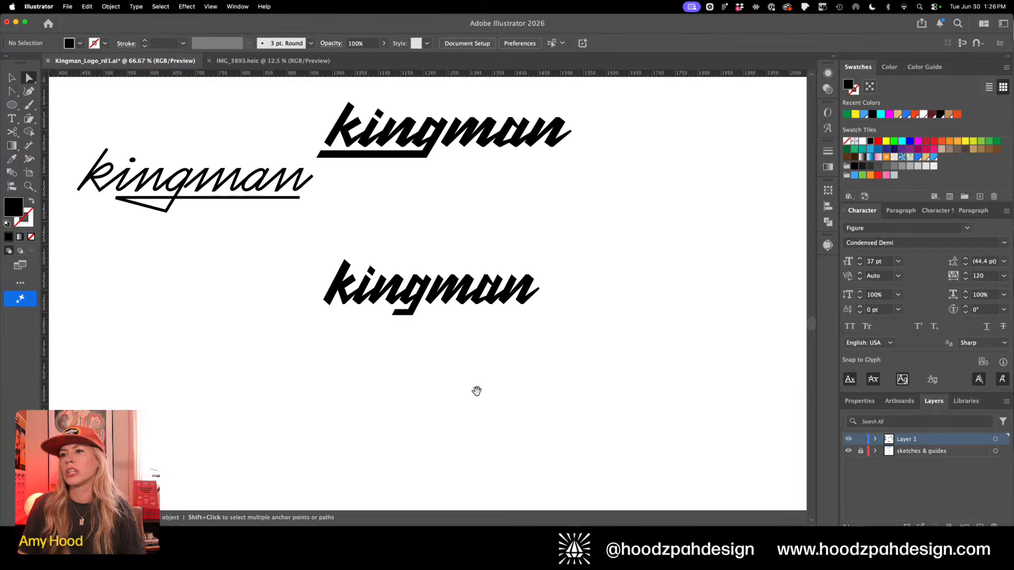
Select the left-edge anchor points of the k, i and first n stems in the narrowed wordmark
key("super+space")
left_click_drag(297, 261, 344, 414)
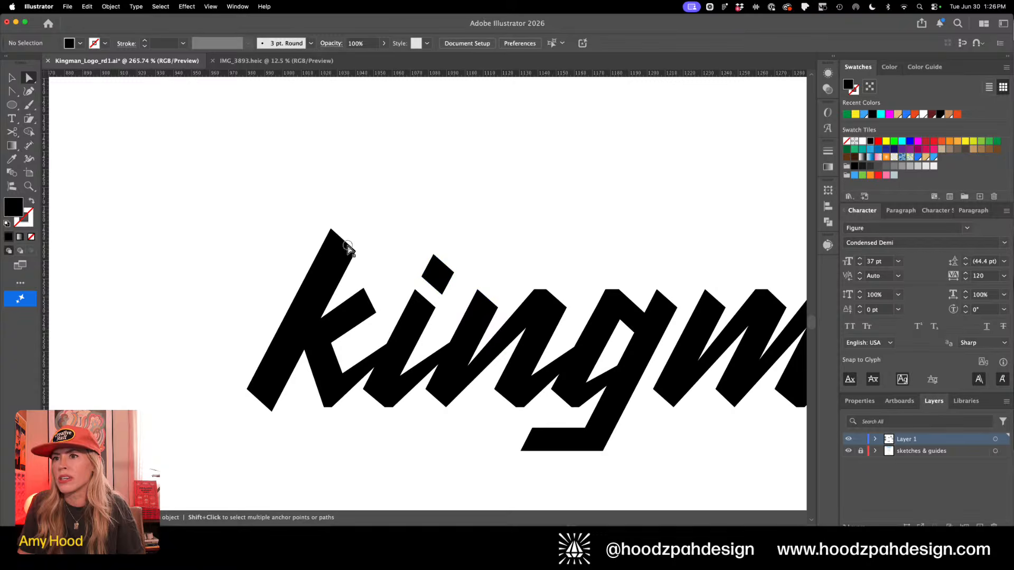
left_click_drag(348, 247, 349, 247)
left_click(246, 389, "shift")
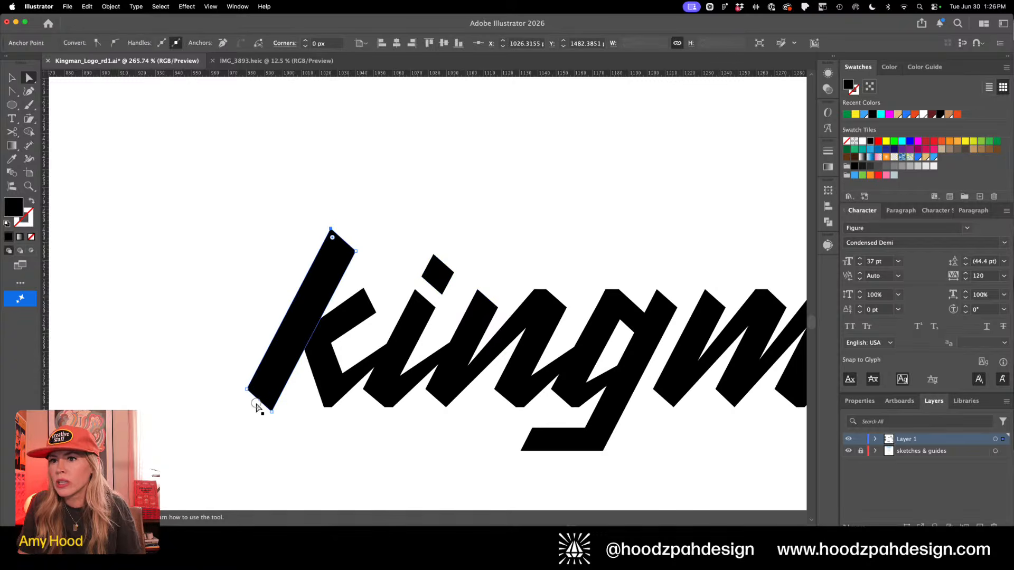
left_click_drag(398, 285, 416, 298)
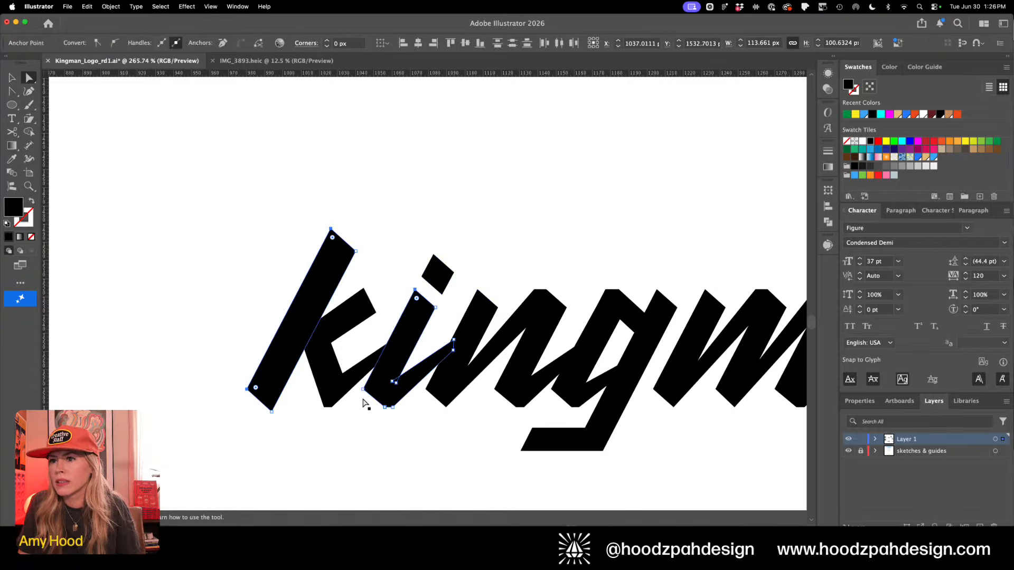
left_click(363, 390, "shift")
left_click_drag(476, 281, 482, 302)
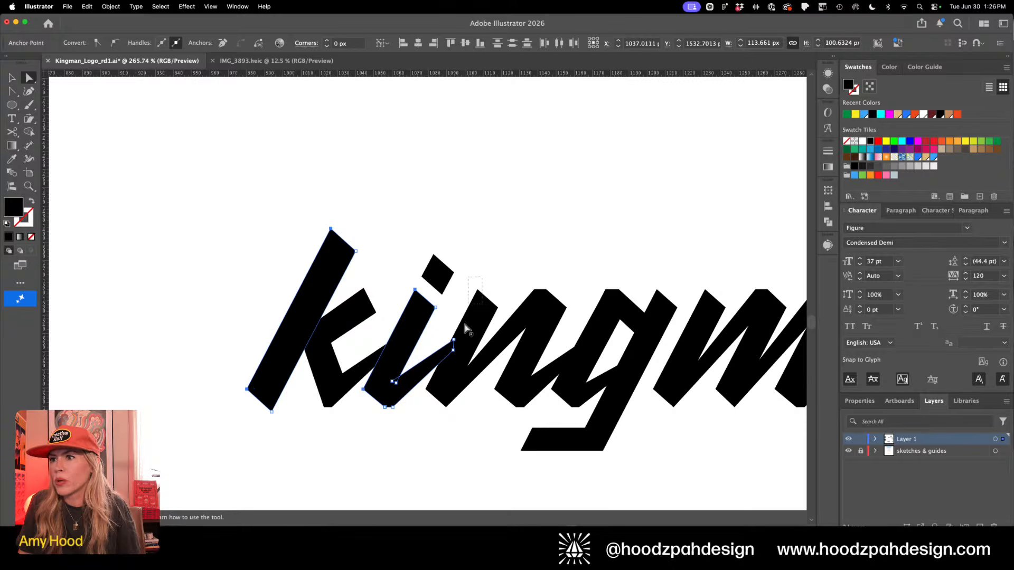
left_click(425, 389, "shift")
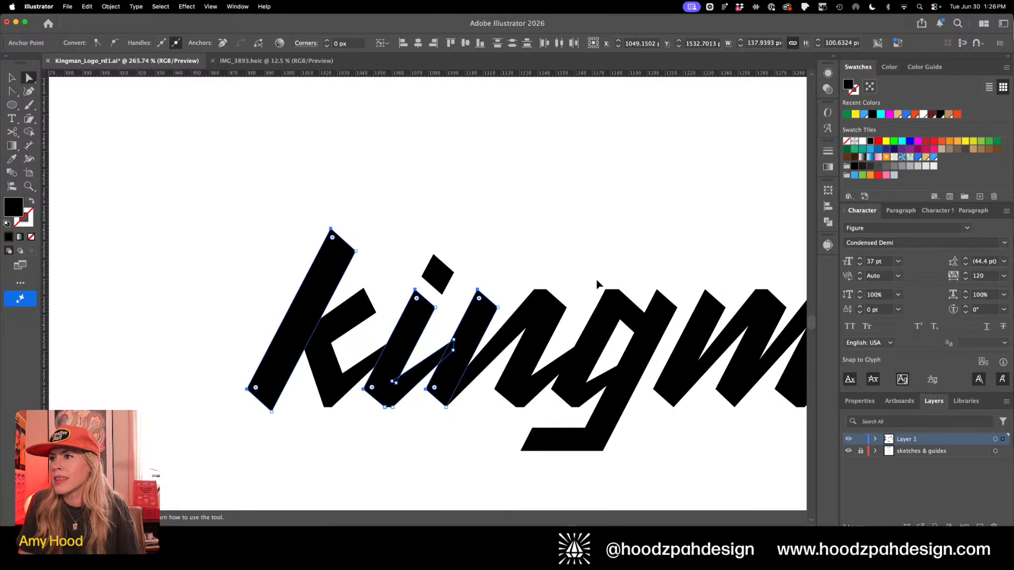
left_click_drag(487, 381, 386, 230)
left_click(495, 250)
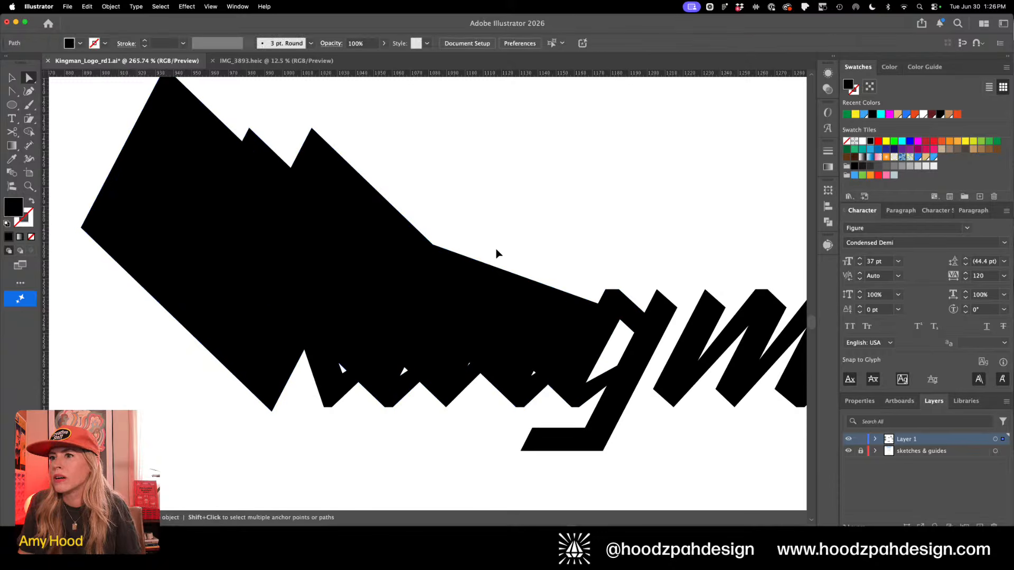
key("super+z")
Add the left-edge anchor points of the remaining stems through the final n to the selection, and nudge them all slightly left and down
left_click_drag(633, 221, 347, 179)
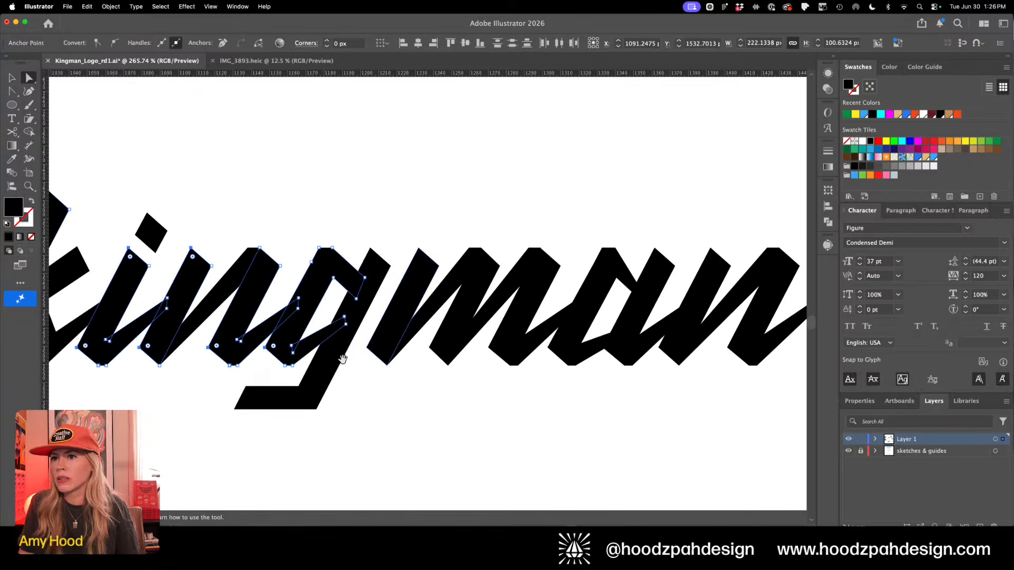
left_click(367, 348, "shift")
left_click_drag(418, 227, 424, 258)
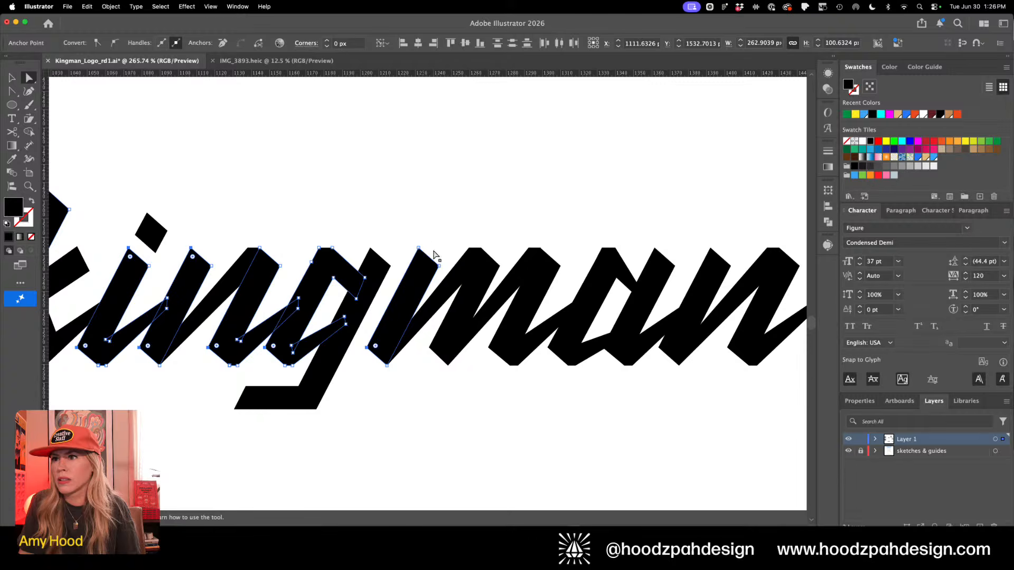
left_click(429, 348, "shift")
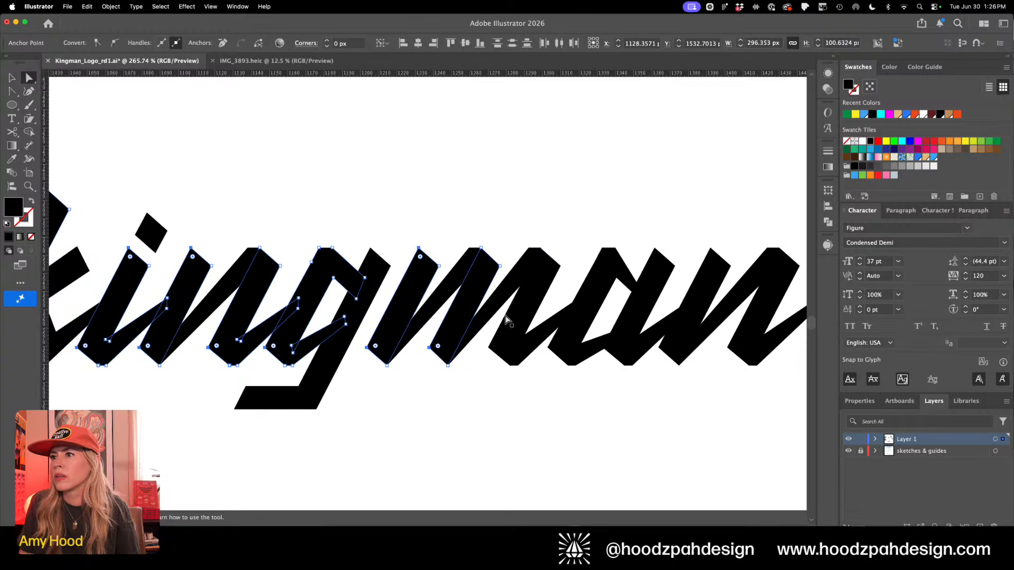
left_click(487, 348, "shift")
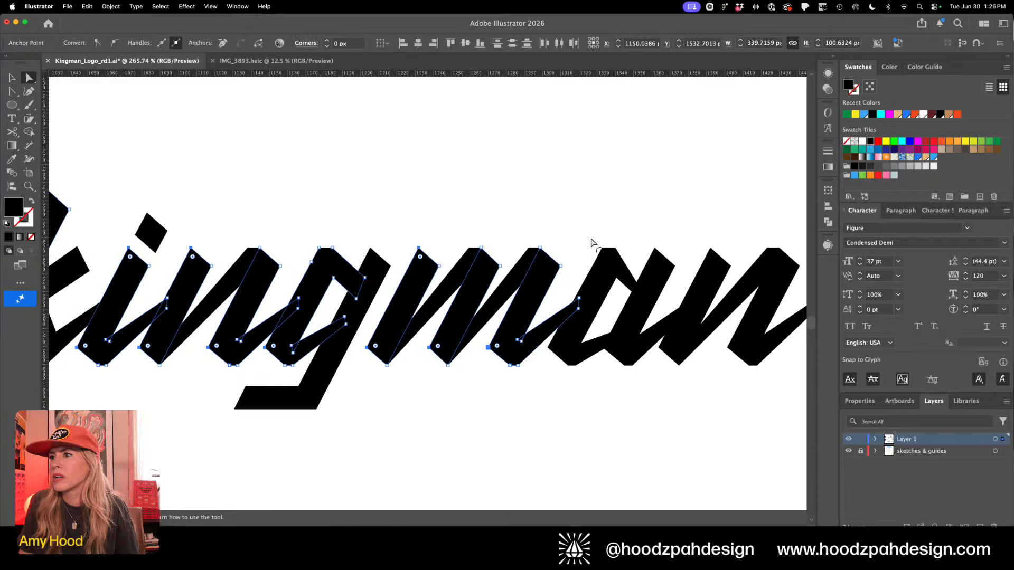
mouse_move(591, 238)
left_mouse_down()
mouse_move(605, 257)
mouse_move(580, 238)
left_mouse_up()
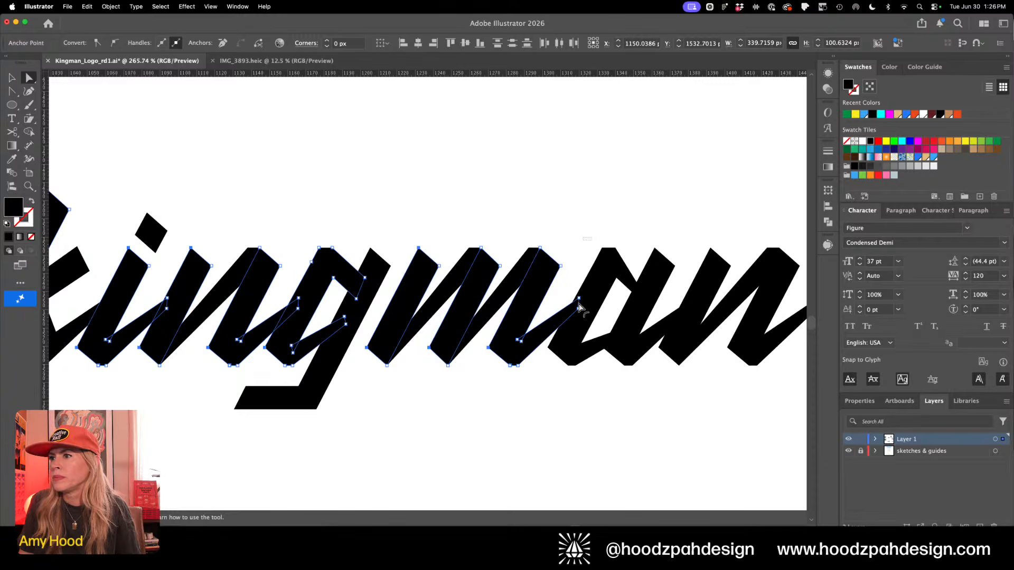
left_click(548, 347, "shift")
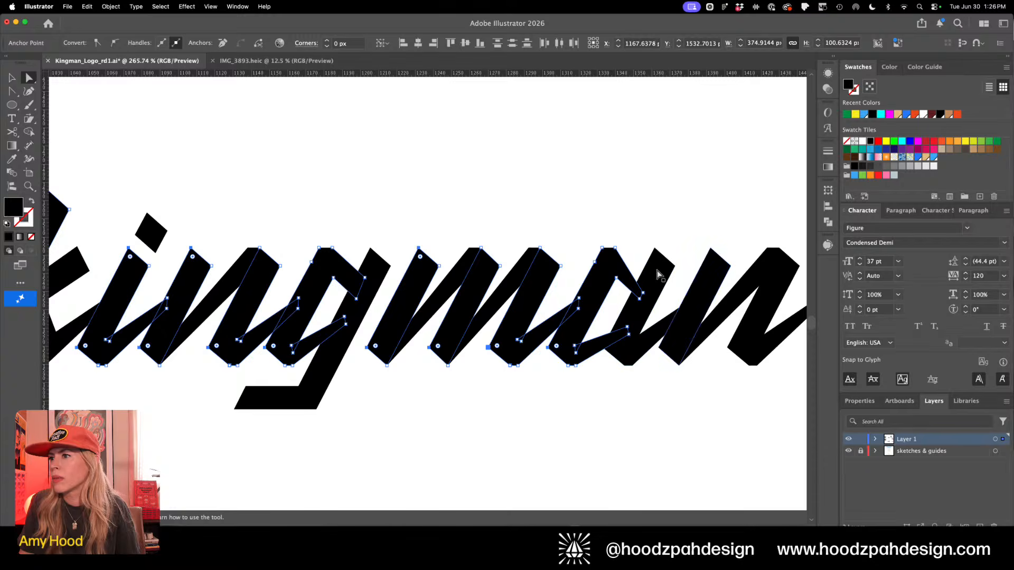
left_click(655, 248, "shift")
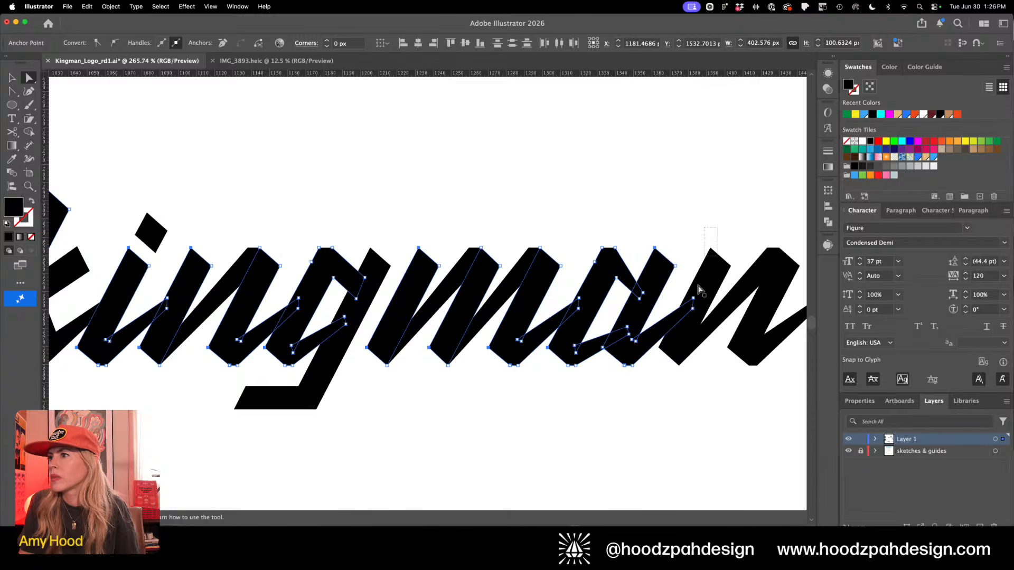
left_click(711, 248, "shift")
left_click(659, 347, "shift")
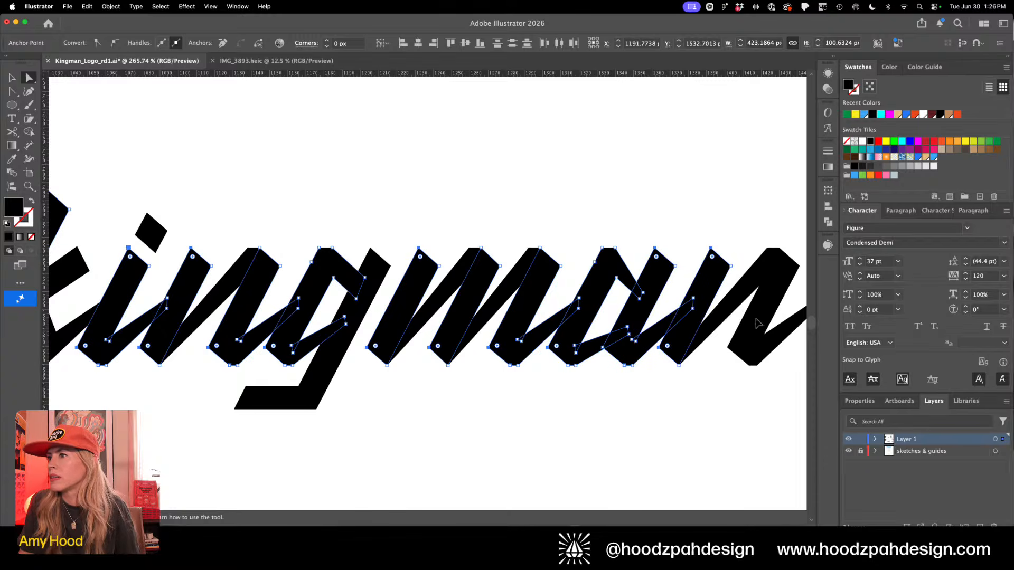
left_click(731, 357, "shift")
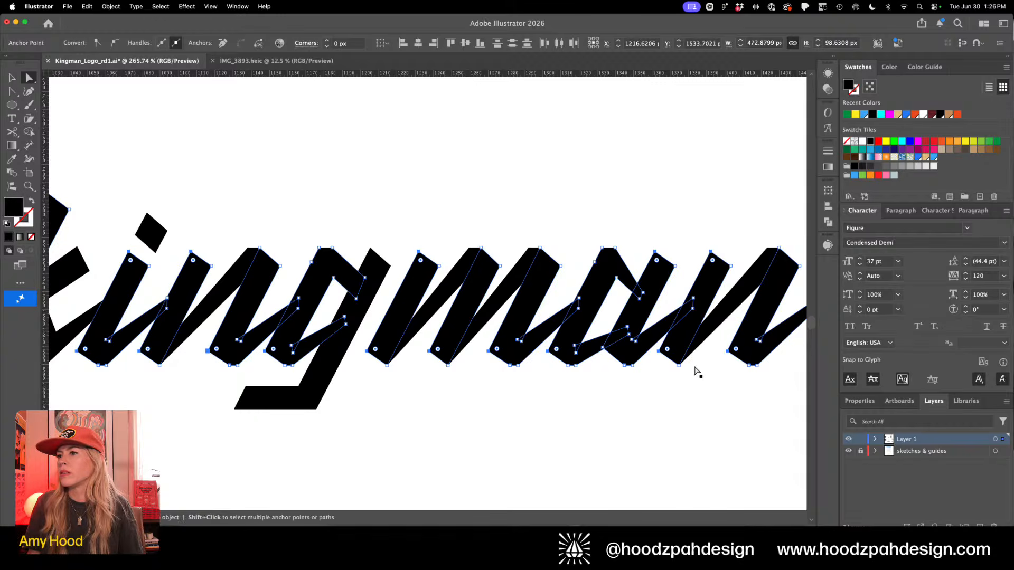
key("super+minus")
key("super+minus")
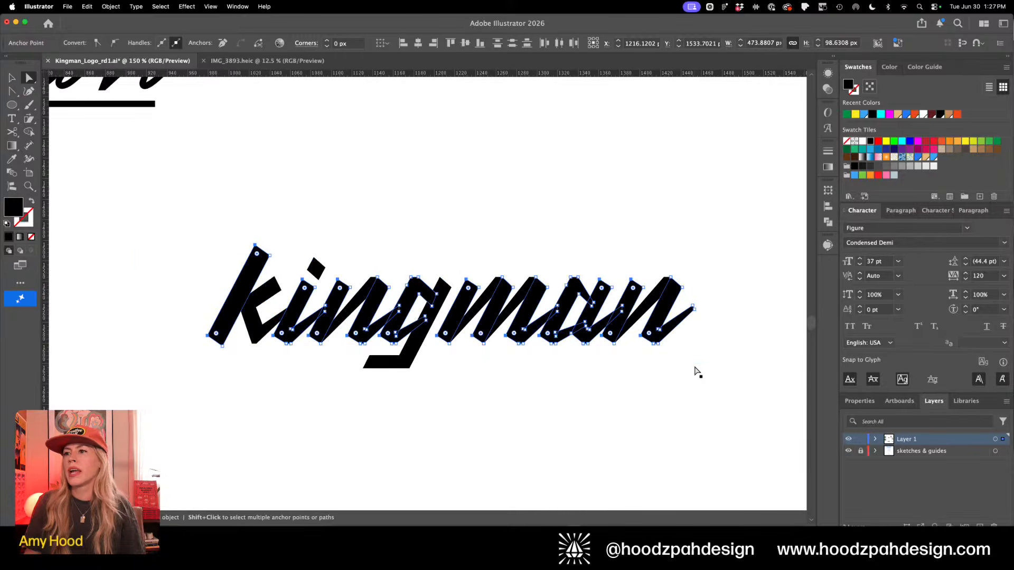
key("space")
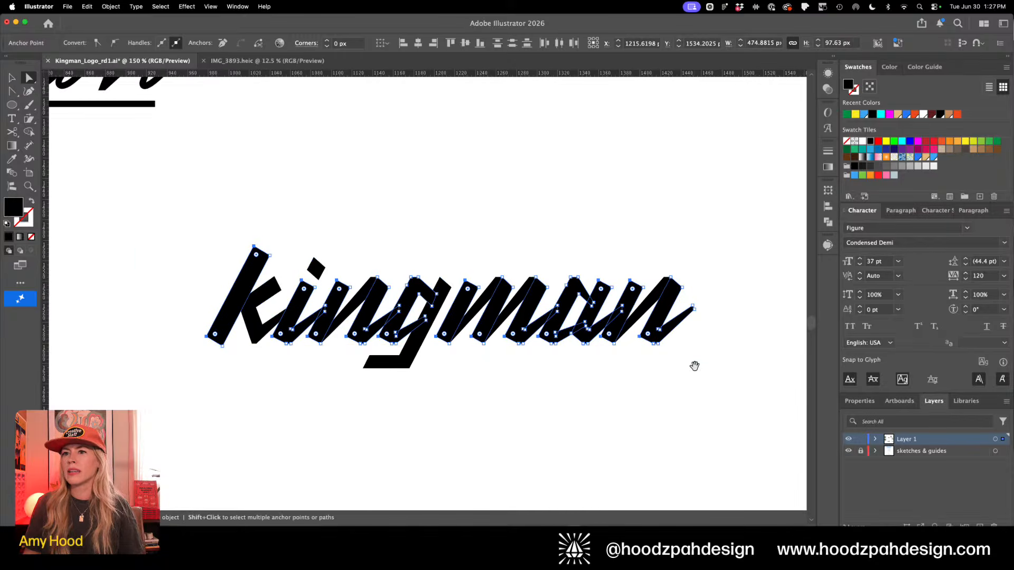
key("Down")
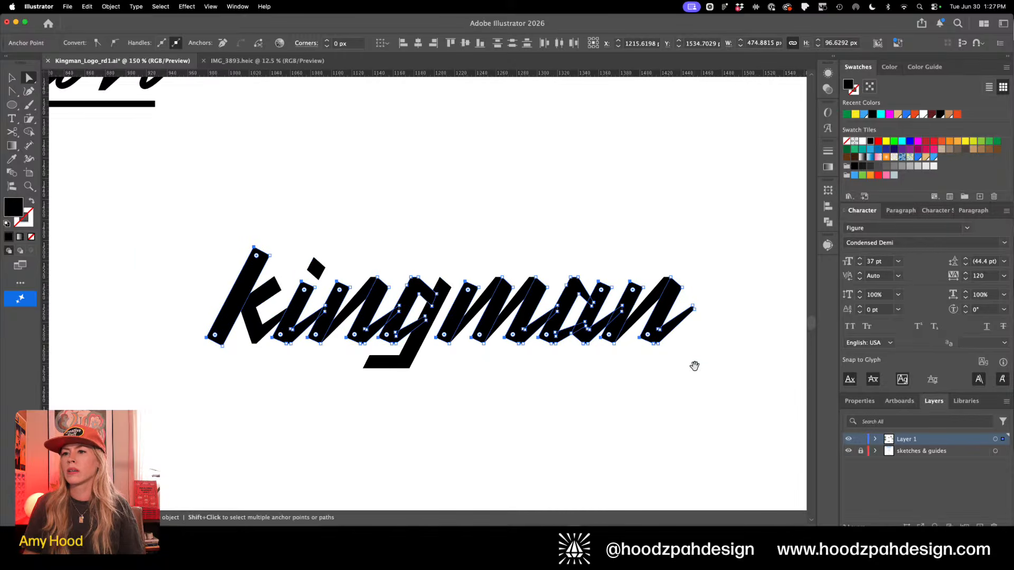
key("super+shift+a")
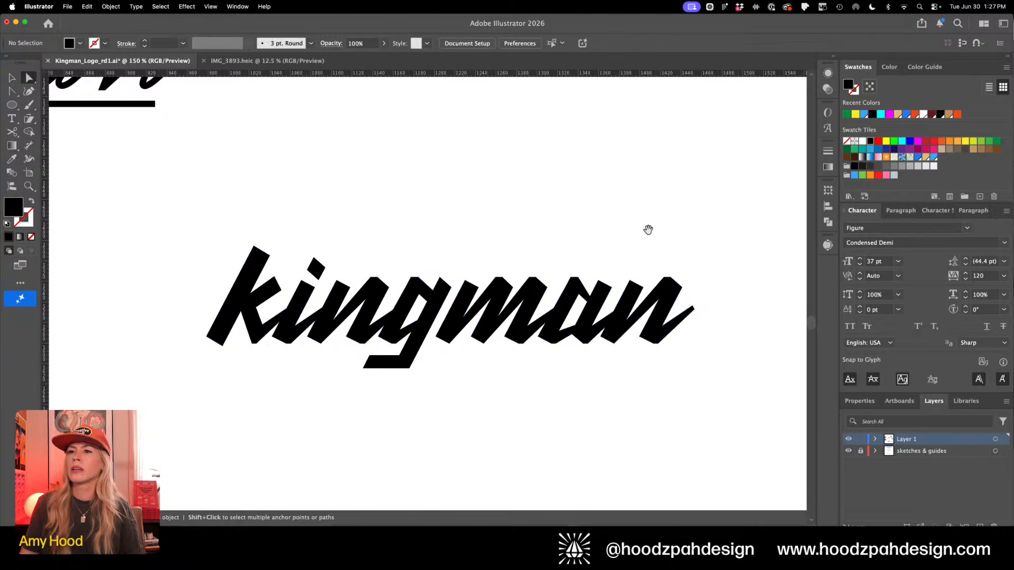
Delete the dot of the narrowed wordmark's i and place a copy of the i's stem slightly above the original
key("super+minus")
key("z")
left_click_drag(376, 302, 383, 325)
key("a")
left_click(384, 327)
key("BackSpace")
left_click_drag(423, 250, 372, 358)
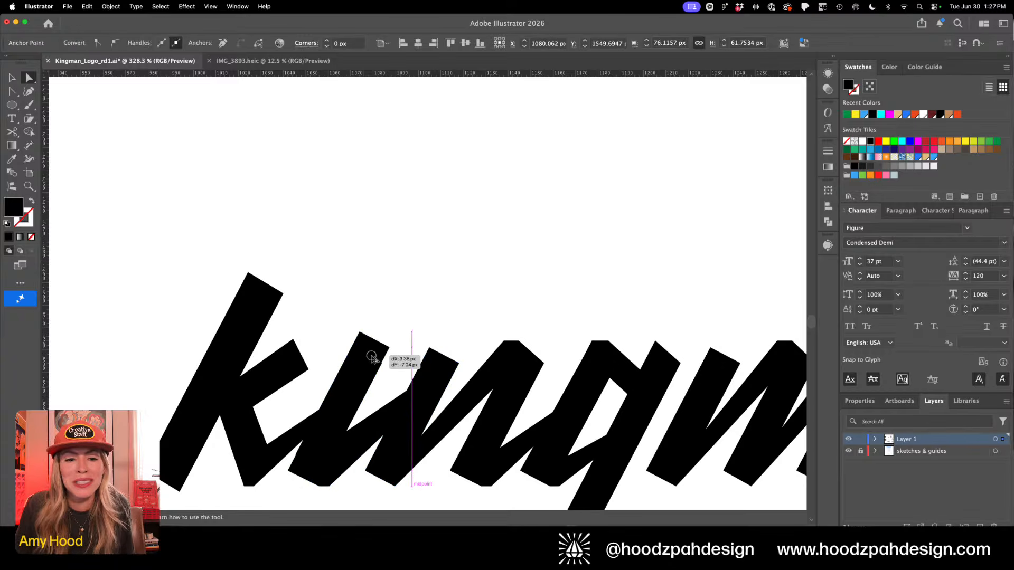
mouse_move(371, 358)
left_mouse_down()
mouse_move(418, 408)
mouse_move(389, 340)
mouse_move(418, 408)
mouse_move(380, 342)
left_mouse_up()
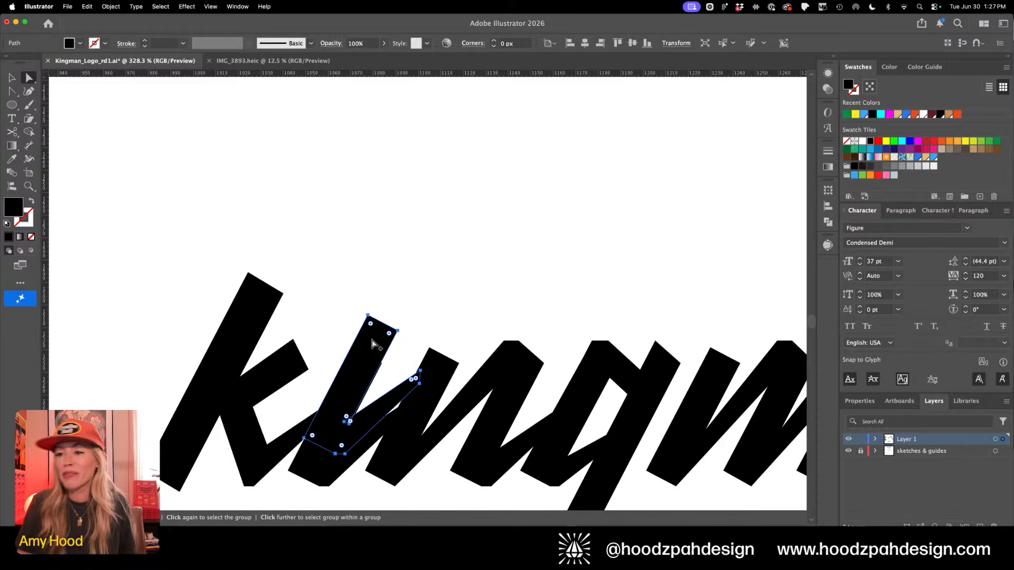
Cut the copied i stem across with new anchor points on both sides and delete the lower part, leaving its top as the dot
key("p")
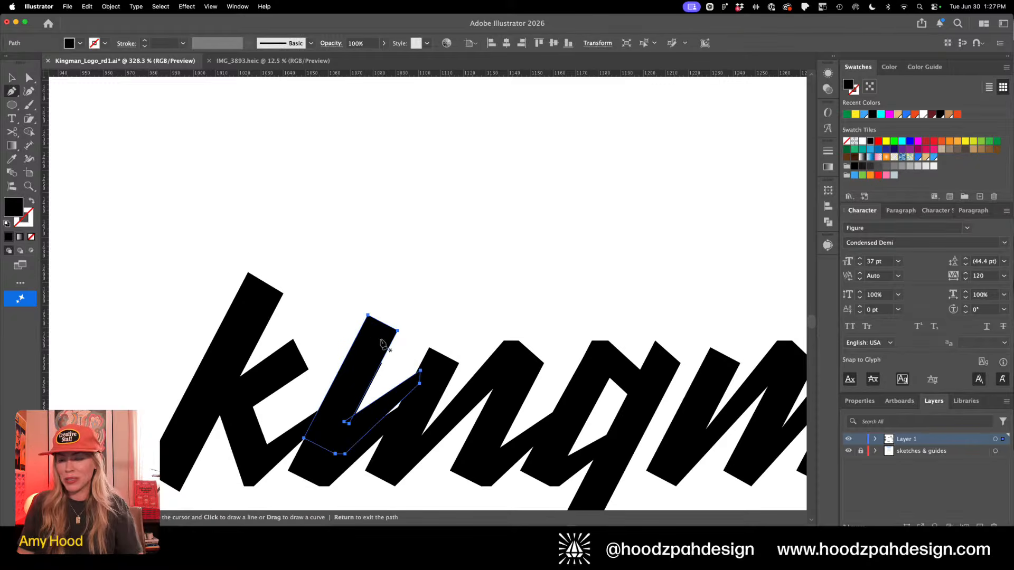
key("super+equal")
key("super+equal")
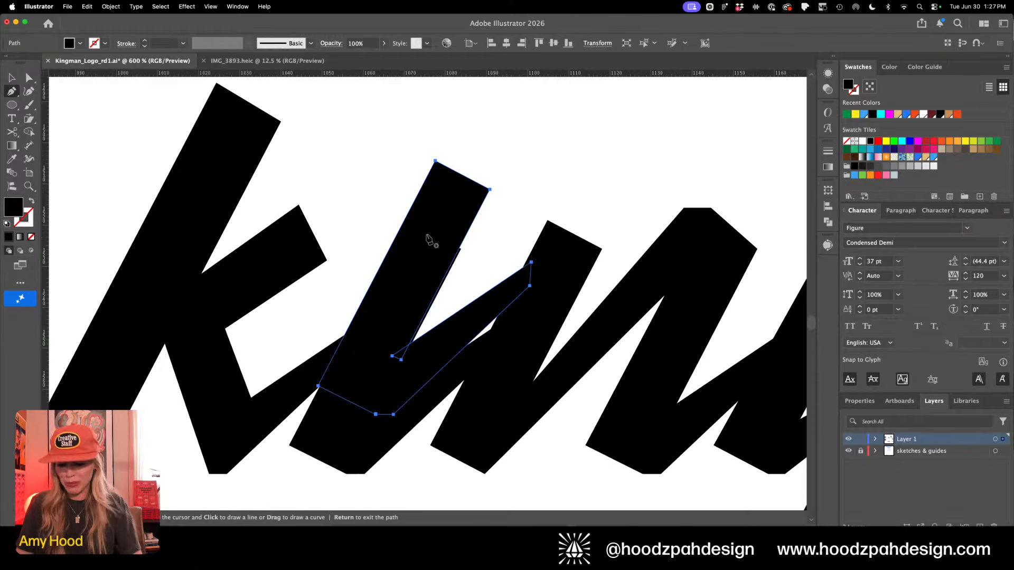
left_click(417, 195)
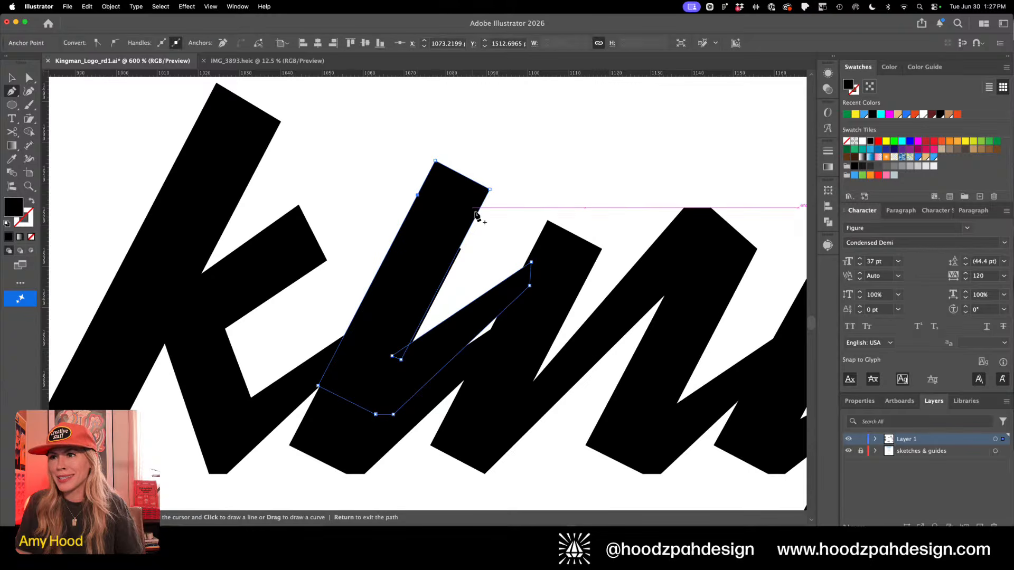
left_click(477, 213)
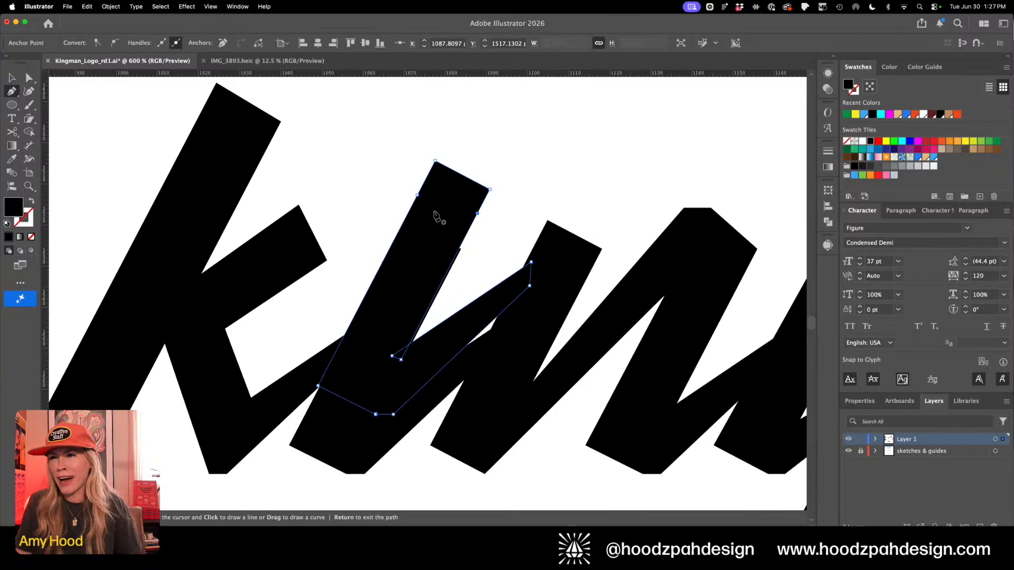
key("c")
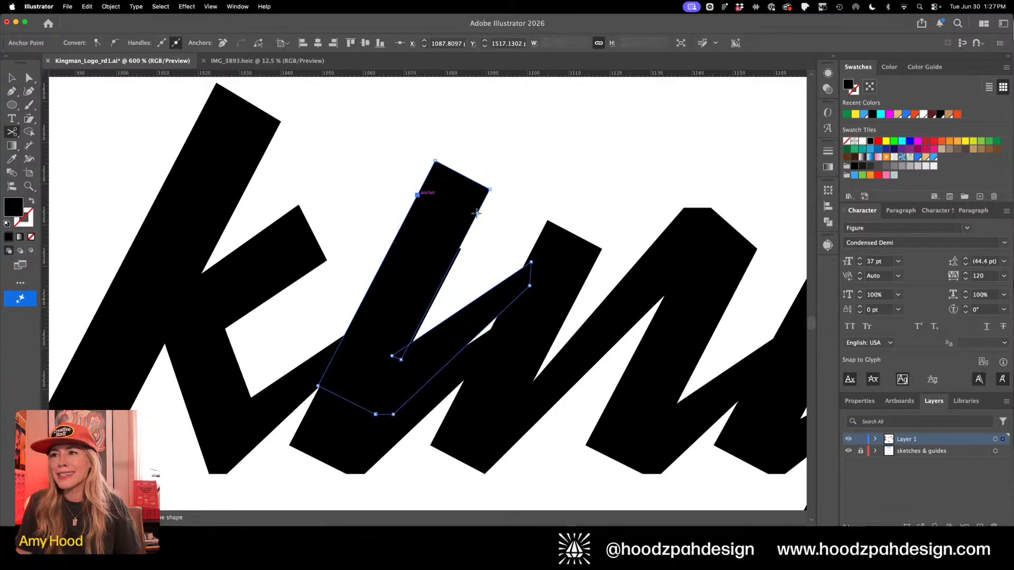
left_click(464, 228)
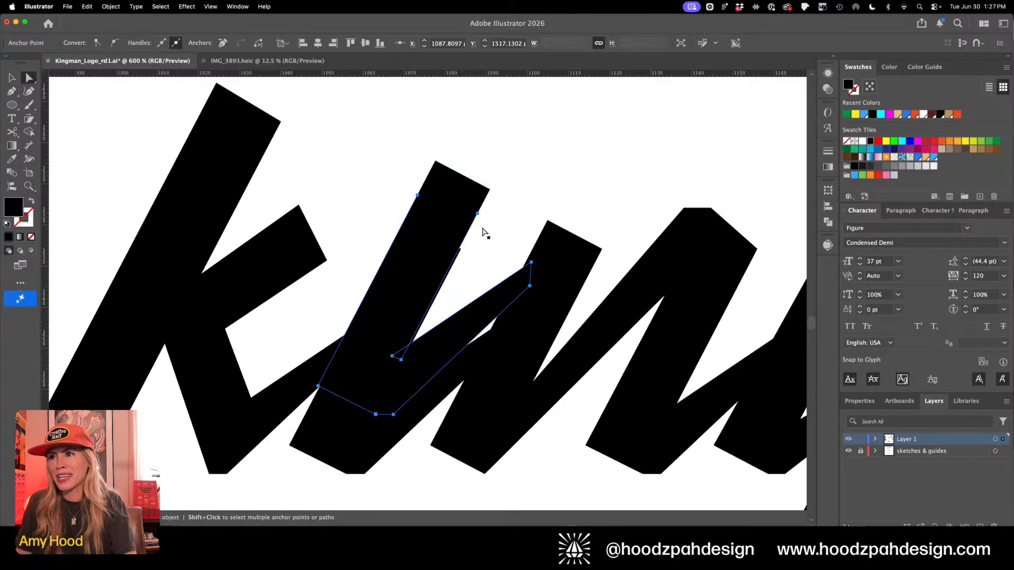
key("a")
key("Delete")
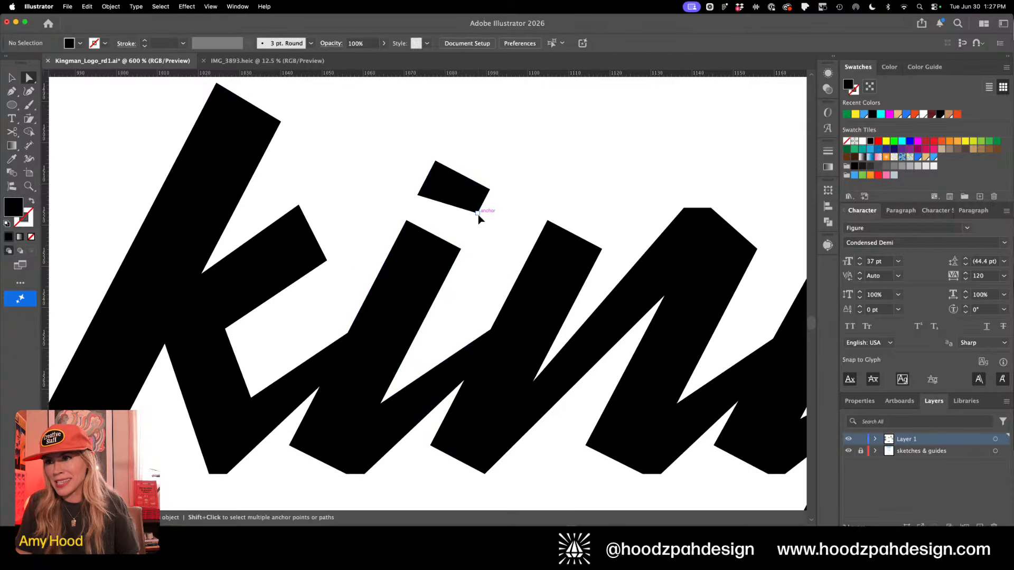
Shift the right corner of the i dot's lower edge down so that edge runs parallel to the top of the stem
left_click_drag(477, 213, 473, 219)
key("p")
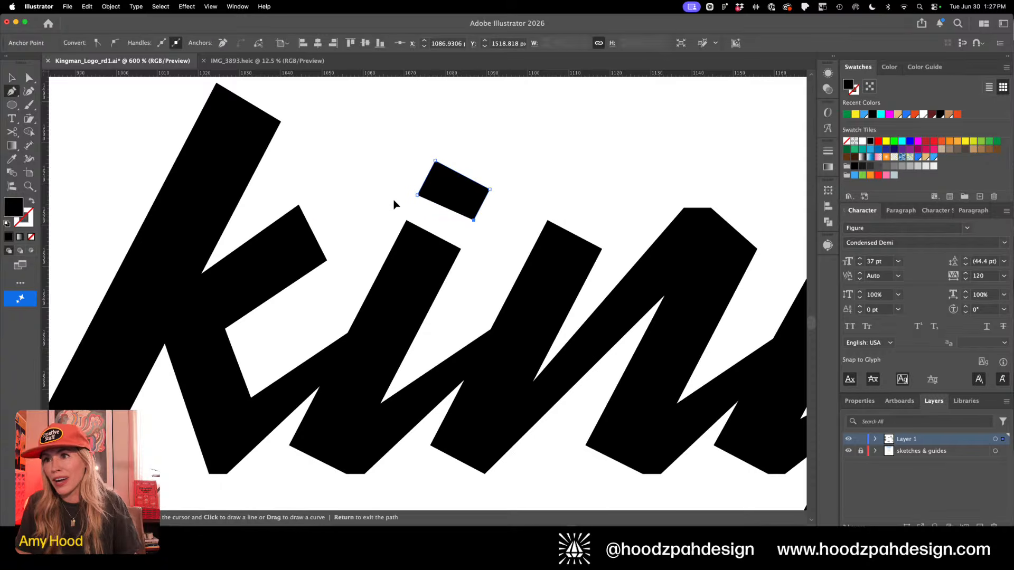
key("a")
left_click(384, 162)
key("super+minus")
key("v")
key("a")
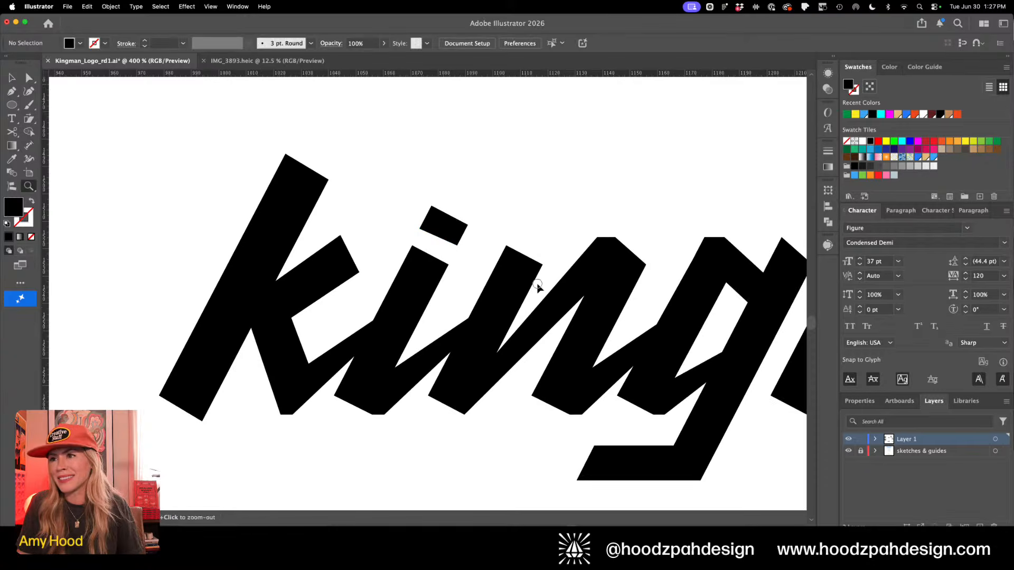
scroll(460, 221, "up", 5)
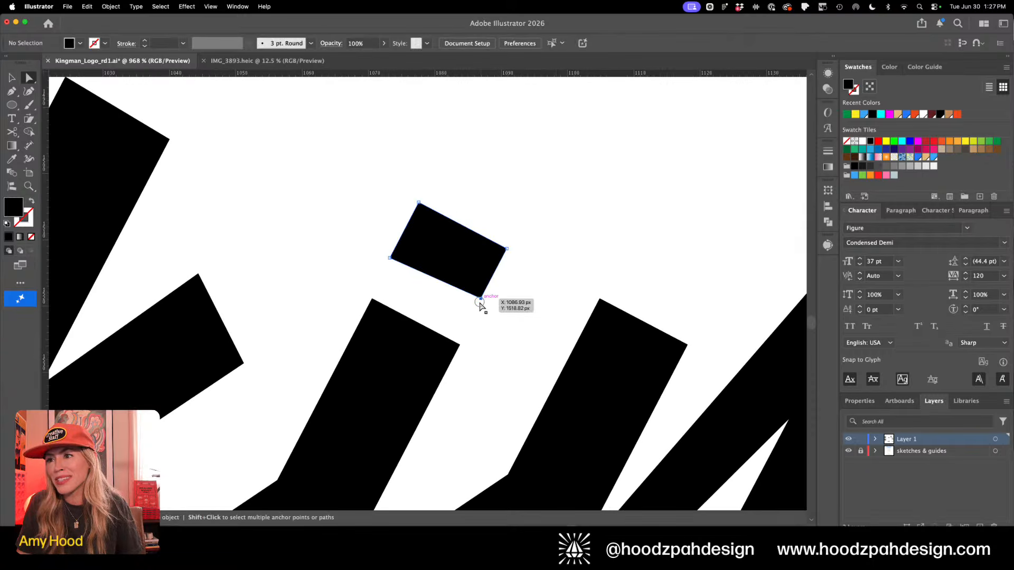
left_click(479, 301)
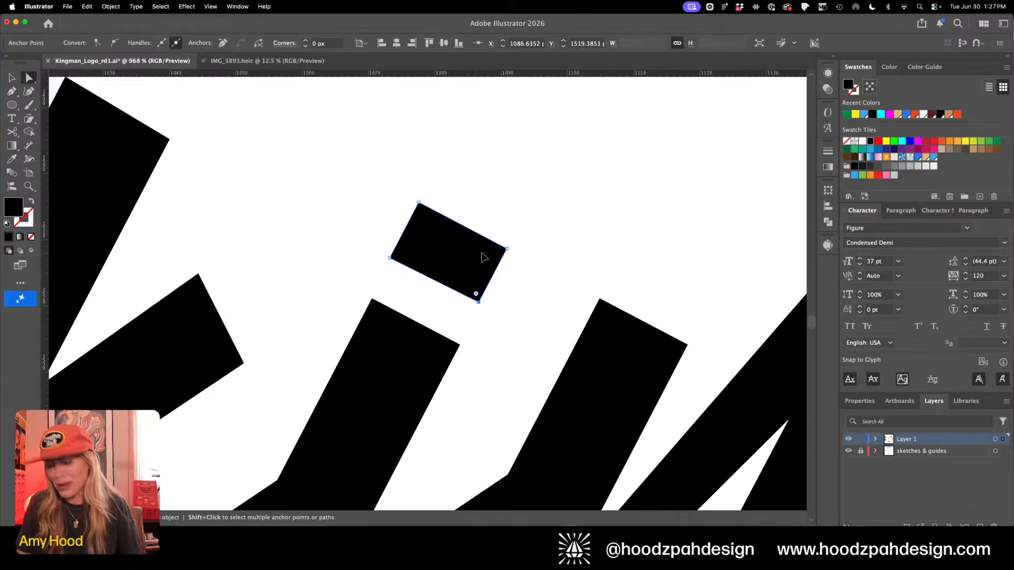
key("v")
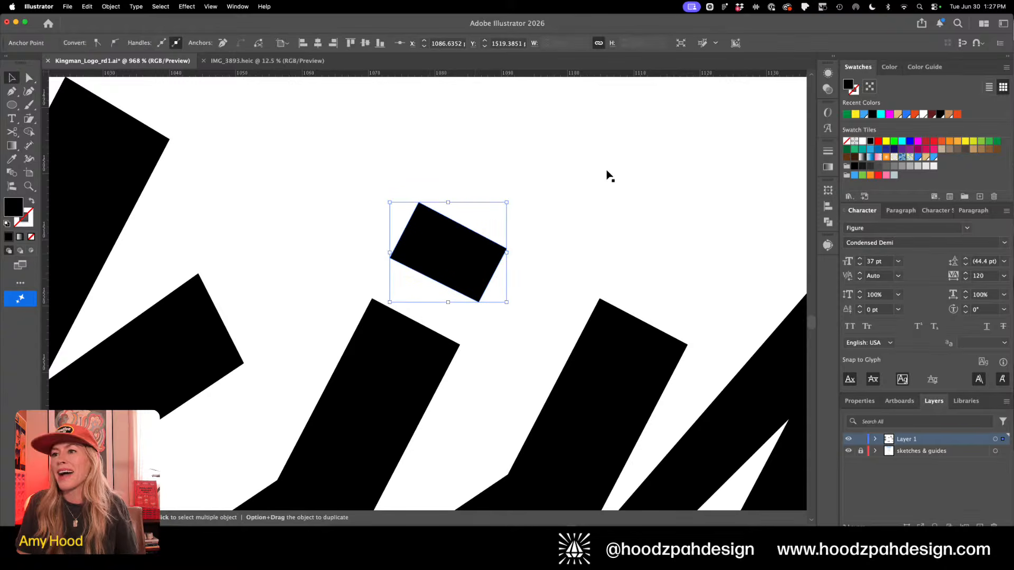
left_click(606, 174)
Move the wide bold wordmark with its underline down closer above the narrowed version, roughly aligned at its starting edge
key("super+minus")
key("super+minus")
key("super+minus")
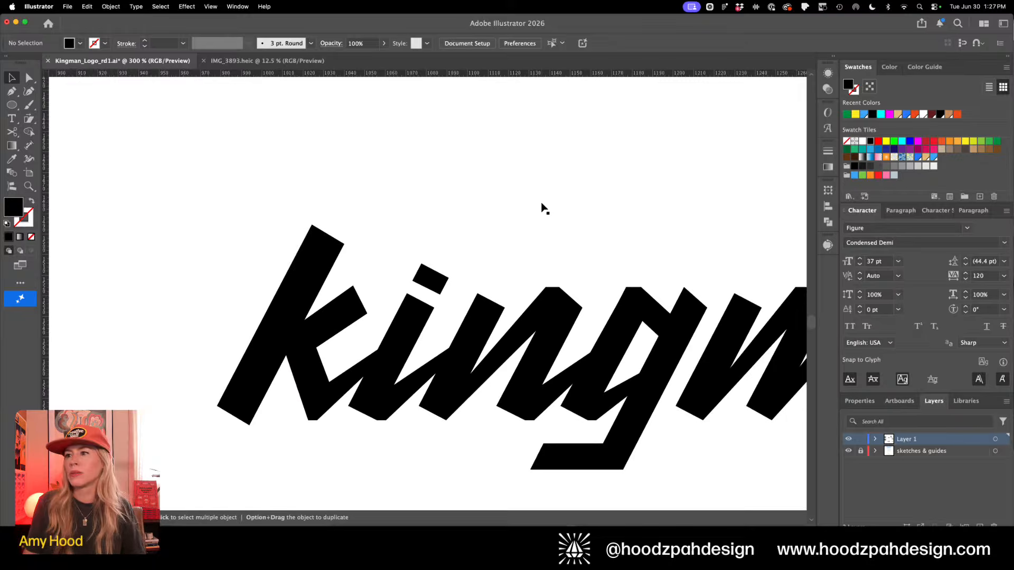
key("super+minus")
key("super+minus")
key("super+minus")
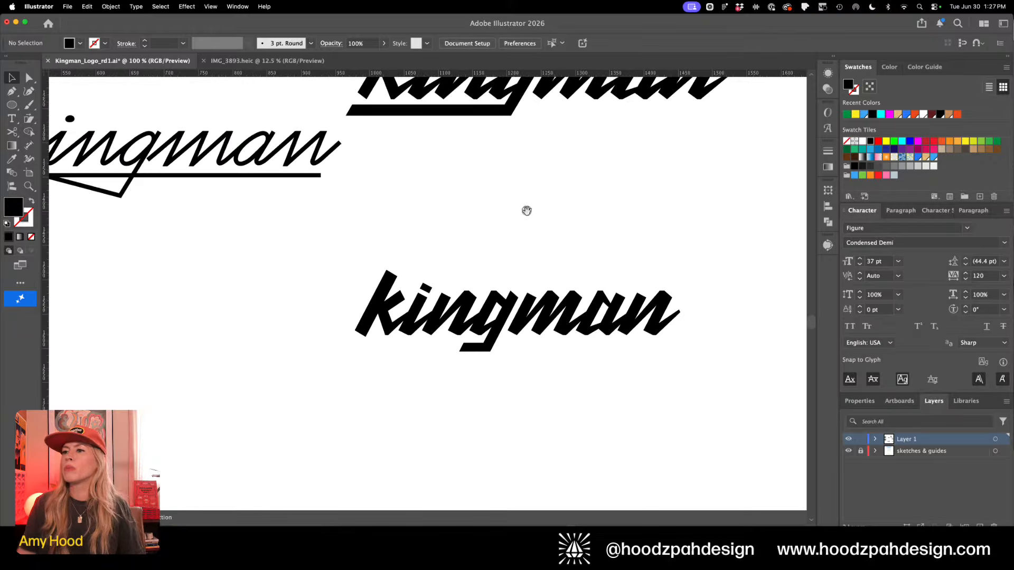
left_click_drag(525, 211, 452, 280)
left_click_drag(709, 106, 306, 262)
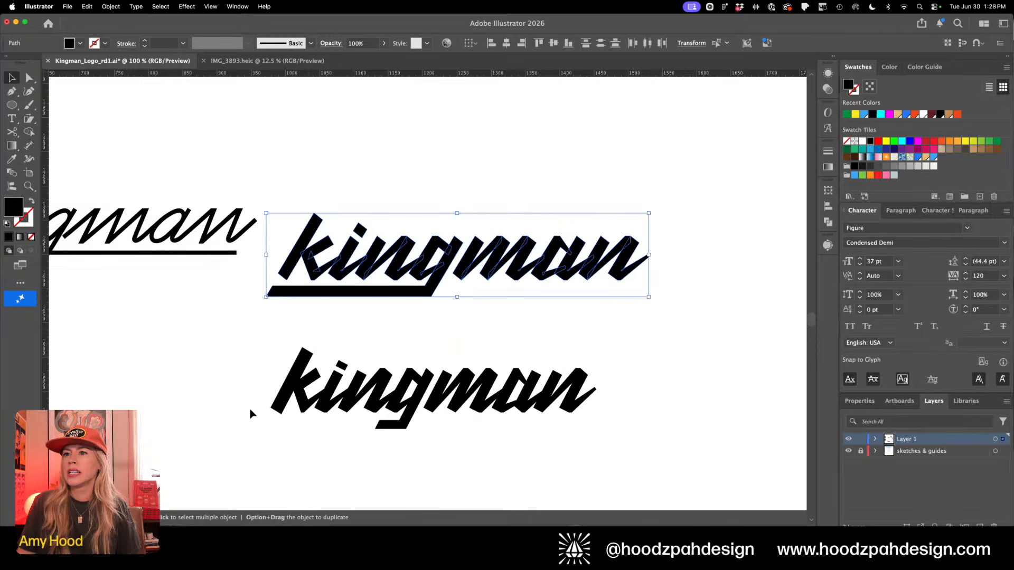
left_click(309, 357)
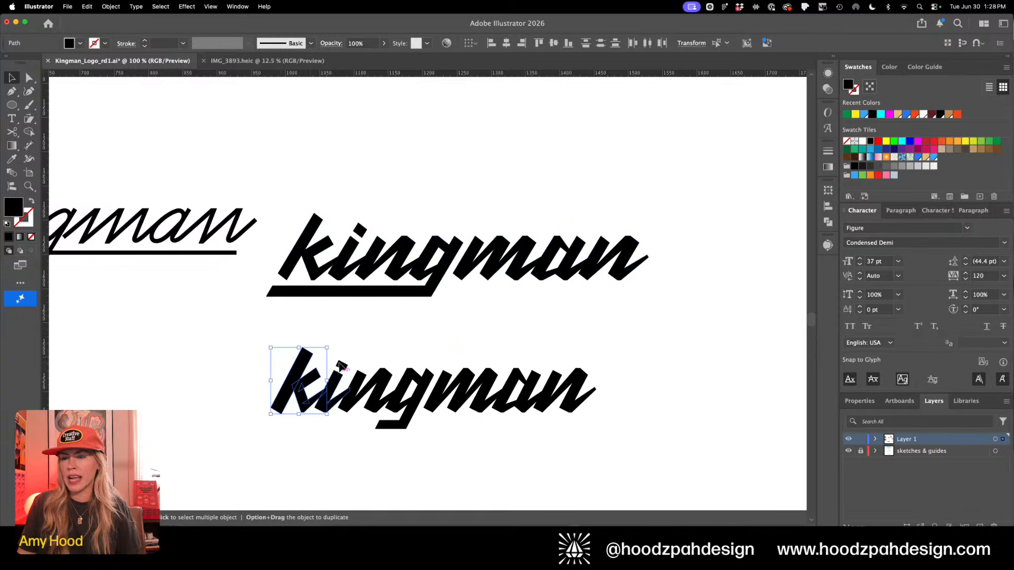
left_click(324, 328)
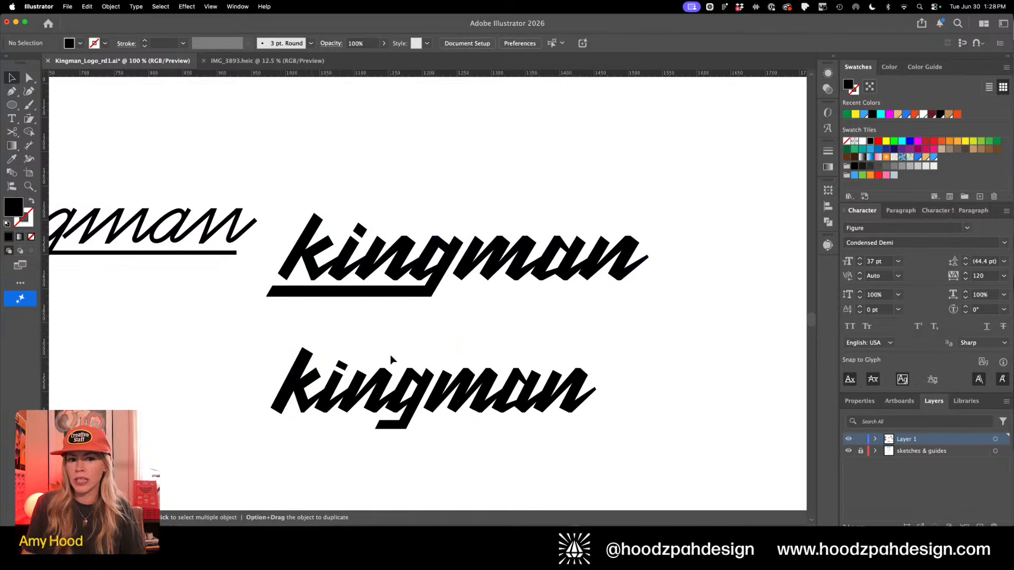
Switch to the Discovery file in Figma, show its page and layer list, and clear the selection of the label artwork
key("super+minus")
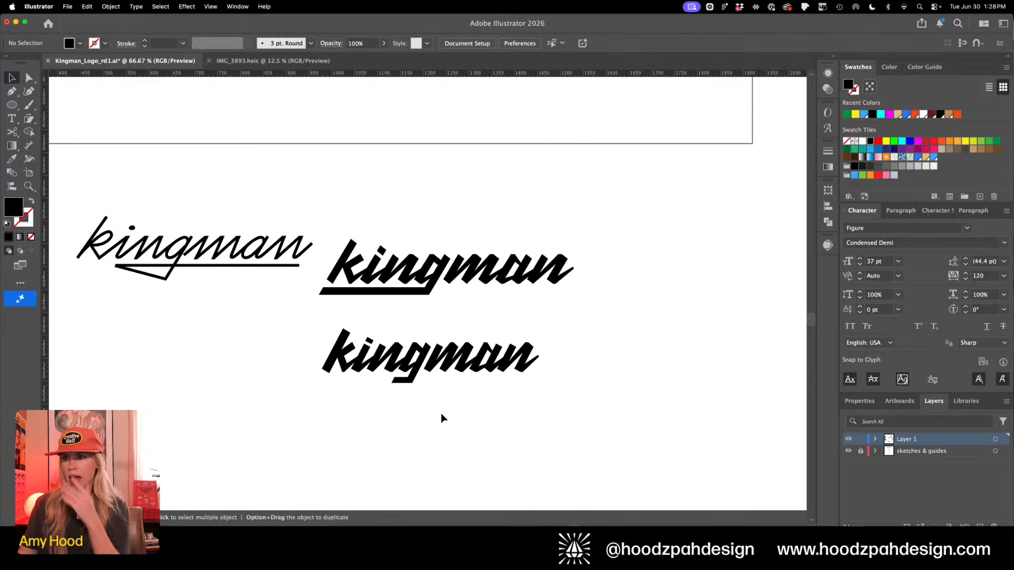
key("super+minus")
key("super+minus")
left_click_drag(536, 226, 374, 360)
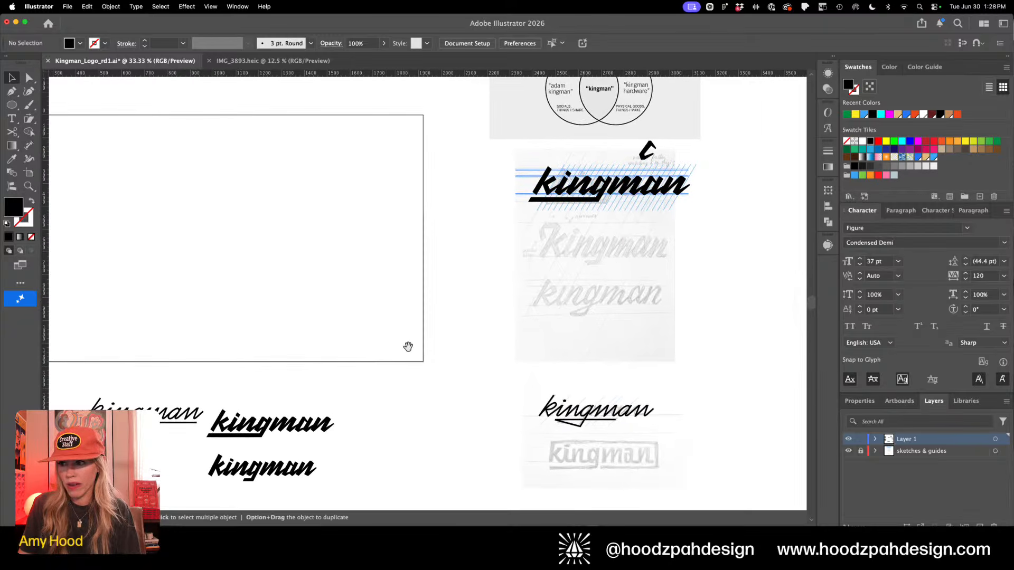
left_click_drag(442, 383, 502, 414)
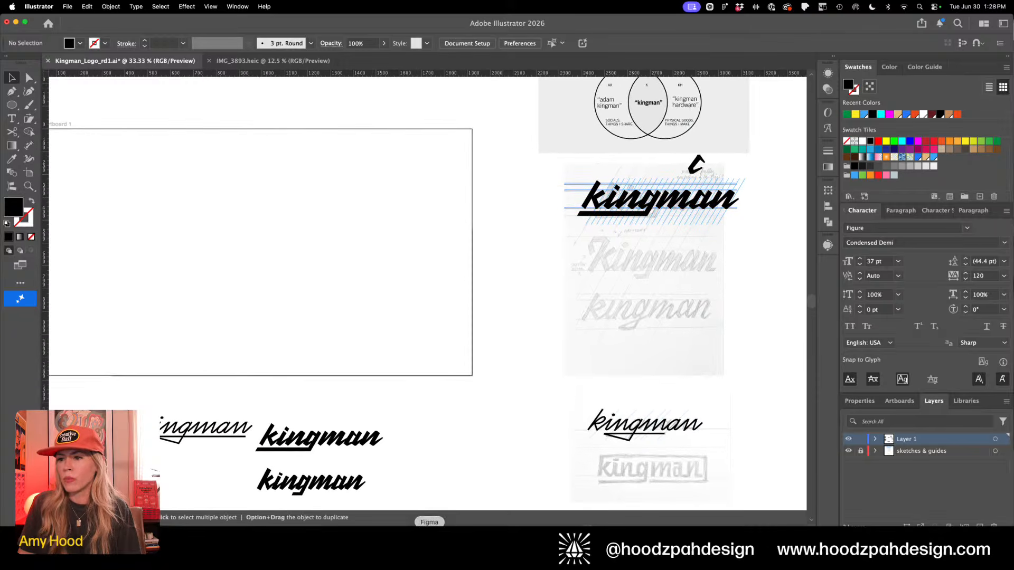
left_click(430, 546)
key("super+minus")
key("super+minus")
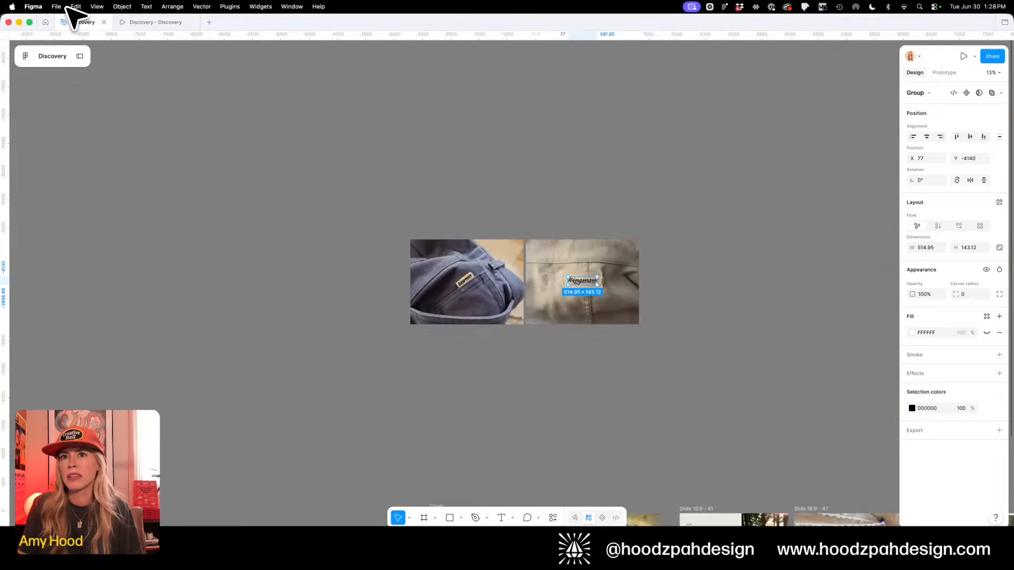
left_click(79, 57)
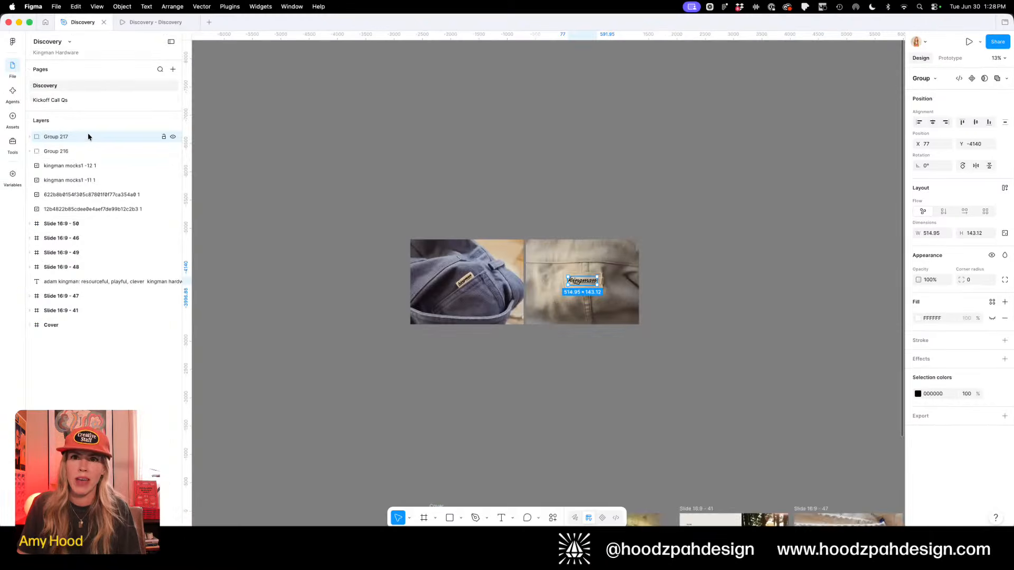
left_click(363, 186)
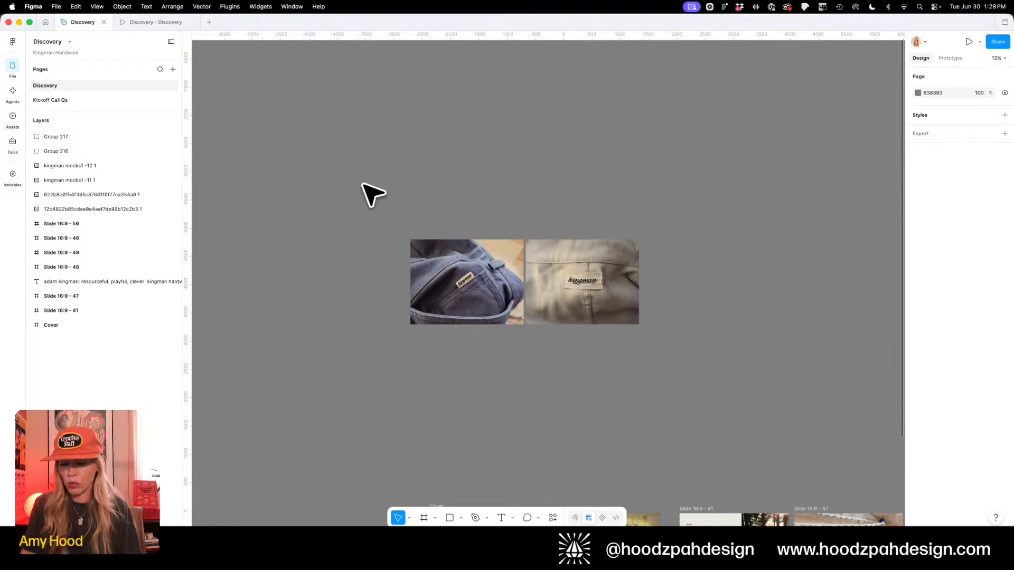
Look over the cover, next steps and project scope slides of the logo design discovery deck
key("minus")
left_click_drag(577, 344, 452, 257)
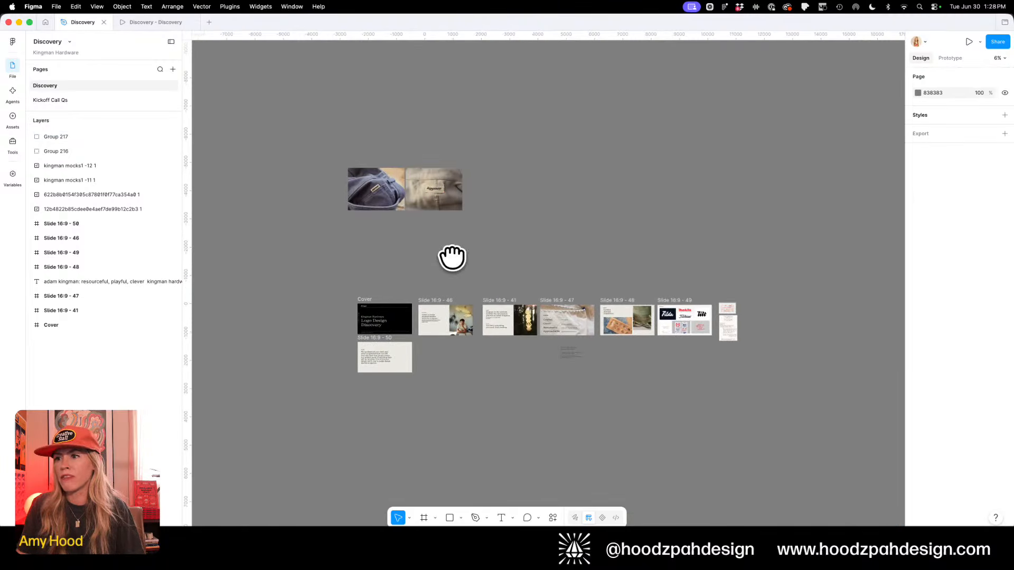
key("z")
left_click_drag(336, 287, 438, 379)
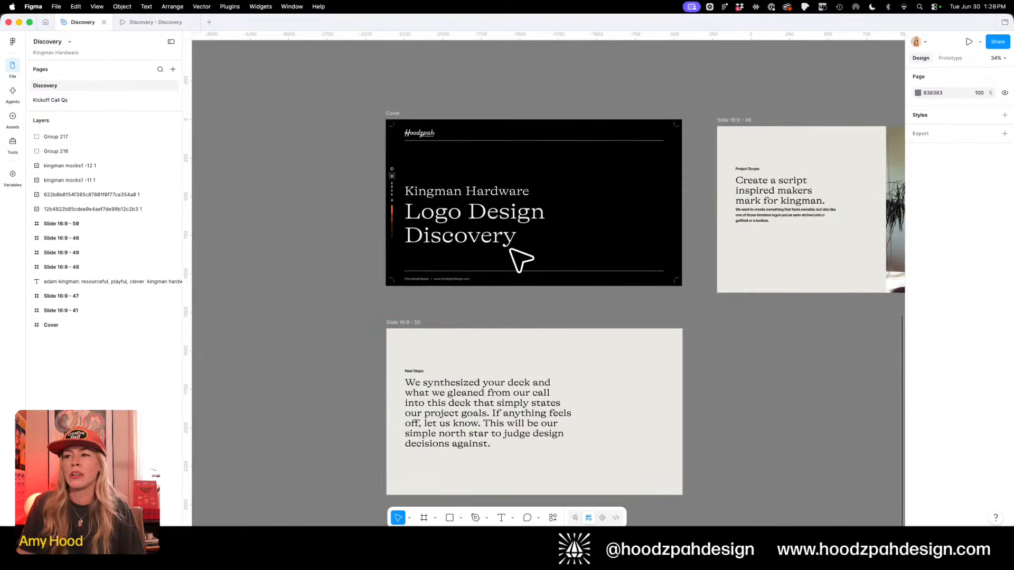
left_click_drag(479, 259, 389, 285)
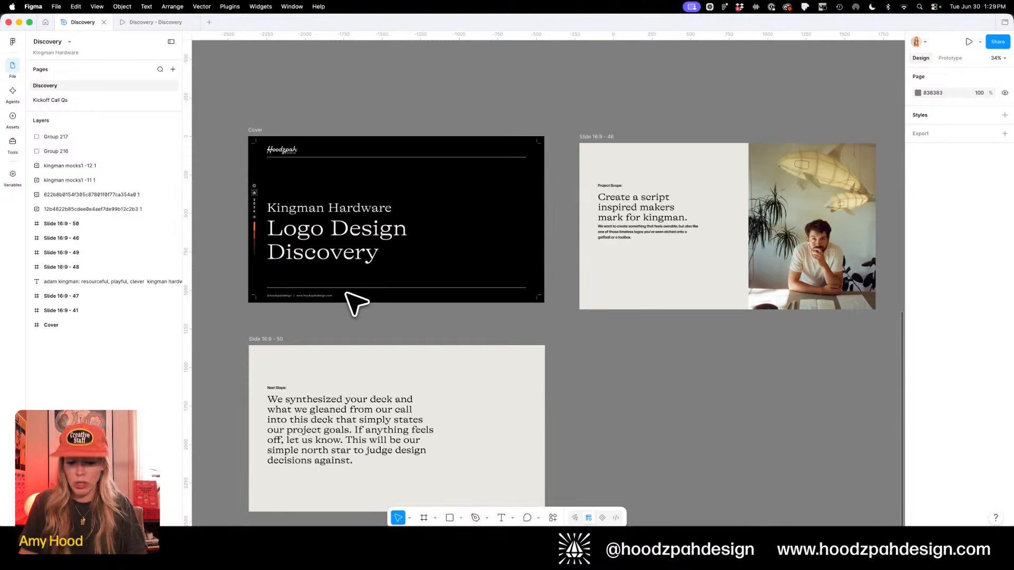
key("minus")
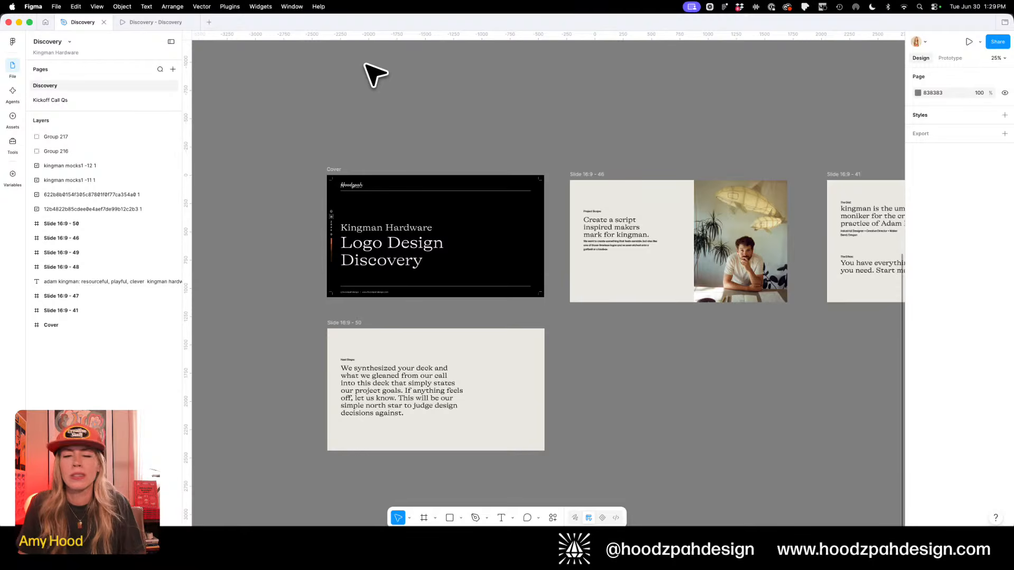
Duplicate the Discovery page and place the copy above the original in the page order
right_click(78, 91)
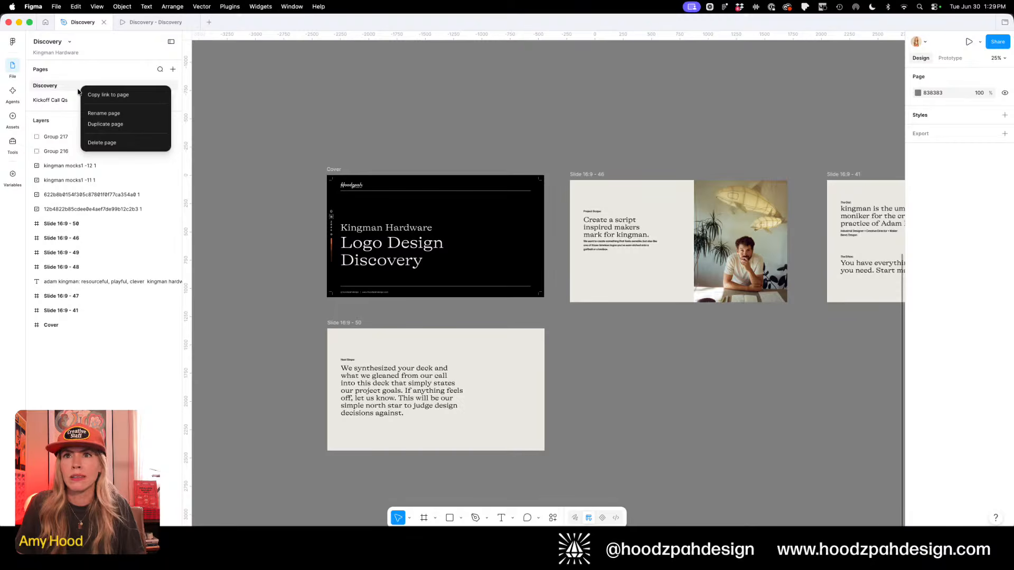
left_click(109, 123)
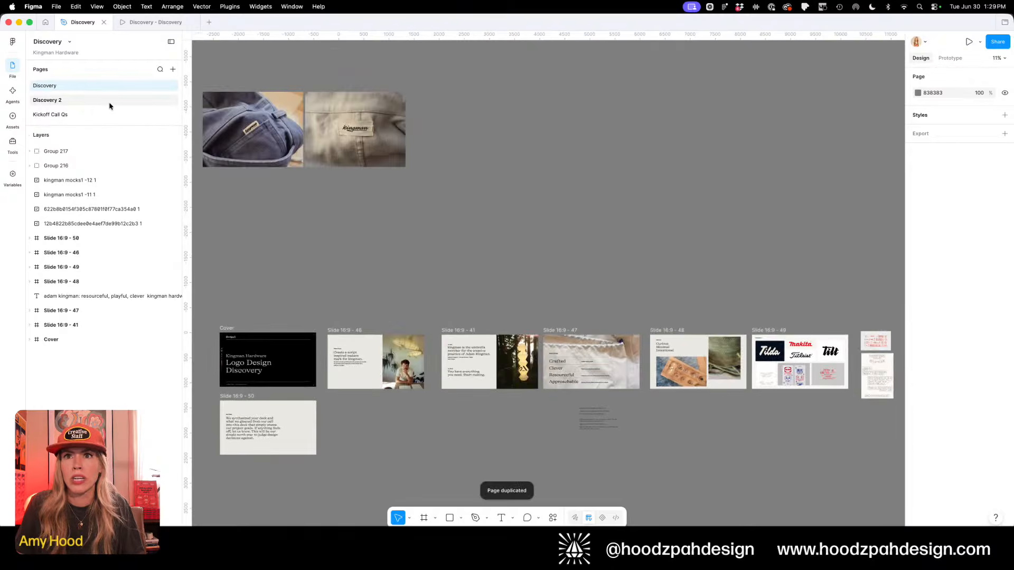
left_click_drag(73, 102, 73, 85)
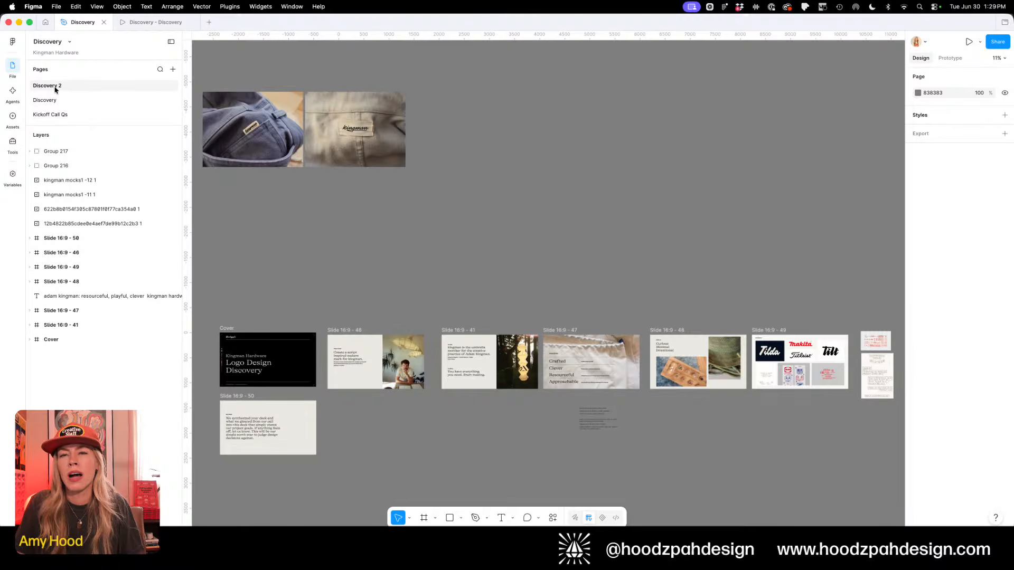
Rename the duplicated page as Logo Rd 1 Proof
double_click(55, 89)
type("Logo Rd 1")
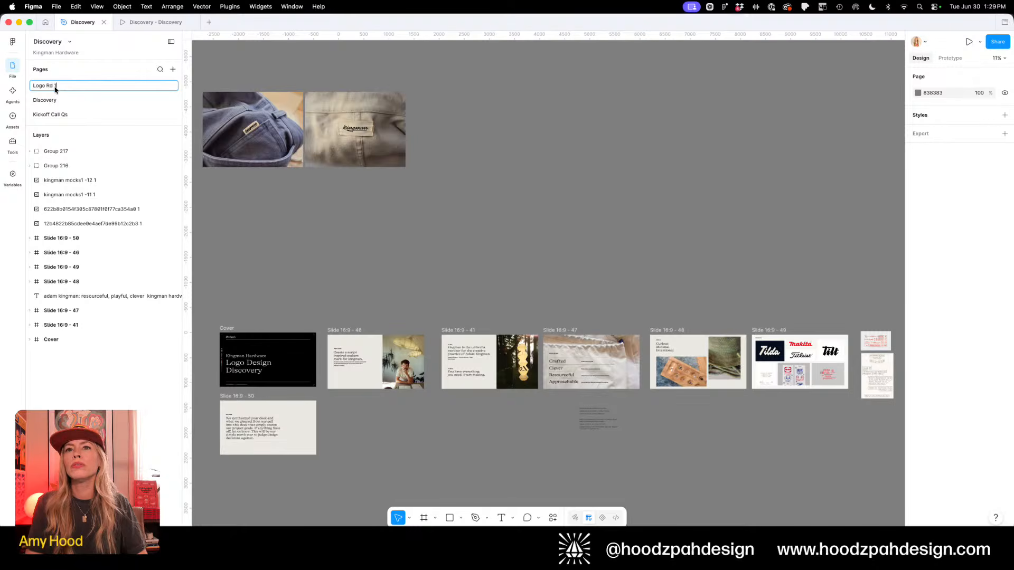
type(" Proof")
key("Return")
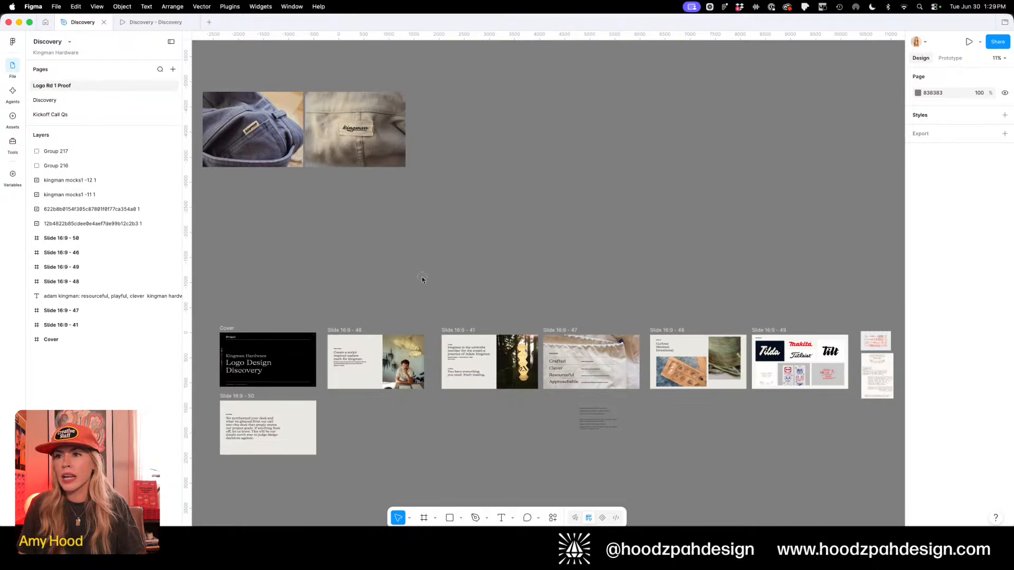
Examine the project scope slide on the Logo Rd 1 Proof page close up
scroll(430, 264, "up", 2)
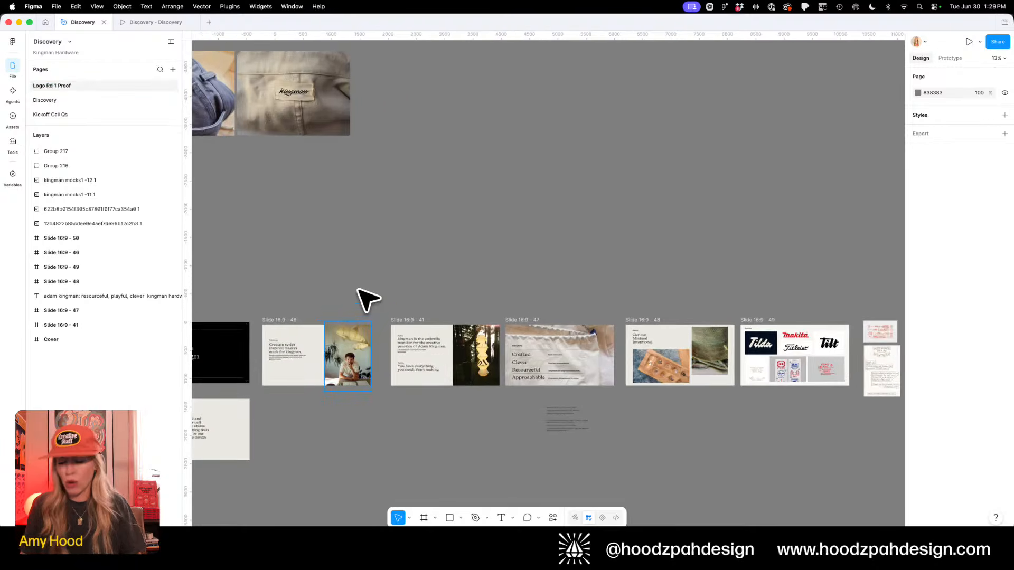
left_click_drag(376, 308, 742, 164)
key("plus")
key("plus")
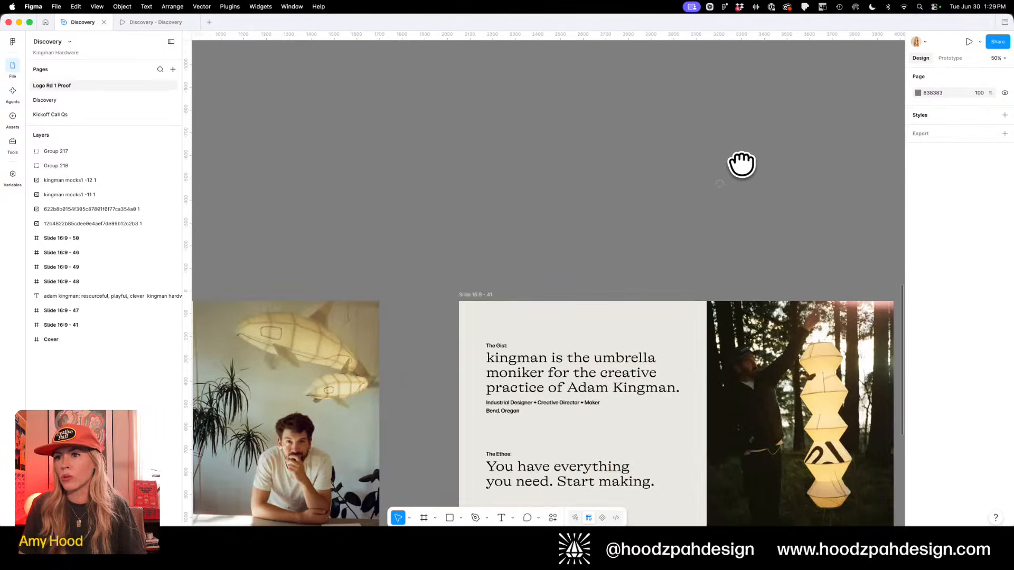
left_click_drag(295, 257, 730, 136)
left_click_drag(376, 262, 474, 257)
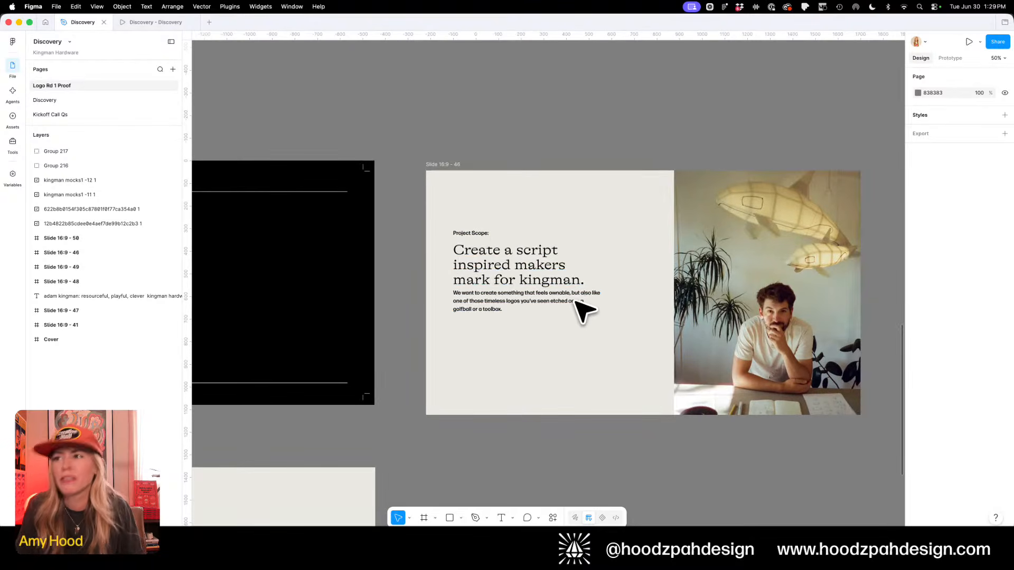
Delete the slide that introduces kingman as the umbrella moniker, with its gist and ethos text, from the Logo Rd 1 Proof page
left_click_drag(607, 317, 503, 317)
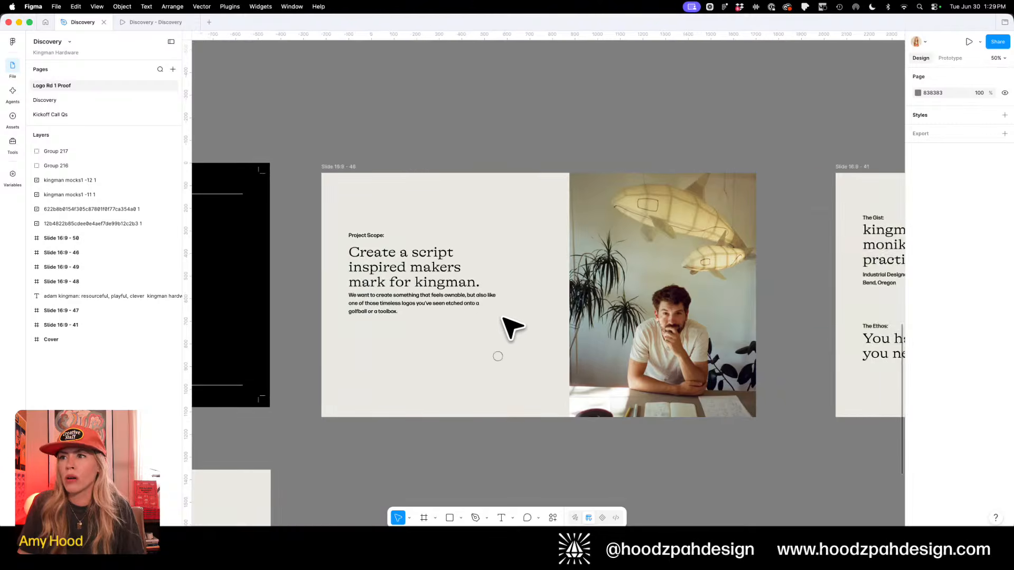
key("minus")
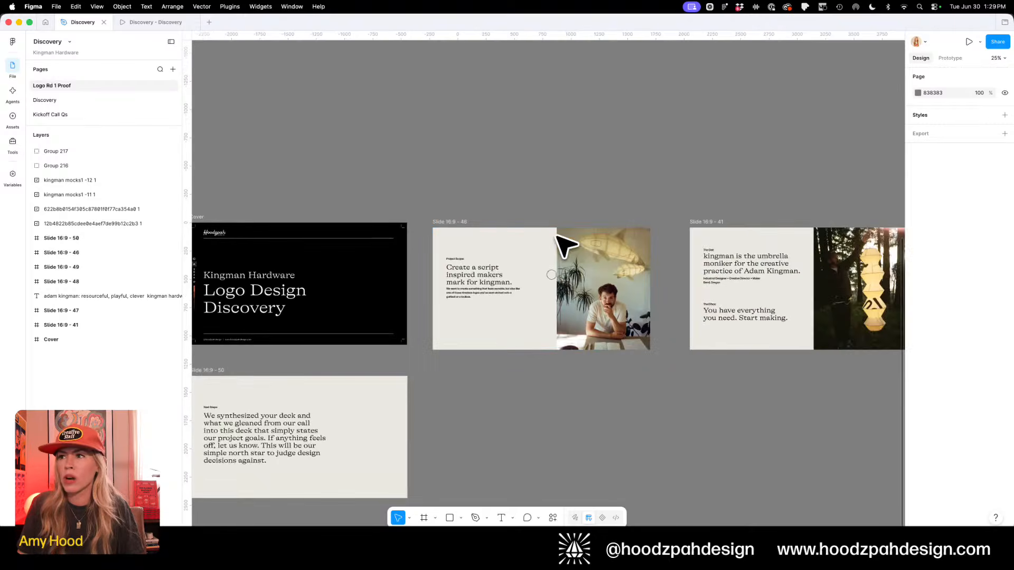
left_click_drag(565, 242, 312, 274)
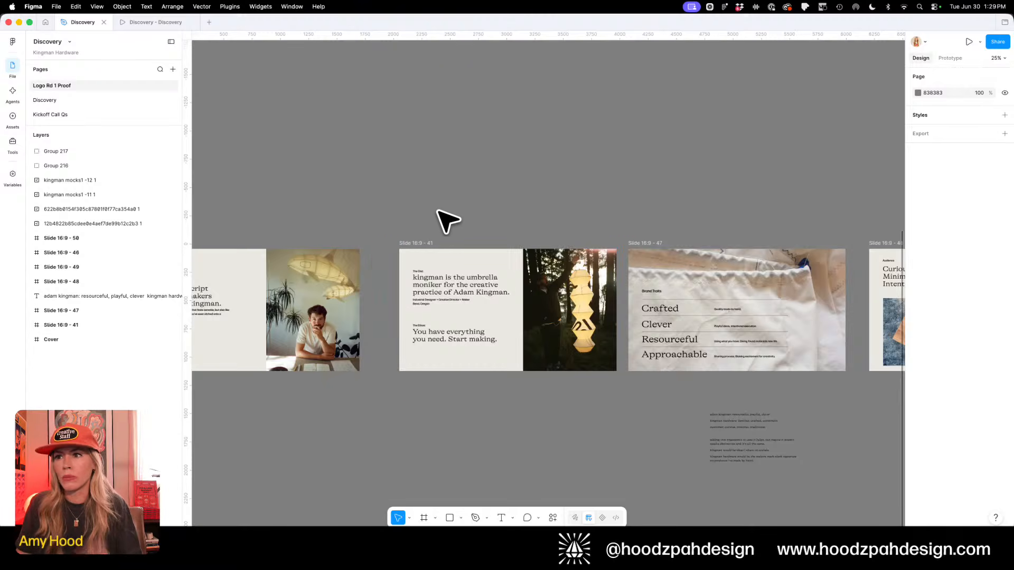
left_click(430, 243)
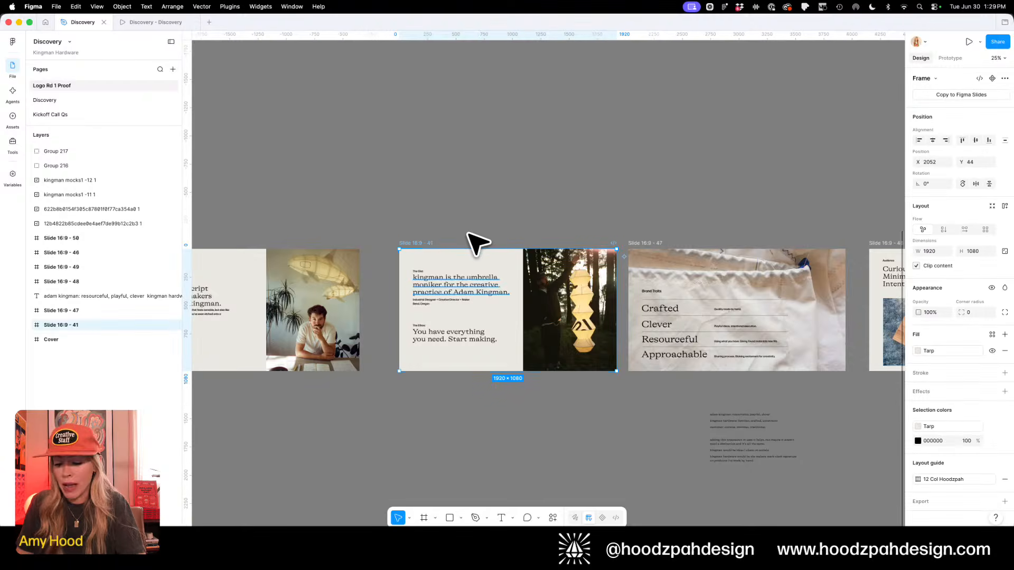
key("BackSpace")
Move the Brand Traits slide next to the Project Scope slide and the Audience slide beside Brand Traits to close the gaps
scroll(607, 208, "right", 3)
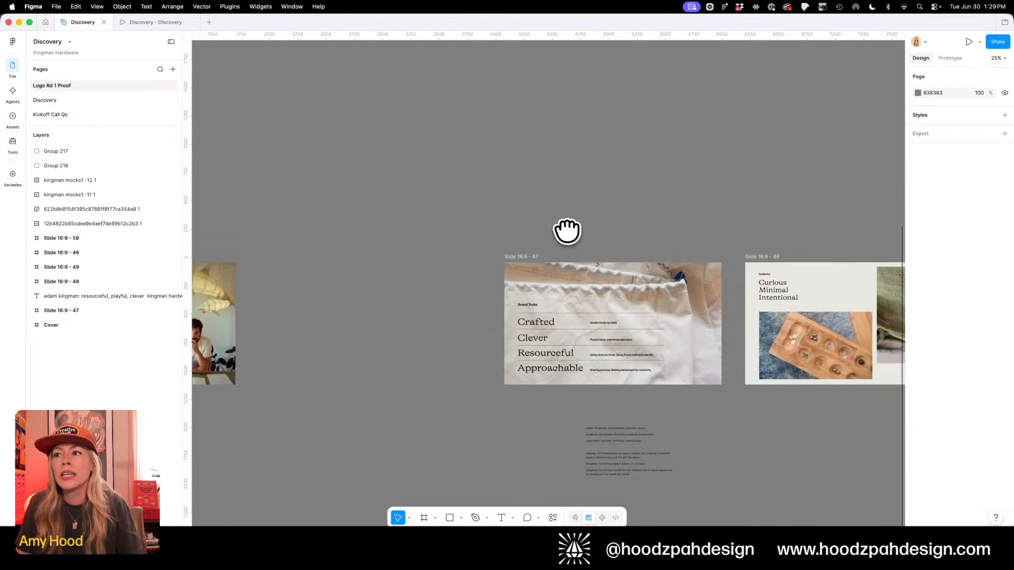
left_click_drag(540, 215, 283, 218)
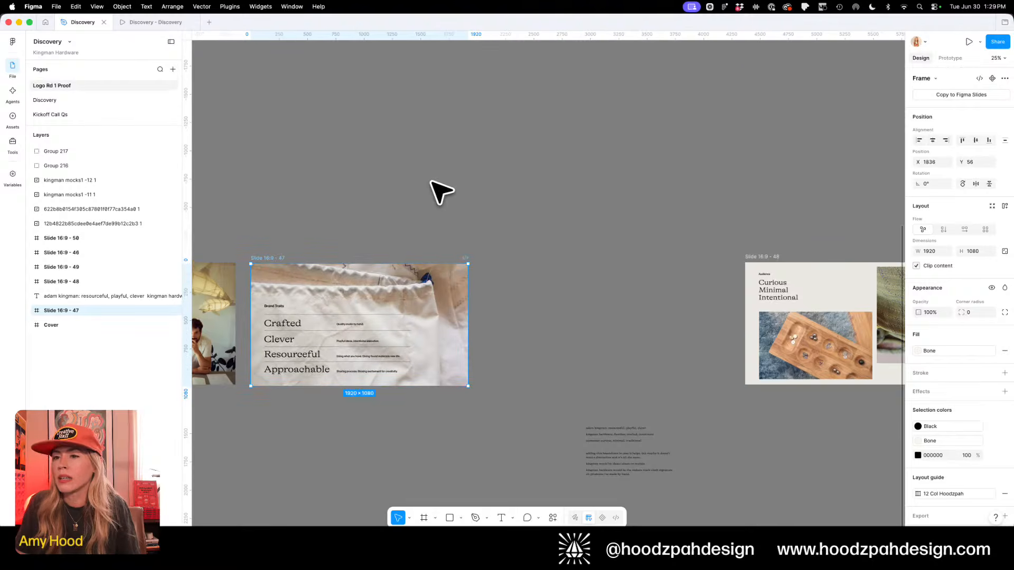
left_click(577, 179)
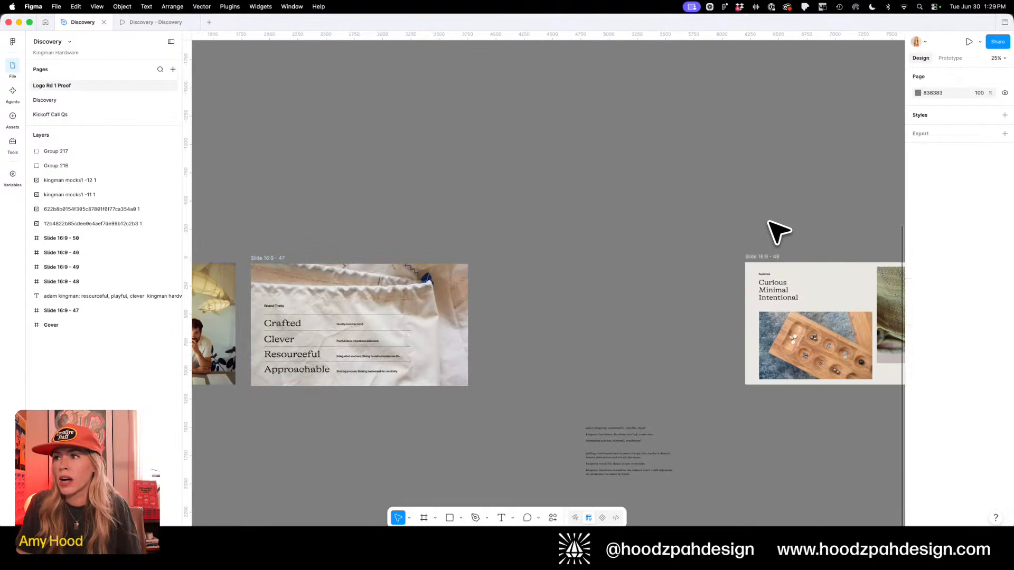
left_click_drag(769, 214, 515, 222)
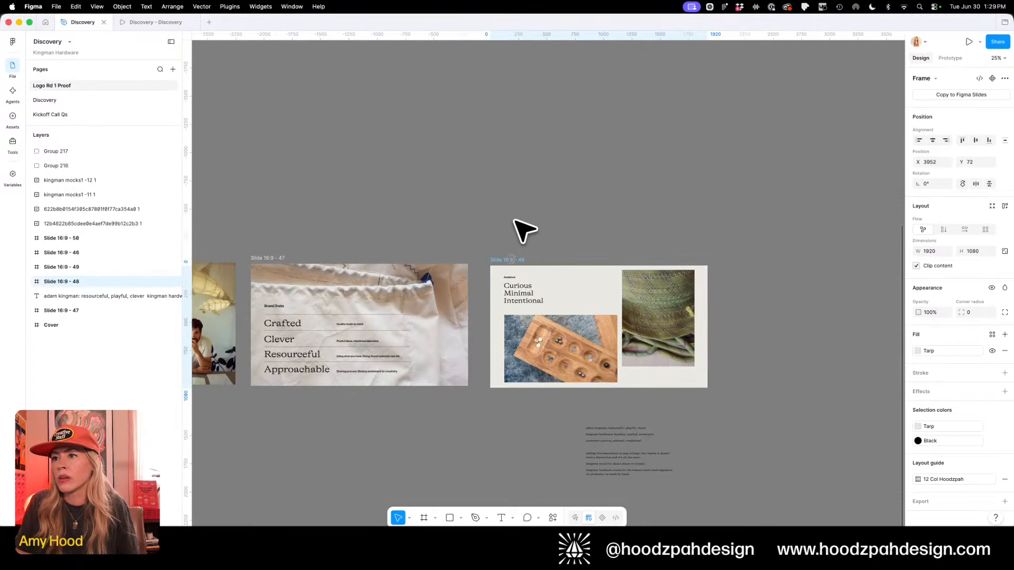
left_click(590, 179)
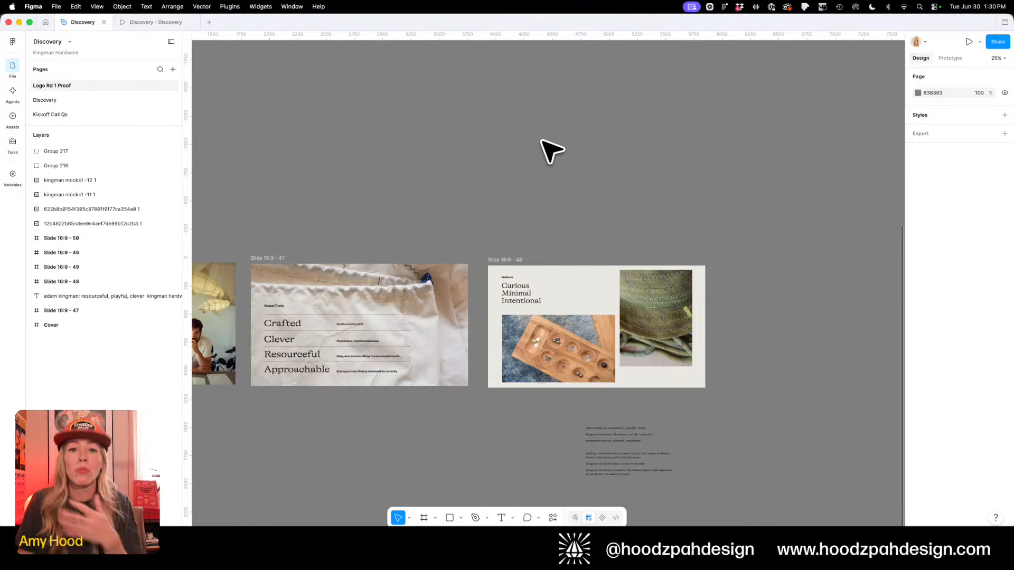
Examine the Brand Traits and Audience slides close up
left_click_drag(424, 177, 459, 172)
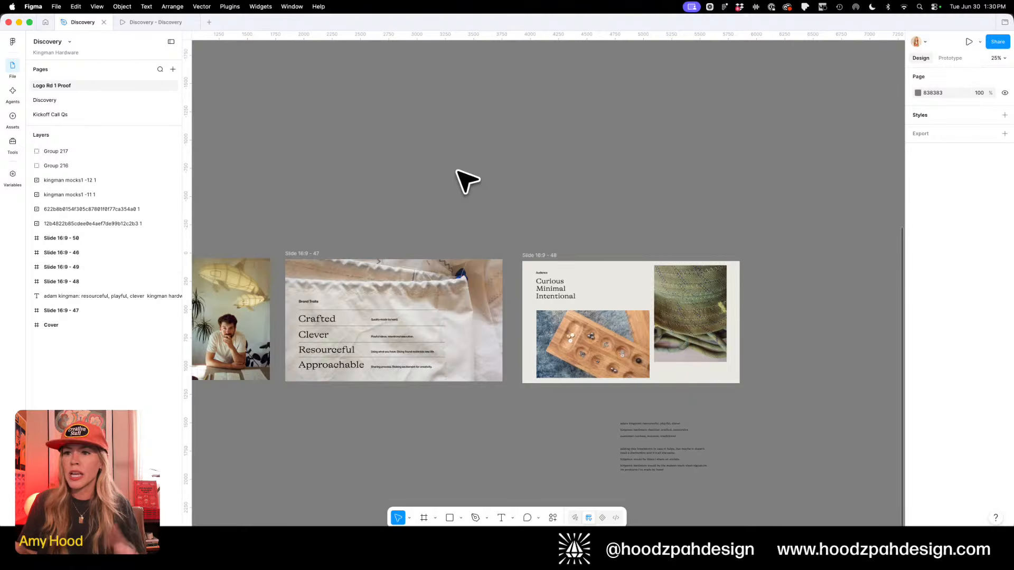
key("z")
left_click_drag(332, 226, 475, 398)
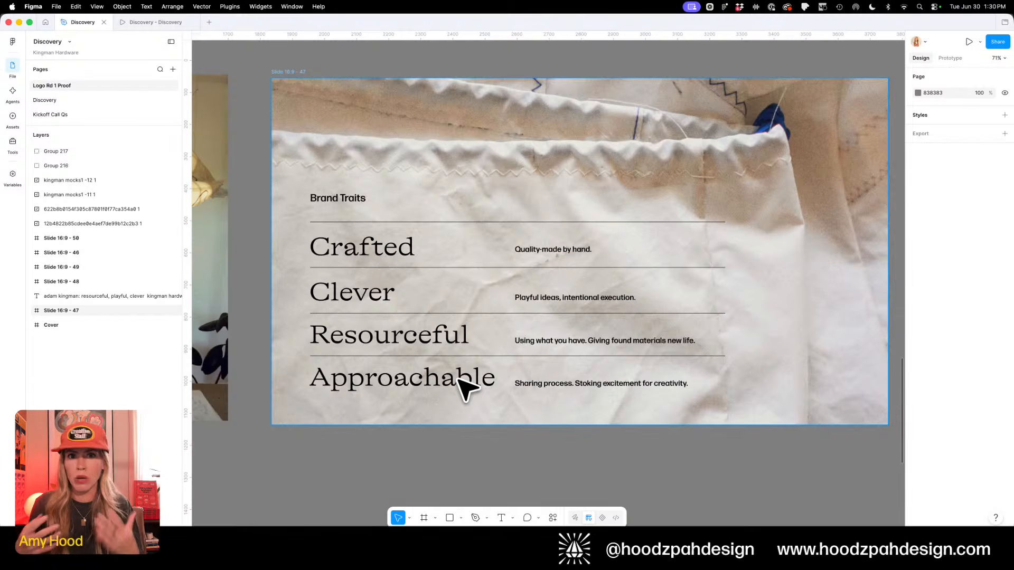
key("minus")
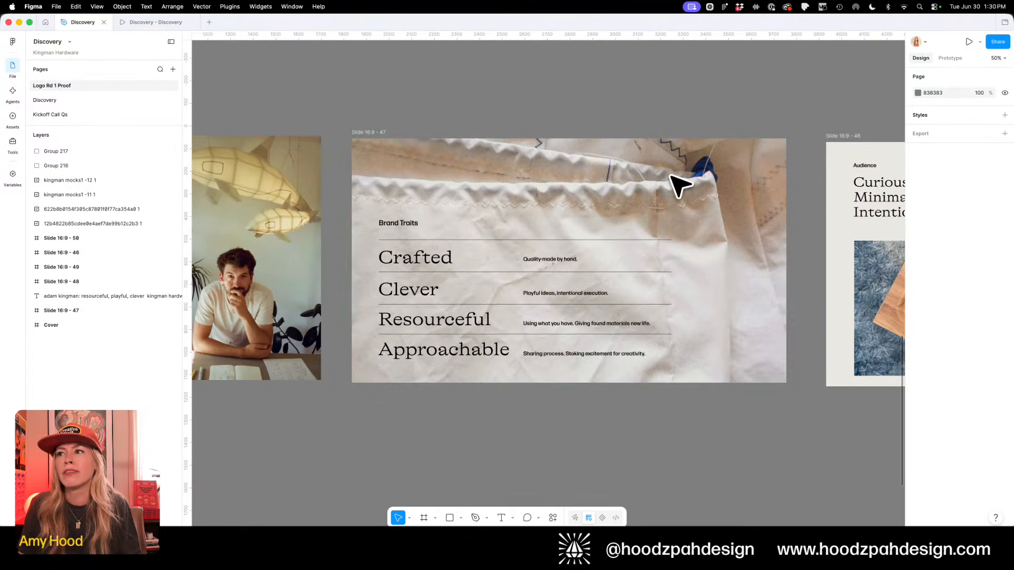
scroll(445, 211, "right", 6)
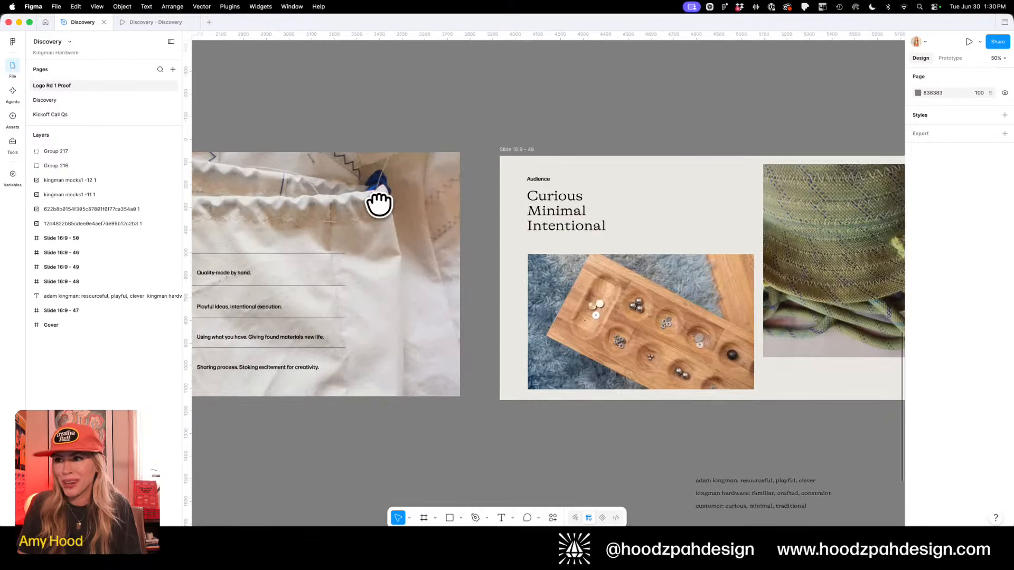
left_click_drag(622, 222, 419, 222)
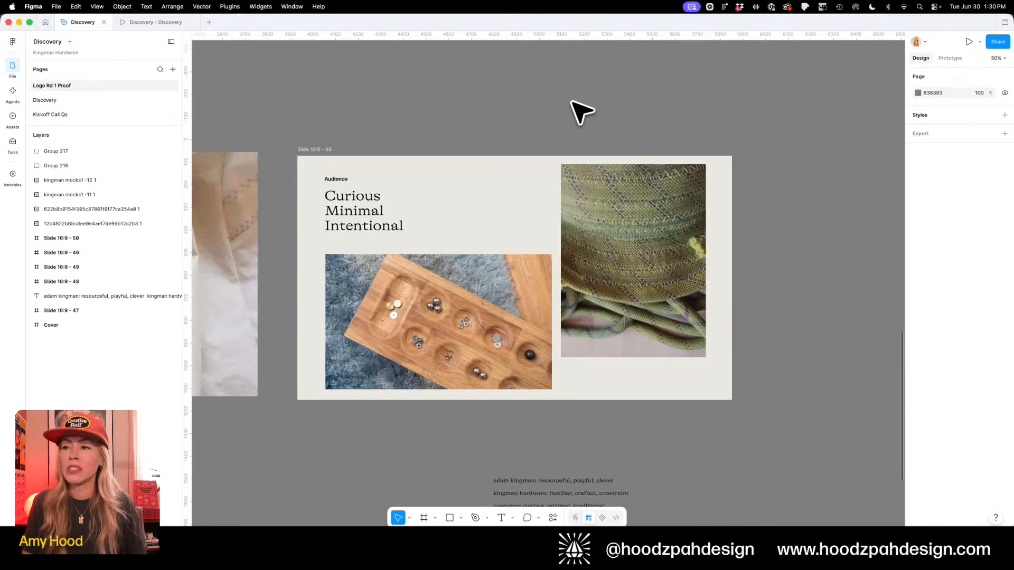
Bring the logo inspiration slide with the Tilda and Makita marks beside the Audience slide and delete it
key("minus")
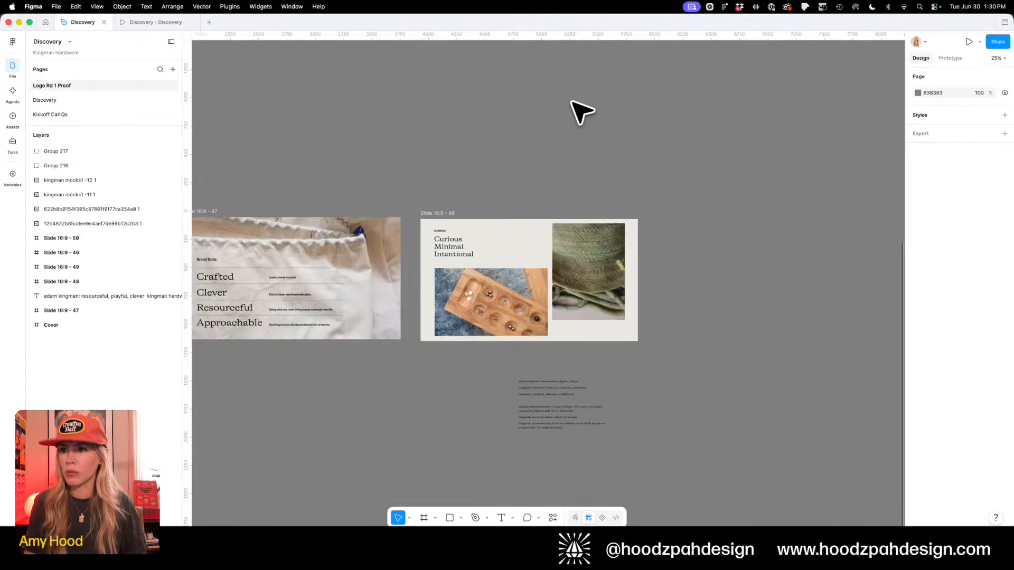
key("minus")
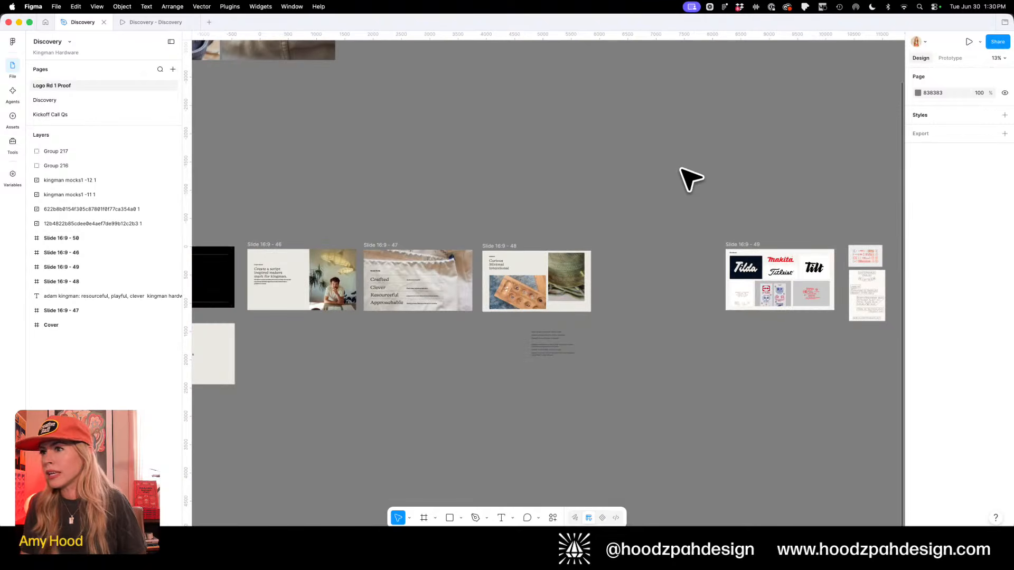
left_click_drag(686, 176, 586, 194)
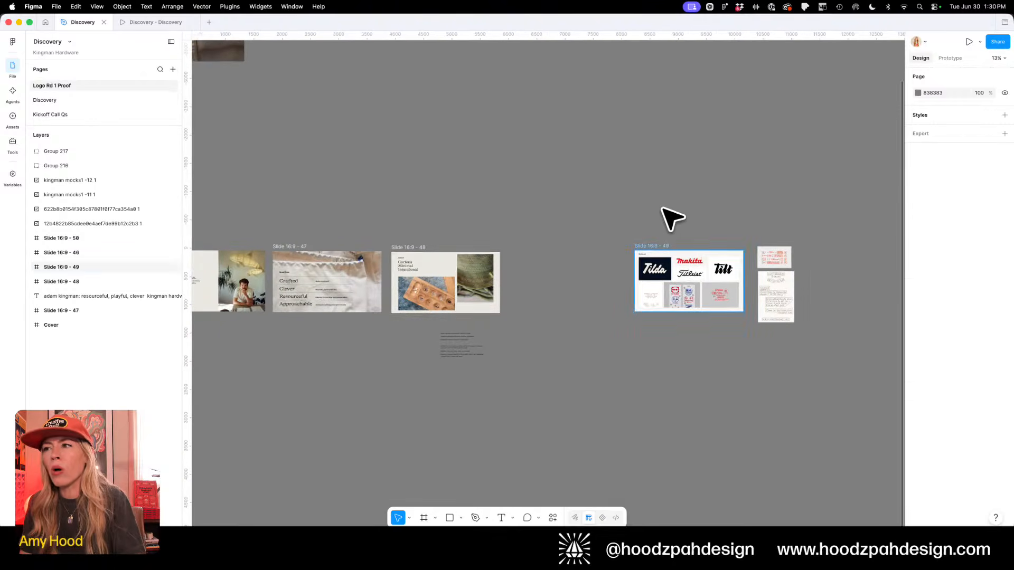
left_click_drag(655, 246, 548, 252)
left_click_drag(552, 214, 537, 212)
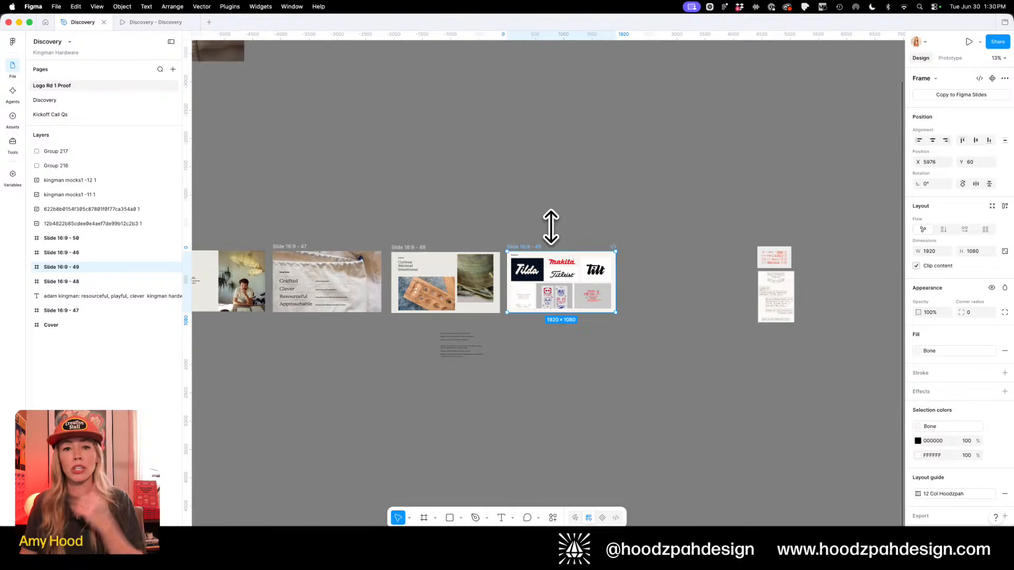
key("Delete")
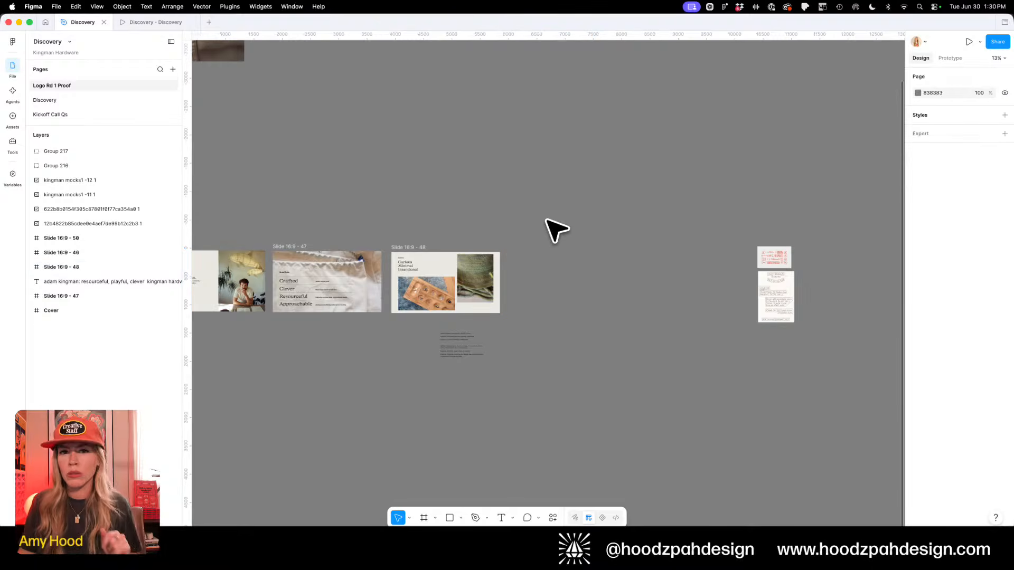
Delete the Next Steps slide below the cover, including its text
scroll(550, 227, "up", 5)
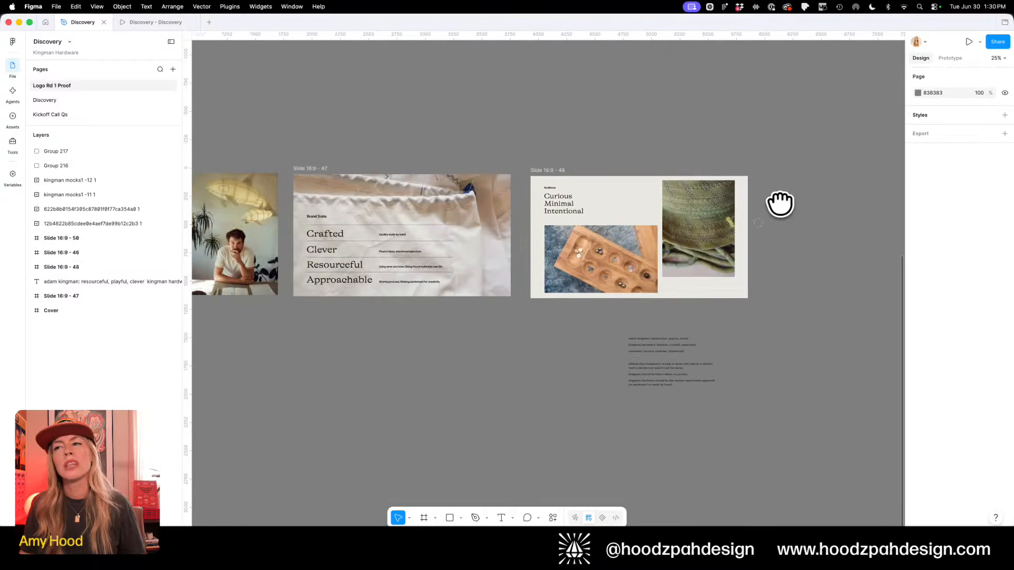
left_click_drag(456, 347, 760, 287)
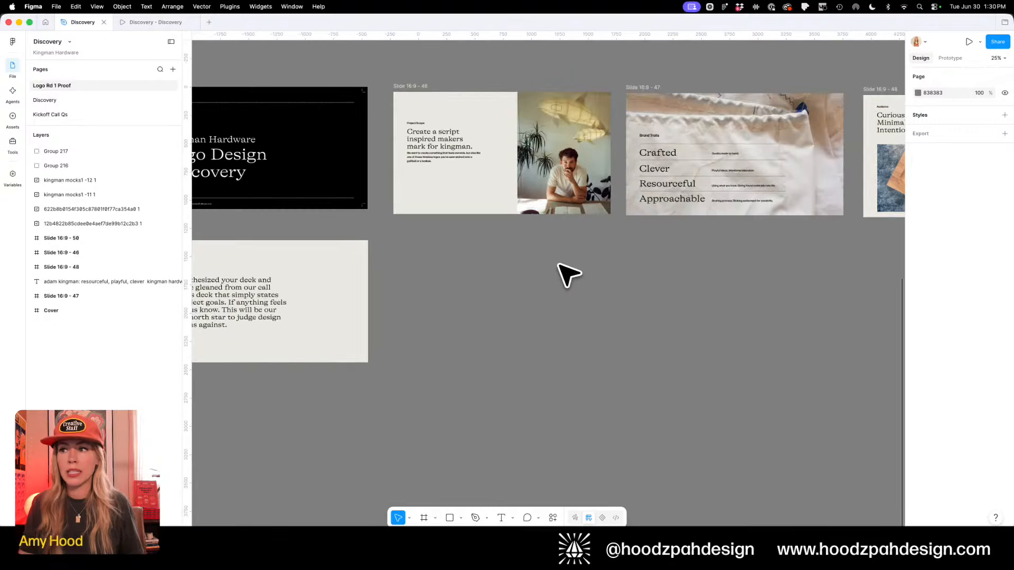
left_click_drag(560, 270, 663, 265)
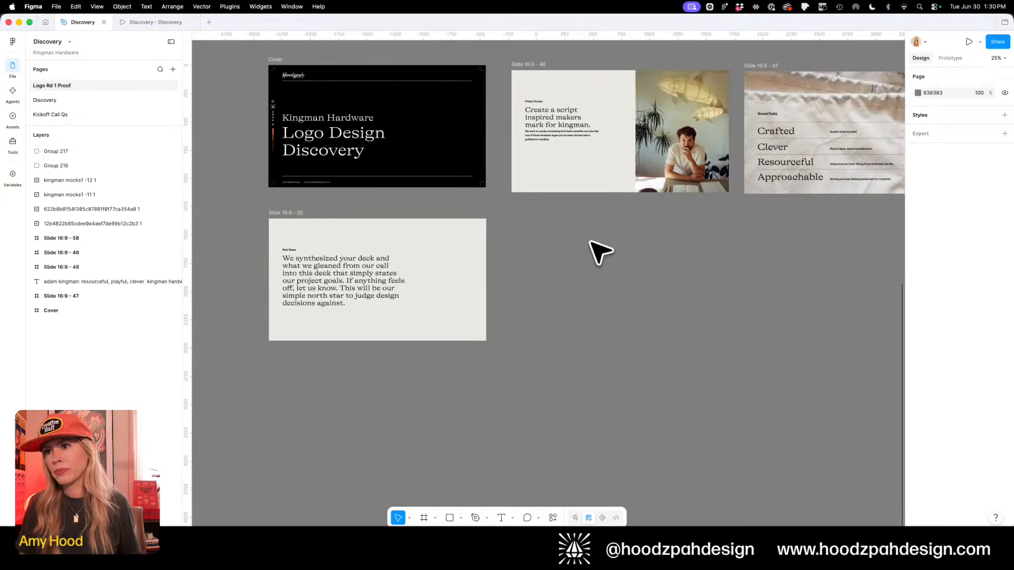
left_click(294, 240)
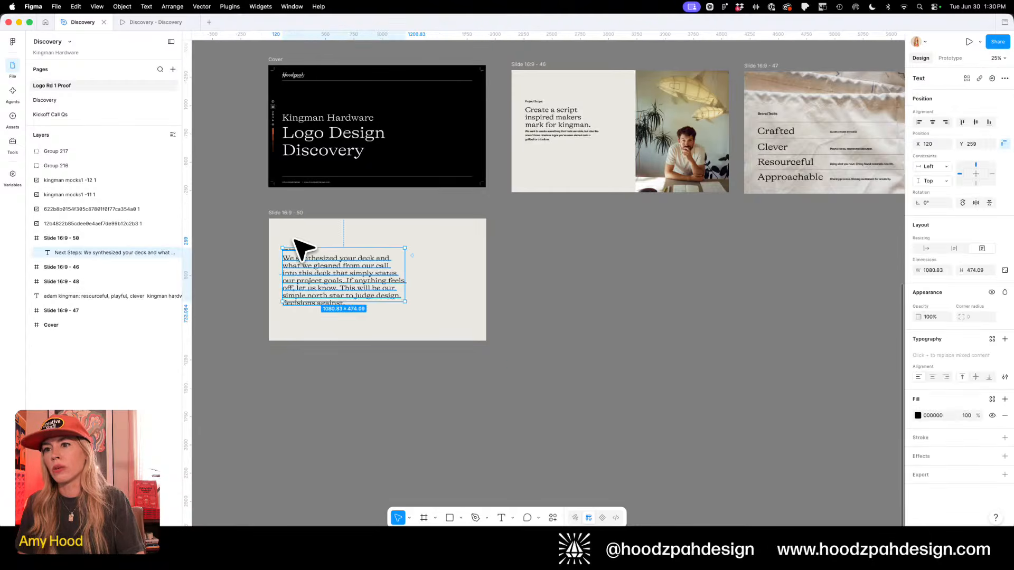
key("BackSpace")
left_click(290, 213)
key("BackSpace")
Duplicate the cover slide directly below the original and change the copy's title to Option 1A
left_click_drag(282, 62, 296, 170)
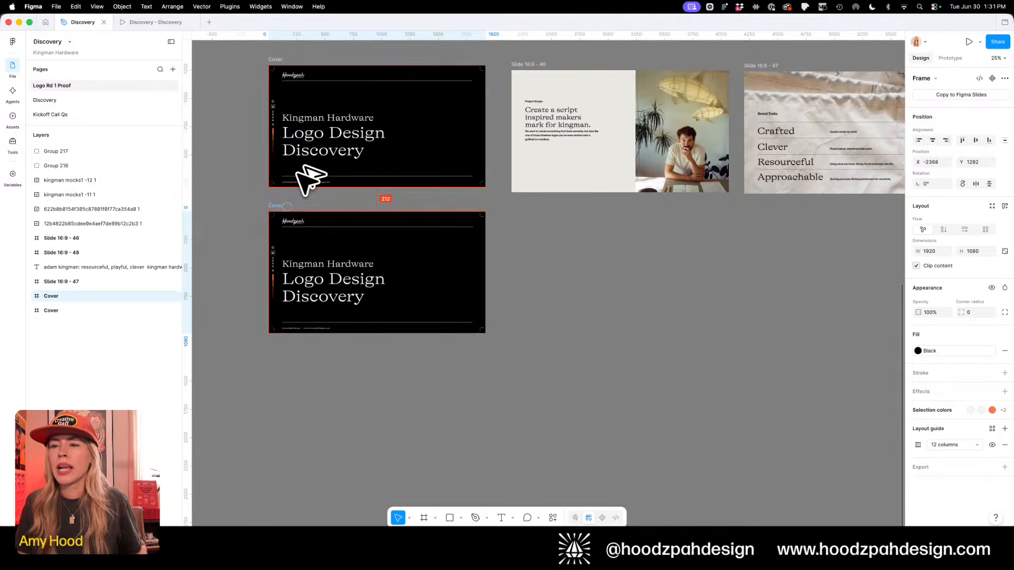
double_click(338, 267)
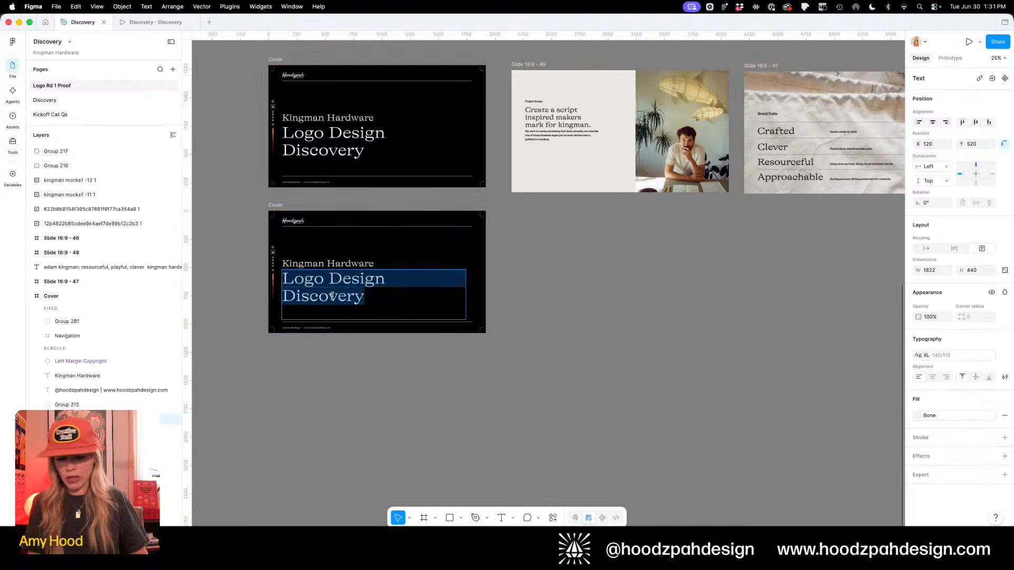
type("T")
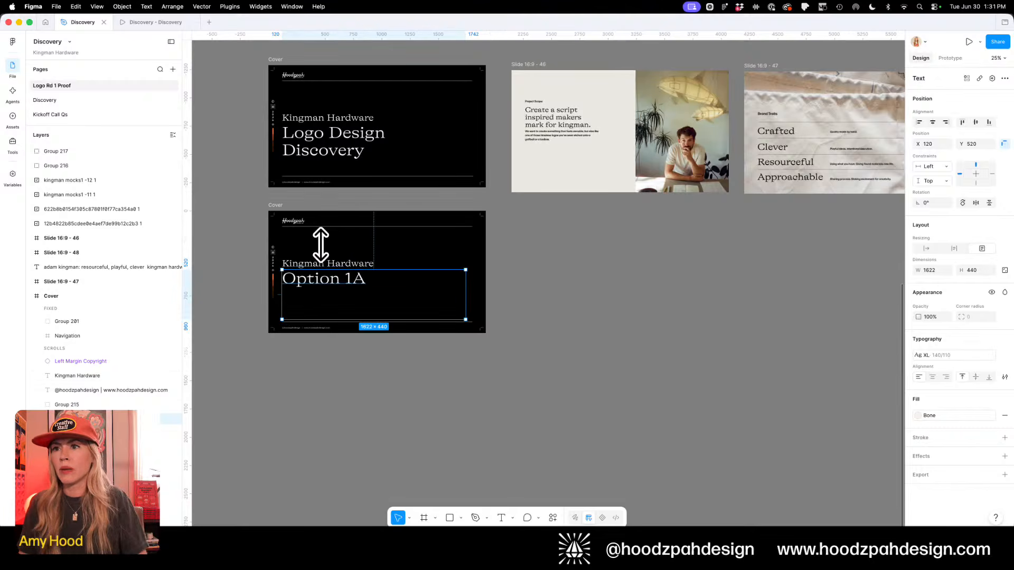
Remove the Kingman Hardware subtitle, both horizontal rules and the footer contact line from the Option 1A slide
left_click(316, 259)
key("Delete")
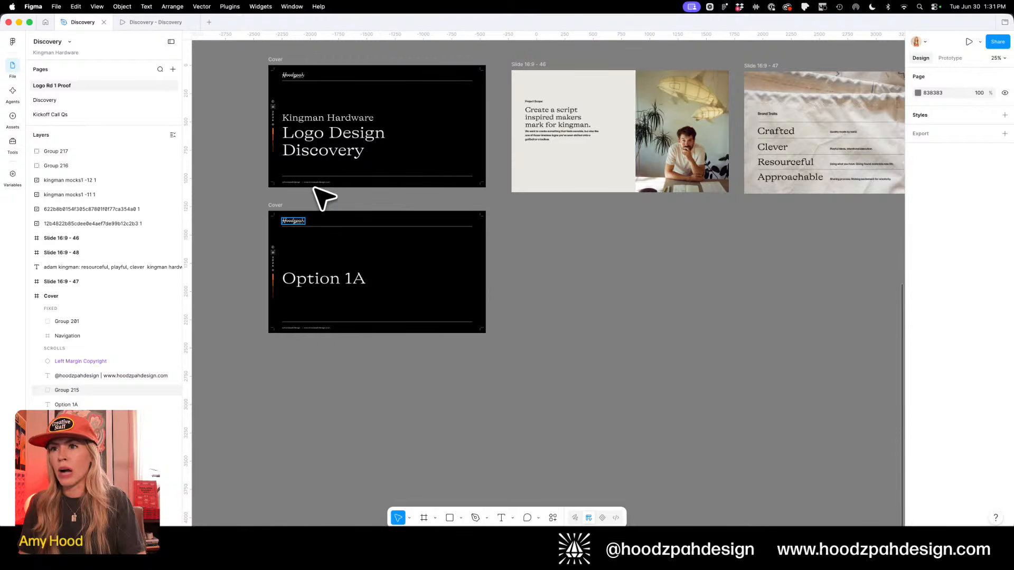
left_click(311, 226)
key("Delete")
left_click(359, 321)
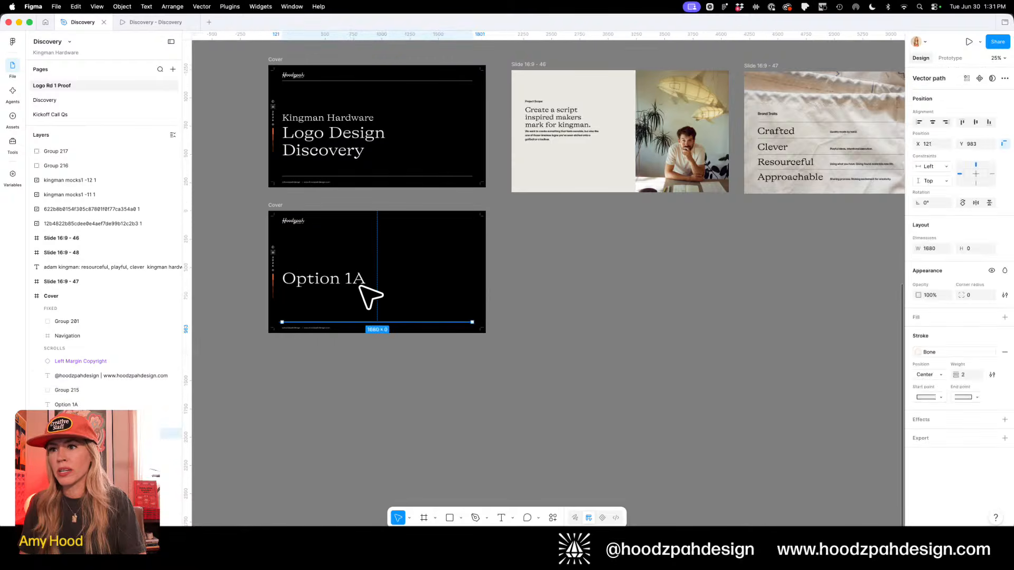
key("Delete")
key("Delete")
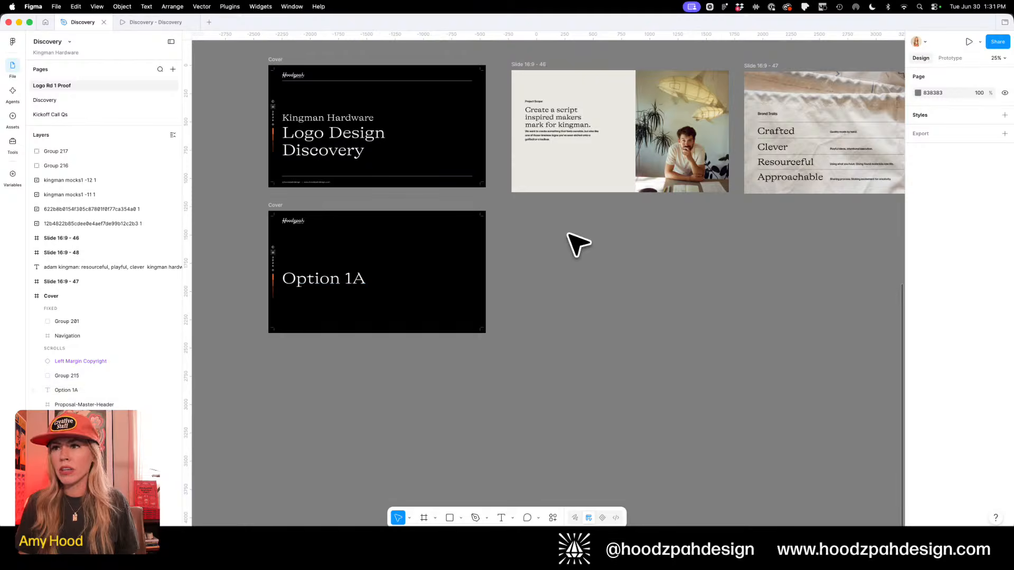
Search the team's files for "proof deck" and open the Orion Proof Deck file
key("minus")
key("plus")
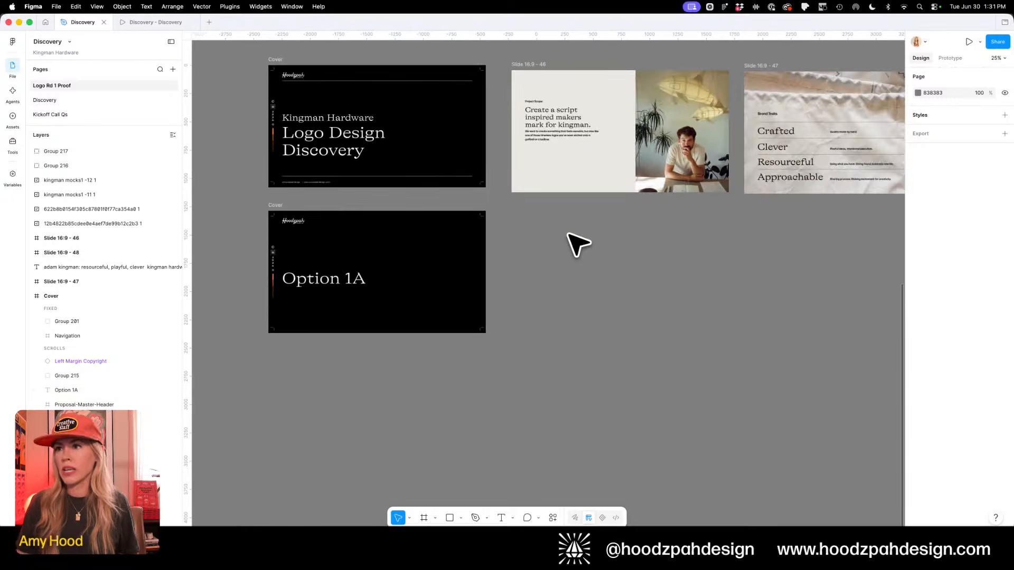
scroll(560, 253, "right", 2)
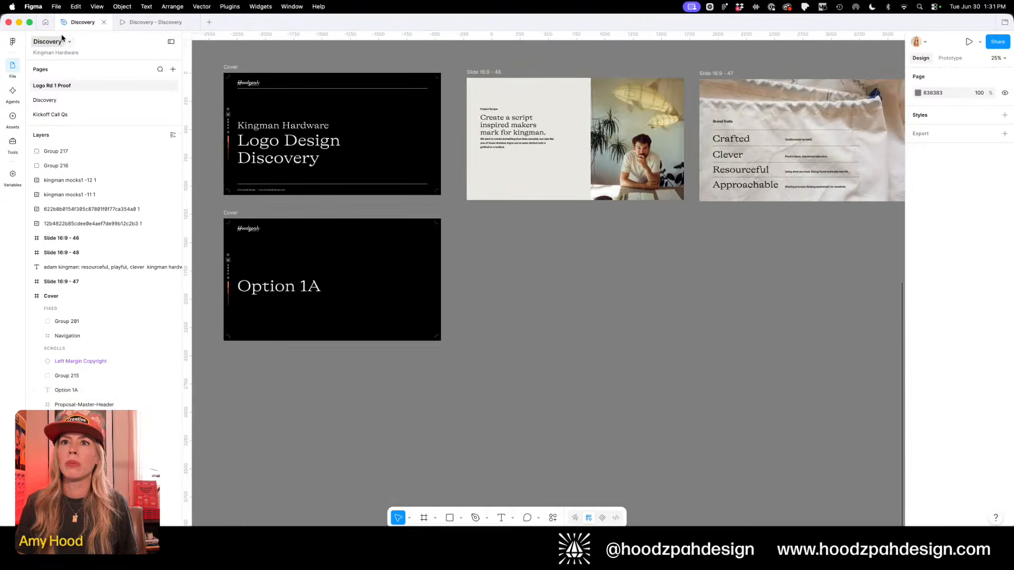
left_click(46, 23)
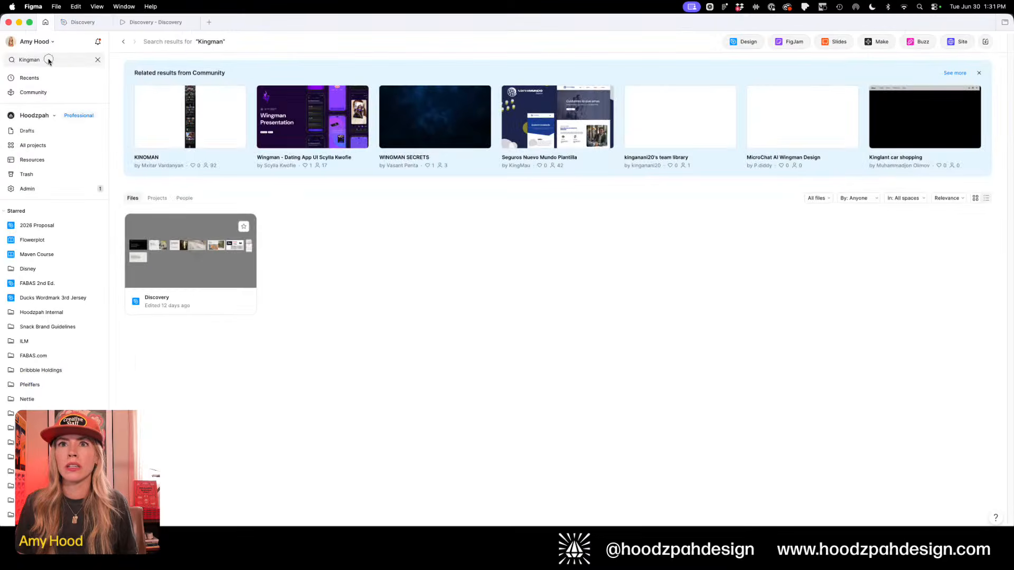
left_click(32, 60)
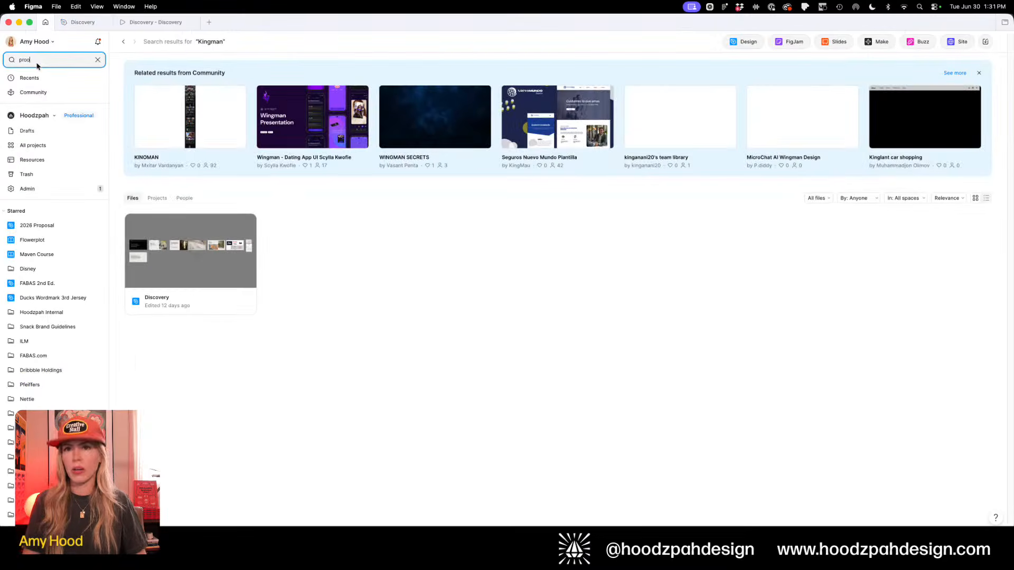
type("proof deck")
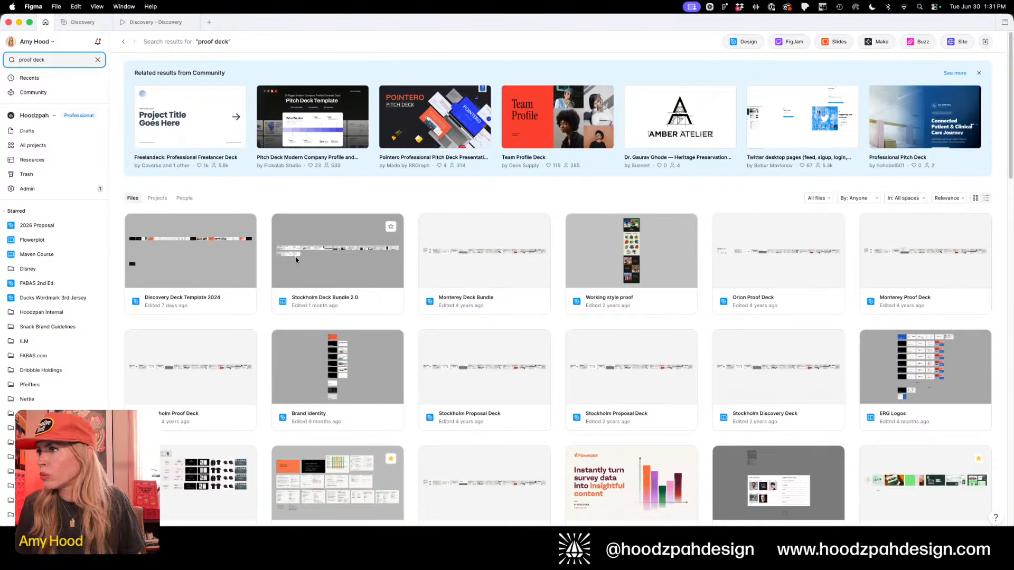
double_click(835, 260)
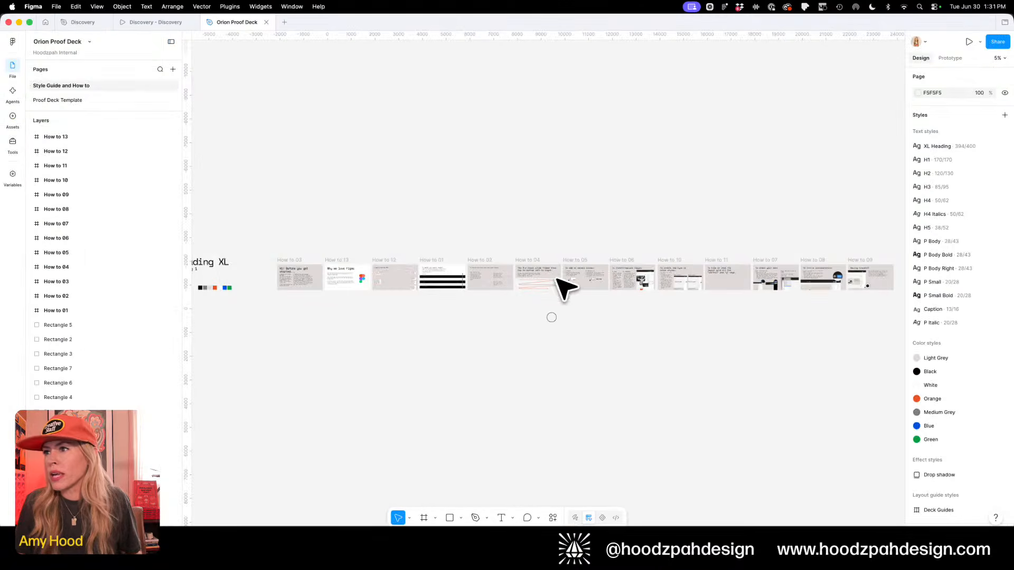
Open the Proof Deck Template page and examine the Option A logo story slide
left_click_drag(657, 286, 728, 279)
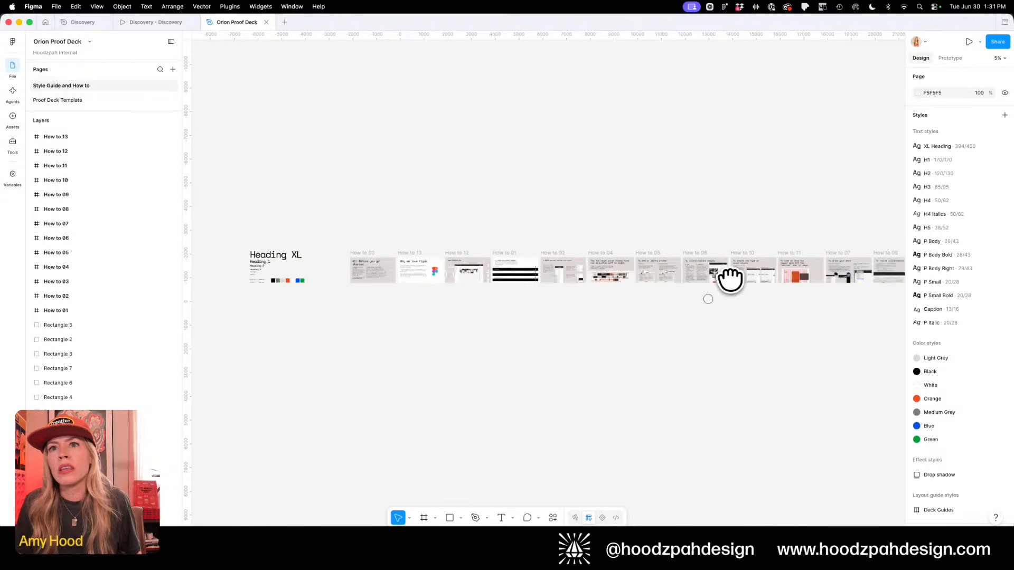
left_click(113, 101)
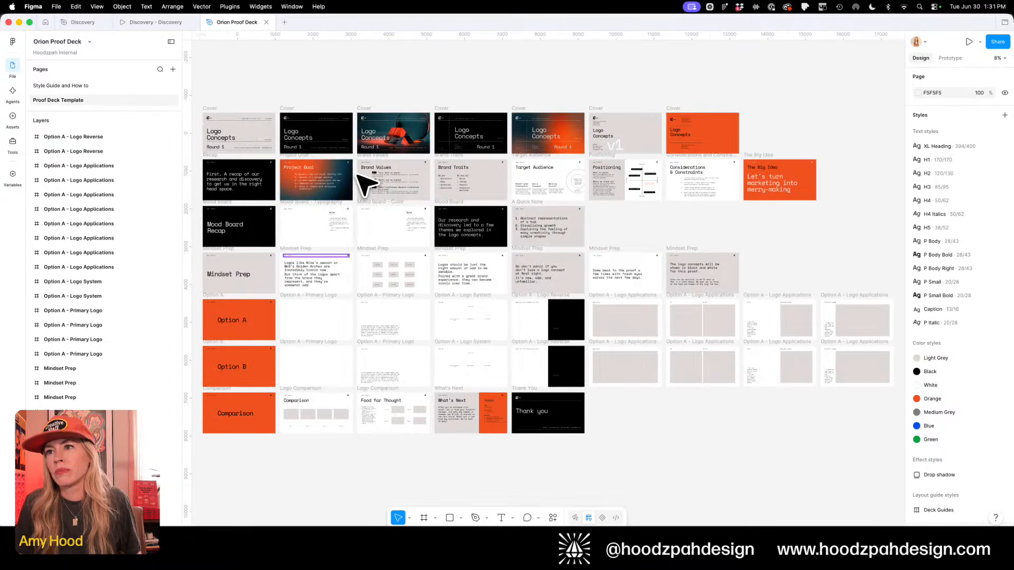
left_click_drag(402, 215, 430, 230)
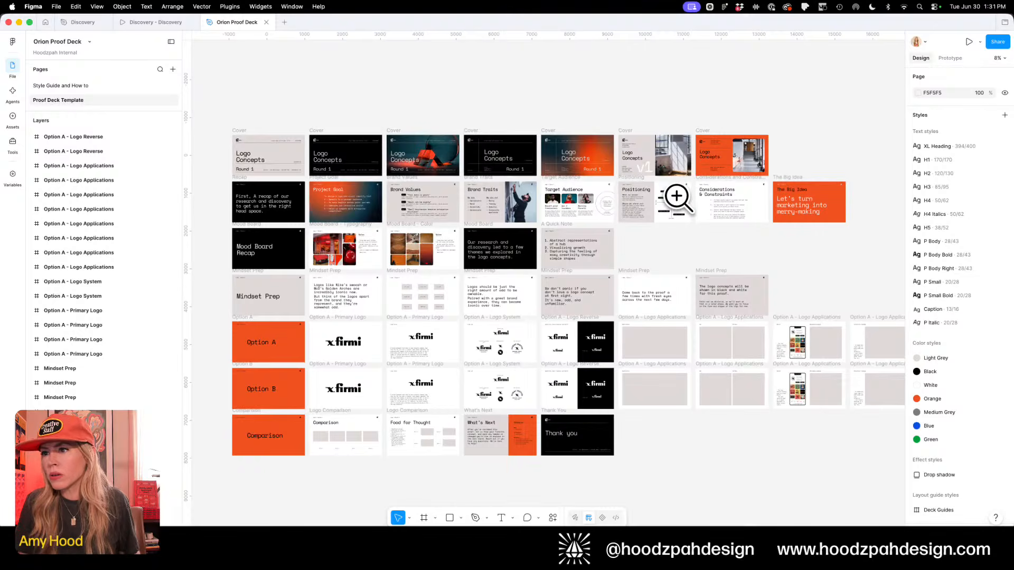
left_click_drag(428, 334, 558, 389)
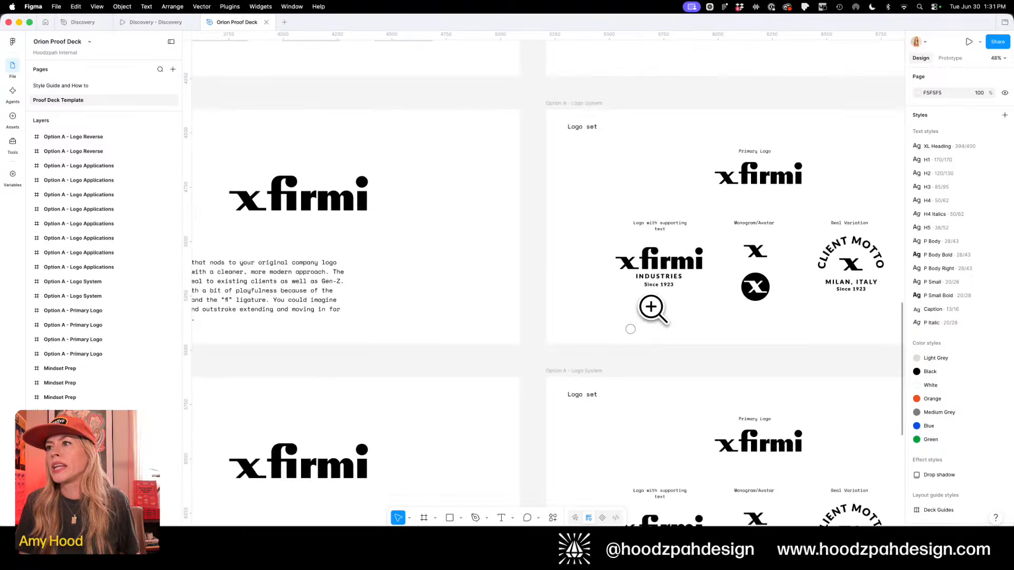
left_click_drag(652, 310, 765, 302)
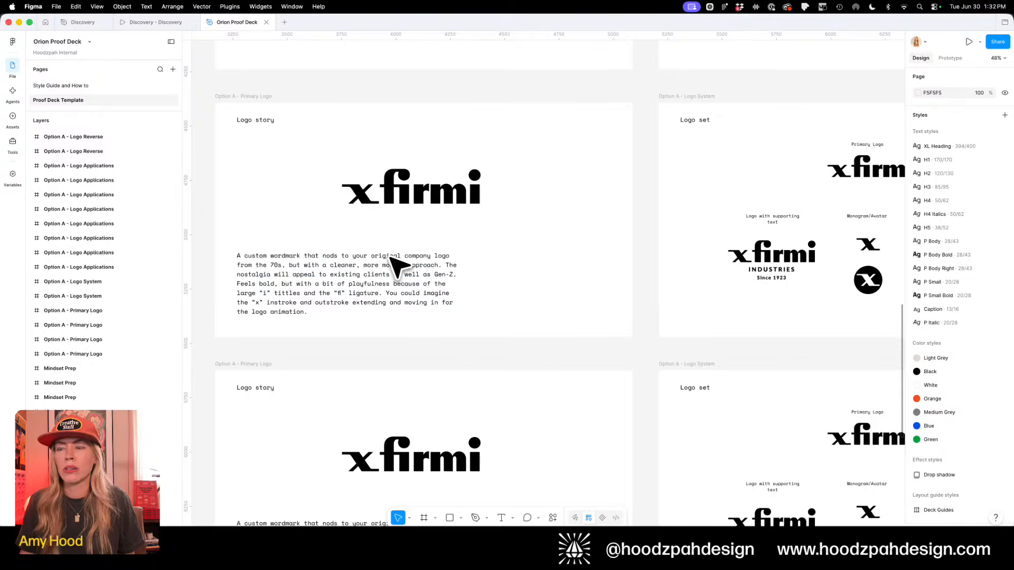
Examine the template's Option A logo set, legibility test and application slides for their layout and content
scroll(419, 264, "right", 5)
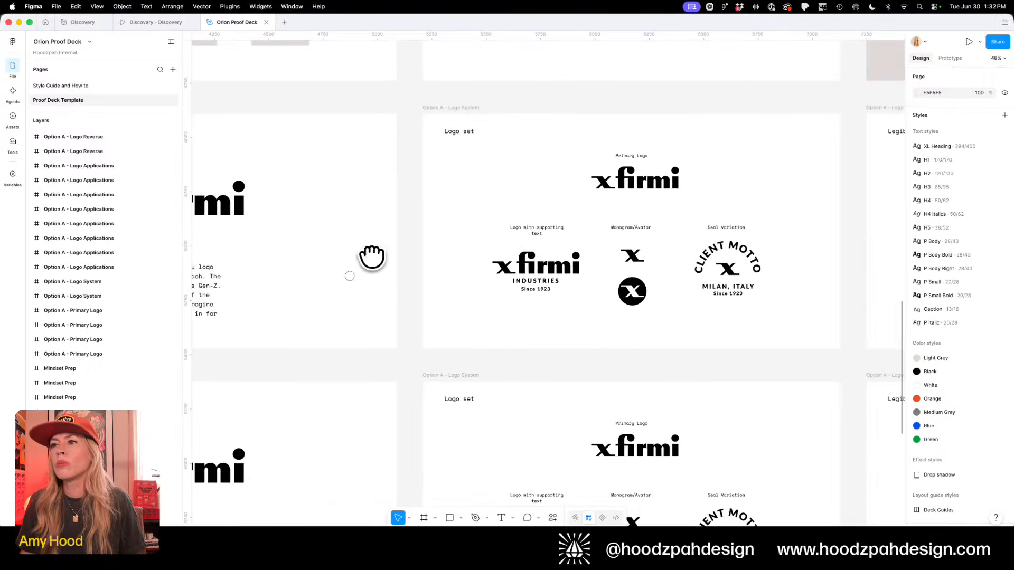
scroll(372, 257, "right", 5)
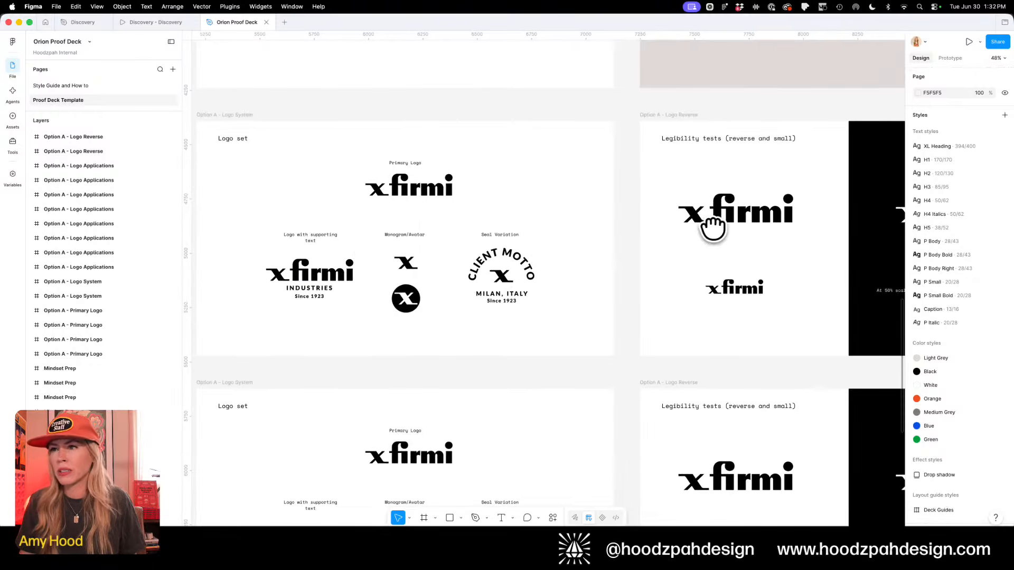
left_click_drag(711, 224, 355, 249)
scroll(365, 251, "right", 3)
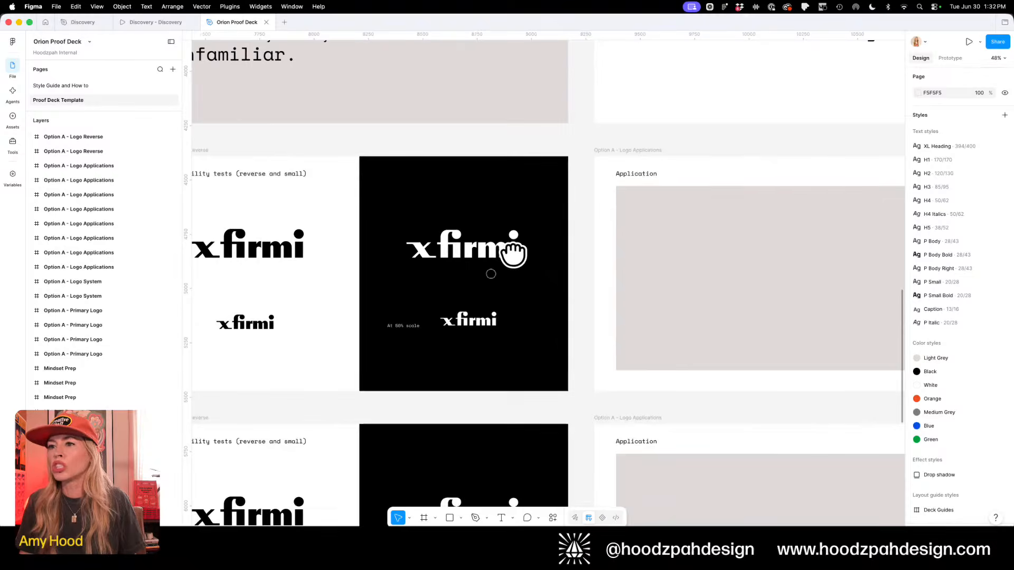
scroll(509, 253, "left", 1)
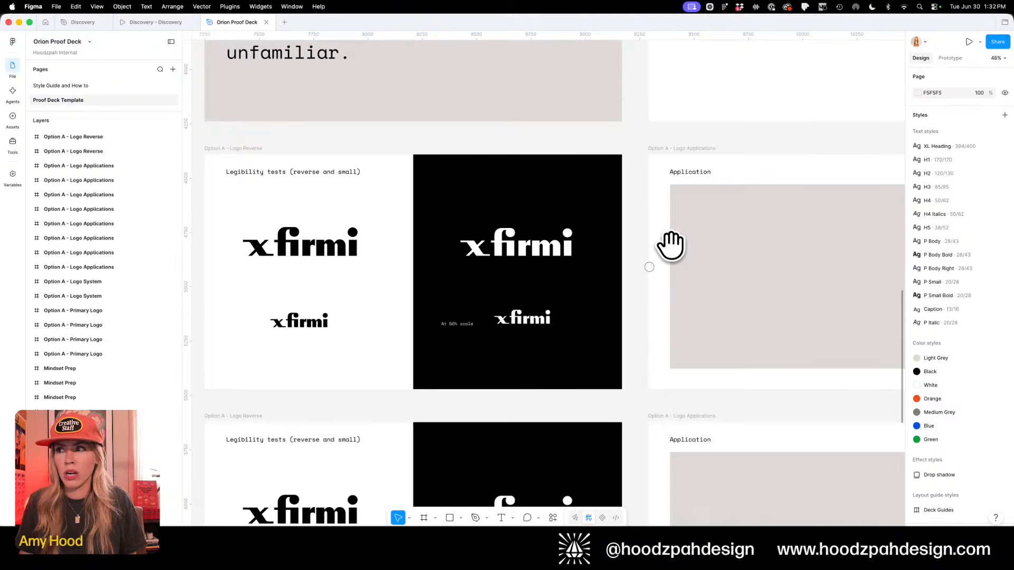
left_click_drag(671, 244, 317, 263)
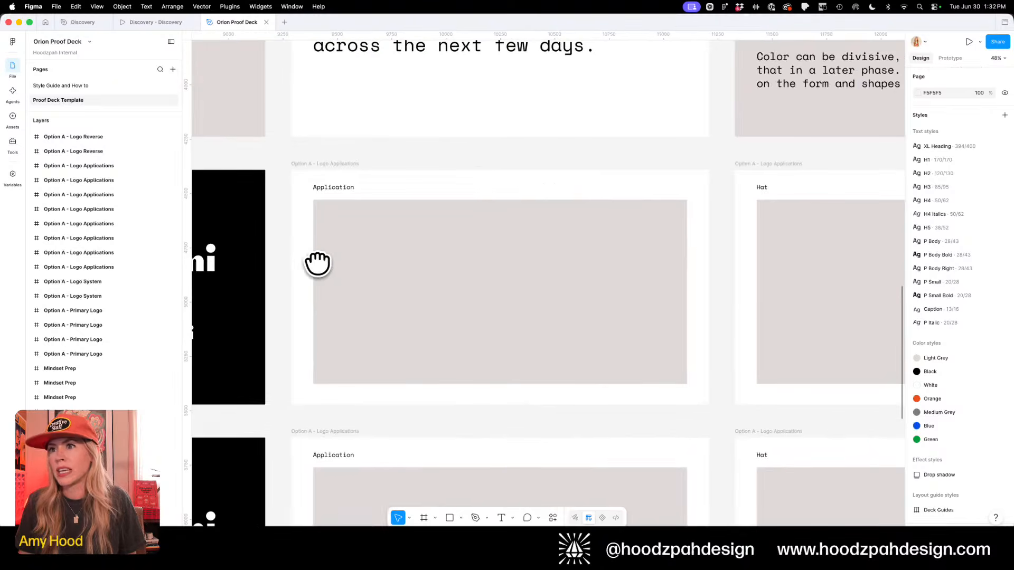
left_click_drag(555, 248, 514, 250)
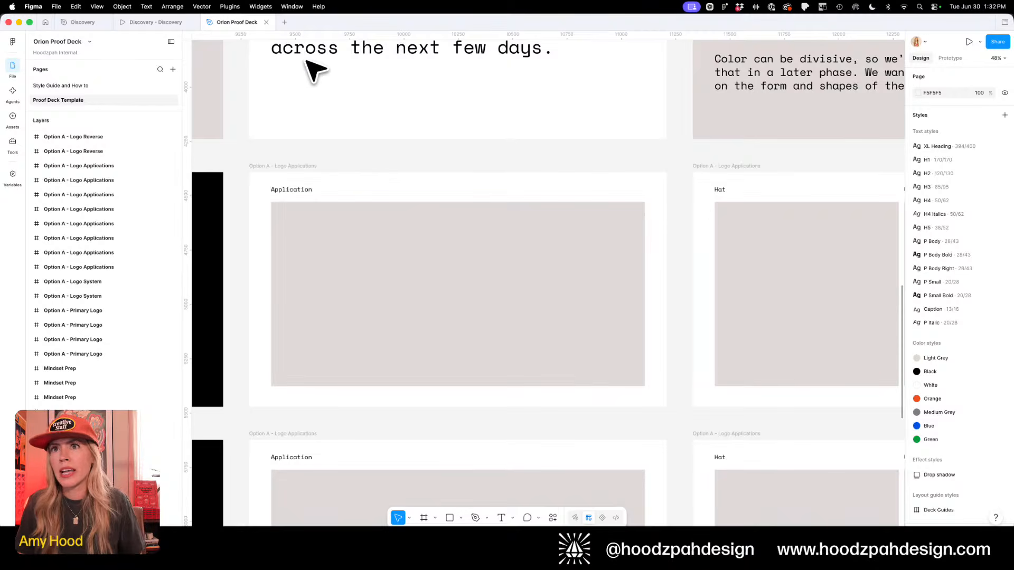
left_click_drag(510, 213, 583, 214)
left_click_drag(338, 220, 583, 215)
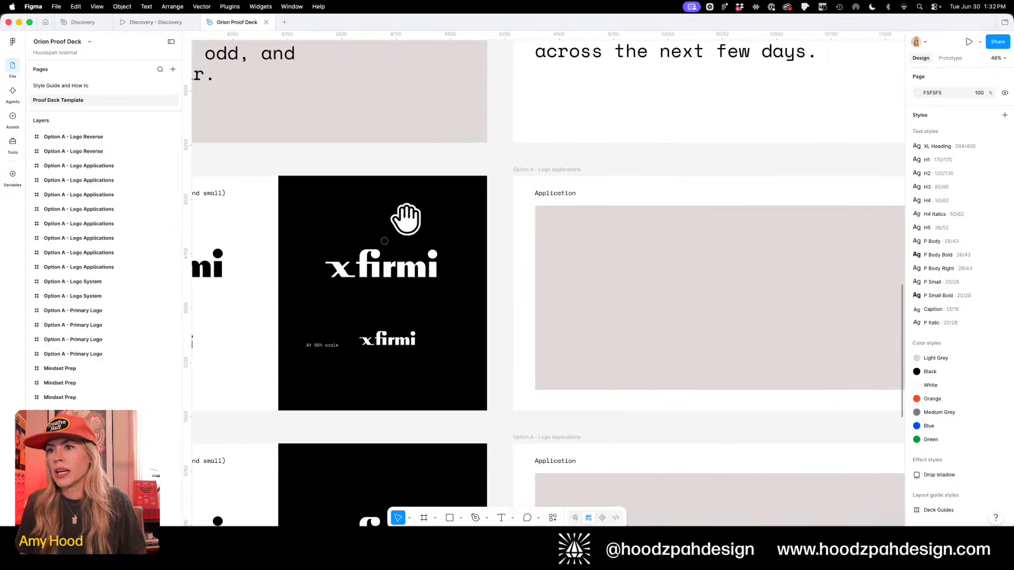
left_click_drag(407, 220, 550, 199)
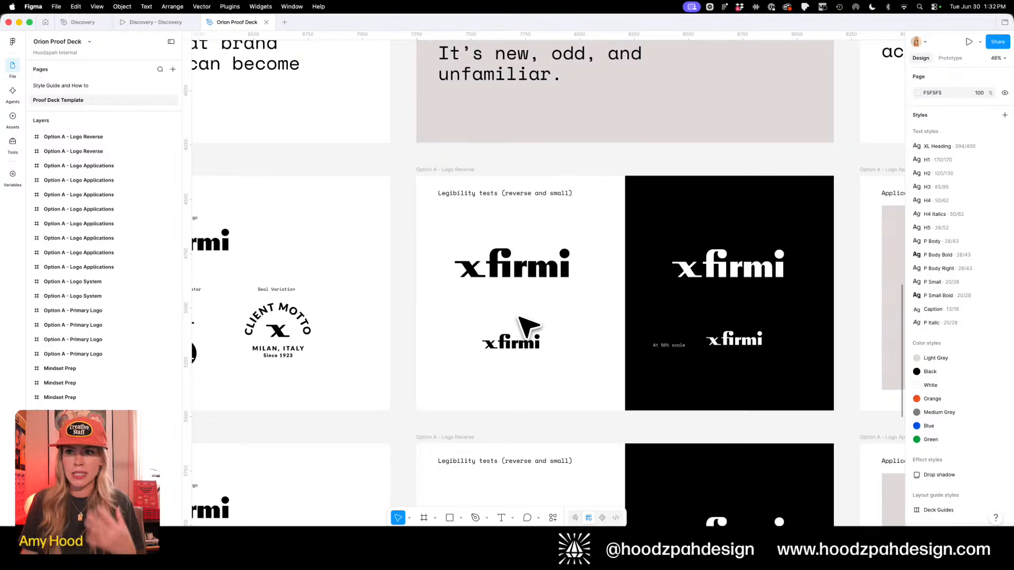
Copy the phone mockup, grey placeholder rectangle and "Shareable example" label from the first Option A social application slide
scroll(519, 317, "down", 10)
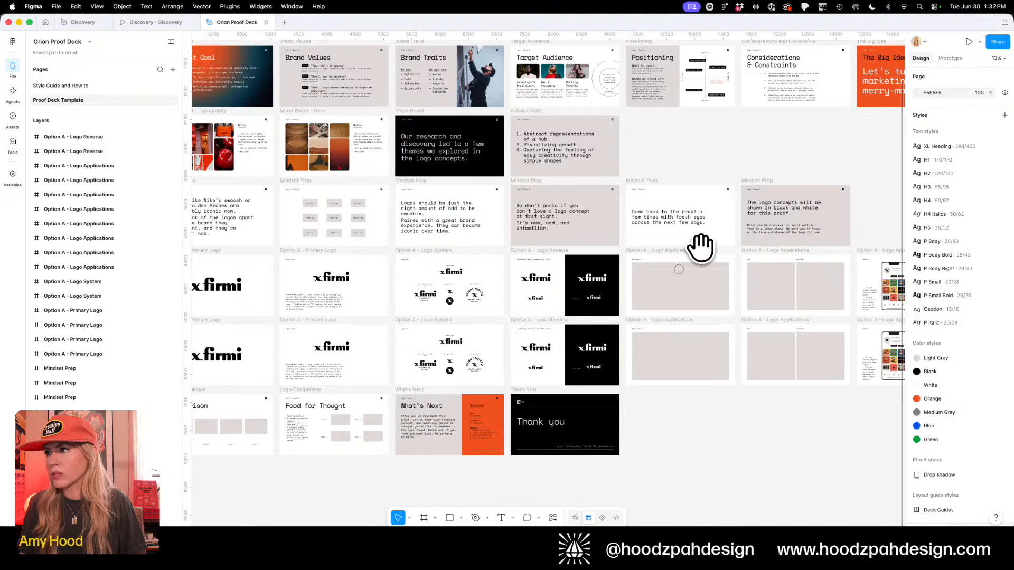
scroll(533, 254, "right", 6)
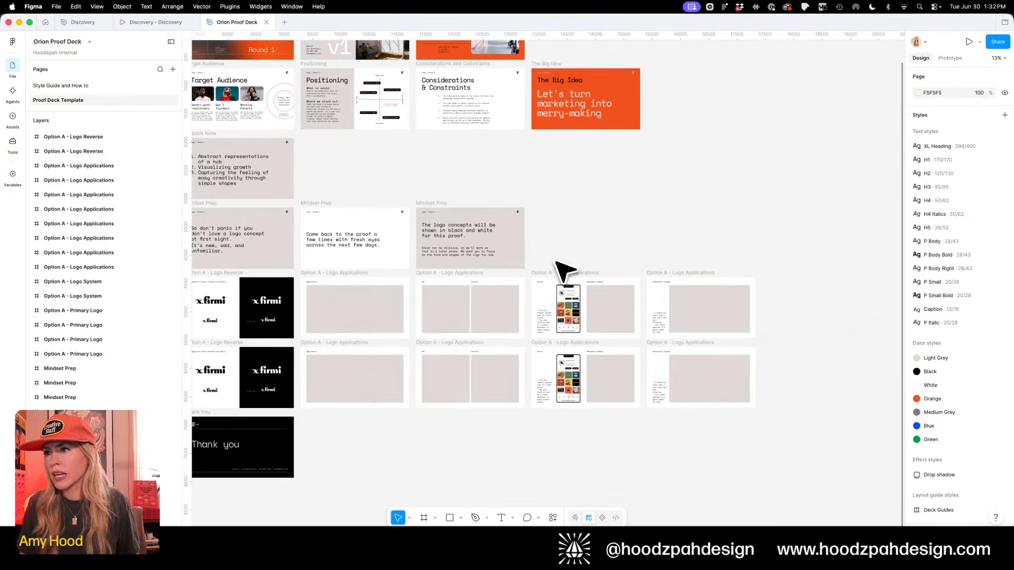
key("z")
left_click_drag(532, 278, 611, 346)
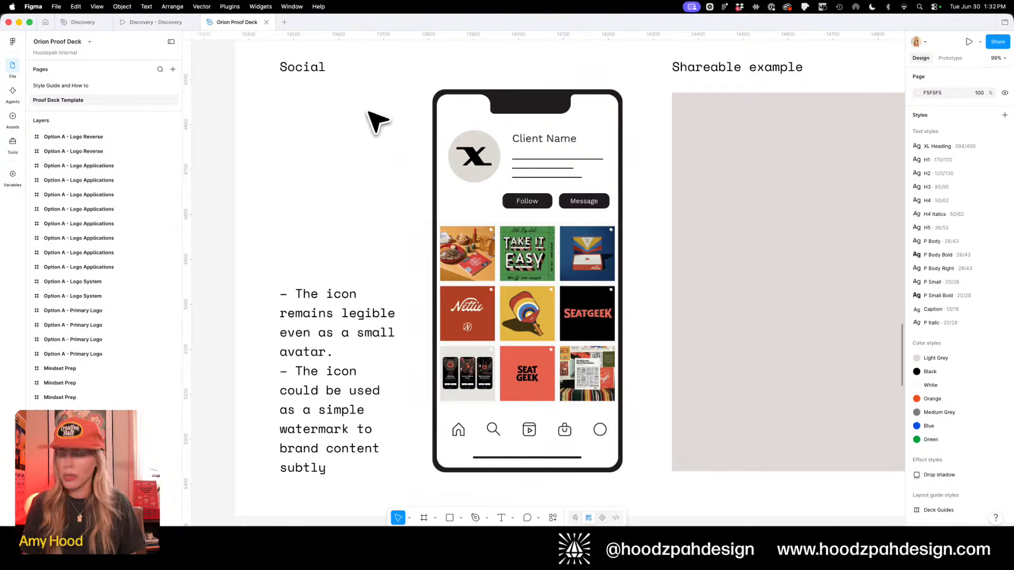
key("minus")
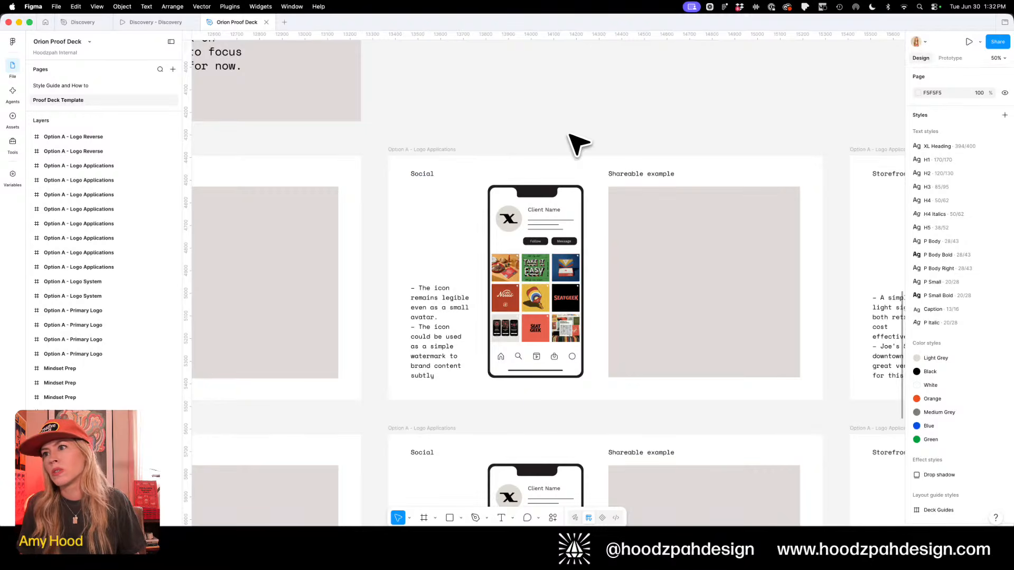
left_click_drag(565, 173, 456, 320)
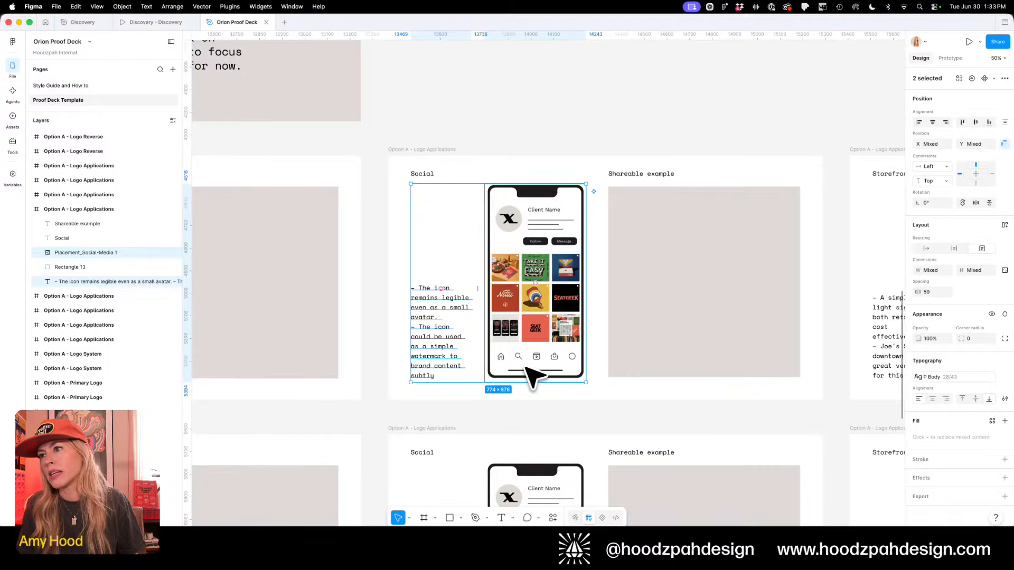
left_click(575, 132)
left_click(493, 352)
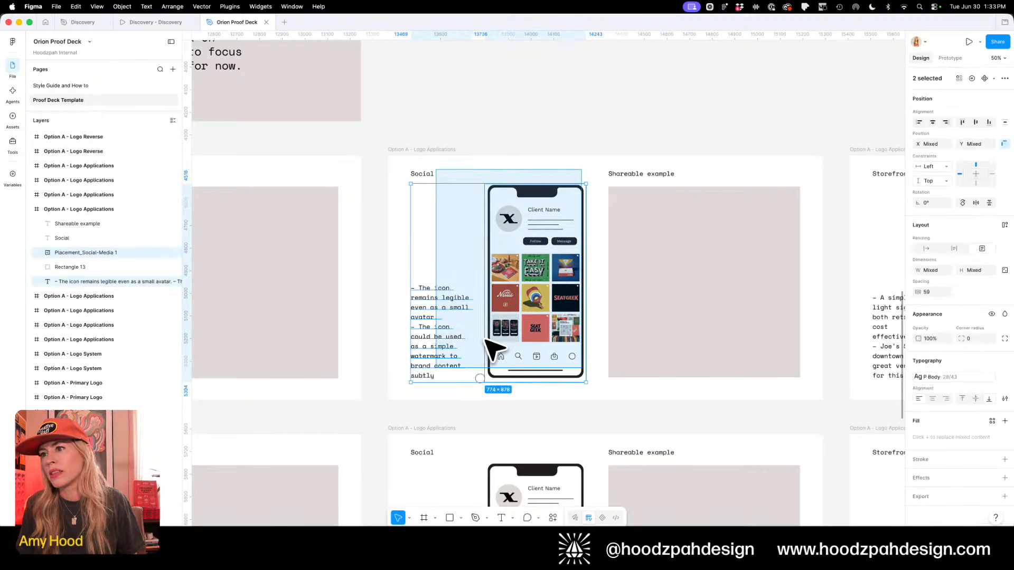
left_click(641, 175, "shift")
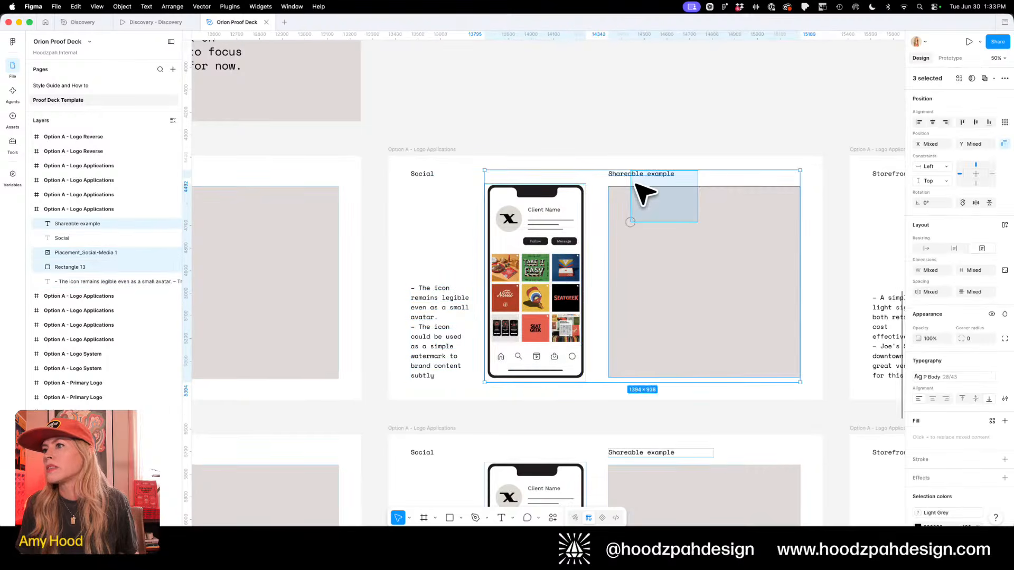
Switch to the Discovery file and paste the copied social mockup, placeholder and label beside the Option 1A slide, leaving them deselected
left_click(141, 24)
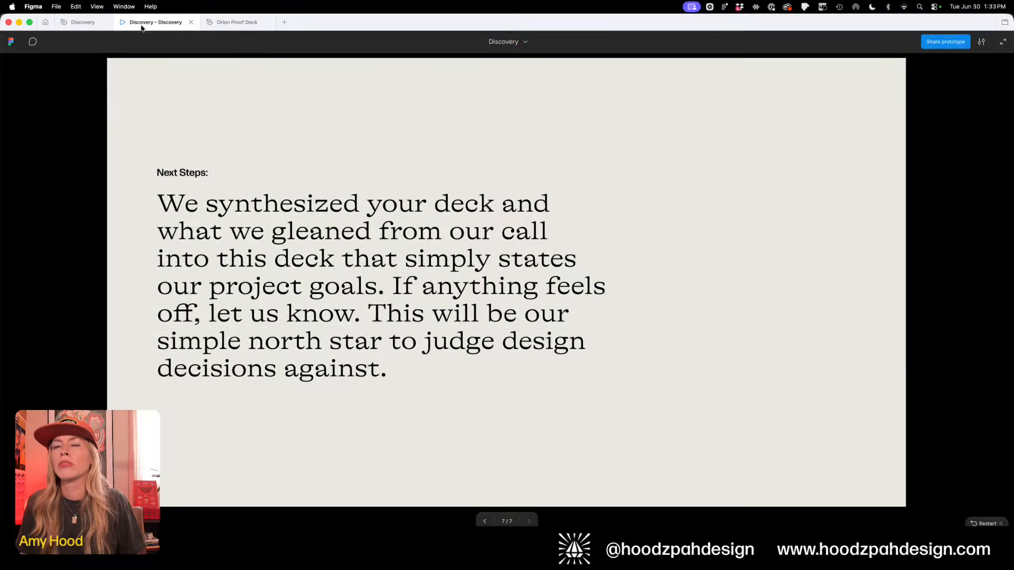
left_click(79, 22)
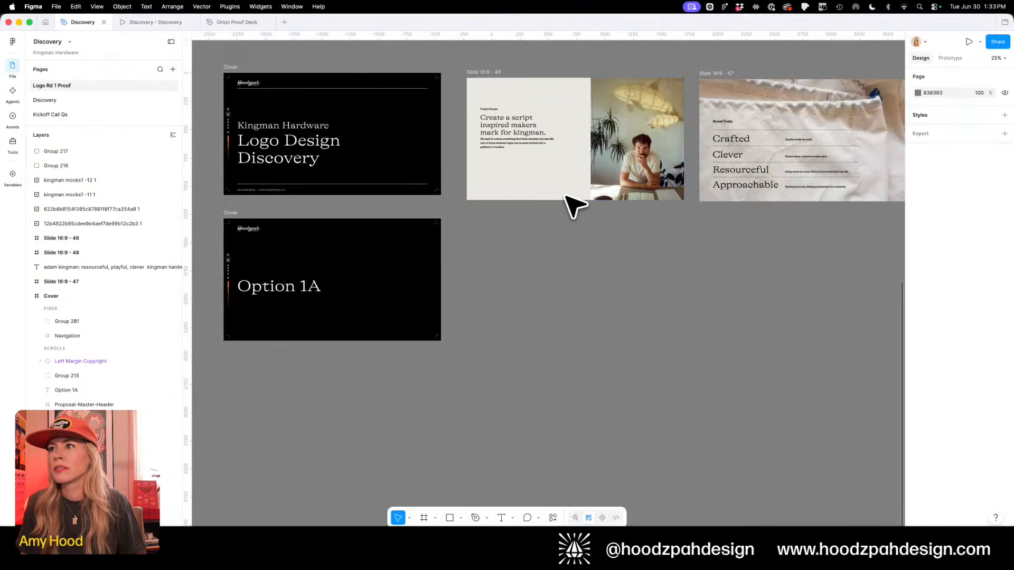
key("super+v")
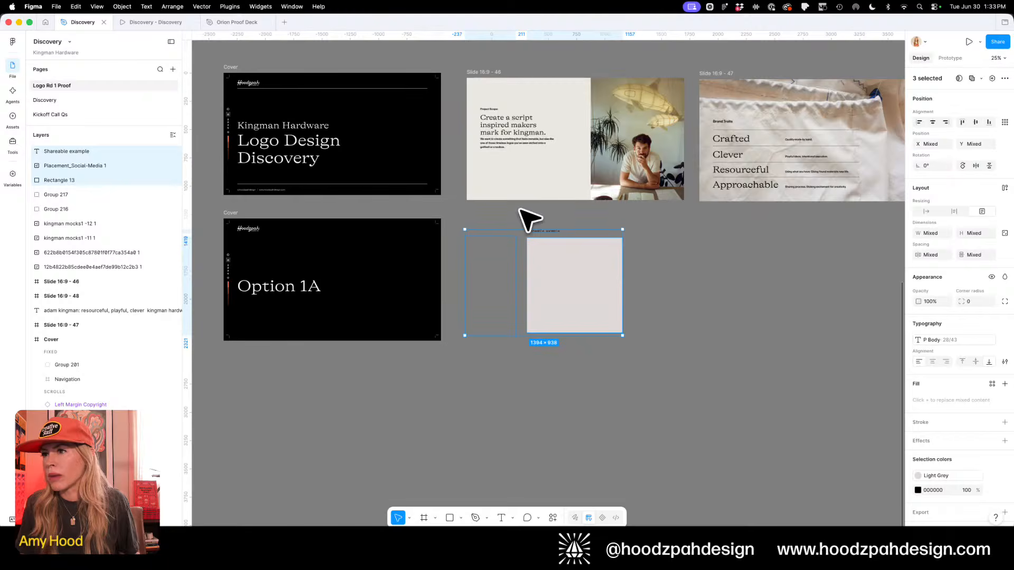
key("Escape")
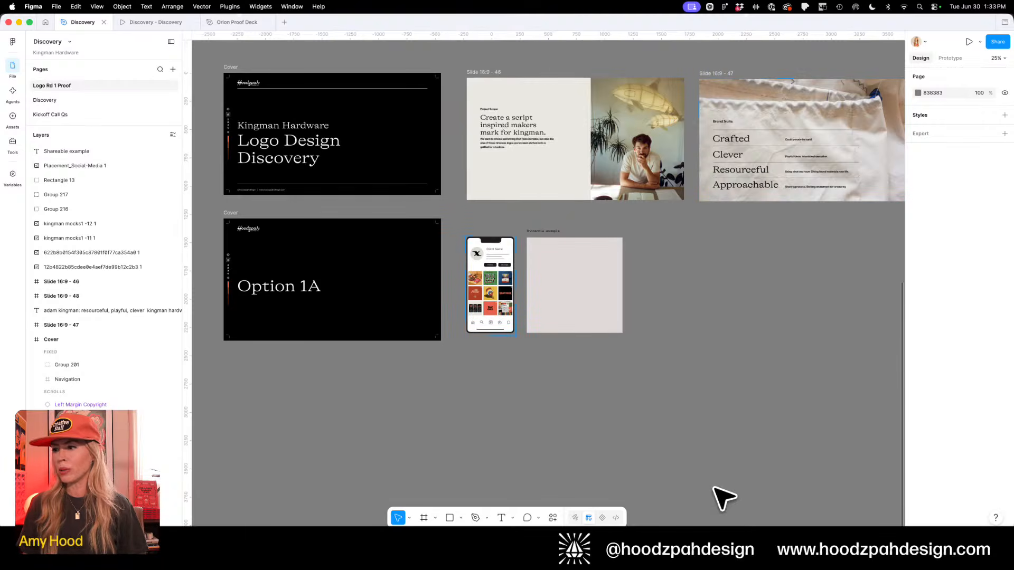
left_click(756, 547)
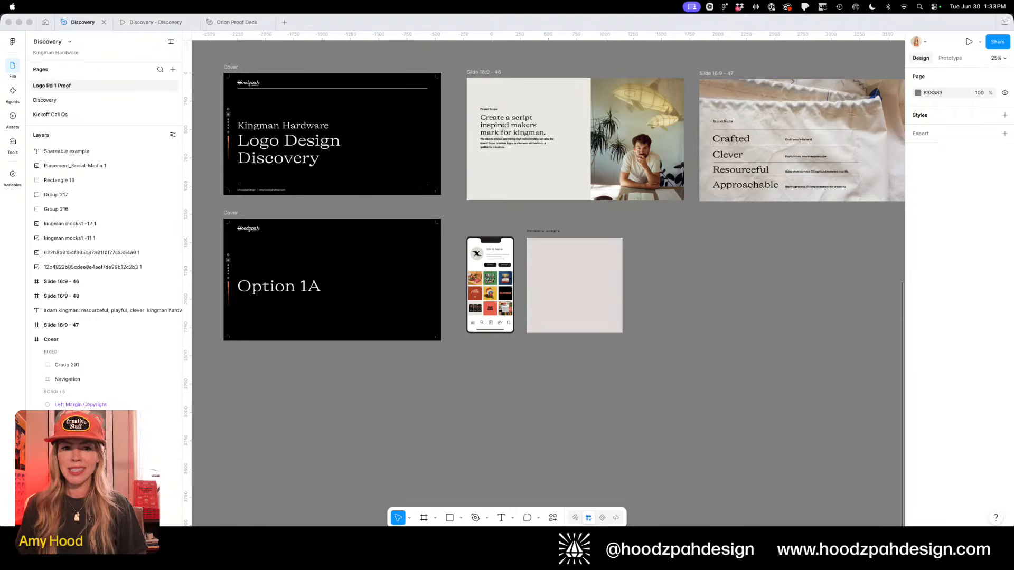